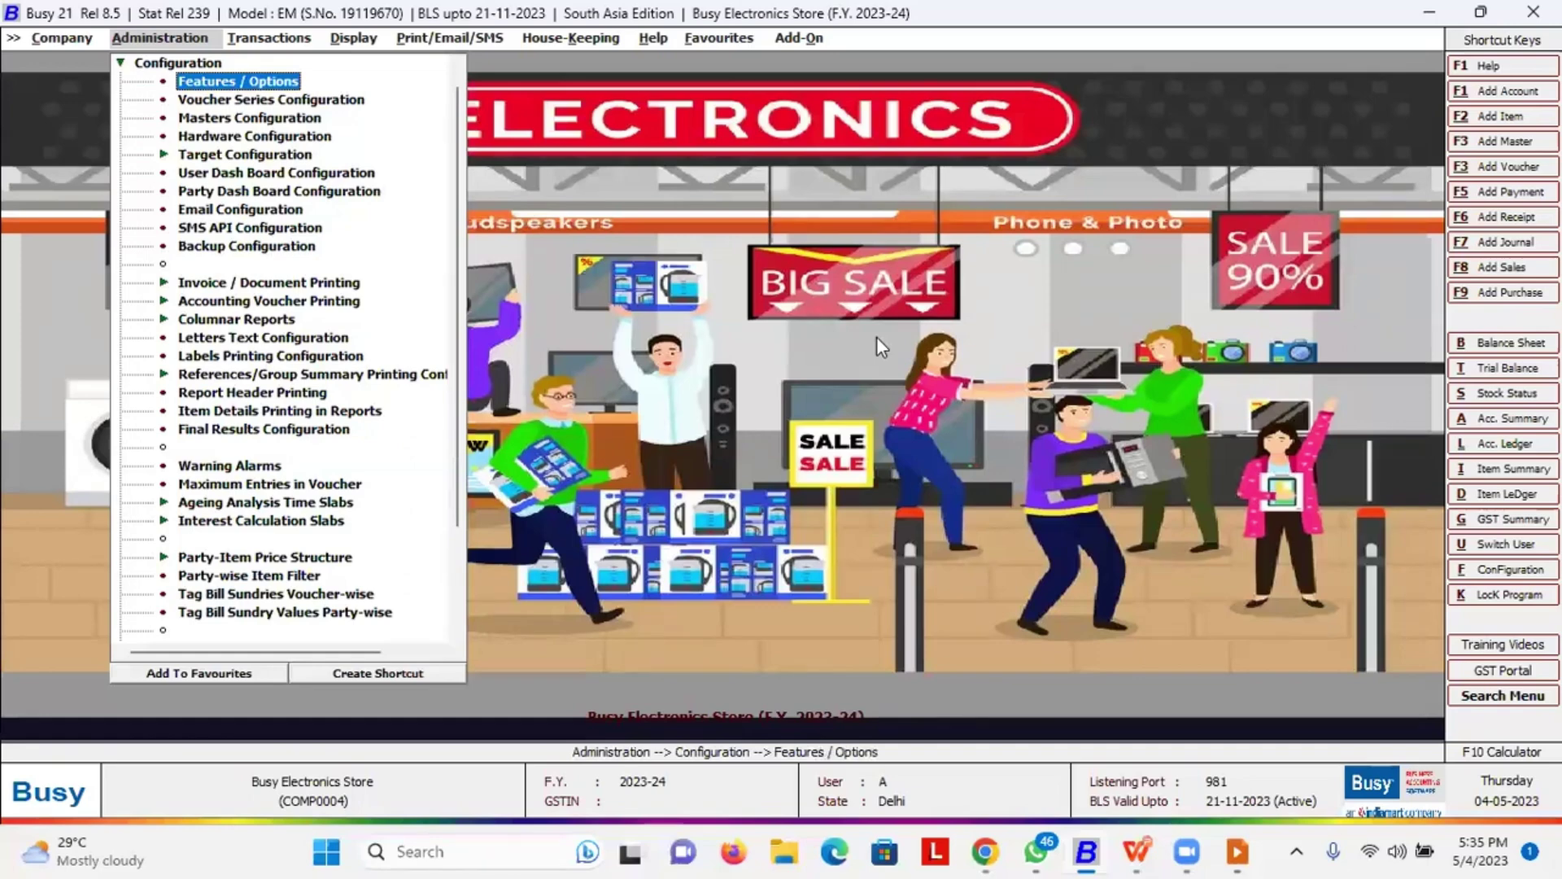
Open the Busy Electronics Store company details for editing
{"action": "key", "text": "Return"}
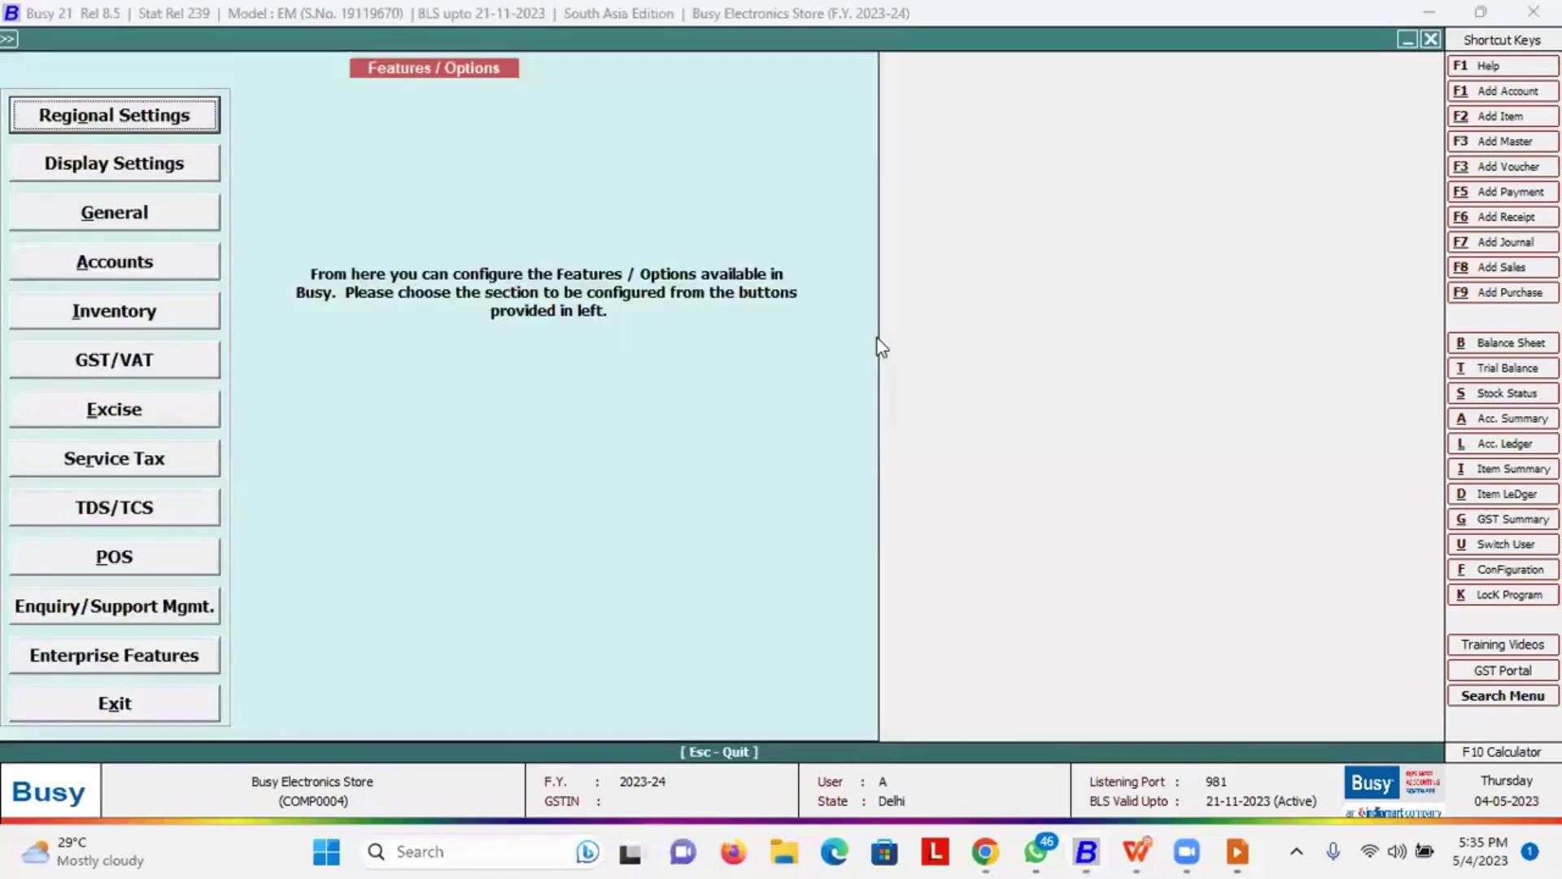
{"action": "key", "text": "Escape"}
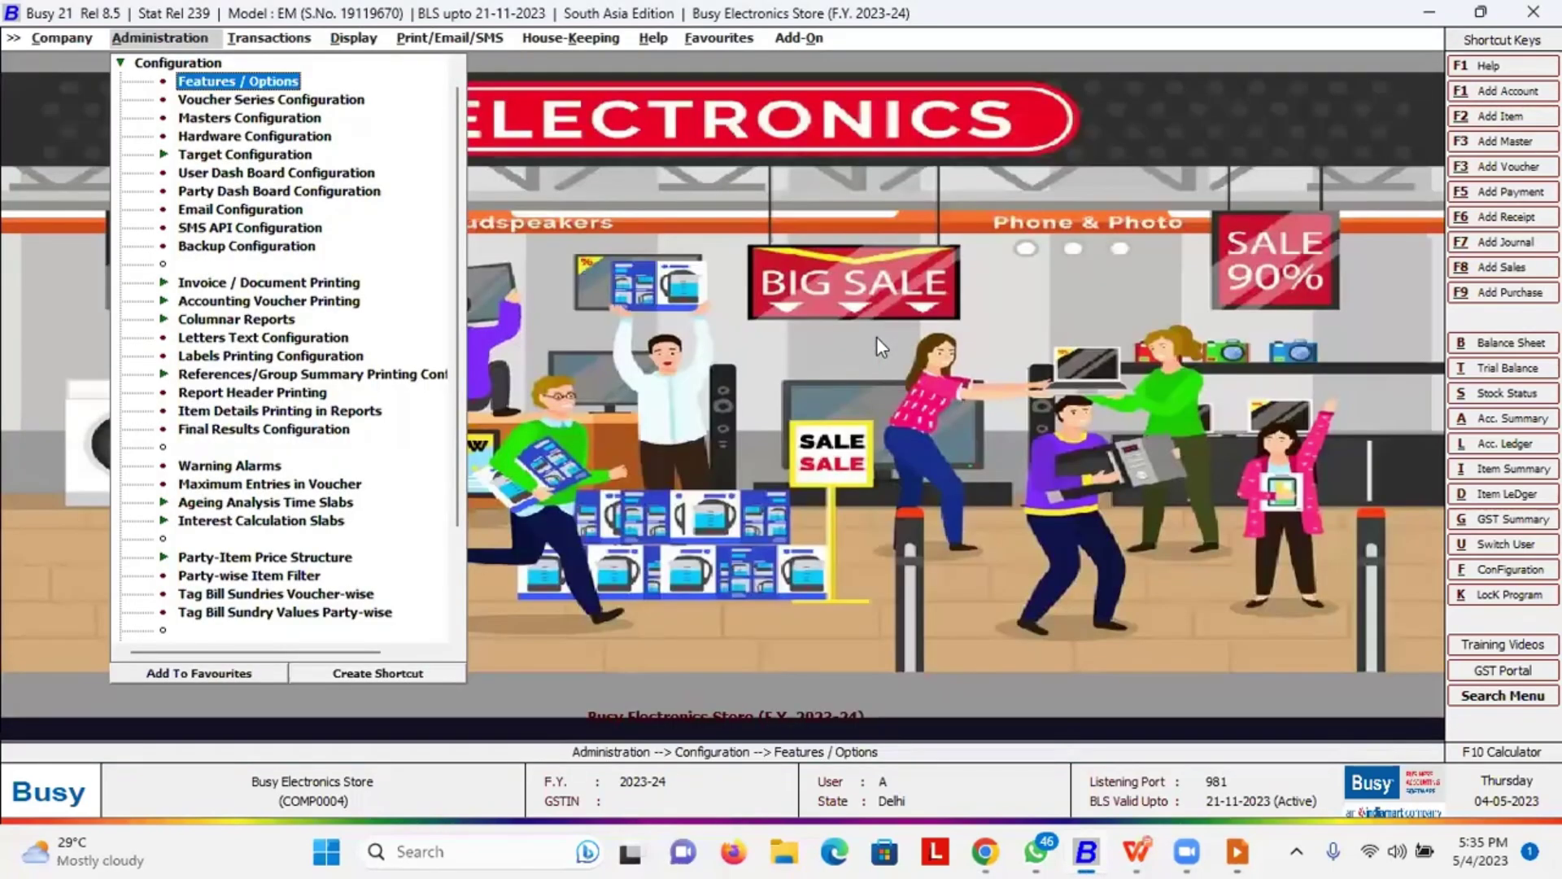
{"action": "key", "text": "Left"}
{"action": "key", "text": "Down"}
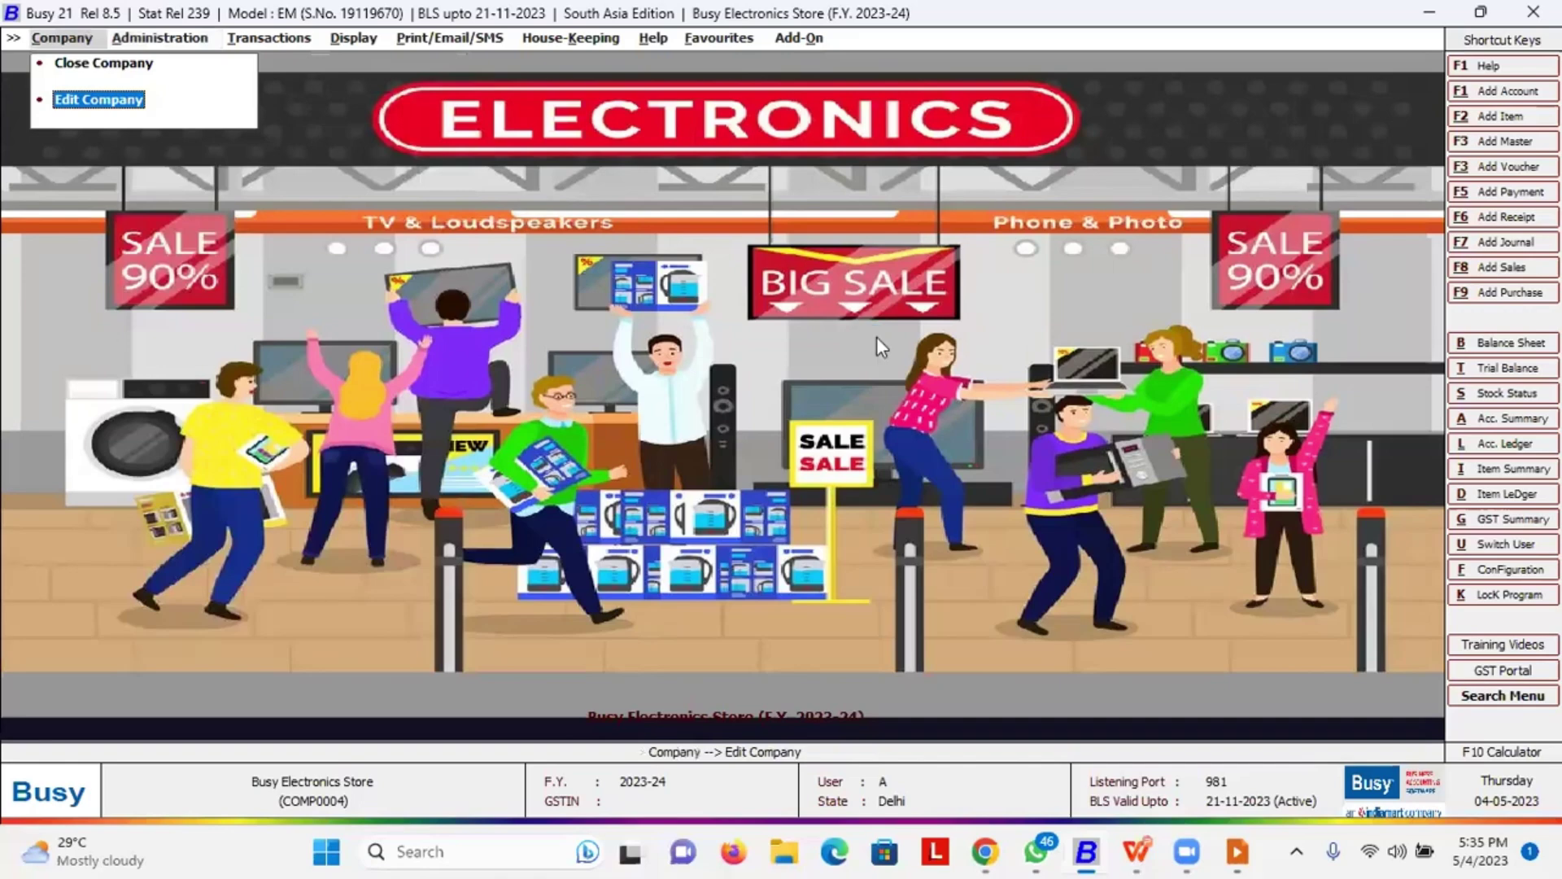
{"action": "key", "text": "Return"}
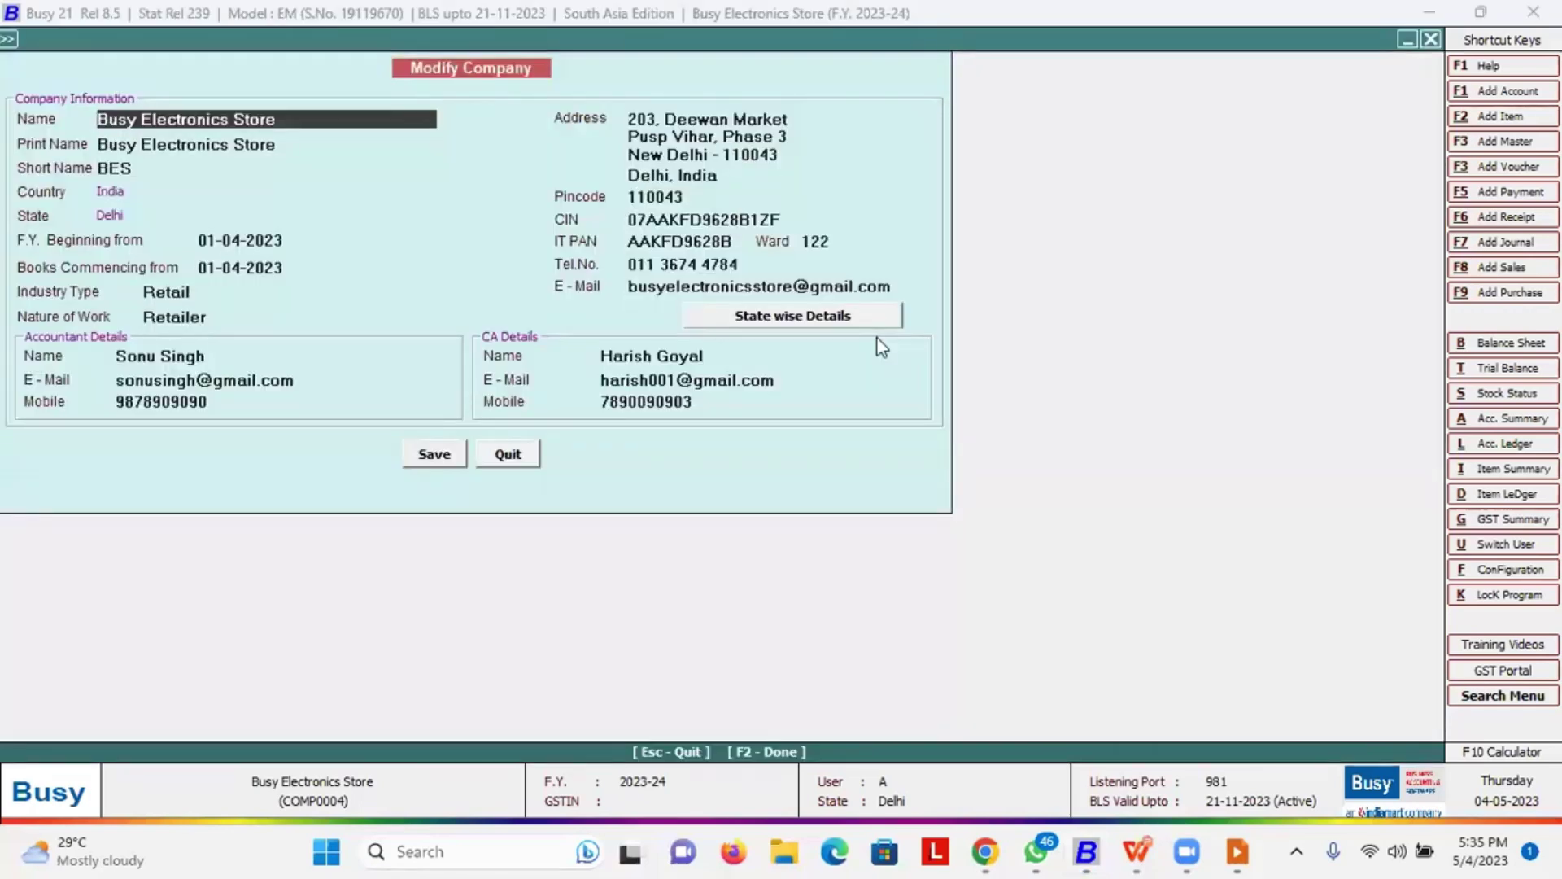
Step through every company field, from Name to the CA's mobile, keeping Retailer and all values unchanged
{"action": "key", "text": "Down"}
{"action": "key", "text": "Up"}
{"action": "key", "text": "Down"}
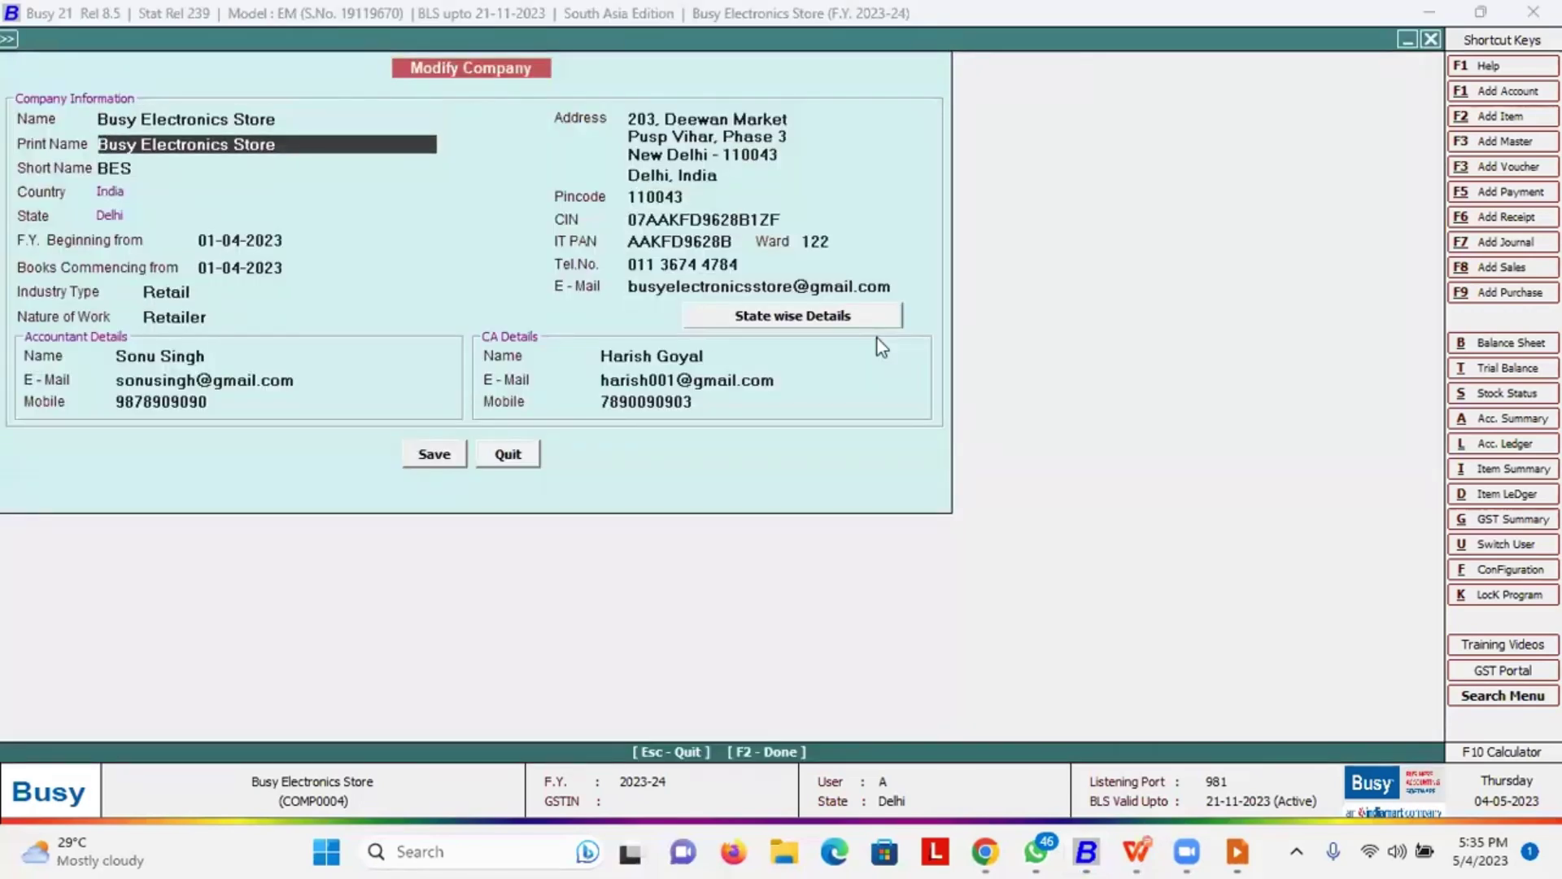
{"action": "key", "text": "Down"}
{"action": "key", "text": "Down"}
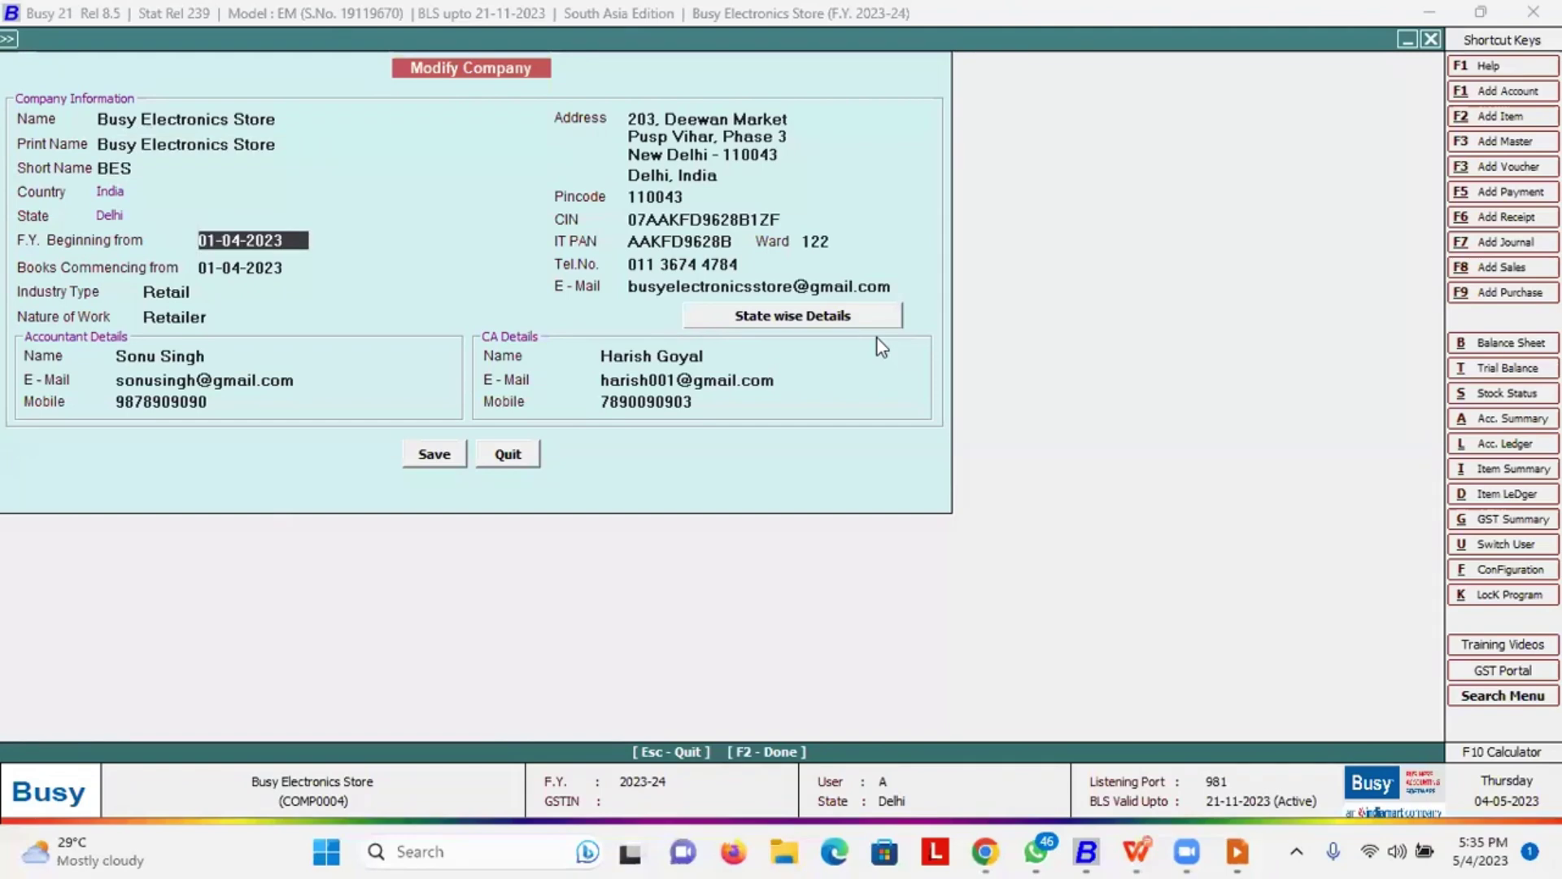
{"action": "key", "text": "Down"}
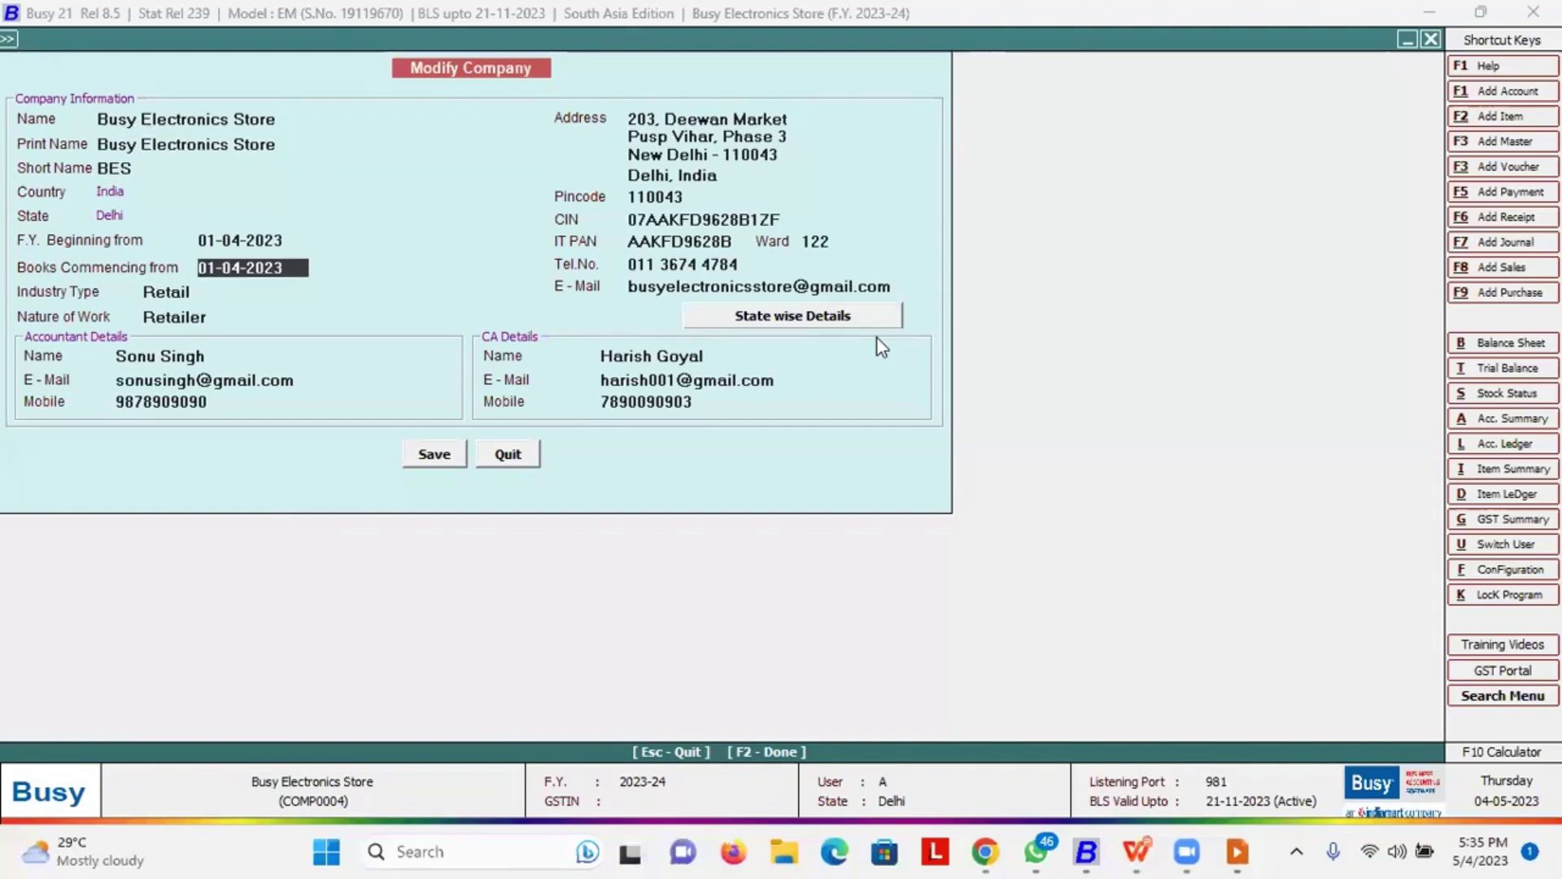
{"action": "key", "text": "Down"}
{"action": "key", "text": "Down"}
{"action": "key", "text": "Down"}
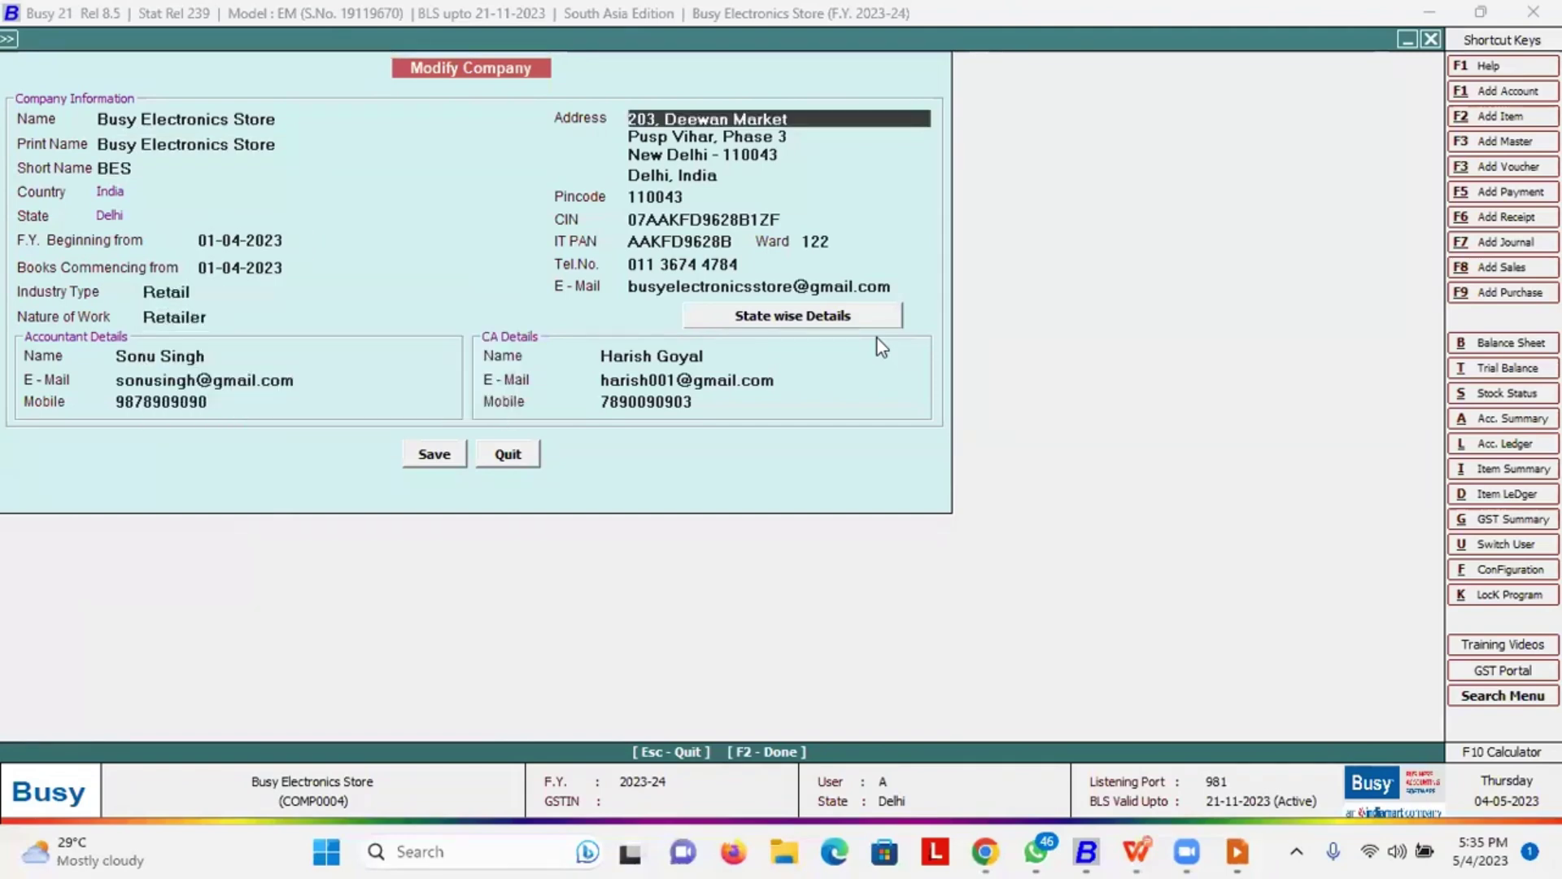
{"action": "key", "text": "Down"}
{"action": "key", "text": "Down"}
{"action": "key", "text": "Down"}
{"action": "key", "text": "Down"}
{"action": "key", "text": "Down"}
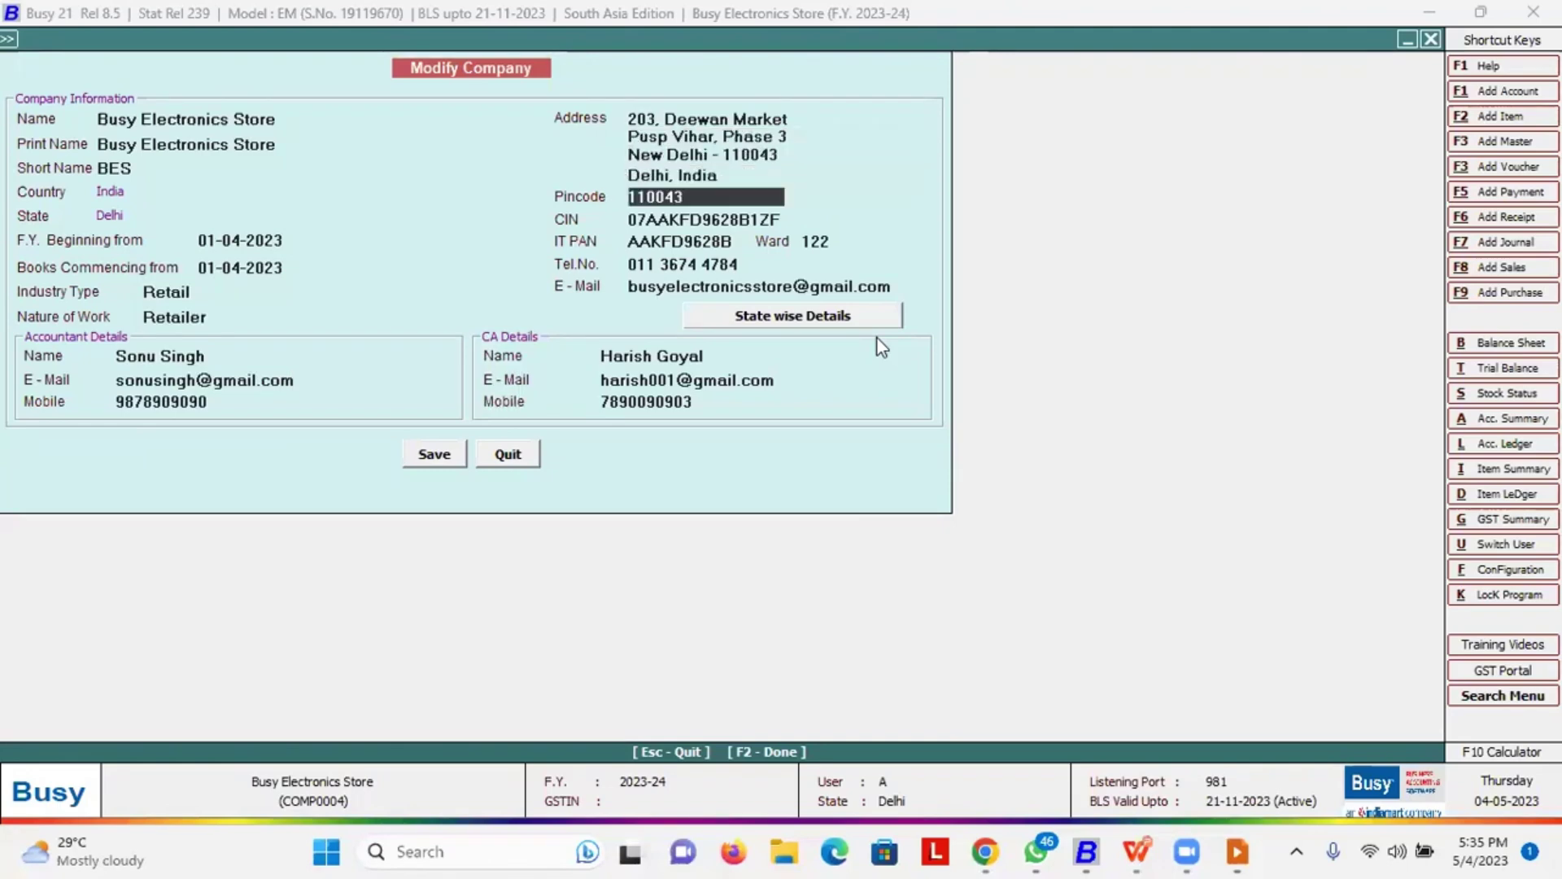
{"action": "key", "text": "Down"}
{"action": "key", "text": "Down"}
{"action": "key", "text": "Down"}
{"action": "key", "text": "Down"}
{"action": "key", "text": "Down"}
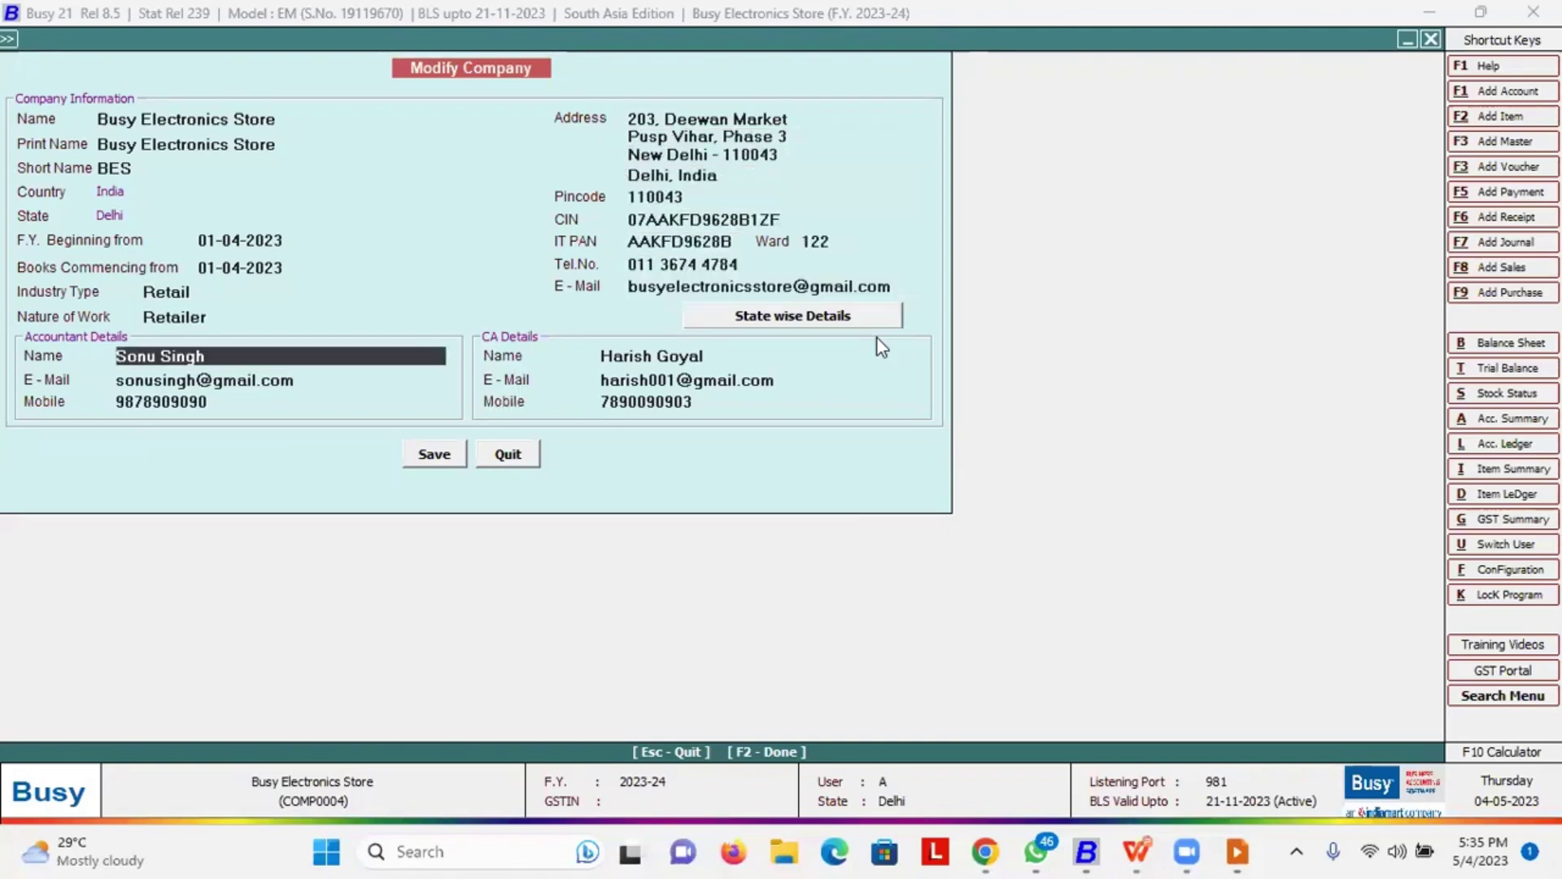
{"action": "key", "text": "Down"}
{"action": "key", "text": "Down"}
{"action": "key", "text": "Down"}
{"action": "key", "text": "Down"}
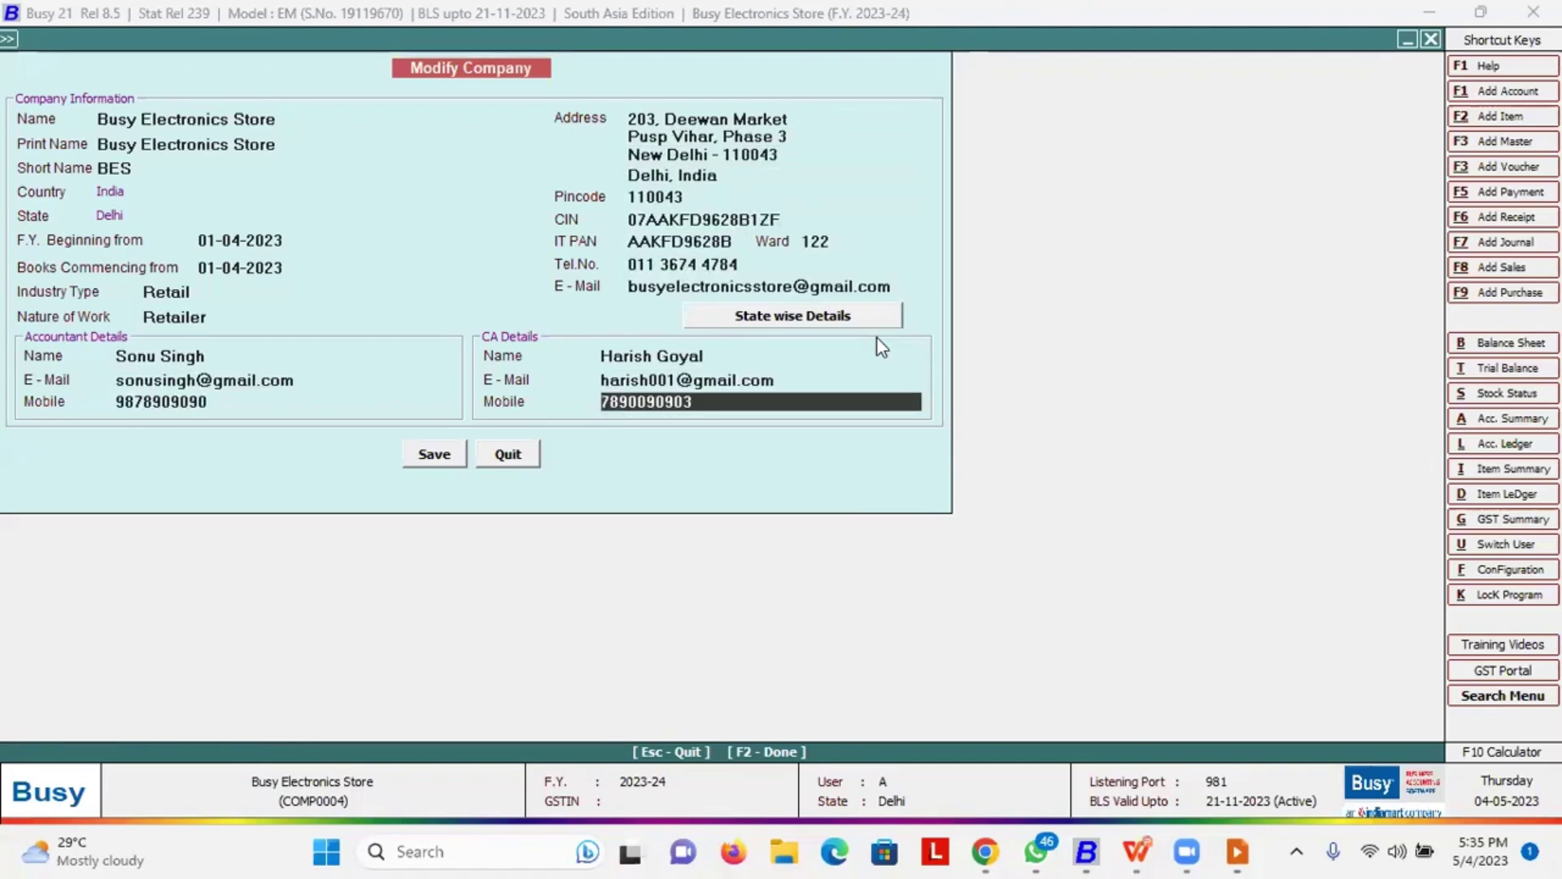
{"action": "key", "text": "Down"}
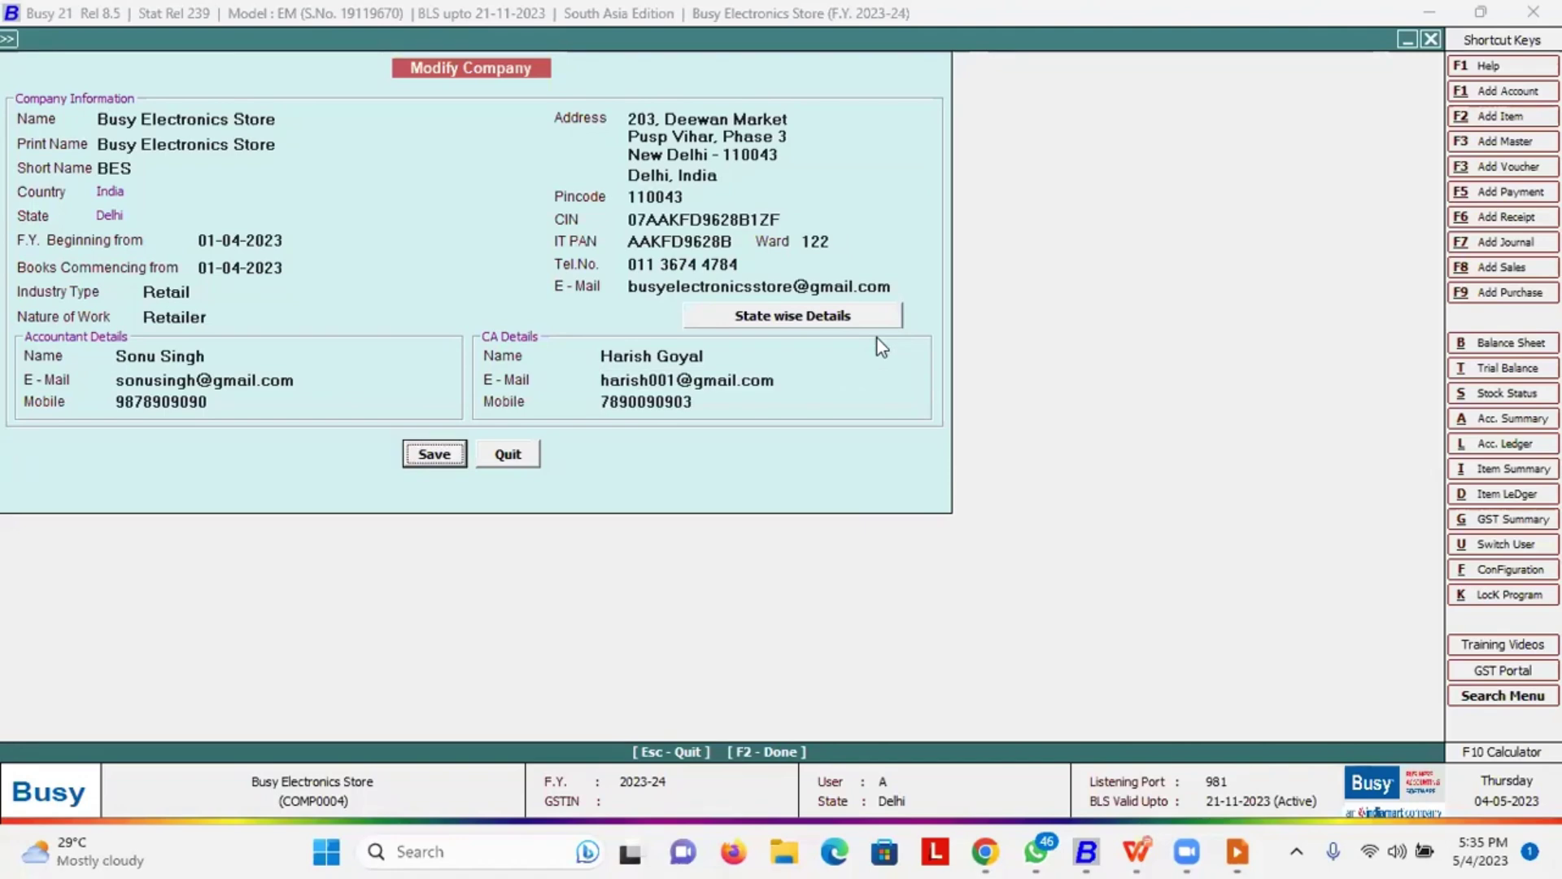
Save the unchanged company details and return to Administration > Configuration
{"action": "key", "text": "Return"}
{"action": "key", "text": "Return"}
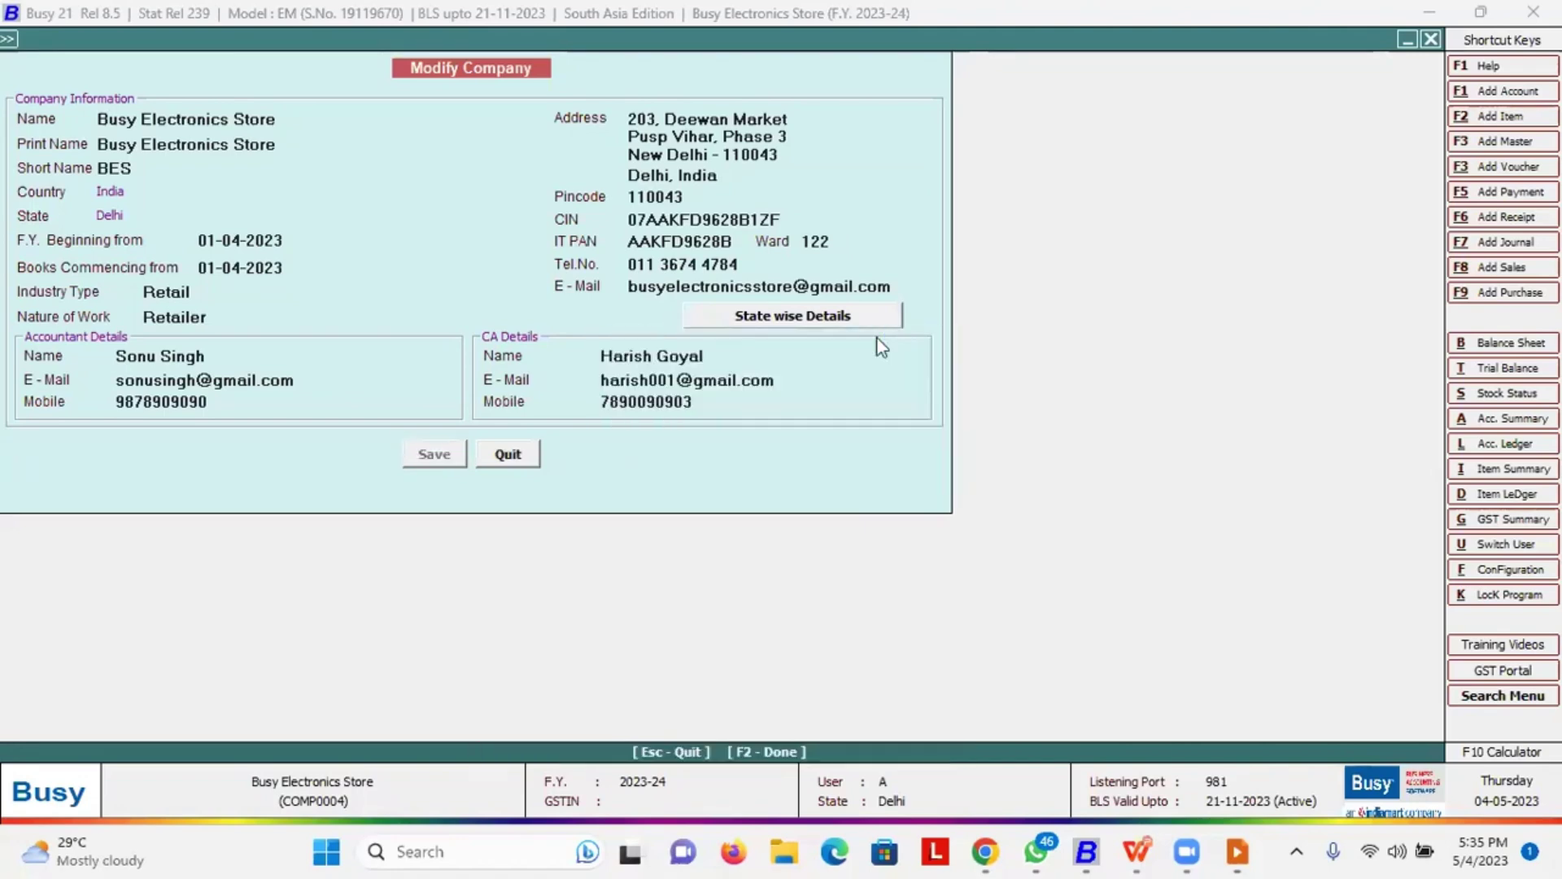
{"action": "key", "text": "Escape"}
{"action": "key", "text": "Right"}
{"action": "key", "text": "Down"}
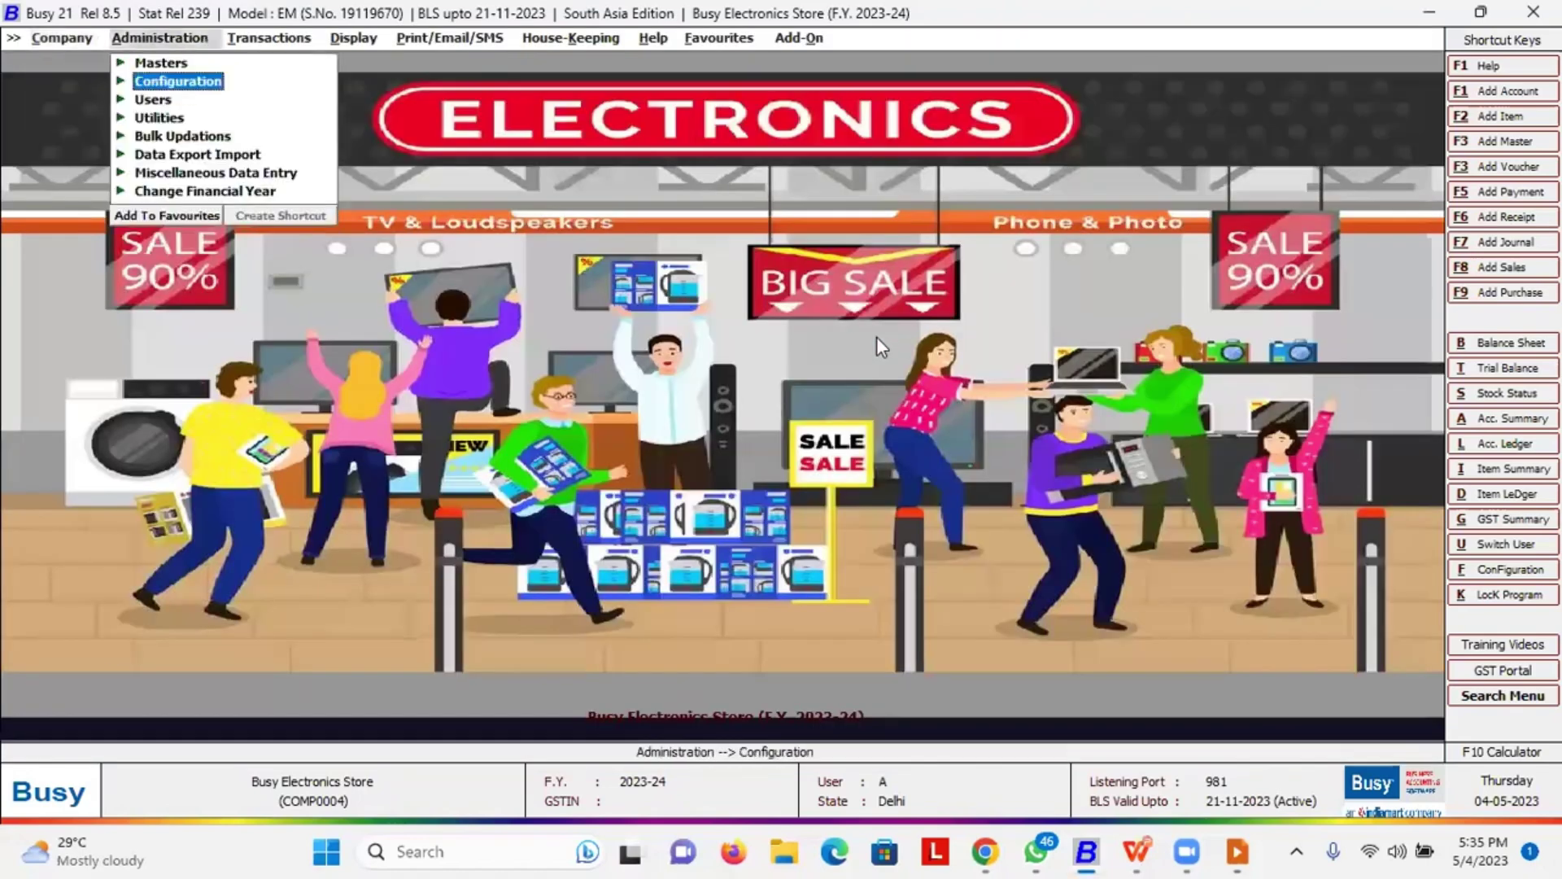
Open the Accounts page of Features / Options
{"action": "key", "text": "Return"}
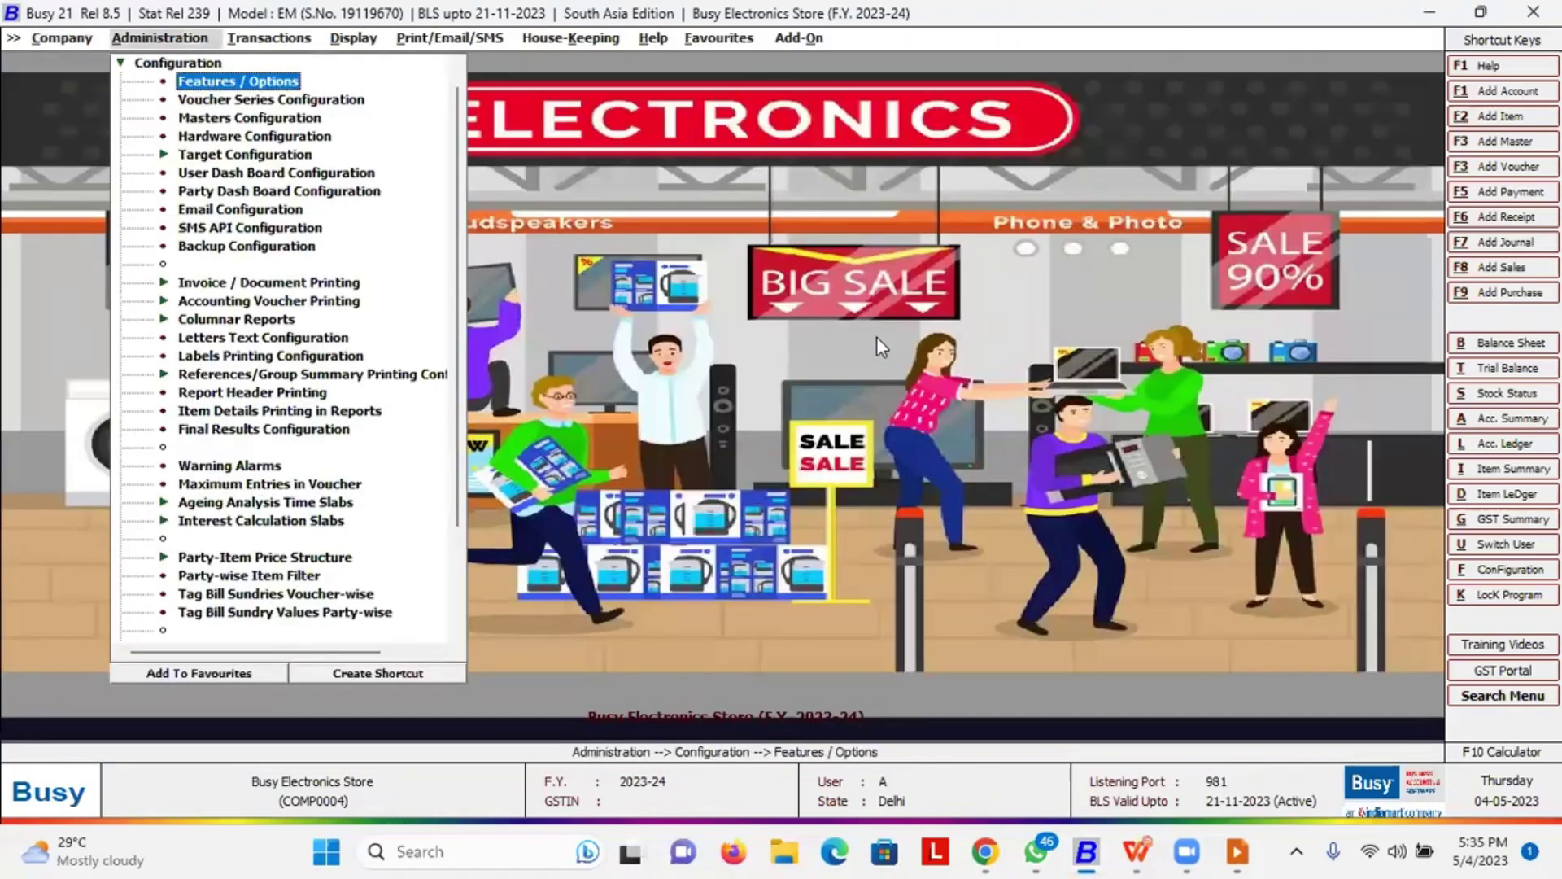
{"action": "key", "text": "Return"}
{"action": "key", "text": "Down"}
{"action": "key", "text": "Down"}
{"action": "key", "text": "Down"}
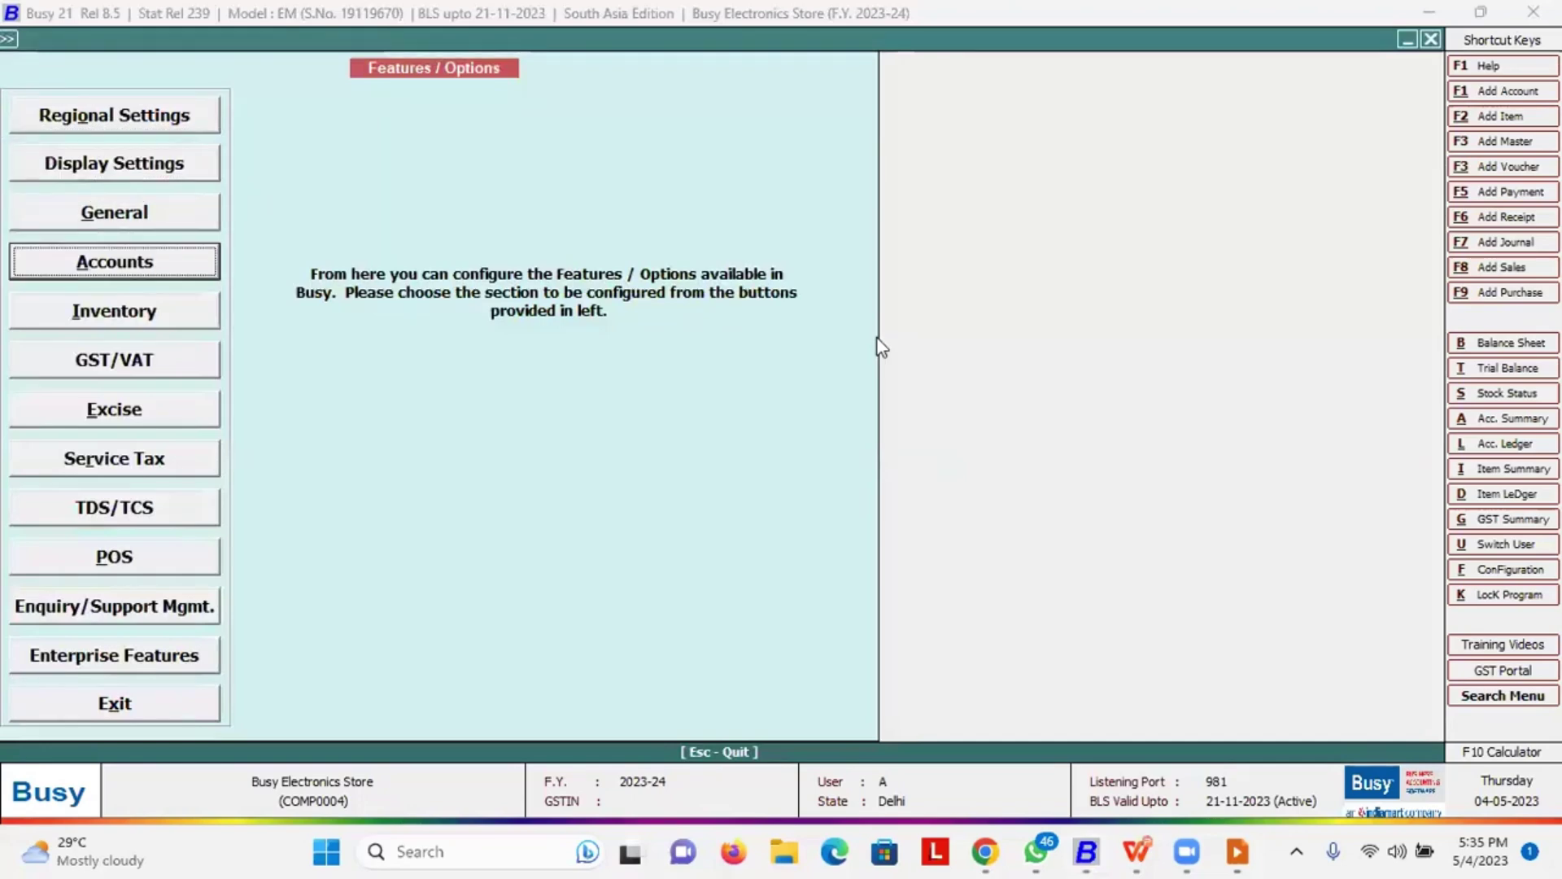
{"action": "key", "text": "Return"}
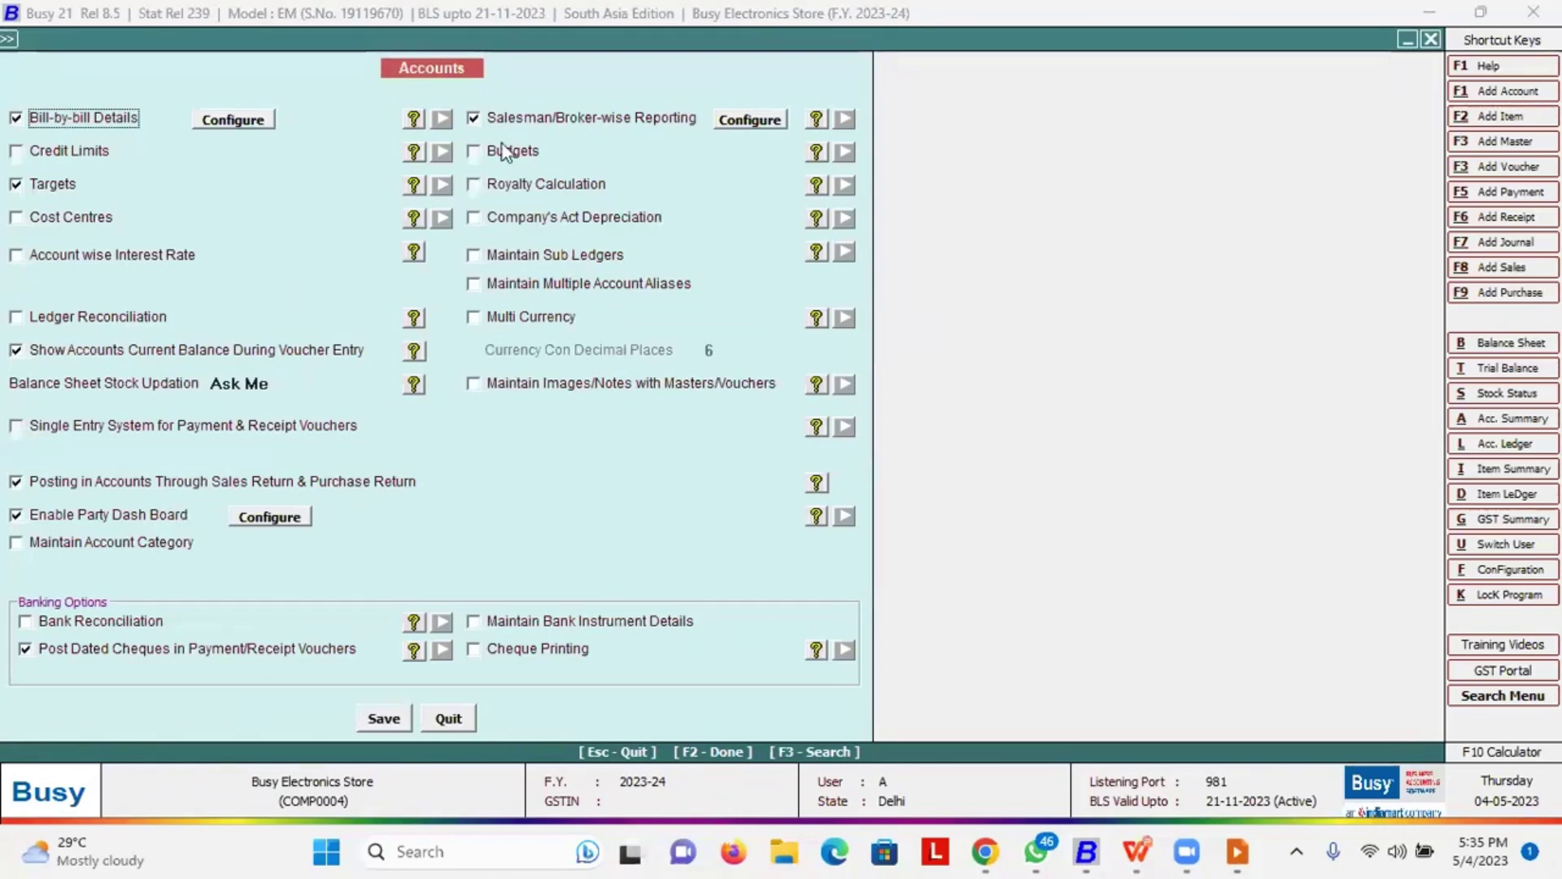
Review the Accounts options: Bill-by-bill Details, Targets and Salesman/Broker-wise Reporting enabled
{"action": "left_click_drag", "start_coordinate": [31, 98], "coordinate": [73, 93]}
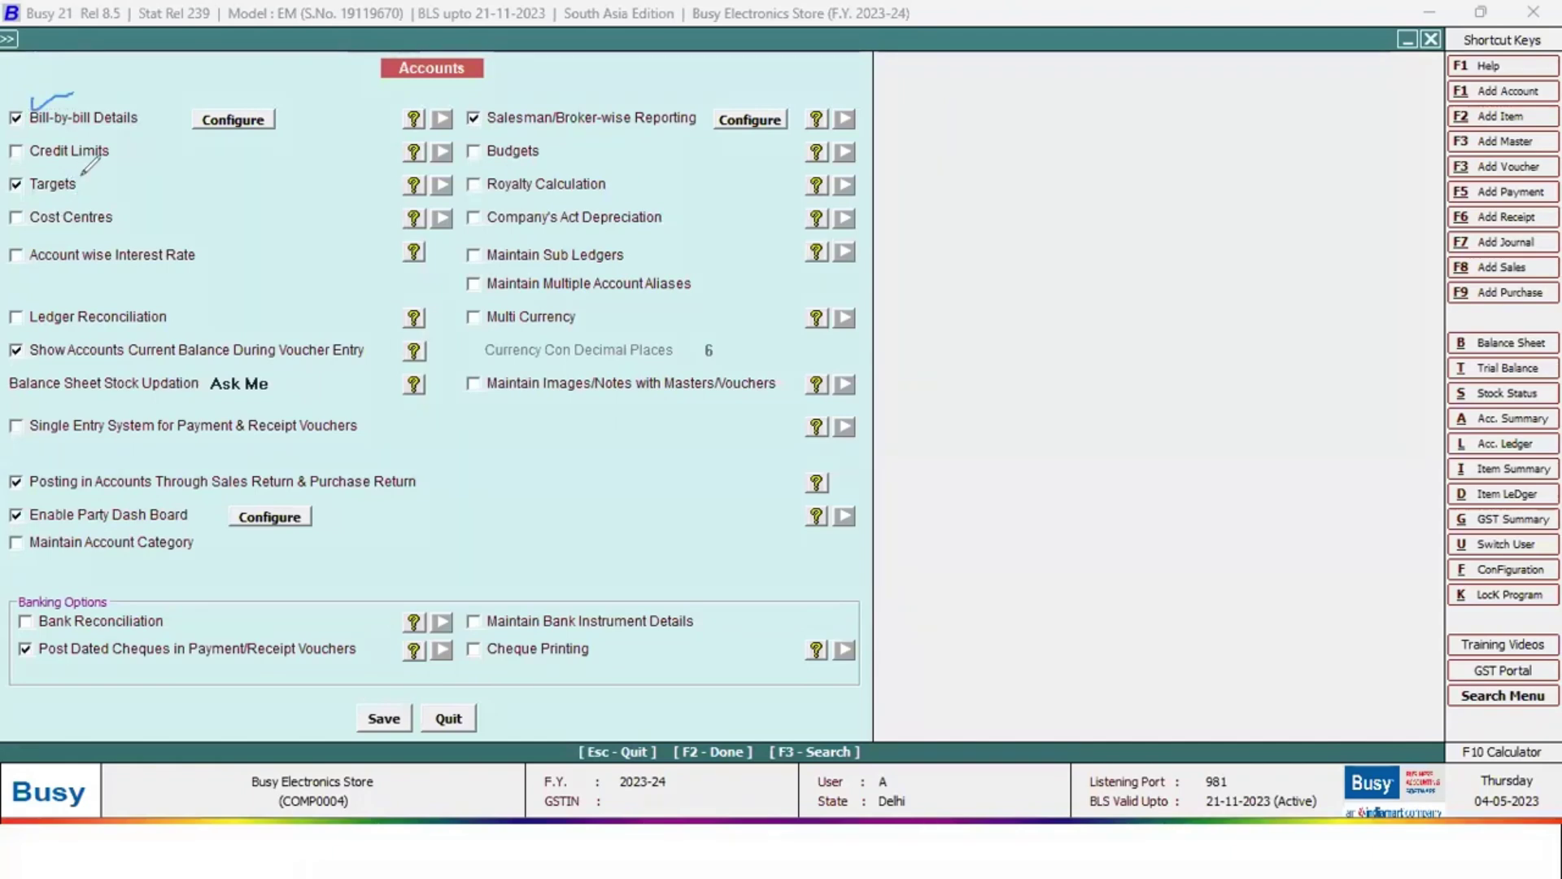
{"action": "left_click_drag", "start_coordinate": [81, 180], "coordinate": [111, 171]}
{"action": "left_click_drag", "start_coordinate": [134, 504], "coordinate": [179, 503]}
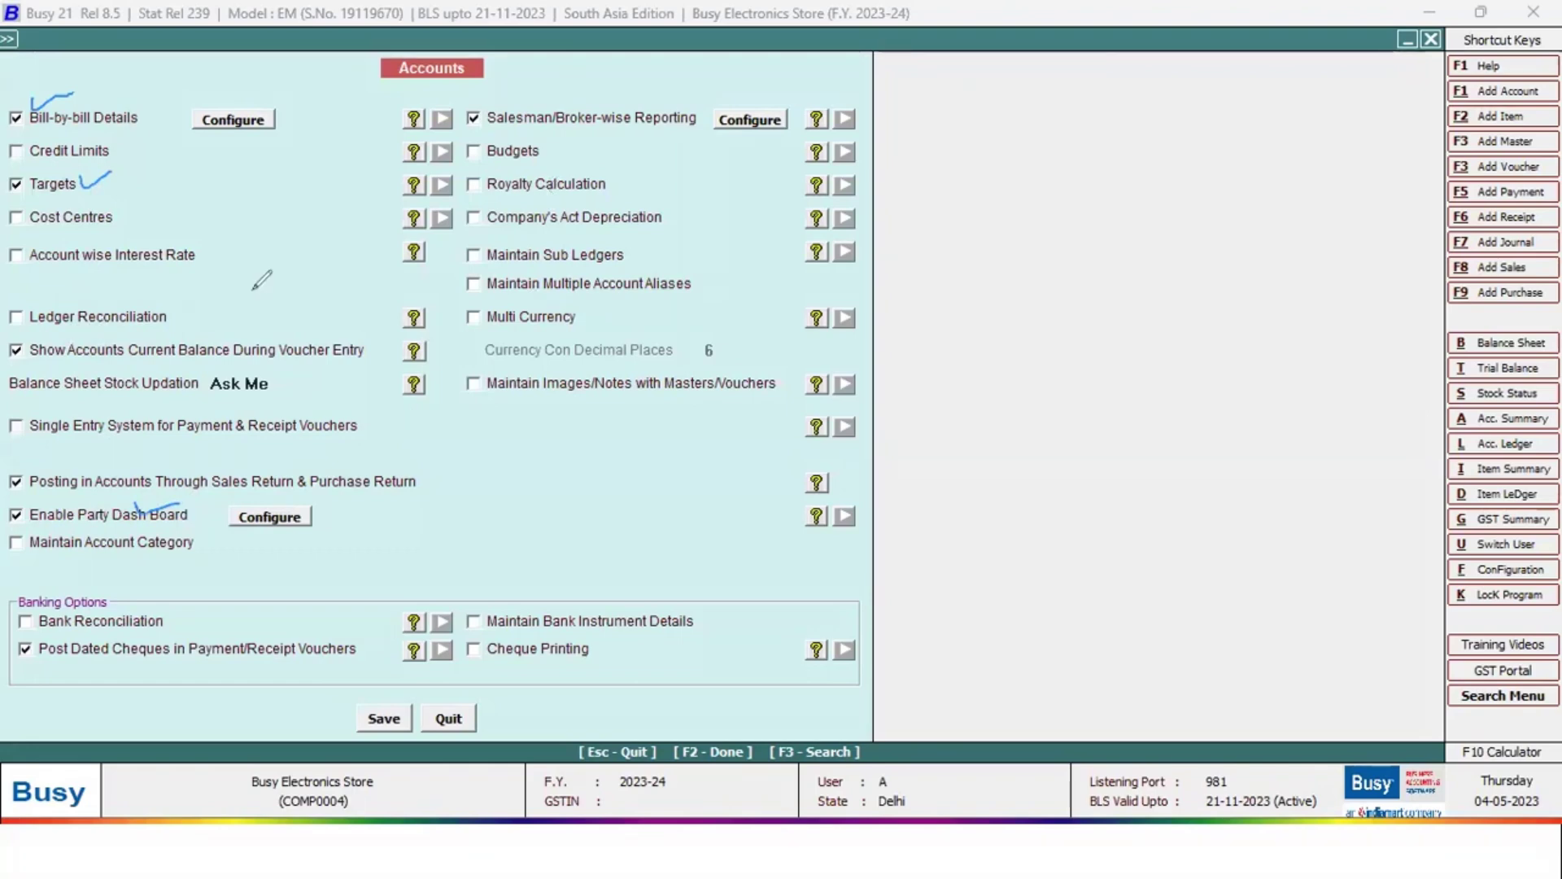
{"action": "left_click_drag", "start_coordinate": [528, 104], "coordinate": [663, 62]}
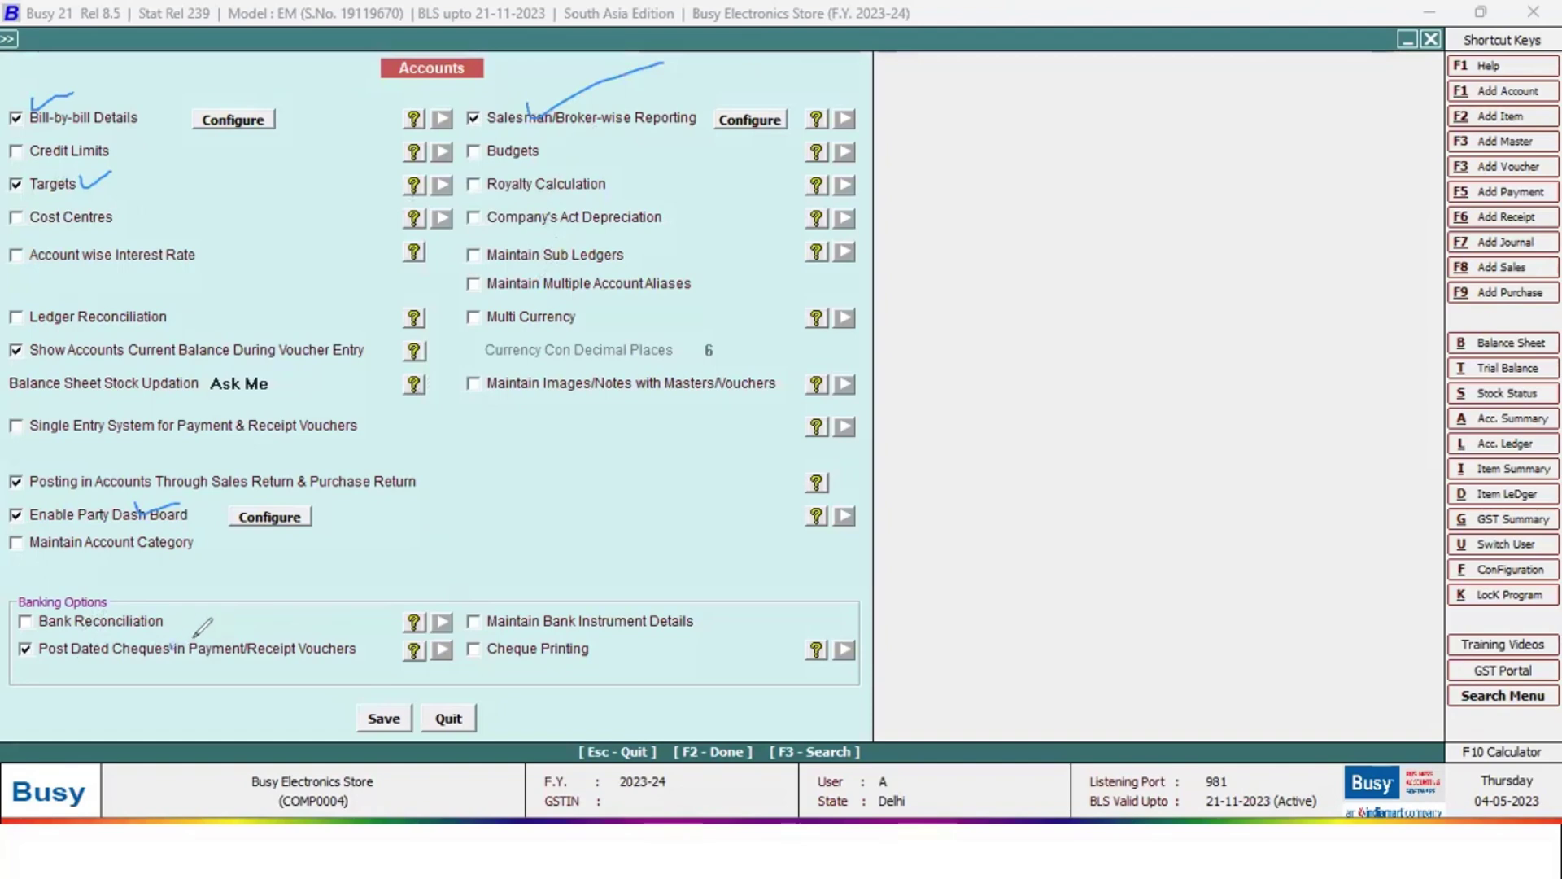
{"action": "left_click_drag", "start_coordinate": [193, 638], "coordinate": [218, 626]}
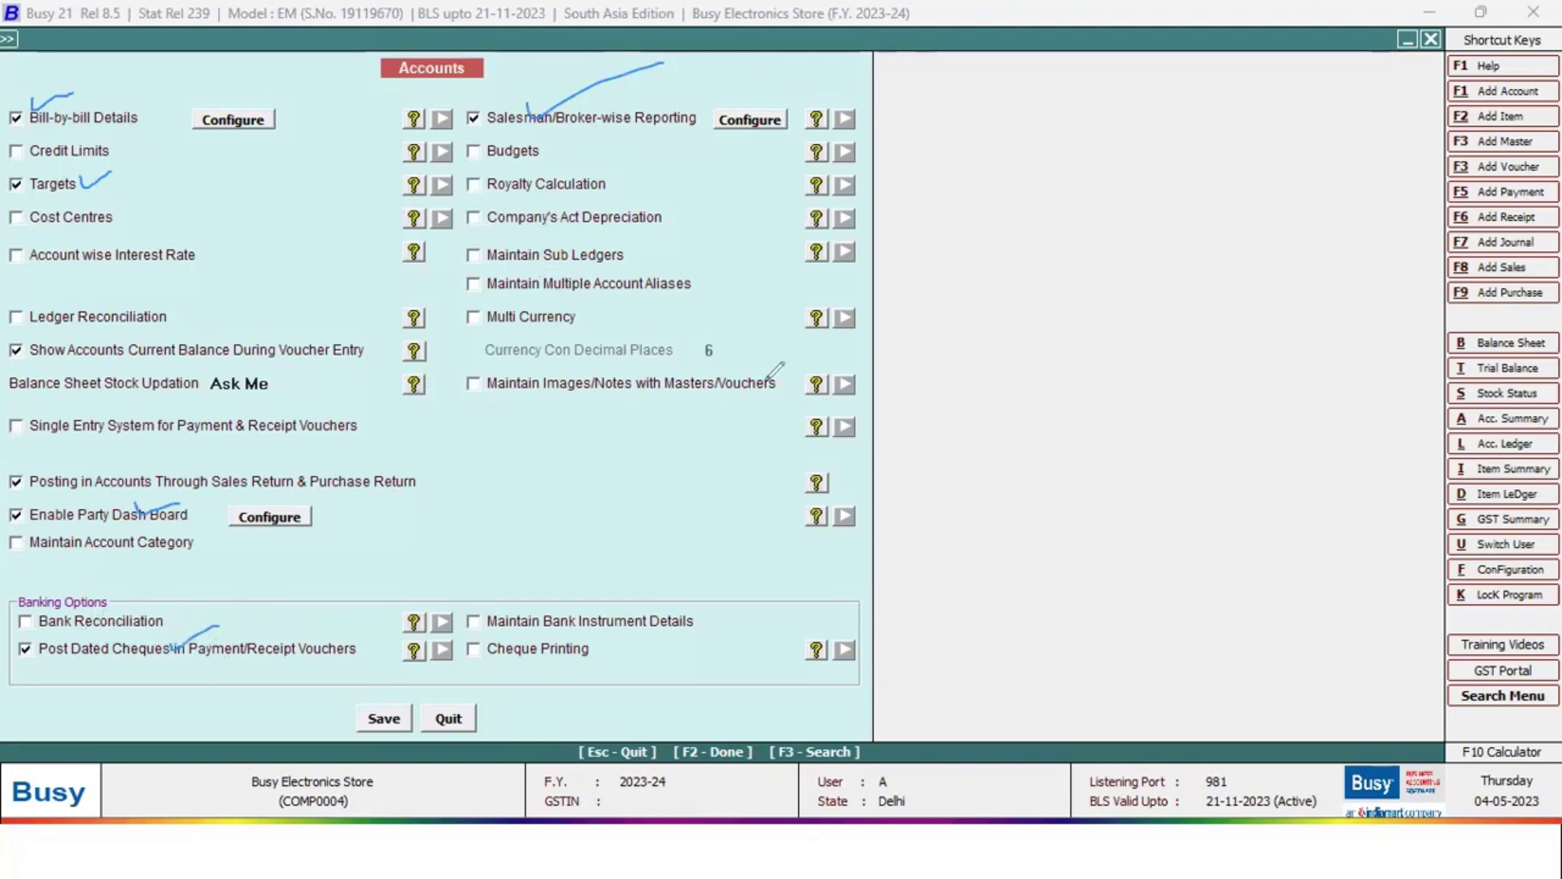
{"action": "key", "text": "ctrl+e"}
{"action": "mouse_move", "coordinate": [766, 380]}
{"action": "left_mouse_down"}
{"action": "mouse_move", "coordinate": [55, 98]}
{"action": "mouse_move", "coordinate": [74, 164]}
{"action": "left_mouse_up"}
{"action": "left_click", "coordinate": [114, 181]}
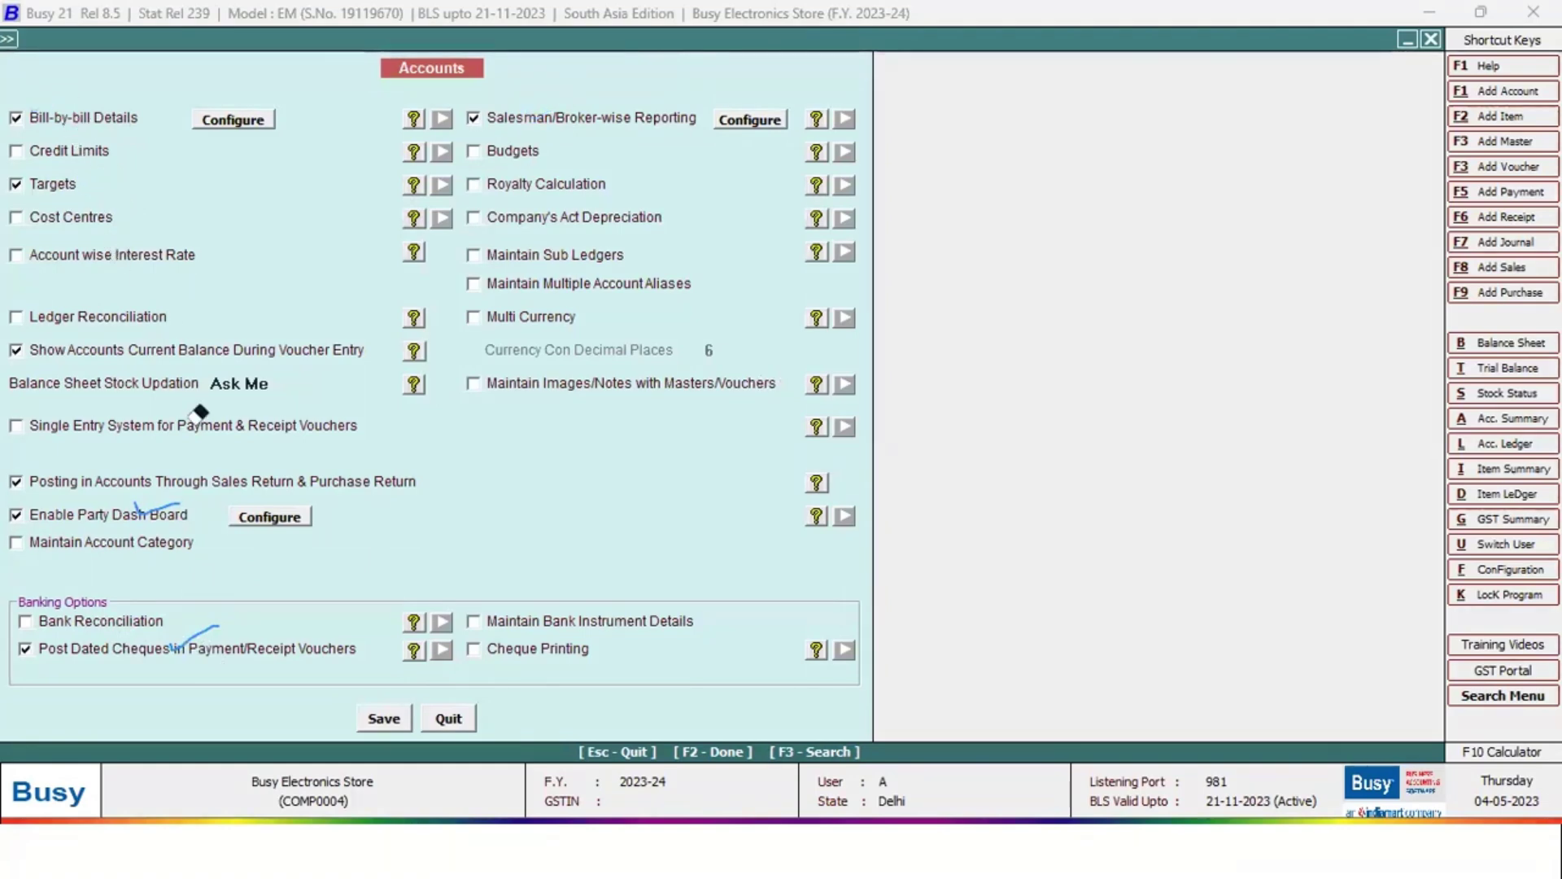
{"action": "left_click", "coordinate": [168, 506]}
{"action": "left_click", "coordinate": [200, 640]}
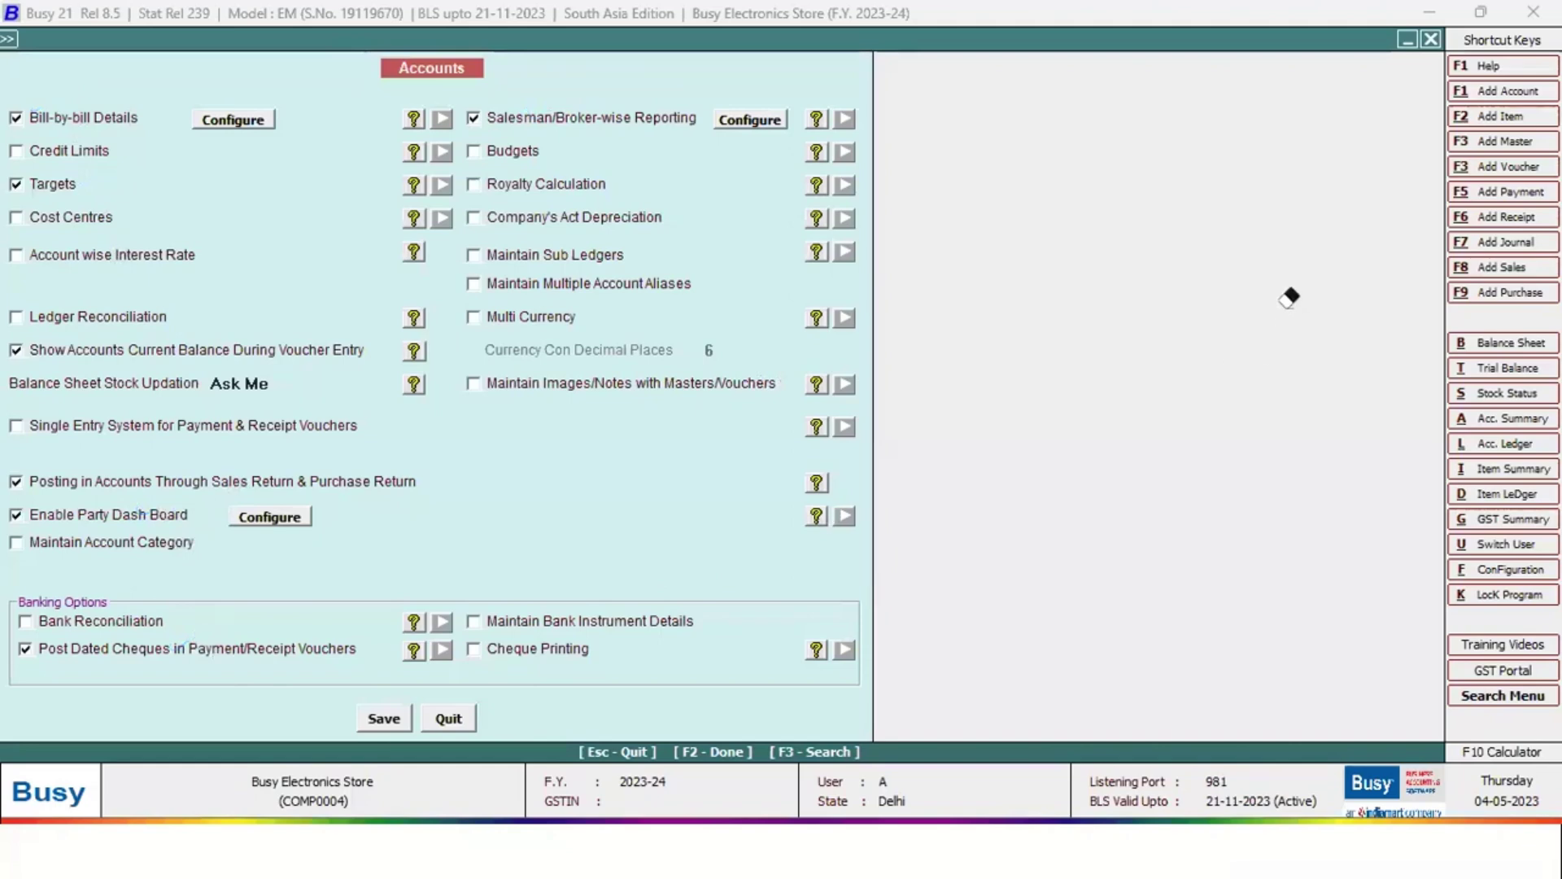
Check the Bill Reference Group settings without changes and save the Accounts options
{"action": "left_click", "coordinate": [216, 122]}
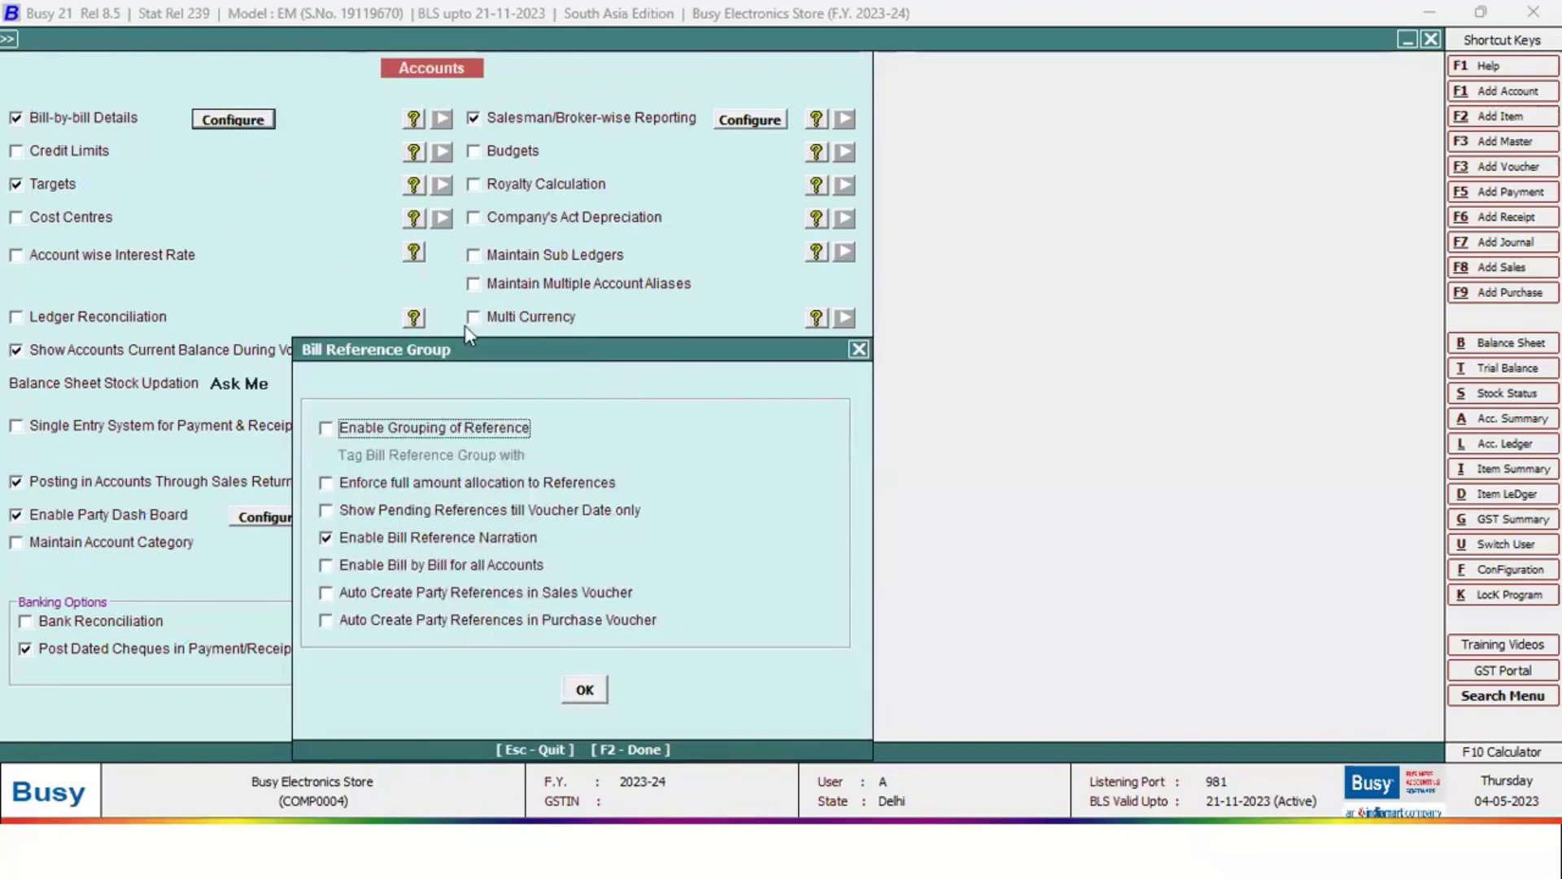
{"action": "key", "text": "ctrl+alt+g"}
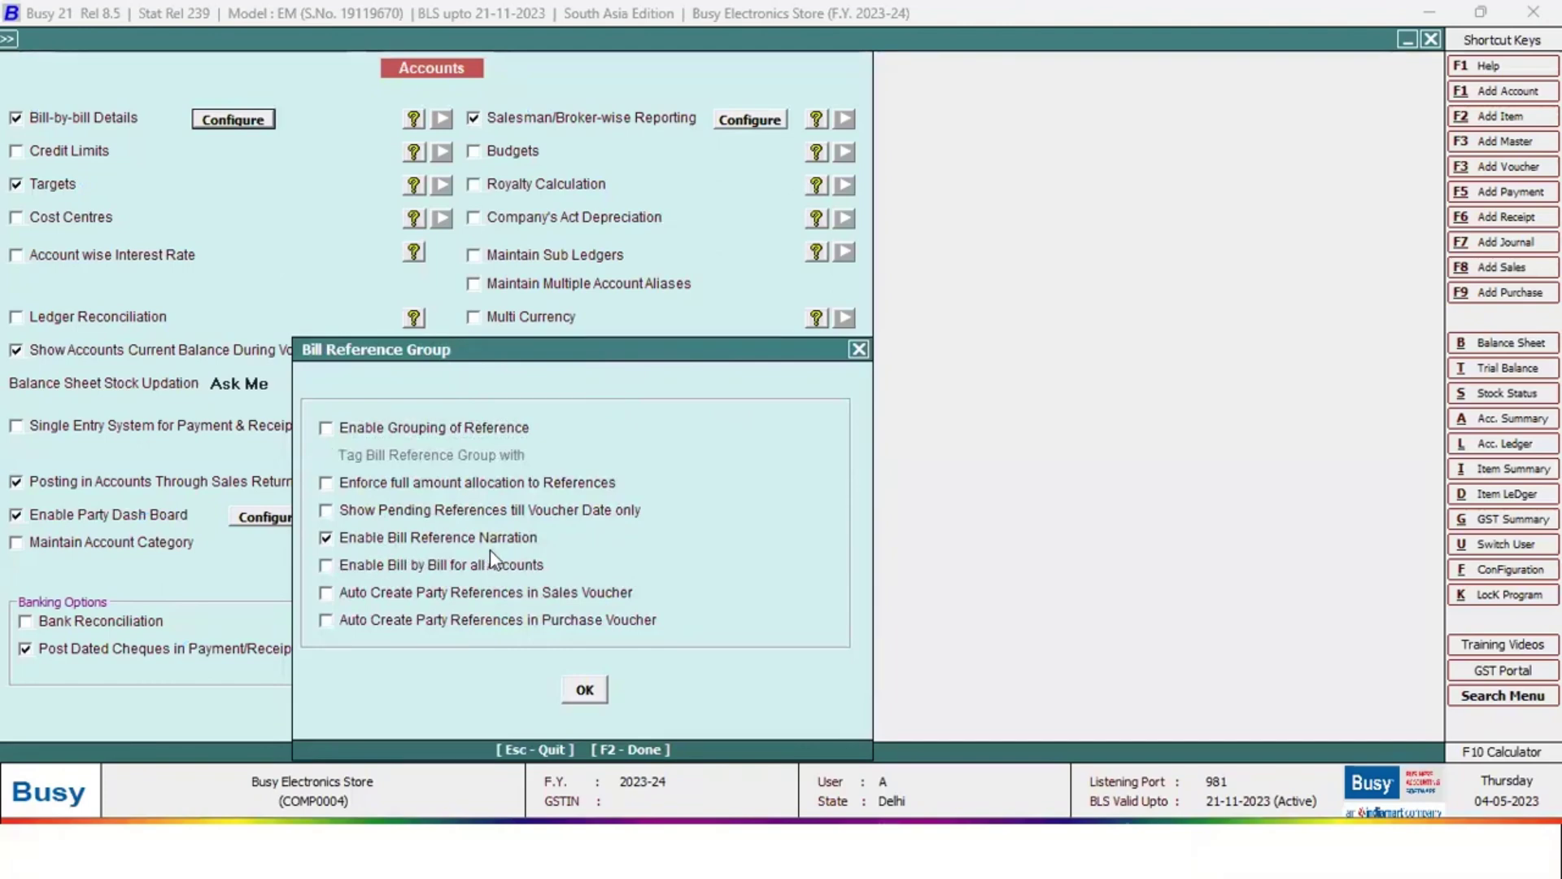
{"action": "left_click", "coordinate": [859, 350]}
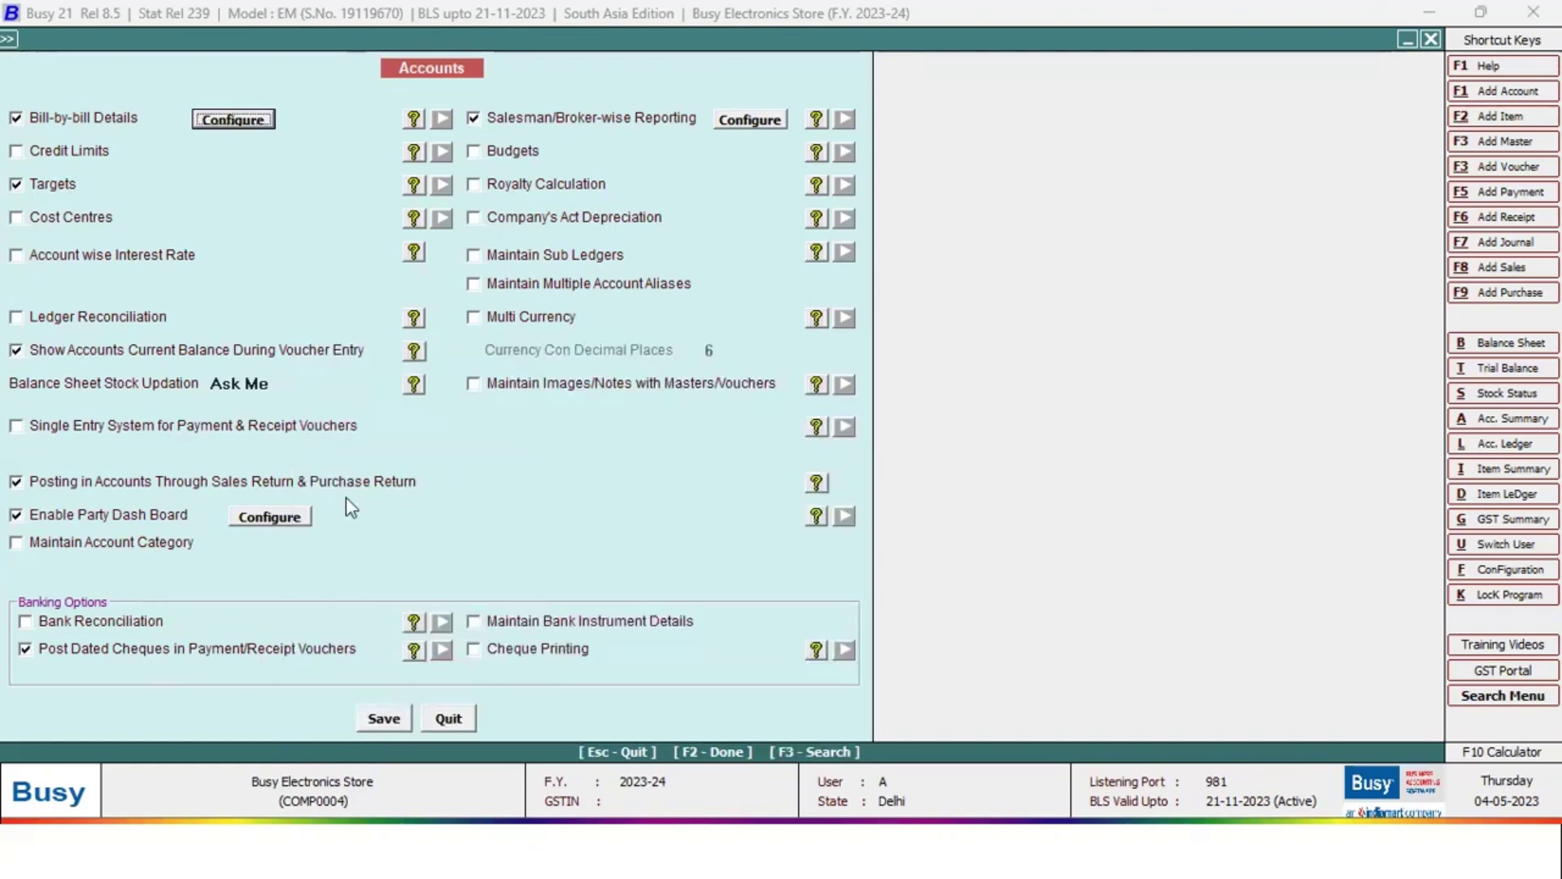
{"action": "left_click", "coordinate": [390, 720]}
{"action": "key", "text": "i"}
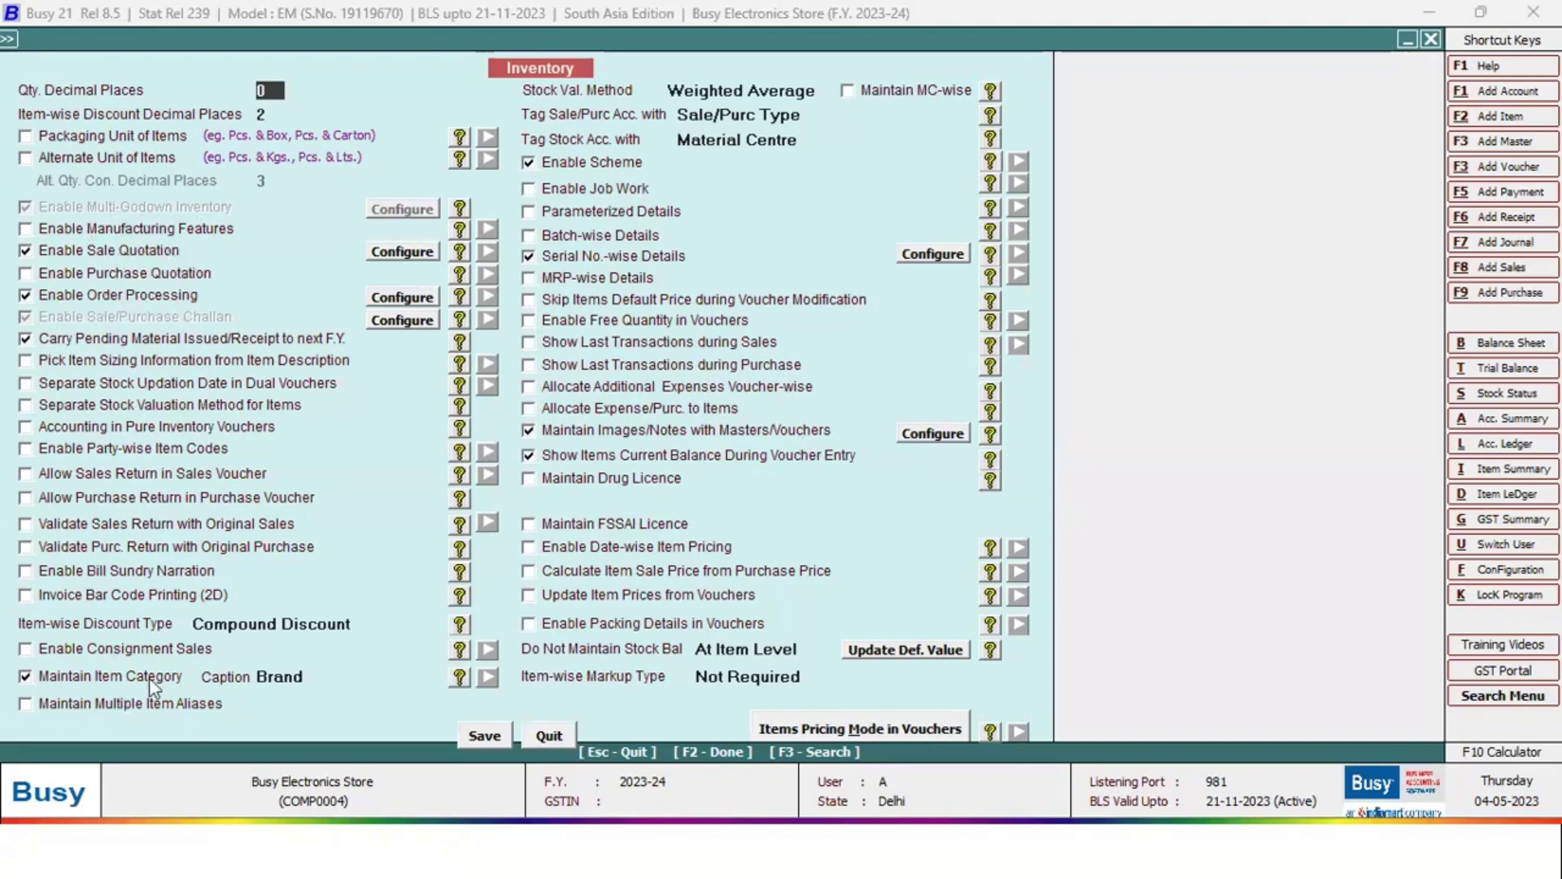
Toggle Maintain Item Category off and on, keep caption Brand, and review Images/Notes options
{"action": "left_click", "coordinate": [318, 677]}
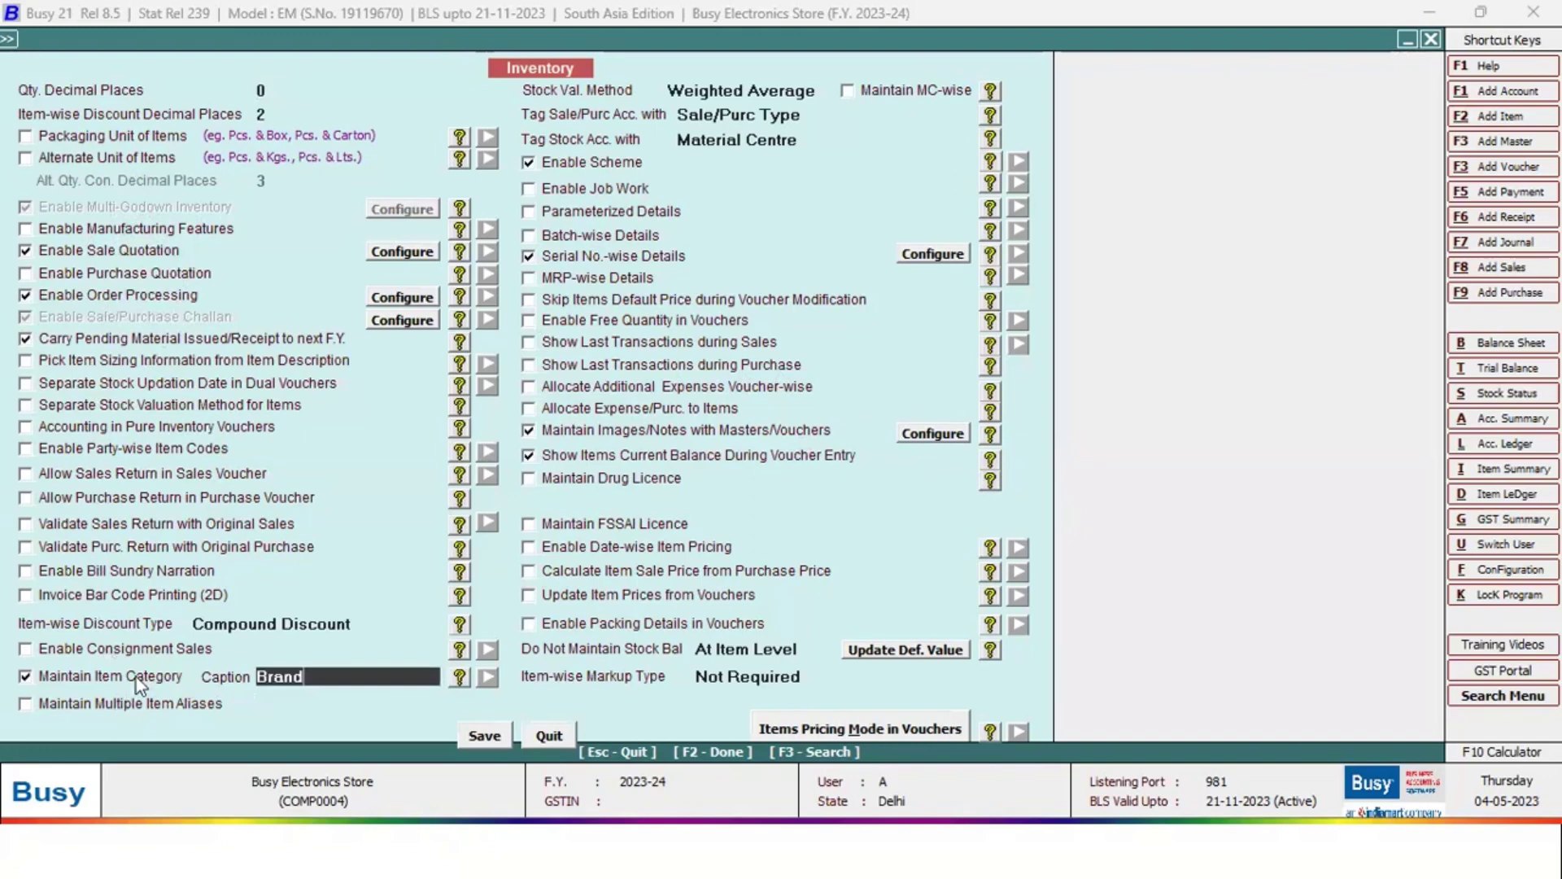
{"action": "left_click", "coordinate": [135, 677]}
{"action": "left_click", "coordinate": [154, 677]}
{"action": "left_click", "coordinate": [331, 675]}
{"action": "left_click", "coordinate": [933, 433]}
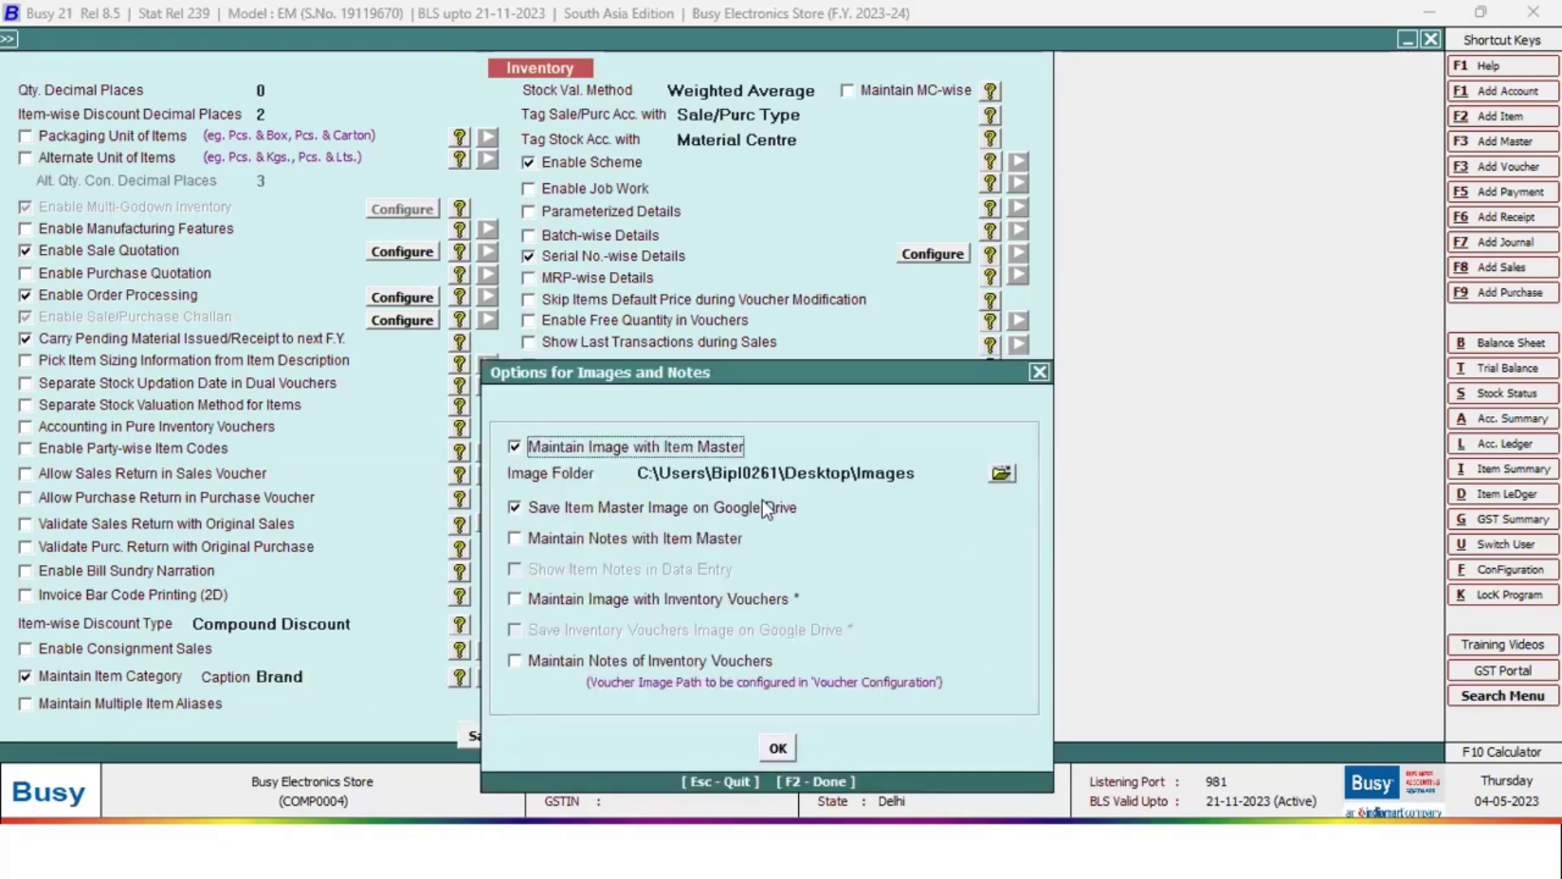
{"action": "key", "text": "Escape"}
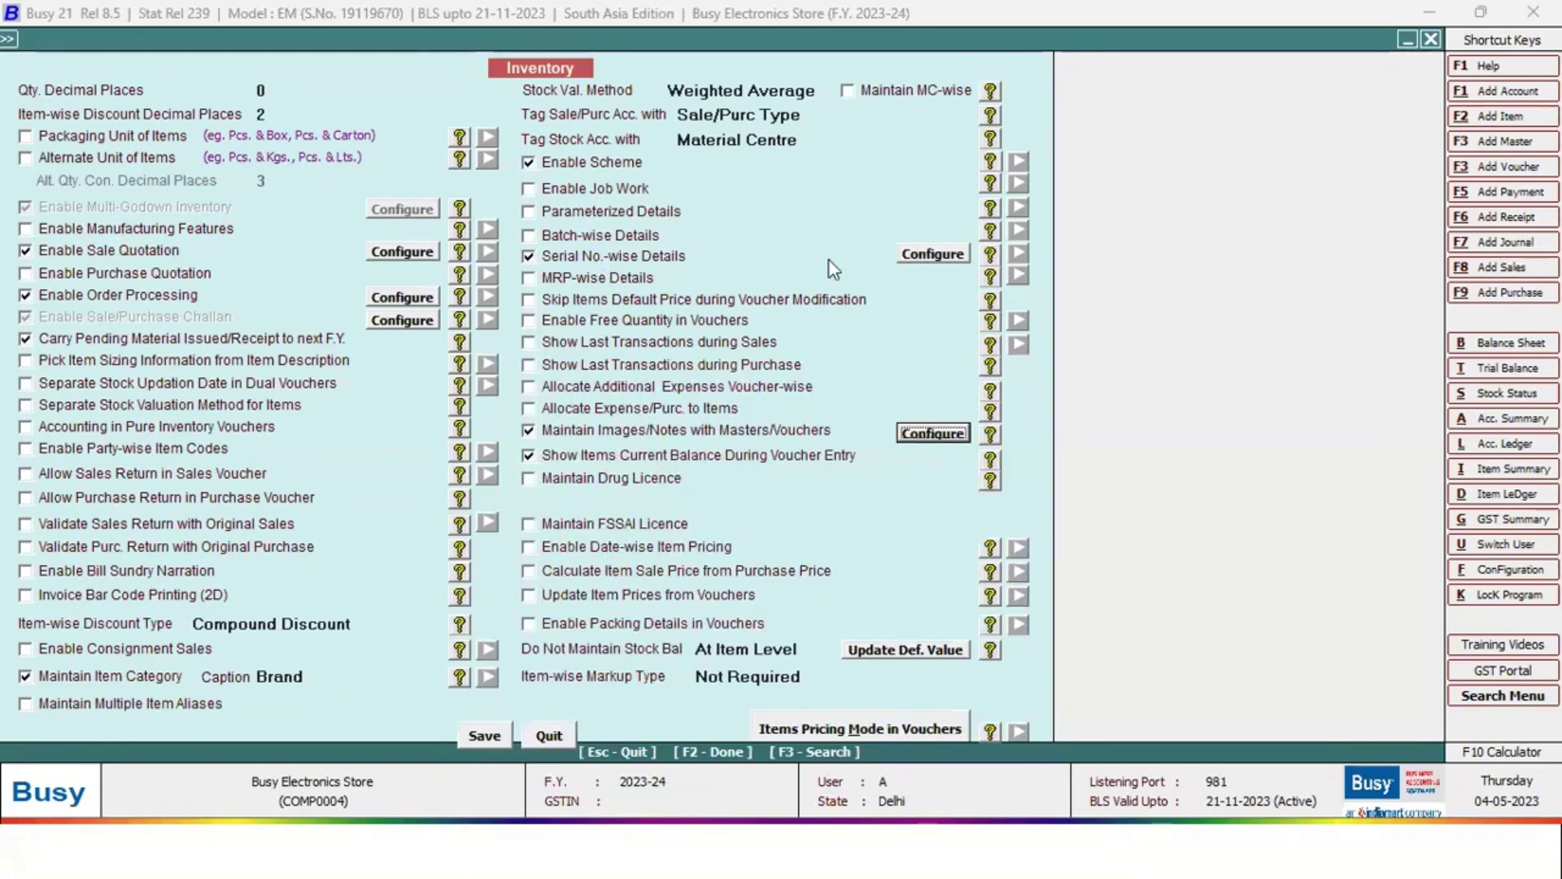
Review the Item Serial Number Detail options, then leave the Inventory settings
{"action": "left_click", "coordinate": [905, 254]}
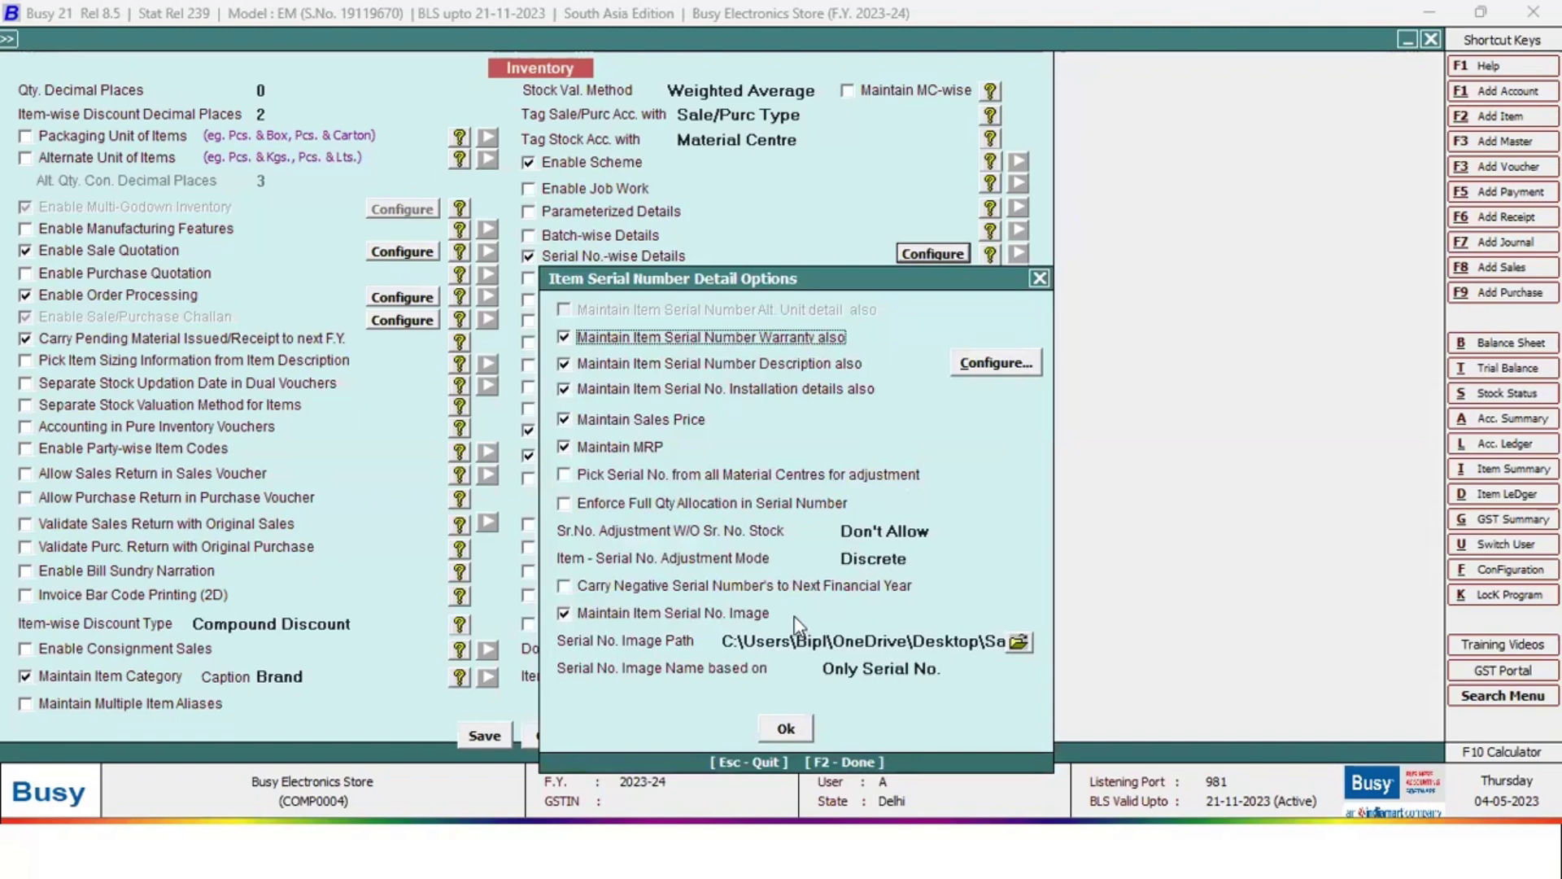
{"action": "left_click", "coordinate": [1040, 278]}
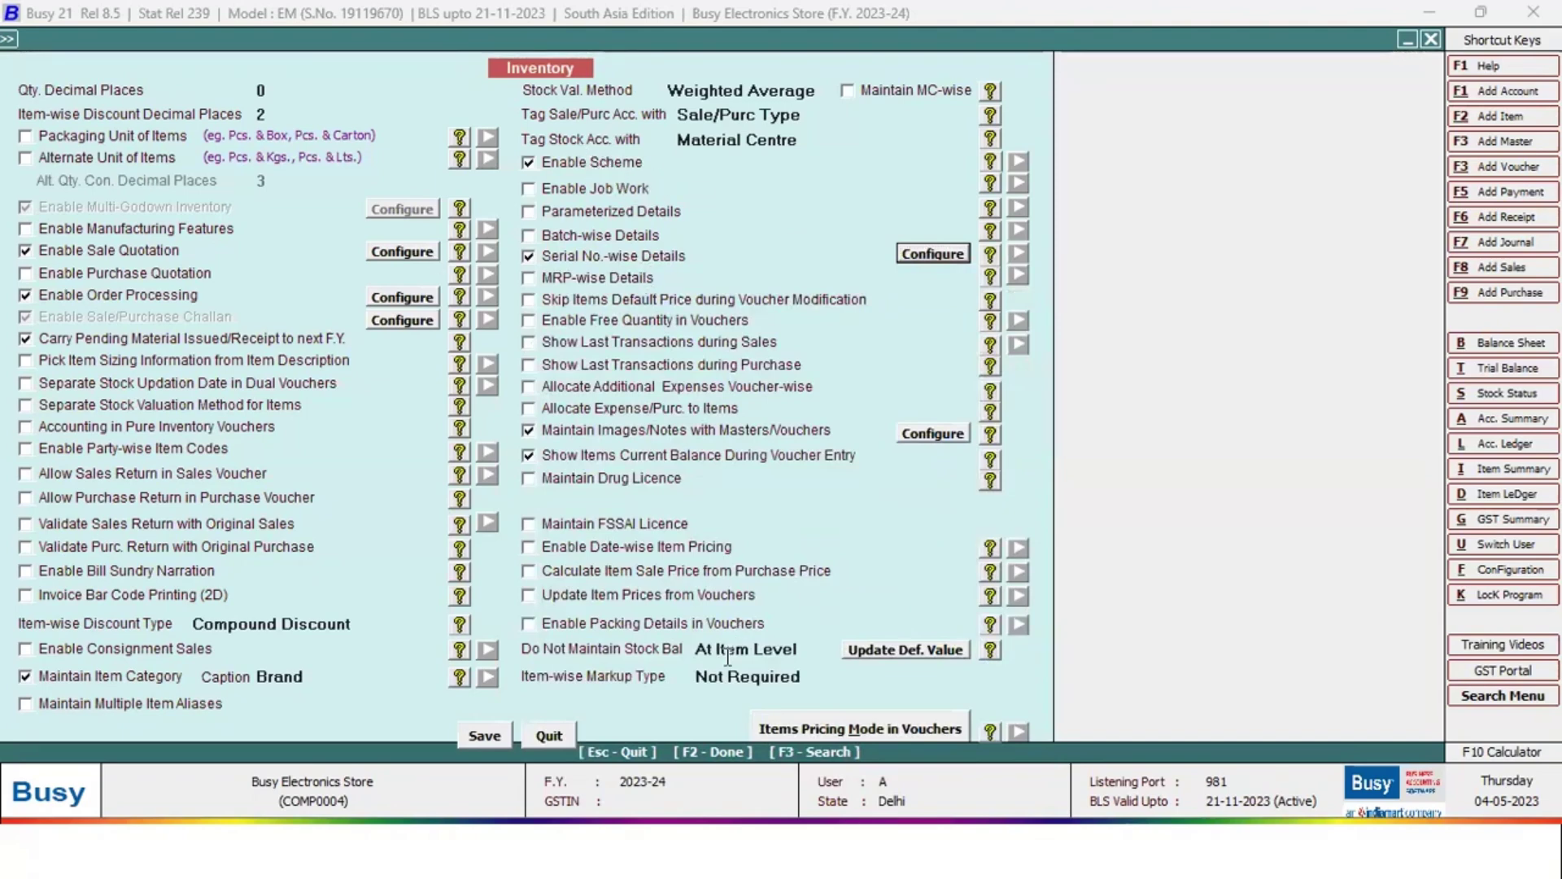
{"action": "key", "text": "Escape"}
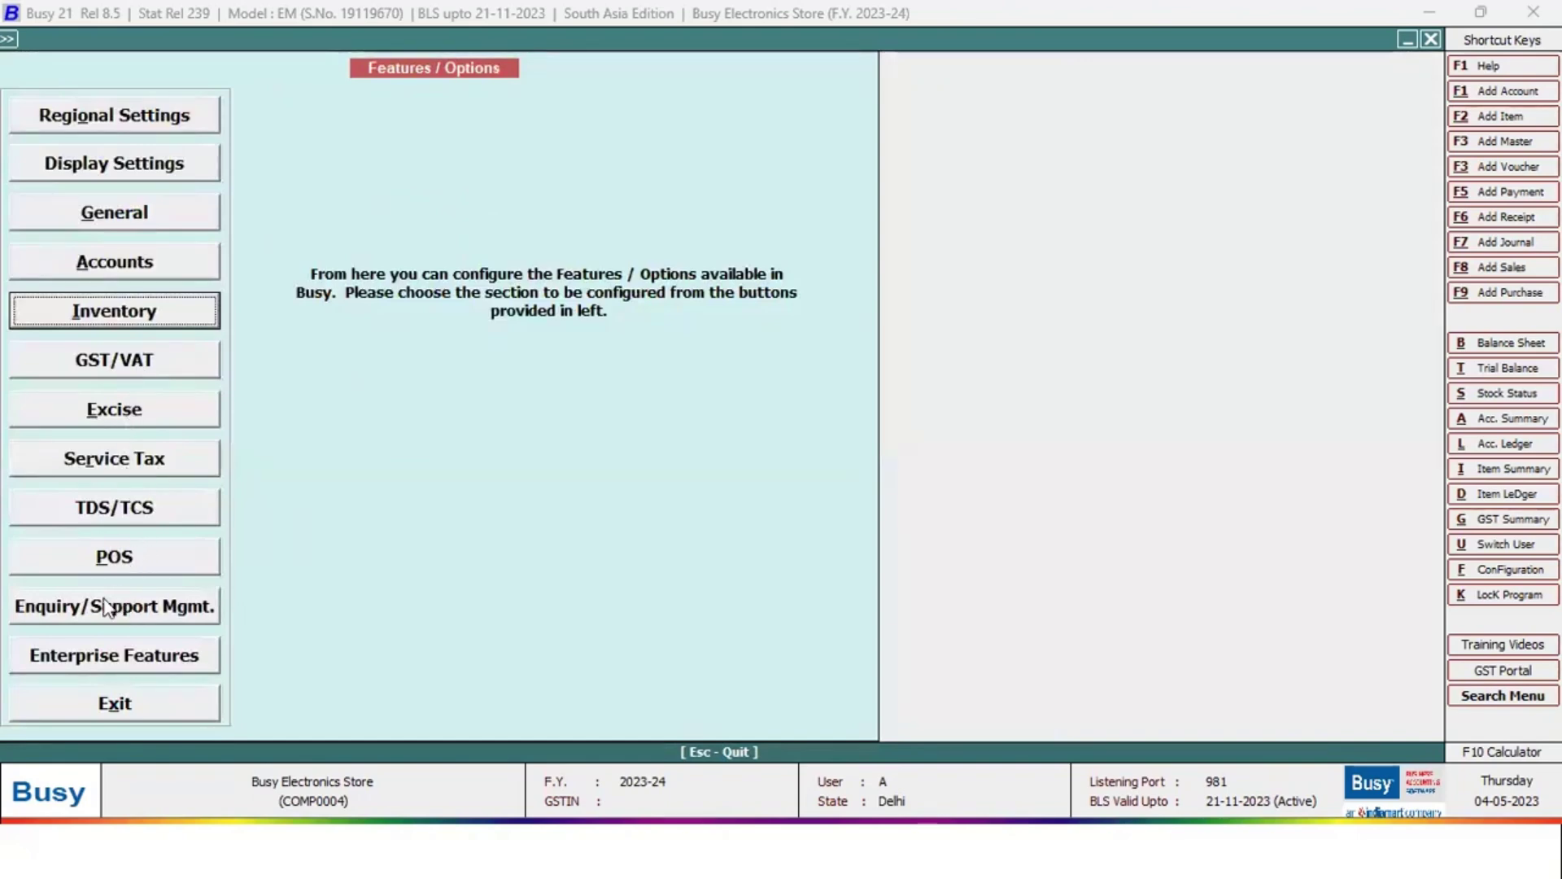
View the GST/VAT settings, leave Features / Options, and go to Voucher Series Configuration
{"action": "left_click", "coordinate": [122, 358]}
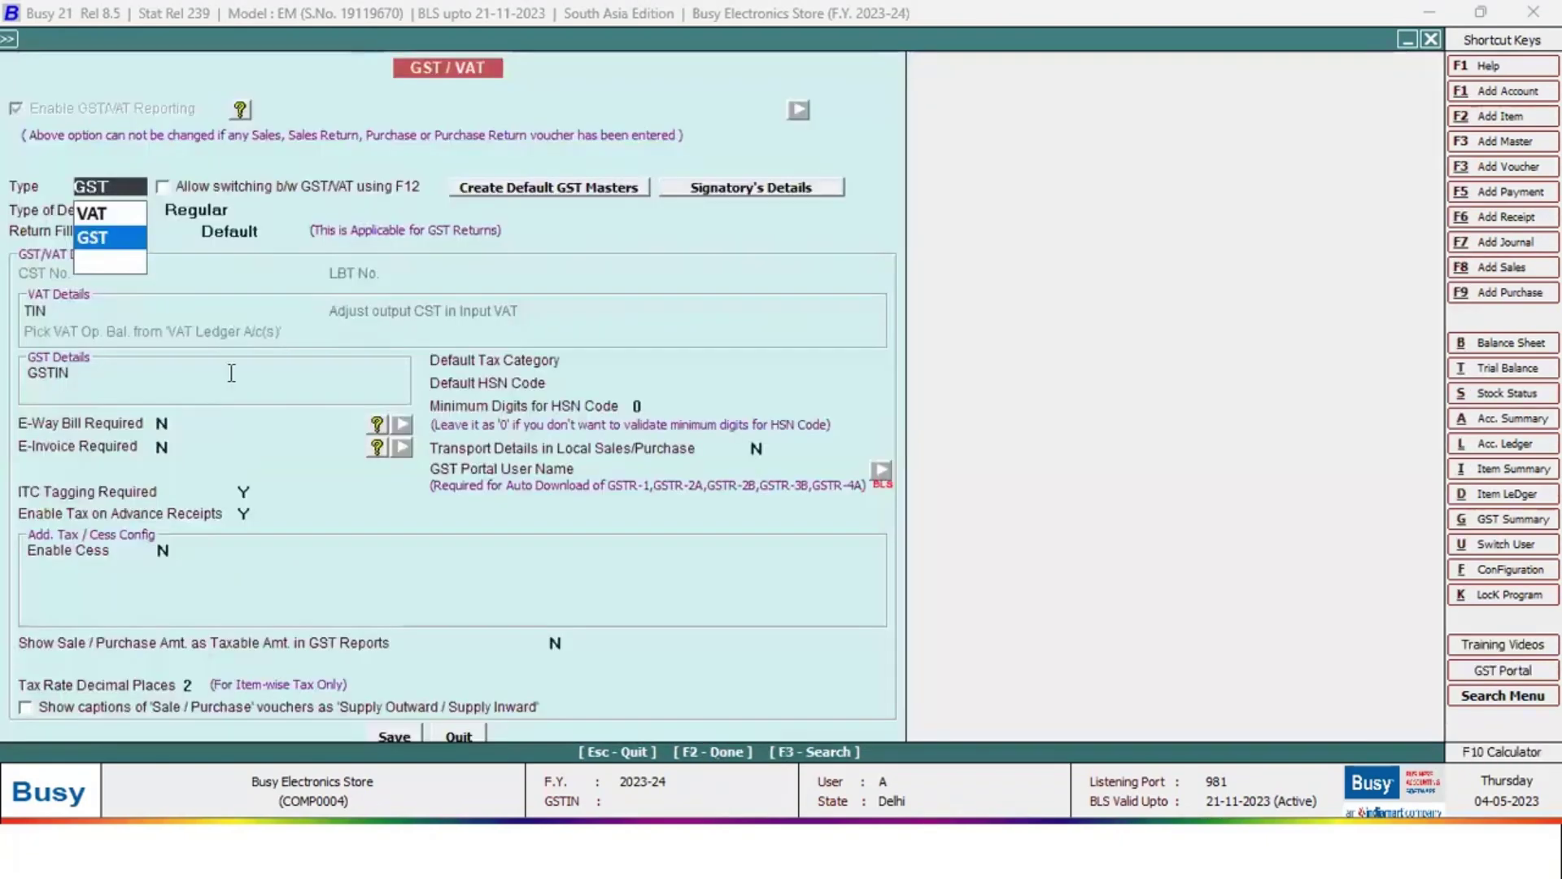
{"action": "key", "text": "Escape"}
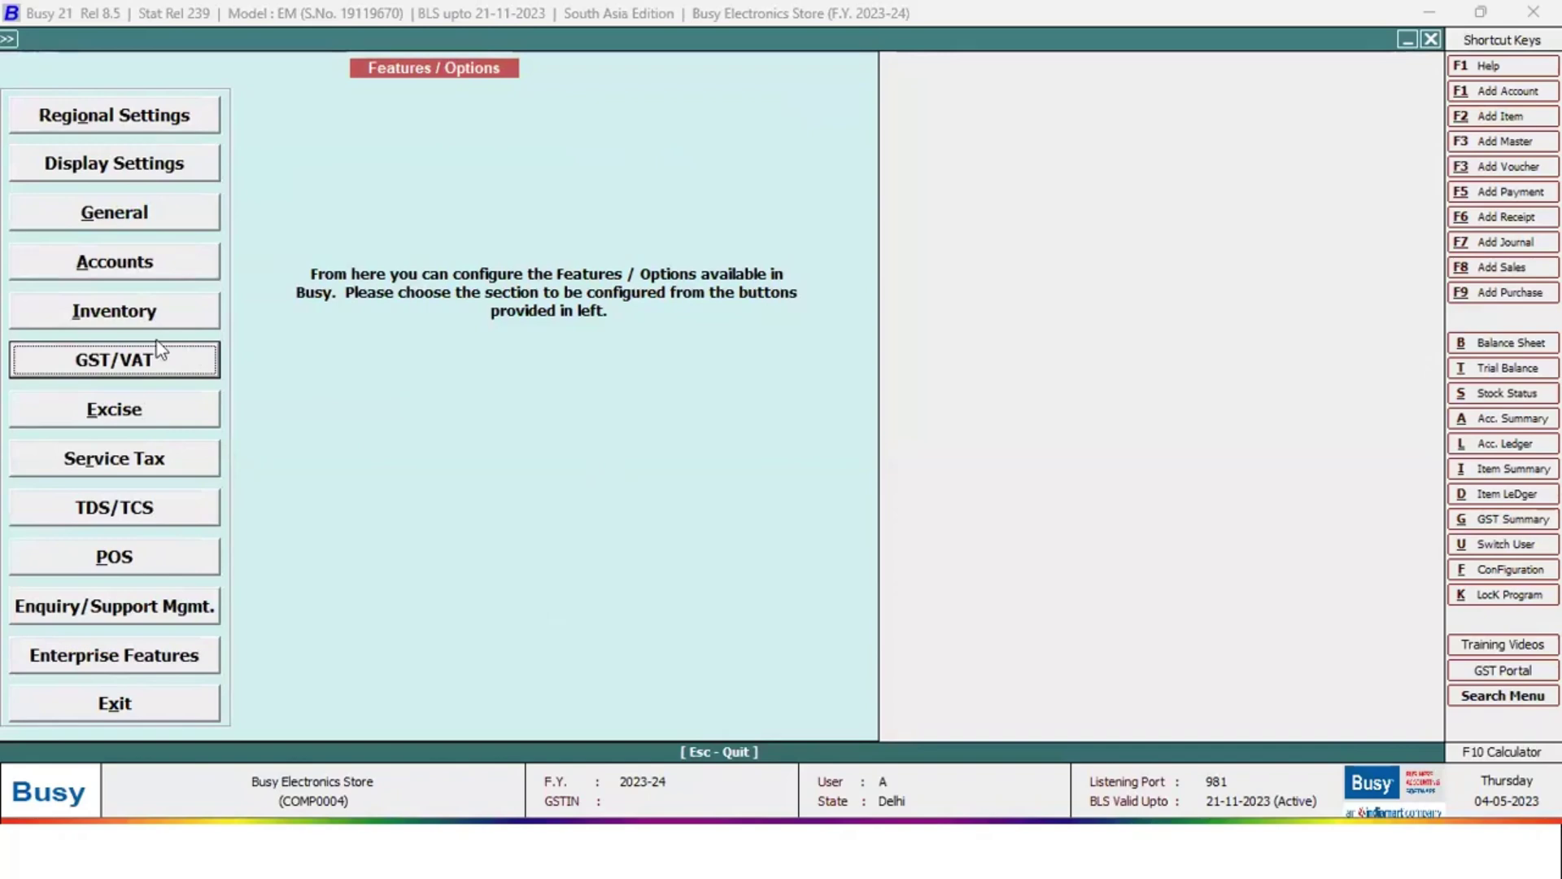
{"action": "key", "text": "Escape"}
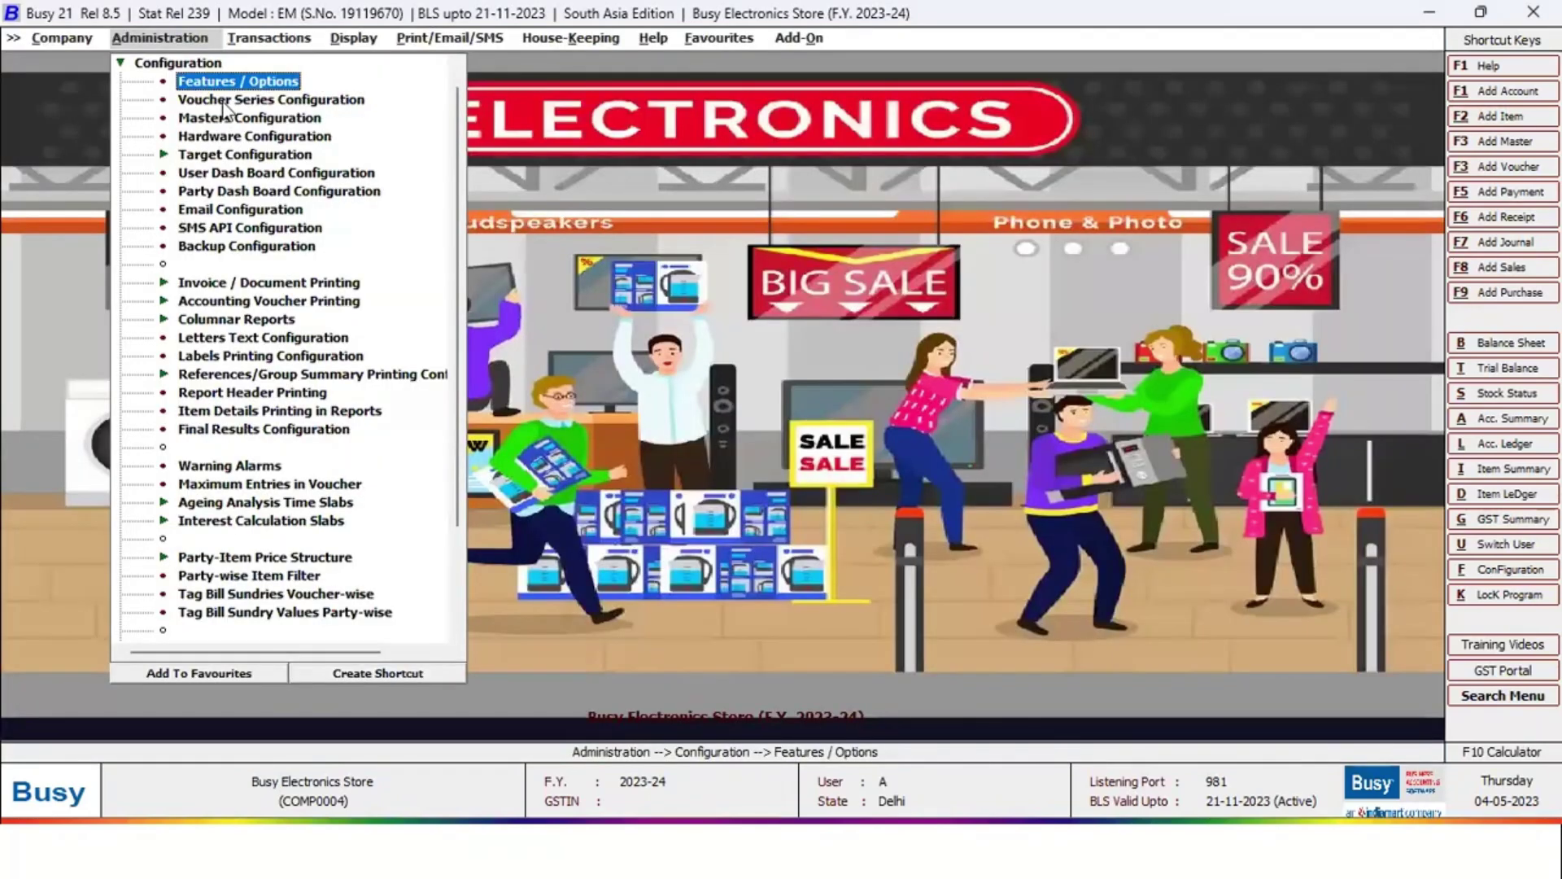
{"action": "key", "text": "Down"}
{"action": "key", "text": "Return"}
Select the Sales series Main and open its Voucher Configuration
{"action": "left_click", "coordinate": [39, 210]}
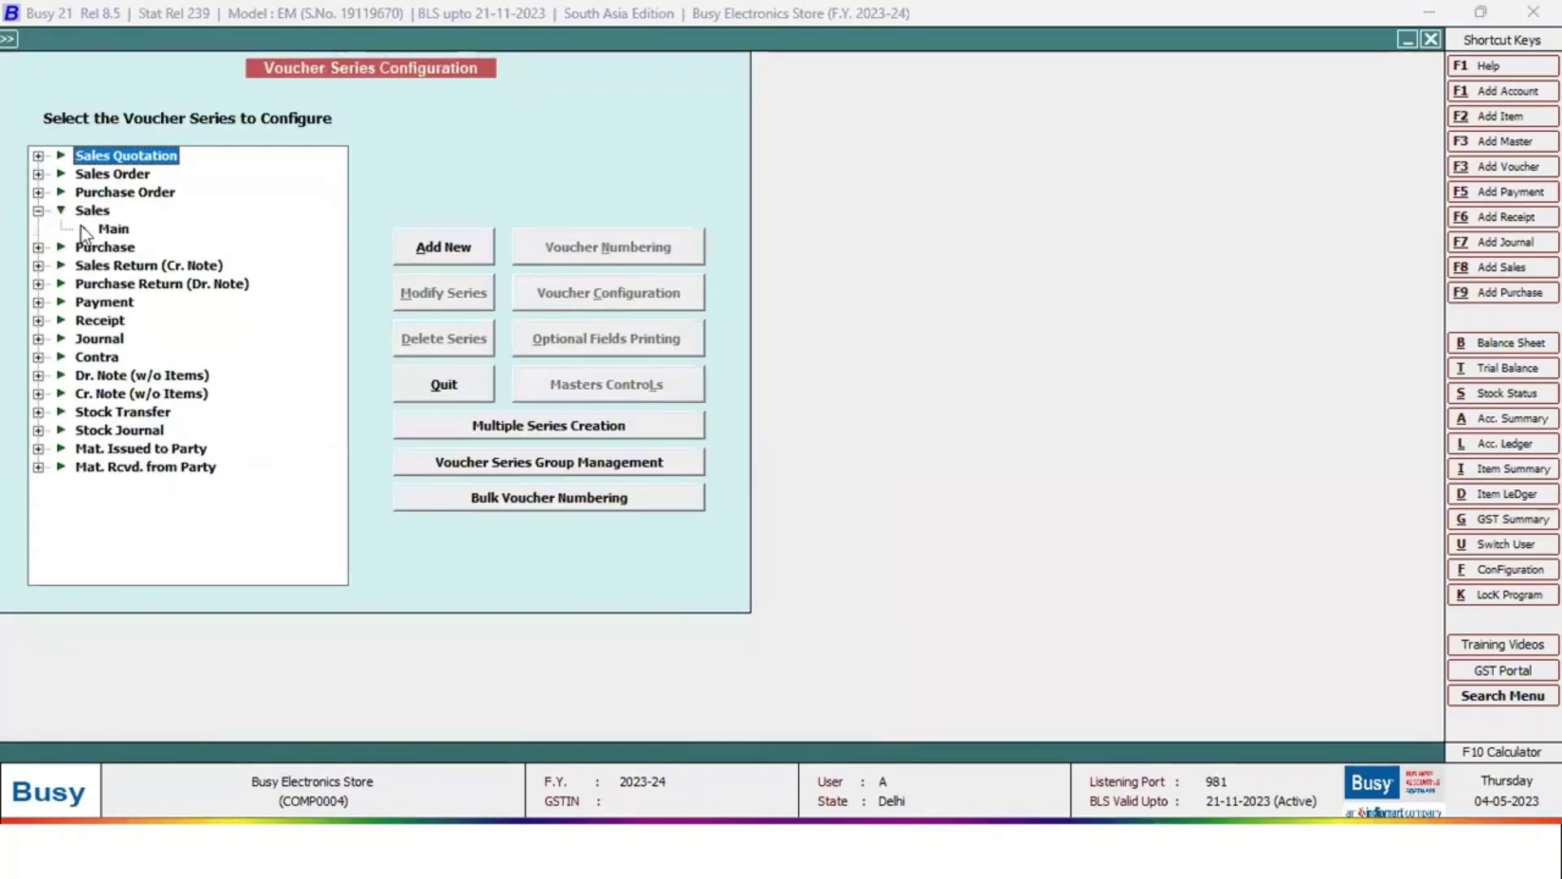
{"action": "left_click", "coordinate": [113, 229]}
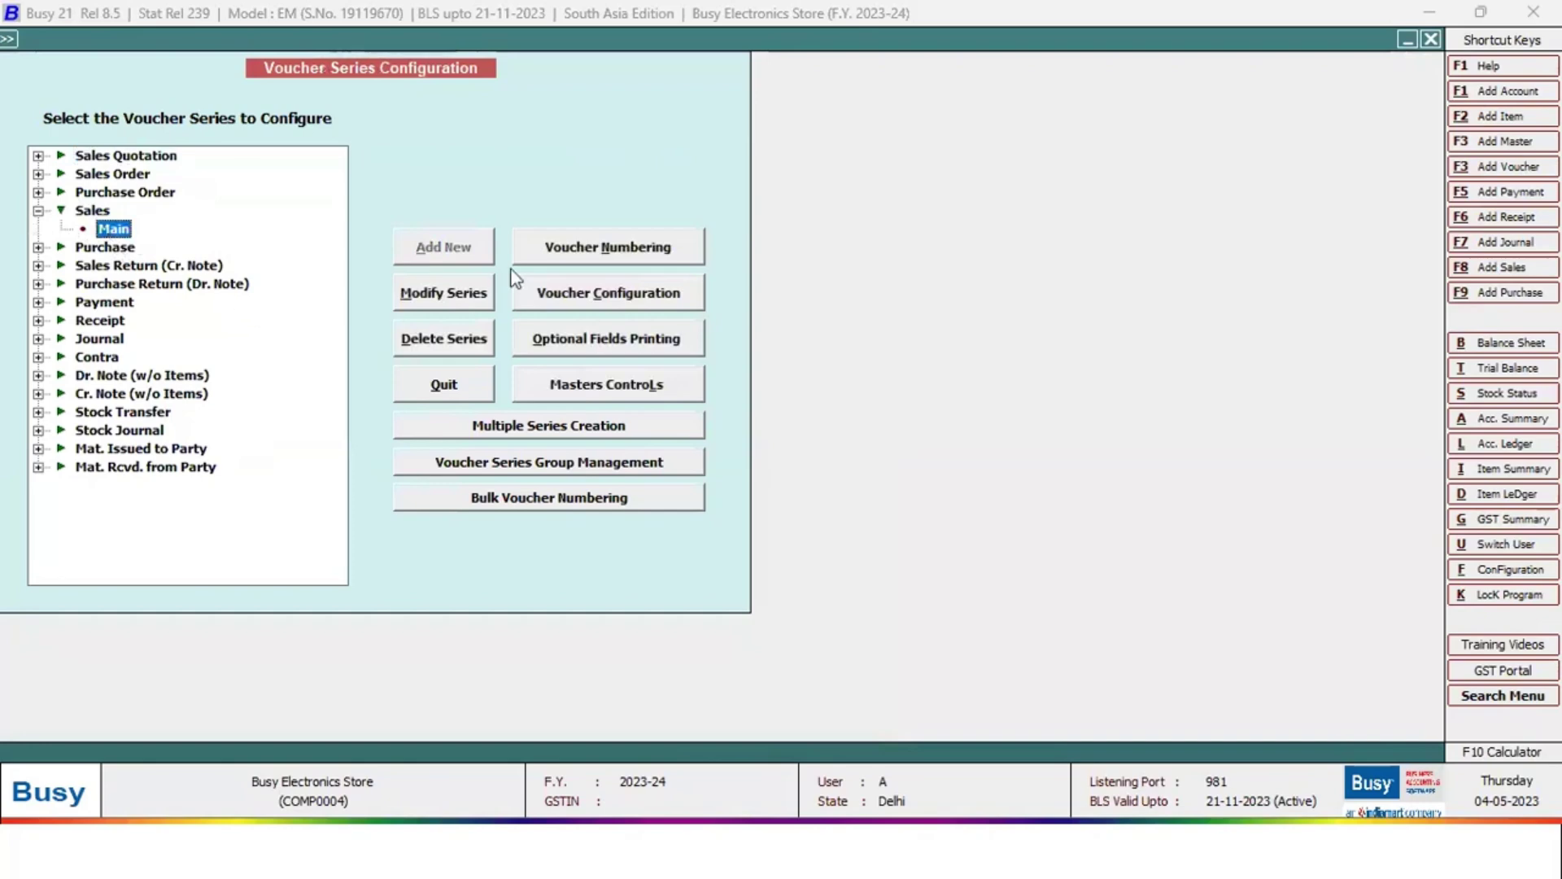
{"action": "left_click", "coordinate": [527, 284]}
{"action": "left_click", "coordinate": [607, 292]}
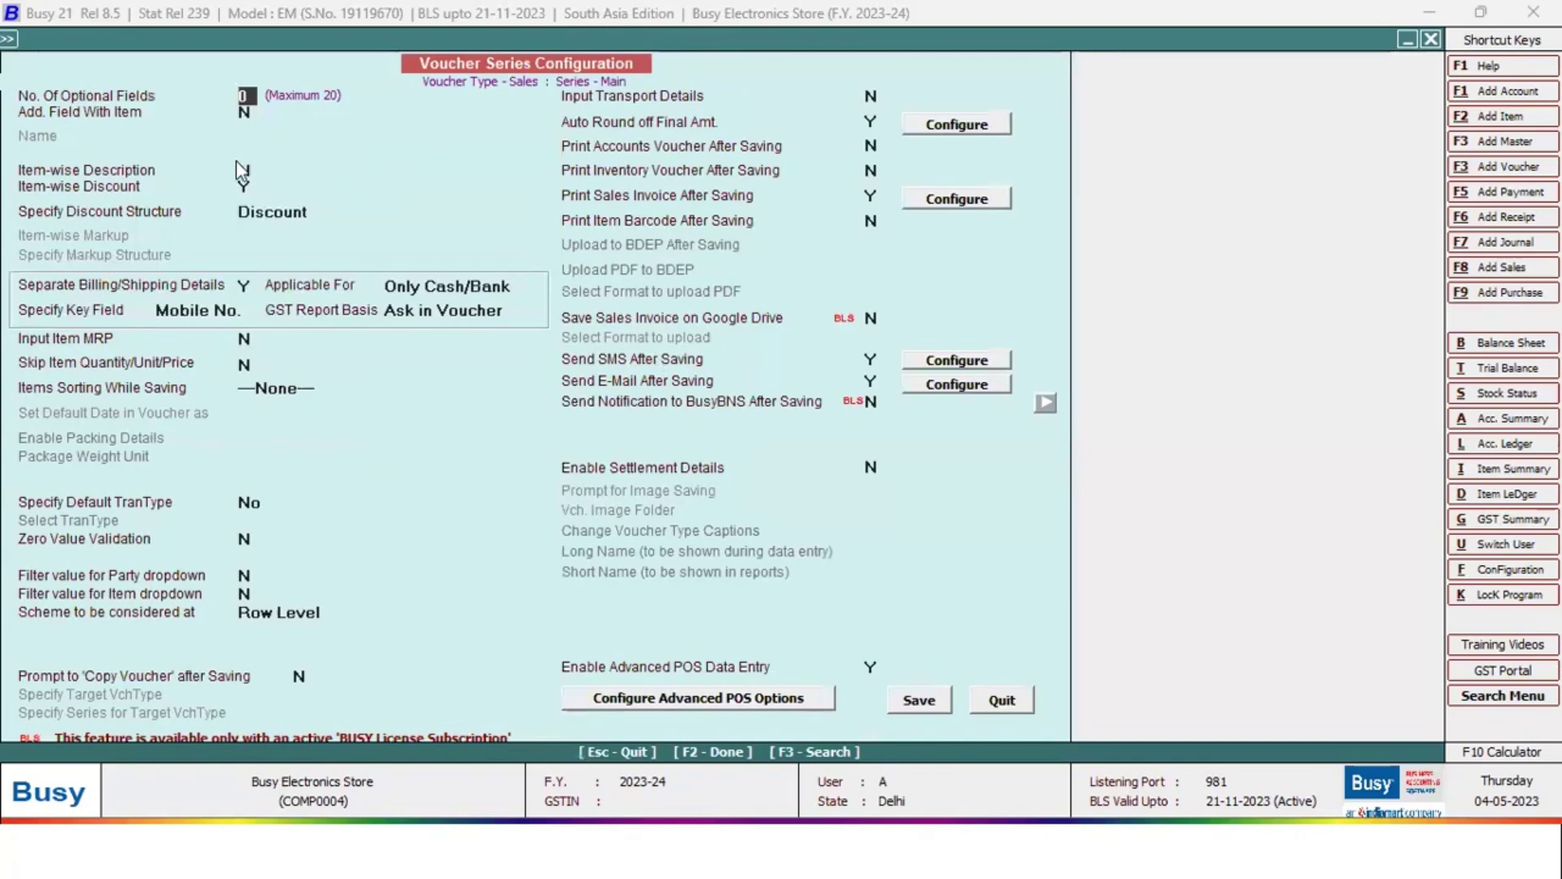
Review item-wise discount, billing/shipping, POS entry and after-saving settings, then open Advanced POS Options
{"action": "left_click", "coordinate": [244, 187]}
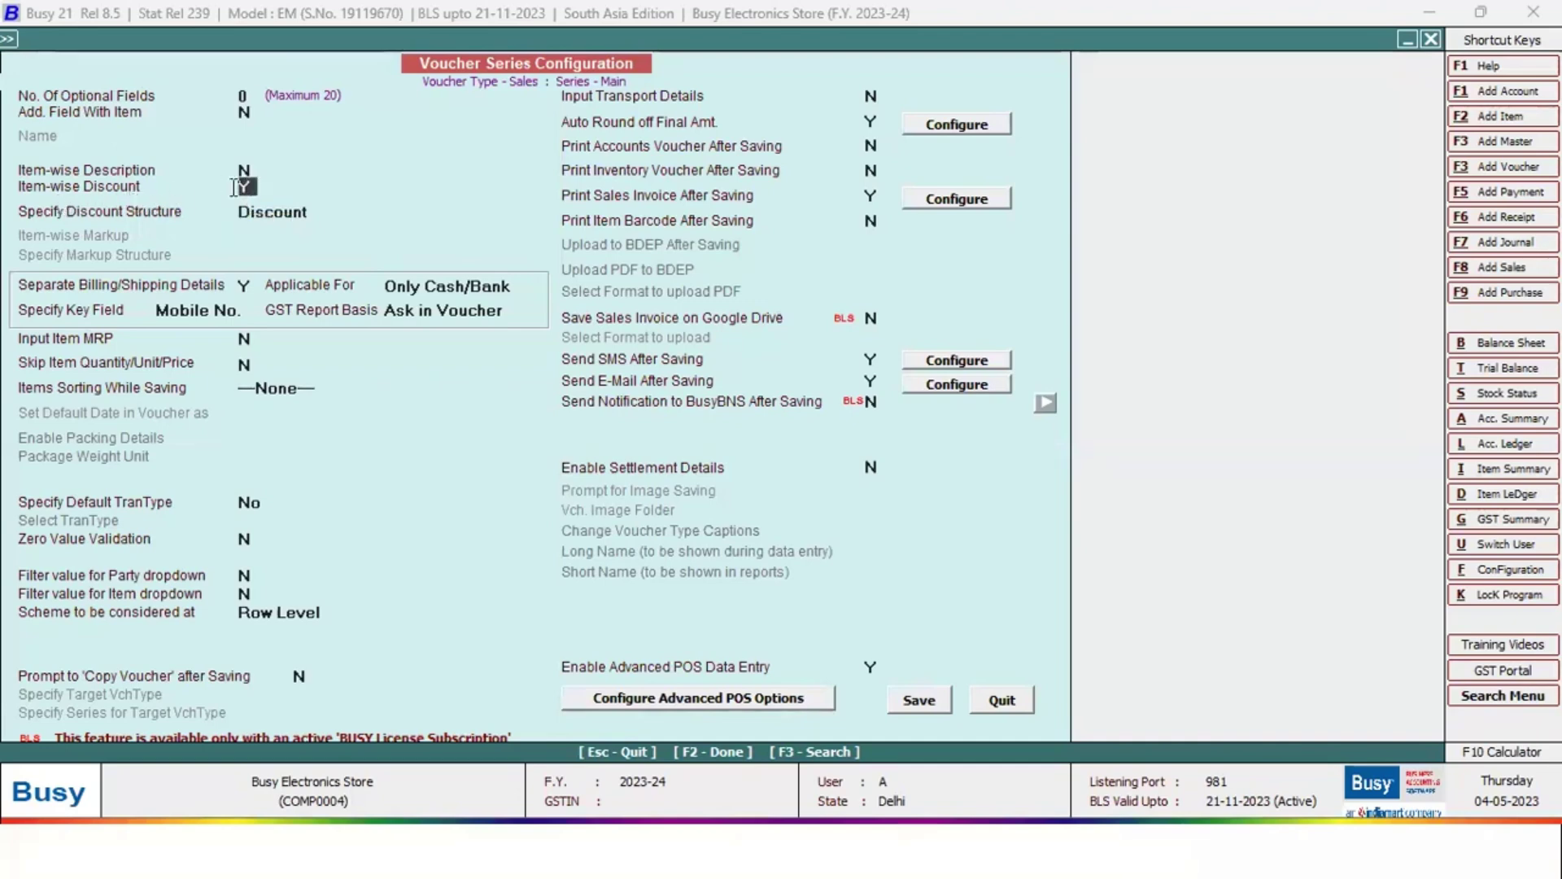
{"action": "left_click", "coordinate": [245, 286]}
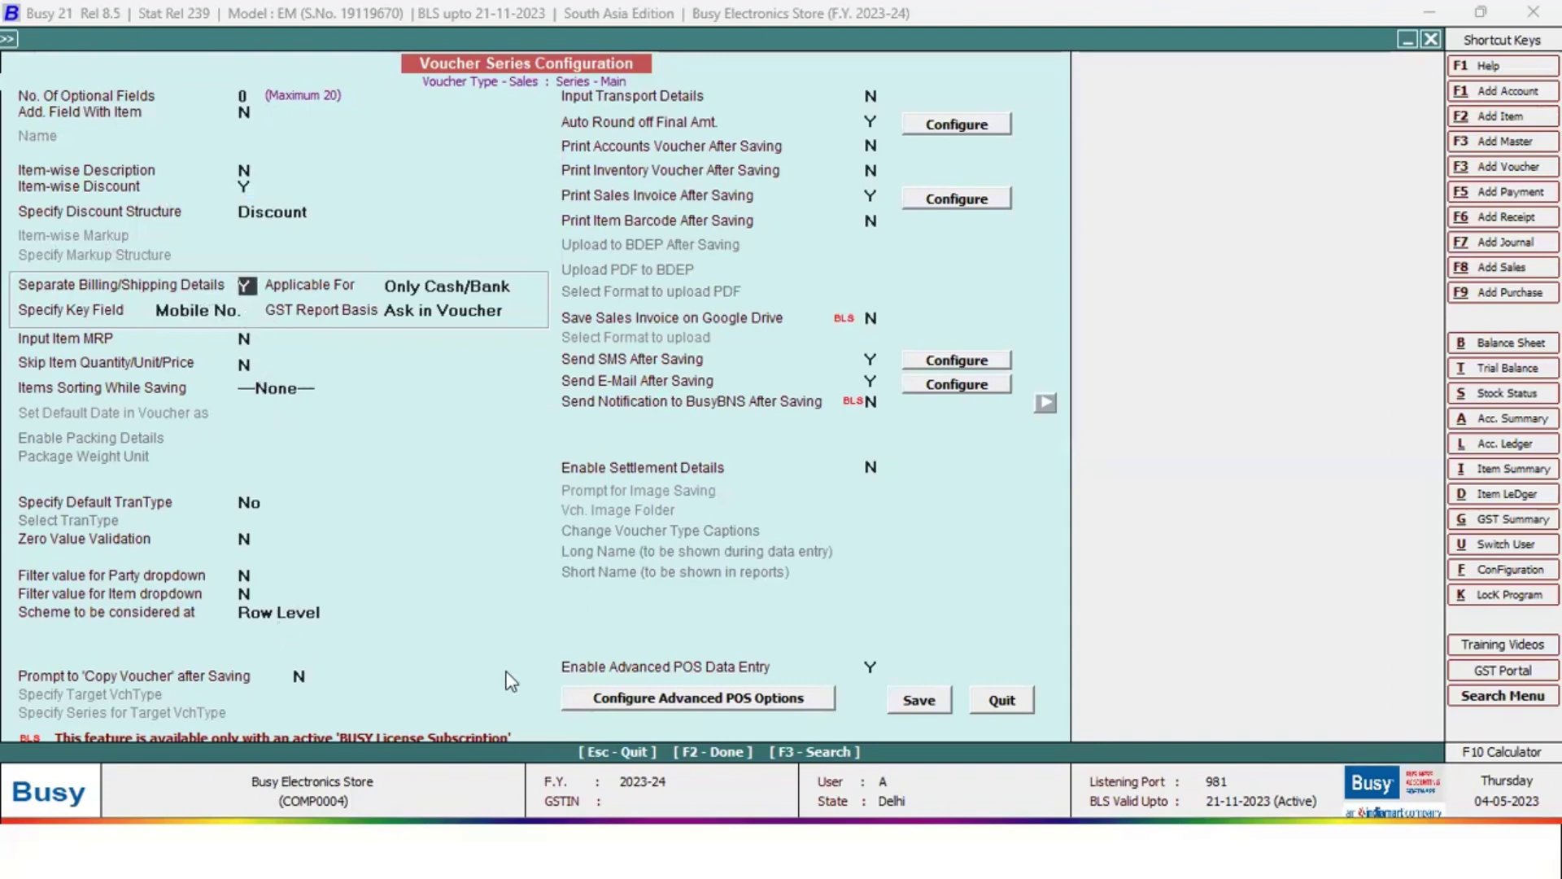
{"action": "left_click", "coordinate": [875, 666]}
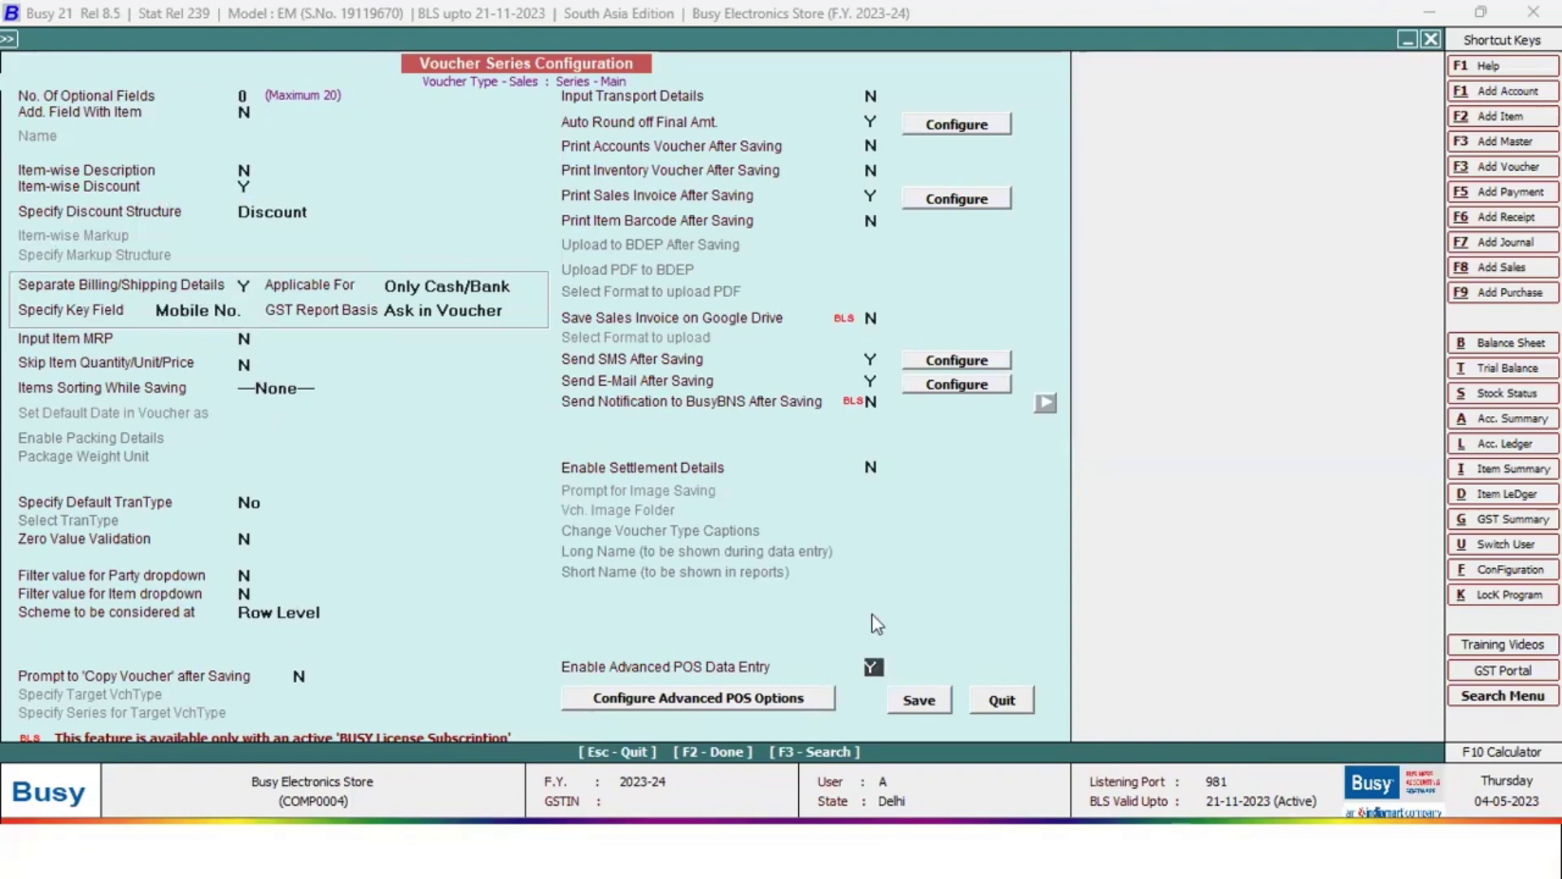
{"action": "left_click", "coordinate": [873, 381]}
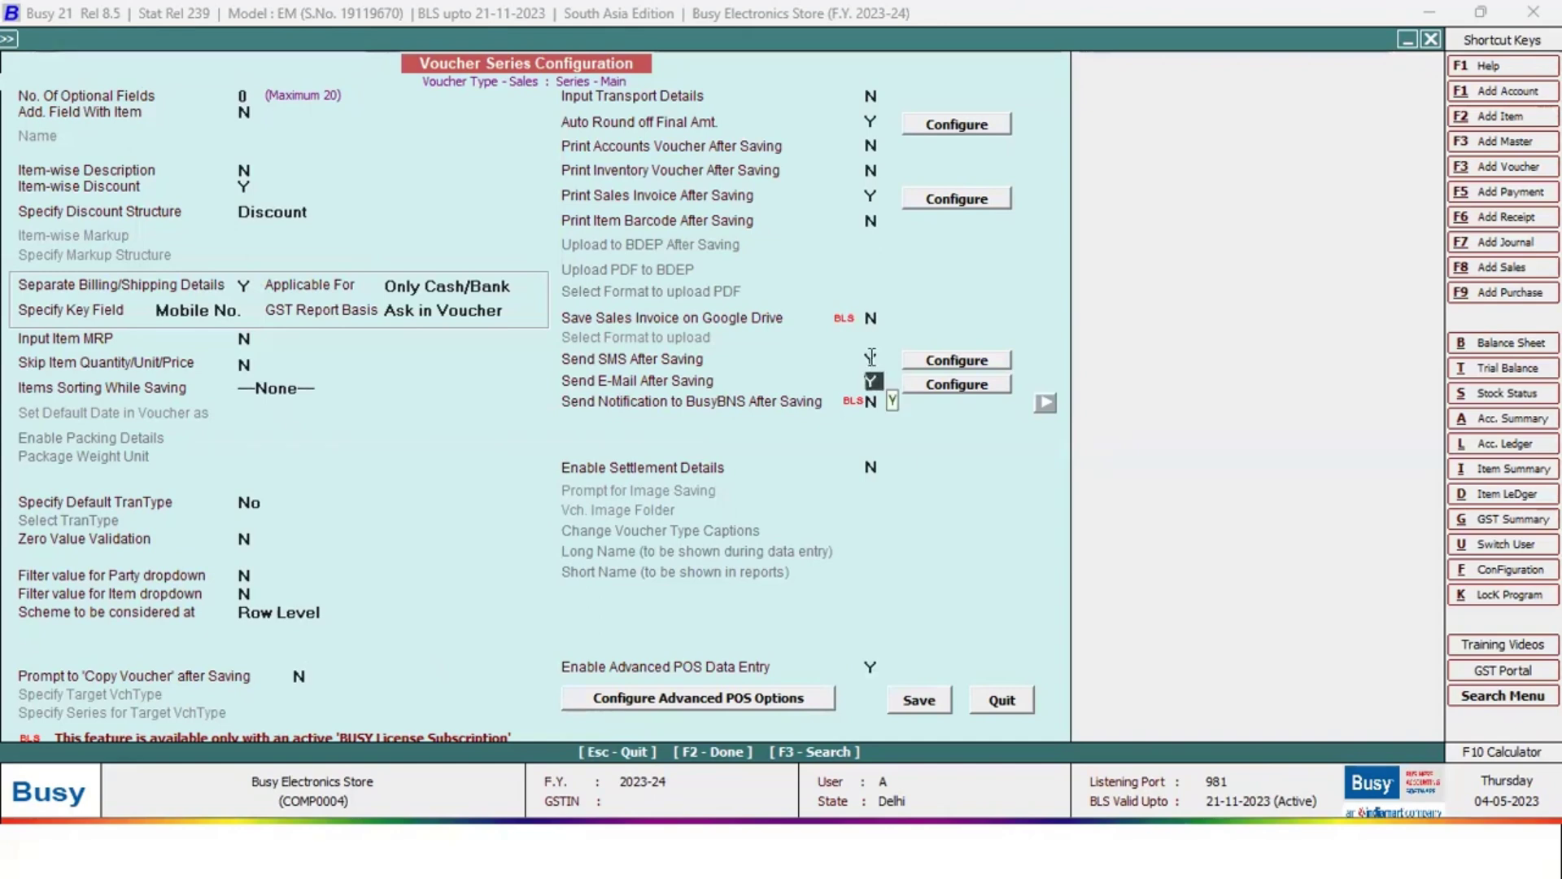
{"action": "left_click", "coordinate": [873, 359]}
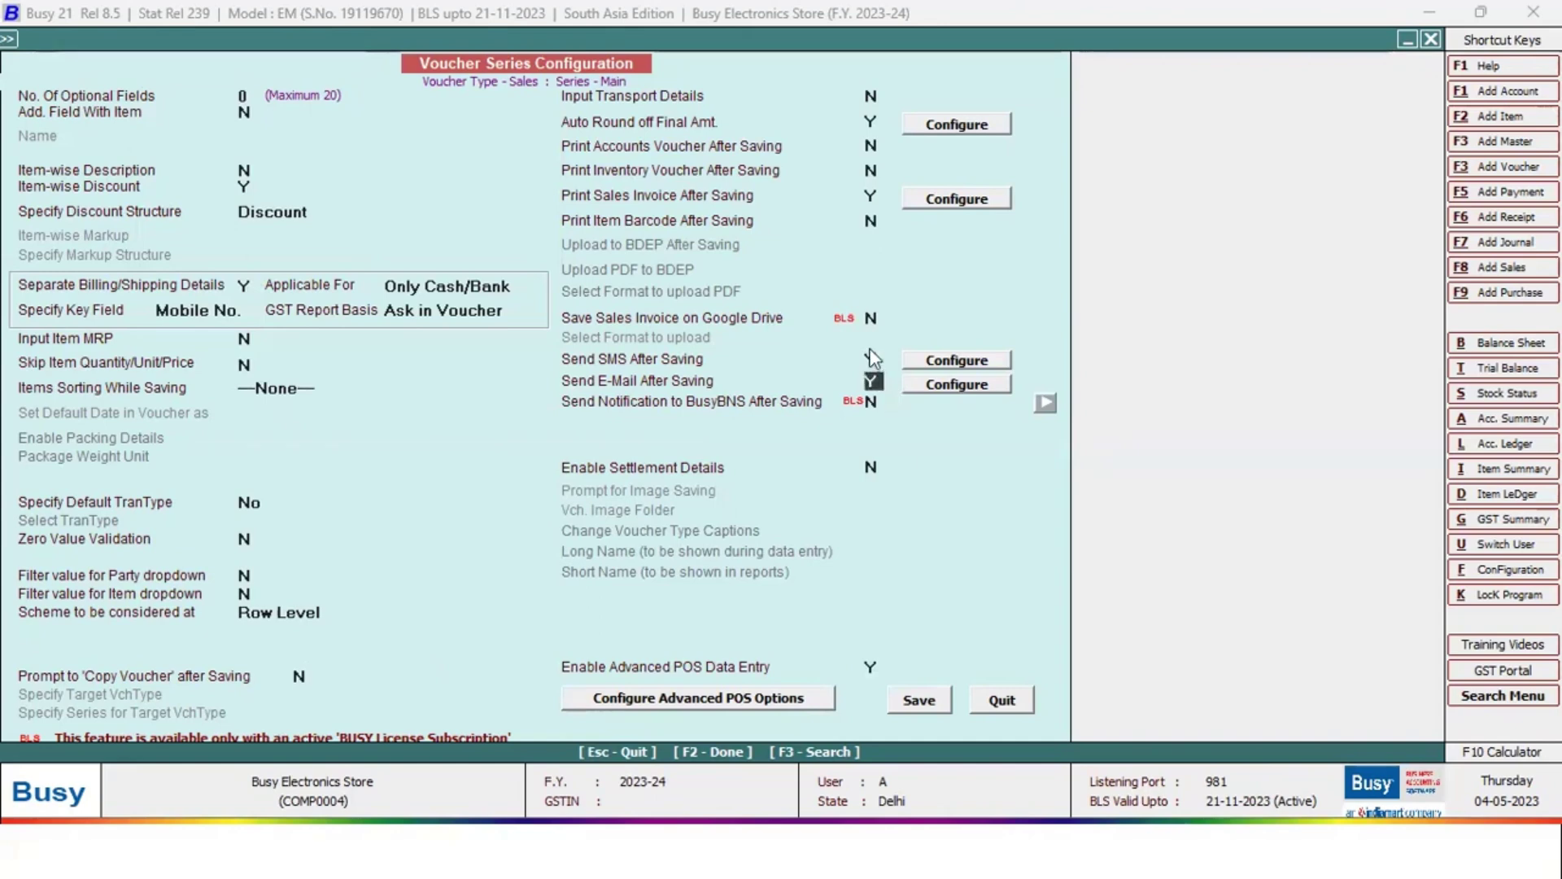
{"action": "left_click", "coordinate": [872, 197]}
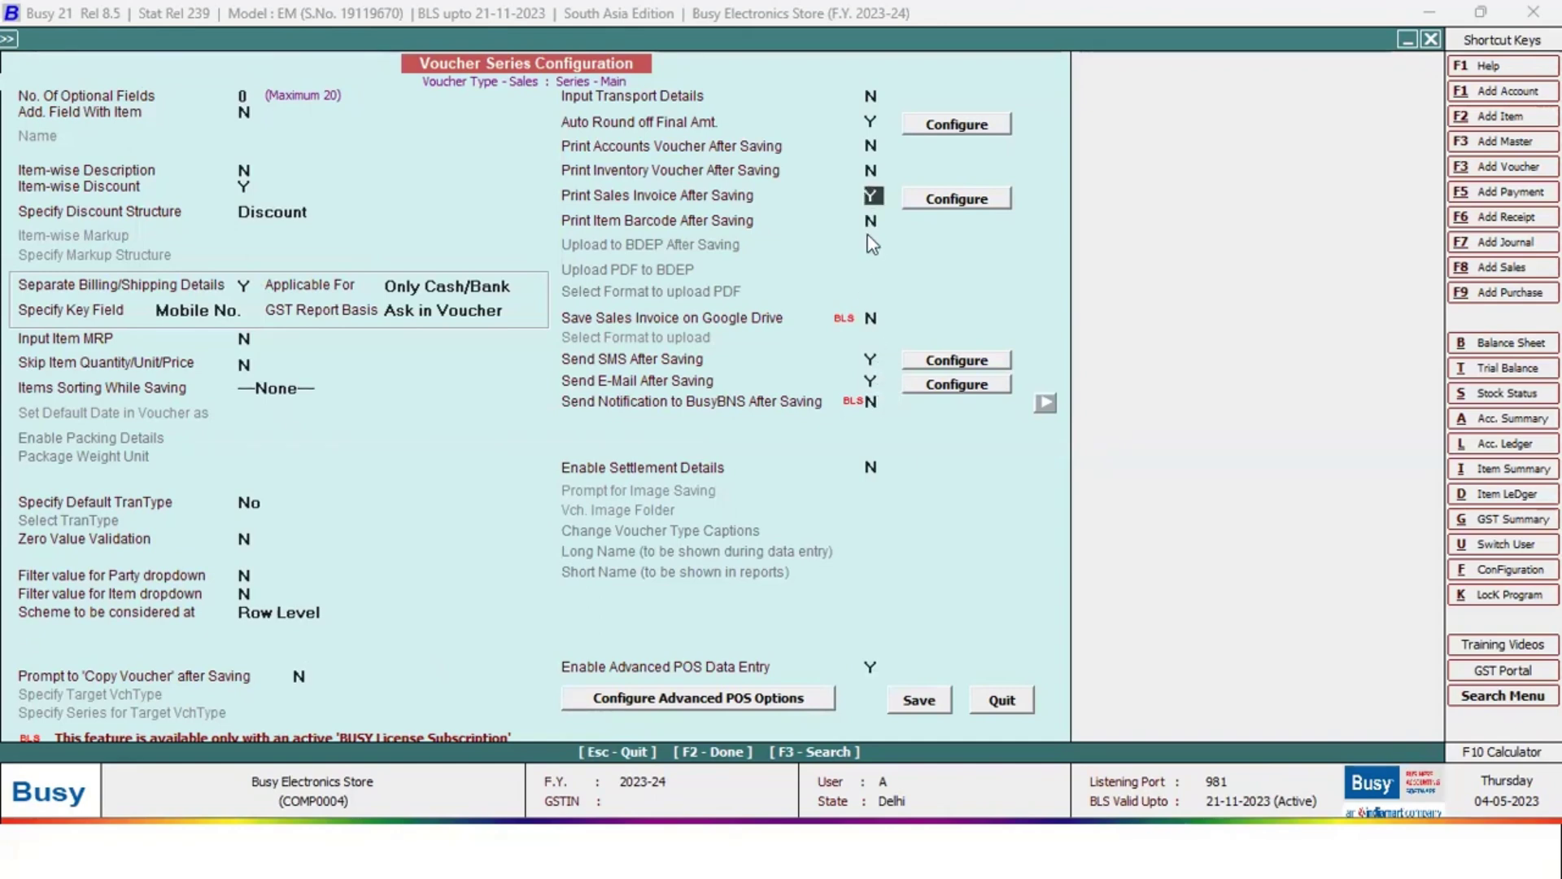
{"action": "left_click", "coordinate": [871, 122]}
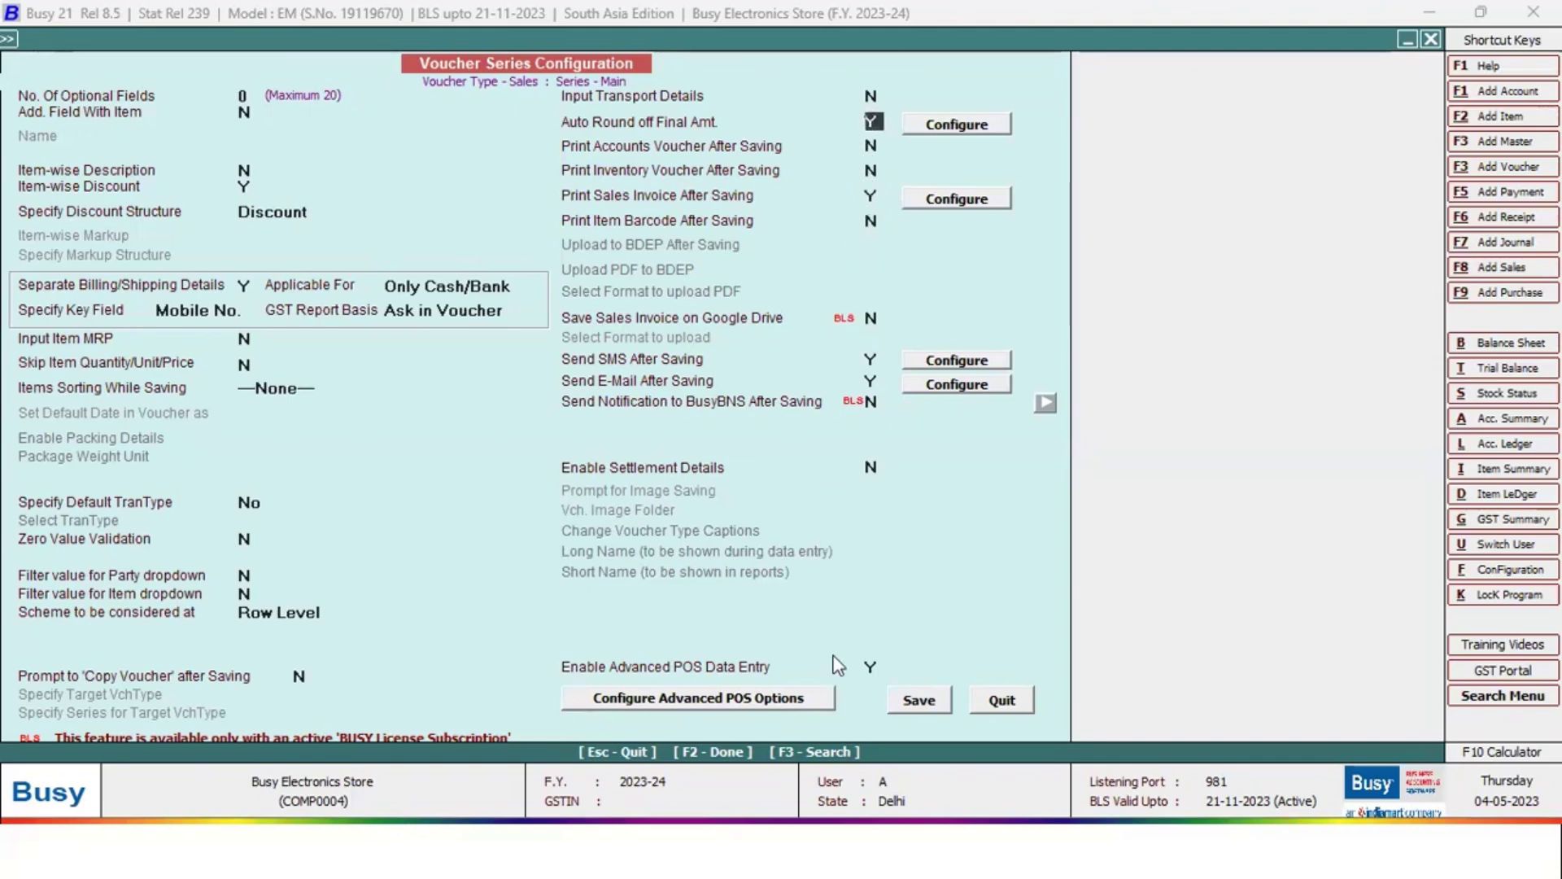
{"action": "left_click", "coordinate": [806, 699]}
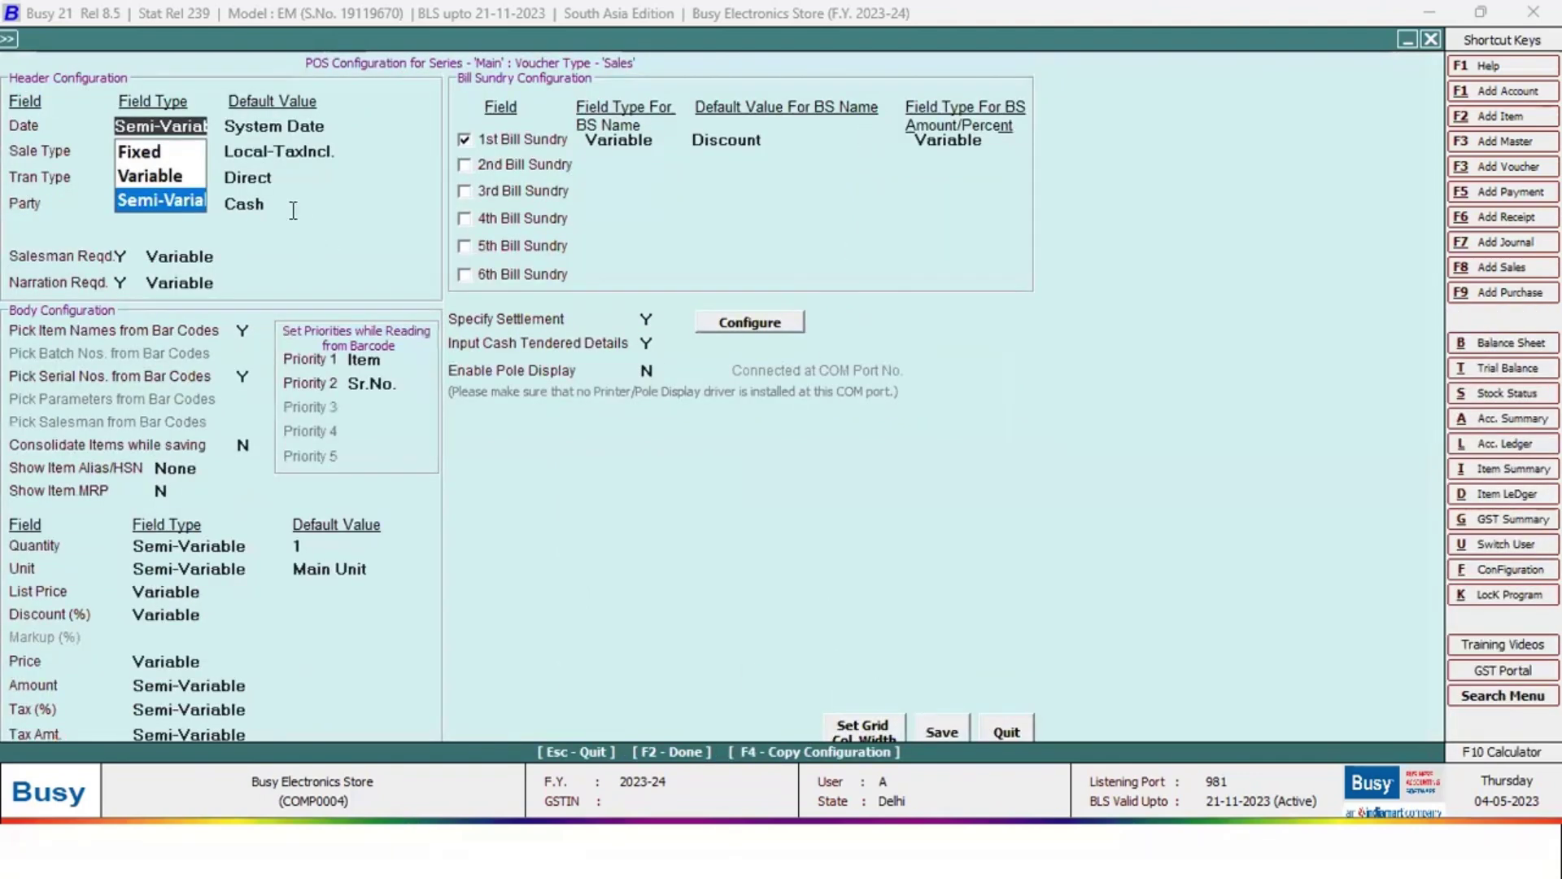
{"action": "left_click", "coordinate": [330, 128]}
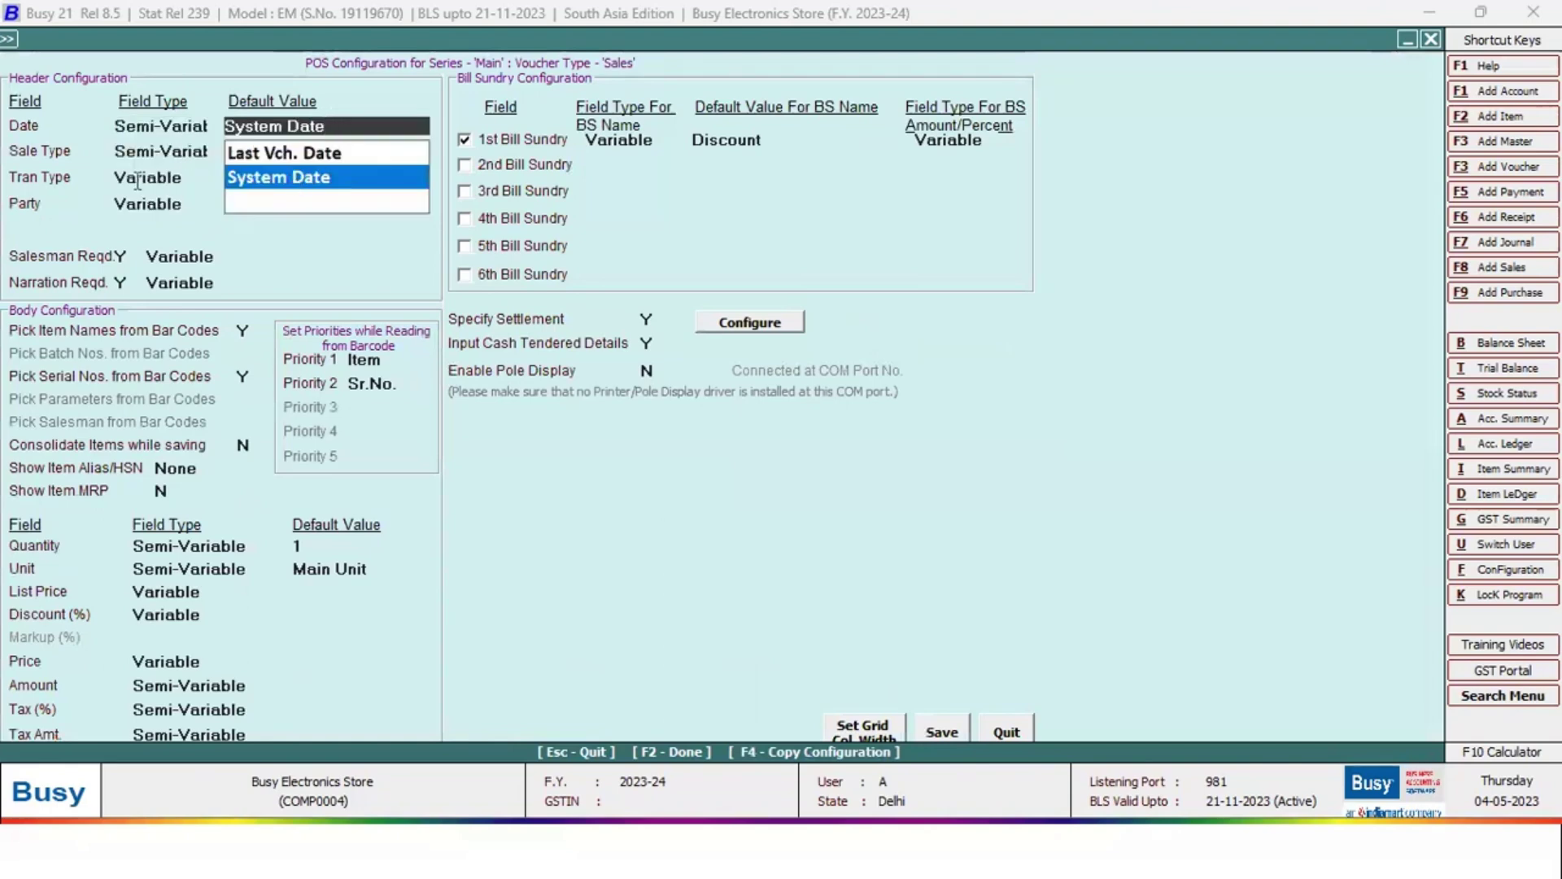
{"action": "left_click", "coordinate": [174, 124]}
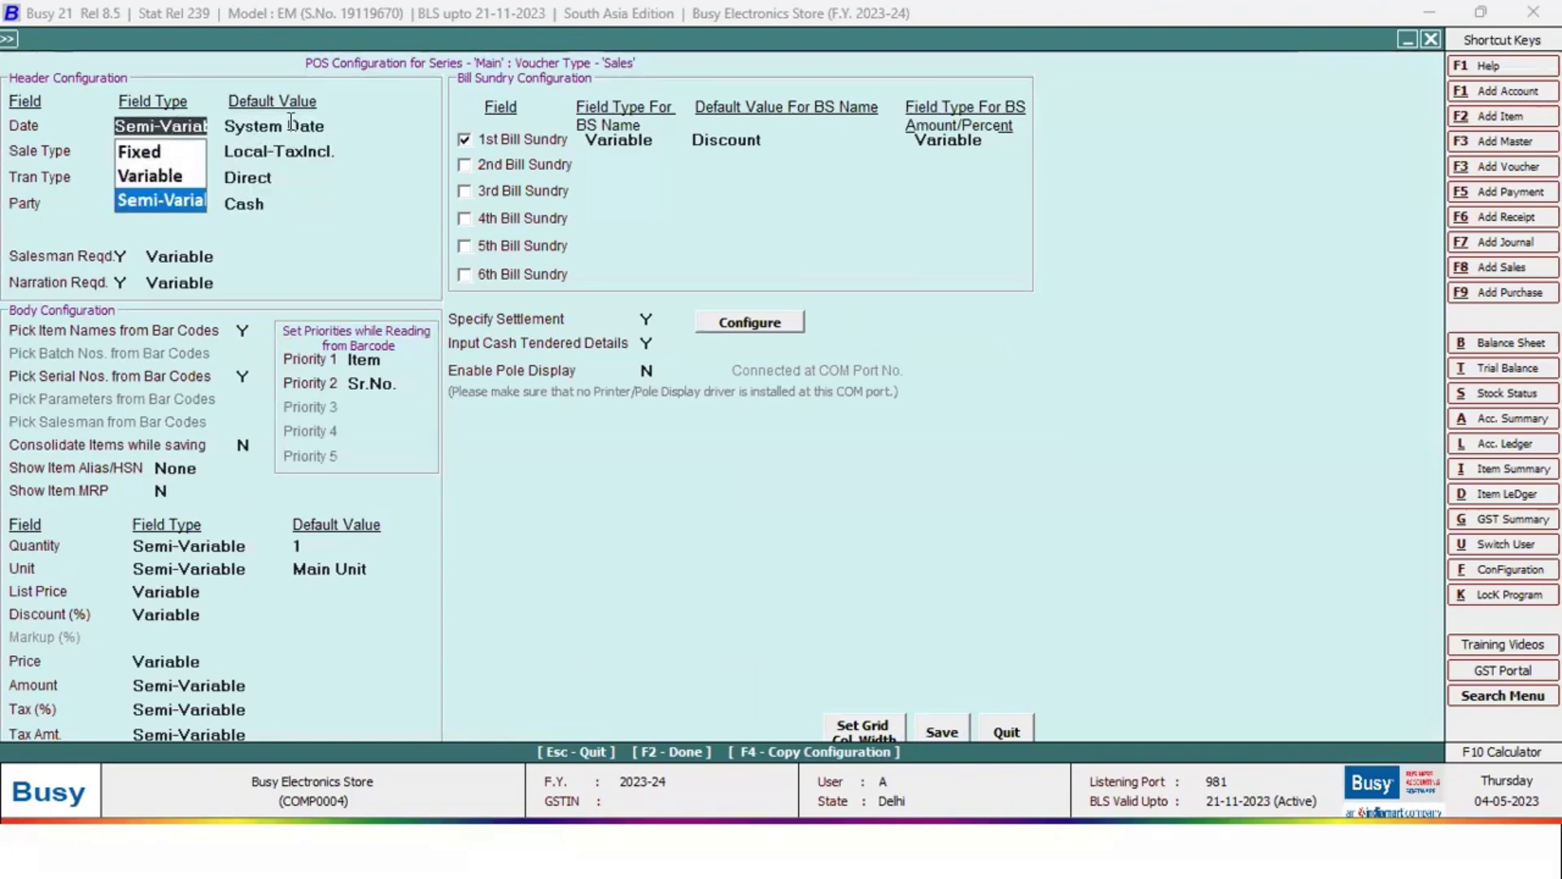
{"action": "left_click", "coordinate": [293, 126]}
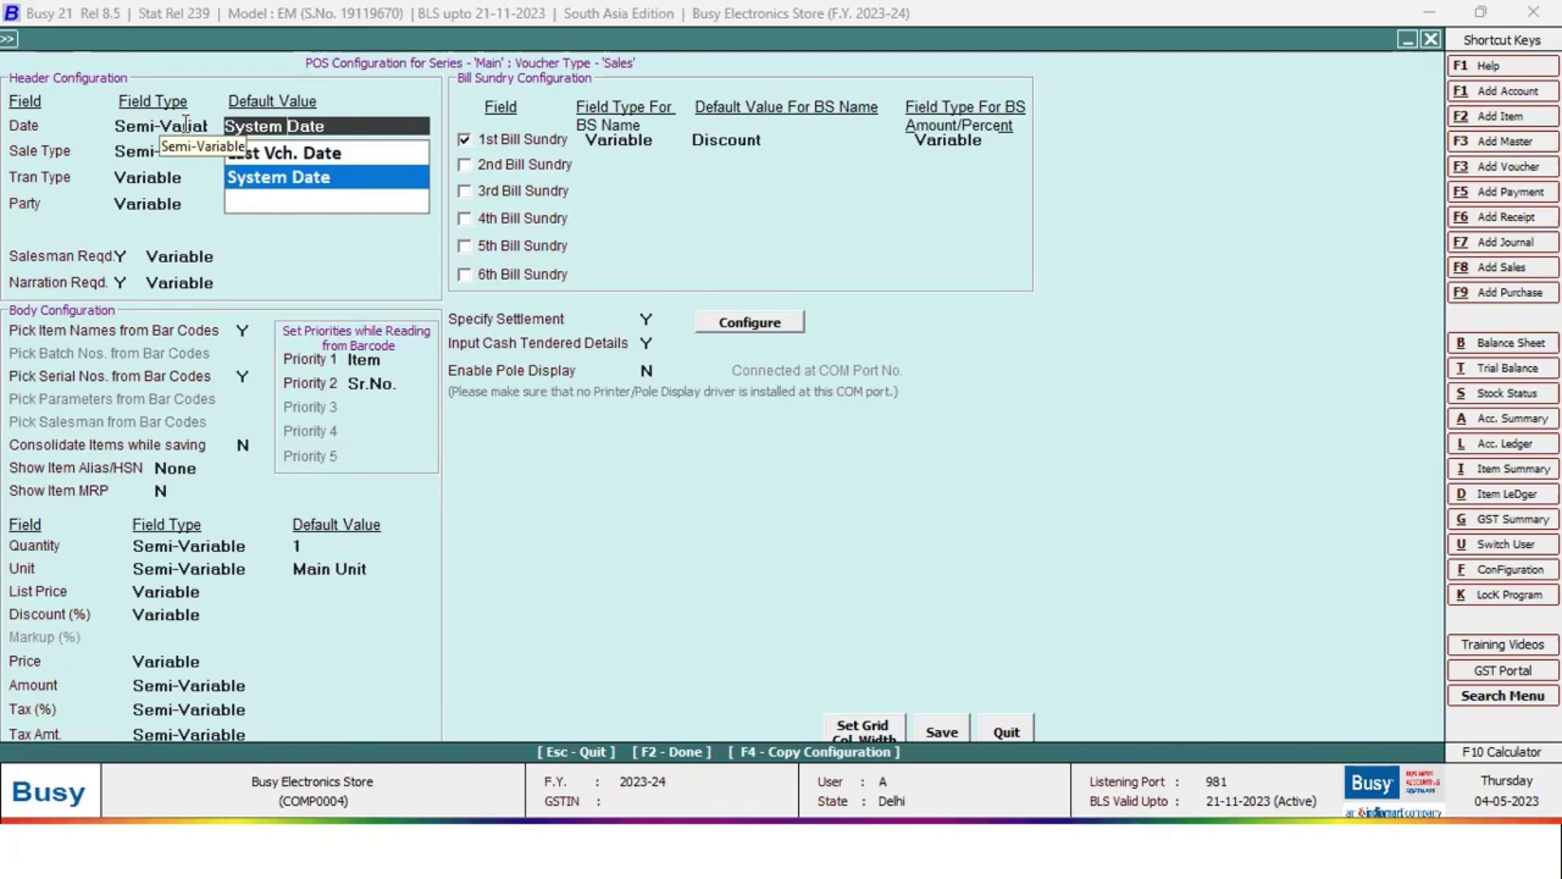
{"action": "left_click", "coordinate": [186, 124]}
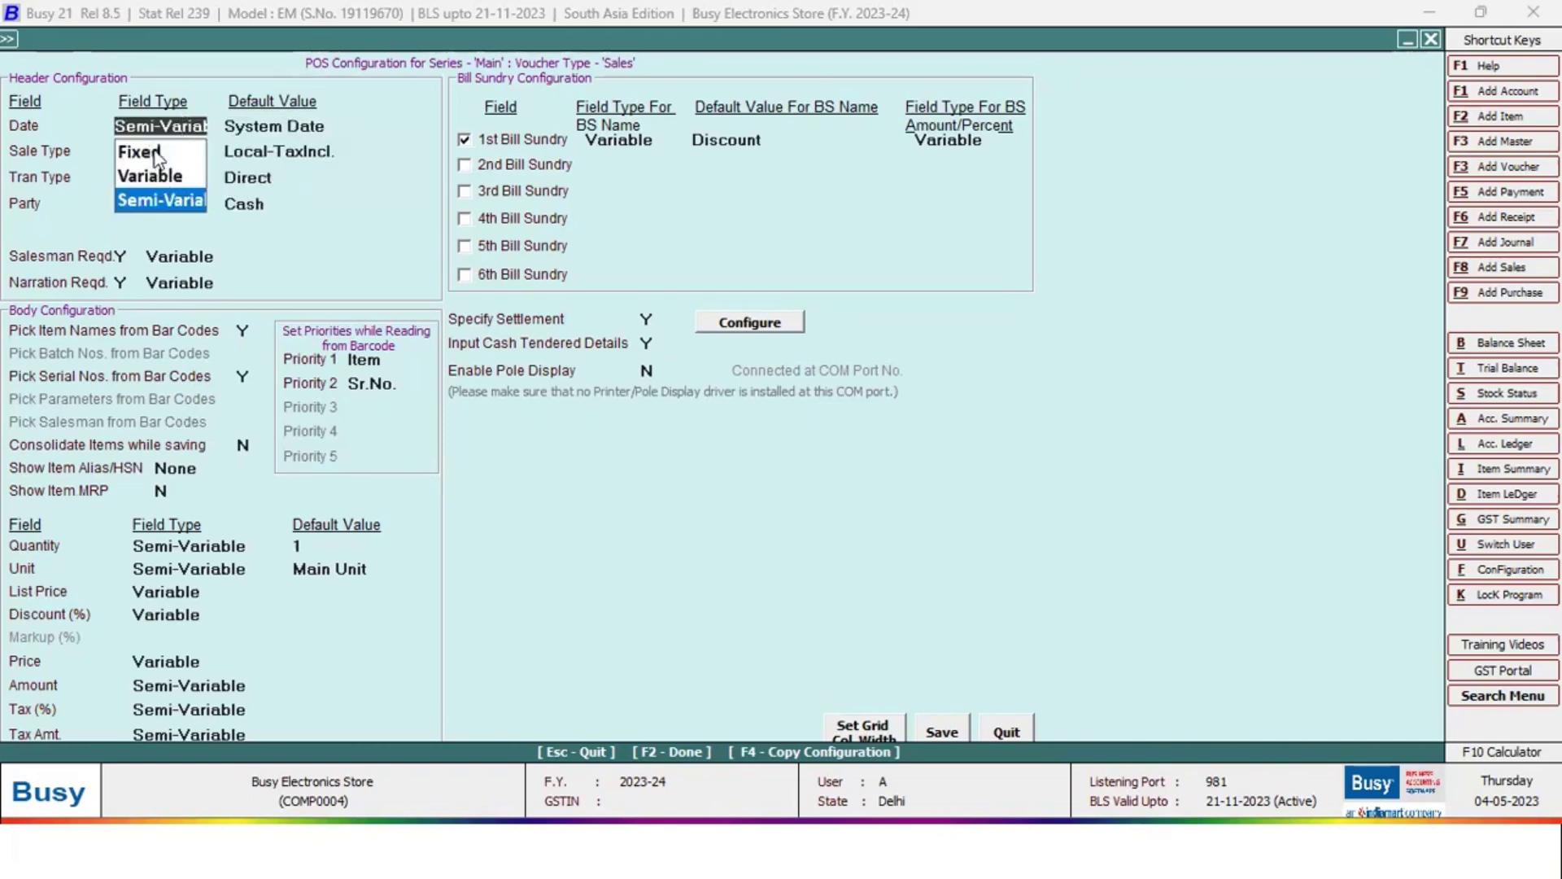
{"action": "left_click", "coordinate": [651, 319]}
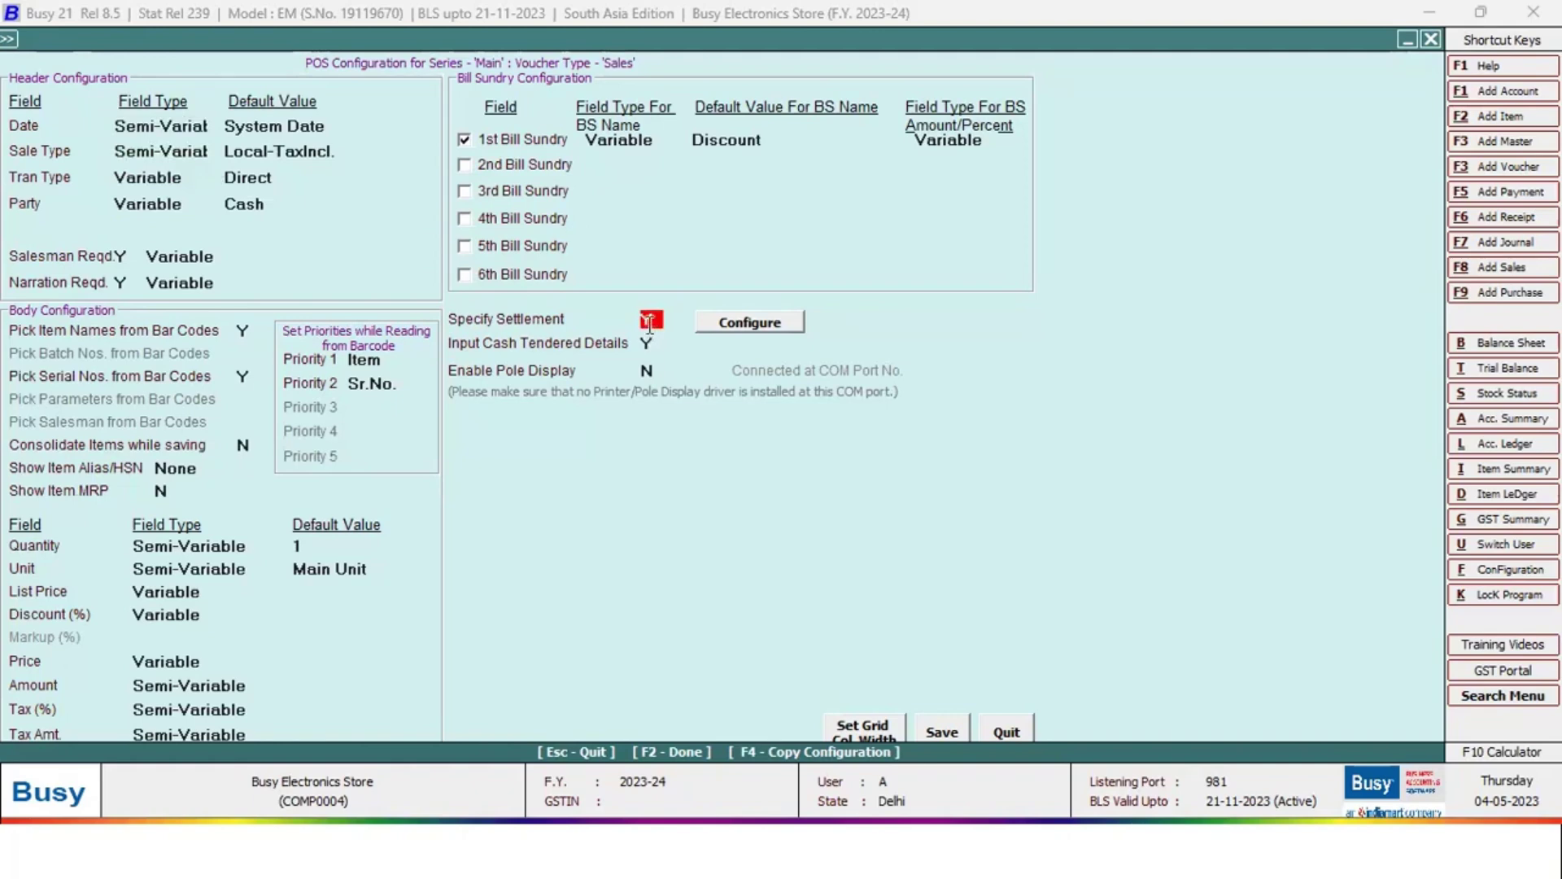
{"action": "left_click", "coordinate": [651, 342]}
Check the barcode settings for item names and serial numbers, then close the POS and voucher series screens
{"action": "left_click", "coordinate": [244, 331]}
{"action": "left_click", "coordinate": [249, 376]}
{"action": "left_click", "coordinate": [243, 376]}
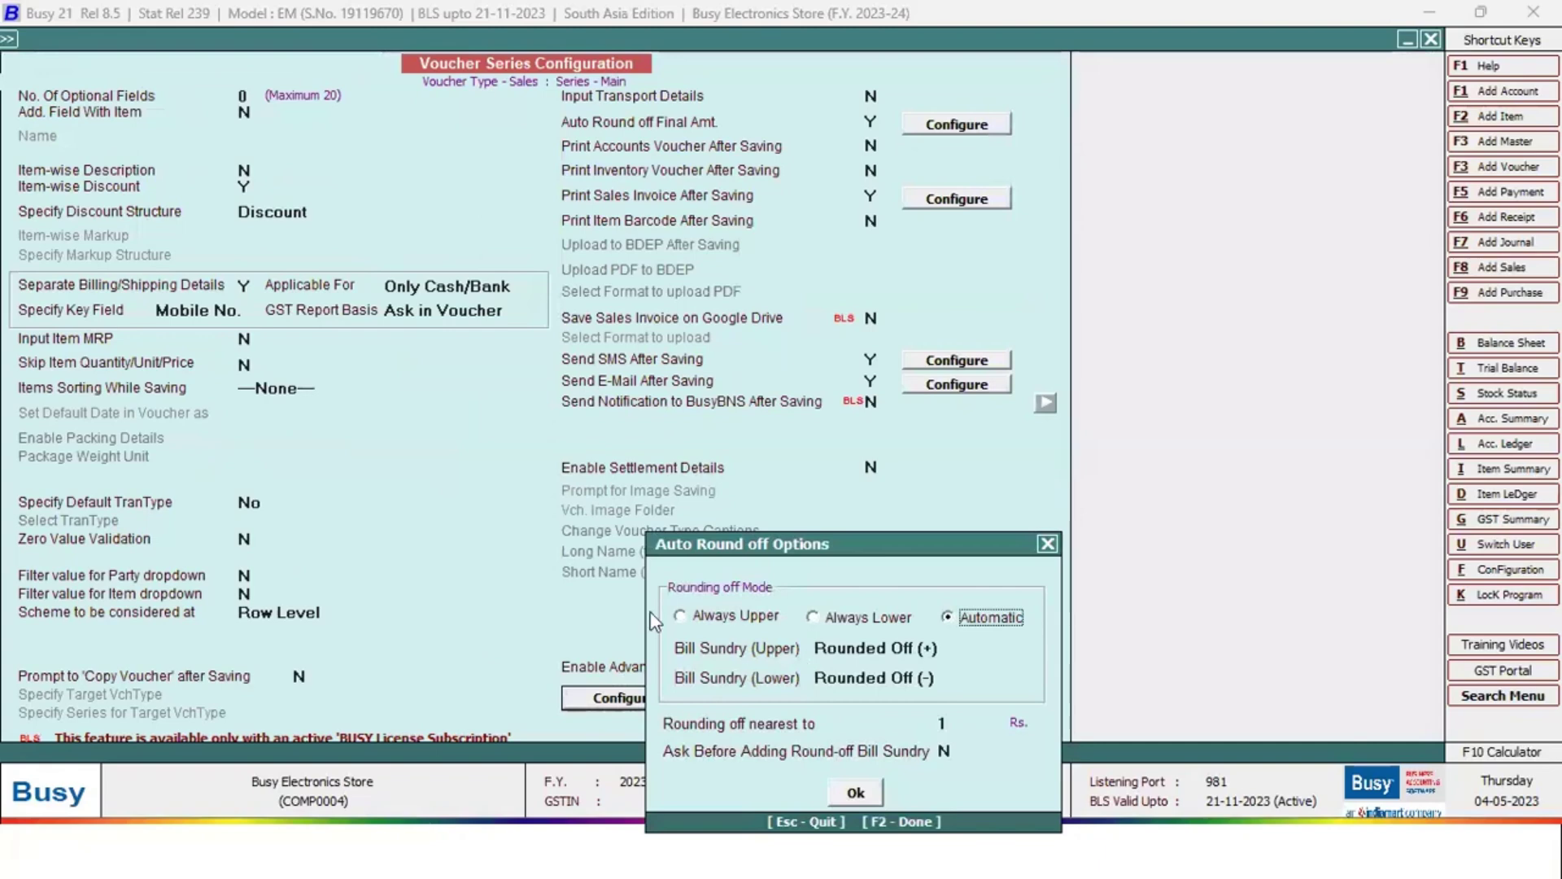
{"action": "key", "text": "Escape"}
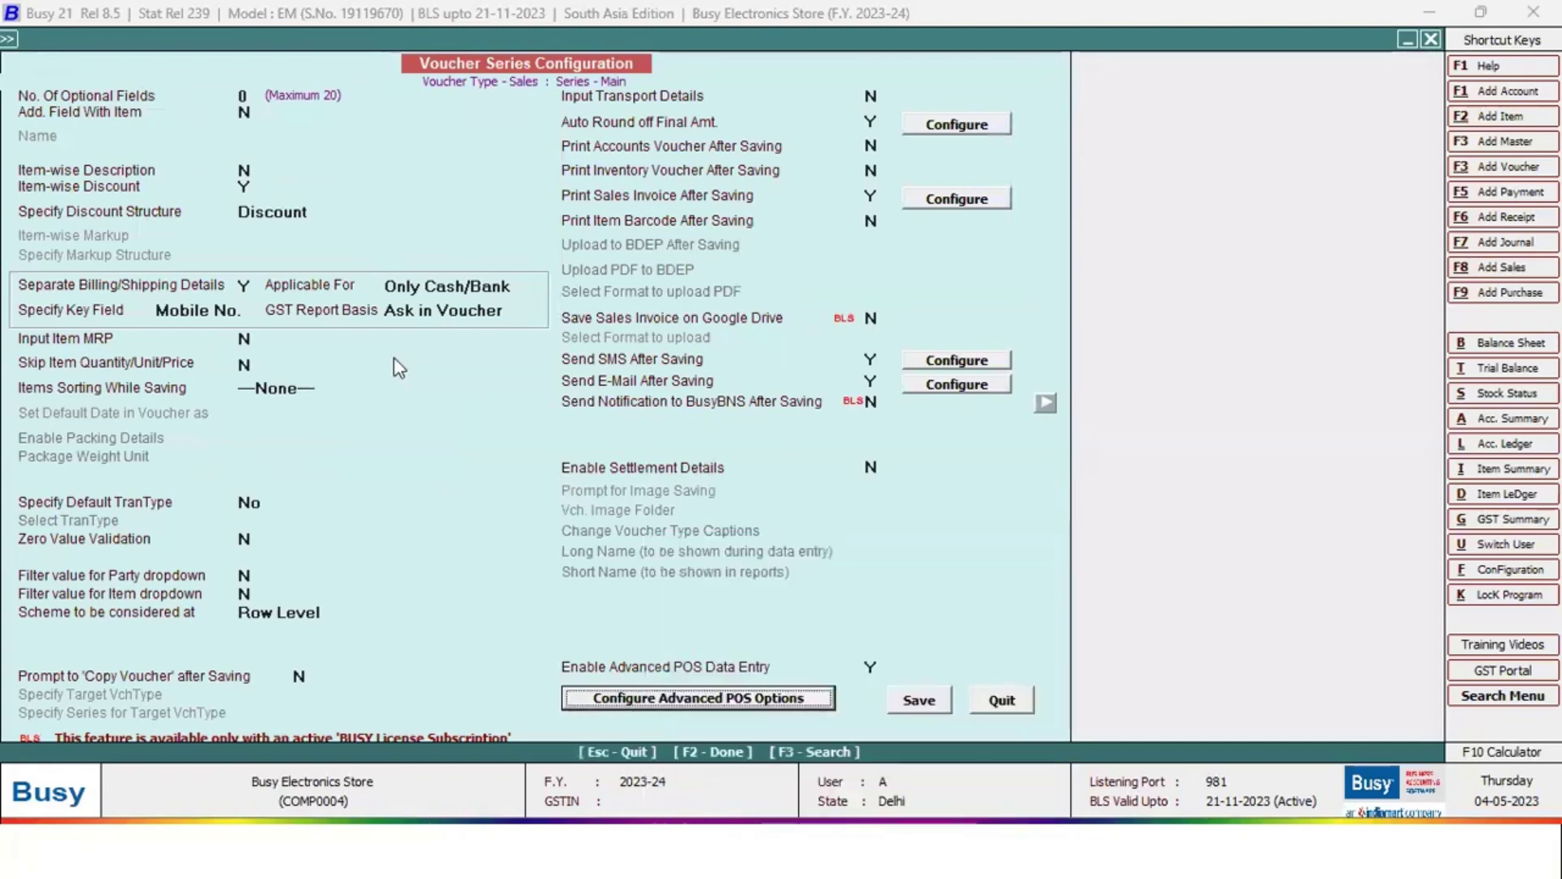
{"action": "key", "text": "Escape"}
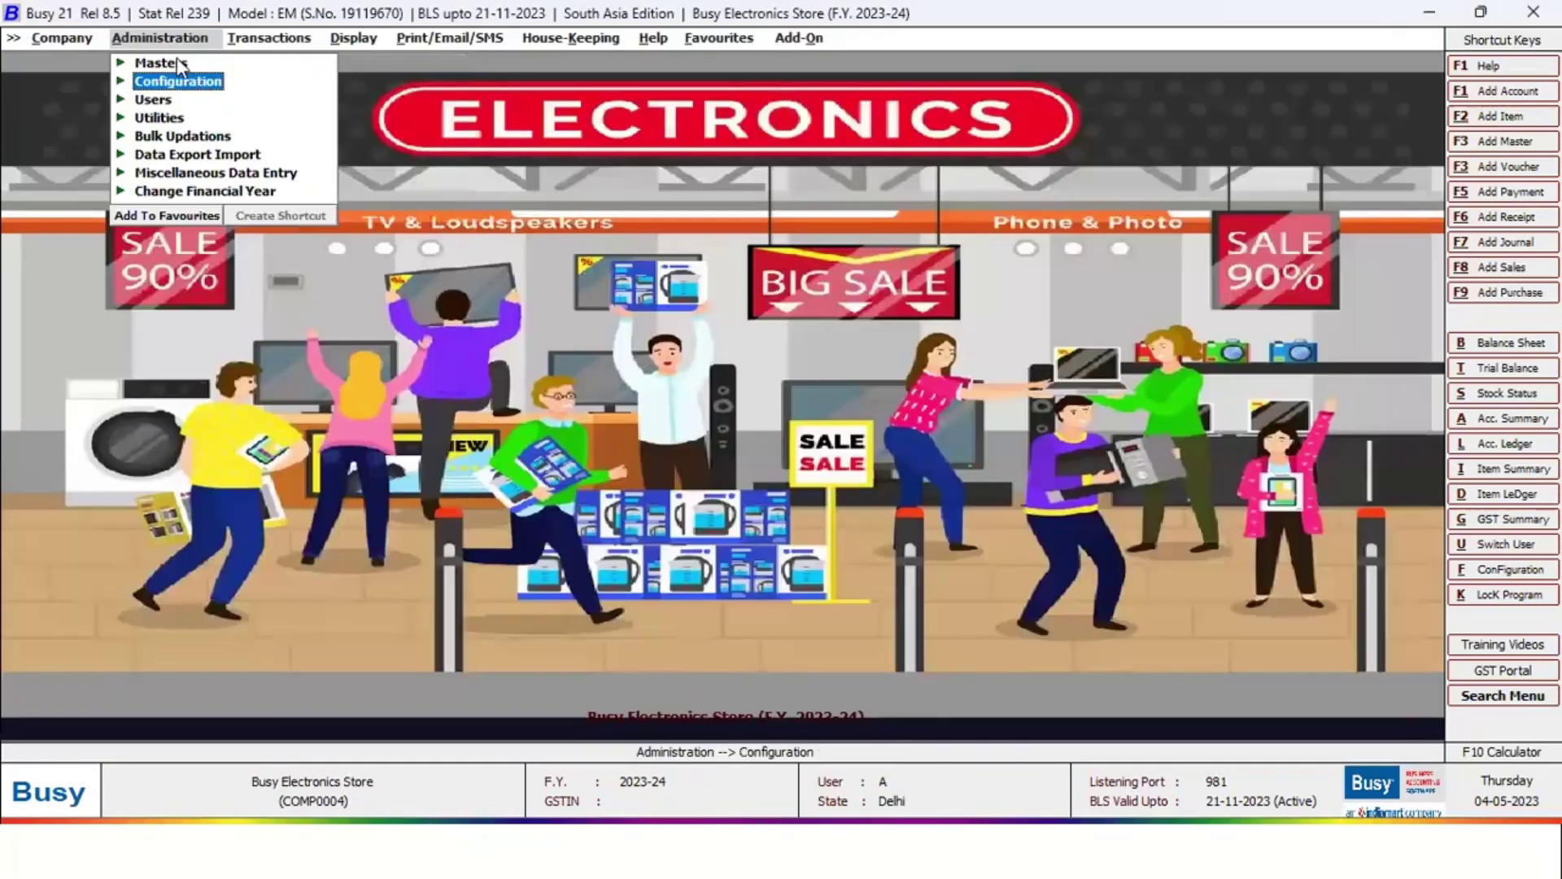
List all items in standard format and open Godrej Double Door Refrigerator for modification
{"action": "left_click", "coordinate": [173, 62]}
{"action": "left_click", "coordinate": [196, 173]}
{"action": "left_click", "coordinate": [232, 228]}
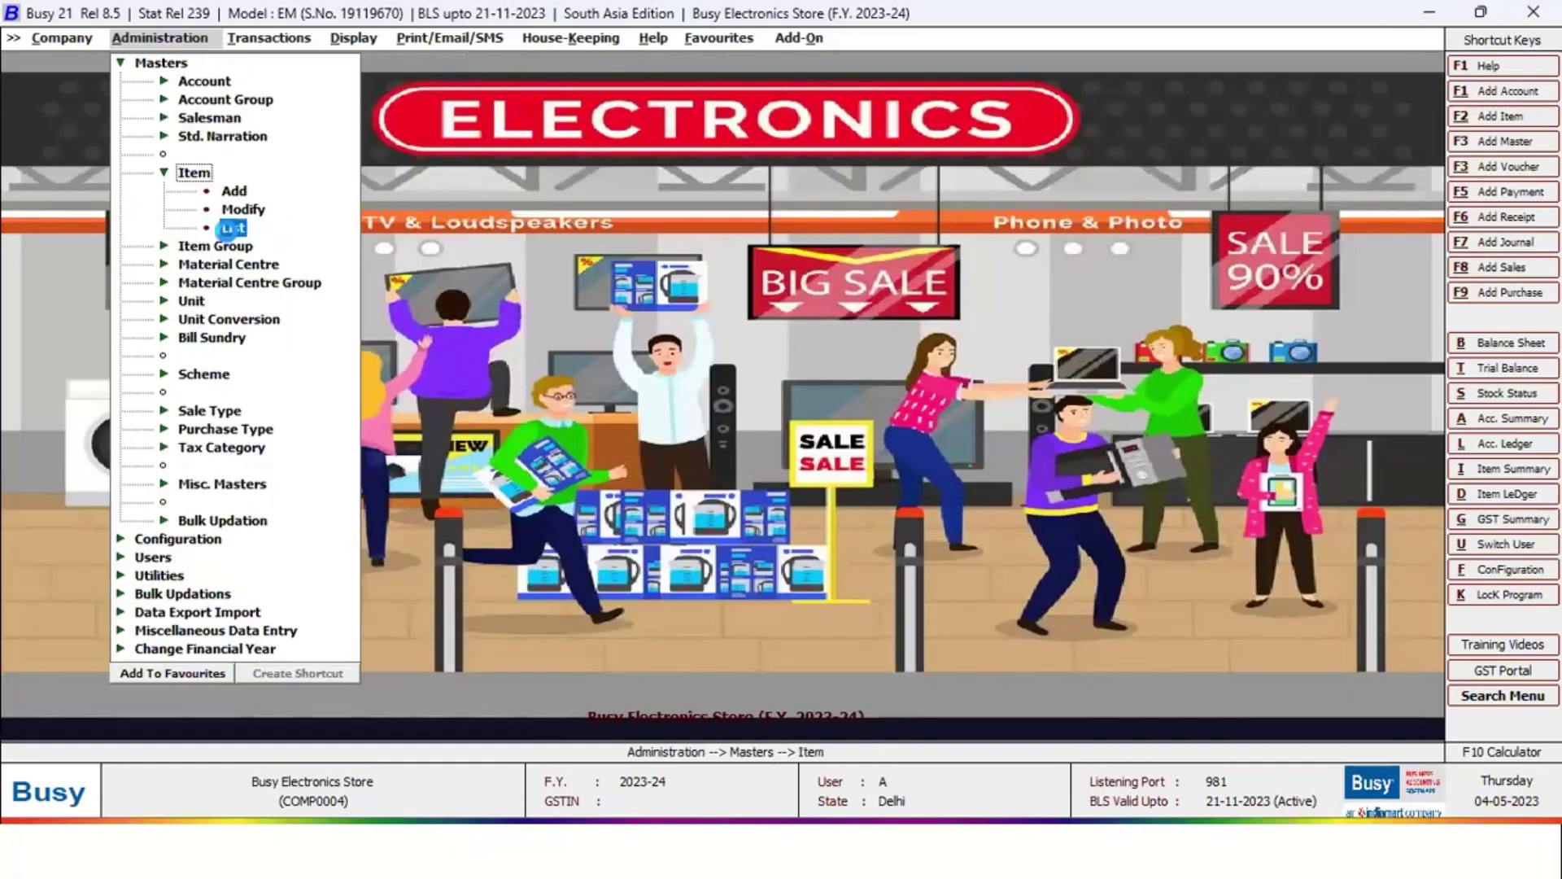
{"action": "key", "text": "Return"}
{"action": "key", "text": "Return"}
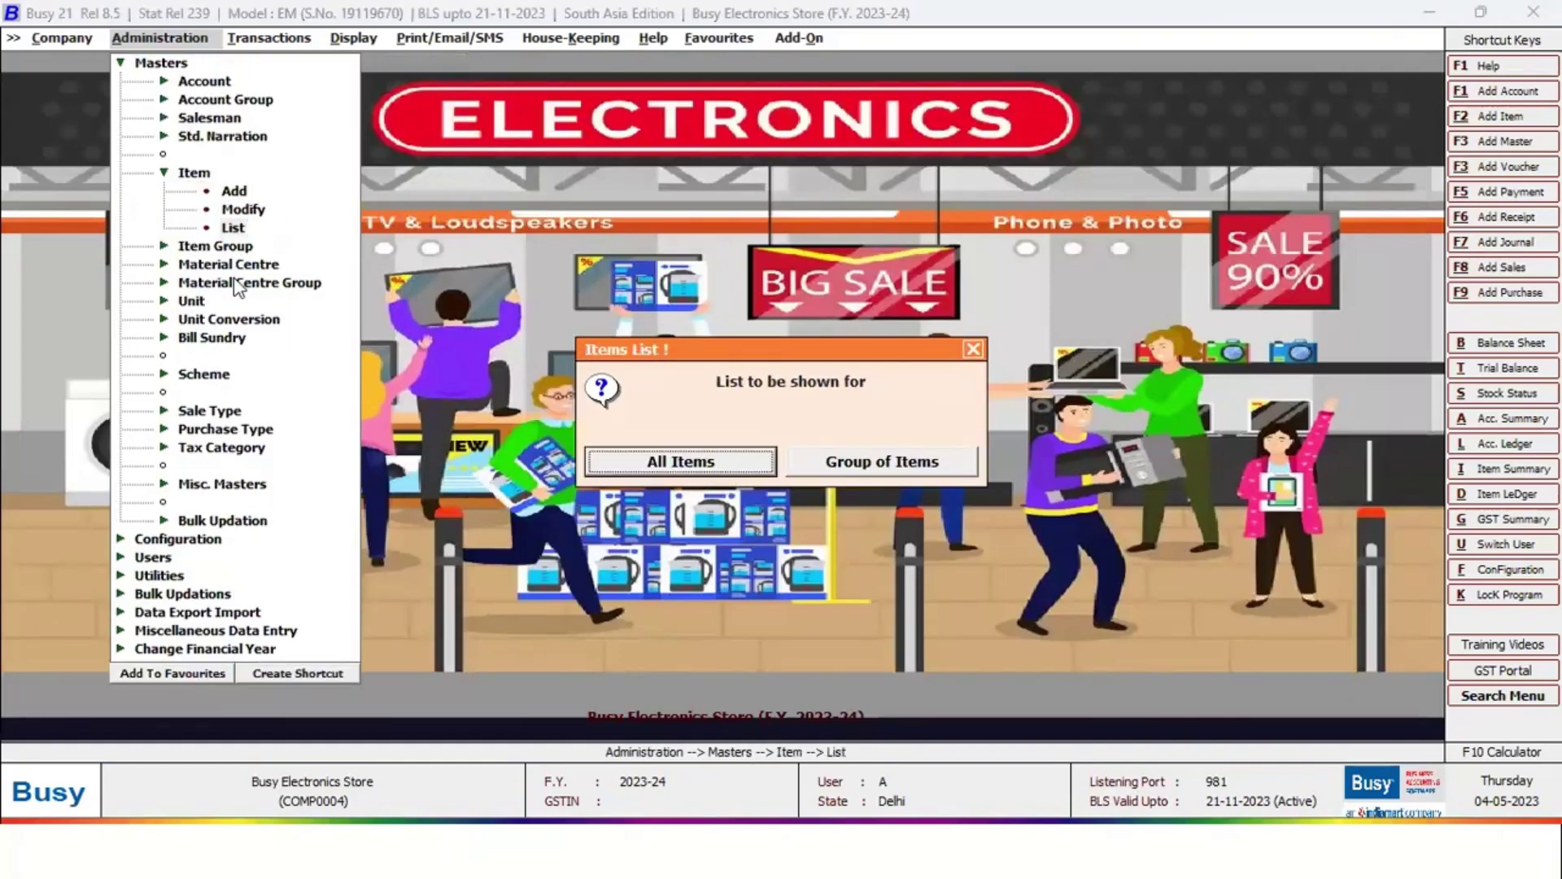
{"action": "key", "text": "Return"}
{"action": "key", "text": "Return"}
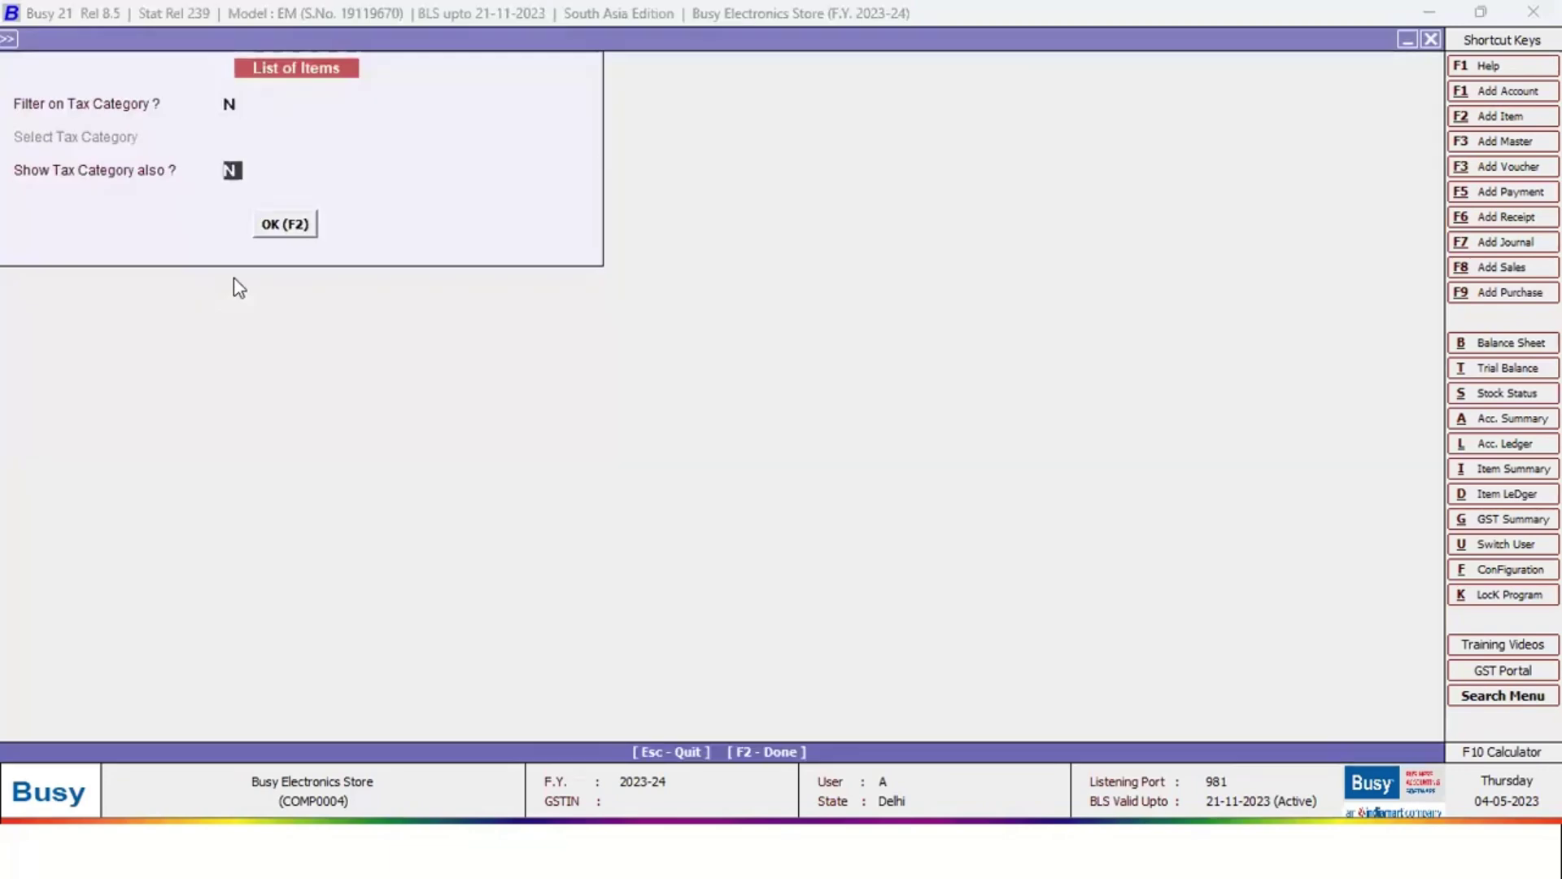
{"action": "key", "text": "Return"}
{"action": "key", "text": "Return"}
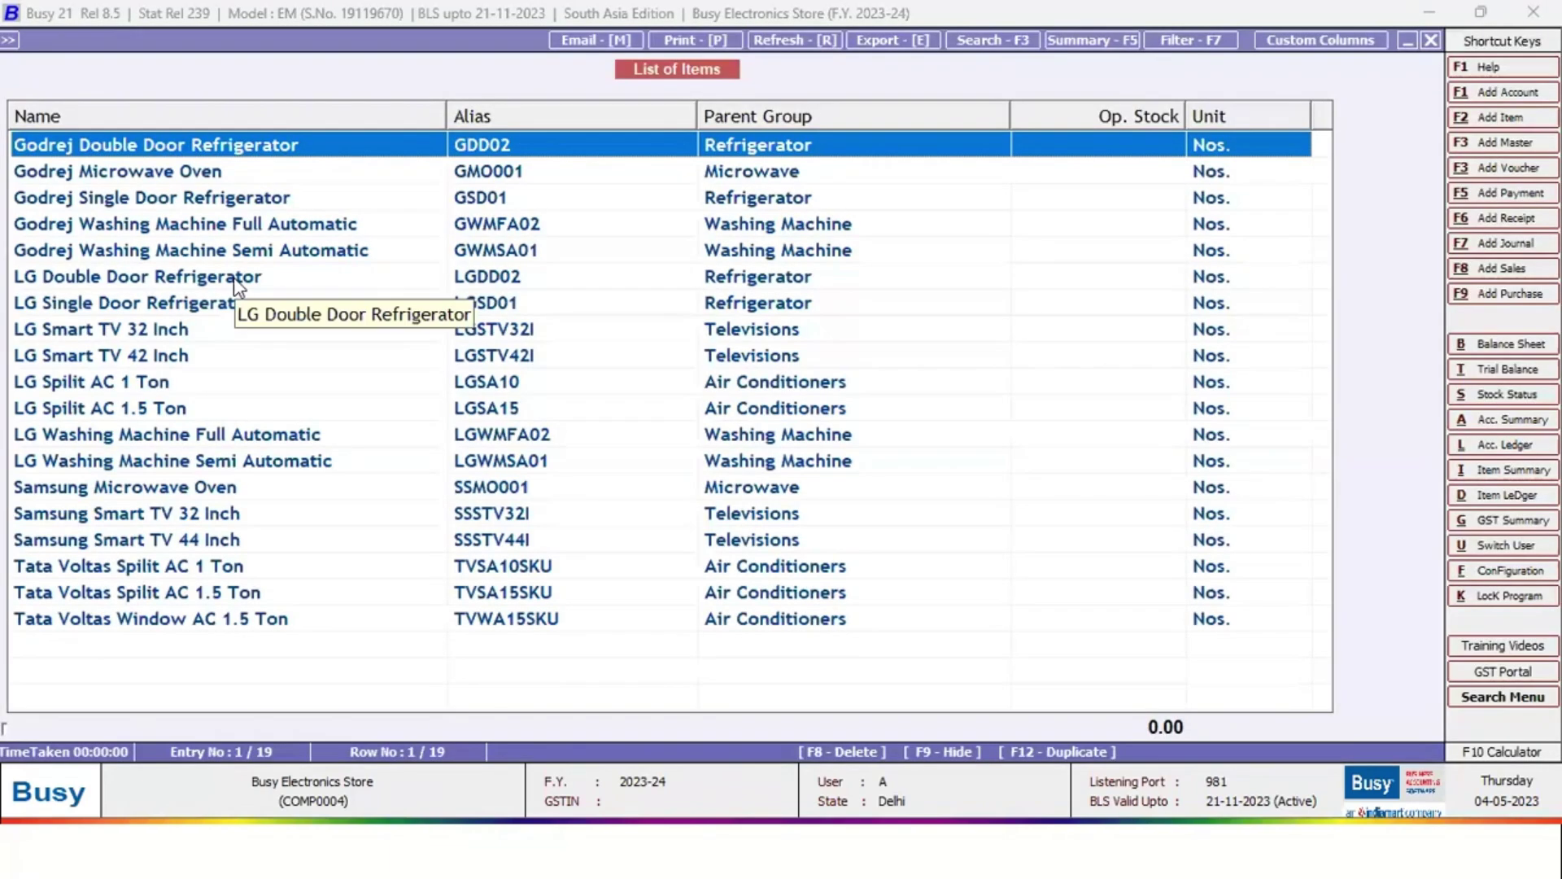
{"action": "key", "text": "Down"}
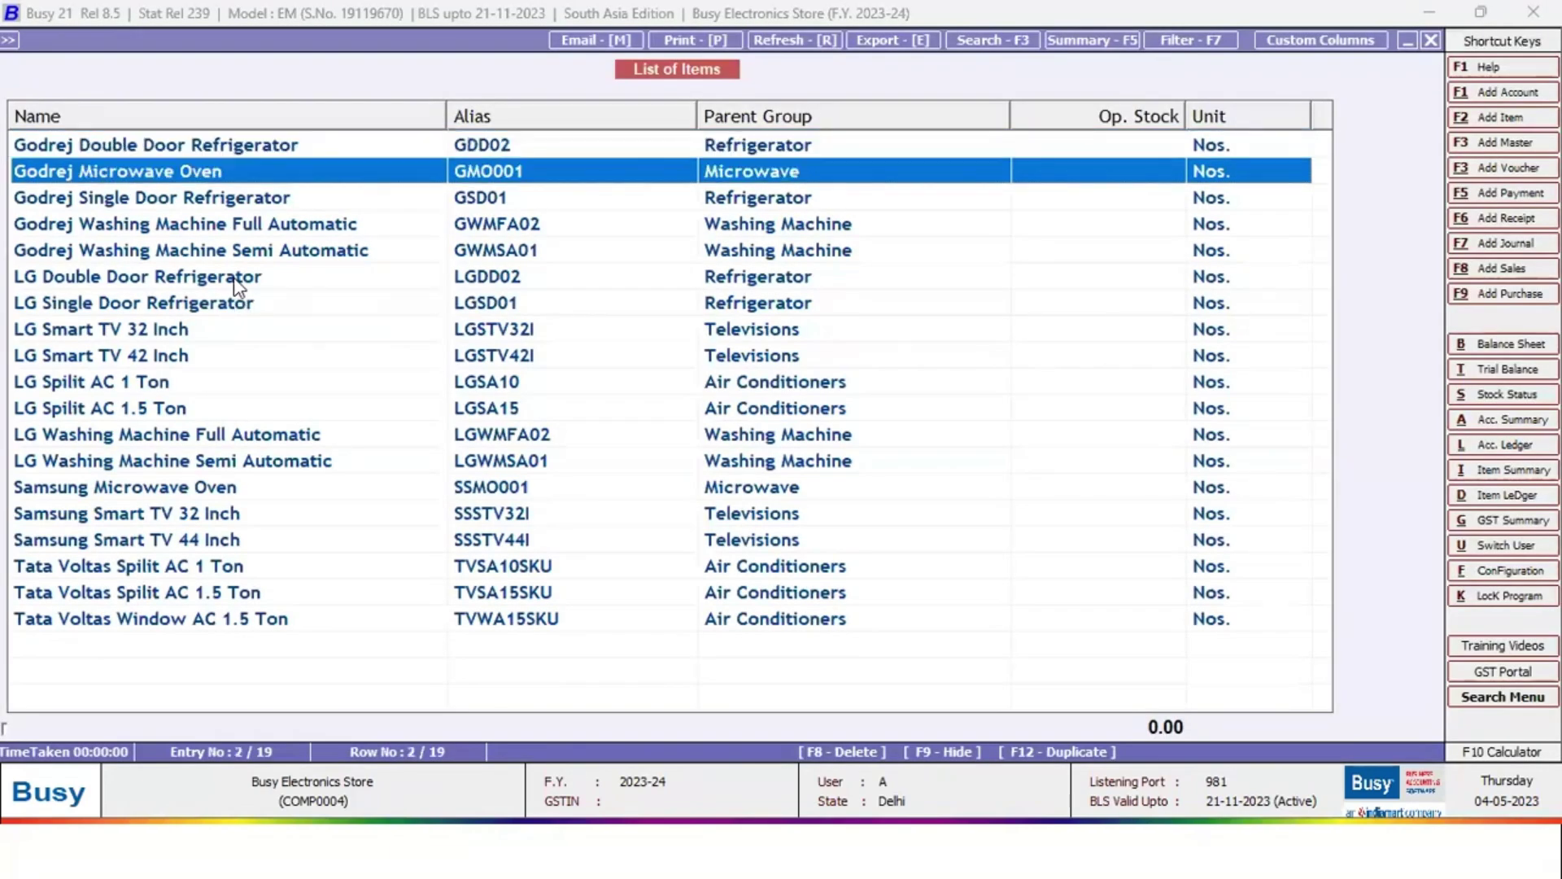
{"action": "key", "text": "Up"}
{"action": "key", "text": "Return"}
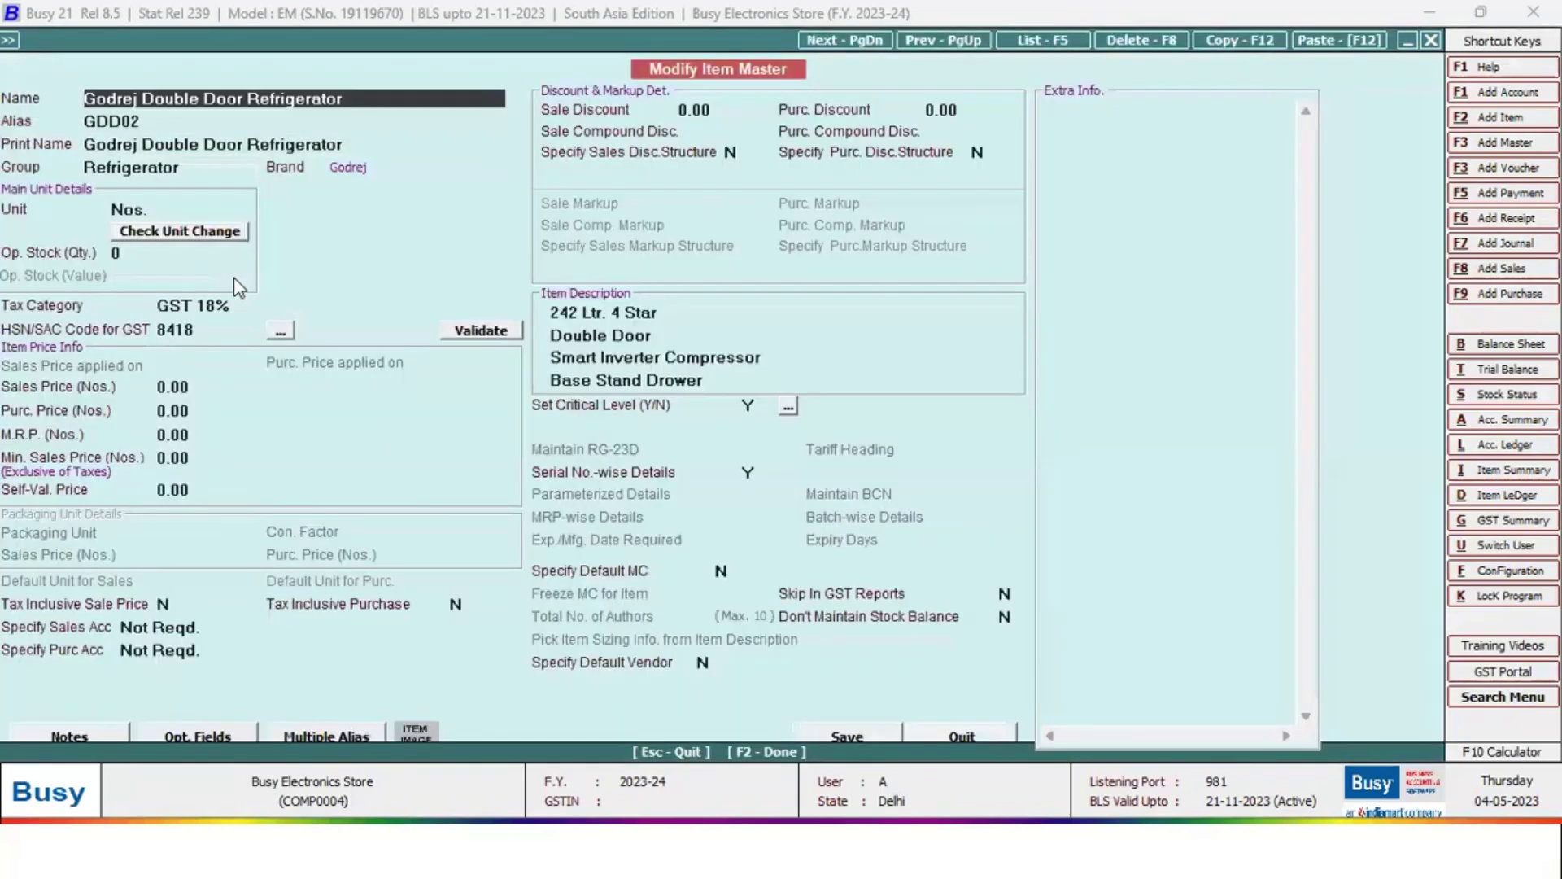
Move to the refrigerator item's Group field and reselect Refrigerator from the group list
{"action": "key", "text": "Return"}
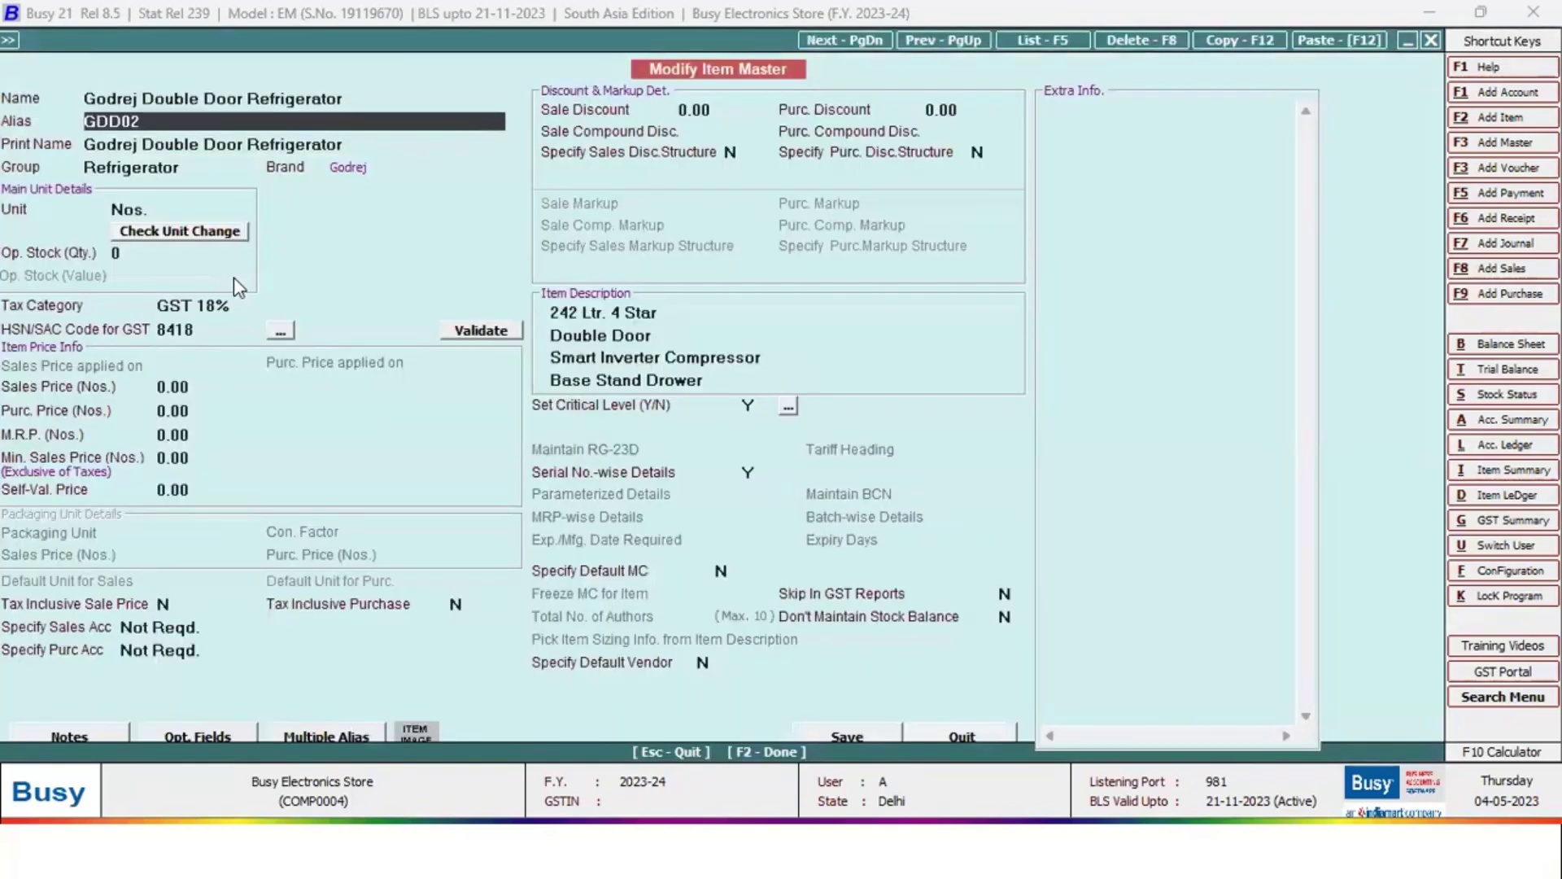
{"action": "key", "text": "Return"}
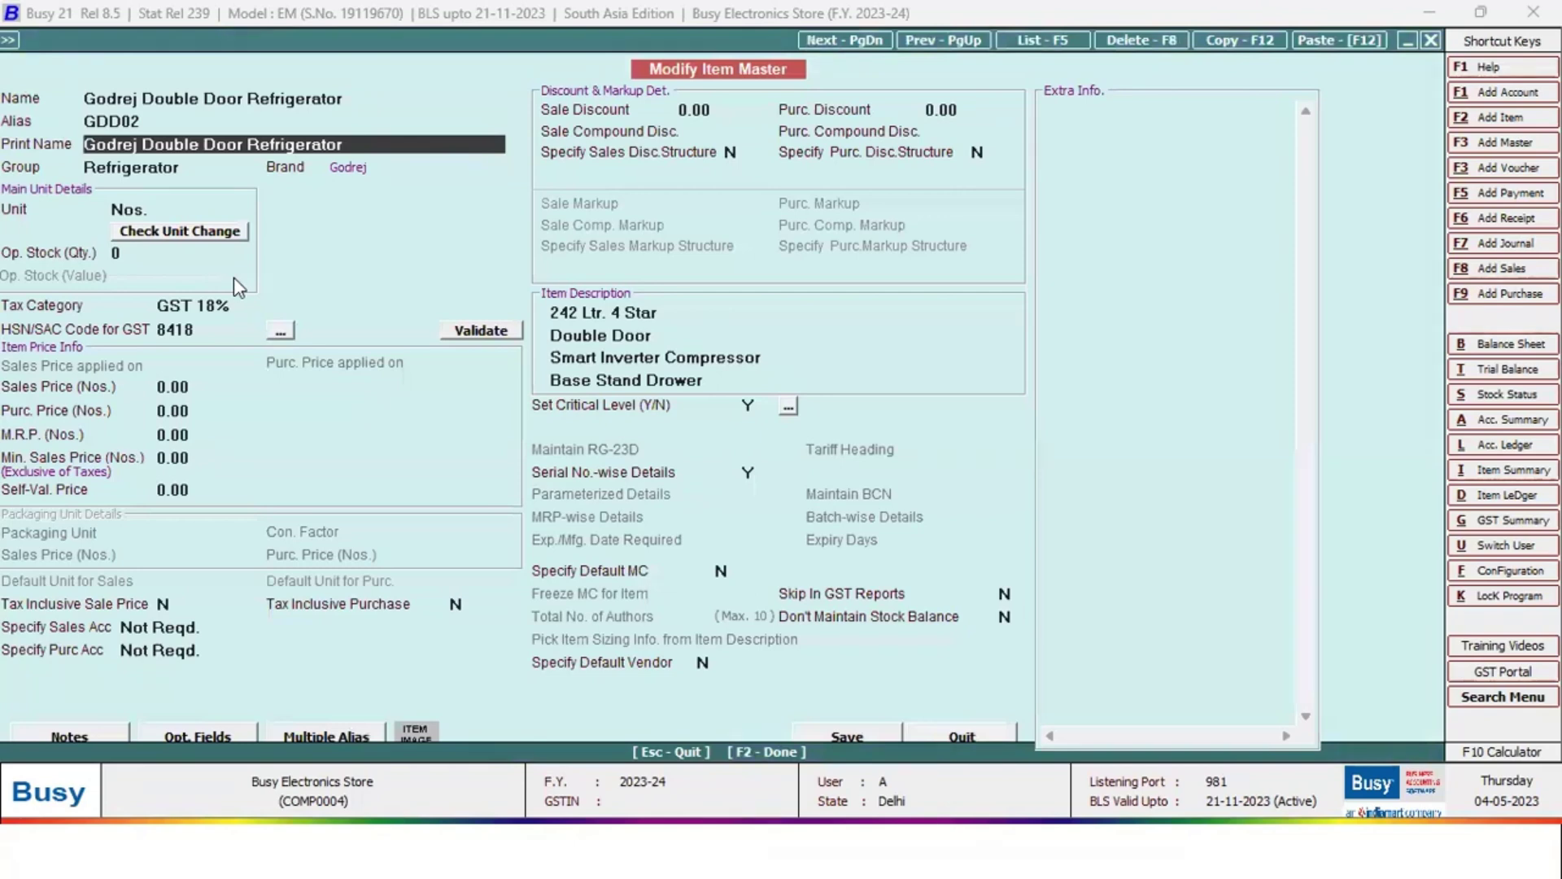
{"action": "key", "text": "Return"}
{"action": "type", "text": "r"}
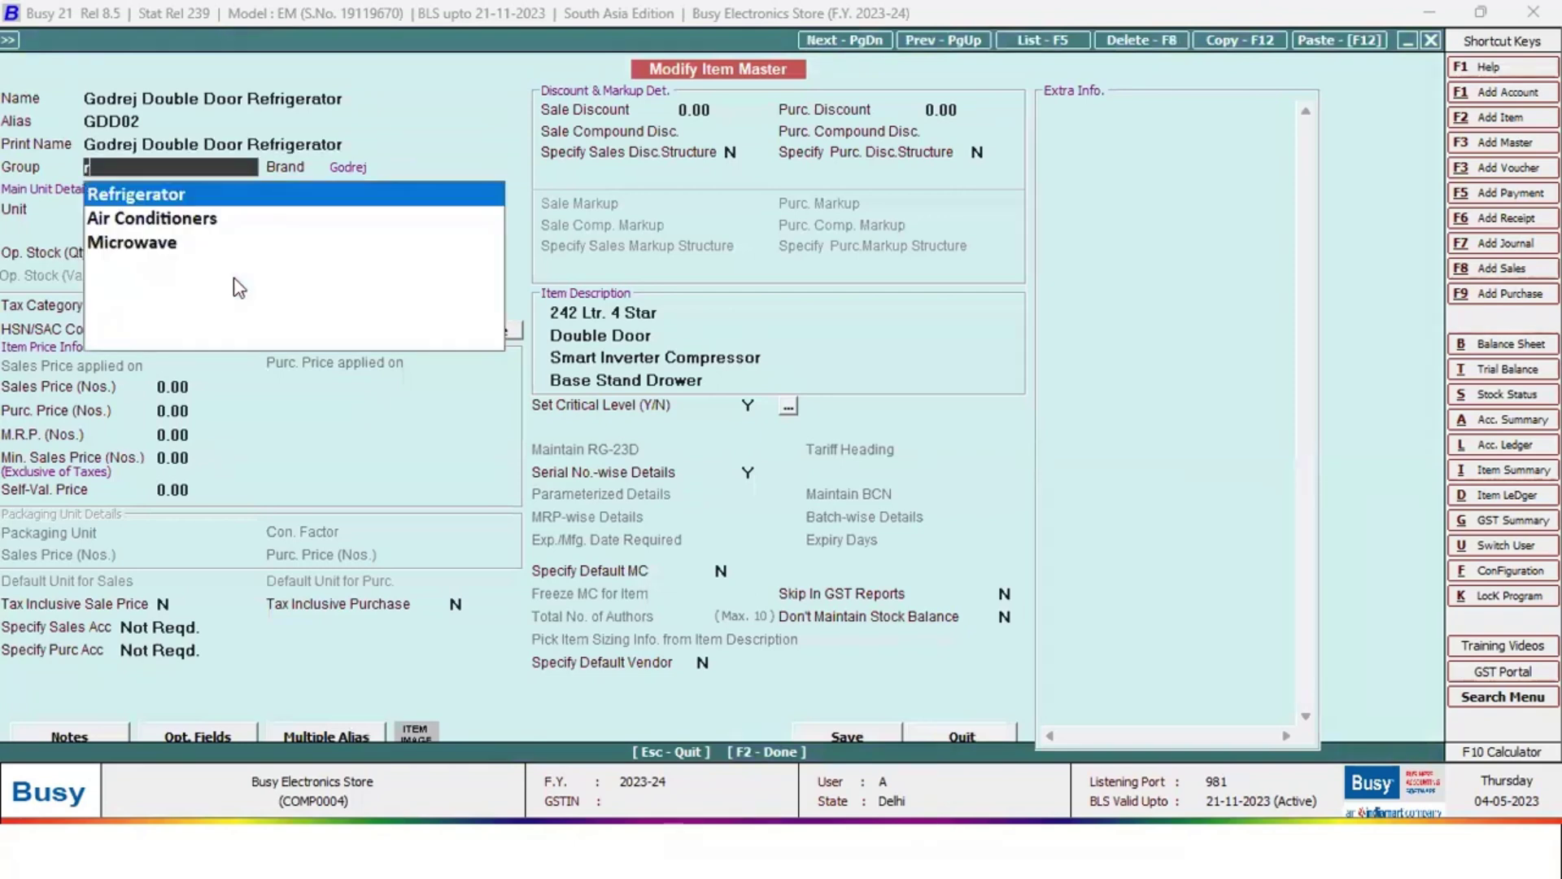
{"action": "key", "text": "BackSpace"}
{"action": "key", "text": "Down"}
{"action": "key", "text": "Down"}
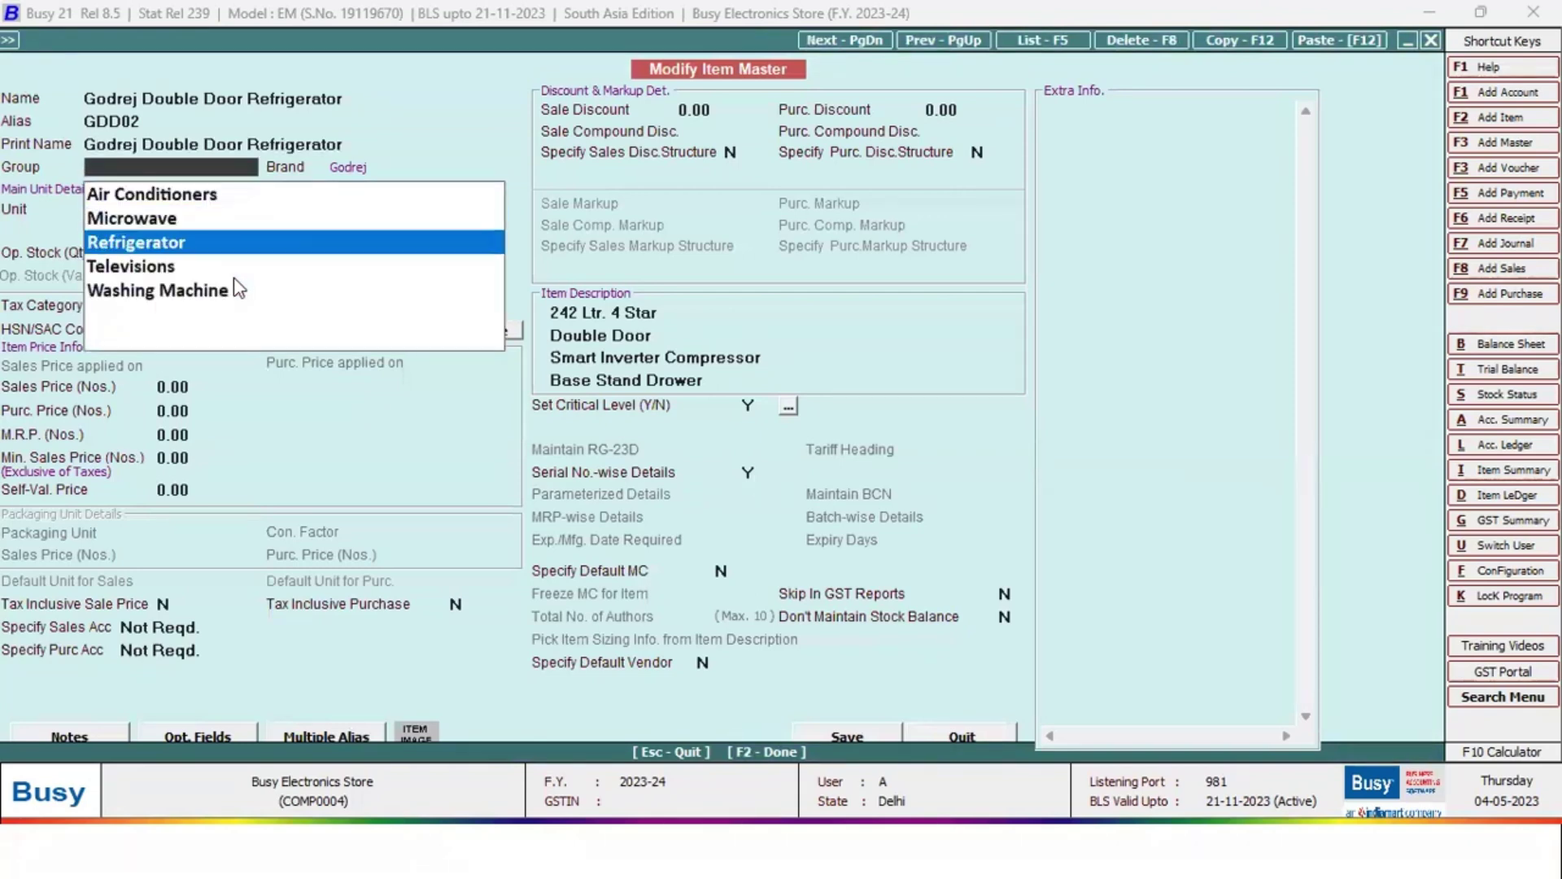
{"action": "key", "text": "Up"}
{"action": "key", "text": "Up"}
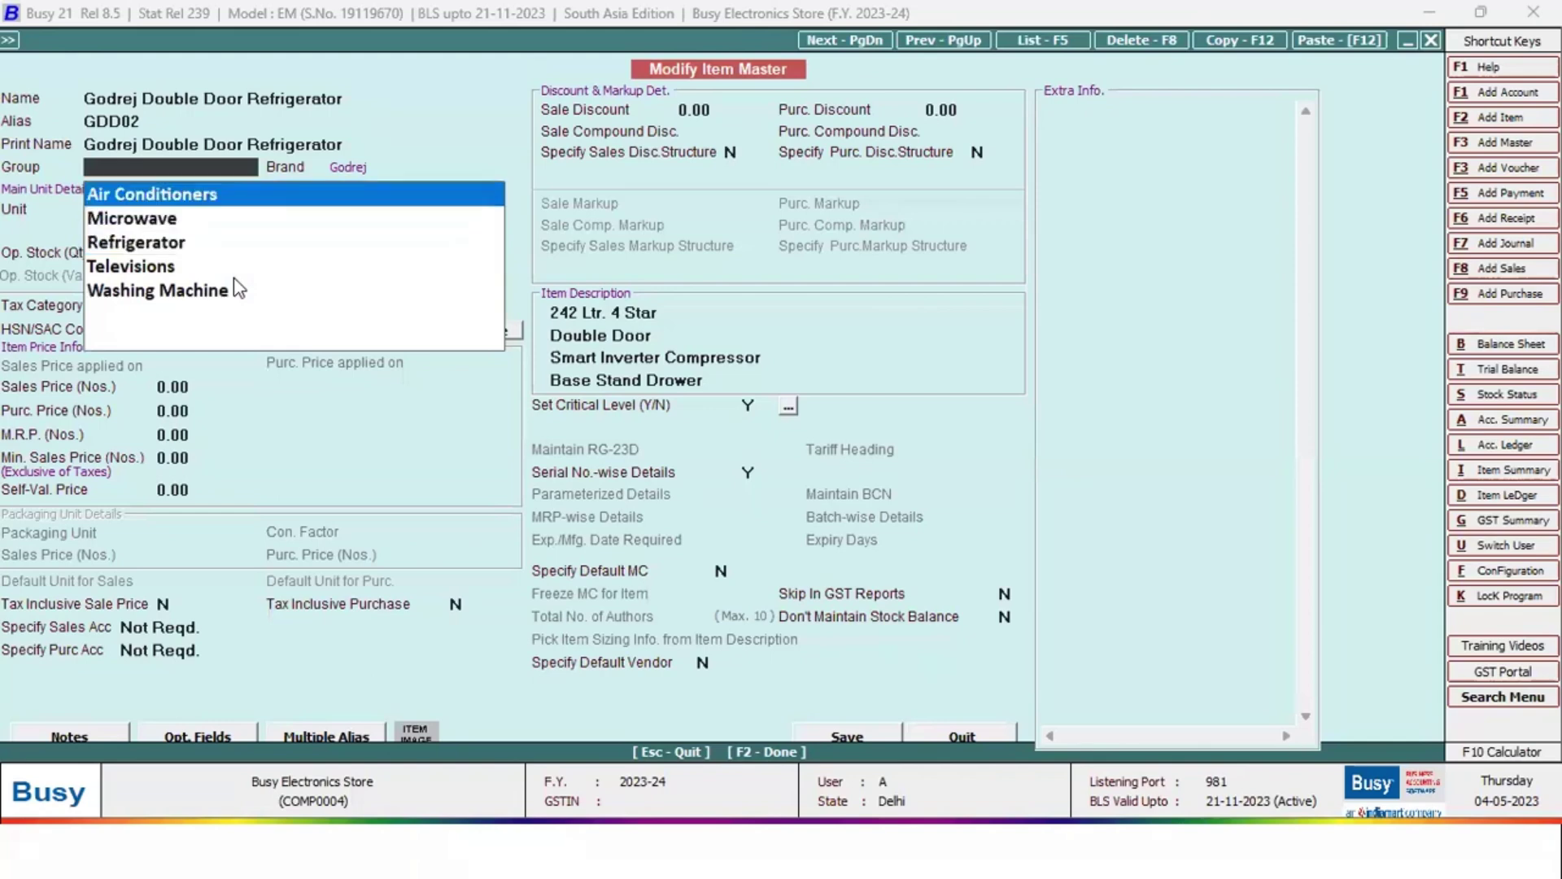
{"action": "key", "text": "Down"}
{"action": "key", "text": "Down"}
{"action": "key", "text": "Return"}
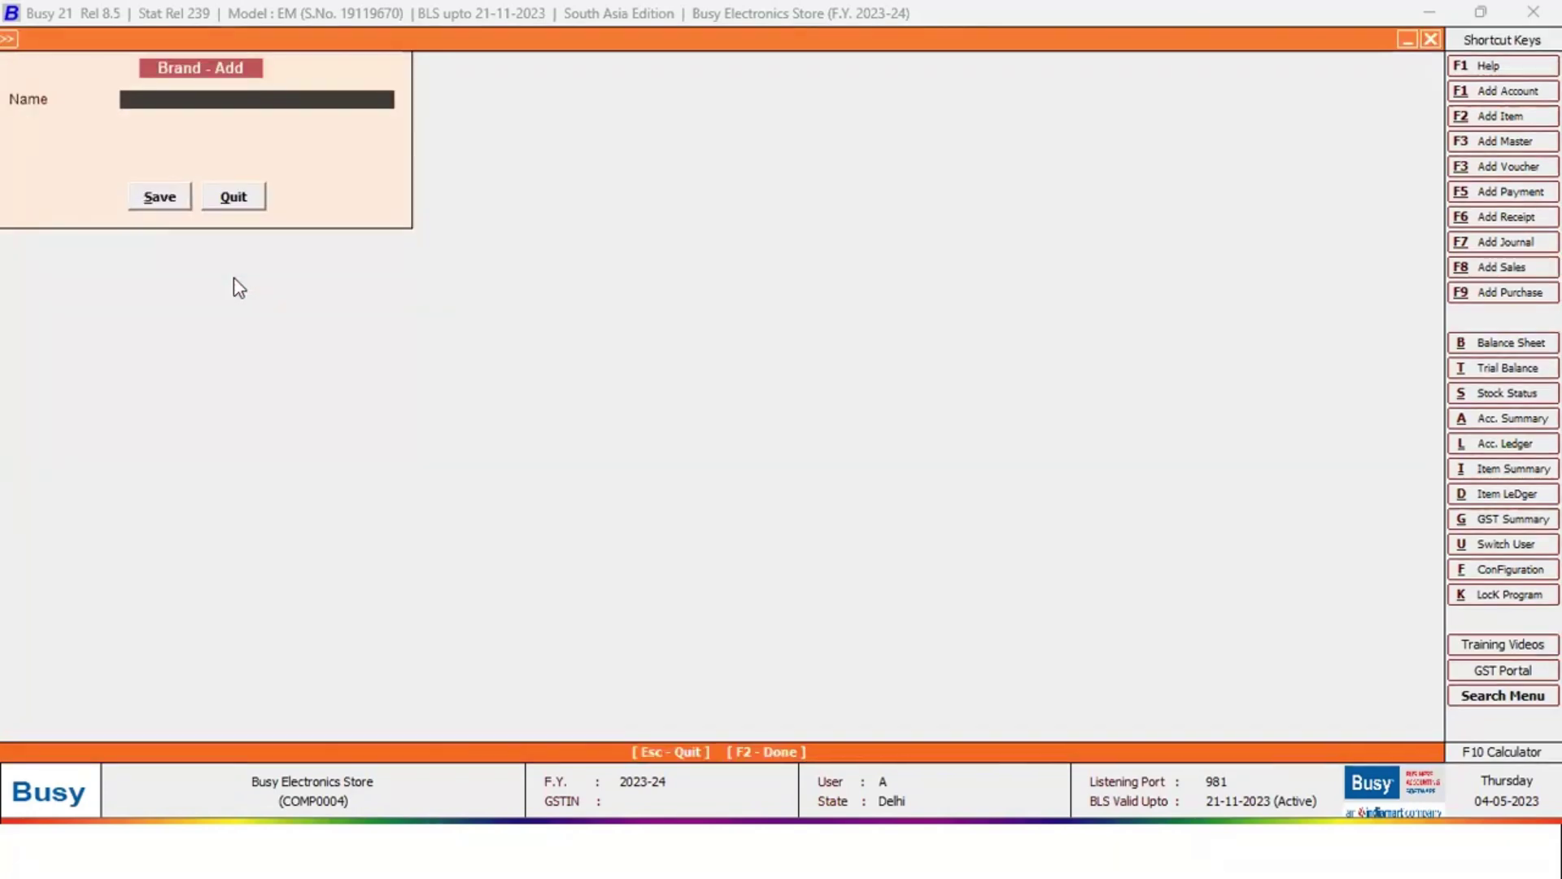
Add the Whirlpool brand, then keep Godrej as the refrigerator's brand tag
{"action": "type", "text": "Whi"}
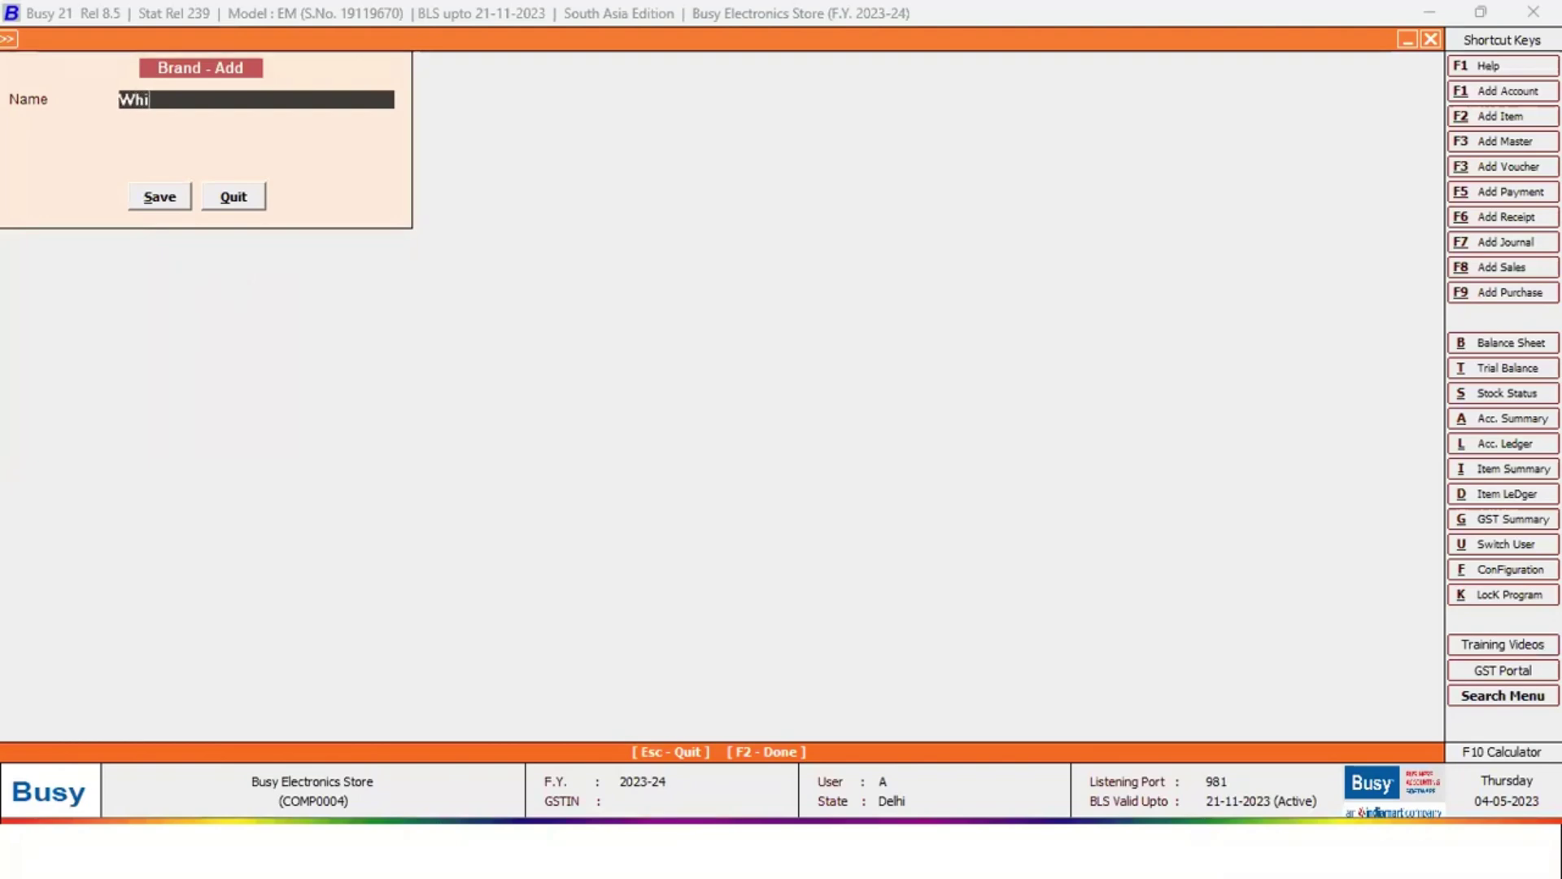
{"action": "type", "text": "rlpool"}
{"action": "key", "text": "F2"}
{"action": "key", "text": "Up"}
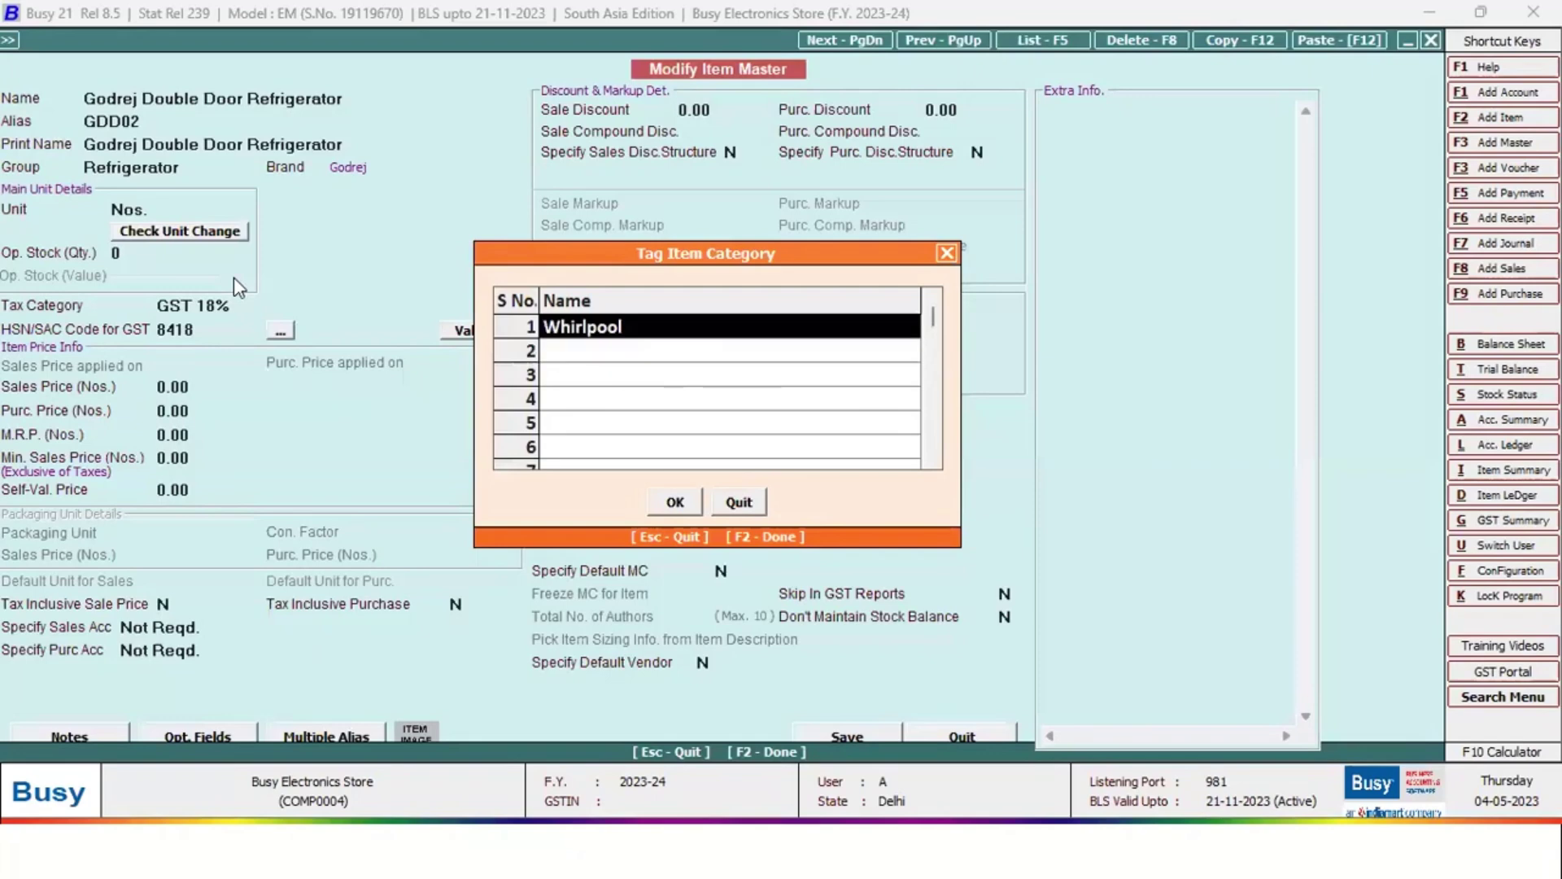
{"action": "type", "text": "go"}
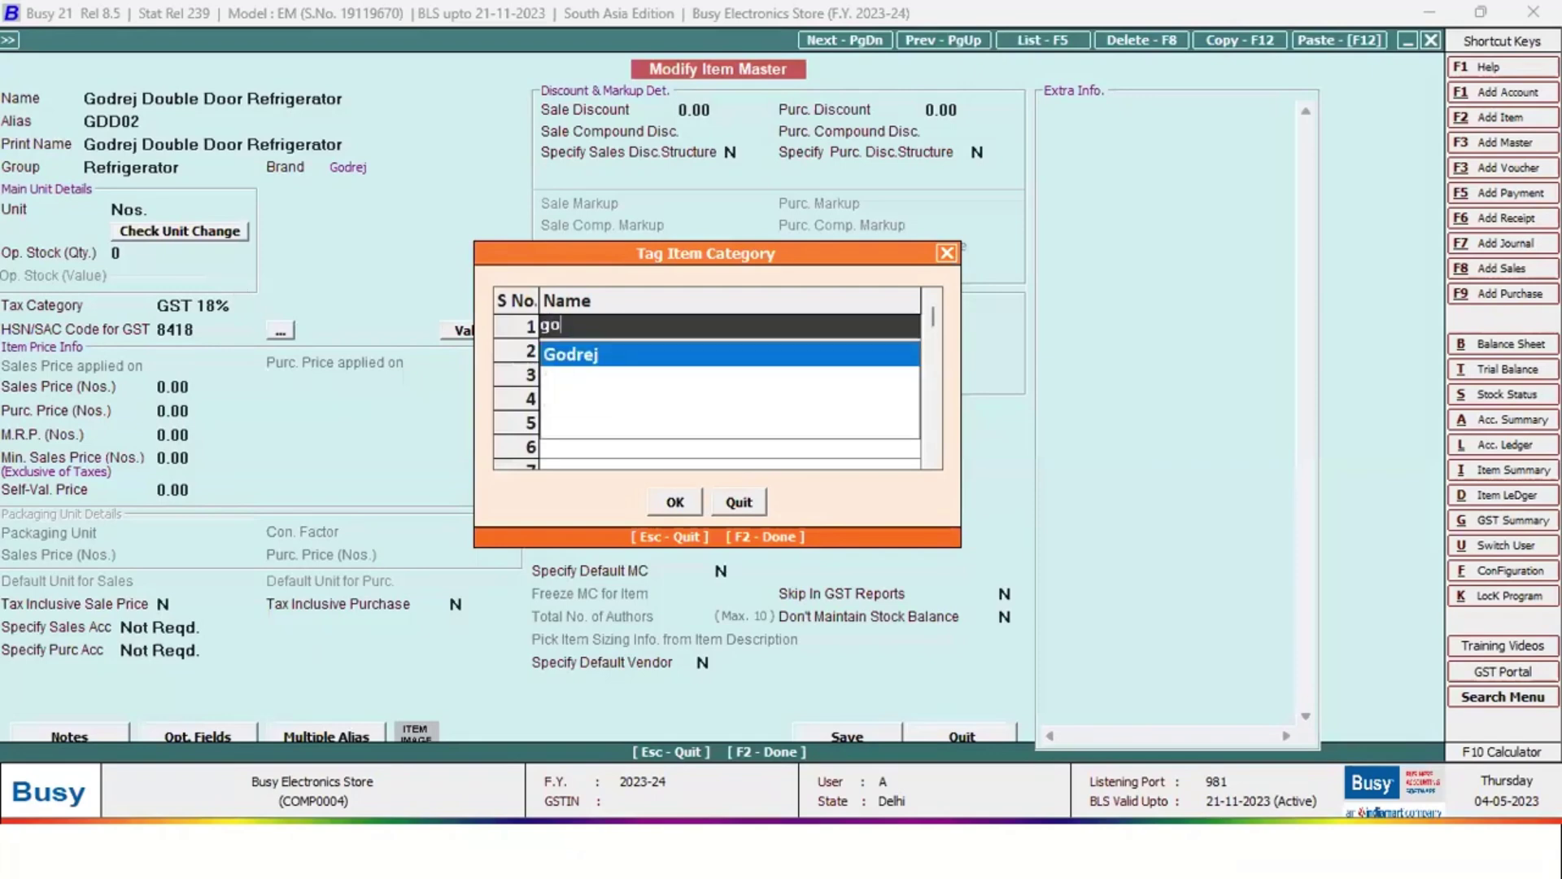
{"action": "key", "text": "Return"}
{"action": "key", "text": "F2"}
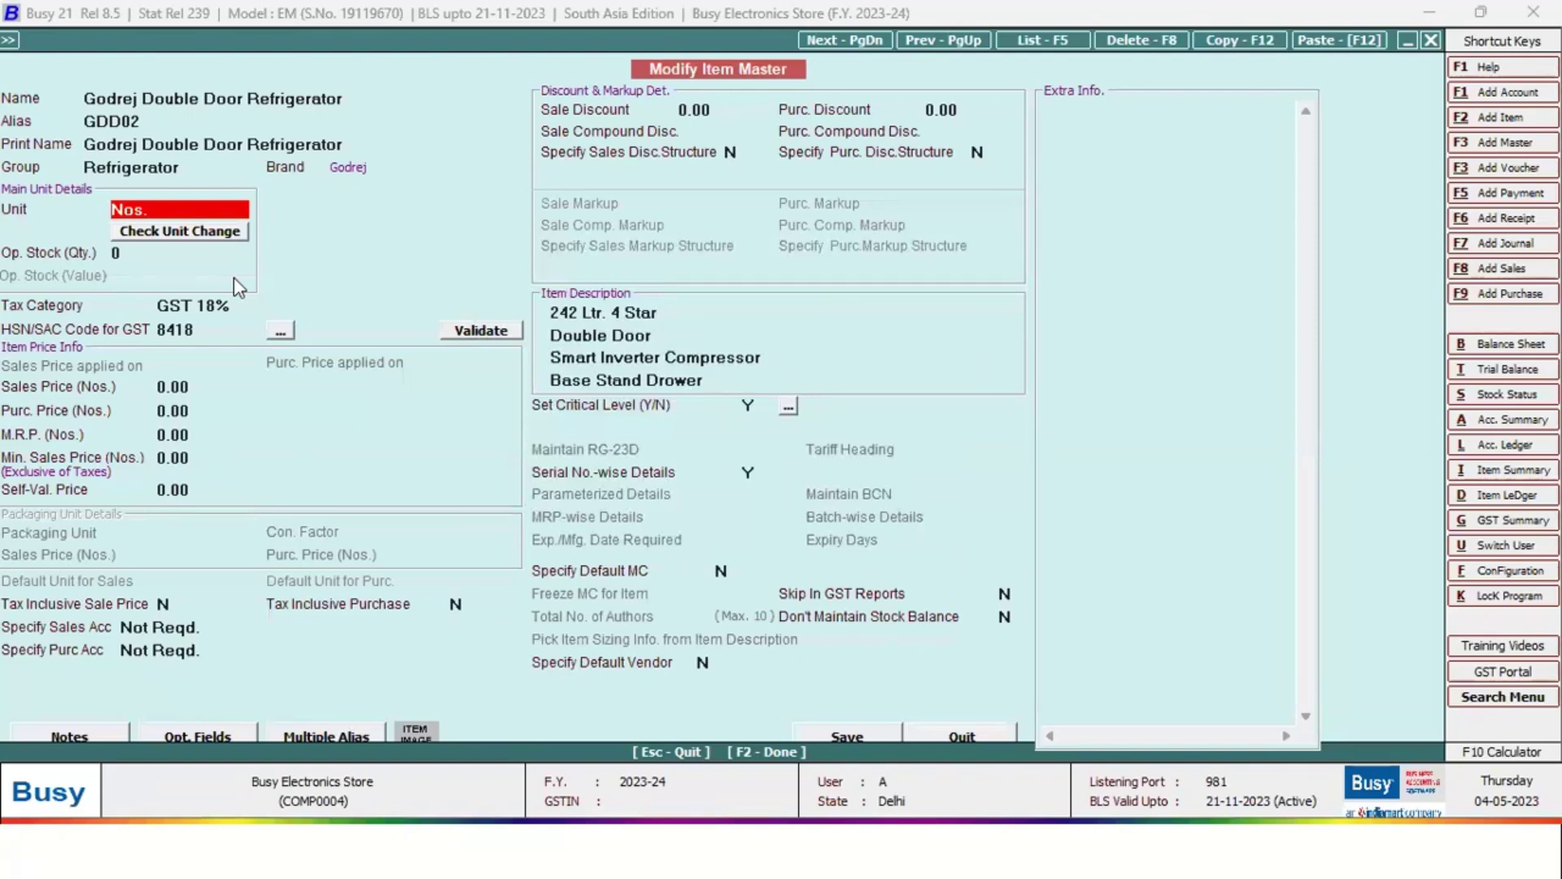
Review the Refrigerator group master, keeping GST 18% and HSN 8418 unchanged
{"action": "key", "text": "Return"}
{"action": "key", "text": "Return"}
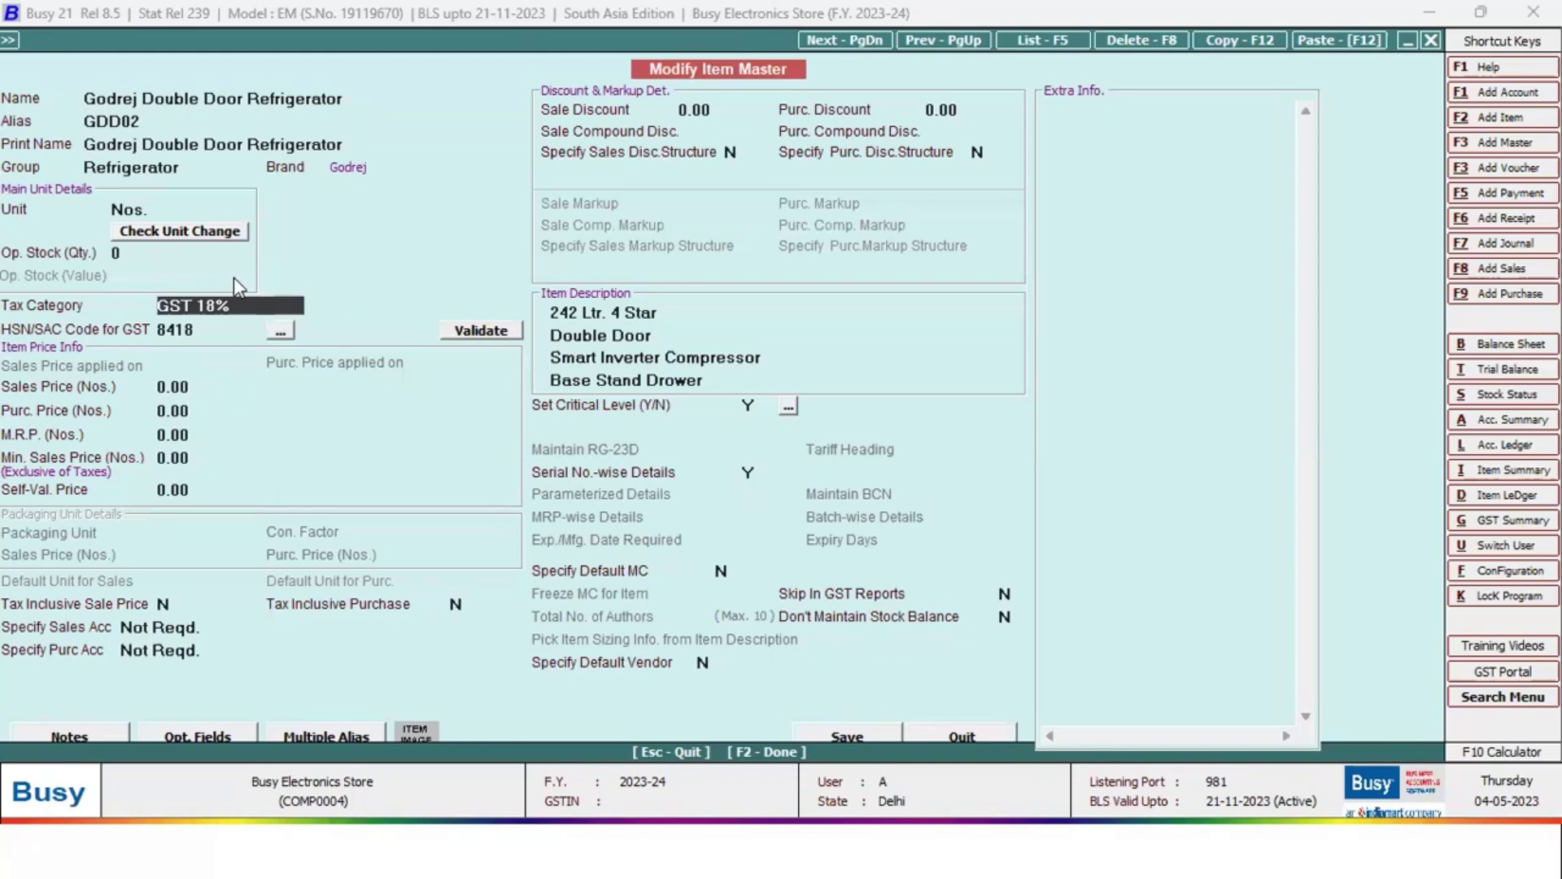
{"action": "key", "text": "Up"}
{"action": "key", "text": "Up"}
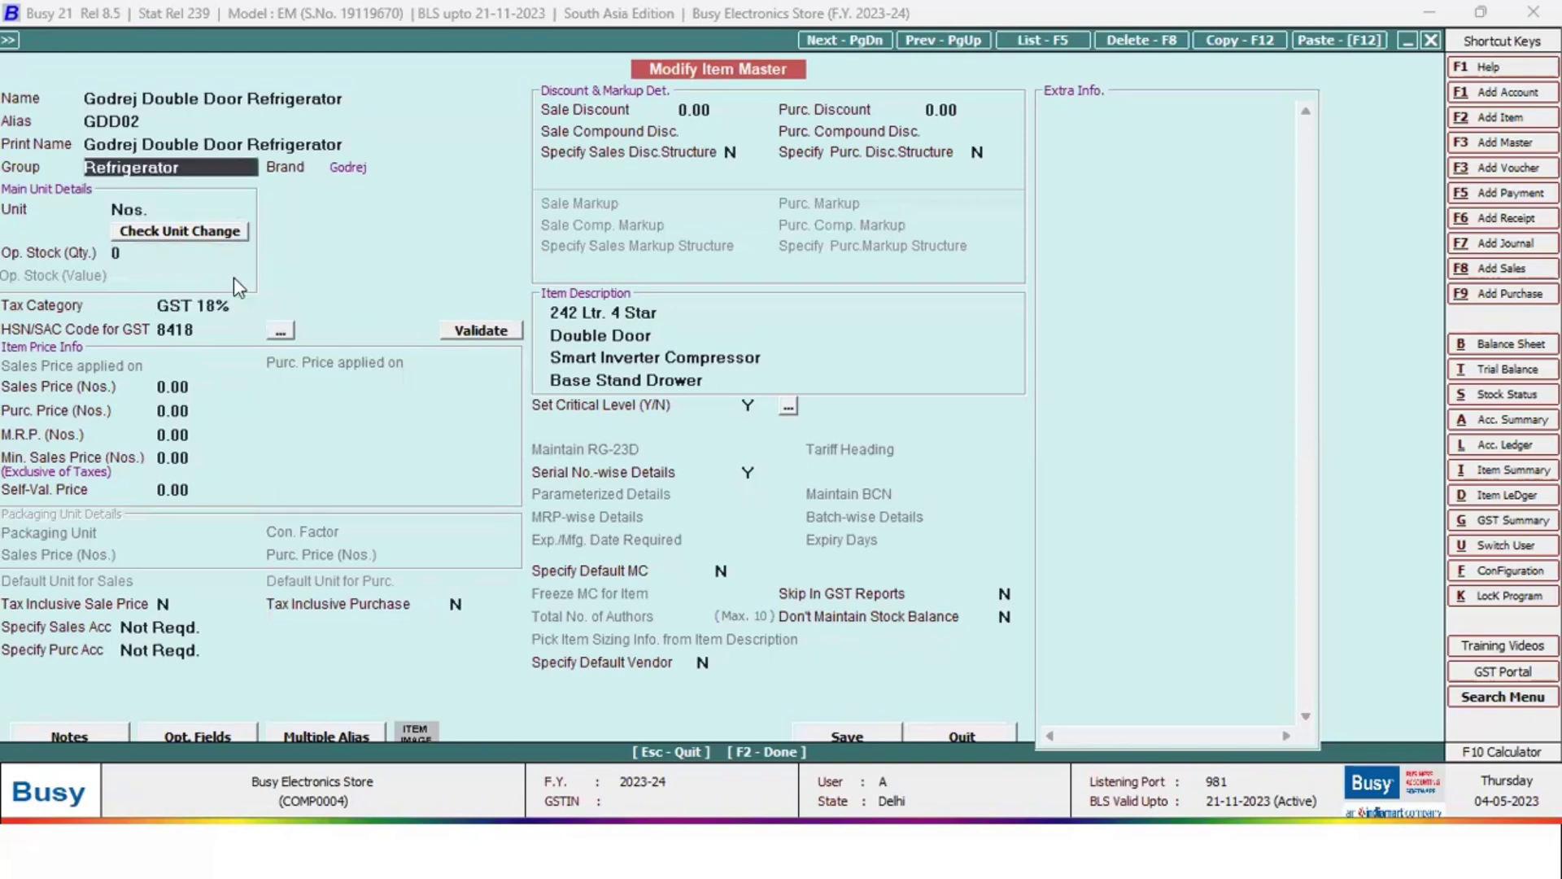
{"action": "key", "text": "alt+m"}
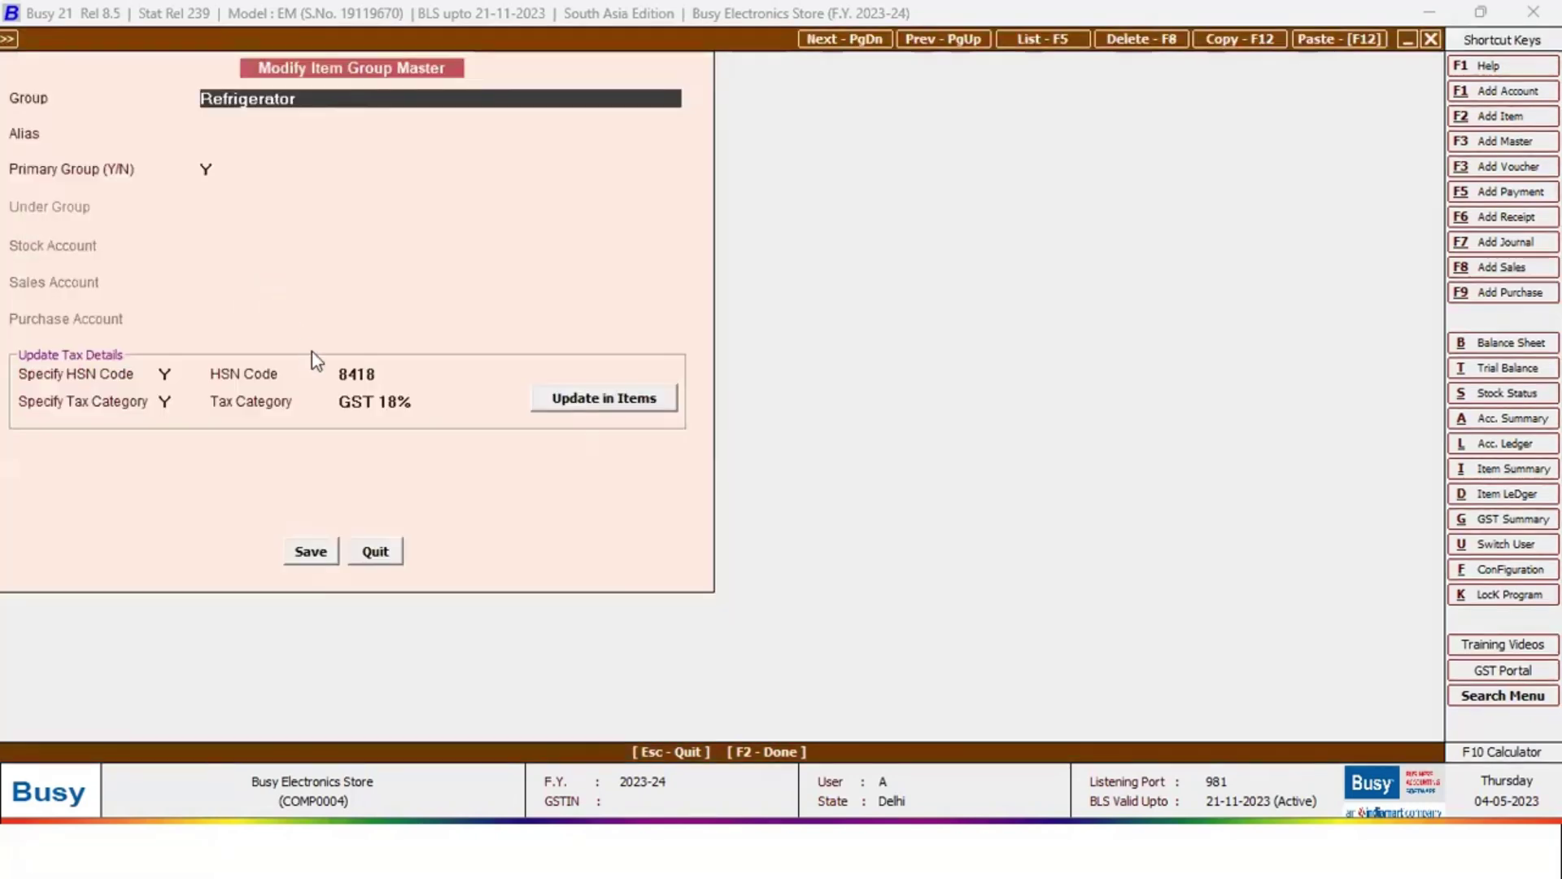
{"action": "left_click", "coordinate": [419, 406]}
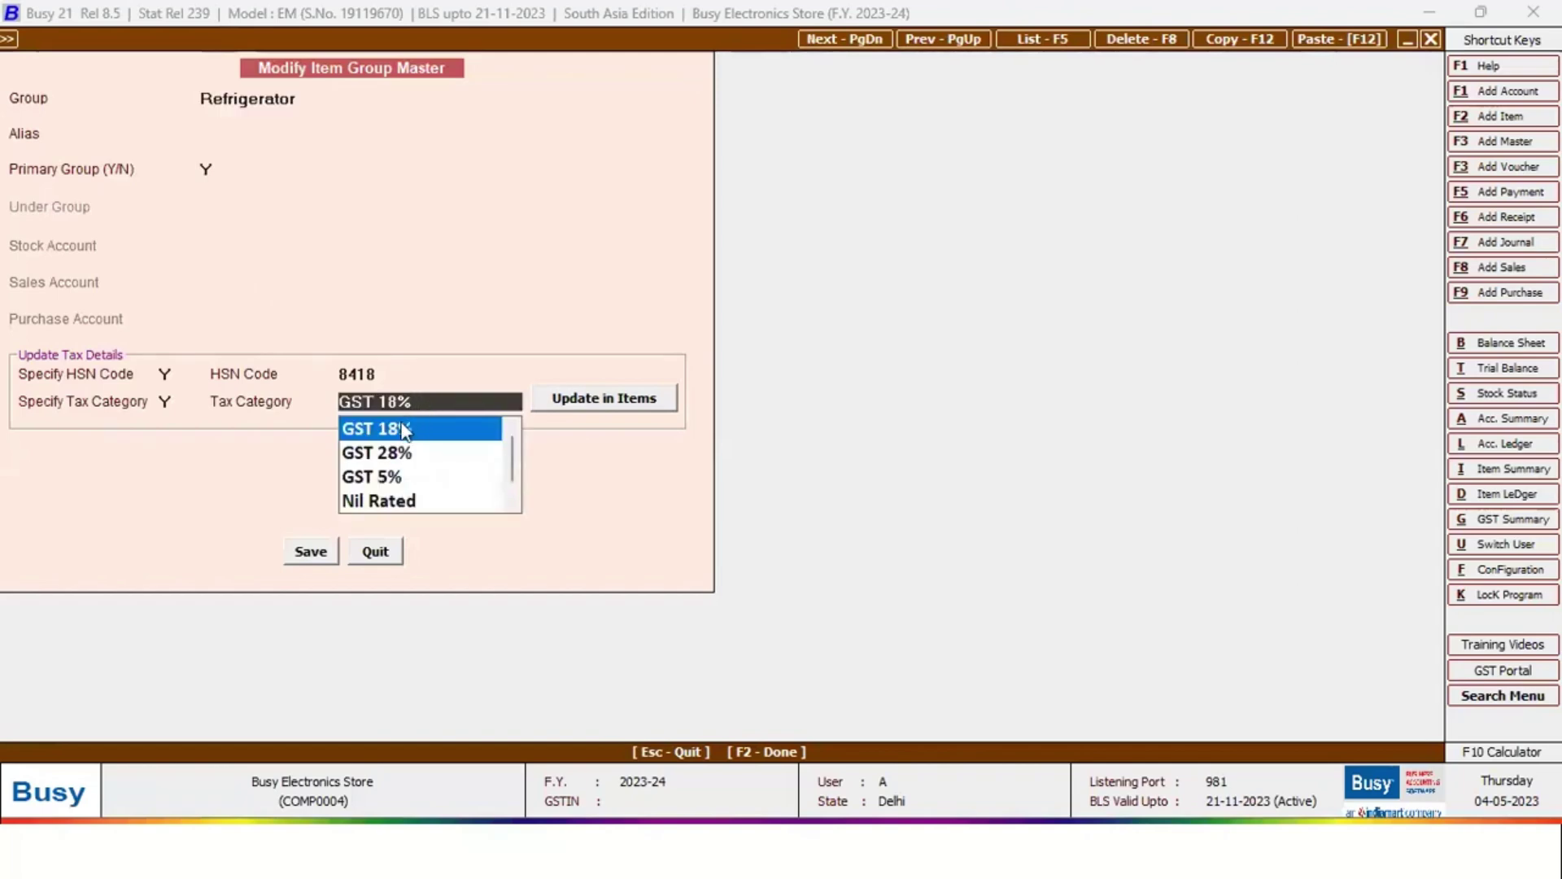
{"action": "key", "text": "Escape"}
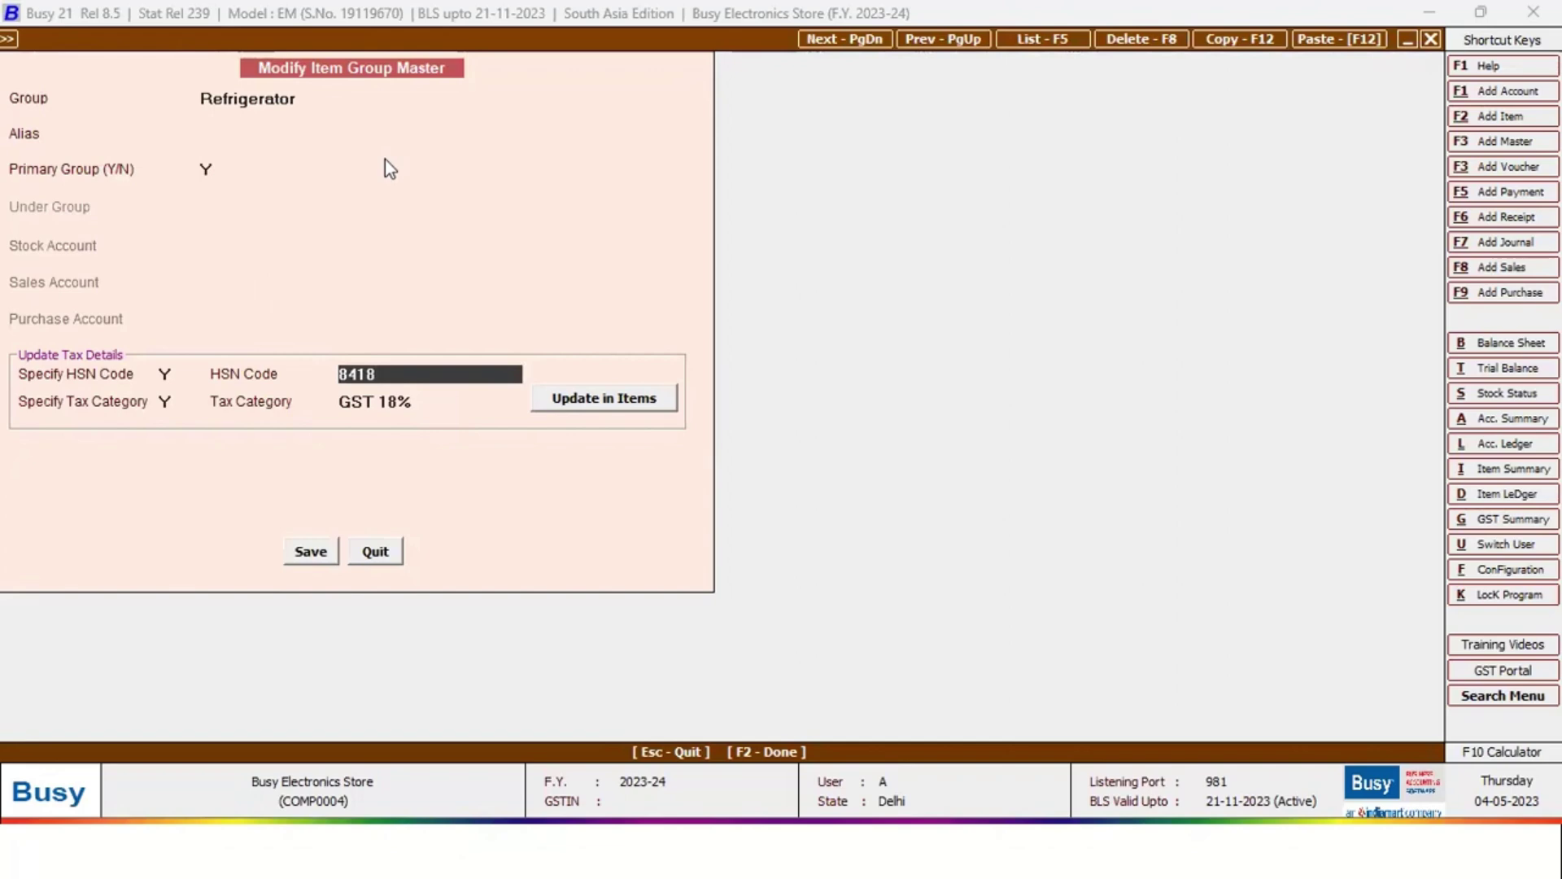
{"action": "key", "text": "Escape"}
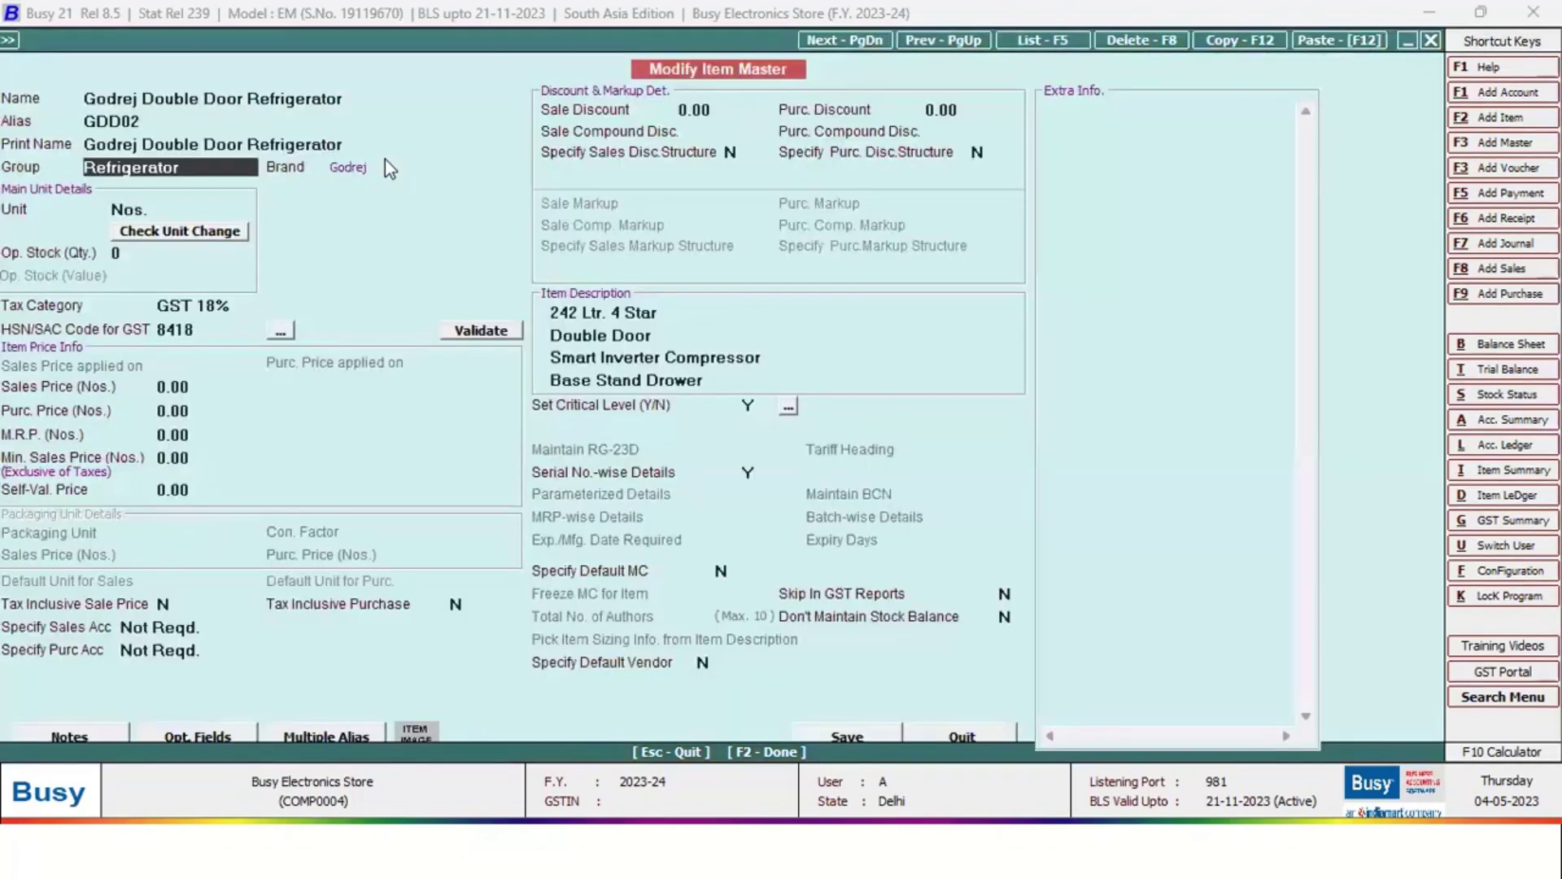
Move through the item's brand, price, account and description fields to its Serial No.-wise Details
{"action": "key", "text": "Return"}
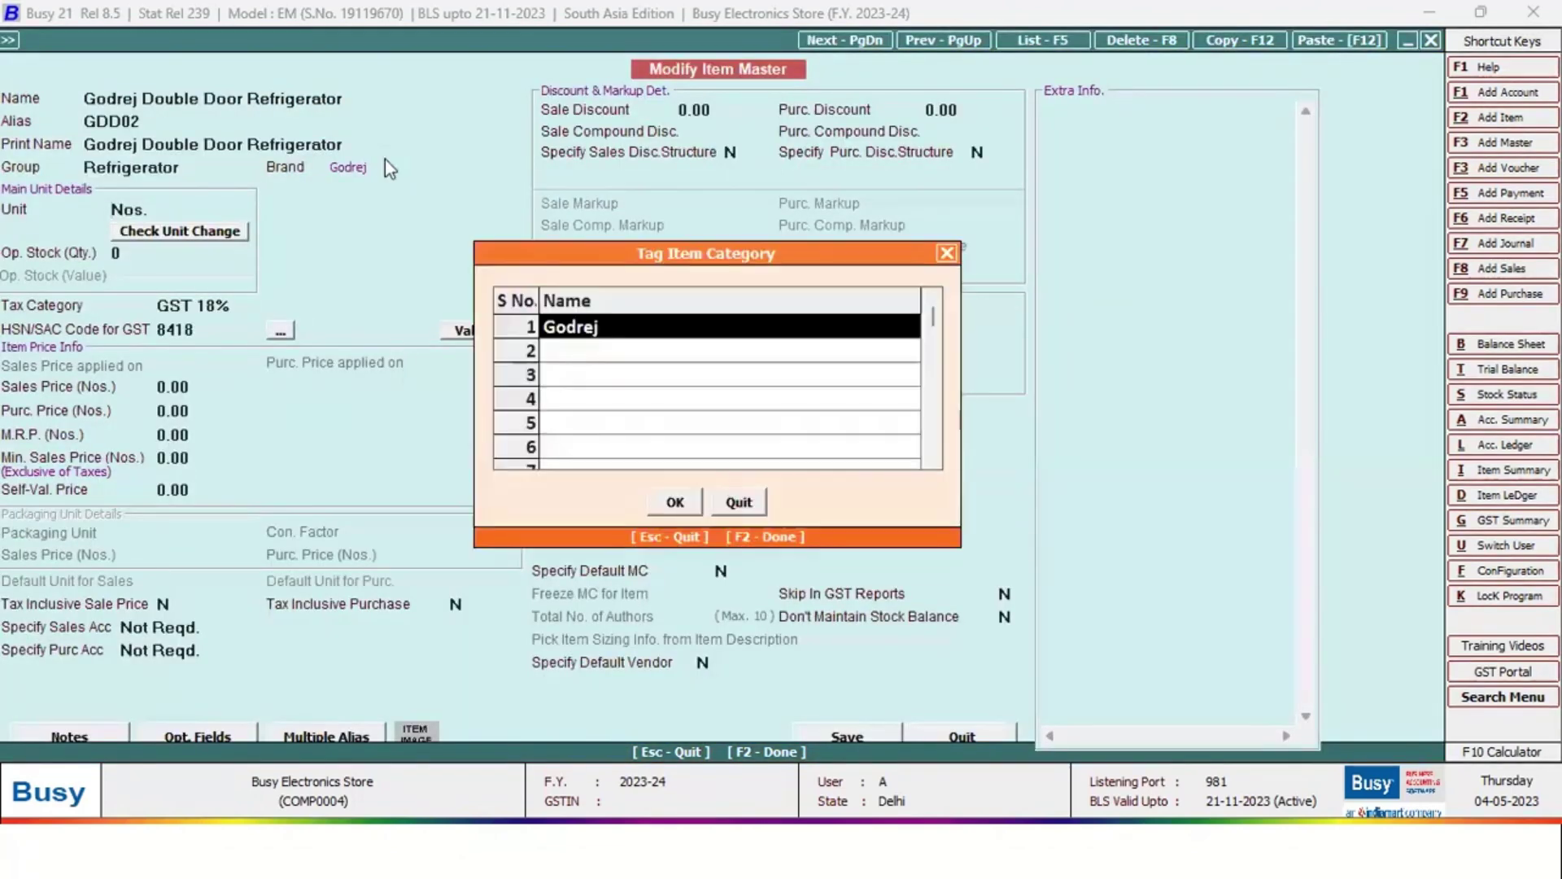
{"action": "key", "text": "Return"}
{"action": "key", "text": "Return"}
{"action": "key", "text": "Return"}
{"action": "key", "text": "Return"}
{"action": "key", "text": "Return"}
{"action": "key", "text": "Return"}
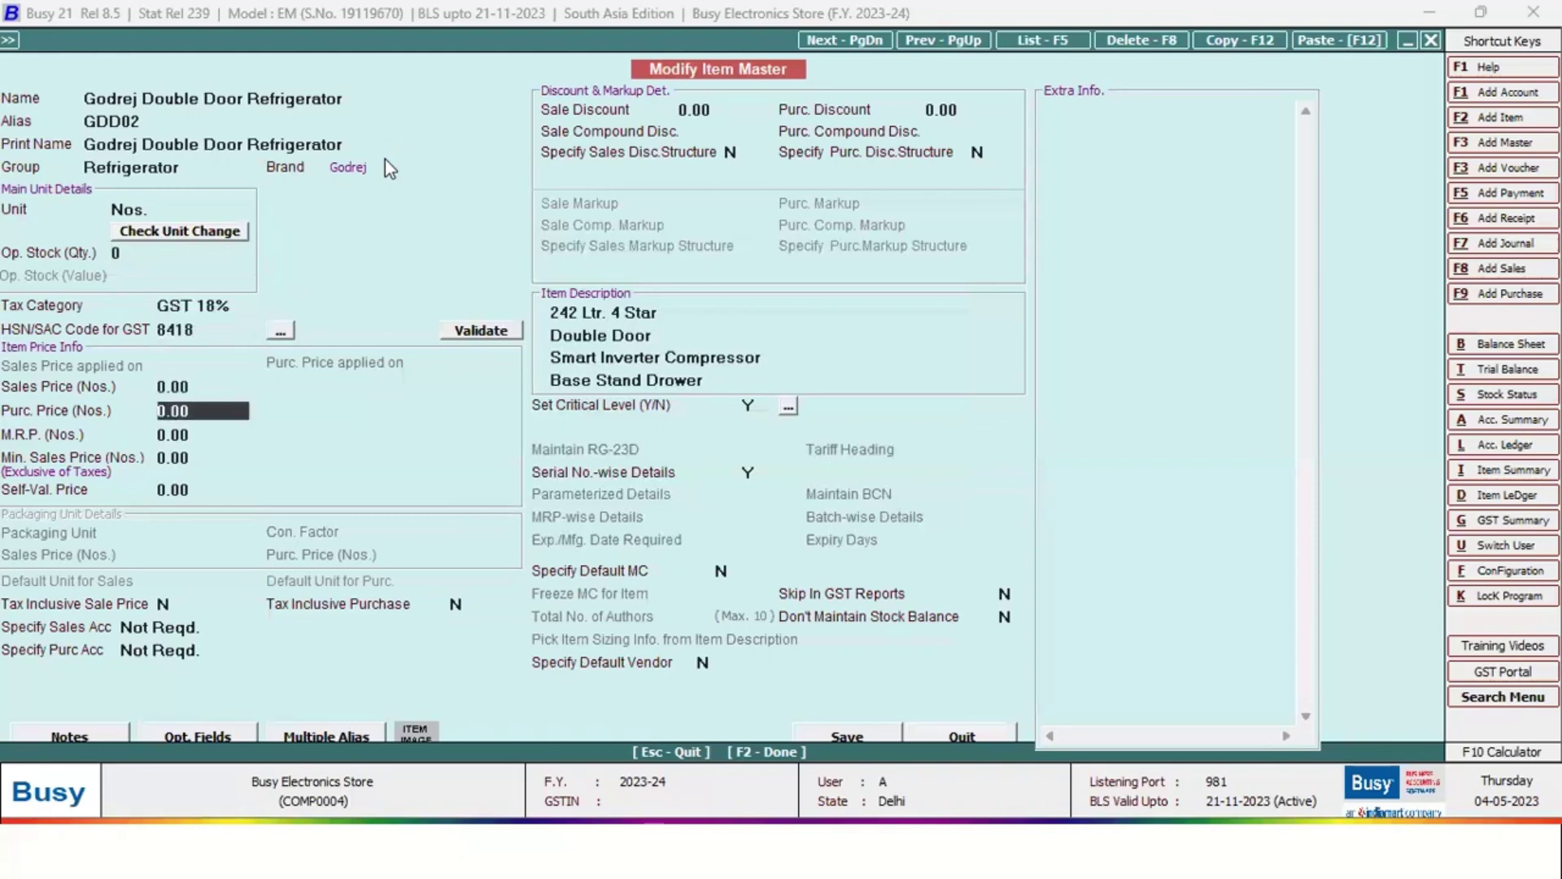
{"action": "key", "text": "Up"}
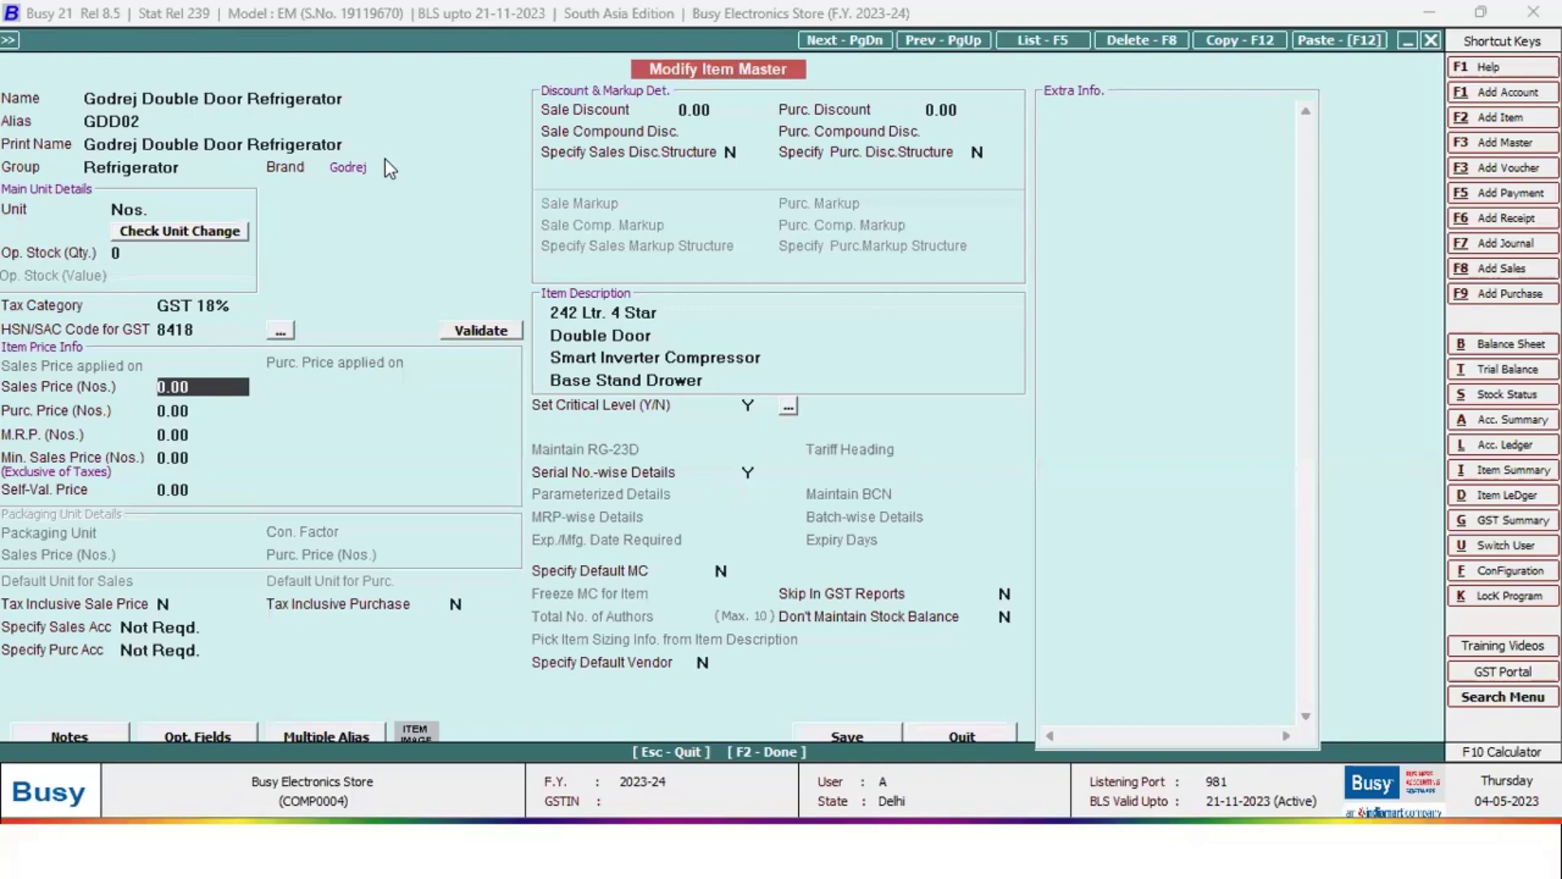
{"action": "key", "text": "Return"}
{"action": "key", "text": "Return"}
{"action": "key", "text": "Return"}
{"action": "key", "text": "Return"}
{"action": "key", "text": "Return"}
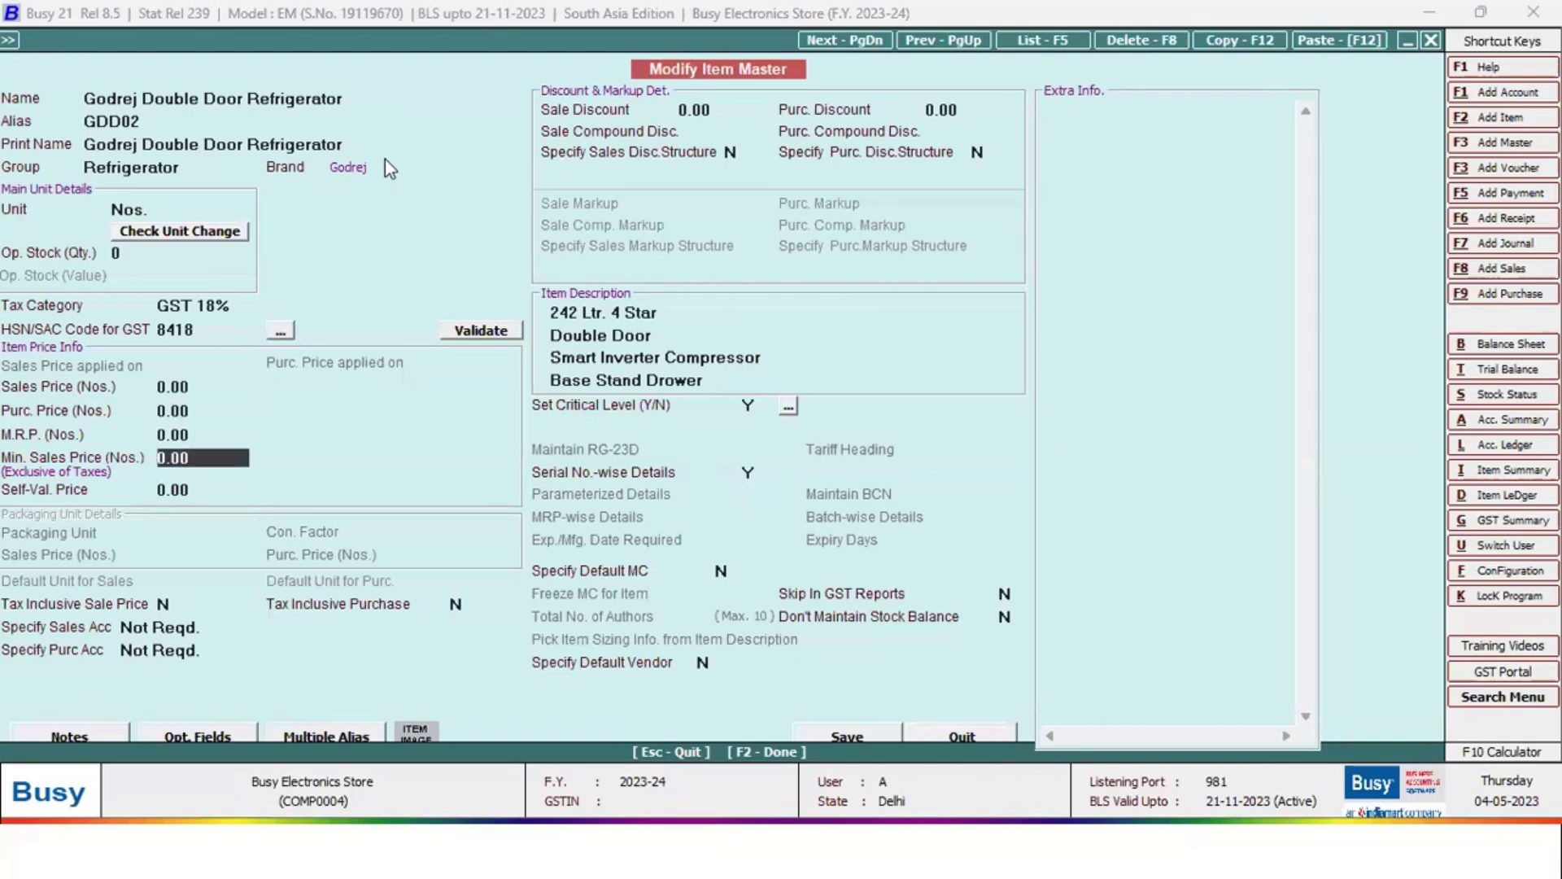
{"action": "key", "text": "Return"}
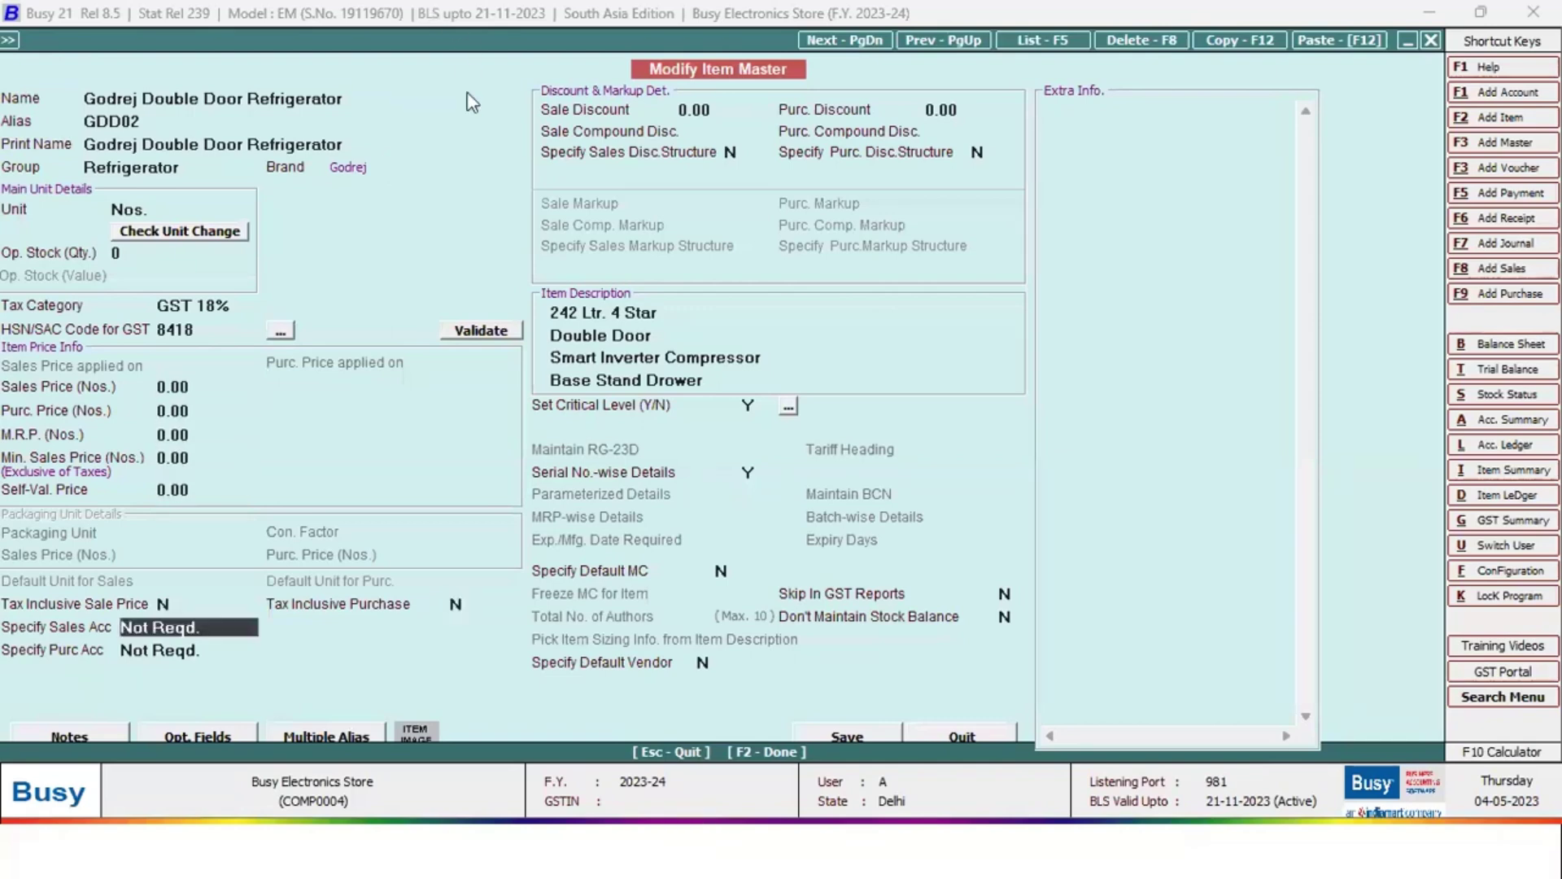
{"action": "key", "text": "Return"}
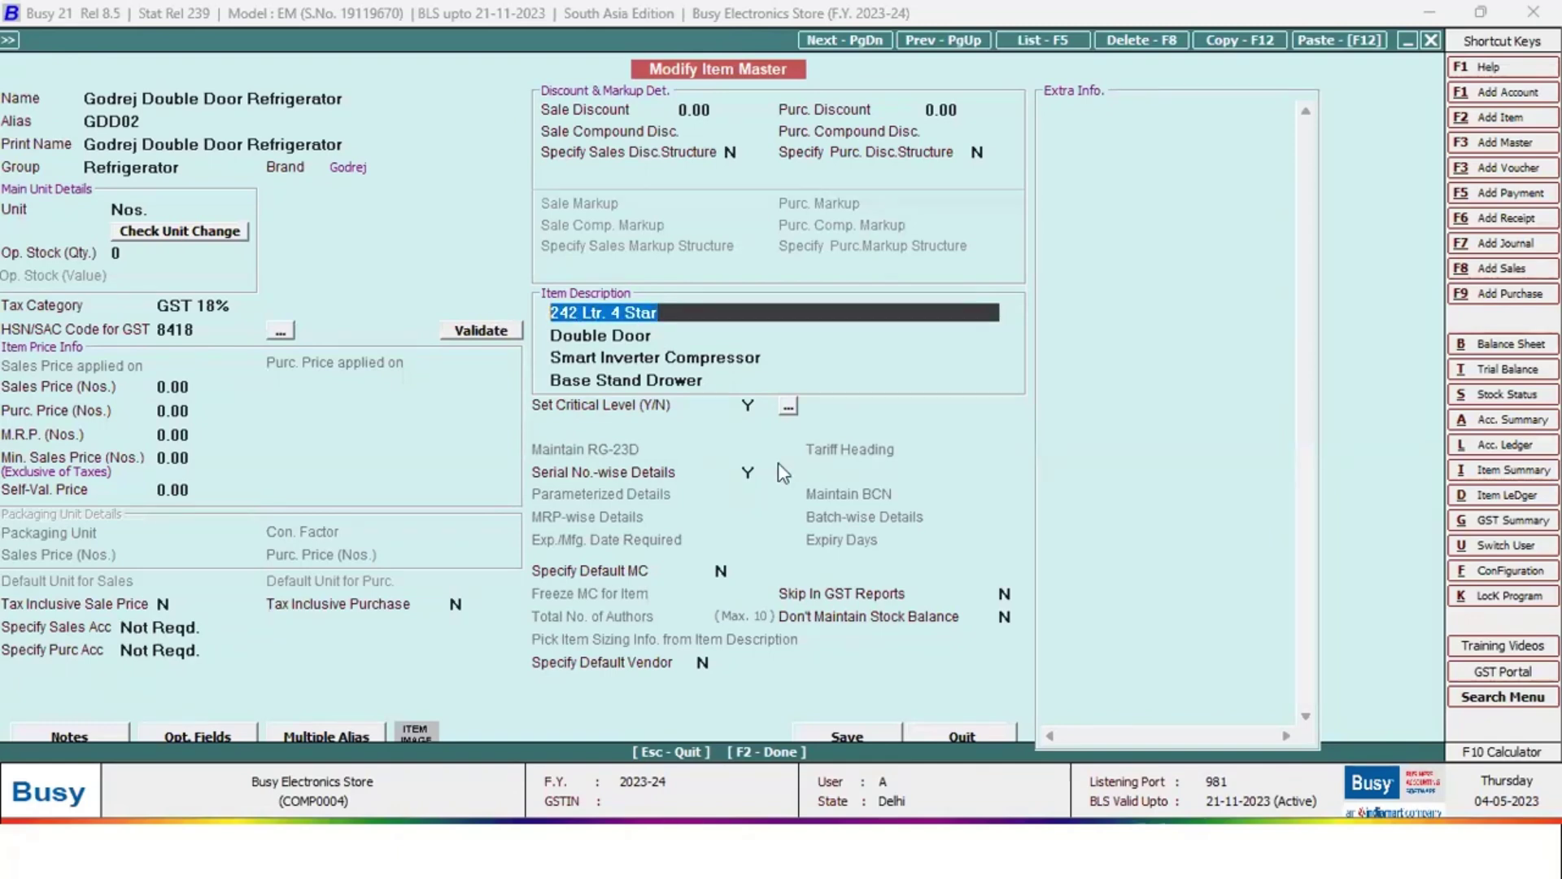
{"action": "key", "text": "Return"}
{"action": "key", "text": "Return"}
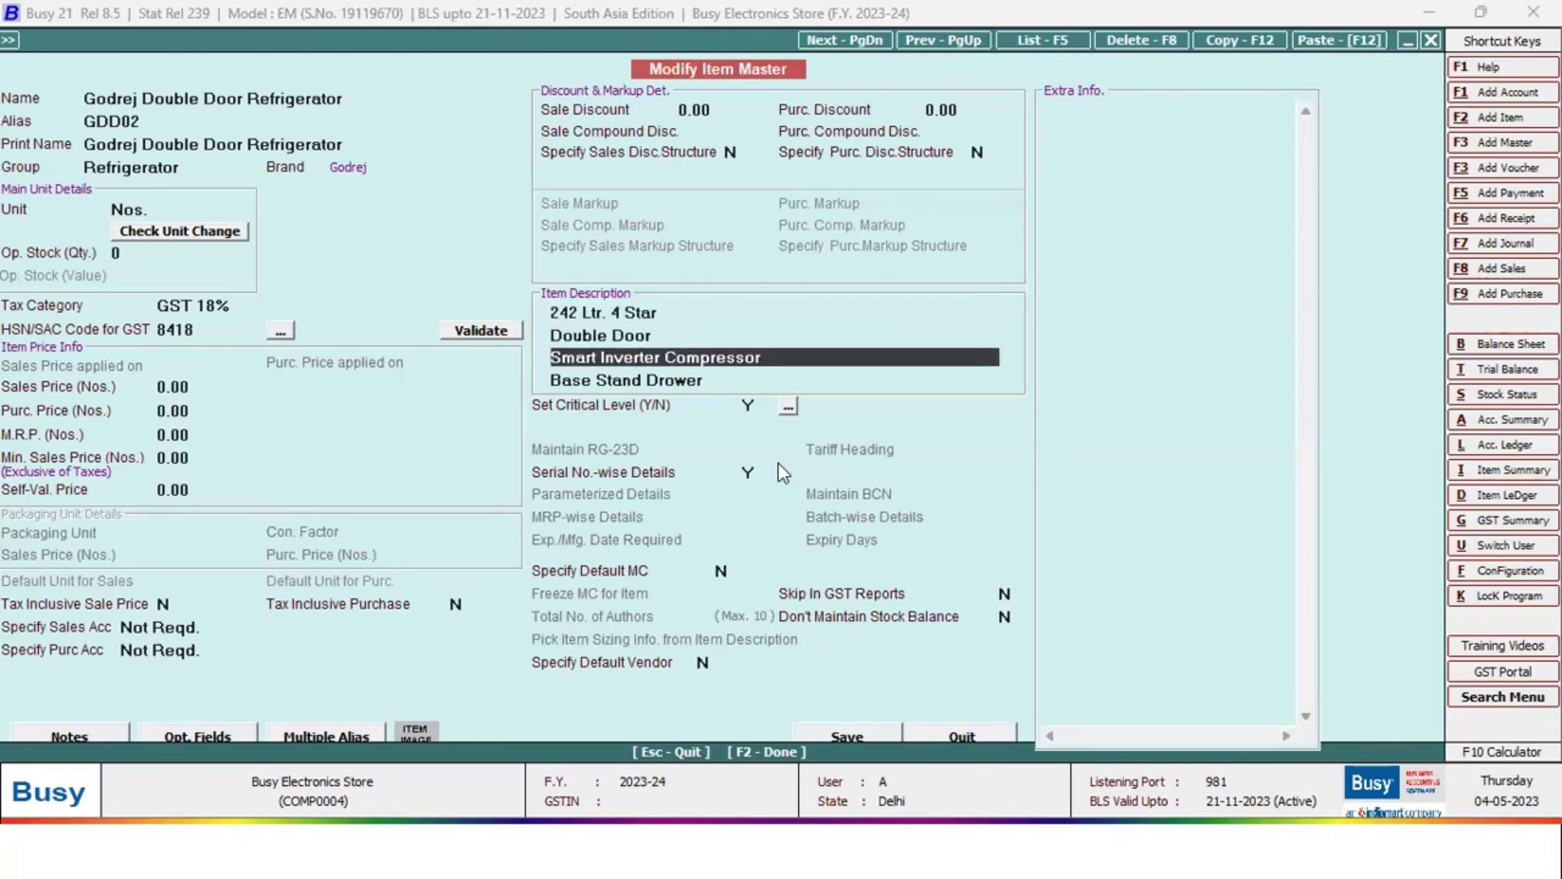
{"action": "key", "text": "Return"}
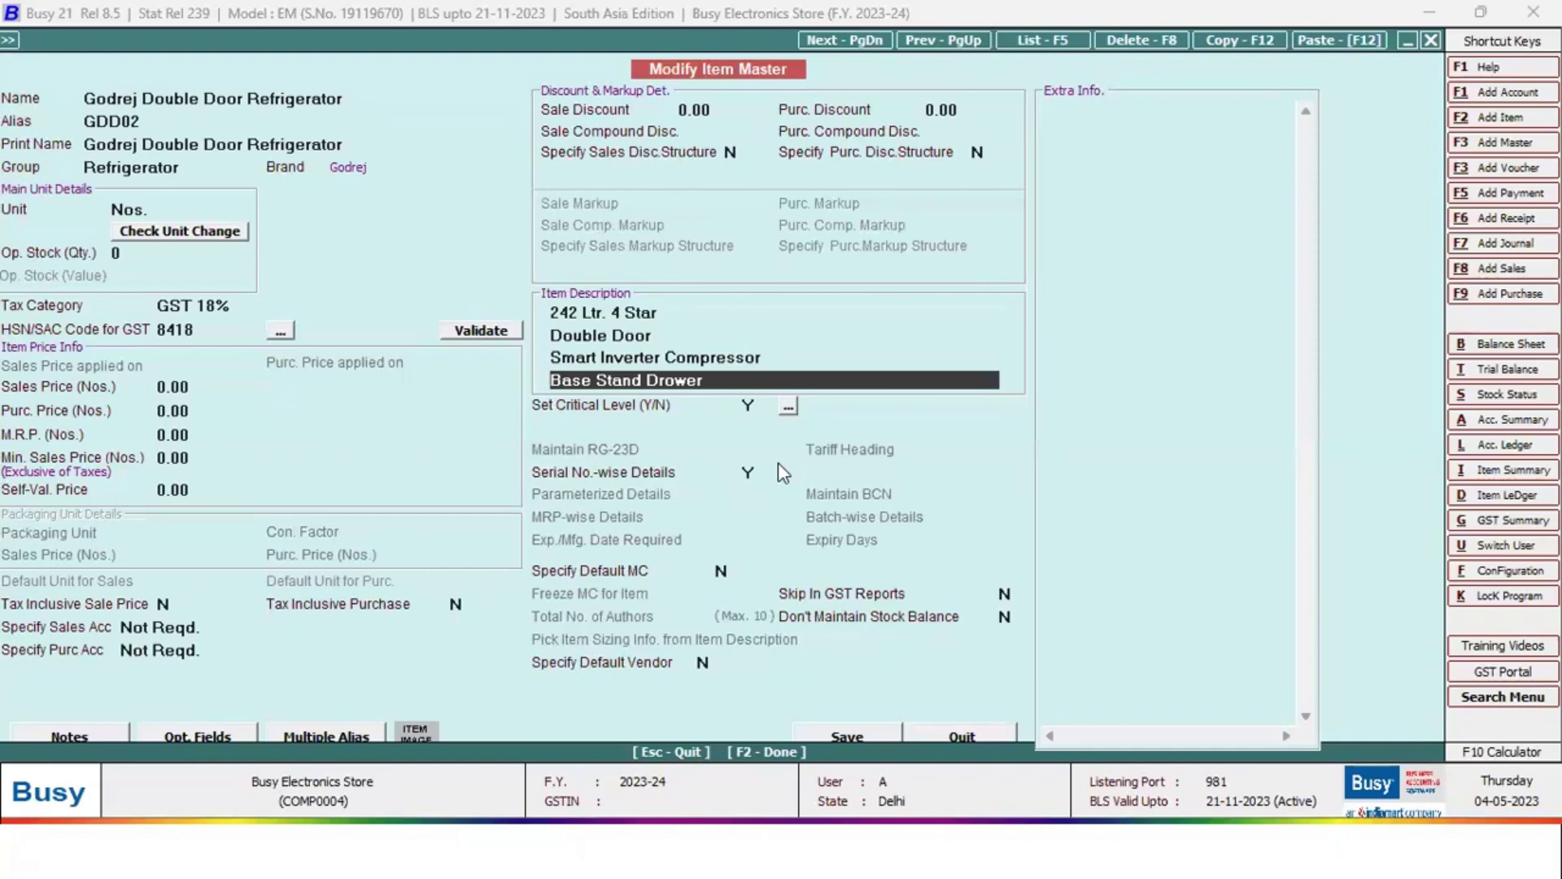
{"action": "key", "text": "Up"}
{"action": "key", "text": "Up"}
{"action": "key", "text": "Up"}
{"action": "key", "text": "Down"}
{"action": "key", "text": "Down"}
{"action": "key", "text": "Down"}
{"action": "key", "text": "Return"}
{"action": "key", "text": "Return"}
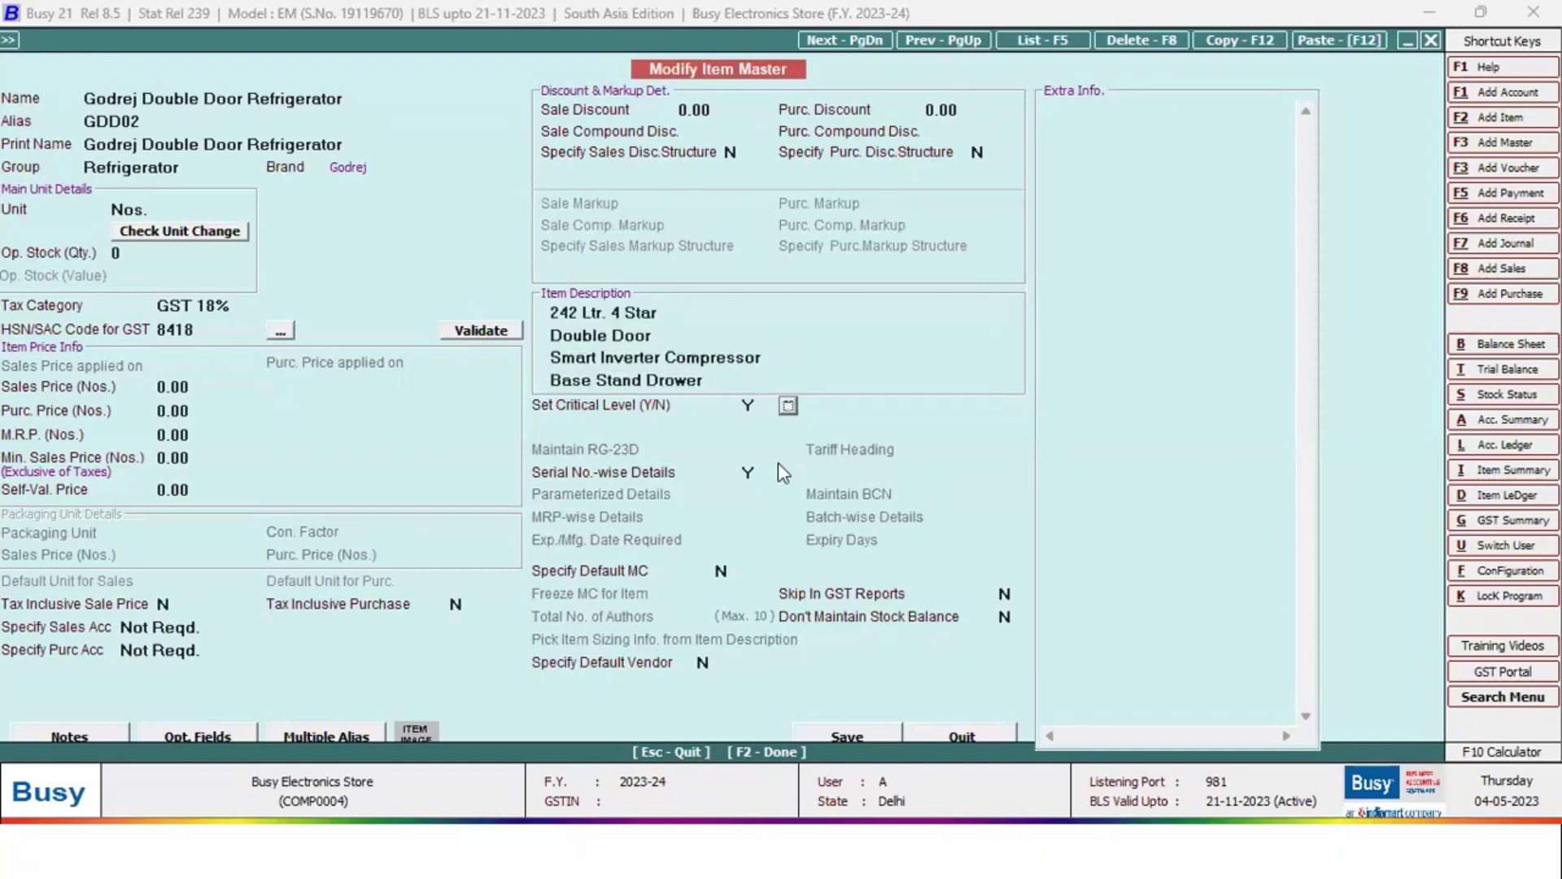
{"action": "left_click", "coordinate": [753, 473]}
{"action": "key", "text": "Return"}
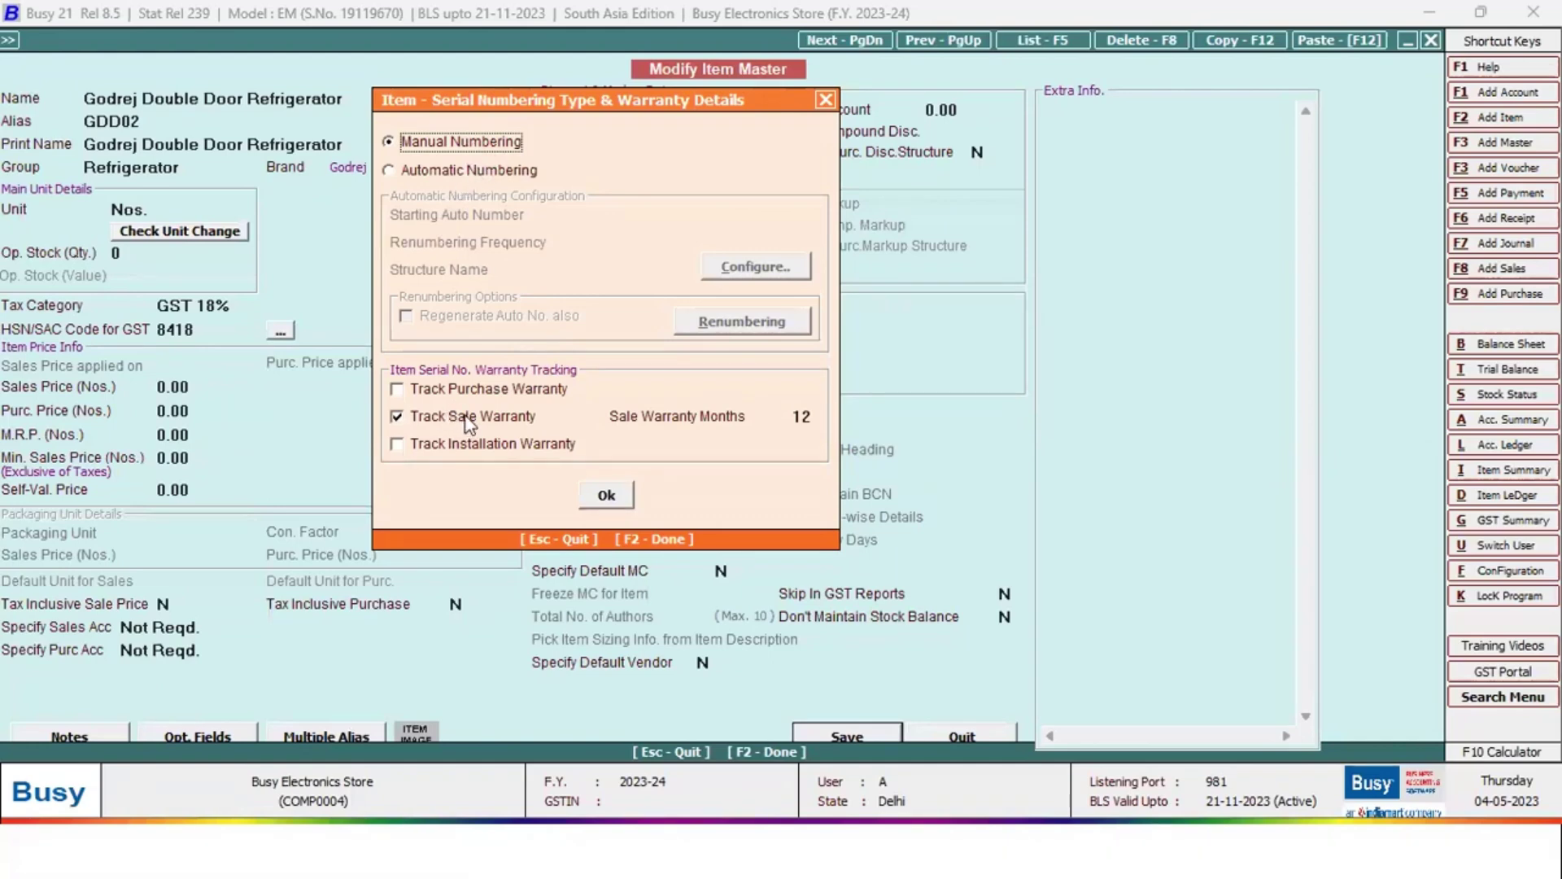
Leave purchase warranty untracked and keep the 12-month sale warranty under Manual Numbering
{"action": "left_click", "coordinate": [427, 392]}
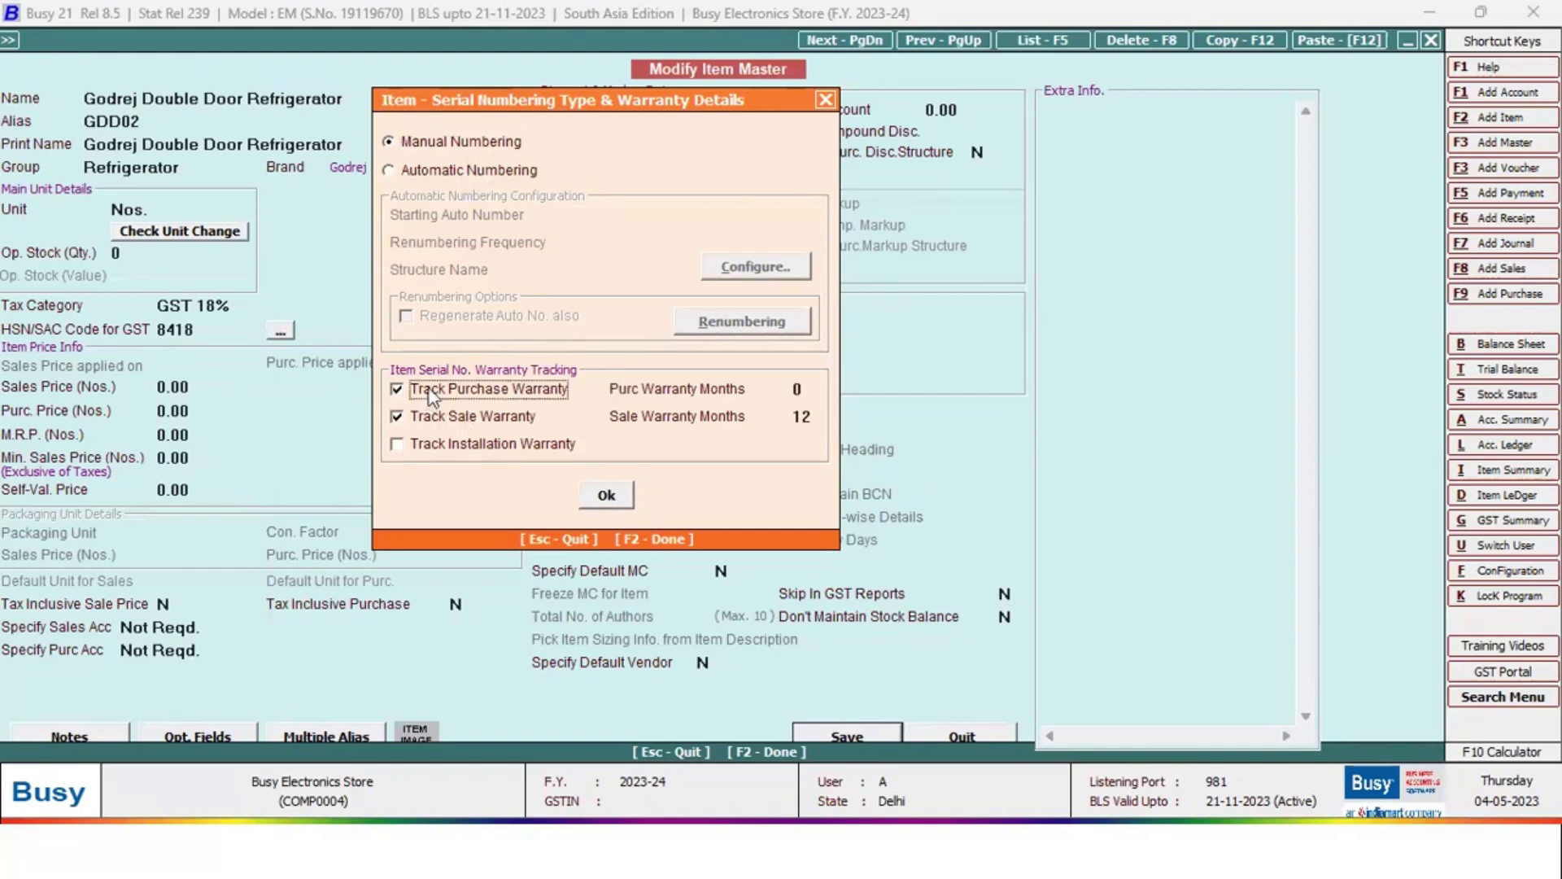
{"action": "left_click", "coordinate": [431, 394]}
{"action": "left_click", "coordinate": [814, 415]}
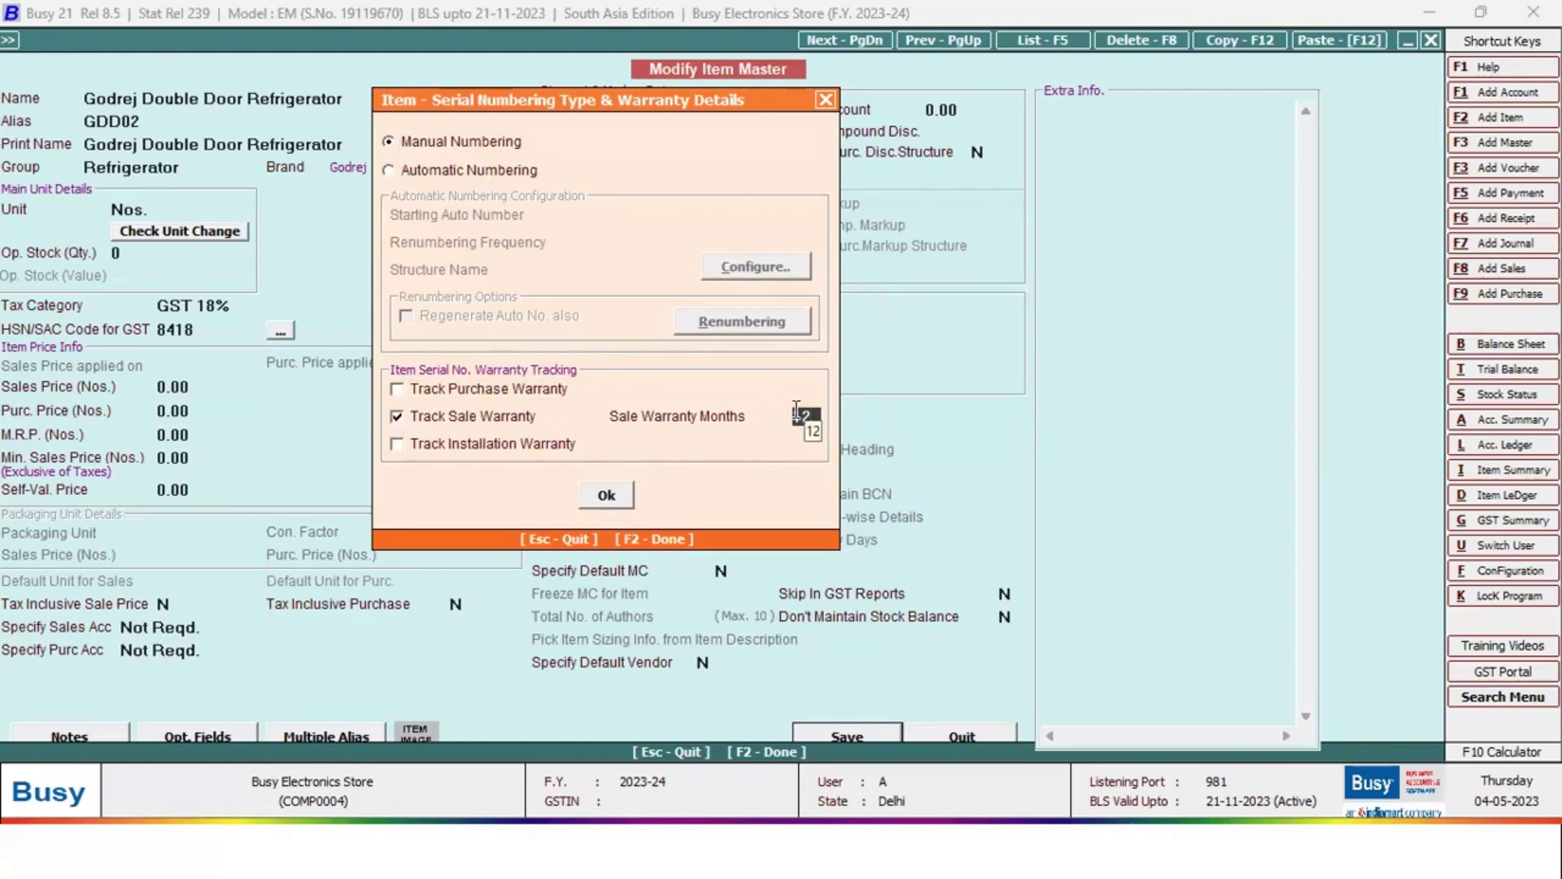
{"action": "left_click", "coordinate": [623, 495]}
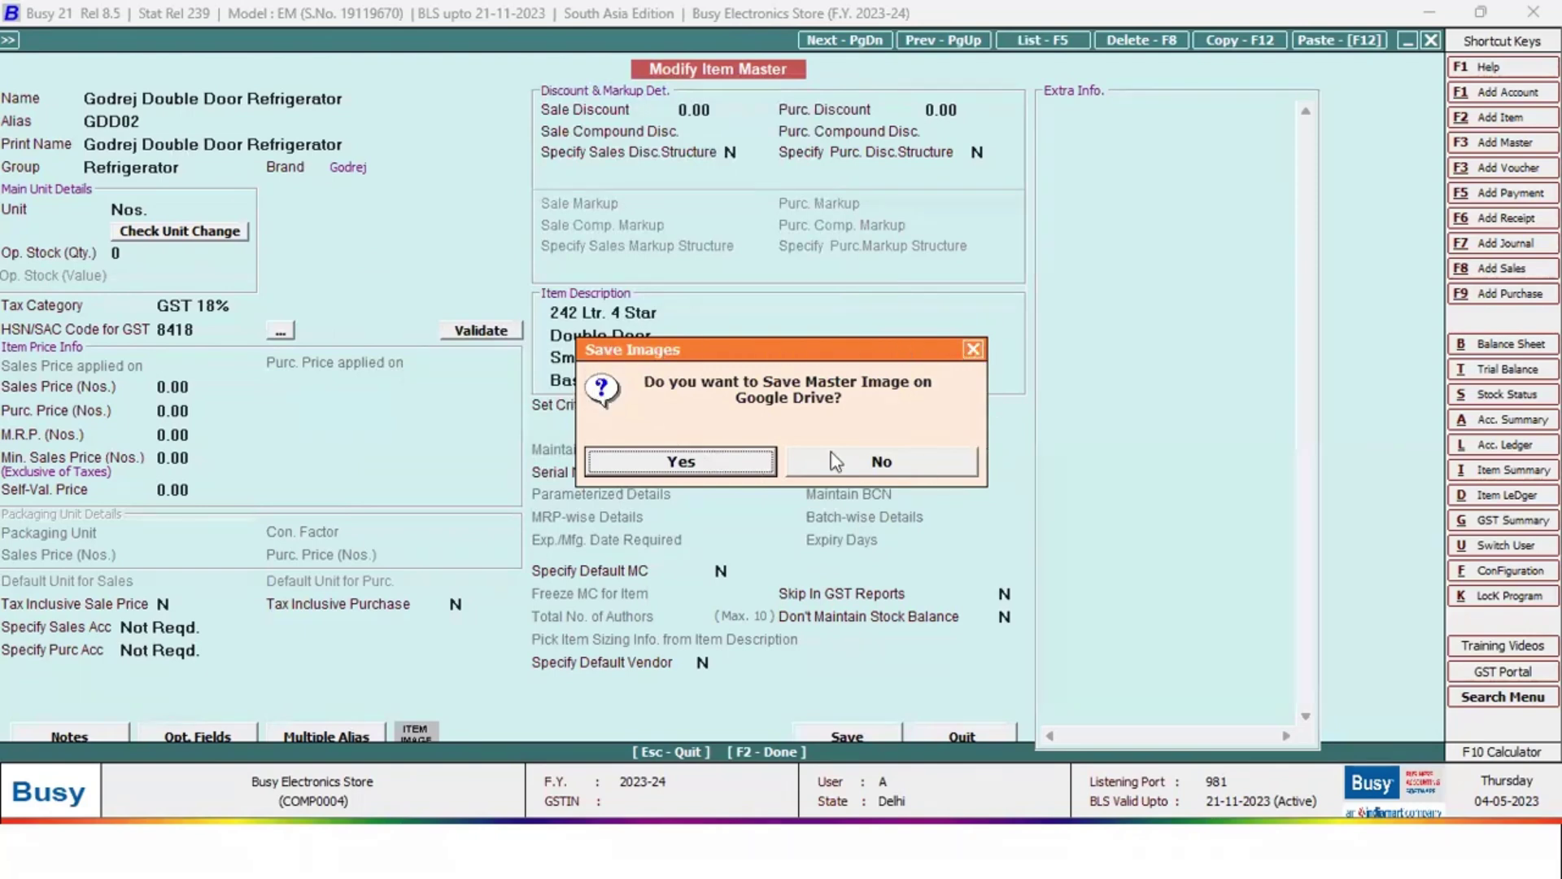
Agree to store the item image on Google Drive and pick w0001 from Desktop > Images
{"action": "left_click", "coordinate": [695, 464]}
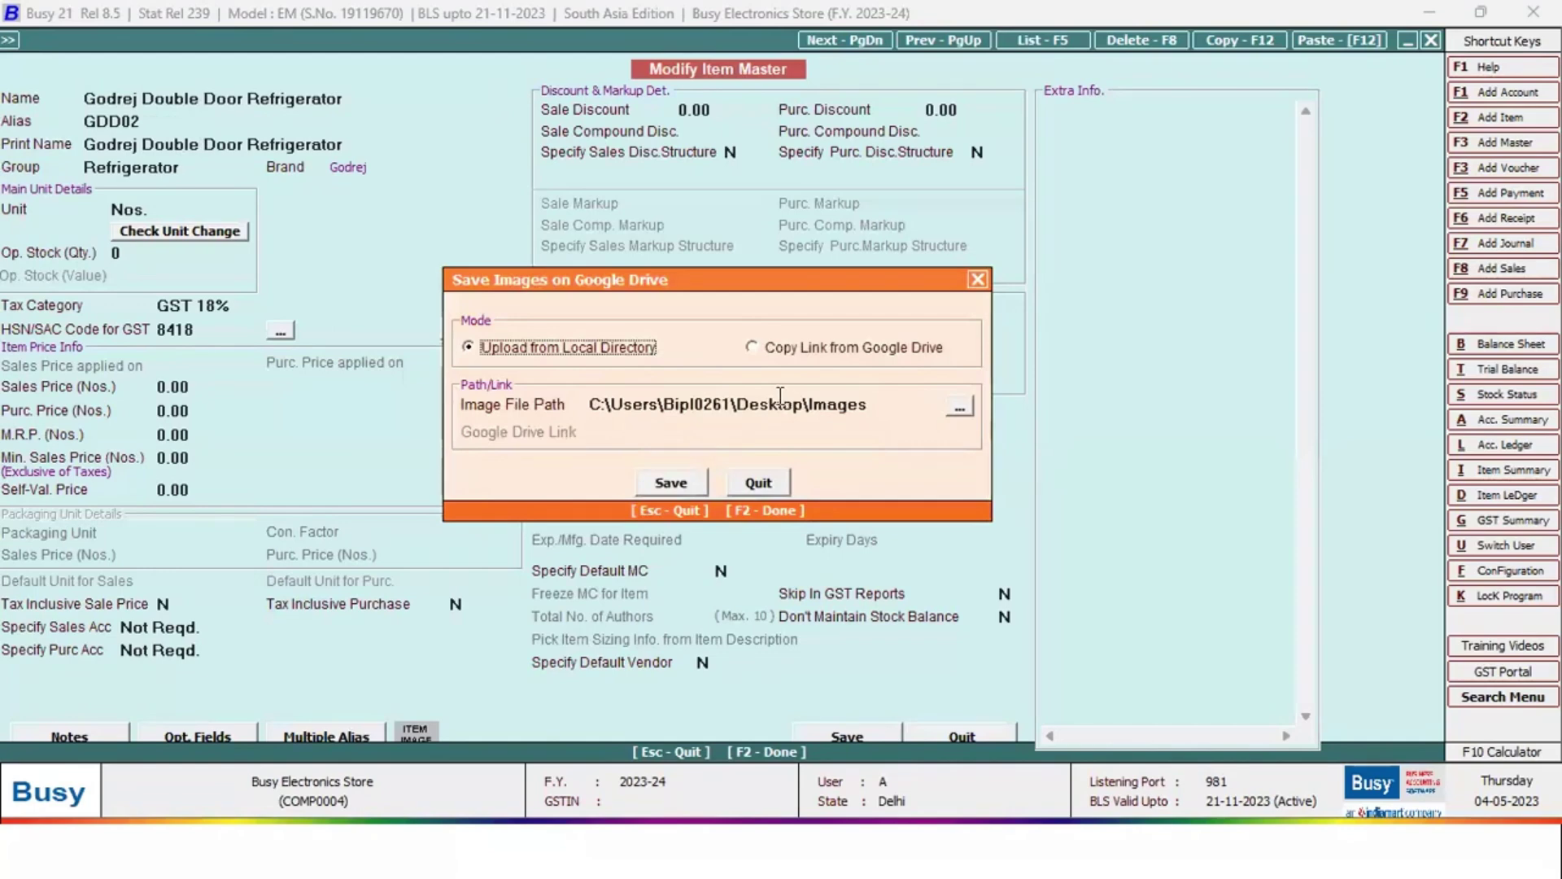
{"action": "left_click", "coordinate": [959, 412]}
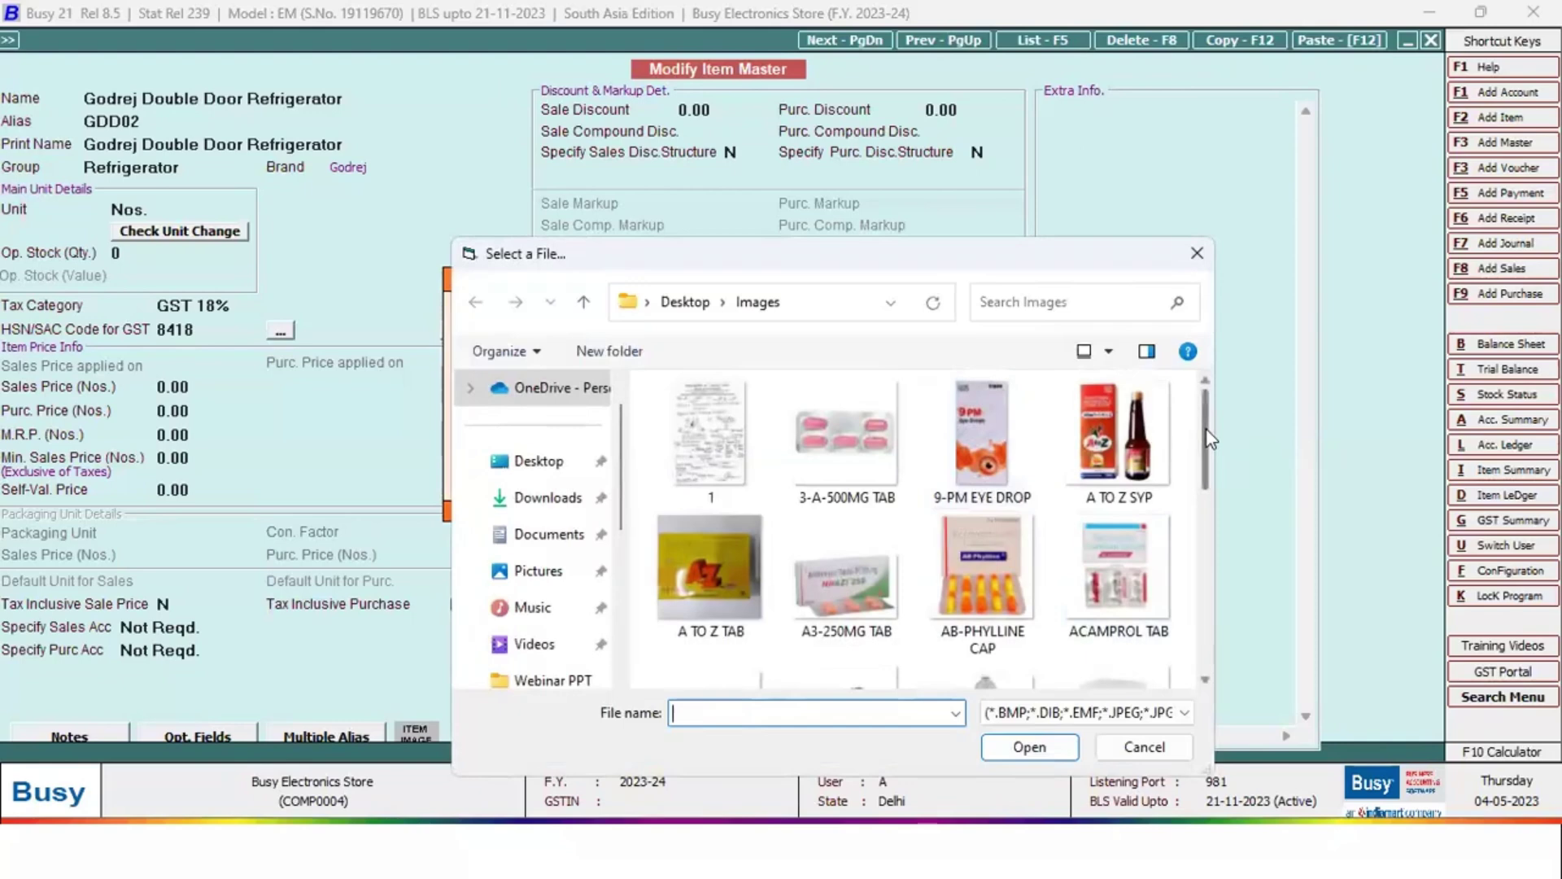
{"action": "left_click_drag", "start_coordinate": [1206, 436], "coordinate": [1194, 620]}
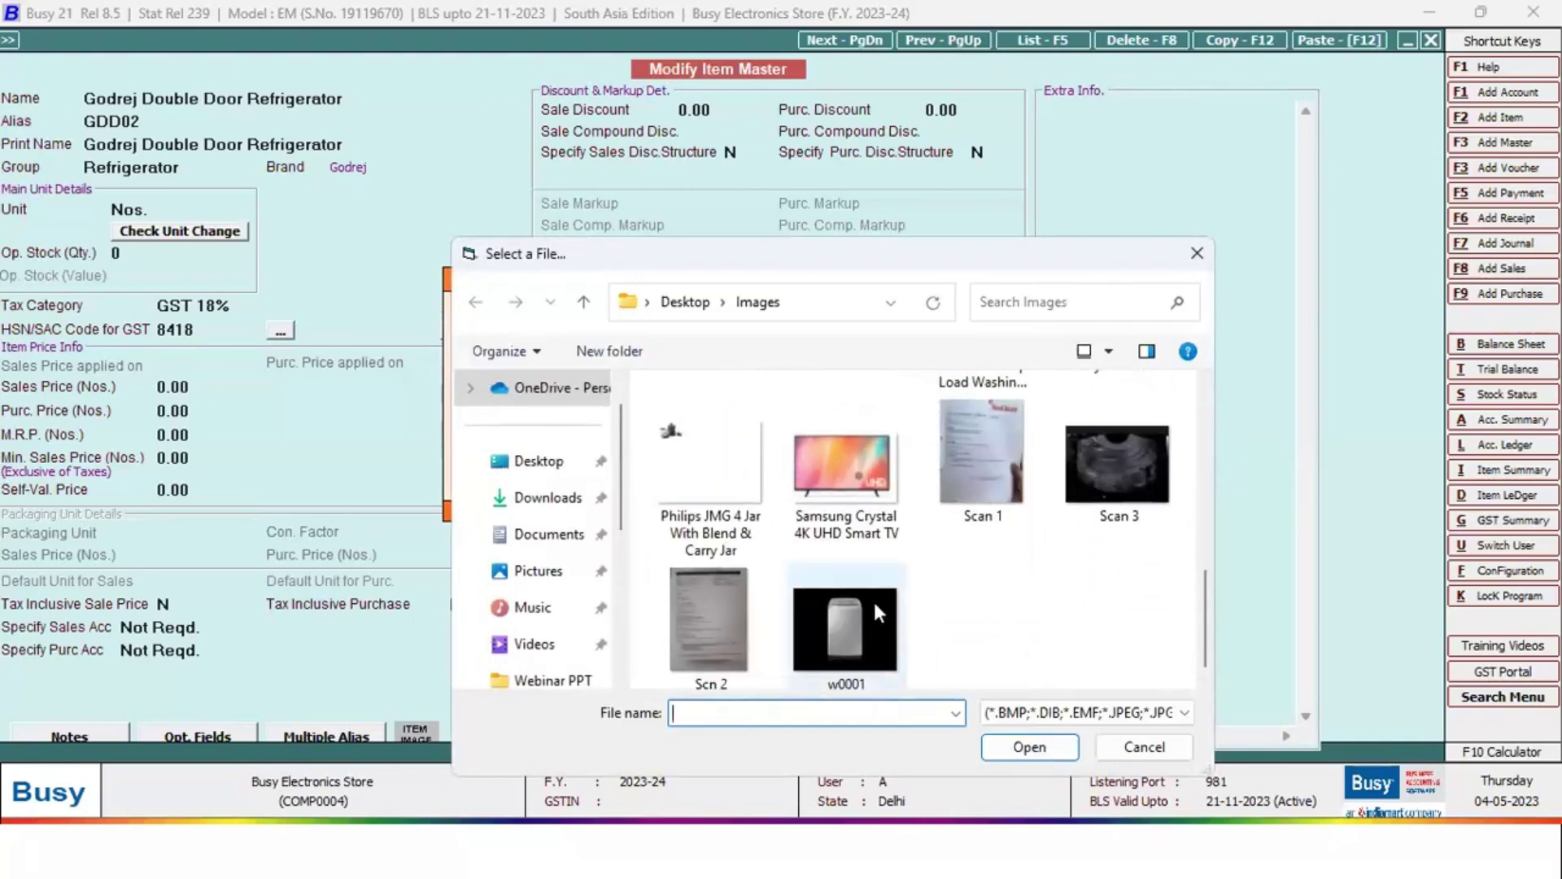
{"action": "scroll", "coordinate": [872, 599], "scroll_direction": "up", "scroll_amount": 10}
{"action": "scroll", "coordinate": [882, 480], "scroll_direction": "down", "scroll_amount": 5}
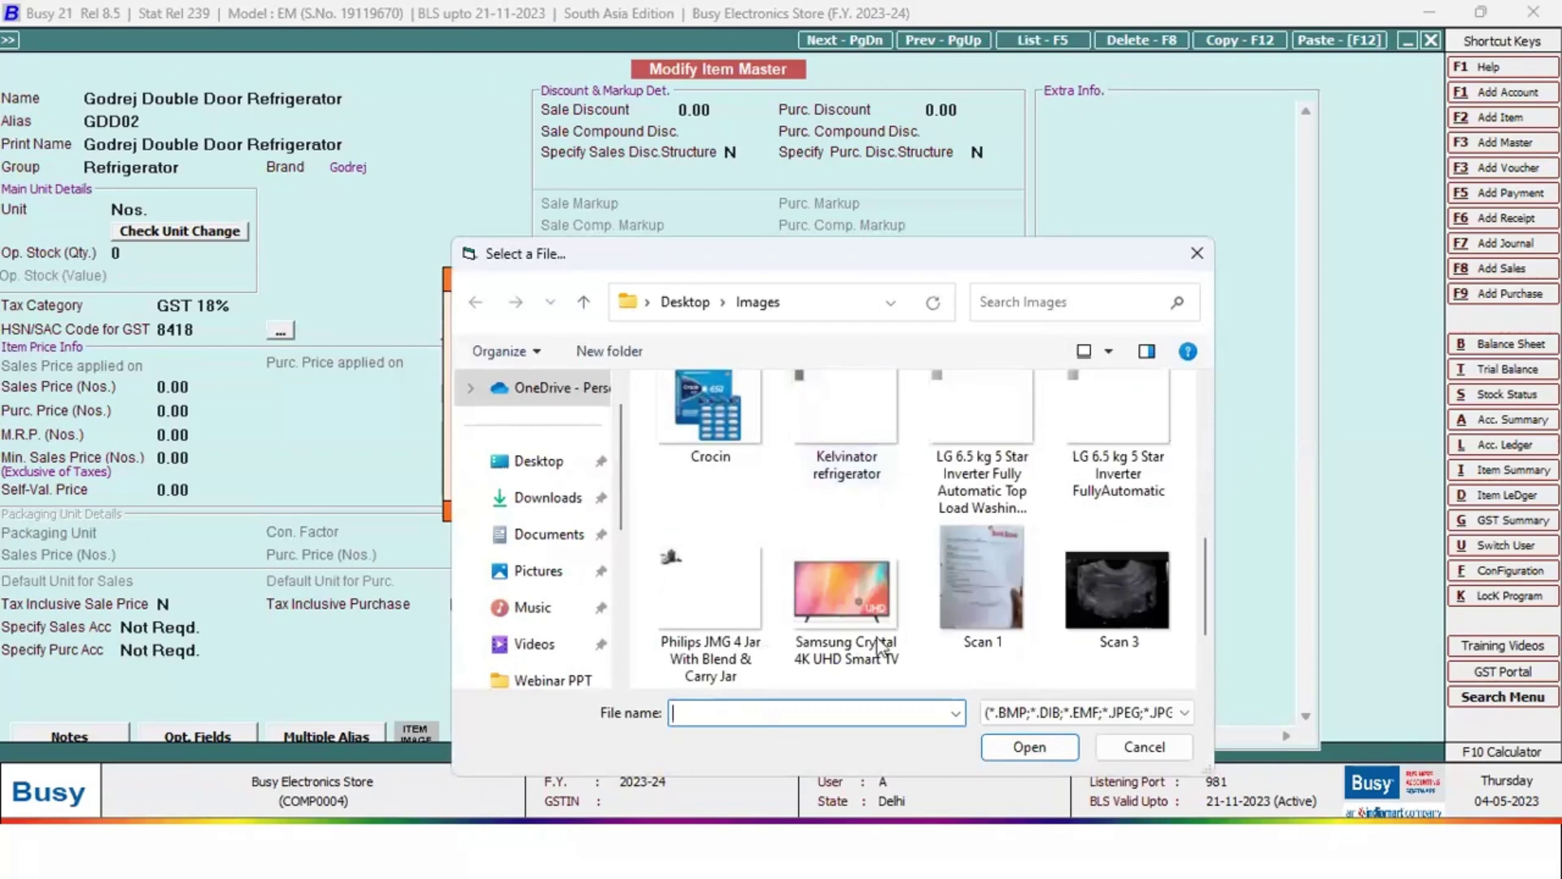
{"action": "scroll", "coordinate": [879, 486], "scroll_direction": "up", "scroll_amount": 1}
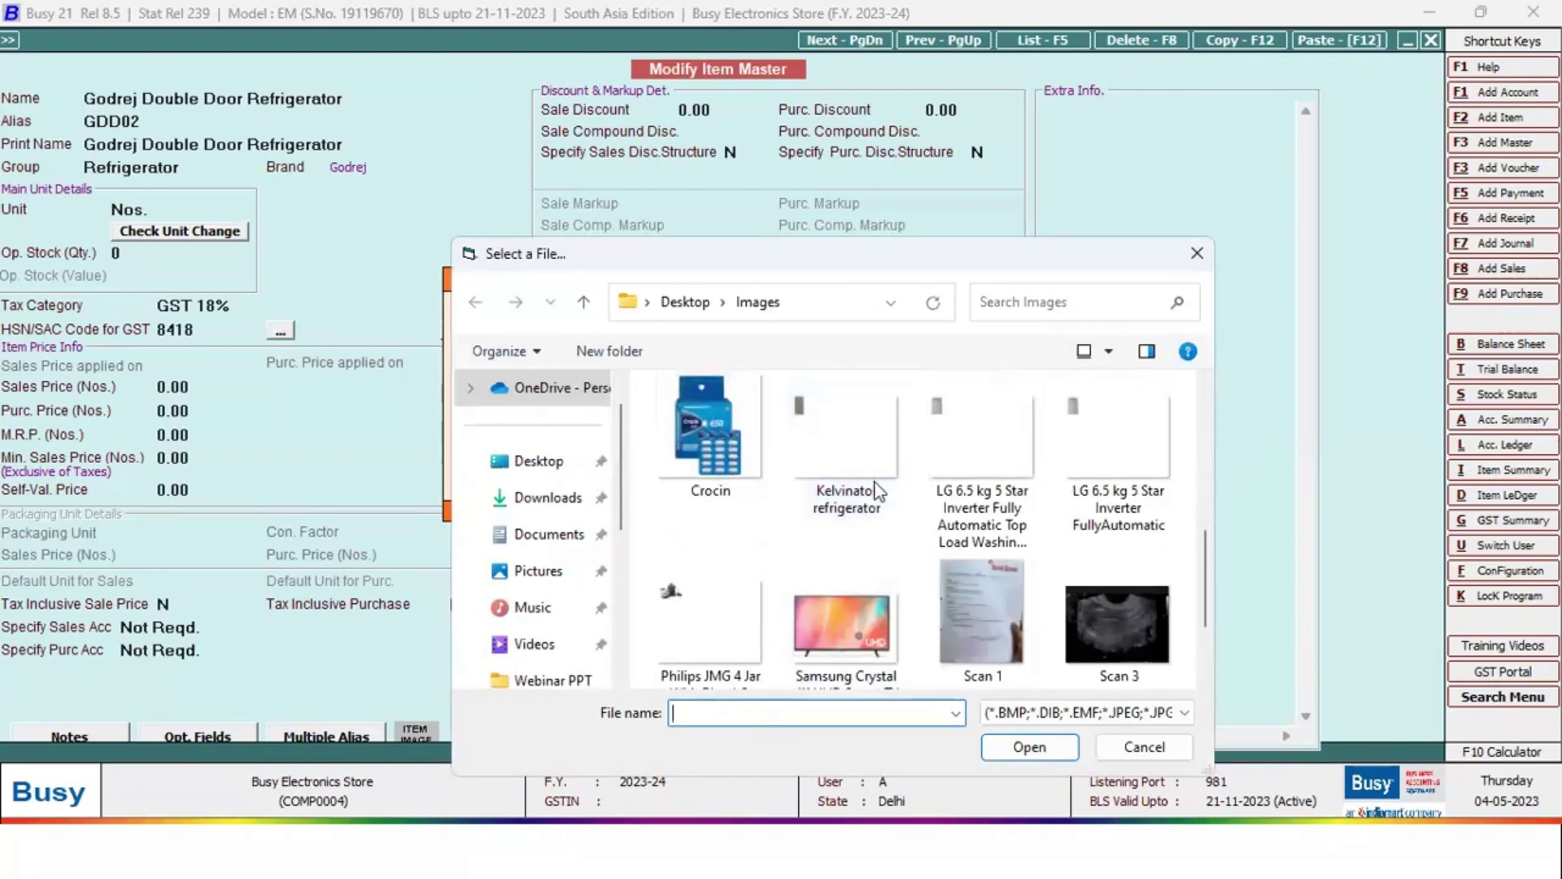
{"action": "scroll", "coordinate": [875, 646], "scroll_direction": "down", "scroll_amount": 3}
{"action": "left_click", "coordinate": [871, 643]}
{"action": "left_click", "coordinate": [1041, 744]}
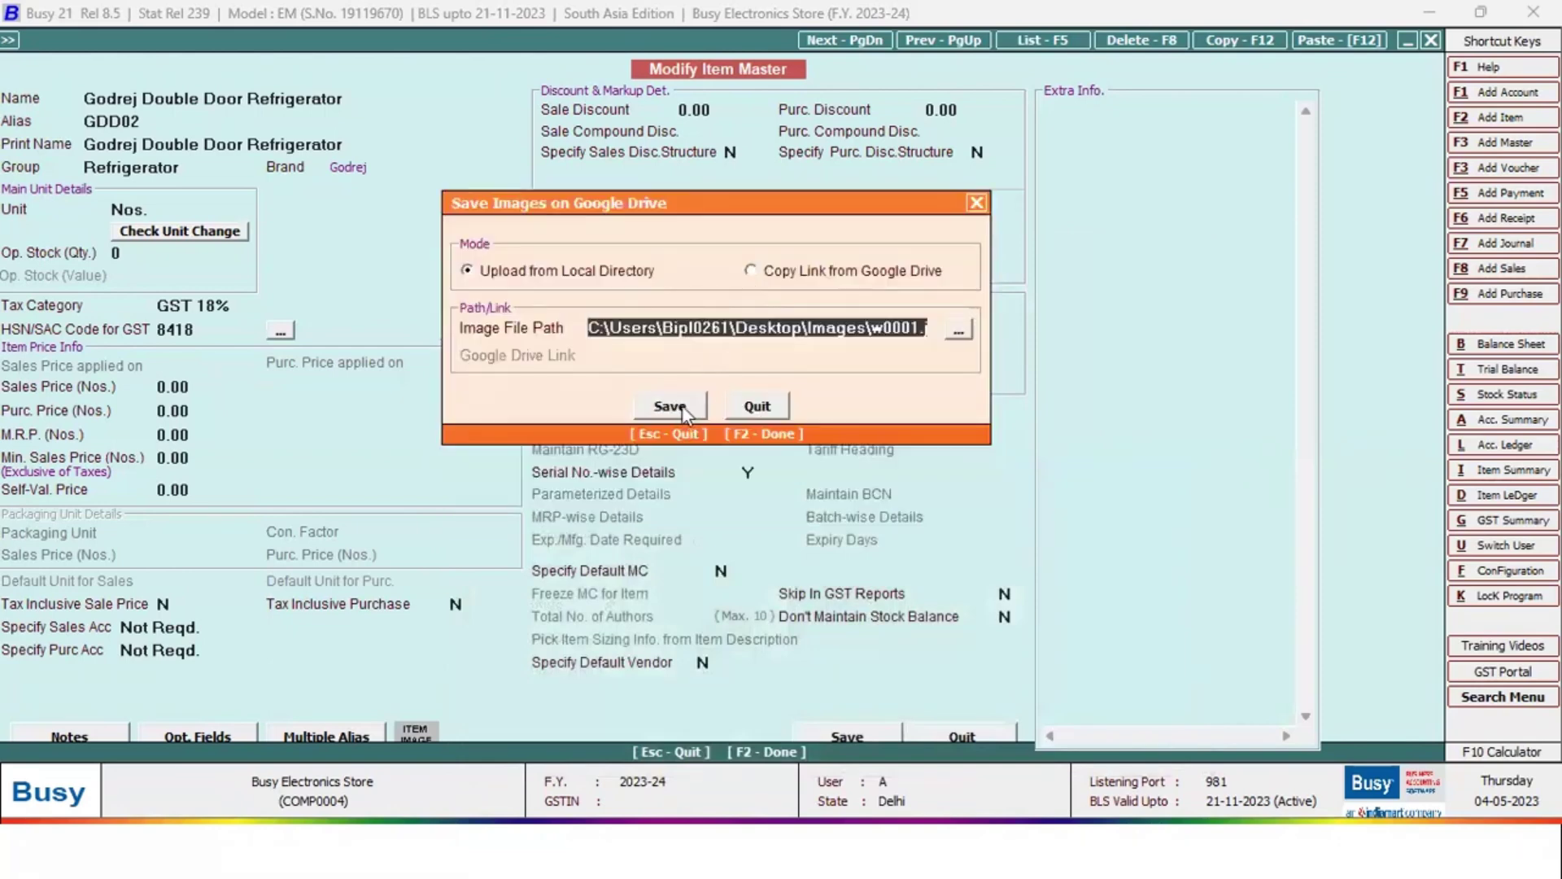
Upload the w0001 image to Google Drive, then reopen the refrigerator item and follow its Drive link
{"action": "left_click", "coordinate": [682, 405]}
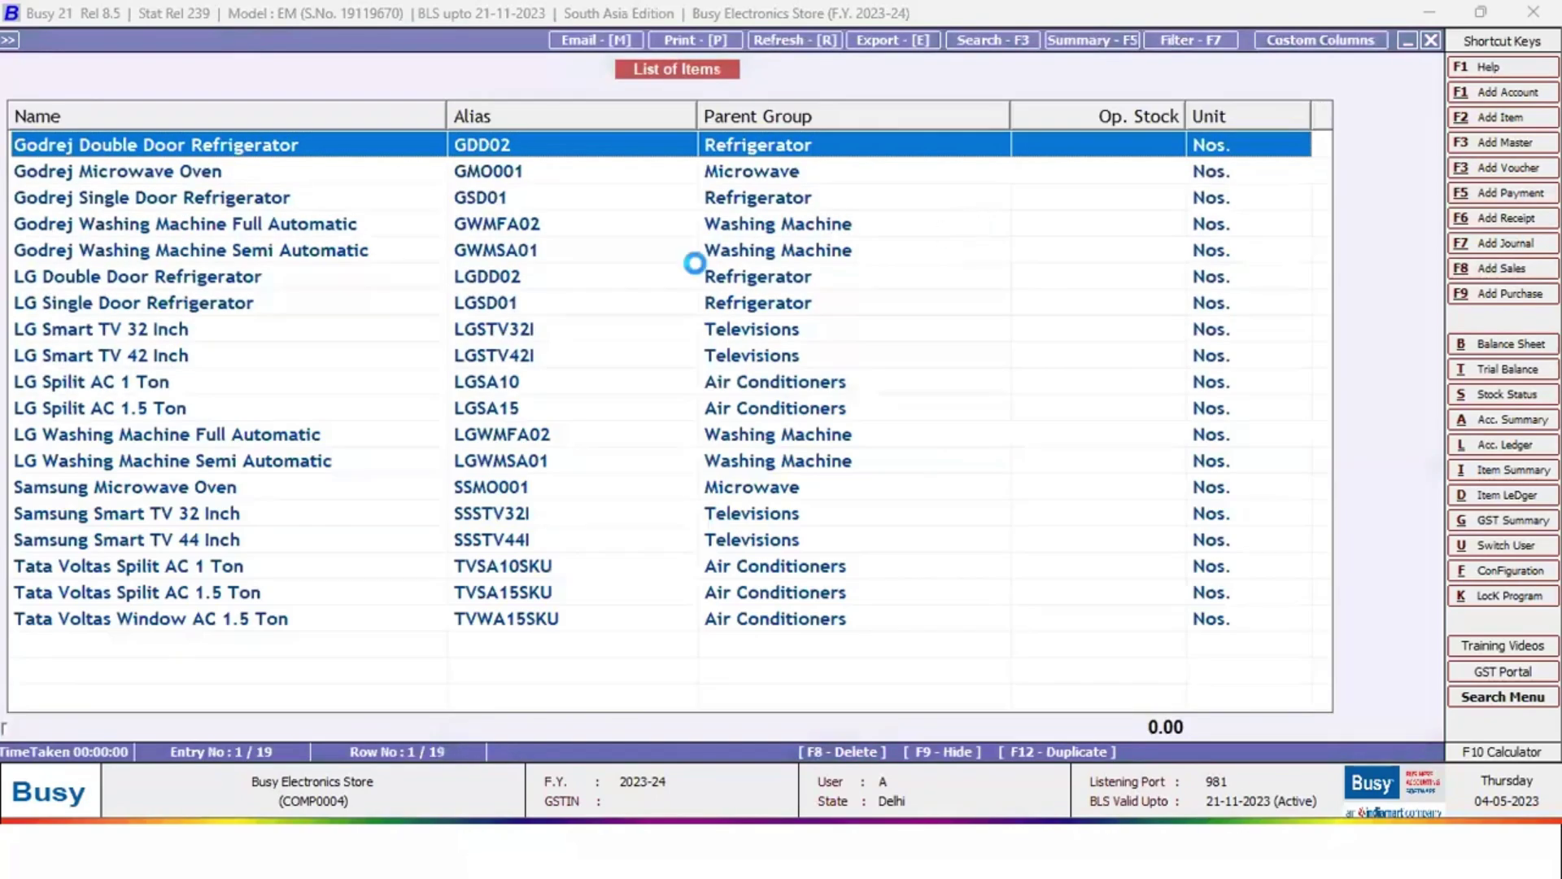
{"action": "key", "text": "Return"}
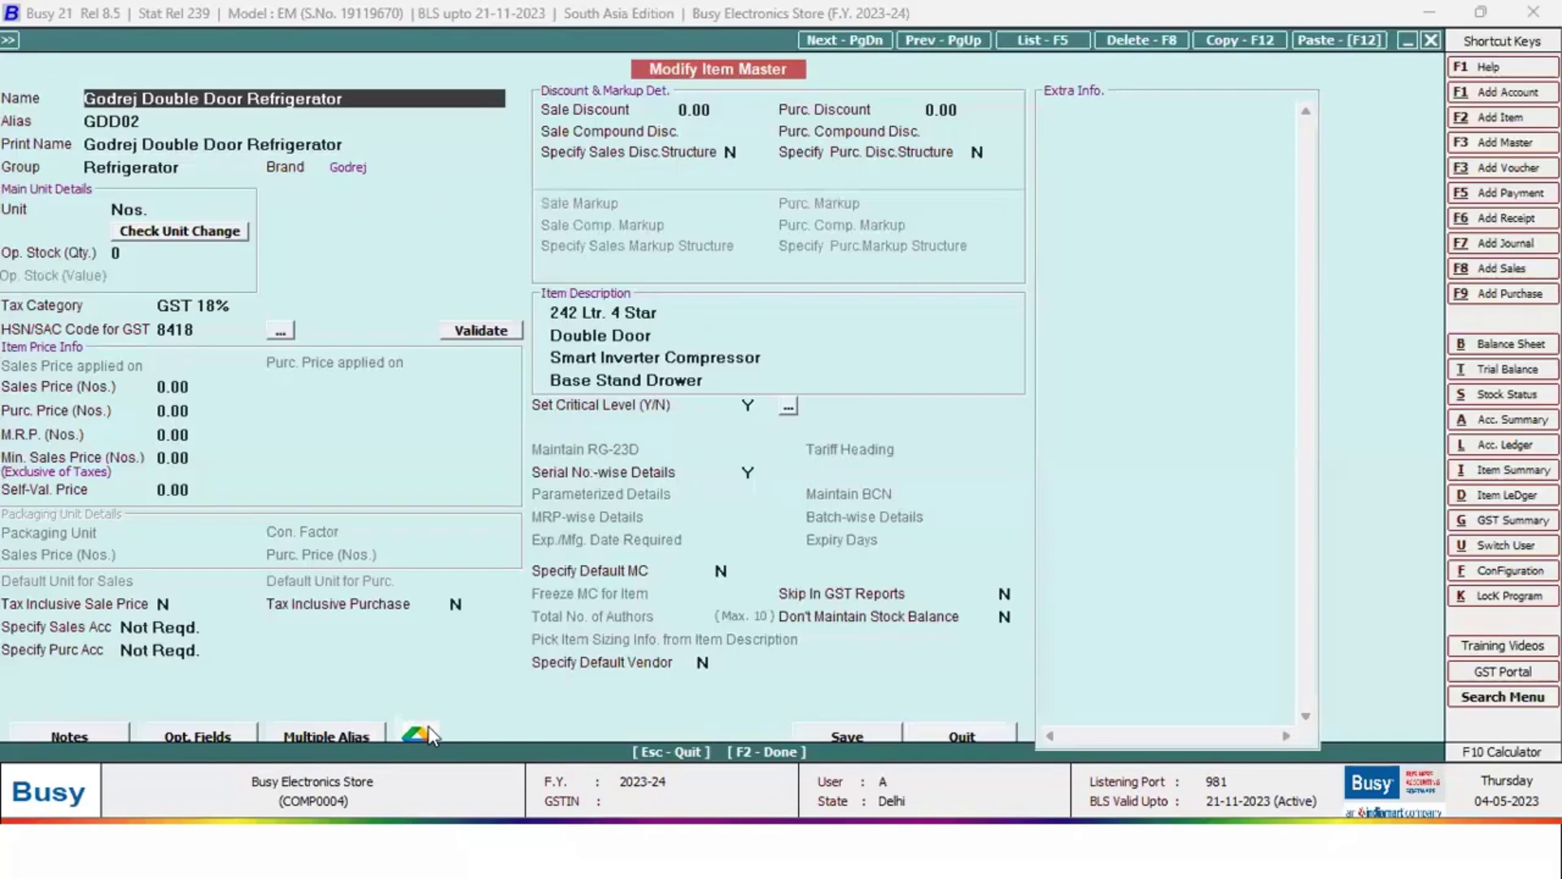
{"action": "left_click", "coordinate": [425, 735]}
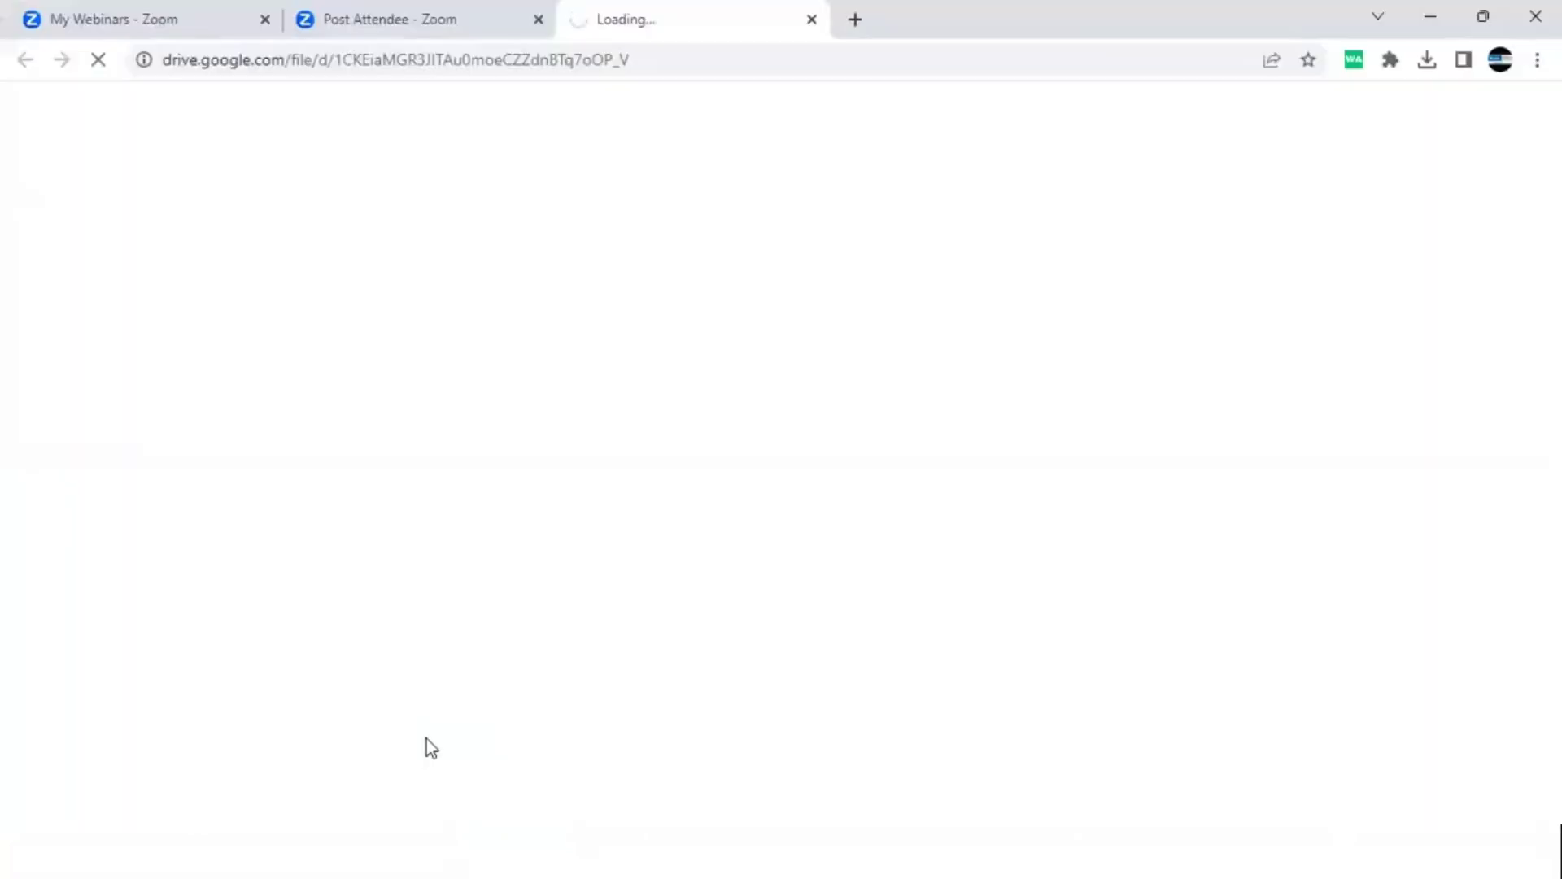
View the w0001.jpg image in Google Drive, then return to the item form
{"action": "left_click", "coordinate": [1428, 17]}
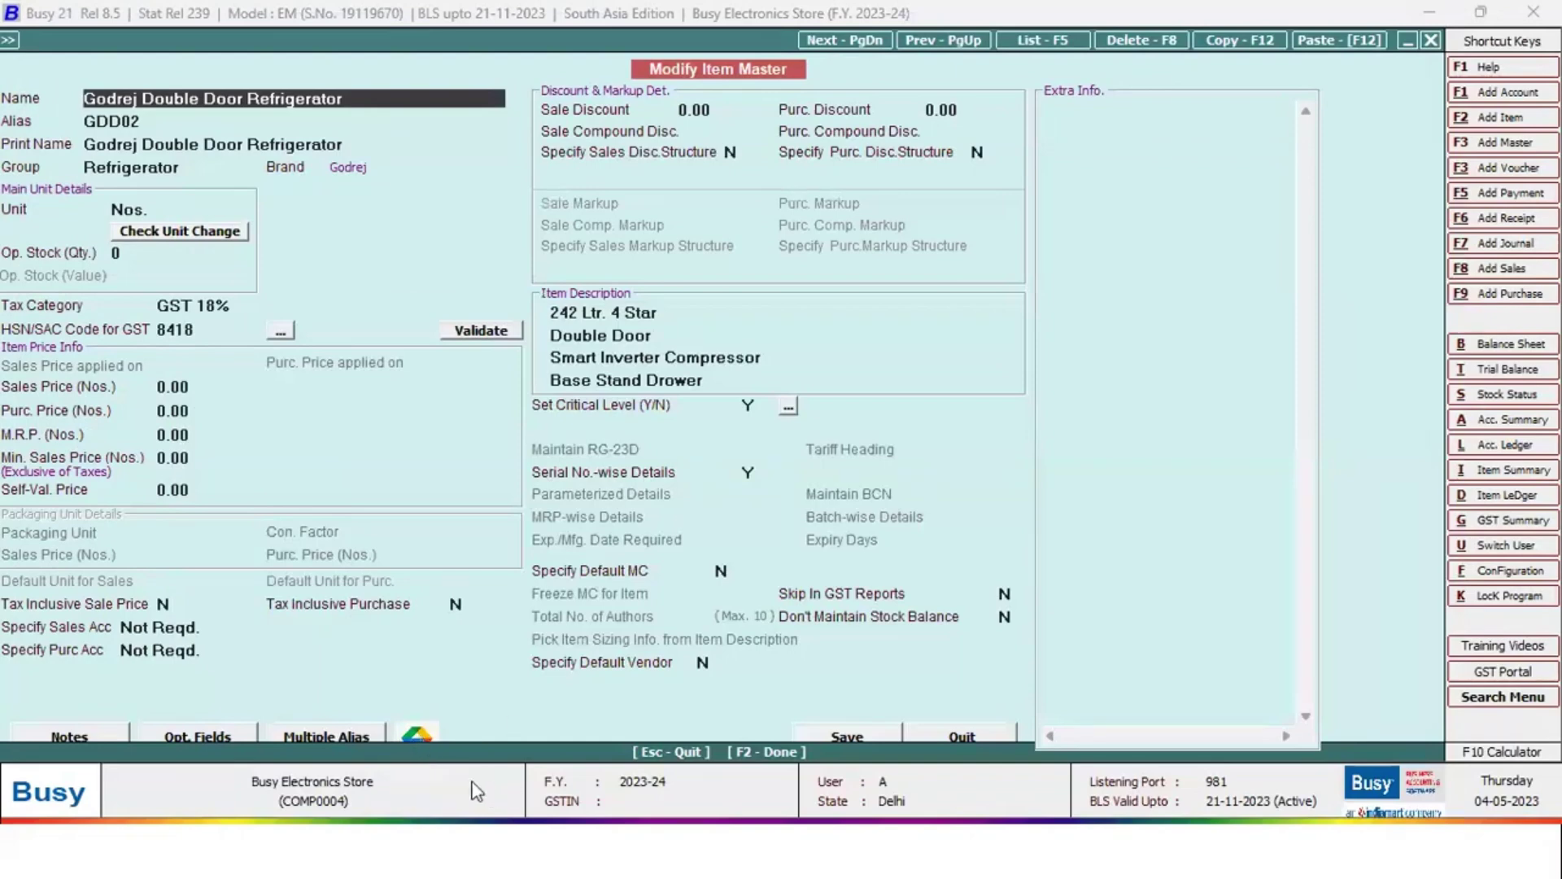
{"action": "left_click", "coordinate": [417, 732]}
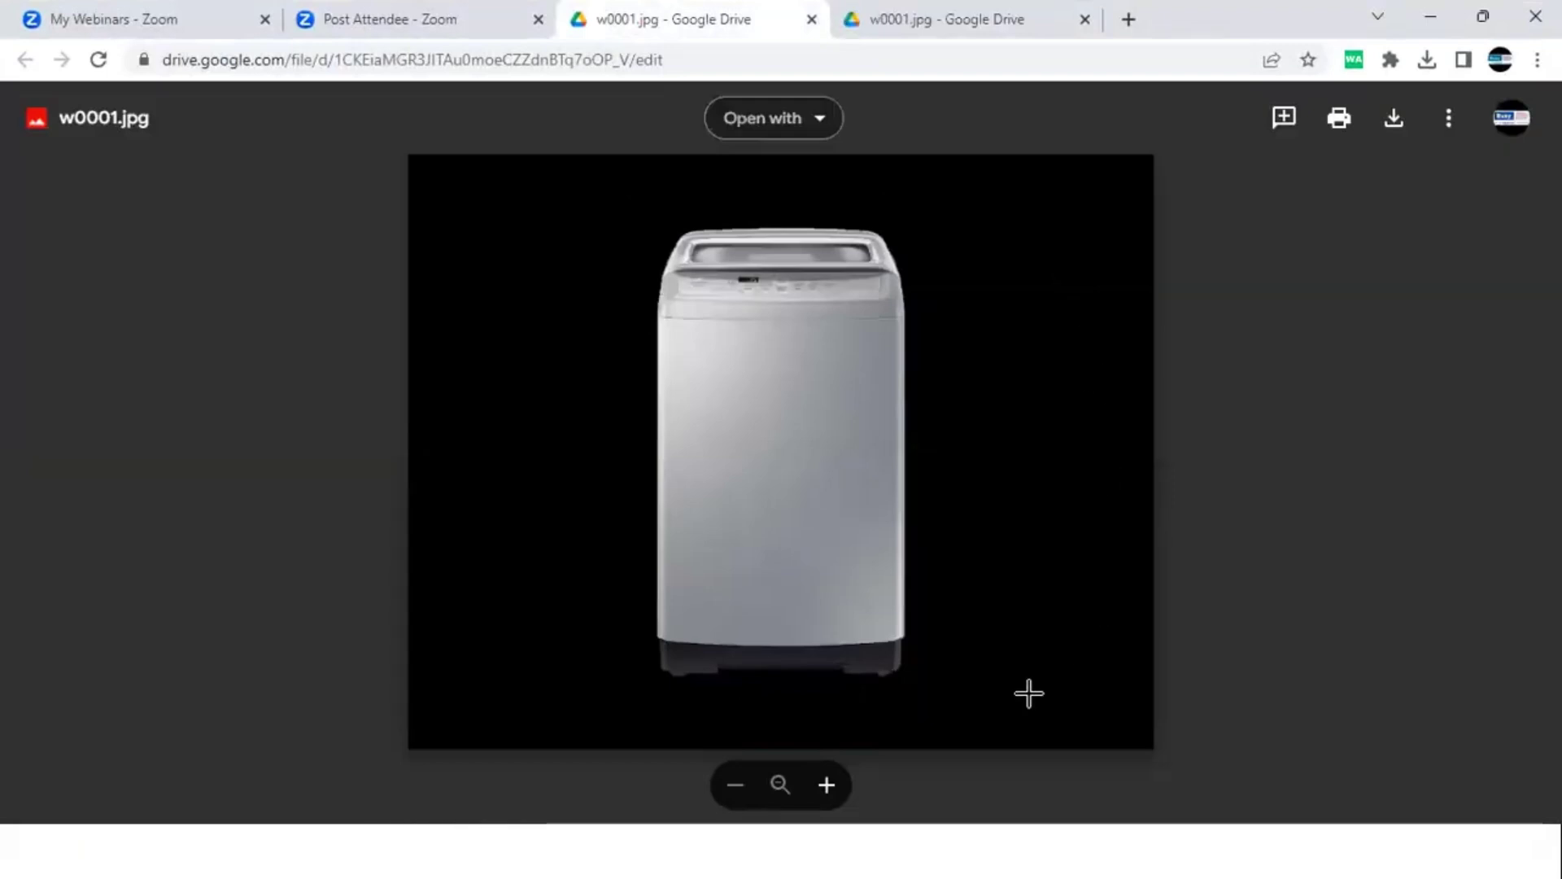
{"action": "left_click", "coordinate": [1429, 18]}
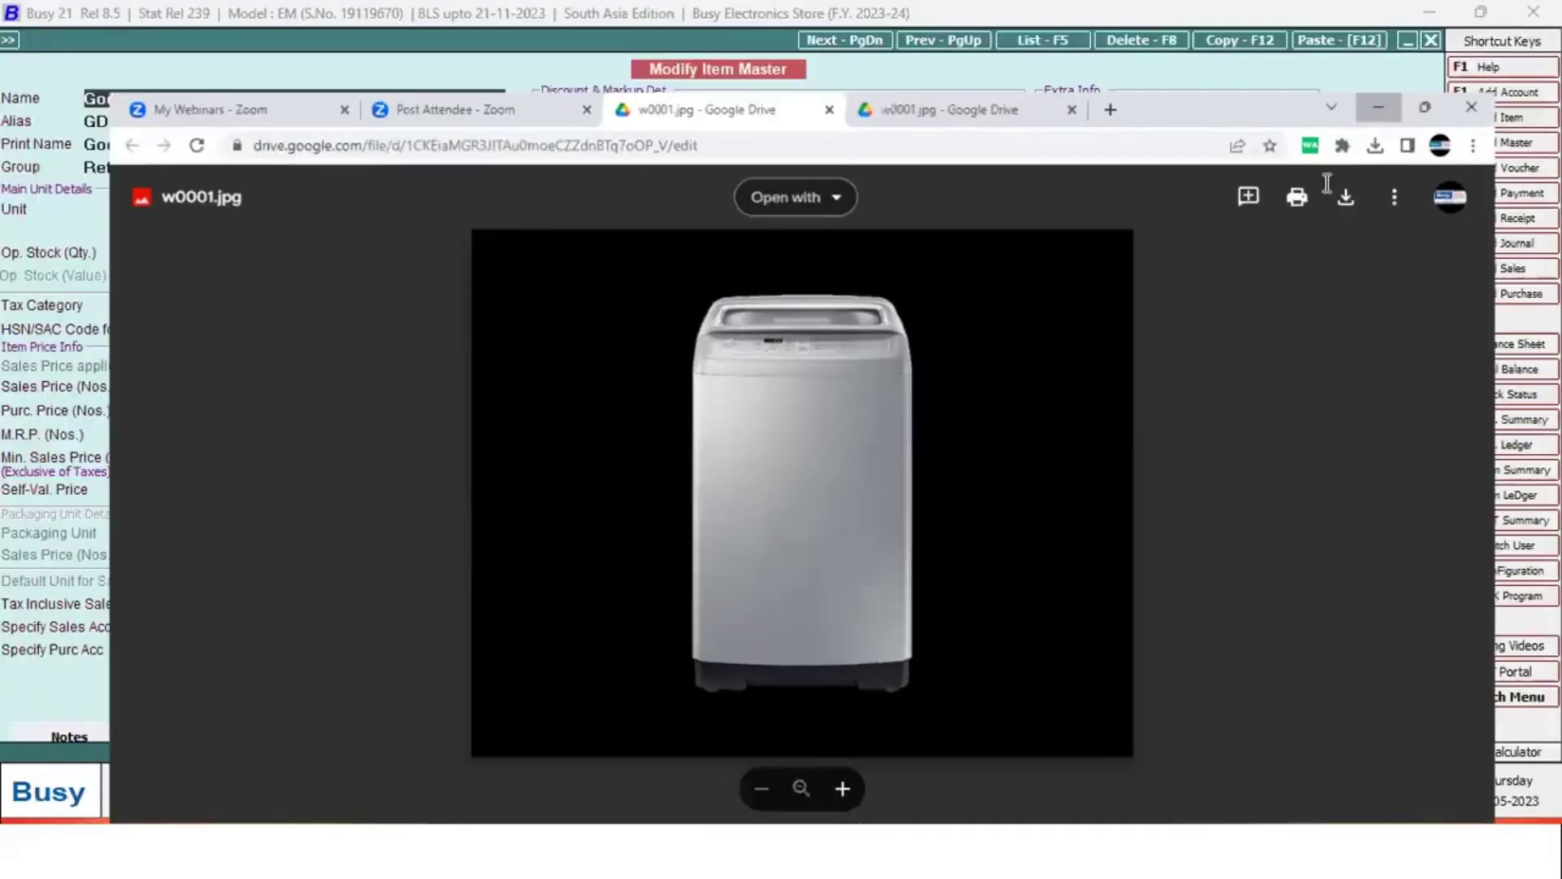
{"action": "key", "text": "F2"}
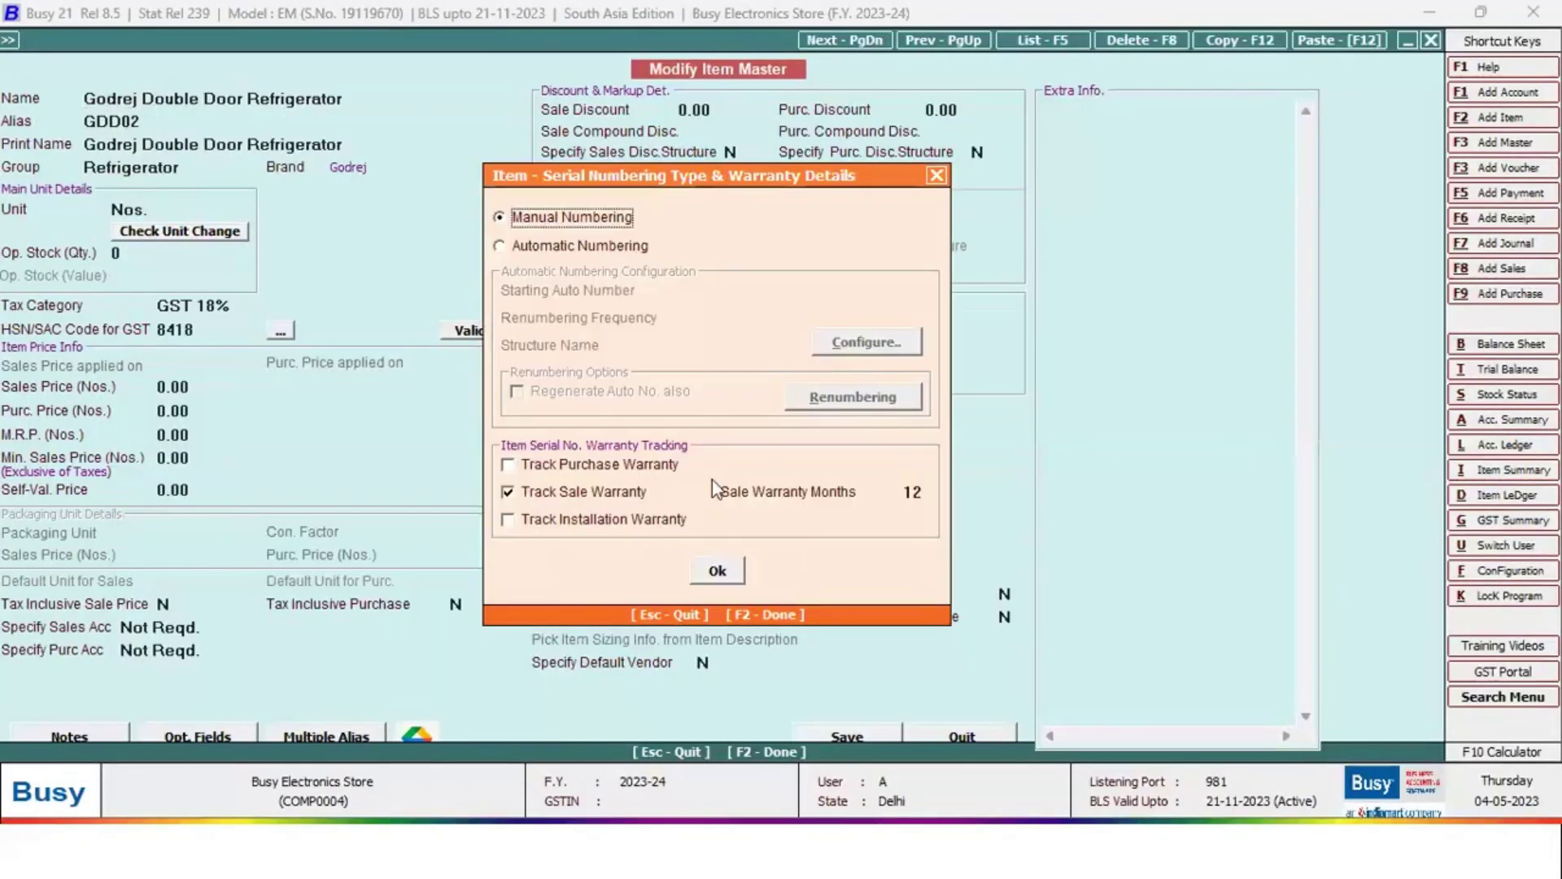
Save the refrigerator item master, allowing its stored image to be overwritten
{"action": "key", "text": "F2"}
{"action": "key", "text": "F2"}
{"action": "key", "text": "Return"}
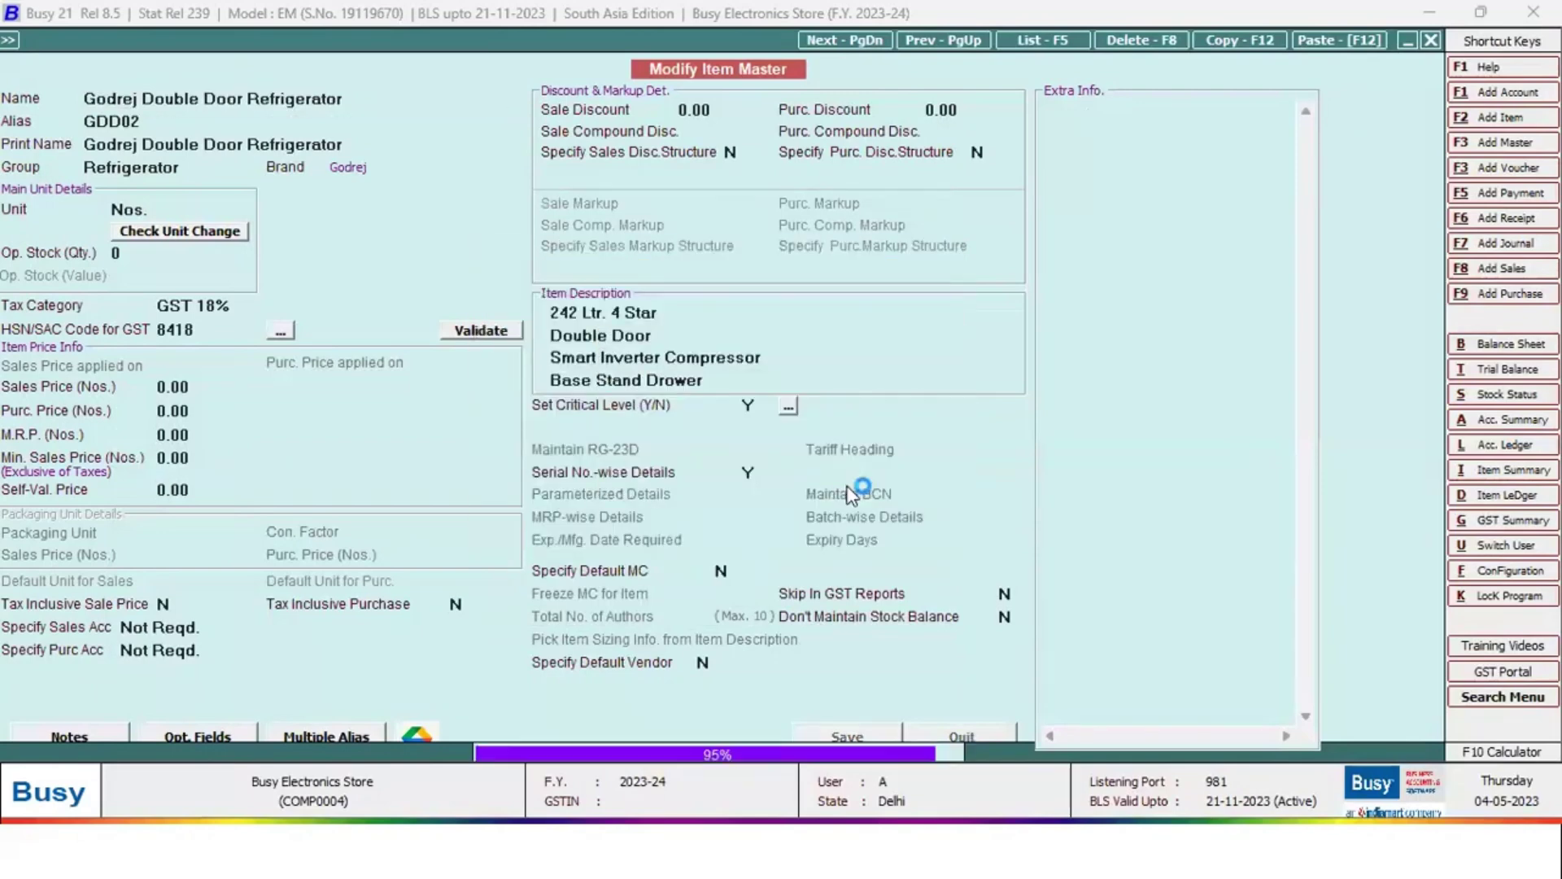
{"action": "key", "text": "Return"}
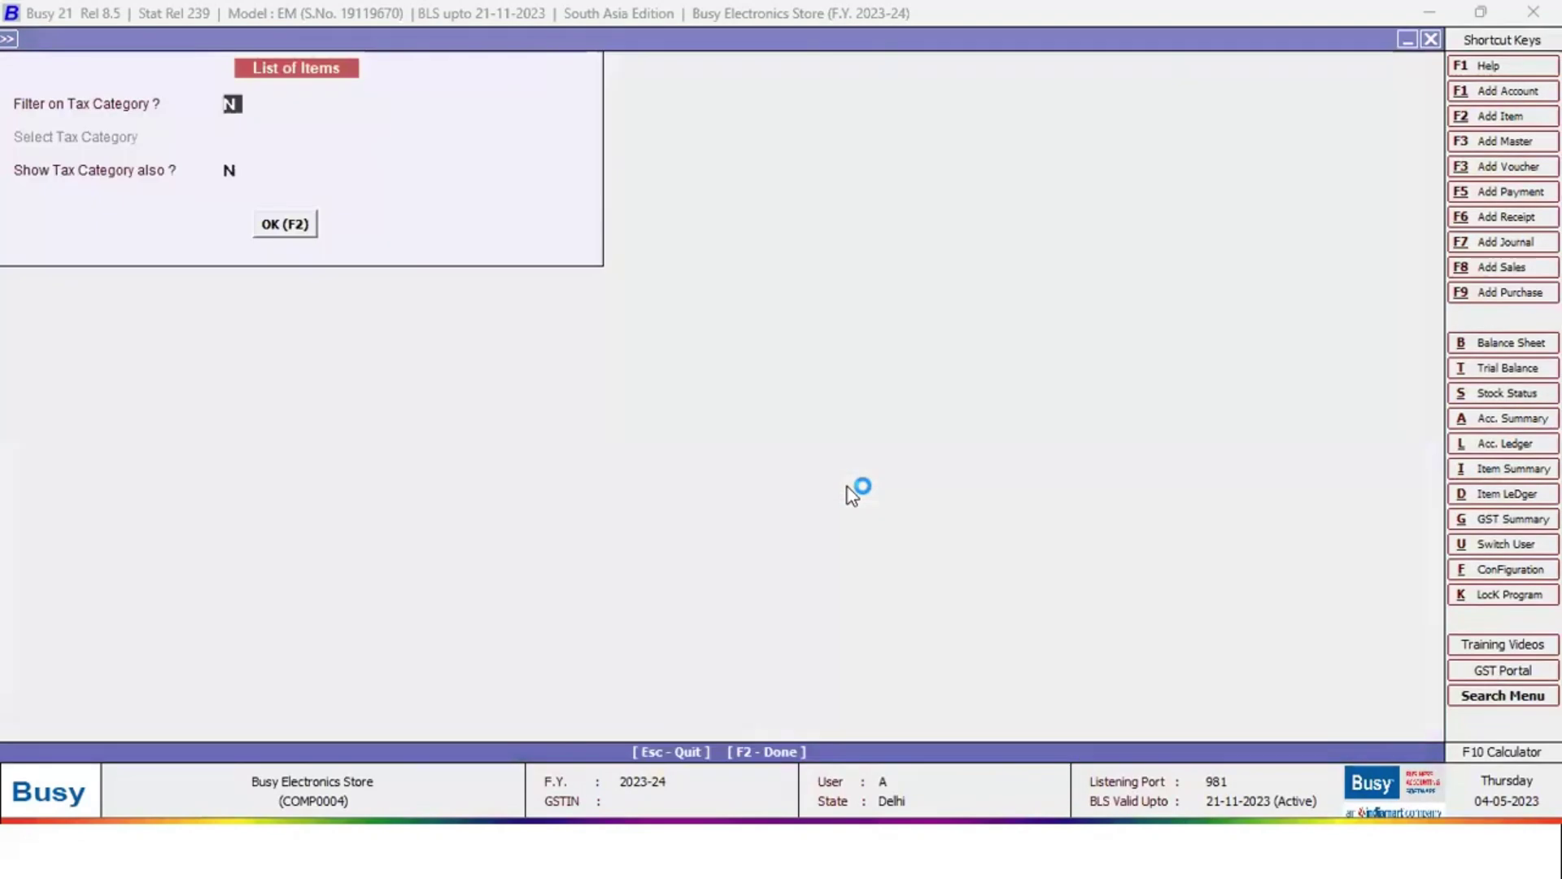
{"action": "key", "text": "Escape"}
{"action": "key", "text": "Escape"}
{"action": "key", "text": "Escape"}
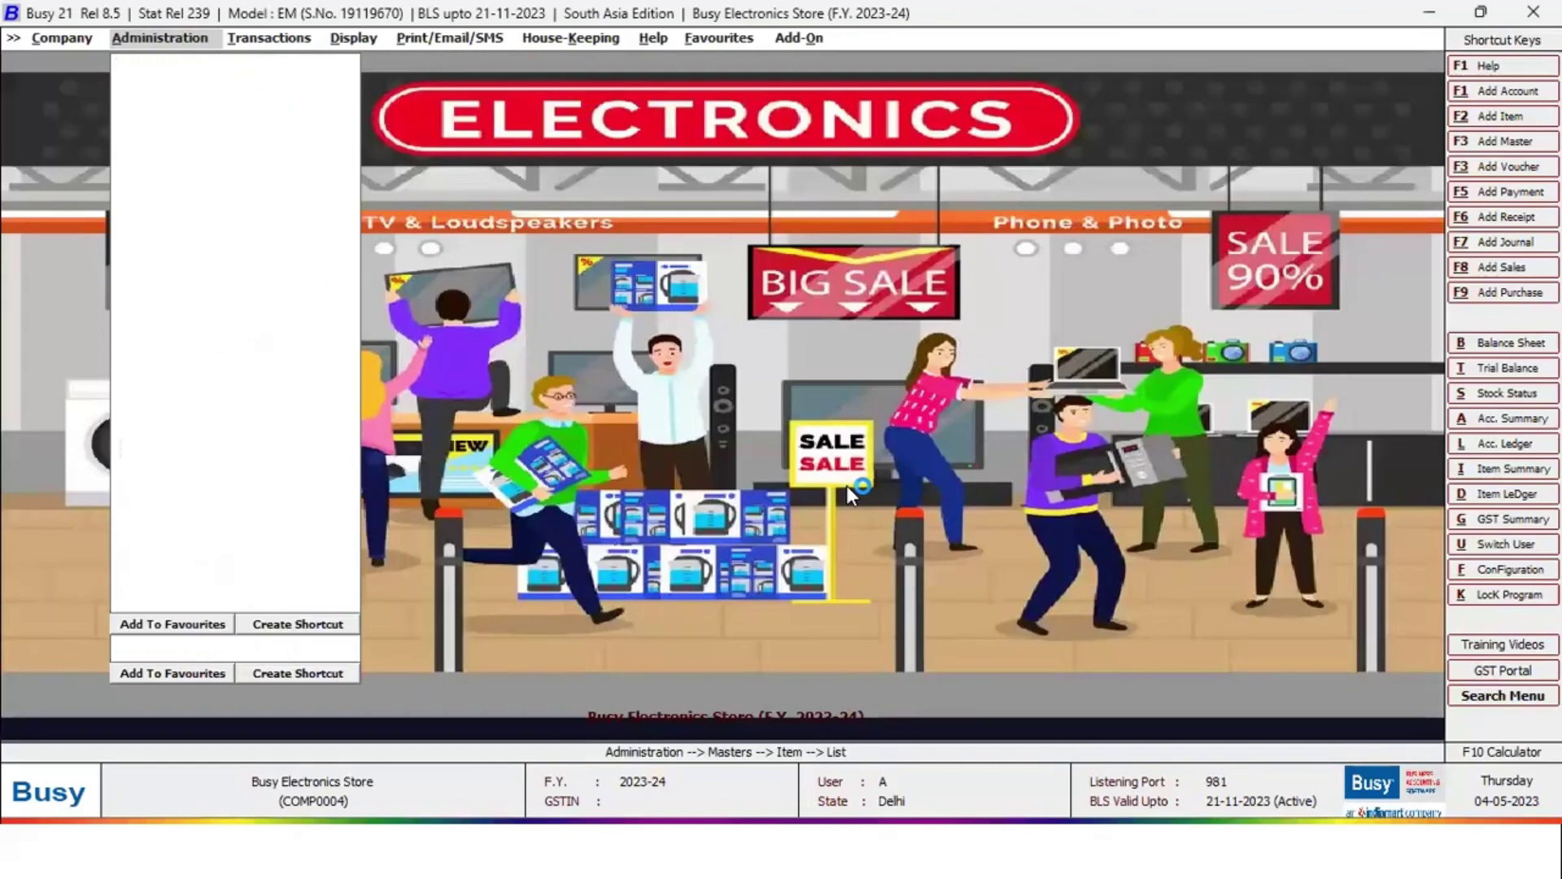
Review the Item Groups list, from Microwave down to Washing Machine
{"action": "key", "text": "Down"}
{"action": "key", "text": "Return"}
{"action": "key", "text": "Down"}
{"action": "key", "text": "Down"}
{"action": "key", "text": "Down"}
{"action": "key", "text": "Return"}
{"action": "key", "text": "Return"}
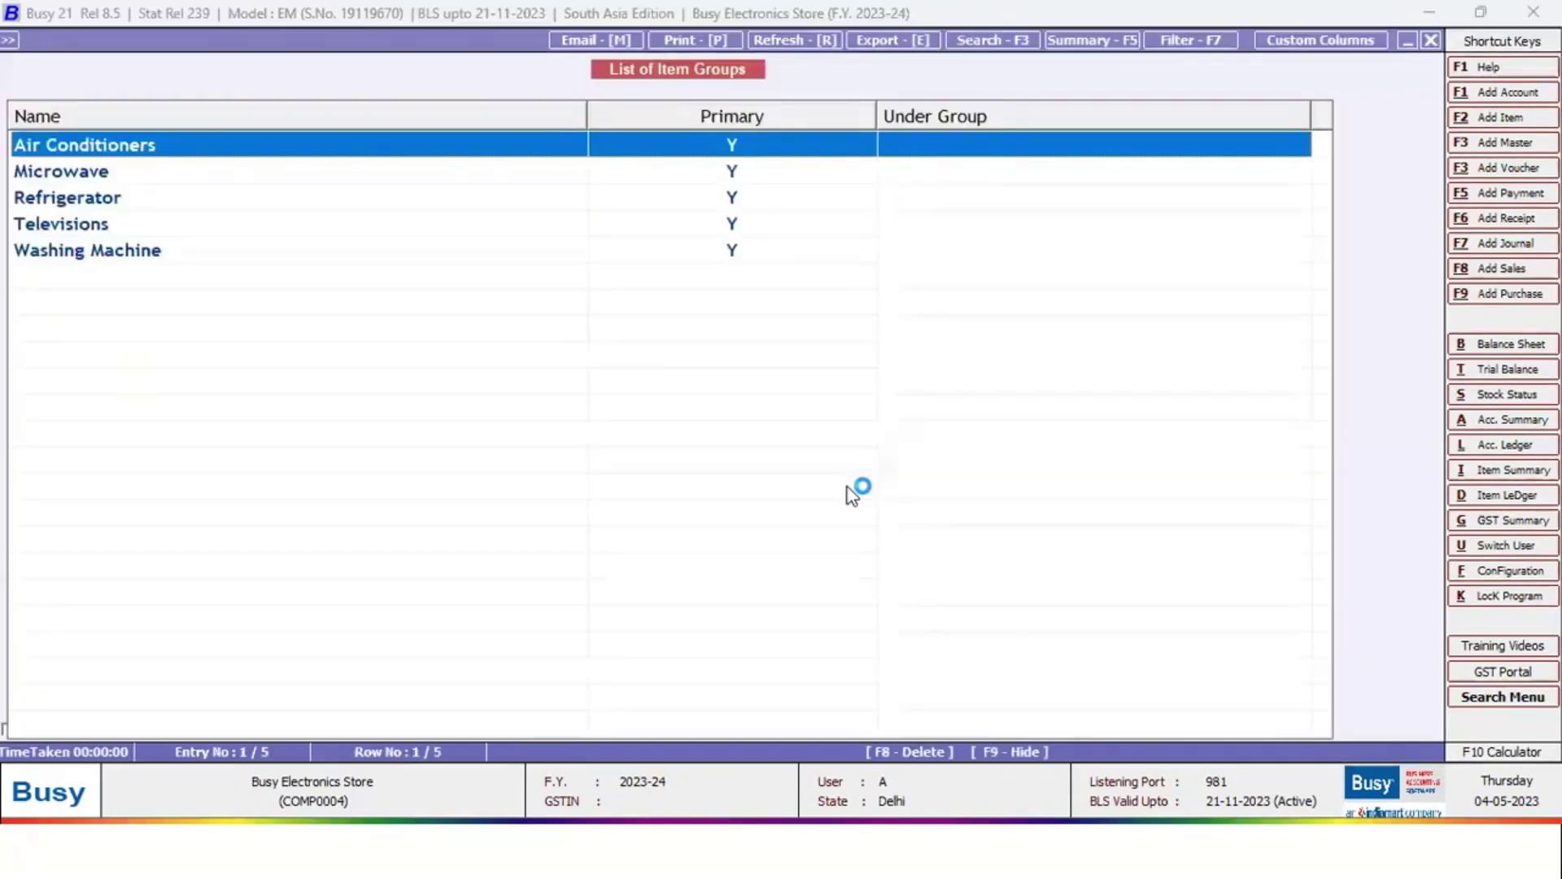
{"action": "key", "text": "Down"}
{"action": "key", "text": "Down"}
{"action": "key", "text": "Down"}
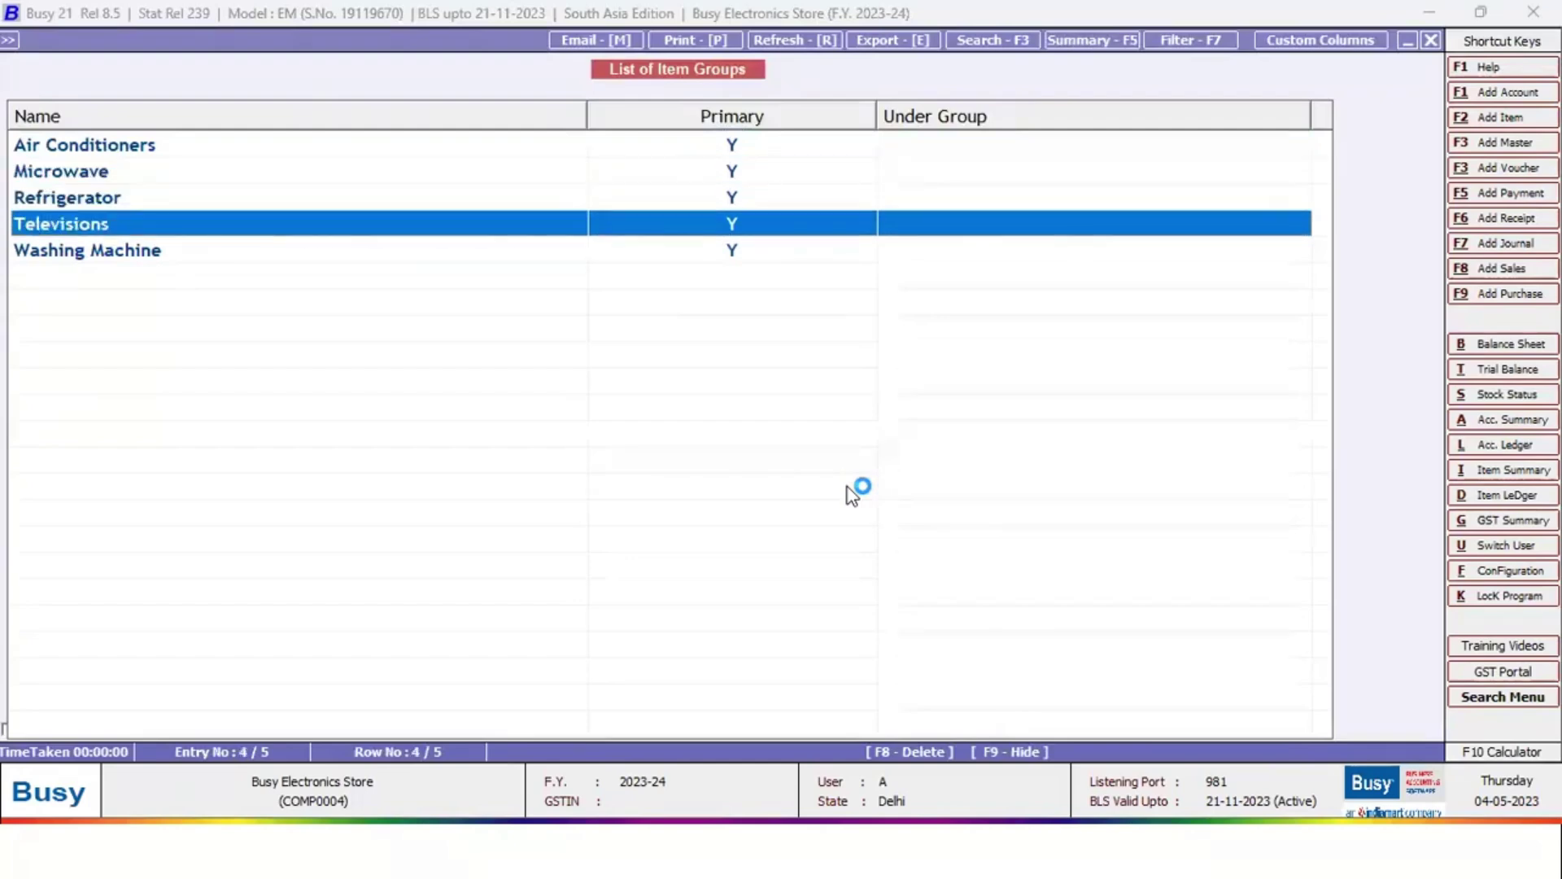
{"action": "key", "text": "Down"}
{"action": "key", "text": "Escape"}
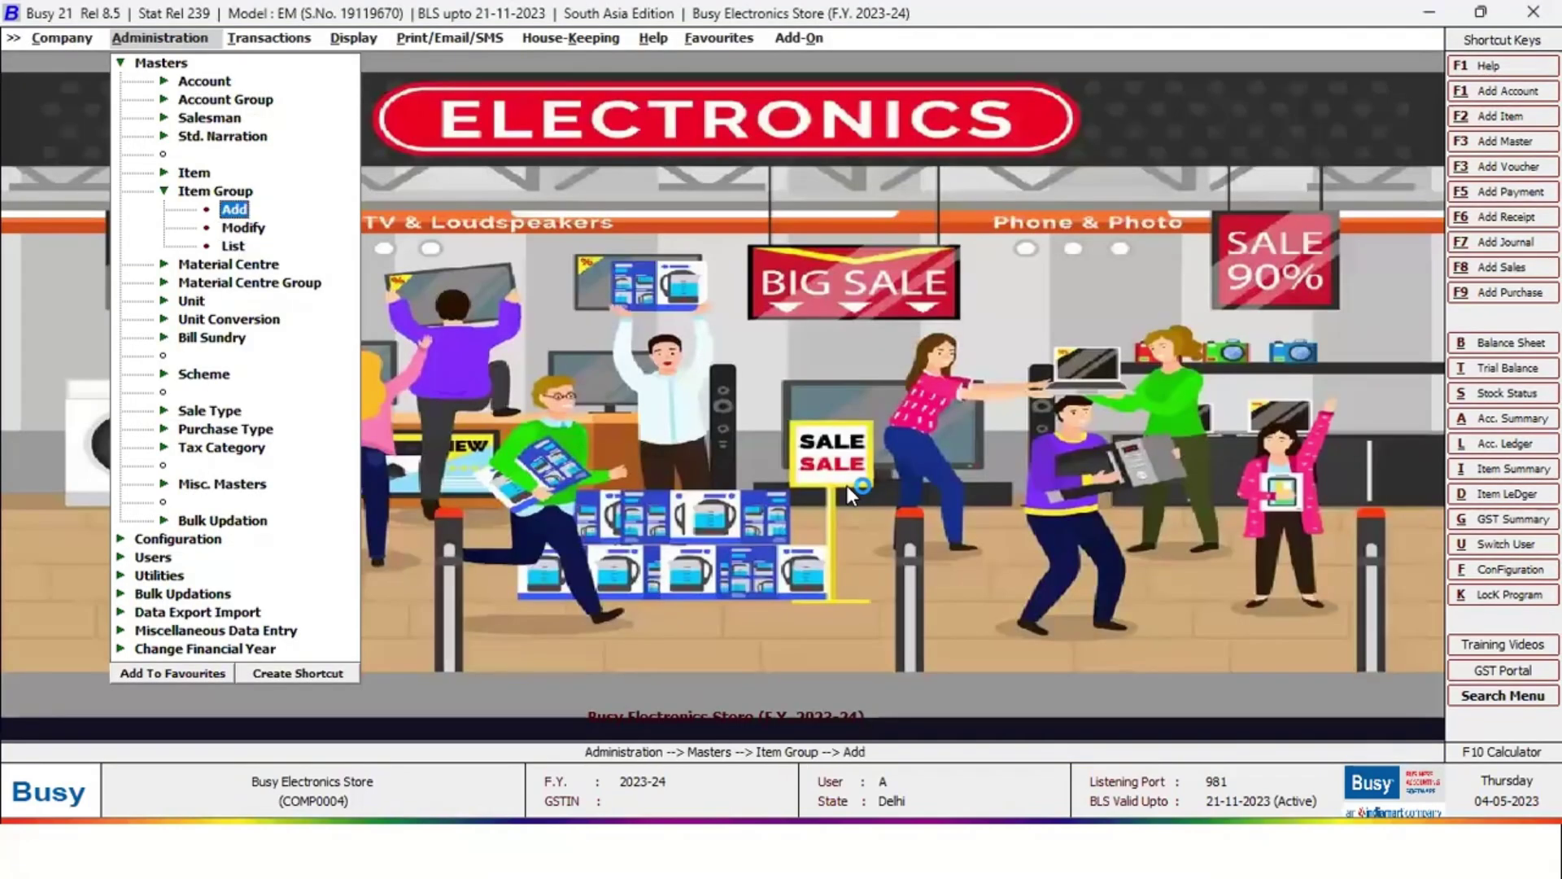
{"action": "key", "text": "Escape"}
Review the Material Centres list with its Godown and Showroom entries
{"action": "key", "text": "Down"}
{"action": "key", "text": "Return"}
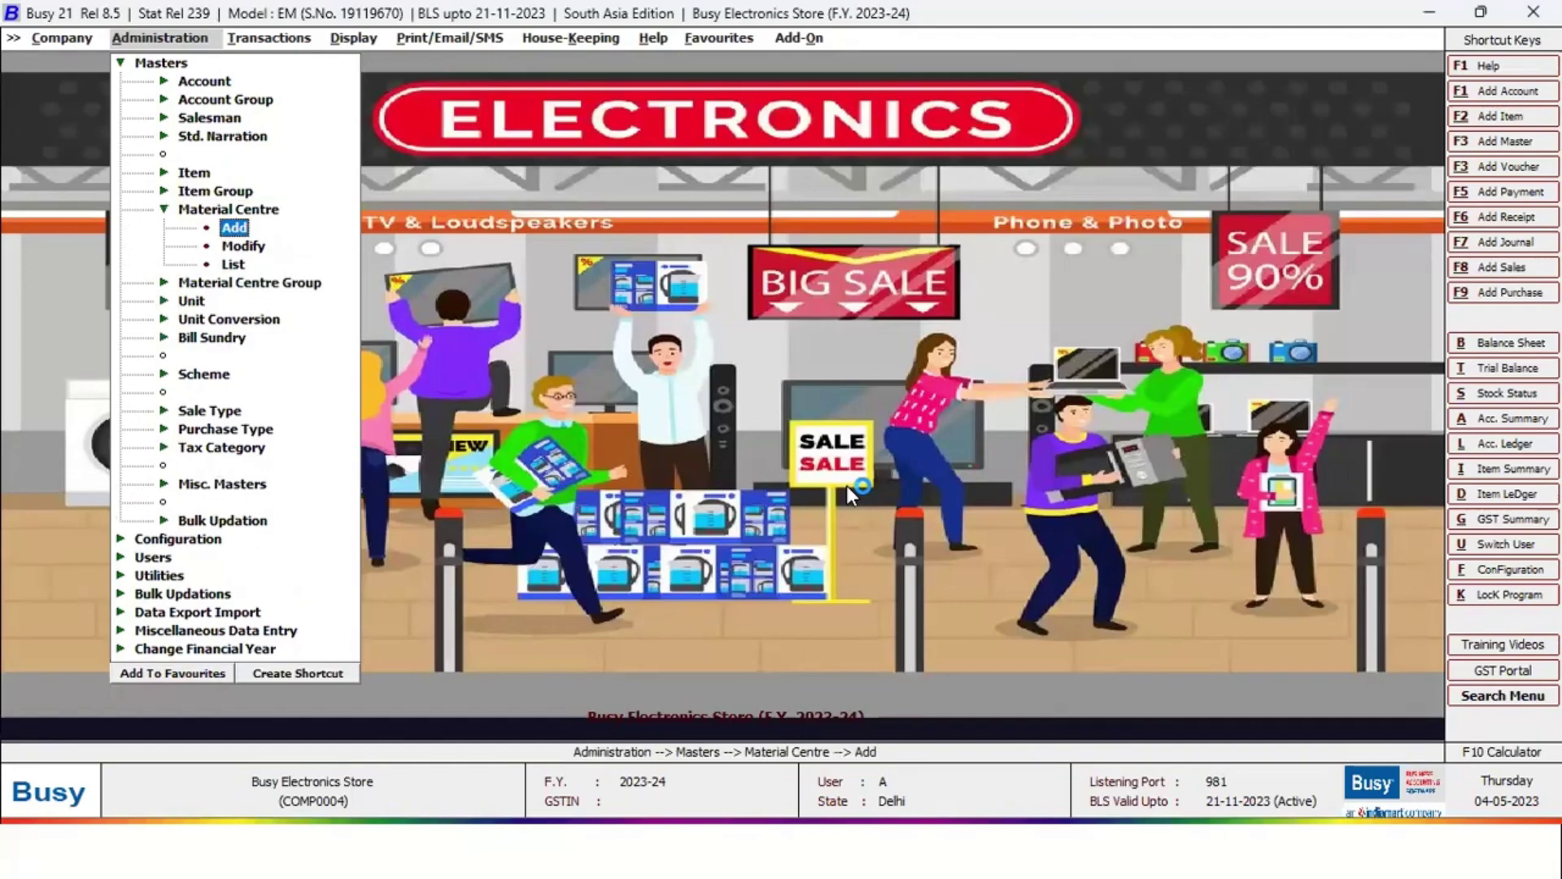
{"action": "key", "text": "Down"}
{"action": "key", "text": "Down"}
{"action": "key", "text": "Return"}
{"action": "key", "text": "Return"}
{"action": "key", "text": "Escape"}
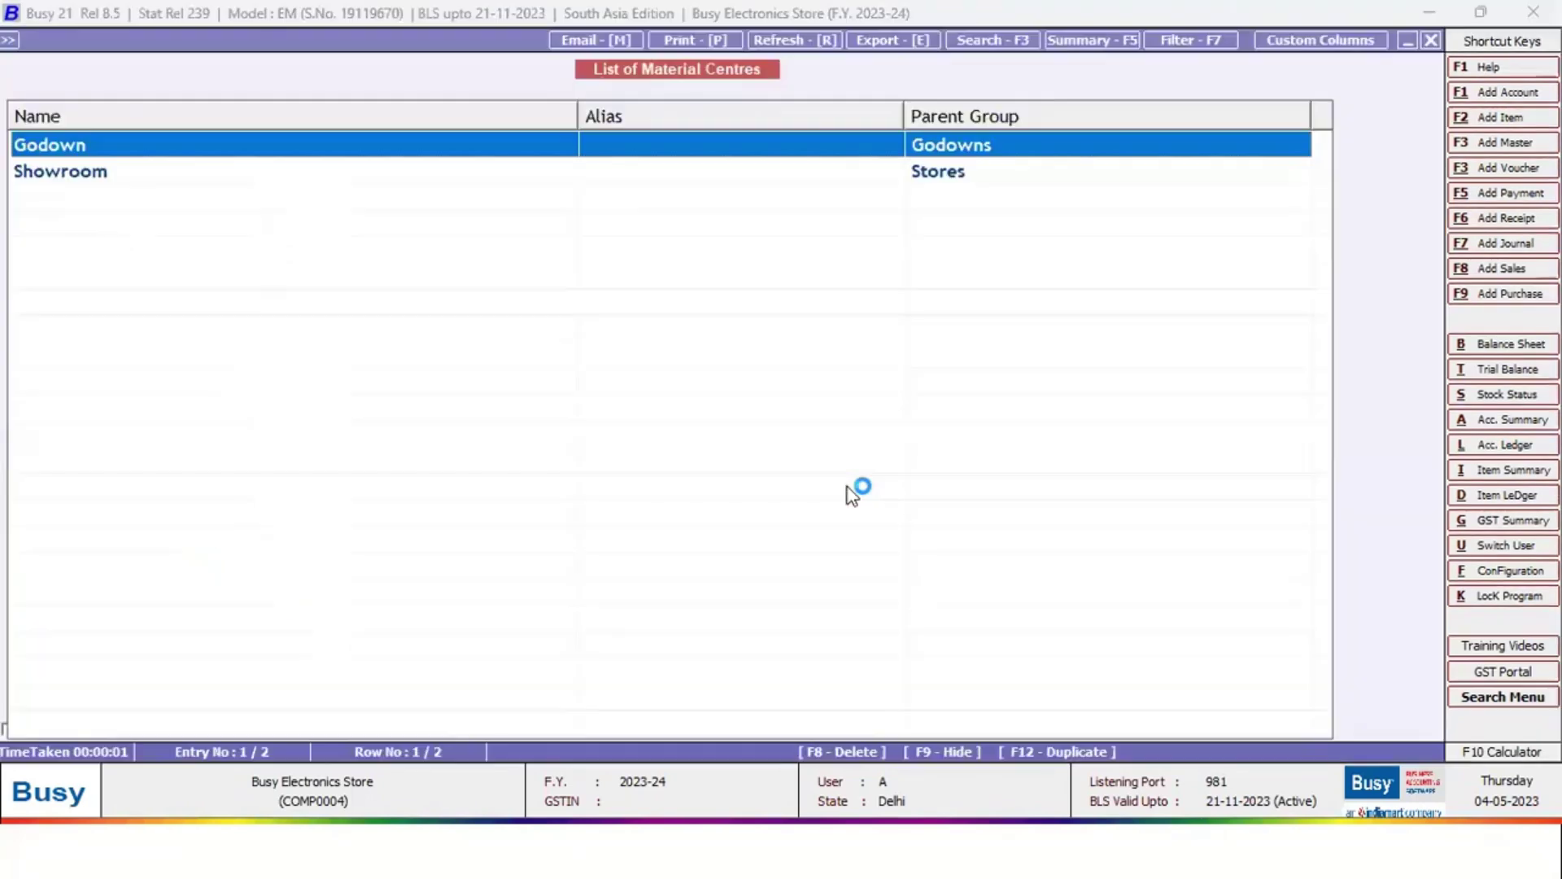
{"action": "key", "text": "Down"}
{"action": "key", "text": "Up"}
{"action": "key", "text": "Down"}
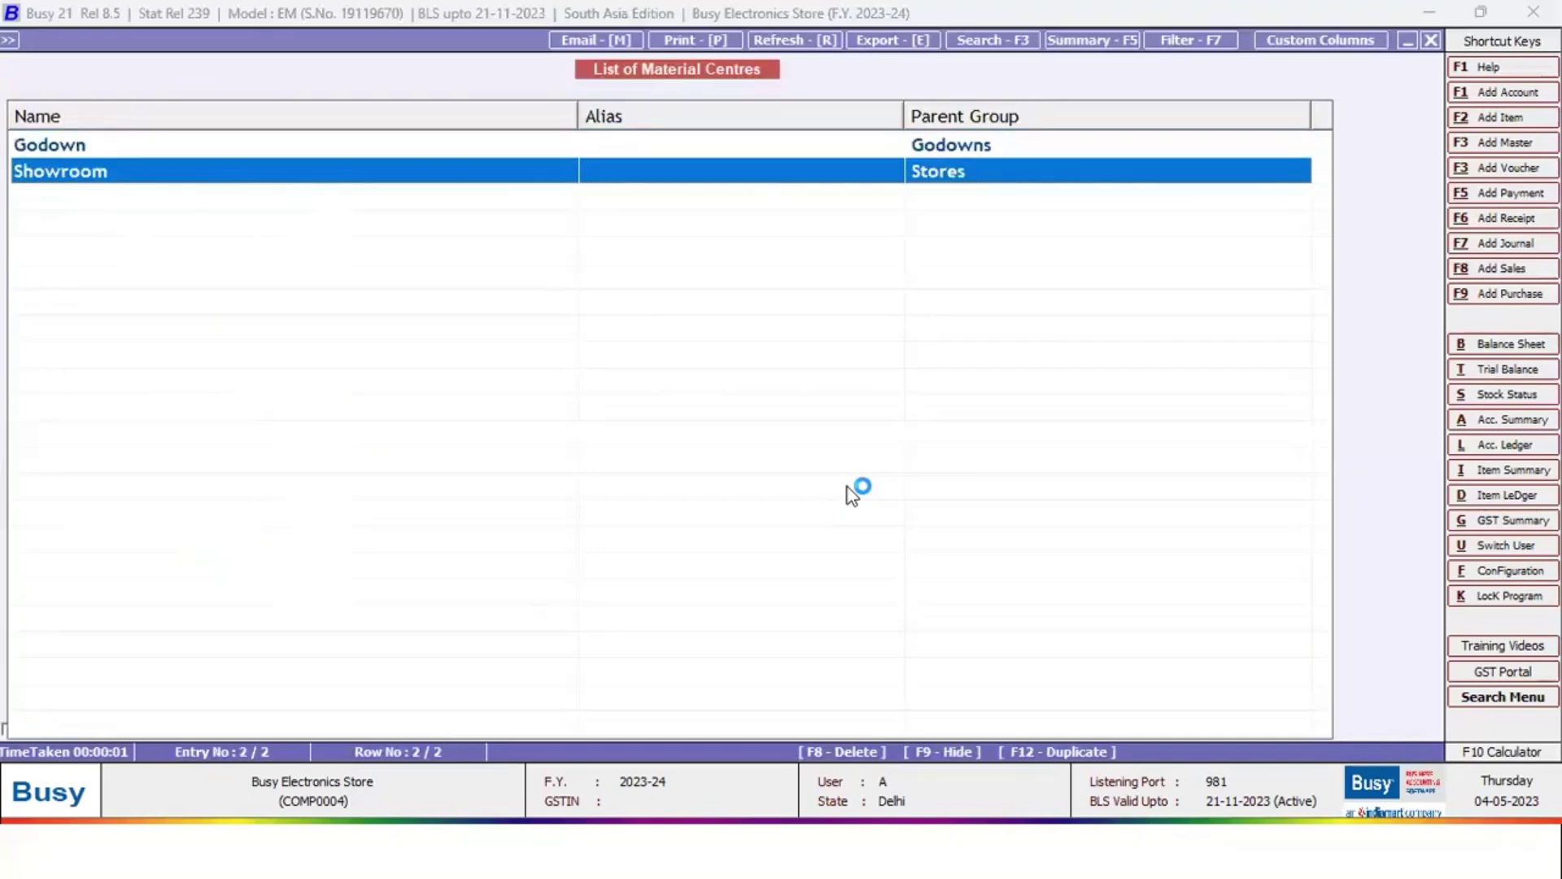
{"action": "key", "text": "Escape"}
{"action": "key", "text": "Escape"}
{"action": "key", "text": "Escape"}
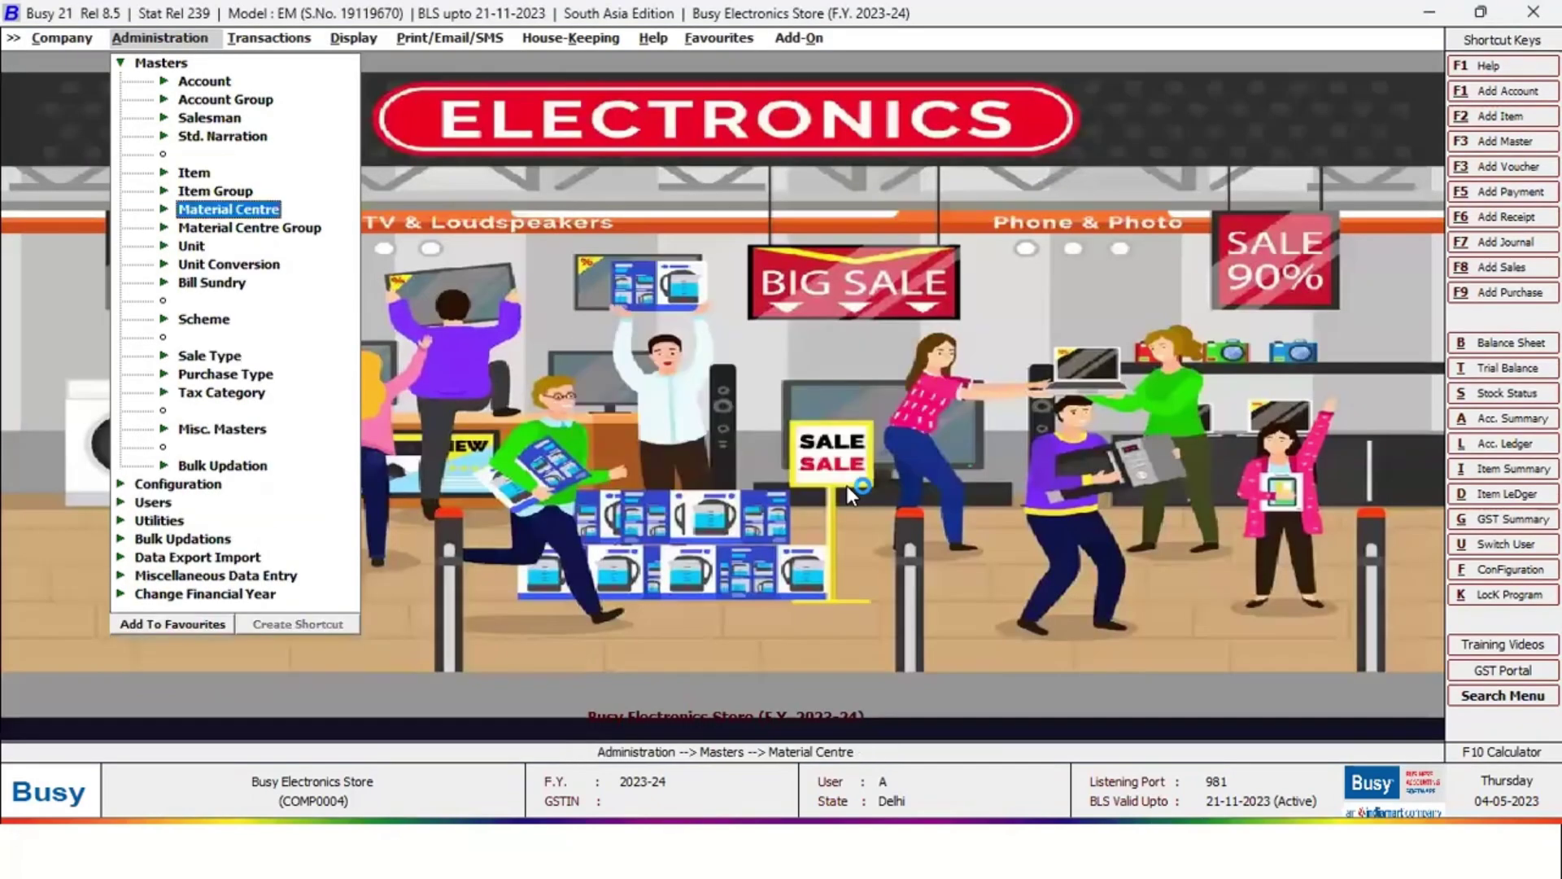
Open the group-wise List of Accounts options from the Account masters
{"action": "key", "text": "Down"}
{"action": "key", "text": "Down"}
{"action": "key", "text": "Down"}
{"action": "key", "text": "Down"}
{"action": "key", "text": "Up"}
{"action": "key", "text": "Down"}
{"action": "key", "text": "Down"}
{"action": "key", "text": "Down"}
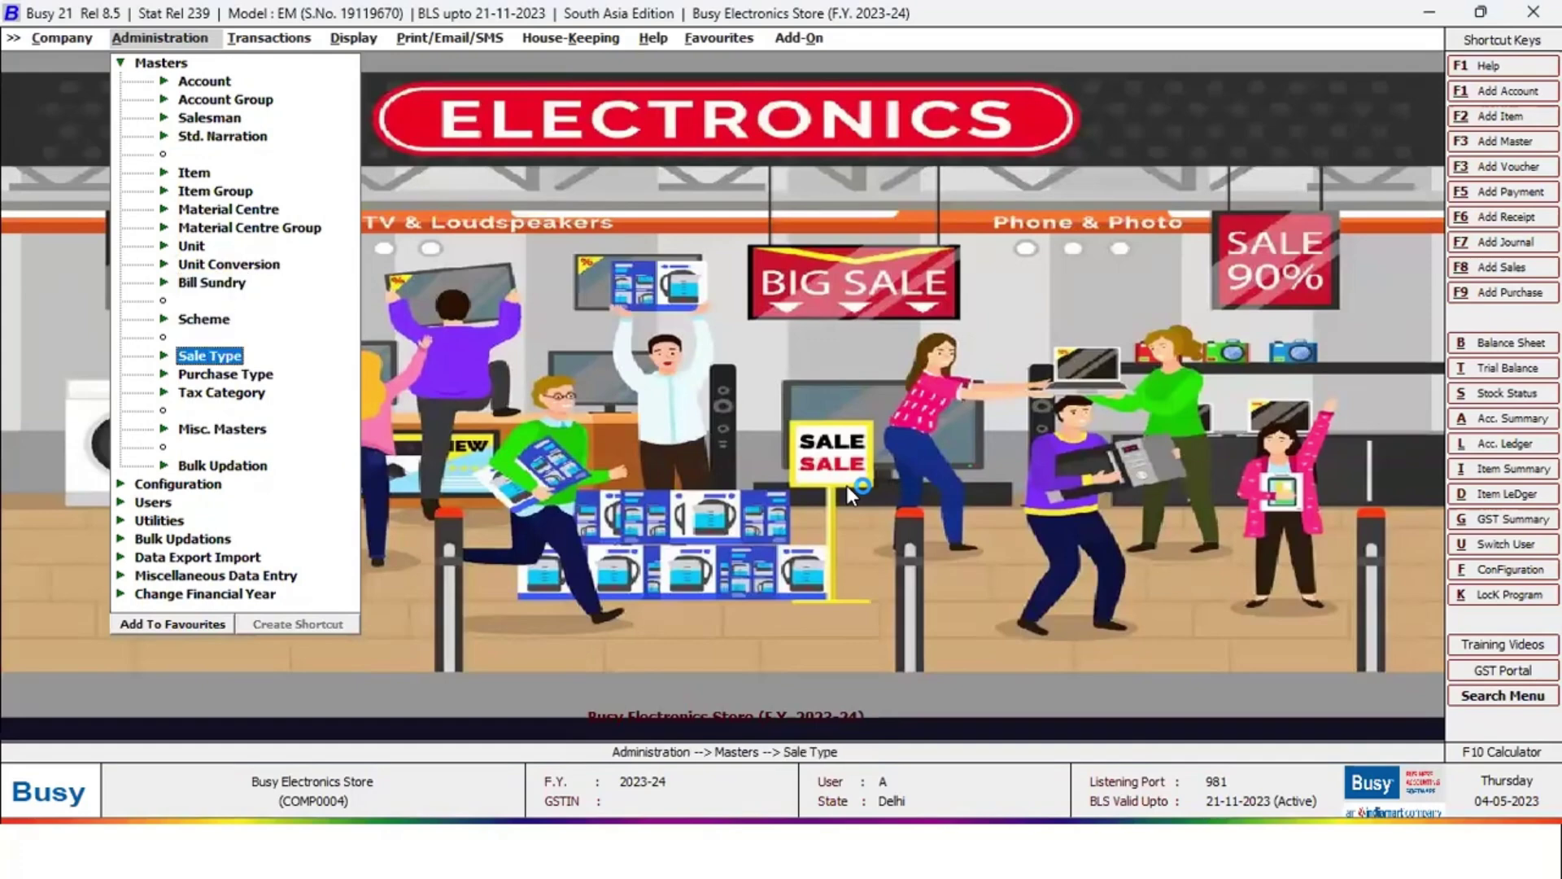
{"action": "key", "text": "Down"}
{"action": "key", "text": "Down"}
{"action": "key", "text": "Down"}
{"action": "key", "text": "Escape"}
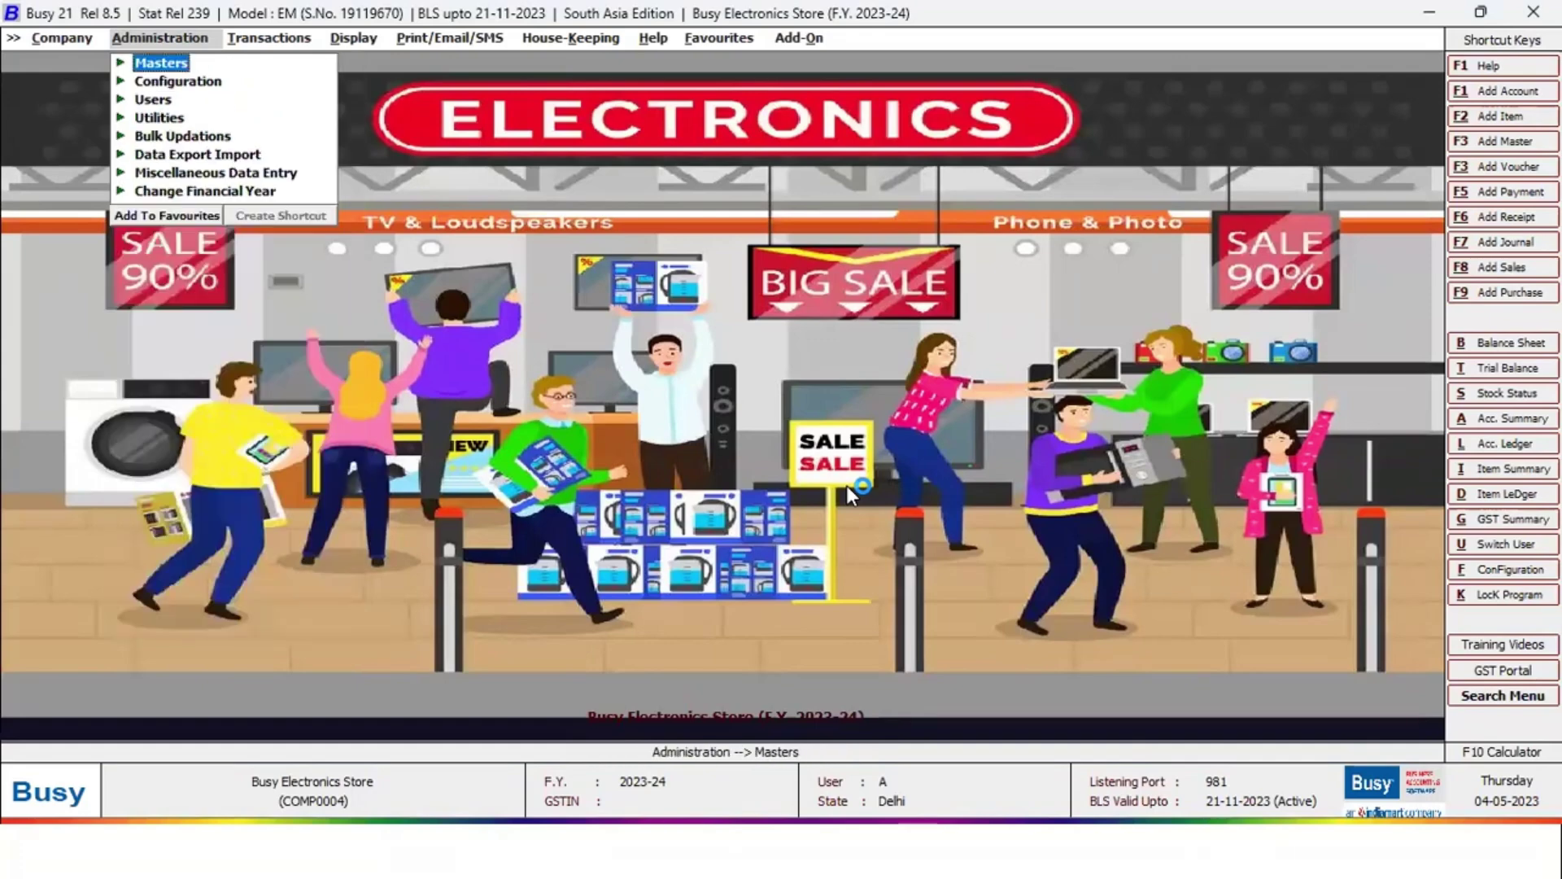
{"action": "key", "text": "Return"}
{"action": "key", "text": "Return"}
{"action": "key", "text": "Down"}
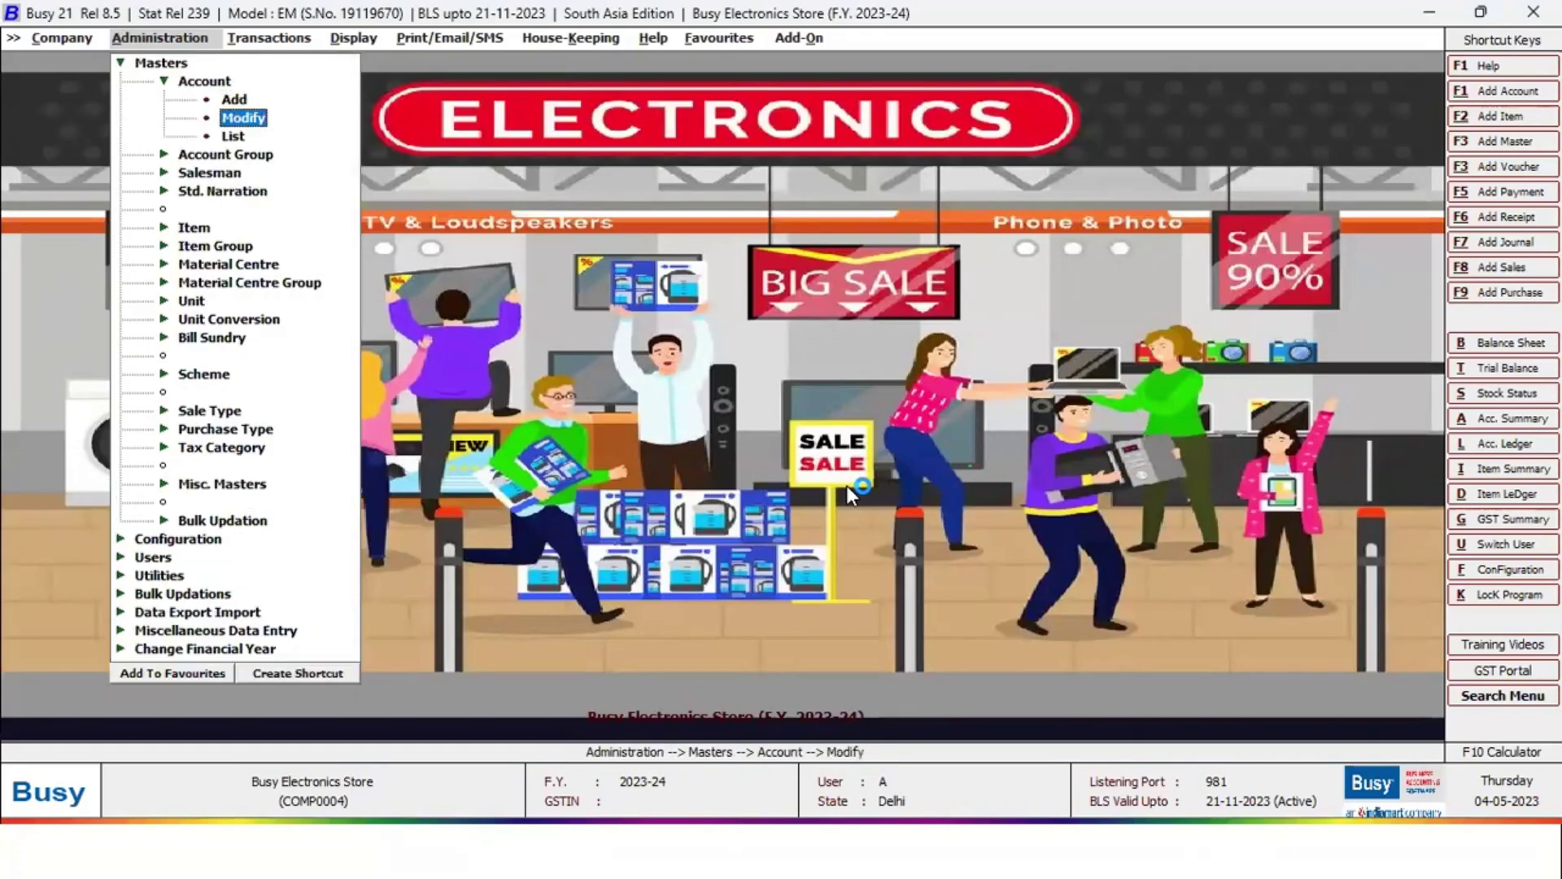
{"action": "key", "text": "Down"}
{"action": "key", "text": "Return"}
{"action": "key", "text": "Return"}
{"action": "key", "text": "Return"}
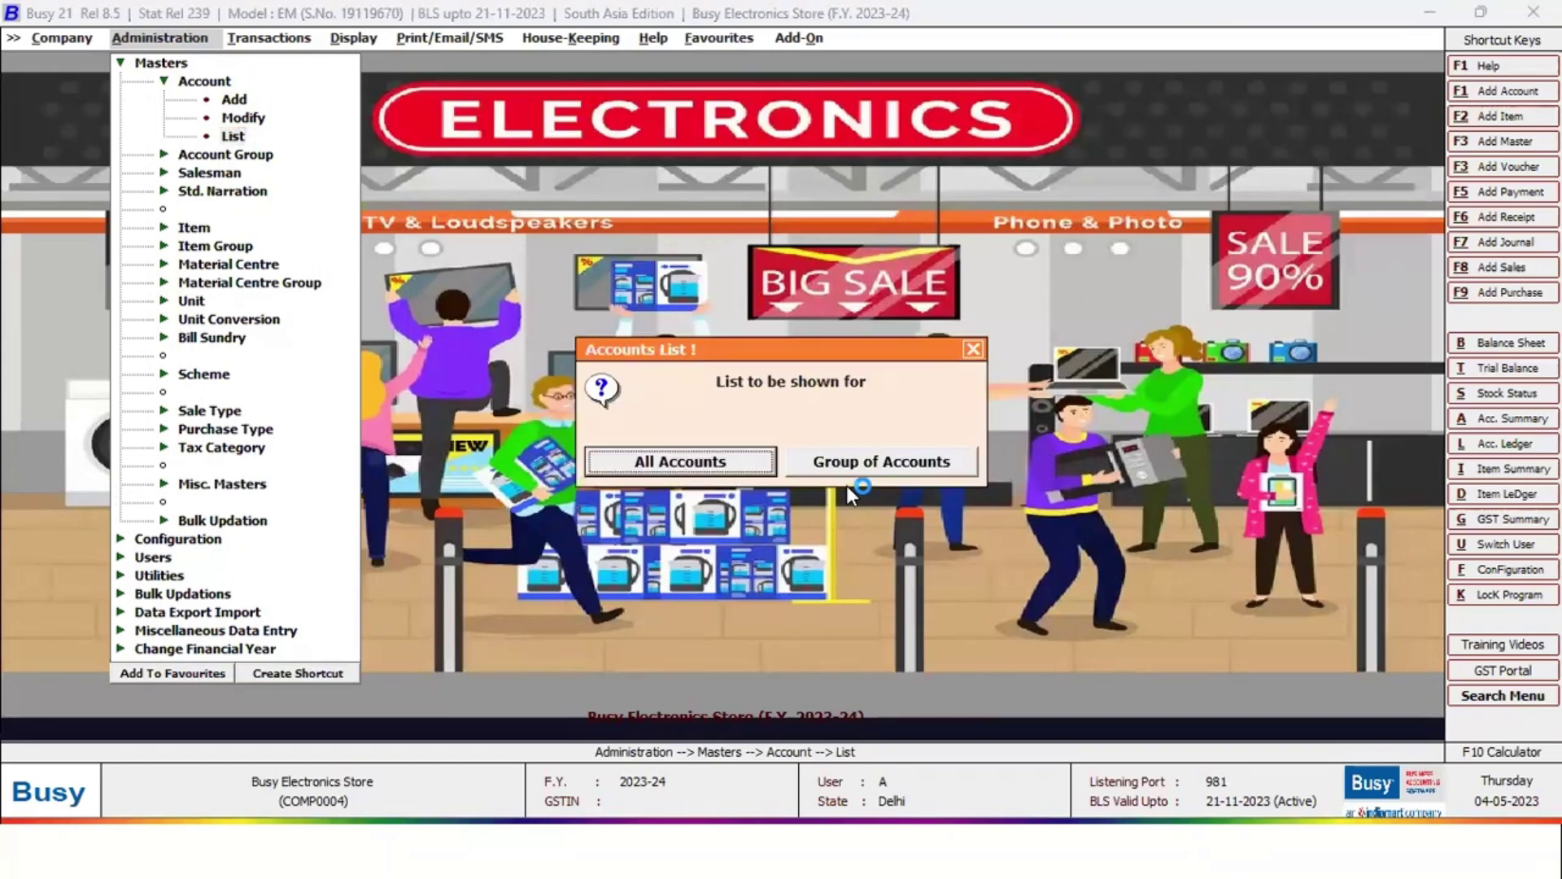
{"action": "key", "text": "Right"}
{"action": "key", "text": "Return"}
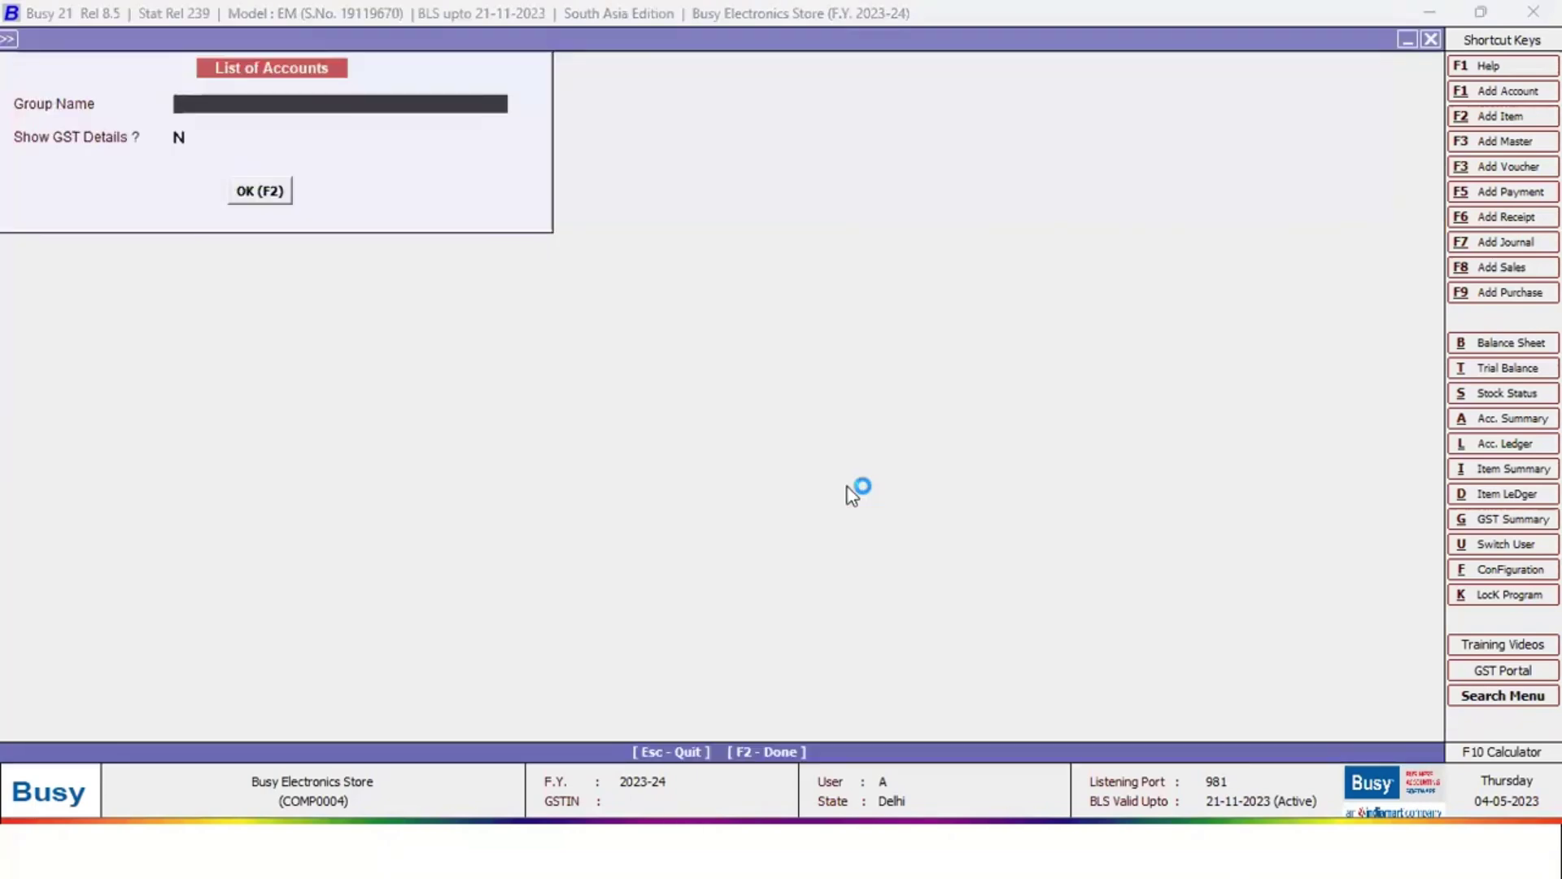
List the Sundry Debtors accounts with GST details turned off
{"action": "type", "text": "sun"}
{"action": "key", "text": "Down"}
{"action": "key", "text": "Return"}
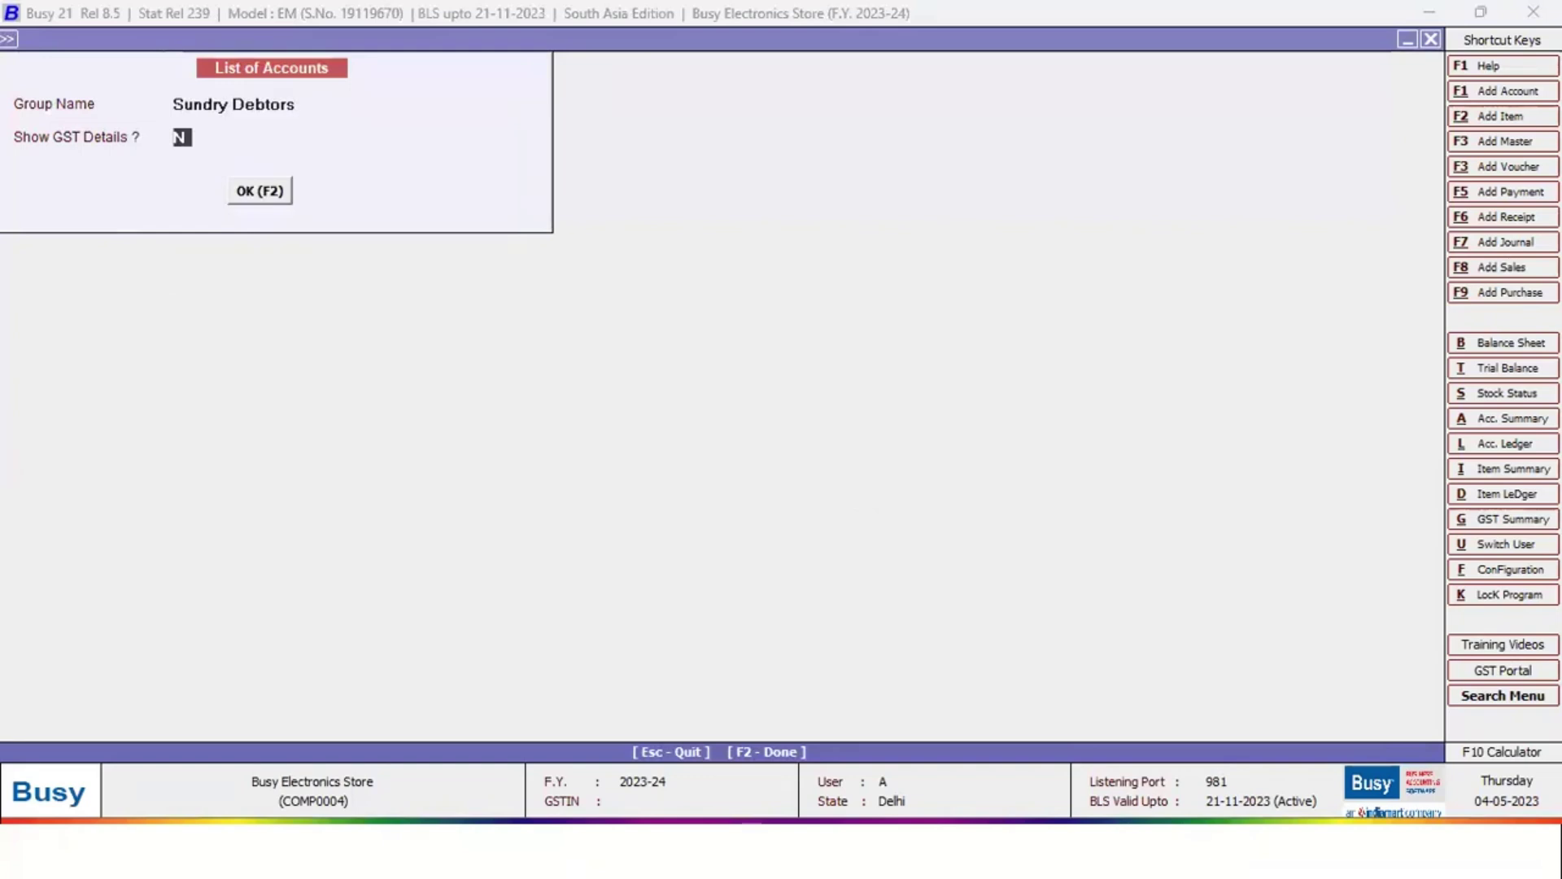
{"action": "key", "text": "Return"}
{"action": "key", "text": "Return"}
{"action": "key", "text": "Return"}
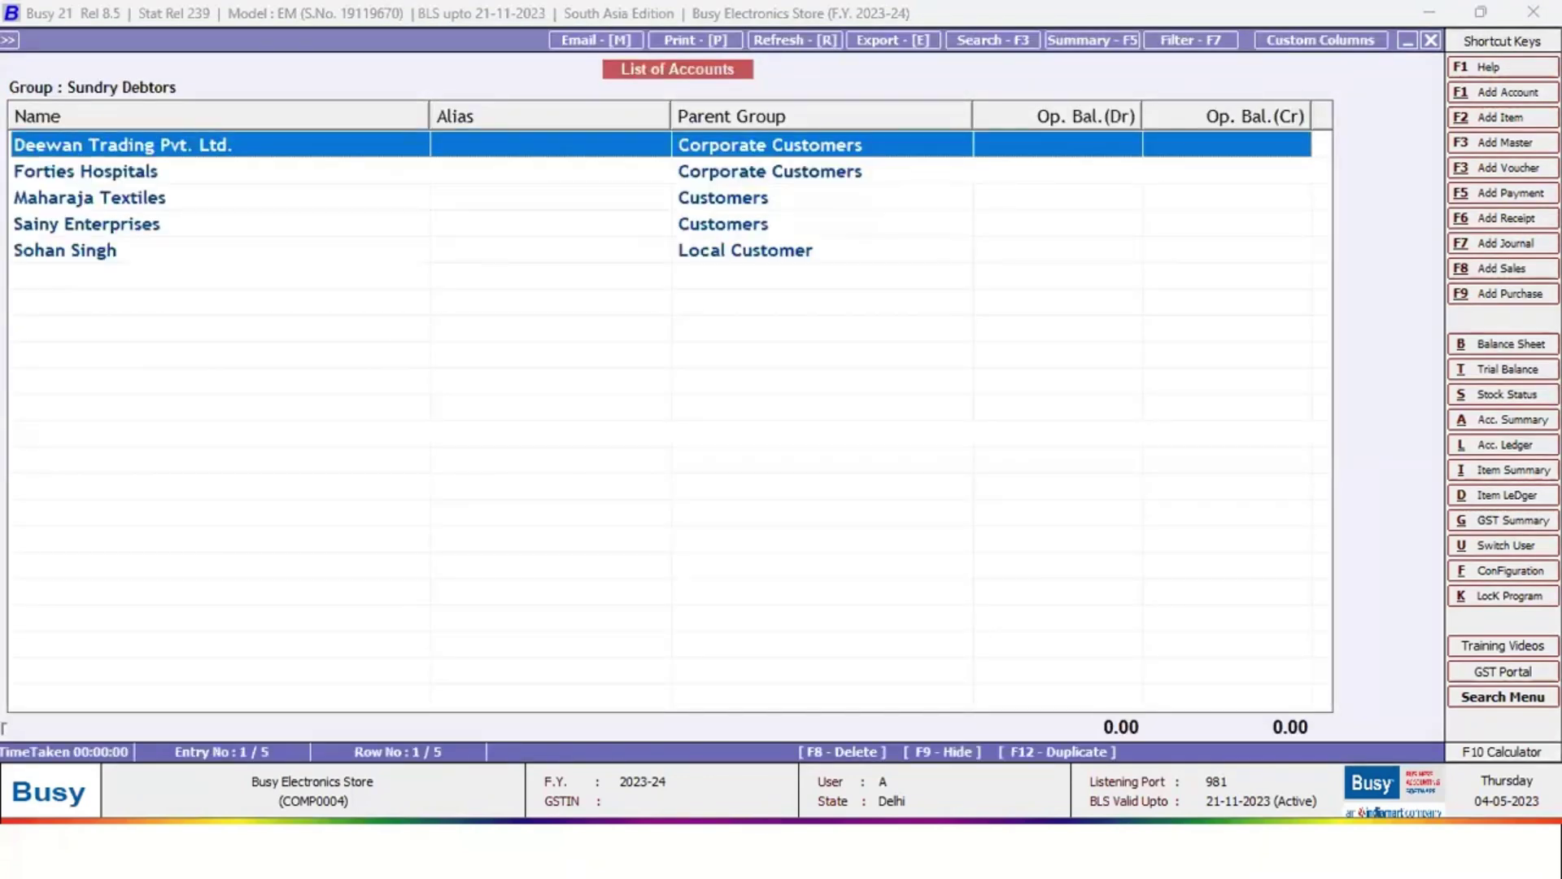
Inspect two customer accounts and the Corporate Customers group, closing them unchanged
{"action": "key", "text": "Return"}
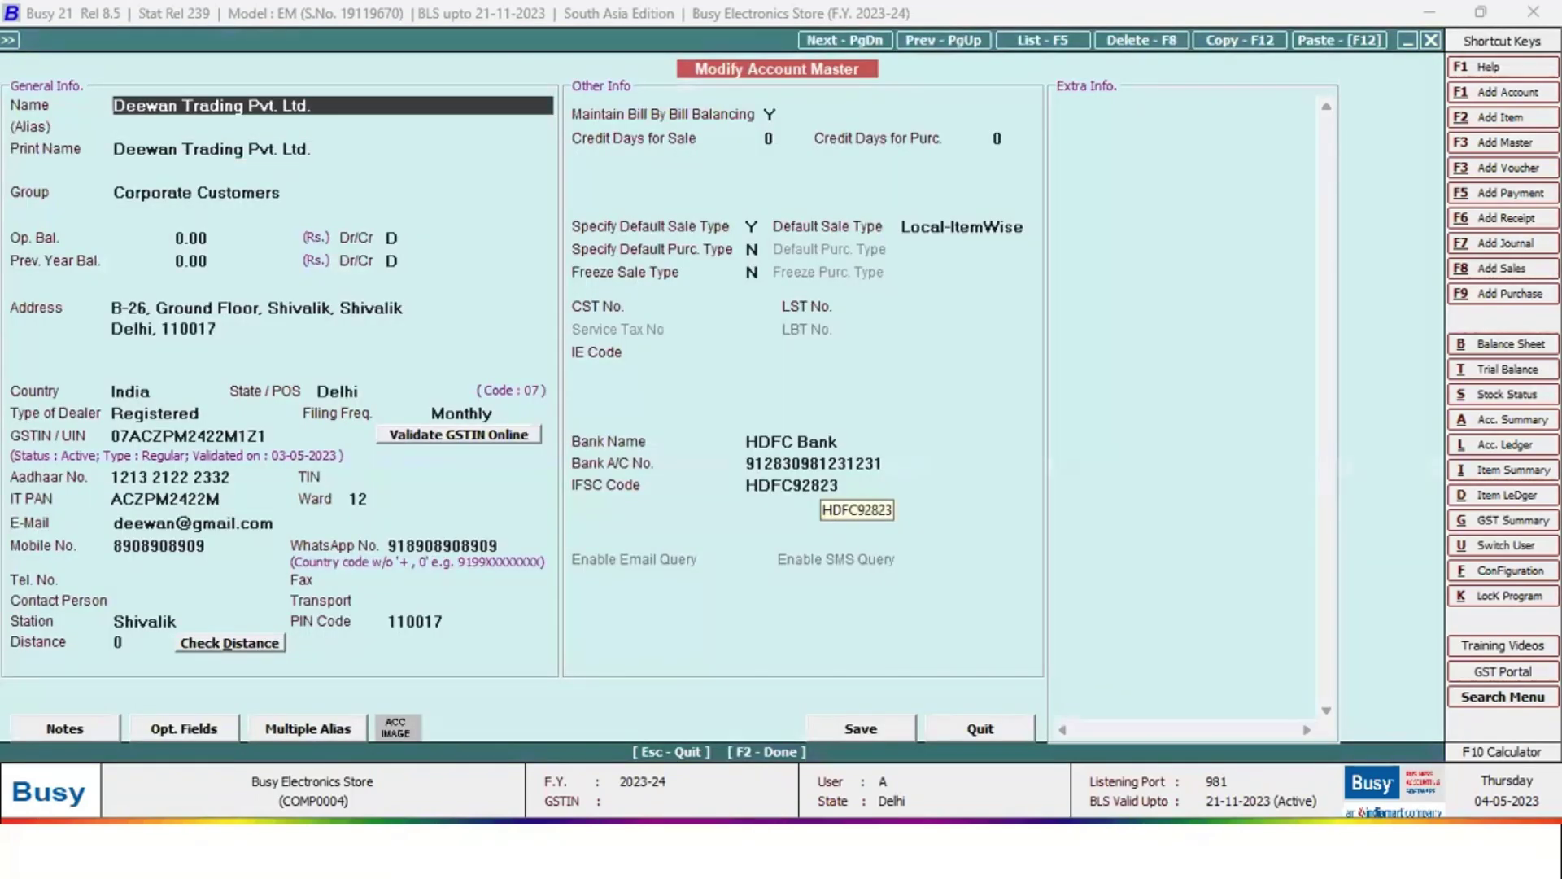
{"action": "key", "text": "Return"}
{"action": "key", "text": "Return"}
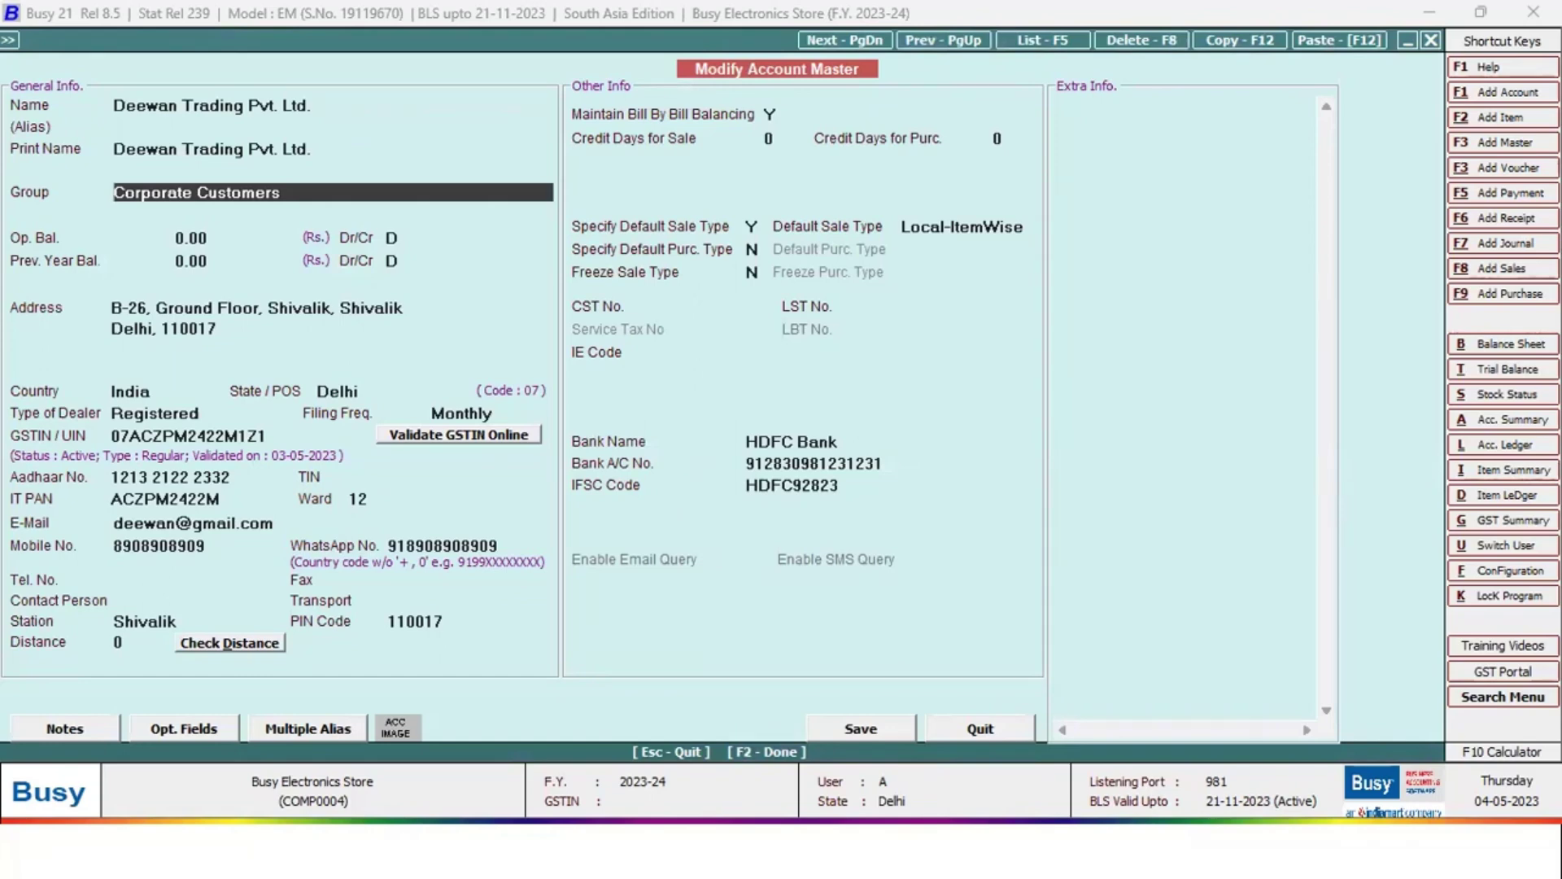
{"action": "key", "text": "alt+m"}
{"action": "key", "text": "Escape"}
{"action": "key", "text": "Return"}
{"action": "key", "text": "Down"}
{"action": "key", "text": "Down"}
{"action": "key", "text": "Down"}
{"action": "key", "text": "Down"}
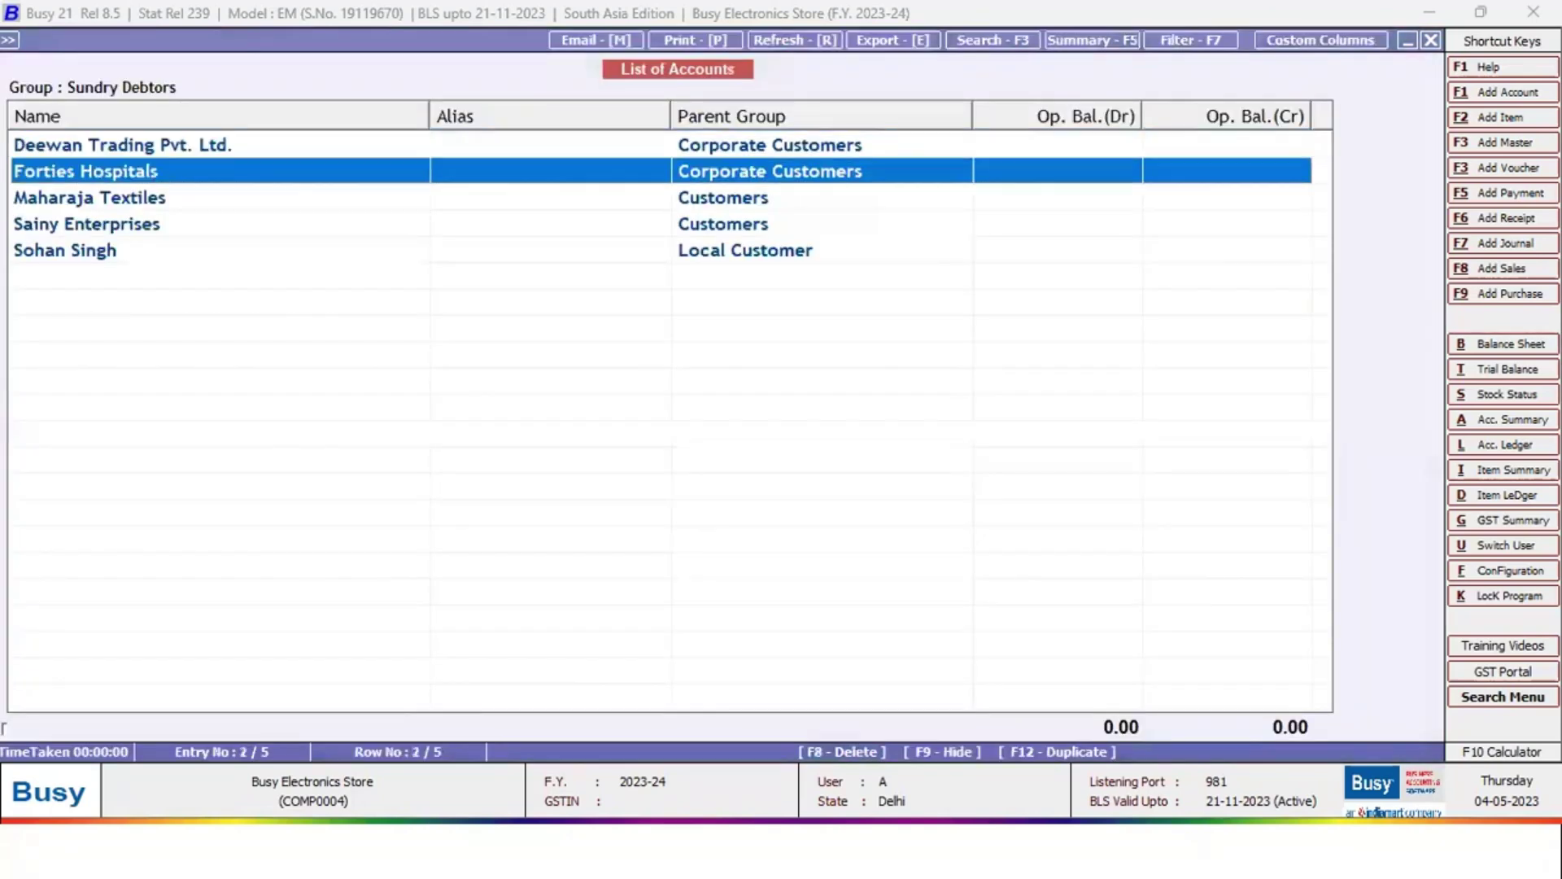
{"action": "key", "text": "Return"}
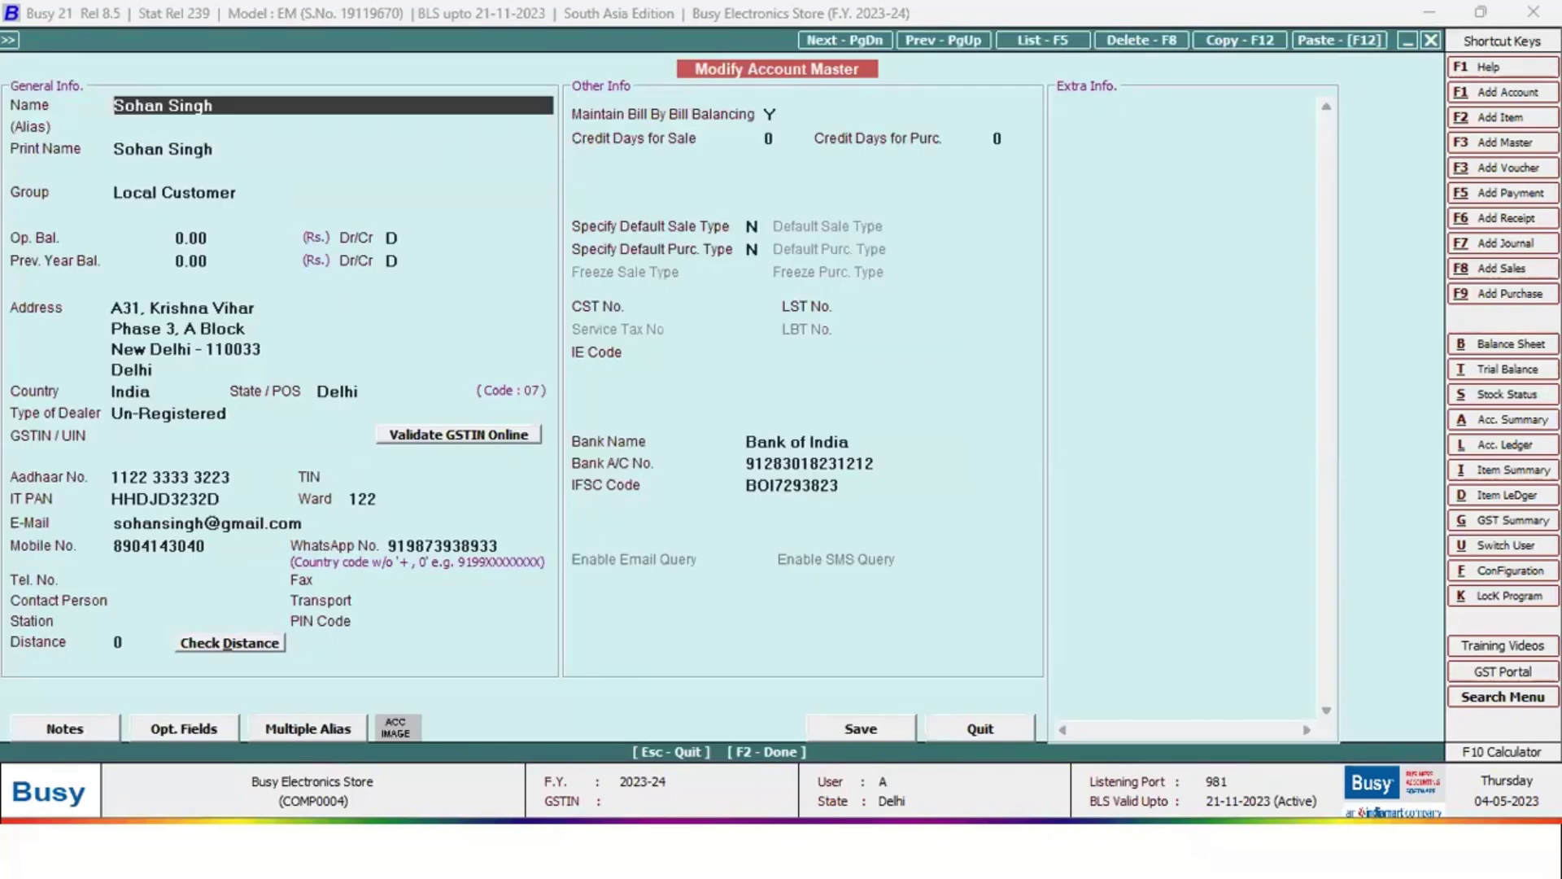
{"action": "key", "text": "Return"}
{"action": "key", "text": "Return"}
{"action": "key", "text": "Return"}
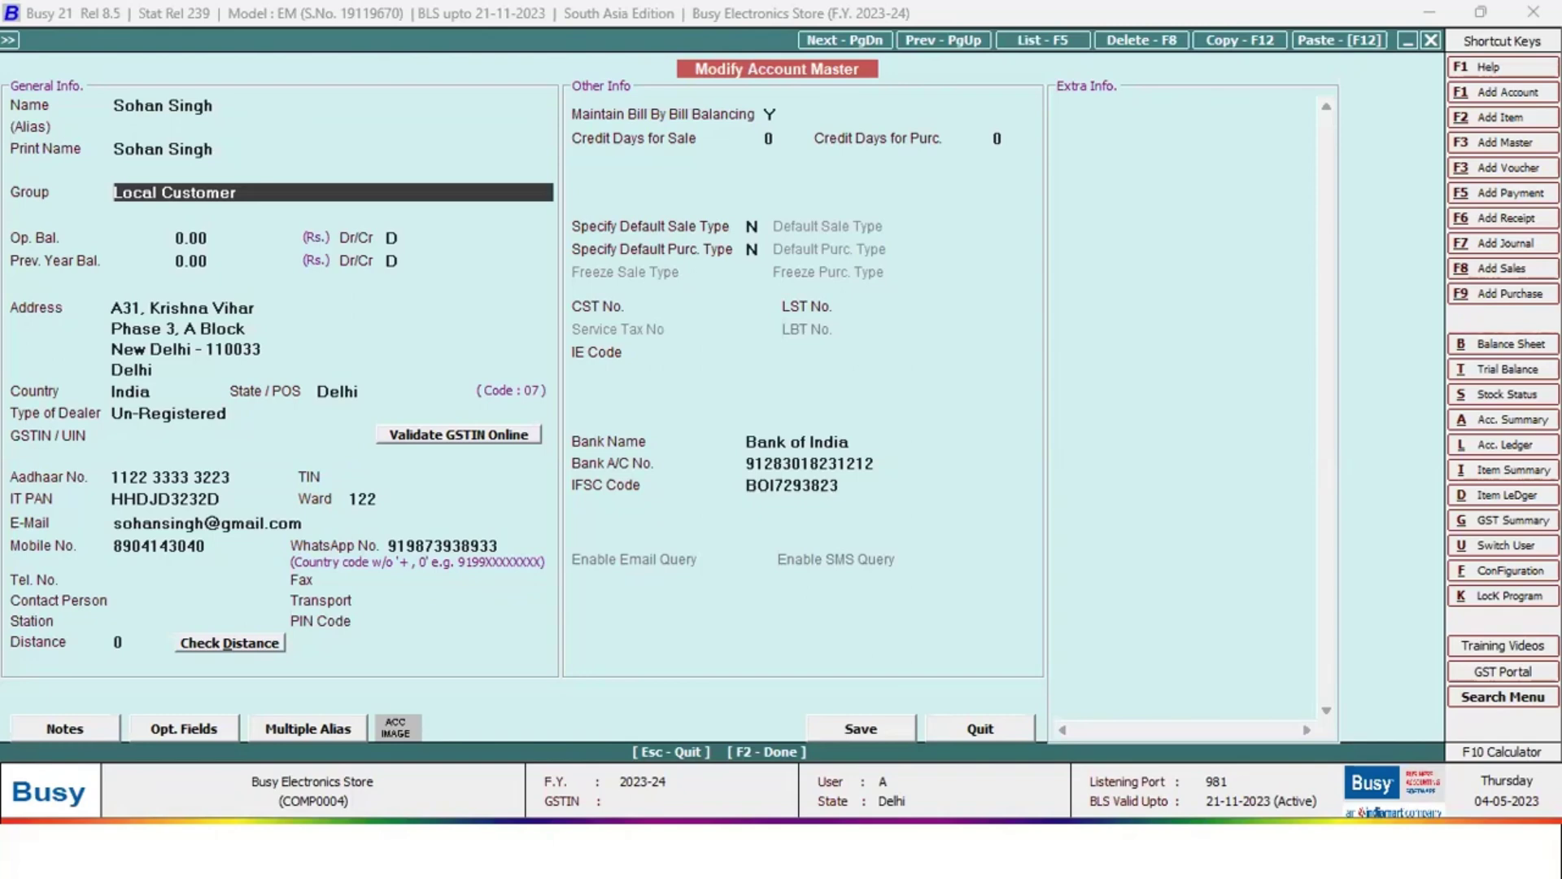
{"action": "key", "text": "Escape"}
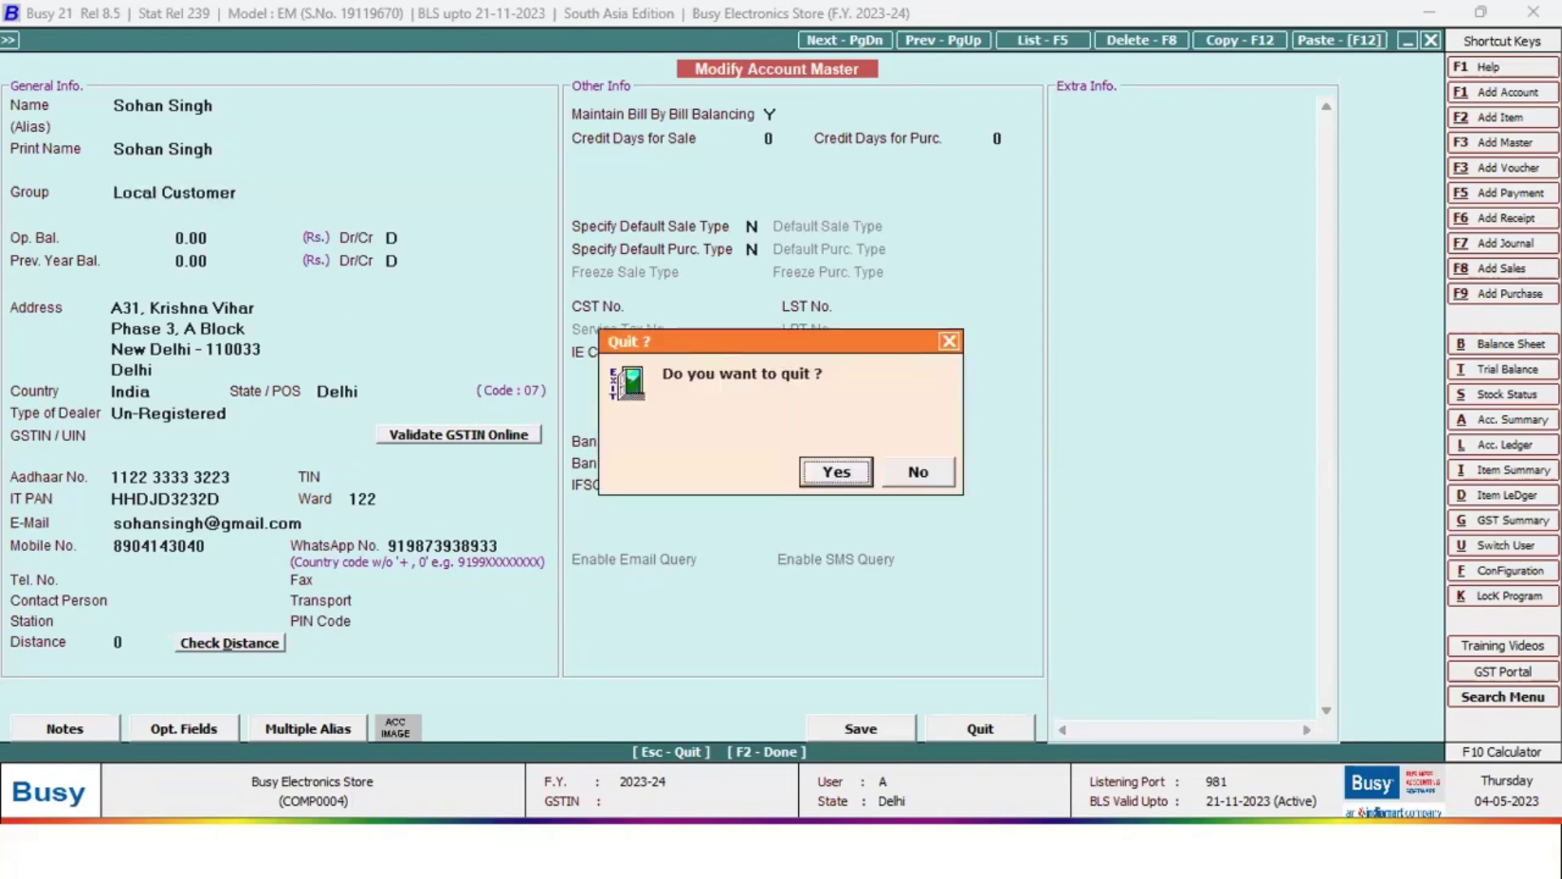
{"action": "key", "text": "Return"}
Close the accounts list and bring up the Salesman > Modify list of salesmen
{"action": "key", "text": "Escape"}
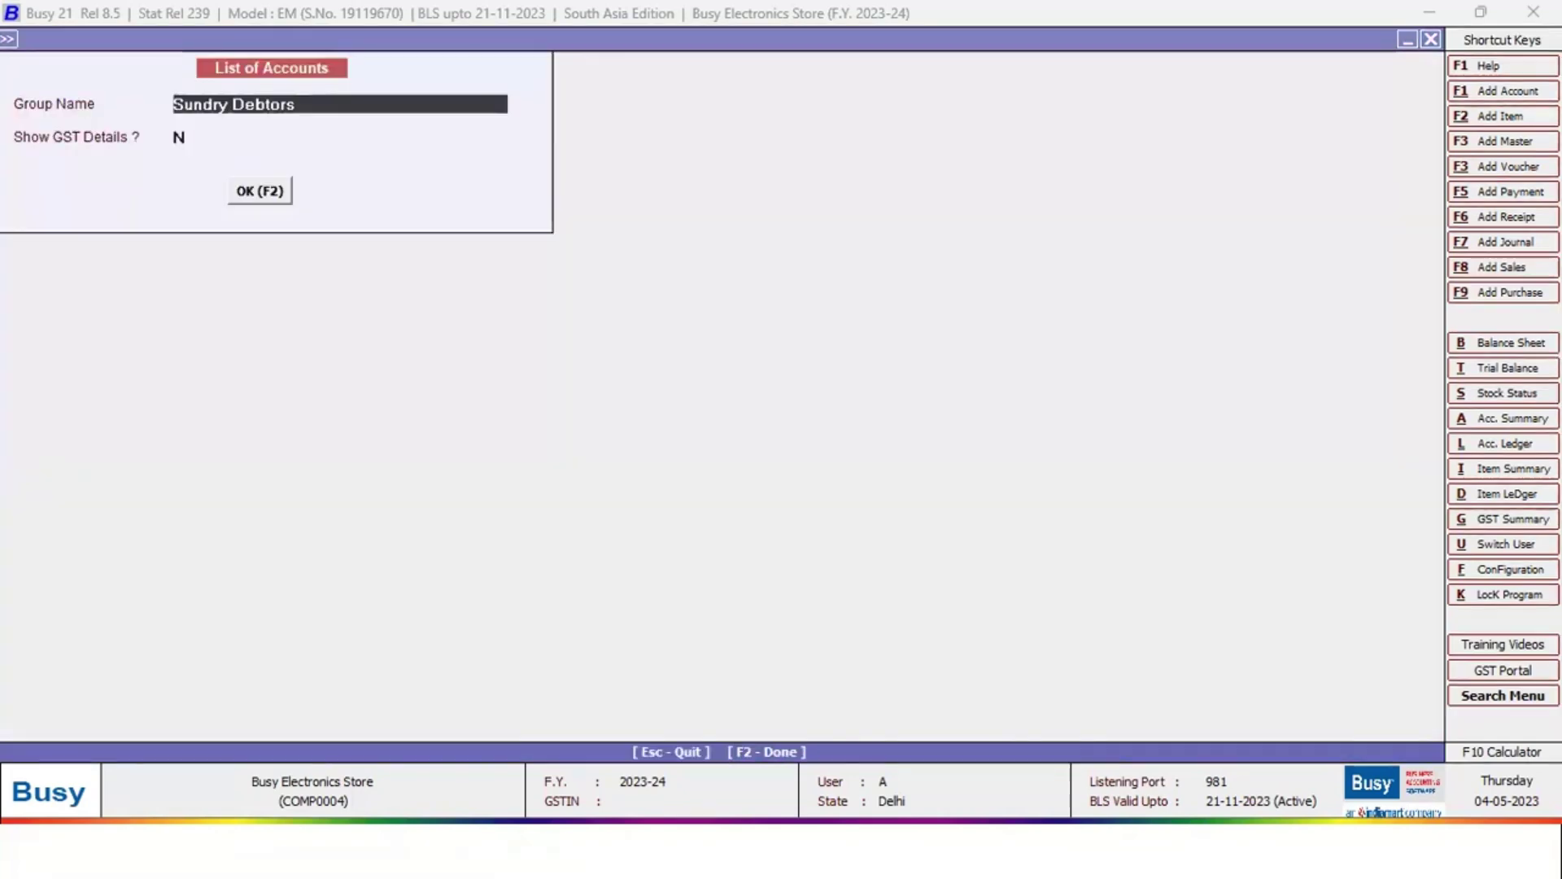
{"action": "key", "text": "Escape"}
{"action": "key", "text": "Escape"}
{"action": "key", "text": "Escape"}
{"action": "key", "text": "Escape"}
{"action": "key", "text": "Down"}
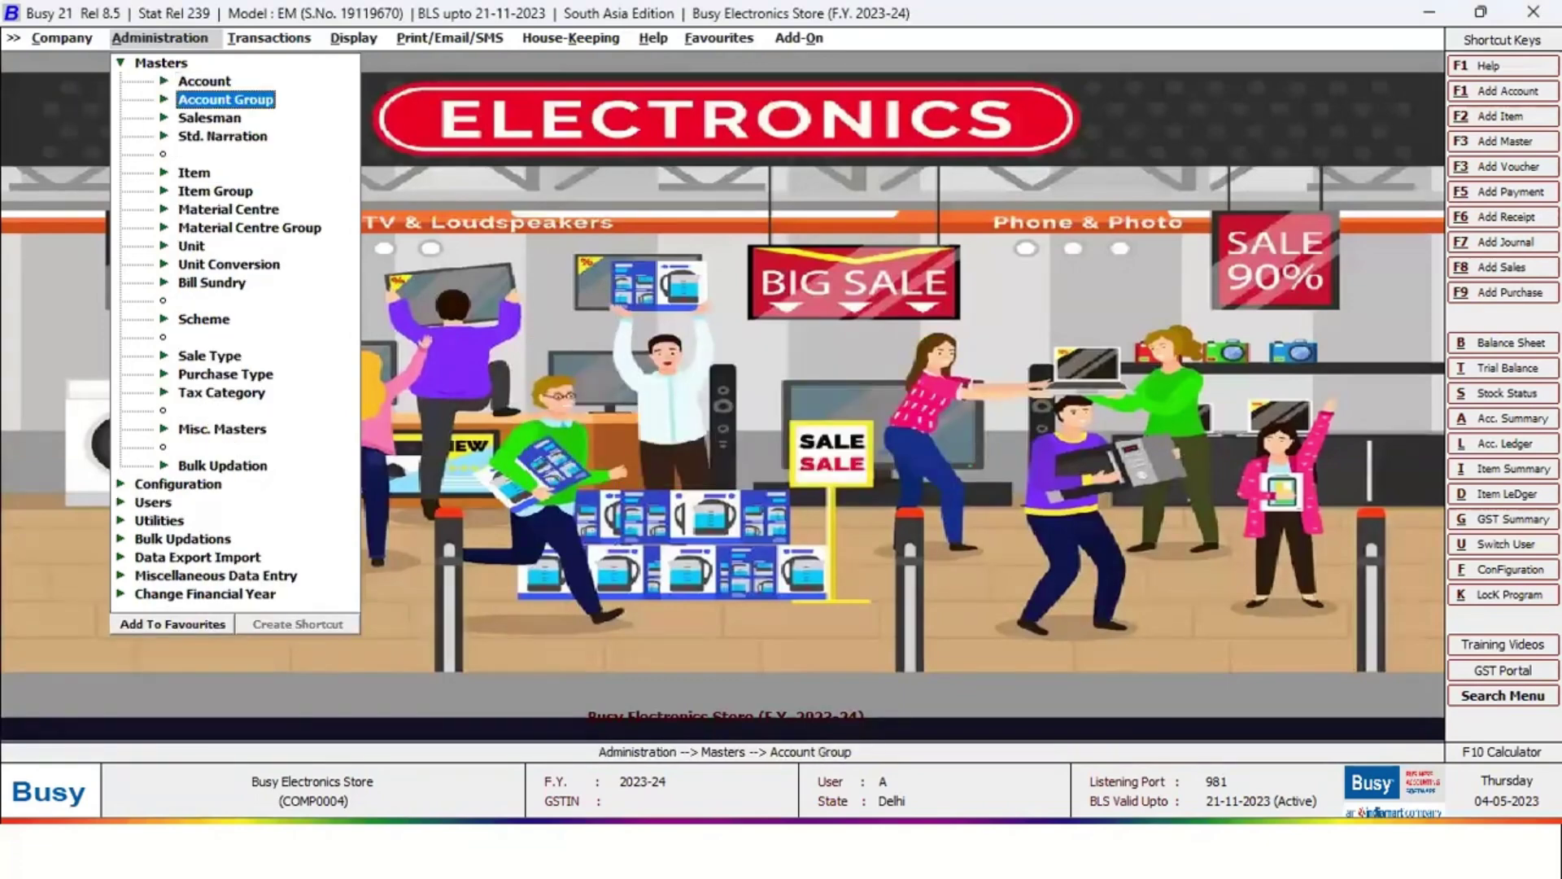
{"action": "key", "text": "Down"}
{"action": "key", "text": "Return"}
{"action": "key", "text": "Down"}
{"action": "key", "text": "Return"}
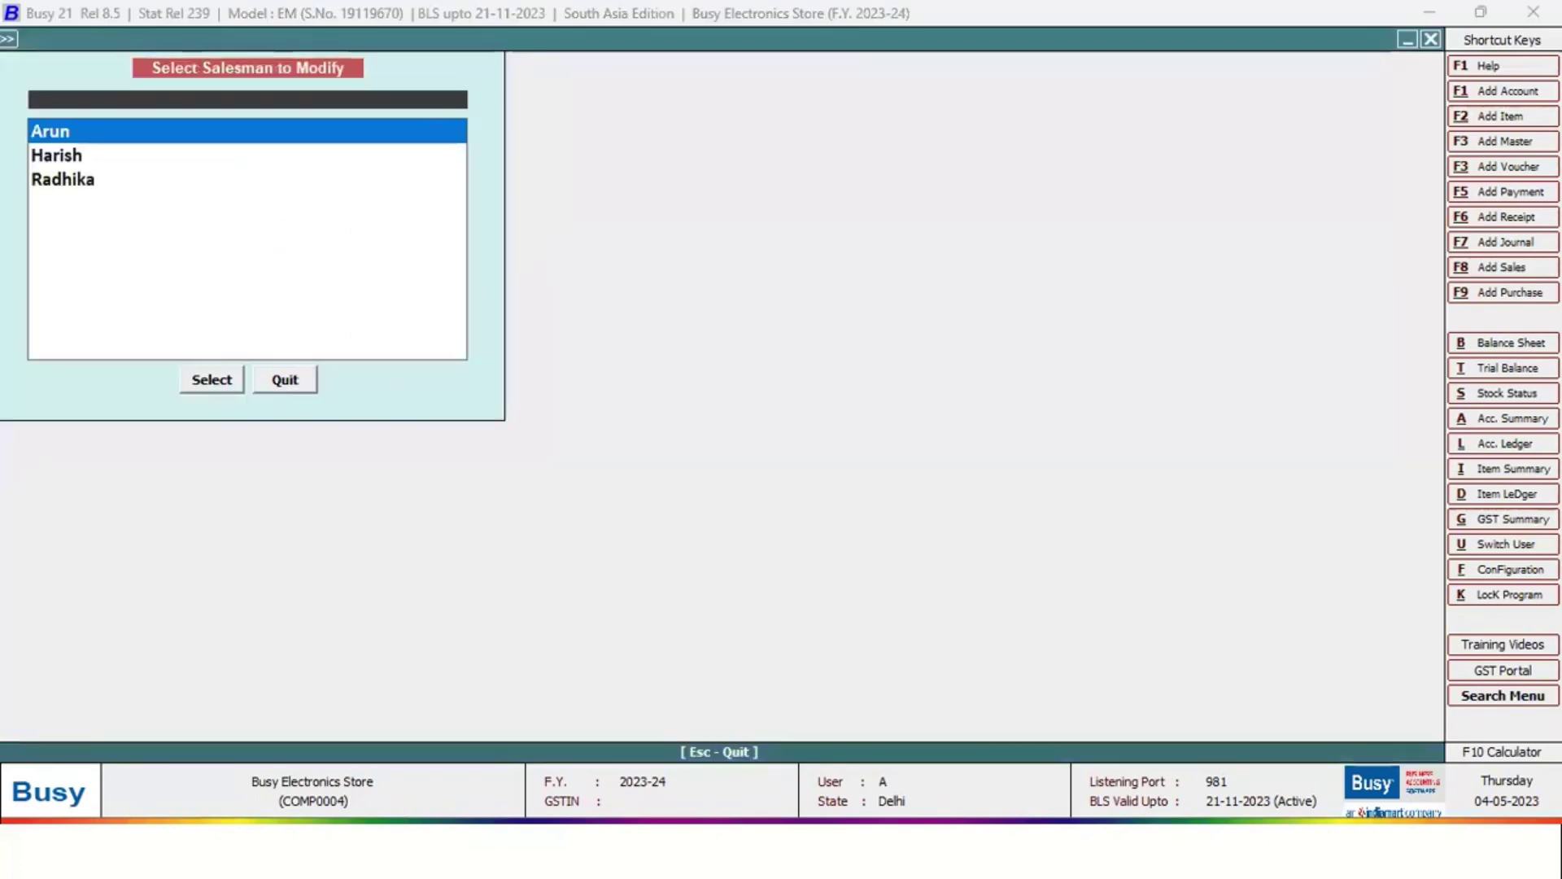
{"action": "key", "text": "Return"}
Review the first salesman's details and 10% Percentage default commission
{"action": "key", "text": "Return"}
{"action": "key", "text": "Return"}
{"action": "key", "text": "Return"}
{"action": "key", "text": "Return"}
{"action": "key", "text": "Return"}
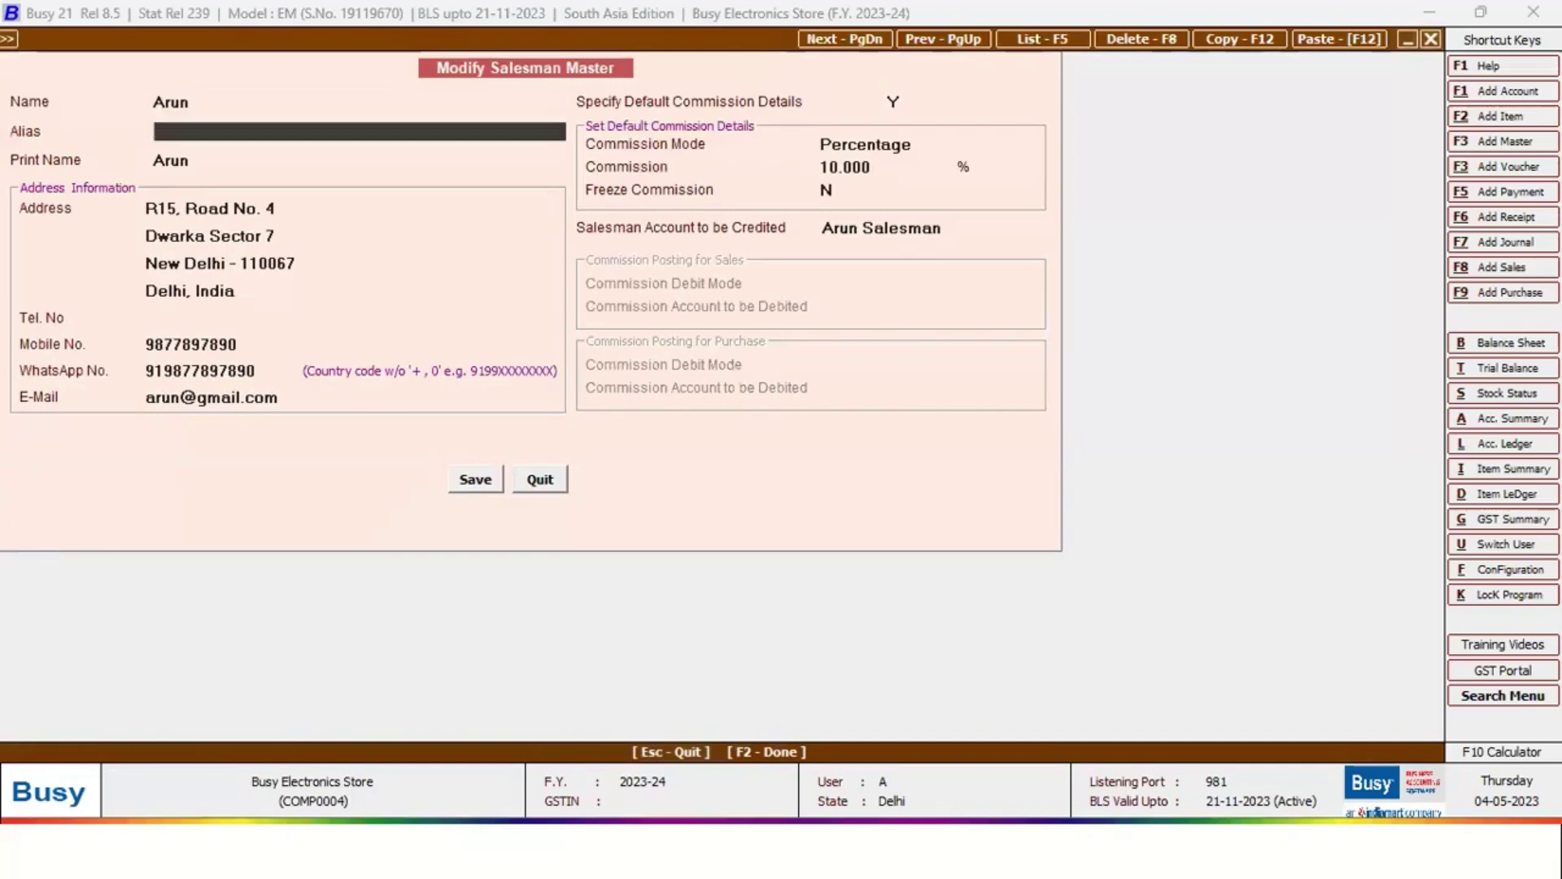
{"action": "key", "text": "Return"}
{"action": "key", "text": "Return"}
{"action": "key", "text": "Return"}
{"action": "key", "text": "Return"}
{"action": "key", "text": "Return"}
{"action": "key", "text": "Return"}
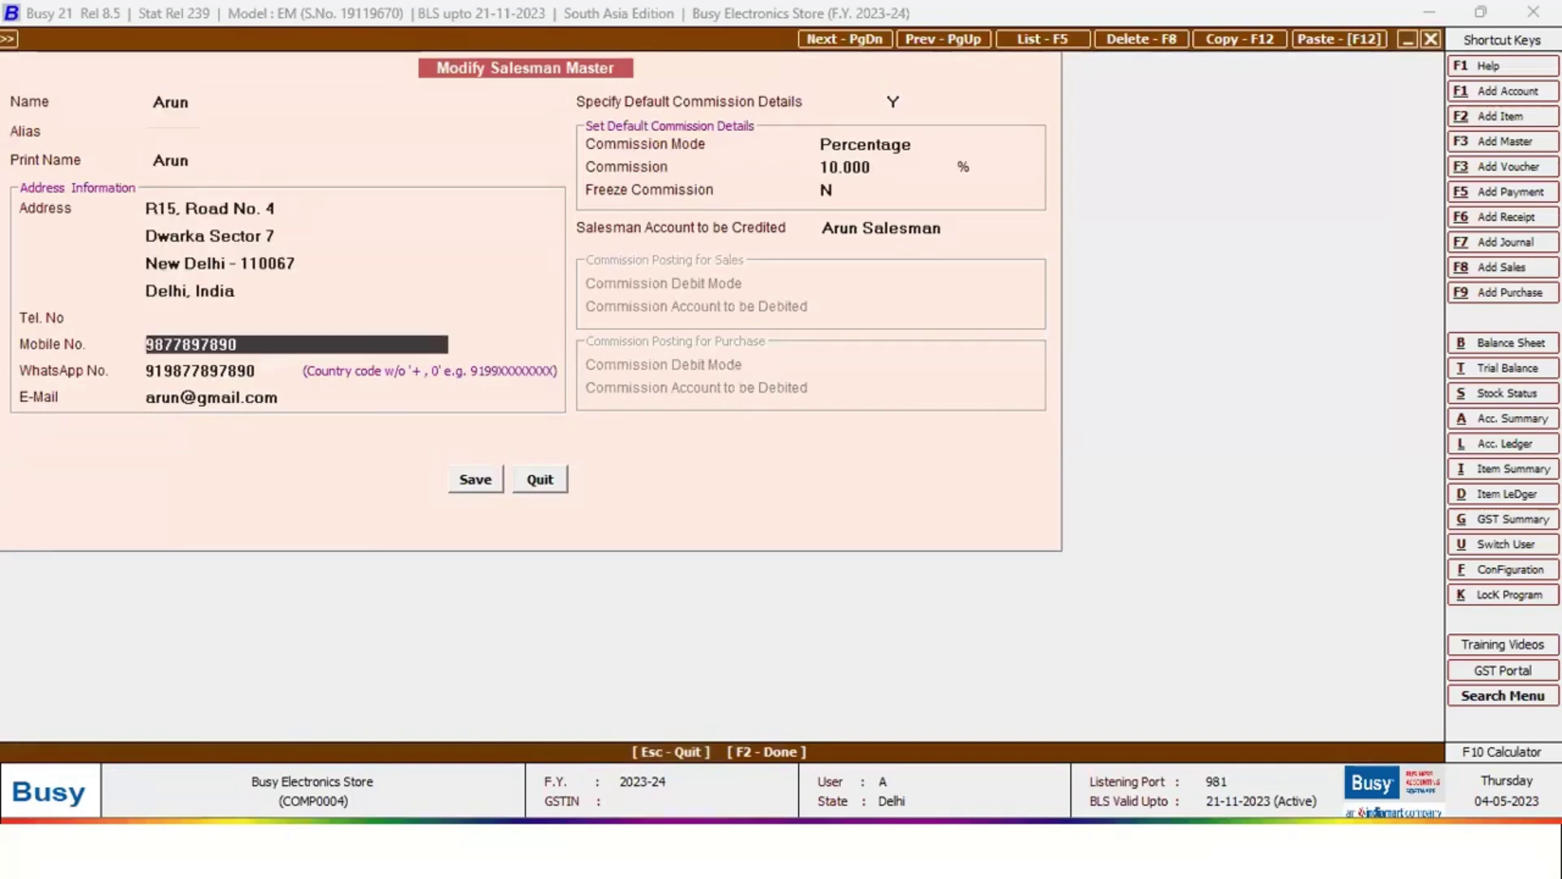
{"action": "key", "text": "Return"}
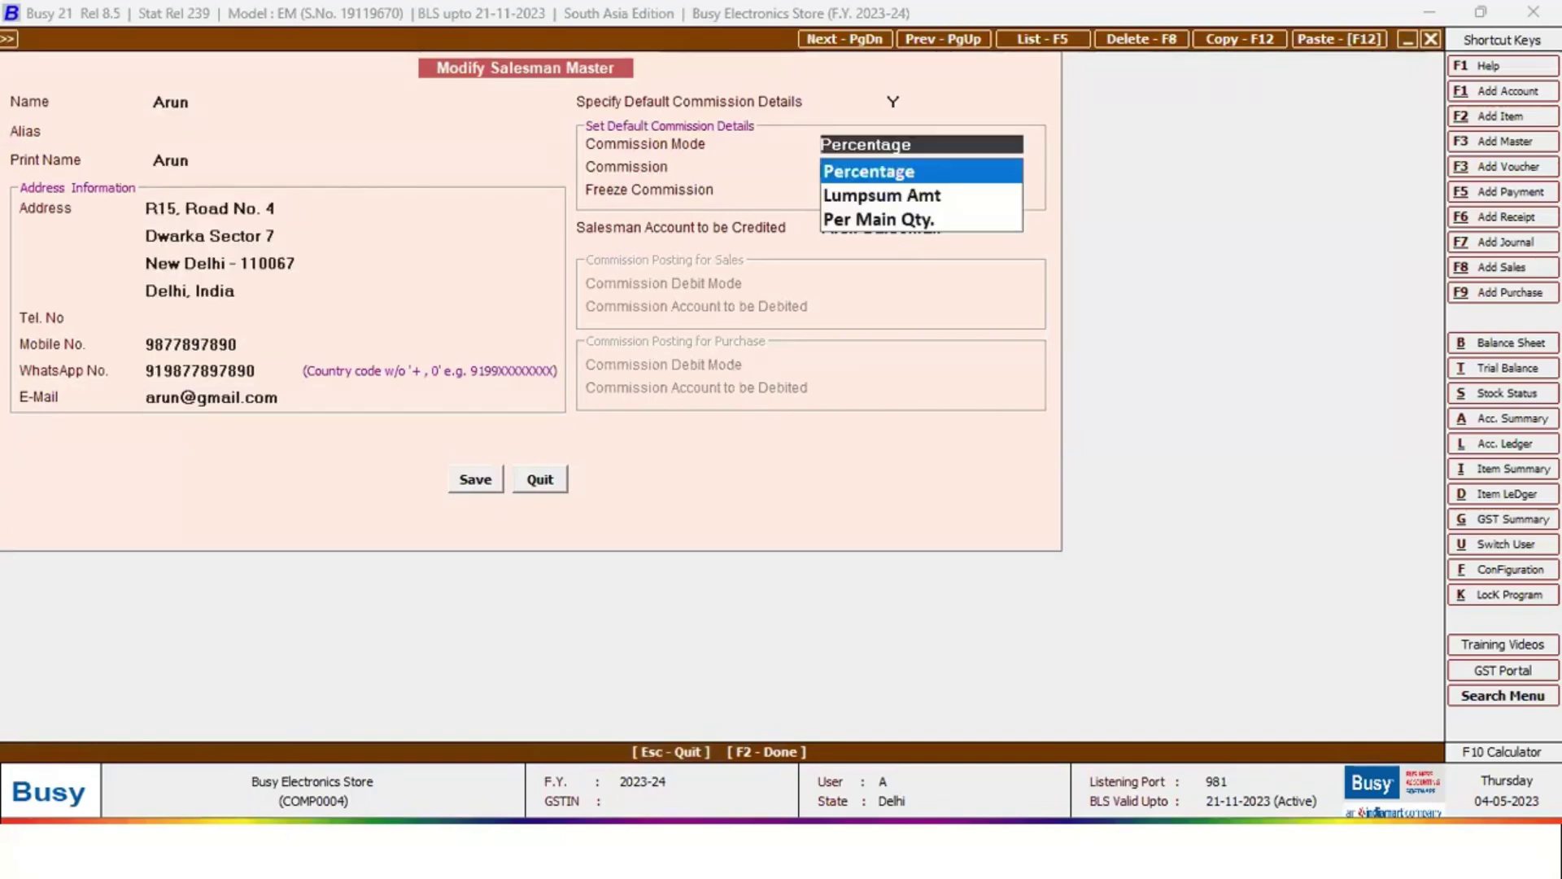
{"action": "key", "text": "Return"}
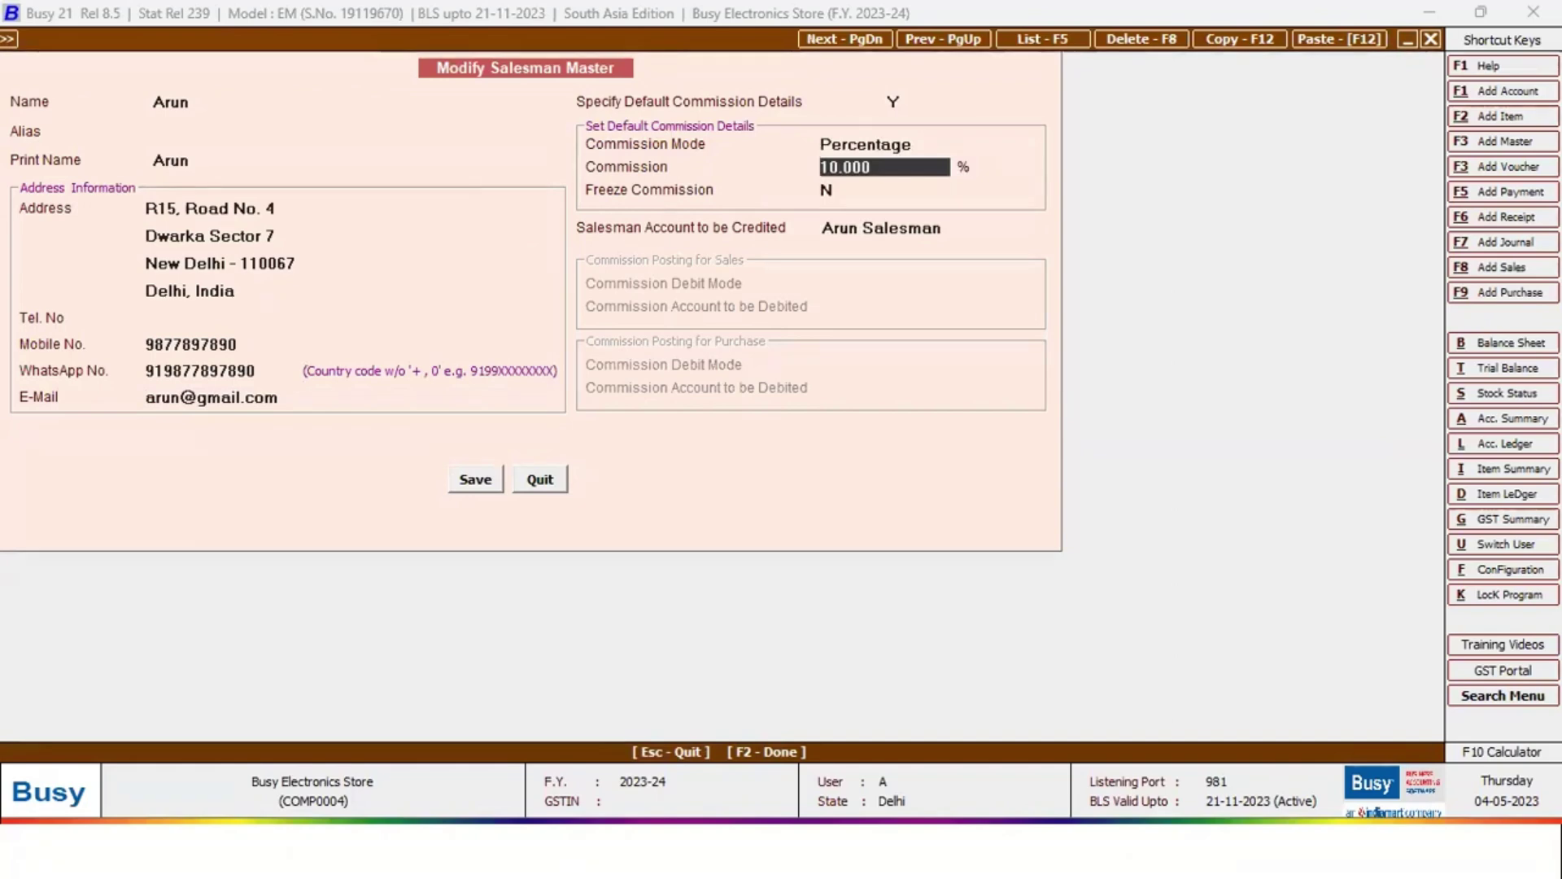
{"action": "key", "text": "Return"}
{"action": "key", "text": "Return"}
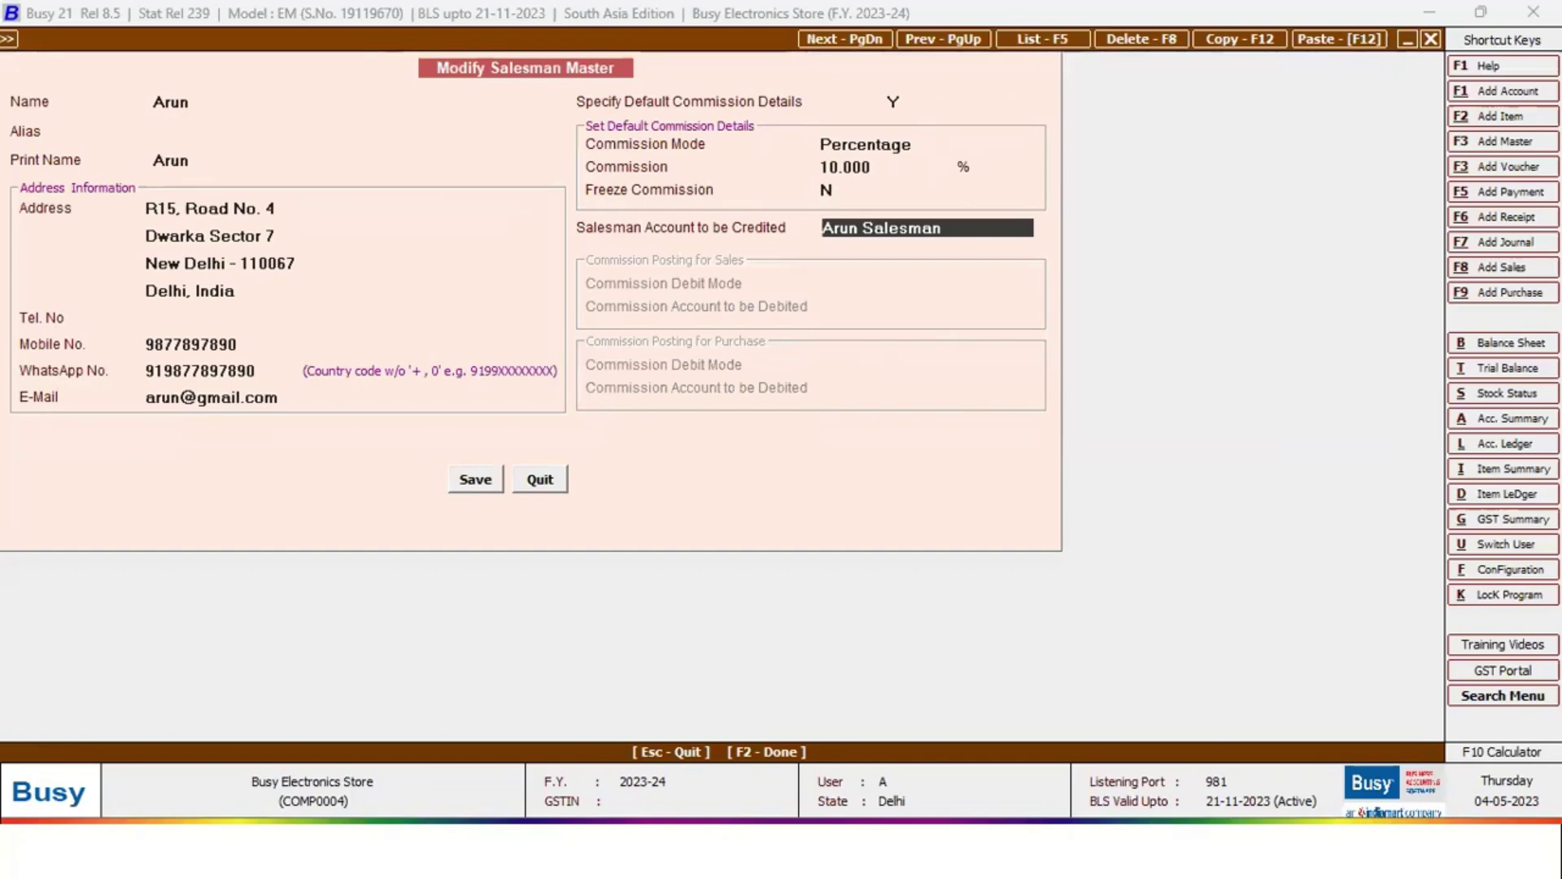
Inspect the salesman's ledger and its Salesman group under Sundry Creditors, then close everything unchanged
{"action": "key", "text": "alt+m"}
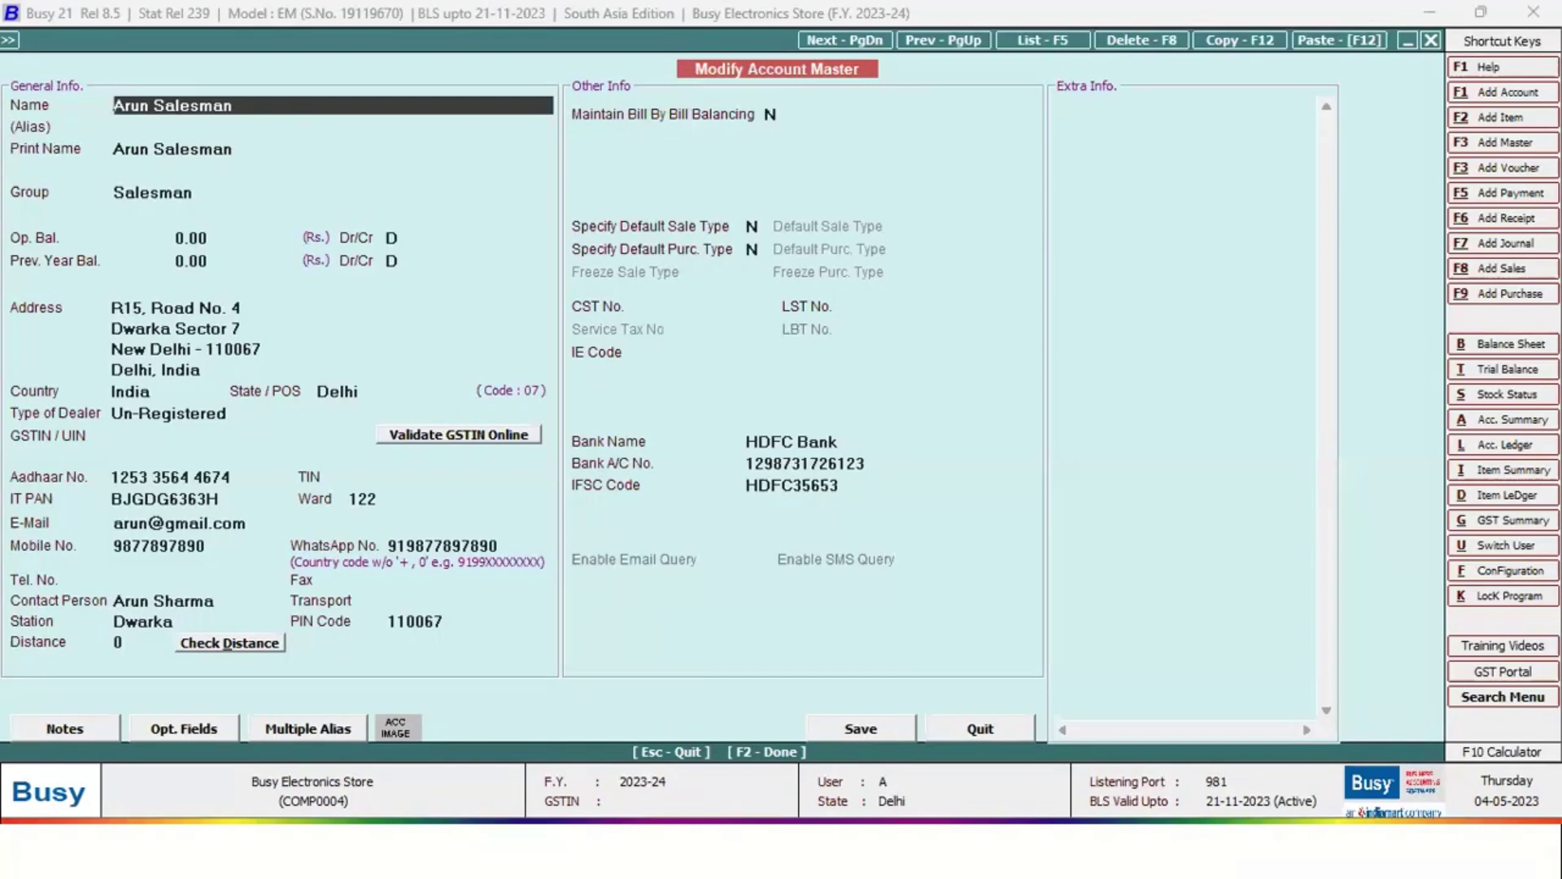
{"action": "key", "text": "Return"}
{"action": "key", "text": "Return"}
{"action": "key", "text": "Return"}
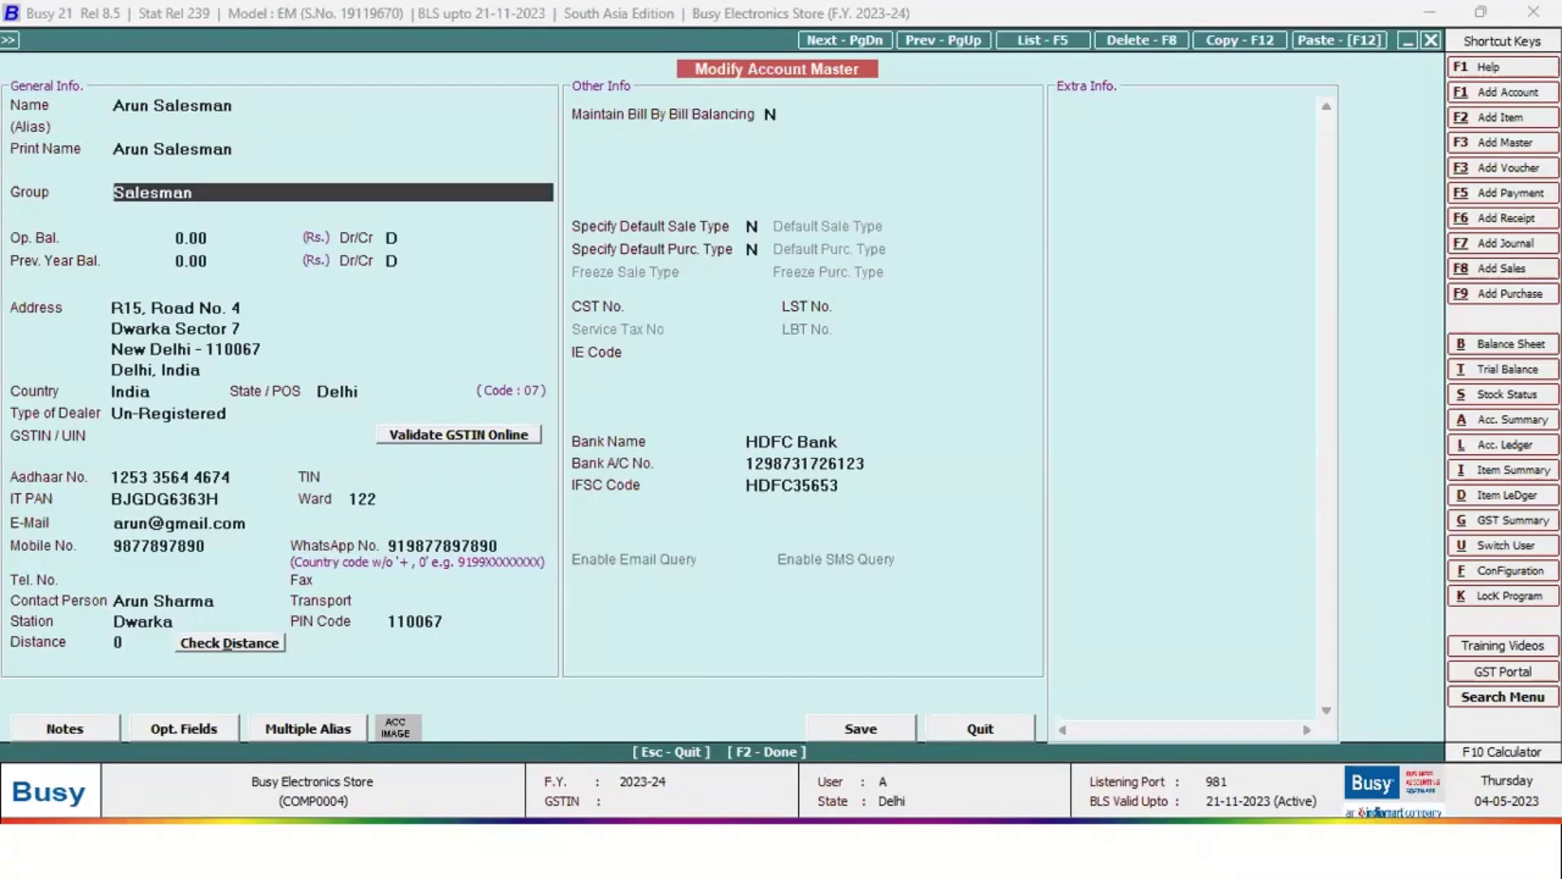
{"action": "key", "text": "alt+m"}
{"action": "key", "text": "Return"}
{"action": "key", "text": "Return"}
{"action": "key", "text": "Return"}
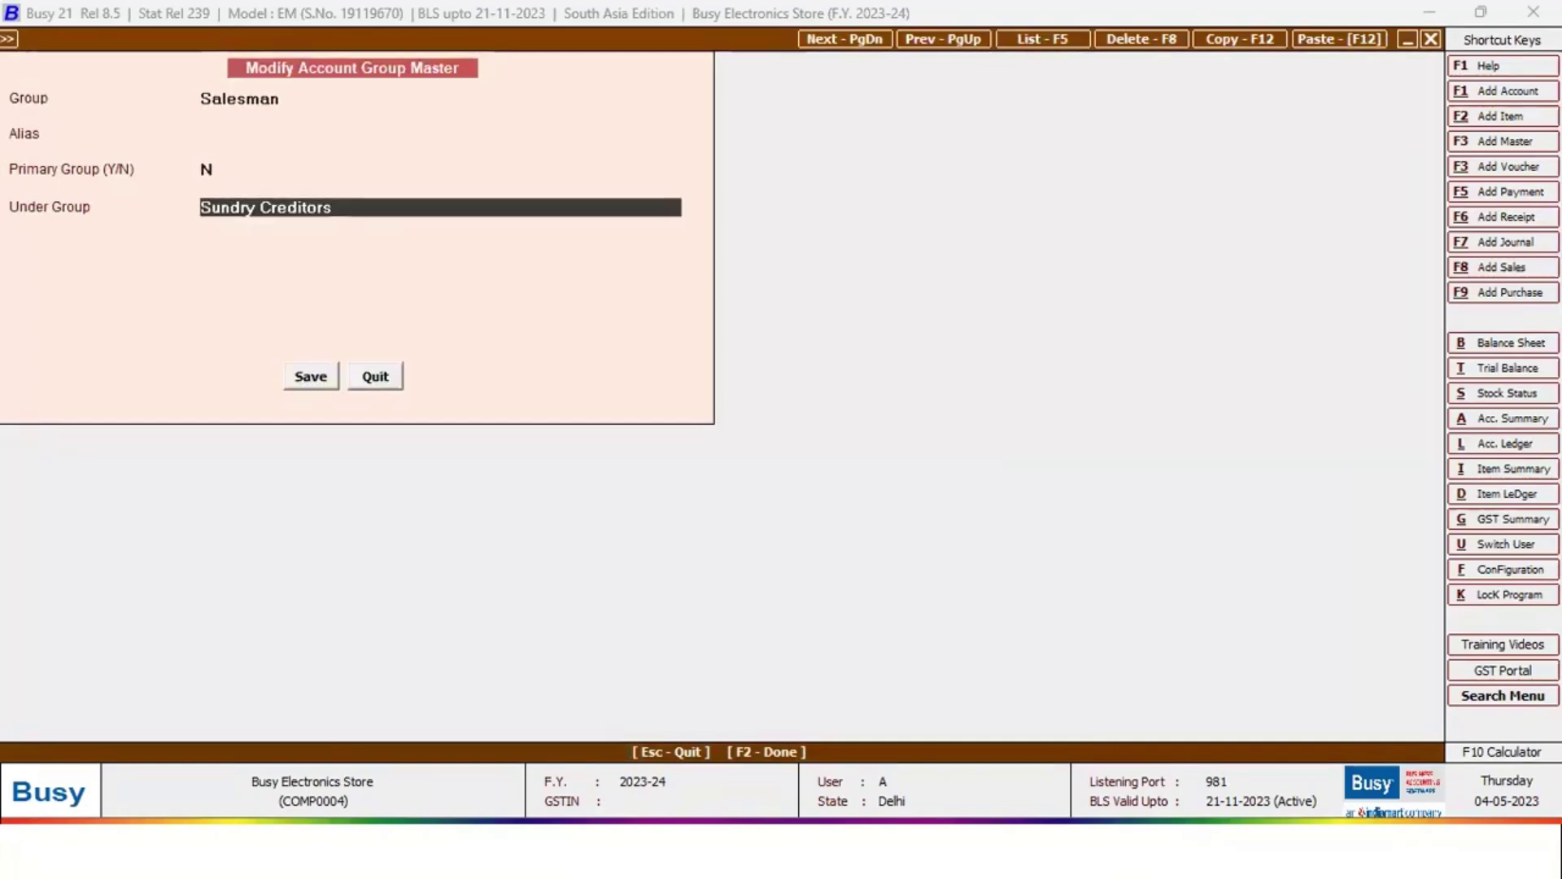
{"action": "key", "text": "Escape"}
{"action": "key", "text": "Return"}
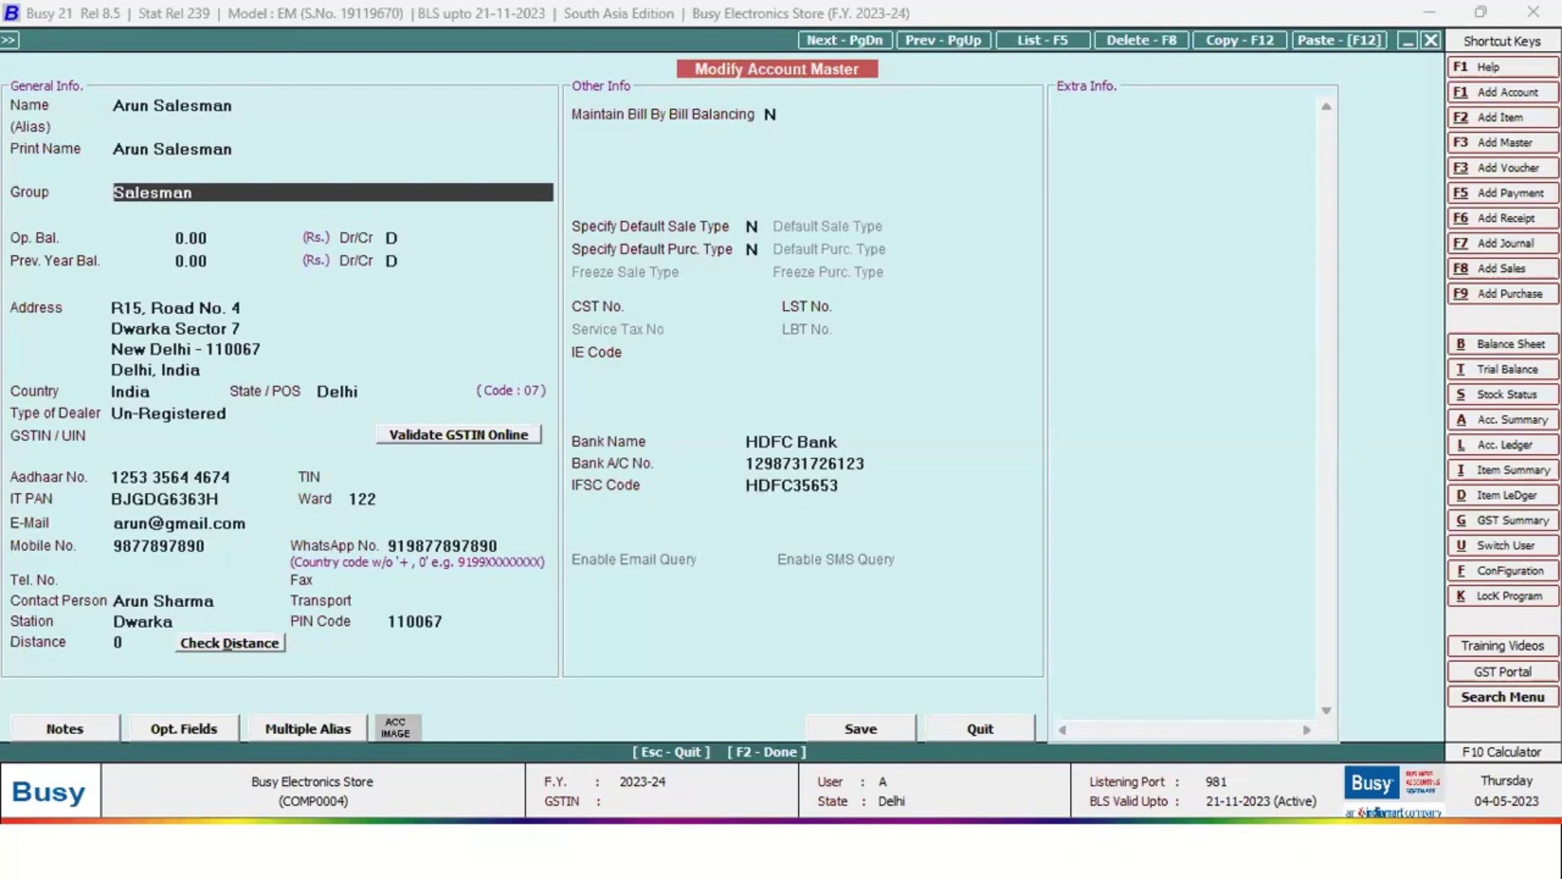
{"action": "key", "text": "Escape"}
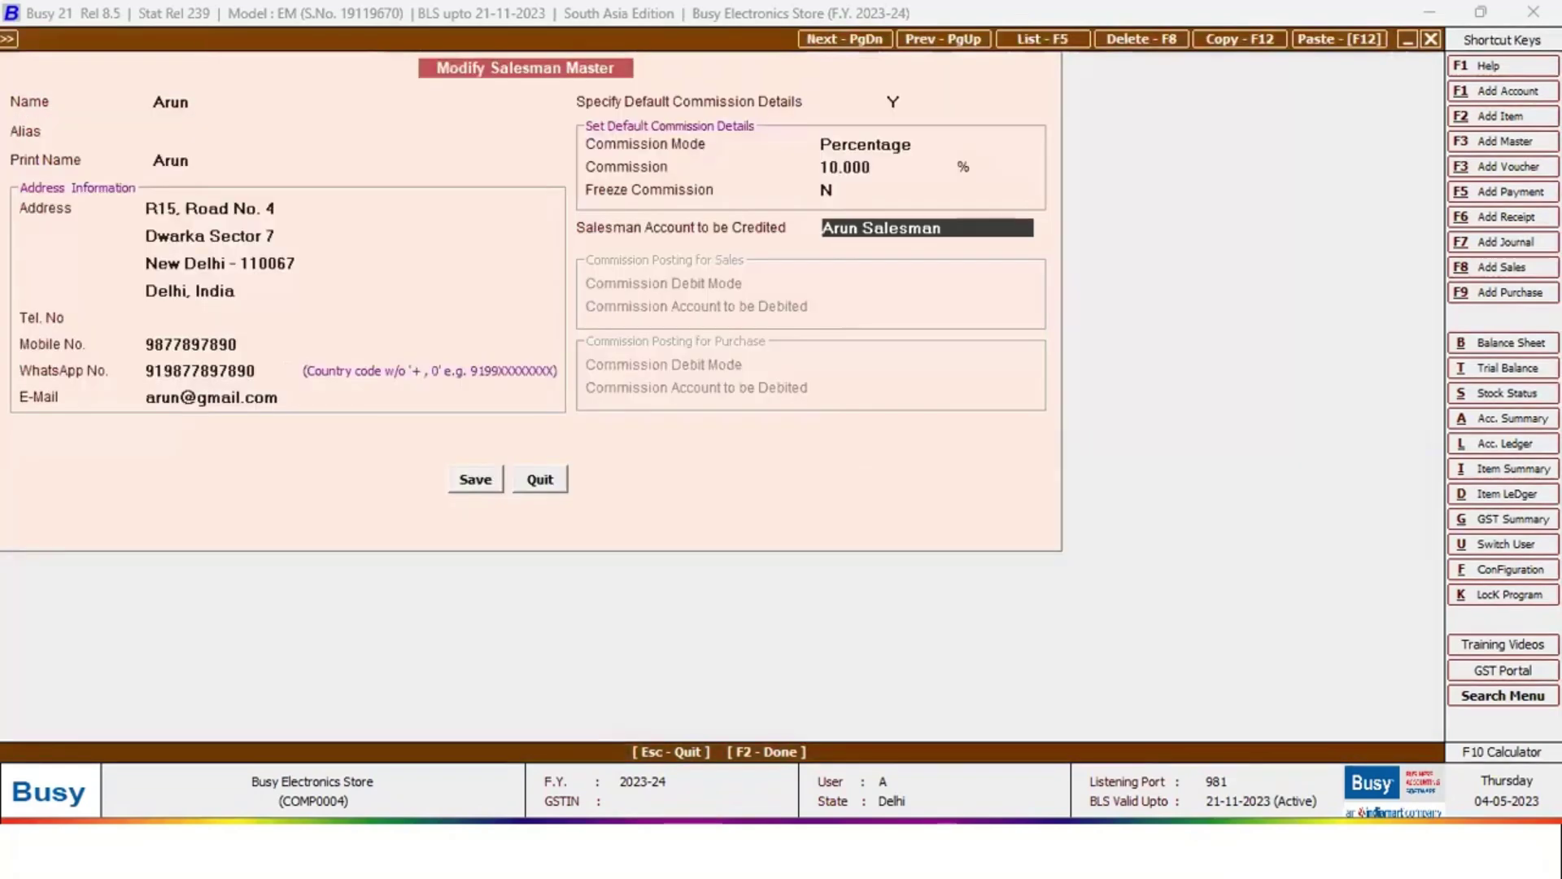
{"action": "key", "text": "F2"}
{"action": "key", "text": "Return"}
{"action": "key", "text": "Escape"}
{"action": "key", "text": "Escape"}
{"action": "key", "text": "Escape"}
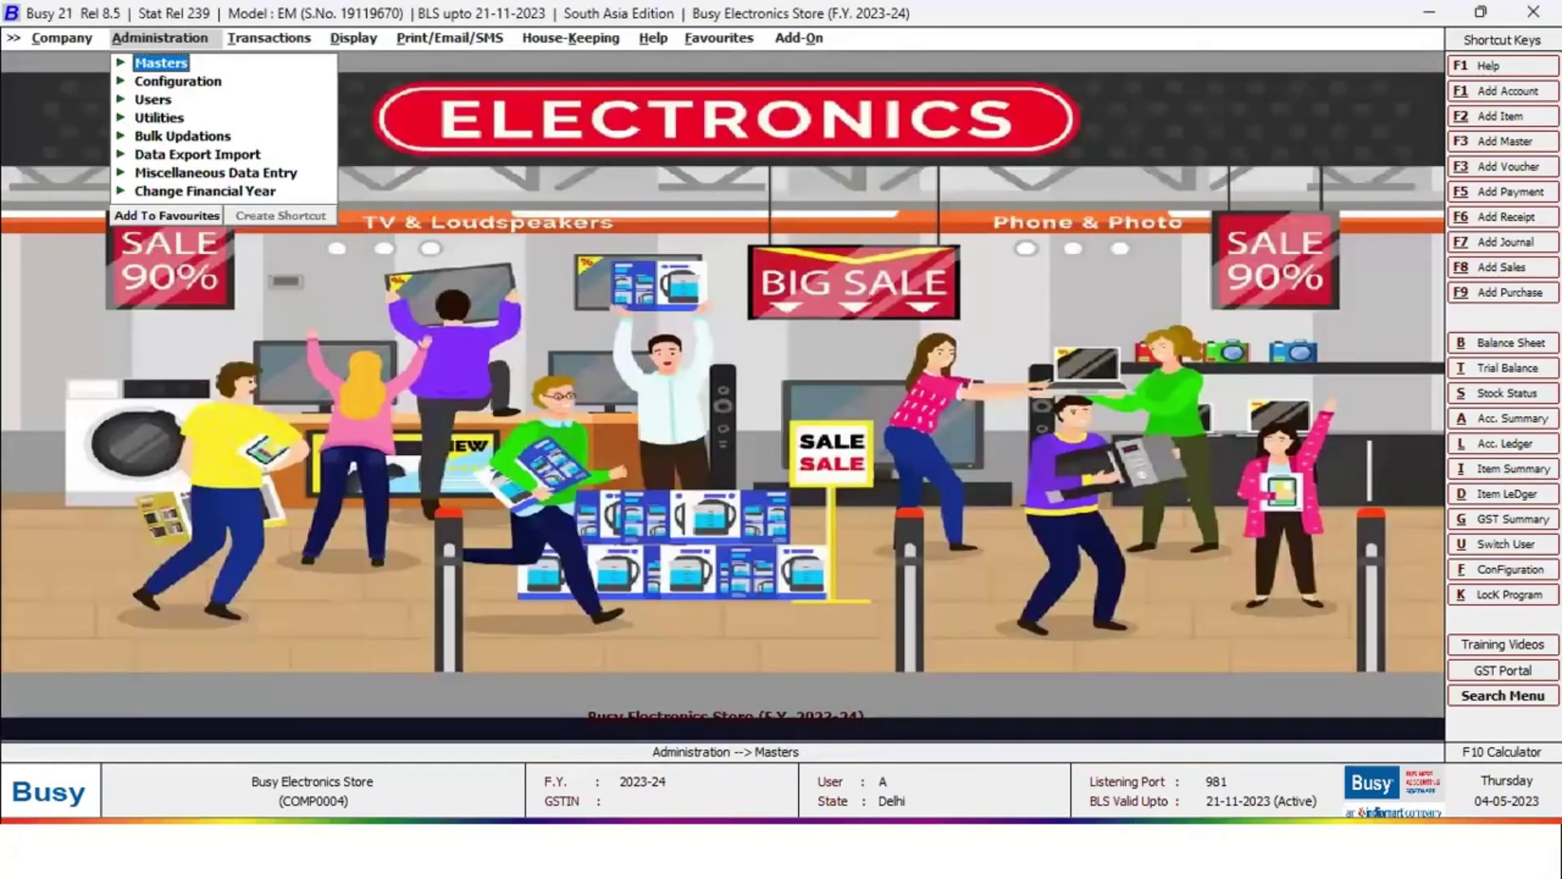
{"action": "key", "text": "Return"}
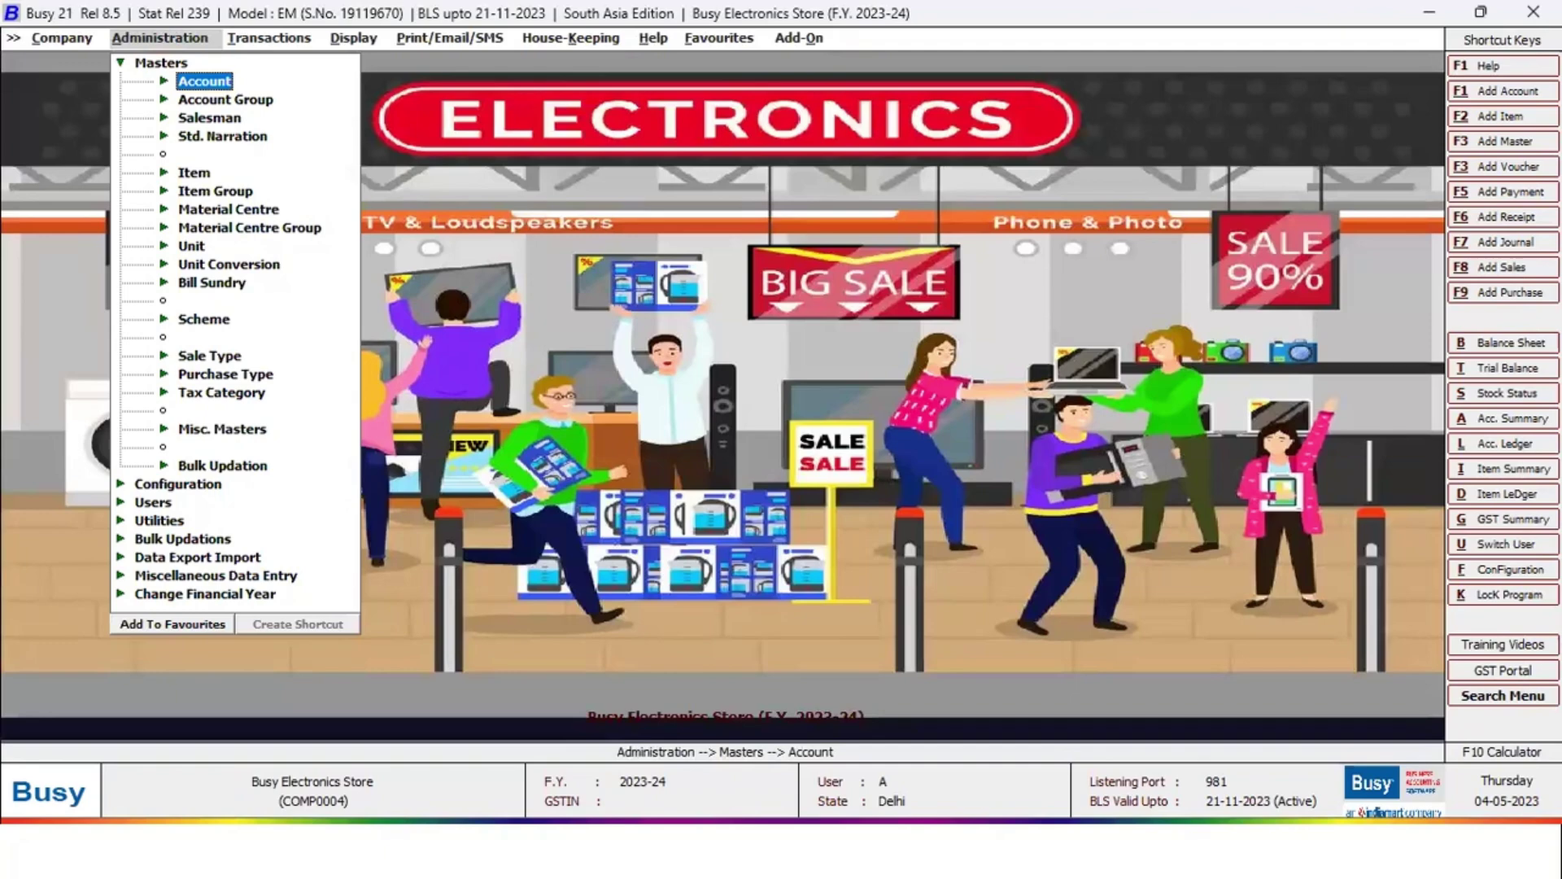
{"action": "key", "text": "Escape"}
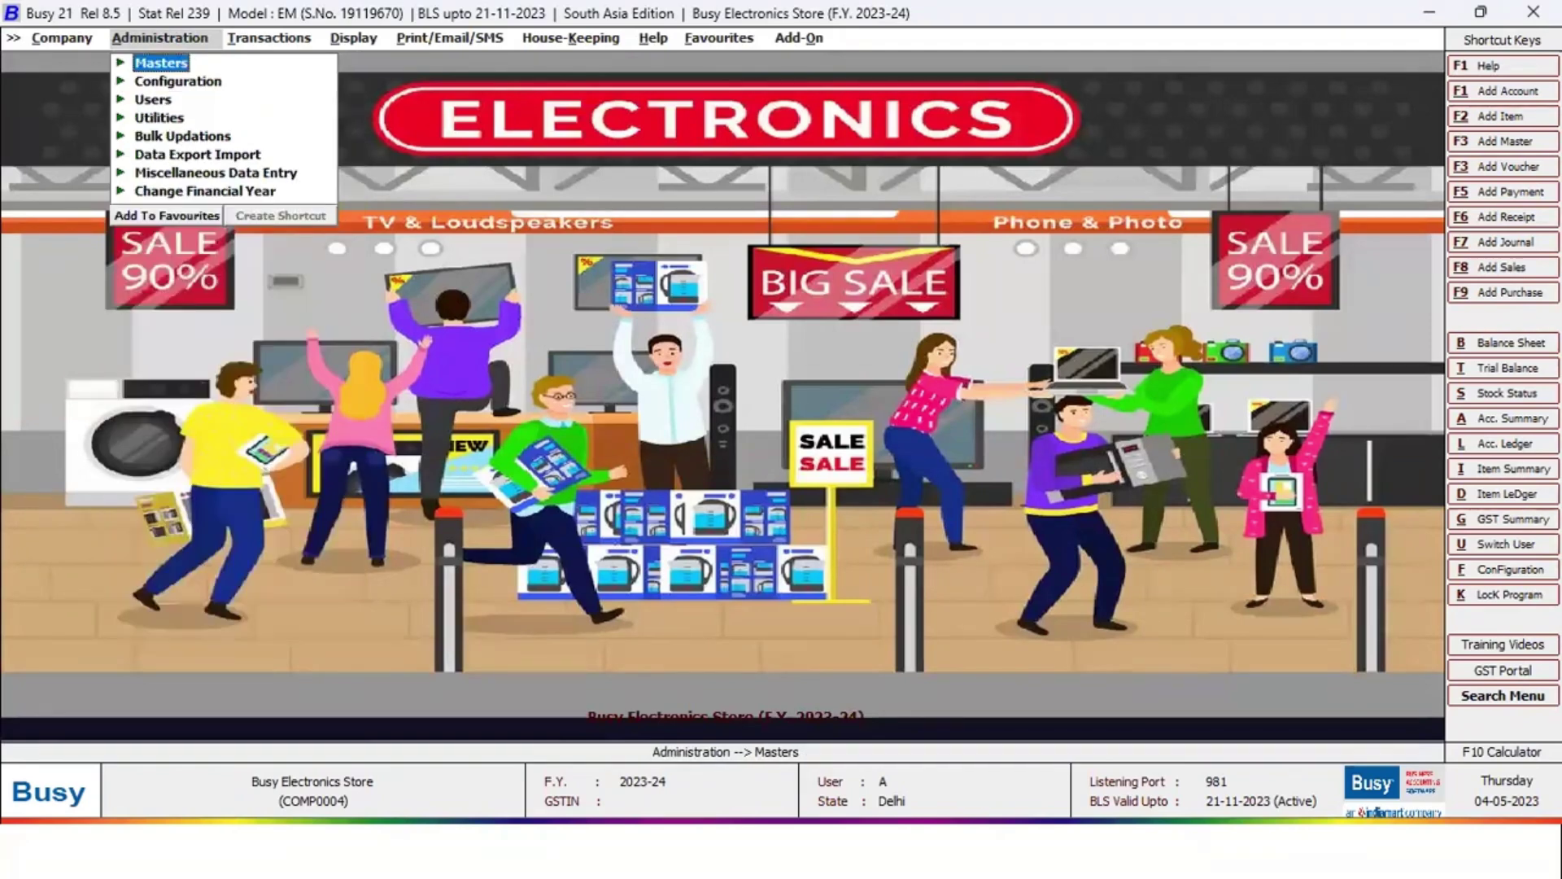
{"action": "key", "text": "Return"}
{"action": "key", "text": "Down"}
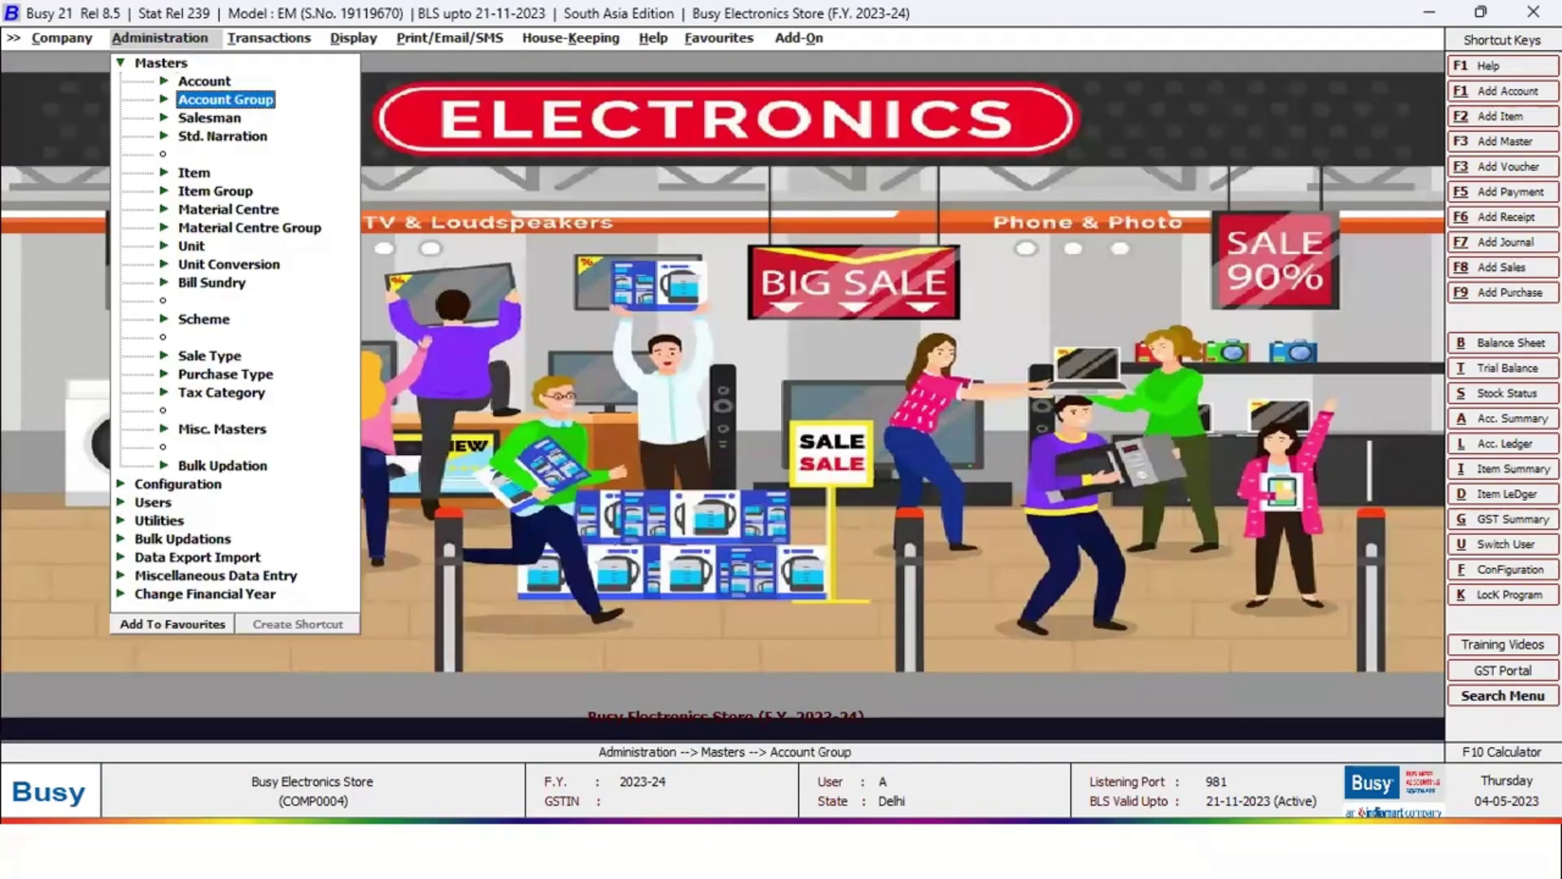
{"action": "key", "text": "Down"}
{"action": "key", "text": "Down"}
{"action": "key", "text": "Down"}
{"action": "key", "text": "Down"}
{"action": "key", "text": "Down"}
{"action": "key", "text": "Down"}
{"action": "key", "text": "Down"}
{"action": "key", "text": "Down"}
{"action": "key", "text": "Down"}
{"action": "key", "text": "Down"}
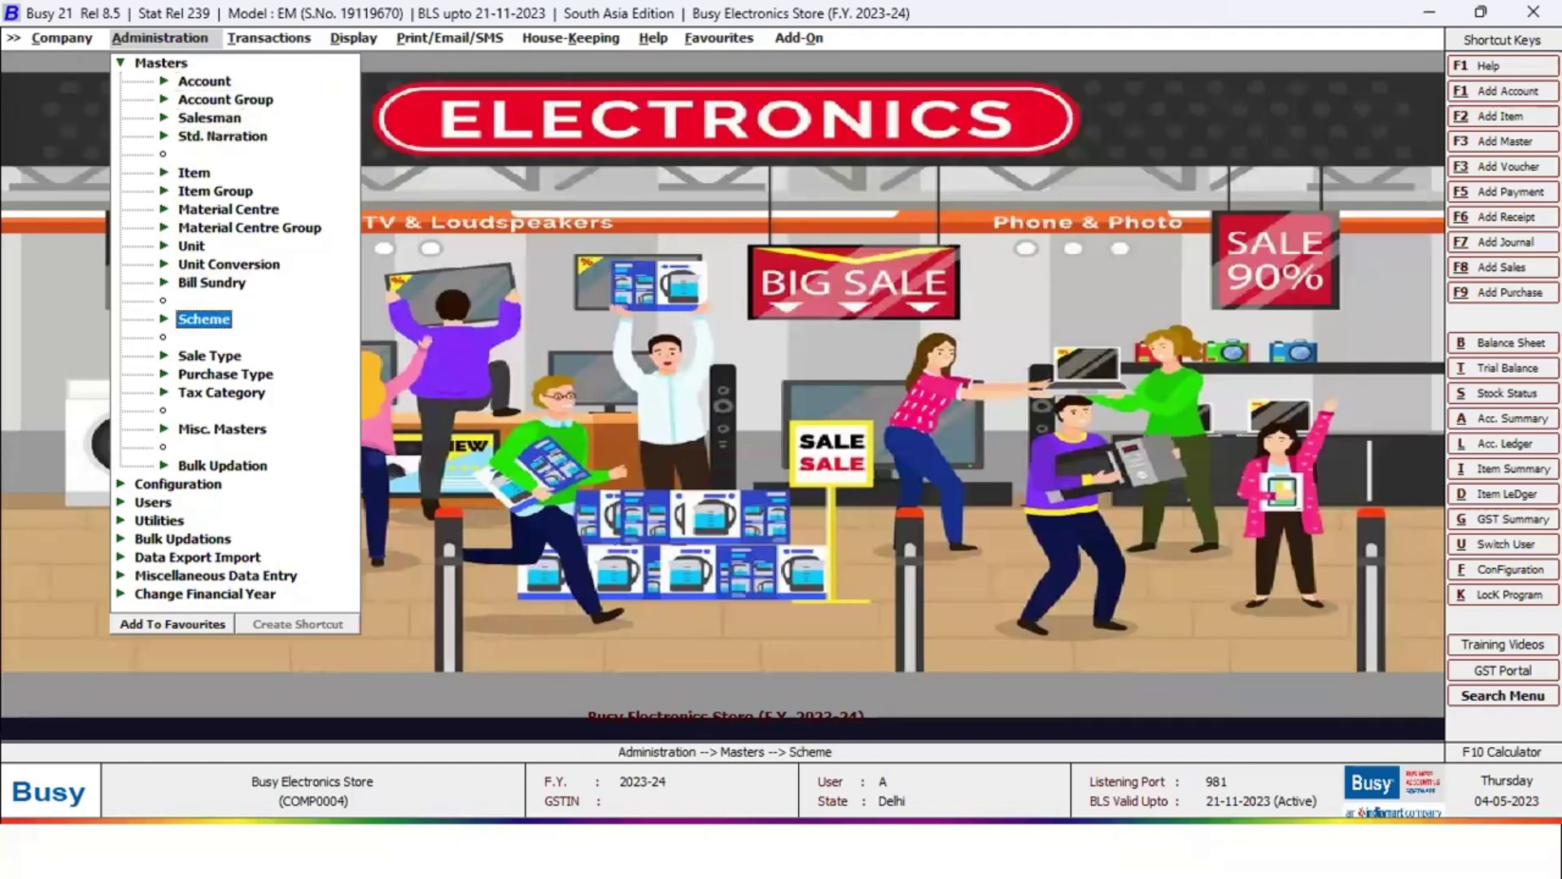
{"action": "key", "text": "Return"}
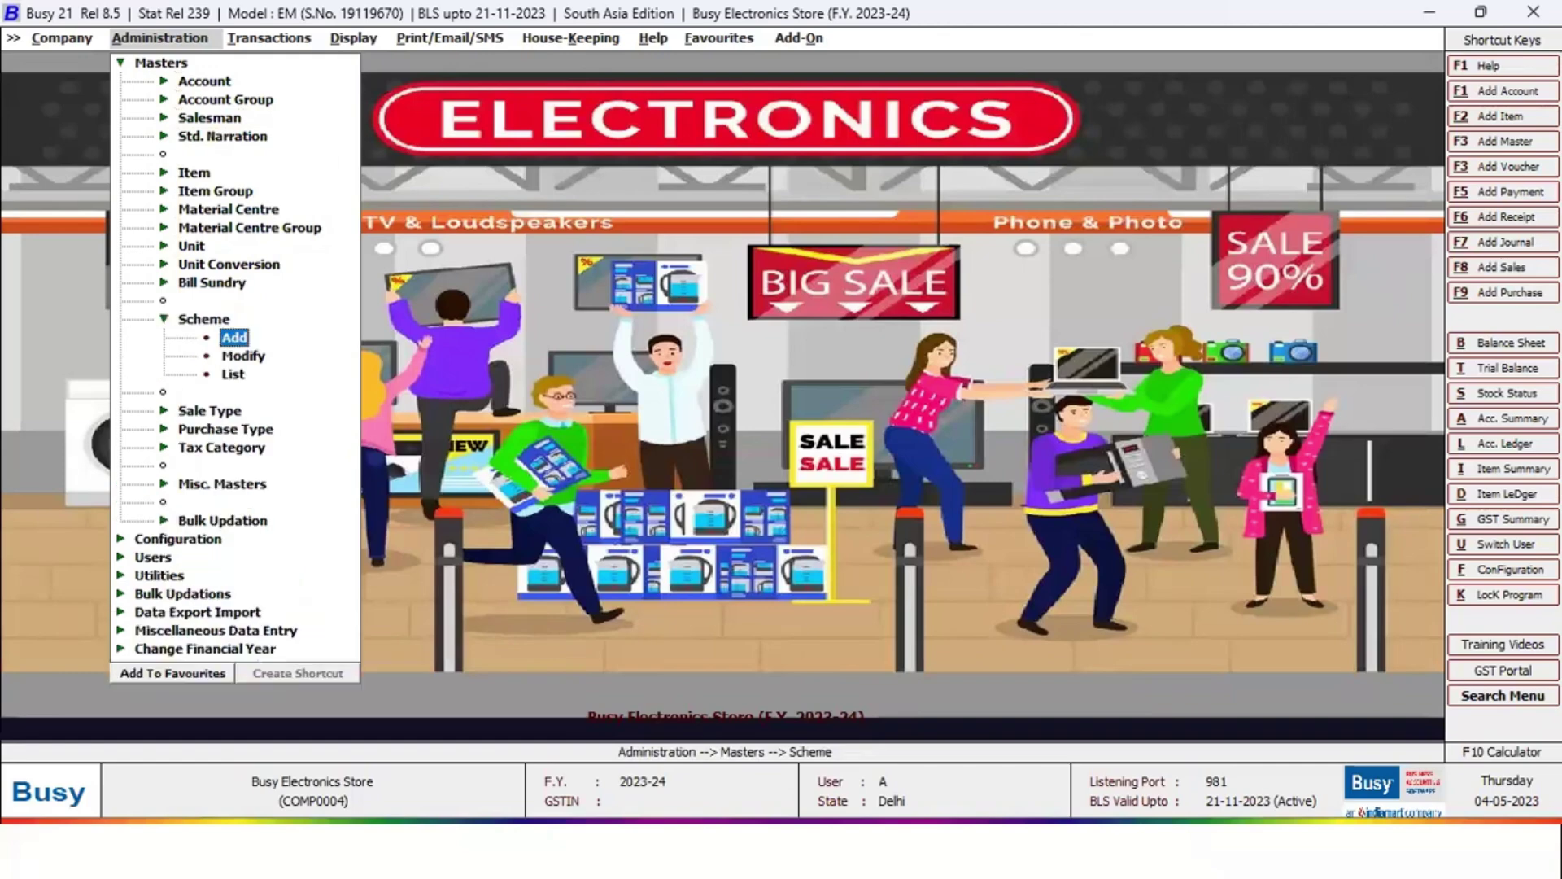
{"action": "key", "text": "Down"}
{"action": "key", "text": "Return"}
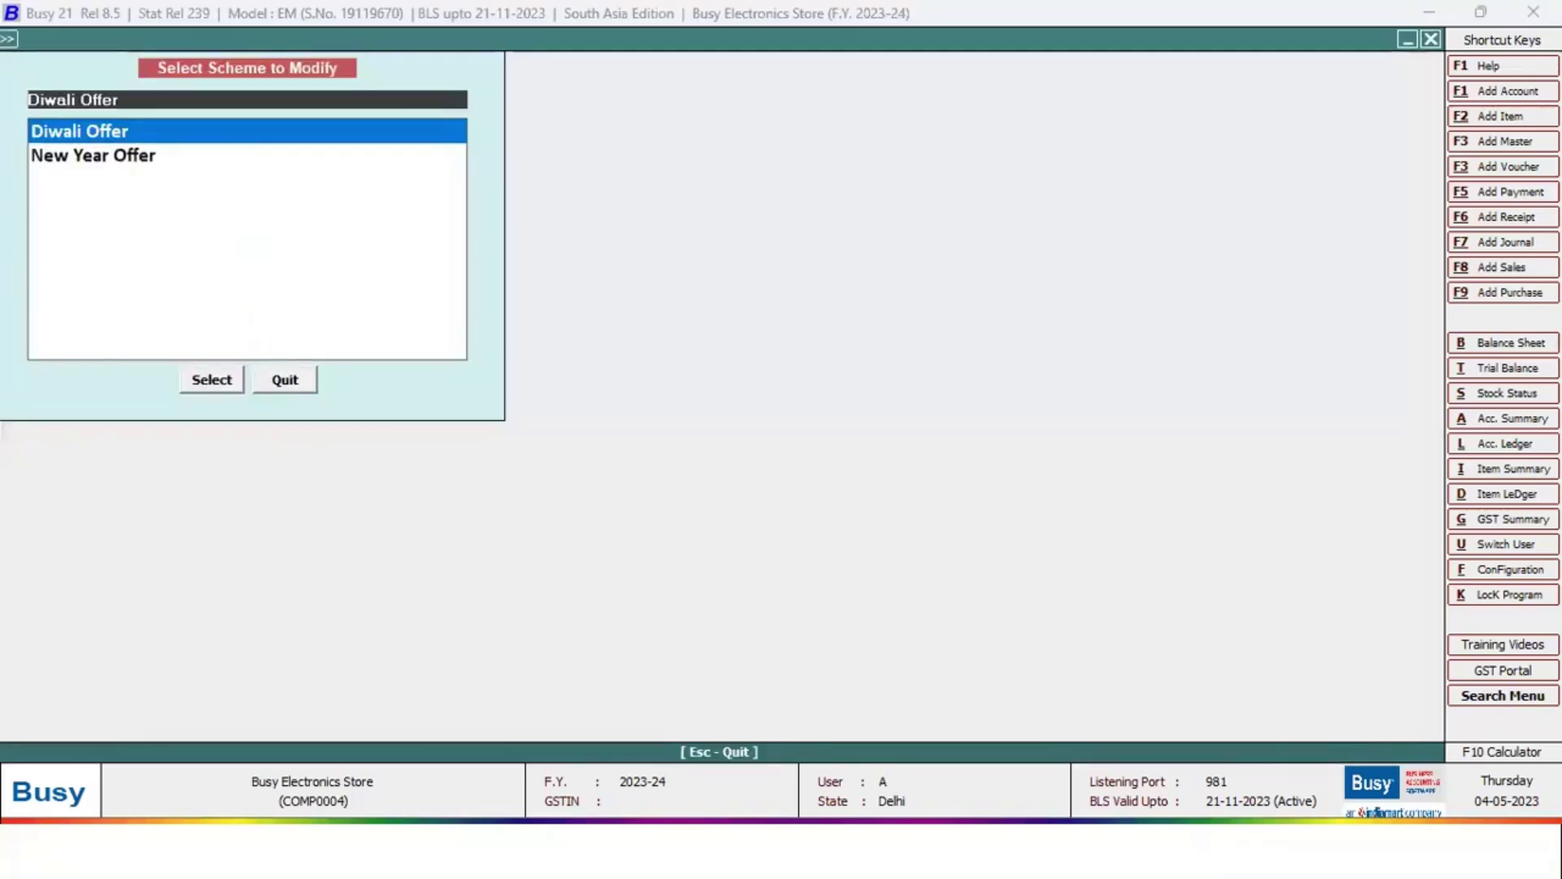
{"action": "key", "text": "Return"}
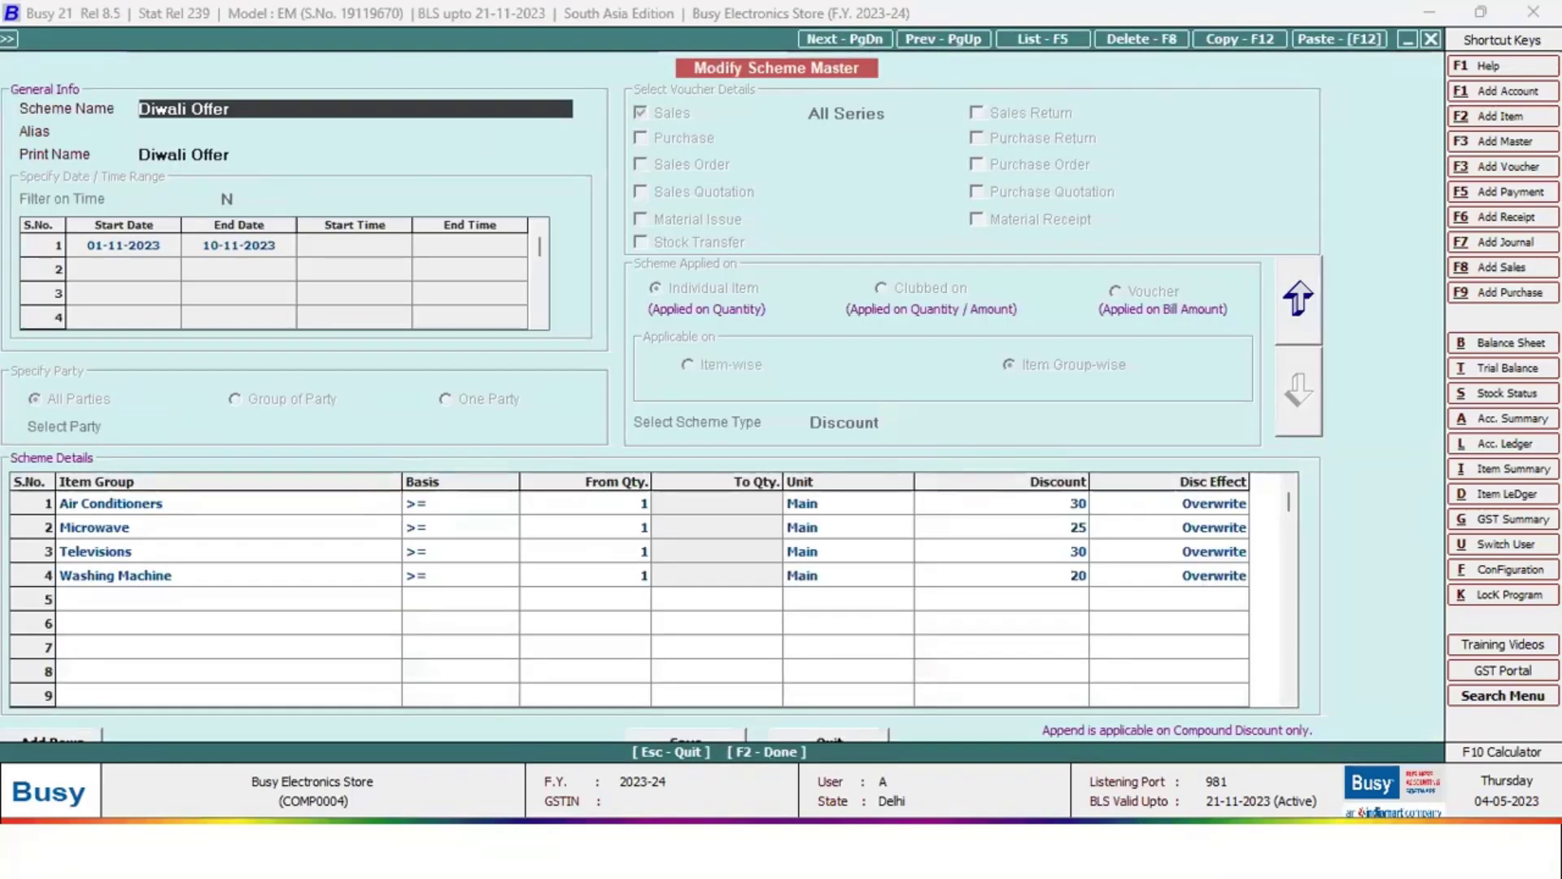
{"action": "key", "text": "Return"}
{"action": "key", "text": "Return"}
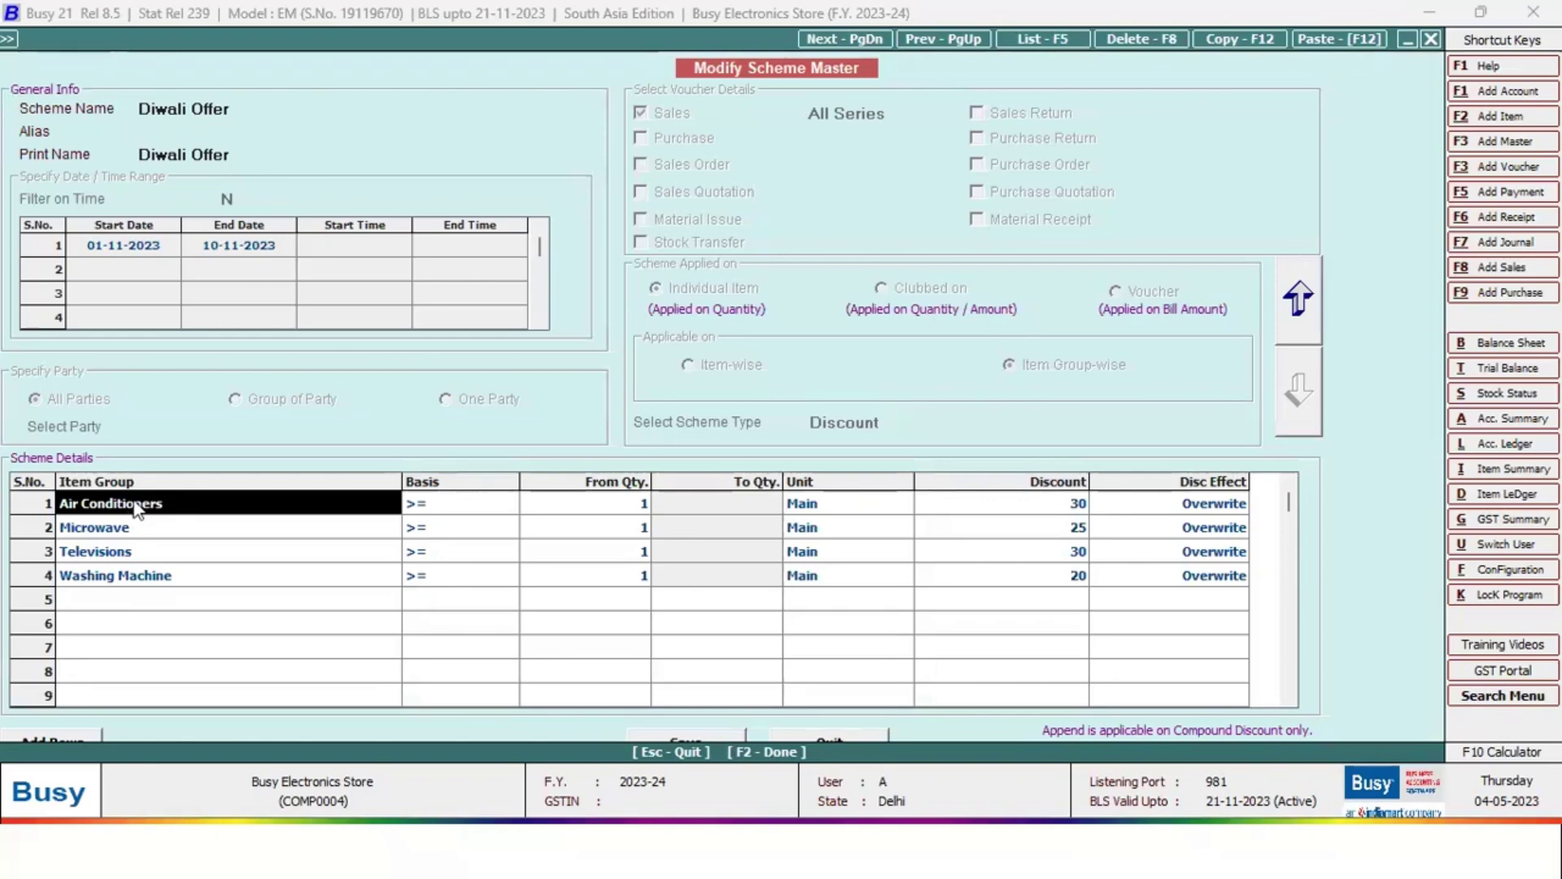
{"action": "left_click", "coordinate": [1069, 502]}
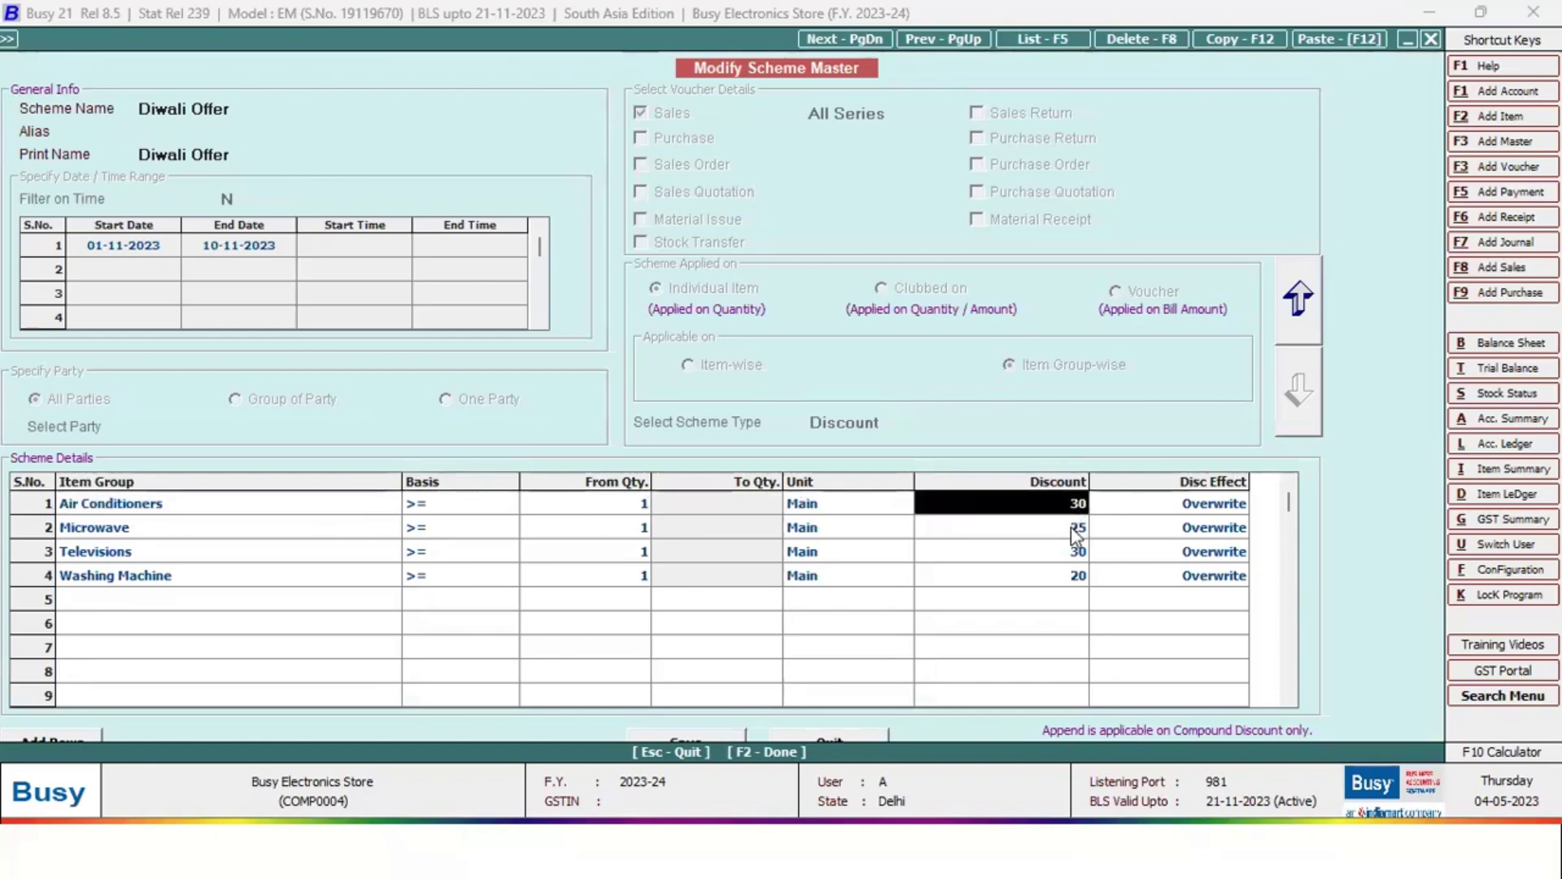
{"action": "left_click", "coordinate": [136, 529]}
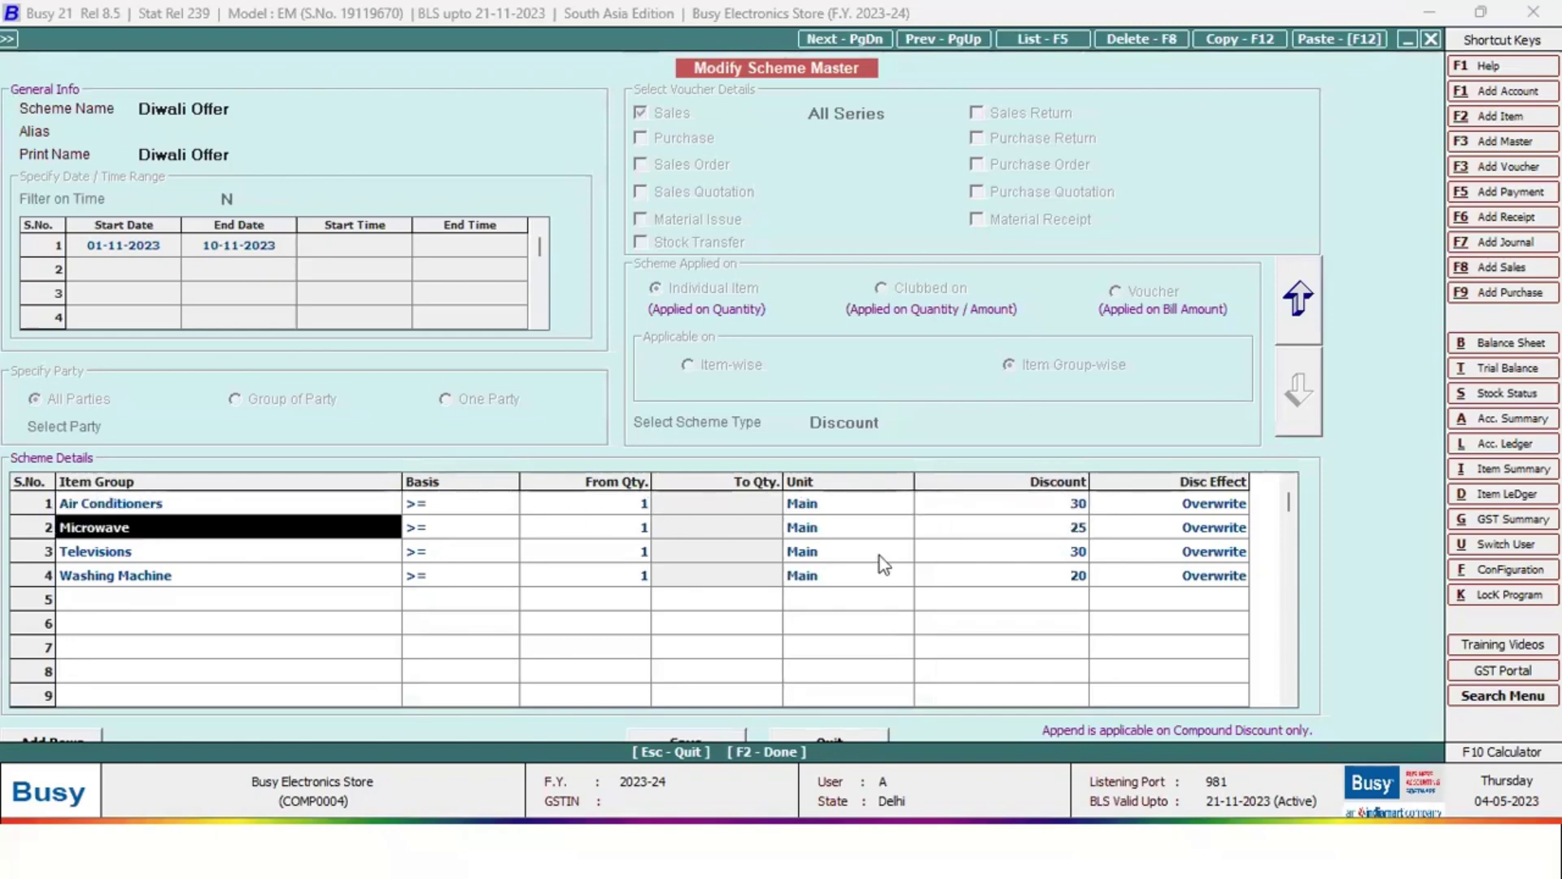
{"action": "left_click", "coordinate": [1081, 535]}
{"action": "left_click", "coordinate": [143, 554]}
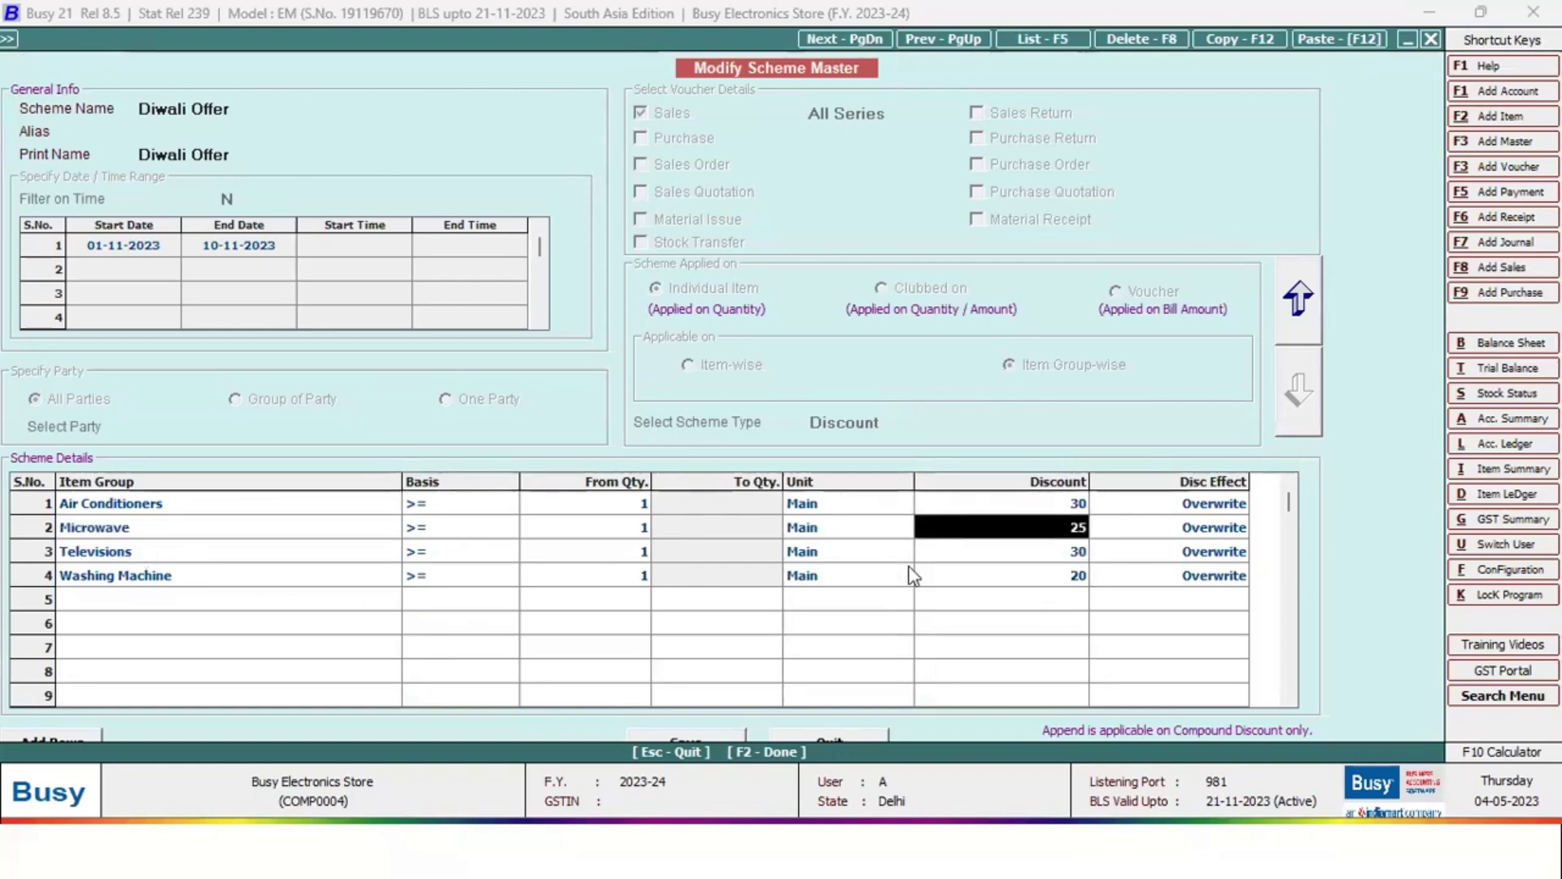
{"action": "left_click", "coordinate": [1031, 553]}
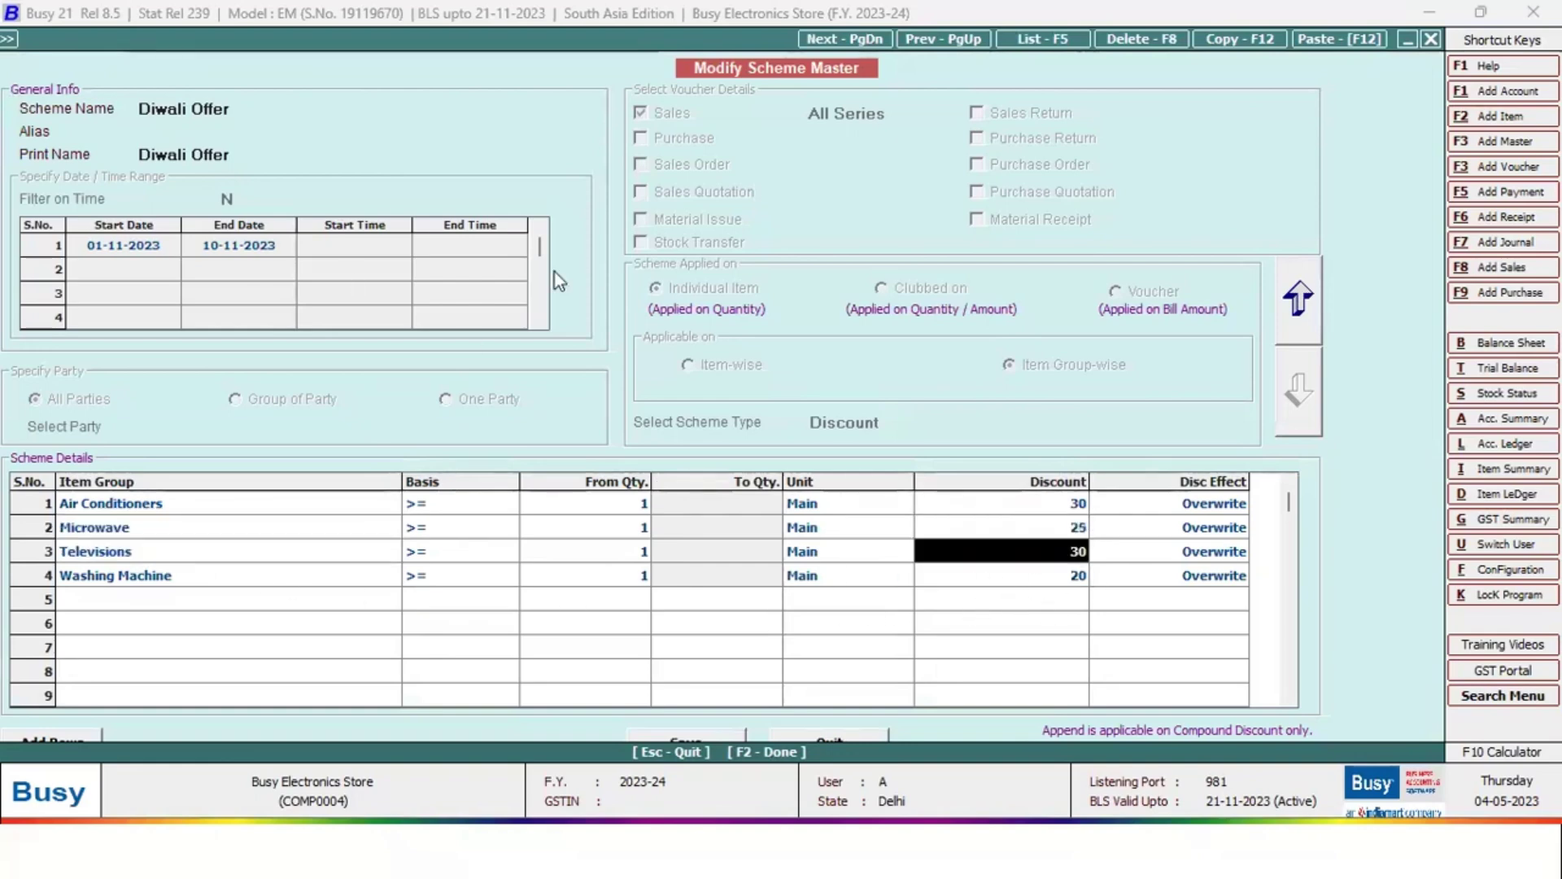
{"action": "key", "text": "F2"}
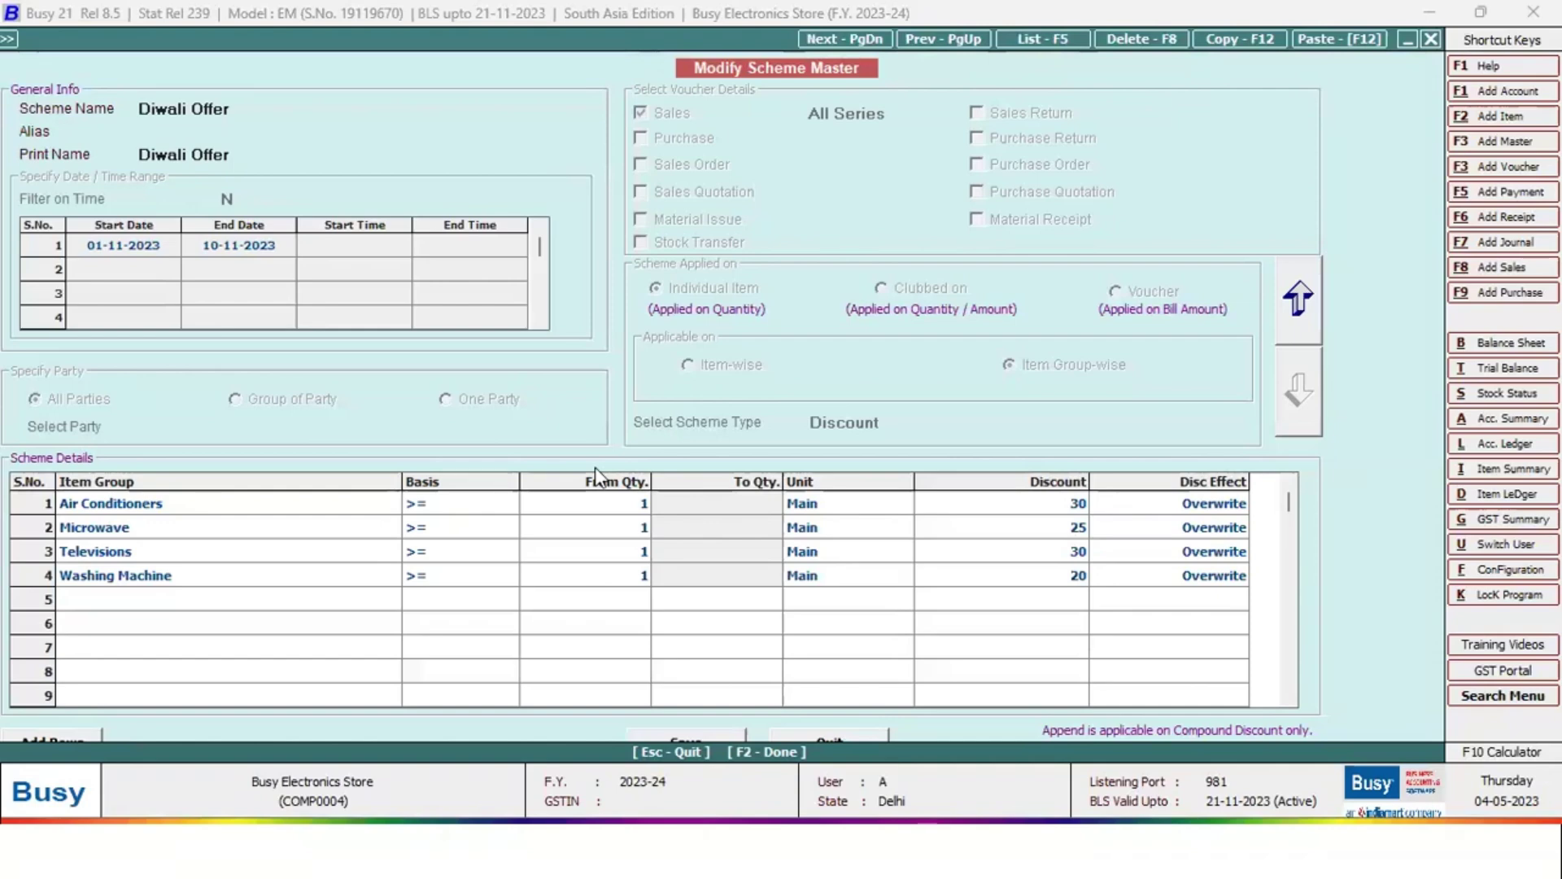
{"action": "key", "text": "Escape"}
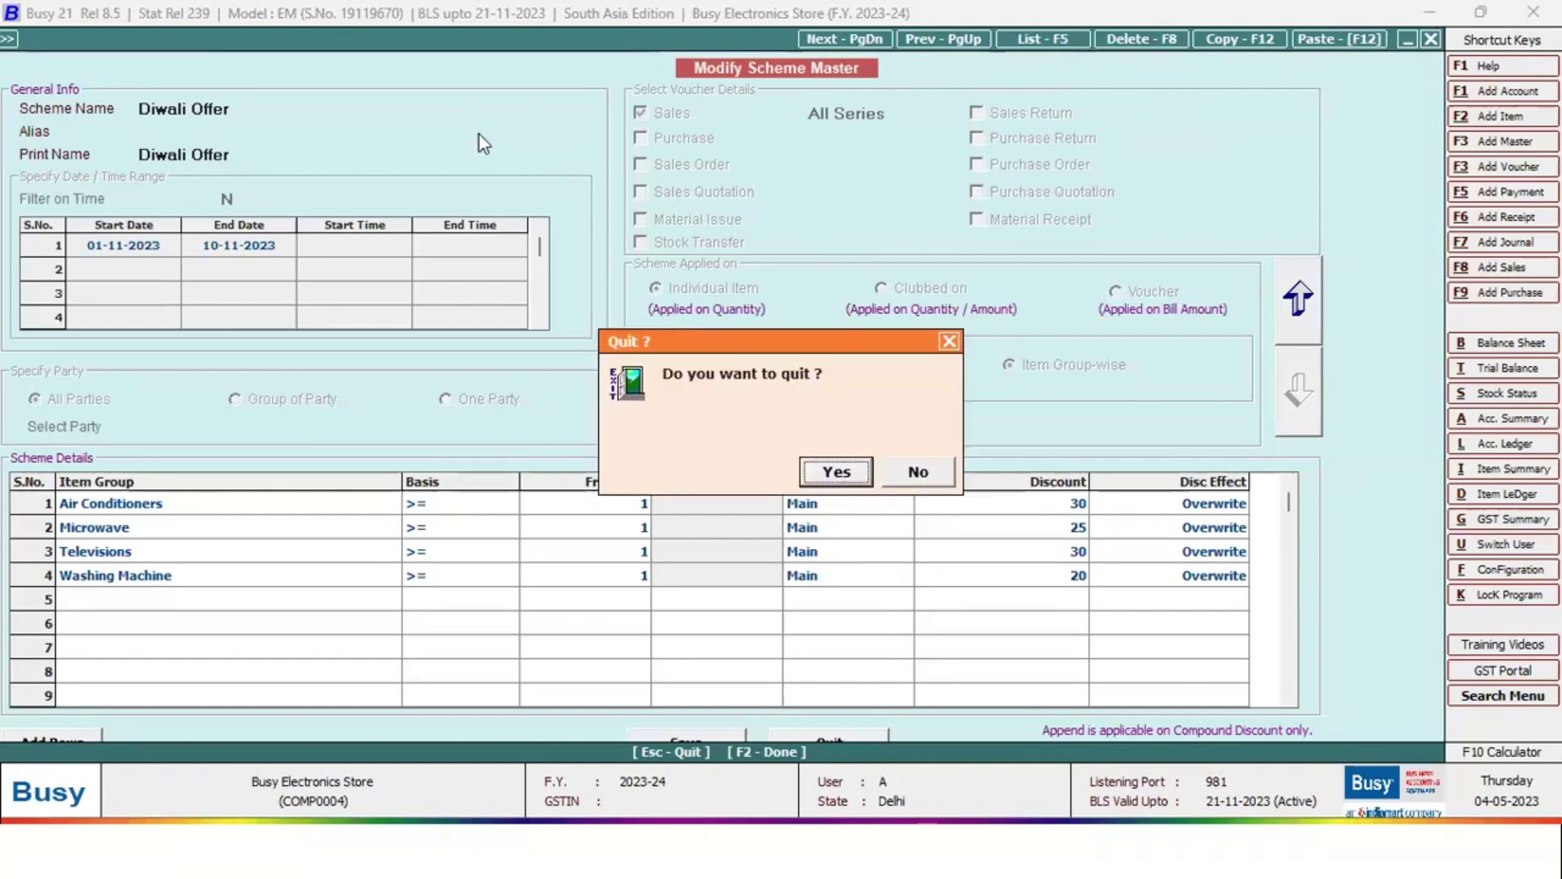
{"action": "key", "text": "Return"}
{"action": "key", "text": "Escape"}
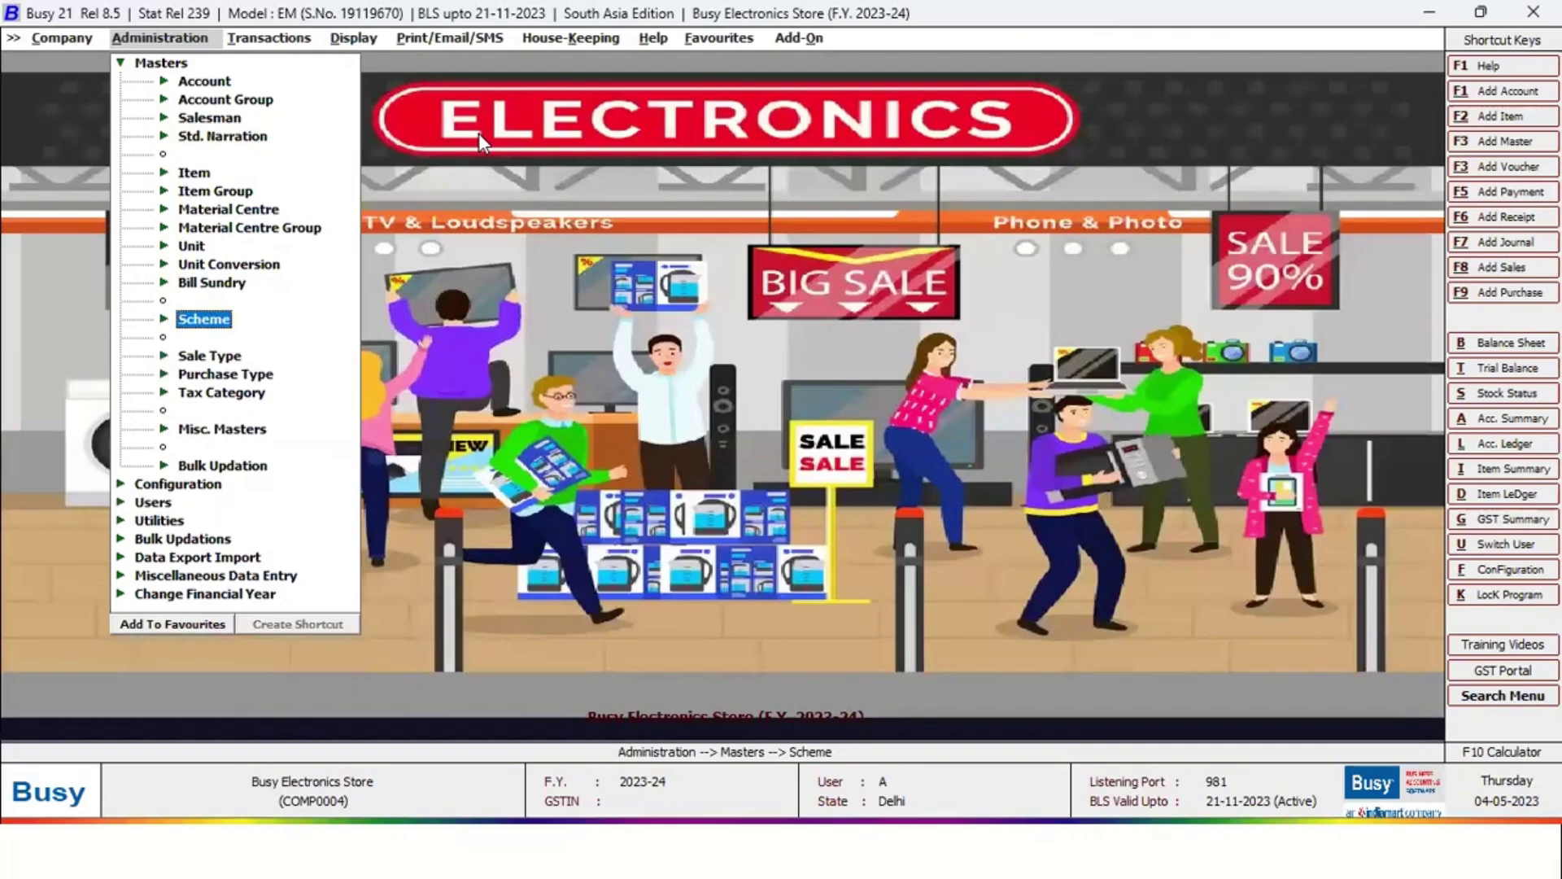
Open Configuration > Target Configuration > Sales with the Target format
{"action": "key", "text": "Up"}
{"action": "key", "text": "Up"}
{"action": "key", "text": "Up"}
{"action": "key", "text": "Up"}
{"action": "key", "text": "Escape"}
{"action": "key", "text": "Down"}
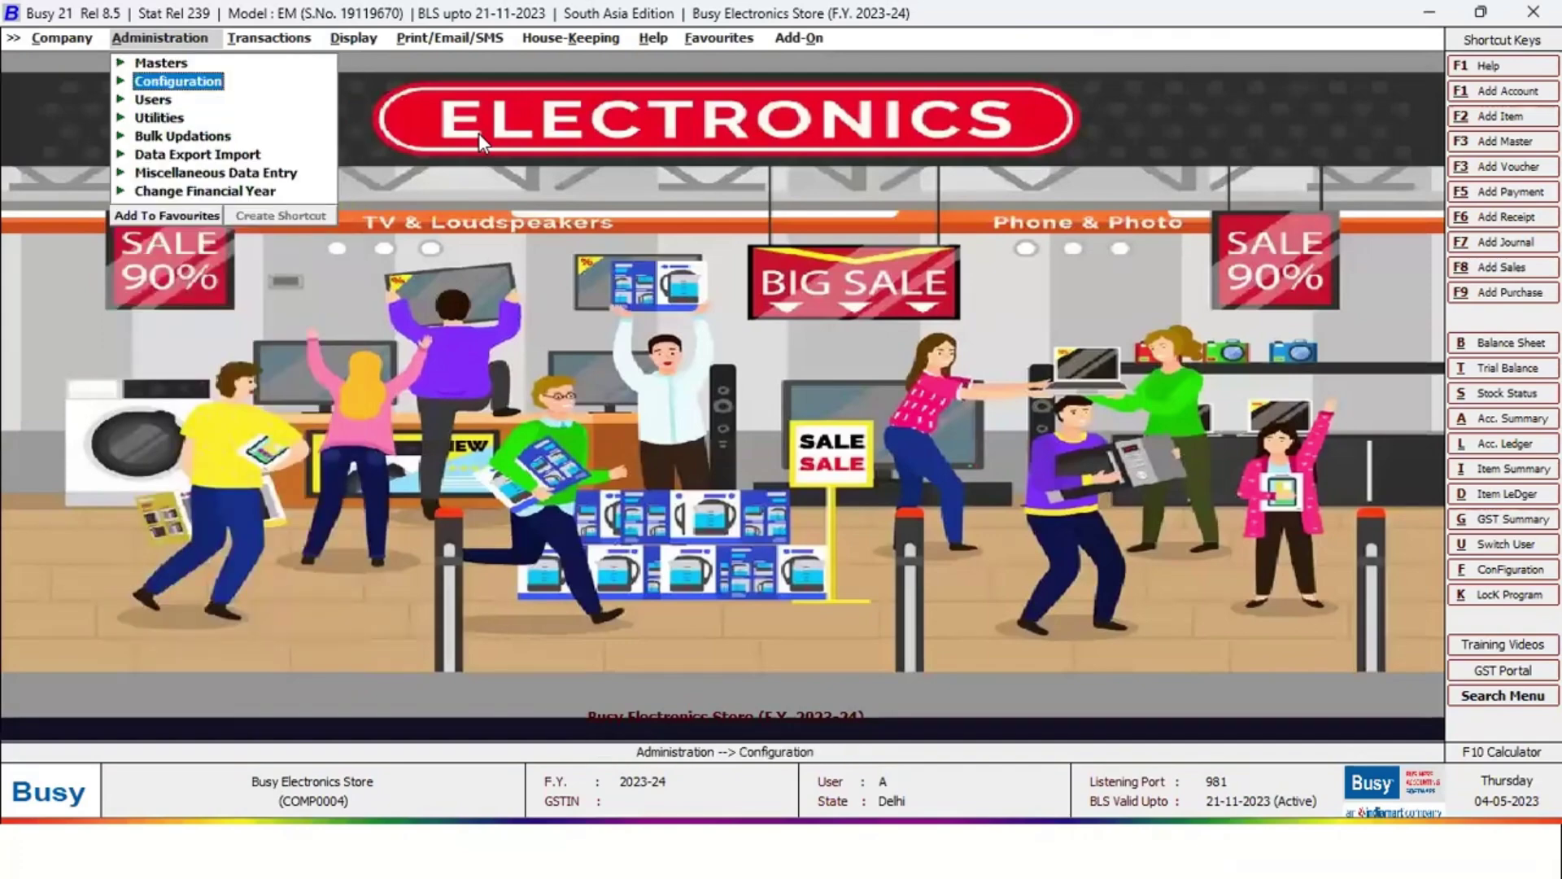
{"action": "key", "text": "Return"}
{"action": "key", "text": "Down"}
{"action": "key", "text": "Down"}
{"action": "key", "text": "Down"}
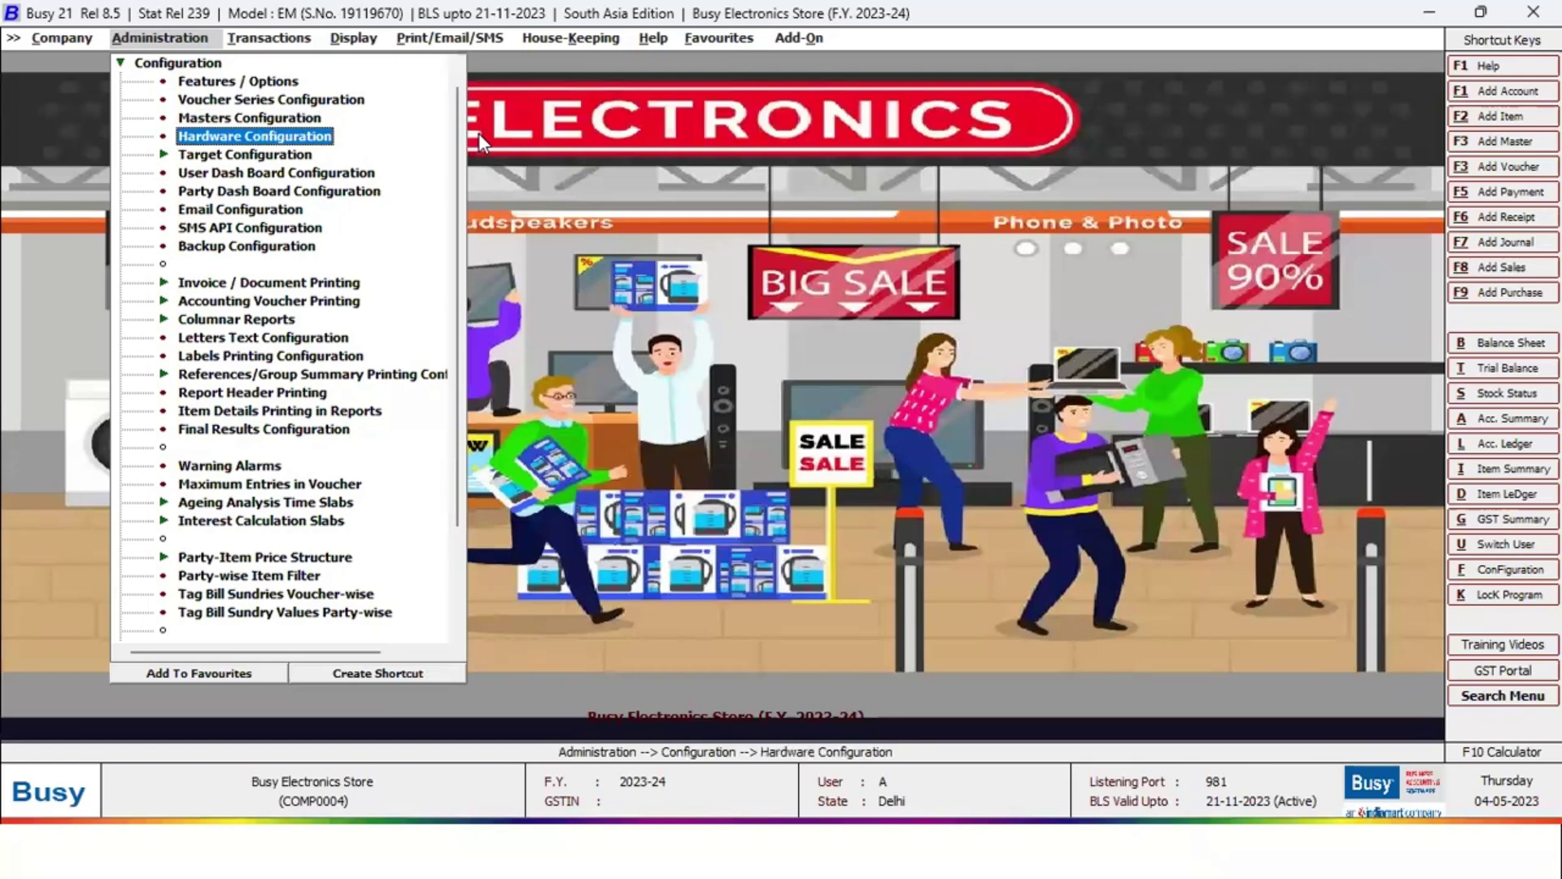
{"action": "key", "text": "Down"}
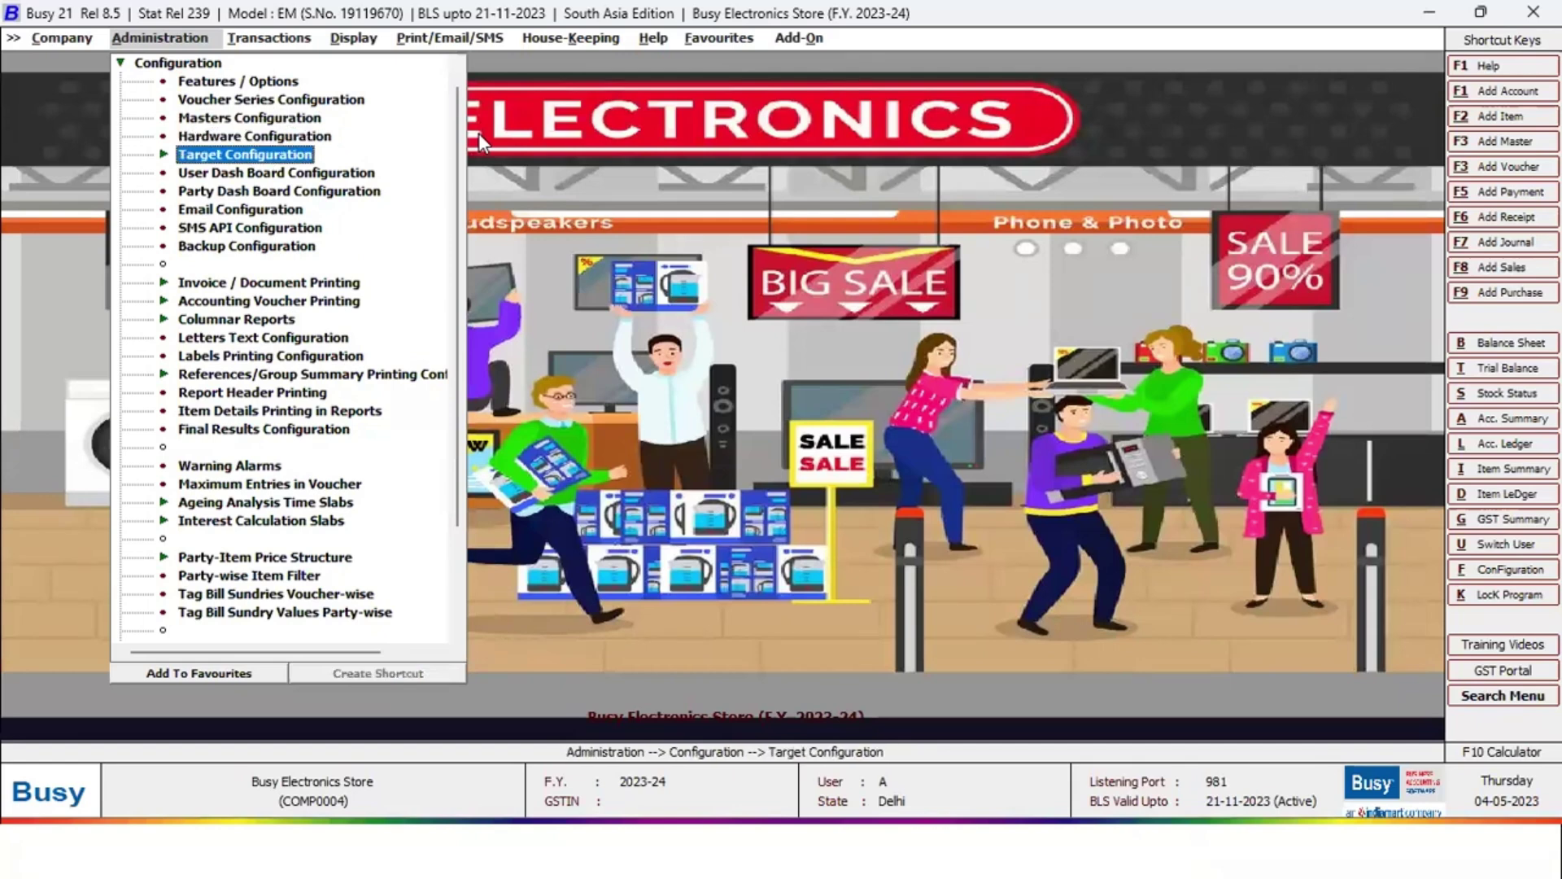
{"action": "key", "text": "Return"}
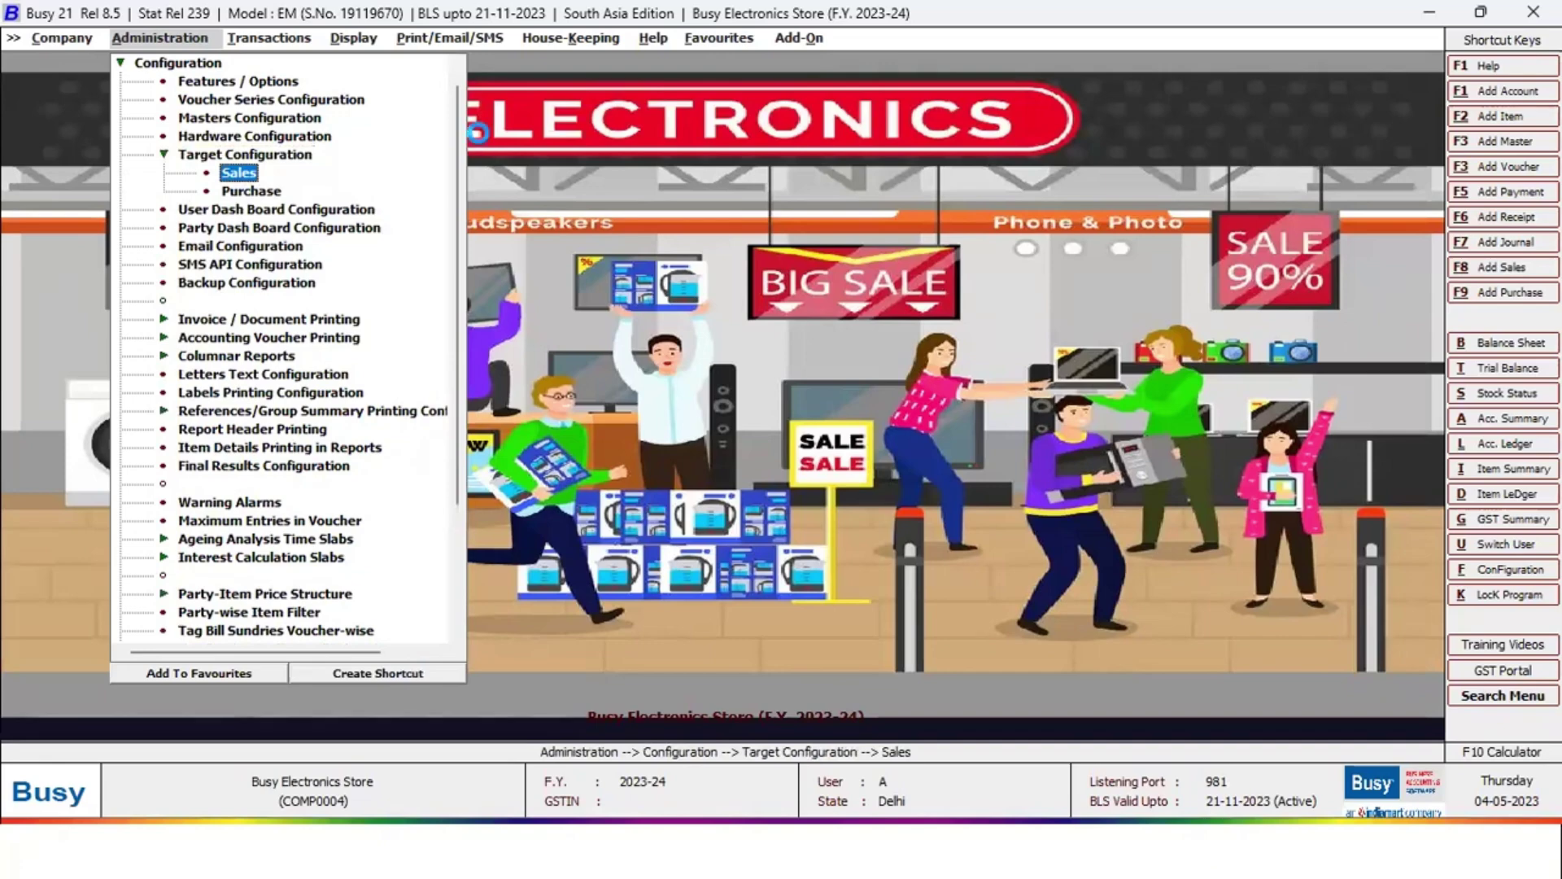
{"action": "key", "text": "Return"}
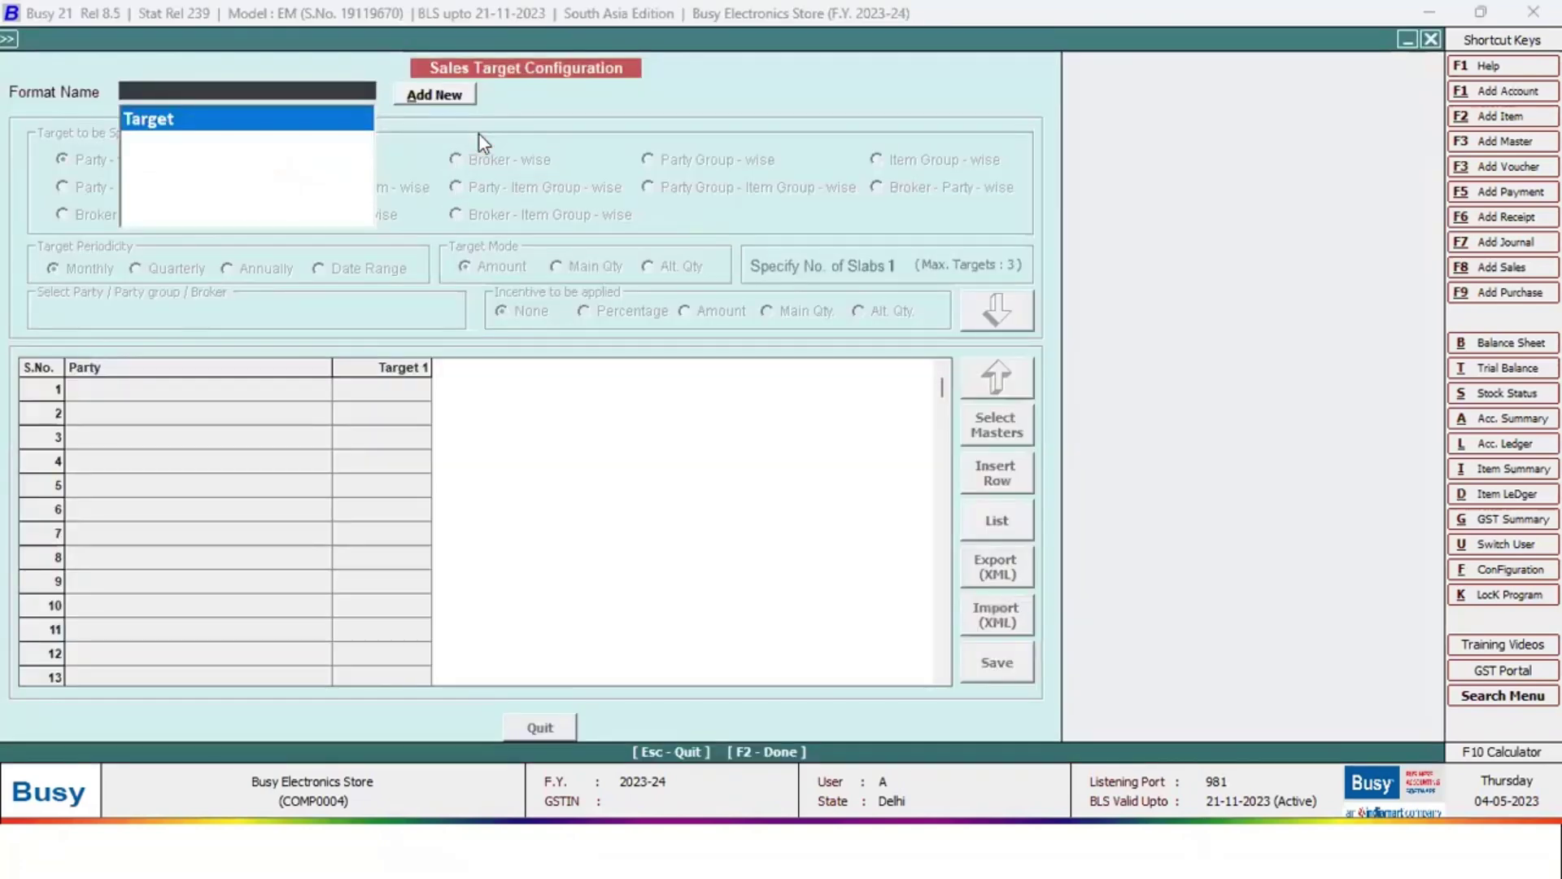
{"action": "key", "text": "Return"}
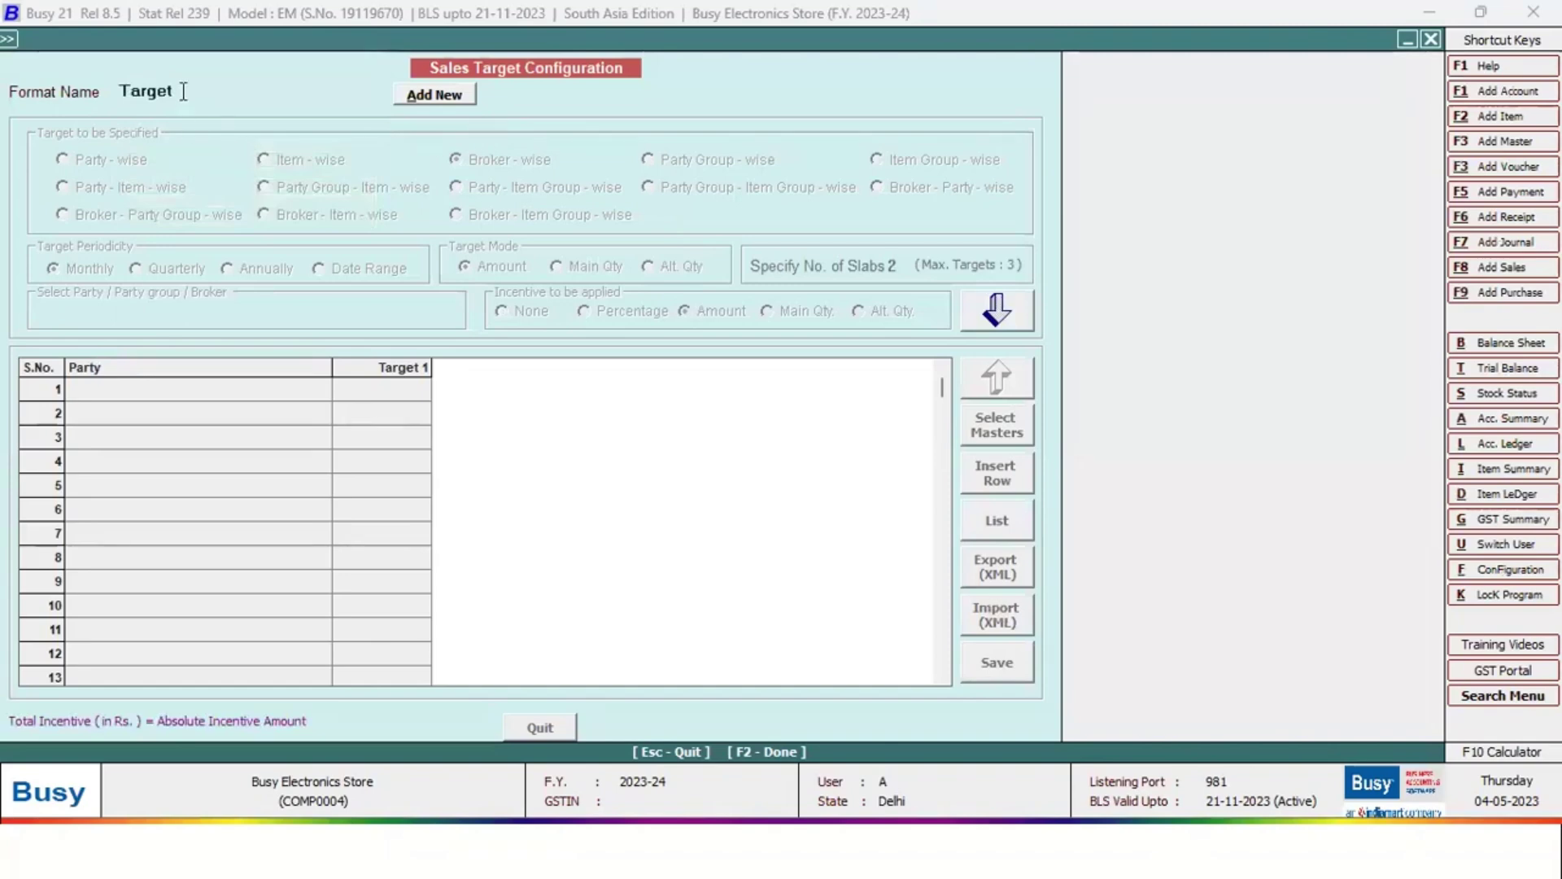
Browse the saved target formats, cancel adding a new one, and quit the sales target form
{"action": "left_click", "coordinate": [183, 89]}
{"action": "left_click", "coordinate": [420, 95]}
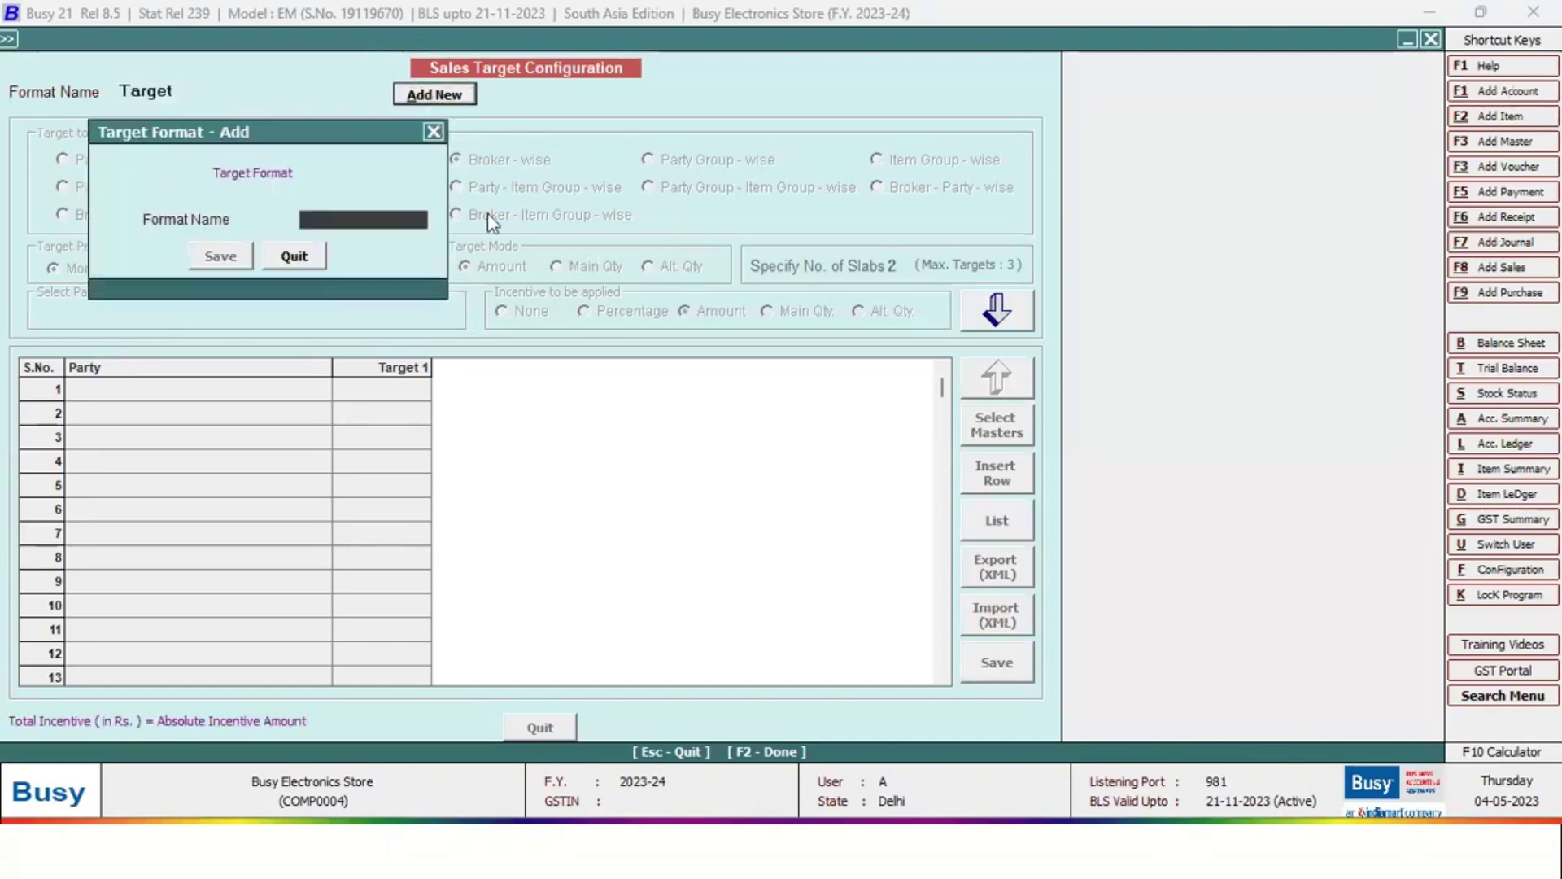
{"action": "left_click", "coordinate": [435, 133]}
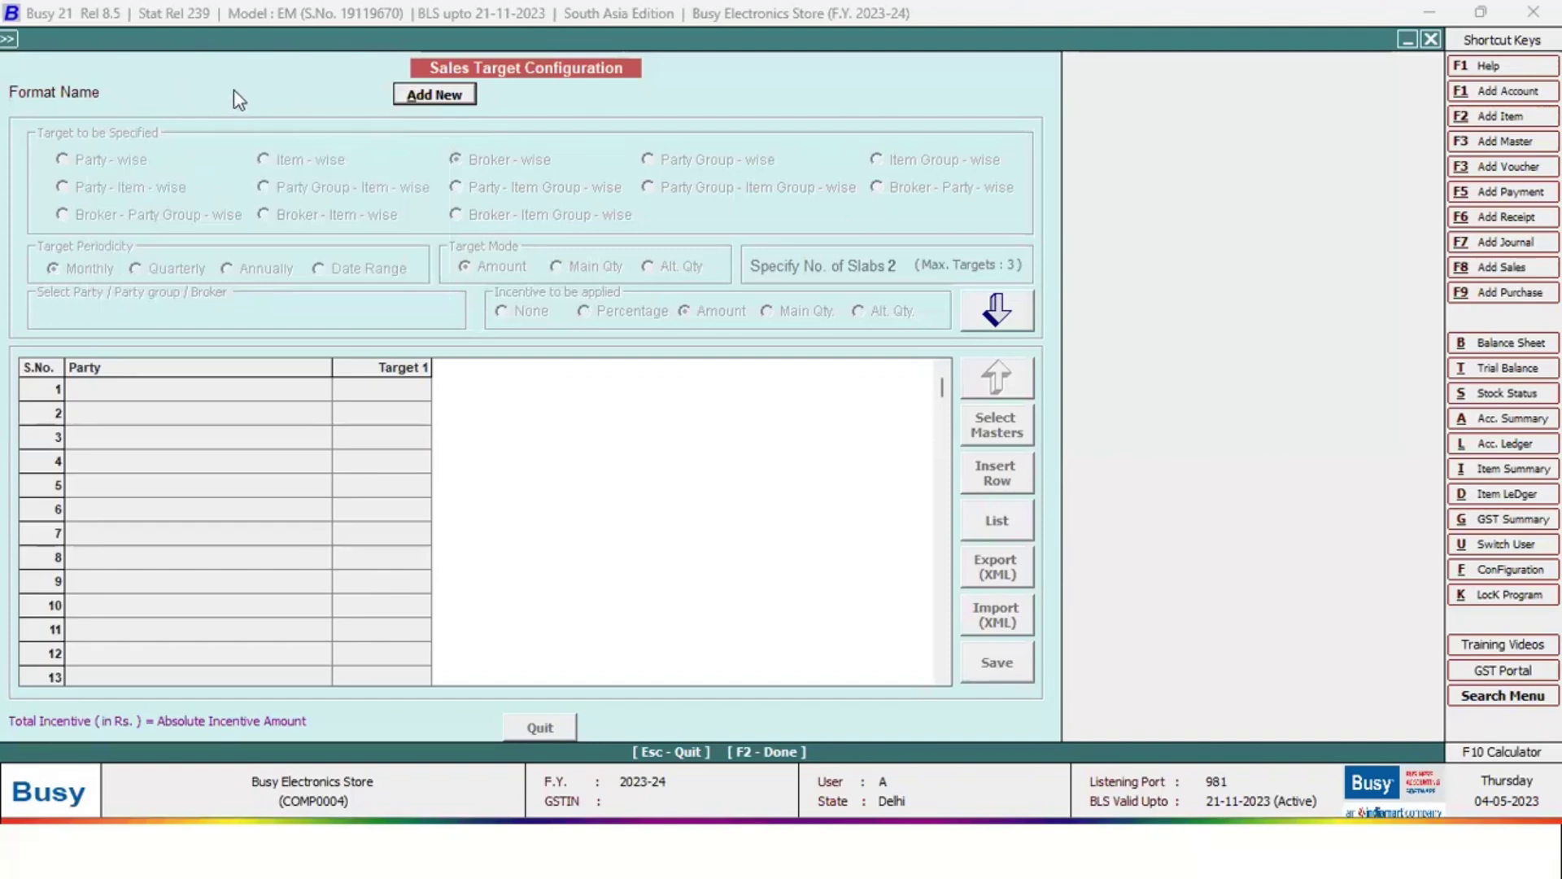
{"action": "key", "text": "Escape"}
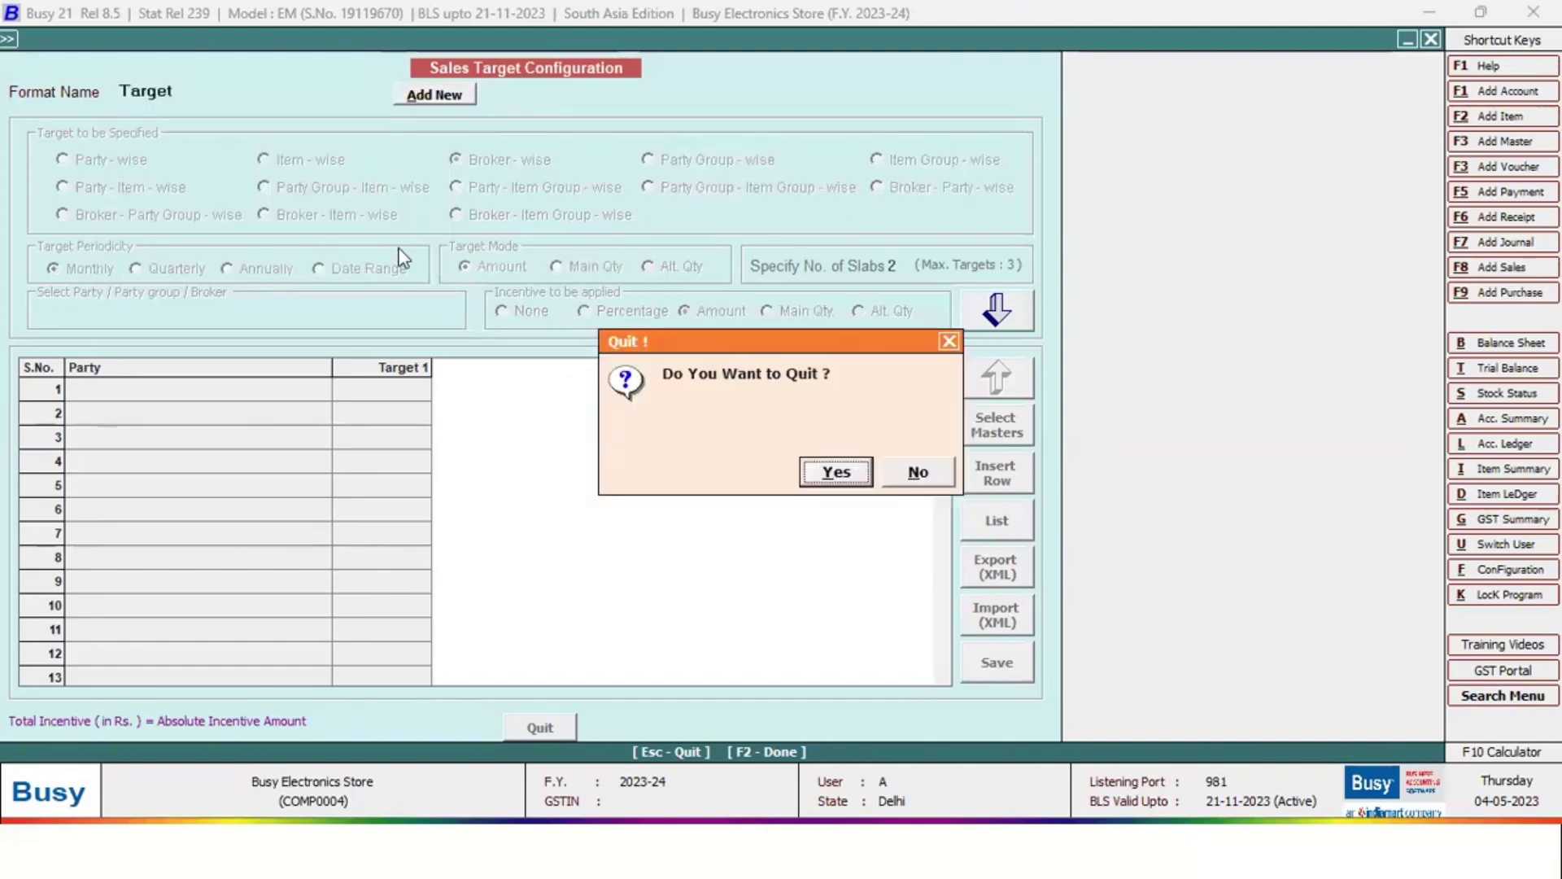
{"action": "key", "text": "Return"}
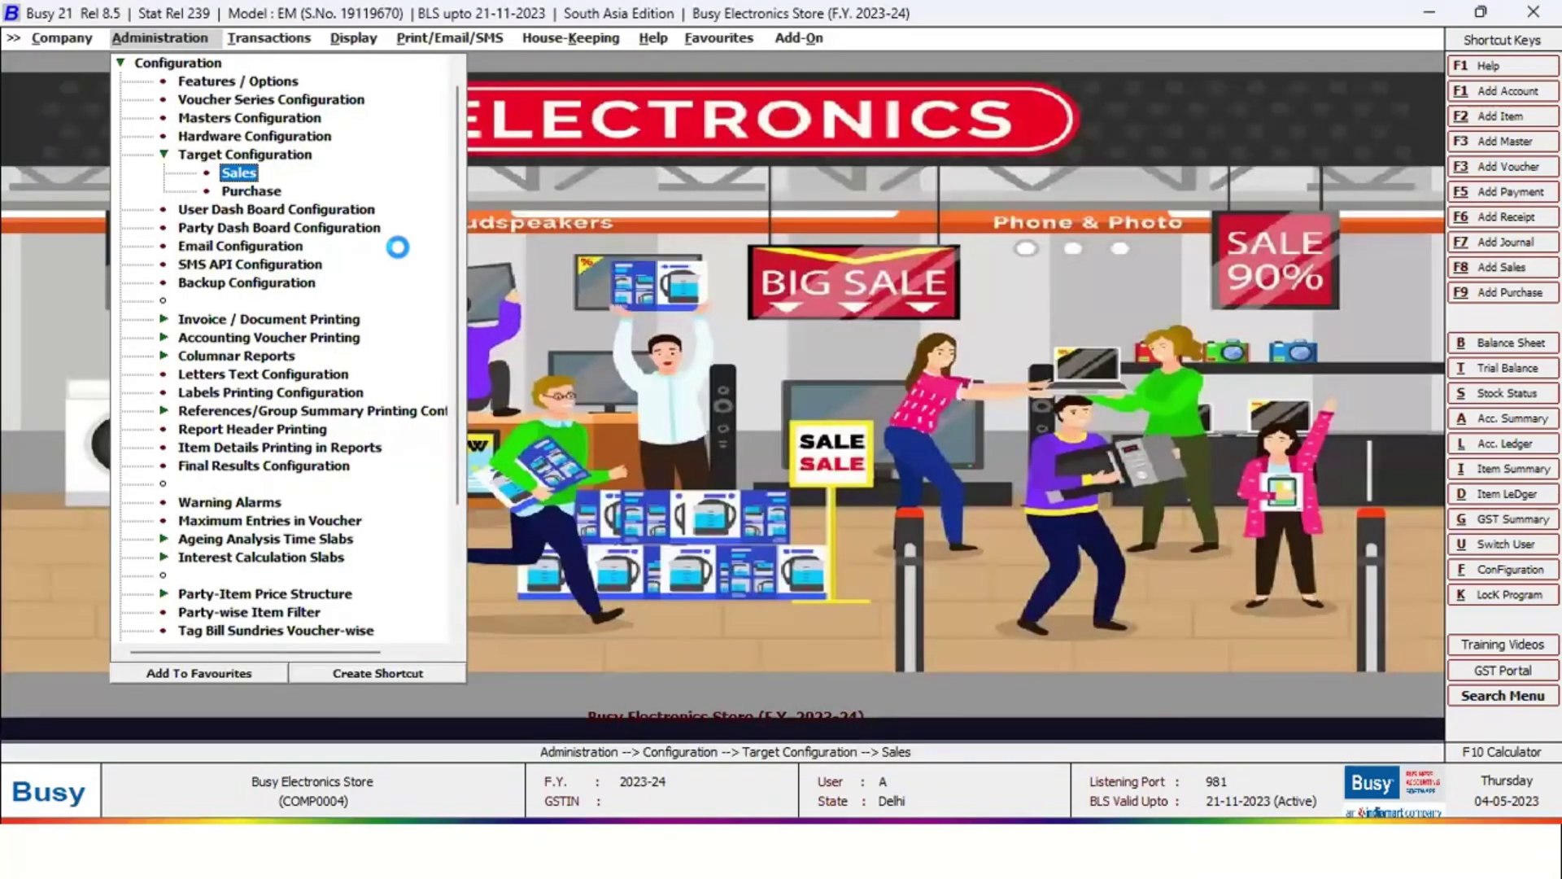
Reopen sales targets in the Target format and review the three brokers' Target 1 amounts
{"action": "key", "text": "Return"}
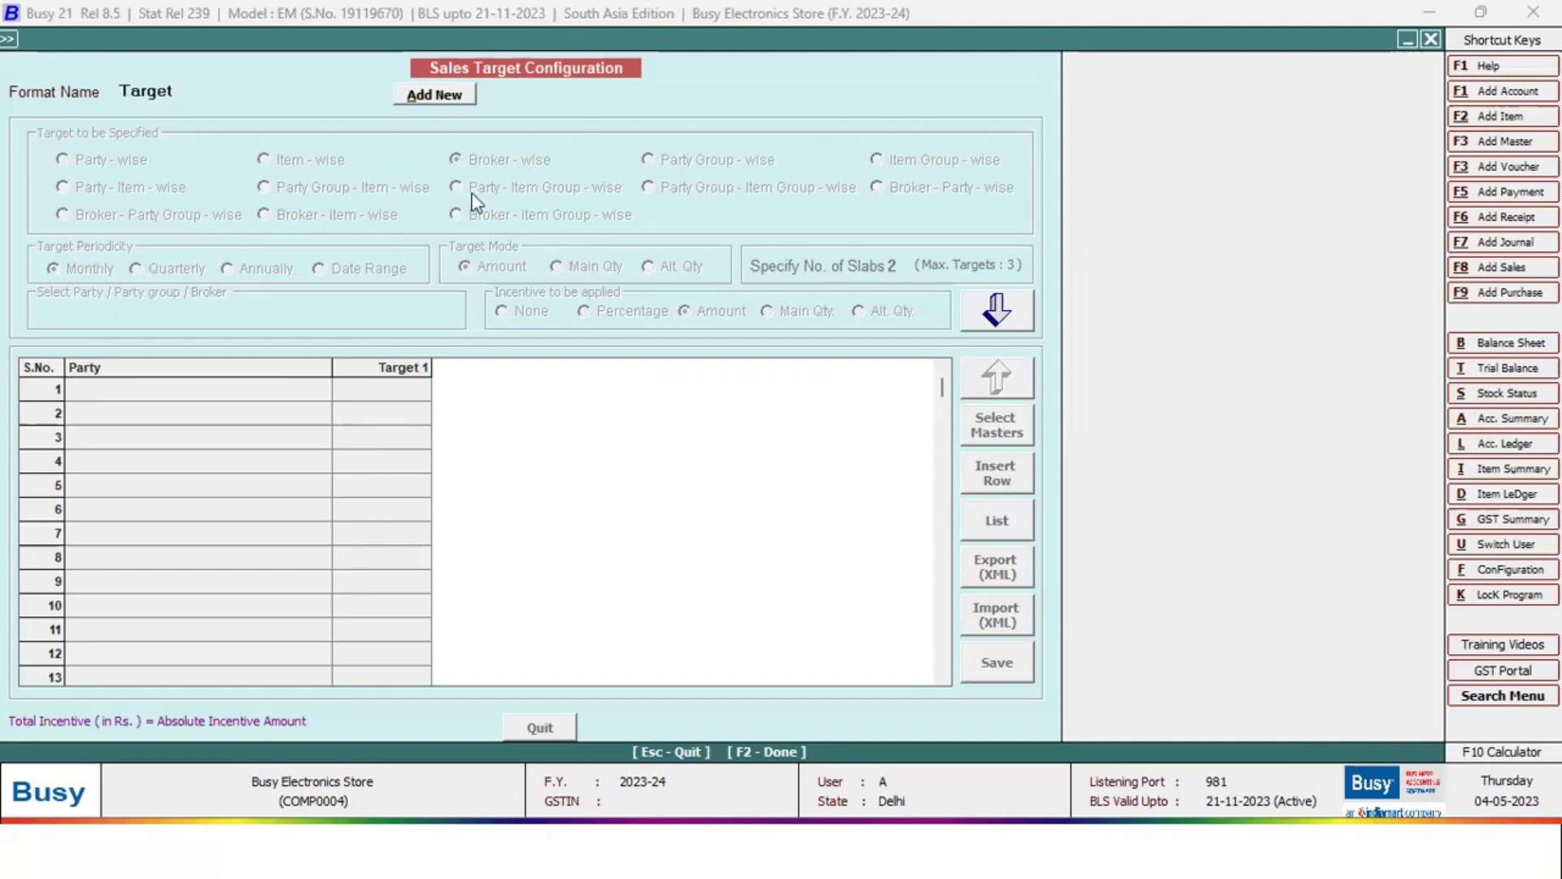
{"action": "left_click", "coordinate": [994, 309]}
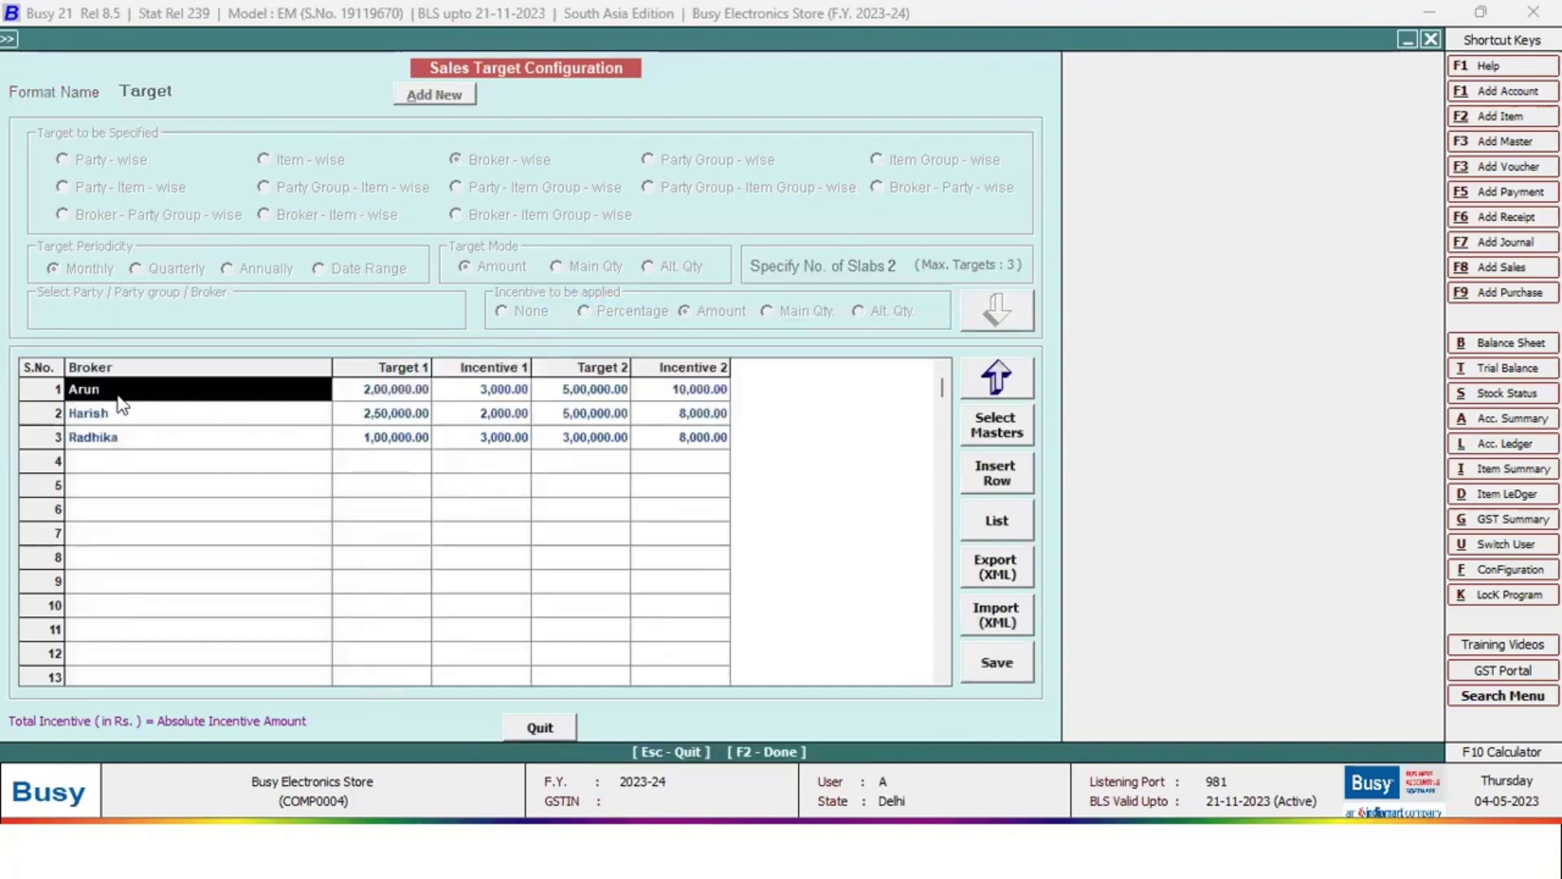
{"action": "left_click", "coordinate": [335, 398]}
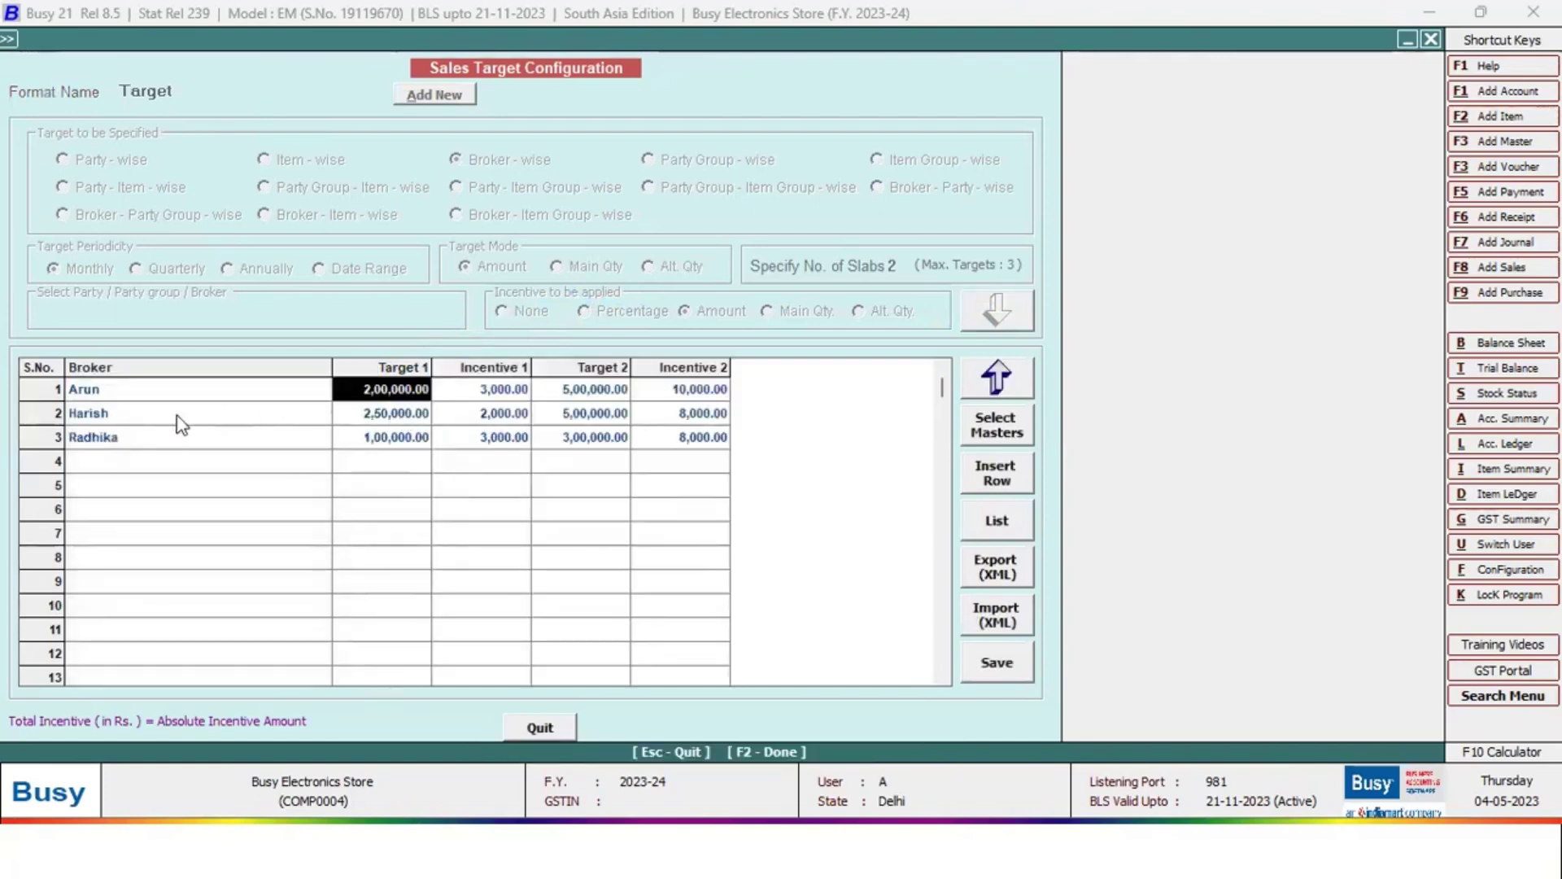
{"action": "left_click", "coordinate": [175, 414]}
{"action": "left_click", "coordinate": [363, 415]}
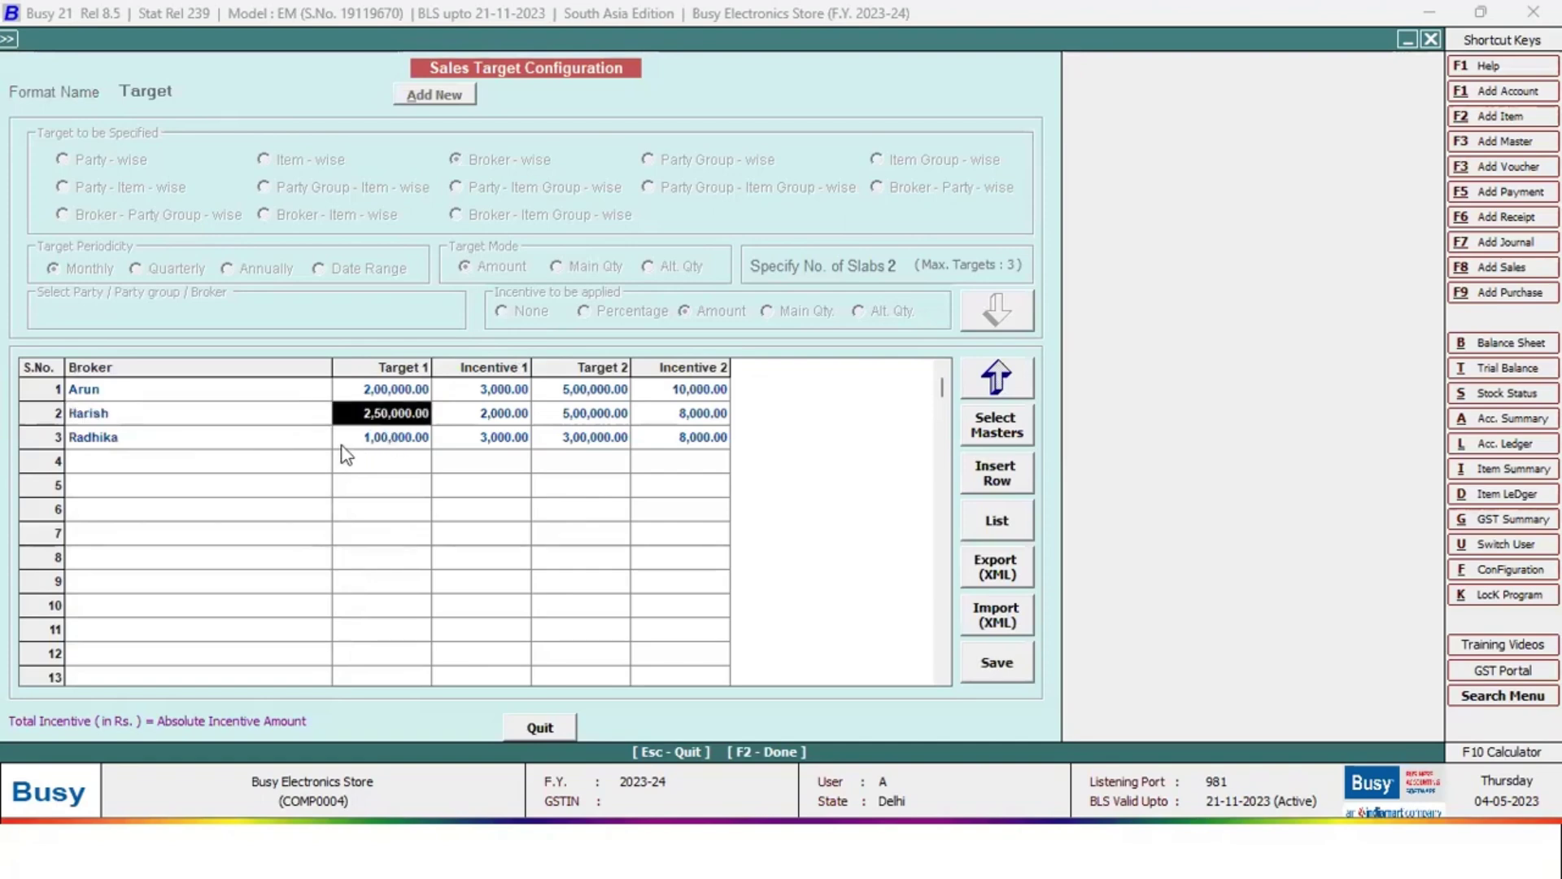
{"action": "left_click", "coordinate": [183, 437]}
{"action": "left_click", "coordinate": [395, 441]}
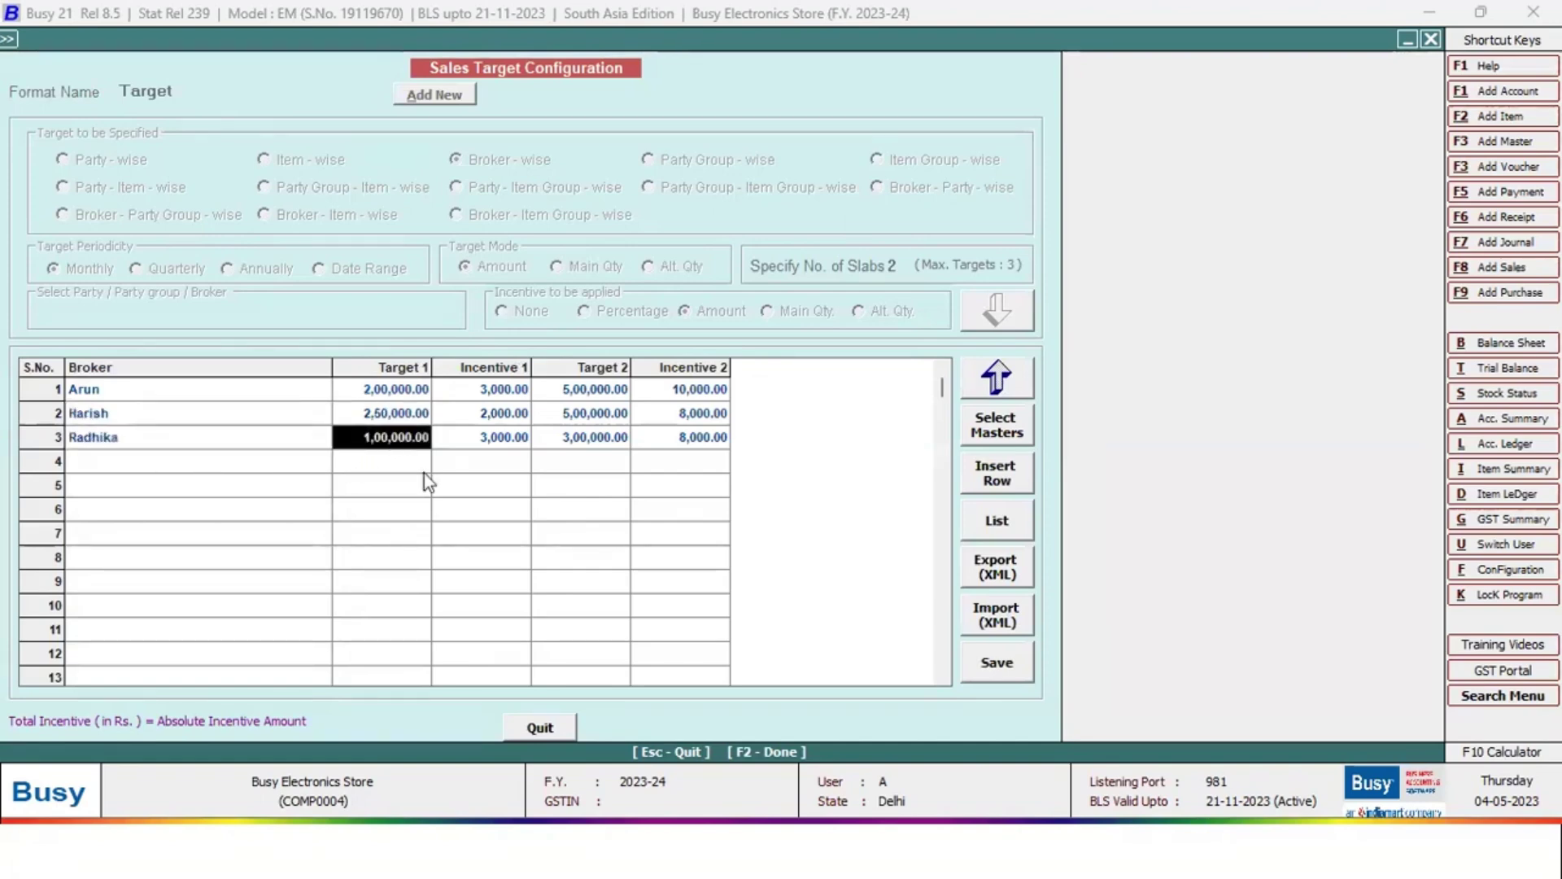
Review each broker's Target 1 and Incentive 1 amounts
{"action": "left_click", "coordinate": [493, 393]}
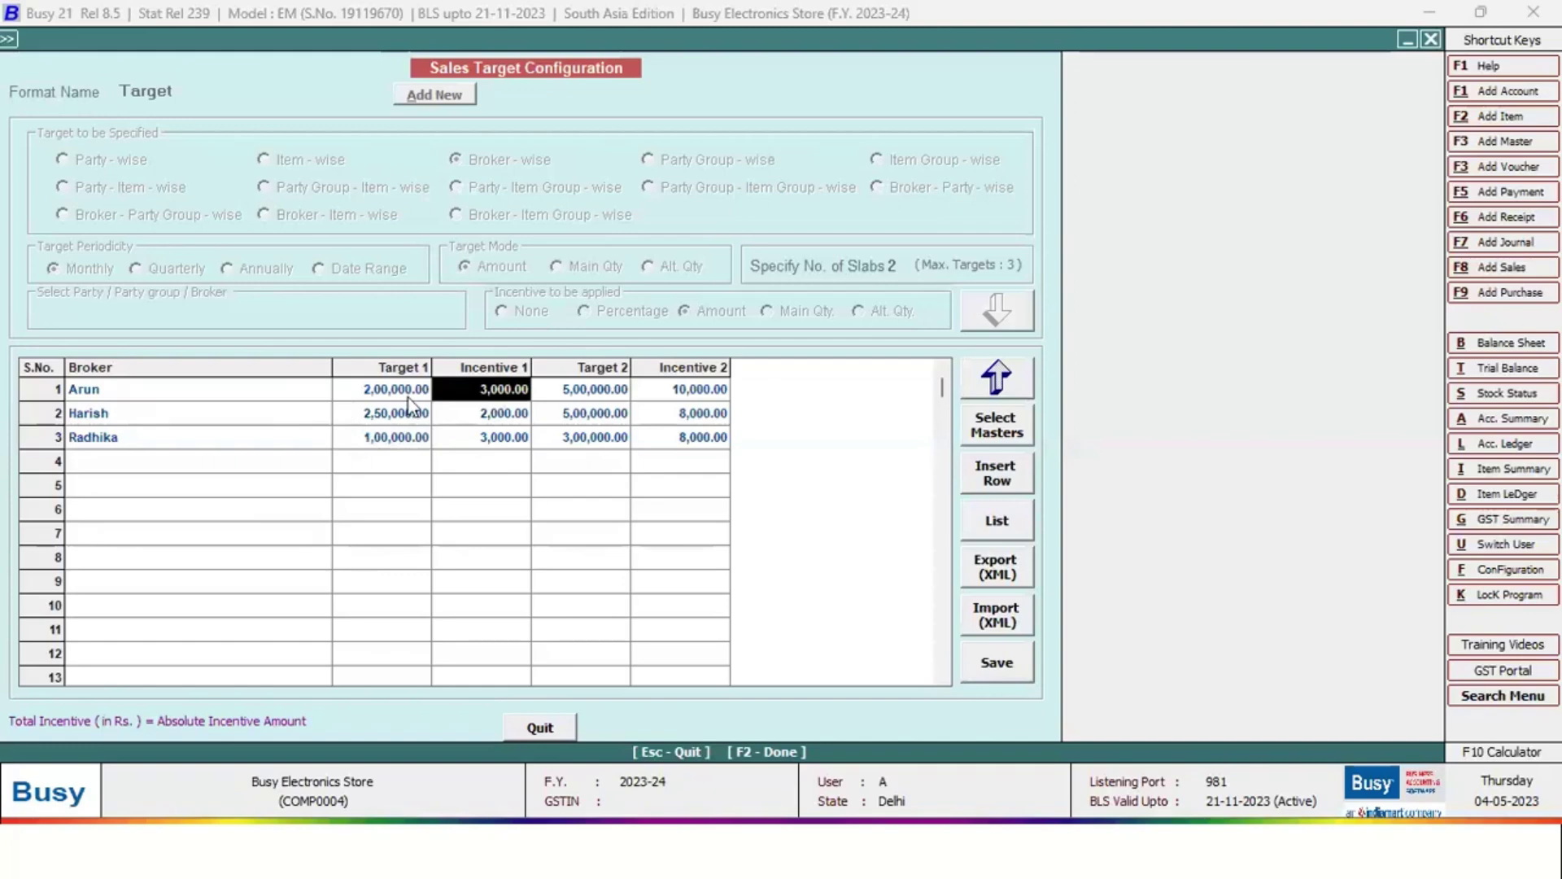
{"action": "left_click", "coordinate": [389, 392]}
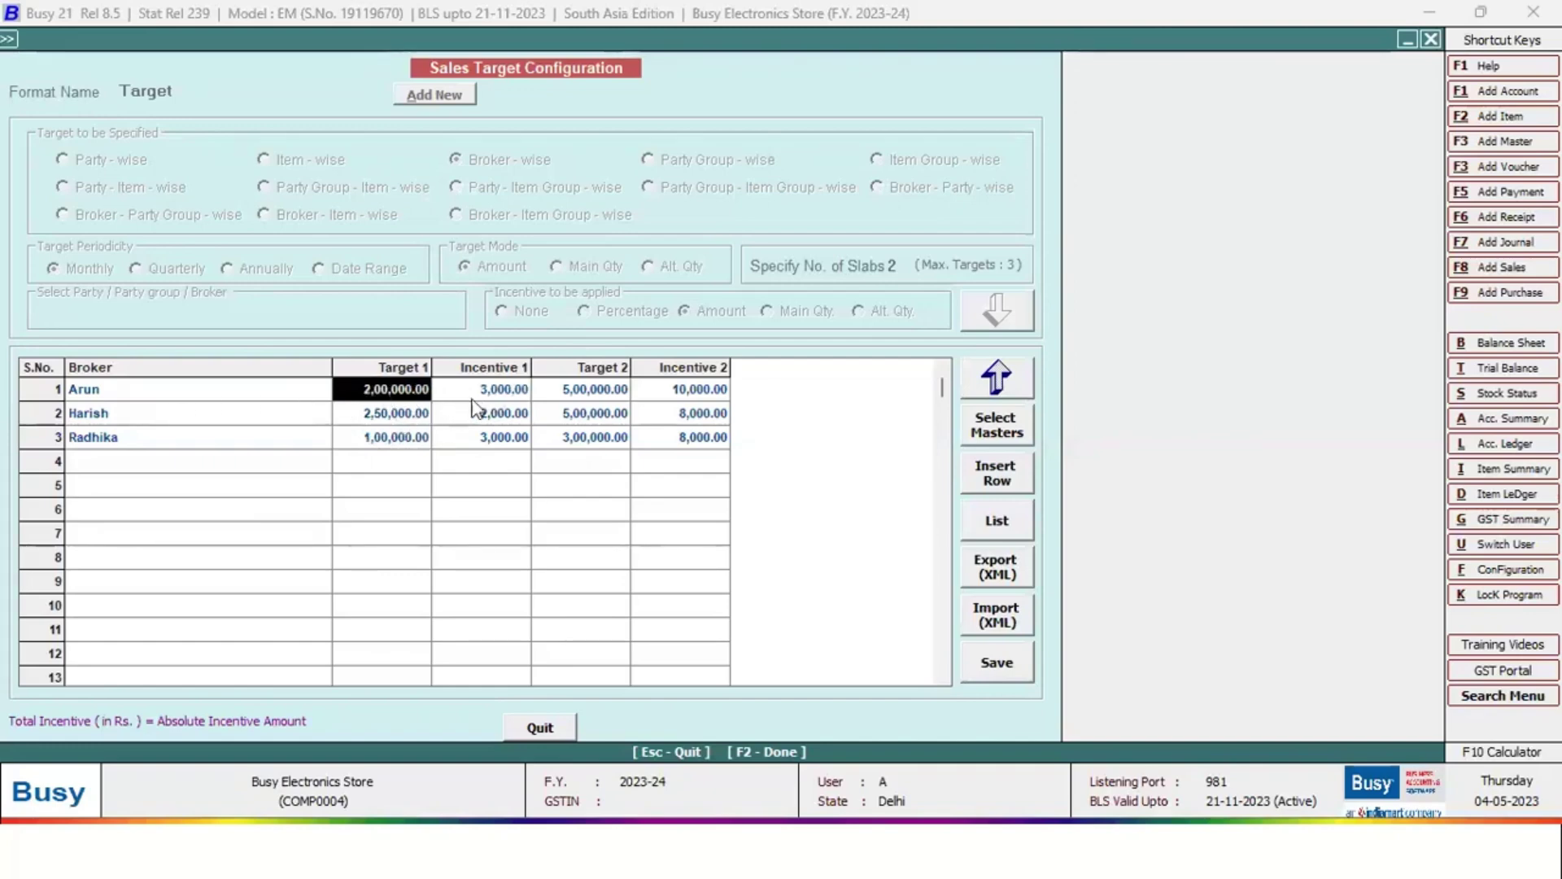
{"action": "left_click", "coordinate": [501, 394]}
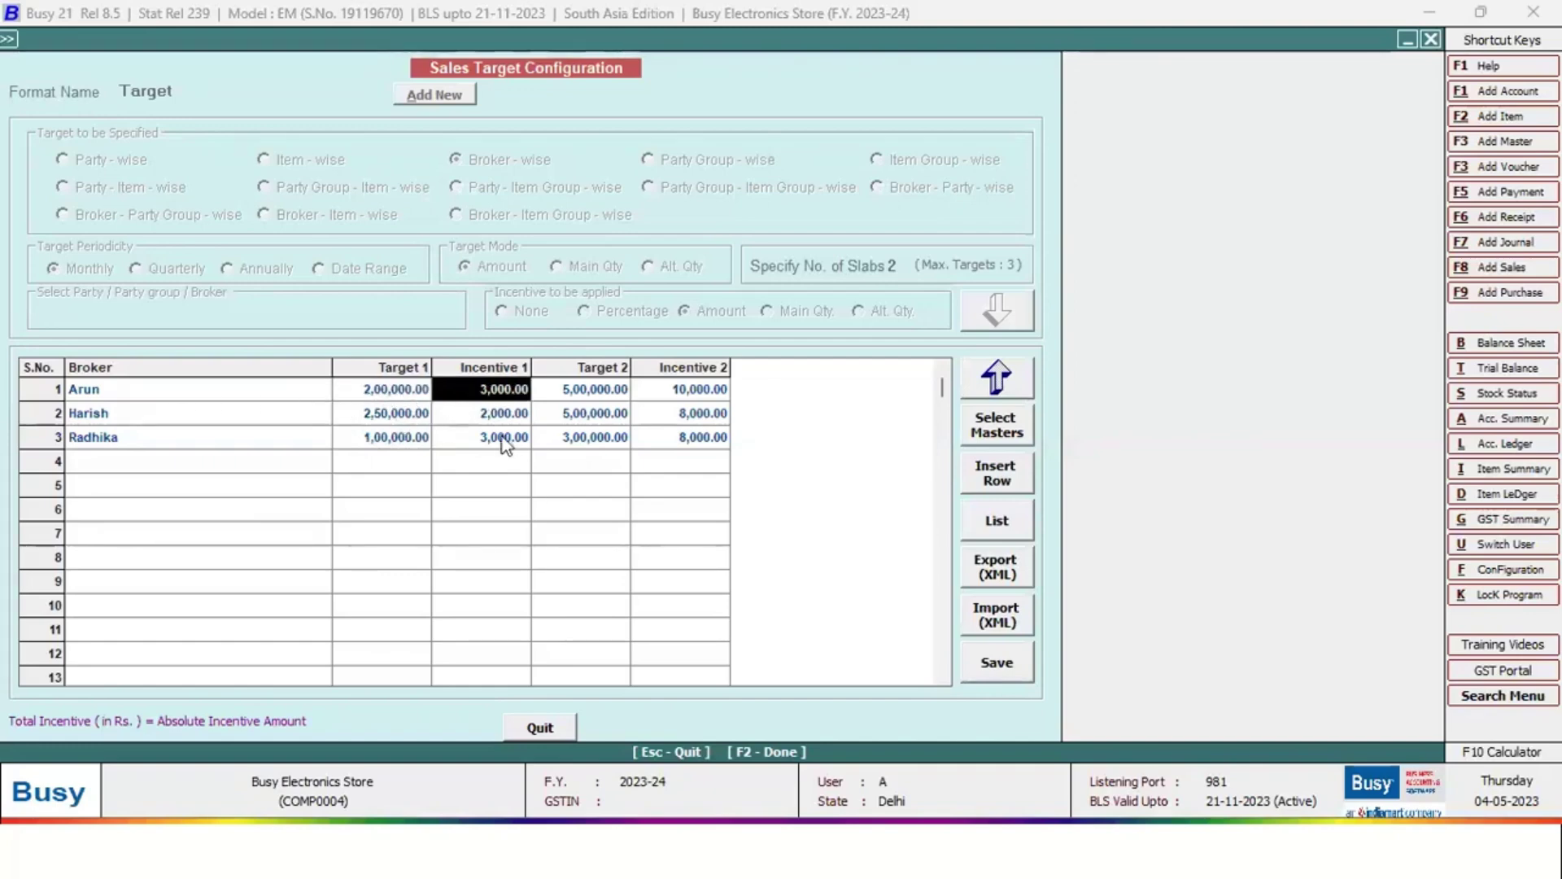
{"action": "left_click", "coordinate": [261, 415]}
{"action": "left_click", "coordinate": [417, 423]}
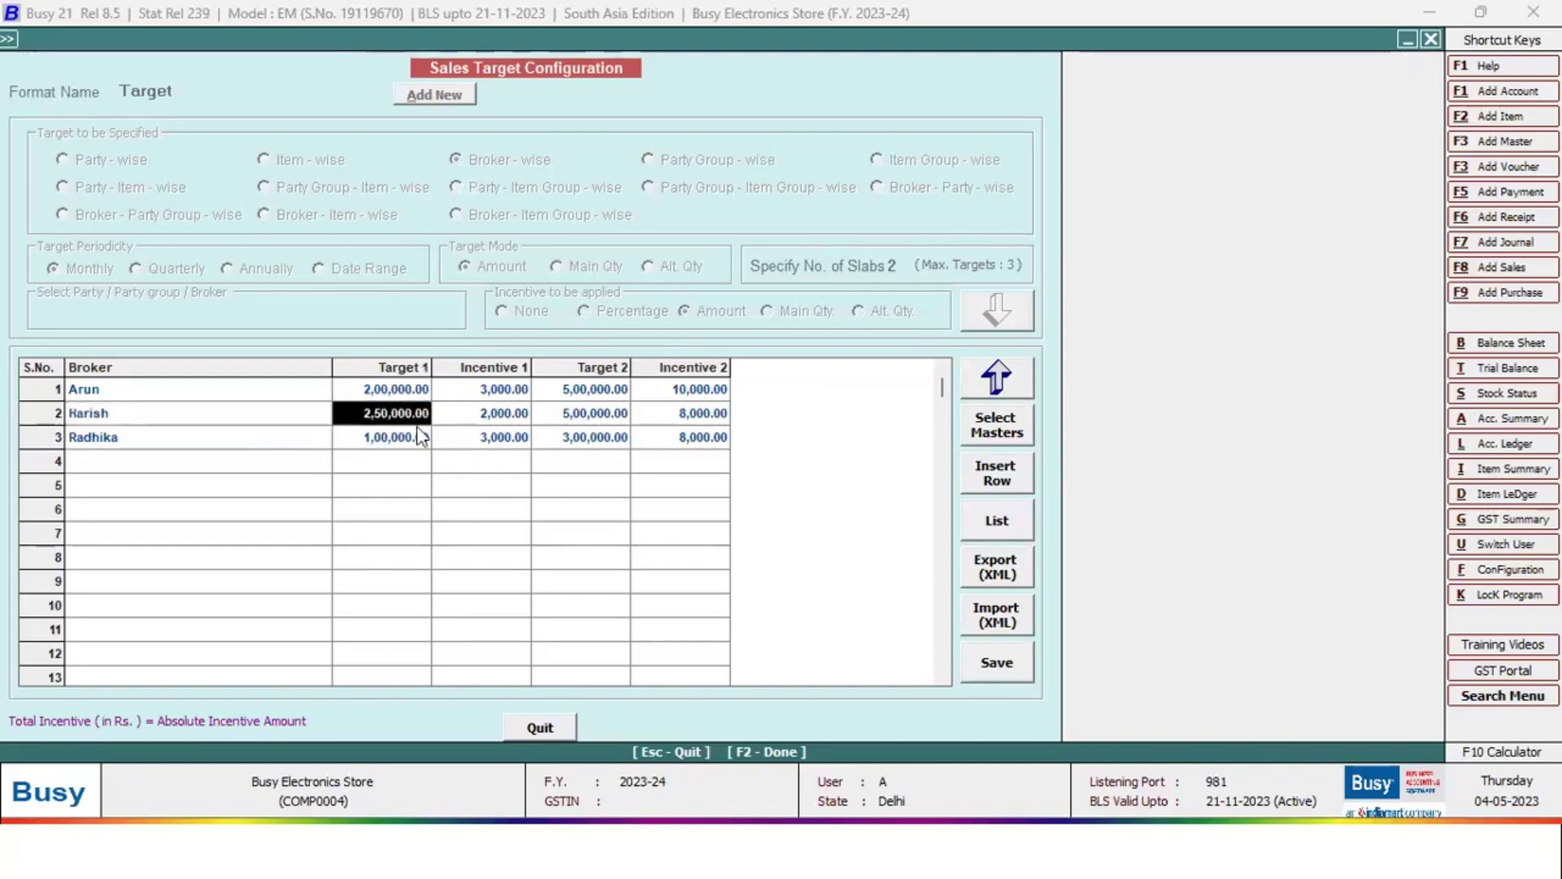
{"action": "left_click", "coordinate": [482, 414]}
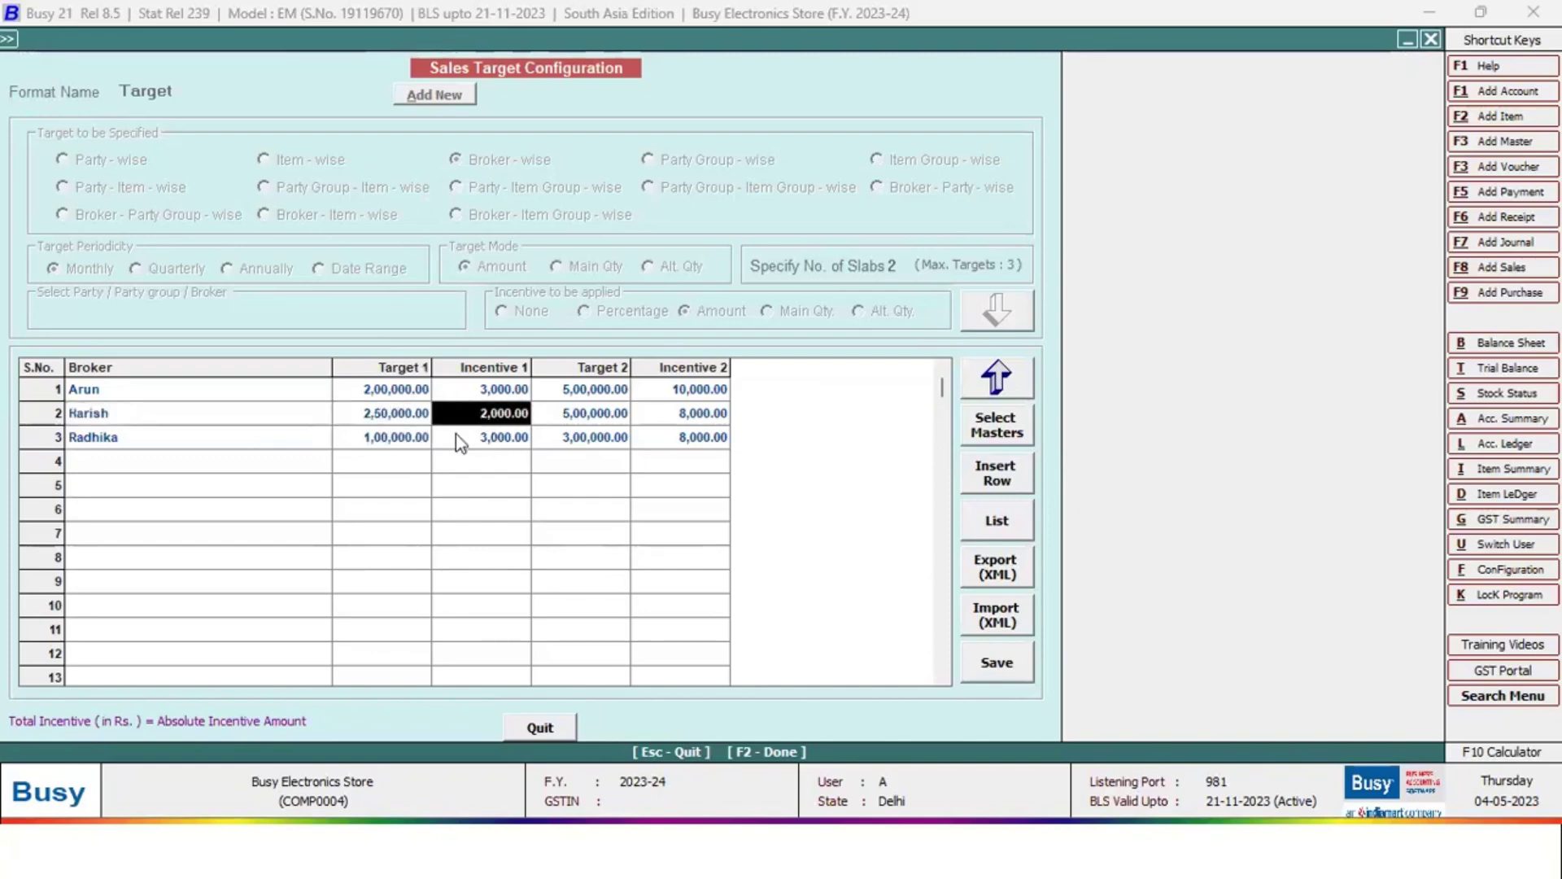
{"action": "left_click", "coordinate": [426, 439]}
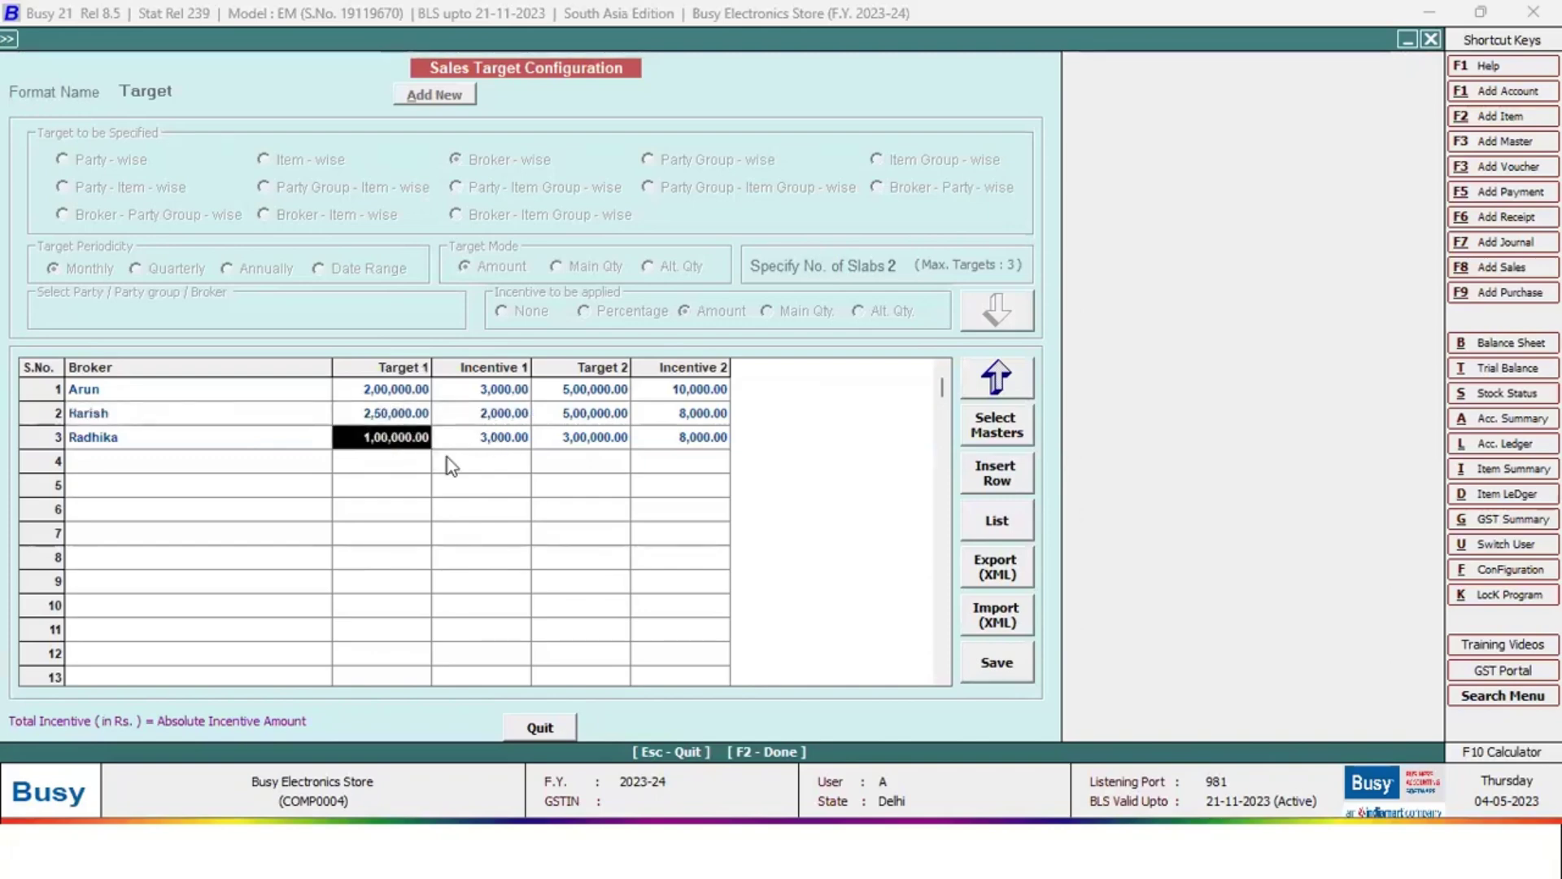
{"action": "left_click", "coordinate": [494, 441]}
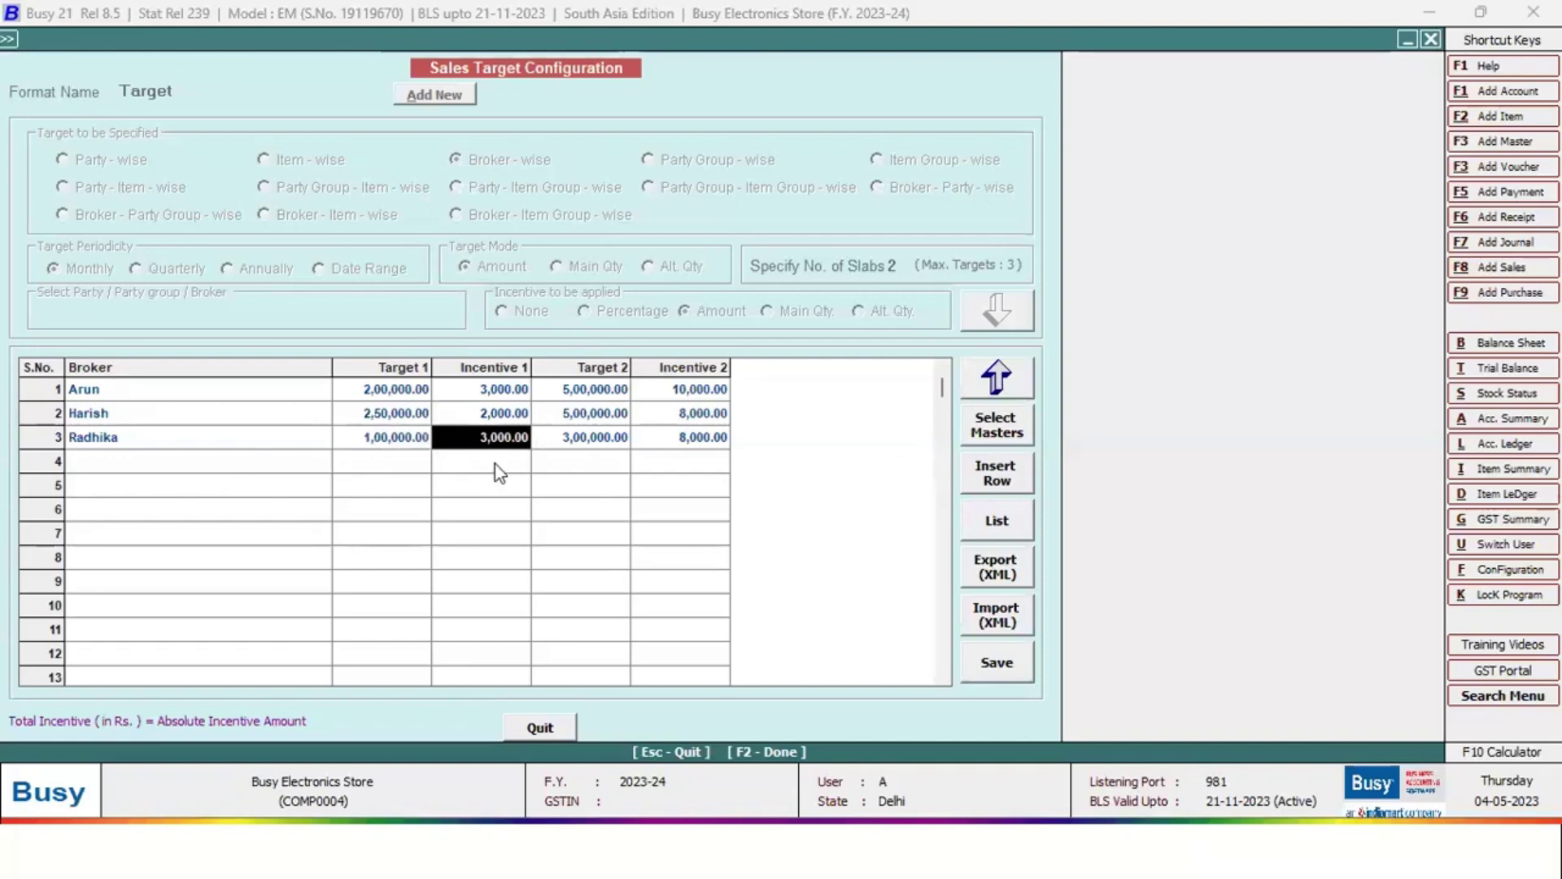
Review the three brokers' Target 2 and Incentive 2 amounts, then quit the target form
{"action": "left_click", "coordinate": [611, 397]}
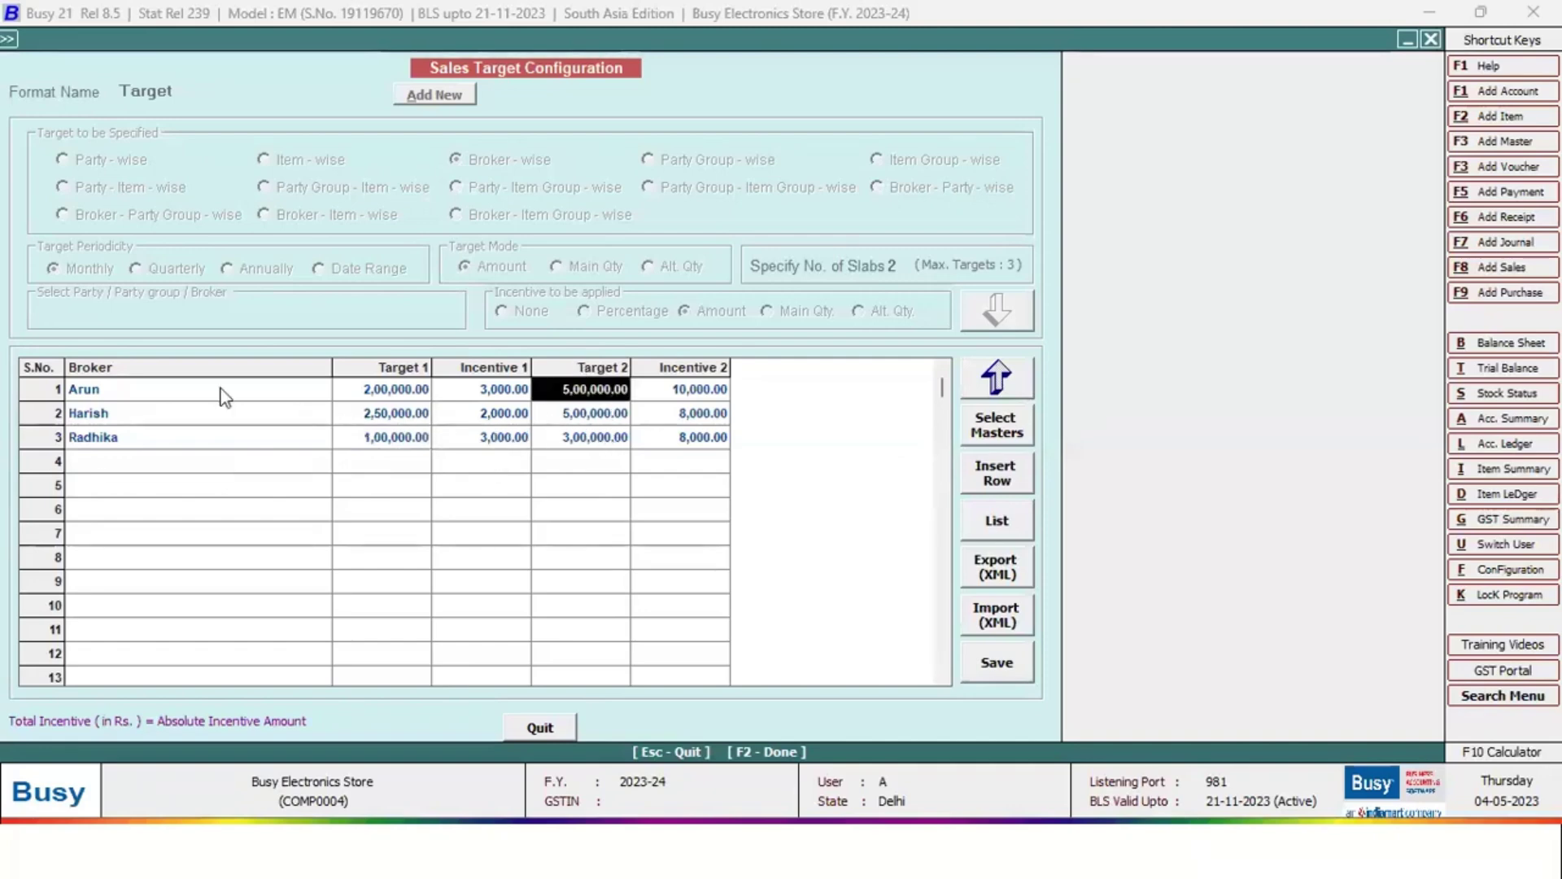
{"action": "left_click", "coordinate": [221, 392]}
{"action": "left_click", "coordinate": [587, 397]}
{"action": "left_click", "coordinate": [685, 394]}
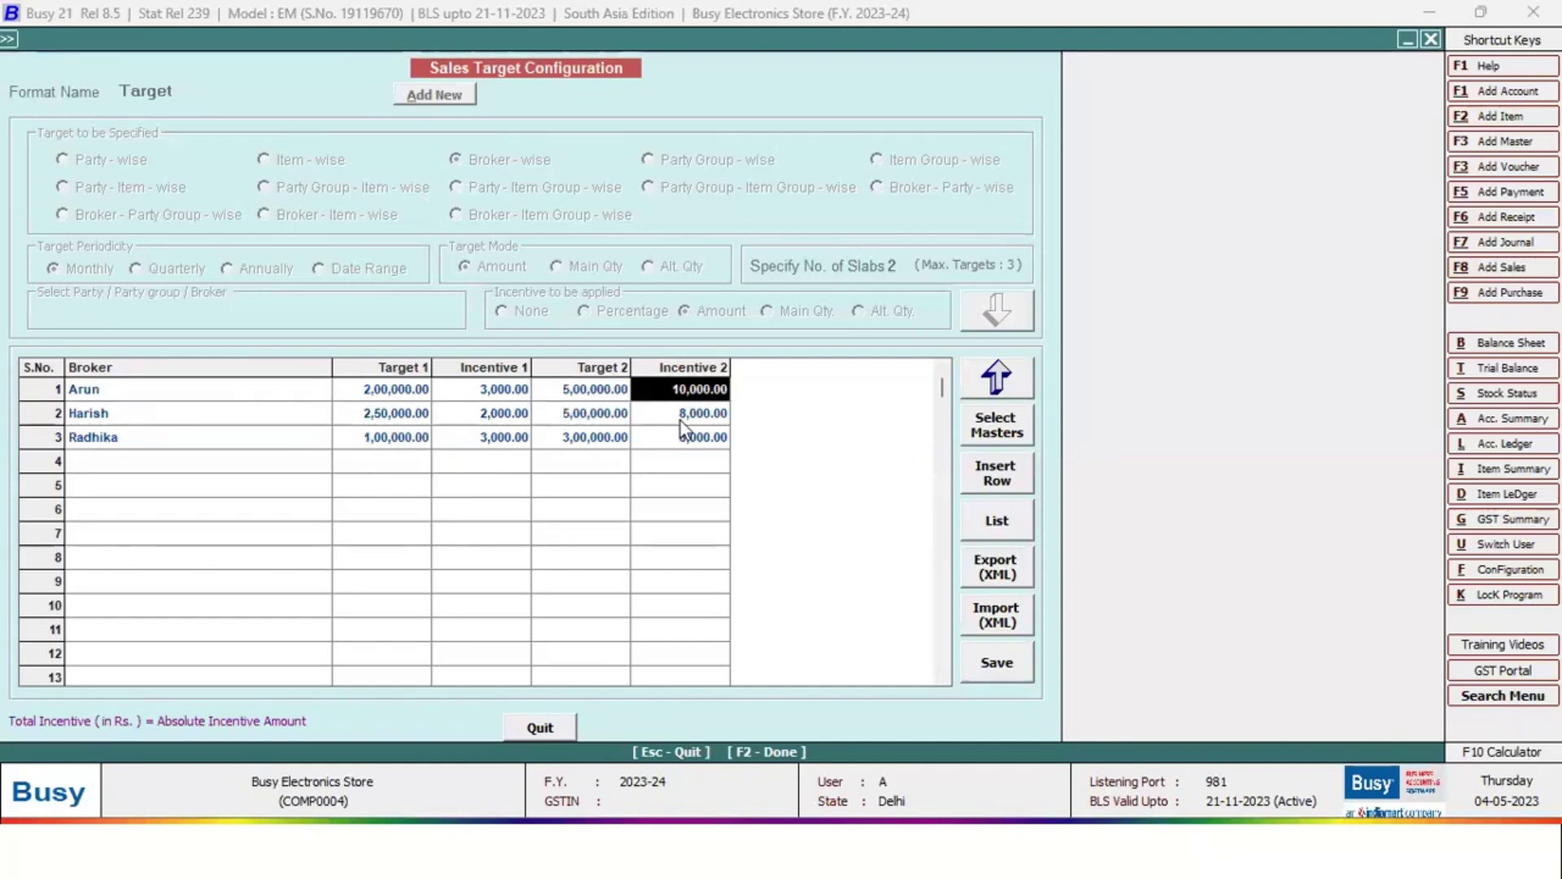
{"action": "left_click", "coordinate": [600, 421]}
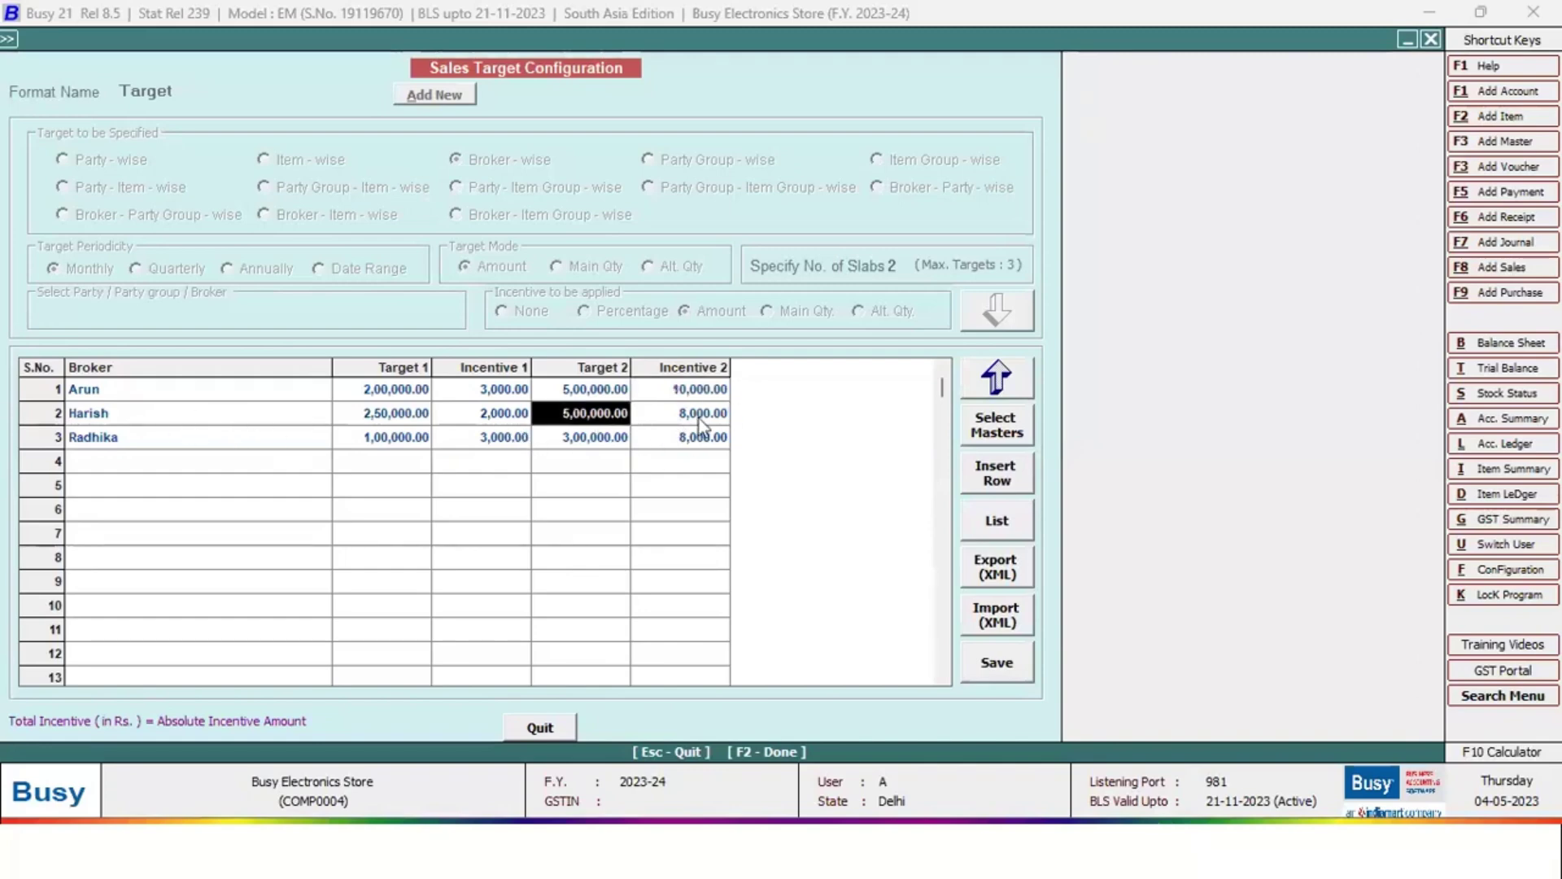
{"action": "left_click", "coordinate": [698, 418]}
{"action": "left_click", "coordinate": [598, 443]}
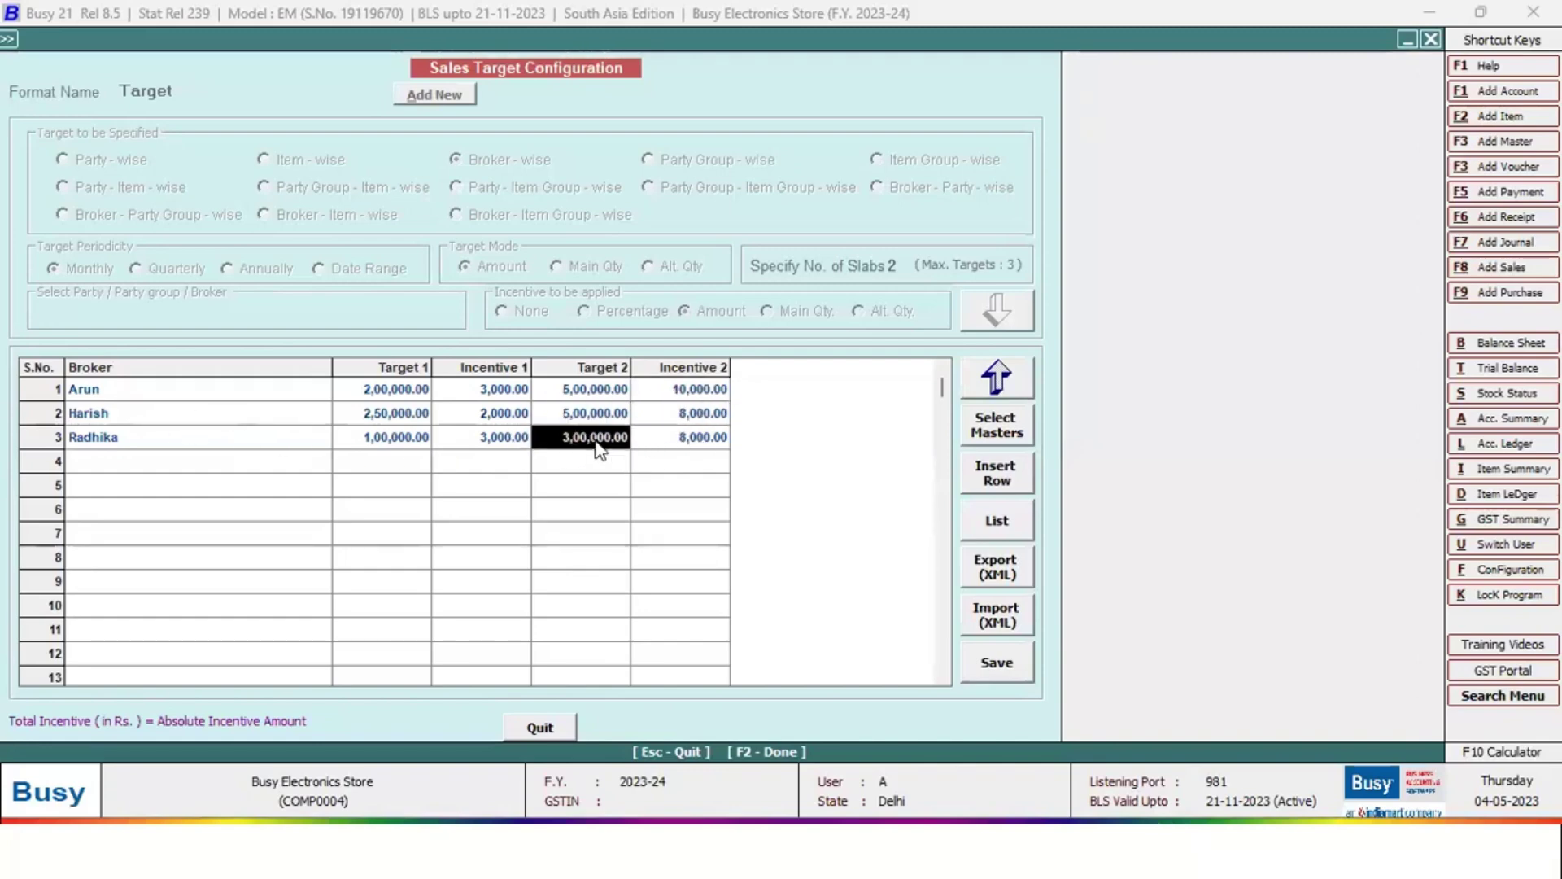
{"action": "left_click", "coordinate": [710, 442]}
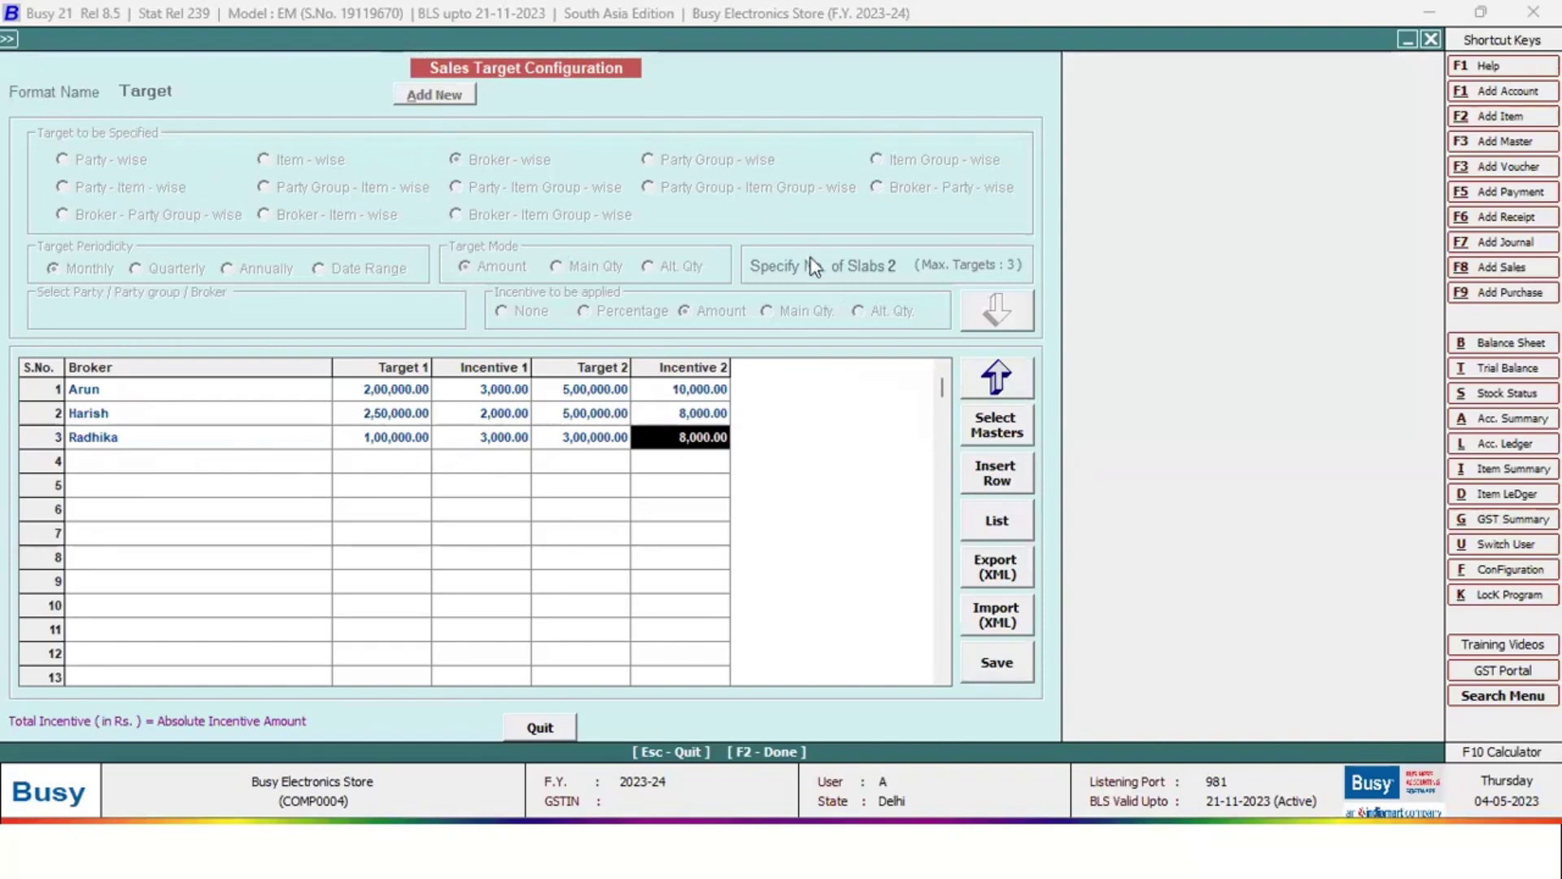
{"action": "left_click", "coordinate": [563, 721]}
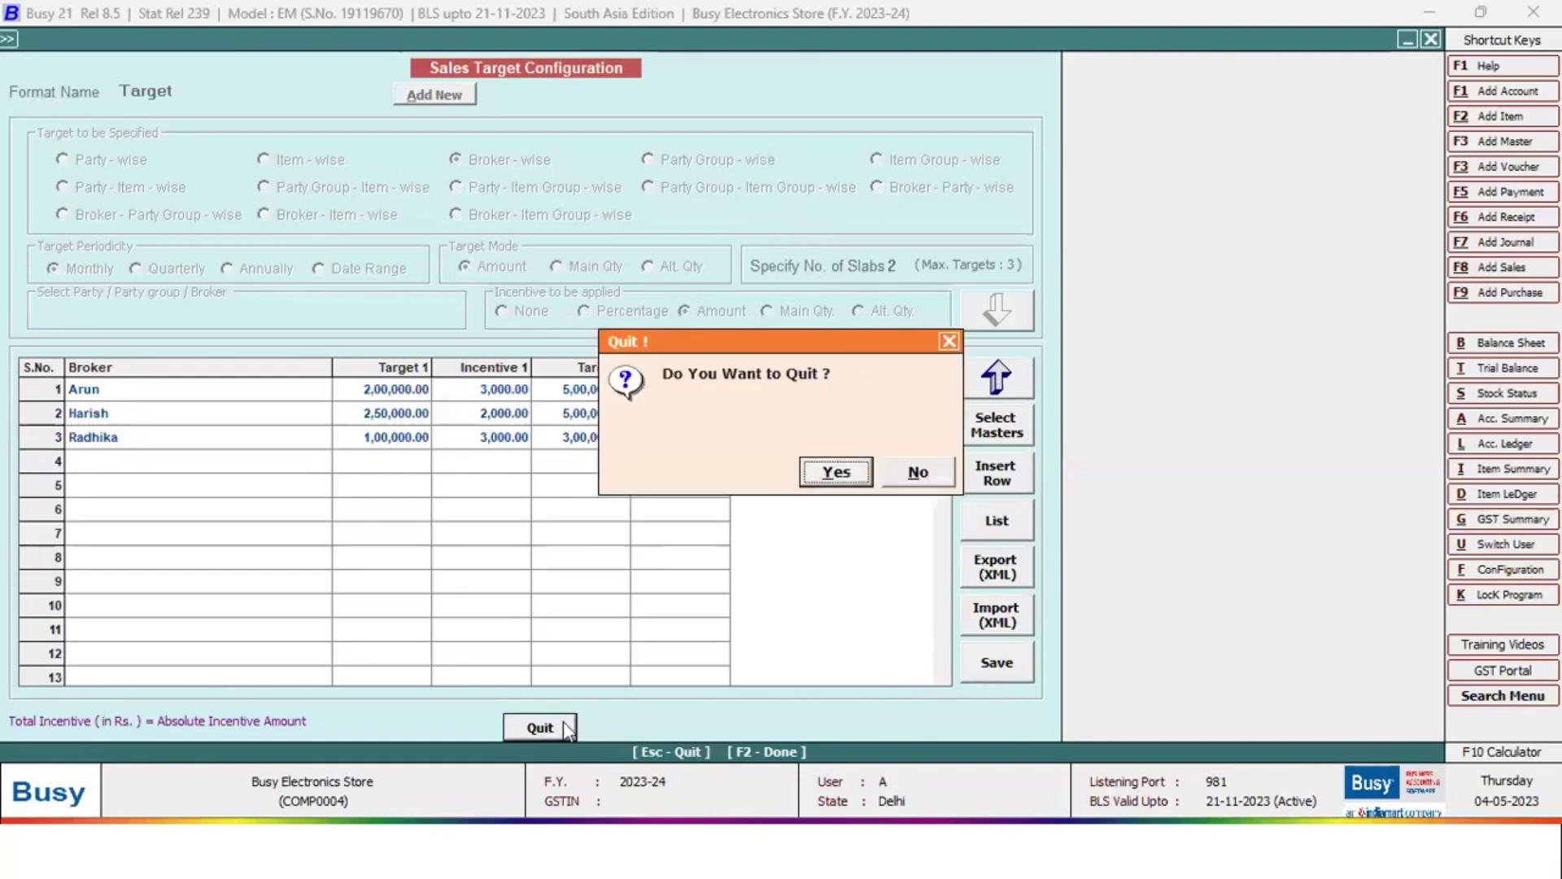
Leave the target form, open Party-Item-wise Sales Price for Sundry Debtors, then quit it
{"action": "left_click", "coordinate": [840, 472]}
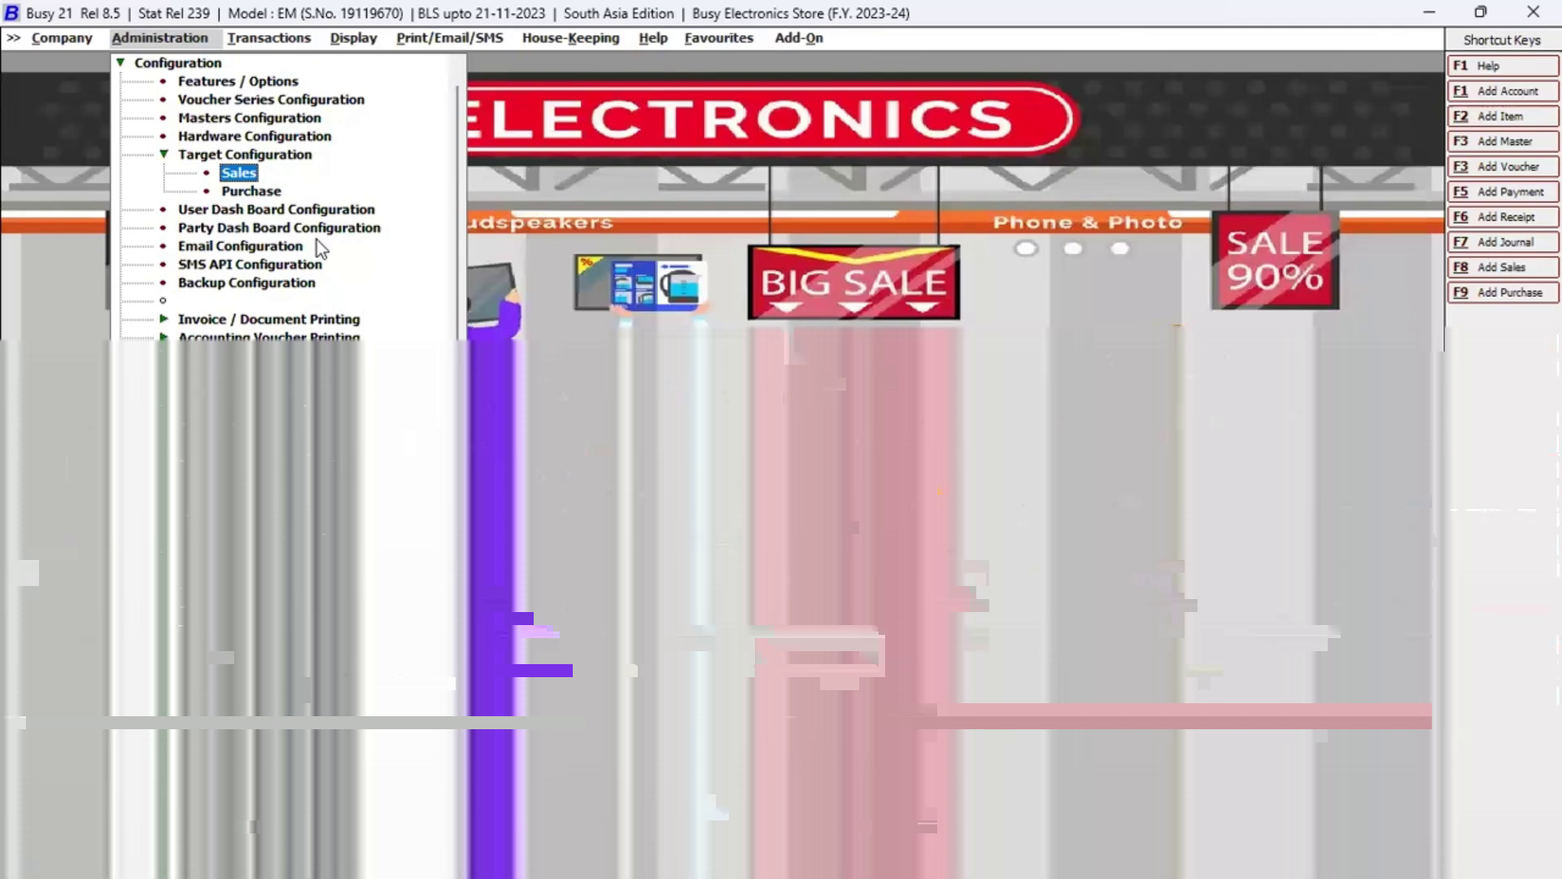
{"action": "key", "text": "Escape"}
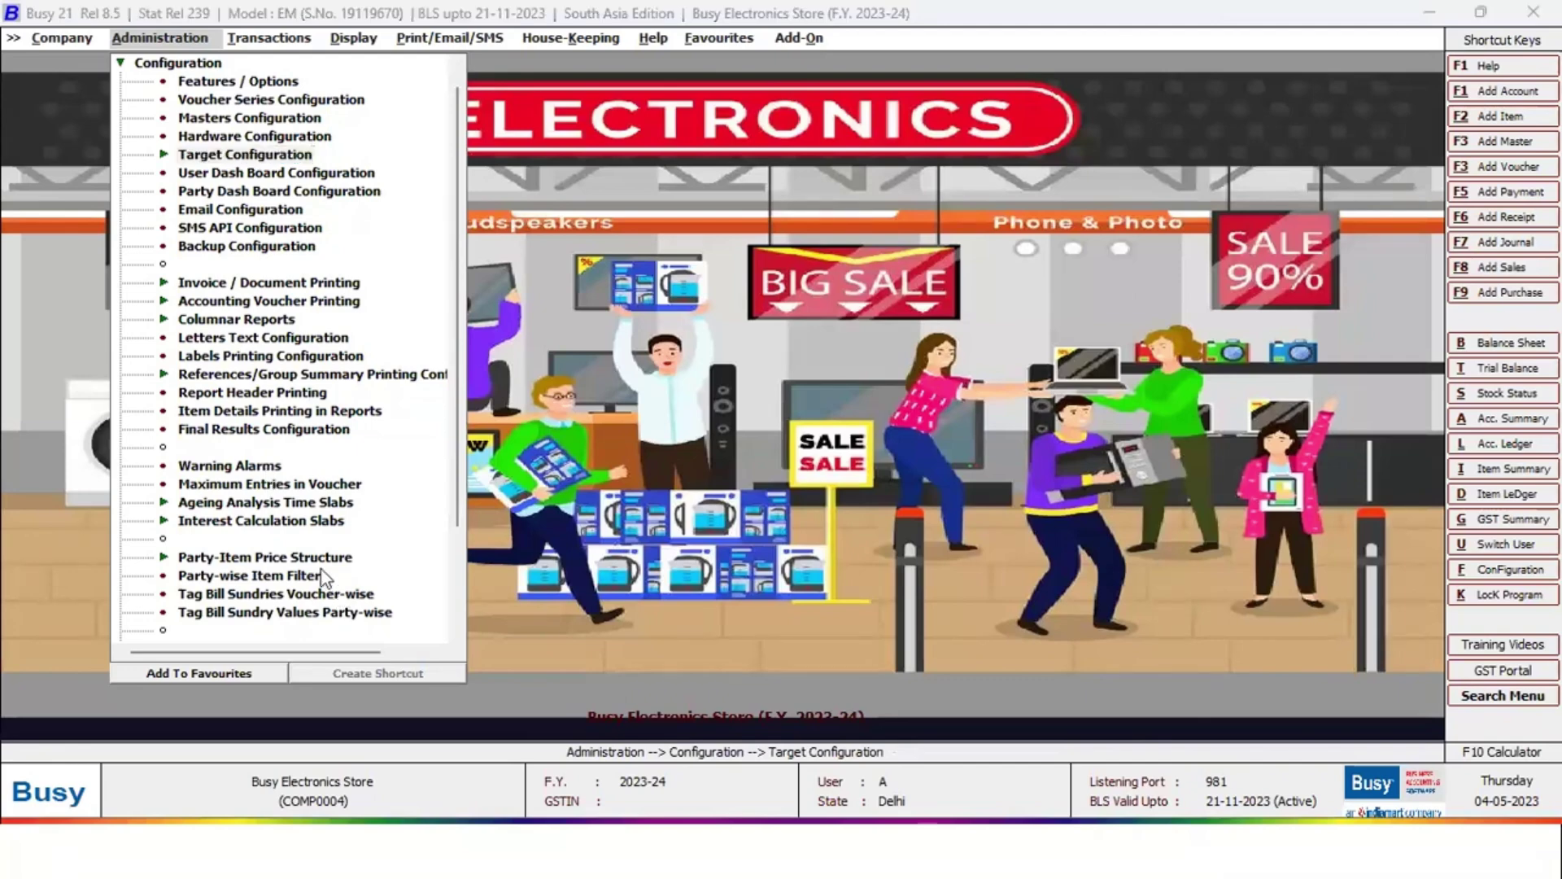
{"action": "left_click", "coordinate": [315, 558]}
{"action": "key", "text": "Down"}
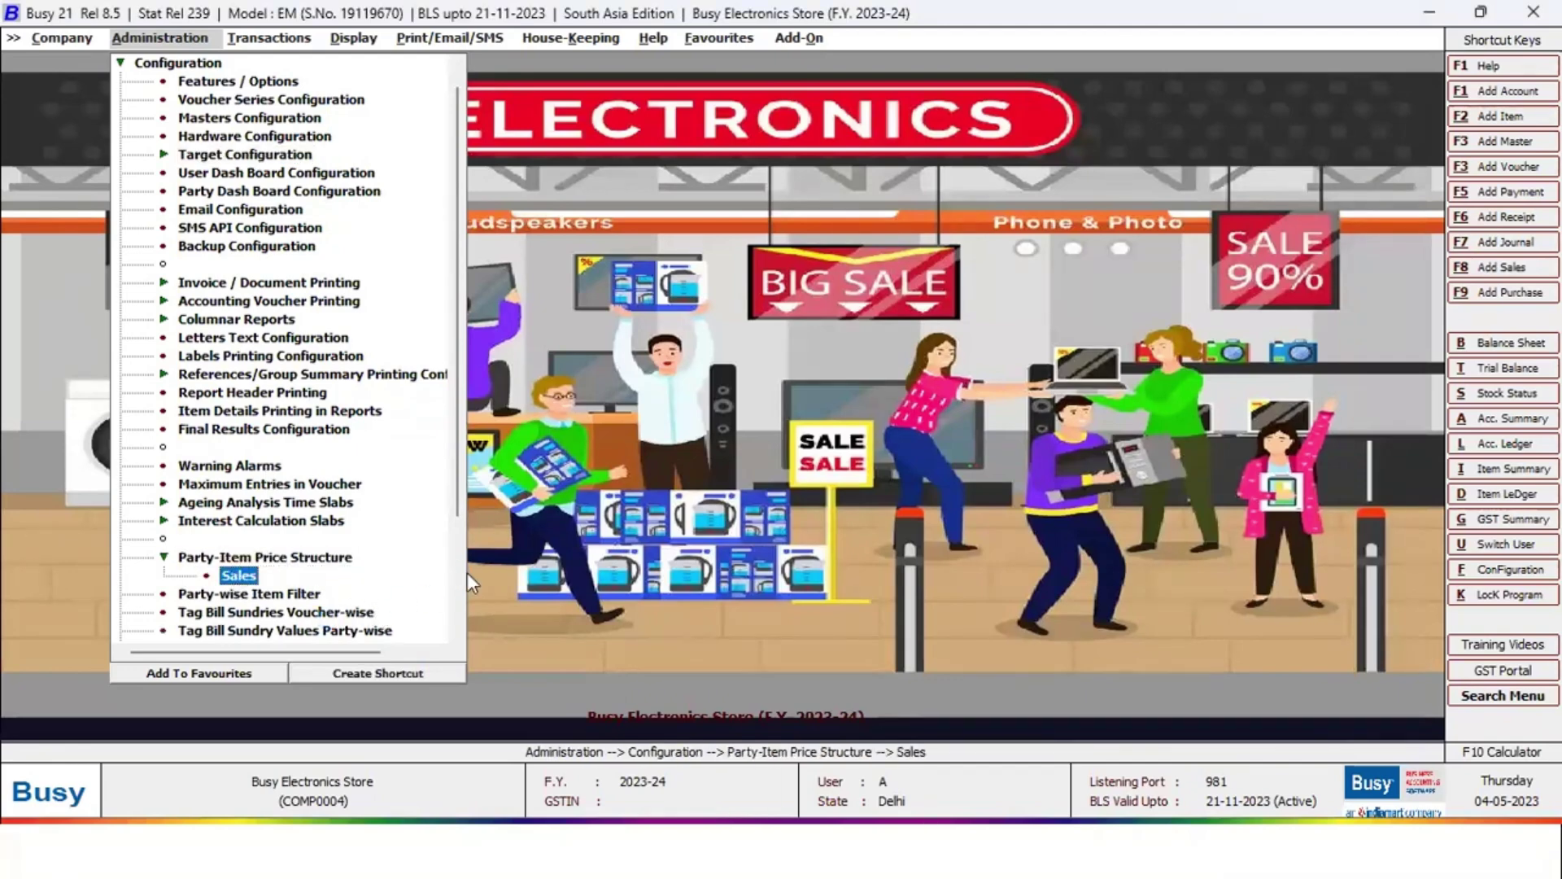
{"action": "key", "text": "Return"}
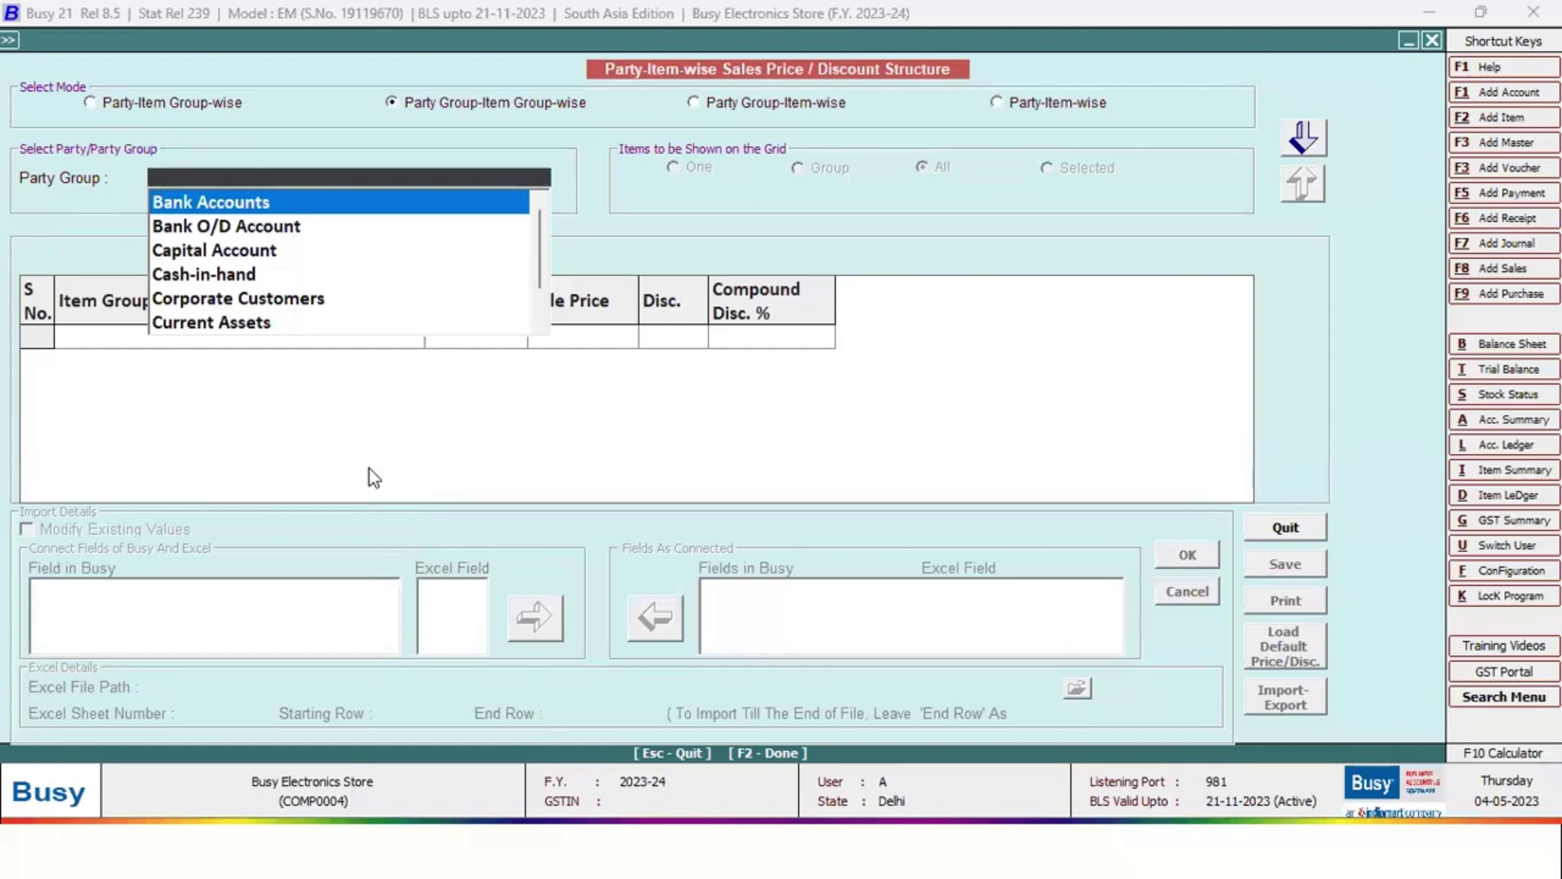
{"action": "type", "text": "sun"}
{"action": "key", "text": "Down"}
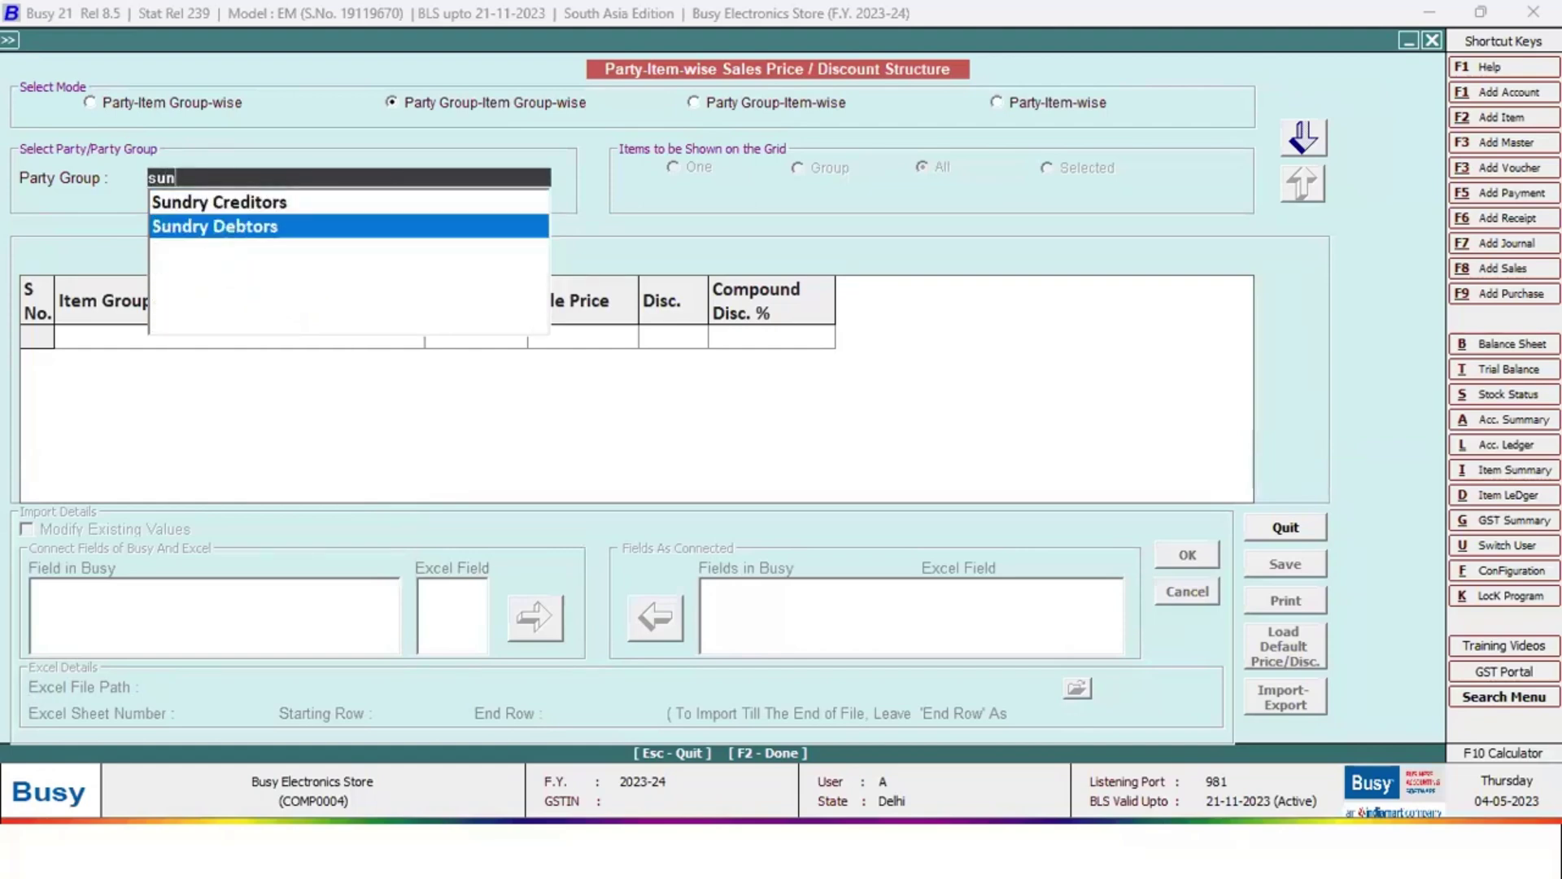
{"action": "key", "text": "Return"}
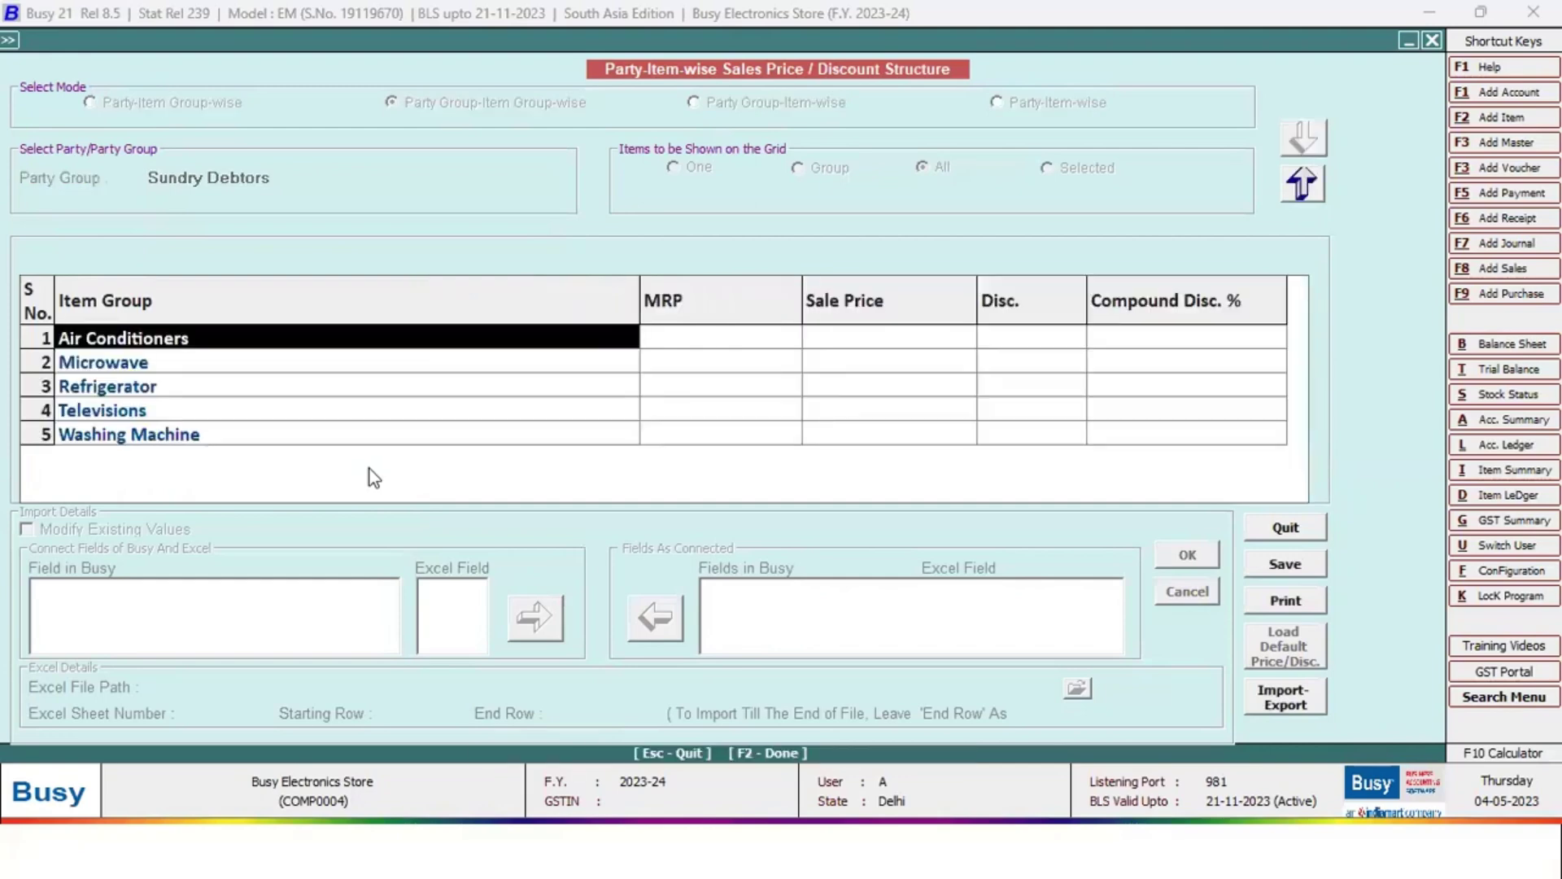
{"action": "key", "text": "Escape"}
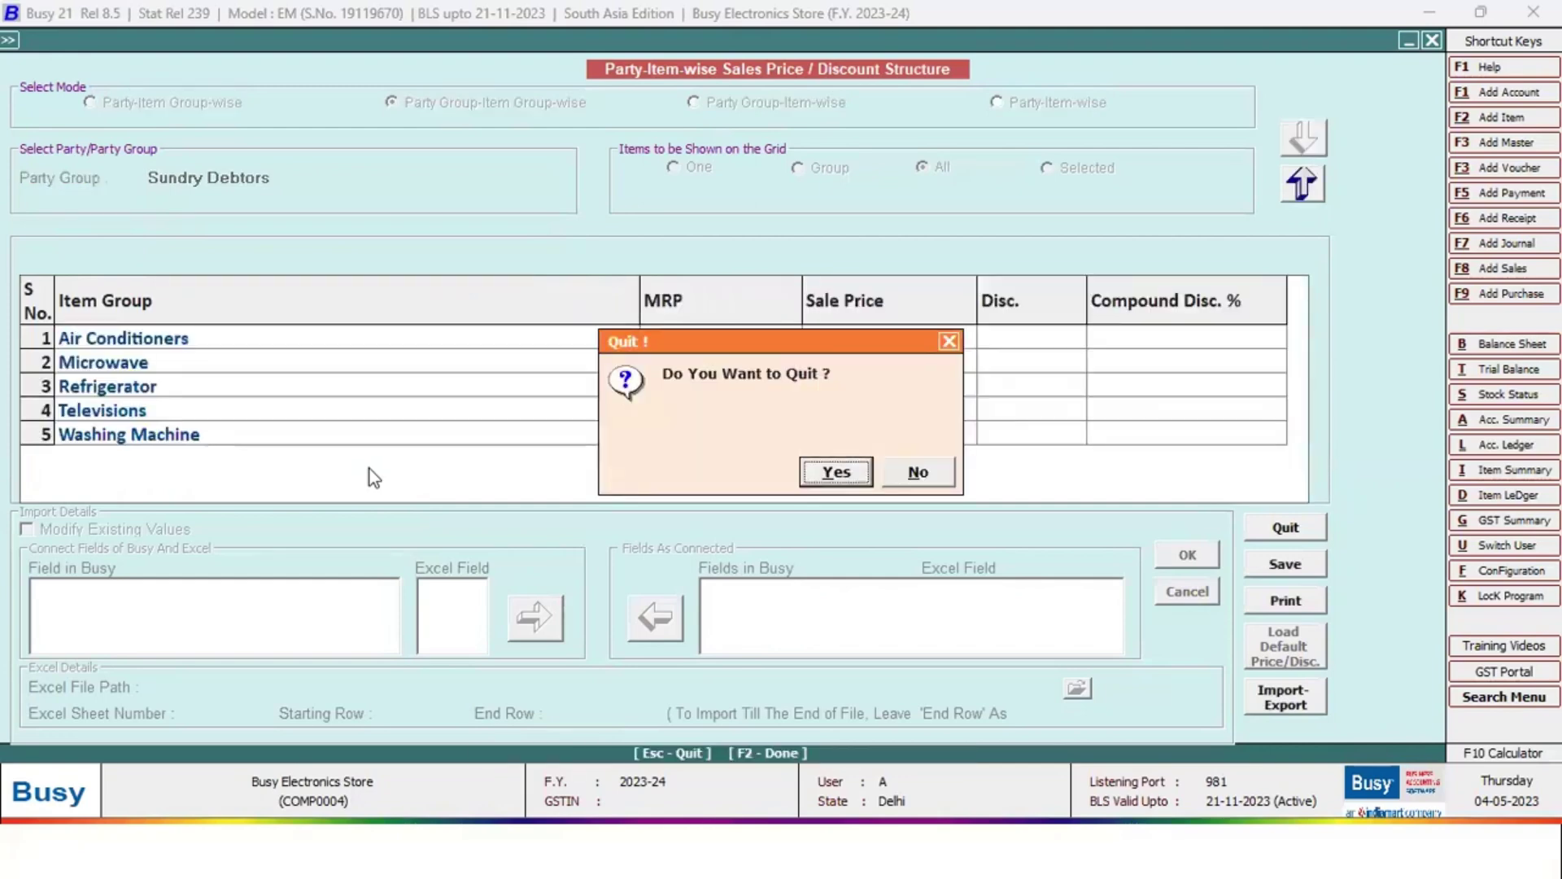
{"action": "key", "text": "Return"}
Reopen the price structure for Local Customer and check Air Conditioners' discount, MRP and sale price cells
{"action": "key", "text": "Return"}
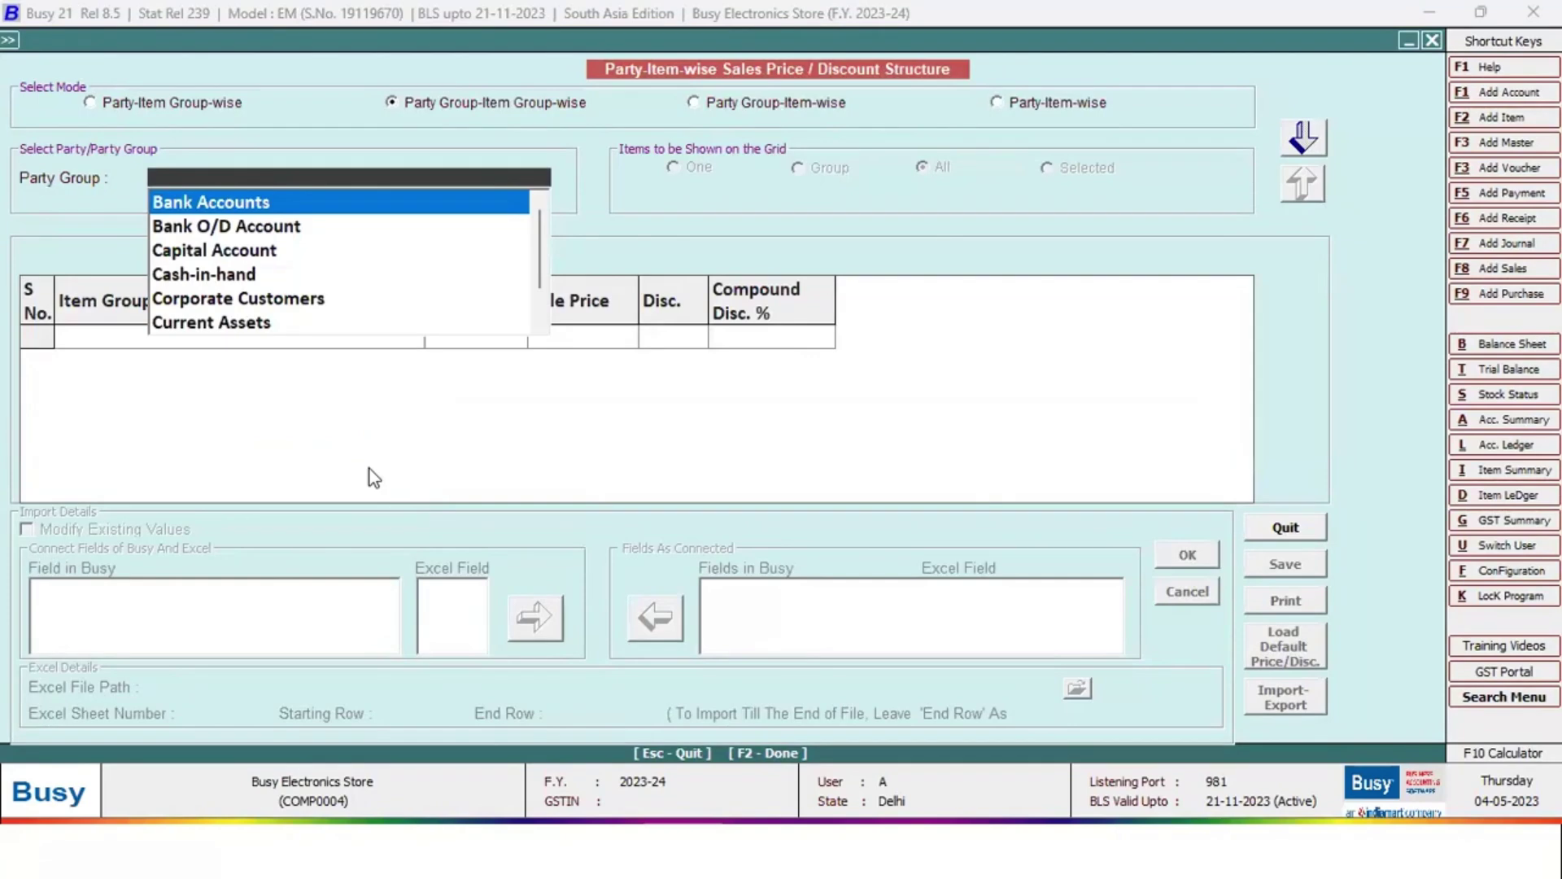
{"action": "type", "text": "loca"}
{"action": "key", "text": "Return"}
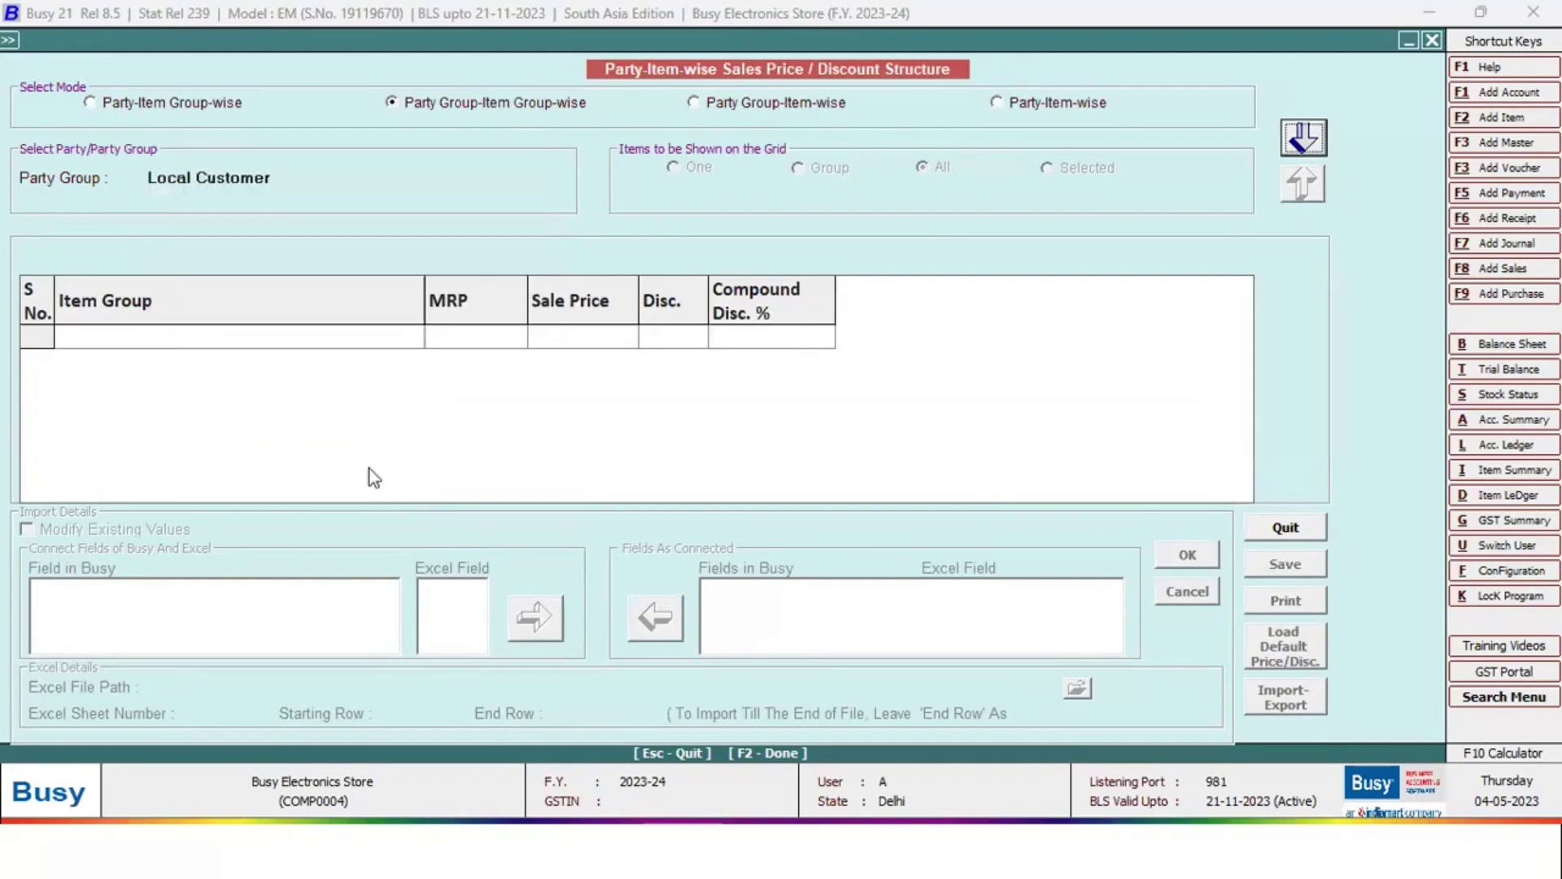
{"action": "key", "text": "Return"}
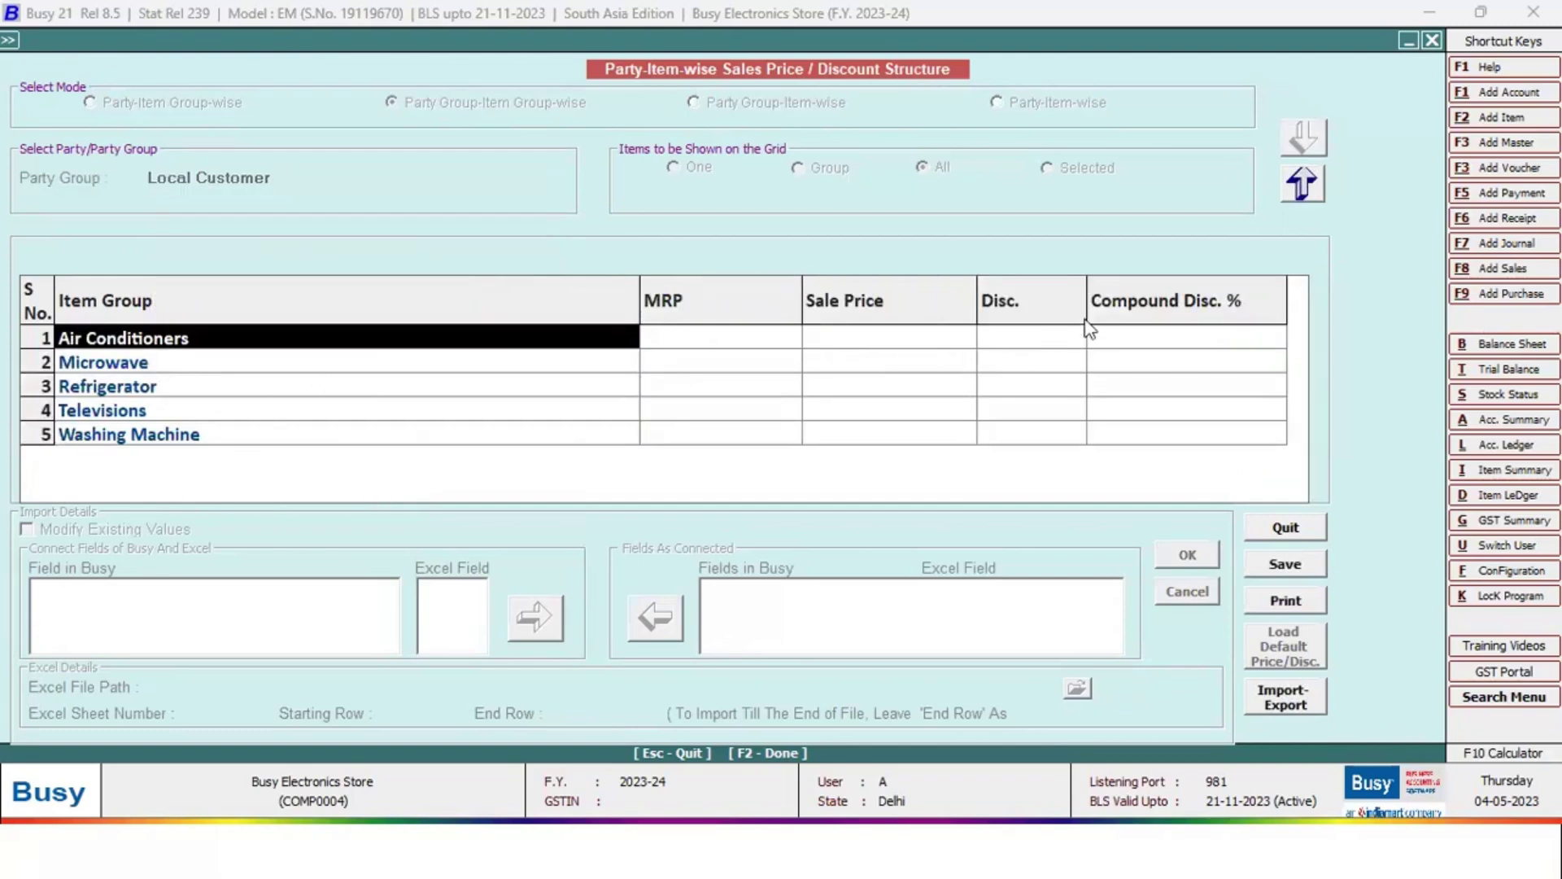
{"action": "left_click", "coordinate": [1137, 339]}
{"action": "left_click", "coordinate": [1027, 341]}
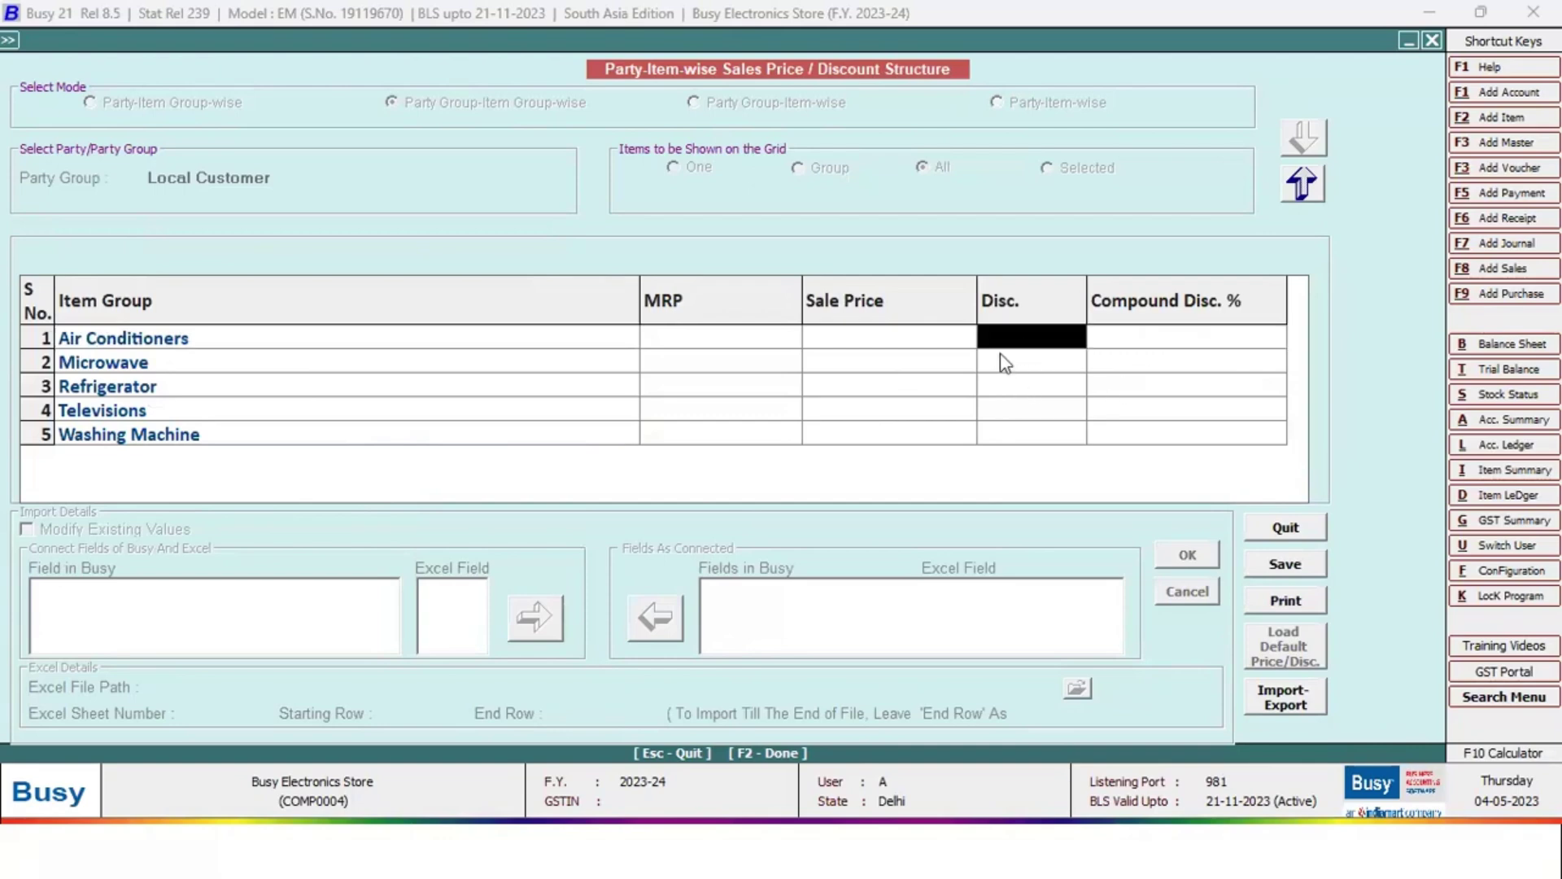
{"action": "left_click", "coordinate": [704, 342]}
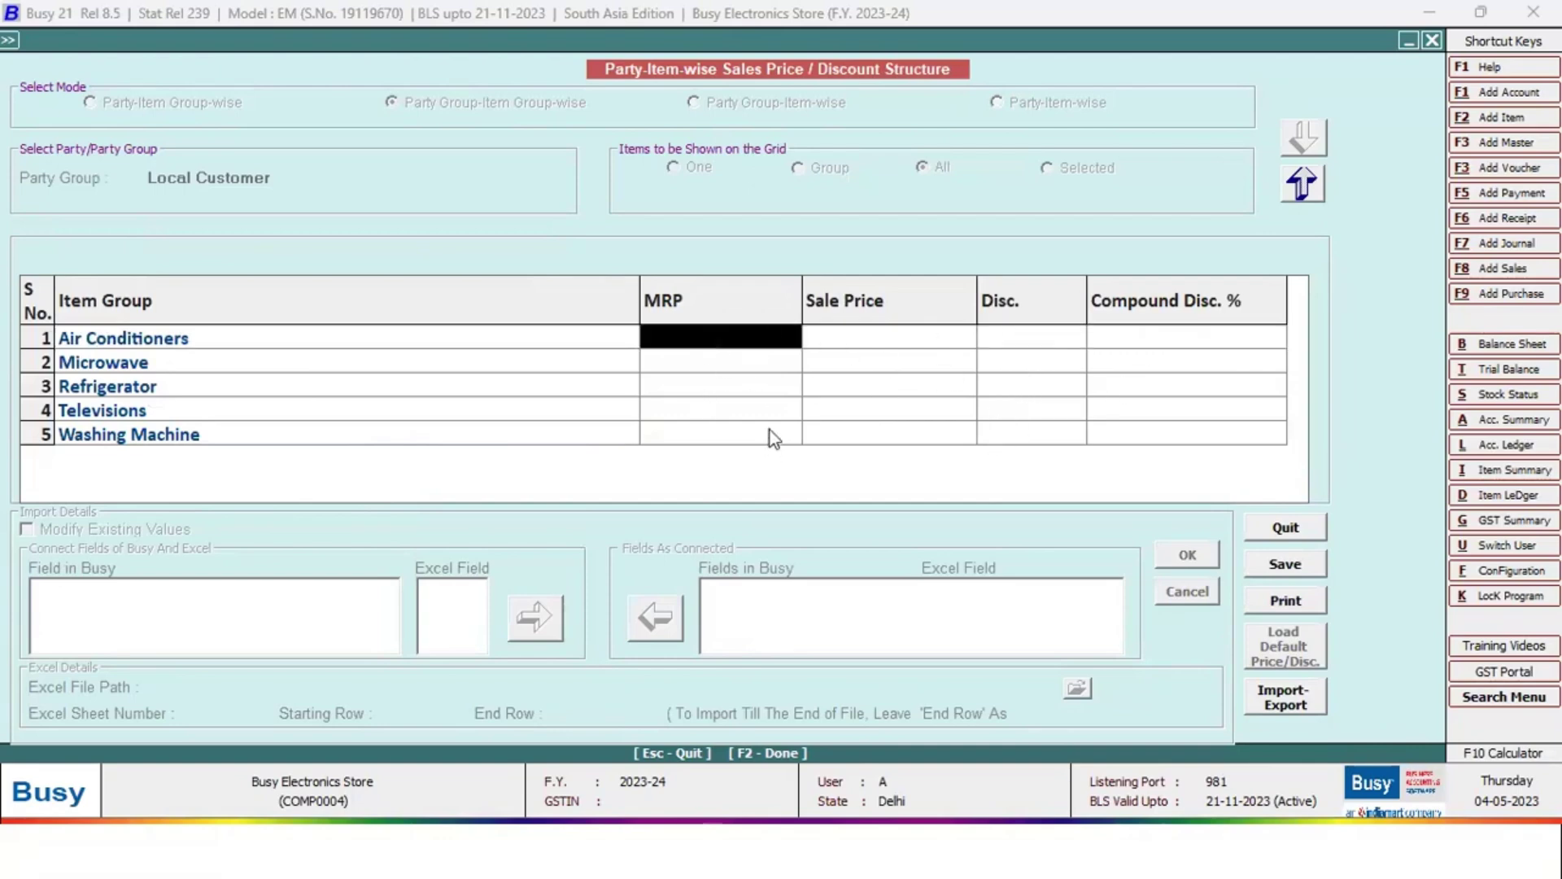
{"action": "left_click", "coordinate": [870, 343]}
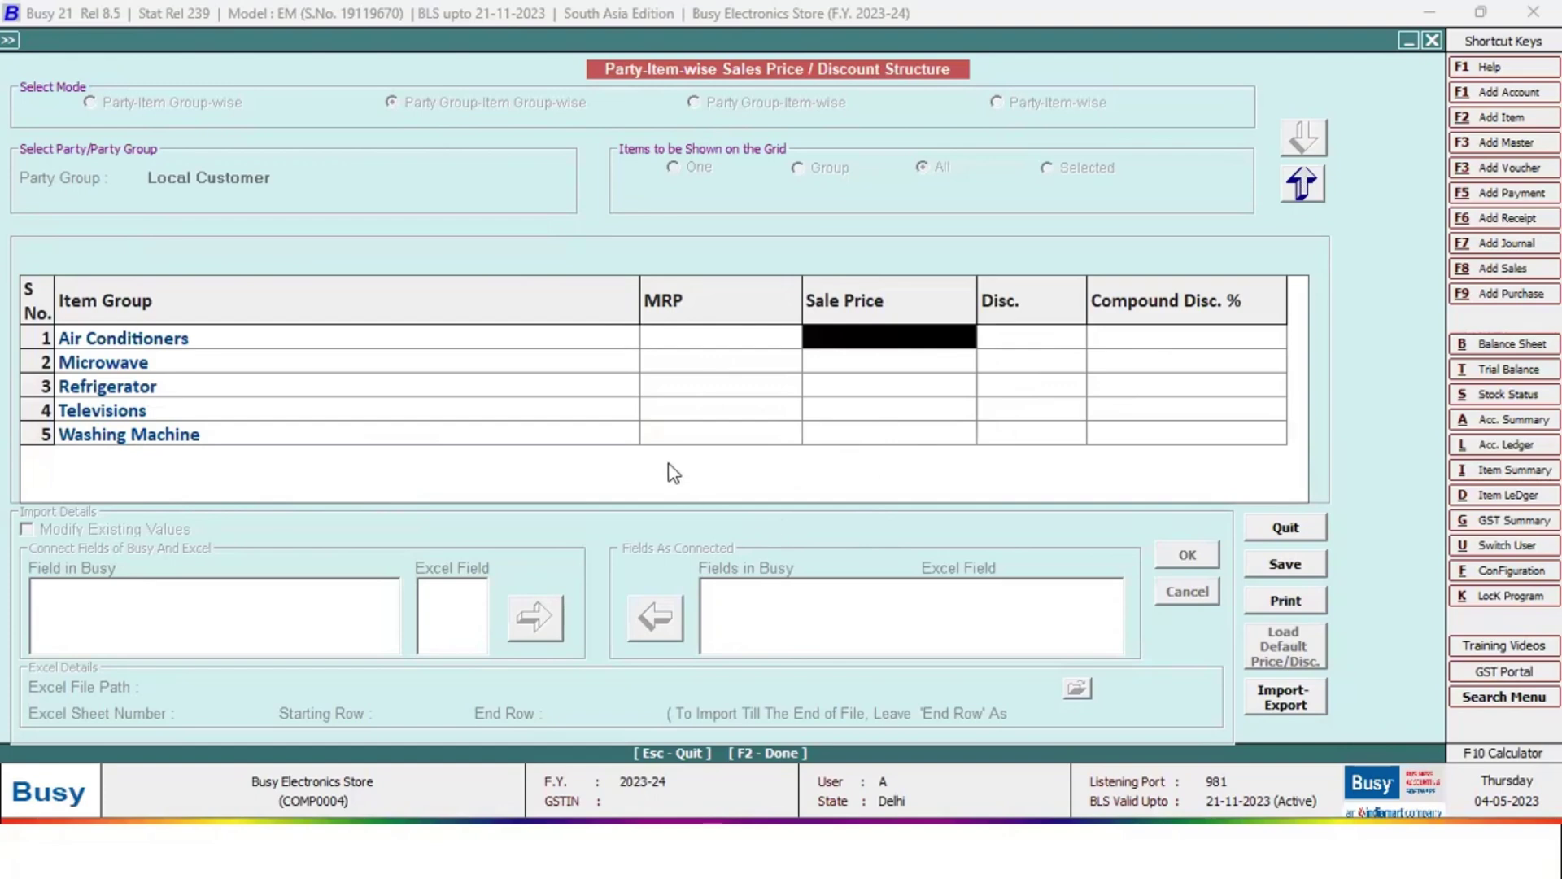
Switch the party group to Corporate Customers and check the 28.00 Air Conditioners discount
{"action": "key", "text": "Escape"}
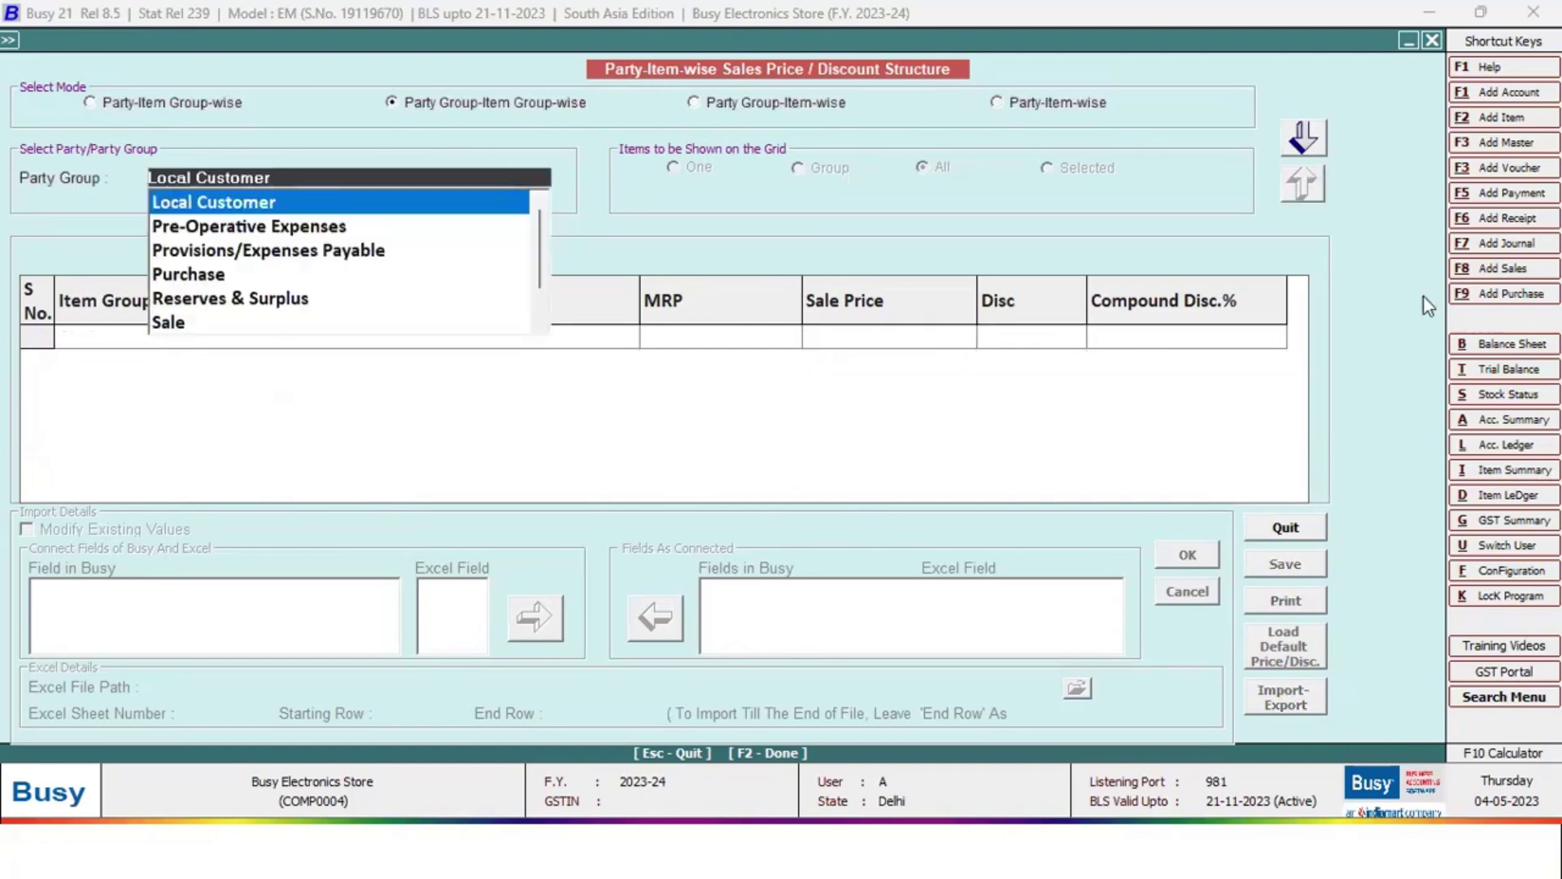
{"action": "type", "text": "co"}
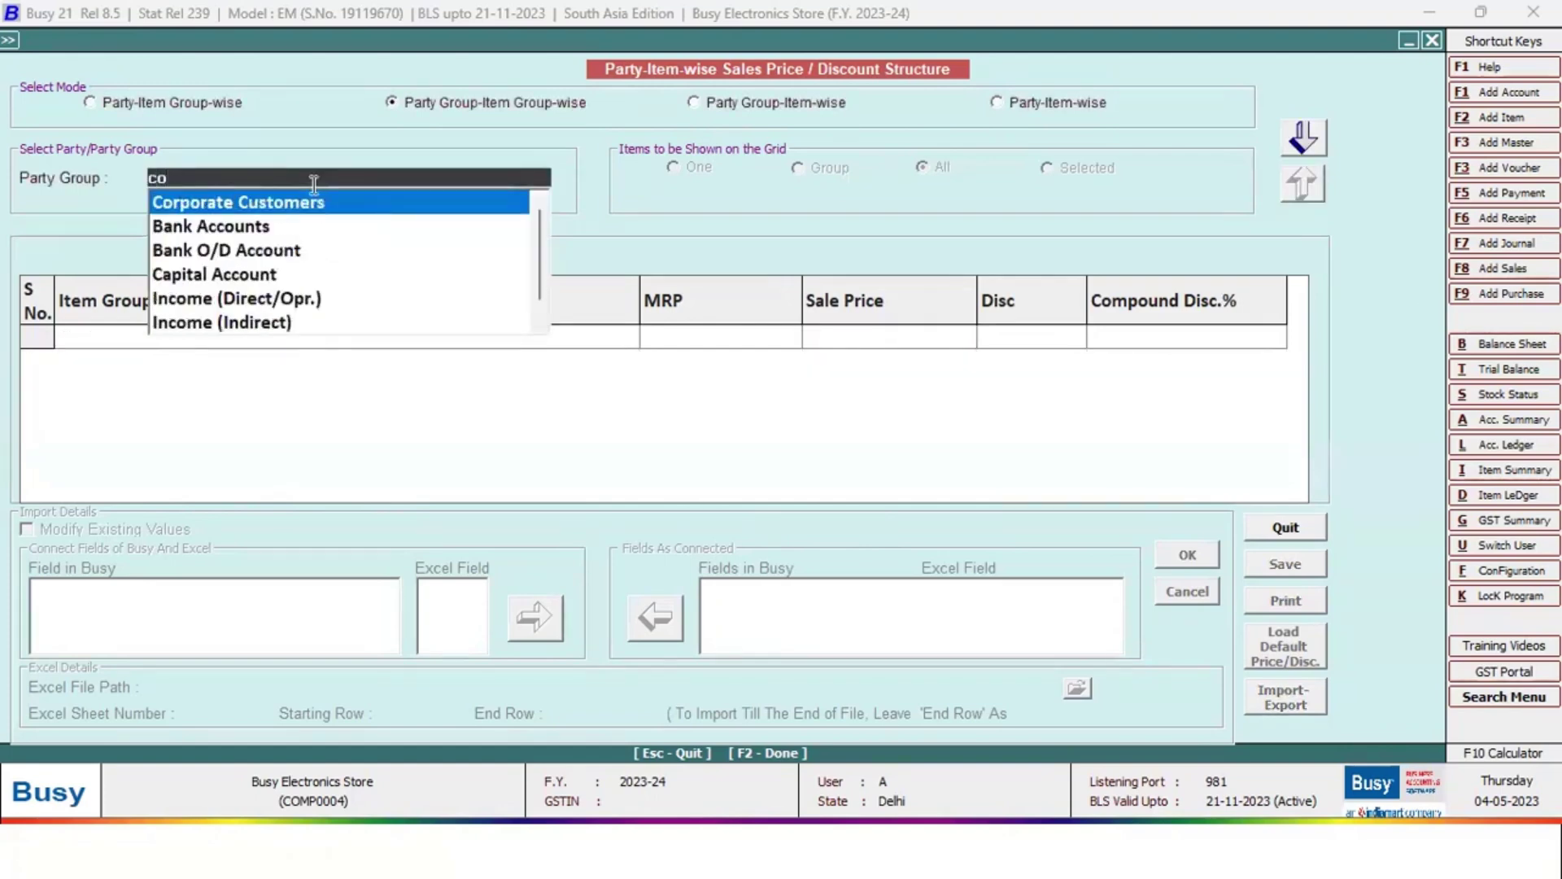
{"action": "key", "text": "Return"}
{"action": "key", "text": "Return"}
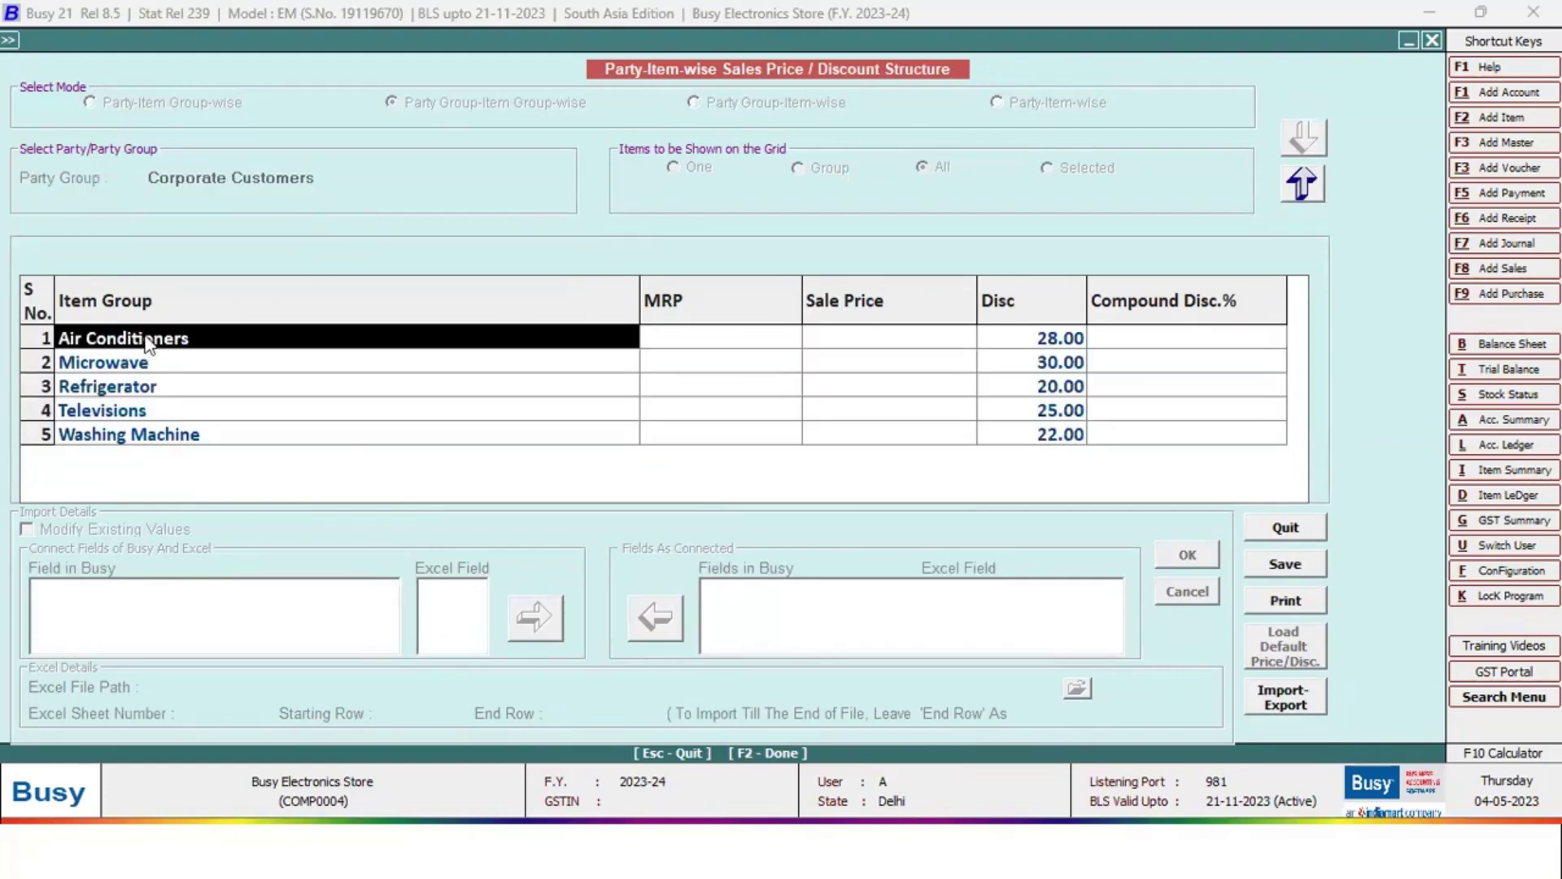
{"action": "left_click", "coordinate": [1043, 327]}
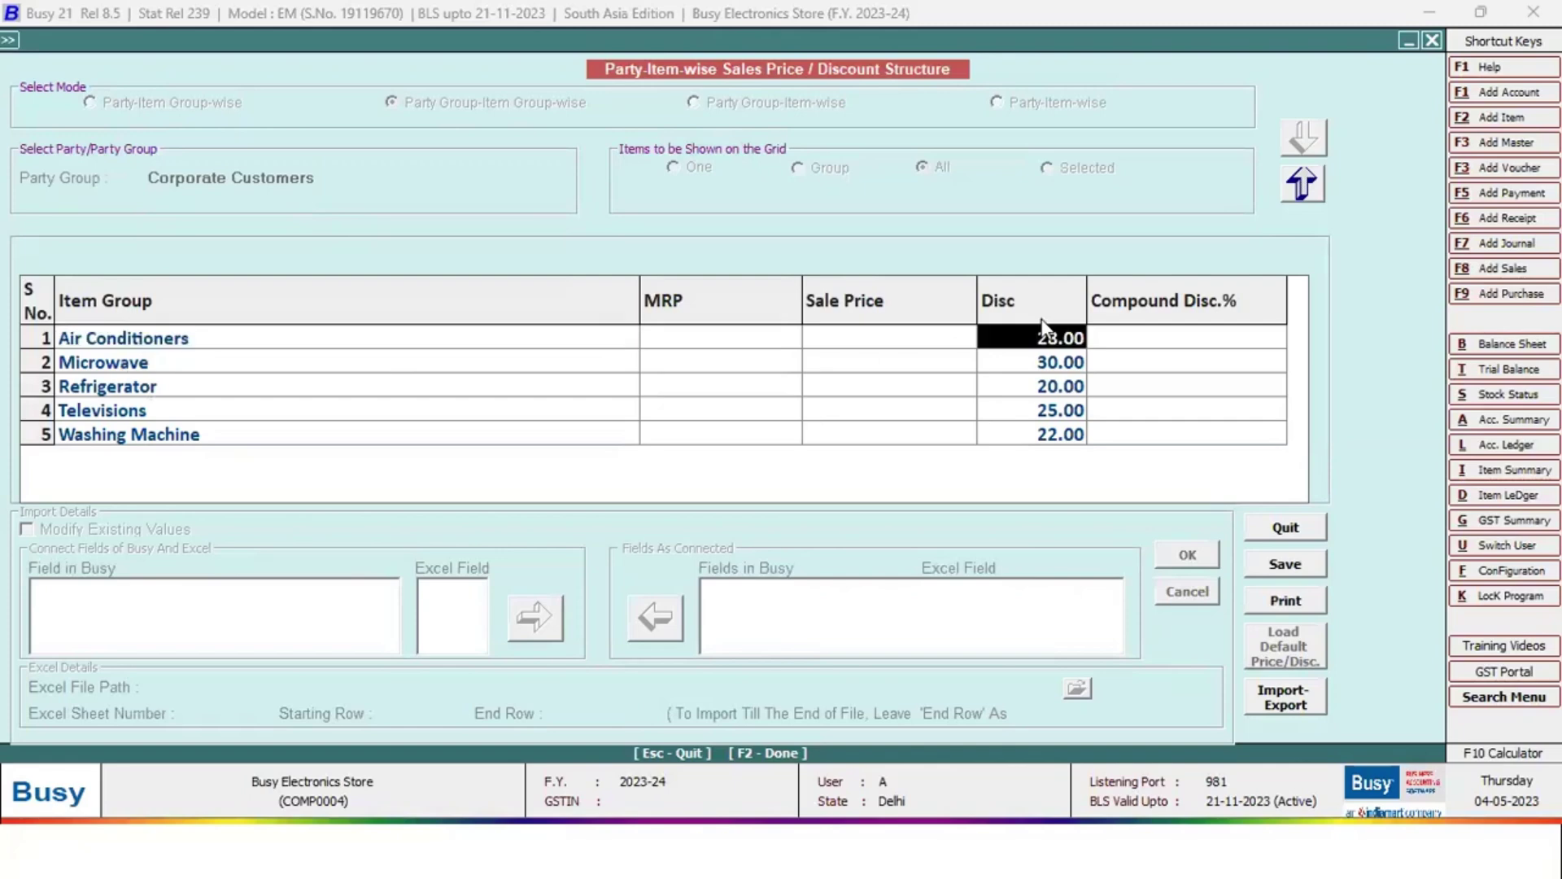
{"action": "left_click", "coordinate": [198, 343]}
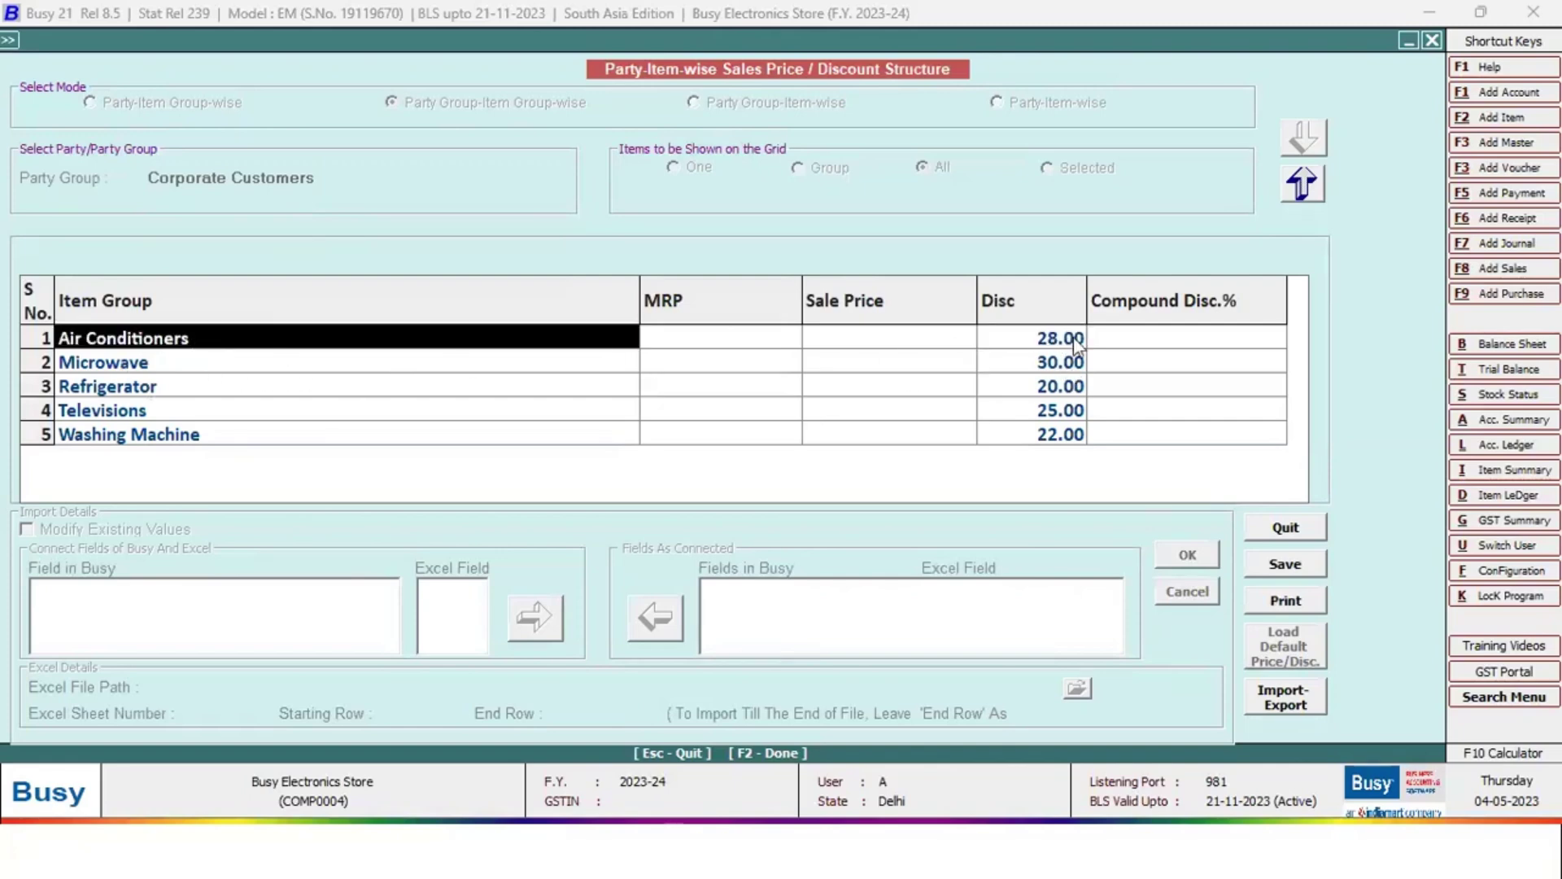
{"action": "left_click", "coordinate": [1074, 340]}
Check the Microwave and Refrigerator (20.00) discounts, then quit the price structure form
{"action": "left_click", "coordinate": [250, 370]}
{"action": "left_click", "coordinate": [297, 390]}
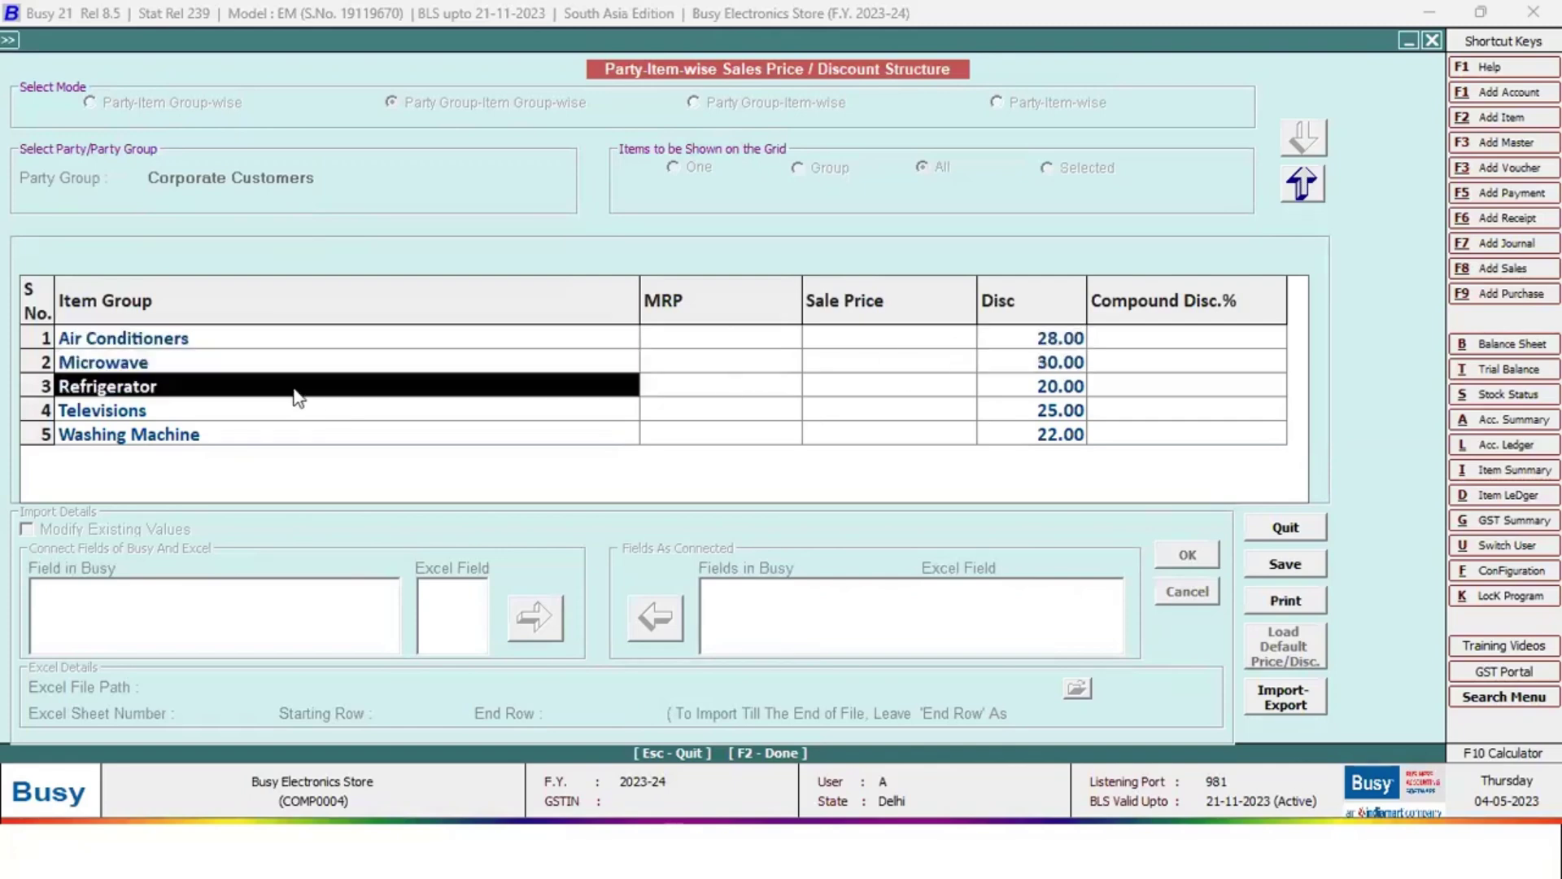
{"action": "key", "text": "Return"}
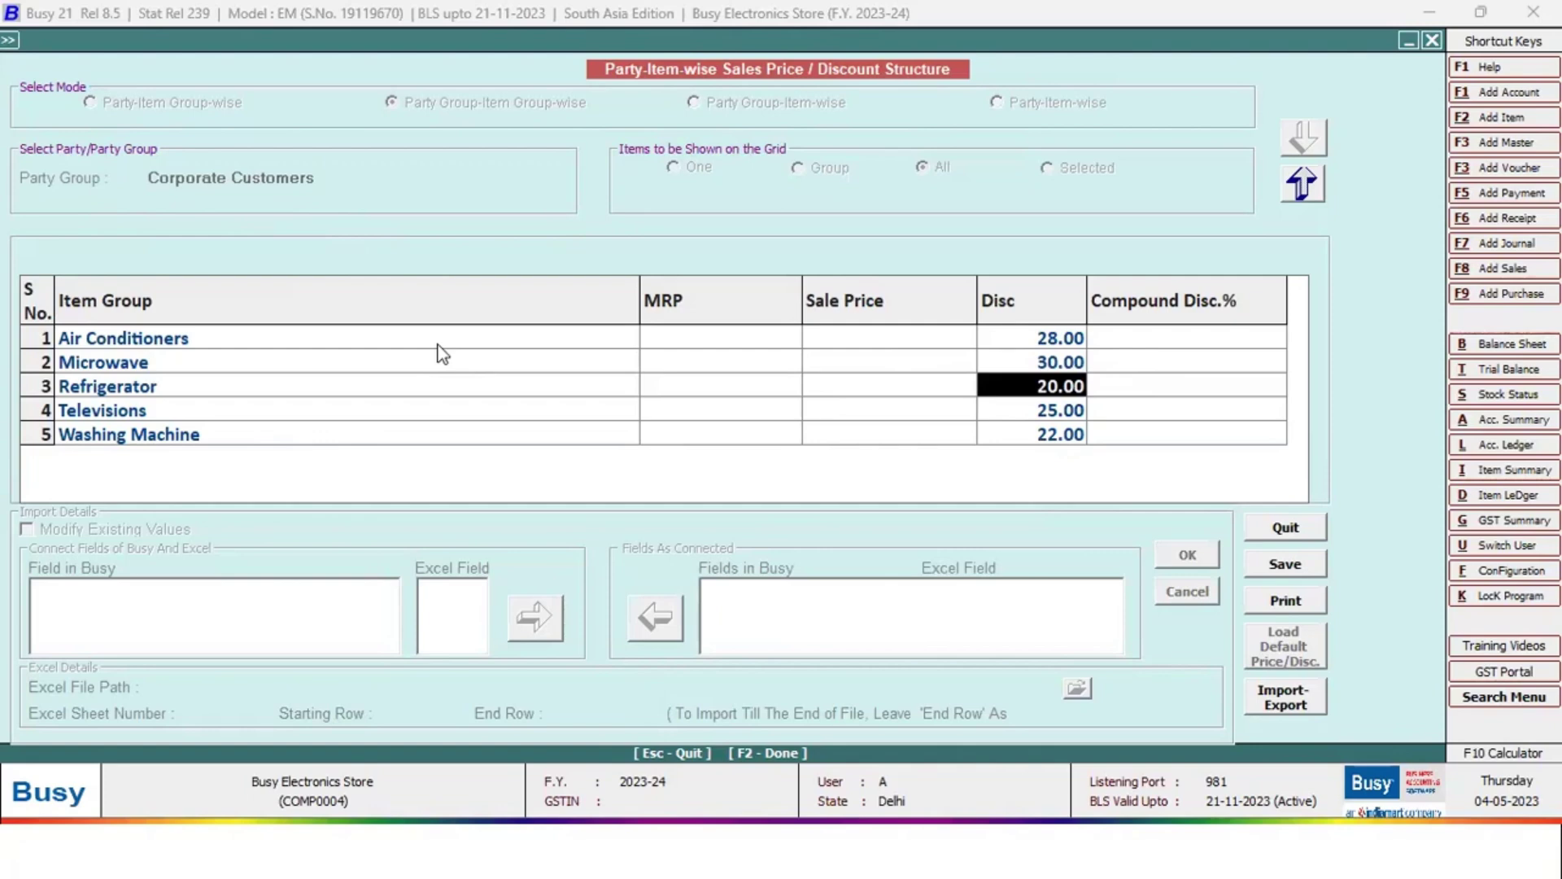
{"action": "key", "text": "Escape"}
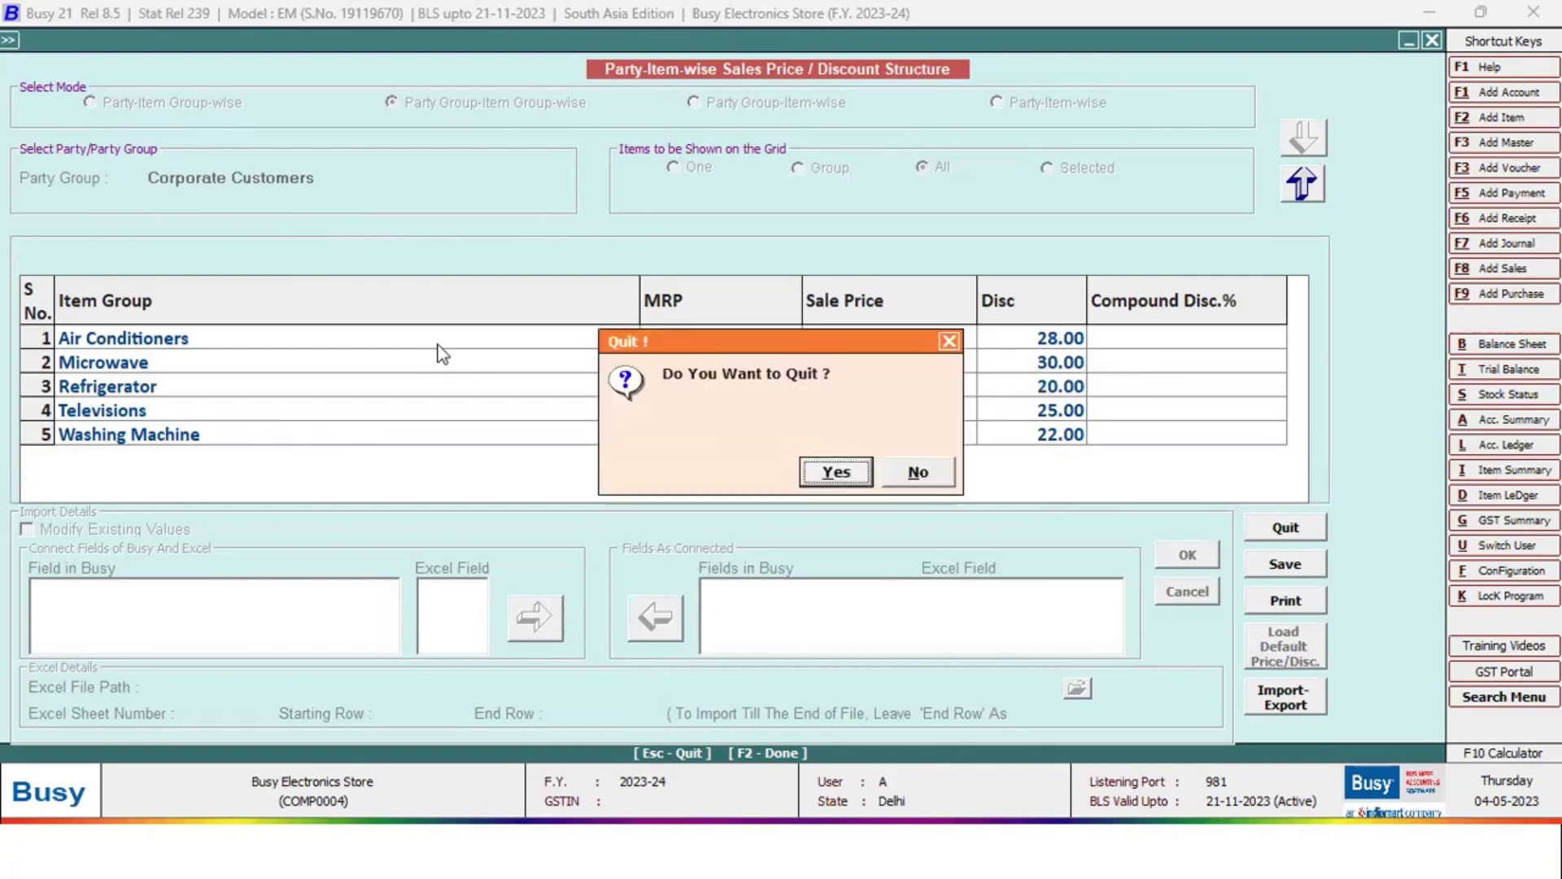
{"action": "key", "text": "Return"}
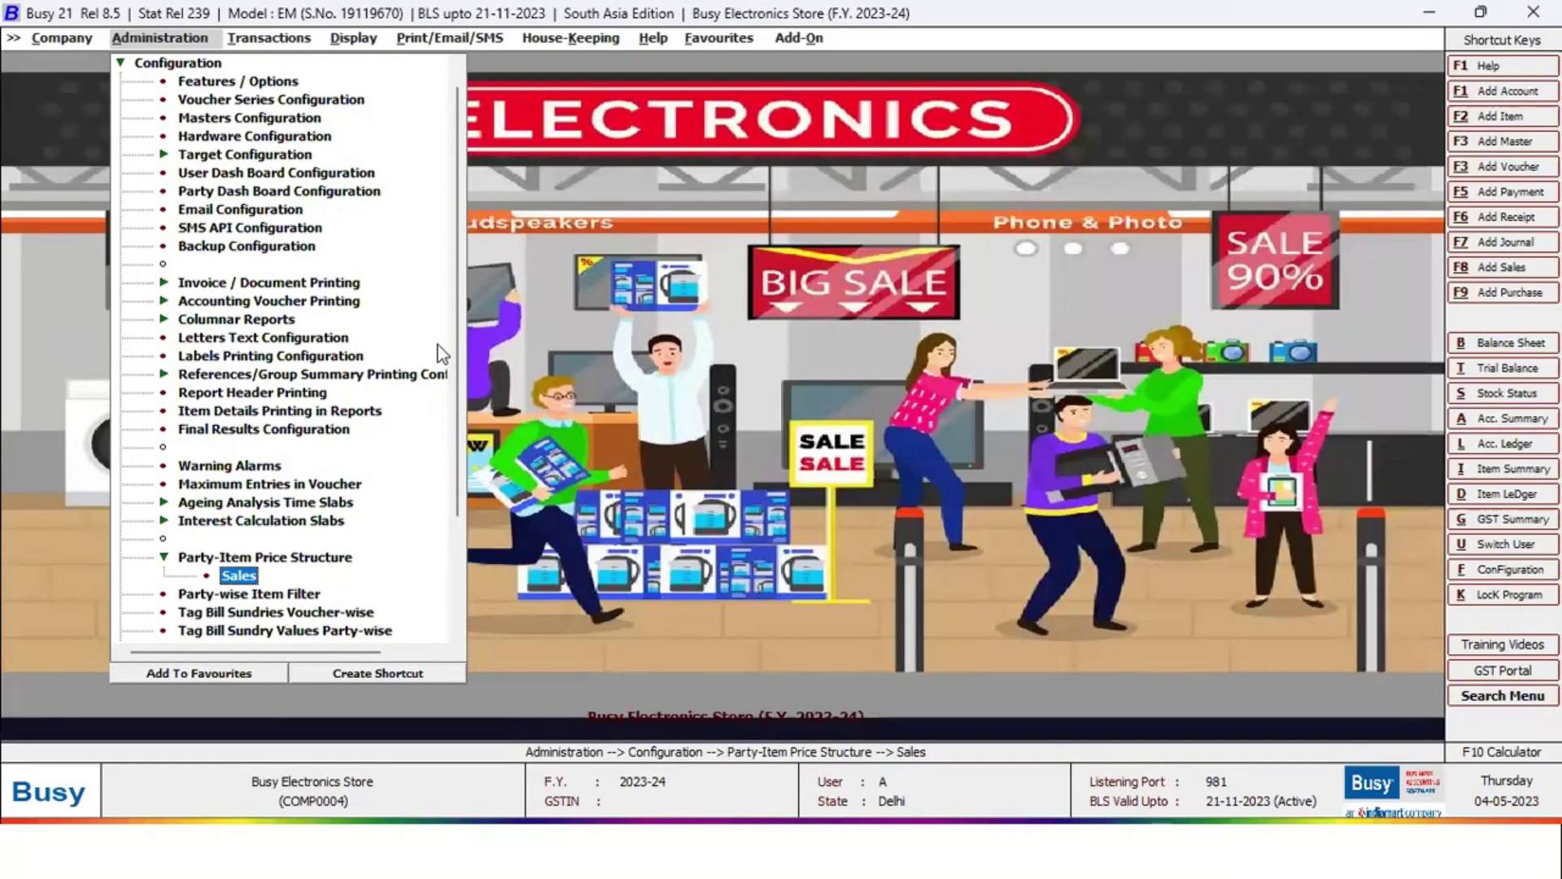
Start a new sales quotation for Forties Hospitals with the chosen salesman
{"action": "key", "text": "Escape"}
{"action": "key", "text": "Escape"}
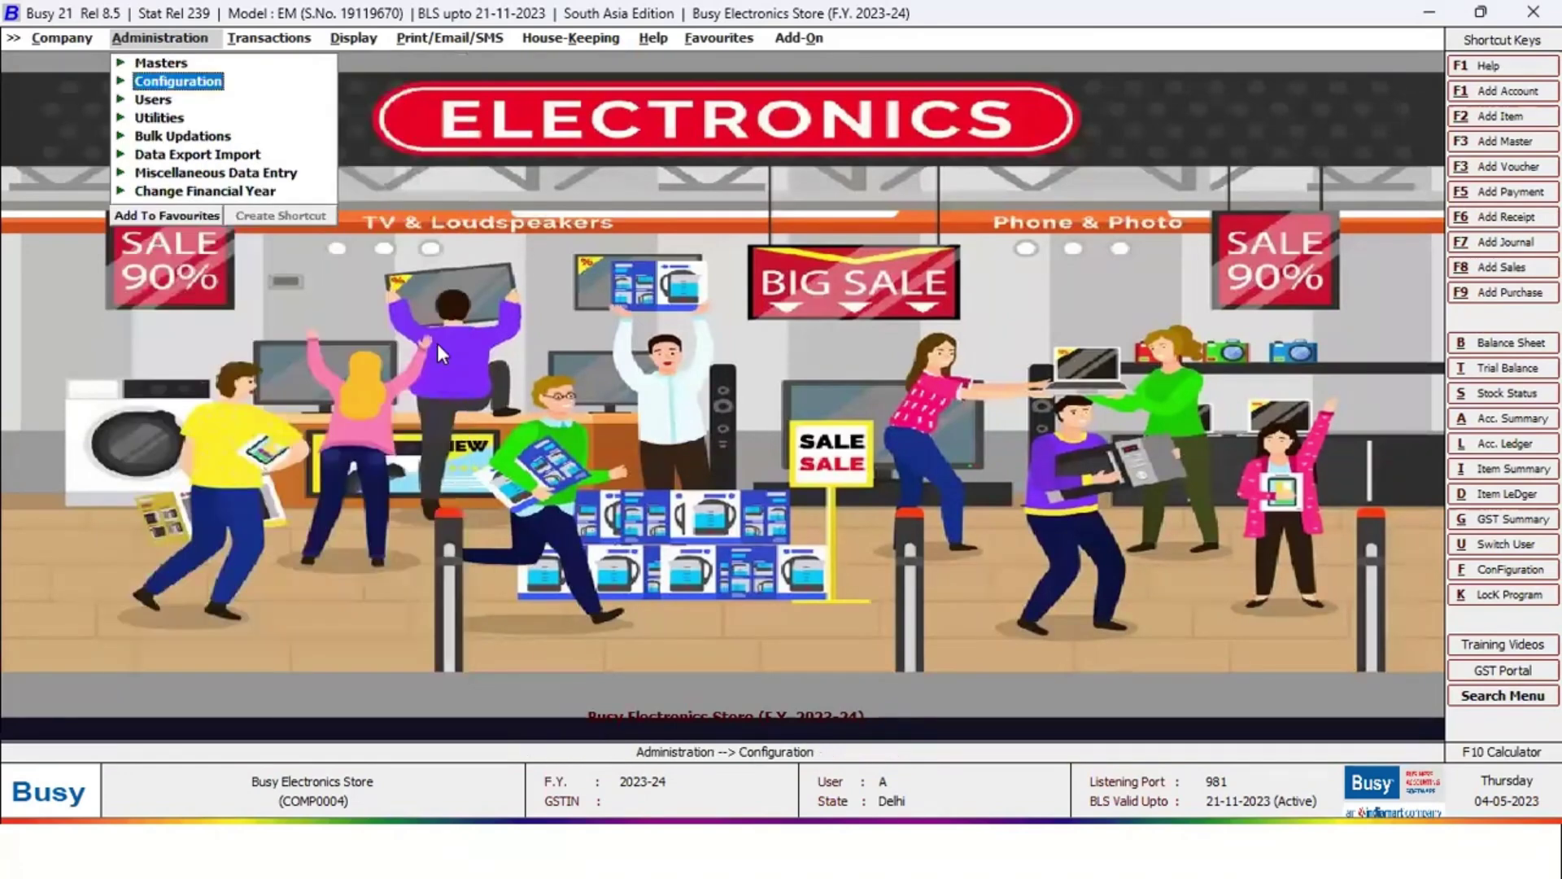
{"action": "key", "text": "Right"}
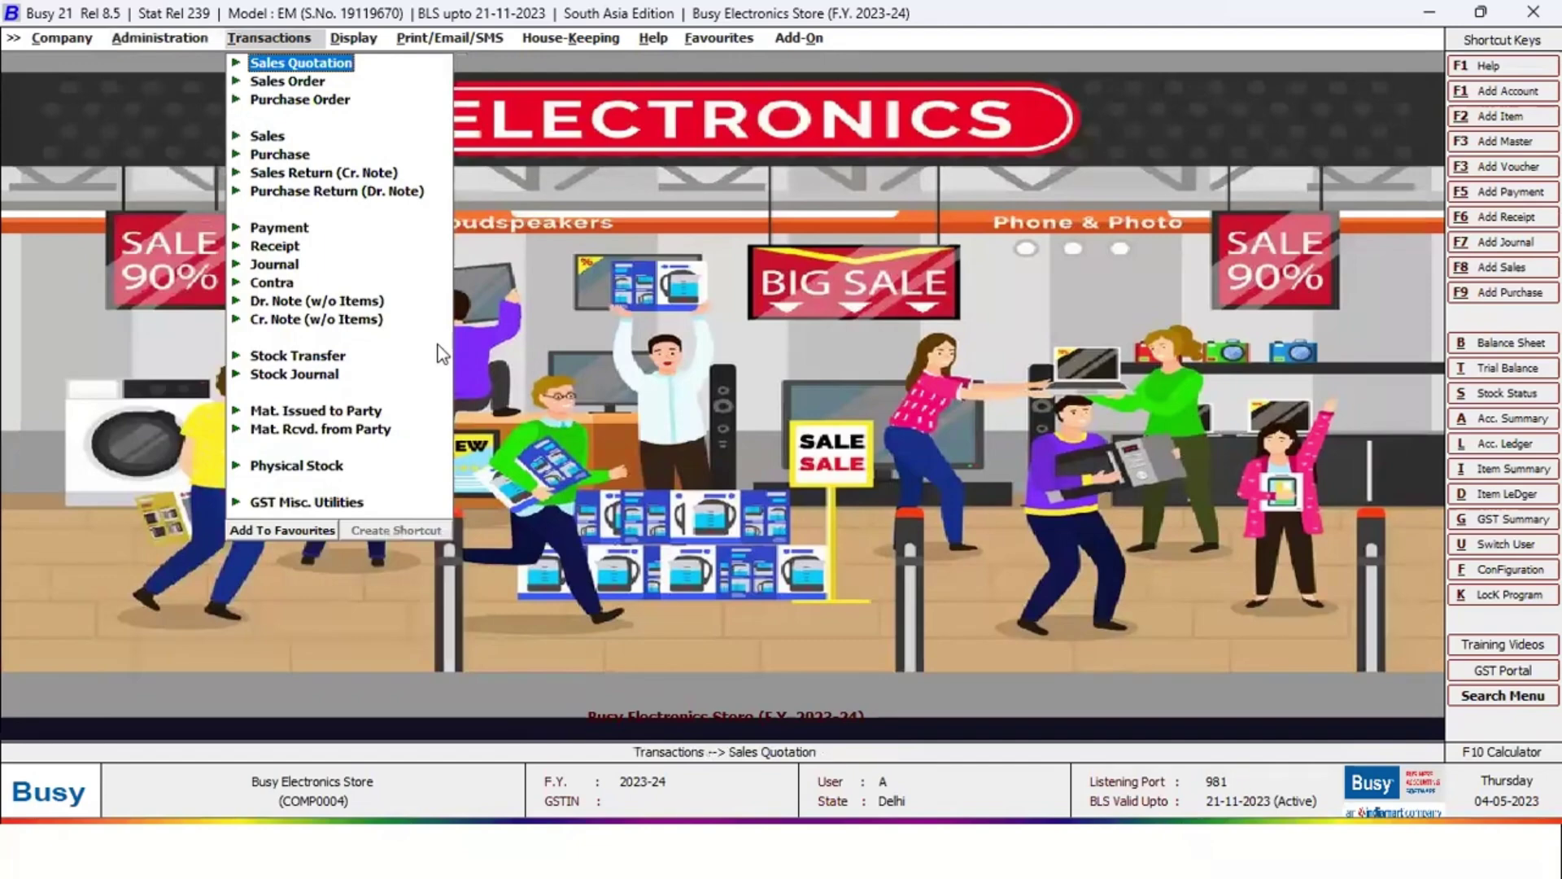
{"action": "key", "text": "Return"}
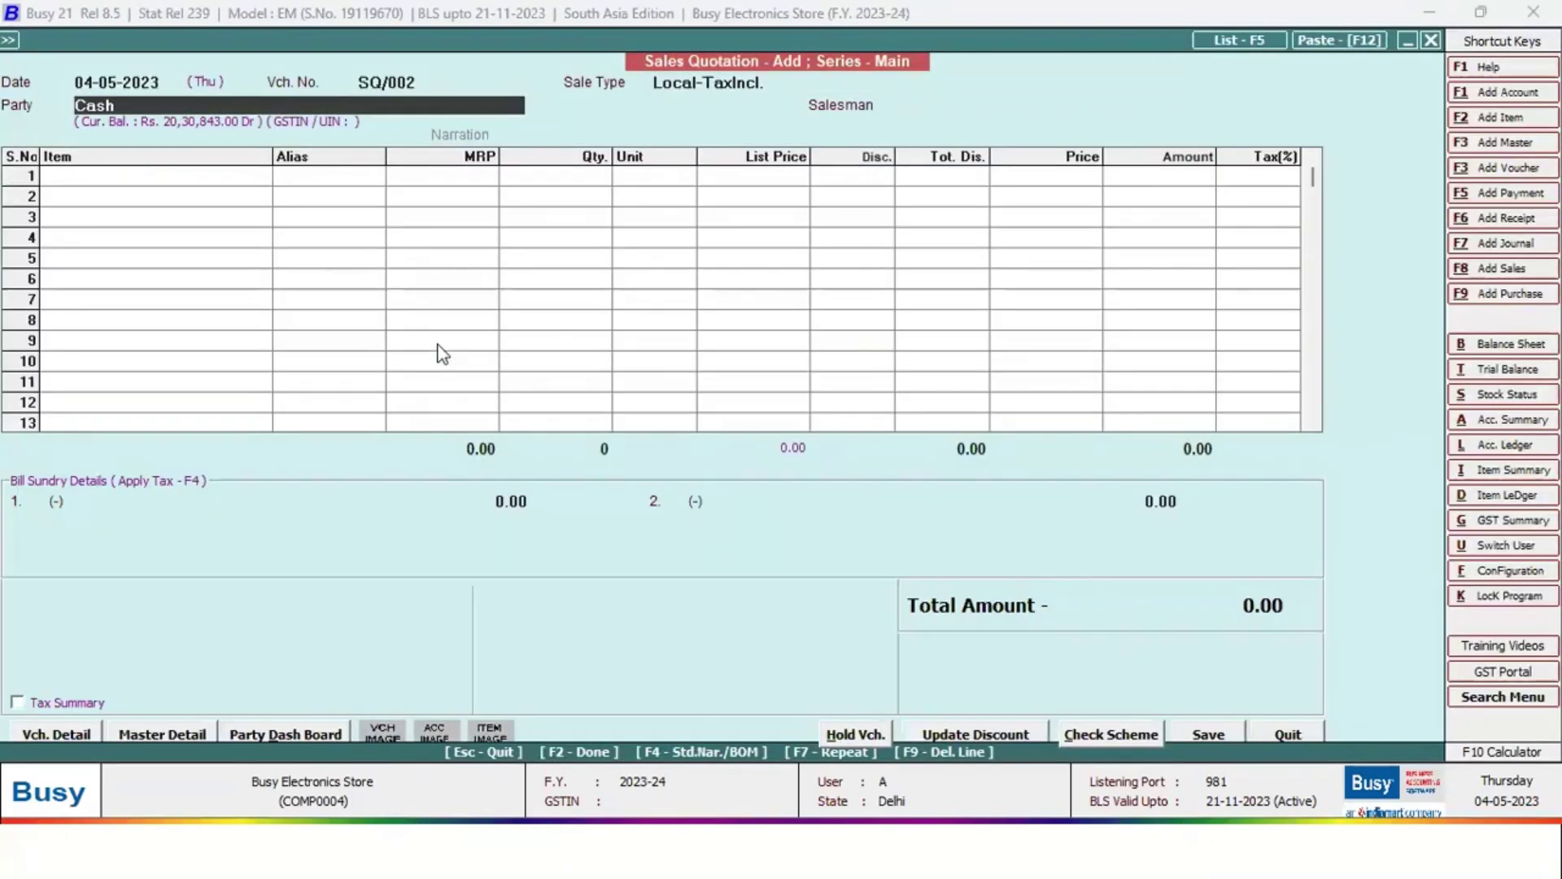
{"action": "key", "text": "Escape"}
{"action": "key", "text": "Return"}
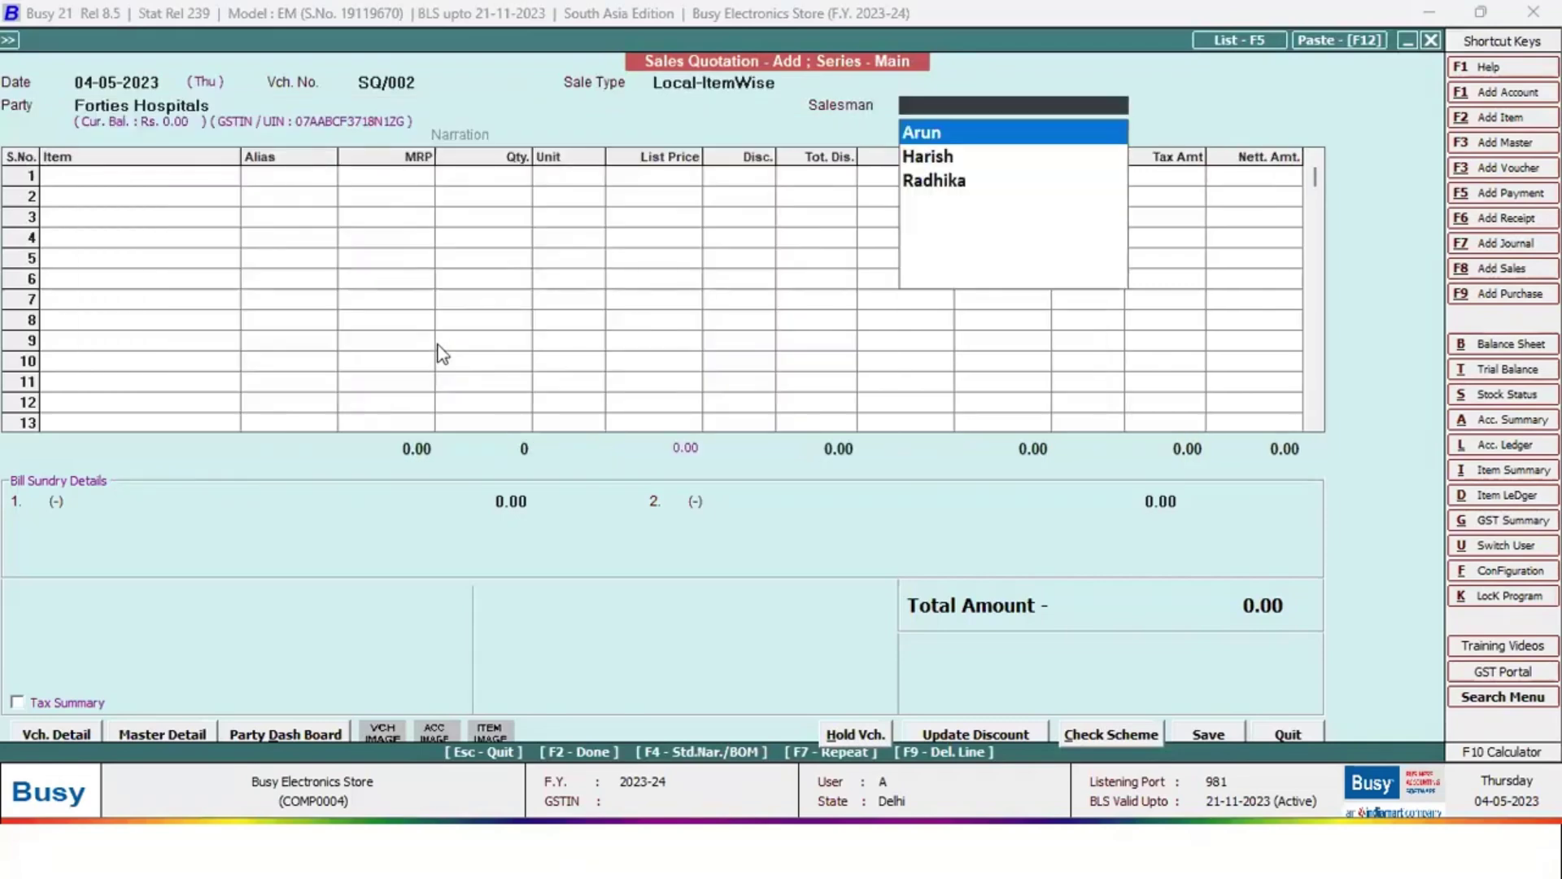
{"action": "key", "text": "Return"}
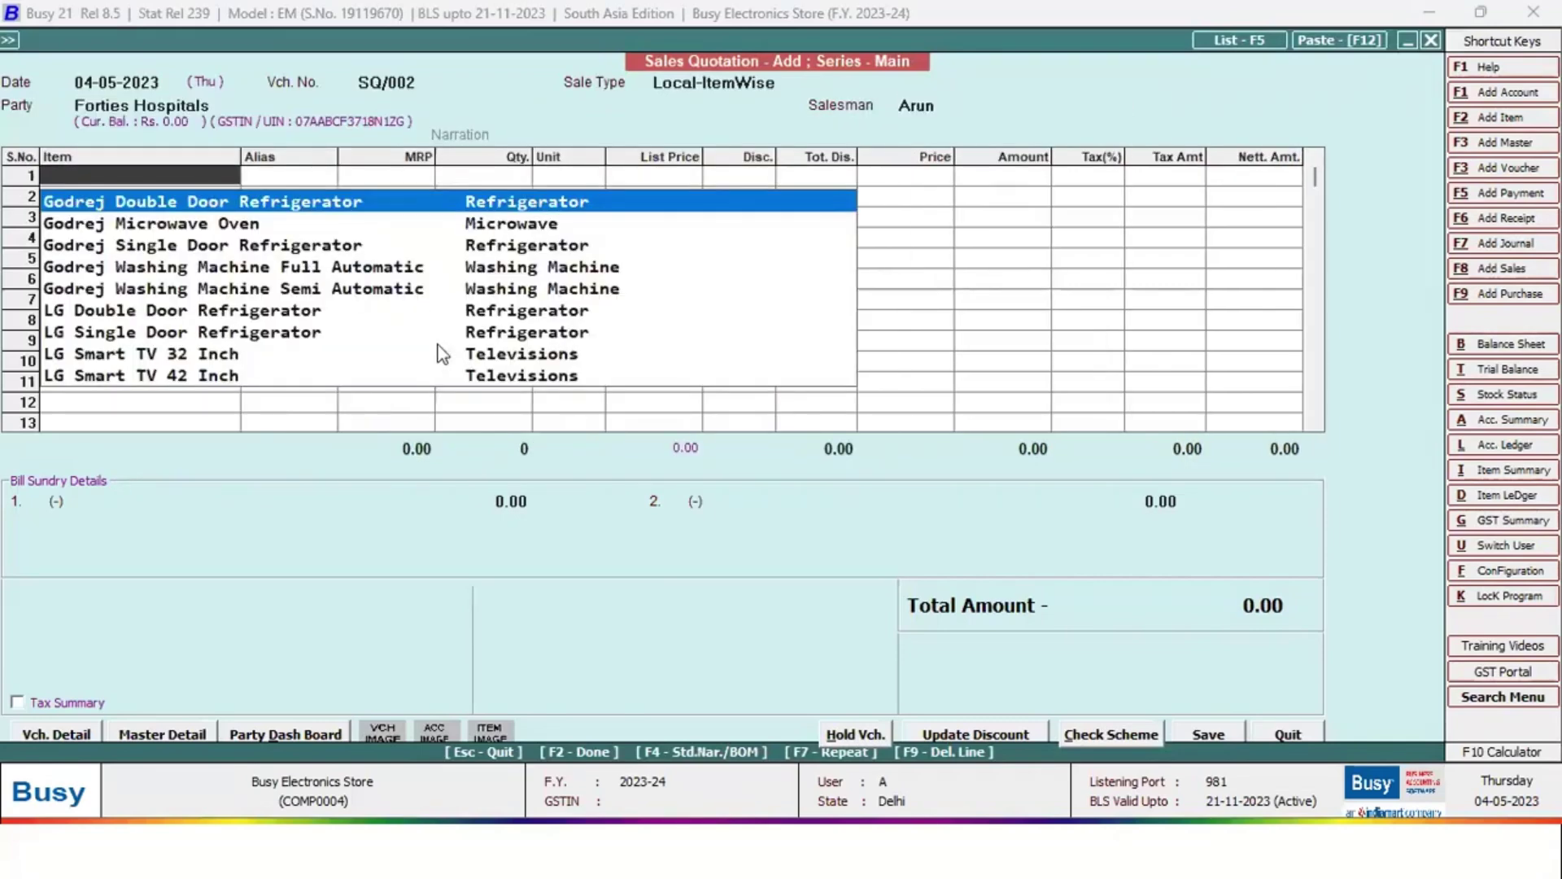
Add Godrej Double Door Refrigerator on line 1, taken from the Godown material centre
{"action": "key", "text": "Return"}
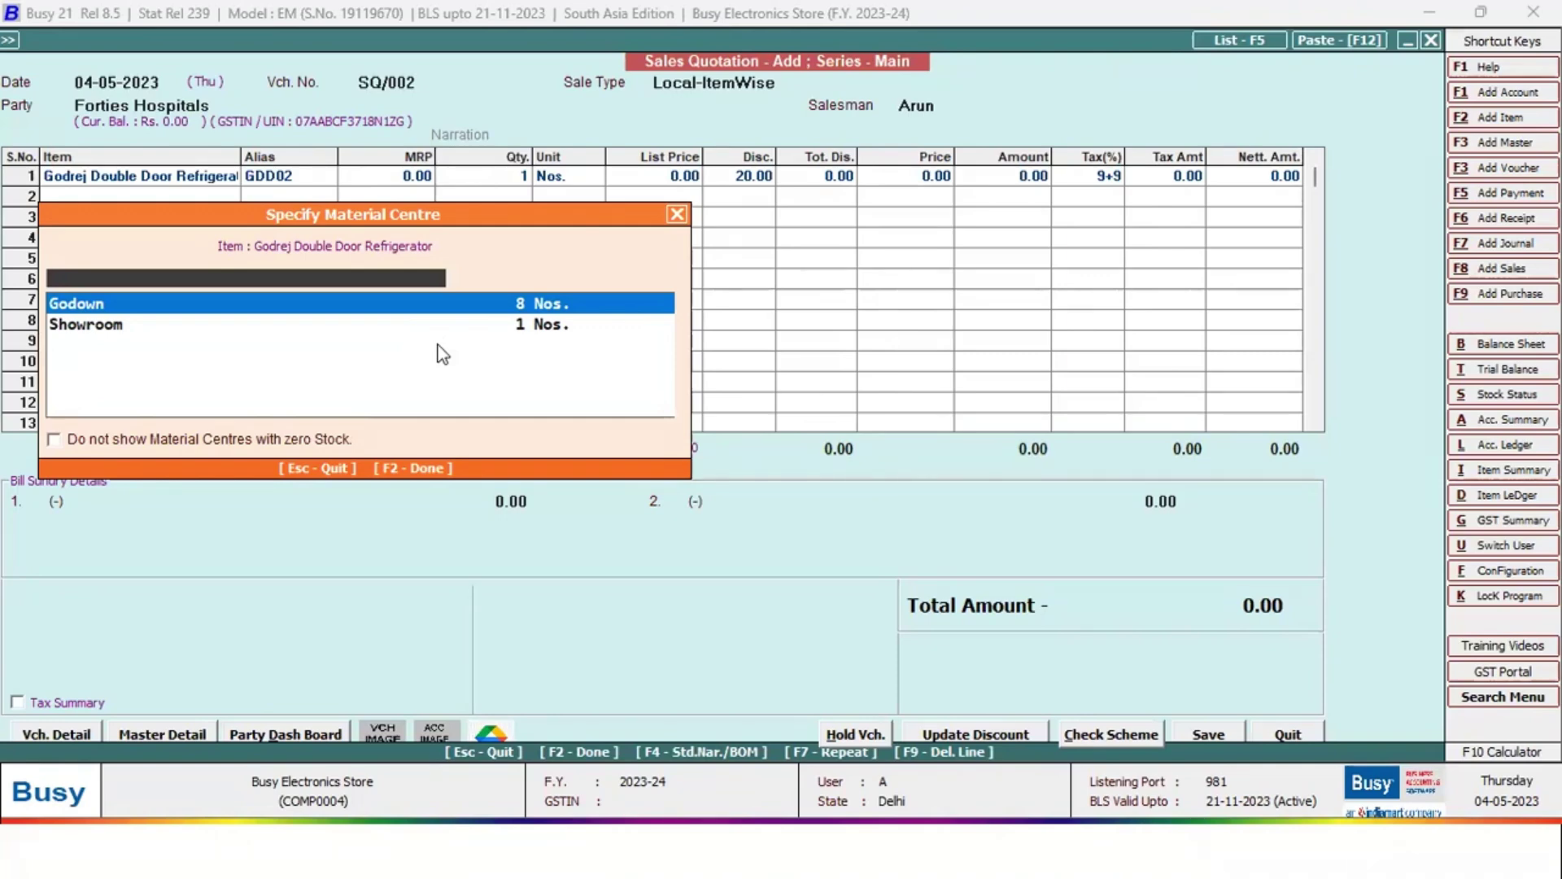
{"action": "key", "text": "Down"}
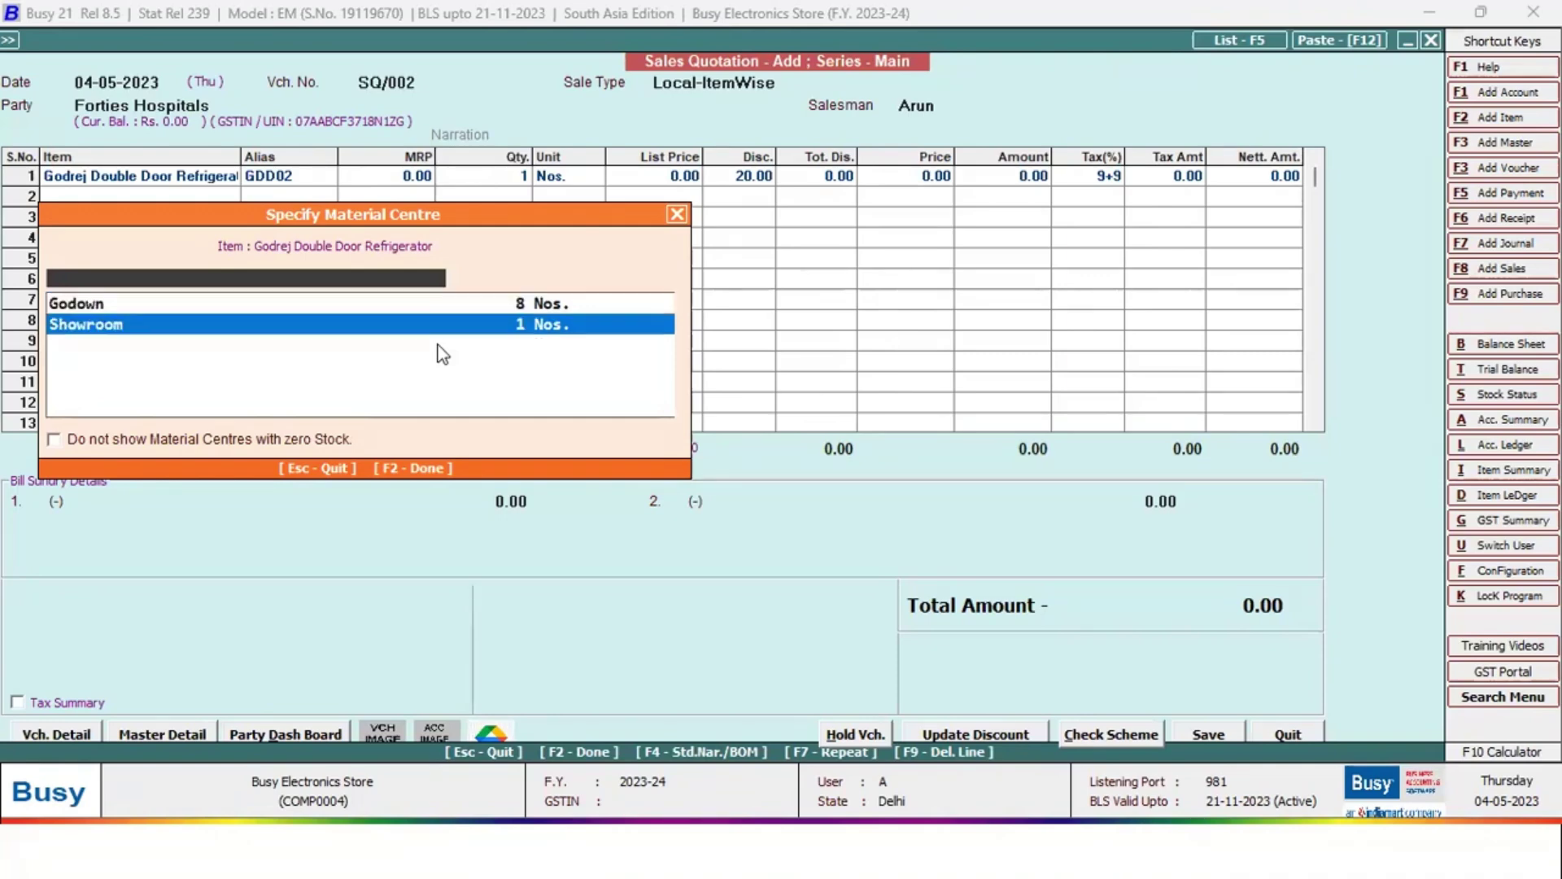
{"action": "key", "text": "Up"}
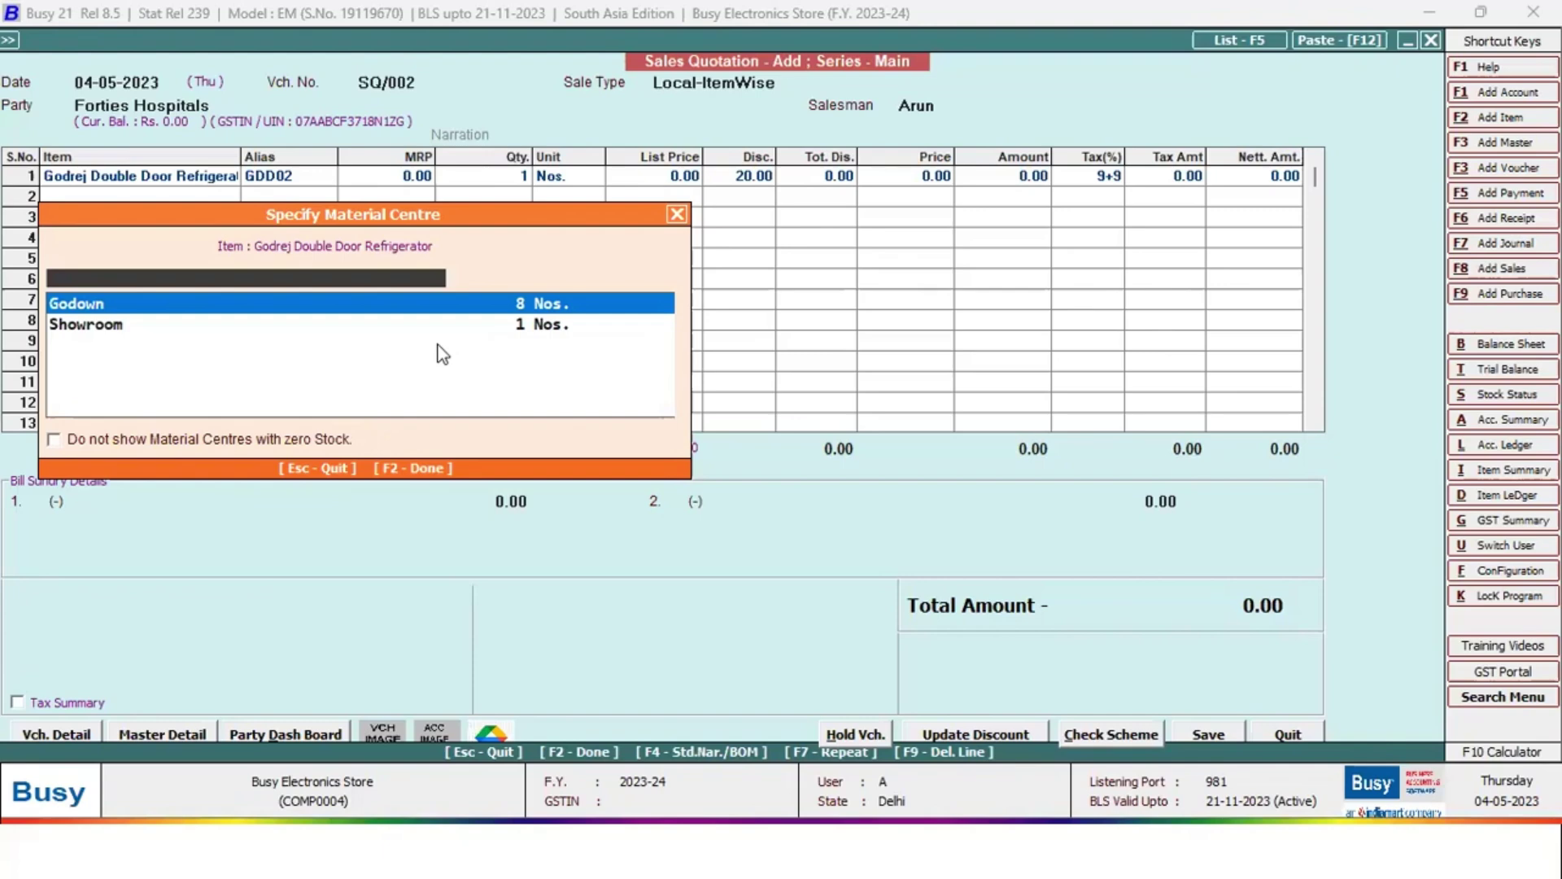
{"action": "key", "text": "Return"}
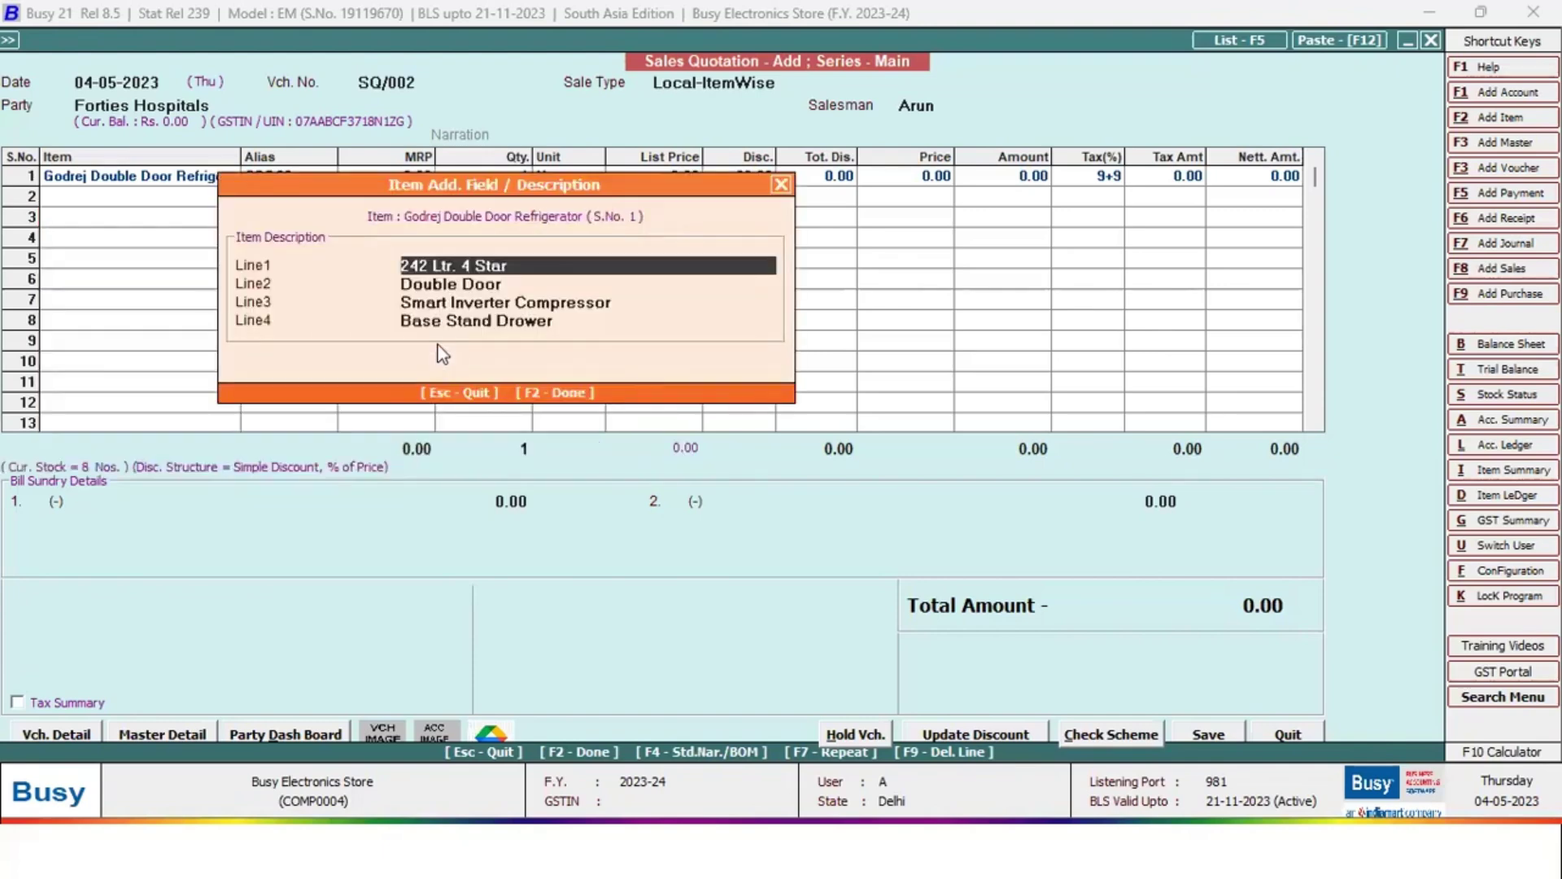
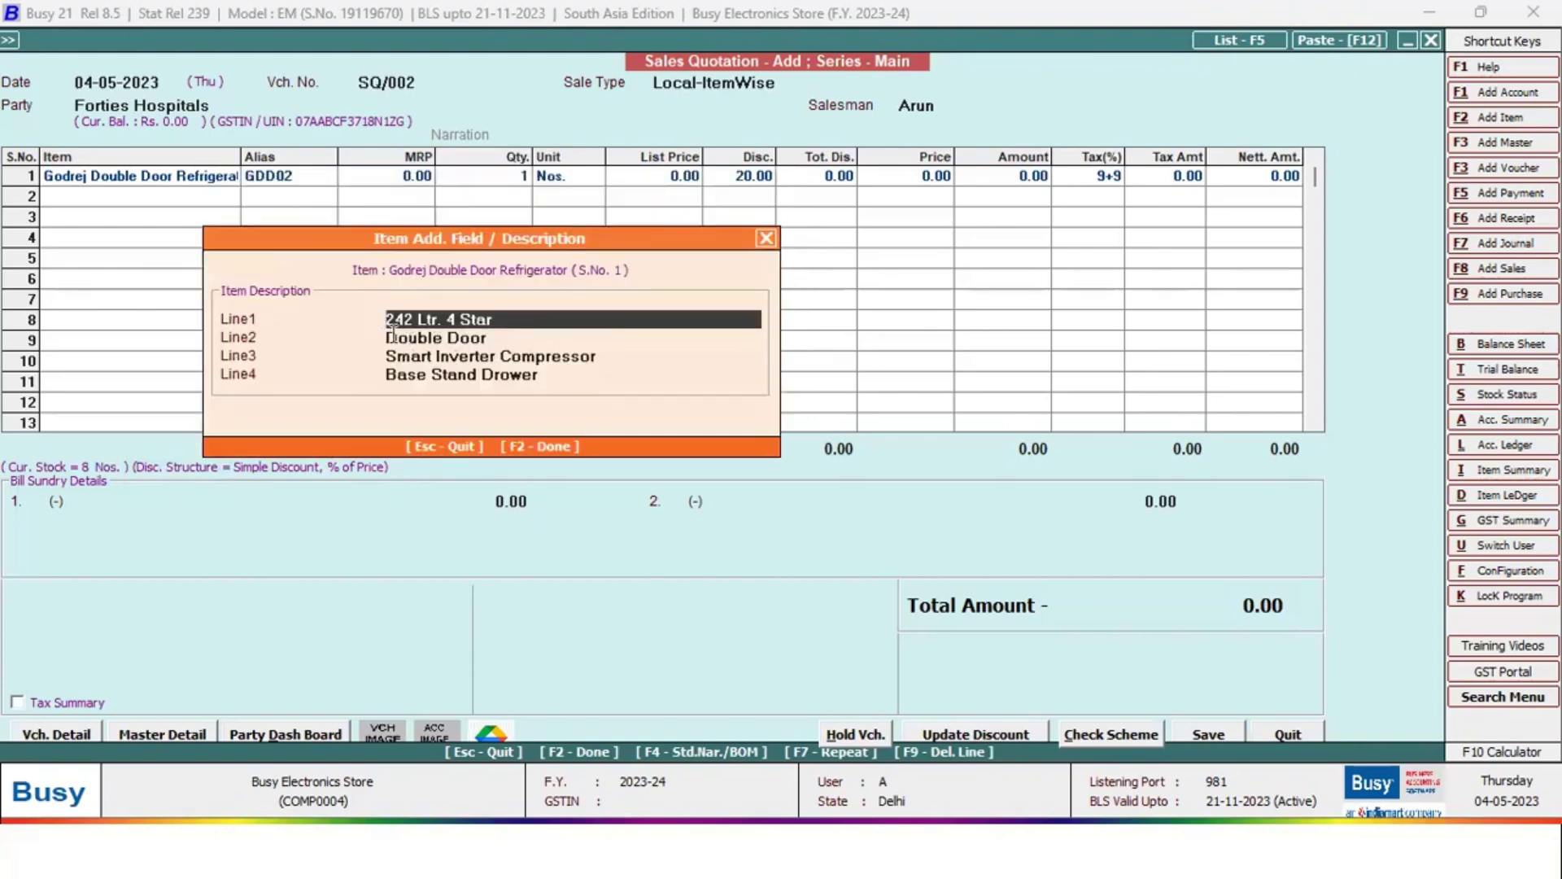
Review the refrigerator's item master, then confirm it on row 1 from Godown
{"action": "left_click", "coordinate": [761, 306]}
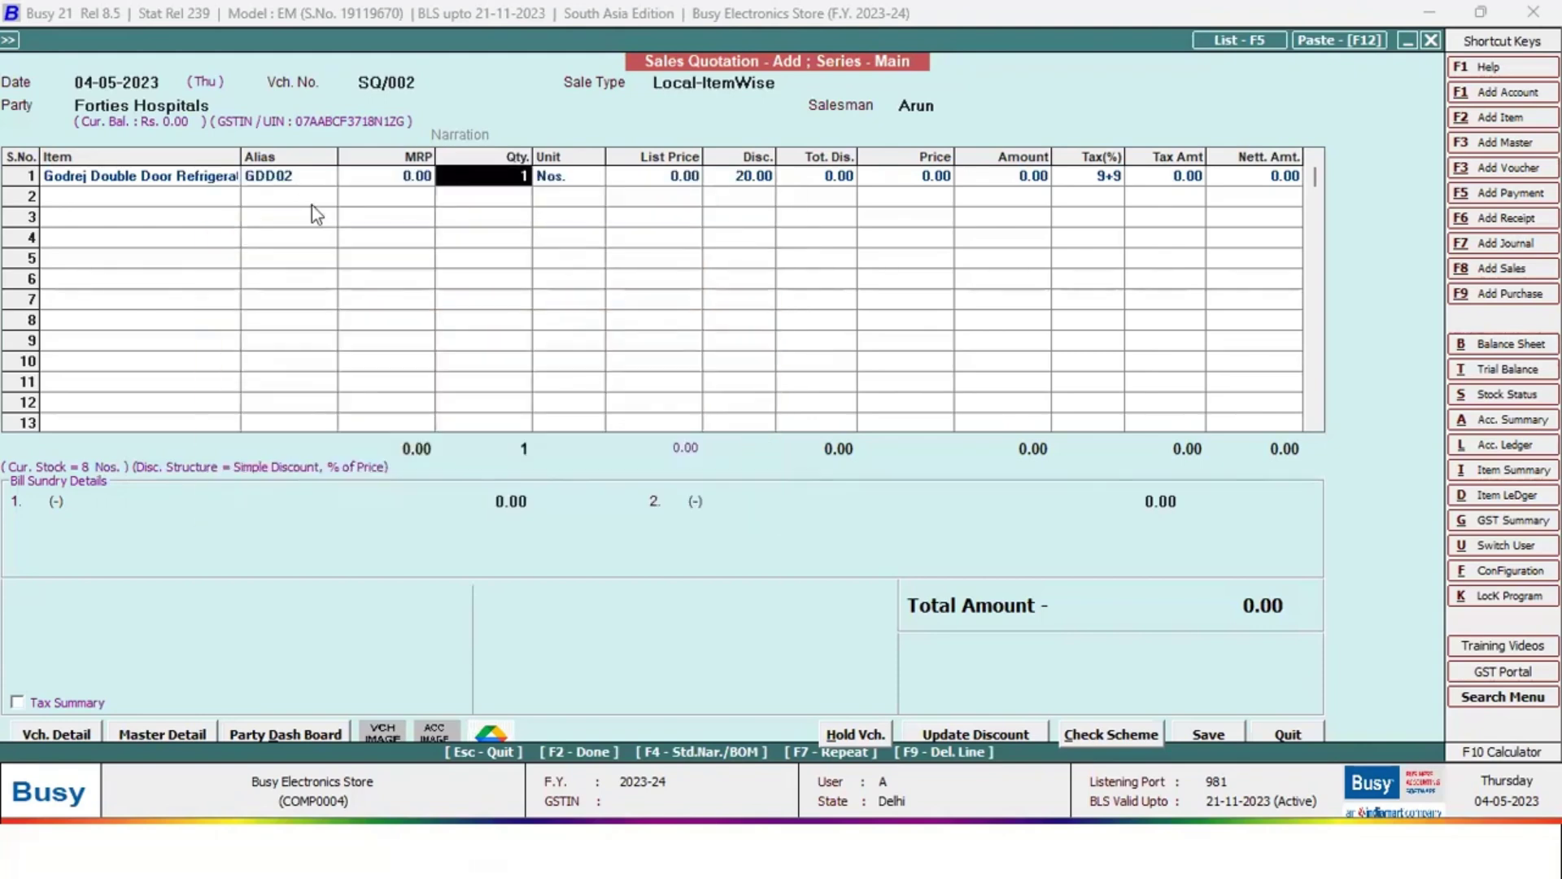
{"action": "left_click", "coordinate": [162, 176]}
{"action": "key", "text": "alt+m"}
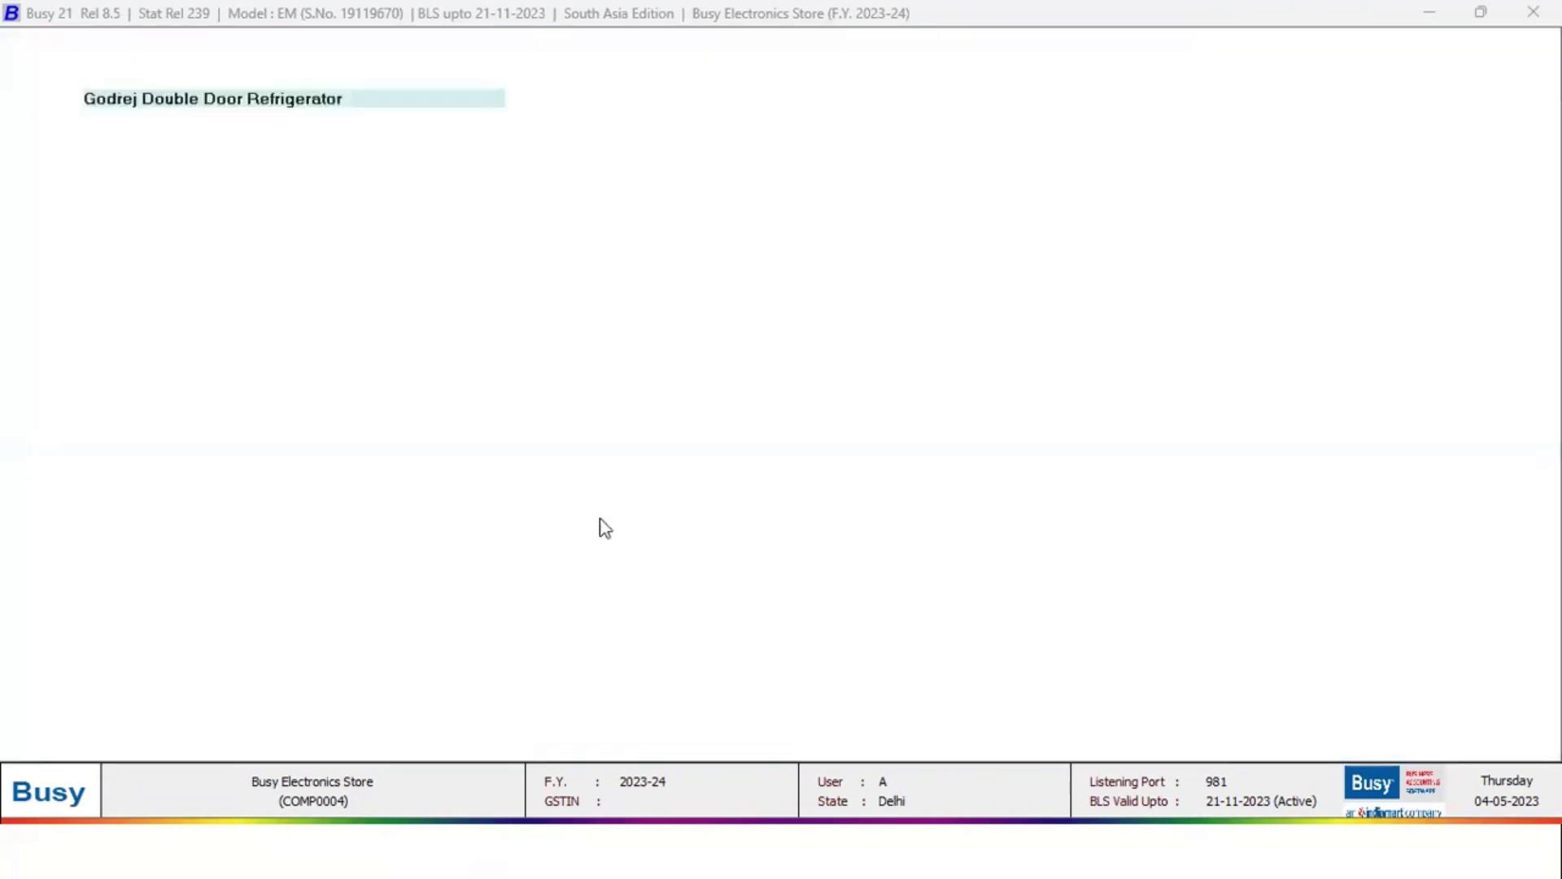
{"action": "left_click", "coordinate": [666, 306]}
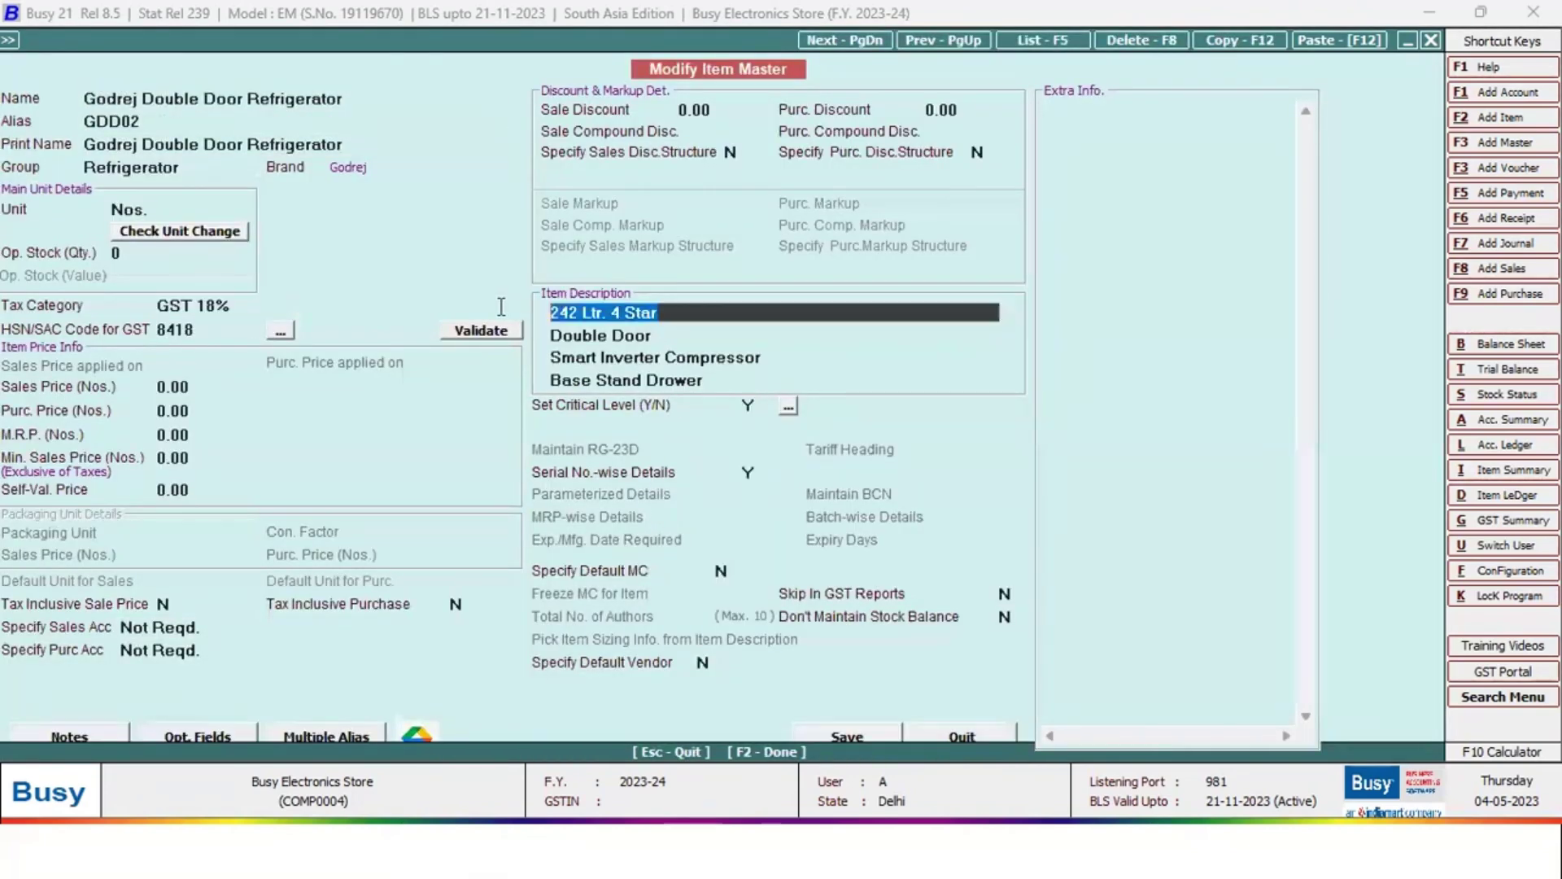
{"action": "key", "text": "Escape"}
{"action": "key", "text": "Return"}
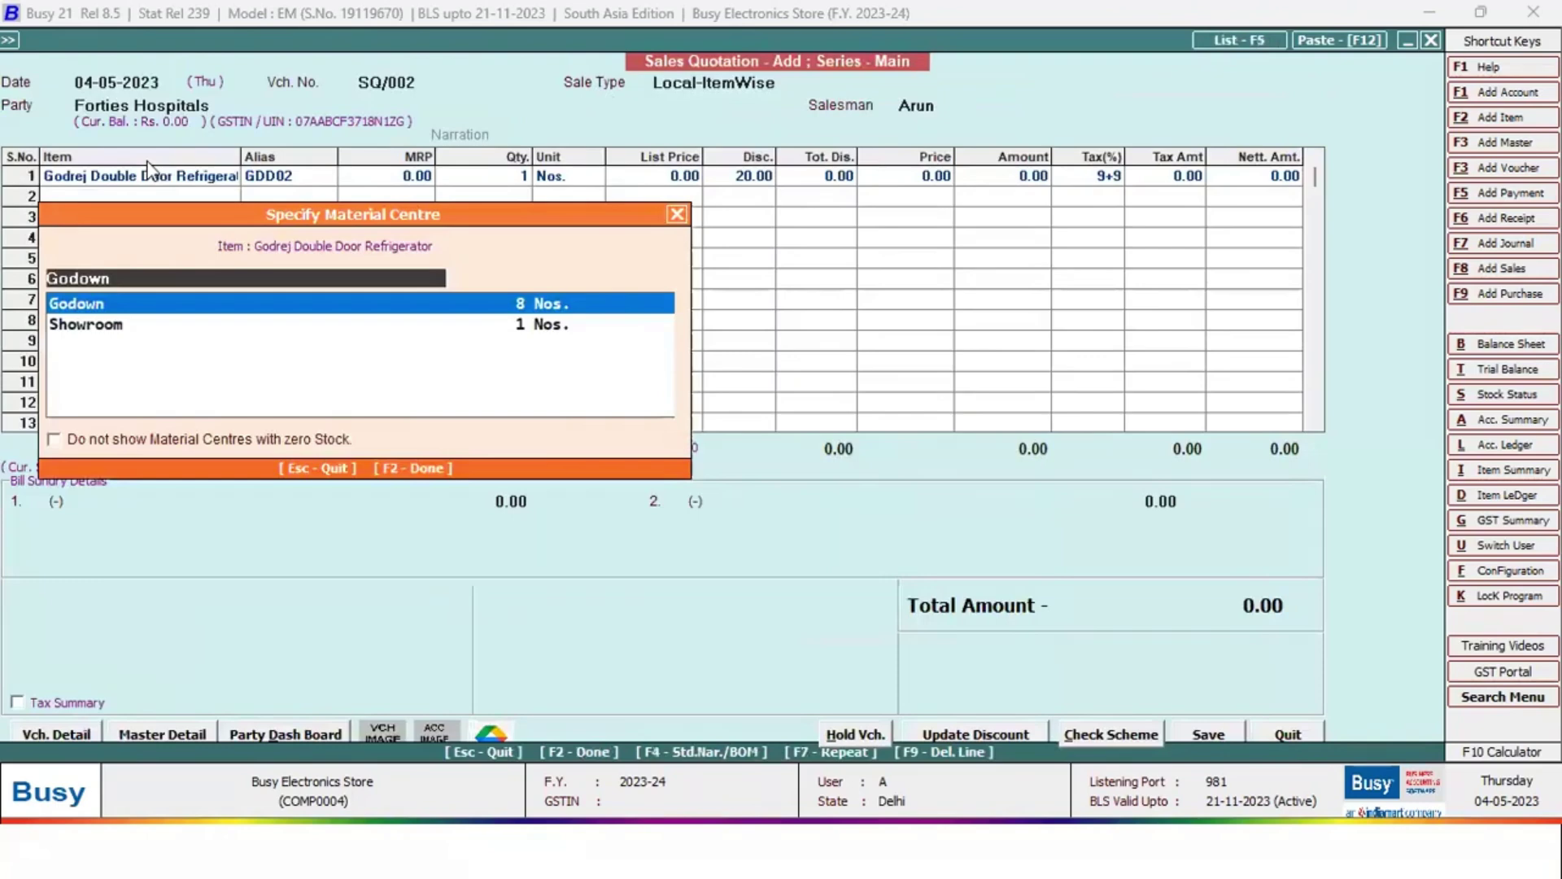
{"action": "key", "text": "Return"}
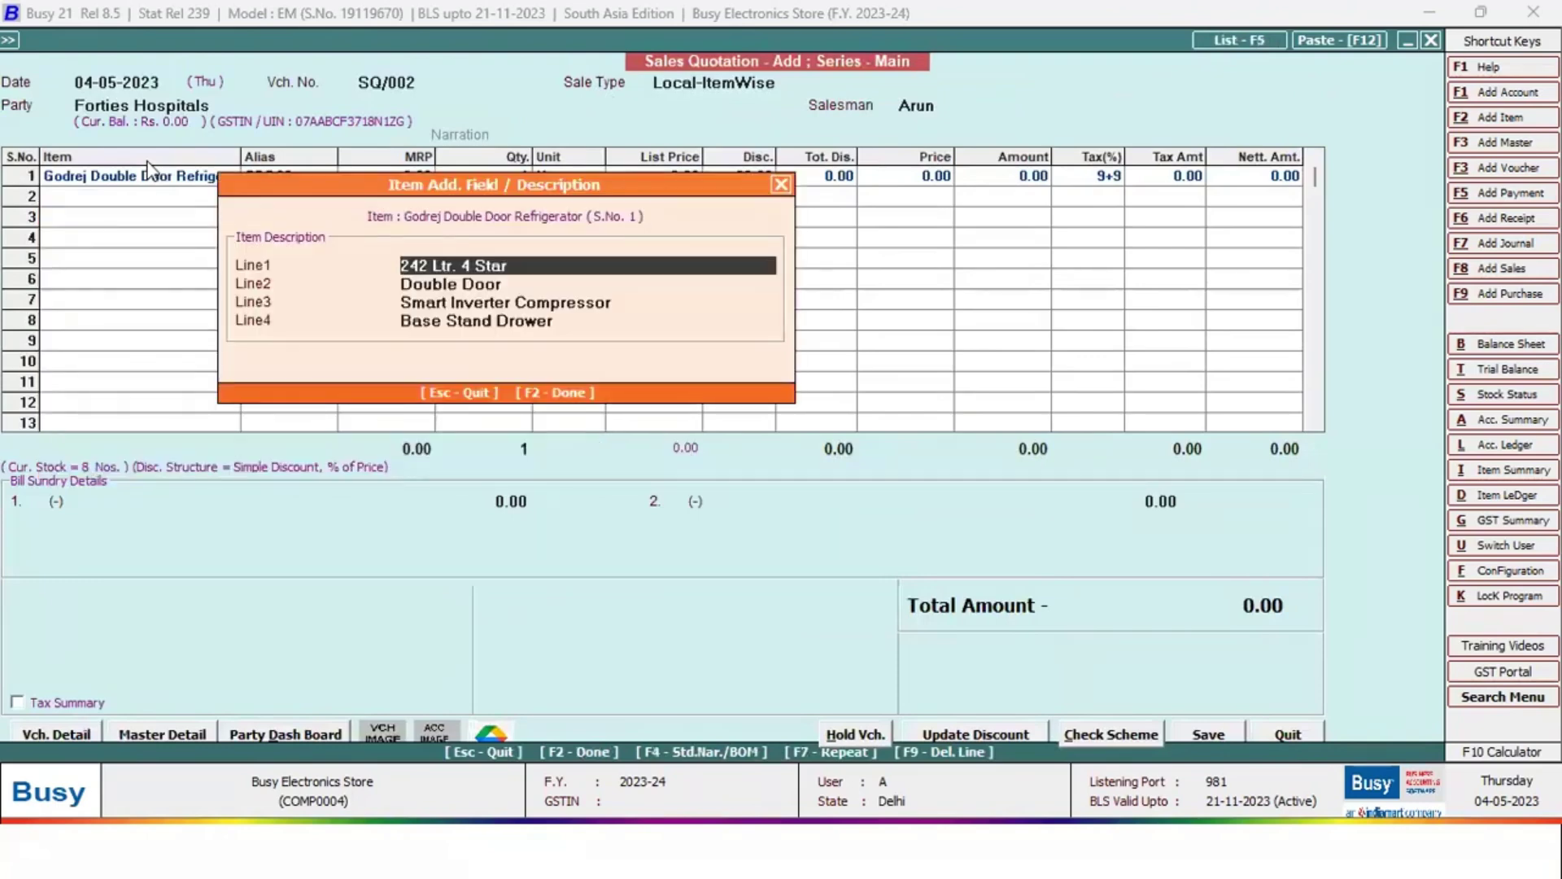
{"action": "key", "text": "F2"}
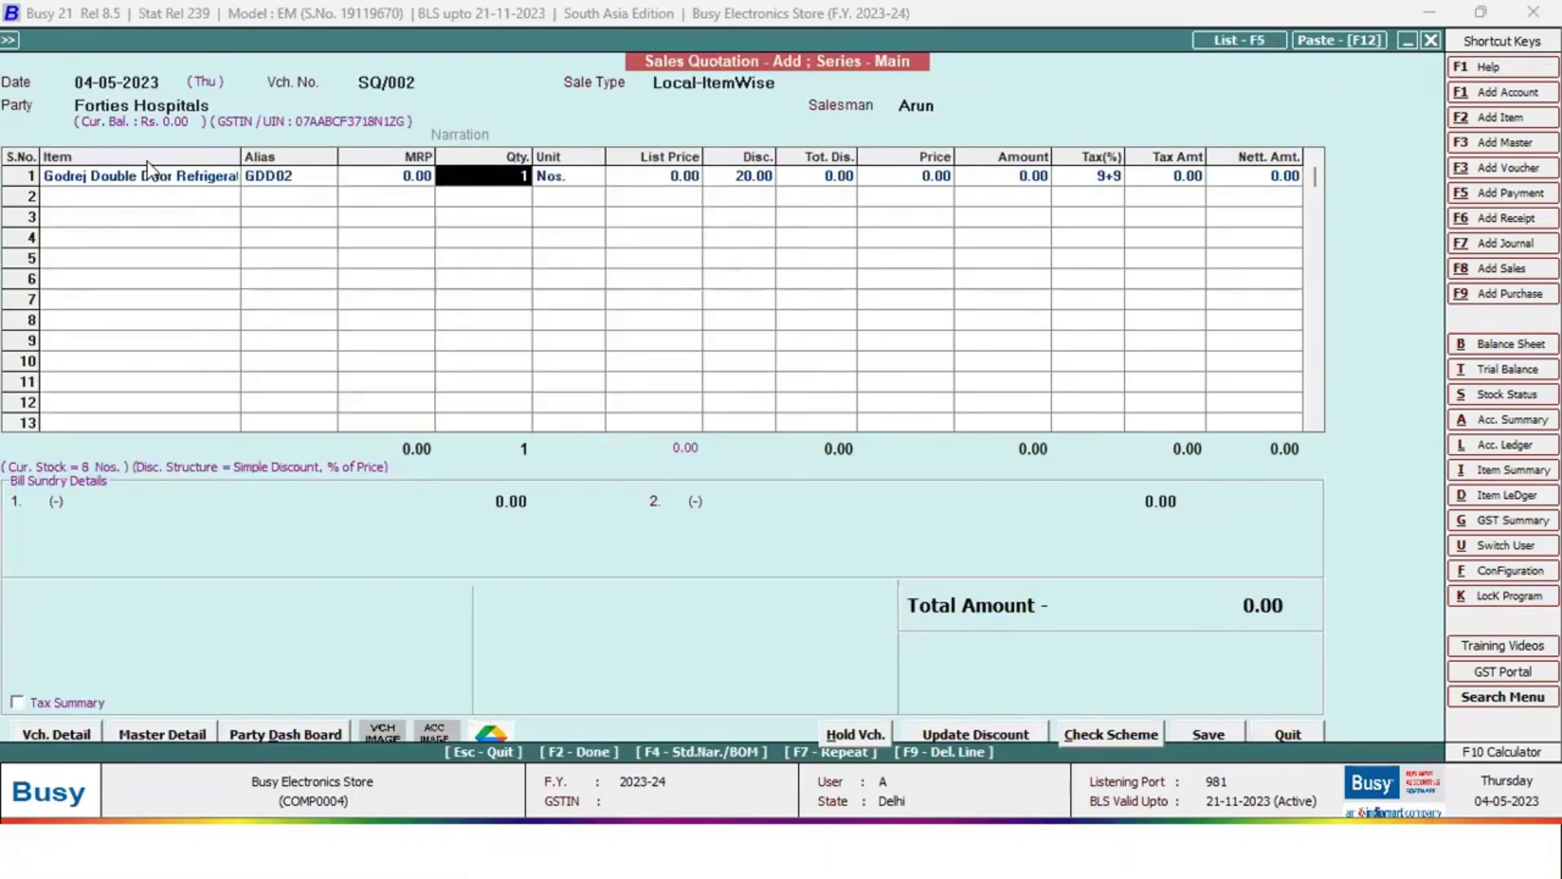
{"action": "key", "text": "Return"}
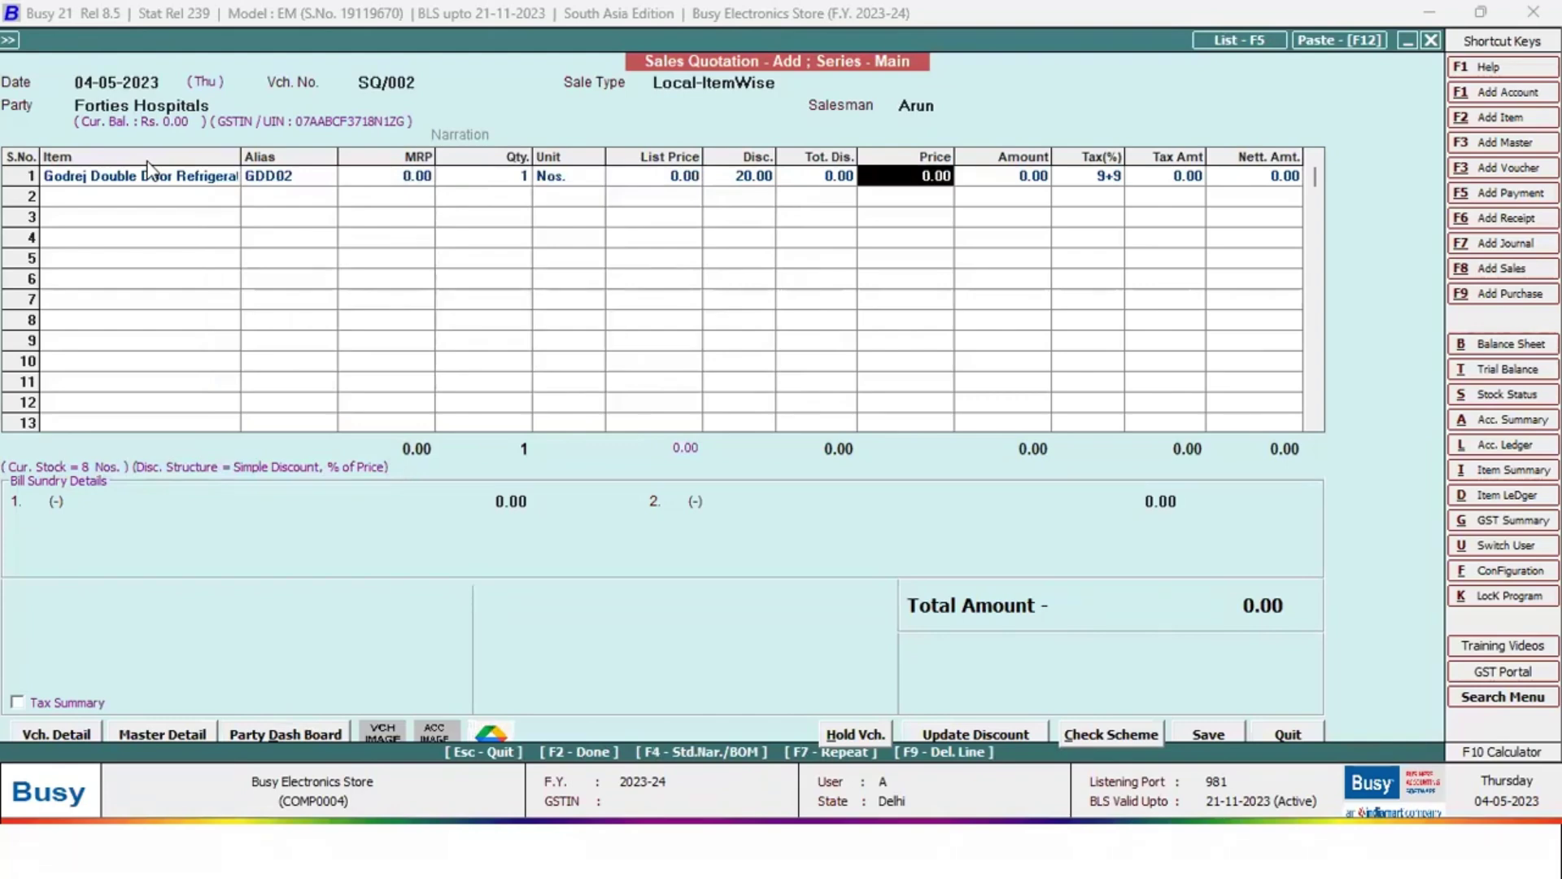
Add LG Smart TV 32 Inch on row 2 from Showroom, quantity 1
{"action": "key", "text": "Return"}
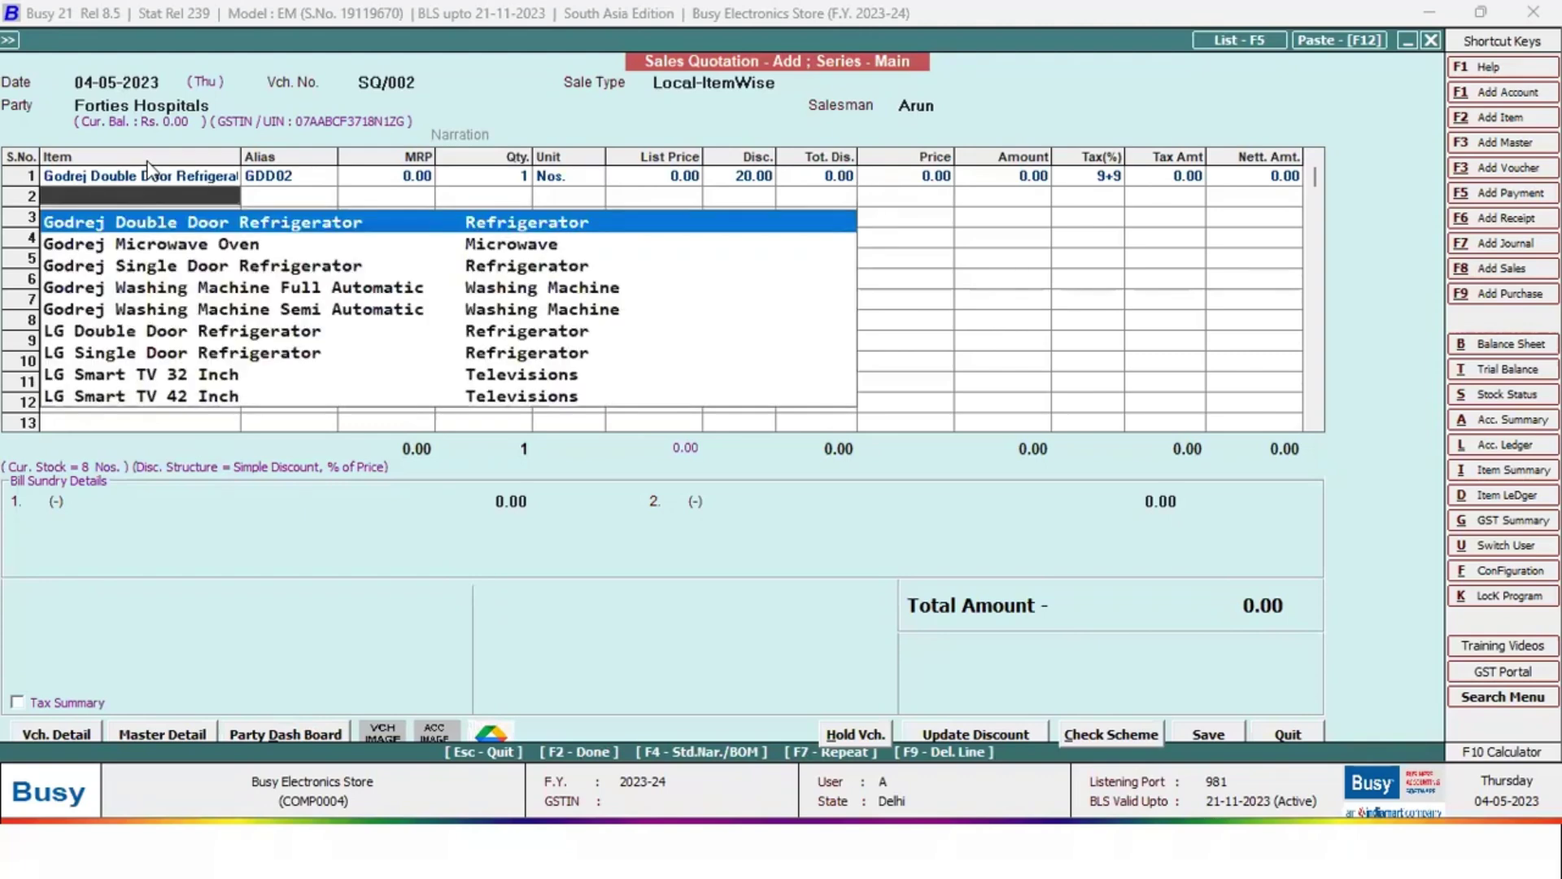
{"action": "key", "text": "Down"}
{"action": "key", "text": "Down"}
{"action": "key", "text": "Down"}
{"action": "key", "text": "Down"}
{"action": "key", "text": "Down"}
{"action": "key", "text": "Down"}
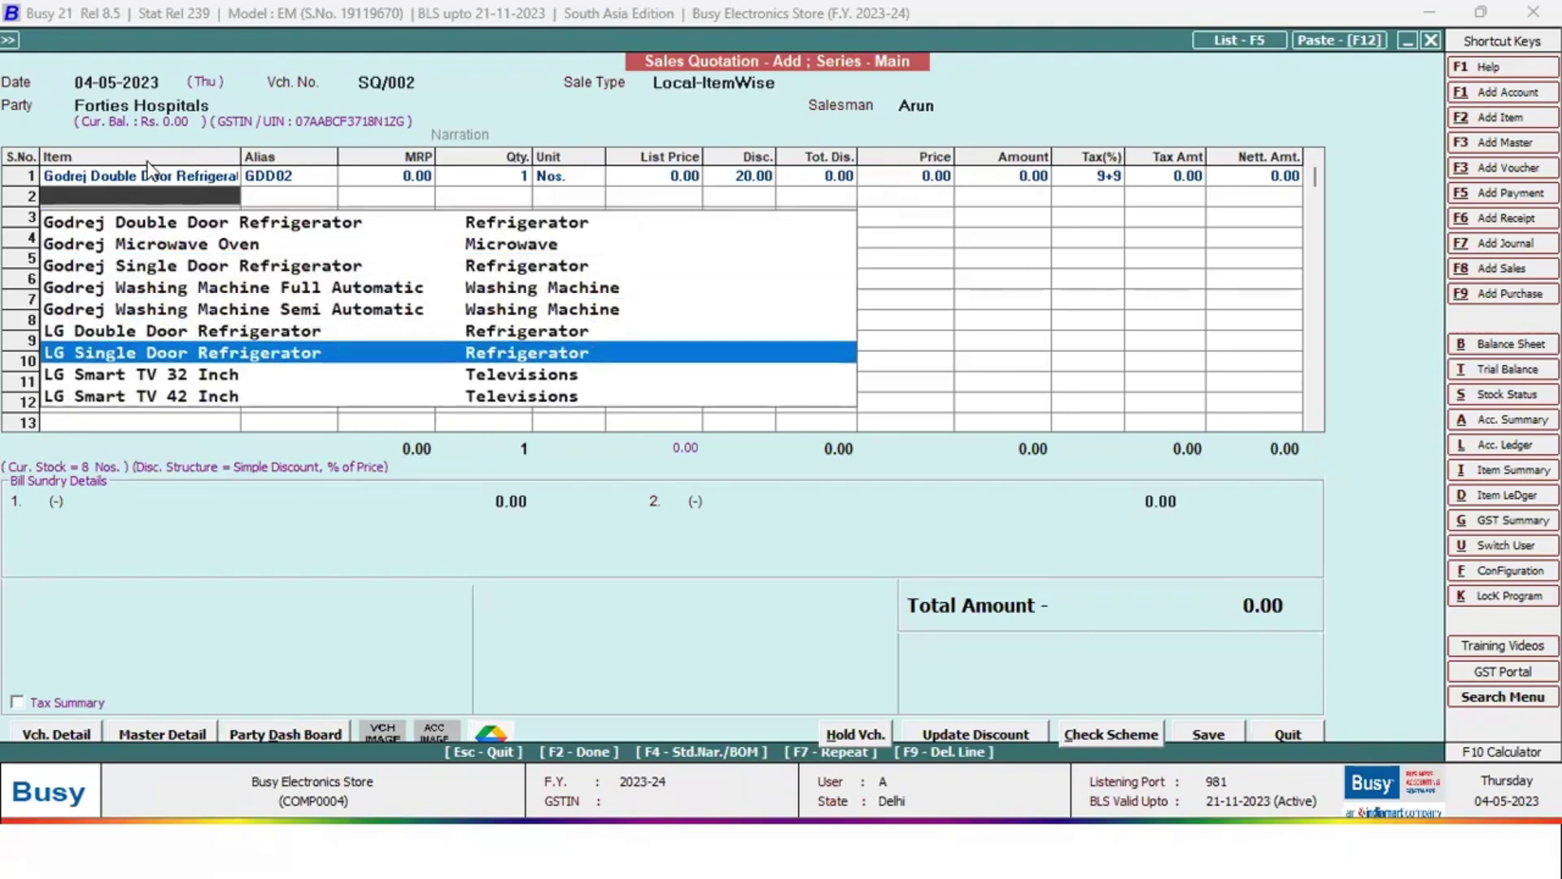
{"action": "key", "text": "Down"}
{"action": "key", "text": "Return"}
{"action": "key", "text": "Down"}
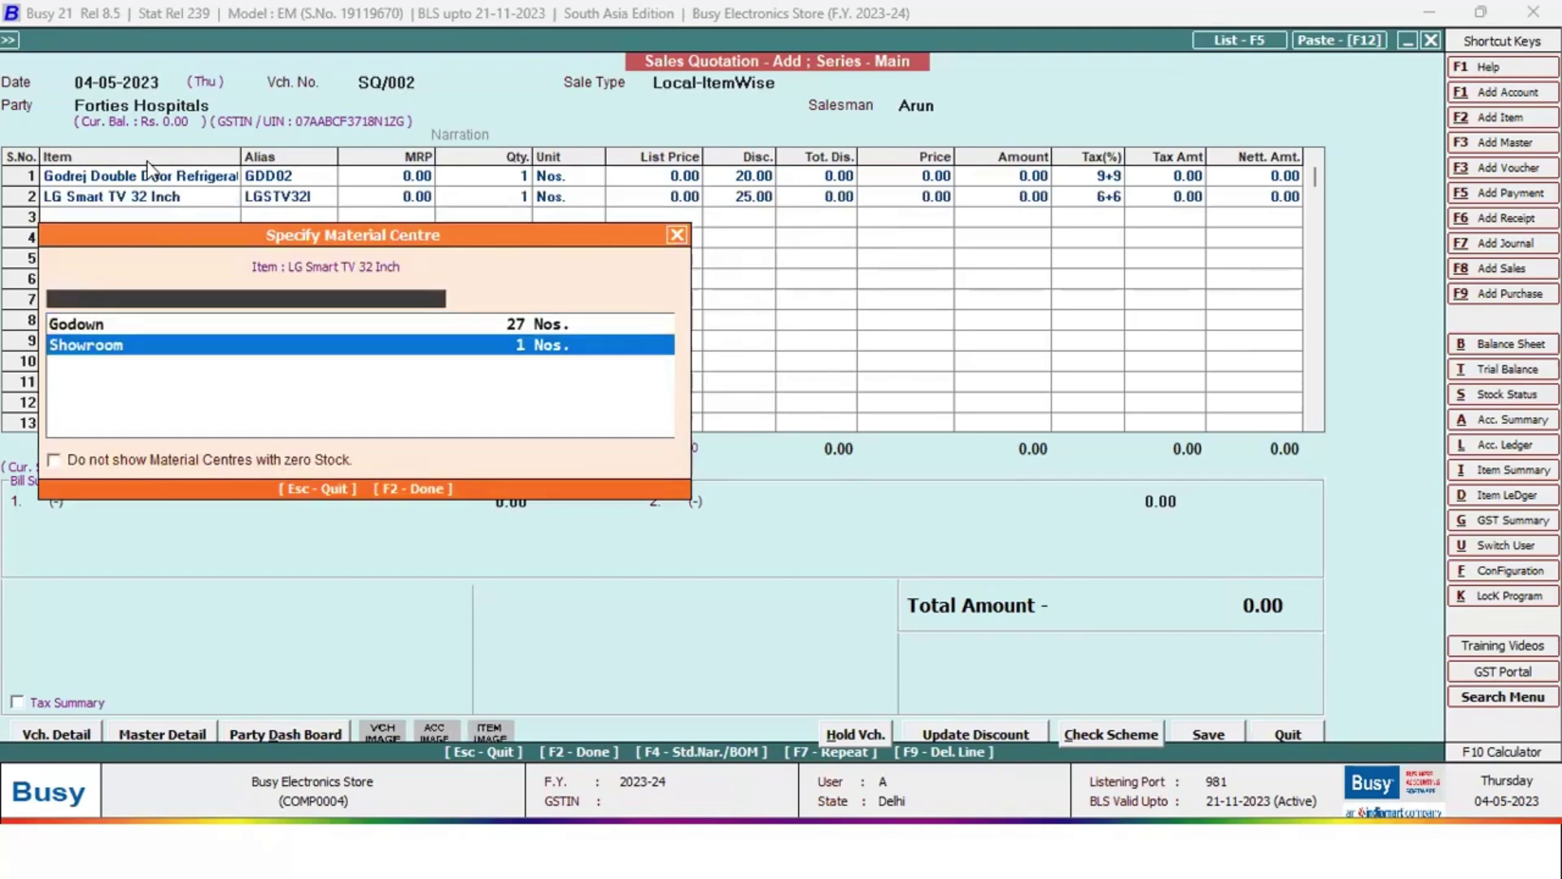
{"action": "key", "text": "Return"}
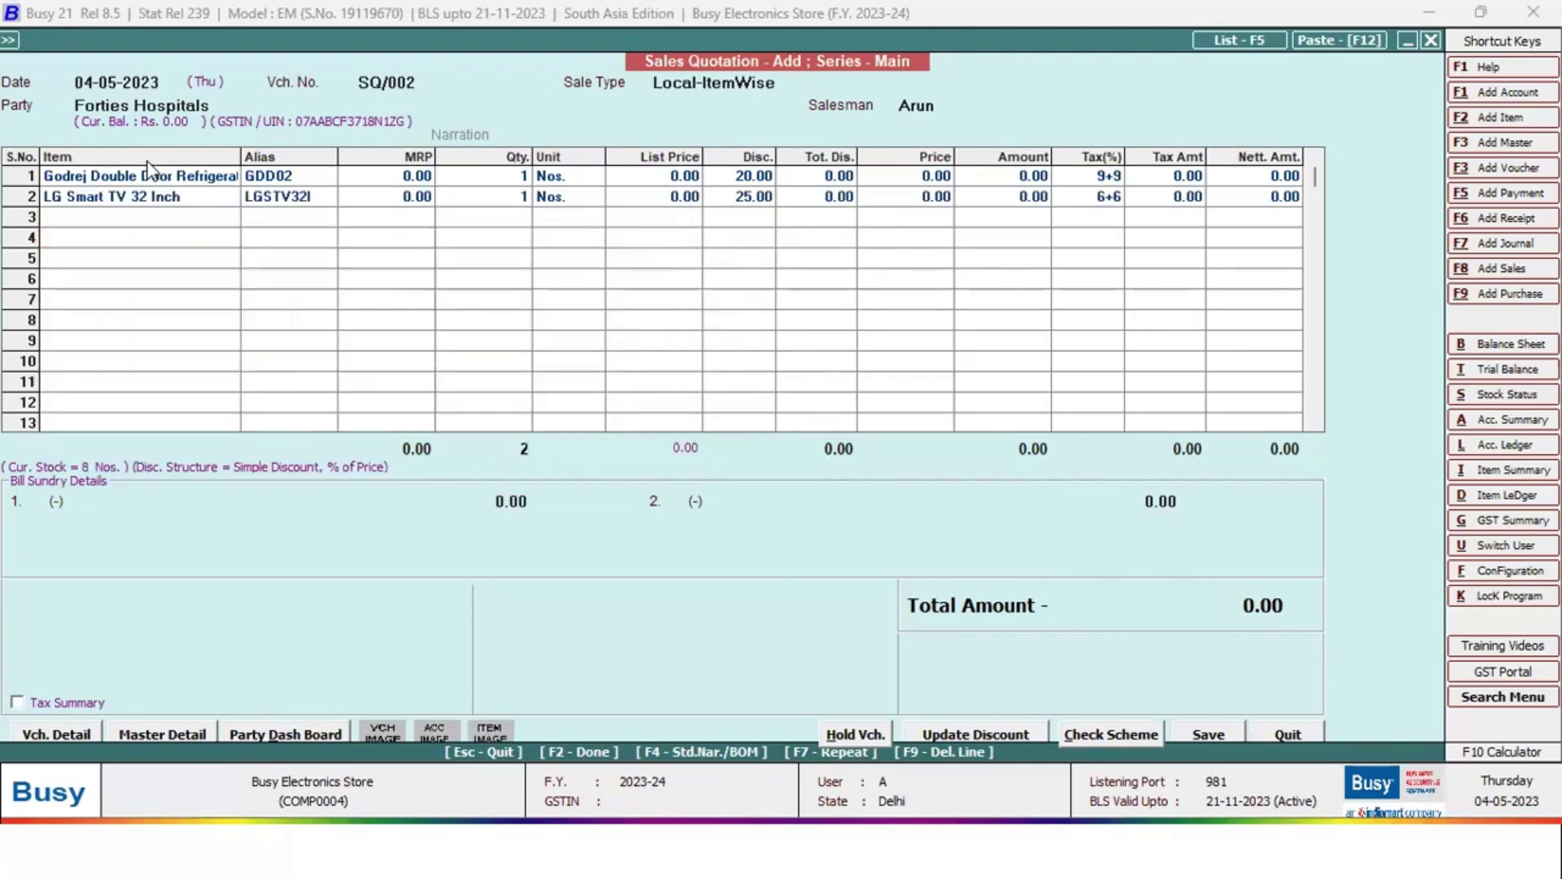
{"action": "key", "text": "F2"}
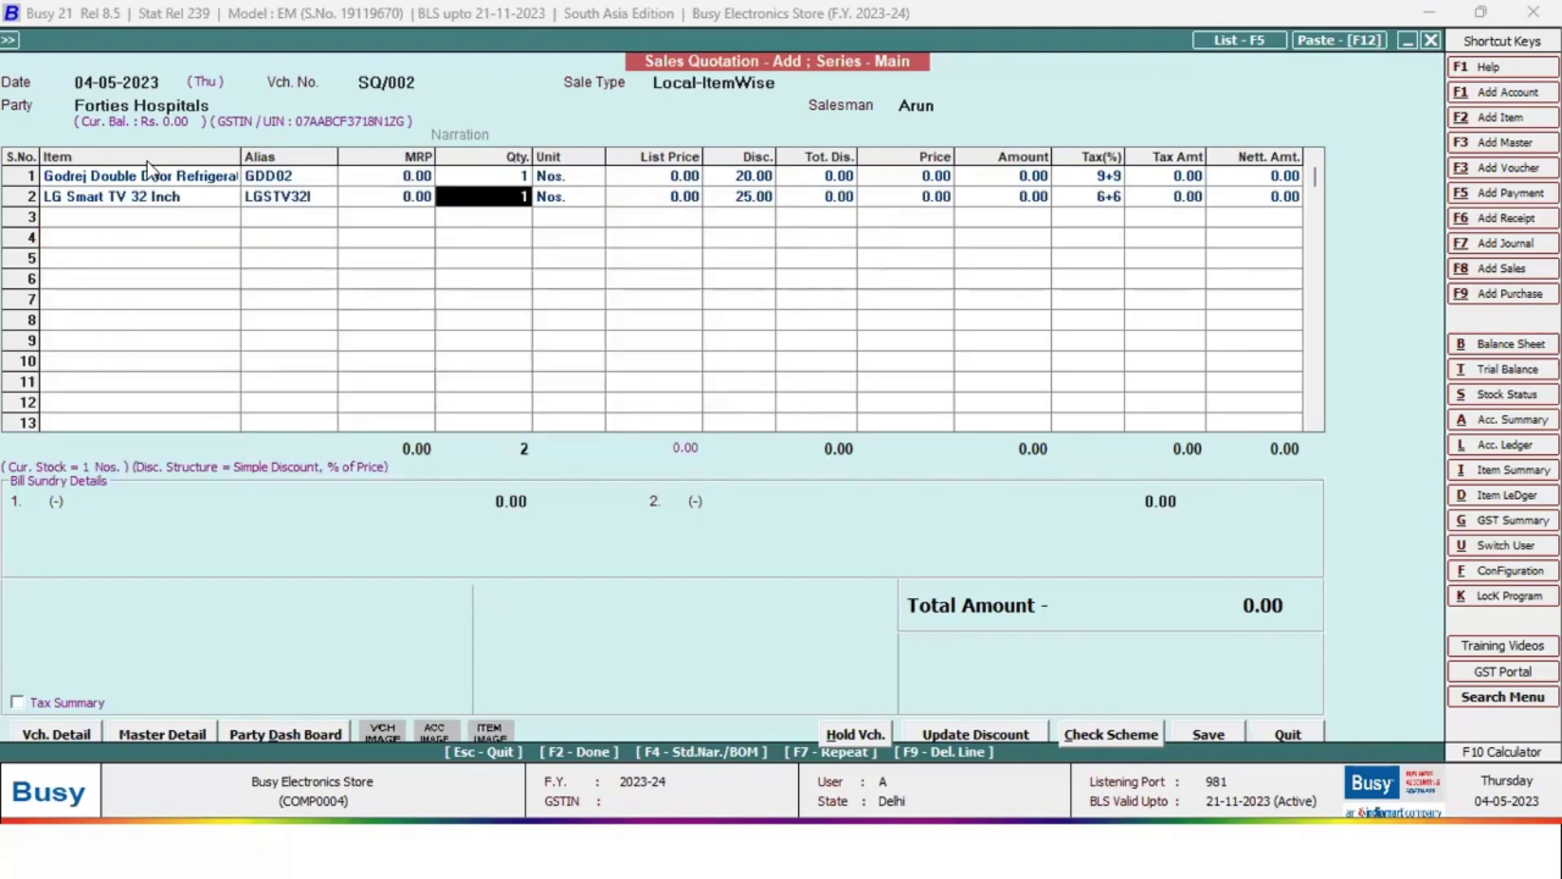
{"action": "key", "text": "Return"}
{"action": "key", "text": "F2"}
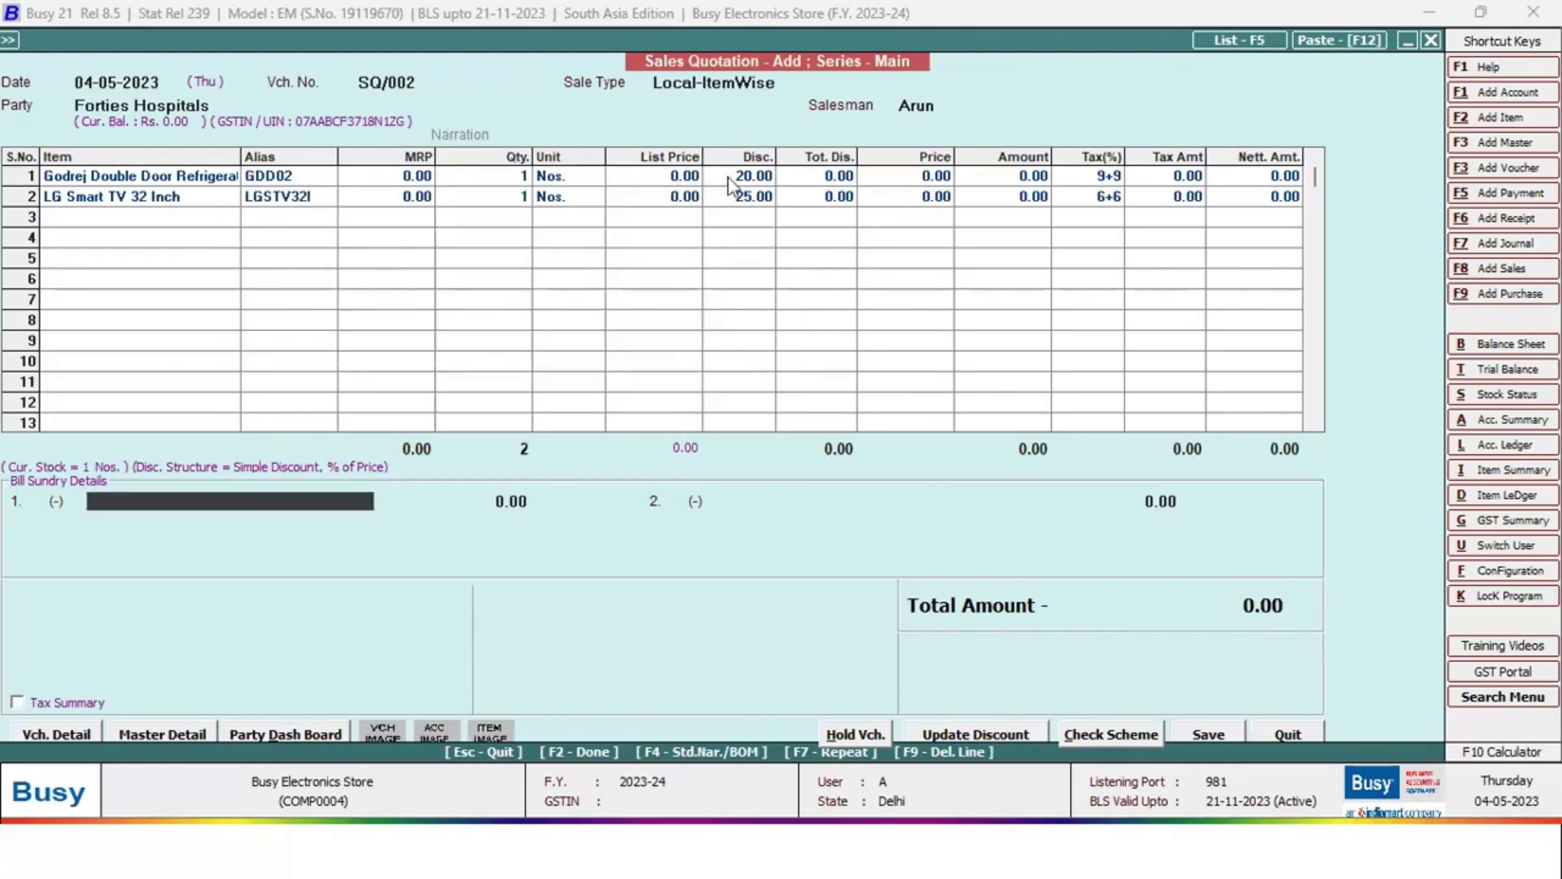
Set list prices of 50,000 for the refrigerator and 40,000 for the TV
{"action": "left_click", "coordinate": [674, 177]}
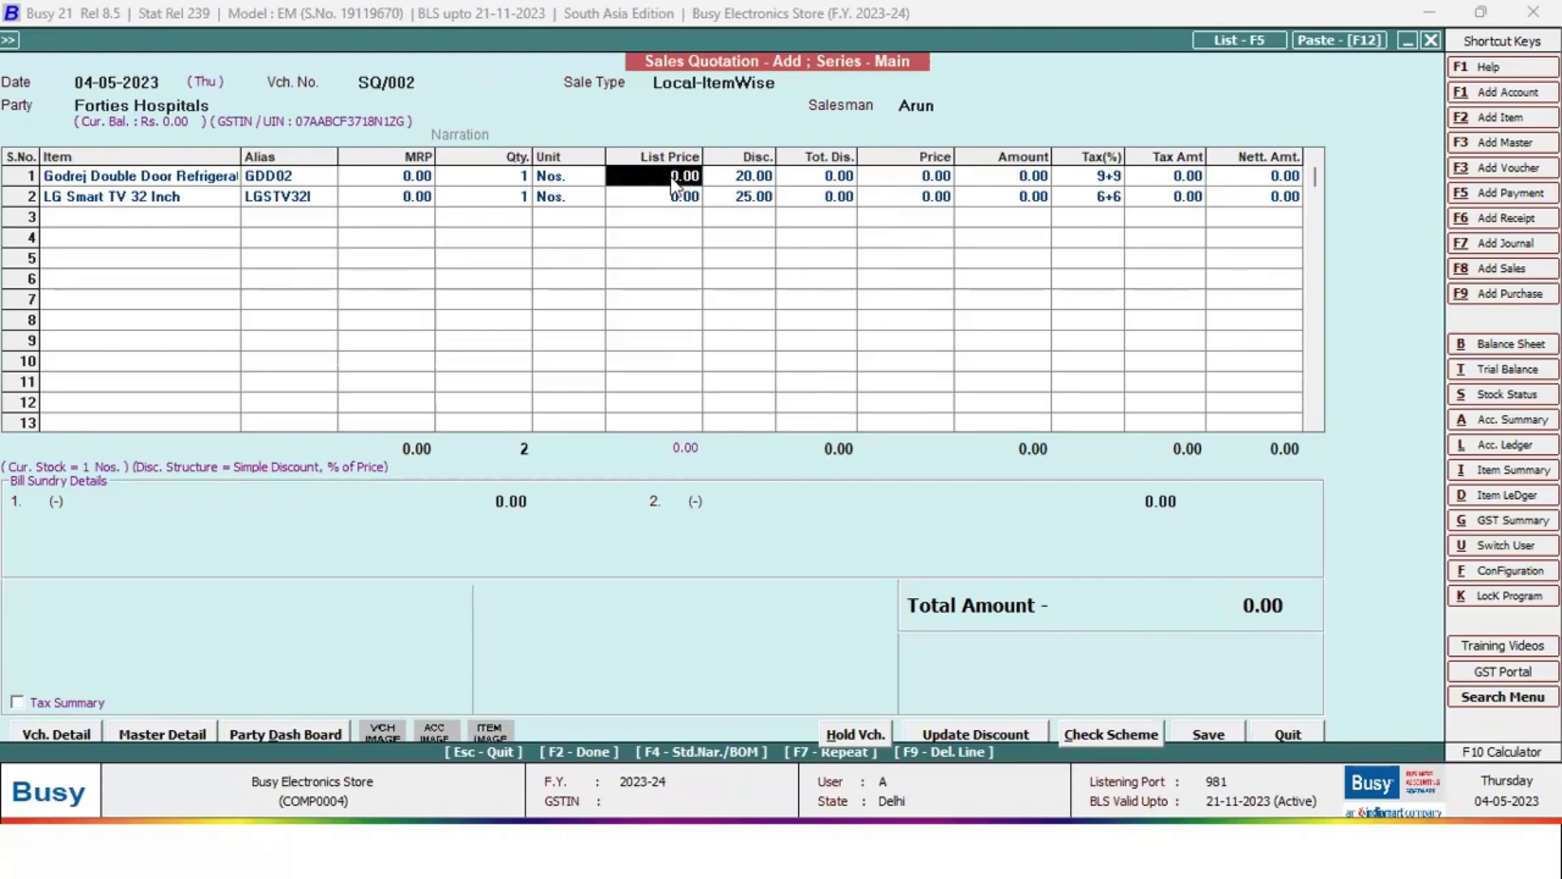
{"action": "type", "text": "50000"}
{"action": "key", "text": "Return"}
{"action": "key", "text": "Return"}
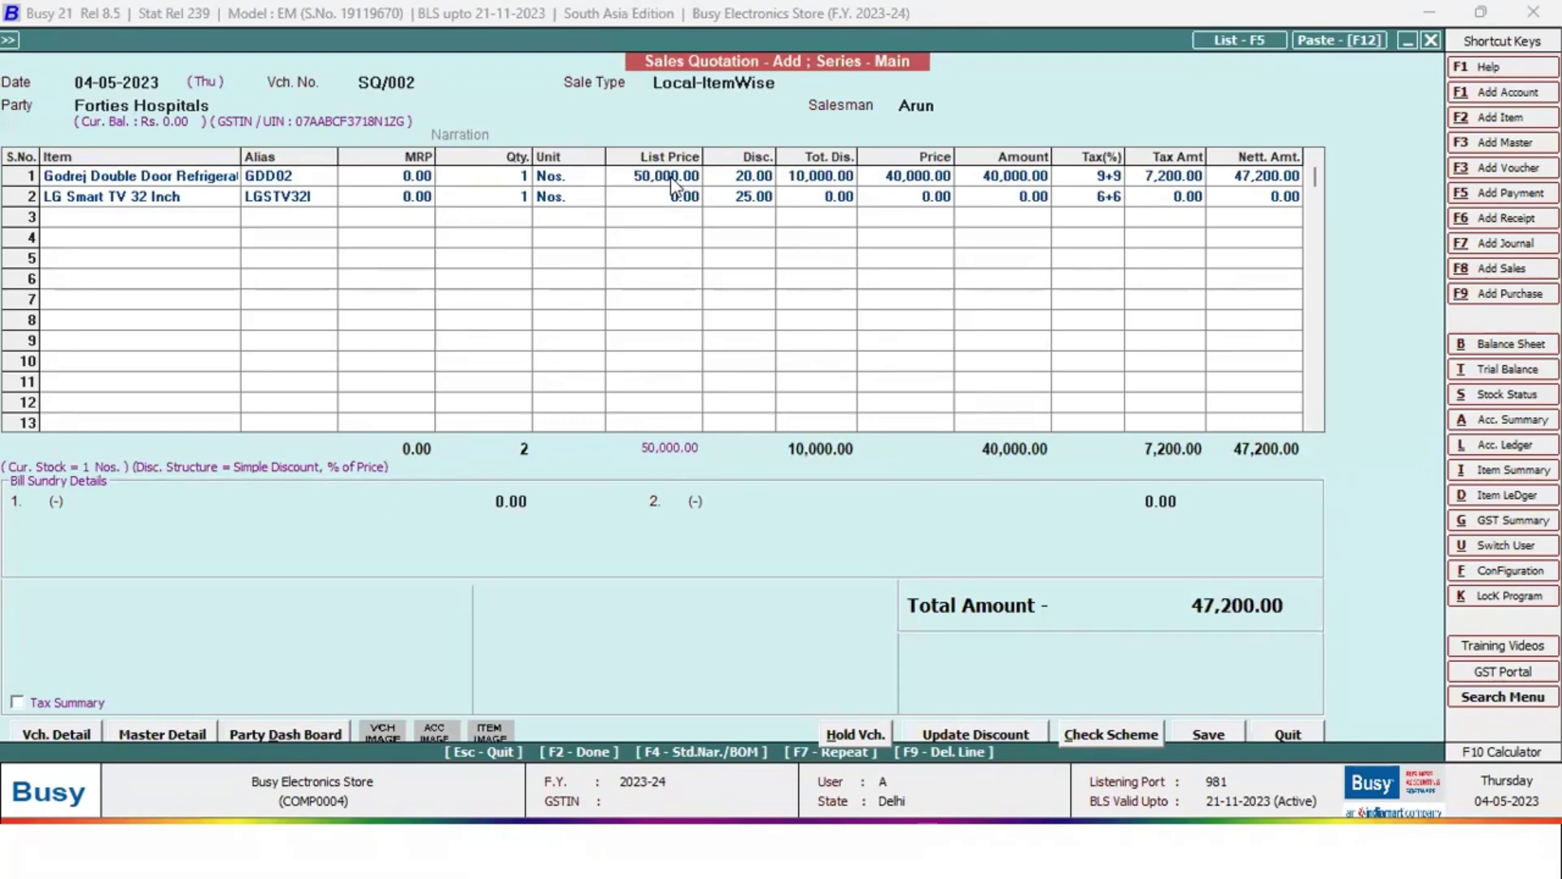
{"action": "left_click", "coordinate": [672, 186]}
{"action": "left_click", "coordinate": [659, 201]}
{"action": "type", "text": "40000"}
{"action": "key", "text": "Return"}
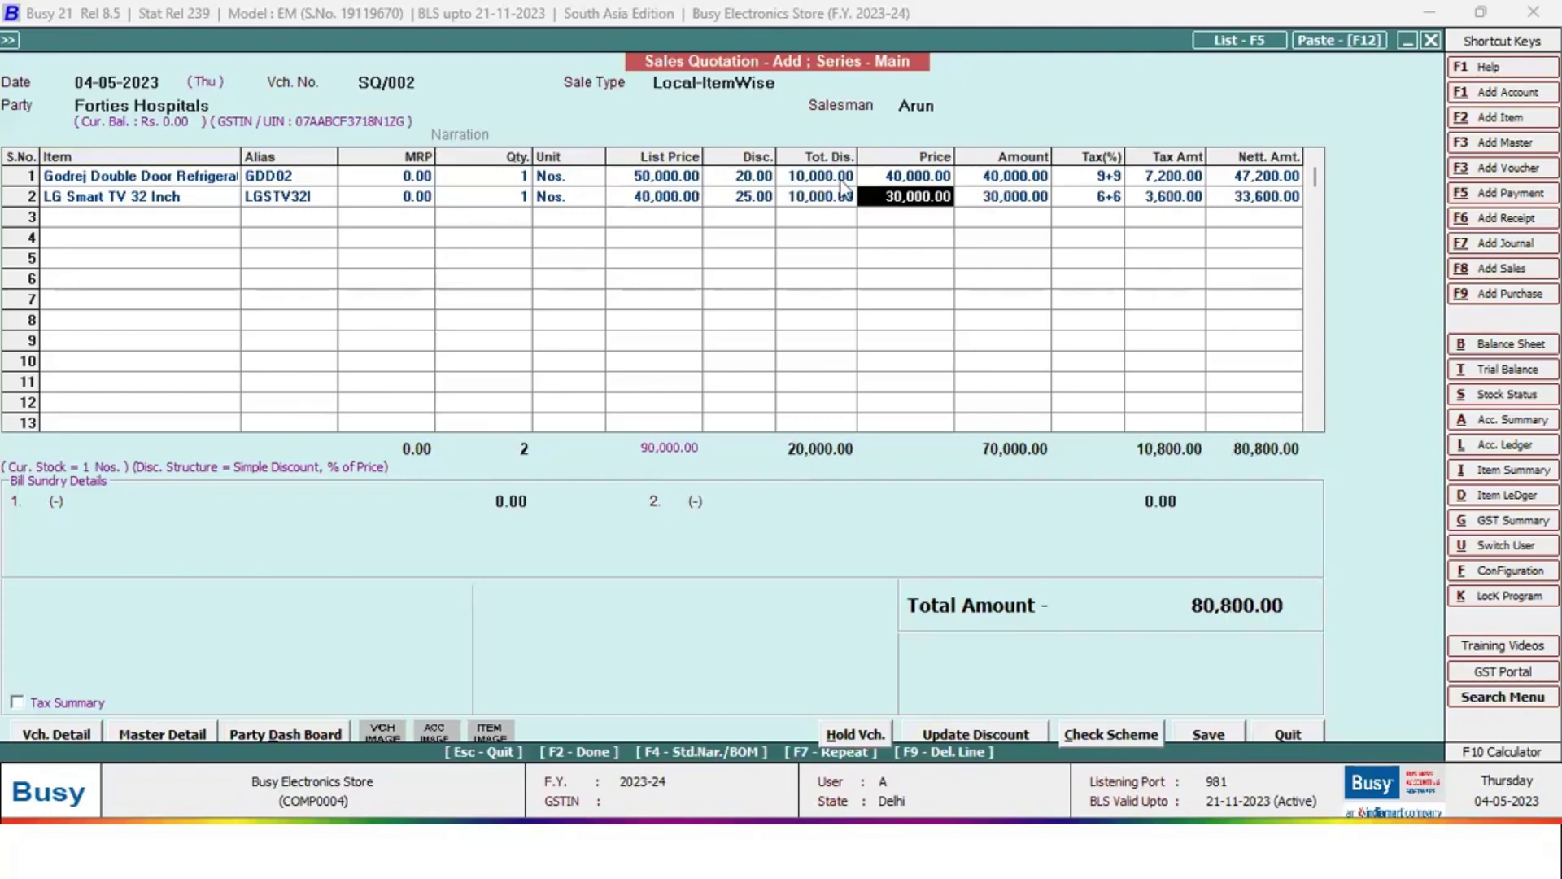
Check the sale types, keep Local-ItemWise, and finish the quotation for saving
{"action": "left_click", "coordinate": [780, 83]}
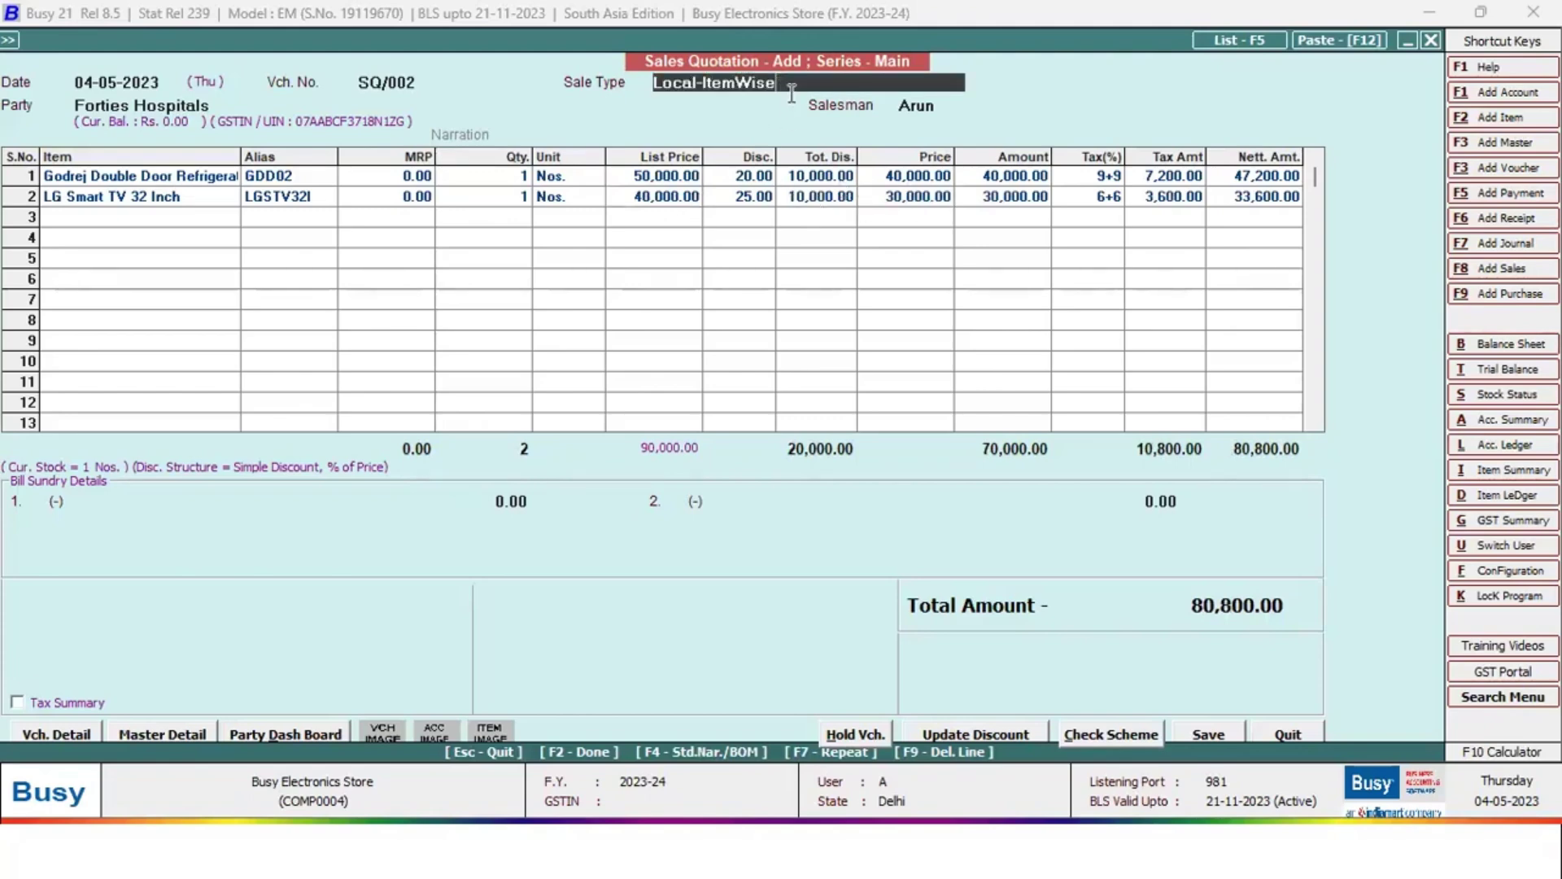
{"action": "key", "text": "BackSpace"}
{"action": "key", "text": "Down"}
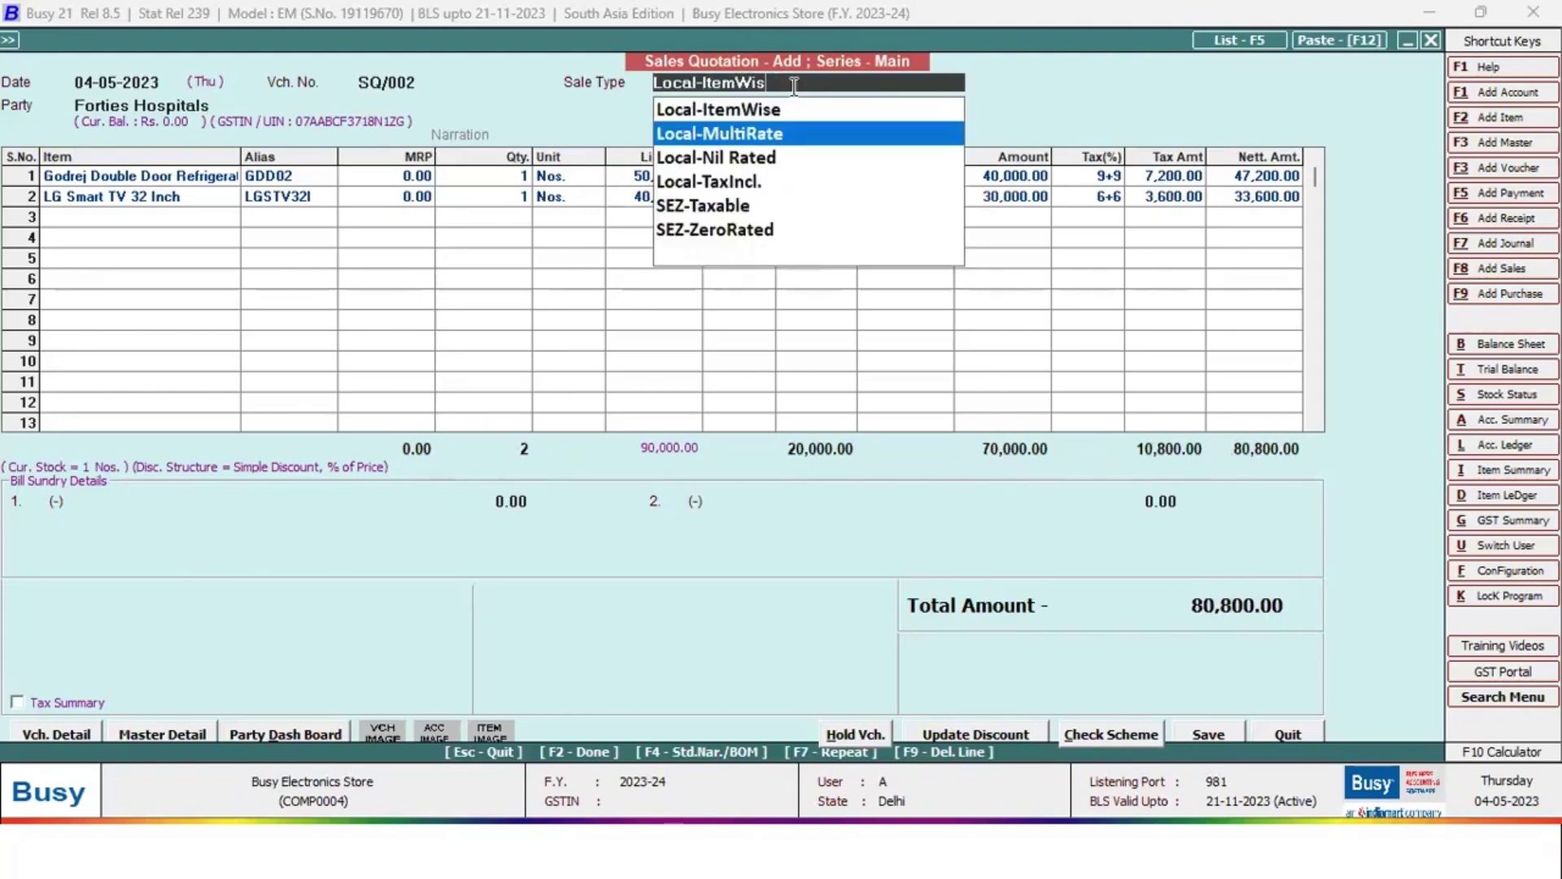
{"action": "key", "text": "Down"}
{"action": "key", "text": "Down"}
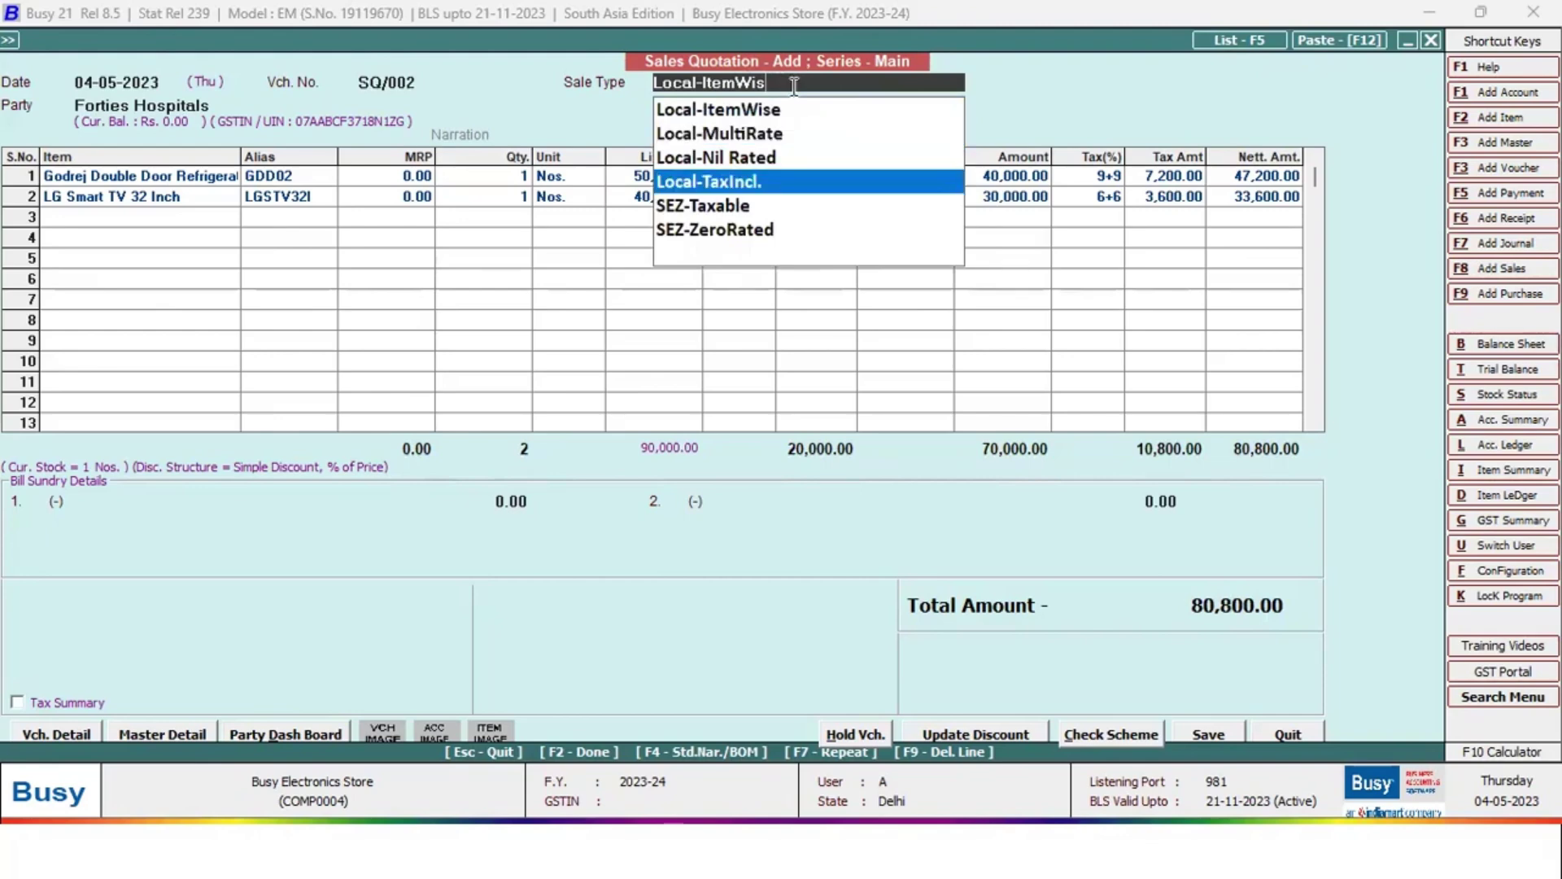
{"action": "key", "text": "Up"}
{"action": "key", "text": "Up"}
{"action": "key", "text": "Up"}
{"action": "key", "text": "Return"}
{"action": "key", "text": "F2"}
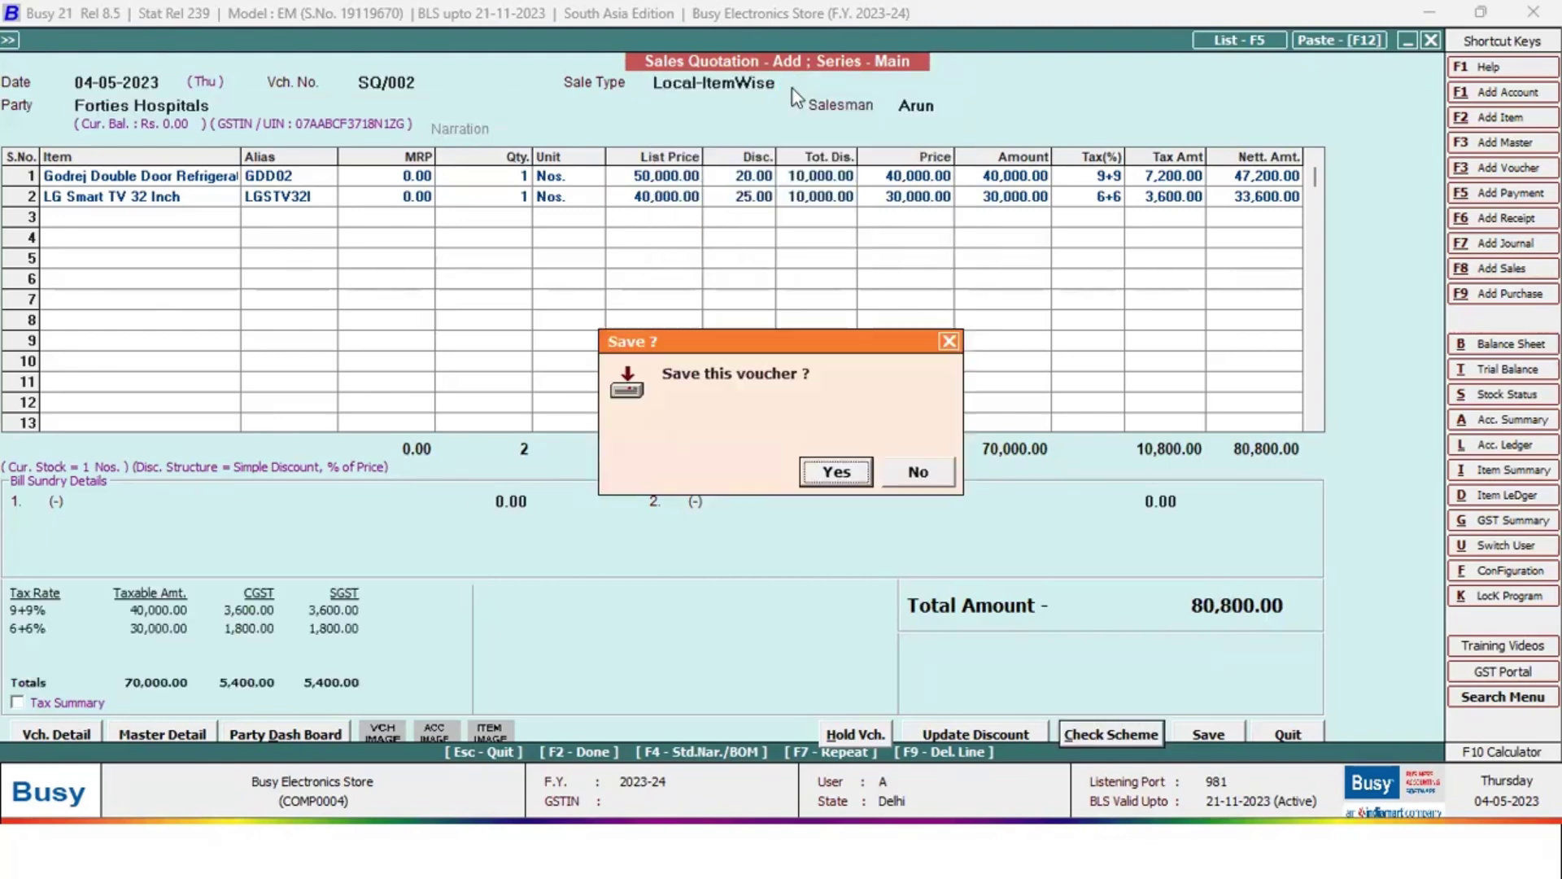
Save quotation SQ/002 and preview it in the STANDARD print format
{"action": "key", "text": "Return"}
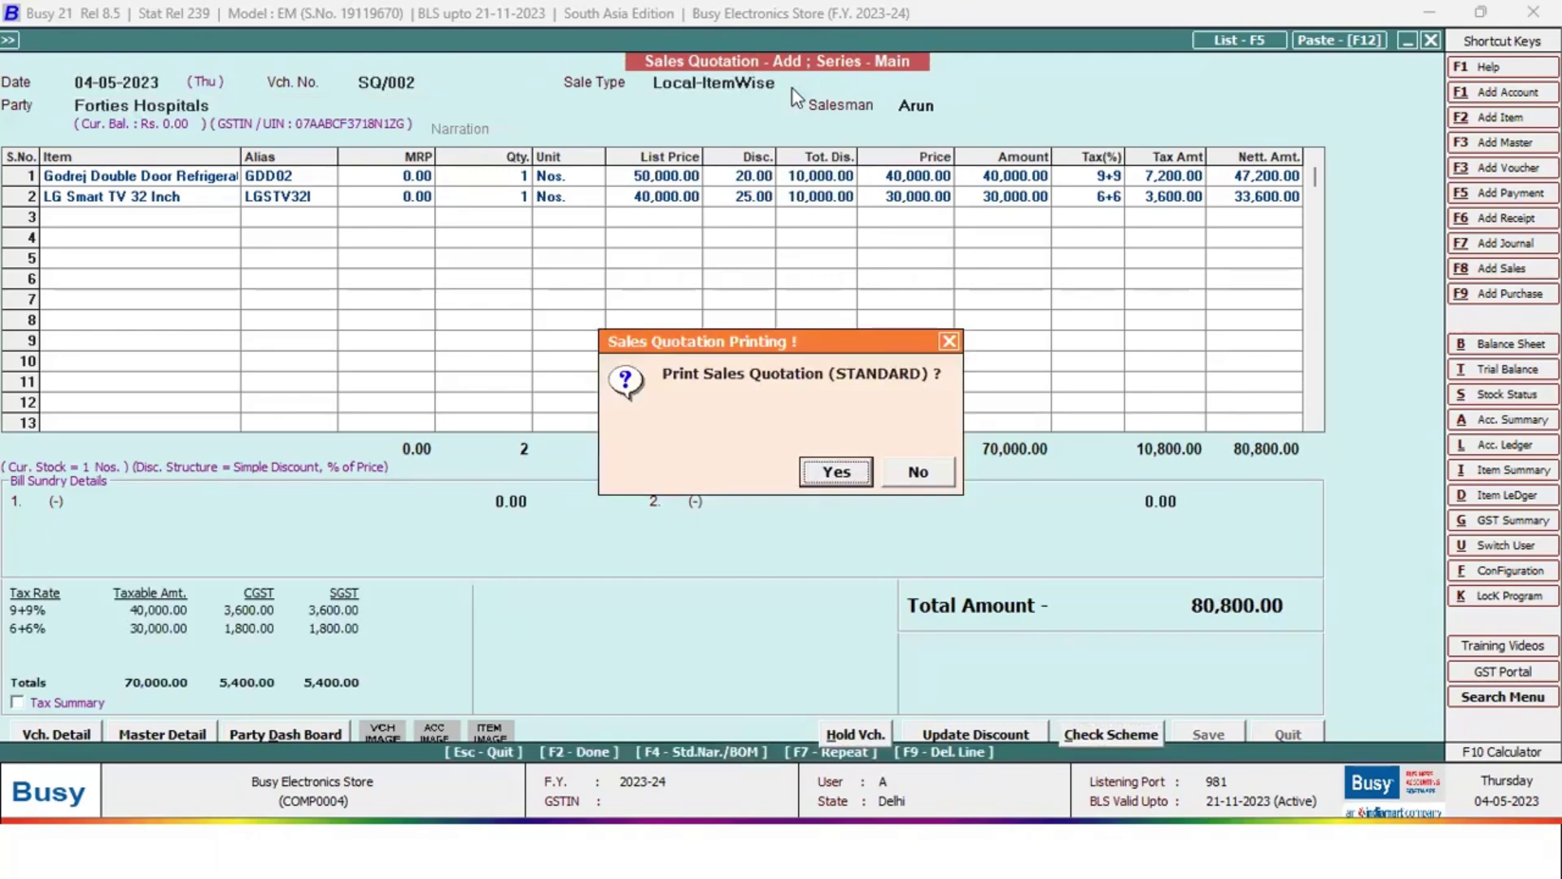
{"action": "key", "text": "Return"}
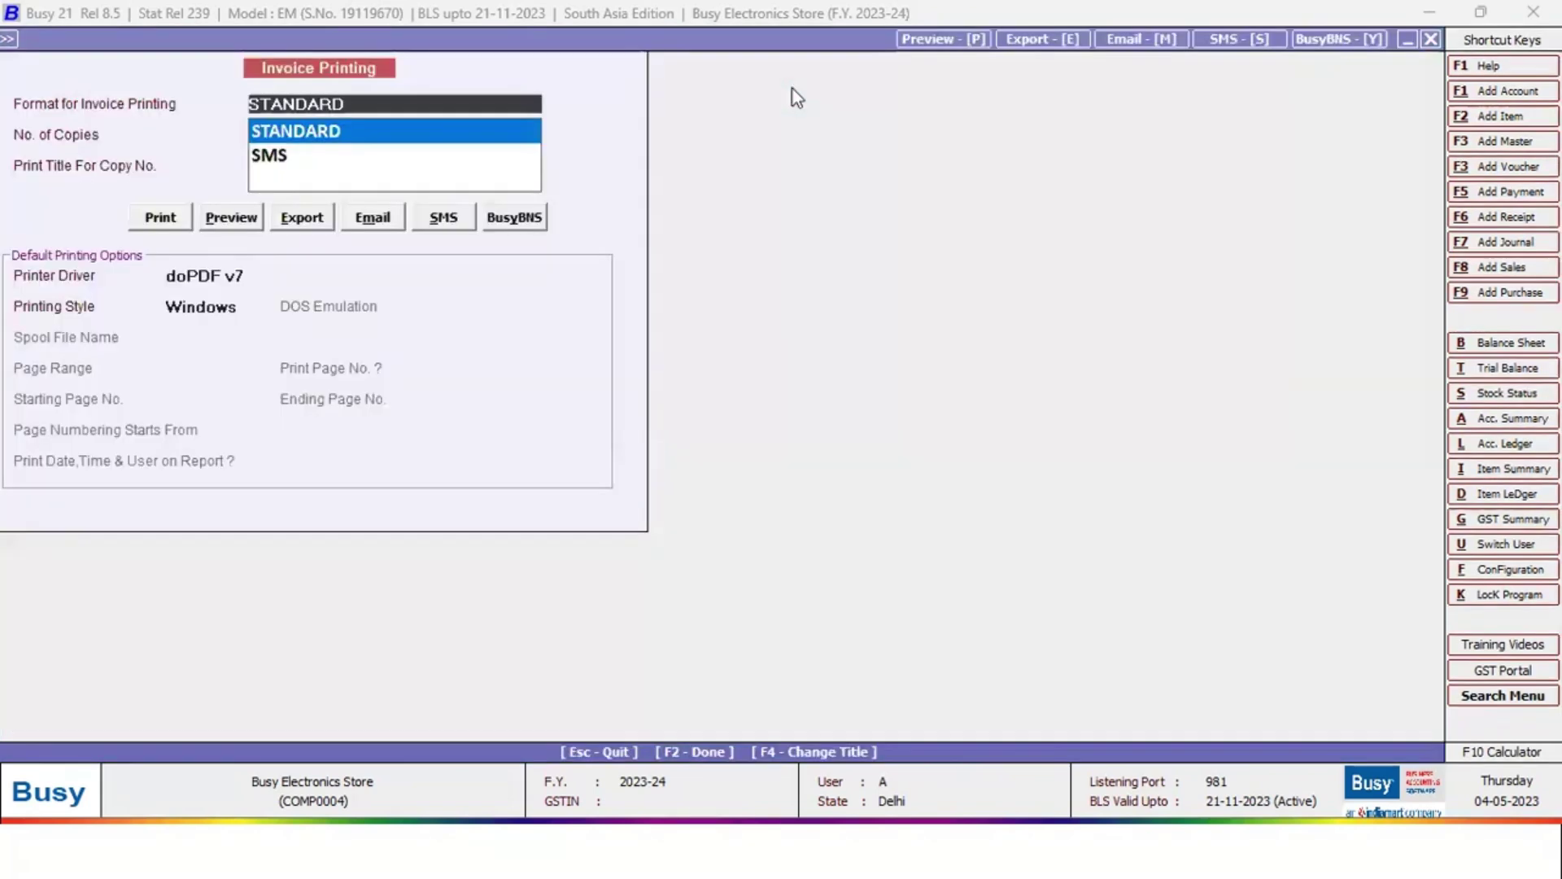
{"action": "key", "text": "Return"}
{"action": "key", "text": "alt+p"}
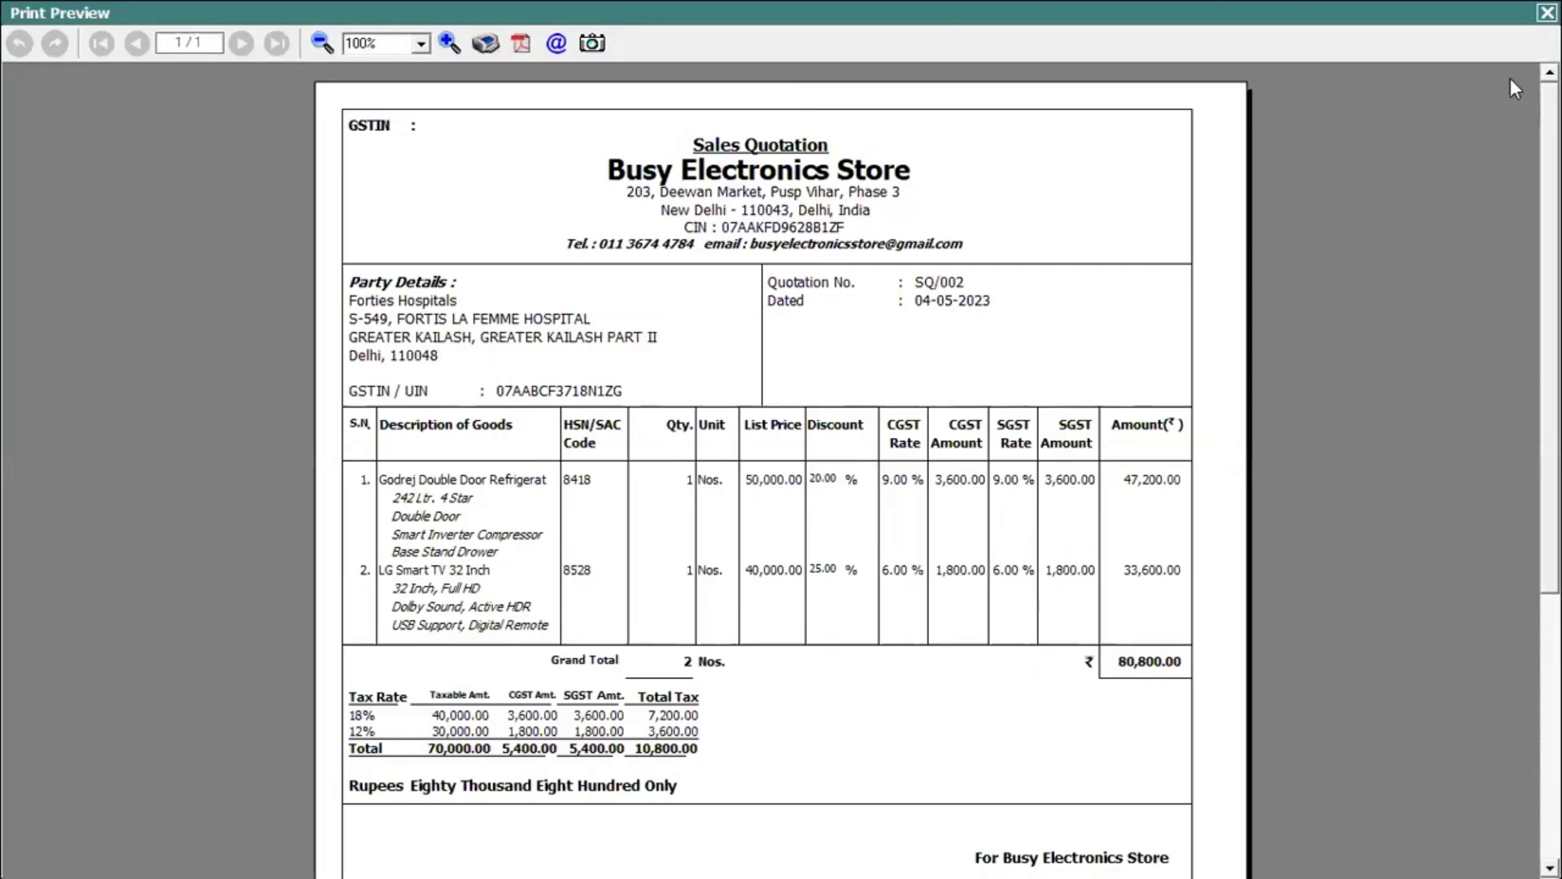
{"action": "key", "text": "Escape"}
{"action": "key", "text": "Down"}
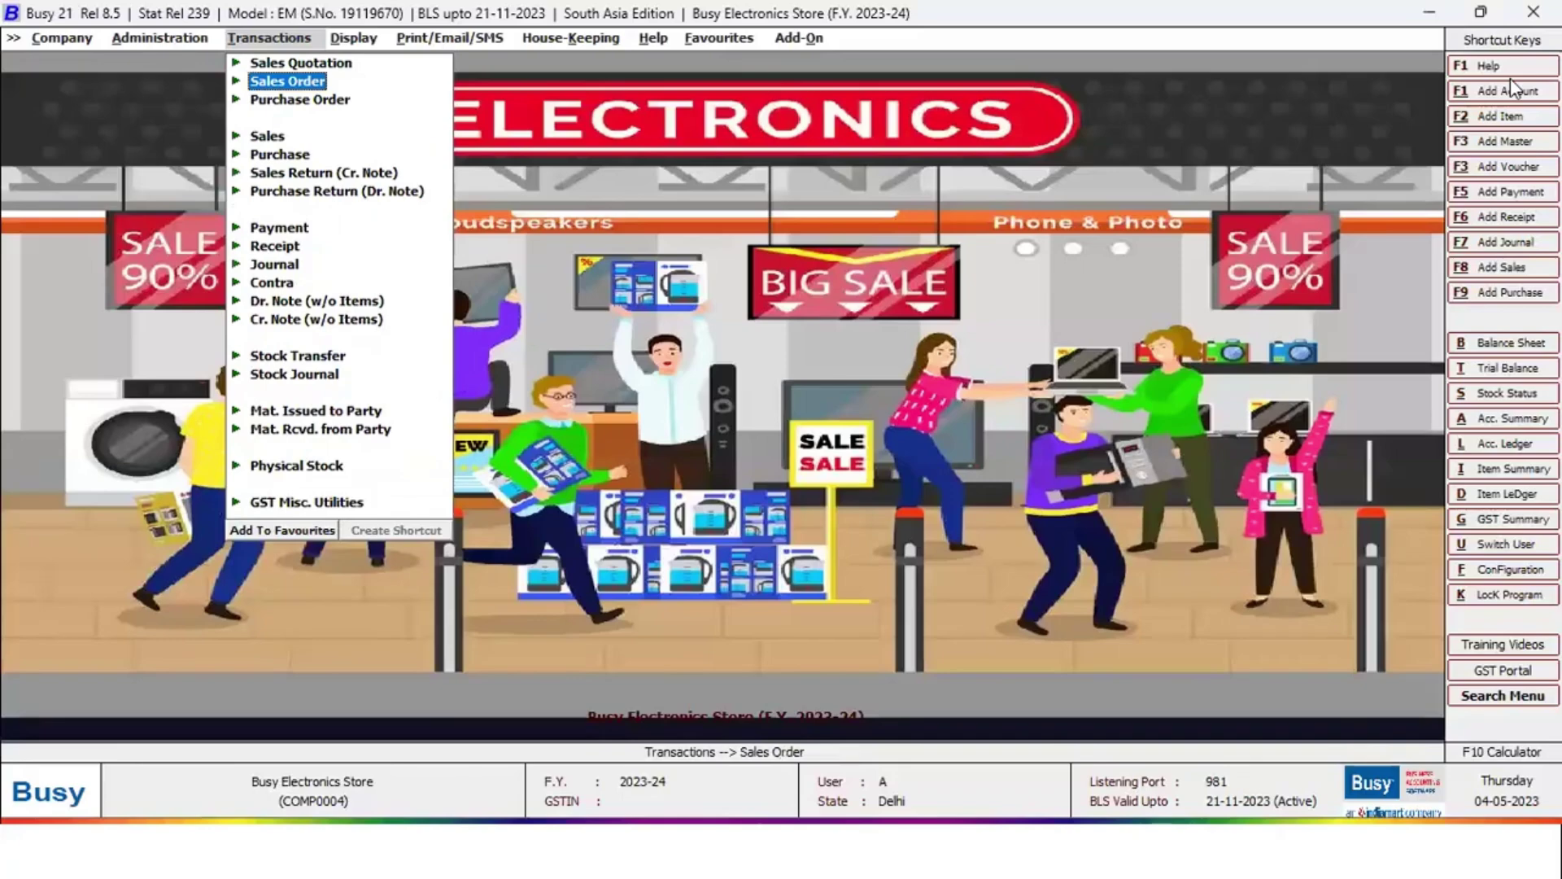
Start a sales order for Forties Hospitals, salesman Arun, pulling items from pending quotation SQ/001
{"action": "key", "text": "Return"}
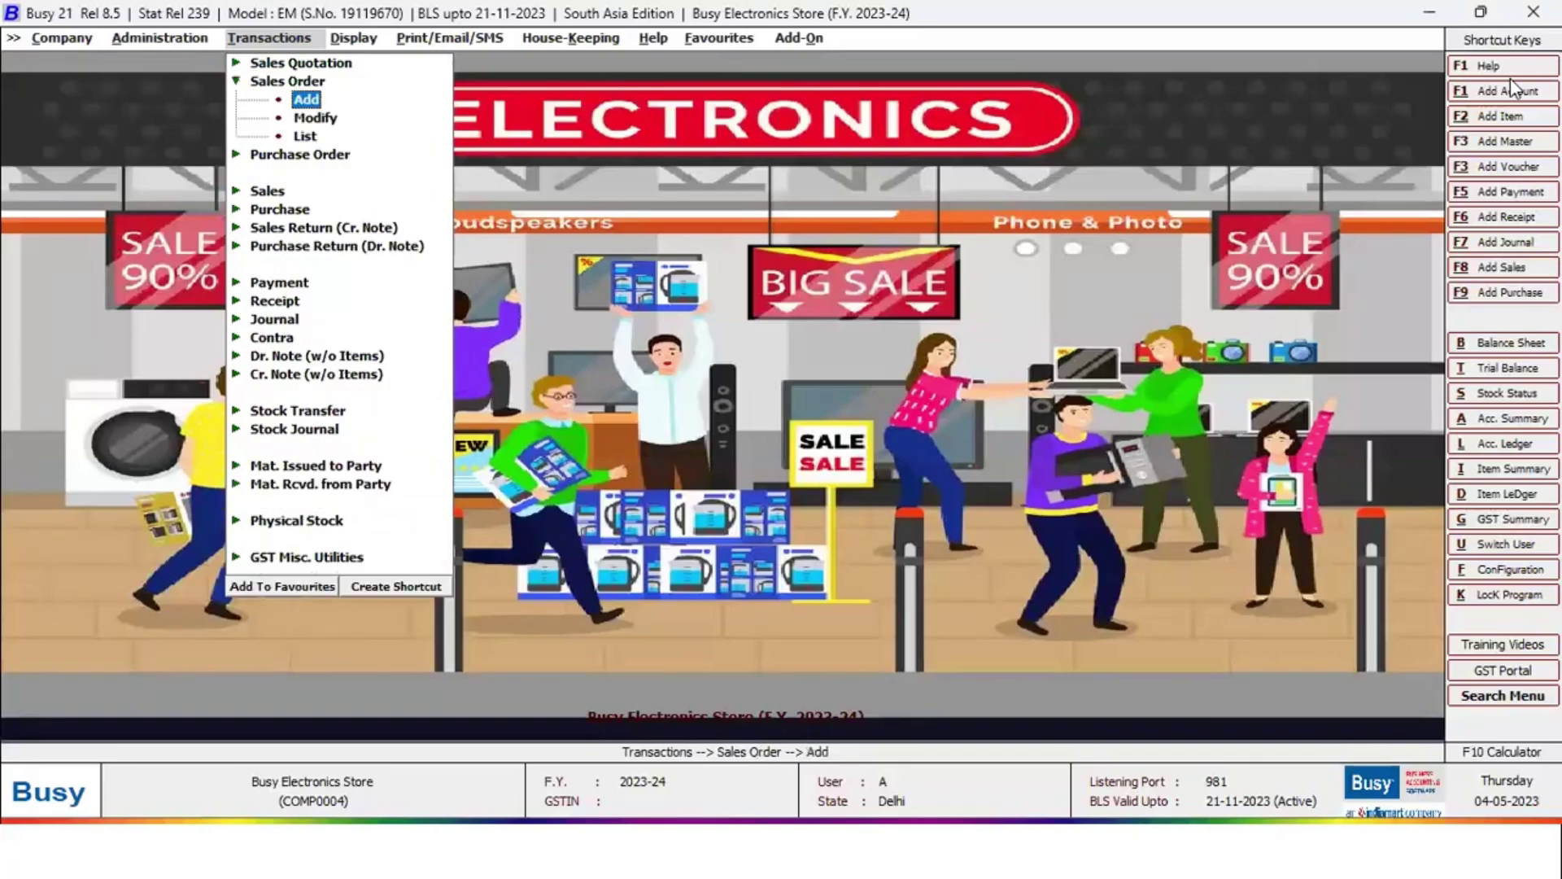
{"action": "key", "text": "Return"}
{"action": "type", "text": "fo"}
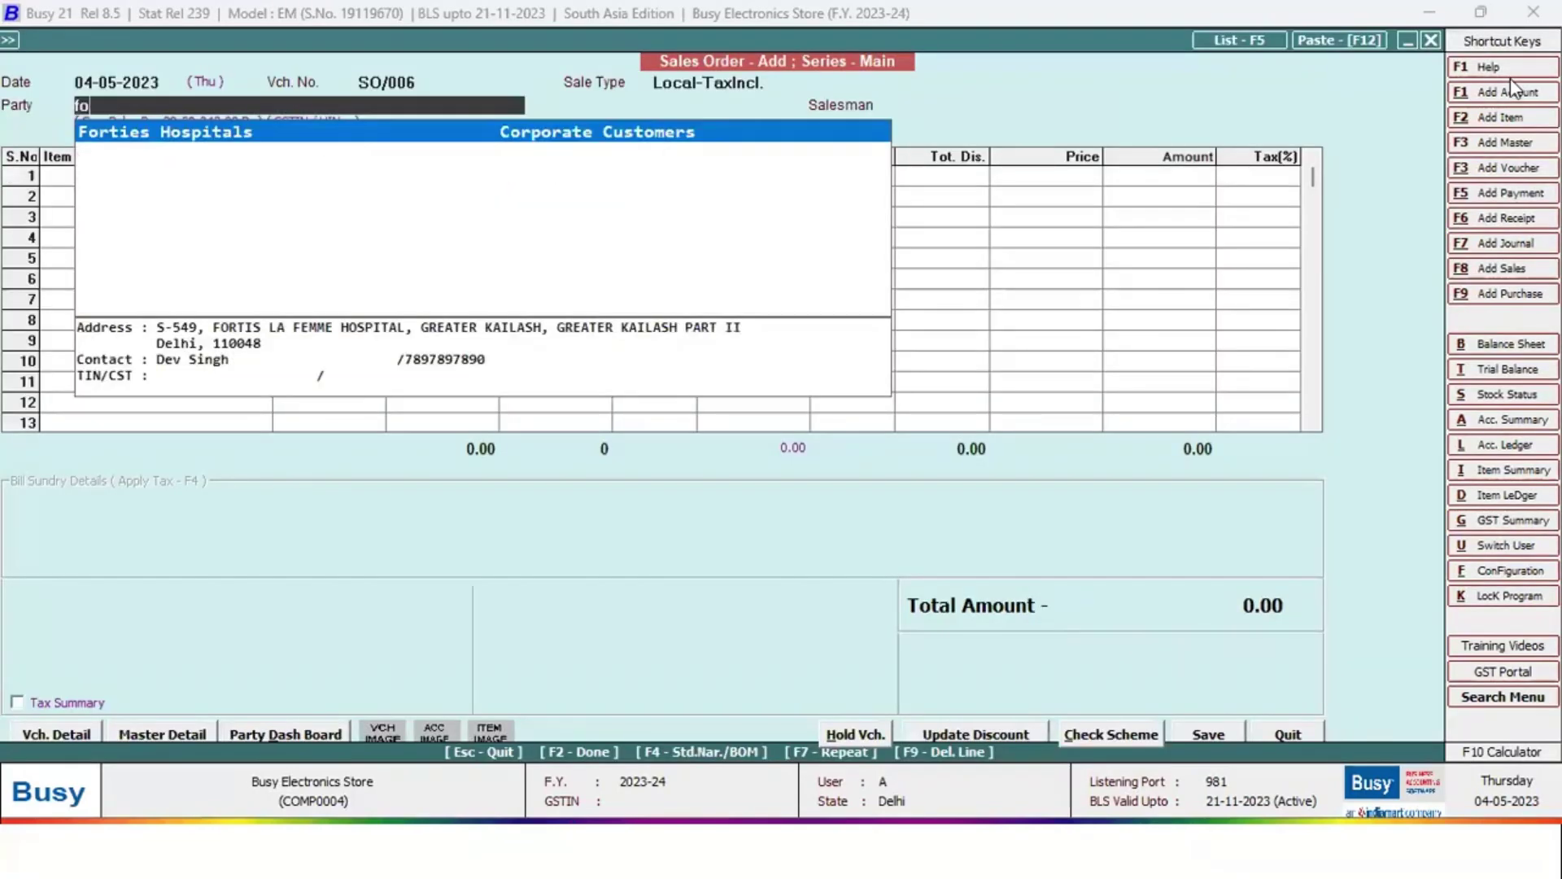
{"action": "key", "text": "Return"}
{"action": "key", "text": "space"}
{"action": "key", "text": "Return"}
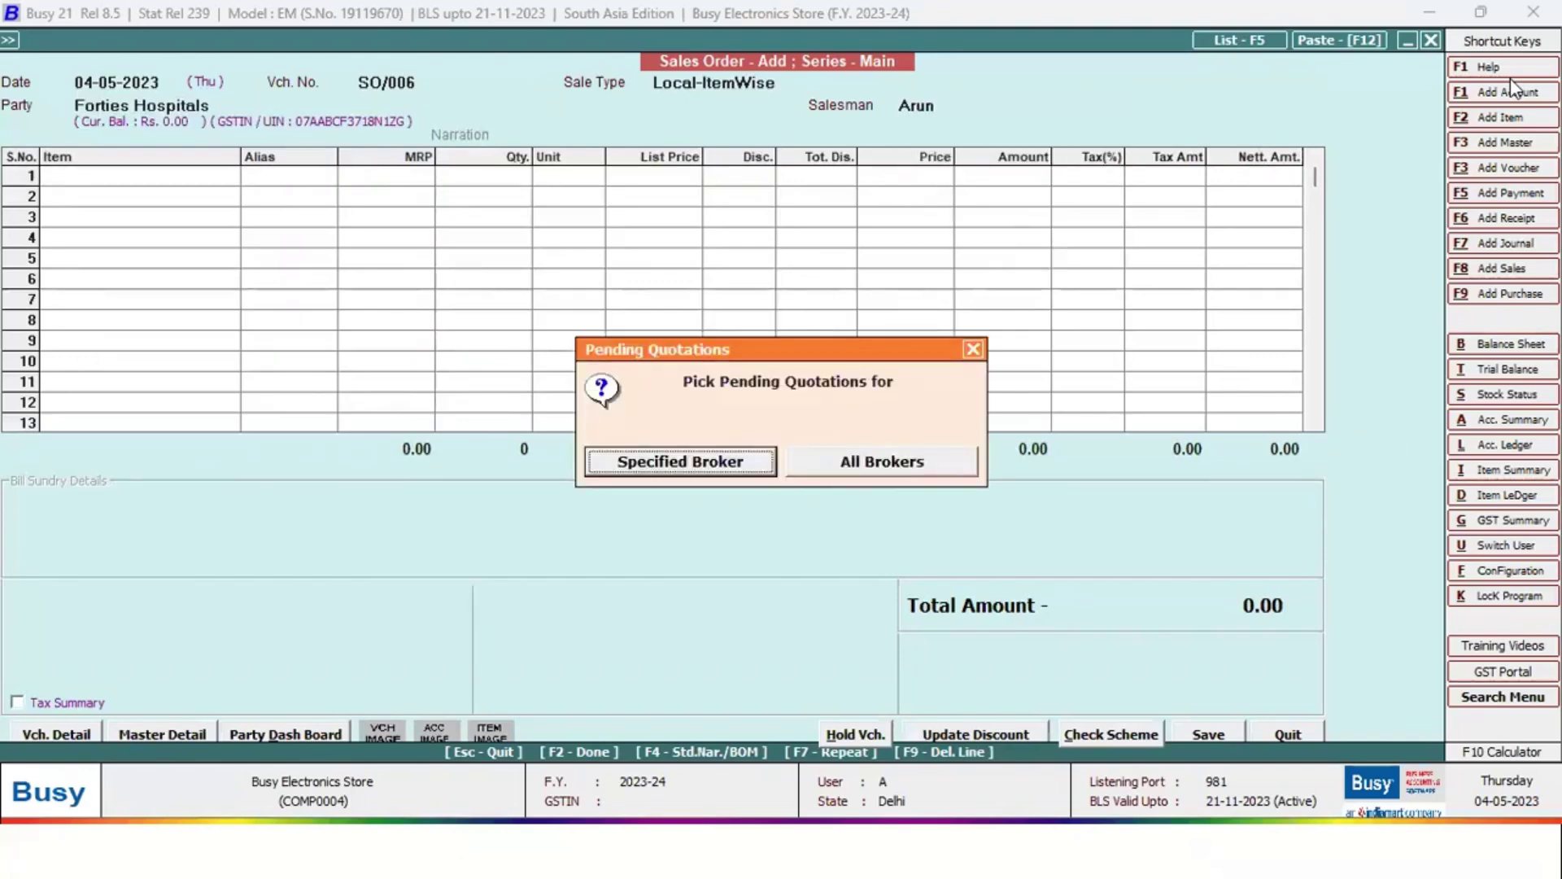
{"action": "key", "text": "Right"}
{"action": "key", "text": "Return"}
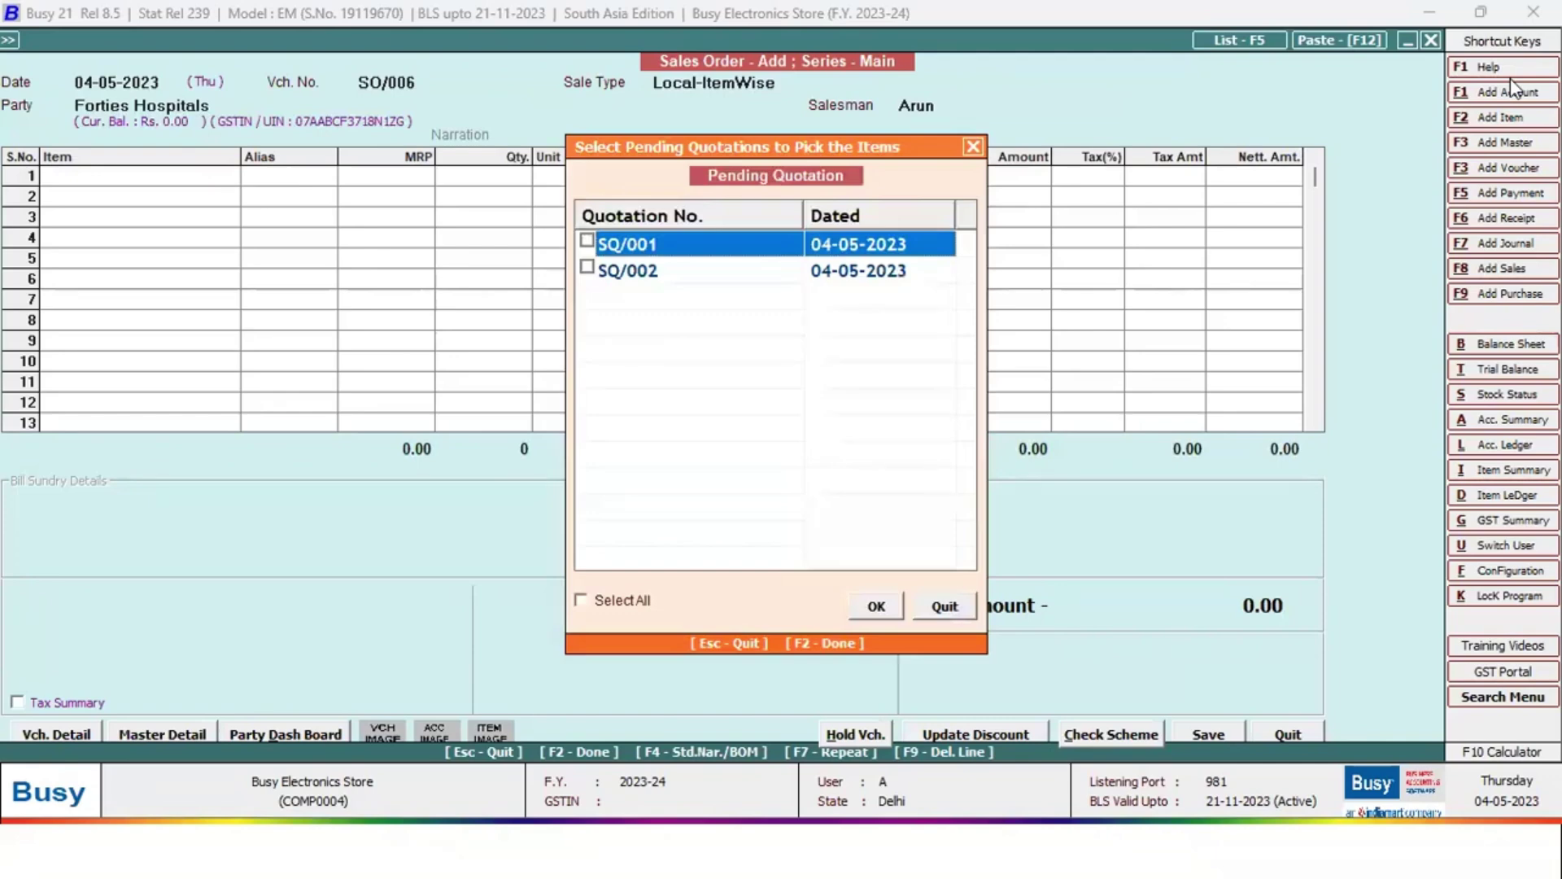
{"action": "key", "text": "Return"}
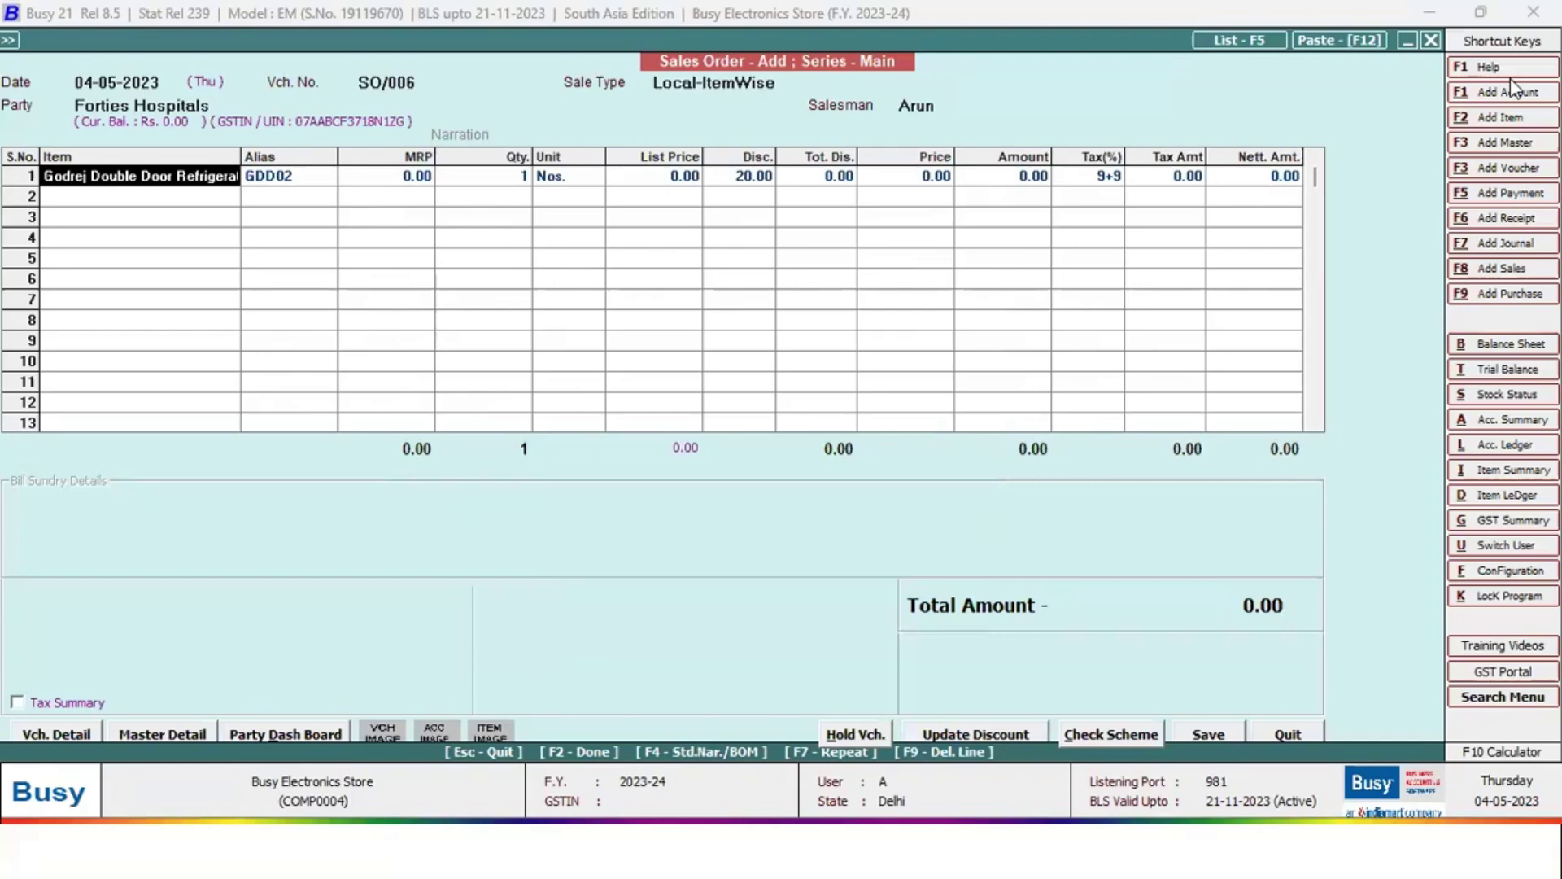
Quit the sales order without saving it
{"action": "key", "text": "Escape"}
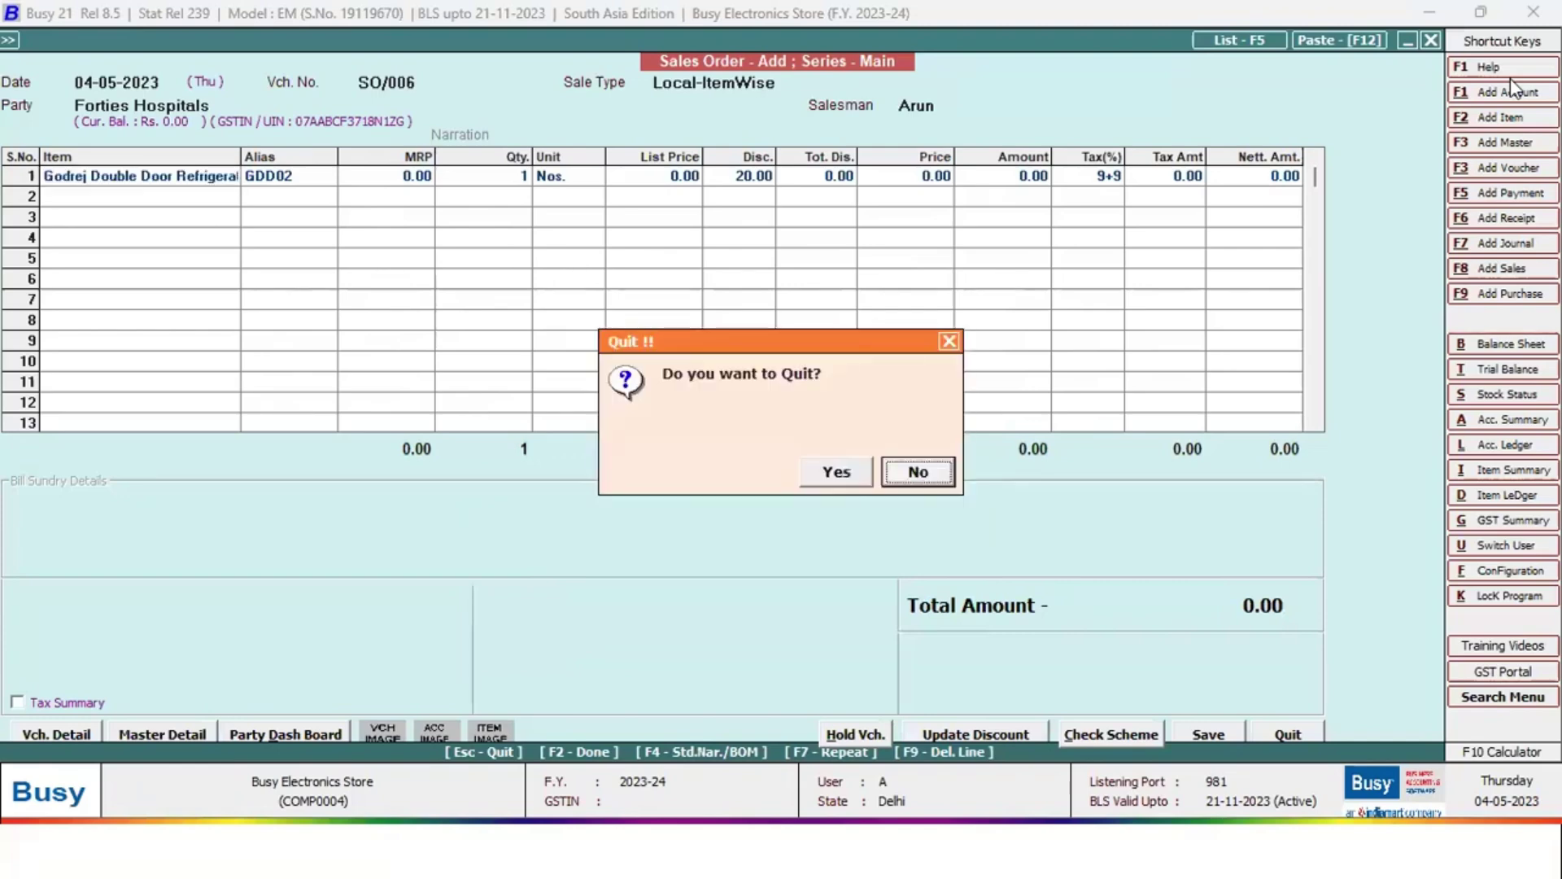
{"action": "key", "text": "y"}
{"action": "key", "text": "Down"}
{"action": "key", "text": "Down"}
{"action": "key", "text": "Down"}
{"action": "key", "text": "Down"}
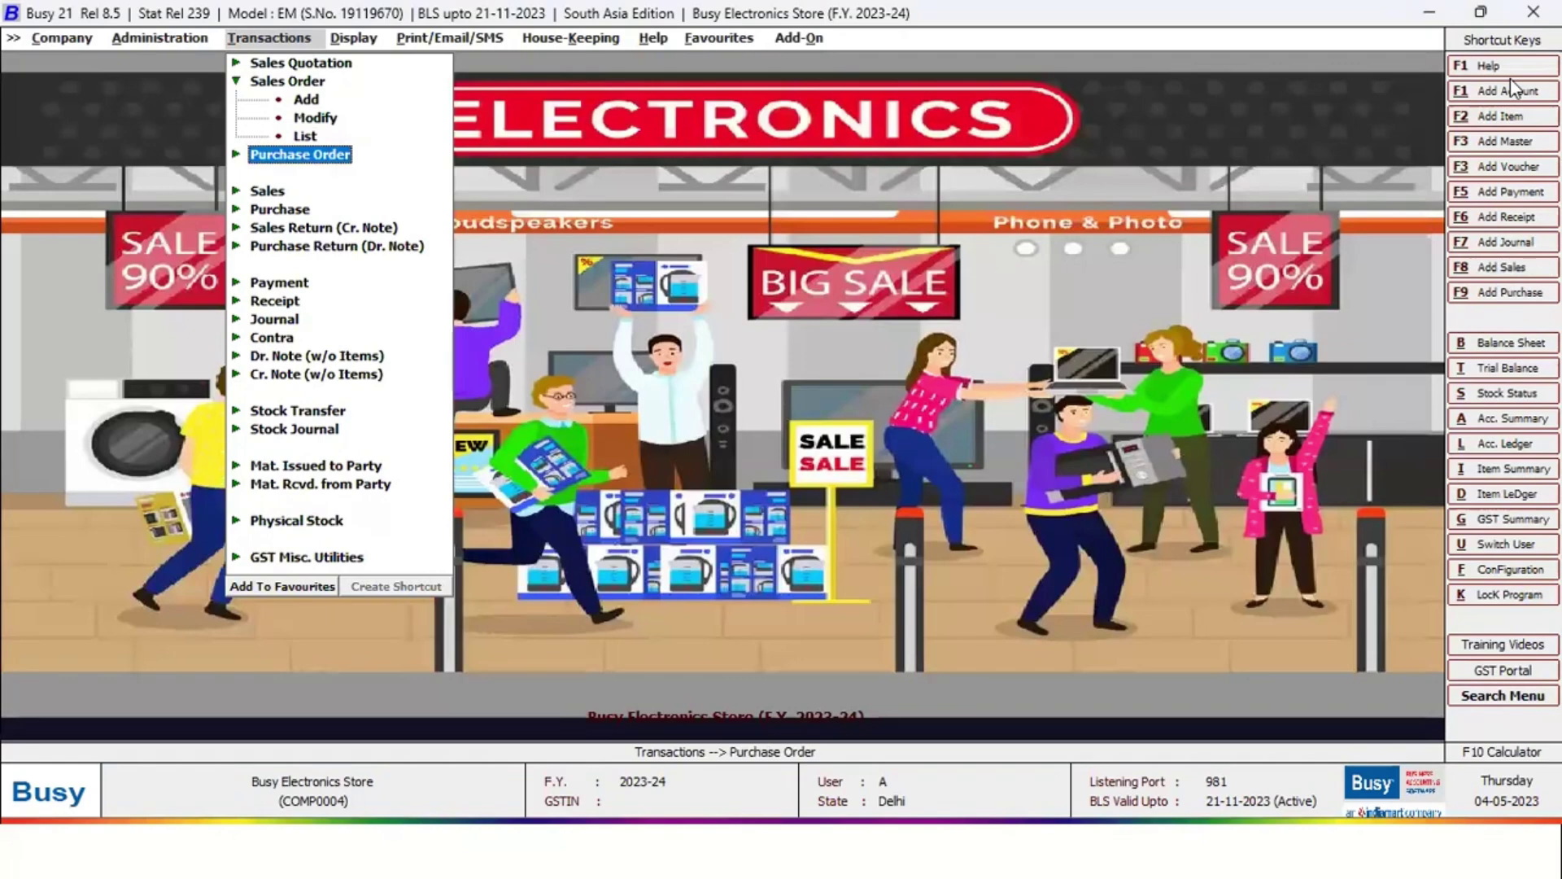
{"action": "key", "text": "Down"}
{"action": "key", "text": "Down"}
{"action": "key", "text": "Down"}
{"action": "key", "text": "Down"}
{"action": "key", "text": "Down"}
{"action": "key", "text": "Down"}
{"action": "key", "text": "Down"}
{"action": "key", "text": "Down"}
{"action": "key", "text": "Down"}
{"action": "key", "text": "Down"}
{"action": "key", "text": "Down"}
{"action": "key", "text": "Down"}
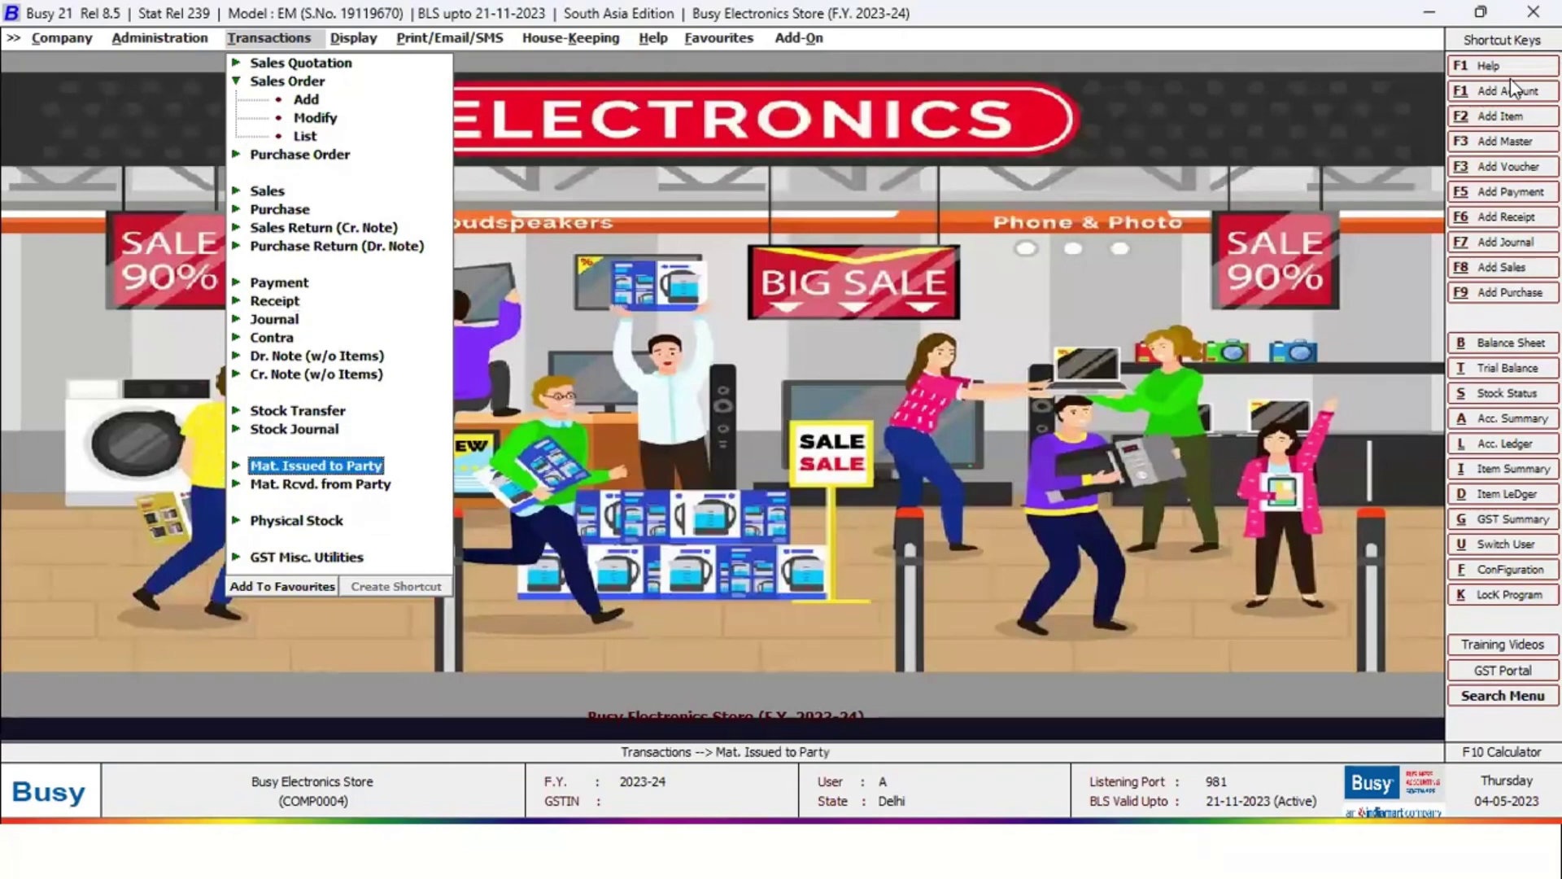
{"action": "key", "text": "Return"}
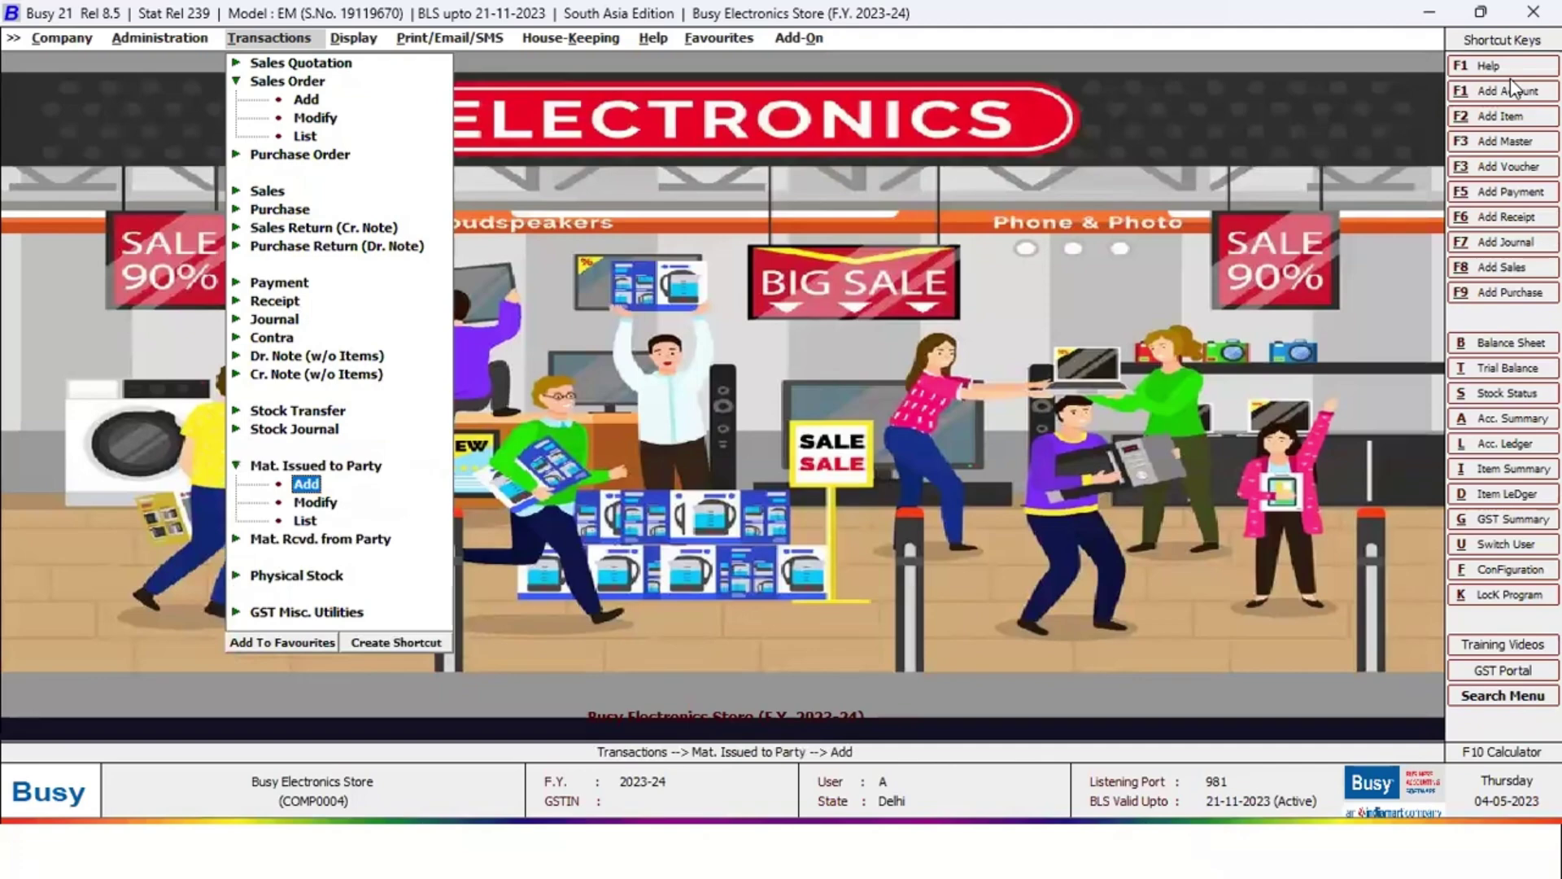
{"action": "key", "text": "Return"}
{"action": "type", "text": "fo"}
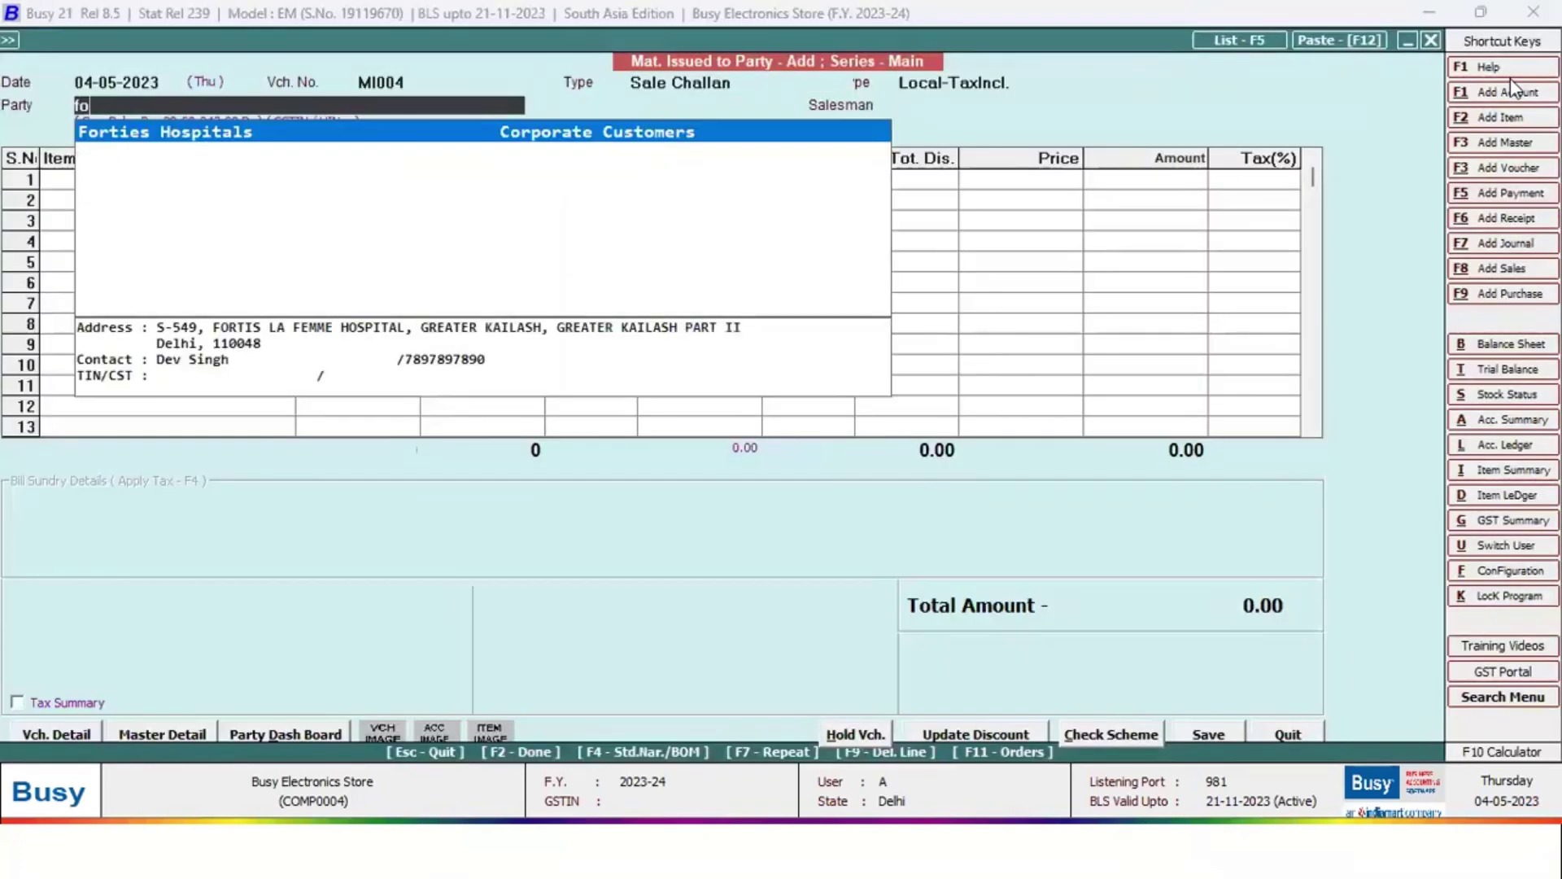
{"action": "key", "text": "Return"}
{"action": "key", "text": "space"}
{"action": "key", "text": "Return"}
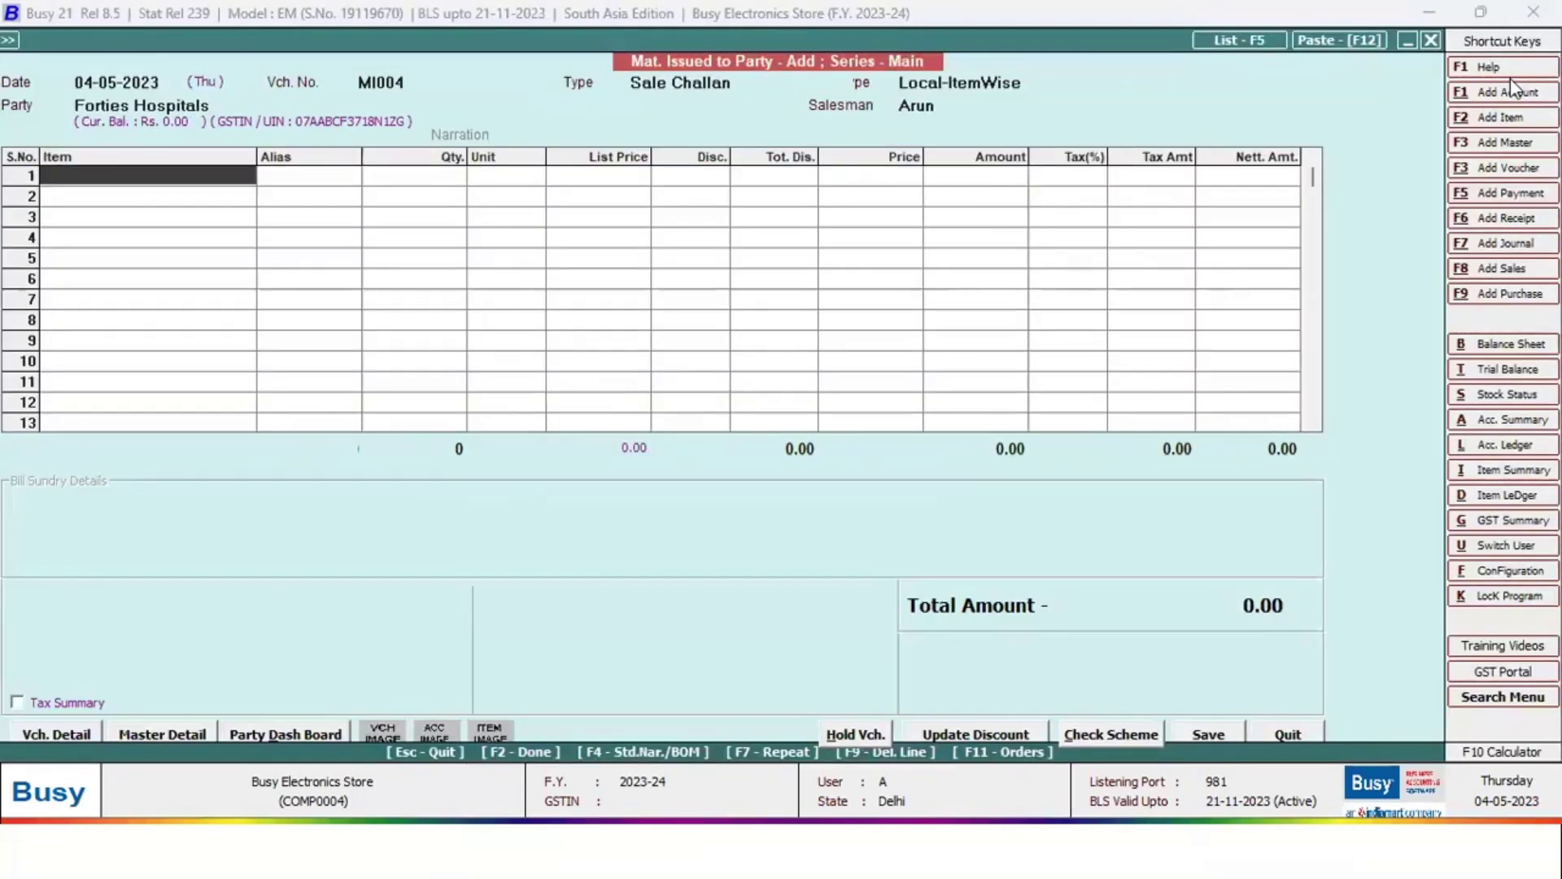
{"action": "key", "text": "F11"}
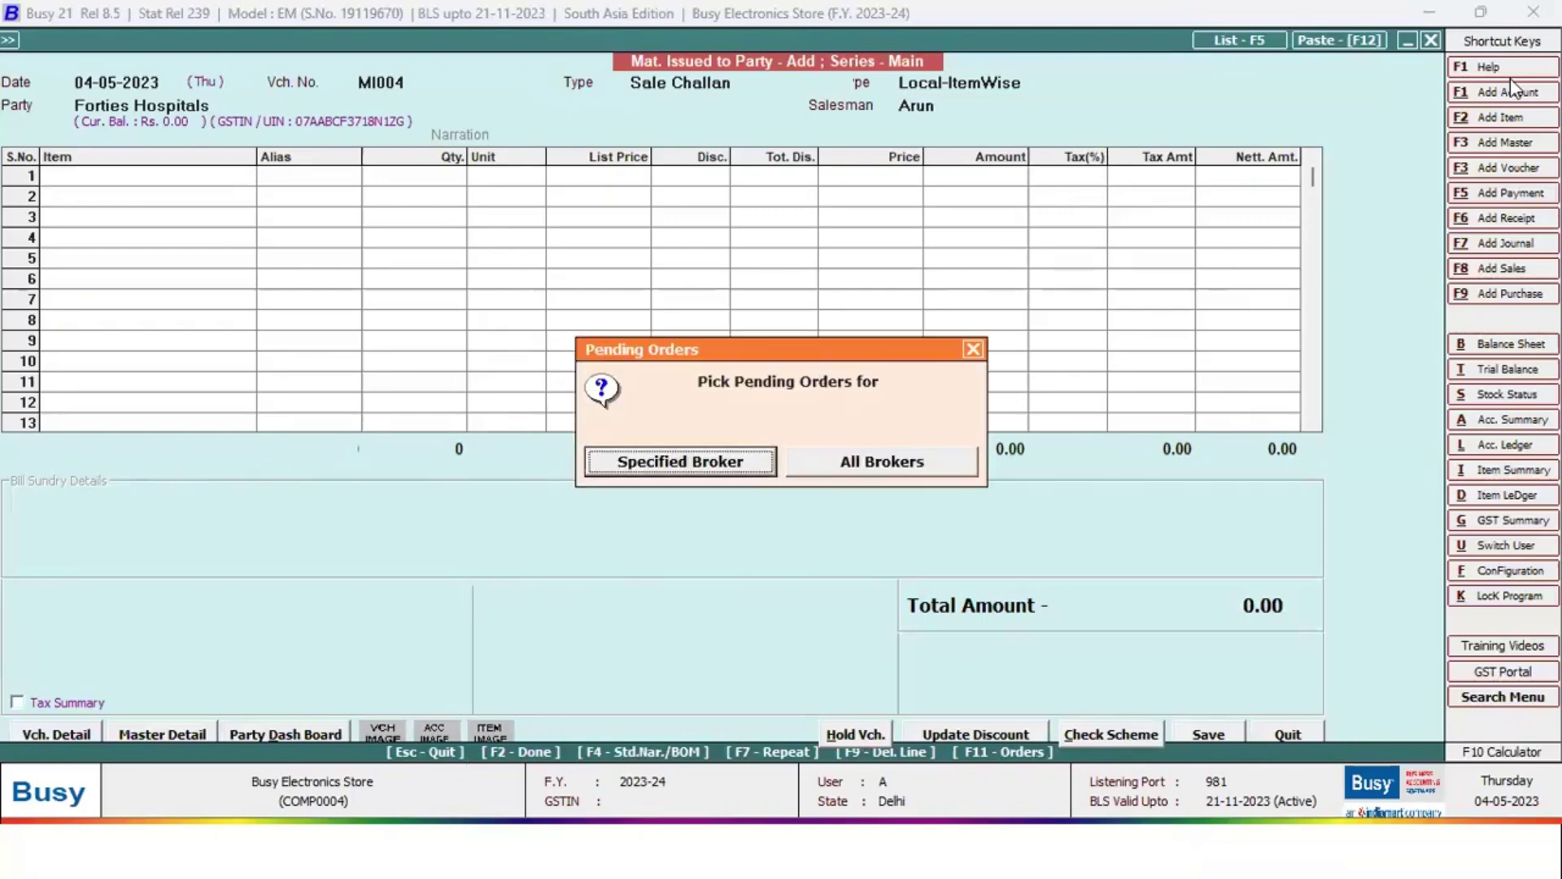
{"action": "key", "text": "Right"}
{"action": "key", "text": "Return"}
{"action": "key", "text": "Right"}
{"action": "key", "text": "Return"}
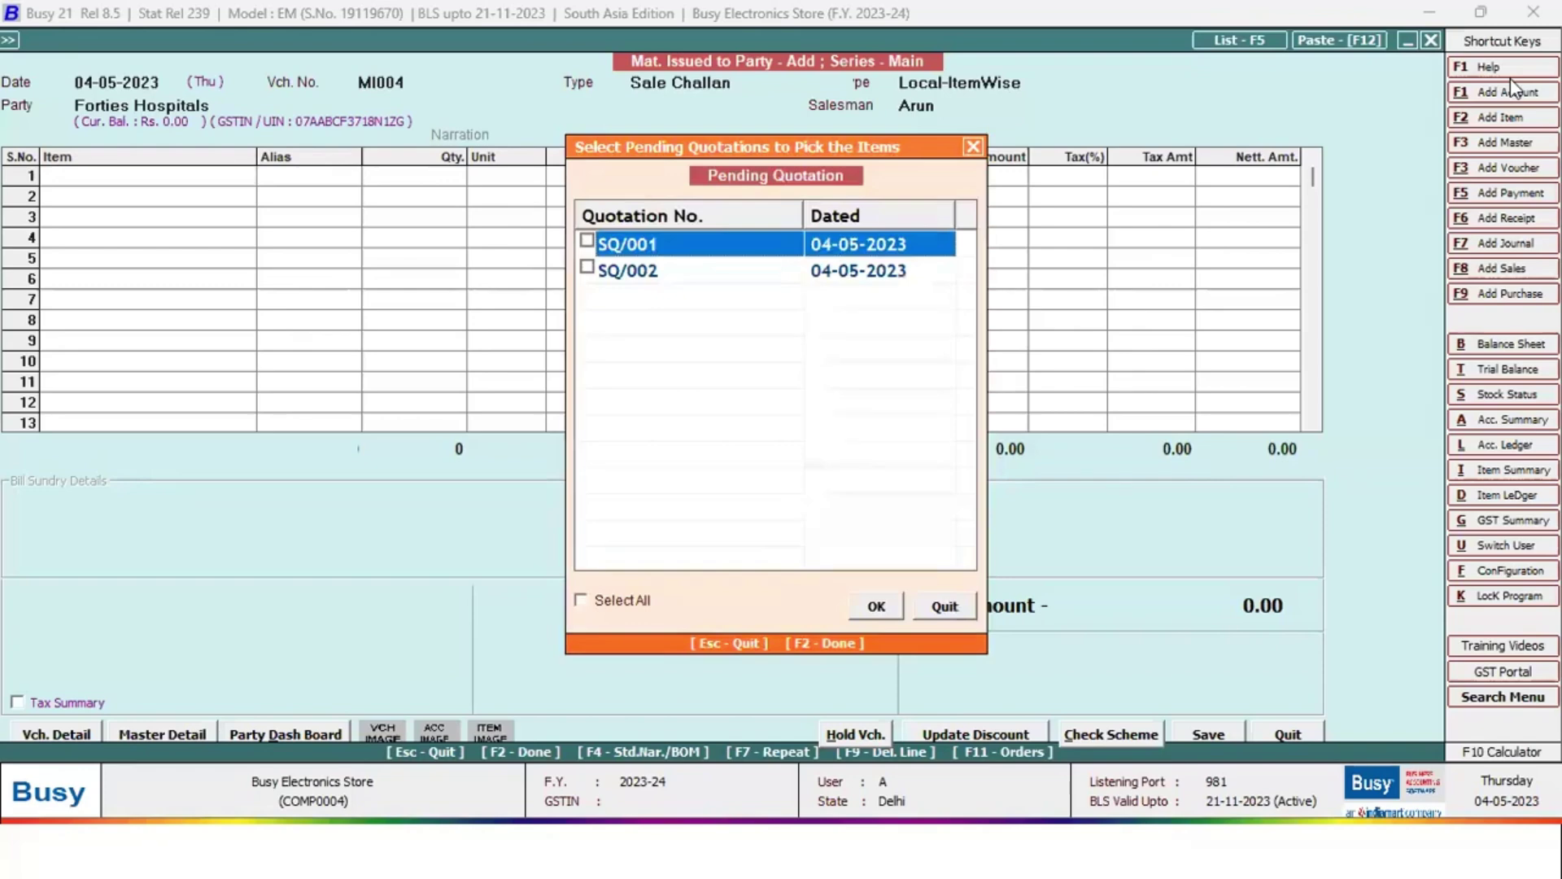
{"action": "key", "text": "Escape"}
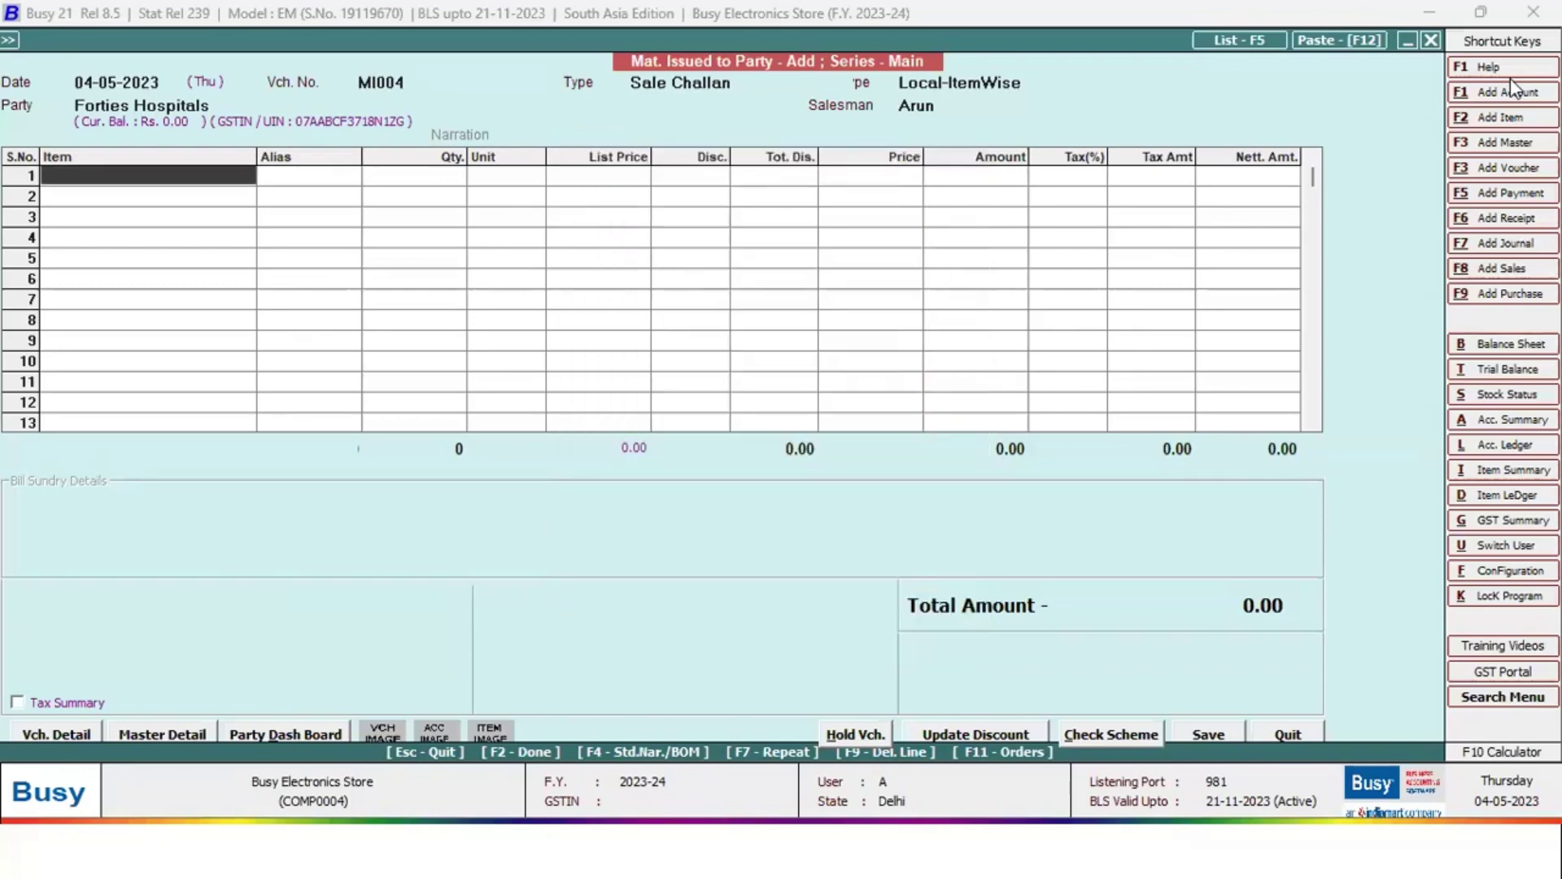
{"action": "key", "text": "Escape"}
{"action": "key", "text": "Return"}
{"action": "key", "text": "Up"}
{"action": "key", "text": "Up"}
{"action": "key", "text": "Up"}
{"action": "key", "text": "Up"}
{"action": "key", "text": "Up"}
{"action": "key", "text": "Up"}
{"action": "key", "text": "Up"}
{"action": "key", "text": "Up"}
{"action": "key", "text": "Up"}
{"action": "key", "text": "Up"}
{"action": "key", "text": "Up"}
{"action": "key", "text": "Up"}
{"action": "key", "text": "Up"}
{"action": "key", "text": "Up"}
{"action": "key", "text": "Up"}
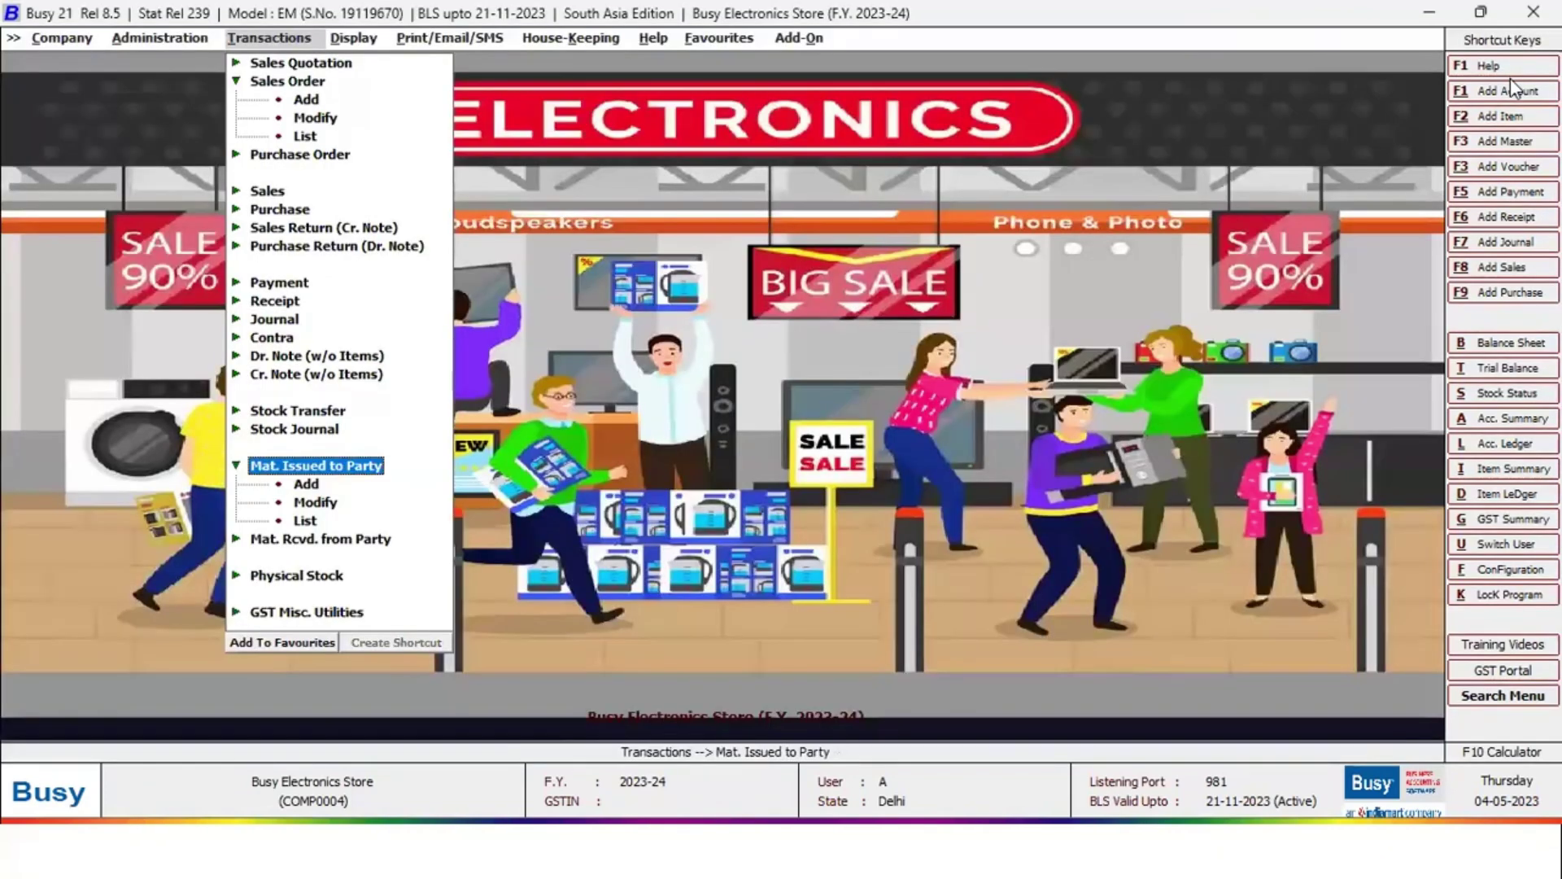
Start a new sales voucher with Forties Hospitals as the party
{"action": "key", "text": "Down"}
{"action": "key", "text": "Down"}
{"action": "key", "text": "Return"}
{"action": "key", "text": "Down"}
{"action": "key", "text": "Down"}
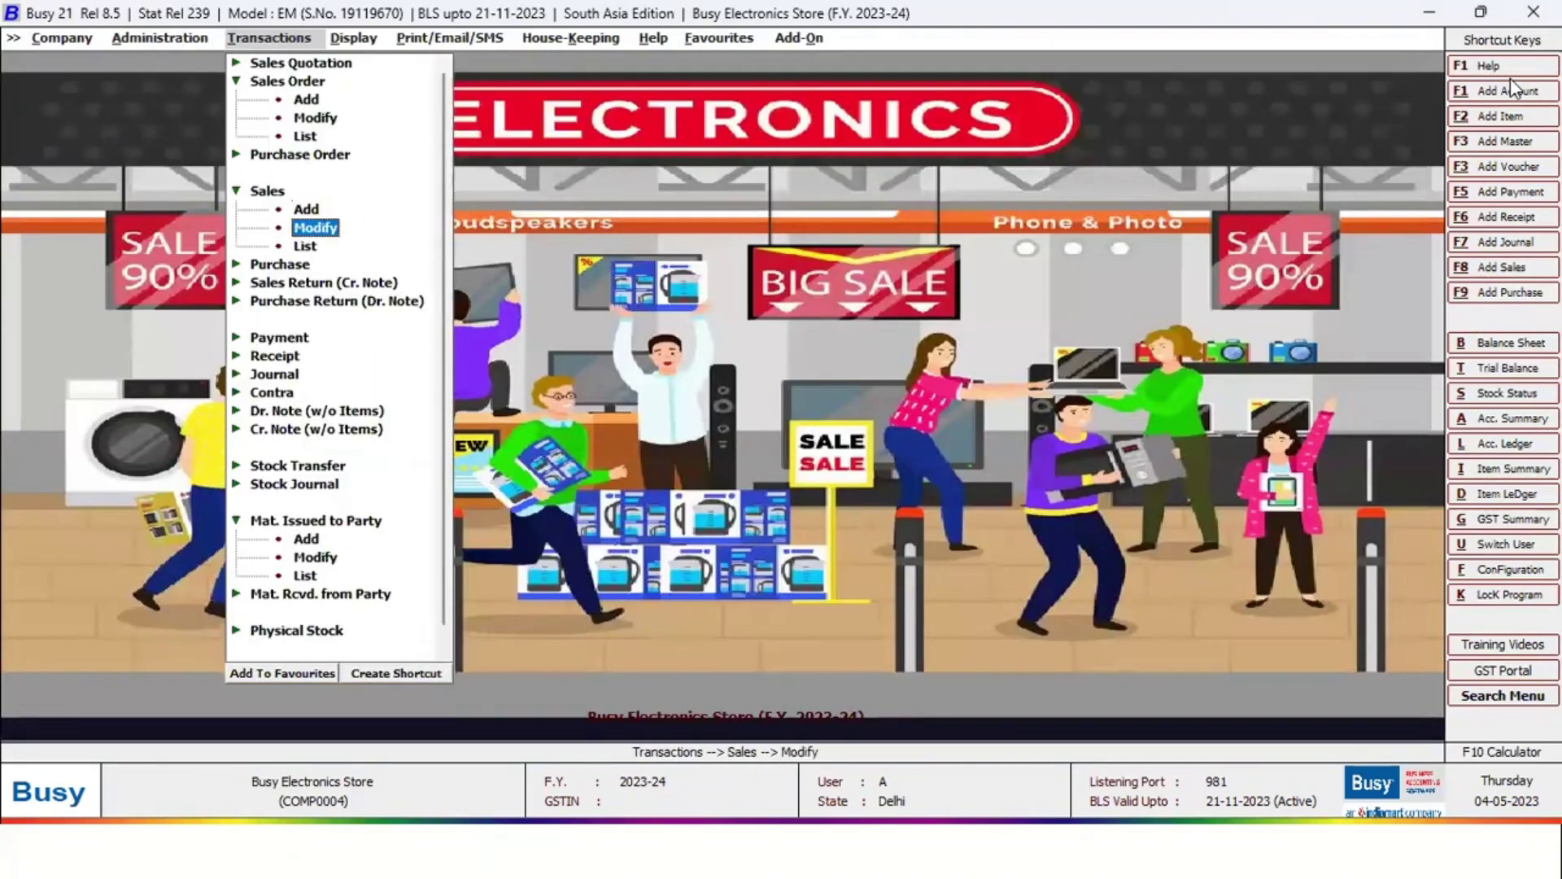
{"action": "key", "text": "Up"}
{"action": "key", "text": "Return"}
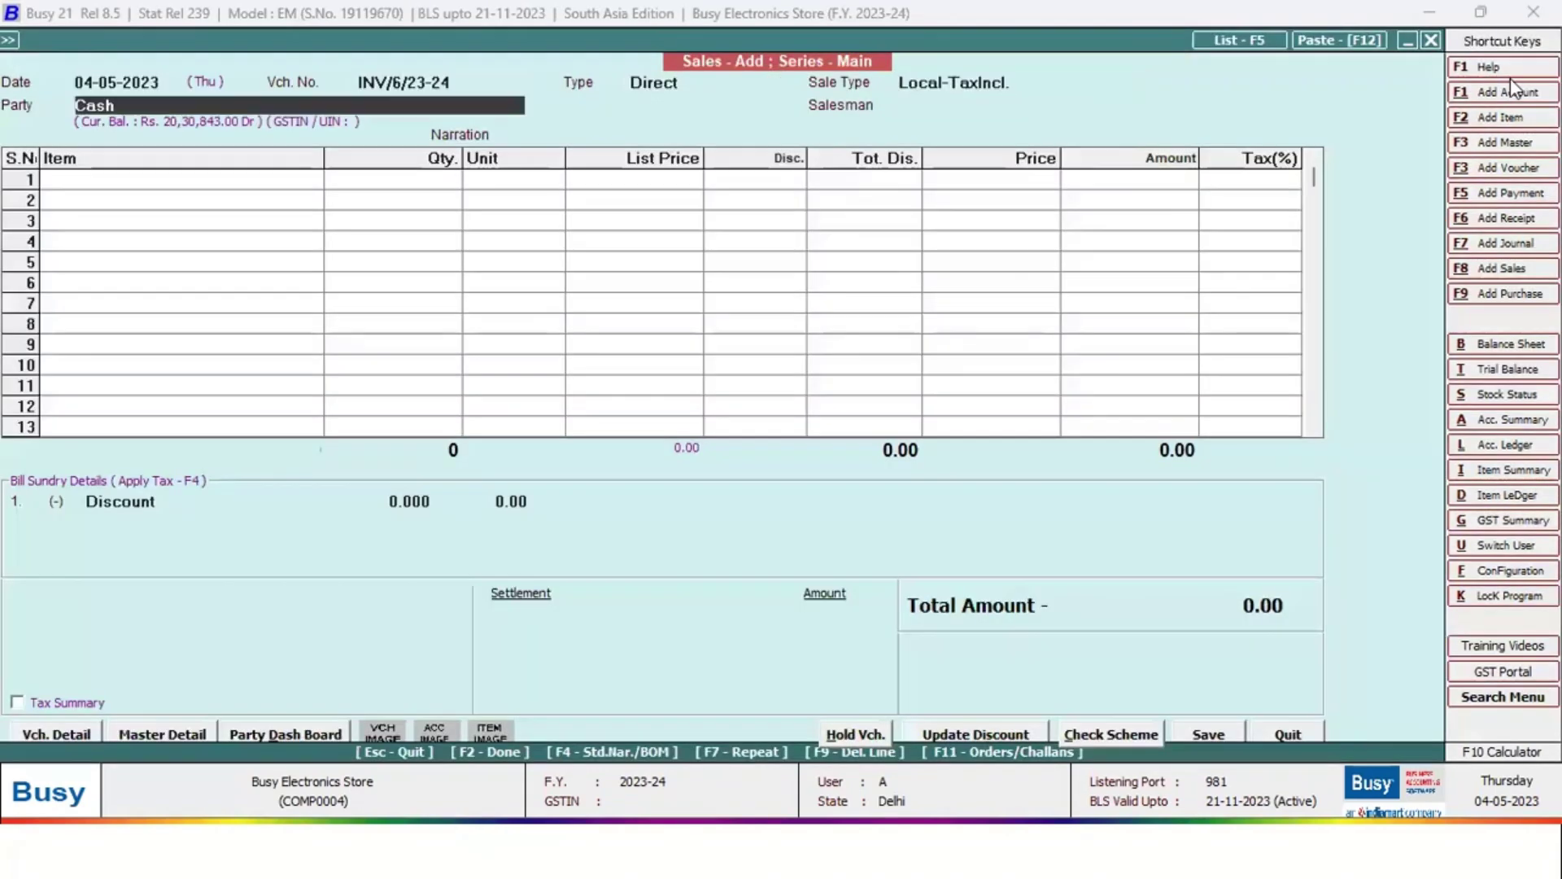
{"action": "type", "text": "fo"}
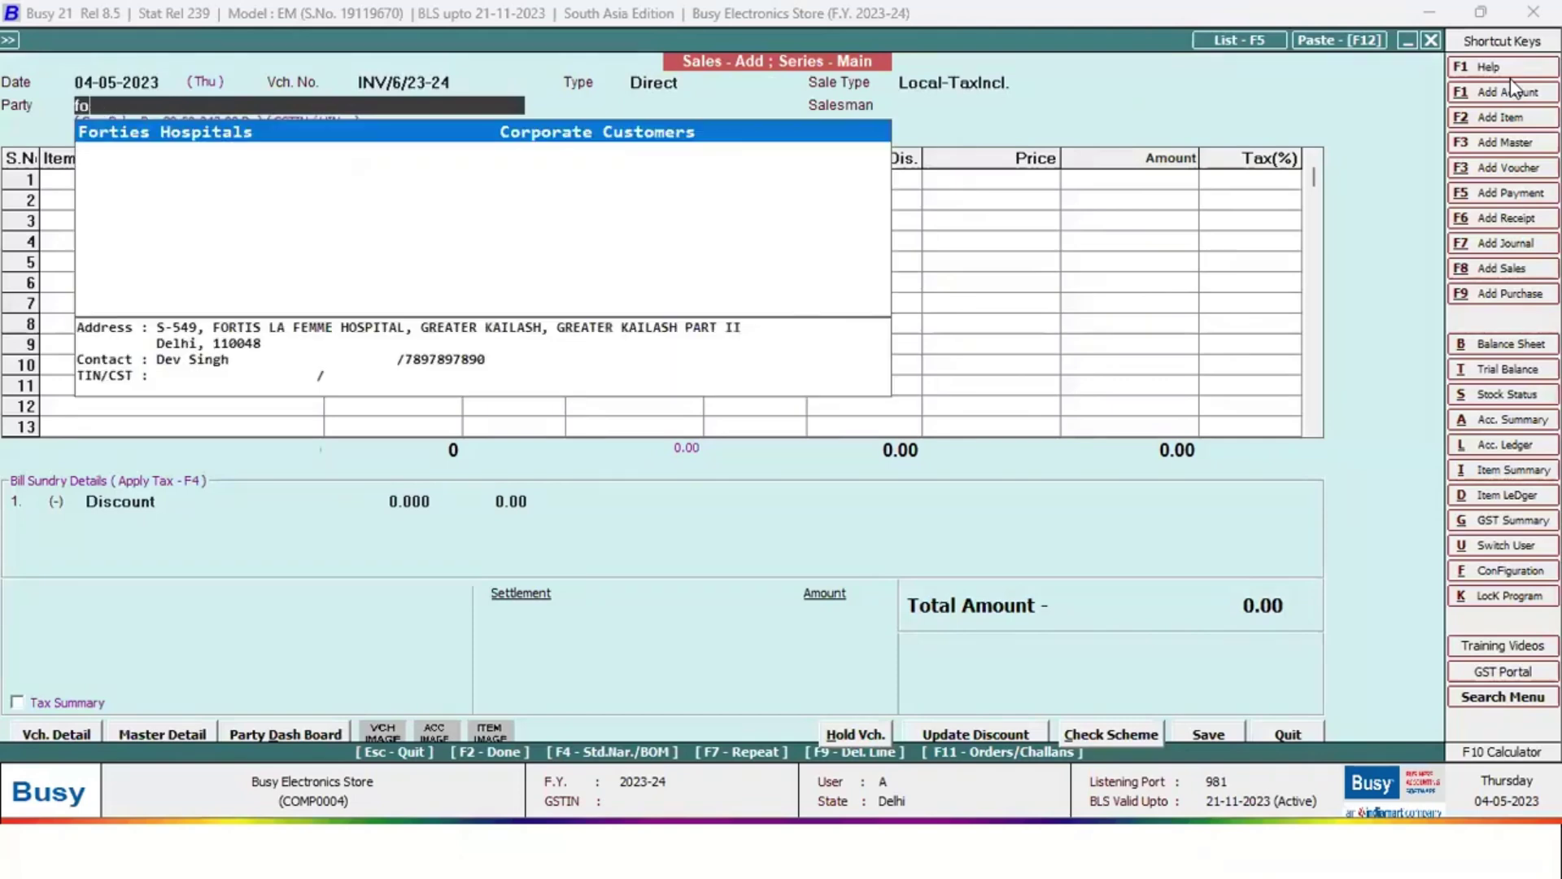
{"action": "key", "text": "Return"}
{"action": "key", "text": "Return"}
{"action": "key", "text": "Return"}
{"action": "key", "text": "Return"}
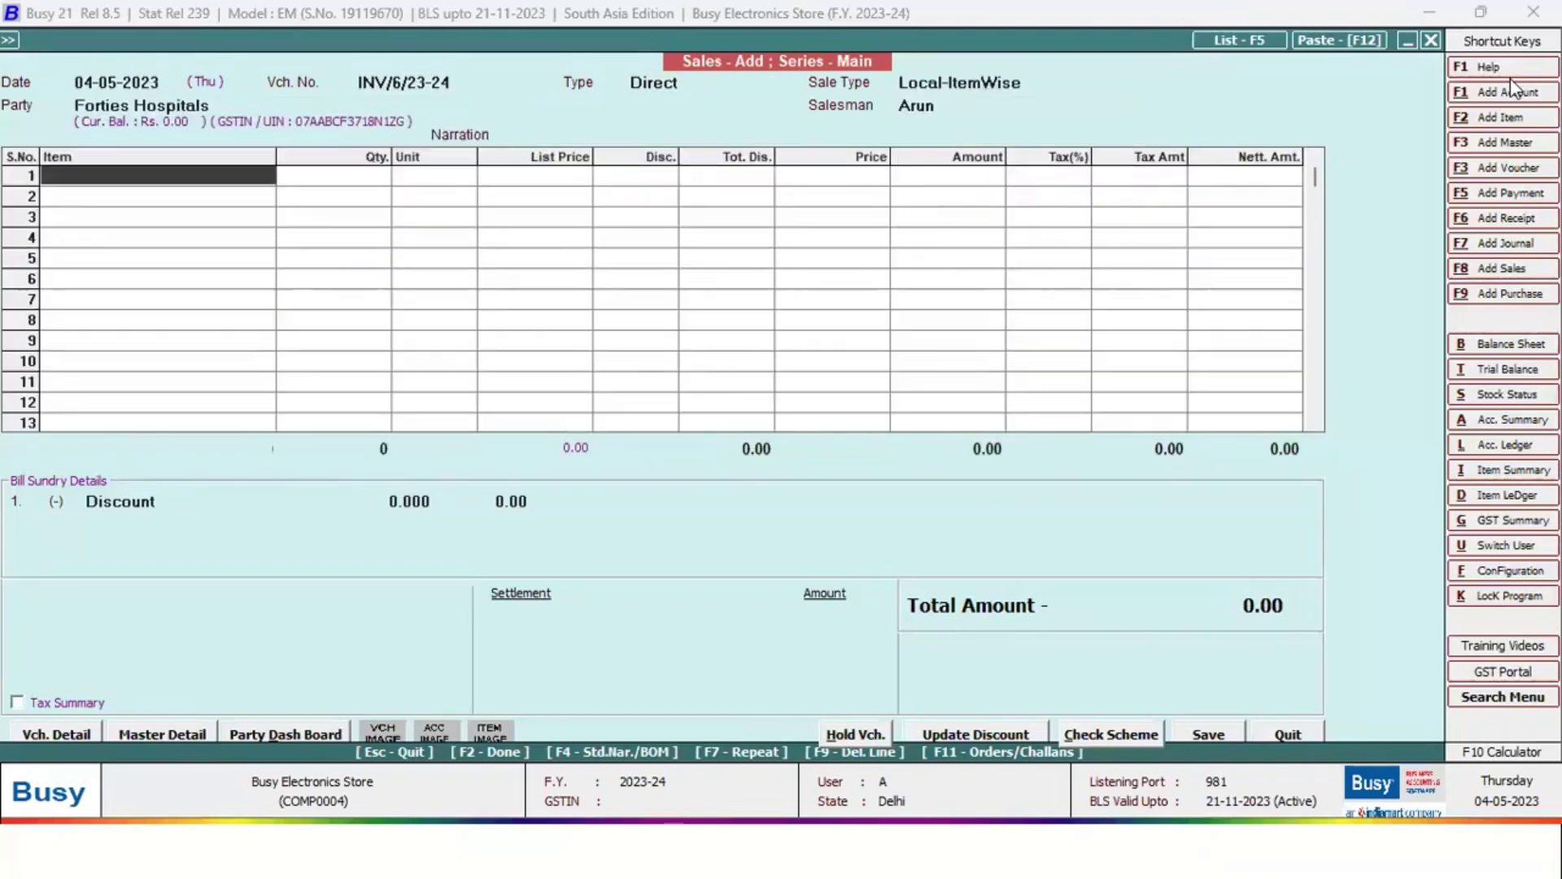
Pull the refrigerator from the party's pending quotation, listing all brokers
{"action": "key", "text": "F11"}
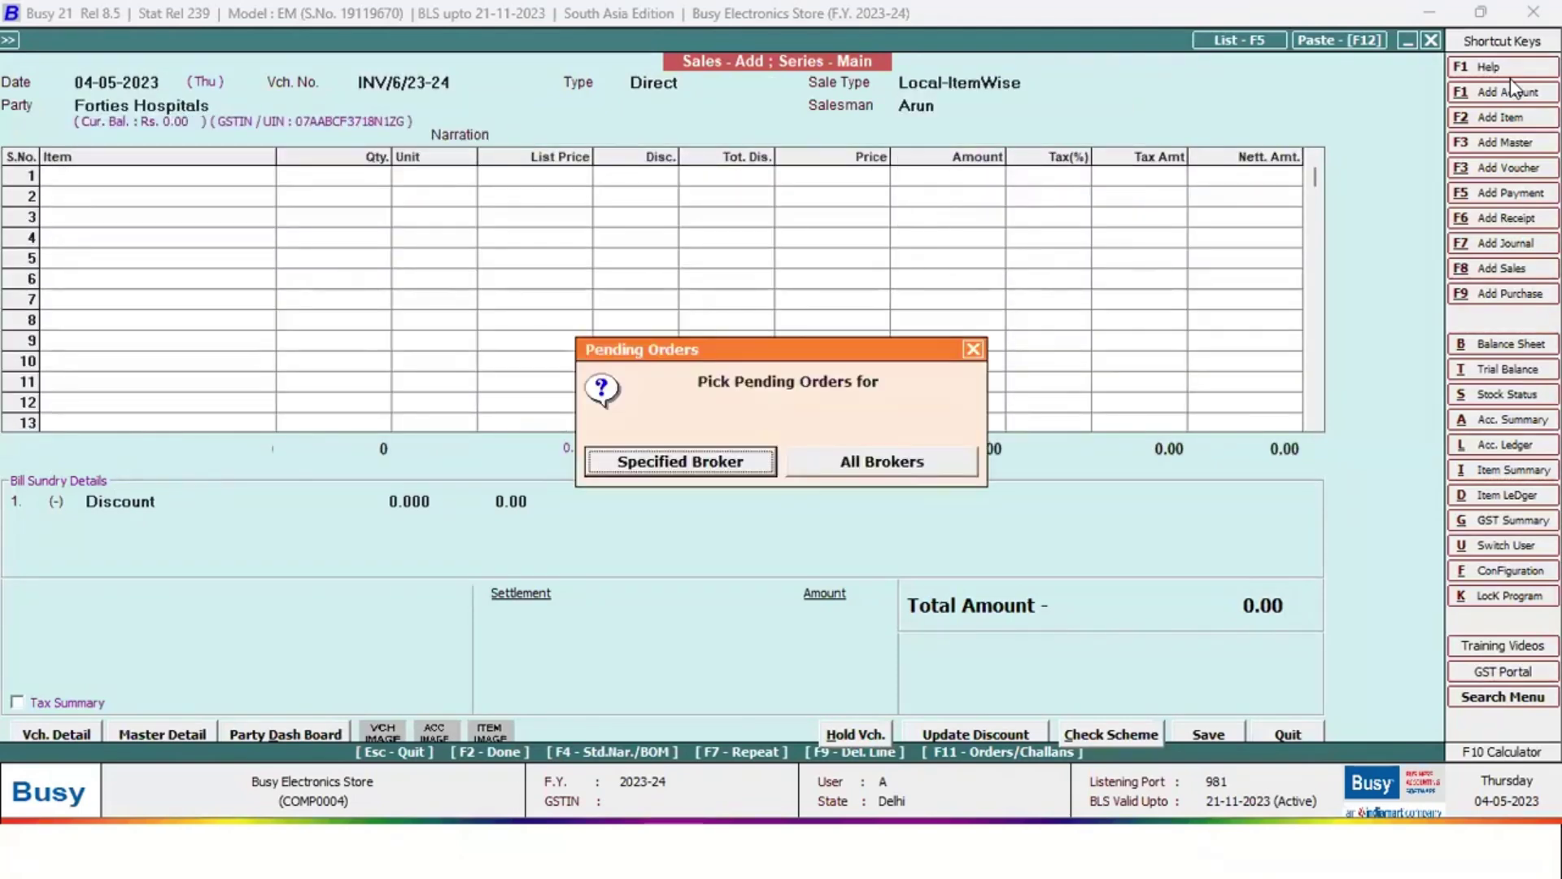
{"action": "key", "text": "Right"}
{"action": "key", "text": "Return"}
{"action": "key", "text": "Right"}
{"action": "key", "text": "Return"}
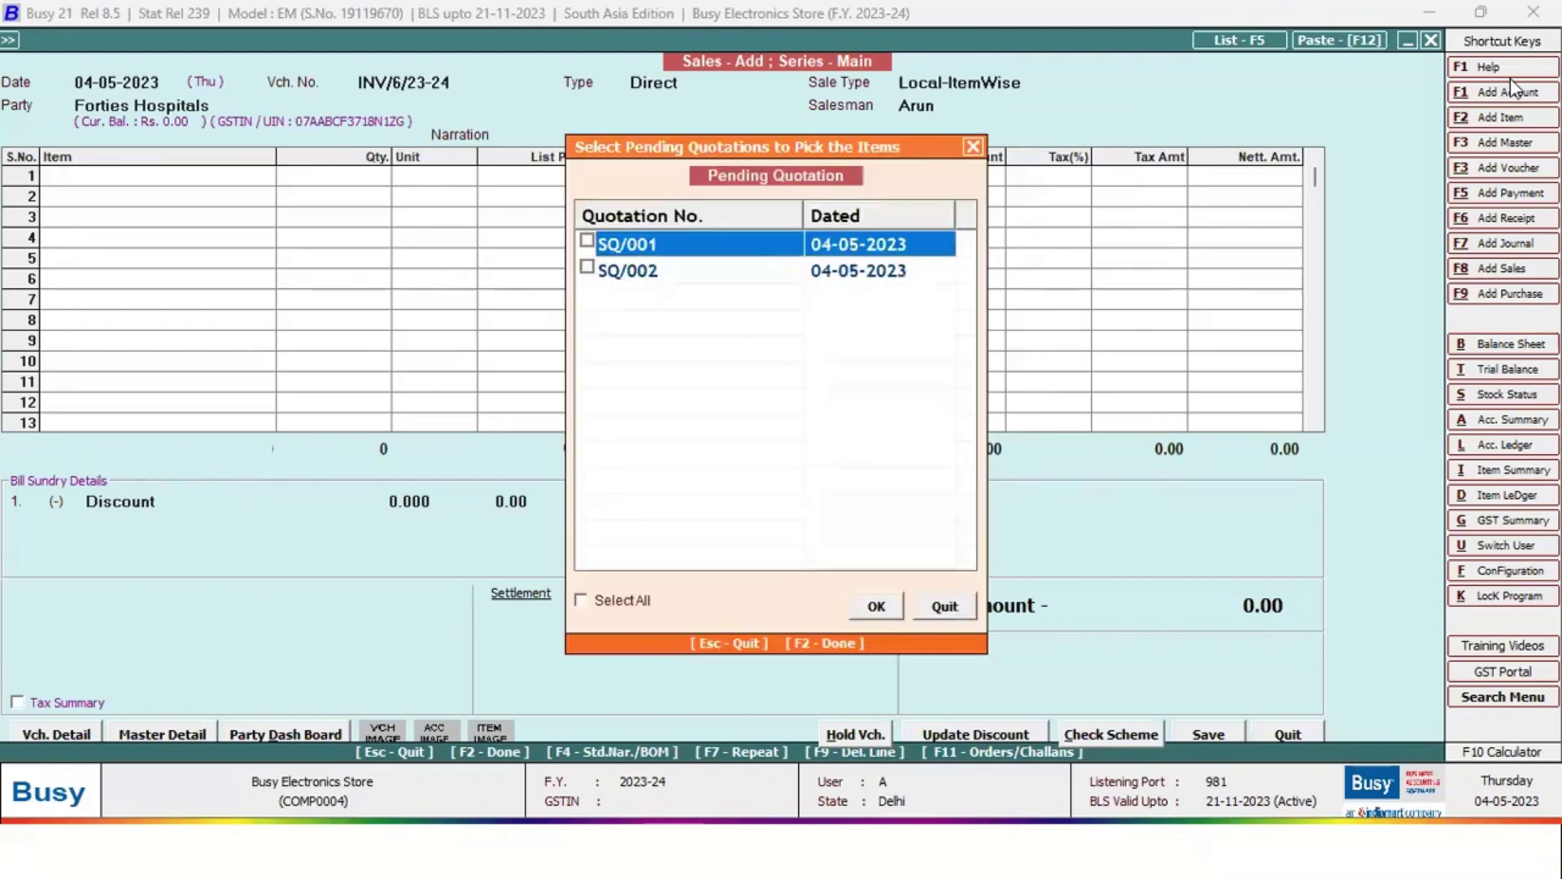
{"action": "key", "text": "F2"}
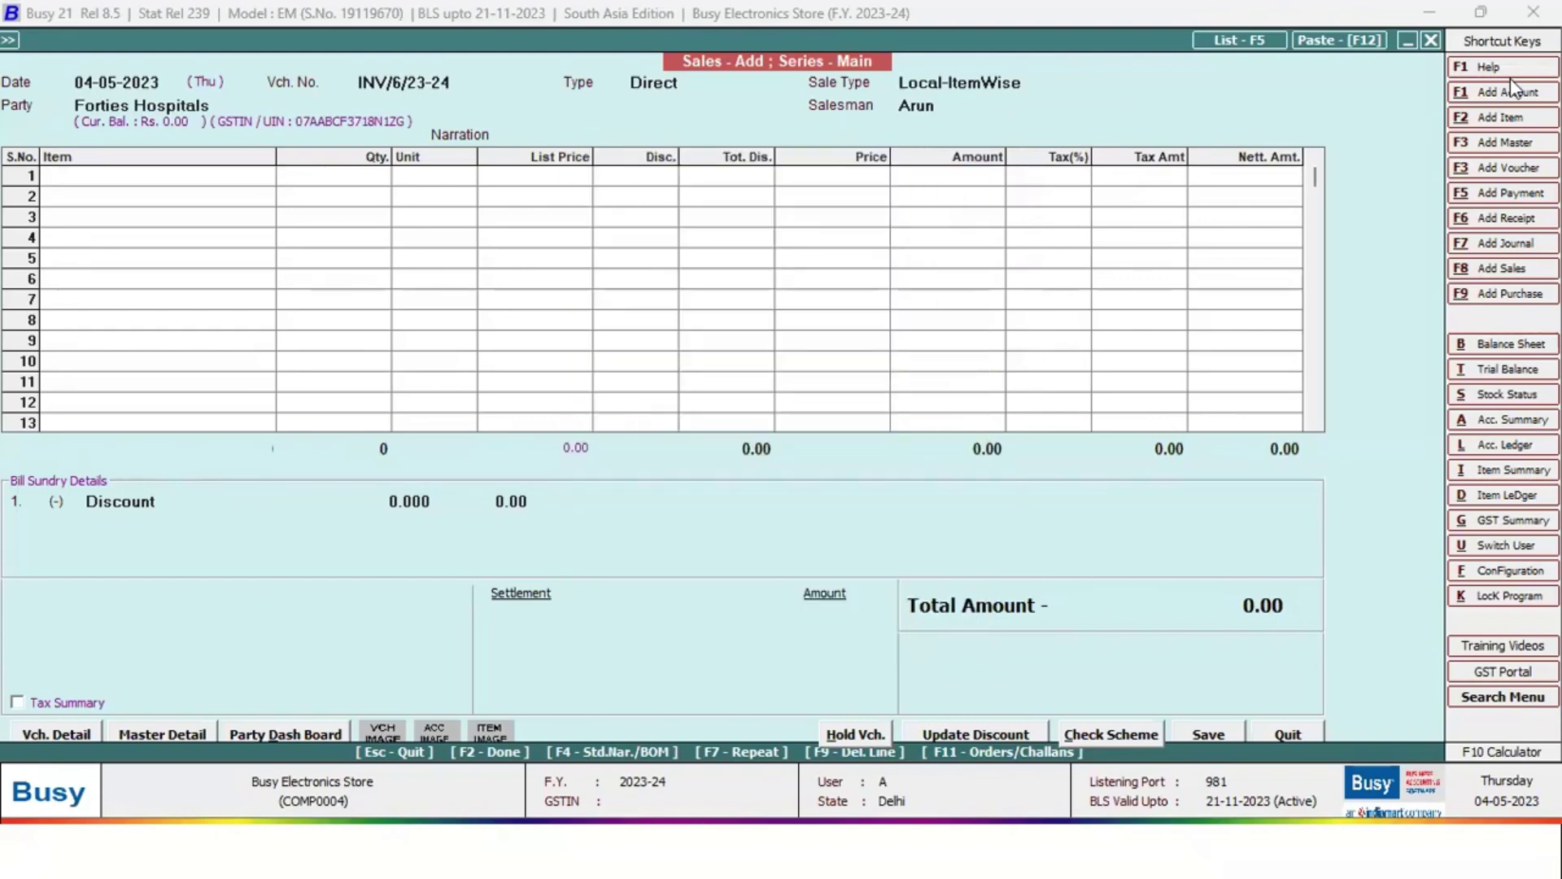
{"action": "key", "text": "Return"}
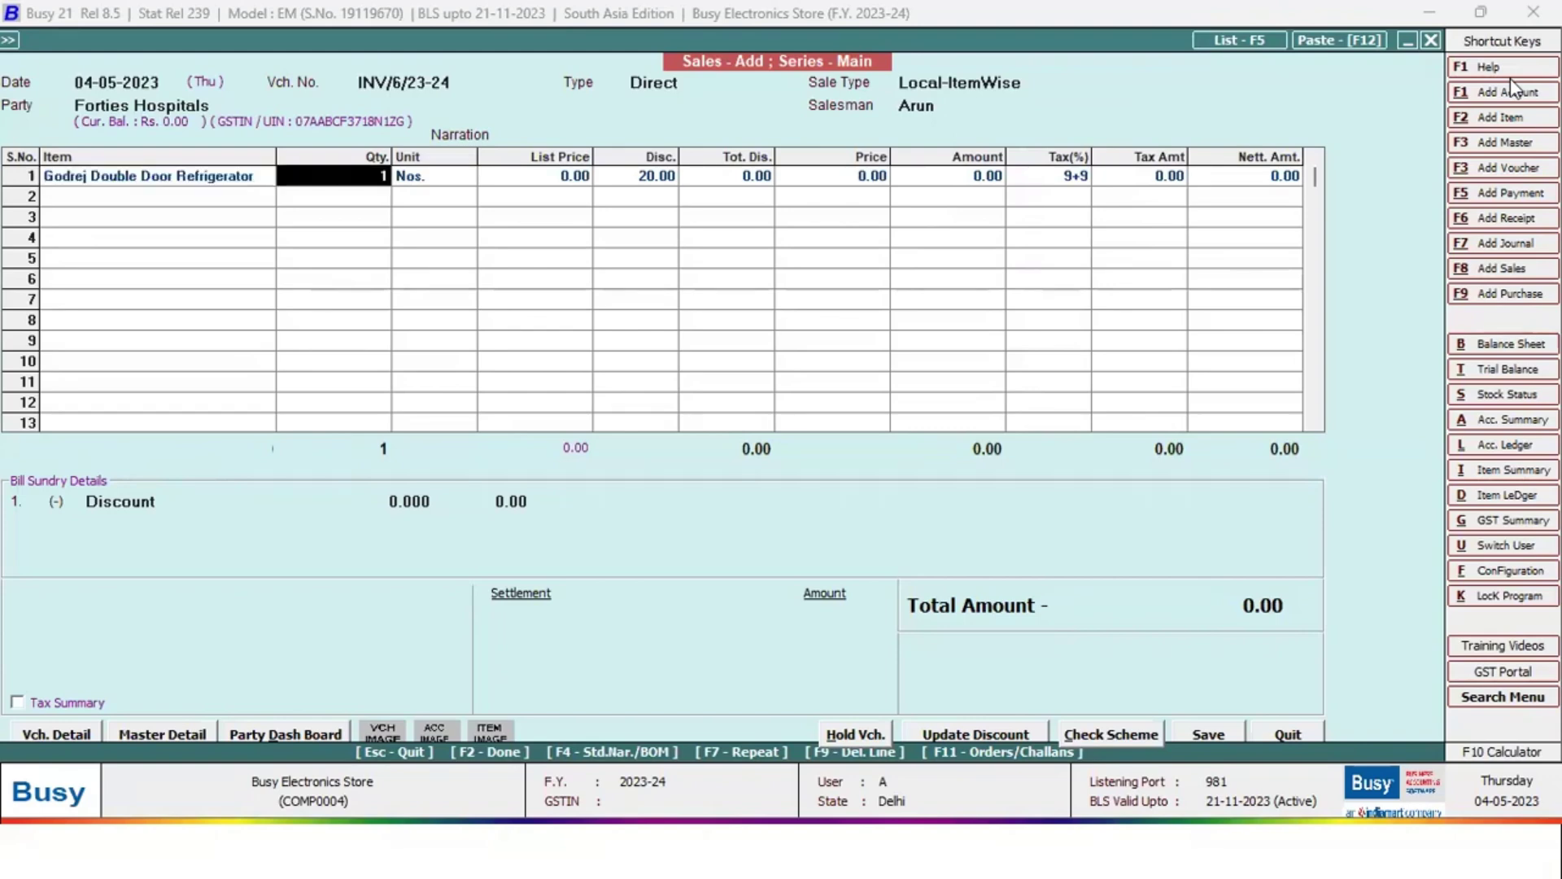
Enter a 50,000 list price for the refrigerator on row 1
{"action": "key", "text": "Return"}
{"action": "key", "text": "Return"}
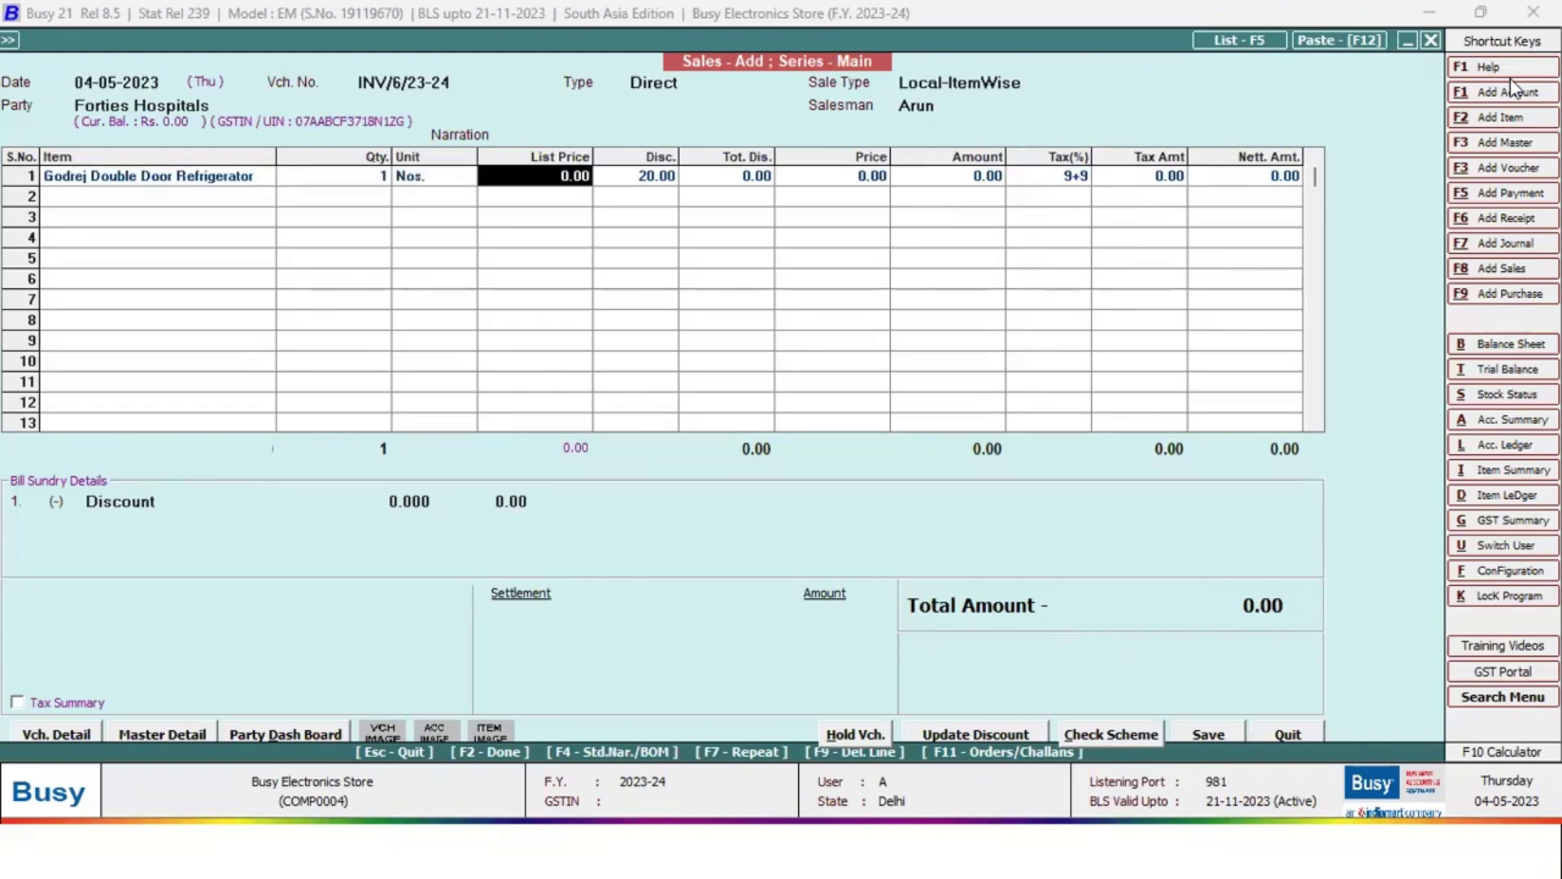
{"action": "type", "text": "50000"}
{"action": "key", "text": "Return"}
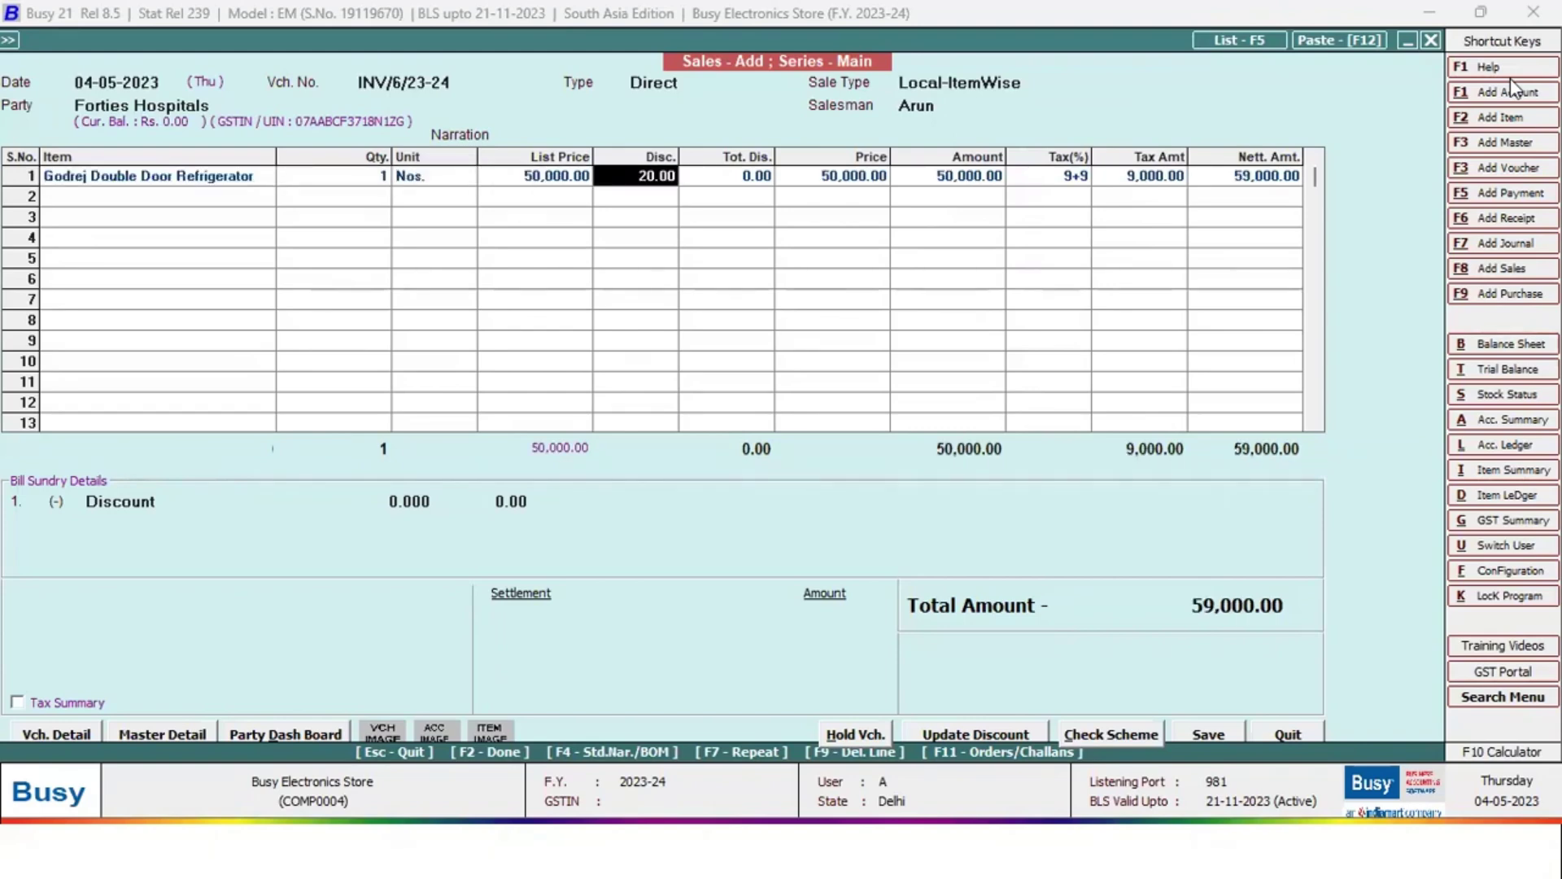
{"action": "key", "text": "shift+Tab"}
{"action": "key", "text": "Return"}
{"action": "key", "text": "Return"}
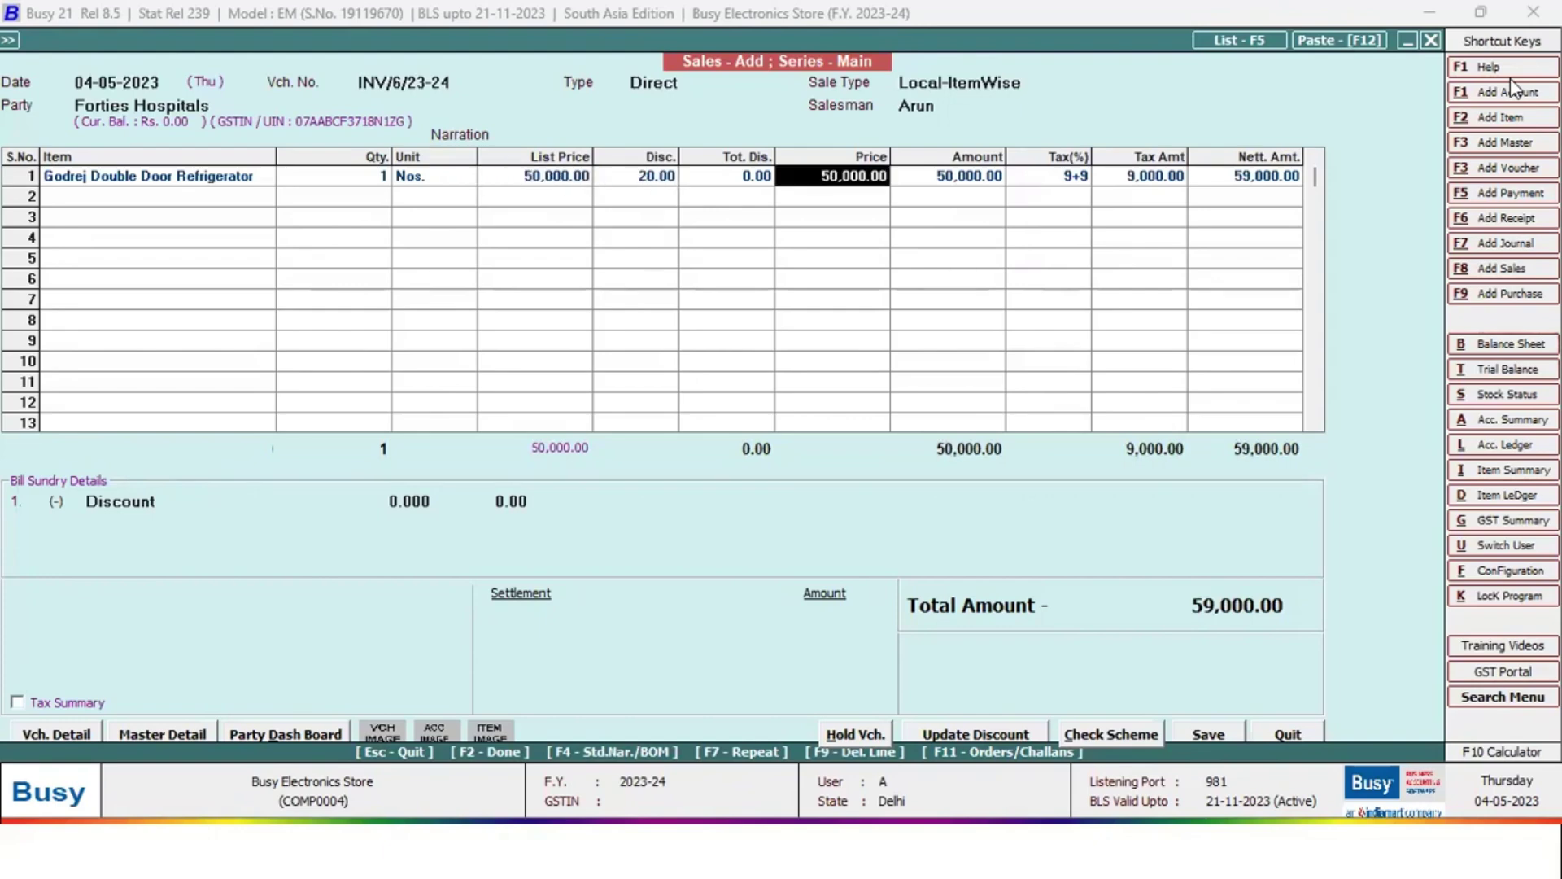
Move back through the row's fields to the item cell and clear it
{"action": "key", "text": "shift+Tab"}
{"action": "key", "text": "shift+Tab"}
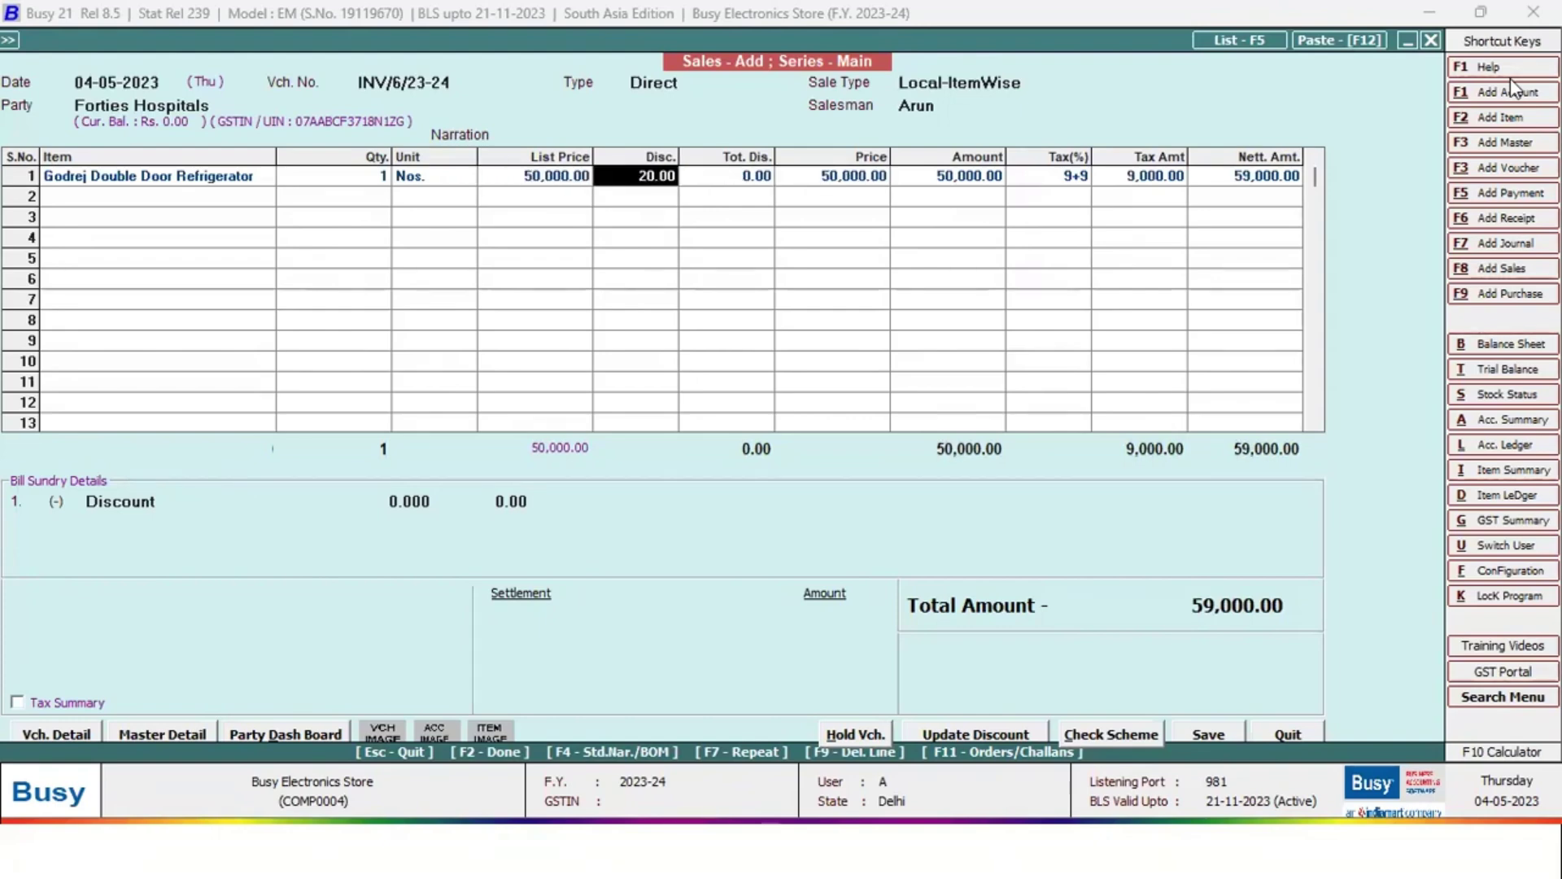
{"action": "key", "text": "shift+Tab"}
{"action": "key", "text": "shift+Tab"}
{"action": "key", "text": "shift+Tab"}
{"action": "key", "text": "shift+Tab"}
{"action": "key", "text": "shift+Tab"}
{"action": "key", "text": "shift+Tab"}
{"action": "key", "text": "shift+Tab"}
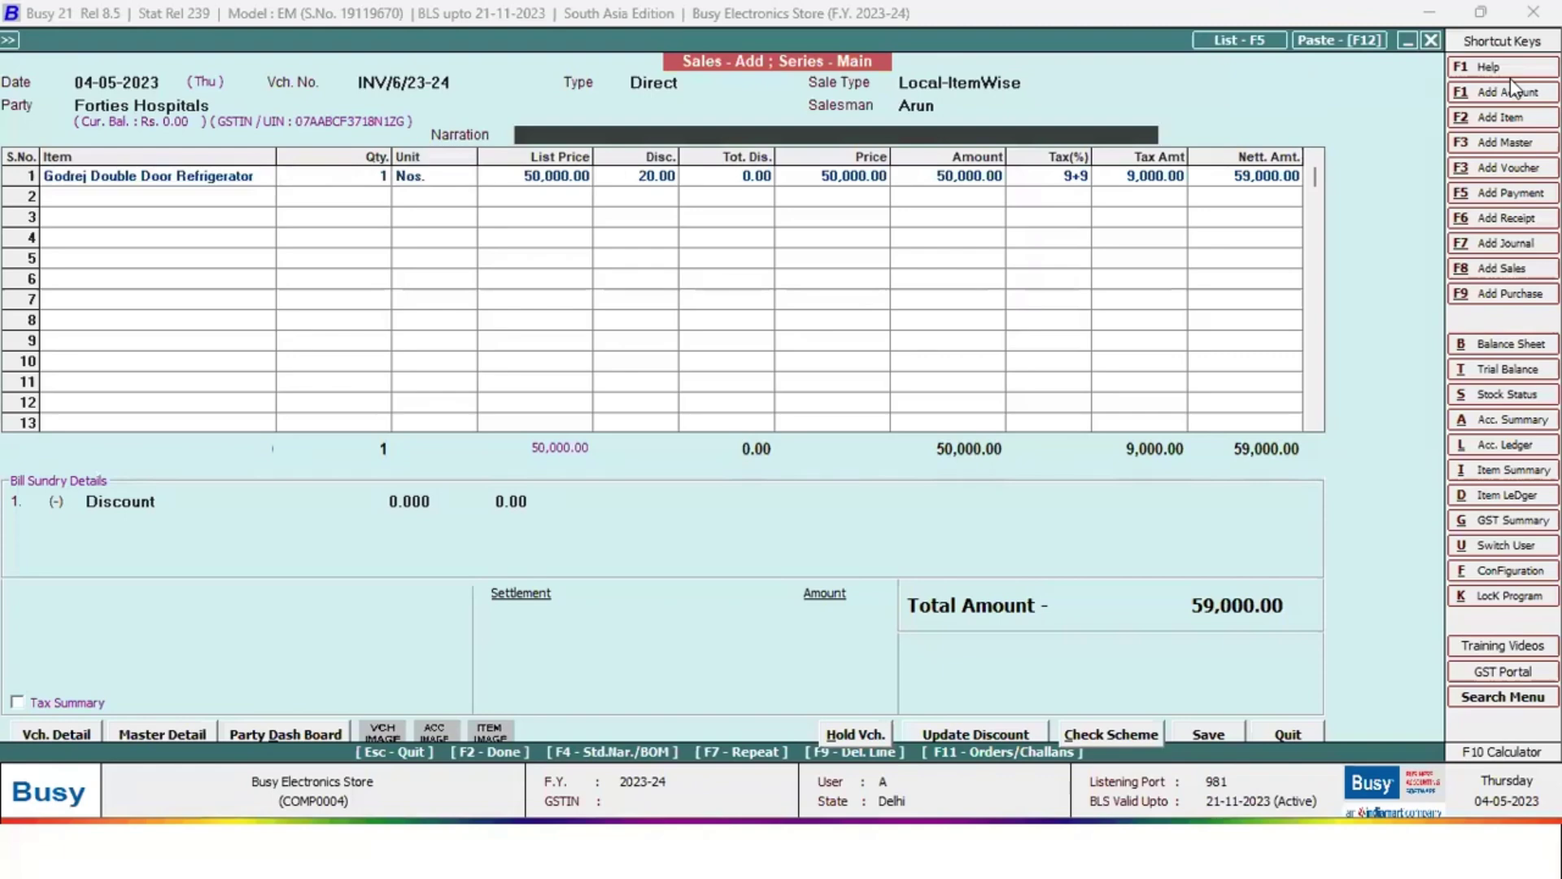
{"action": "key", "text": "Tab"}
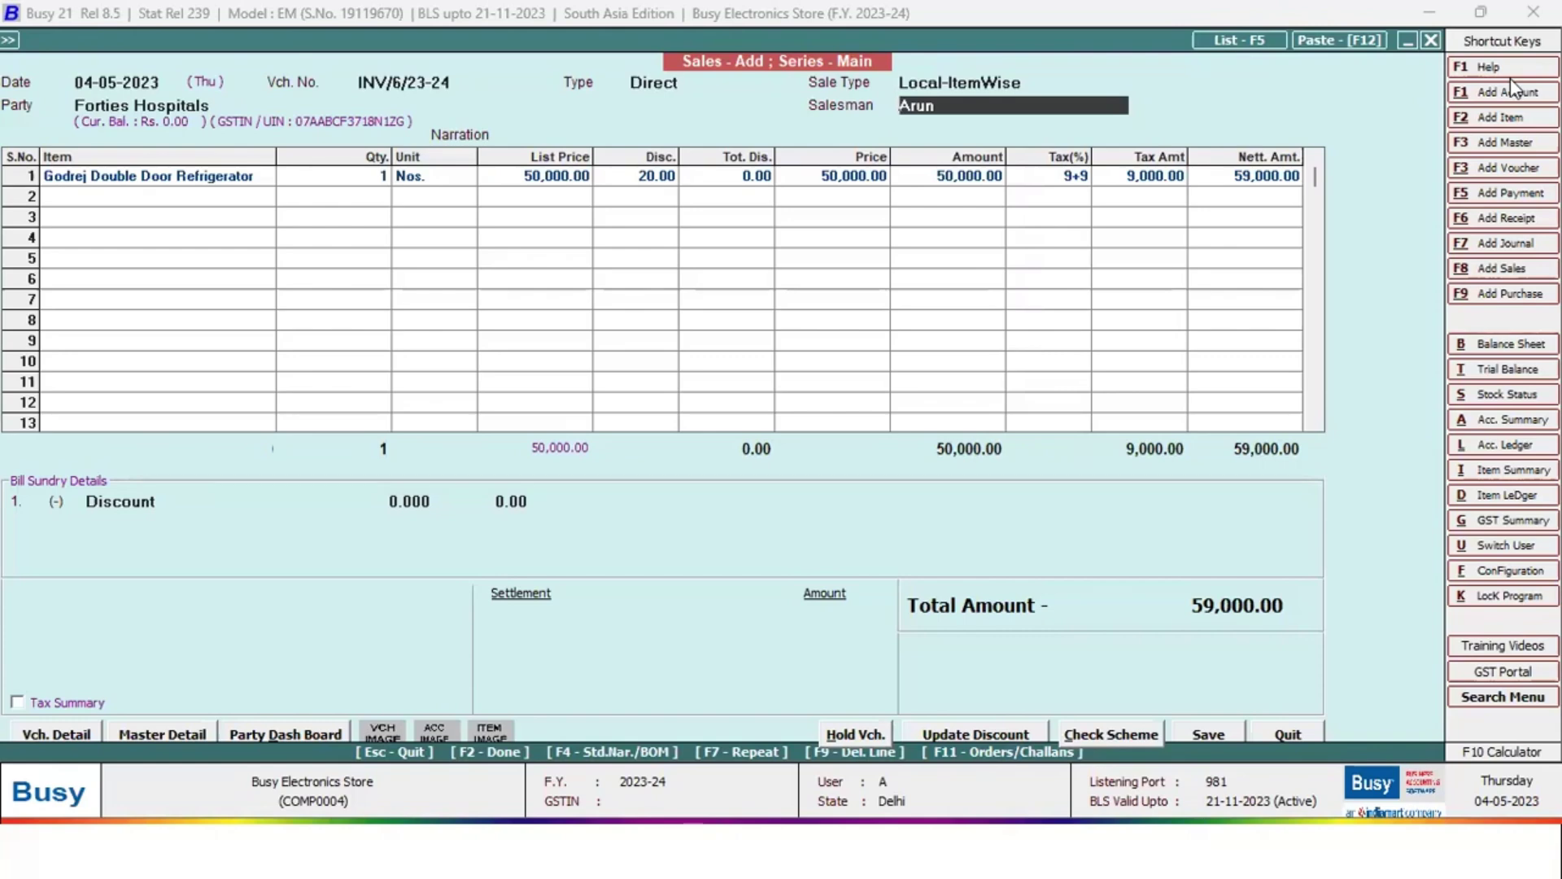
{"action": "key", "text": "Tab"}
{"action": "key", "text": "Tab"}
{"action": "key", "text": "Tab"}
{"action": "key", "text": "Tab"}
{"action": "key", "text": "Tab"}
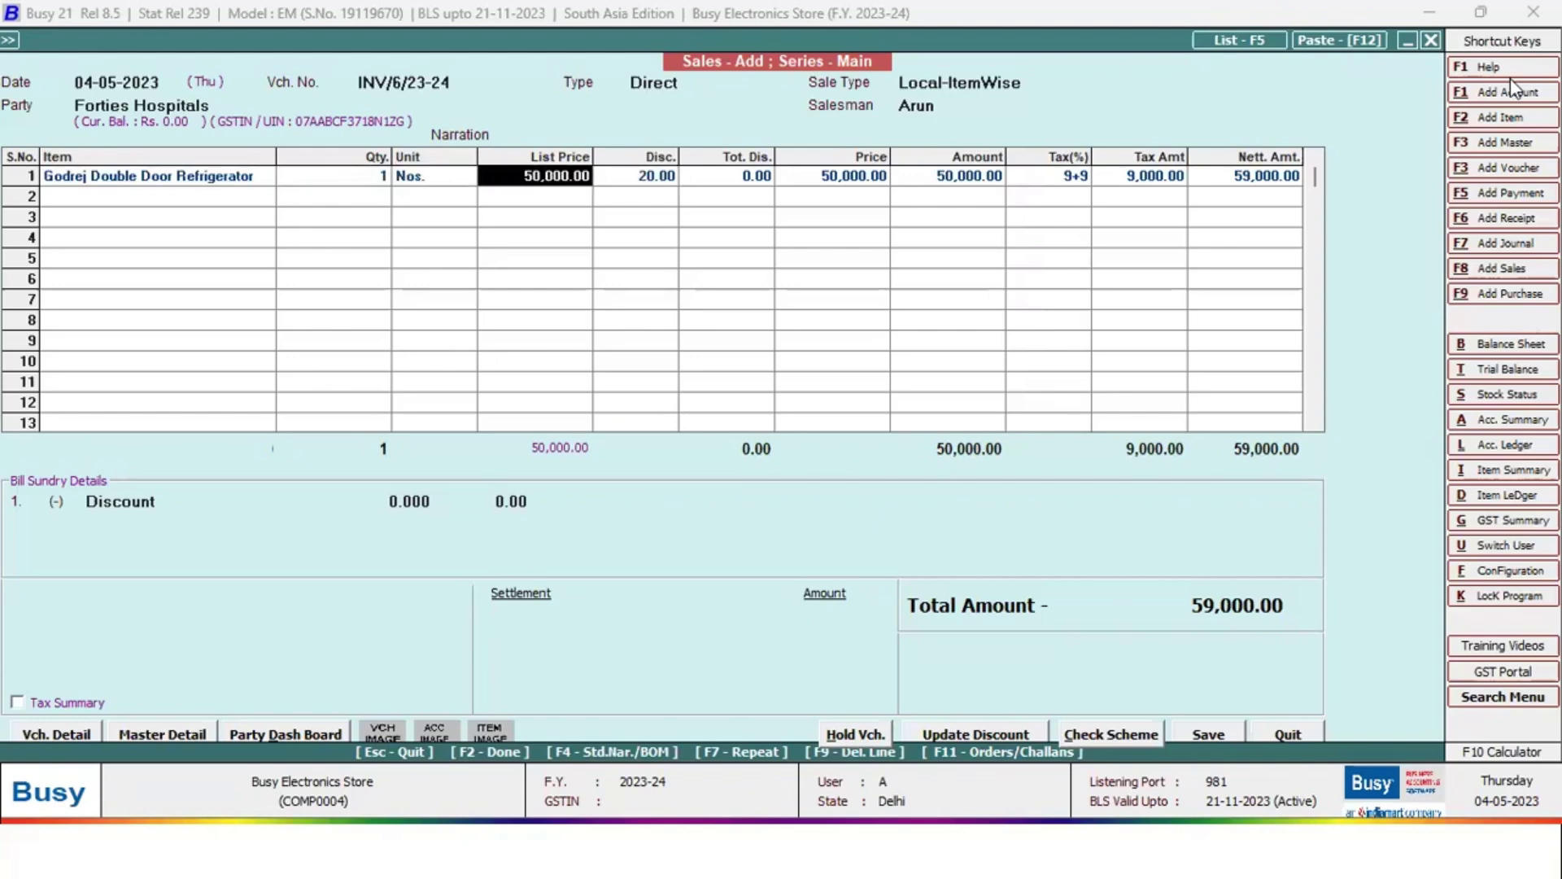
{"action": "key", "text": "shift+Tab"}
{"action": "key", "text": "shift+Tab"}
{"action": "key", "text": "shift+Tab"}
{"action": "type", "text": "d"}
{"action": "key", "text": "BackSpace"}
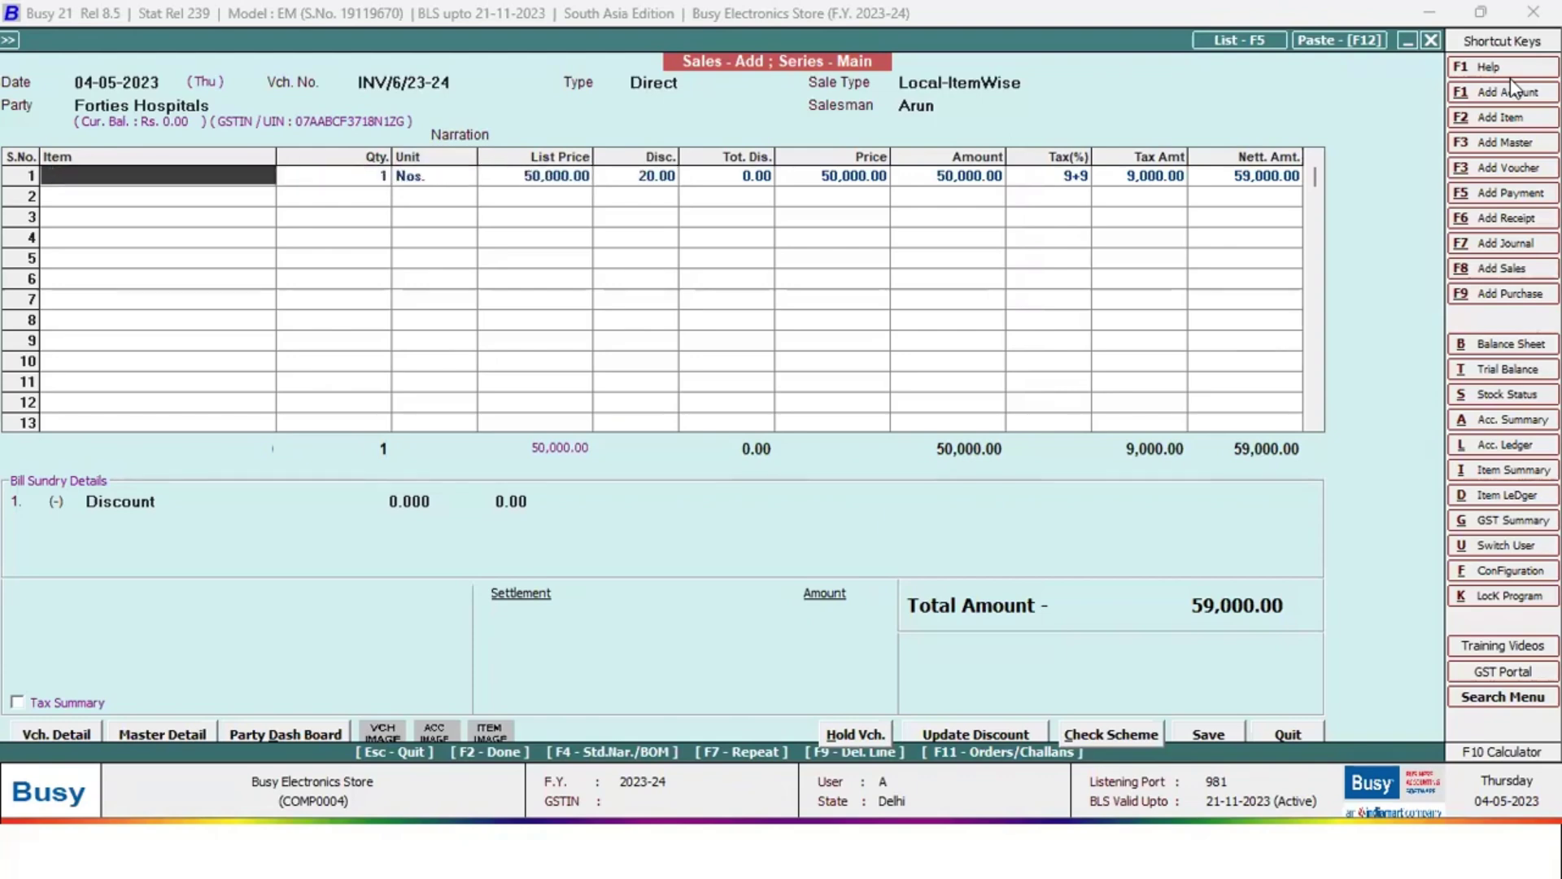
Choose LG Smart TV 32 Inch for row 1 from the Godown material centre
{"action": "key", "text": "Return"}
{"action": "key", "text": "Down"}
{"action": "key", "text": "Down"}
{"action": "key", "text": "Down"}
{"action": "key", "text": "Down"}
{"action": "key", "text": "Down"}
{"action": "key", "text": "Down"}
{"action": "key", "text": "Down"}
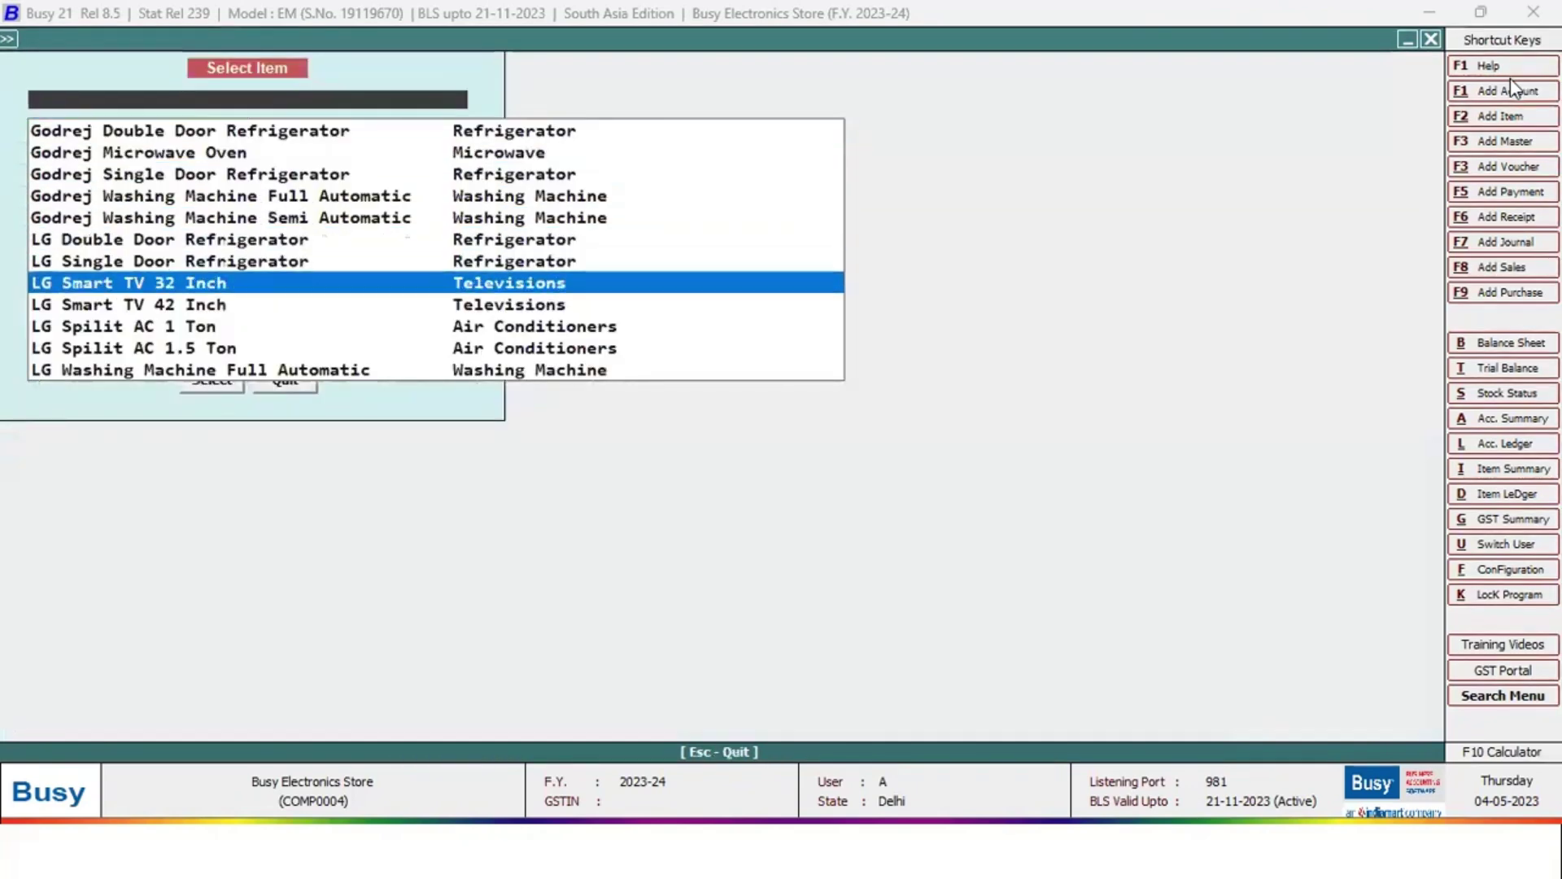
{"action": "key", "text": "Return"}
{"action": "key", "text": "Return"}
{"action": "key", "text": "Return"}
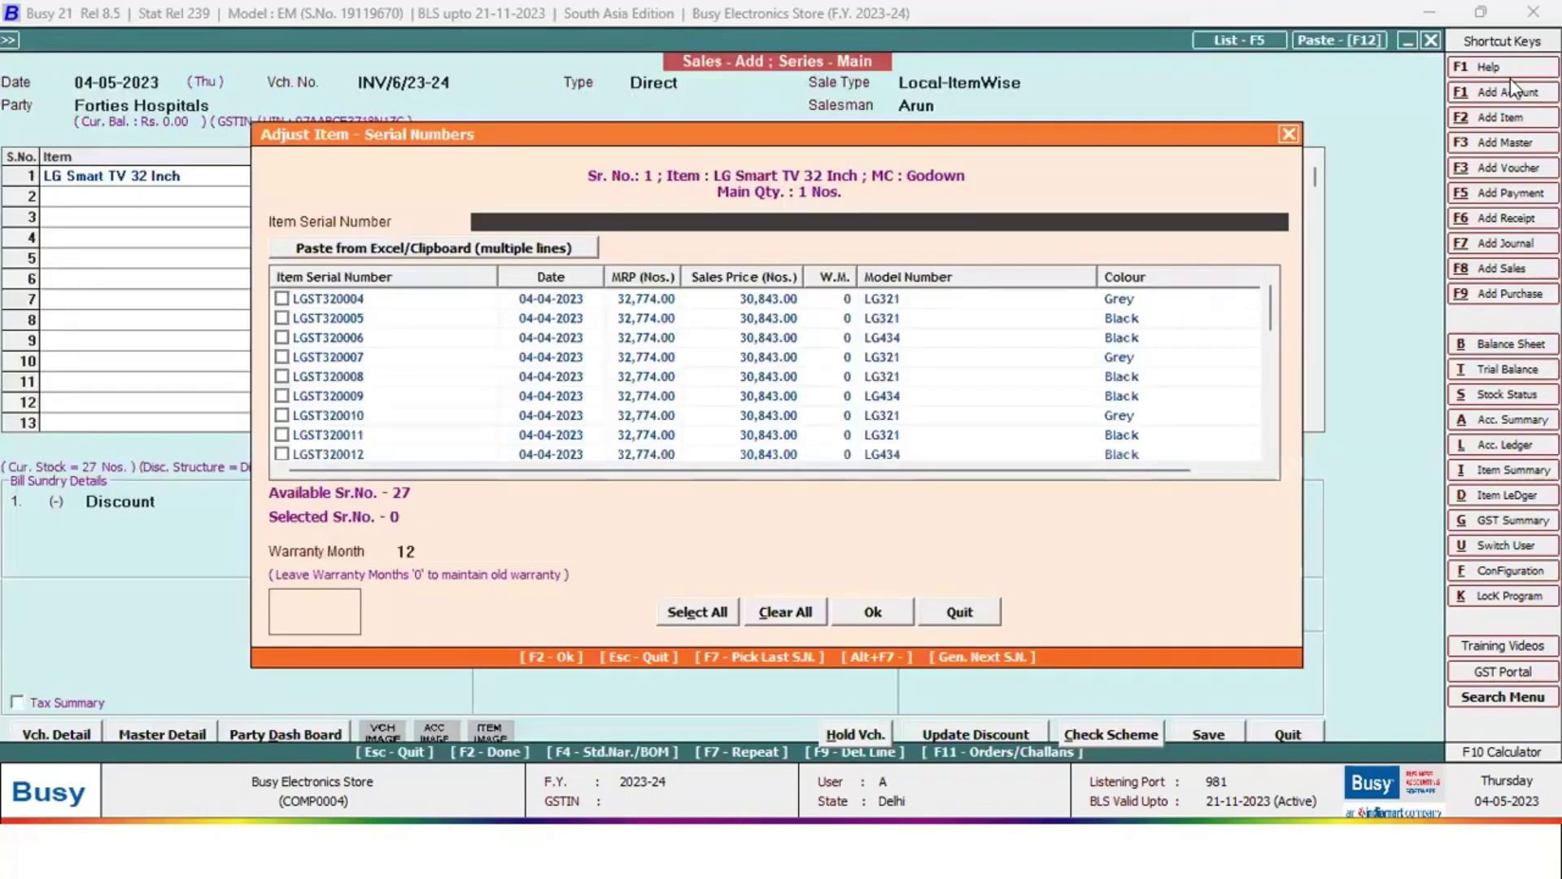
{"action": "key", "text": "Escape"}
{"action": "key", "text": "Return"}
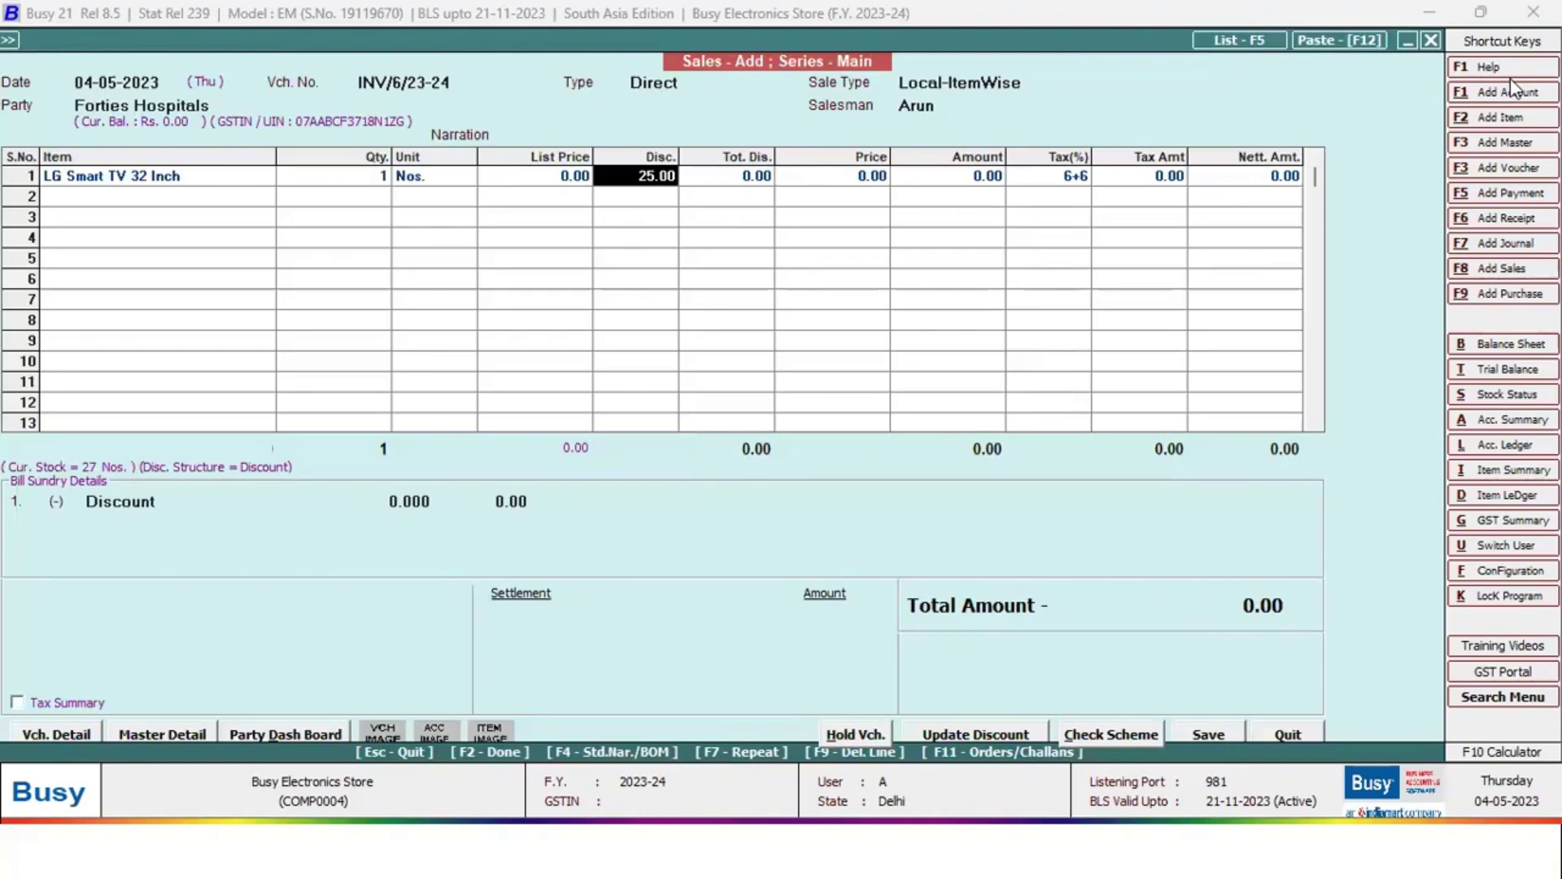
Clear the unmatched entry from the row 1 item name
{"action": "key", "text": "Up"}
{"action": "key", "text": "Up"}
{"action": "key", "text": "Up"}
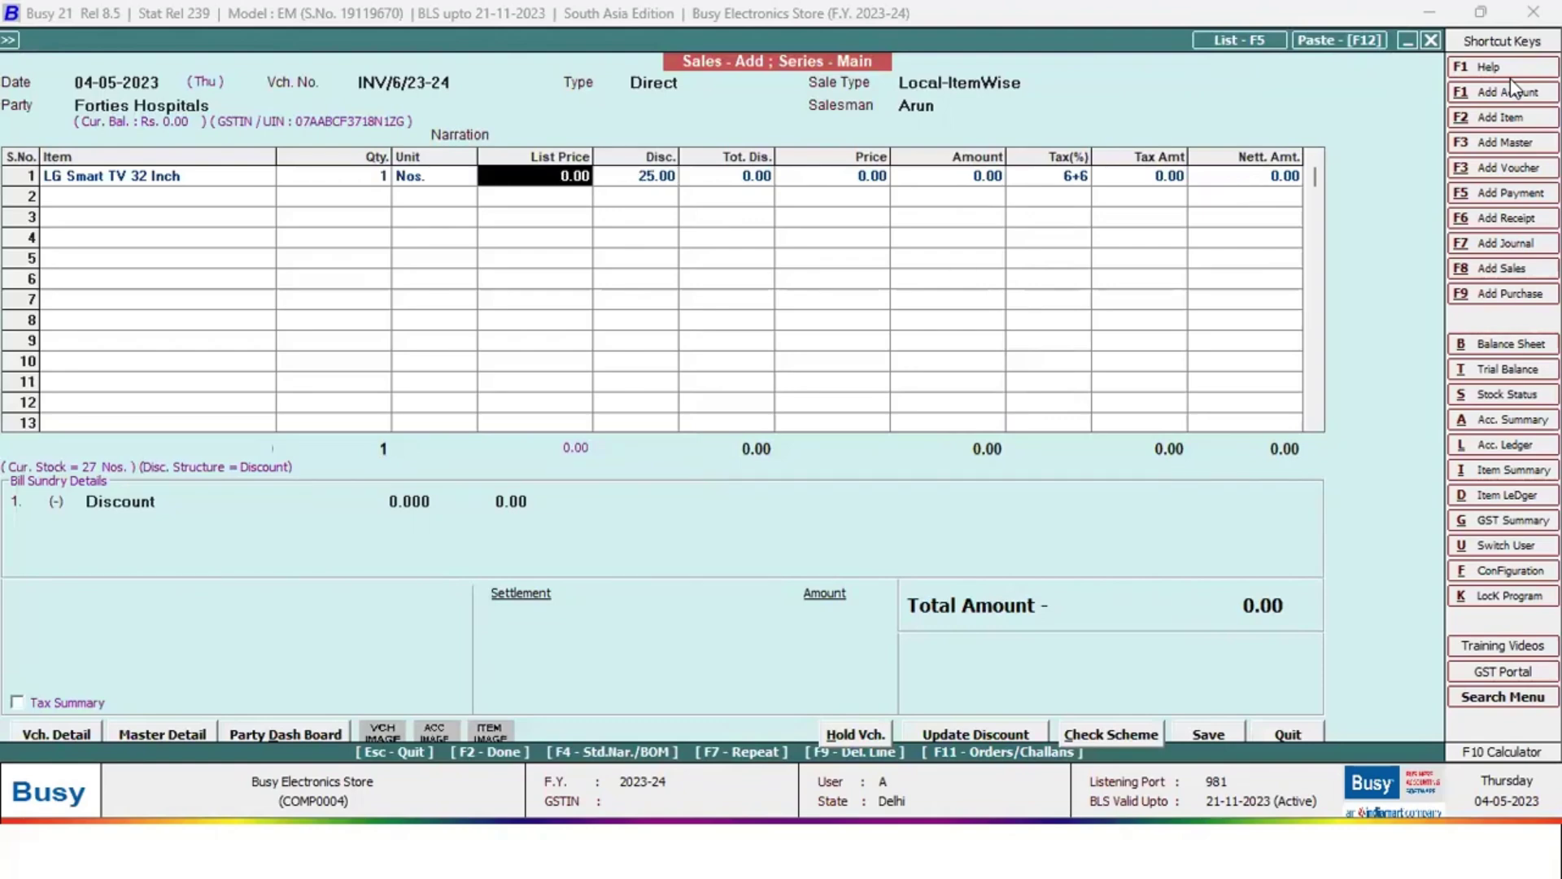
{"action": "type", "text": "d"}
{"action": "key", "text": "Return"}
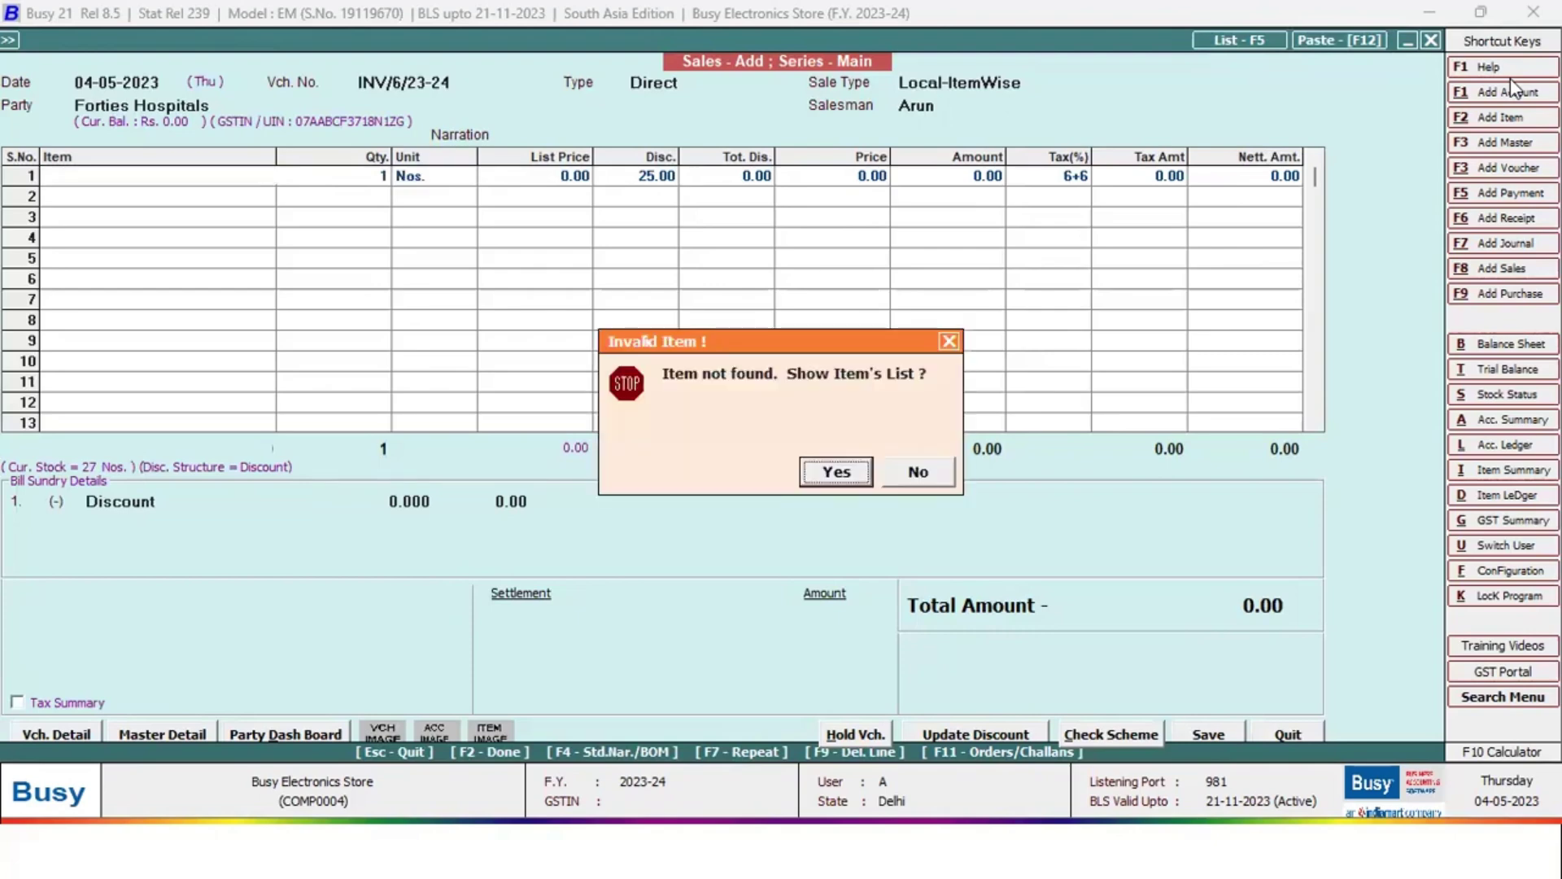
{"action": "key", "text": "Escape"}
{"action": "key", "text": "BackSpace"}
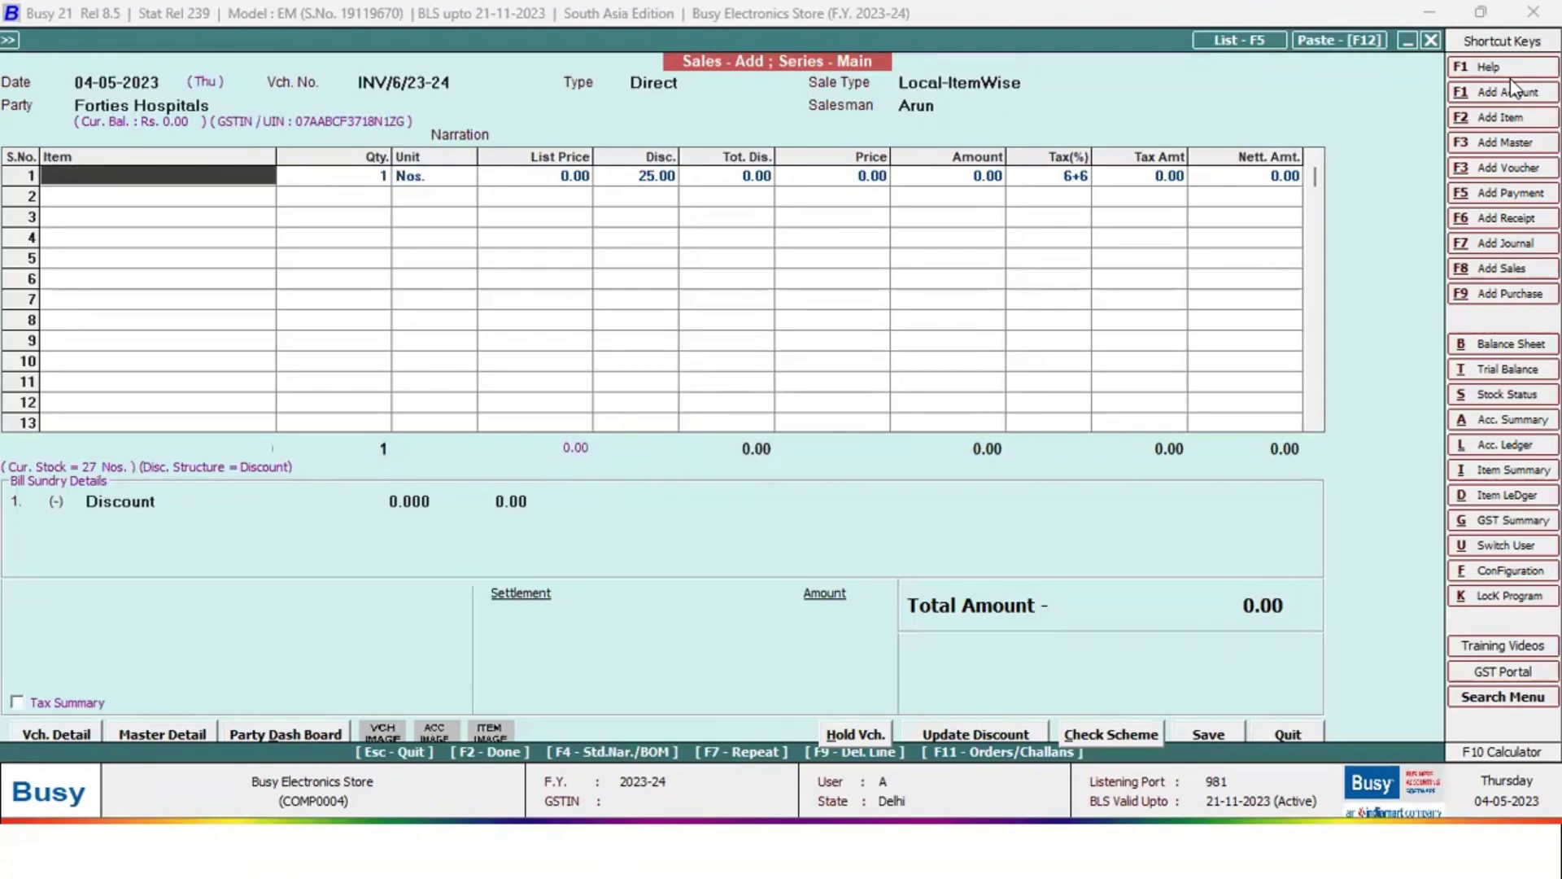
Review pending quotations SQ/001 and SQ/002, close the list, and select the date
{"action": "key", "text": "F11"}
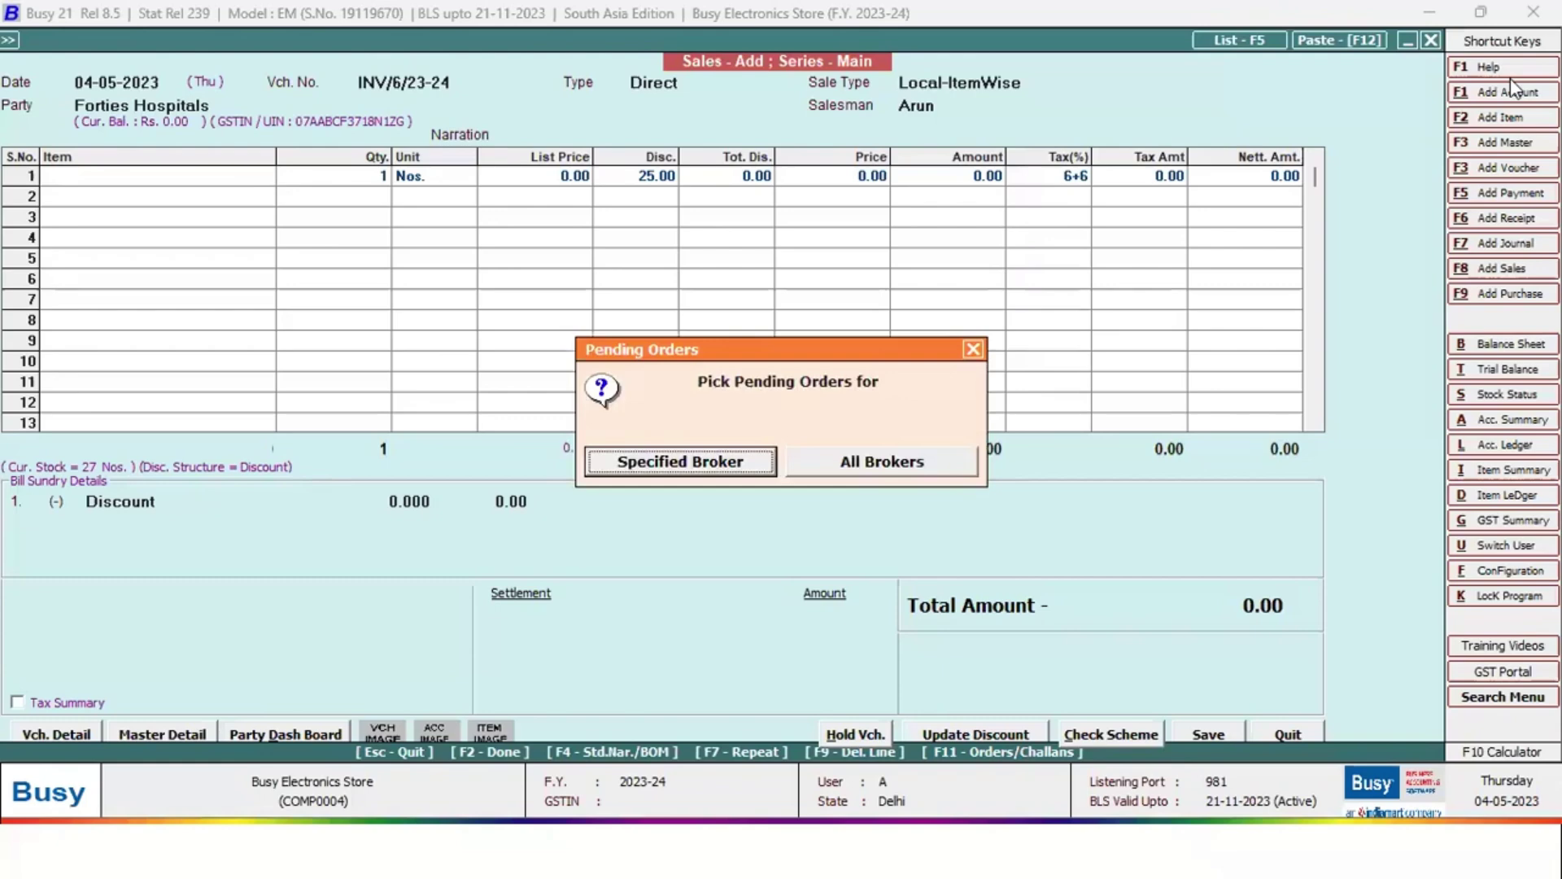
{"action": "key", "text": "Return"}
{"action": "key", "text": "Return"}
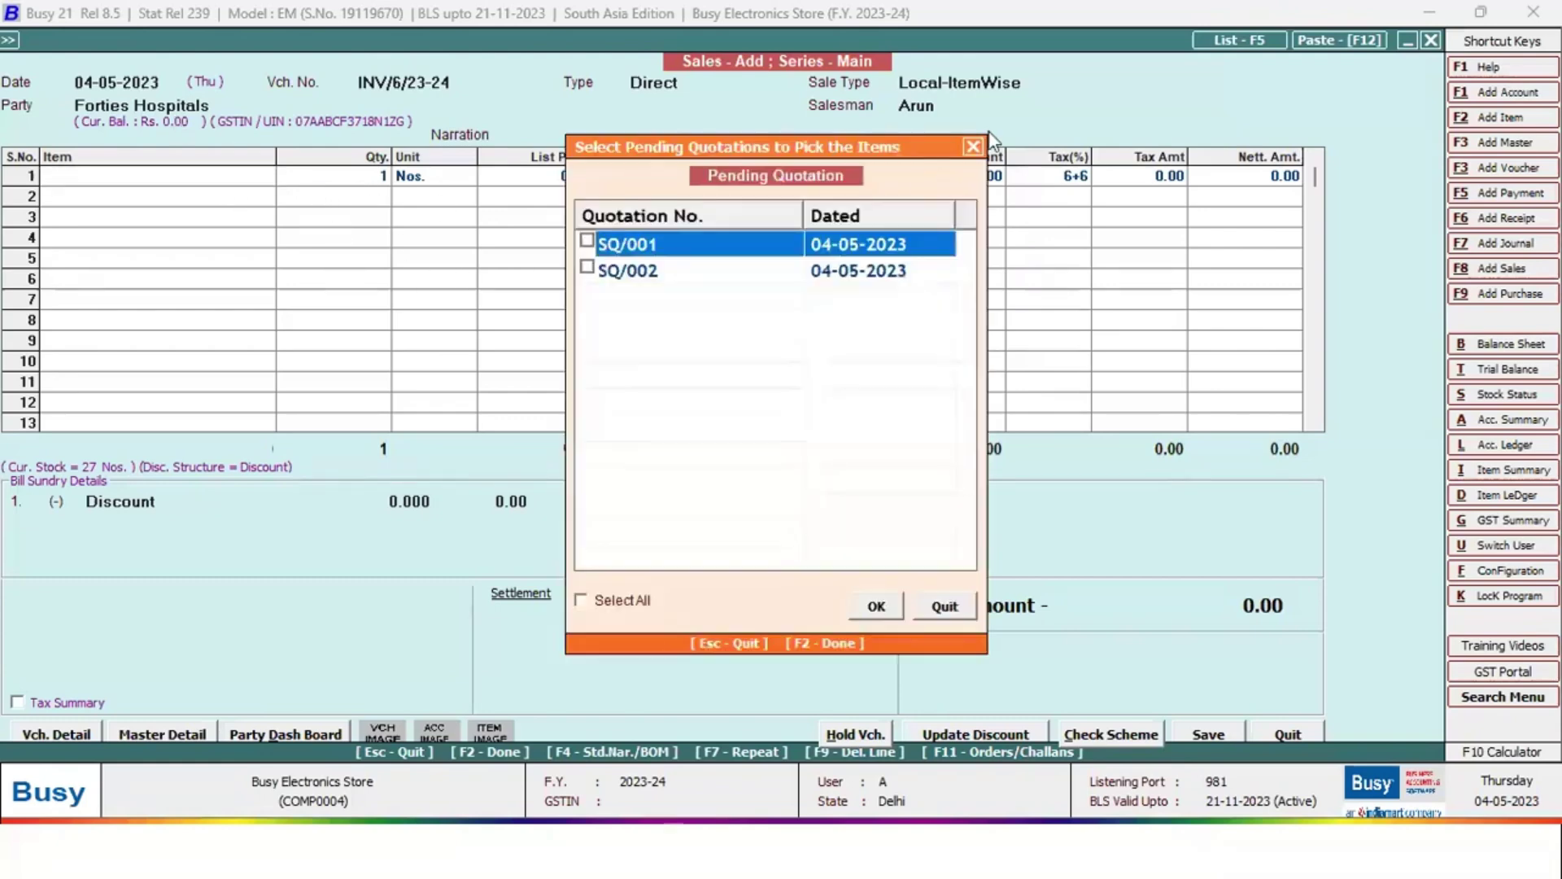
{"action": "left_click", "coordinate": [974, 146]}
{"action": "left_click_drag", "start_coordinate": [166, 84], "coordinate": [57, 106]}
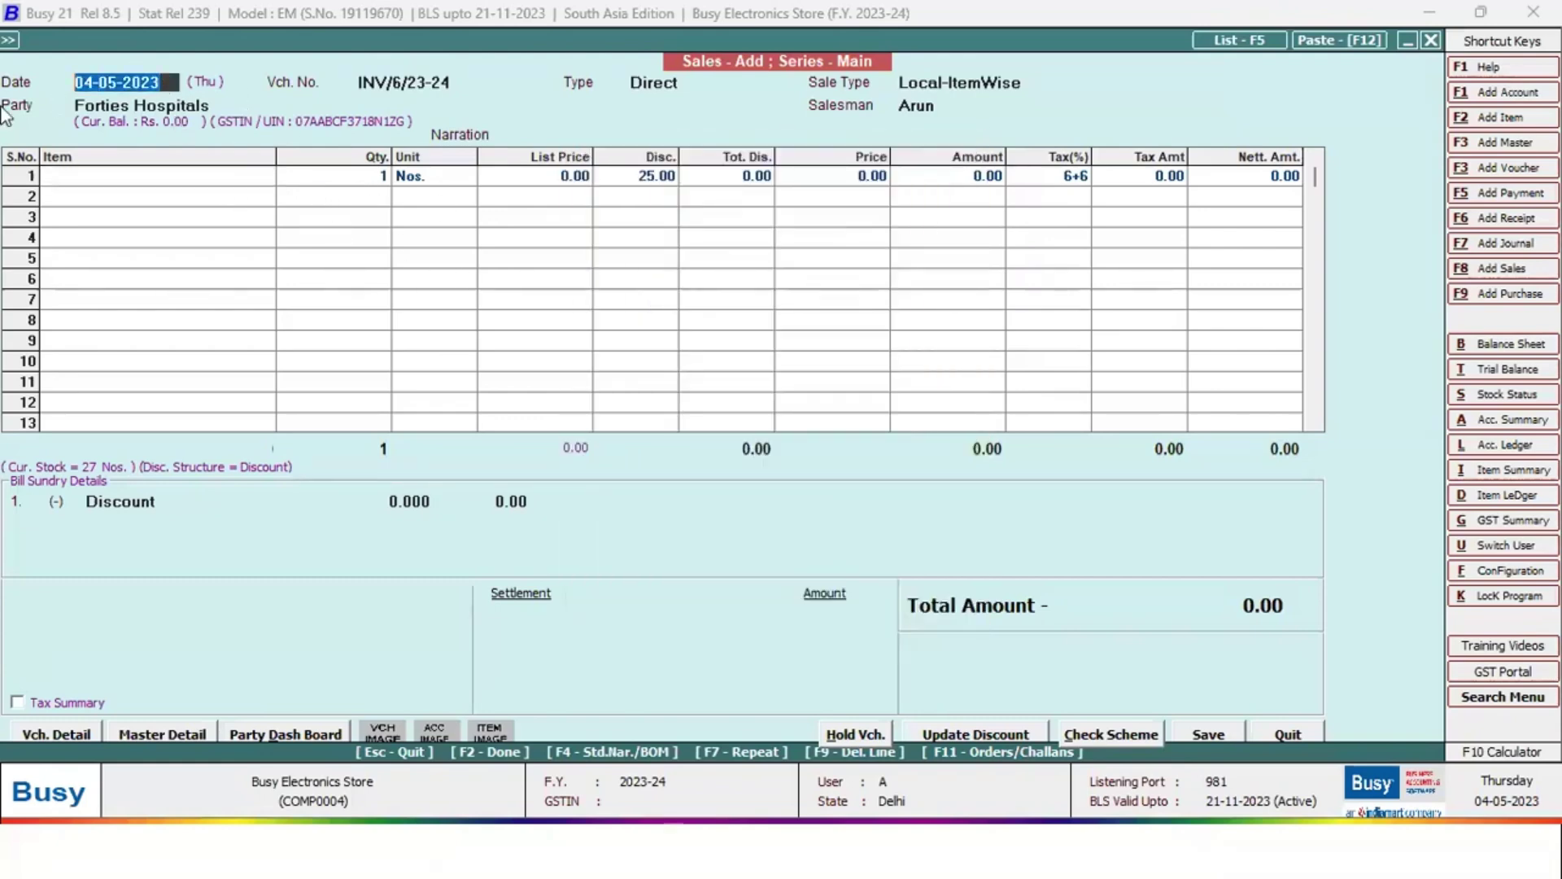
Change the voucher date to 05-11-2023
{"action": "key", "text": "BackSpace"}
{"action": "type", "text": "05"}
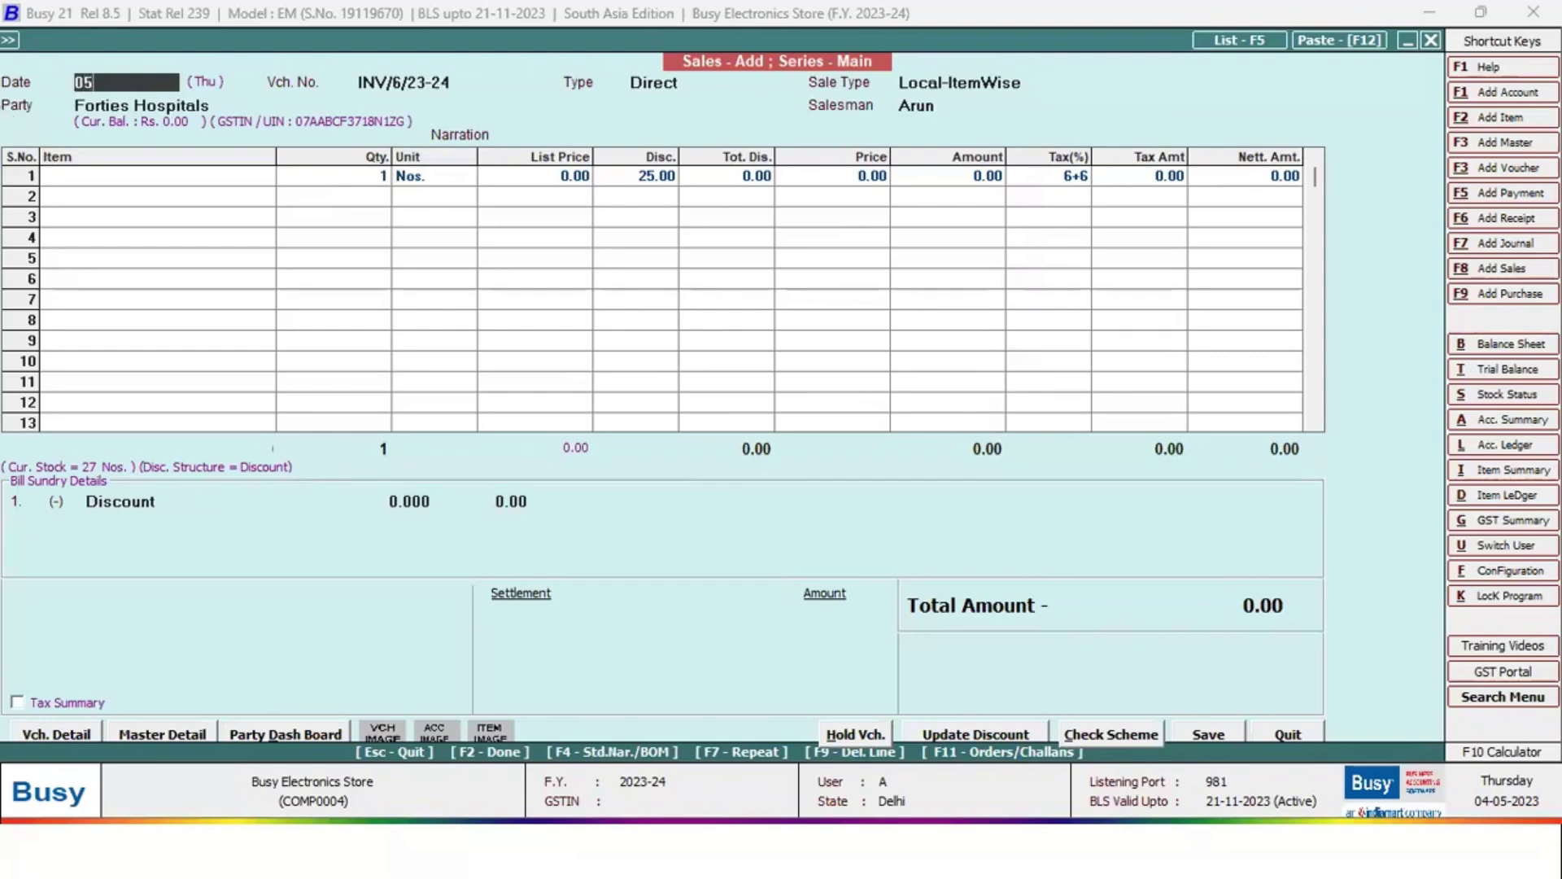
{"action": "type", "text": ".11"}
{"action": "key", "text": "Return"}
{"action": "key", "text": "Return"}
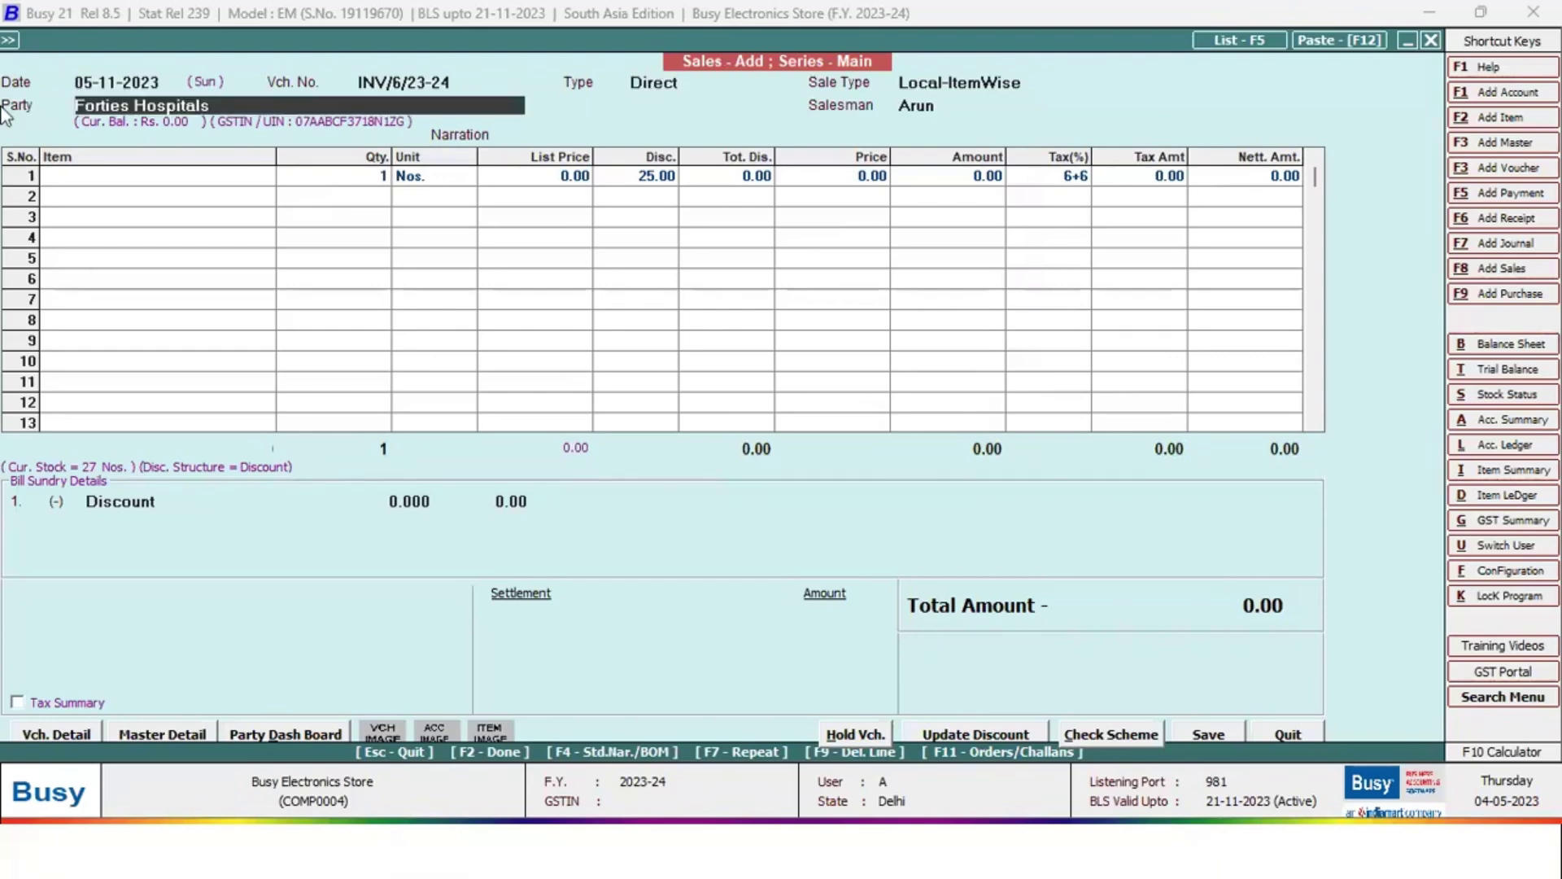
{"action": "key", "text": "Return"}
{"action": "key", "text": "Return"}
{"action": "key", "text": "Return"}
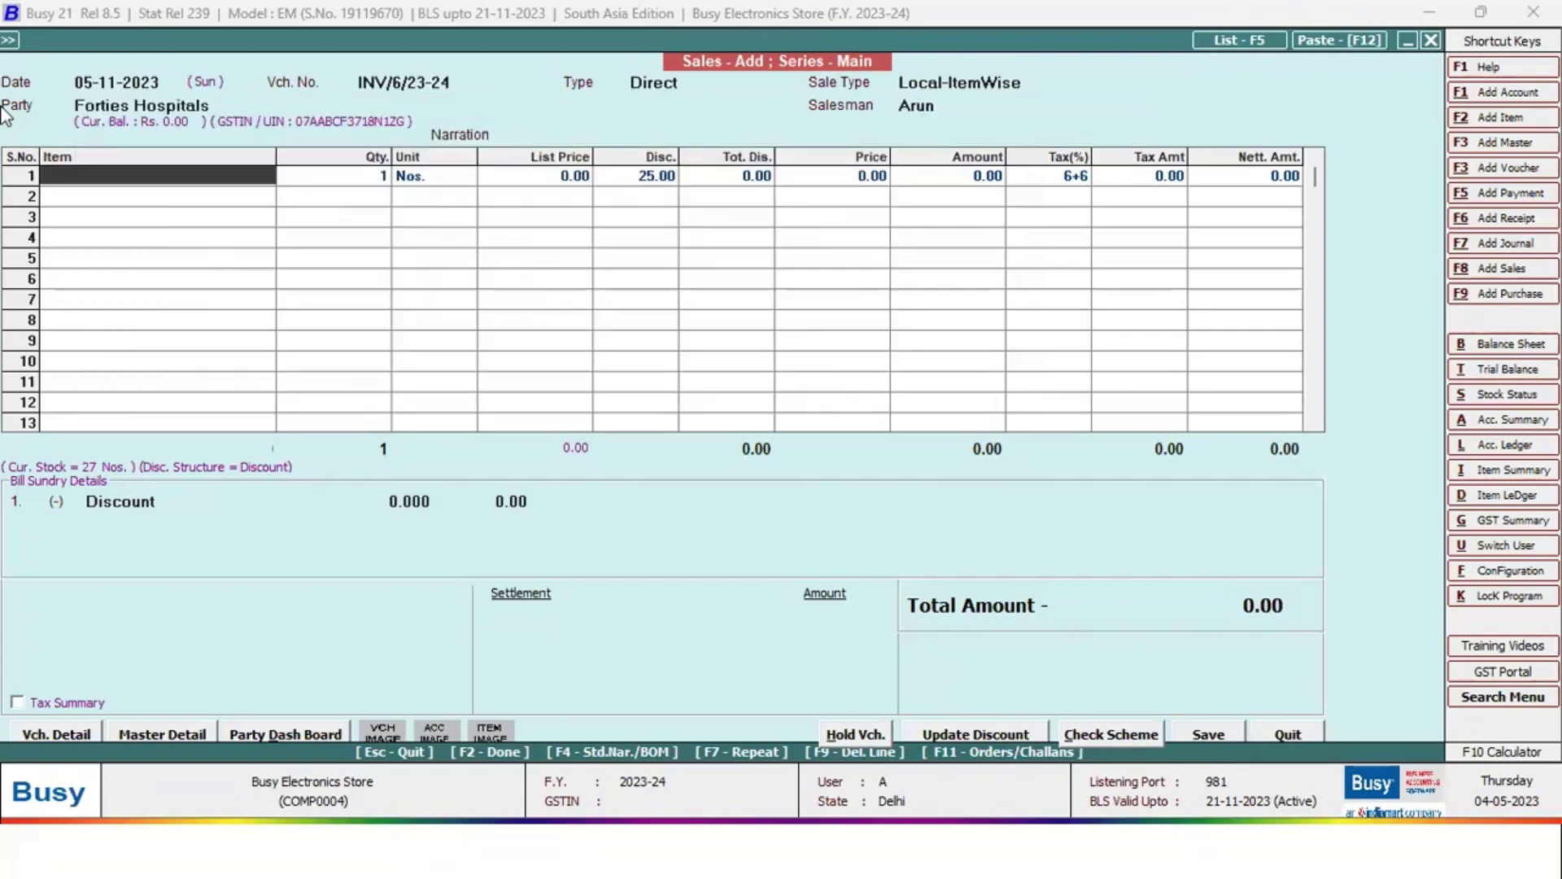
Bill Godrej Double Door Refrigerator on row 1 with serial number GDDR003
{"action": "key", "text": "Return"}
{"action": "key", "text": "Return"}
{"action": "key", "text": "Down"}
{"action": "key", "text": "Down"}
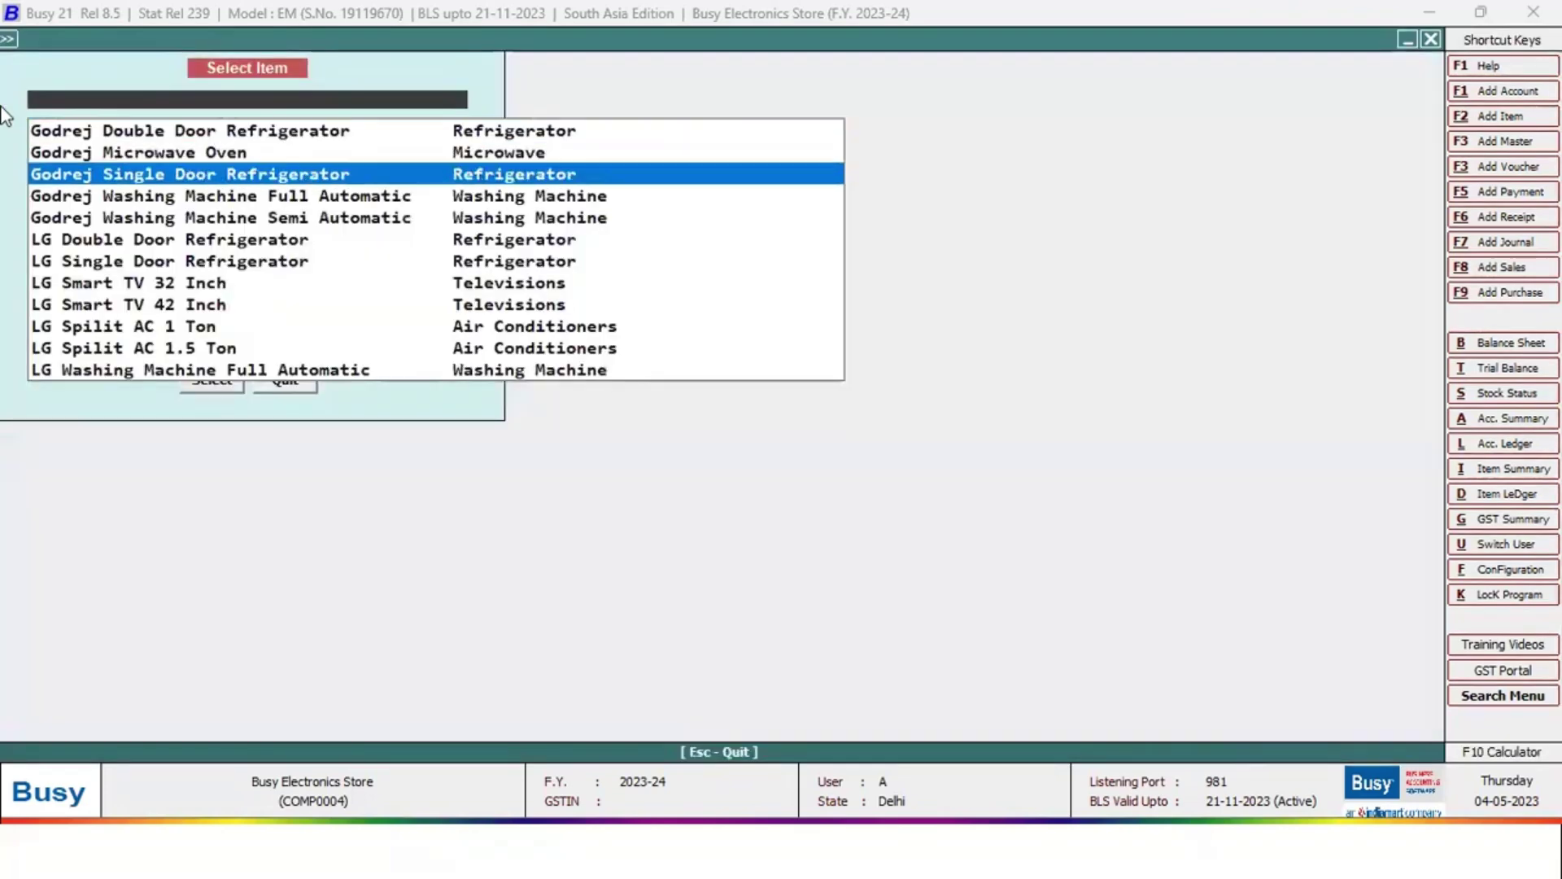
{"action": "key", "text": "Down"}
{"action": "key", "text": "Down"}
{"action": "key", "text": "Down"}
{"action": "key", "text": "Down"}
{"action": "key", "text": "Down"}
{"action": "key", "text": "Up"}
{"action": "key", "text": "Up"}
{"action": "key", "text": "Up"}
{"action": "key", "text": "Up"}
{"action": "key", "text": "Up"}
{"action": "key", "text": "Up"}
{"action": "key", "text": "Up"}
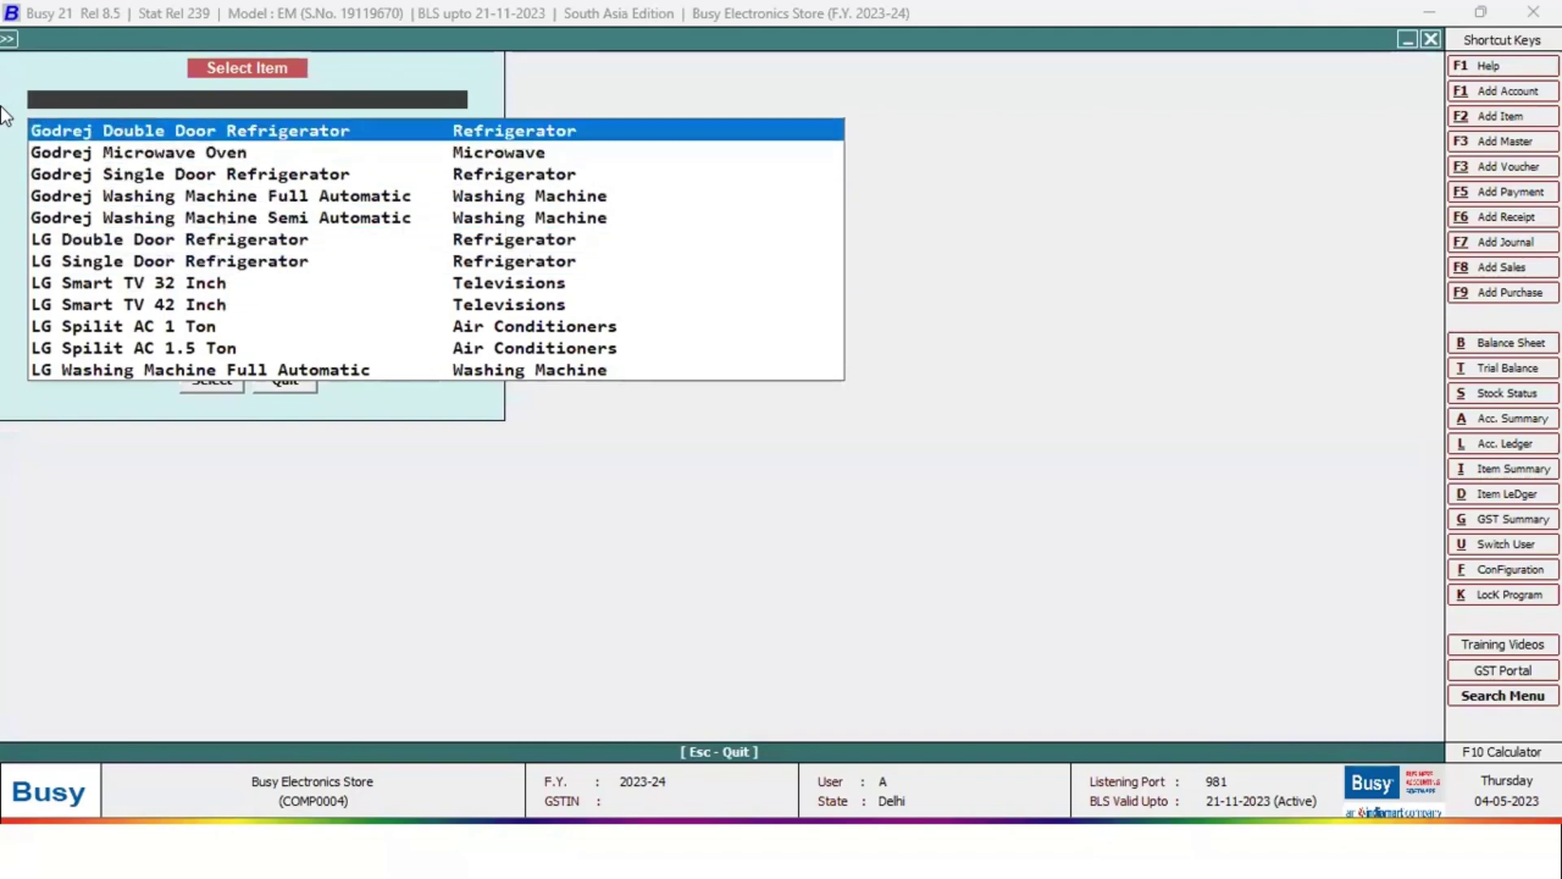
{"action": "key", "text": "Return"}
{"action": "key", "text": "Return"}
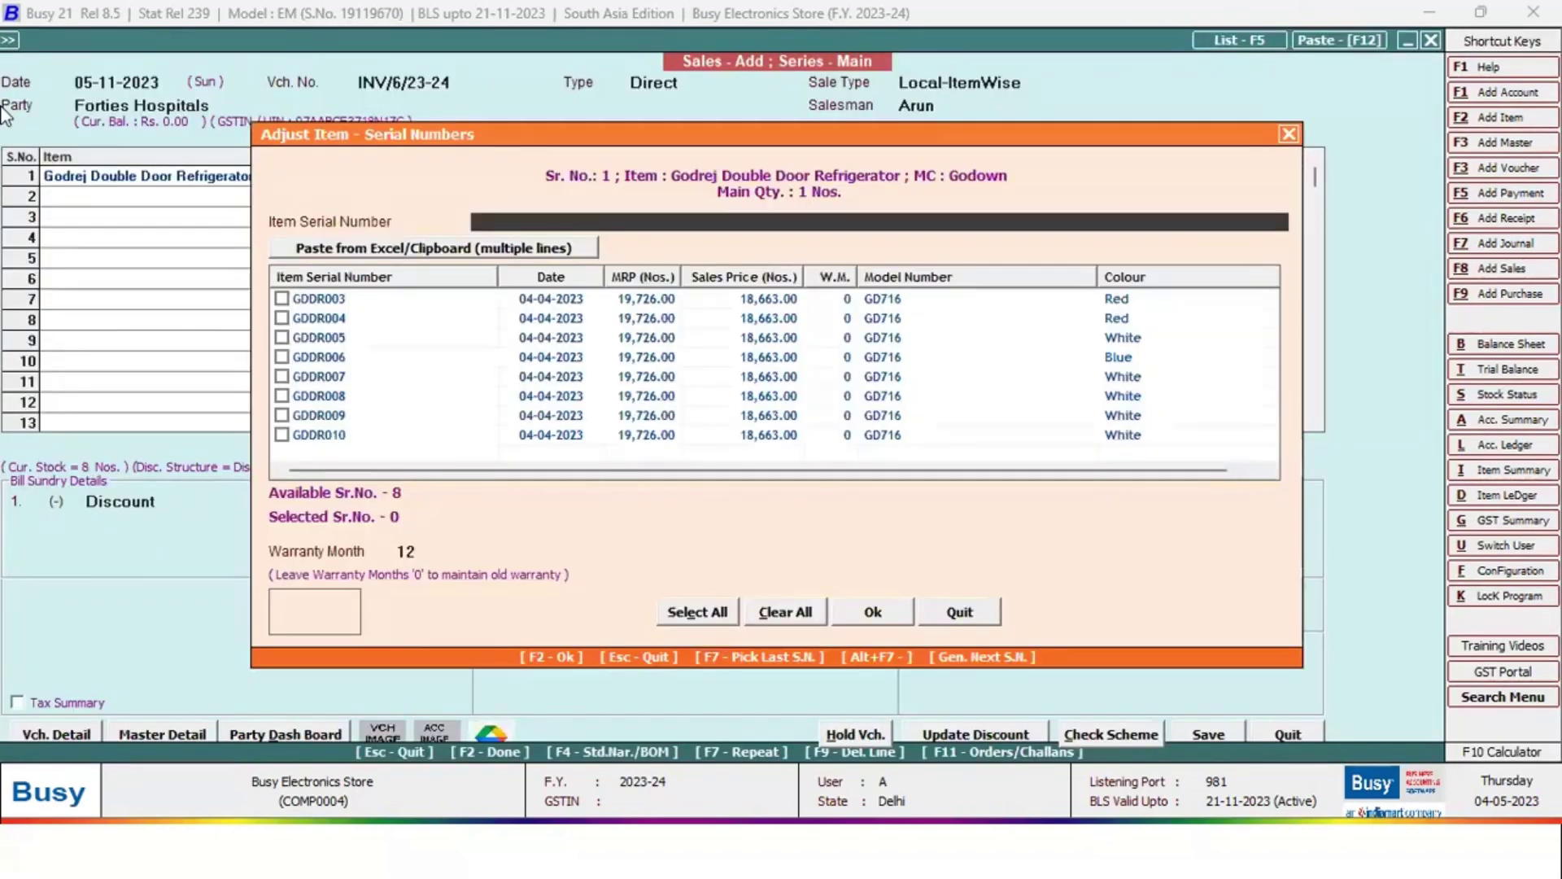
{"action": "key", "text": "Tab"}
{"action": "key", "text": "Tab"}
{"action": "key", "text": "space"}
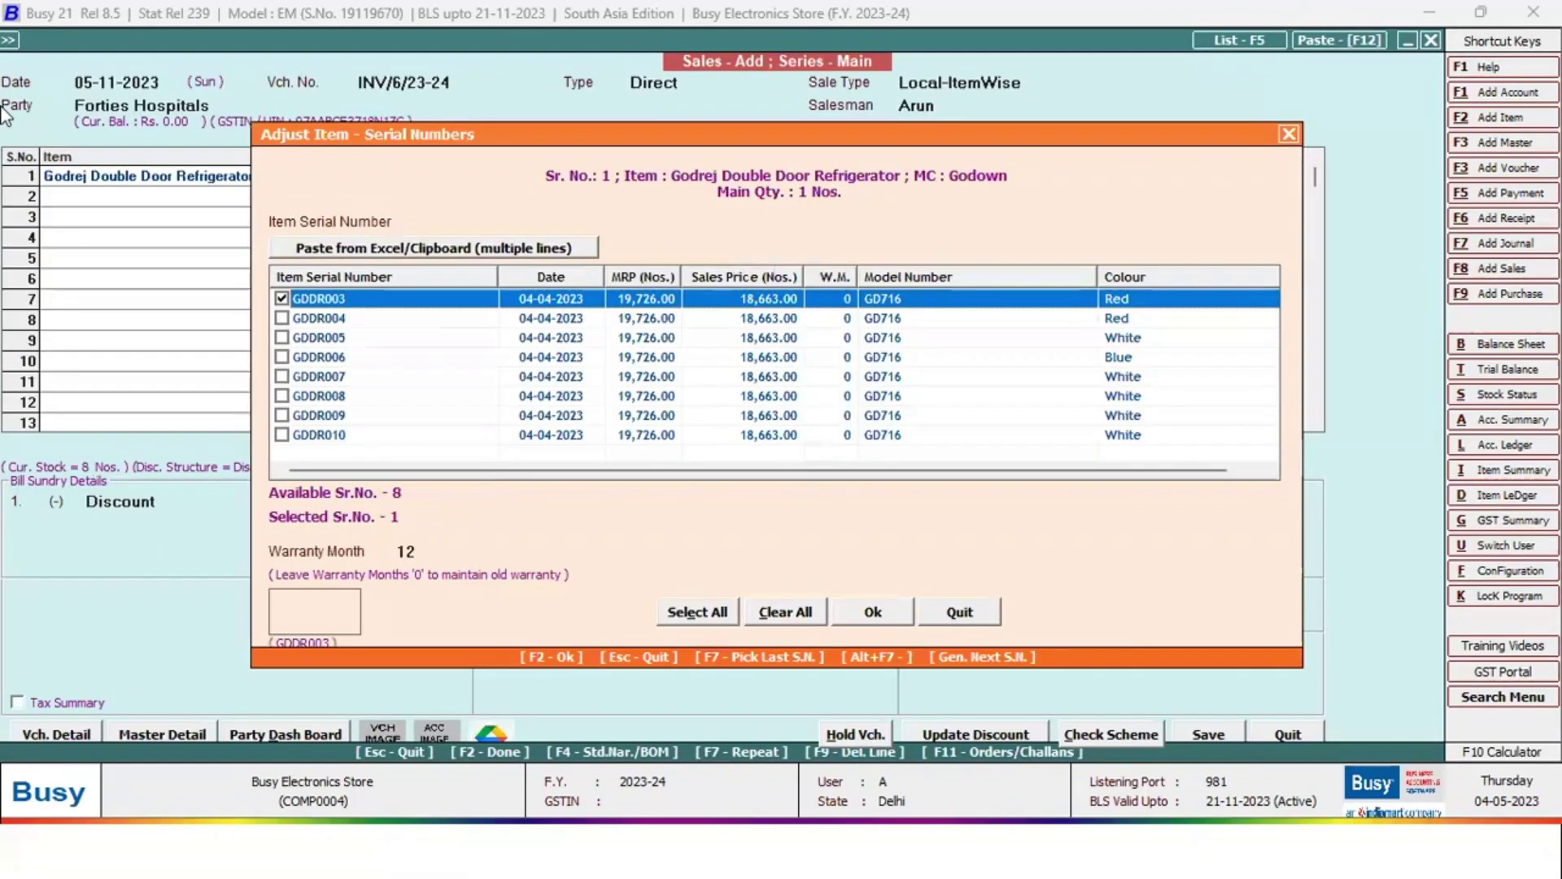
{"action": "key", "text": "F2"}
Settle the full 17,367.00 to the party's account and confirm no scheme applies
{"action": "key", "text": "F2"}
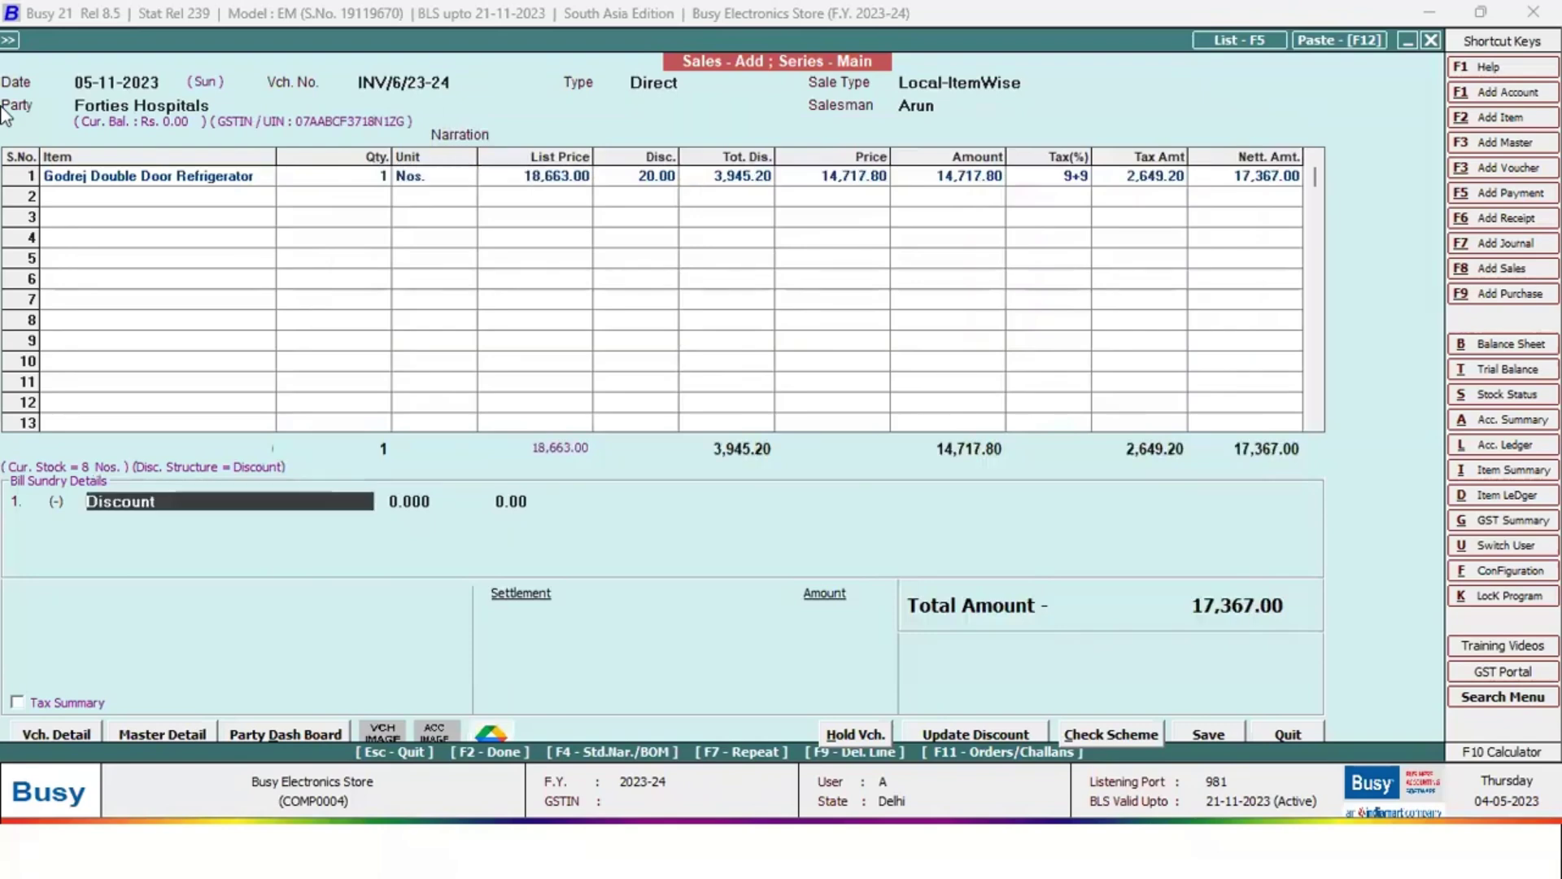
{"action": "key", "text": "F2"}
{"action": "key", "text": "F2"}
{"action": "key", "text": "F2"}
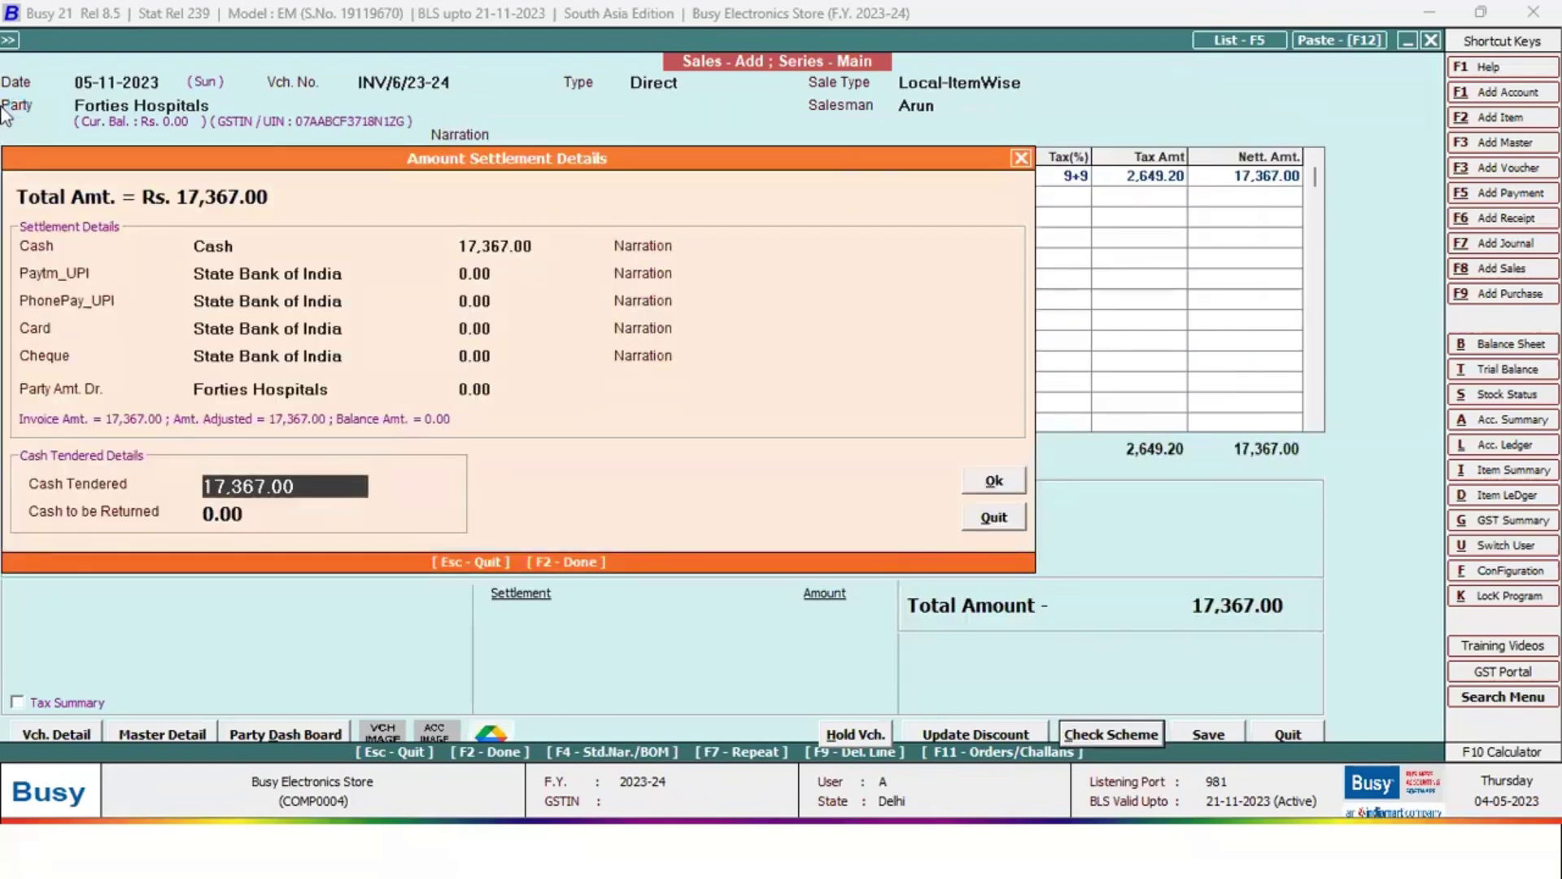
{"action": "key", "text": "Escape"}
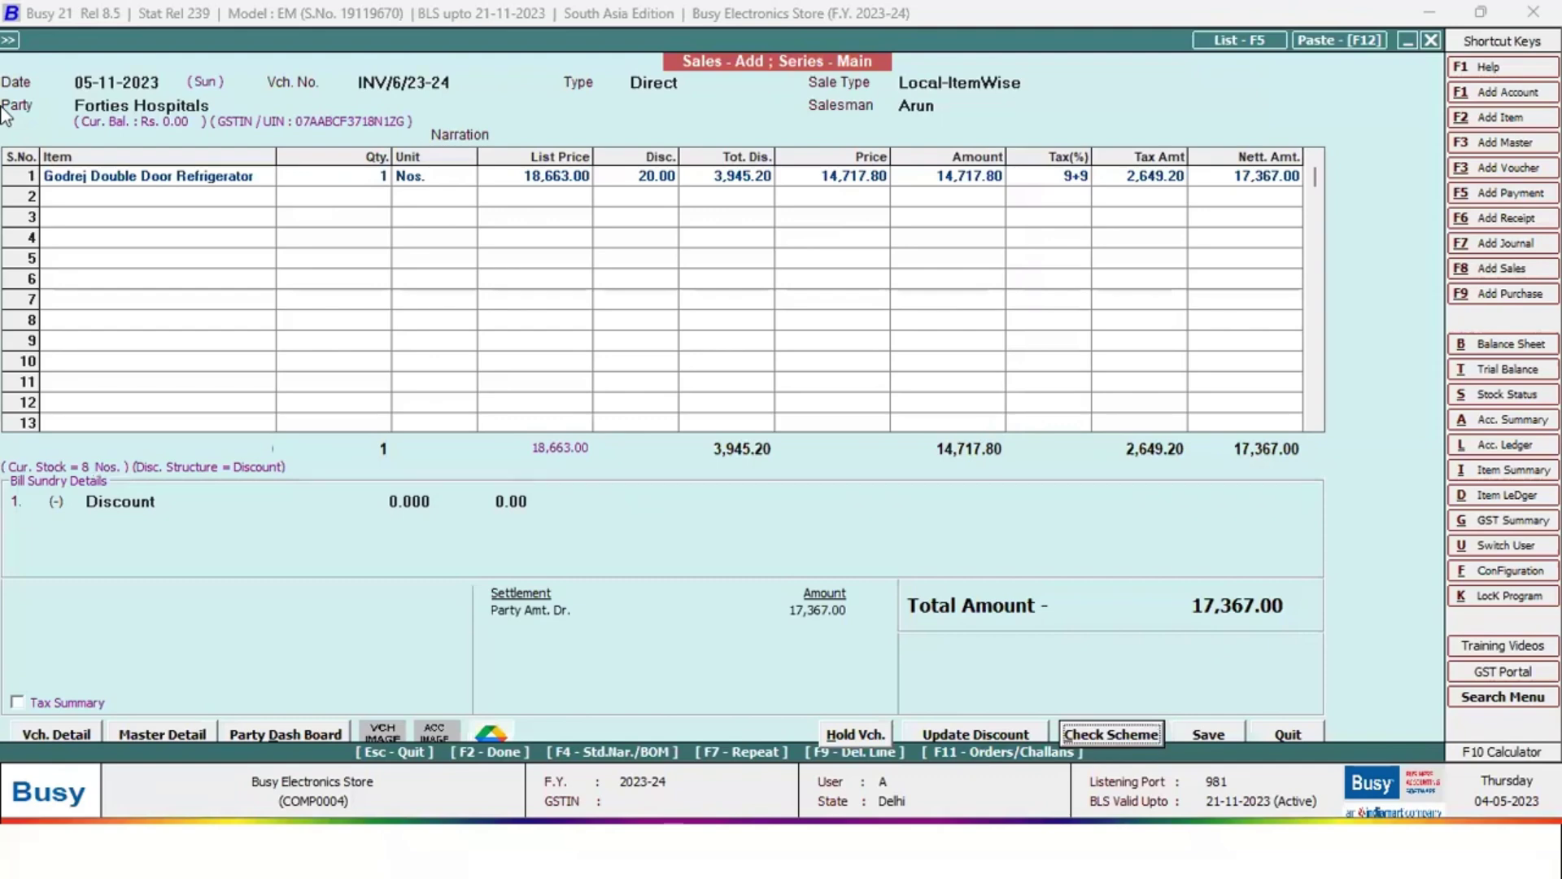
{"action": "left_click", "coordinate": [1123, 730]}
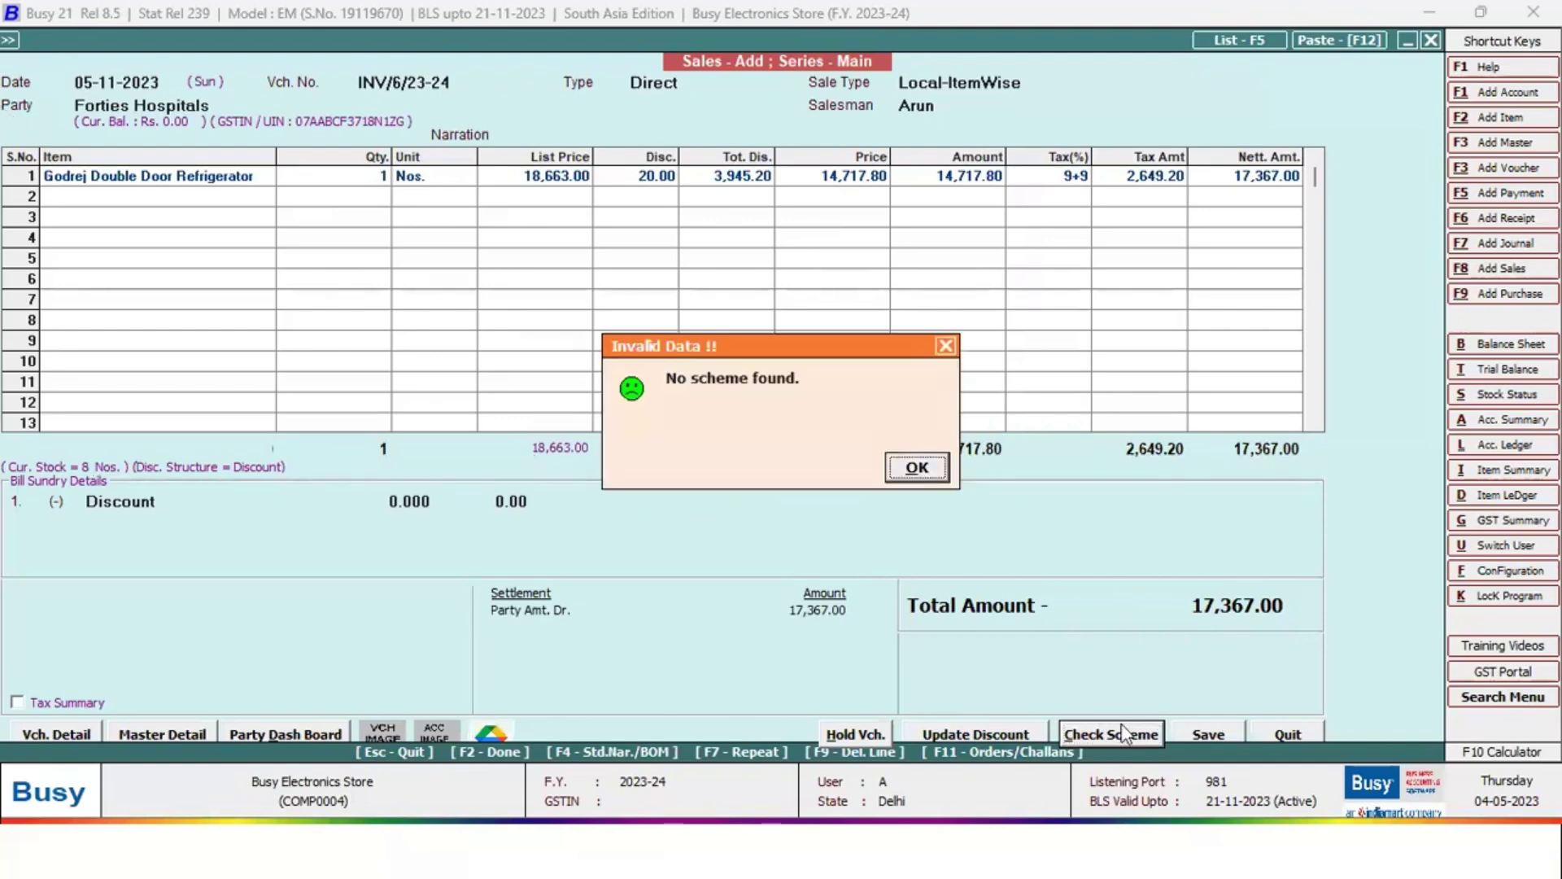
{"action": "key", "text": "Return"}
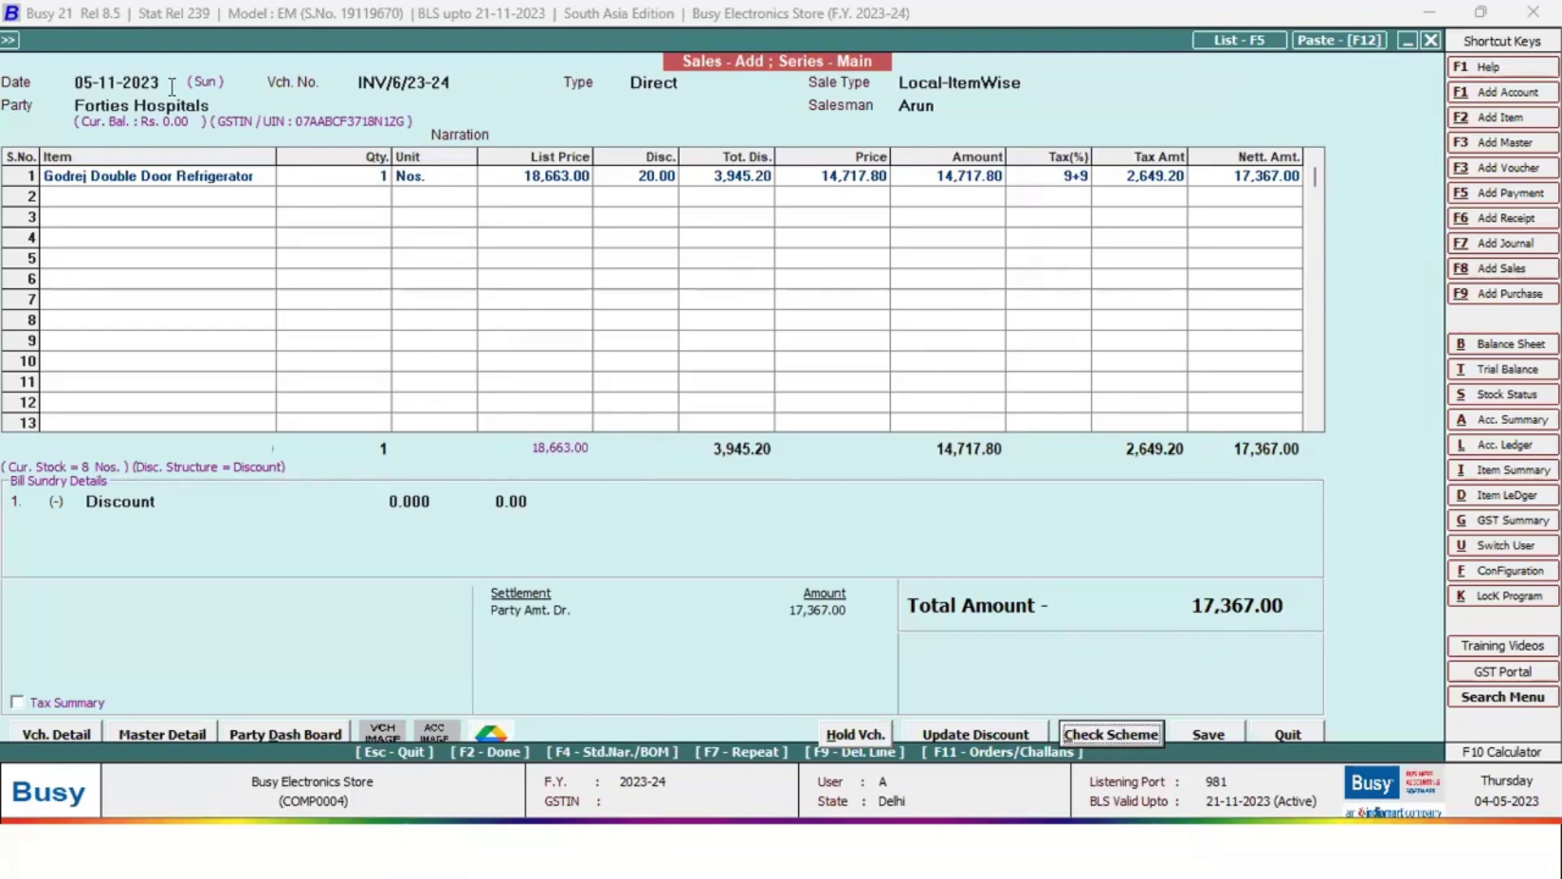
{"action": "left_click", "coordinate": [172, 83]}
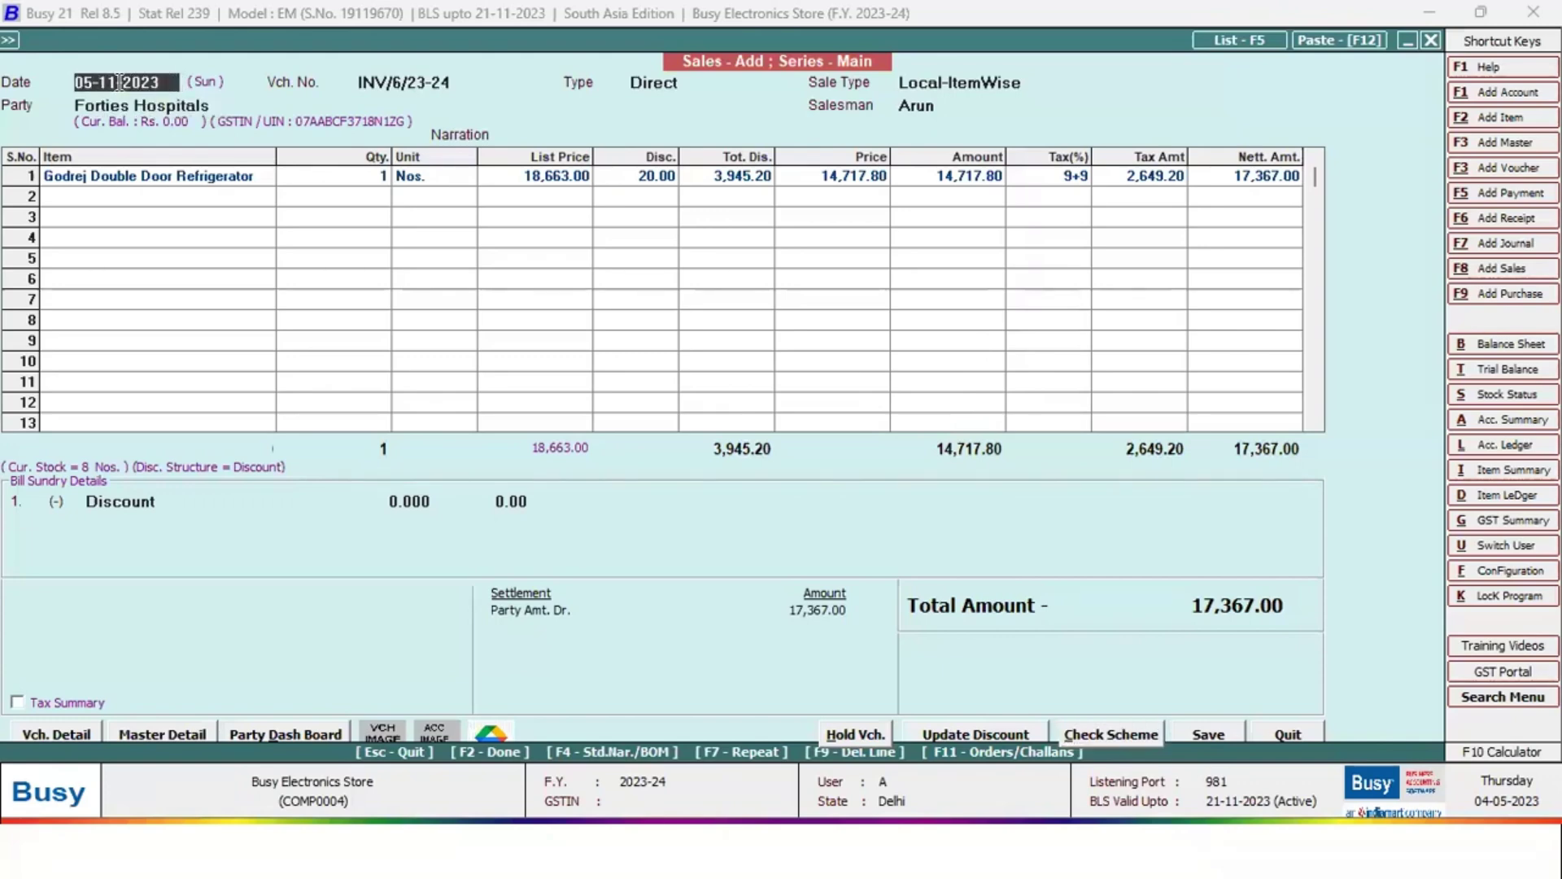
Try date 01-01-2023, dismiss the out-of-financial-year warning, and leave the voucher
{"action": "key", "text": "BackSpace"}
{"action": "left_click_drag", "start_coordinate": [92, 82], "coordinate": [72, 86]}
{"action": "type", "text": "01"}
{"action": "key", "text": "Return"}
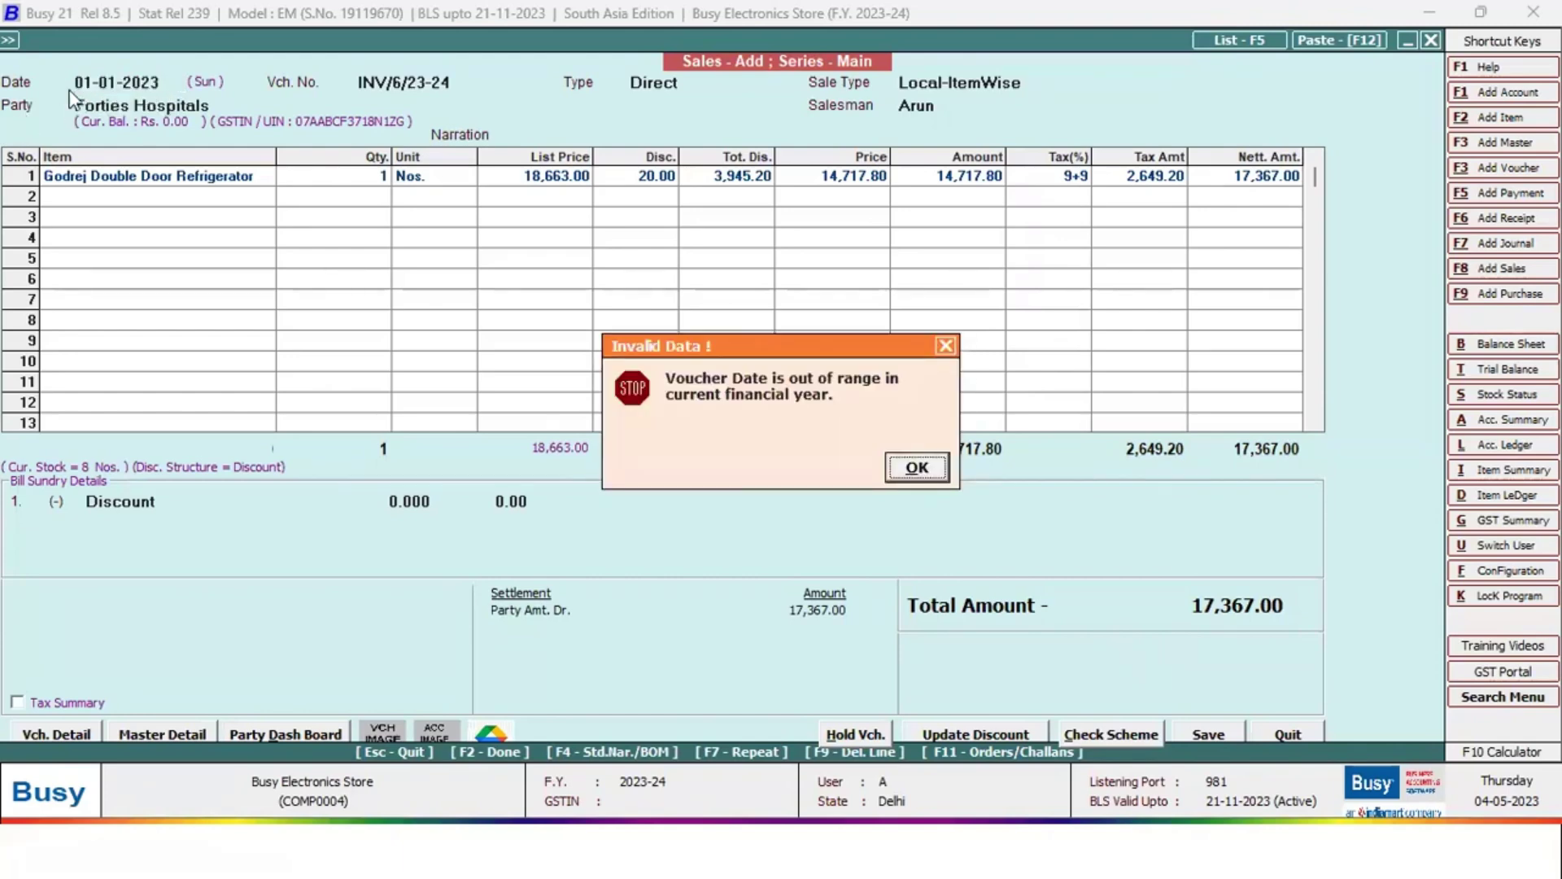
{"action": "key", "text": "Return"}
{"action": "key", "text": "Return"}
{"action": "key", "text": "Return"}
{"action": "key", "text": "Escape"}
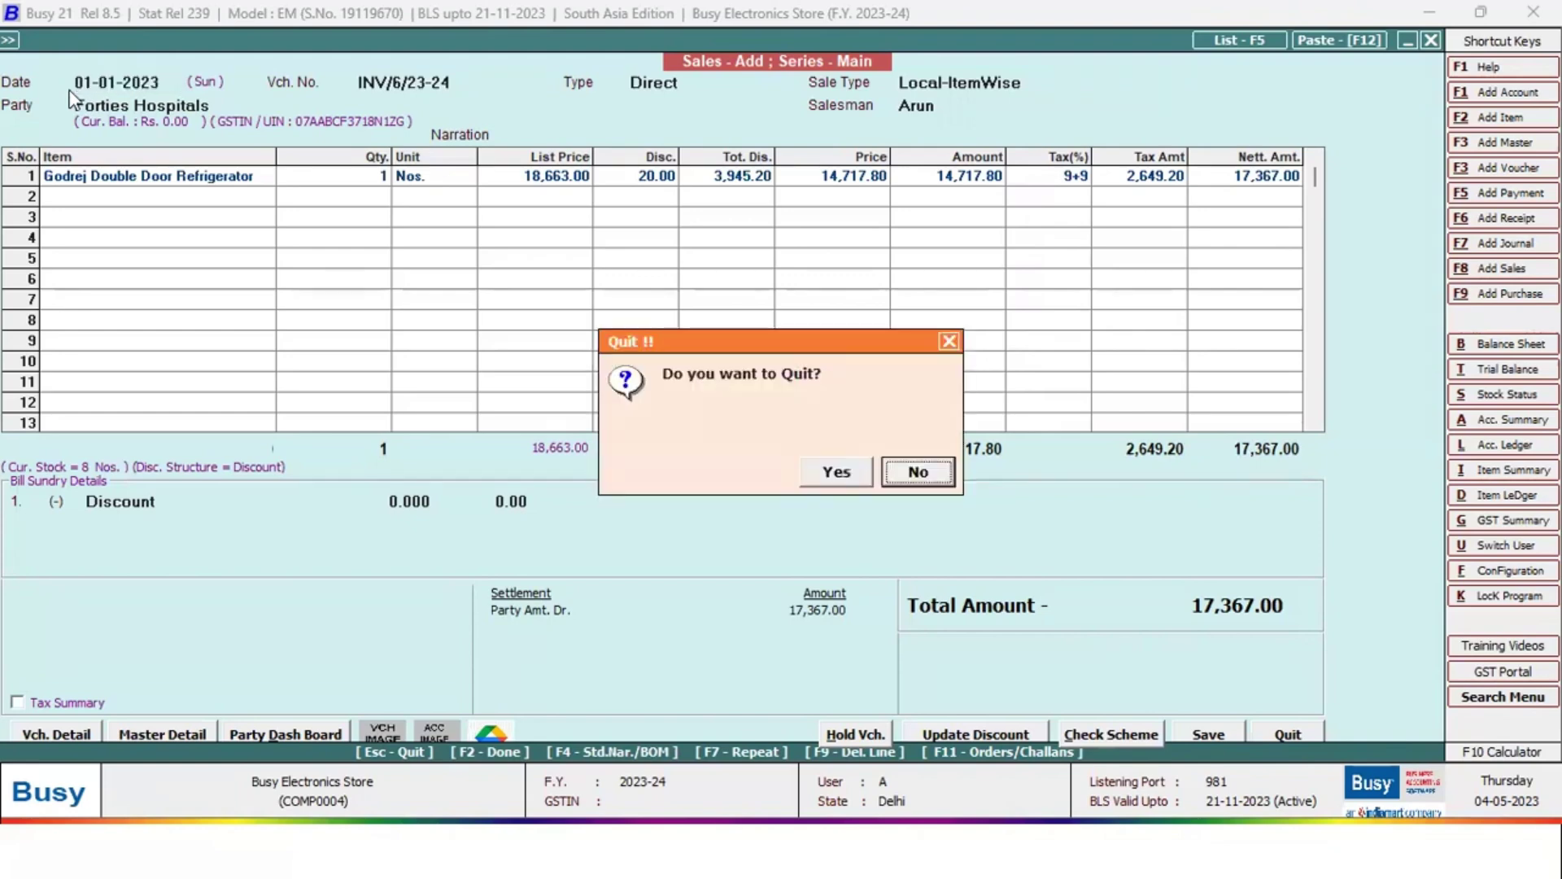
Discard the old voucher and start a sale dated 01-01-2024 for Forties Hospitals
{"action": "key", "text": "y"}
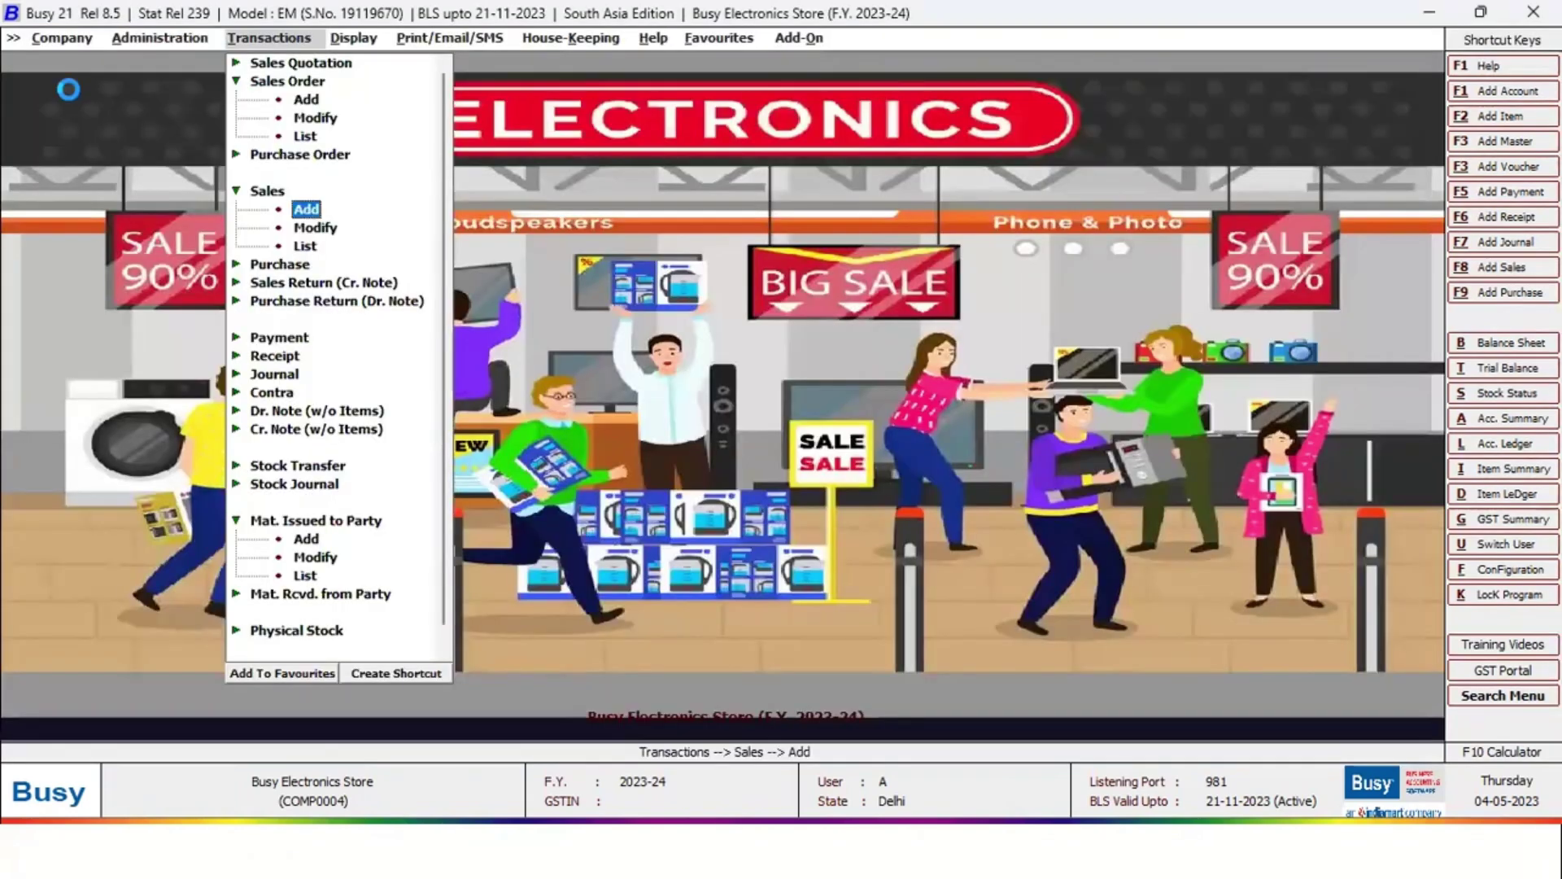
{"action": "key", "text": "Return"}
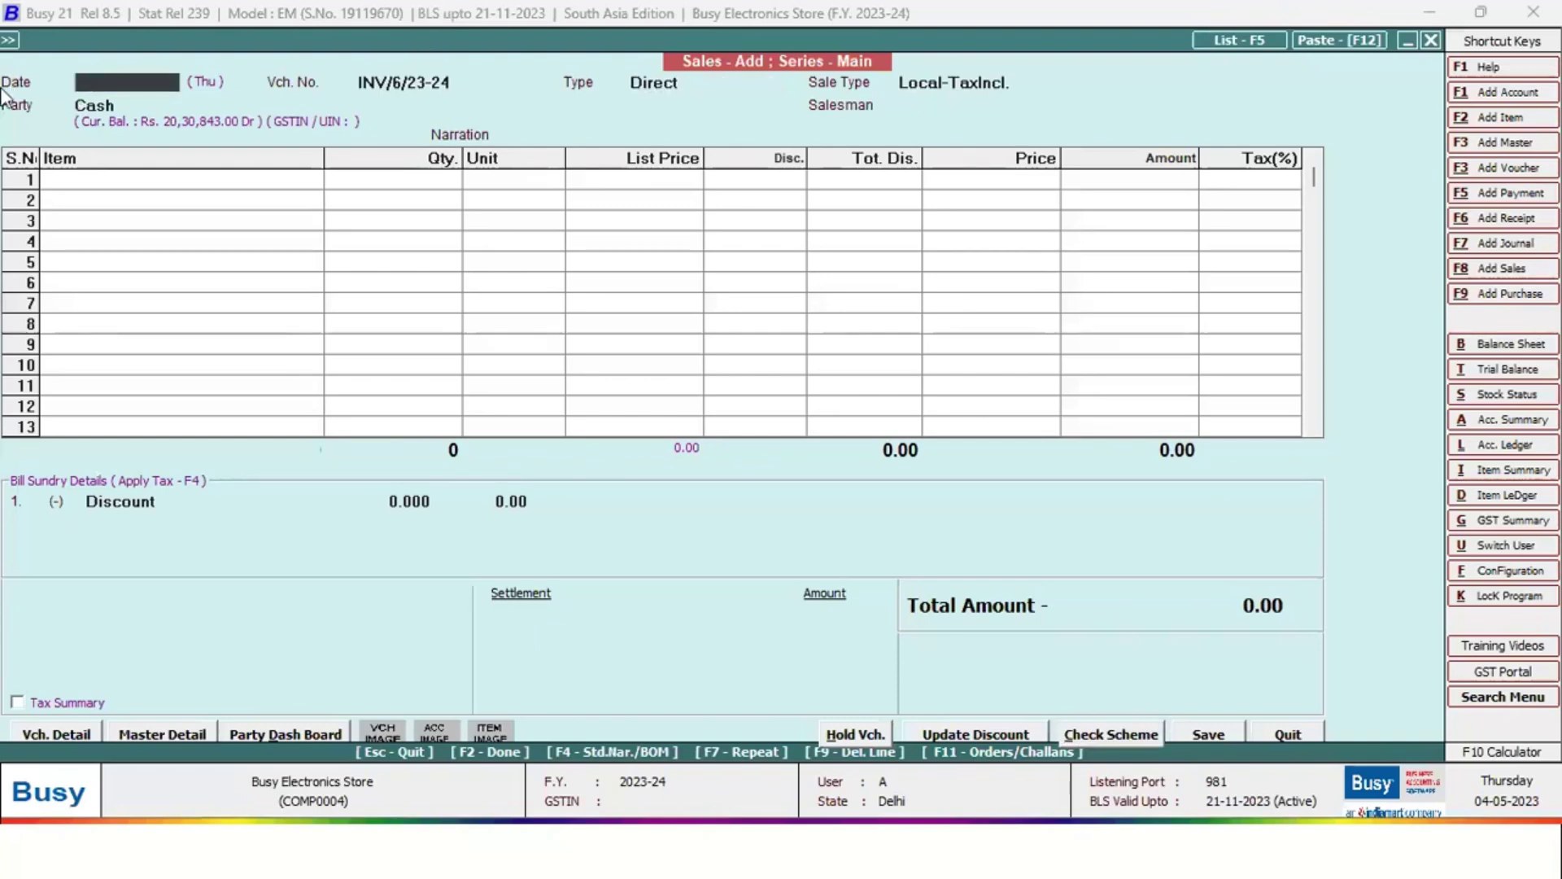
{"action": "type", "text": "01.01"}
{"action": "key", "text": "Return"}
{"action": "key", "text": "Return"}
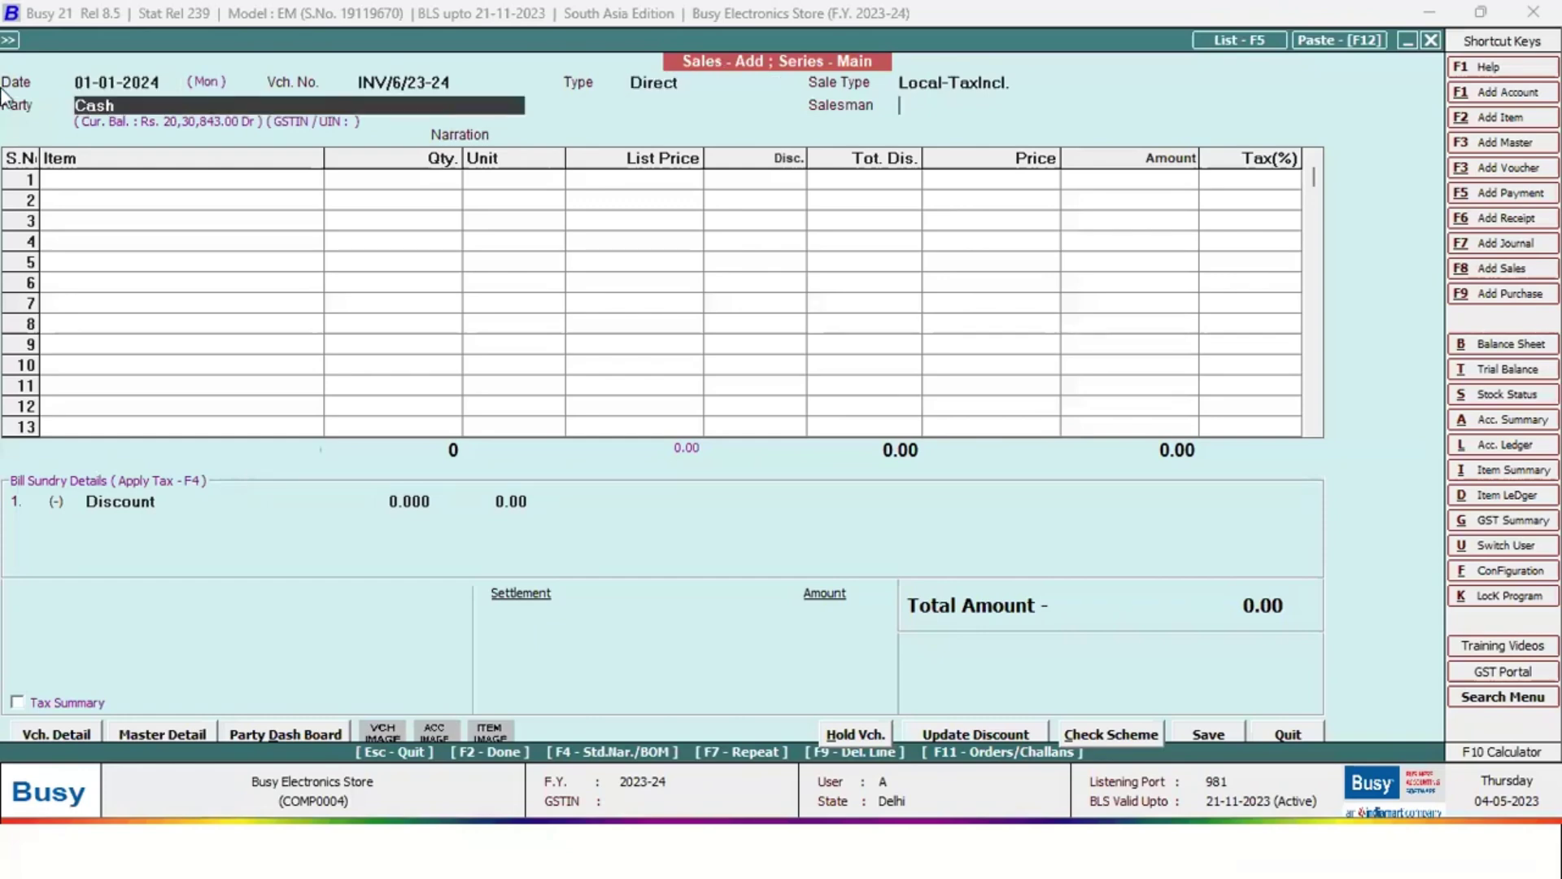
{"action": "key", "text": "Return"}
{"action": "key", "text": "Escape"}
{"action": "type", "text": "fo"}
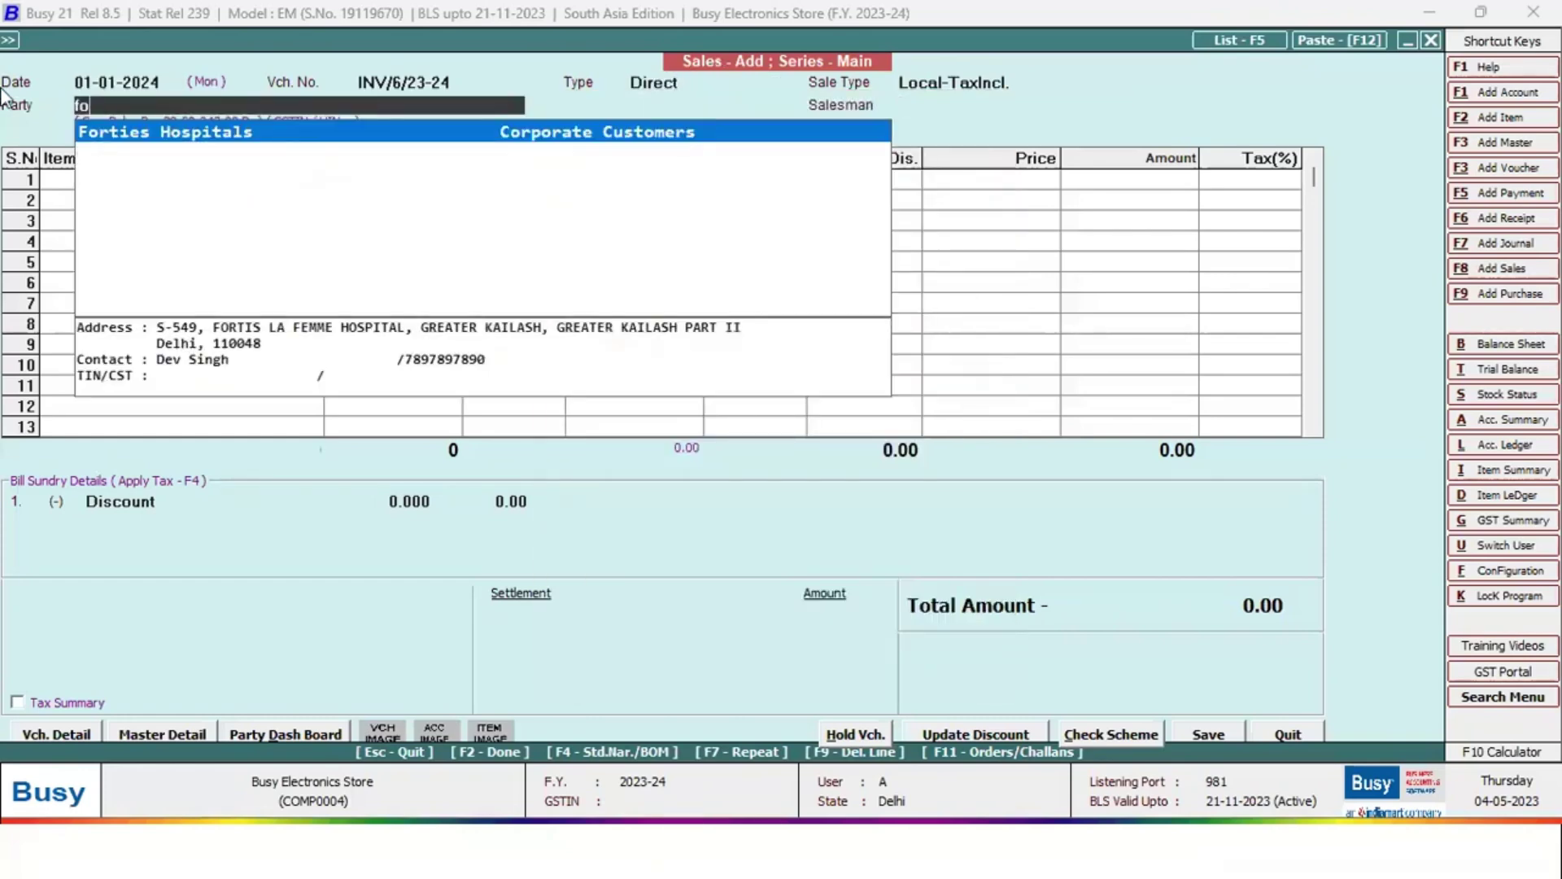
{"action": "key", "text": "Return"}
{"action": "key", "text": "Return"}
Bill Godrej Double Door Refrigerator from Godown, serial GDDR003, and accept the 17,367.00 settlement
{"action": "key", "text": "Return"}
{"action": "key", "text": "Return"}
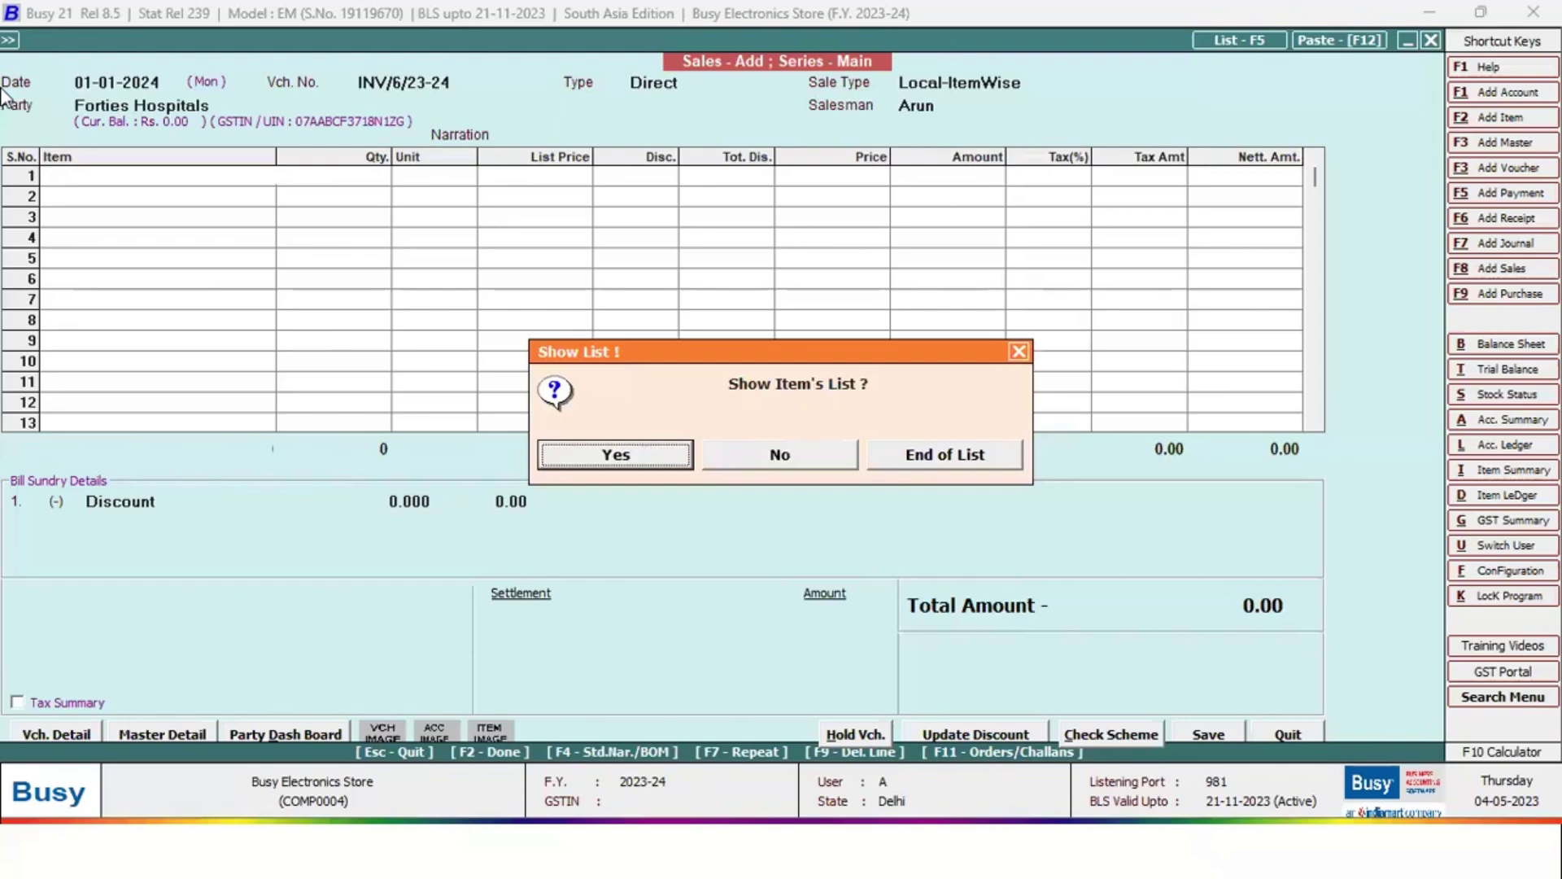
{"action": "key", "text": "Return"}
{"action": "key", "text": "Down"}
{"action": "key", "text": "Down"}
{"action": "key", "text": "Up"}
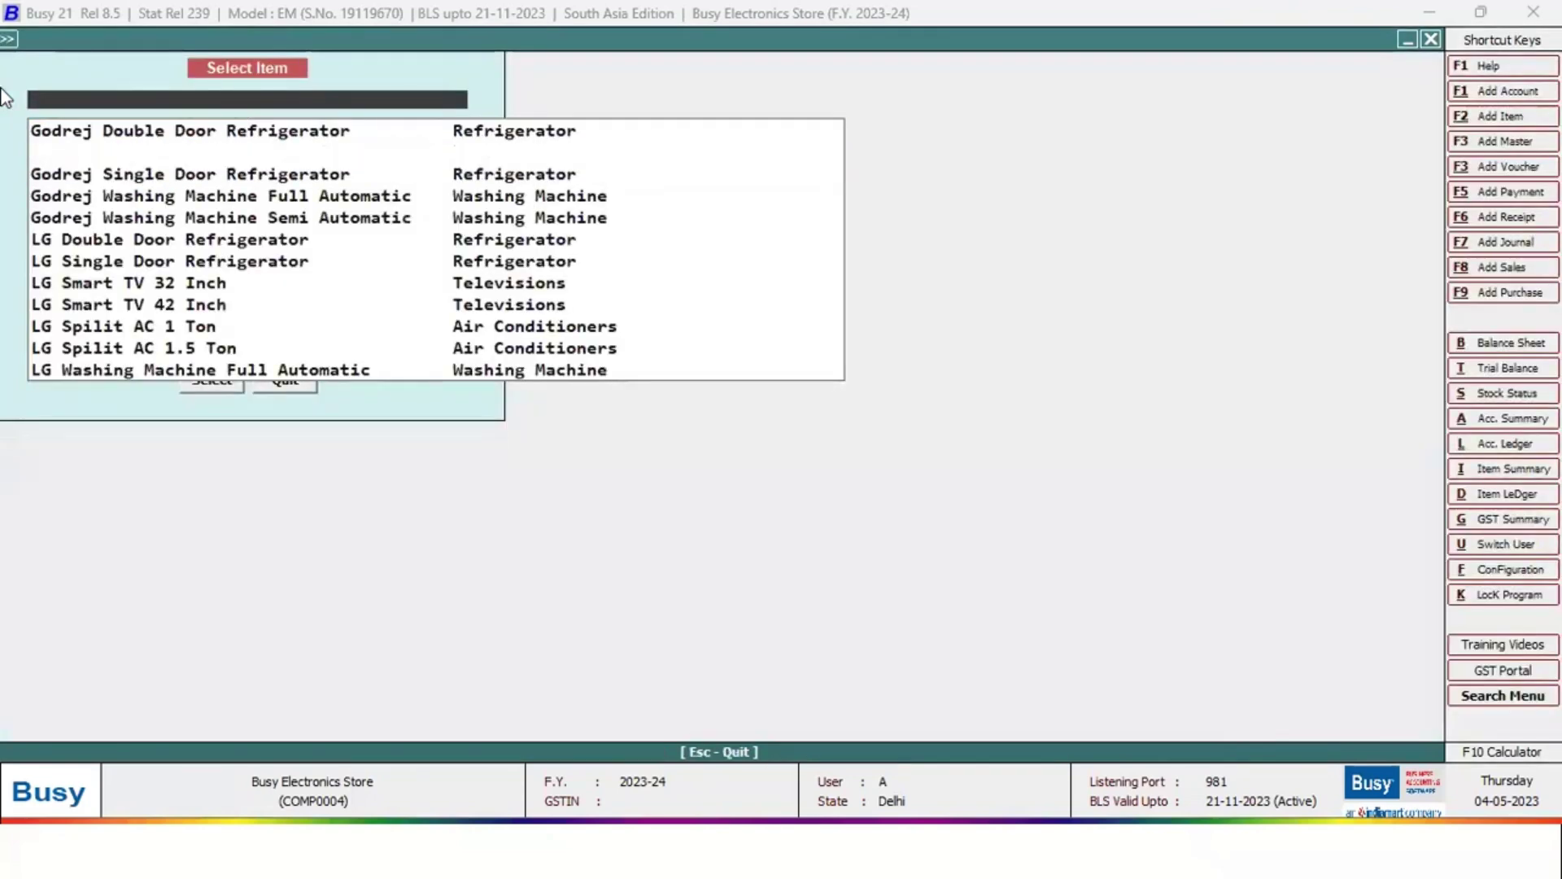
{"action": "key", "text": "Return"}
{"action": "key", "text": "Return"}
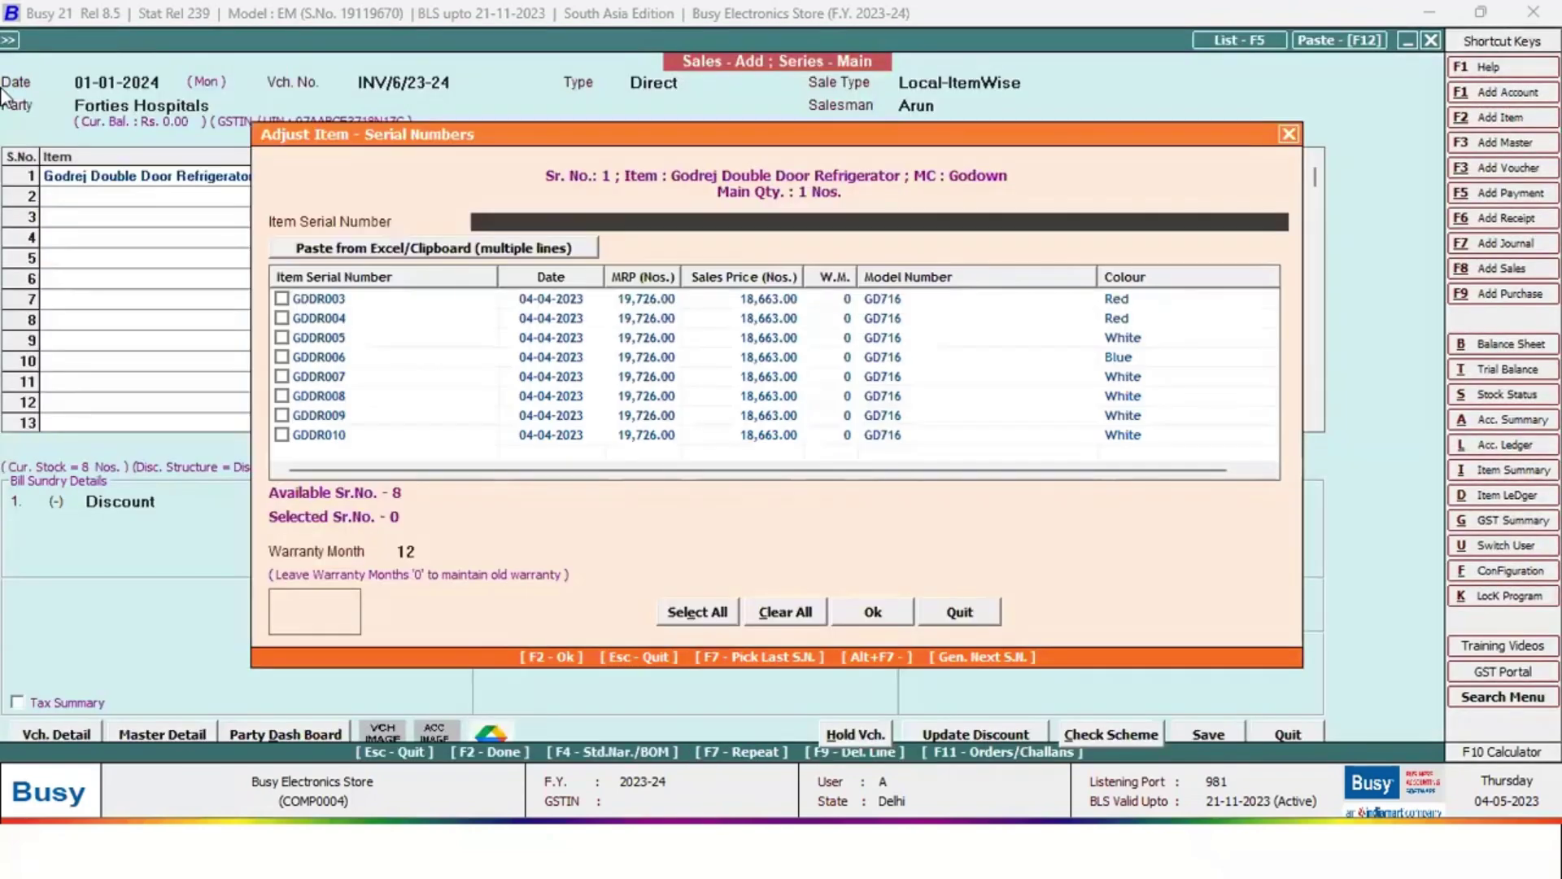
{"action": "key", "text": "Return"}
{"action": "key", "text": "Tab"}
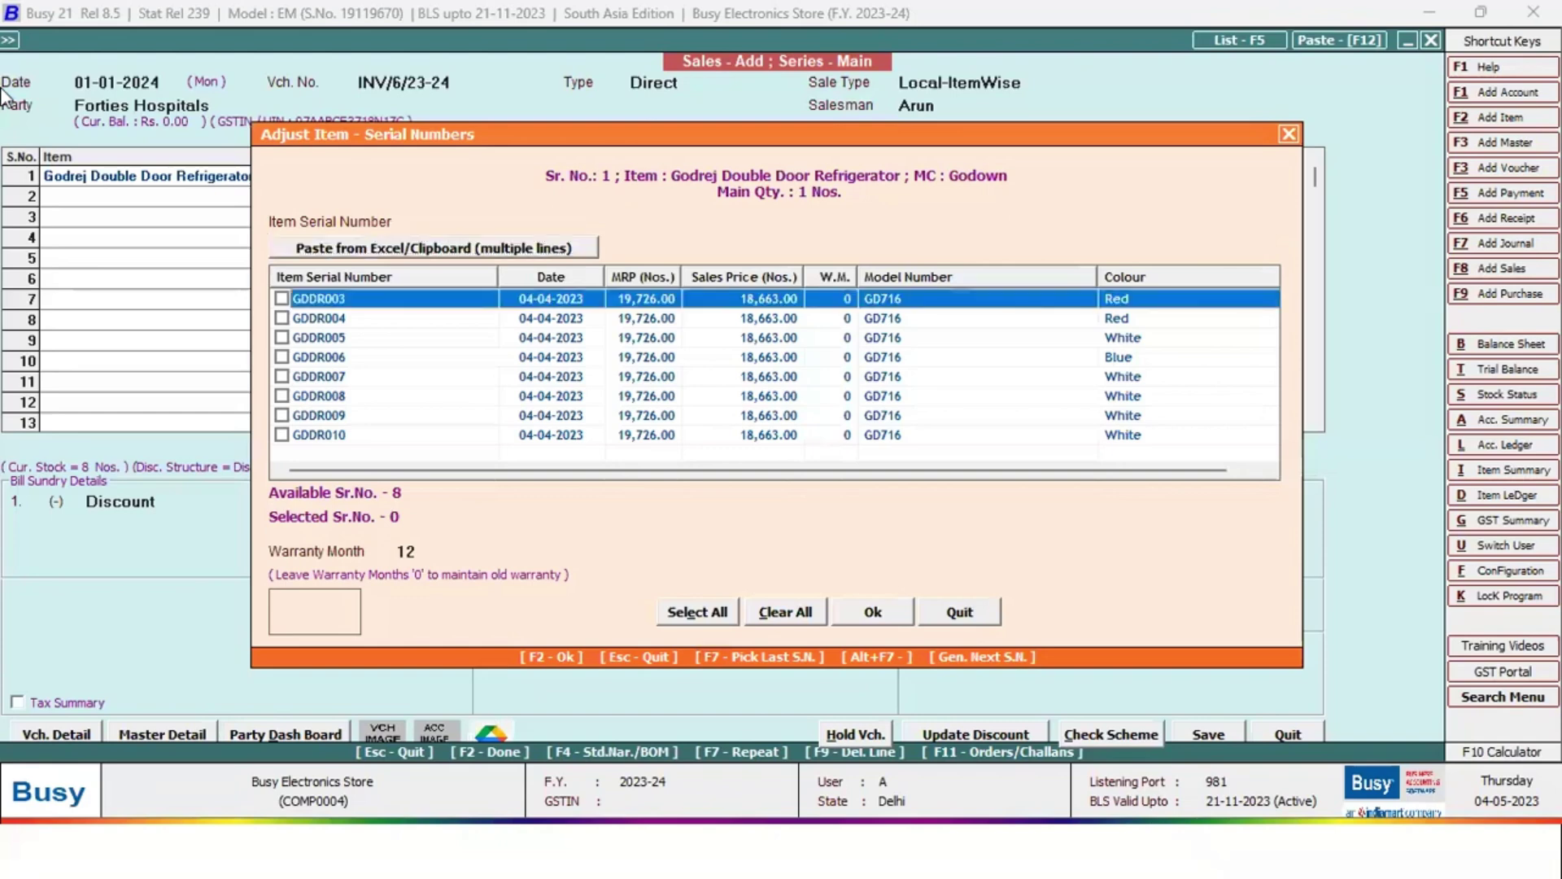
{"action": "key", "text": "space"}
{"action": "key", "text": "F2"}
{"action": "key", "text": "F2"}
{"action": "key", "text": "F2"}
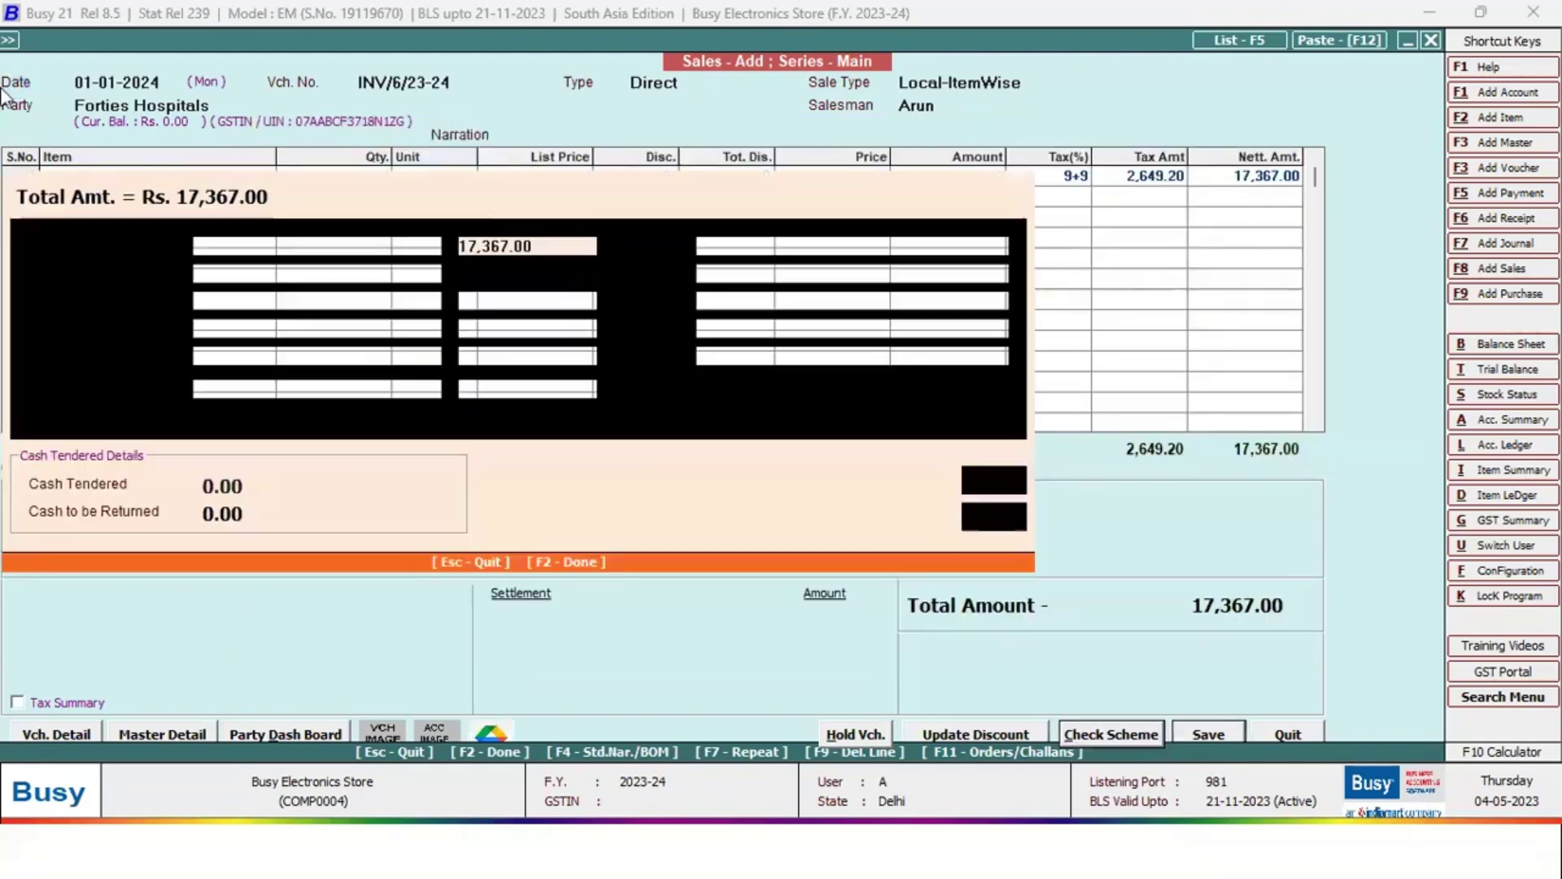
{"action": "key", "text": "F2"}
{"action": "key", "text": "F2"}
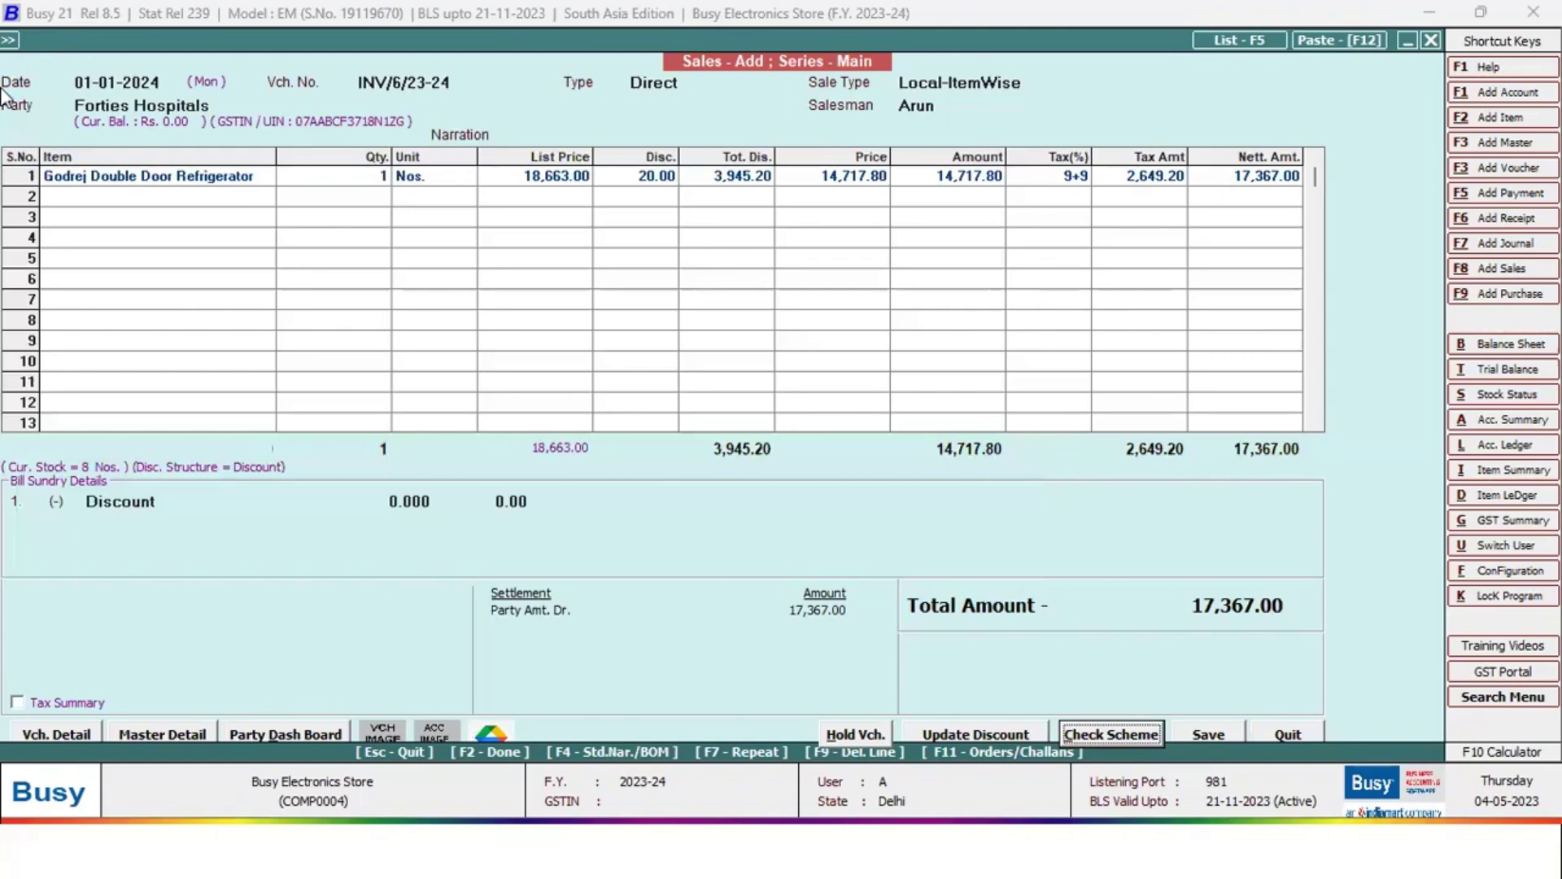
{"action": "key", "text": "F2"}
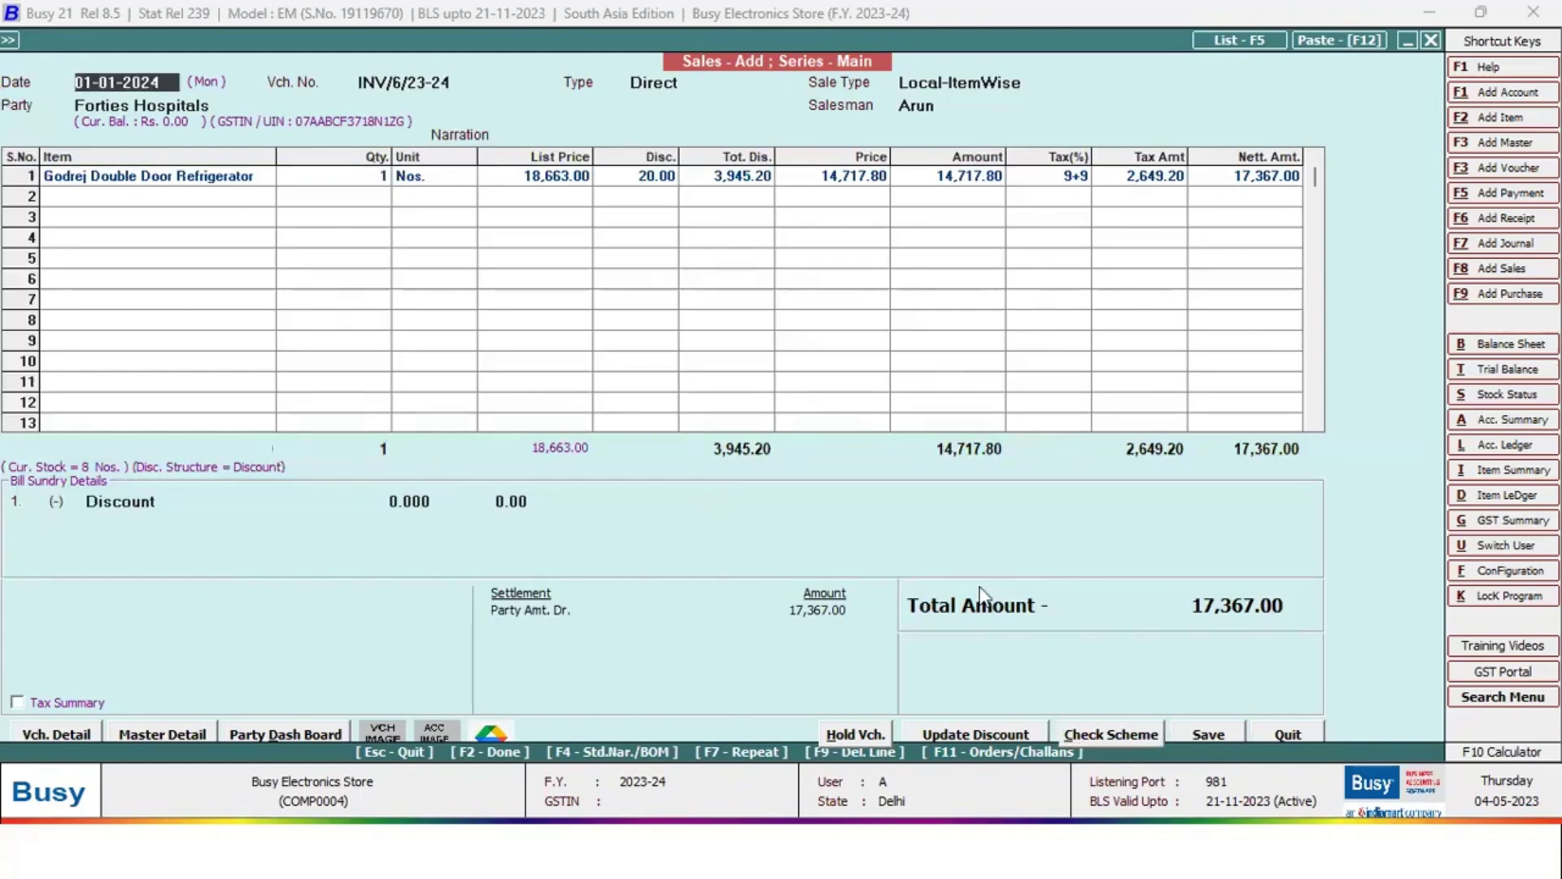
Check the refrigerator sale for schemes (none found) and quit the voucher without saving
{"action": "left_click", "coordinate": [1140, 740]}
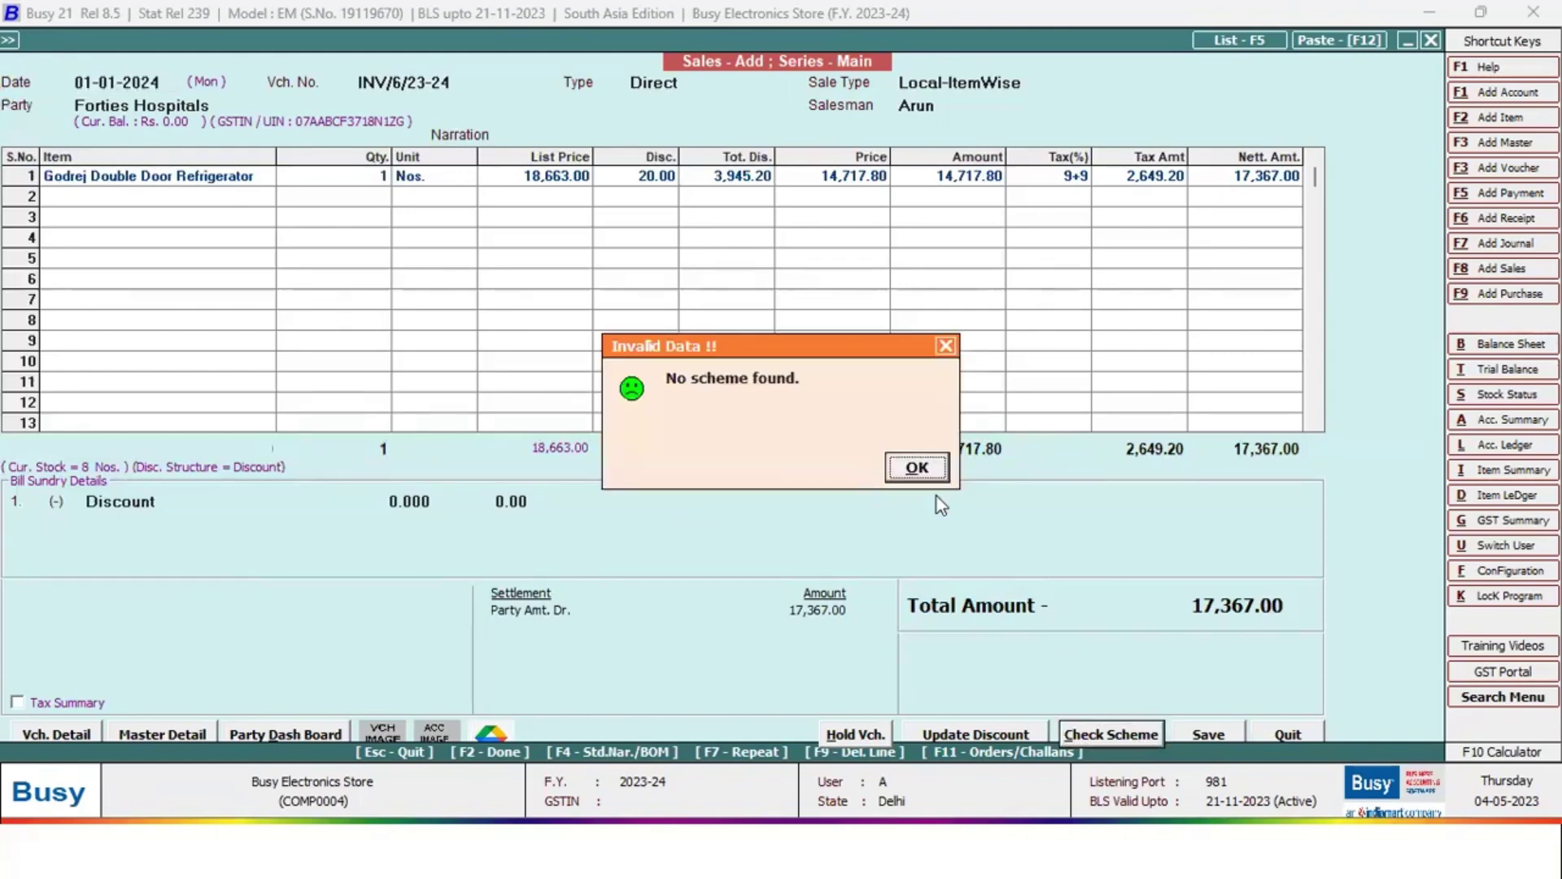
{"action": "left_click", "coordinate": [917, 468]}
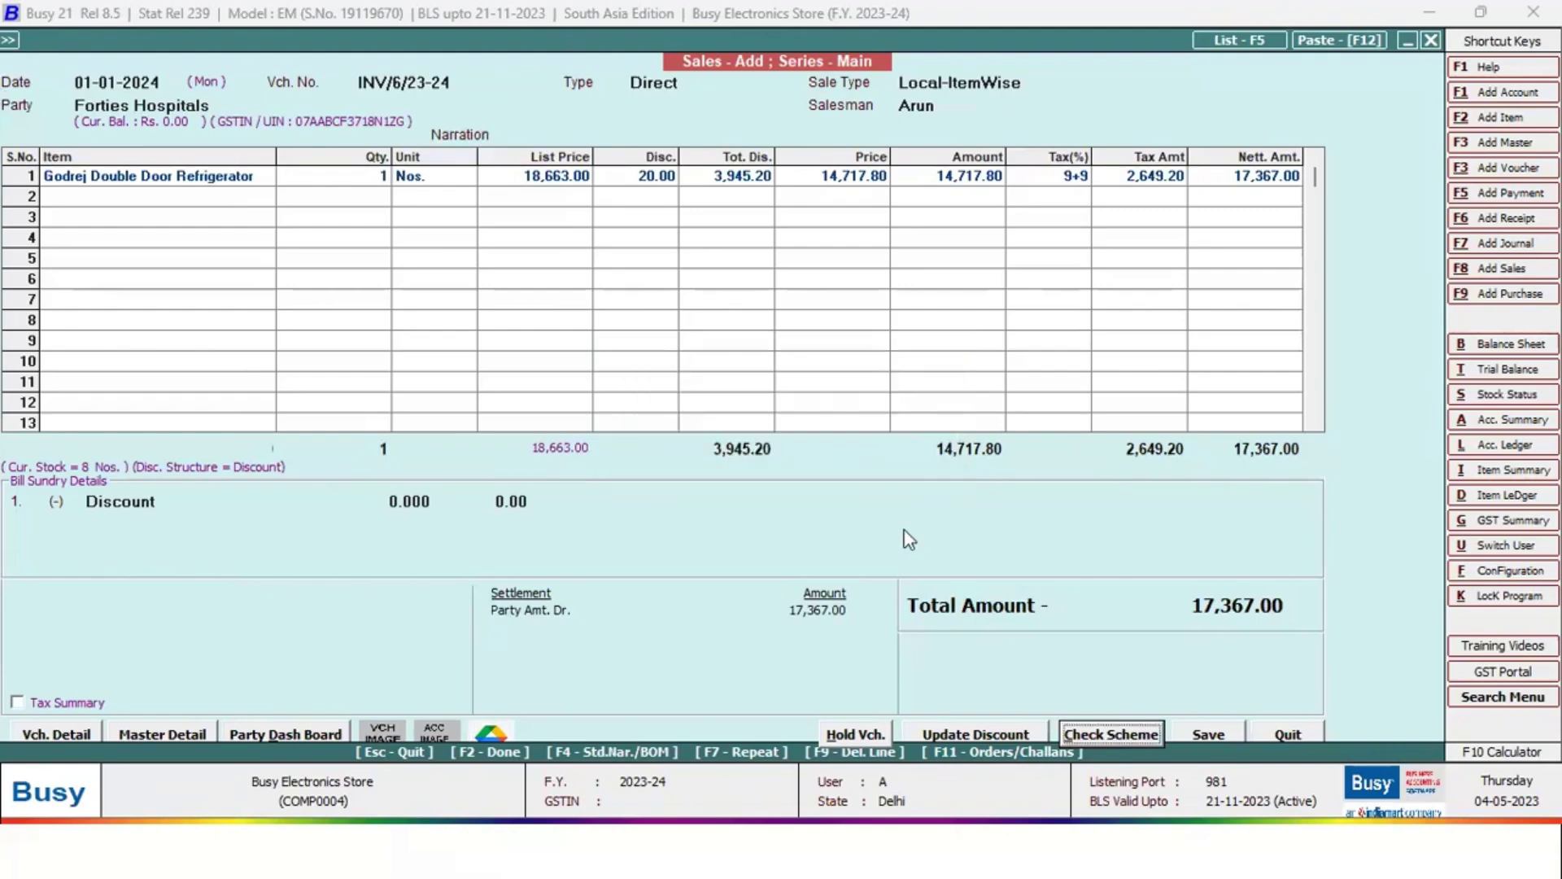
{"action": "key", "text": "Escape"}
{"action": "left_click", "coordinate": [862, 474]}
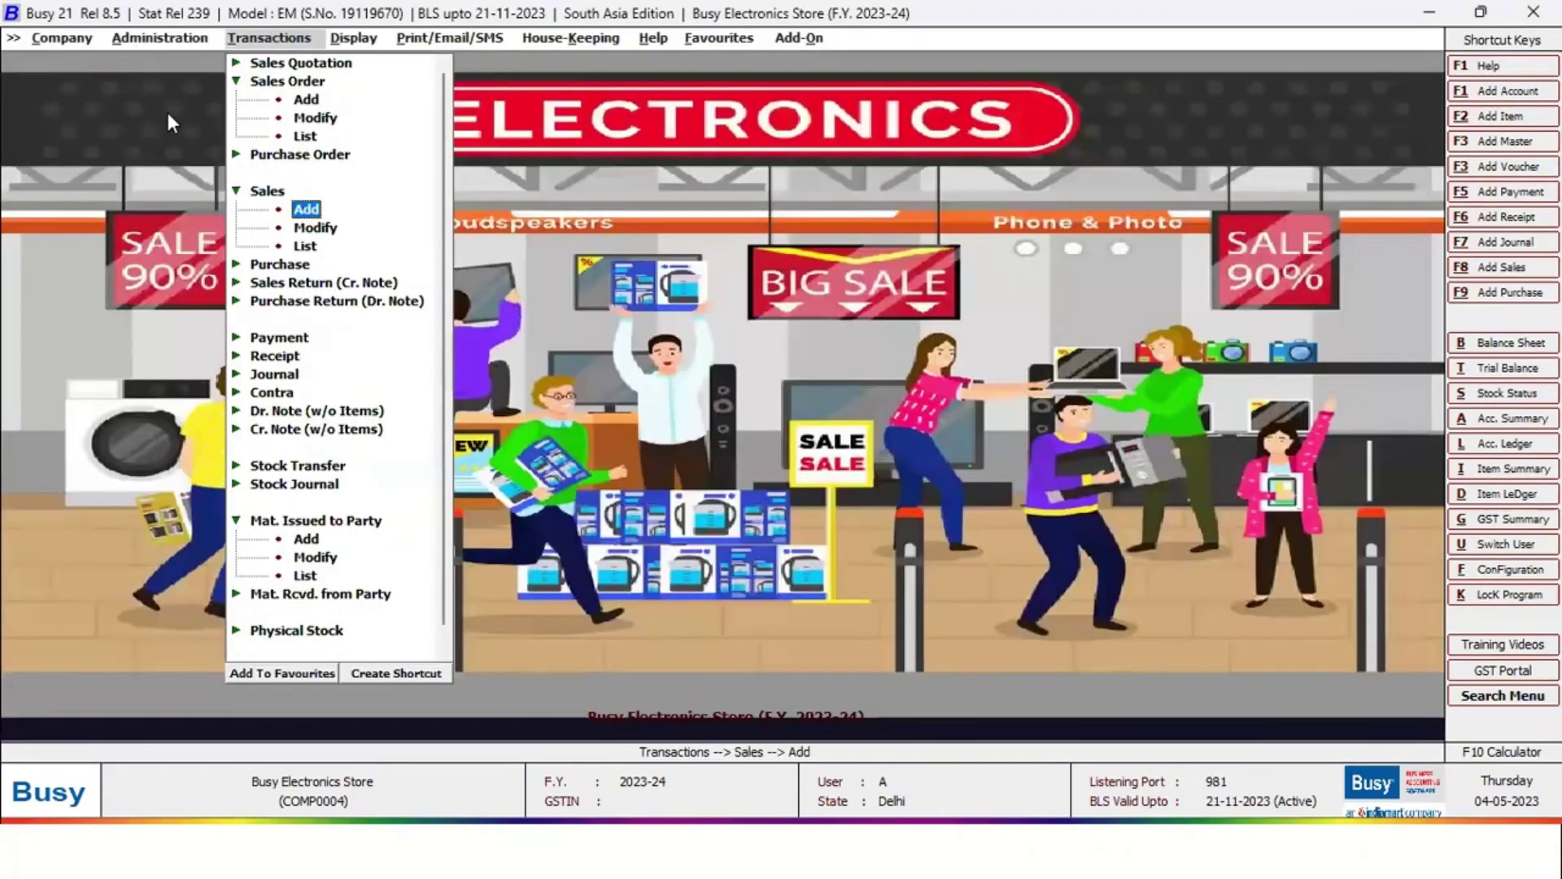
Review the Diwali Offer scheme: 30 discount on Air Conditioners and 25 on Microwaves
{"action": "left_click", "coordinate": [169, 39]}
{"action": "left_click", "coordinate": [166, 64]}
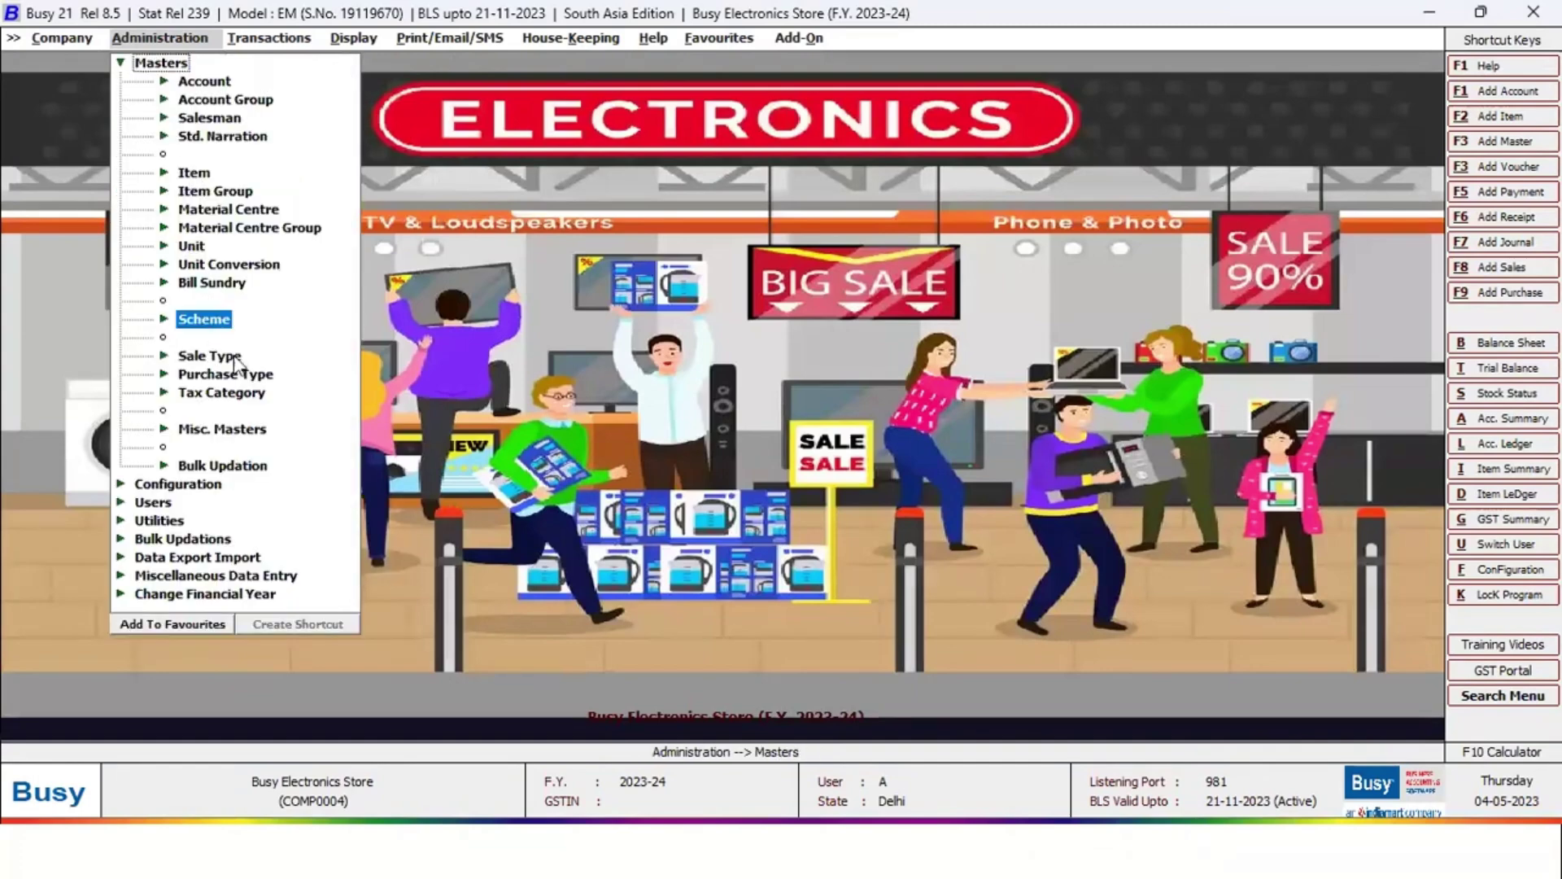
{"action": "left_click", "coordinate": [204, 319]}
{"action": "left_click", "coordinate": [231, 356]}
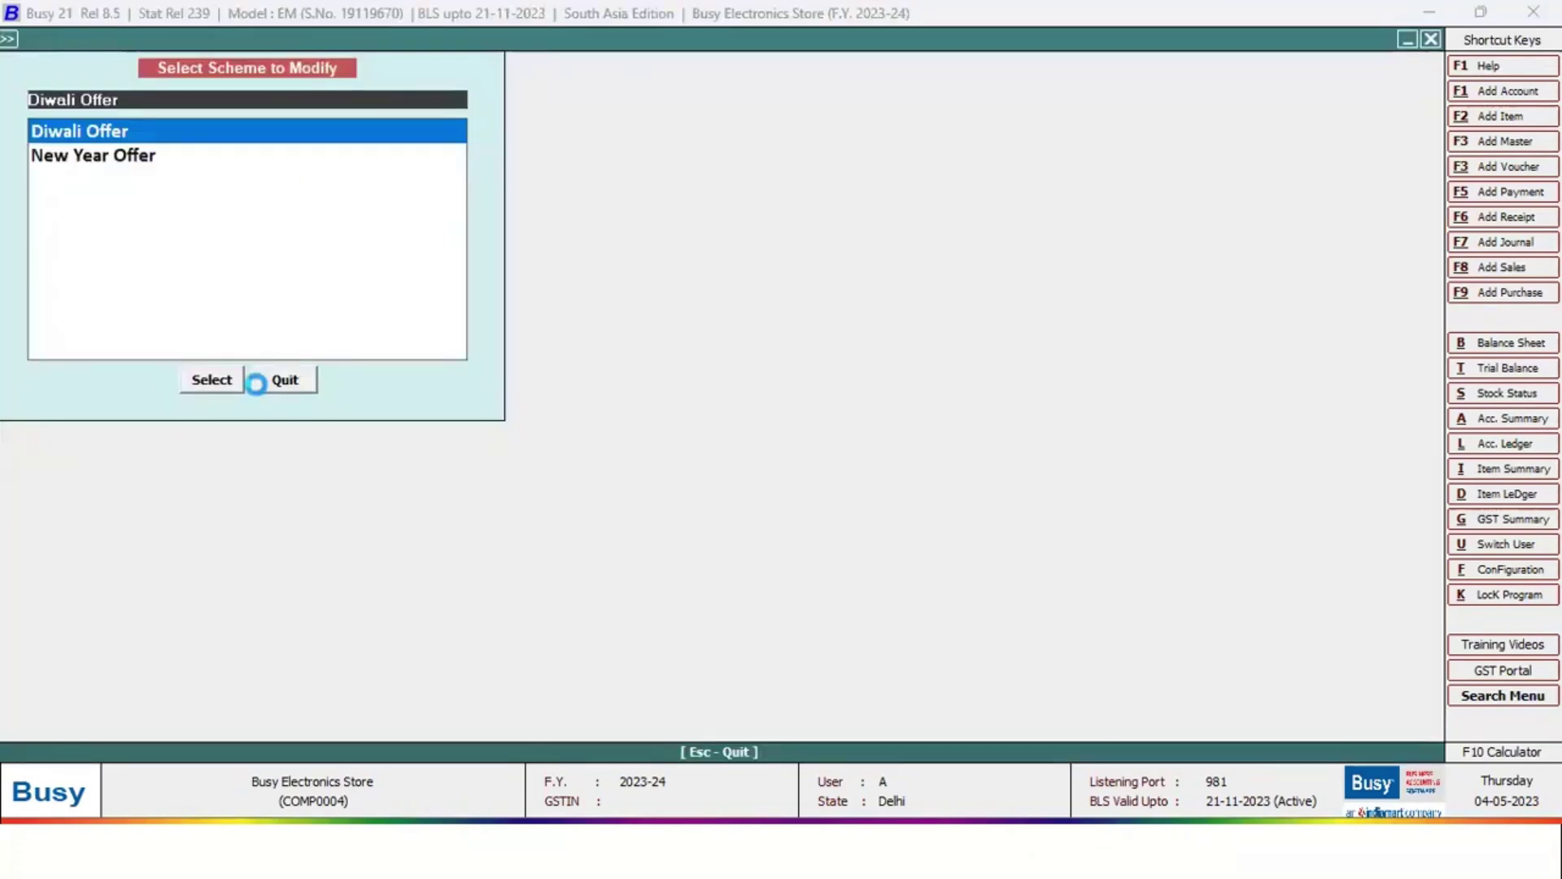
{"action": "key", "text": "Return"}
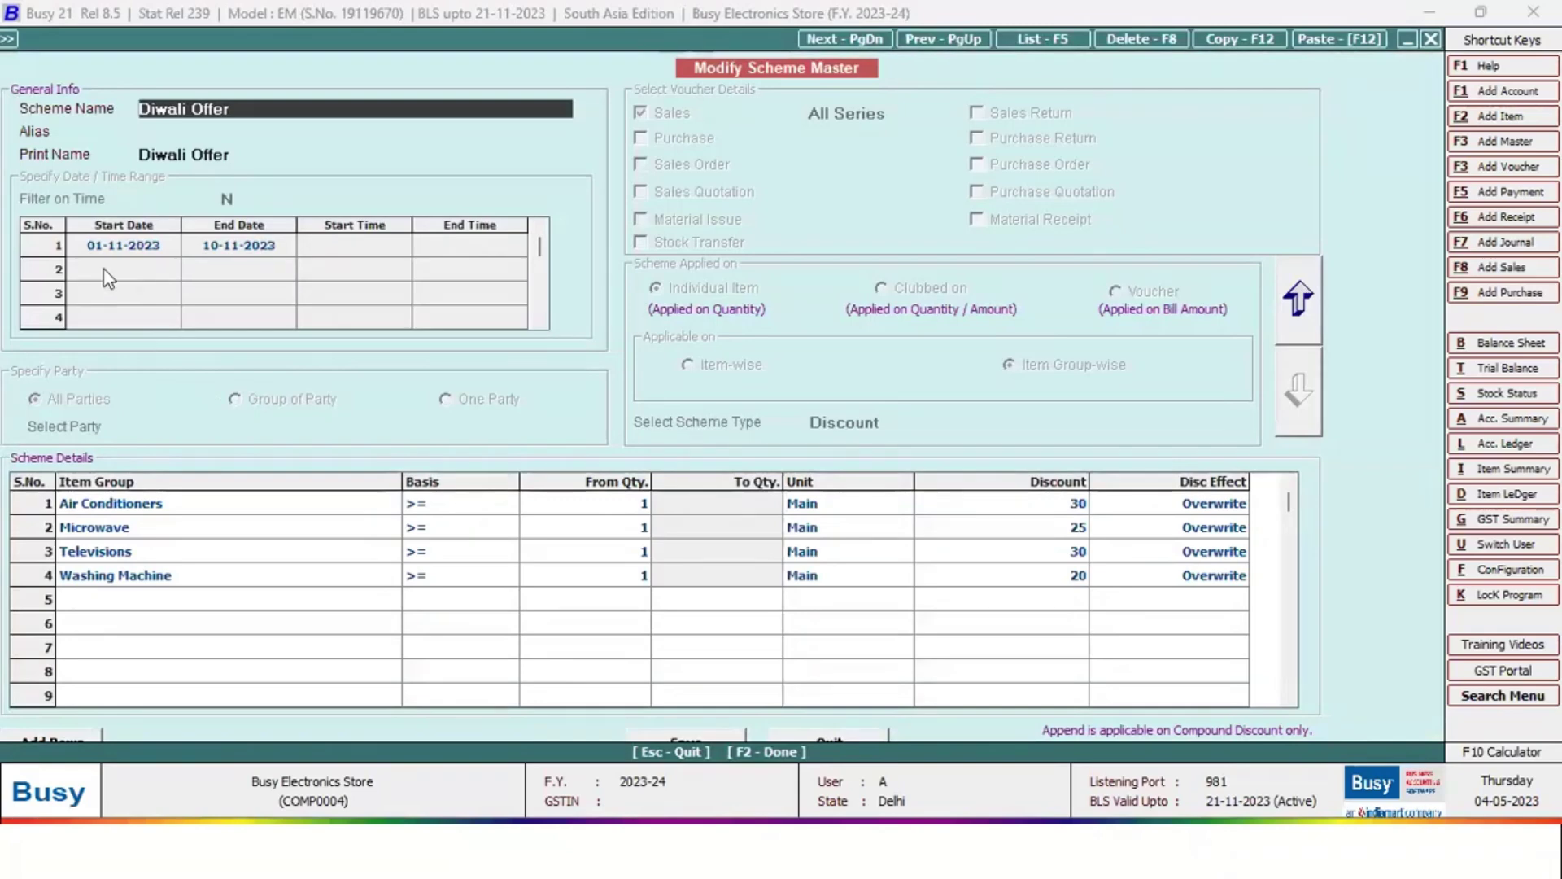
{"action": "left_click", "coordinate": [140, 505]}
{"action": "left_click", "coordinate": [1089, 508]}
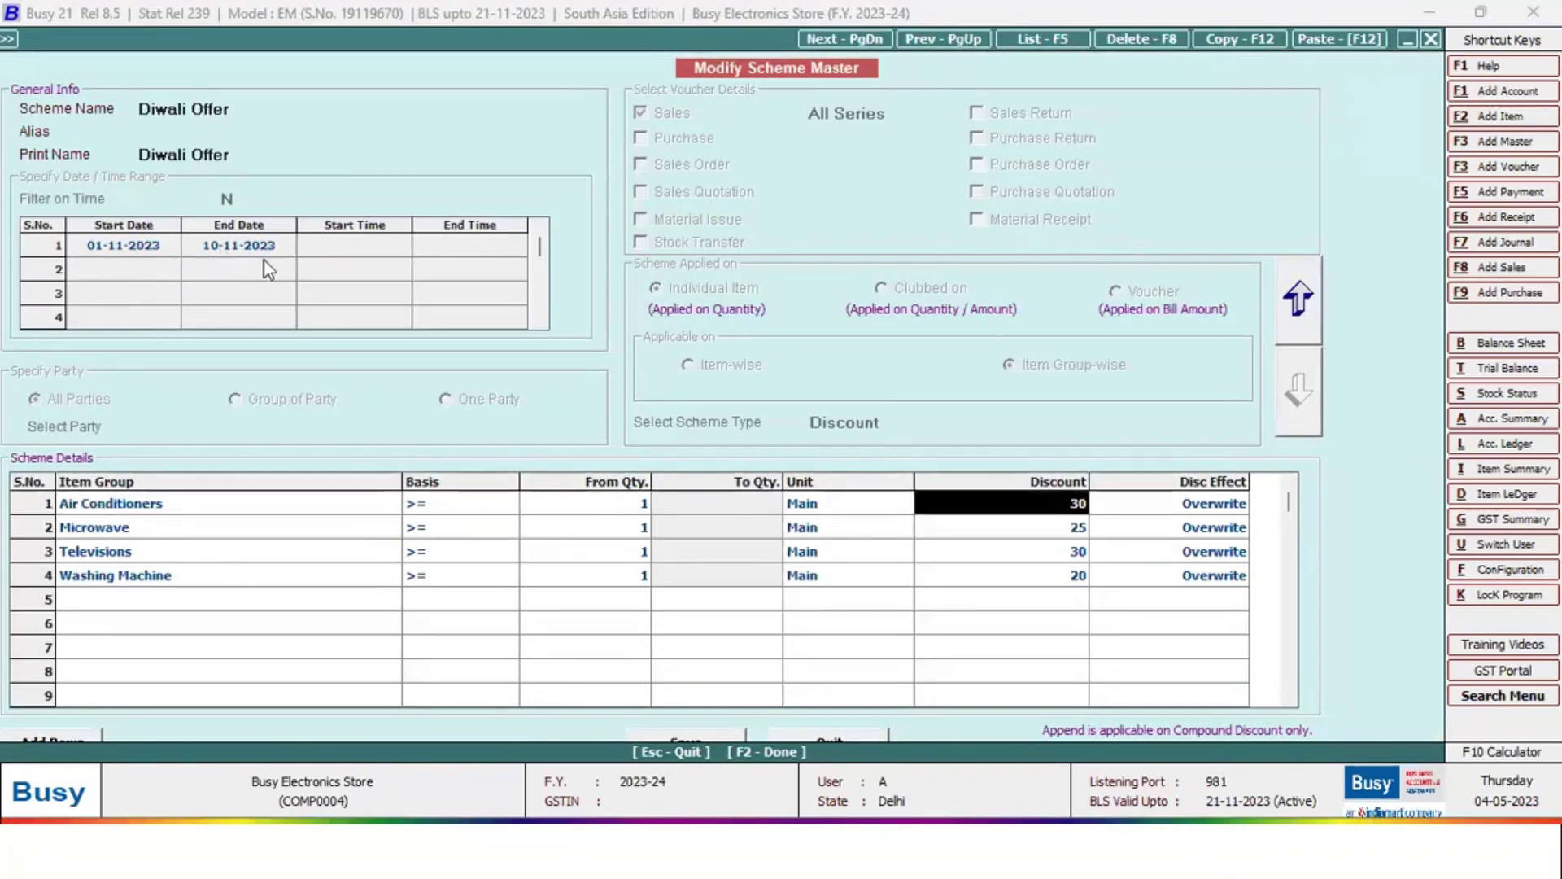
{"action": "left_click", "coordinate": [144, 529]}
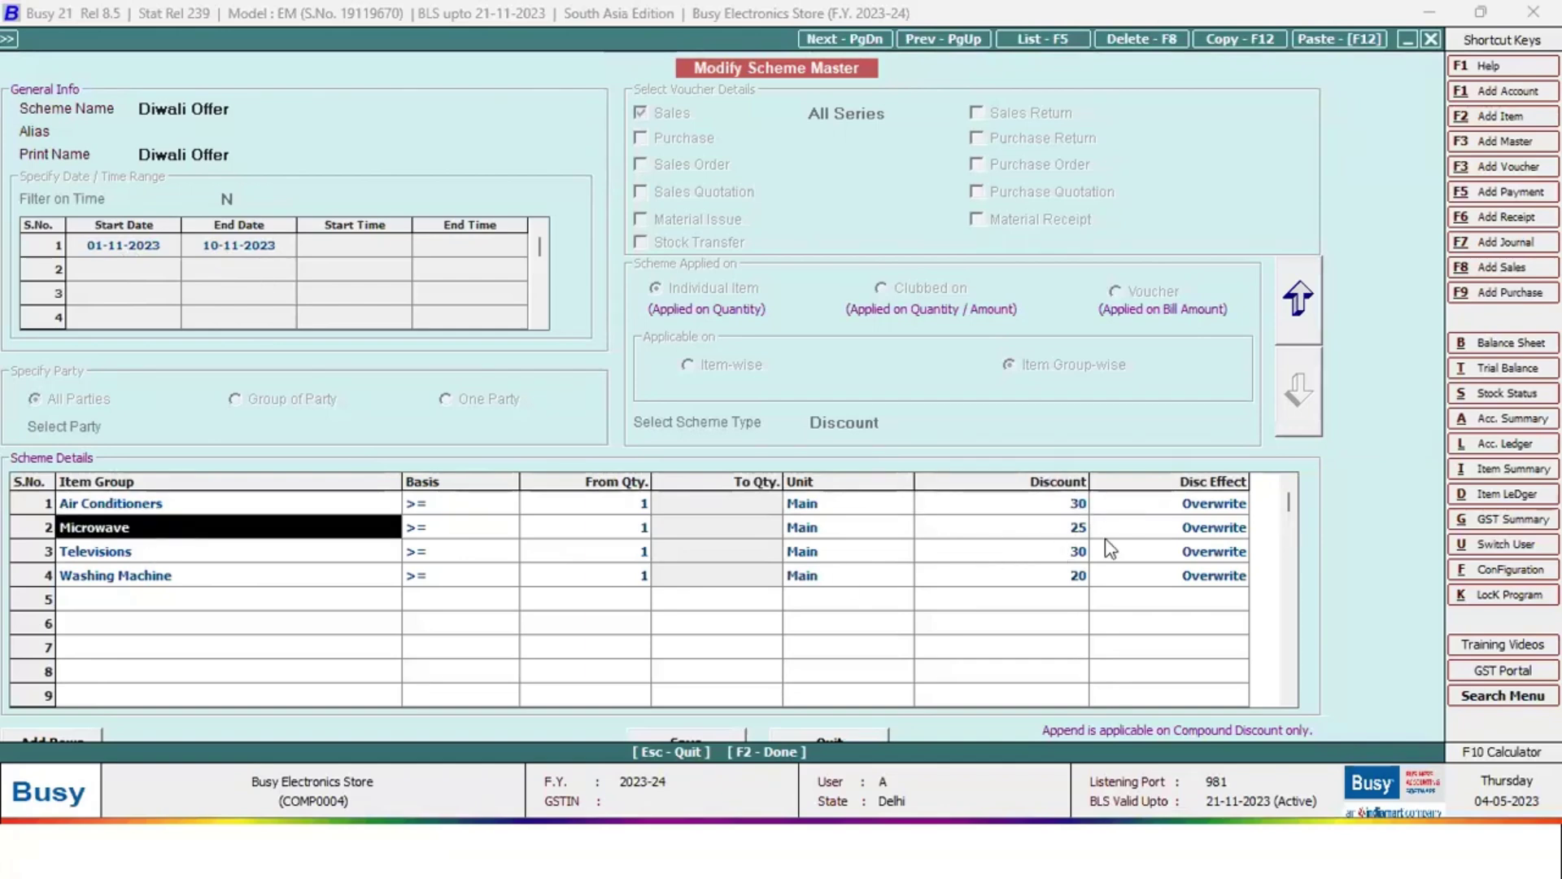
{"action": "left_click", "coordinate": [1080, 531]}
{"action": "key", "text": "Escape"}
Review the New Year Offer scheme giving a free microwave oven per washing machine
{"action": "left_click", "coordinate": [127, 153]}
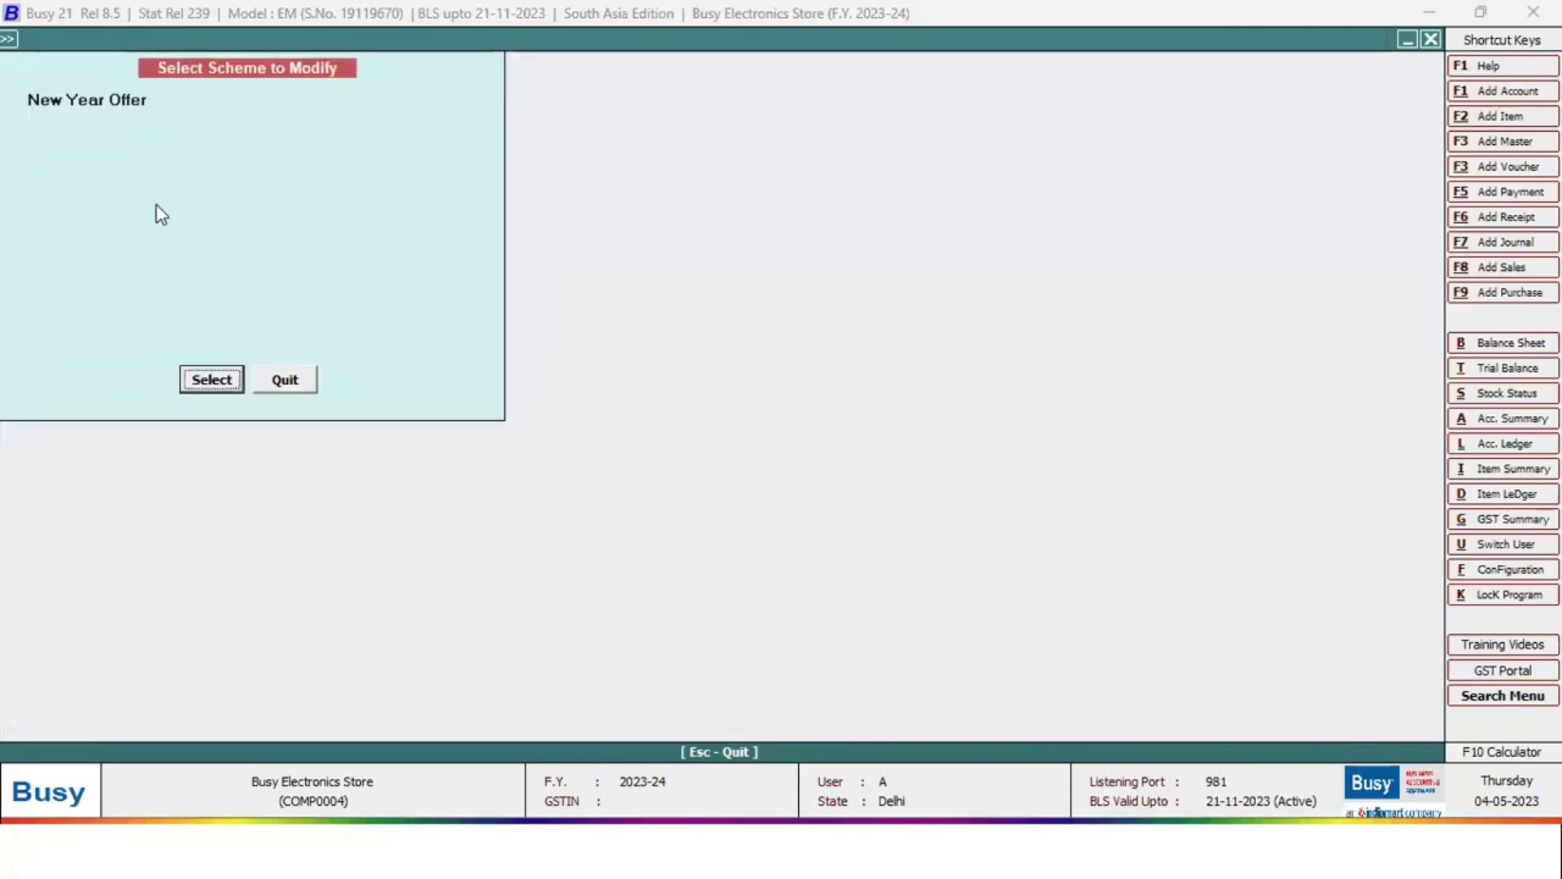
{"action": "key", "text": "Return"}
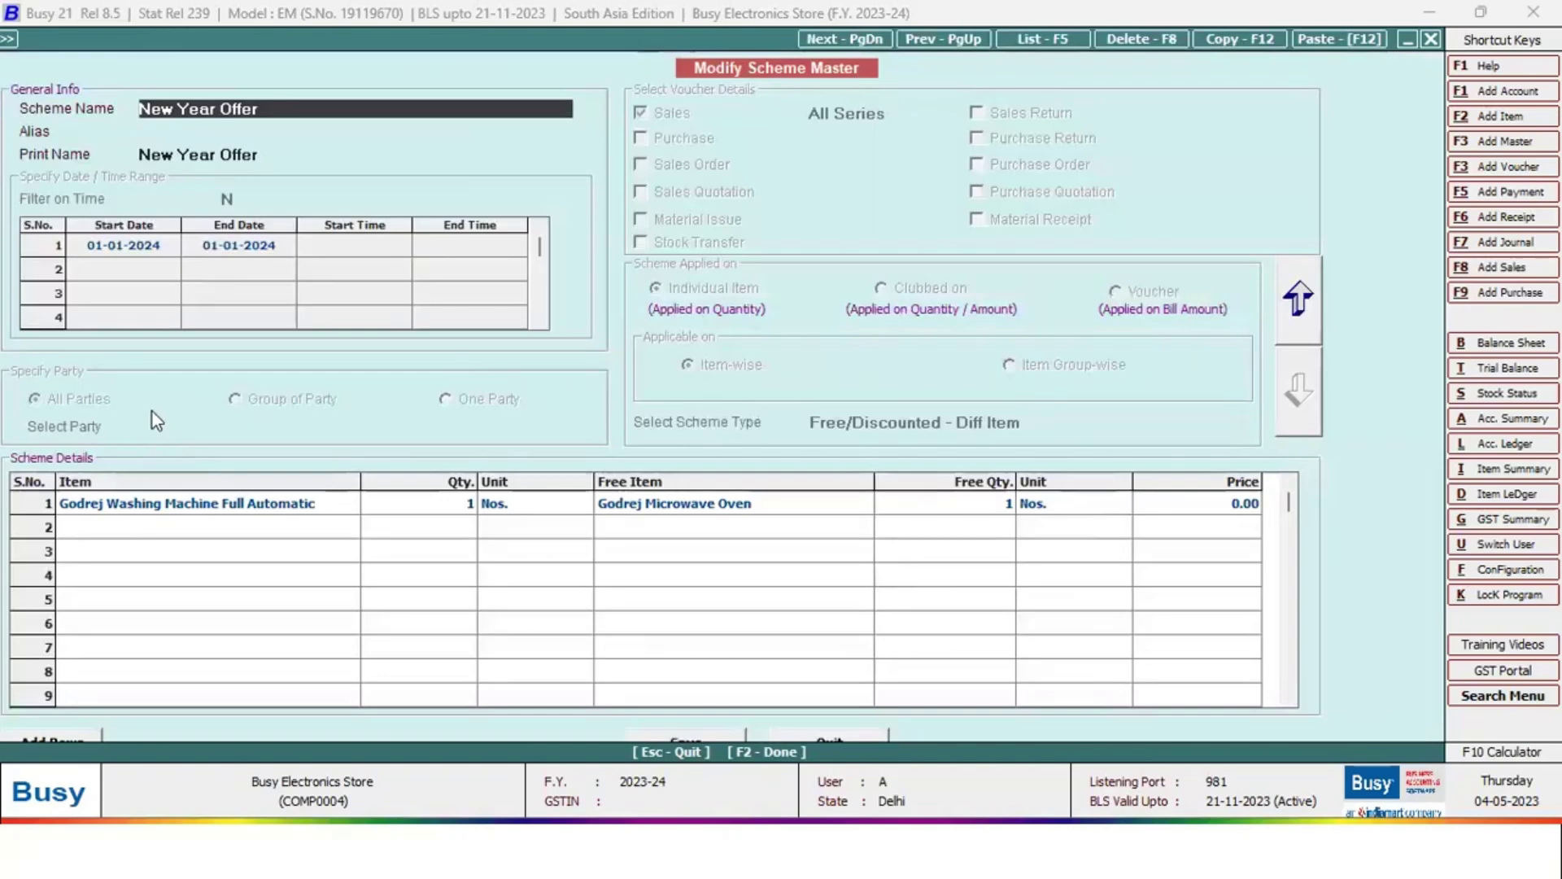
{"action": "left_click", "coordinate": [163, 508]}
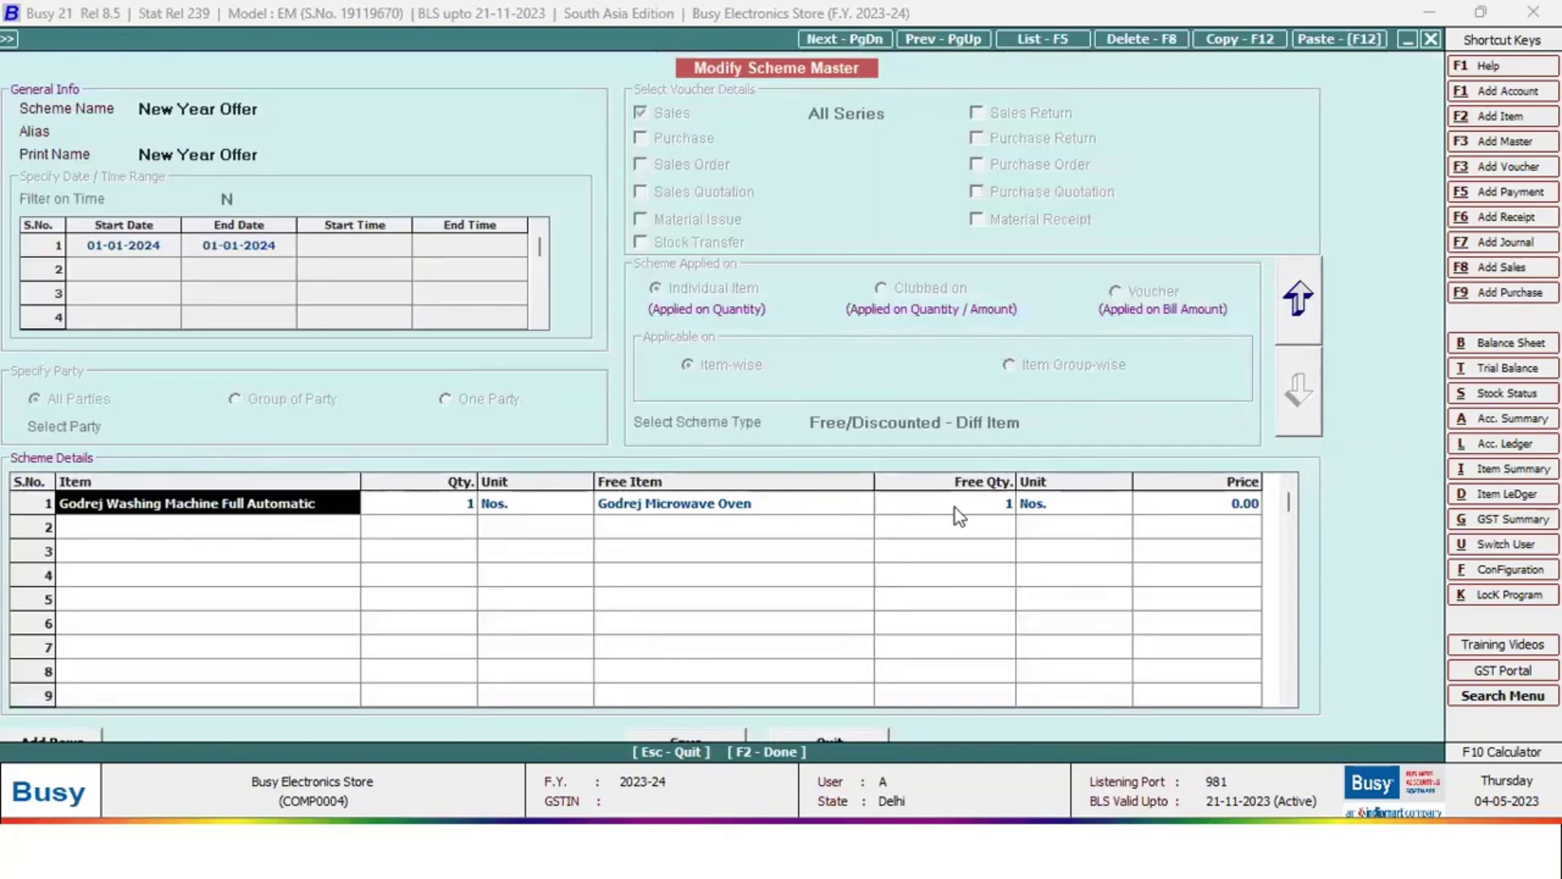
{"action": "left_click", "coordinate": [993, 508]}
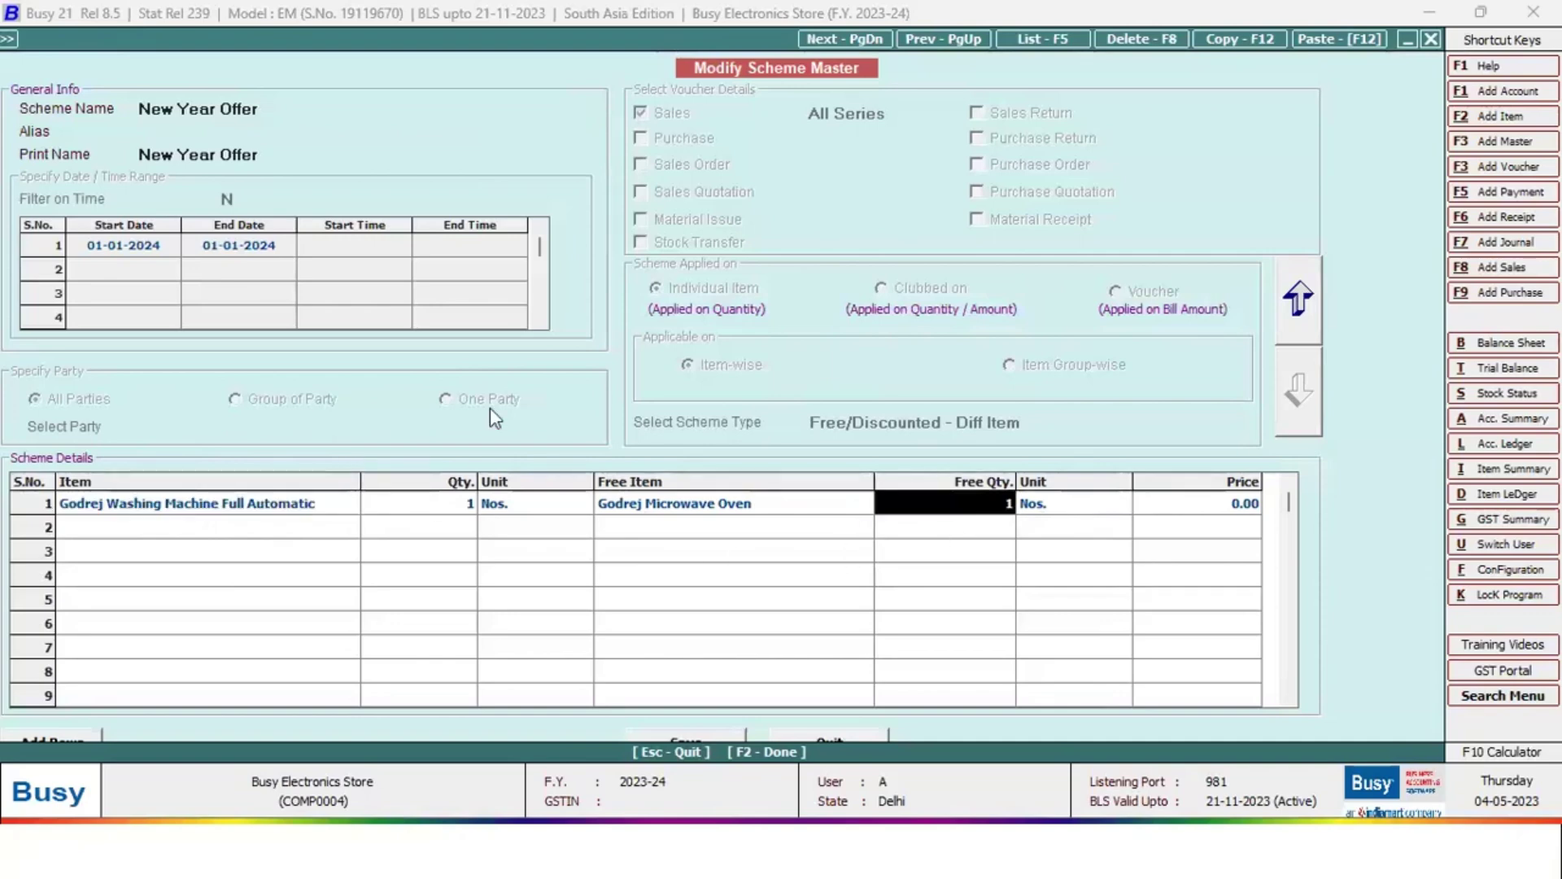
{"action": "key", "text": "Escape"}
{"action": "key", "text": "Escape"}
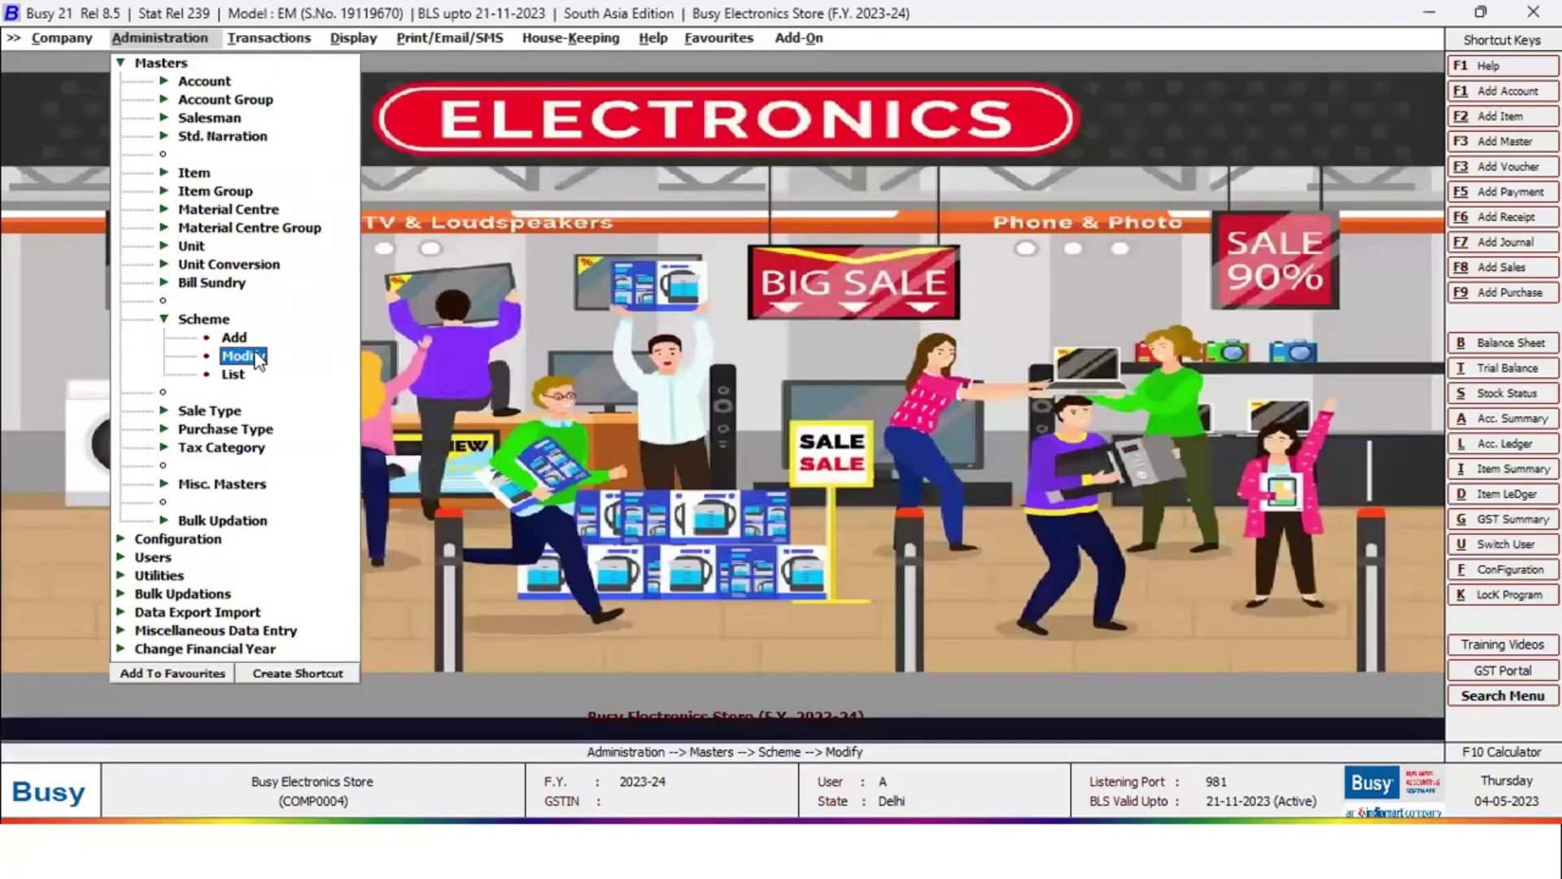
{"action": "left_click", "coordinate": [253, 353]}
{"action": "double_click", "coordinate": [244, 328]}
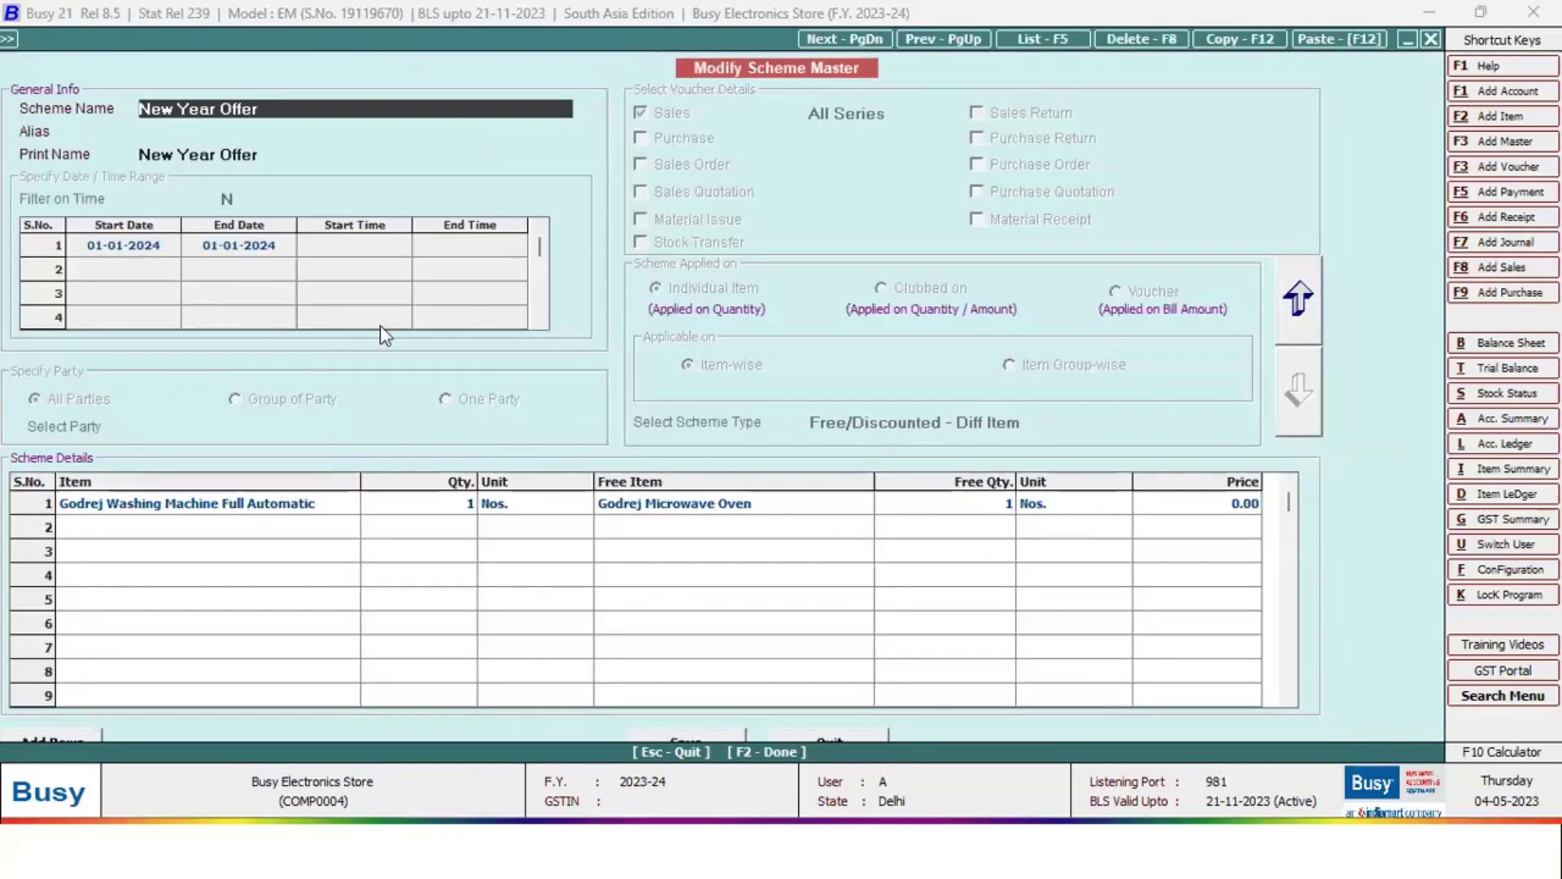
{"action": "key", "text": "Escape"}
{"action": "left_click", "coordinate": [277, 38]}
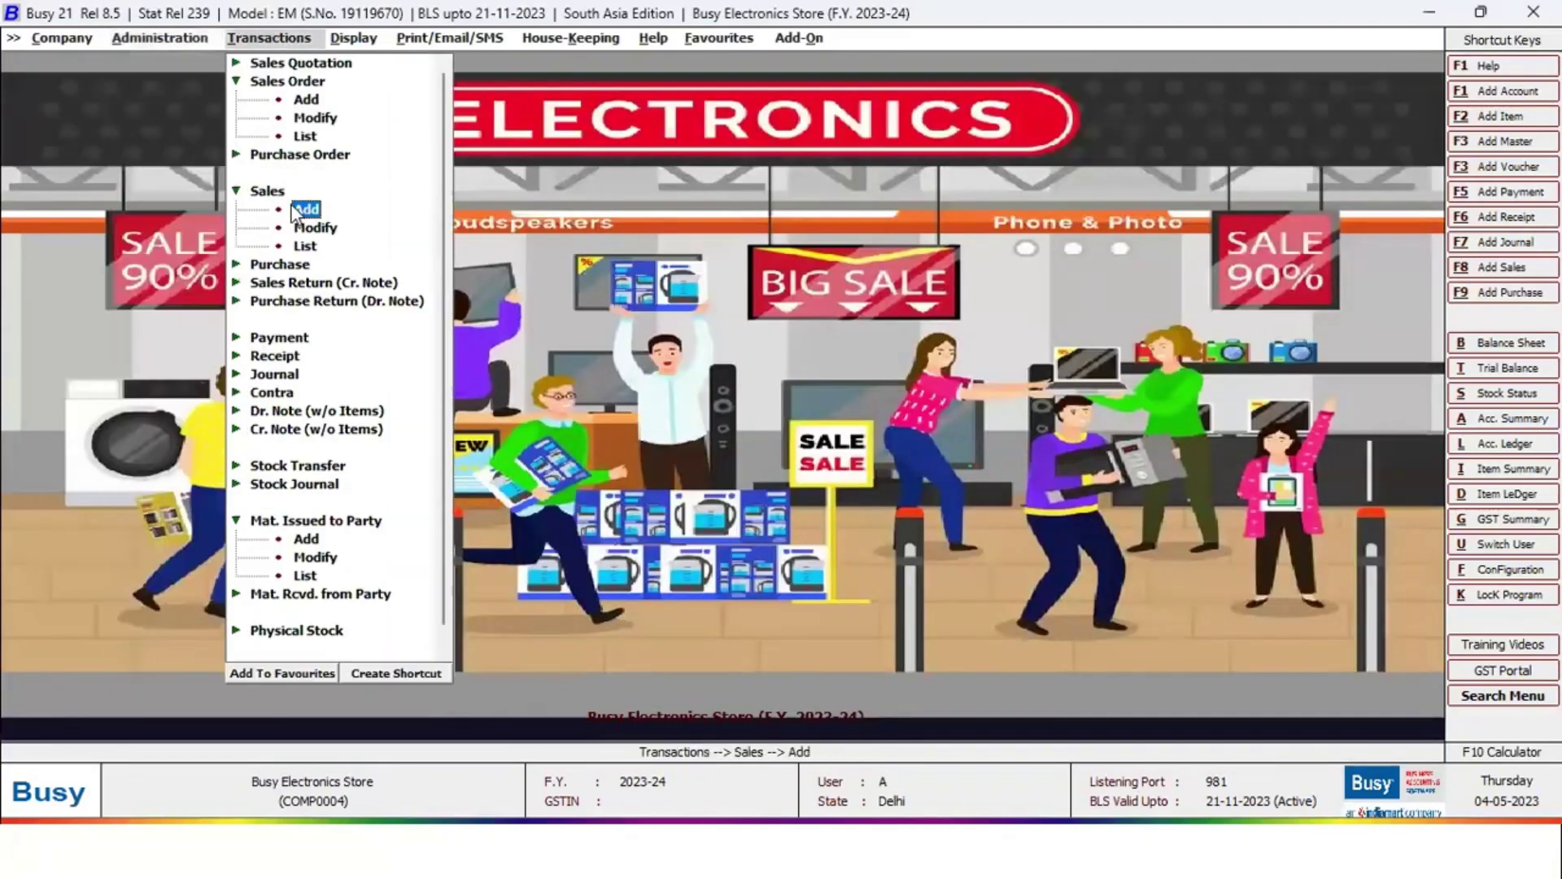
Start a Direct sales voucher dated 01-01-2024 for party Forties Hospitals
{"action": "double_click", "coordinate": [304, 215]}
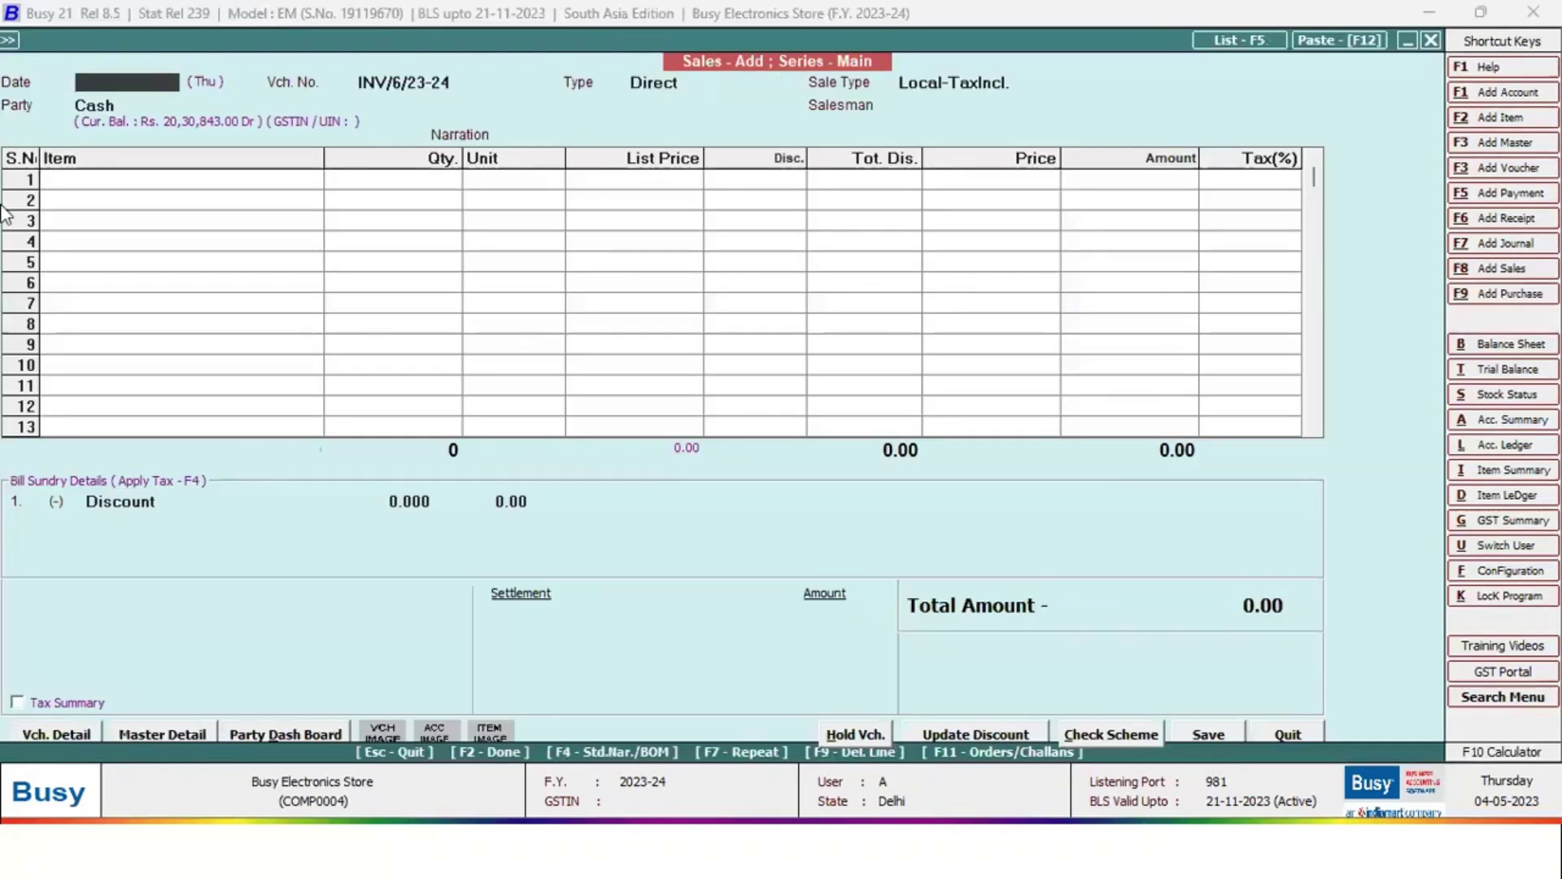
{"action": "type", "text": "01-01"}
{"action": "key", "text": "Return"}
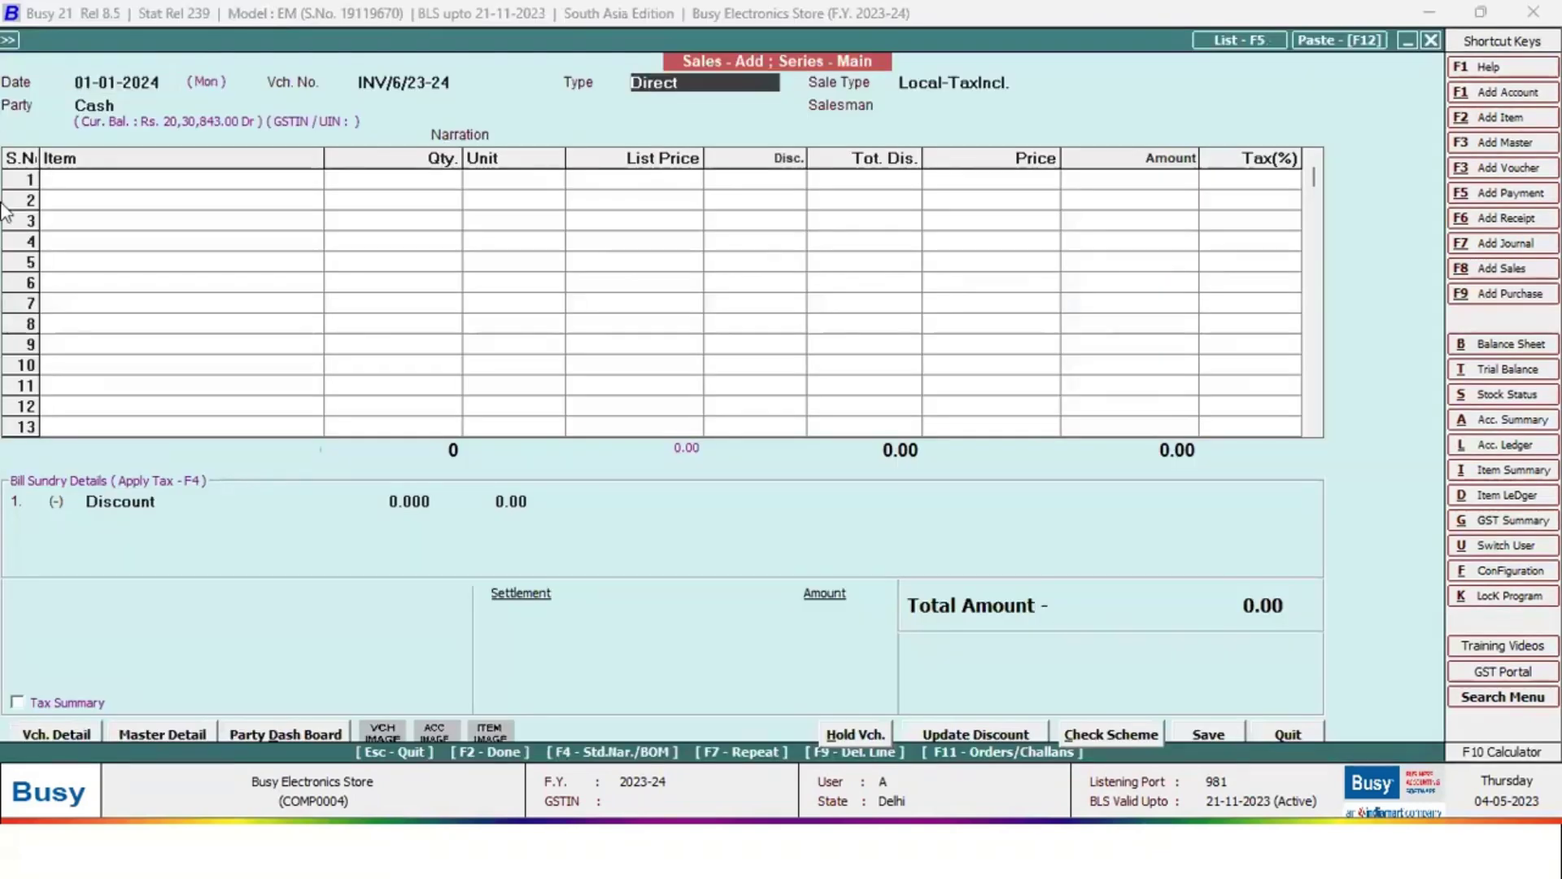
{"action": "key", "text": "Return"}
{"action": "key", "text": "Return"}
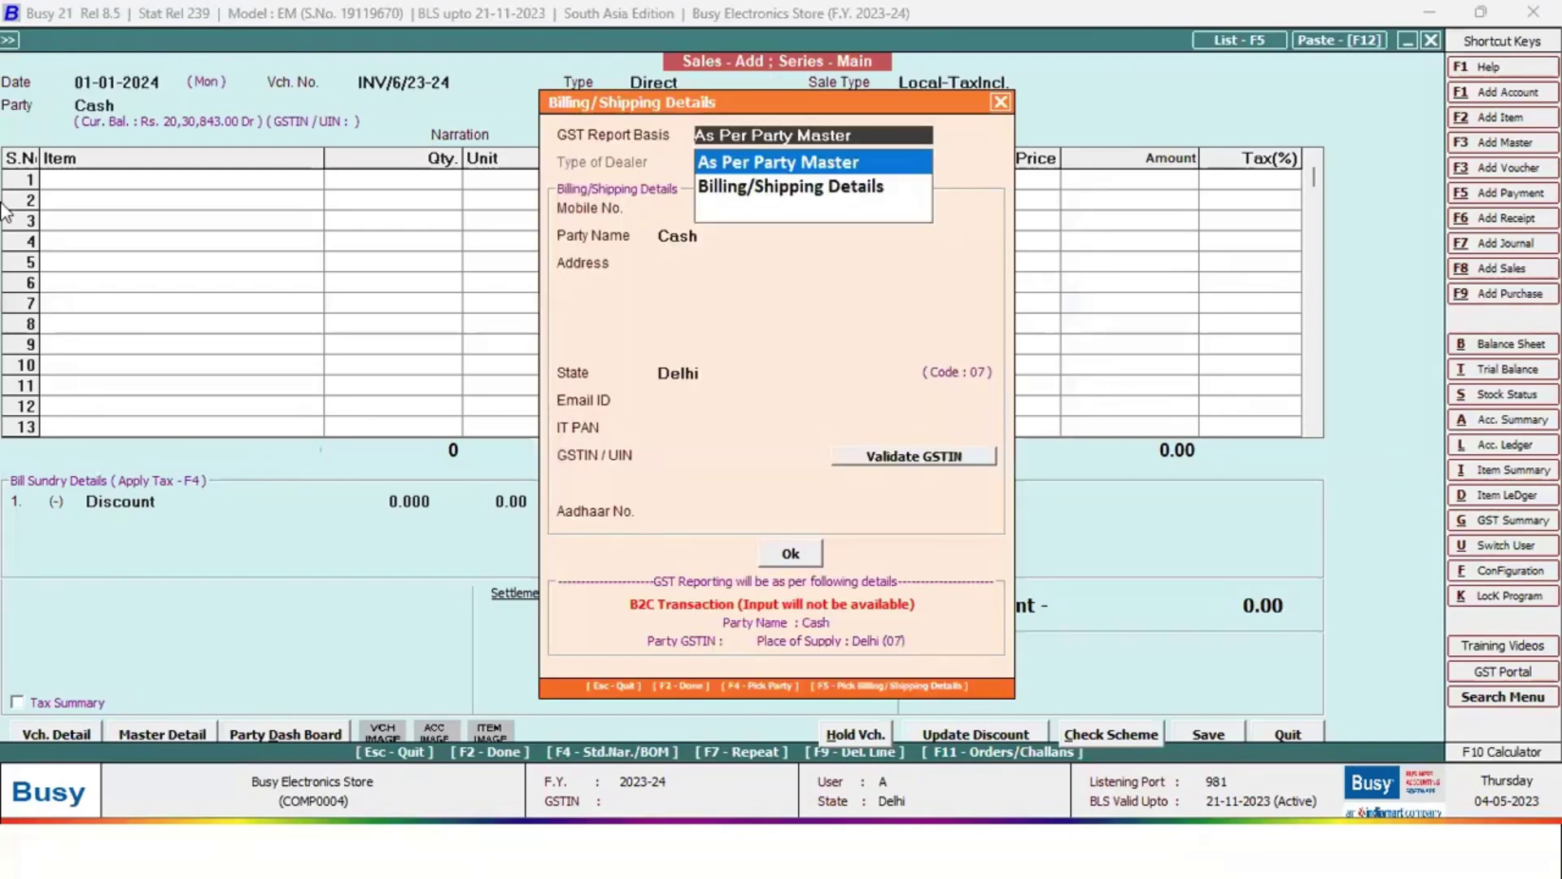
{"action": "key", "text": "Escape"}
{"action": "type", "text": "fo"}
{"action": "key", "text": "Return"}
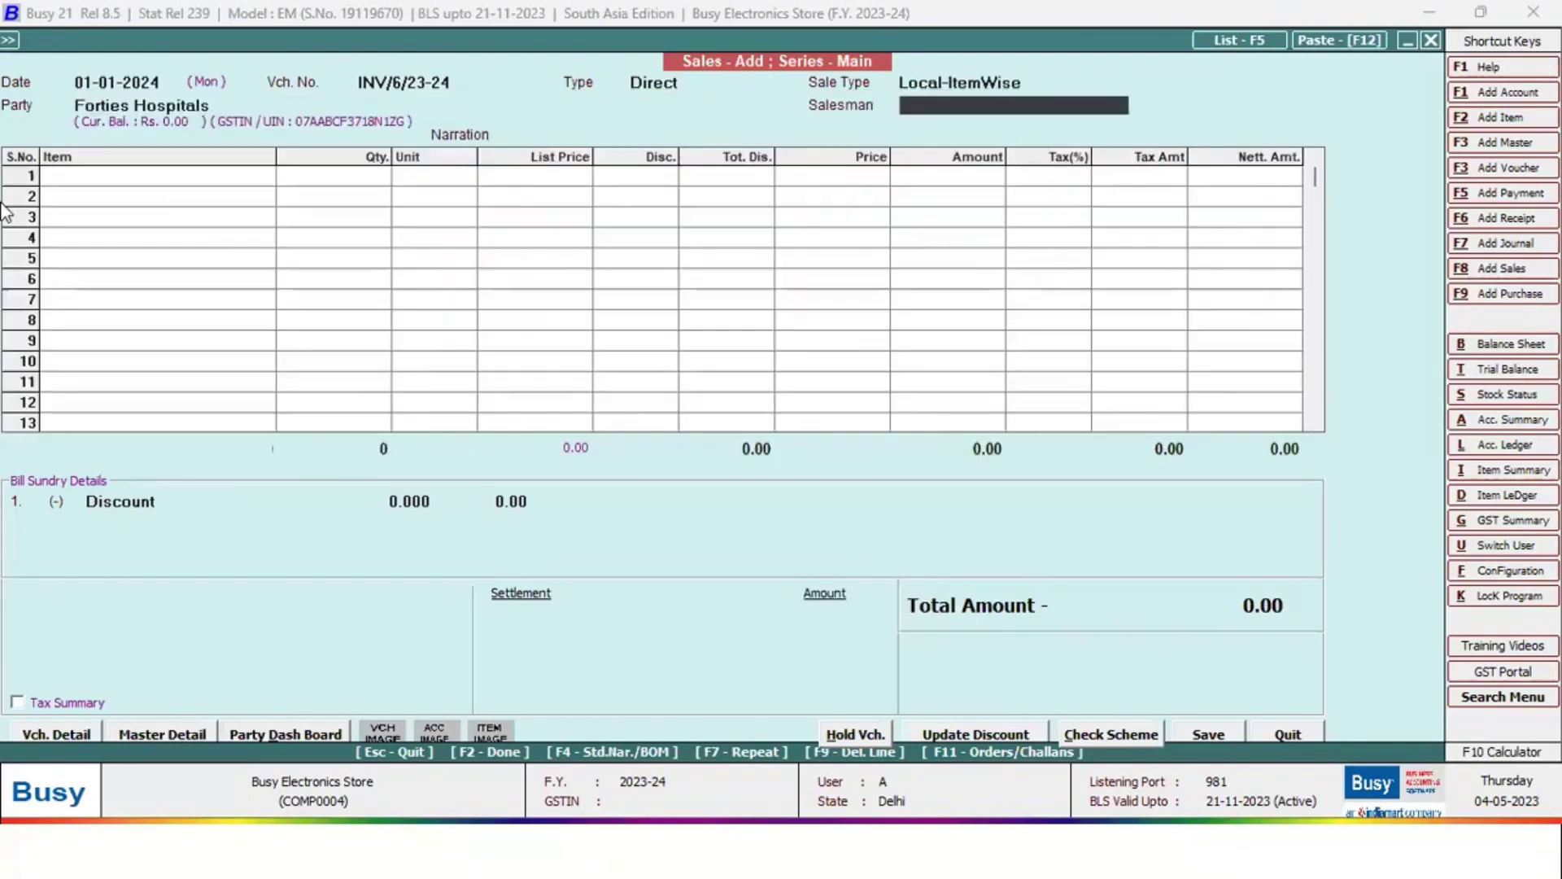
{"action": "type", "text": "a"}
{"action": "key", "text": "Return"}
{"action": "key", "text": "Return"}
{"action": "key", "text": "Return"}
{"action": "key", "text": "Return"}
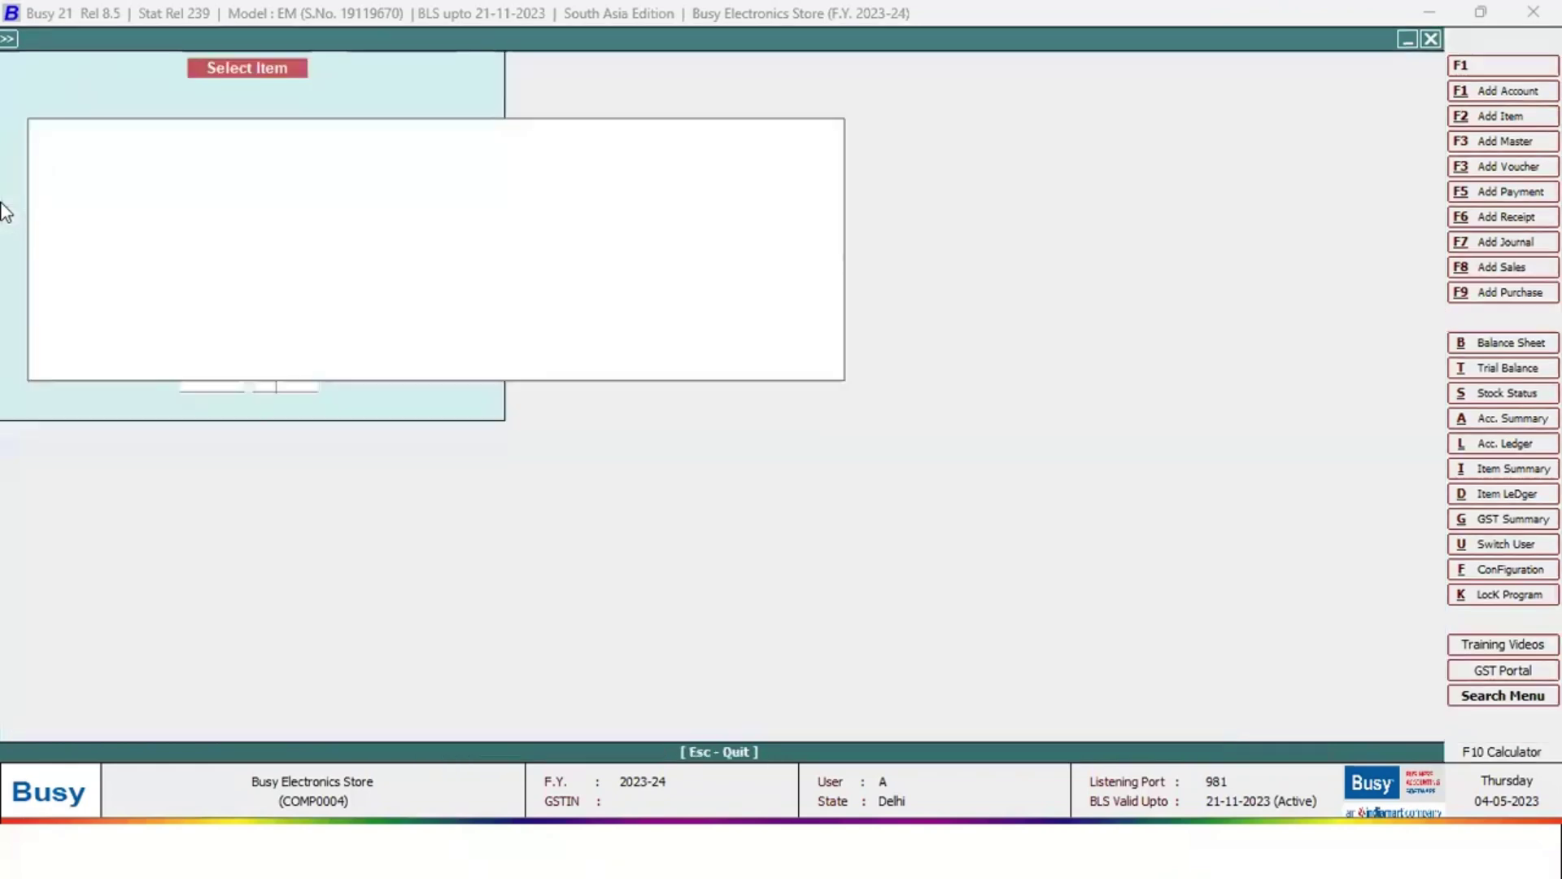
Add Godrej Washing Machine Semi Automatic as the bill's item
{"action": "key", "text": "Down"}
{"action": "key", "text": "Down"}
{"action": "key", "text": "Down"}
{"action": "key", "text": "Down"}
{"action": "key", "text": "Down"}
{"action": "key", "text": "Down"}
{"action": "key", "text": "Down"}
{"action": "key", "text": "Down"}
{"action": "key", "text": "Down"}
{"action": "key", "text": "Down"}
{"action": "key", "text": "Down"}
{"action": "key", "text": "Down"}
{"action": "key", "text": "Down"}
{"action": "key", "text": "Down"}
{"action": "key", "text": "Down"}
{"action": "key", "text": "Down"}
{"action": "key", "text": "Down"}
{"action": "key", "text": "Down"}
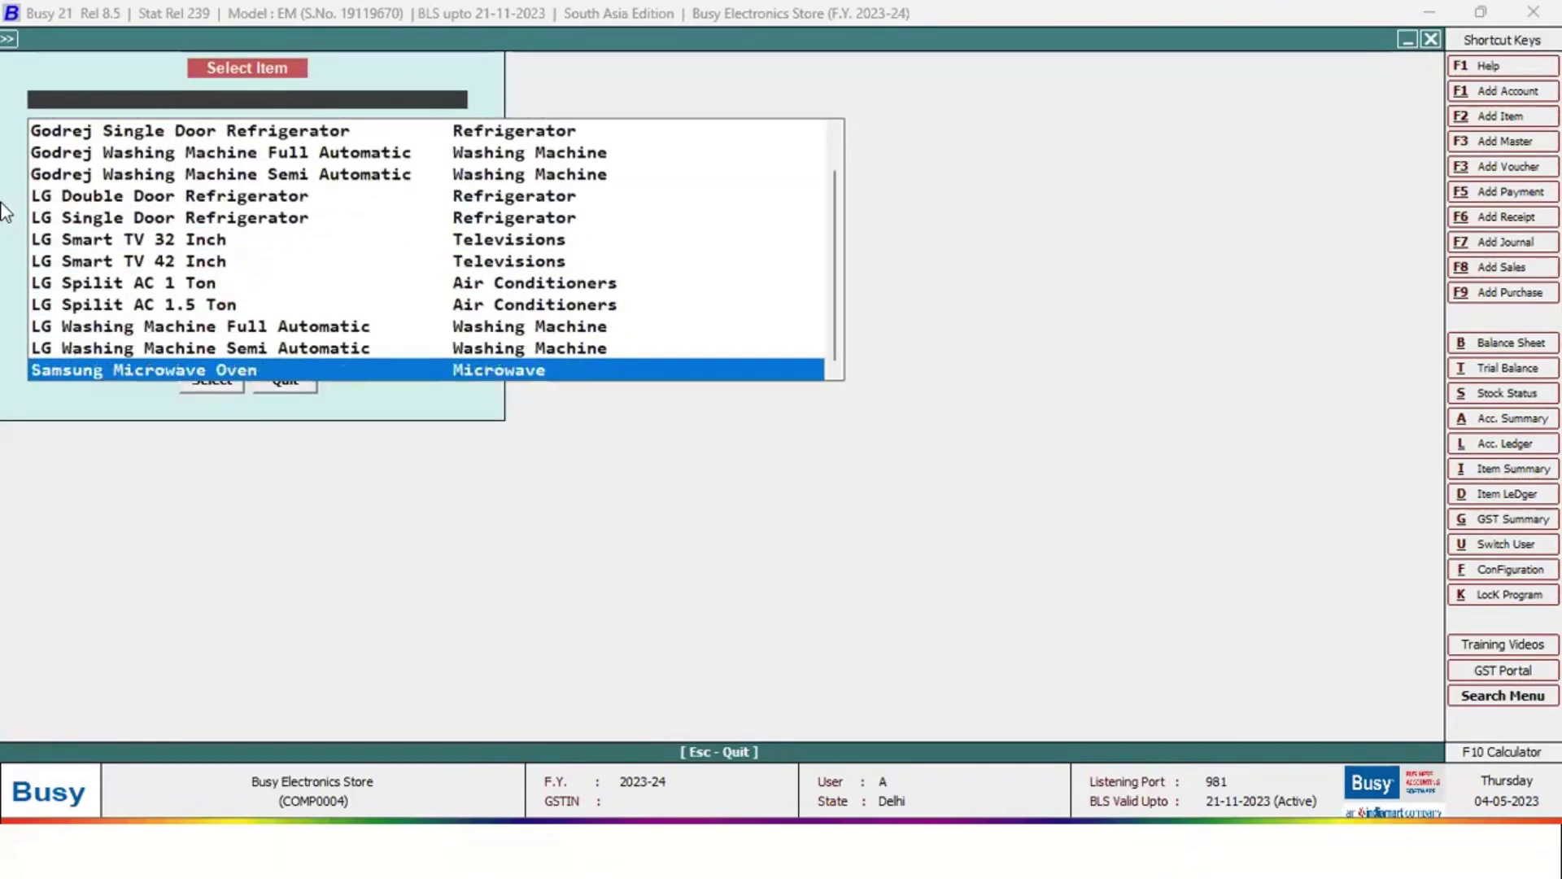
{"action": "key", "text": "Up"}
{"action": "key", "text": "Up"}
{"action": "key", "text": "Up"}
{"action": "key", "text": "Up"}
{"action": "key", "text": "Up"}
{"action": "key", "text": "Up"}
{"action": "key", "text": "Up"}
{"action": "key", "text": "Up"}
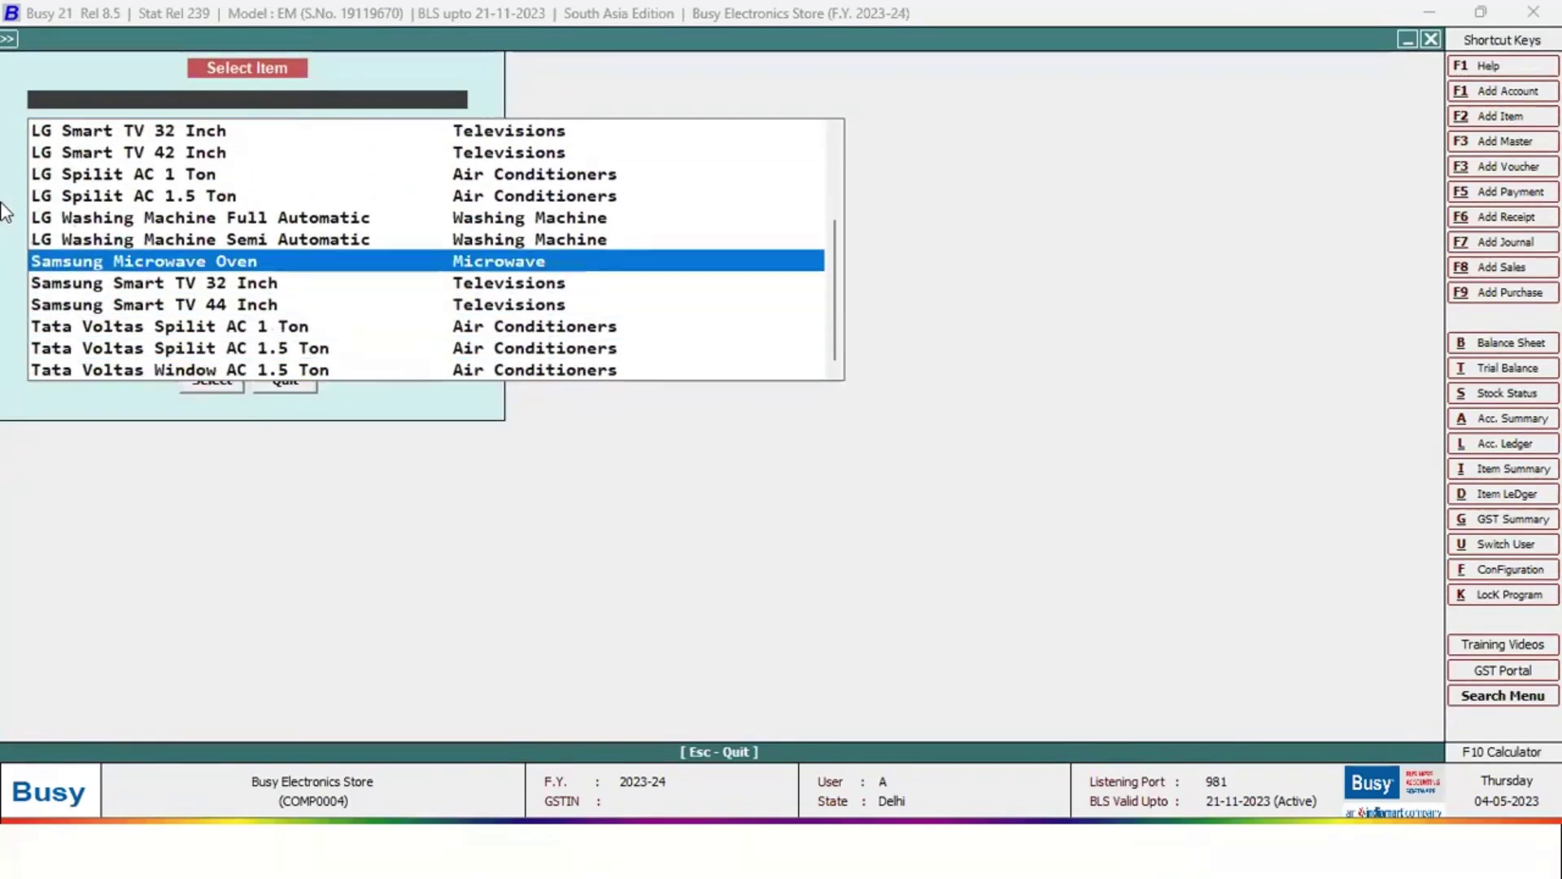
{"action": "key", "text": "Up"}
{"action": "key", "text": "Up"}
{"action": "key", "text": "Up"}
{"action": "key", "text": "Down"}
{"action": "key", "text": "Down"}
{"action": "key", "text": "Down"}
{"action": "key", "text": "Down"}
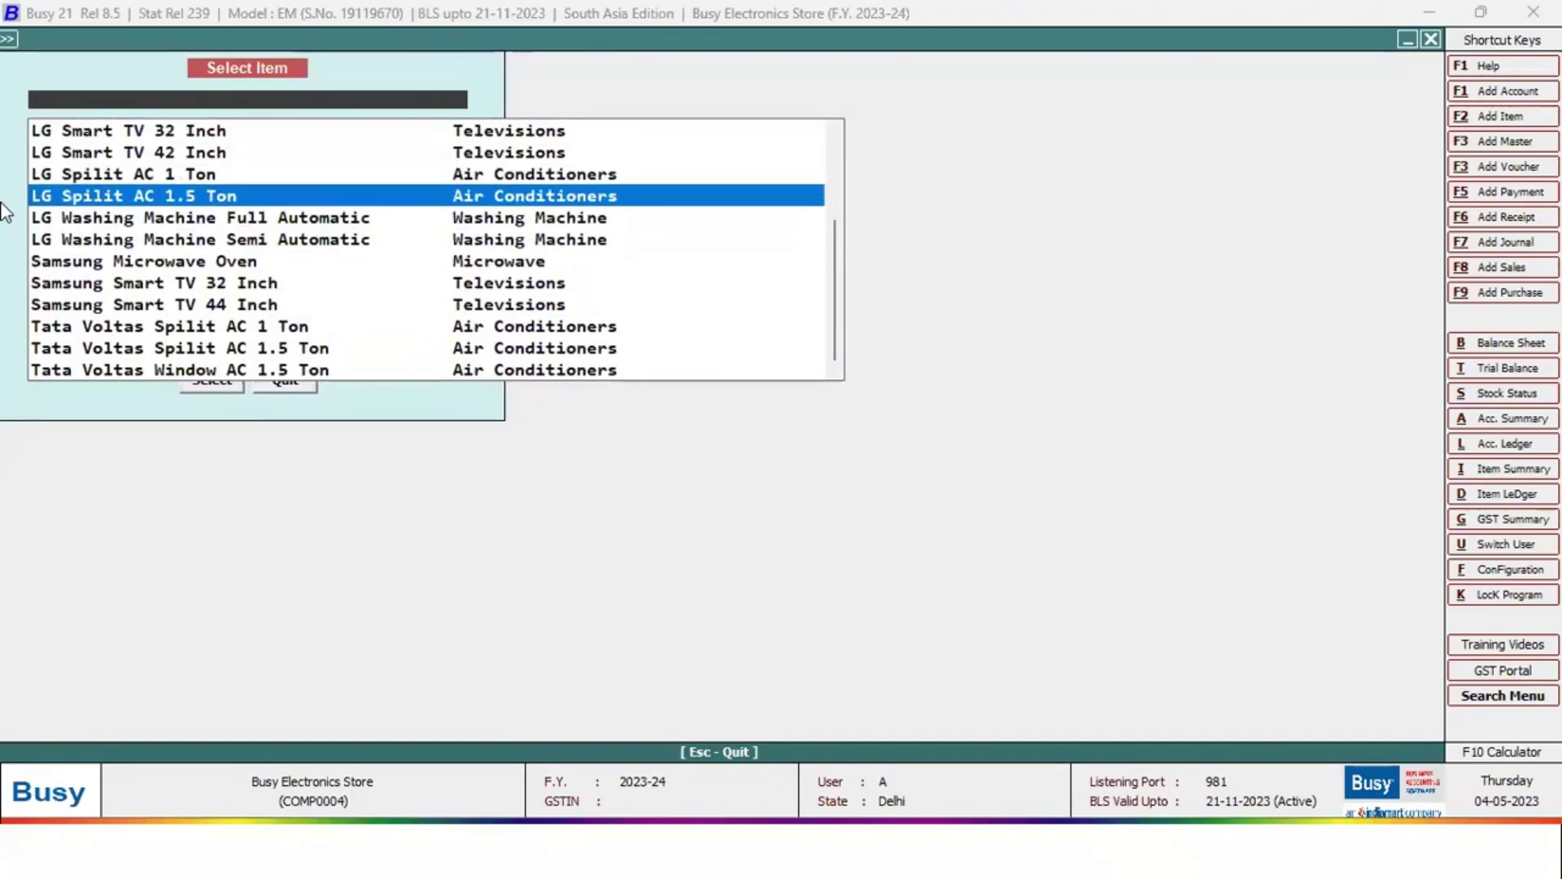
{"action": "key", "text": "Up"}
{"action": "key", "text": "Page_Up"}
{"action": "key", "text": "Page_Up"}
{"action": "key", "text": "Down"}
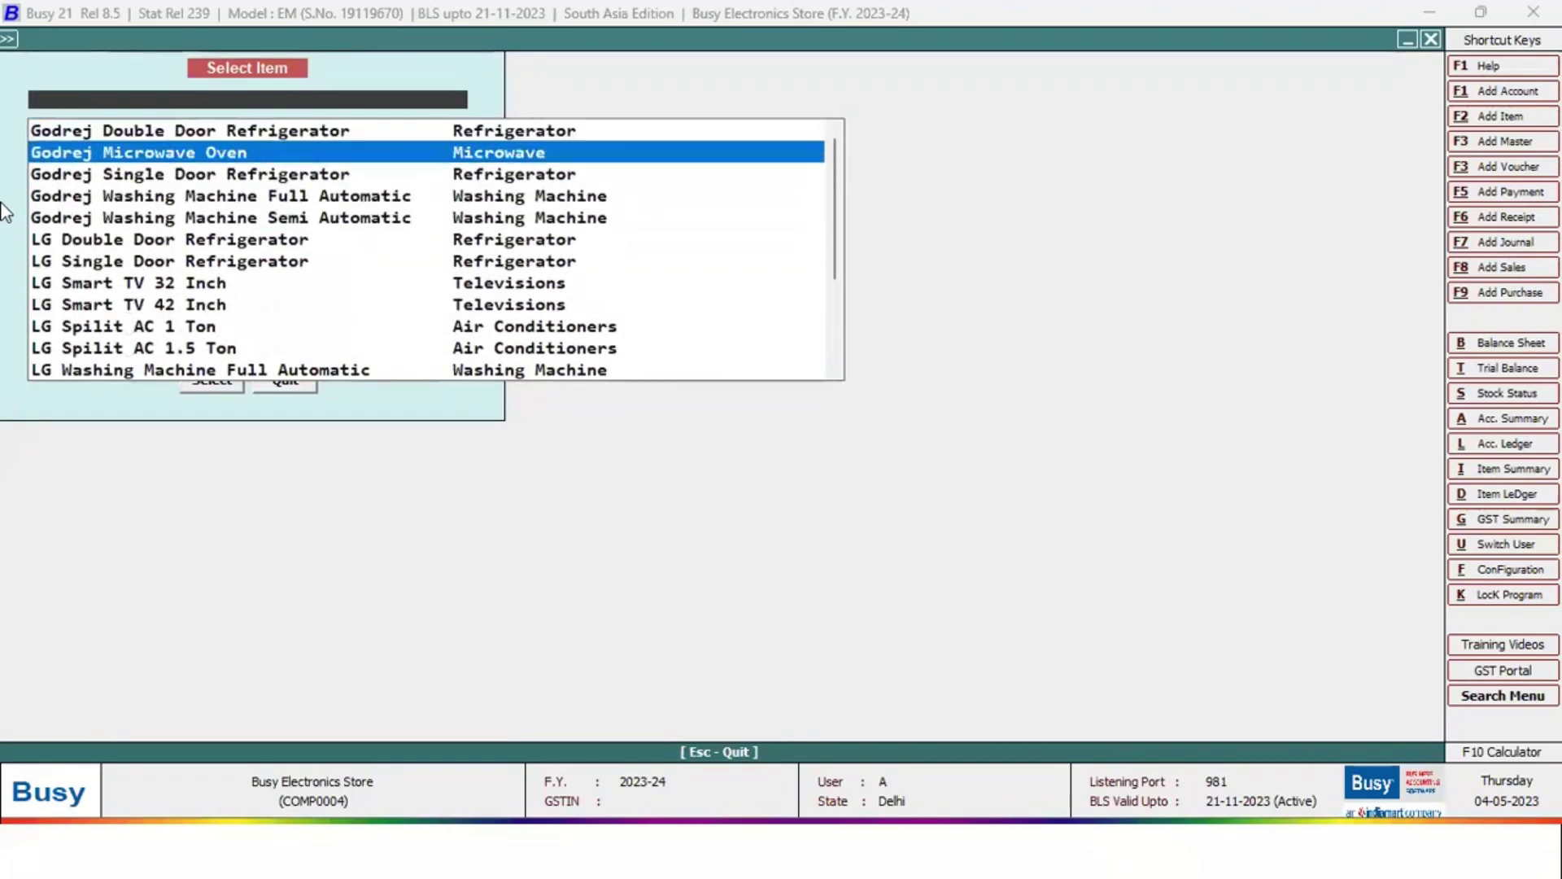
{"action": "key", "text": "Down"}
{"action": "key", "text": "Down"}
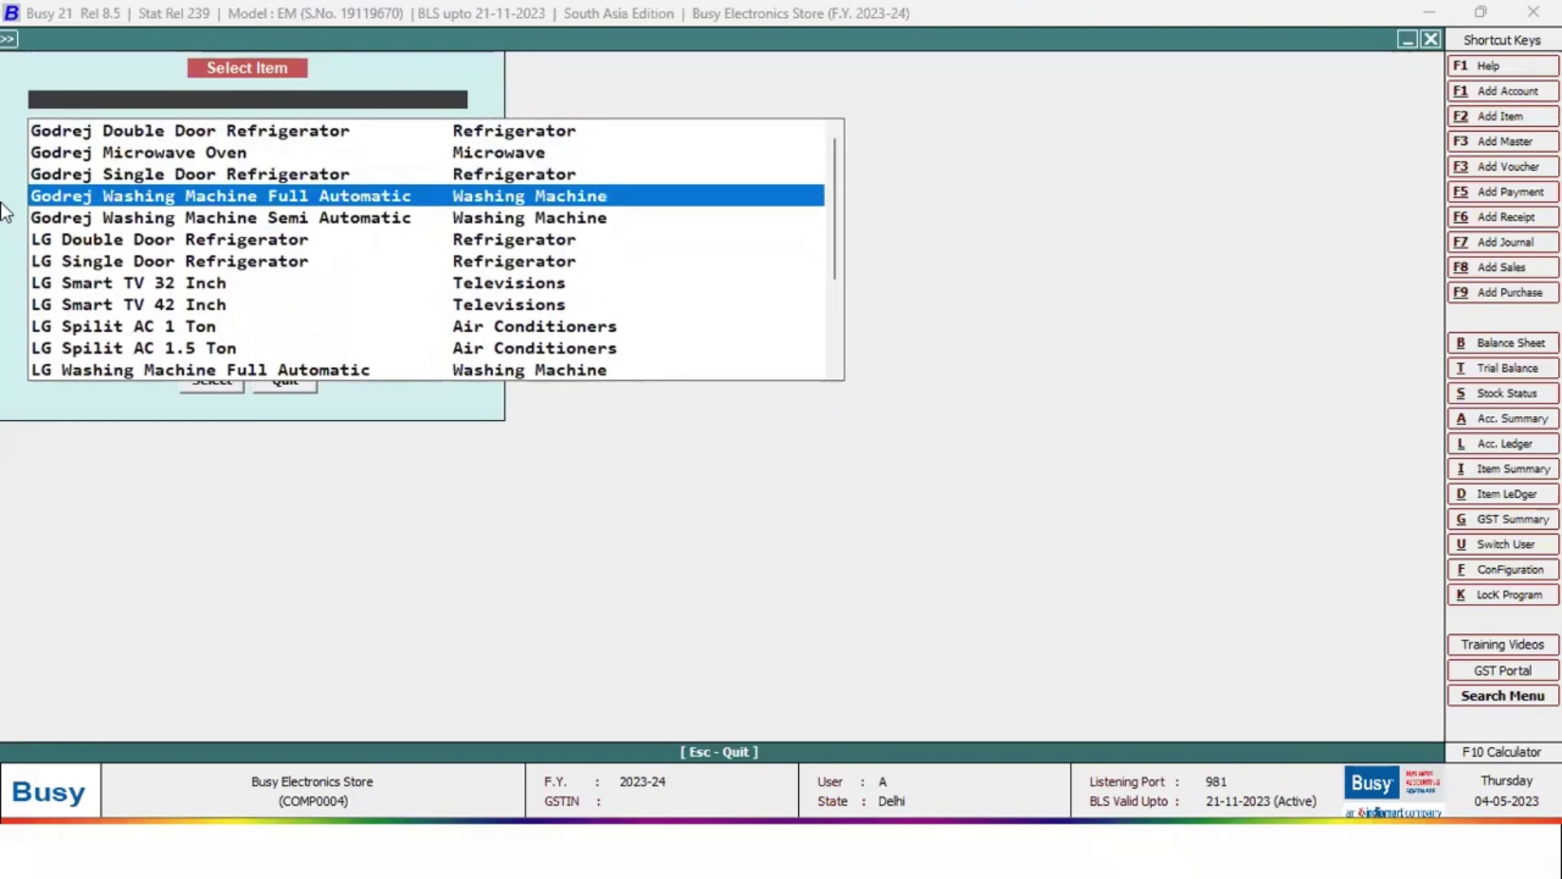
{"action": "key", "text": "Down"}
{"action": "key", "text": "Up"}
{"action": "key", "text": "Down"}
{"action": "key", "text": "Return"}
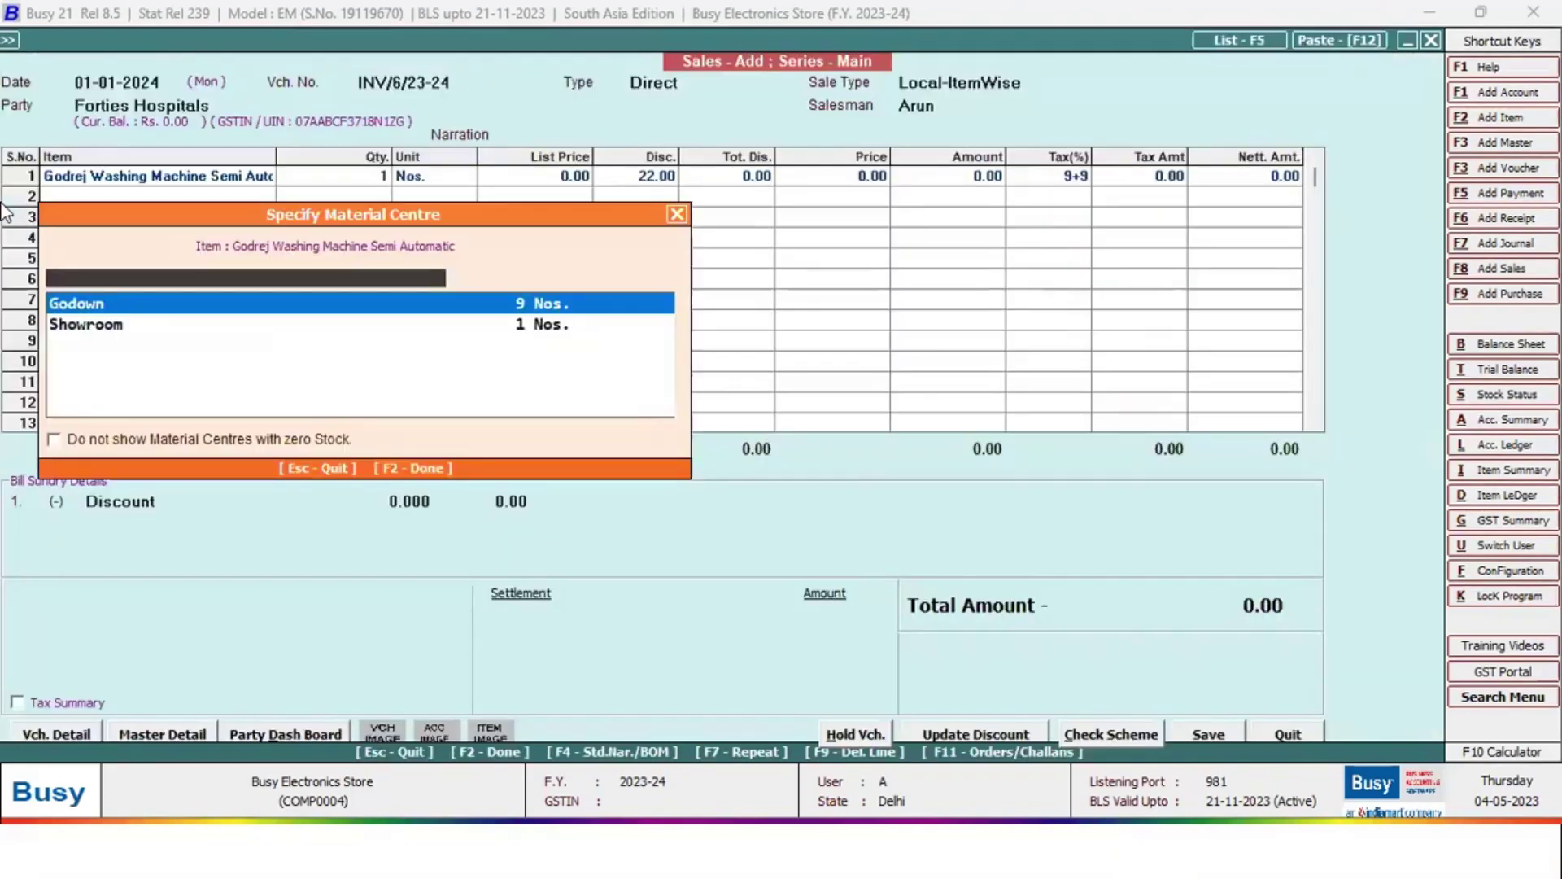
Take it from Godown with serial GWMSA002, then quit the voucher without saving
{"action": "key", "text": "Return"}
{"action": "key", "text": "Return"}
{"action": "key", "text": "Tab"}
{"action": "key", "text": "Tab"}
{"action": "key", "text": "space"}
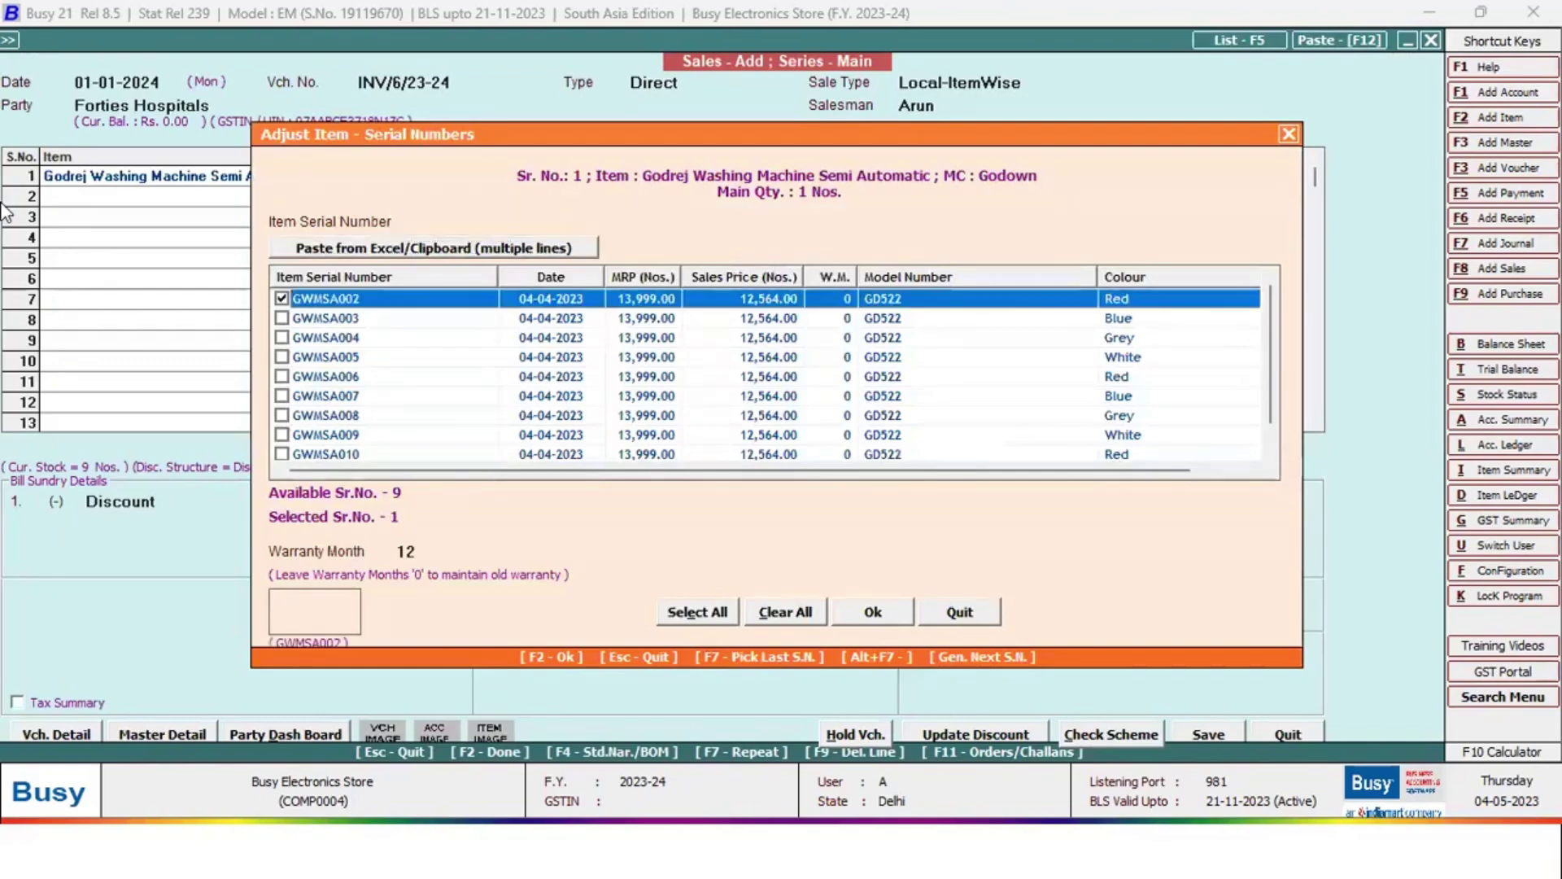
{"action": "key", "text": "F2"}
{"action": "key", "text": "F2"}
{"action": "key", "text": "F2"}
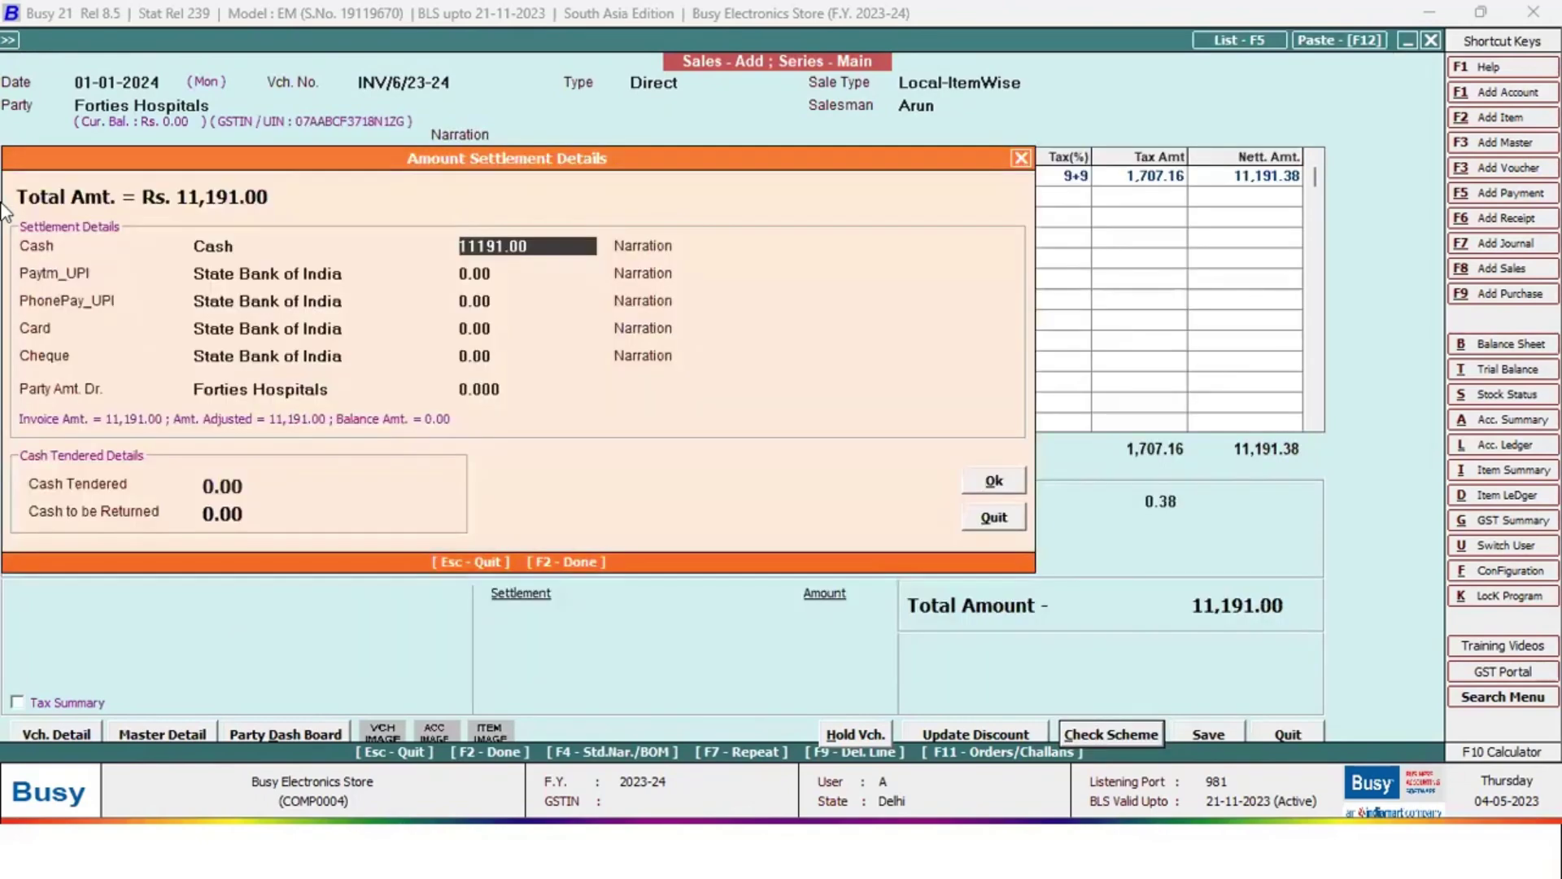
{"action": "key", "text": "Escape"}
{"action": "key", "text": "Escape"}
{"action": "key", "text": "y"}
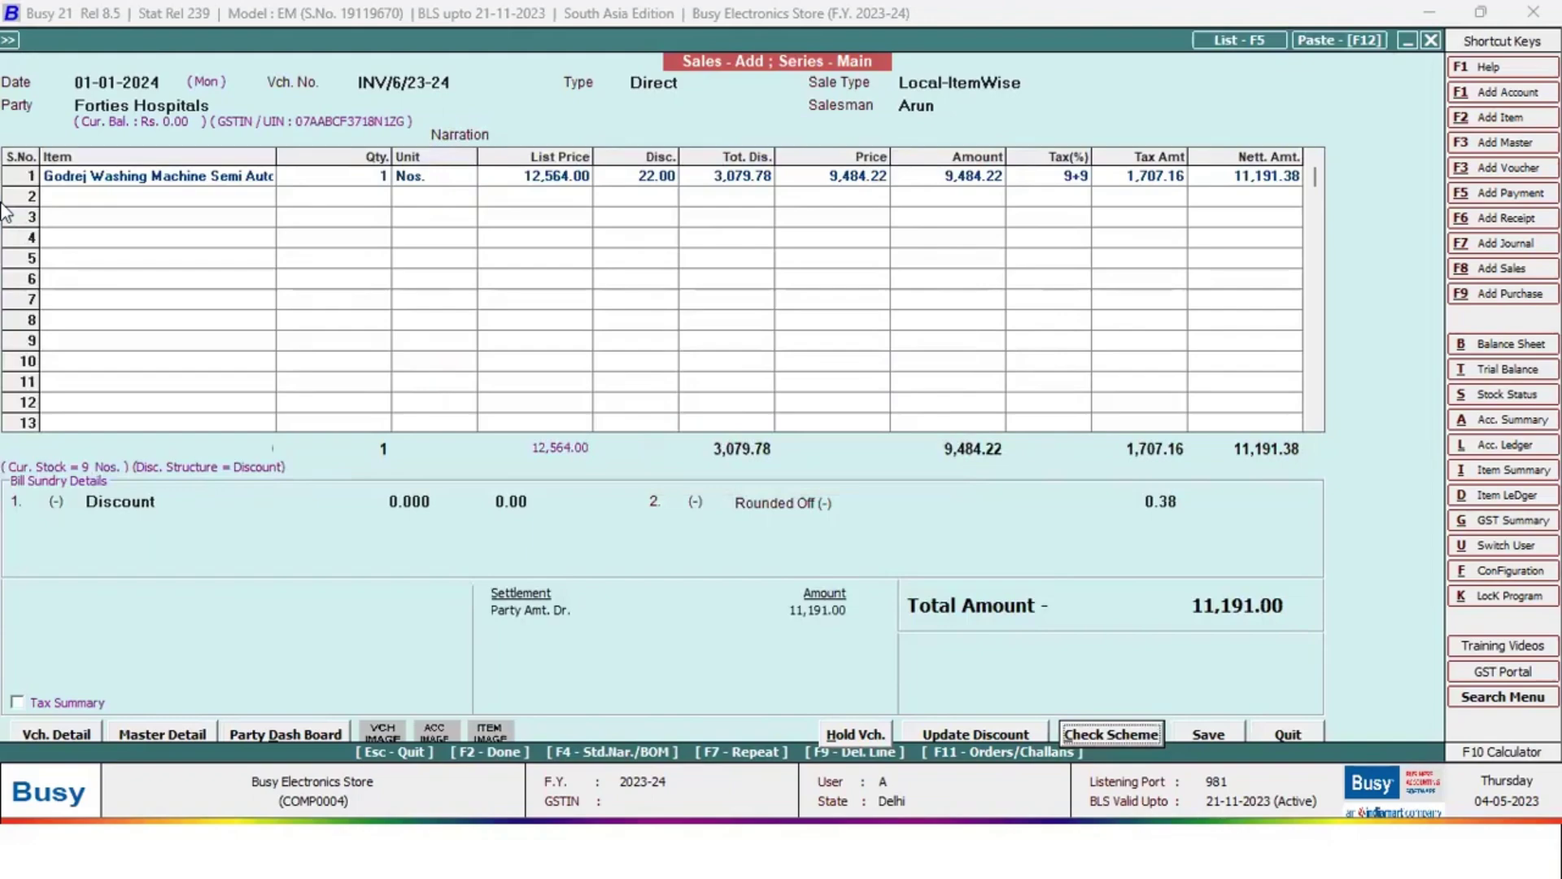
{"action": "key", "text": "Left"}
{"action": "key", "text": "Left"}
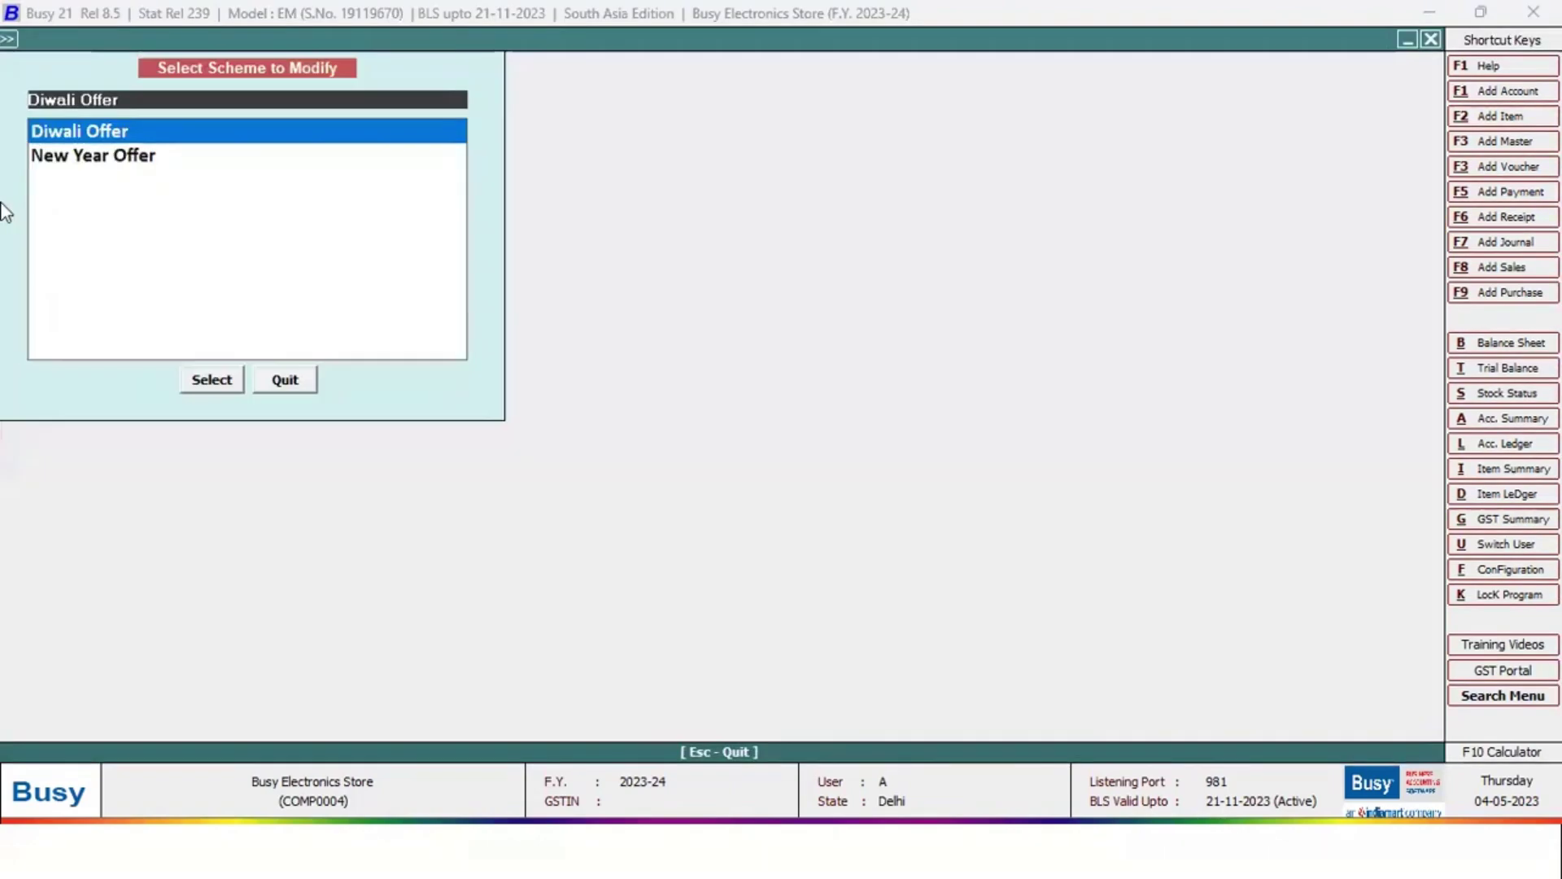
Close the New Year Offer scheme and start a new sales voucher
{"action": "key", "text": "Down"}
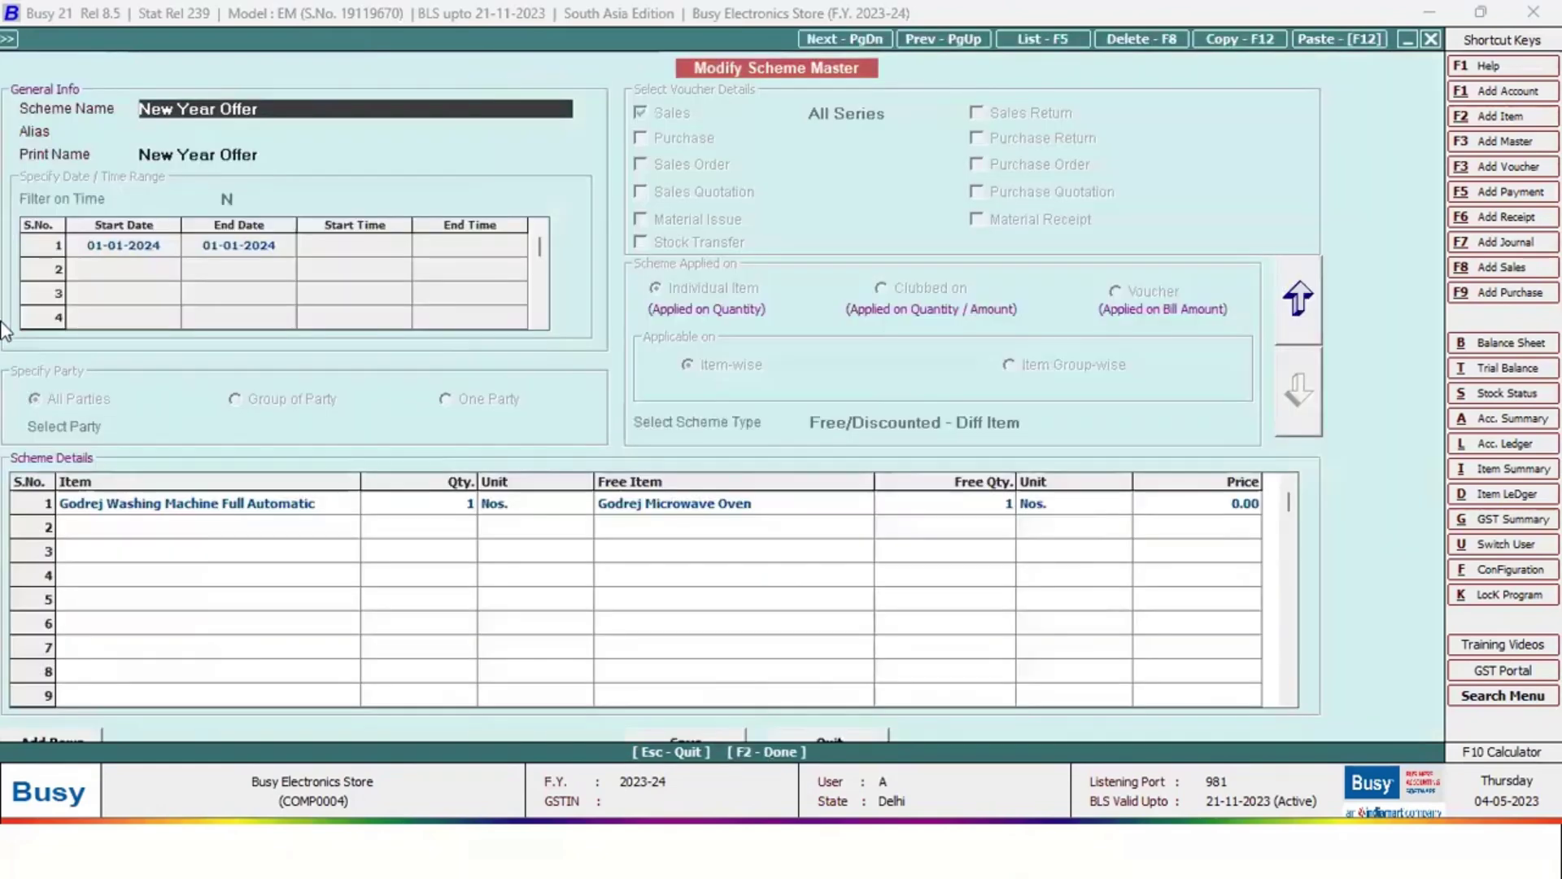
{"action": "key", "text": "Escape"}
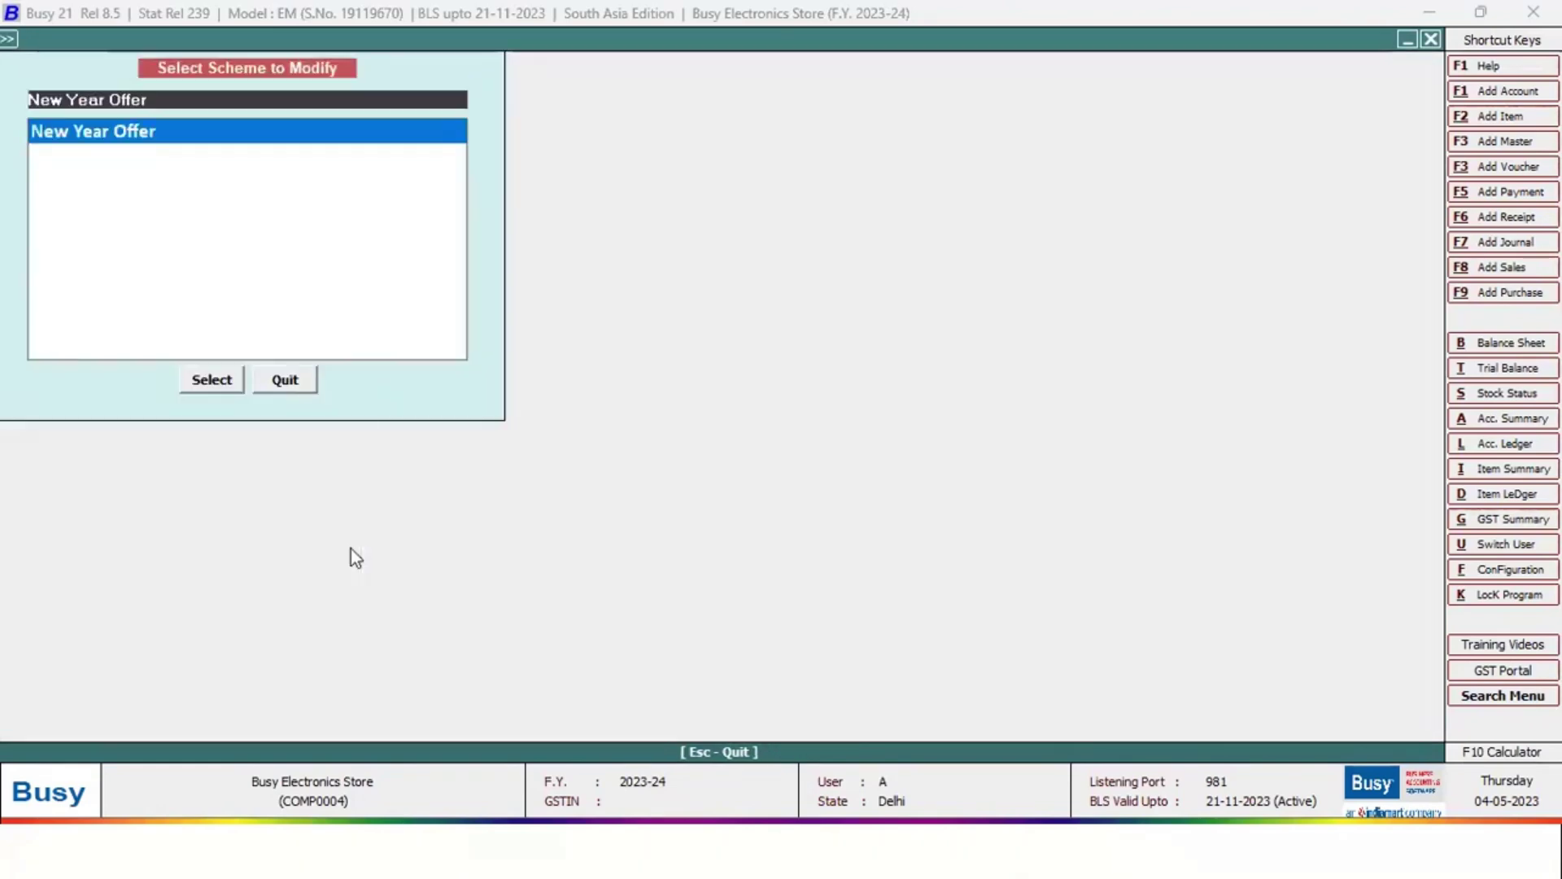
{"action": "key", "text": "Escape"}
{"action": "key", "text": "Right"}
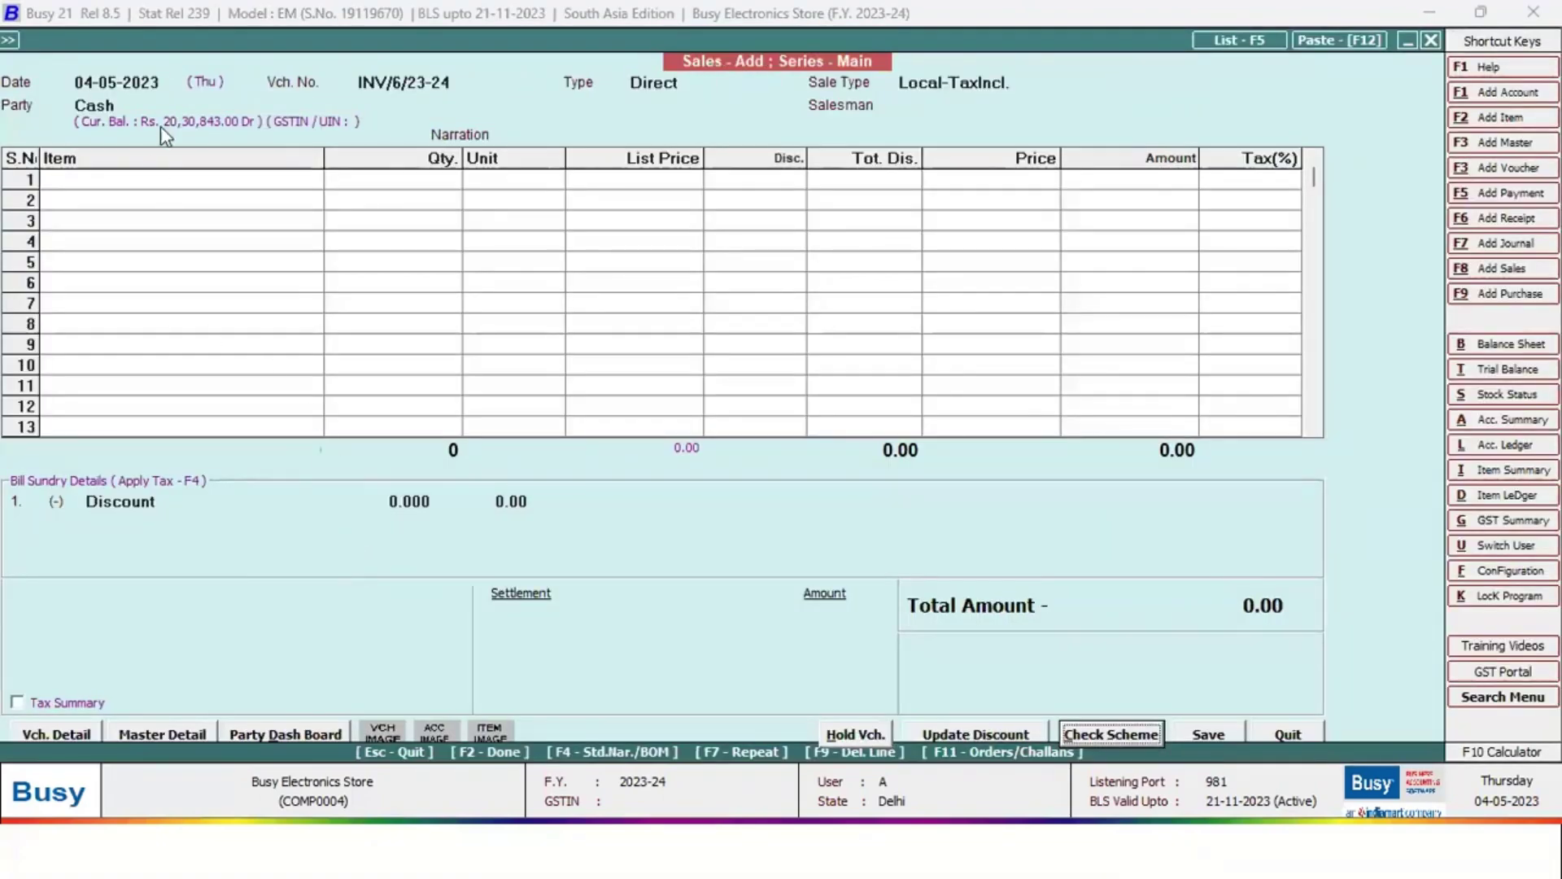
Date the voucher 01-01-2024 with Forties Hospitals as the party
{"action": "left_click", "coordinate": [166, 88]}
{"action": "type", "text": "01-01"}
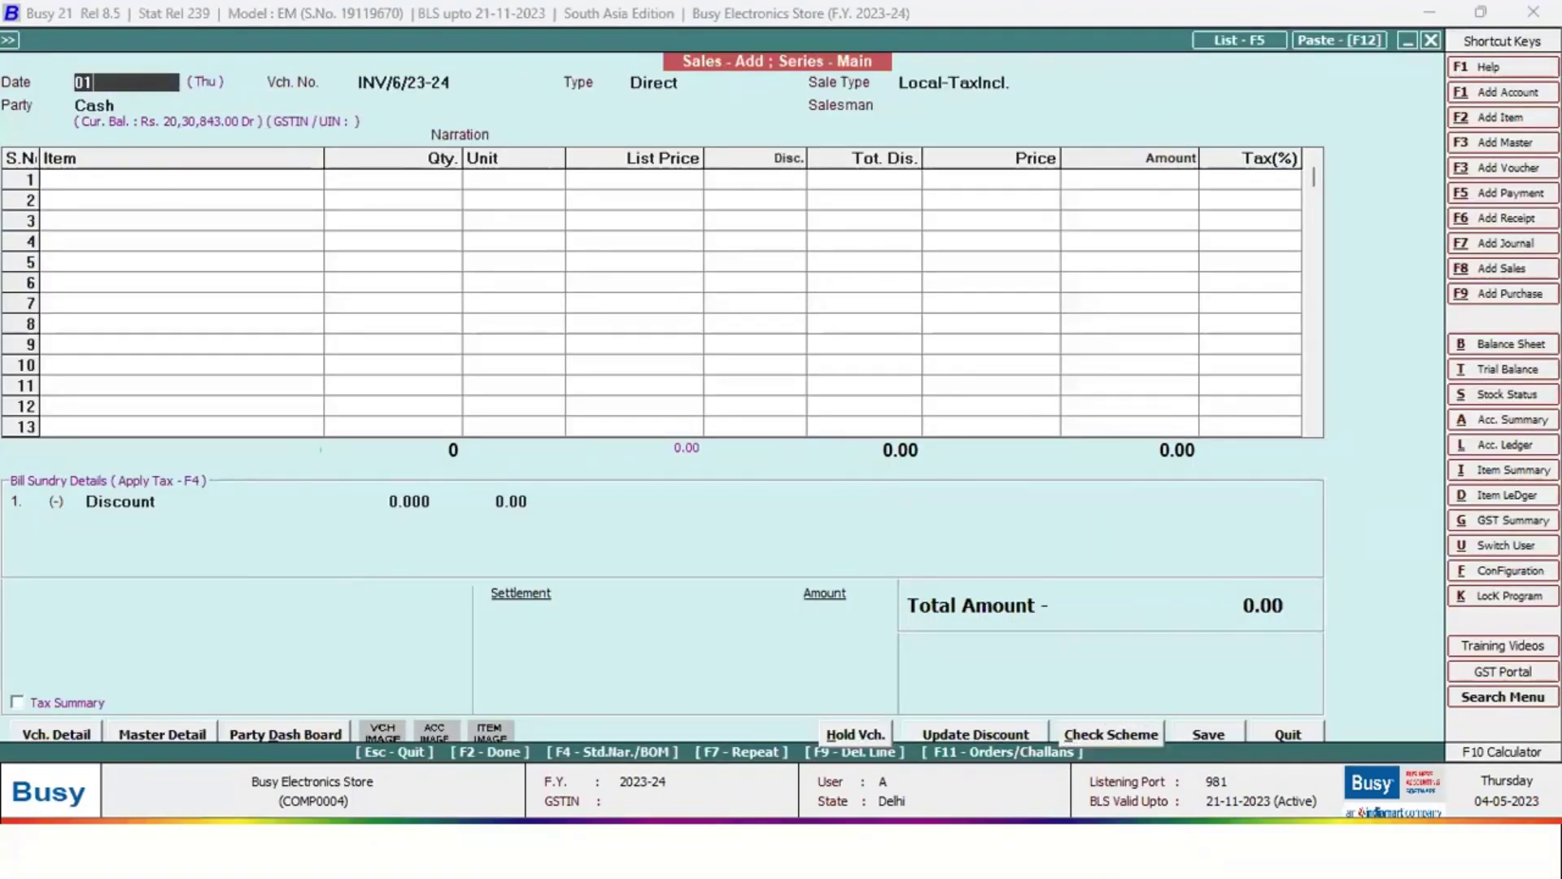
{"action": "key", "text": "Return"}
{"action": "key", "text": "Return"}
{"action": "type", "text": "fo"}
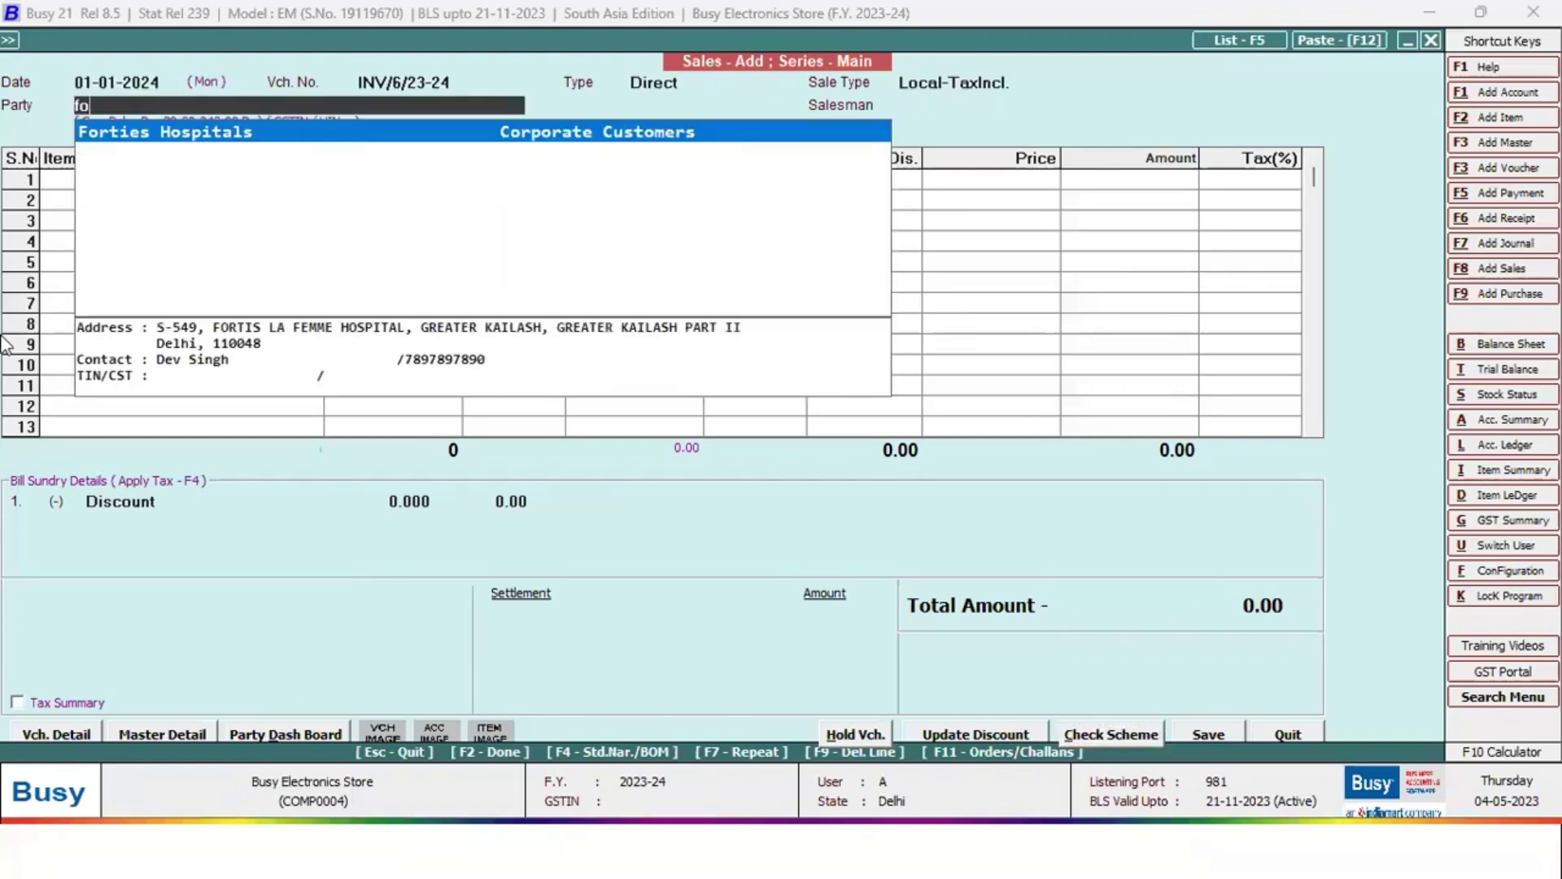
{"action": "key", "text": "Return"}
{"action": "key", "text": "Return"}
{"action": "key", "text": "Return"}
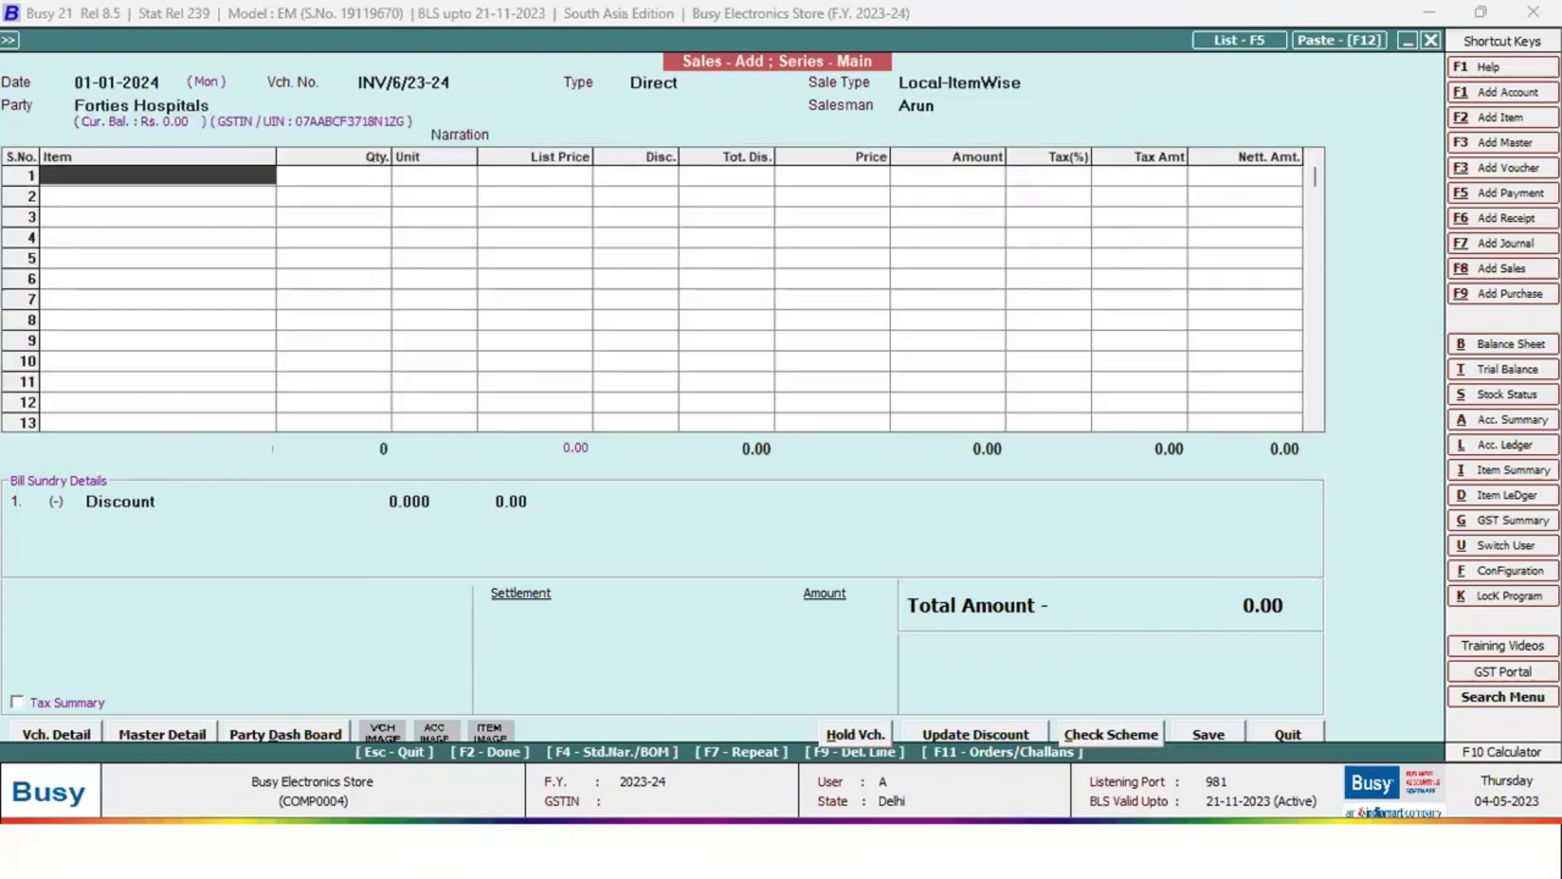
{"action": "key", "text": "Return"}
{"action": "key", "text": "Return"}
Add Godrej Washing Machine Full Automatic, verify the free microwave oven row, and save
{"action": "type", "text": "go"}
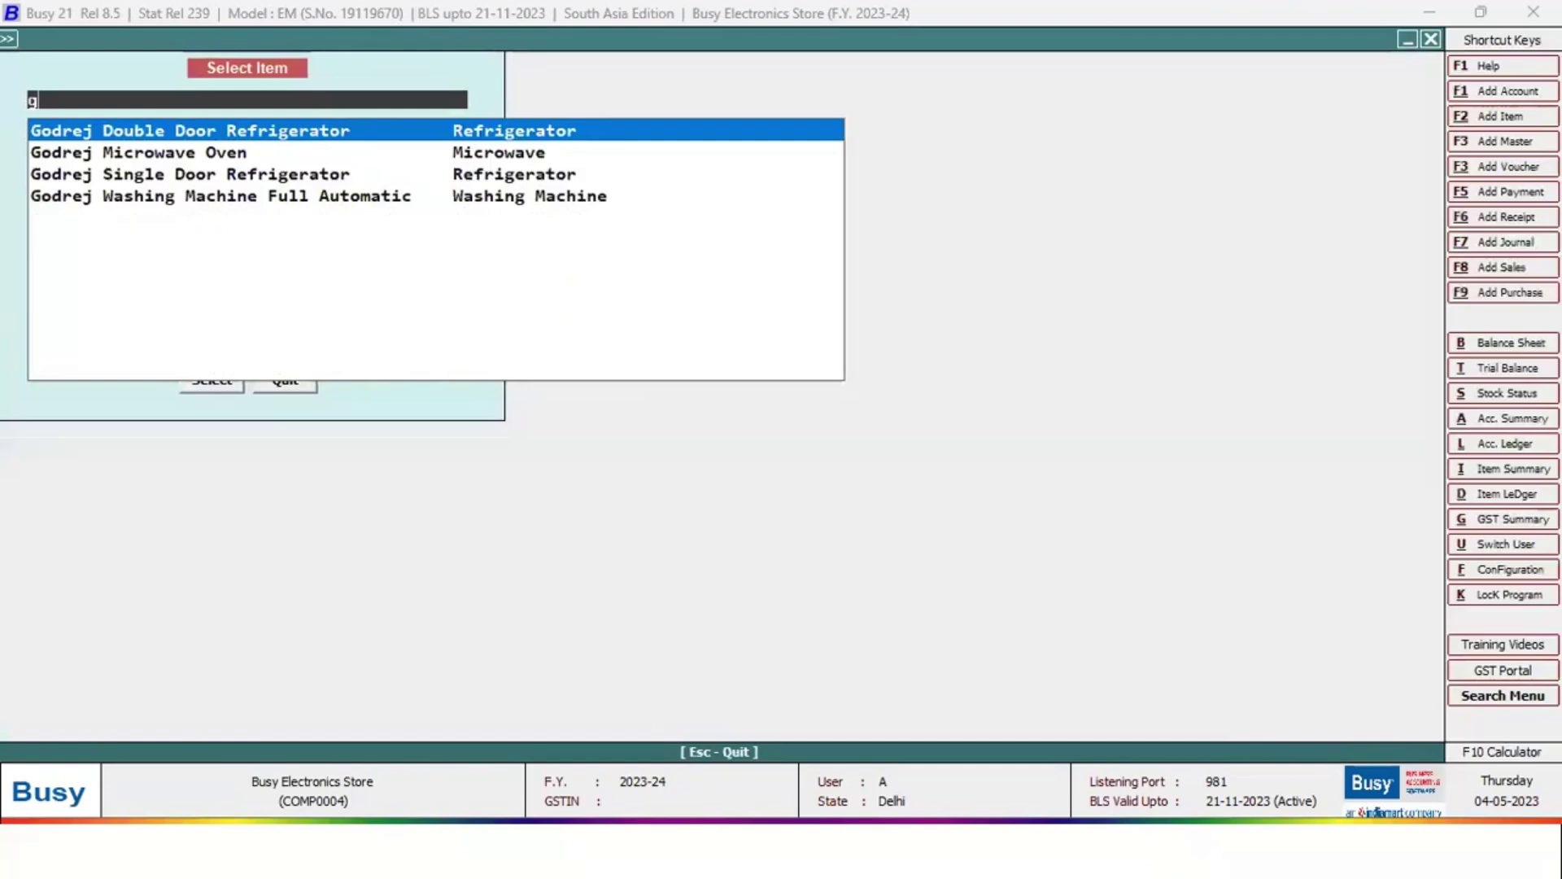
{"action": "key", "text": "Down"}
{"action": "key", "text": "Down"}
{"action": "key", "text": "Down"}
{"action": "key", "text": "Down"}
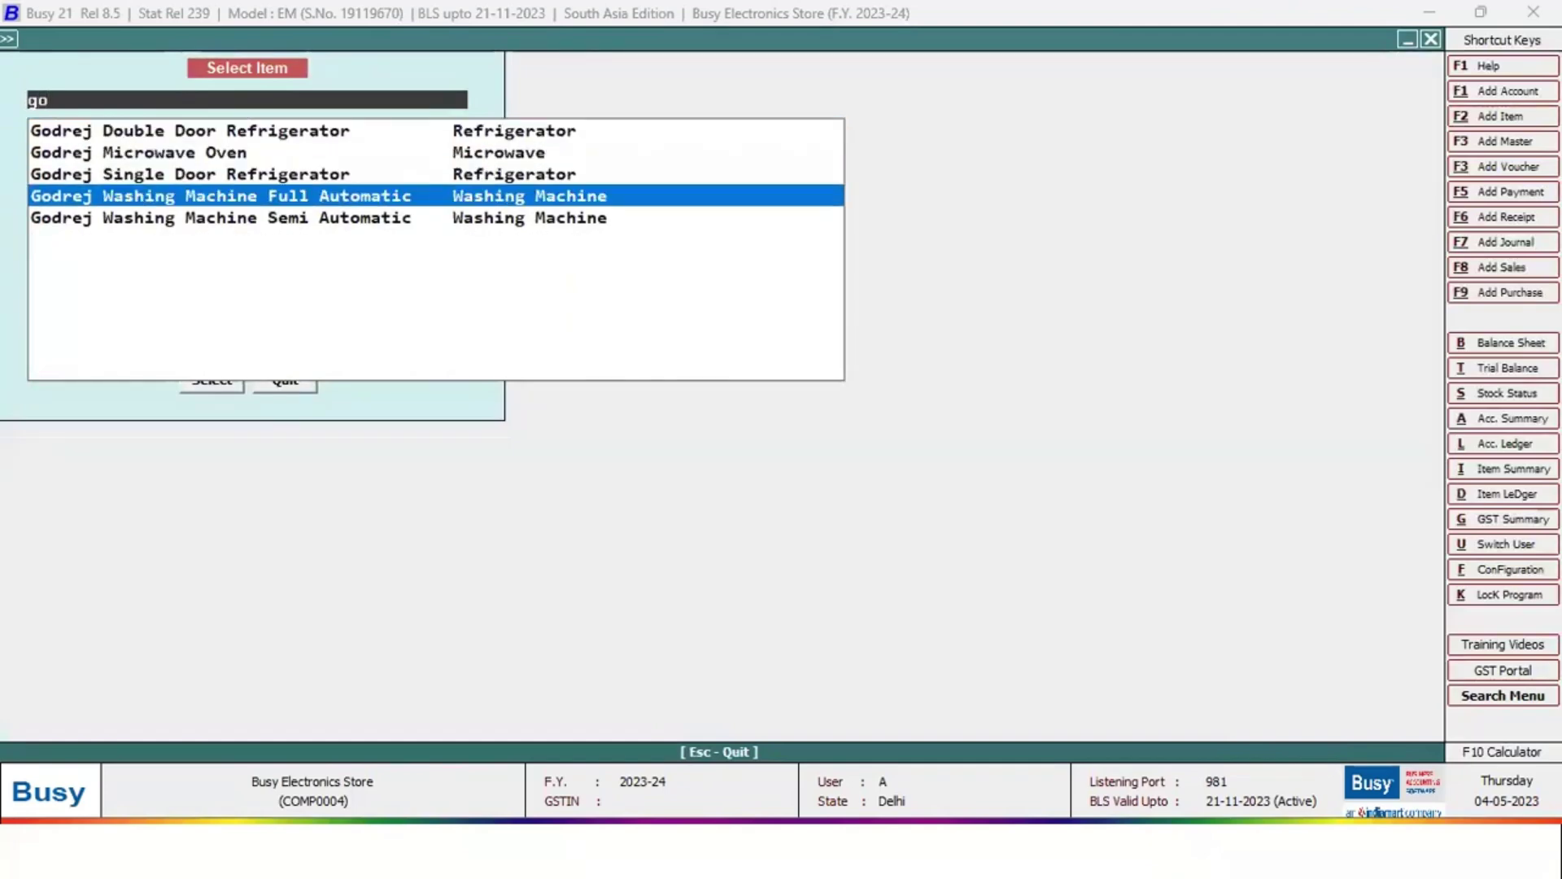
{"action": "key", "text": "Up"}
{"action": "key", "text": "Return"}
{"action": "key", "text": "Return"}
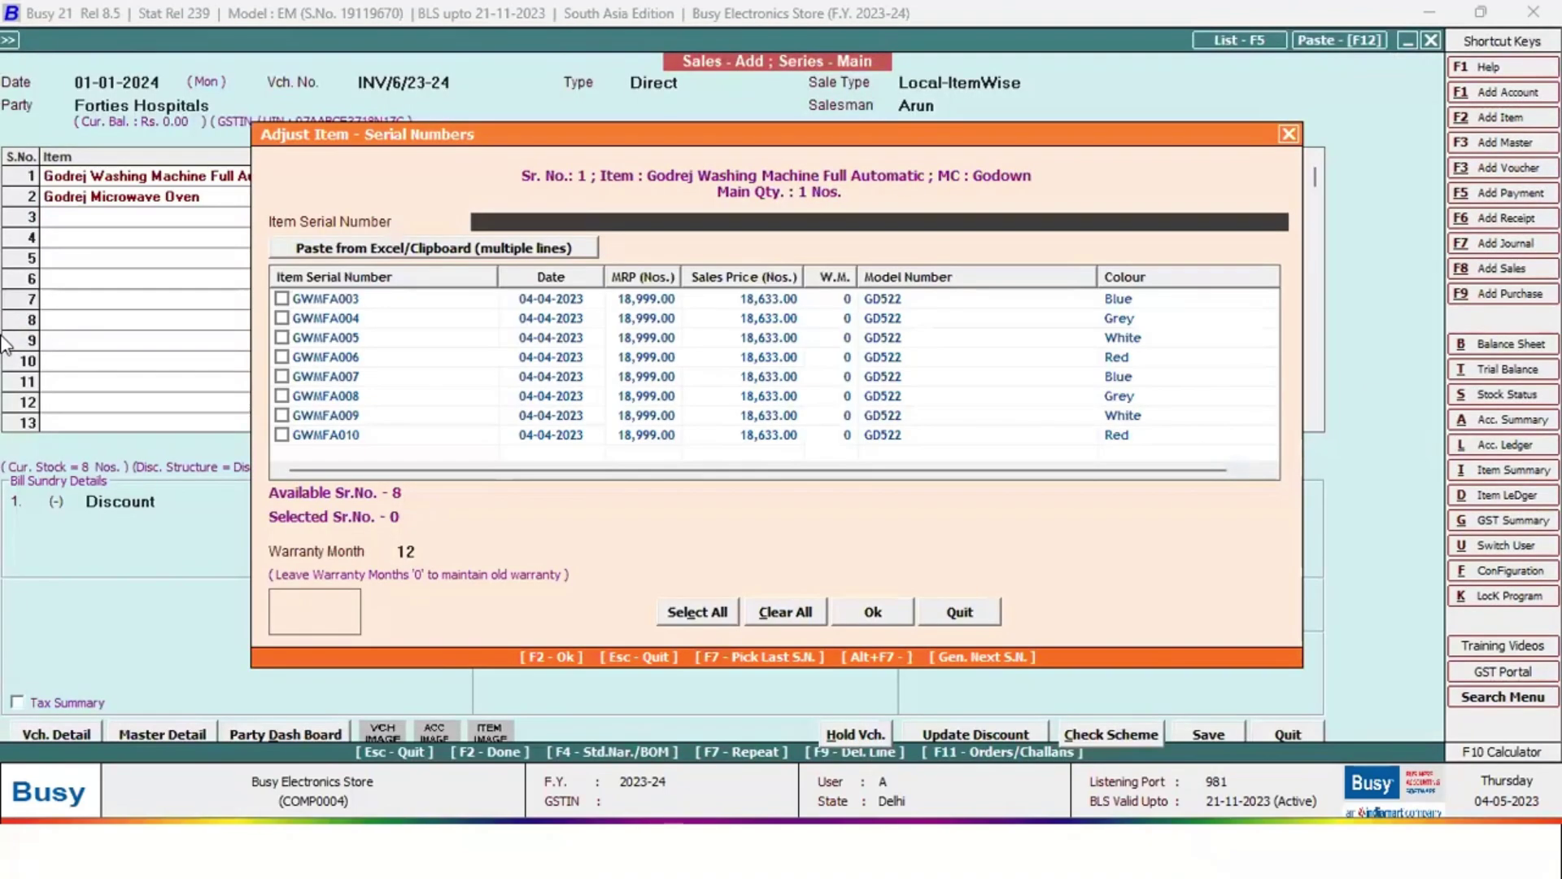
{"action": "key", "text": "Escape"}
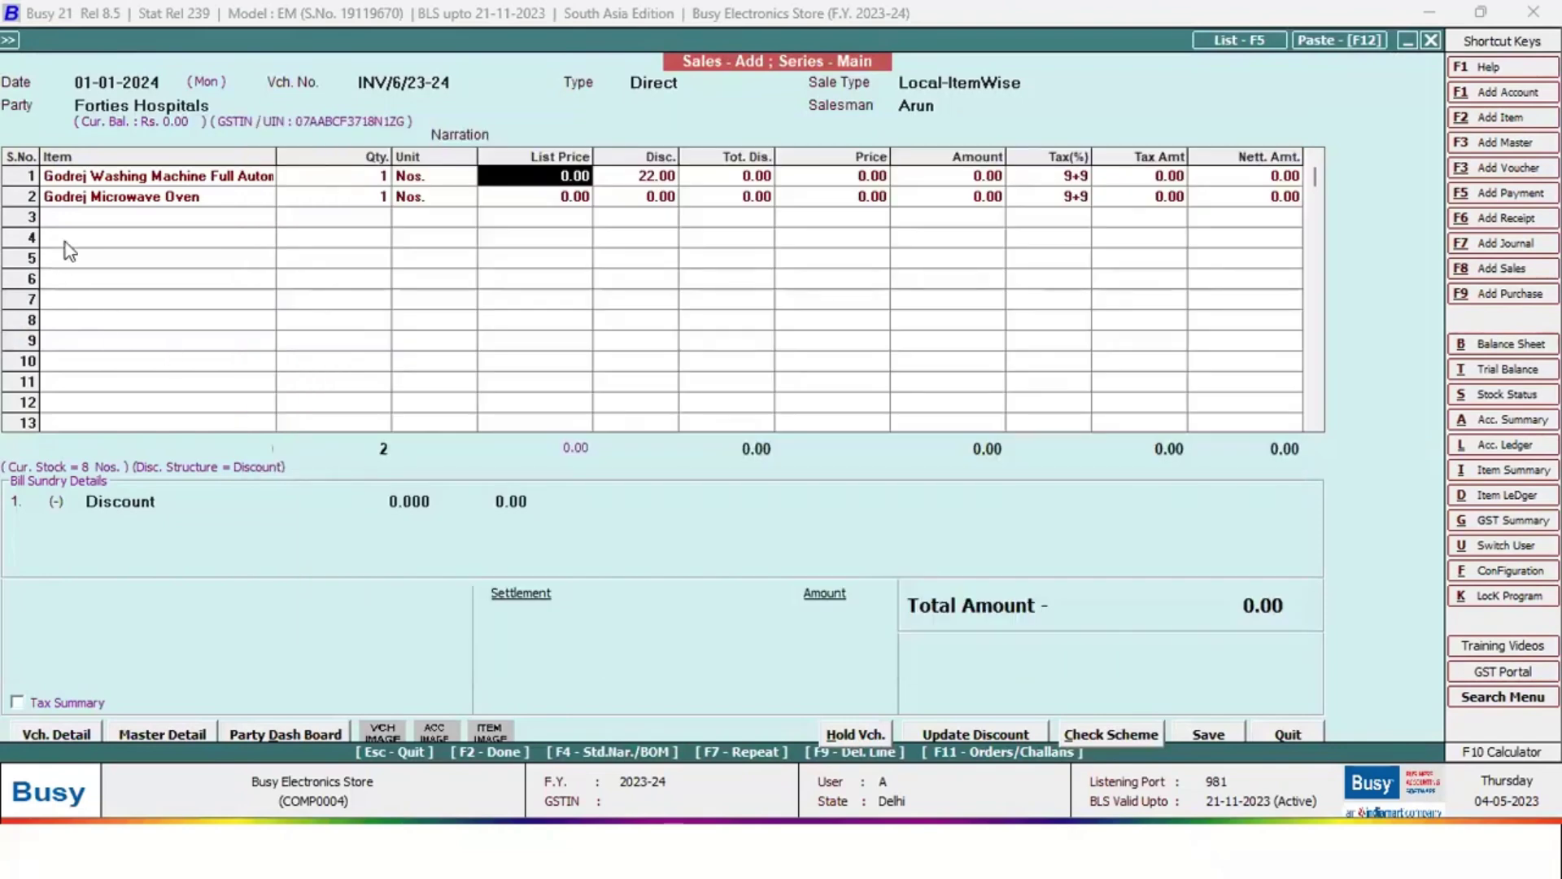
{"action": "left_click", "coordinate": [130, 178]}
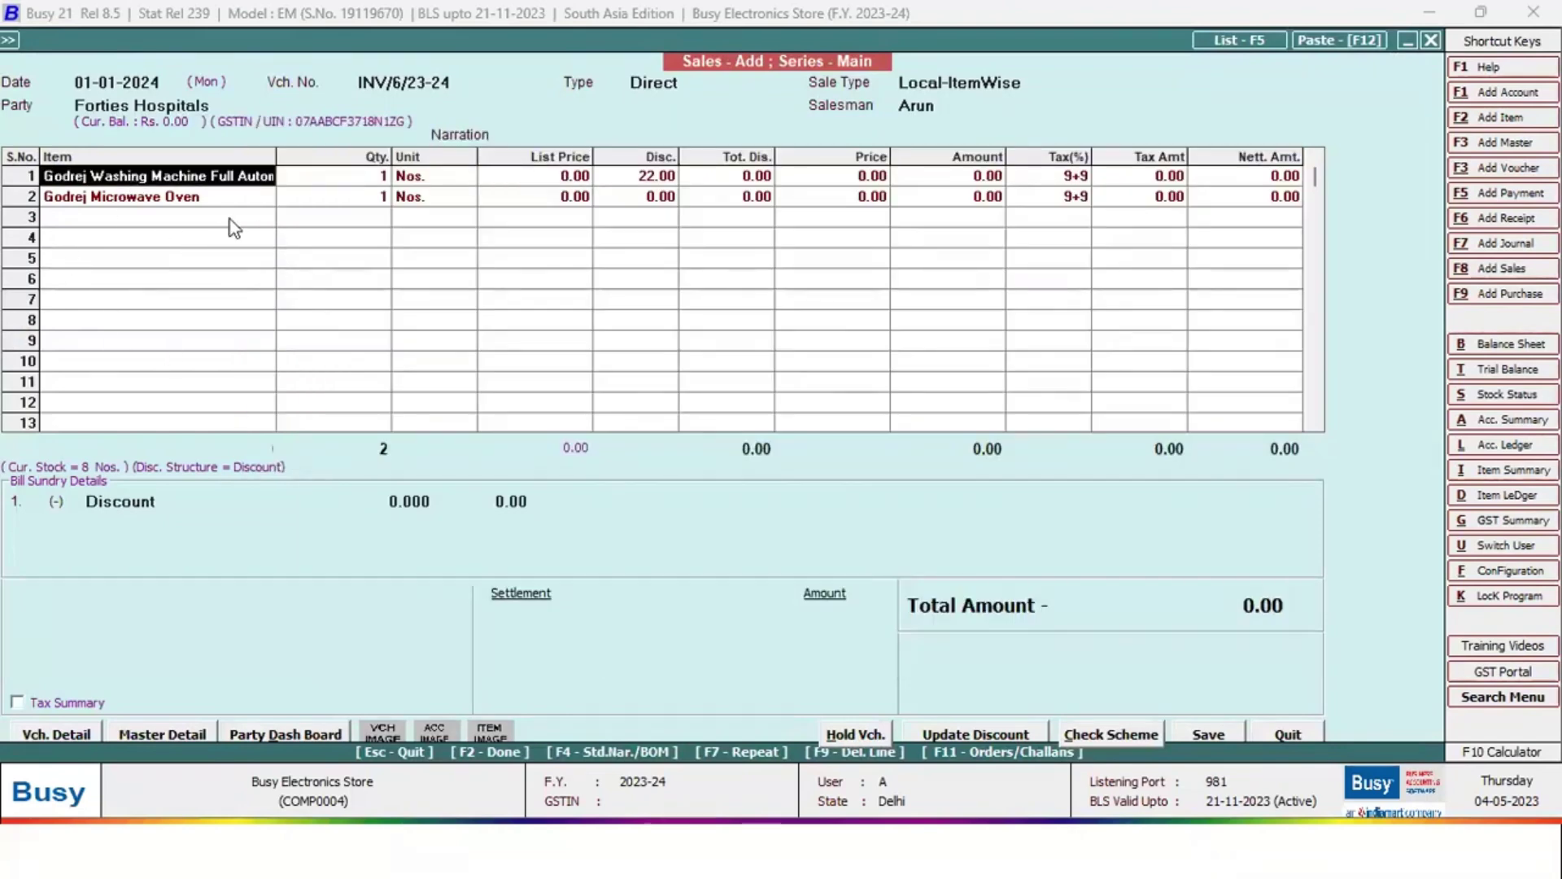
{"action": "left_click", "coordinate": [193, 199]}
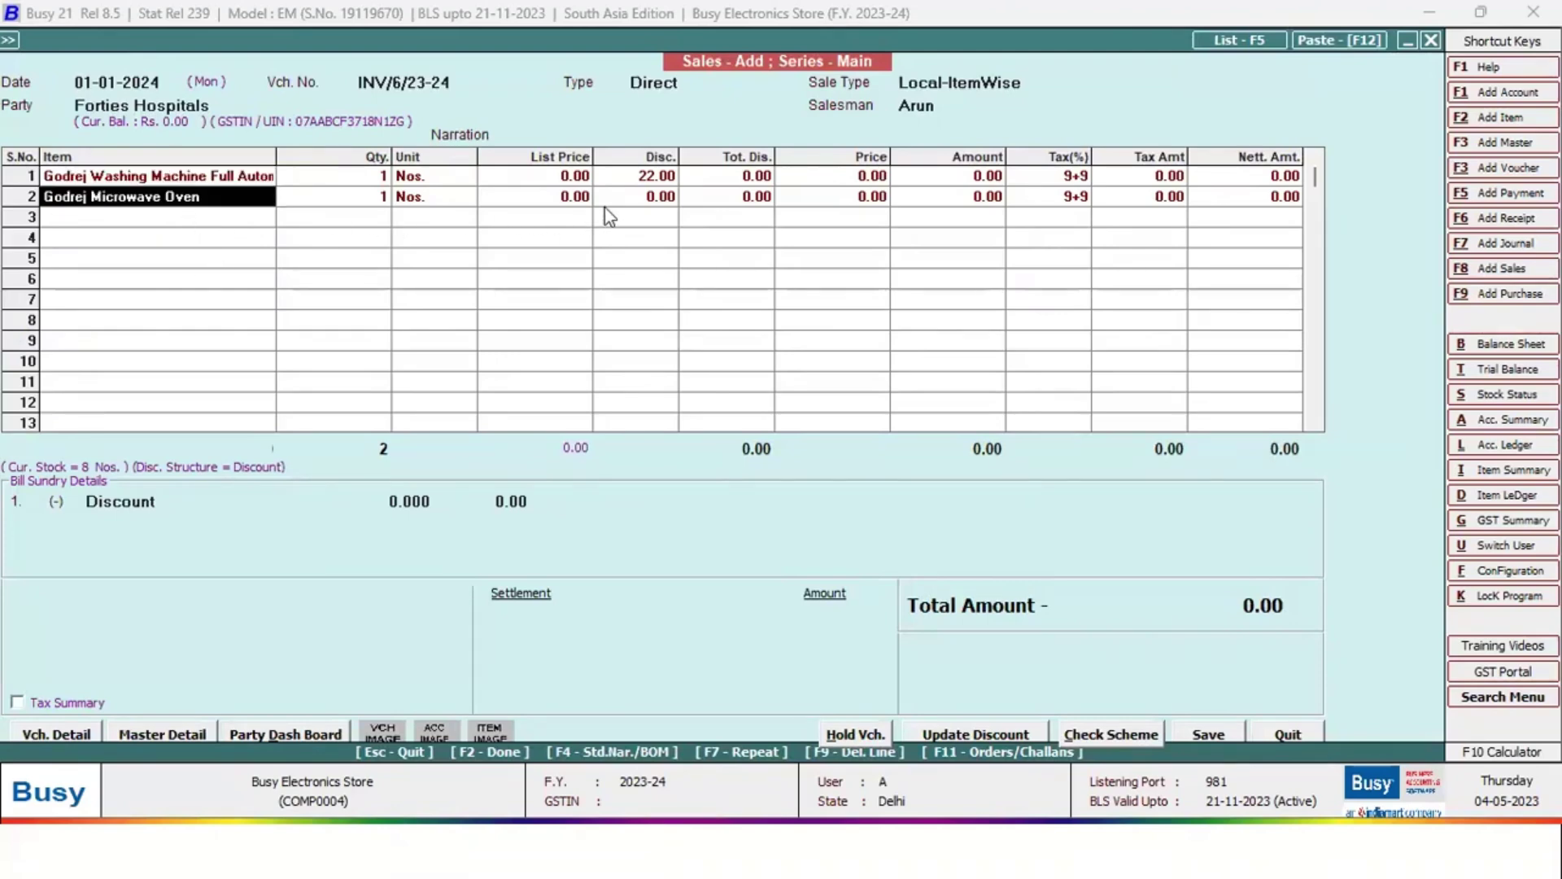
{"action": "left_click", "coordinate": [249, 186]}
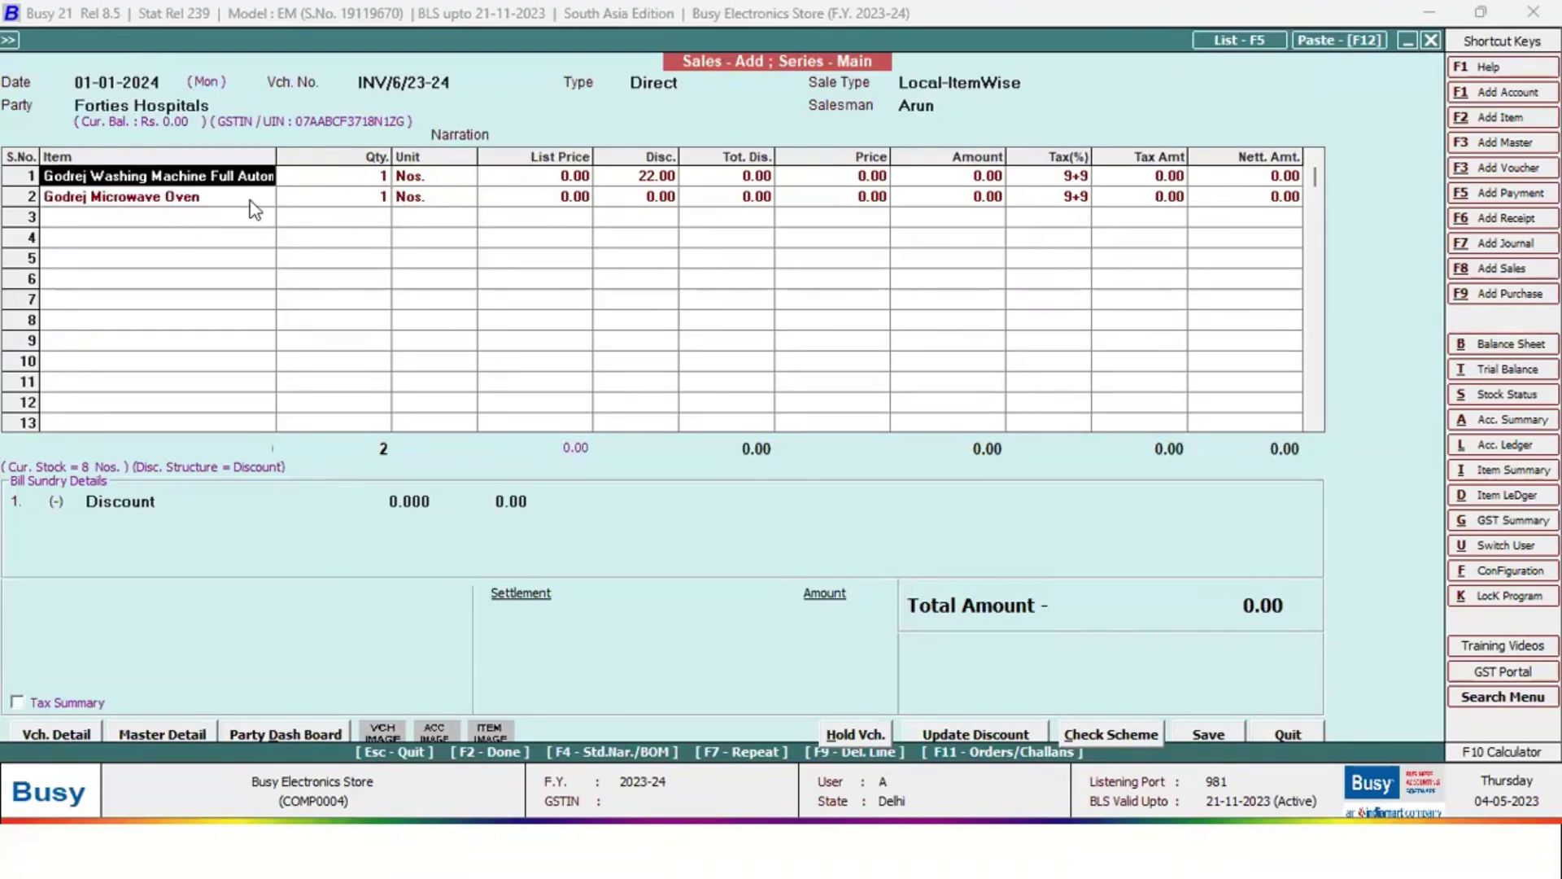
{"action": "left_click", "coordinate": [164, 202]}
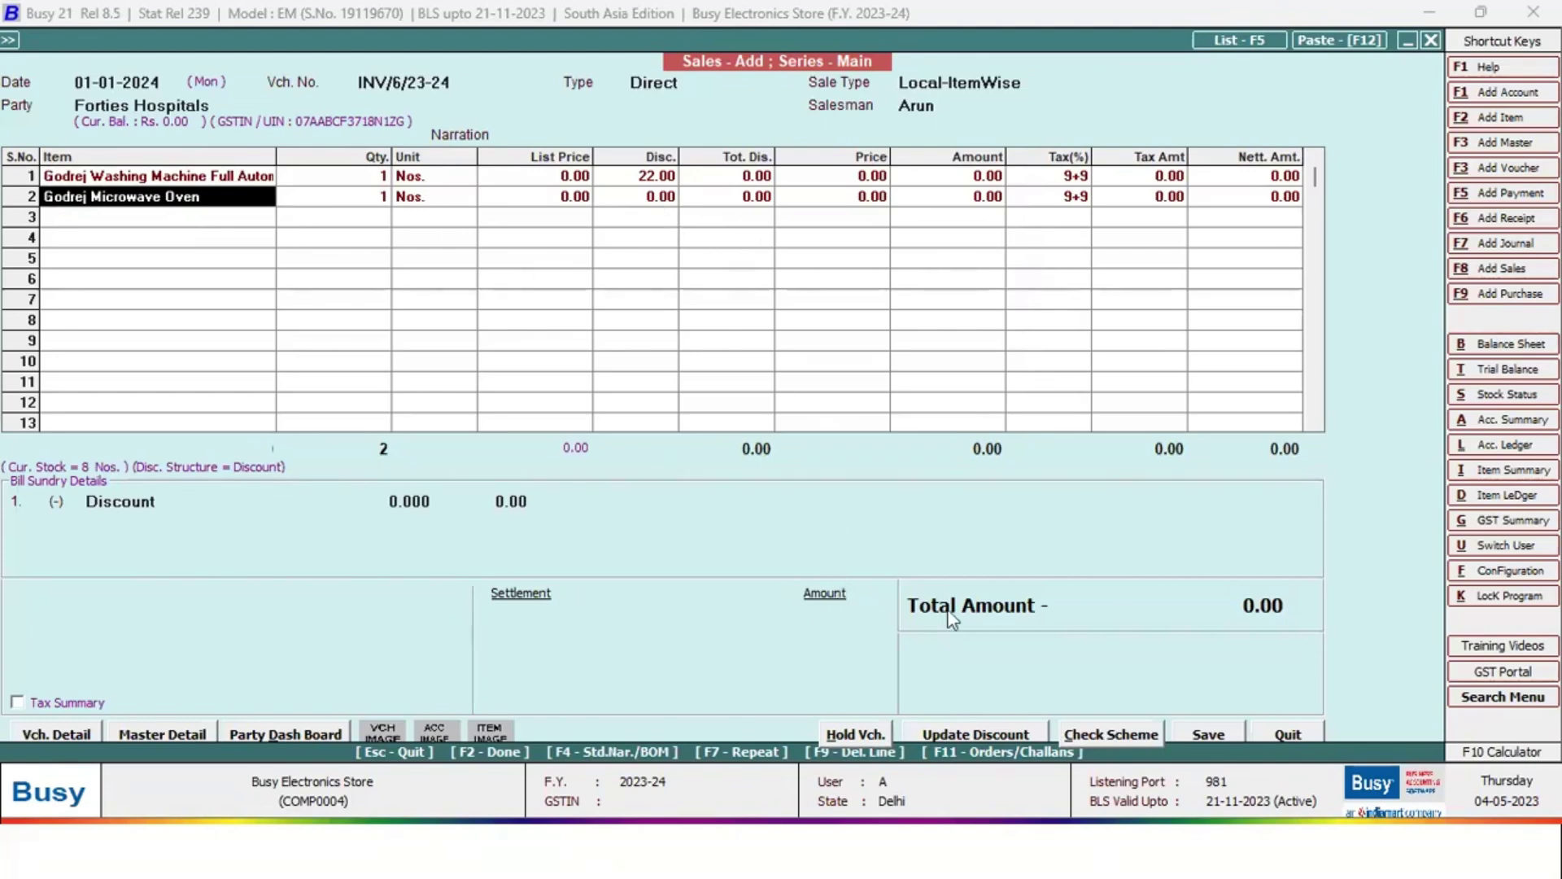
{"action": "left_click", "coordinate": [1210, 736]}
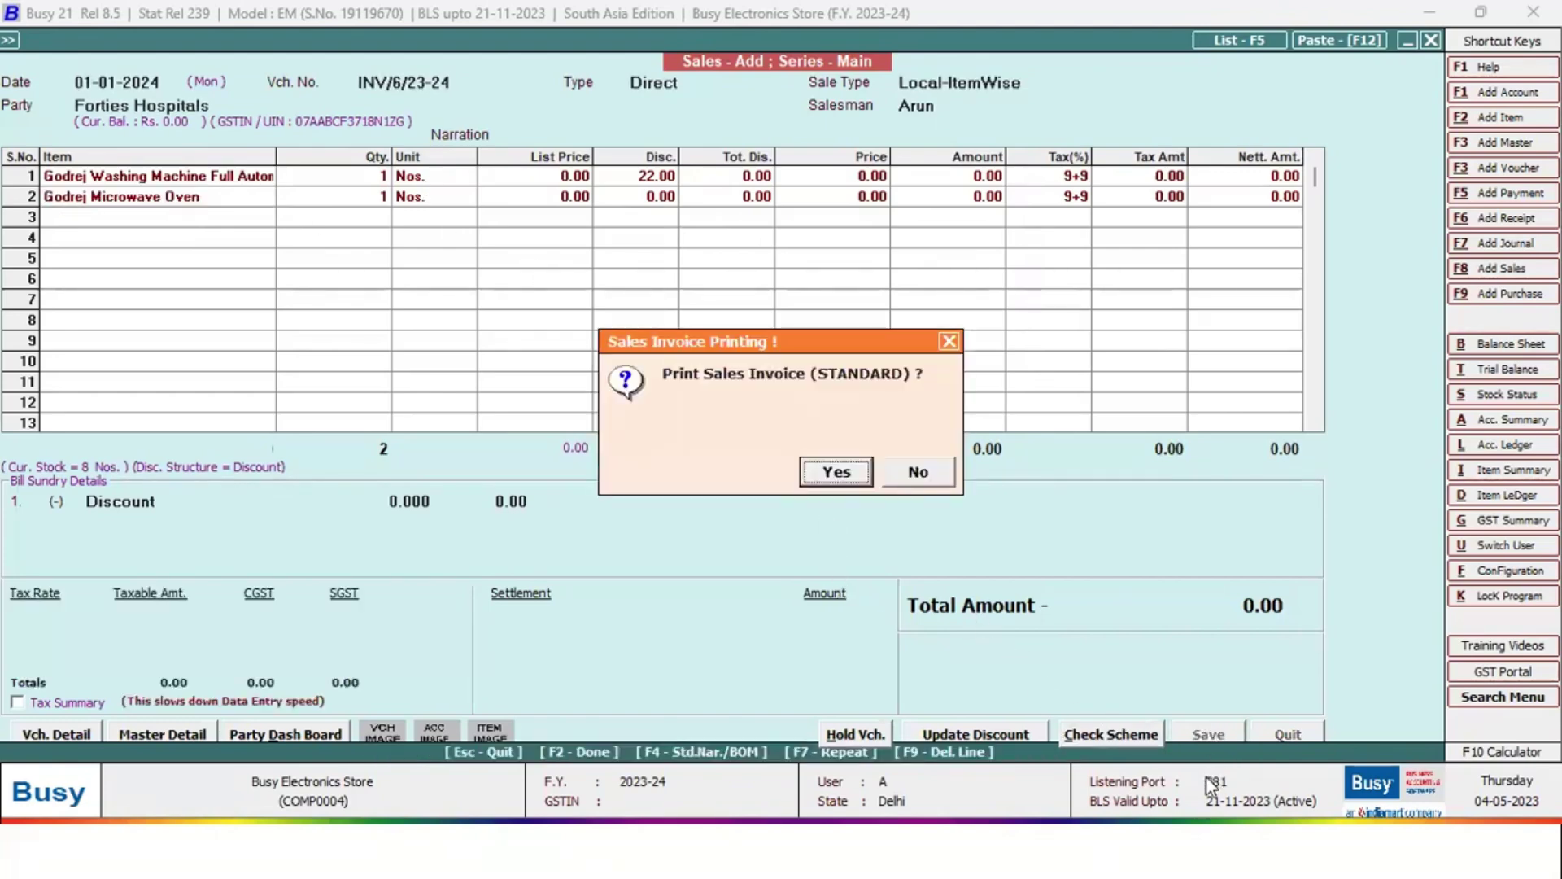
Print invoice INV/6/23-24 in STANDARD format, close the preview, and decline e-mail and SMS
{"action": "key", "text": "Return"}
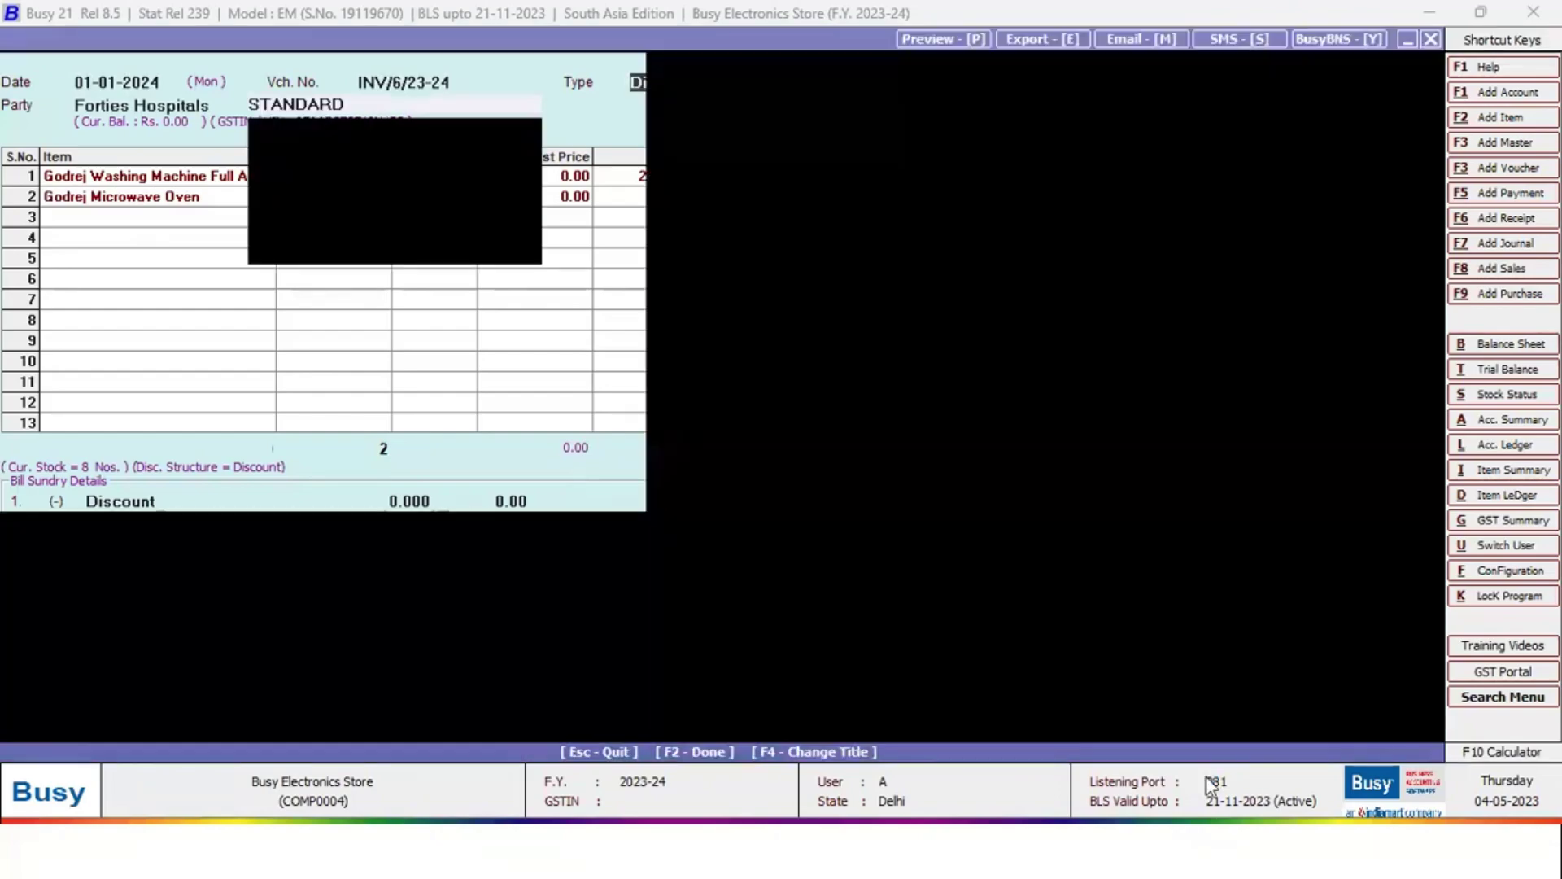
{"action": "key", "text": "Return"}
{"action": "key", "text": "alt+p"}
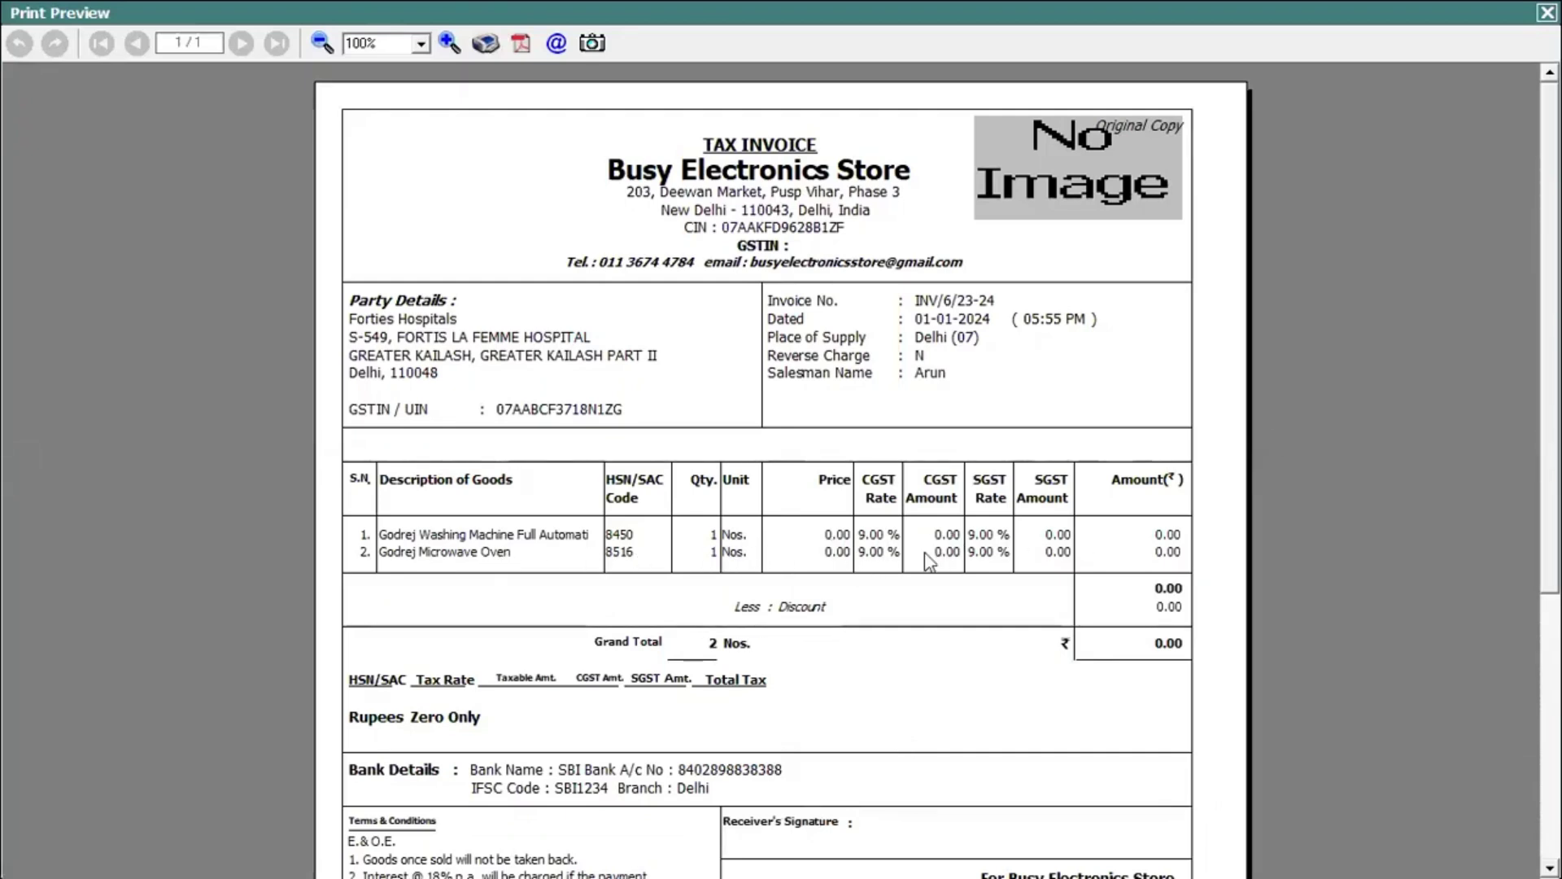
{"action": "left_click", "coordinate": [1547, 12]}
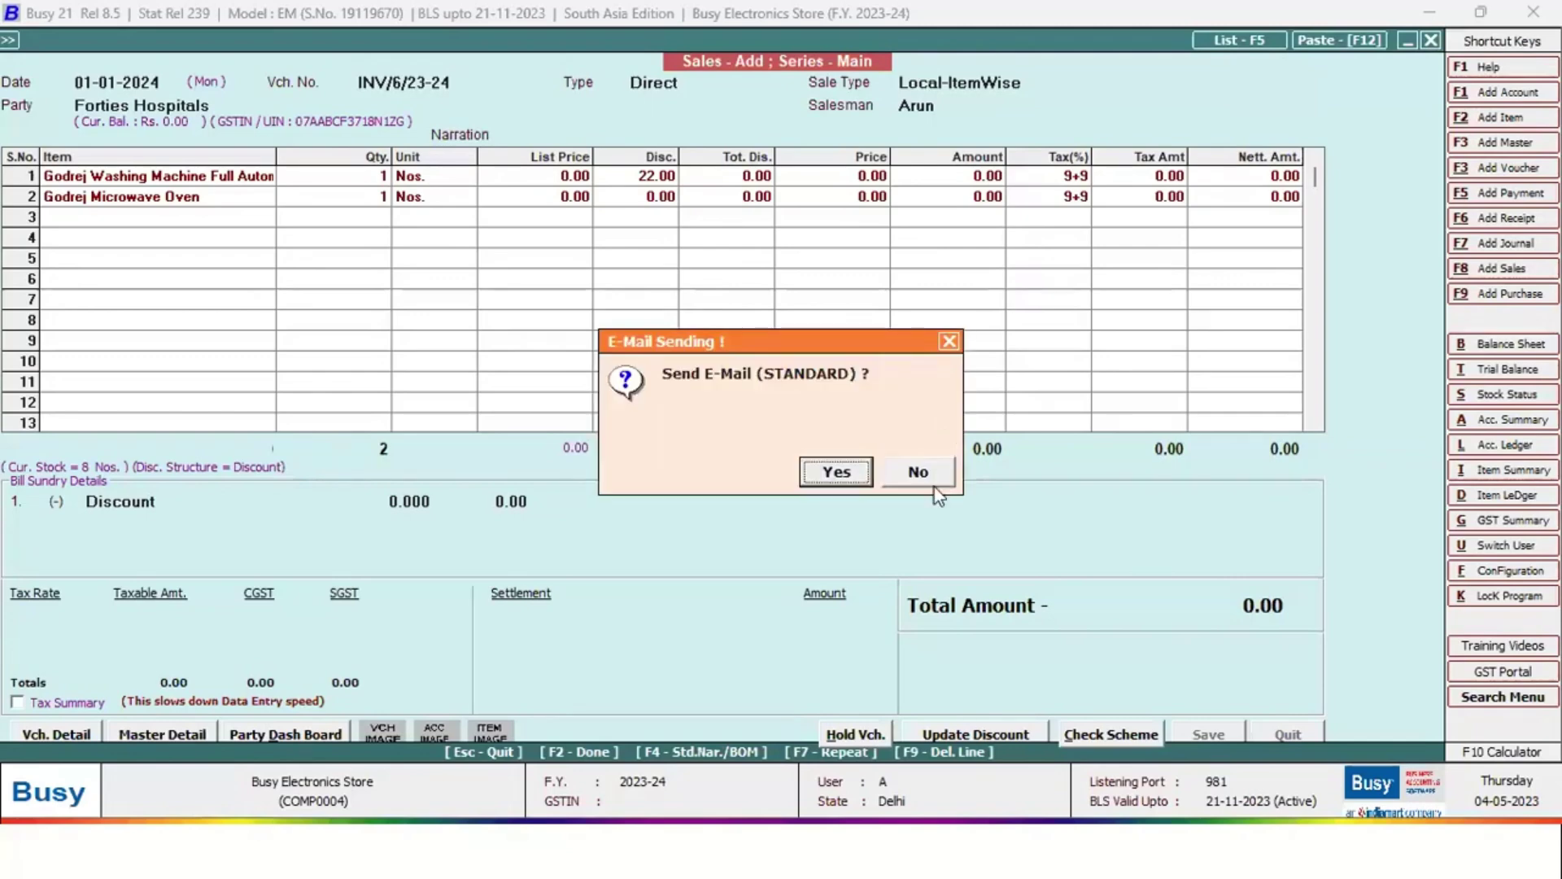
{"action": "left_click", "coordinate": [915, 476]}
{"action": "left_click", "coordinate": [919, 474]}
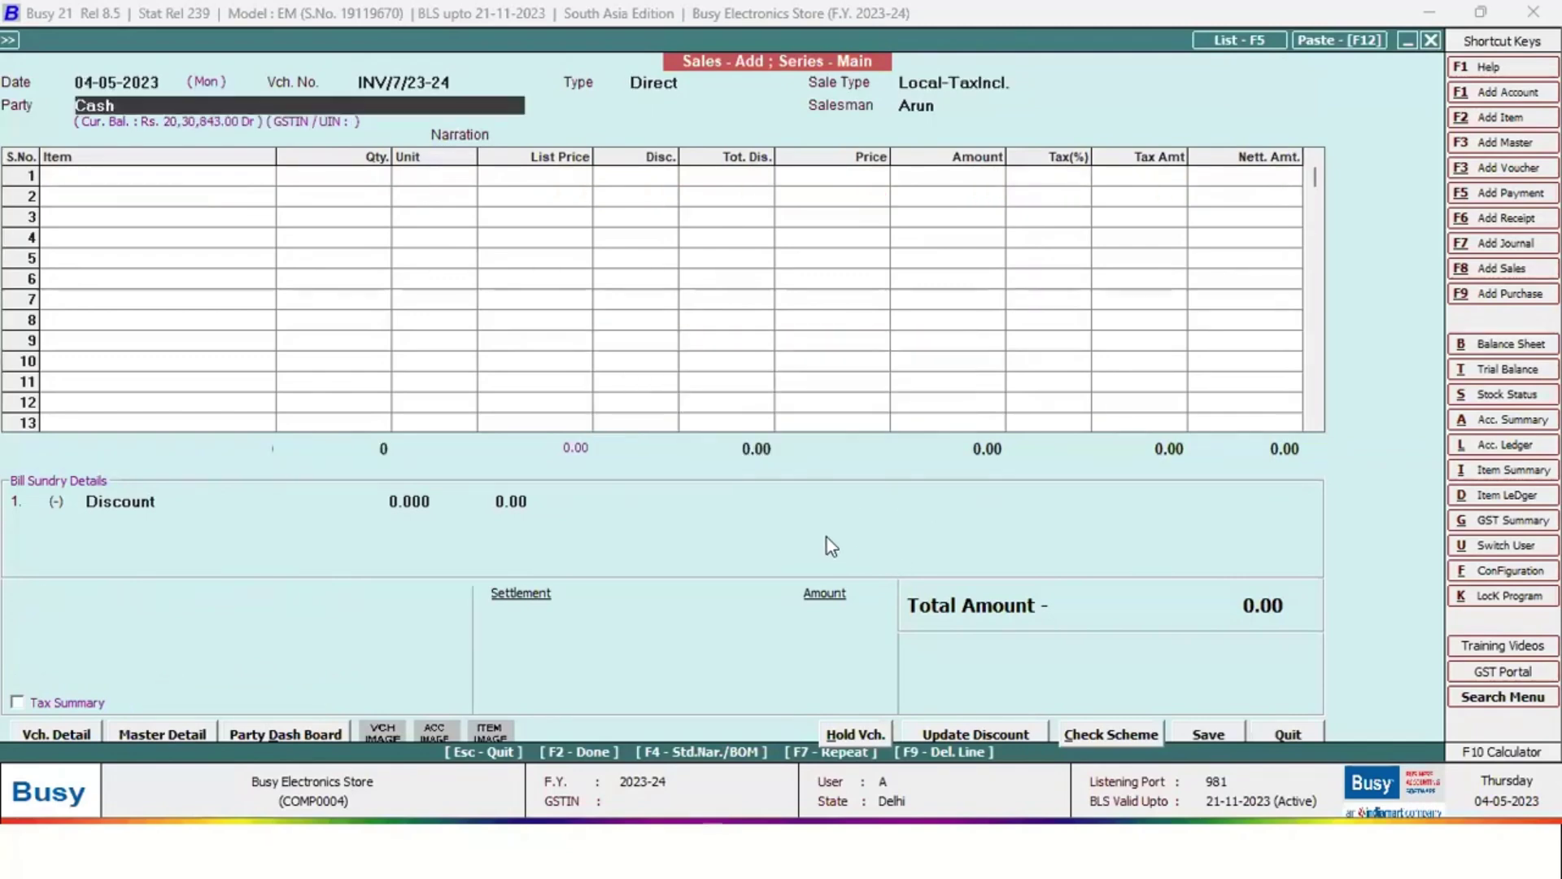
{"action": "key", "text": "Escape"}
Reopen invoice INV/6/23-24 for modification and set the washing machine price to 50000
{"action": "key", "text": "Return"}
{"action": "key", "text": "Down"}
{"action": "key", "text": "Return"}
{"action": "key", "text": "Return"}
{"action": "key", "text": "Return"}
{"action": "key", "text": "Return"}
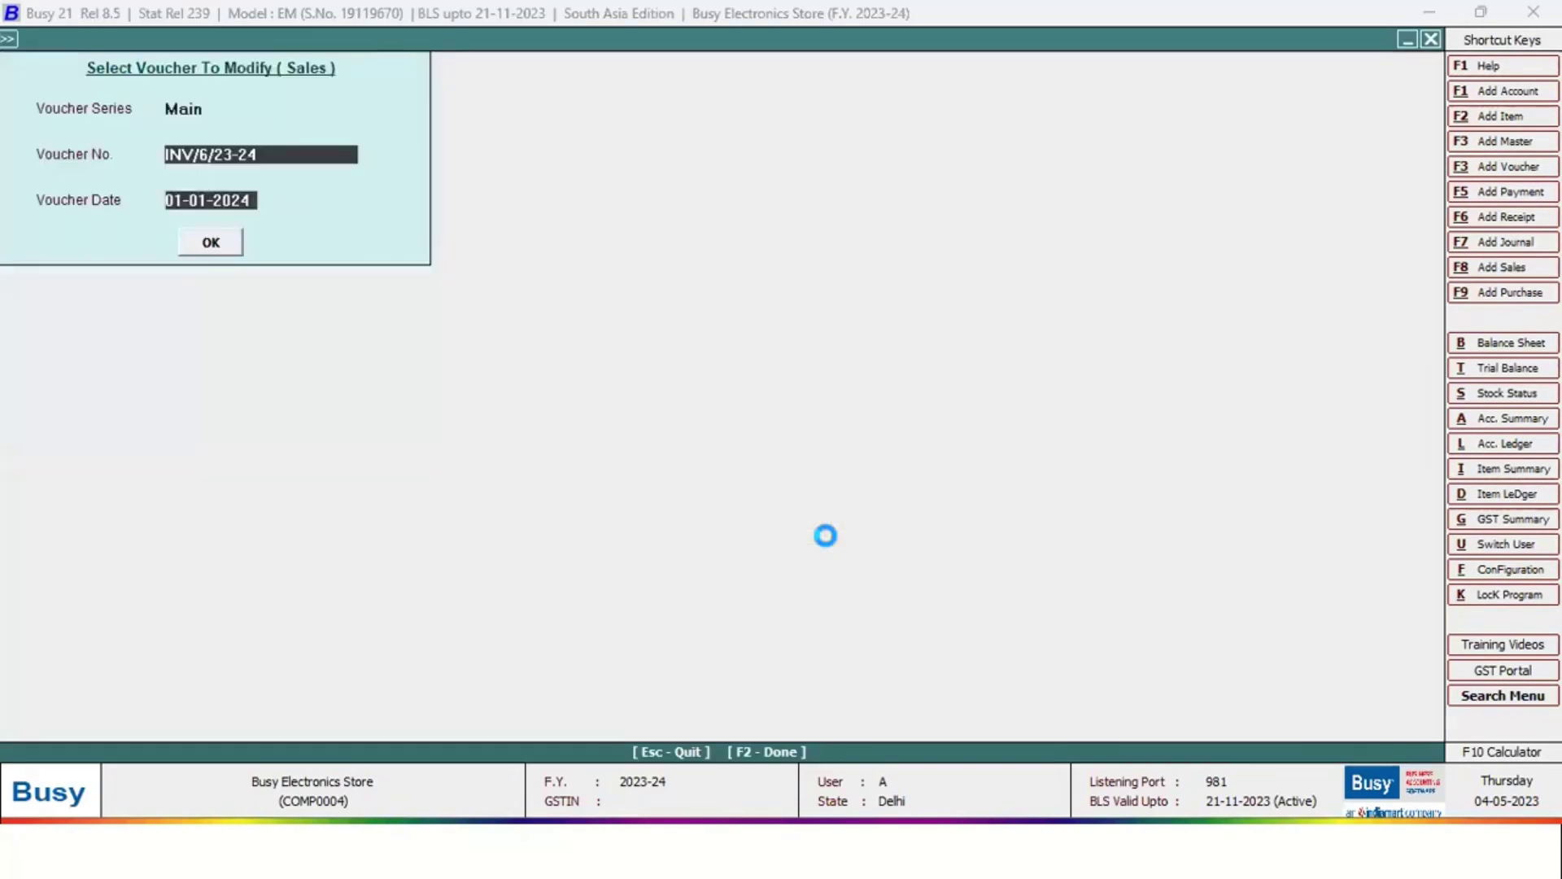
{"action": "key", "text": "Return"}
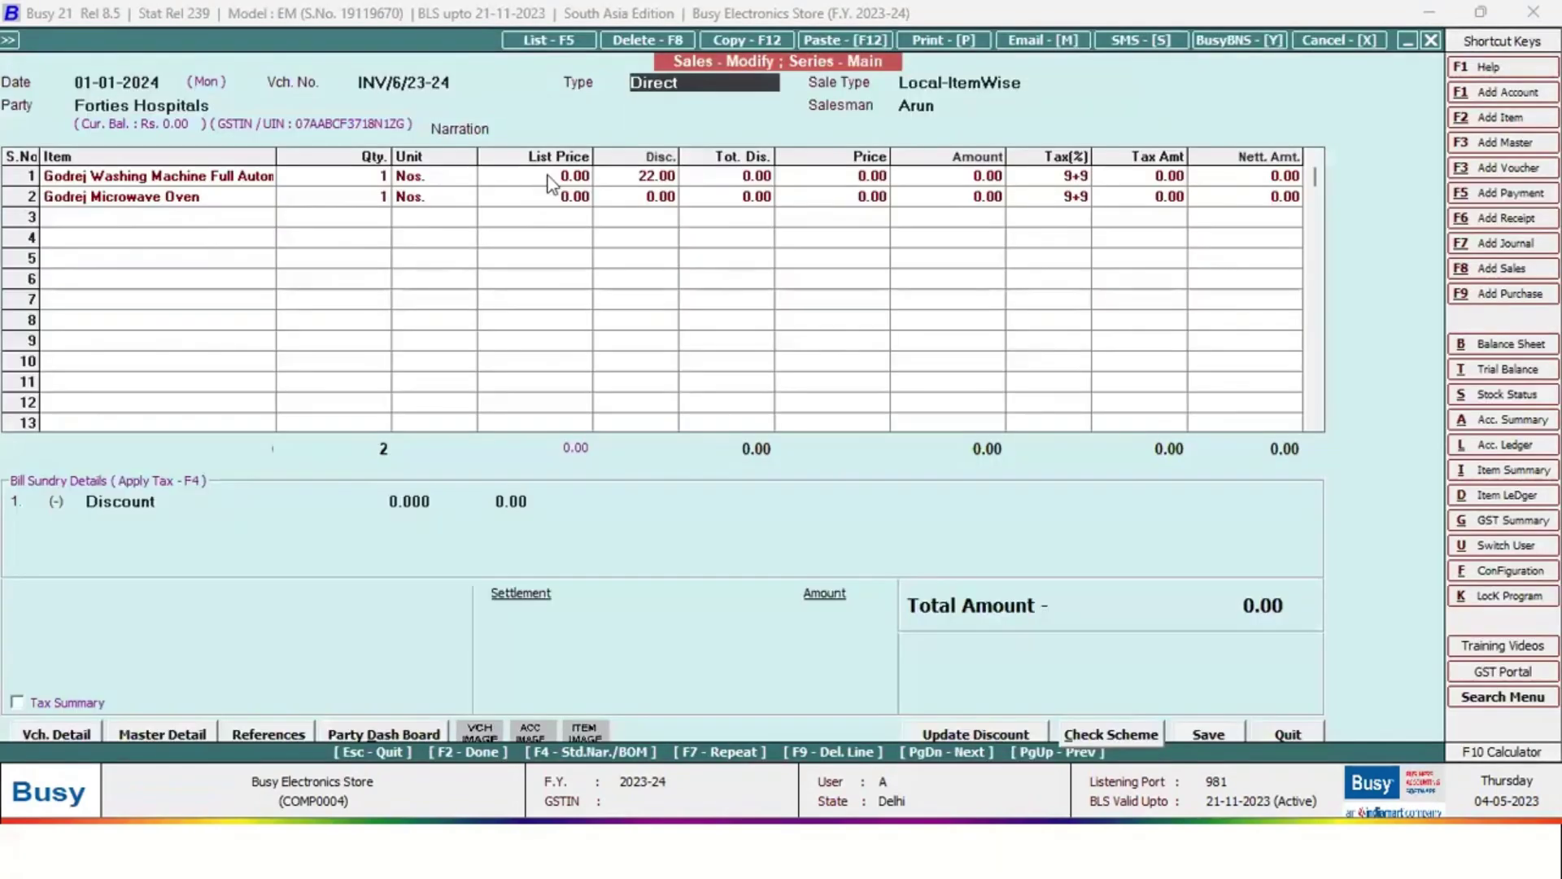
{"action": "type", "text": "50000"}
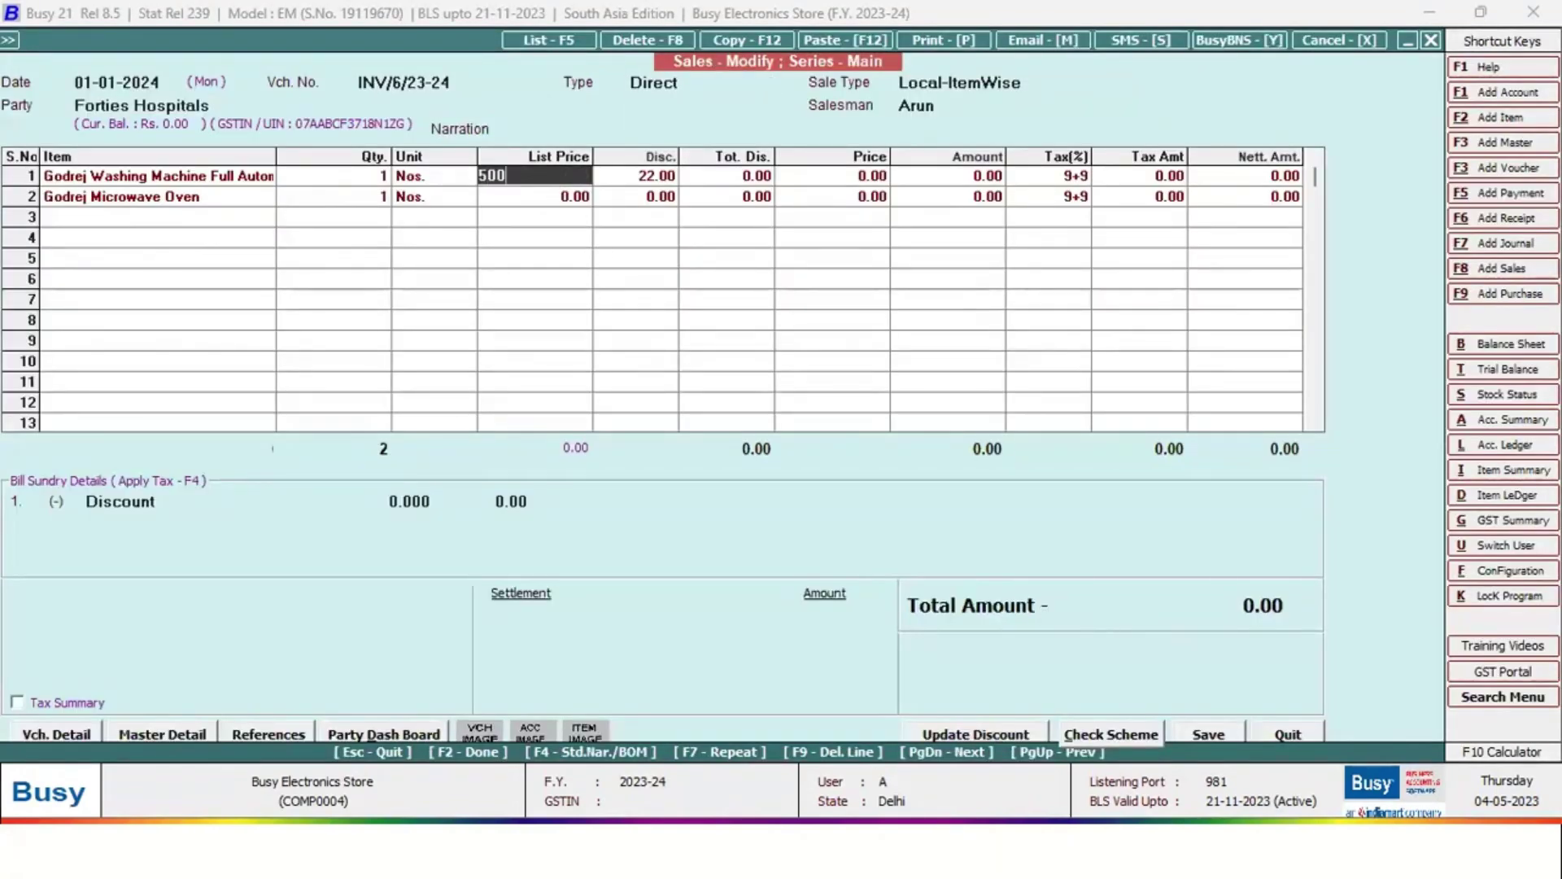
{"action": "key", "text": "Return"}
{"action": "key", "text": "Return"}
{"action": "key", "text": "Return"}
{"action": "key", "text": "F2"}
{"action": "key", "text": "F2"}
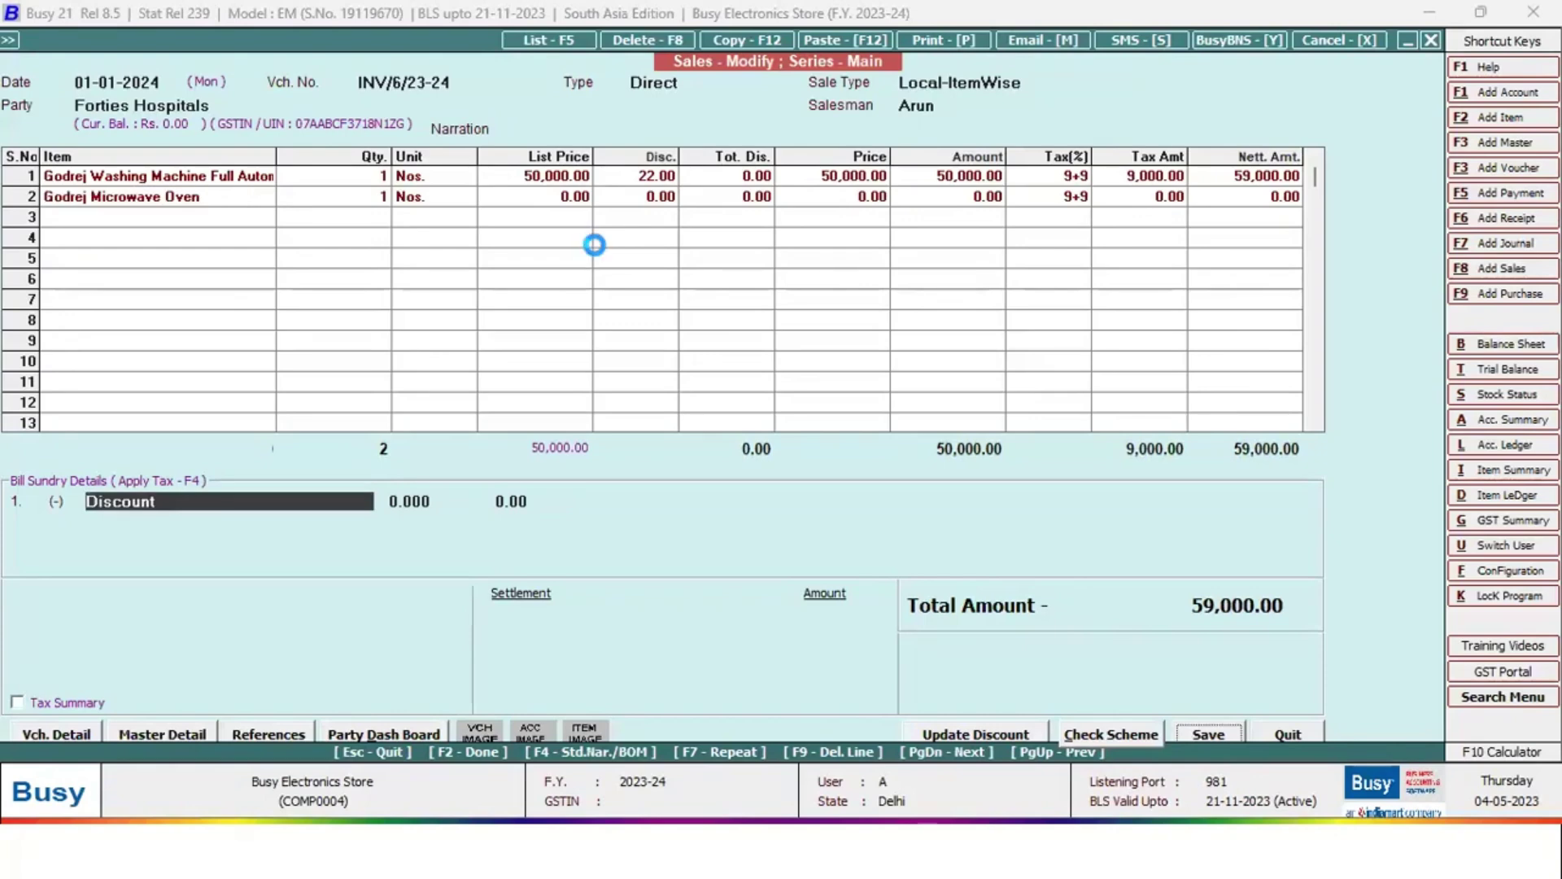
Settle the full amount through Paytm_UPI with the narration 'Dsadsdsd'
{"action": "key", "text": "F2"}
{"action": "key", "text": "F2"}
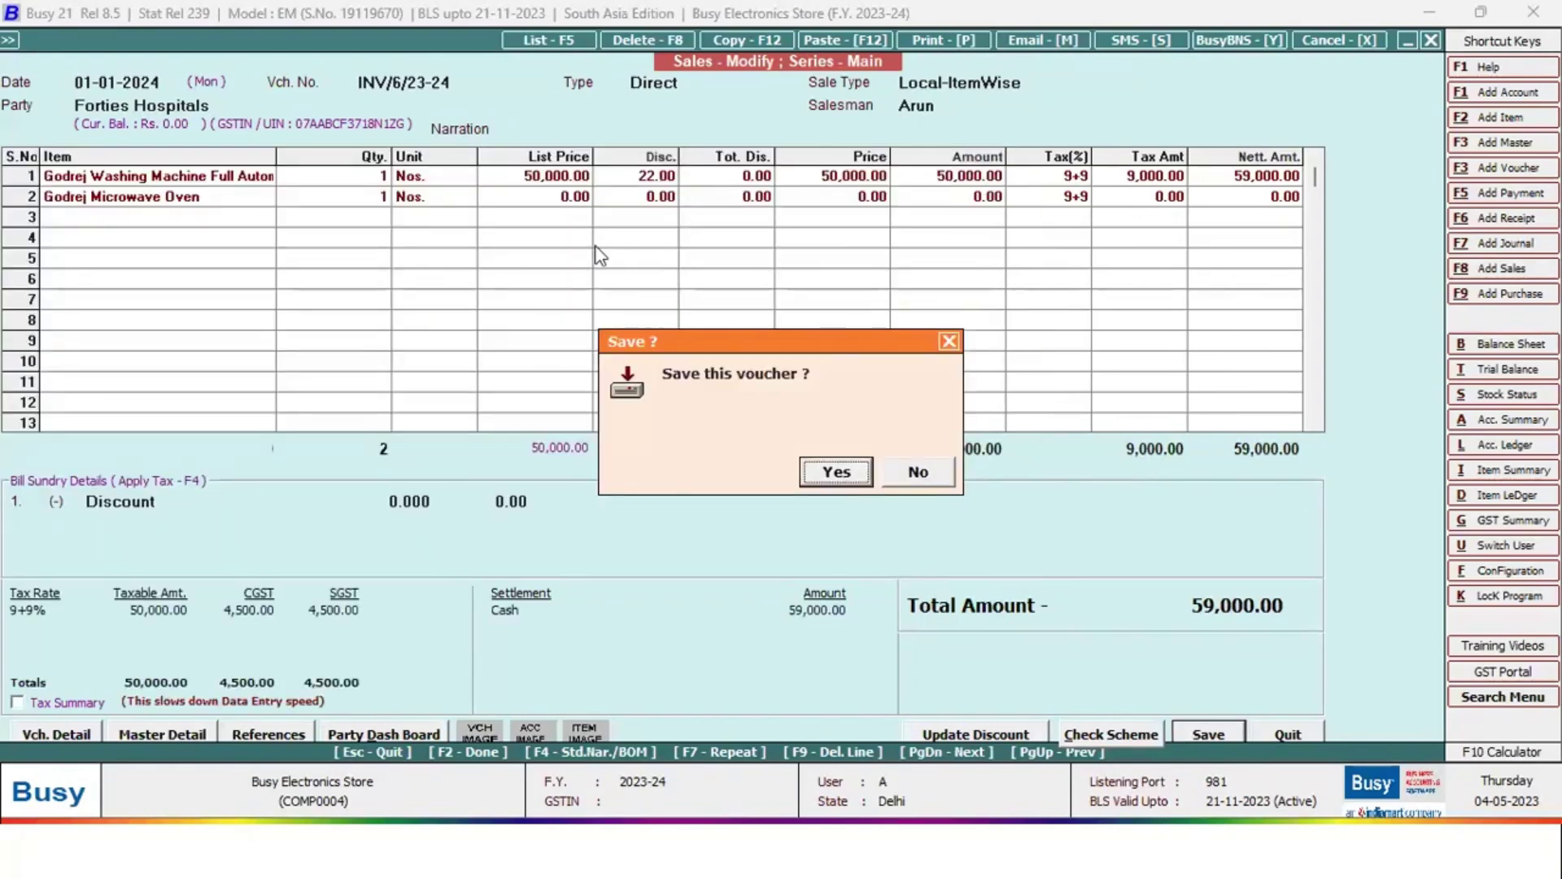
{"action": "key", "text": "Escape"}
{"action": "key", "text": "F2"}
{"action": "key", "text": "Return"}
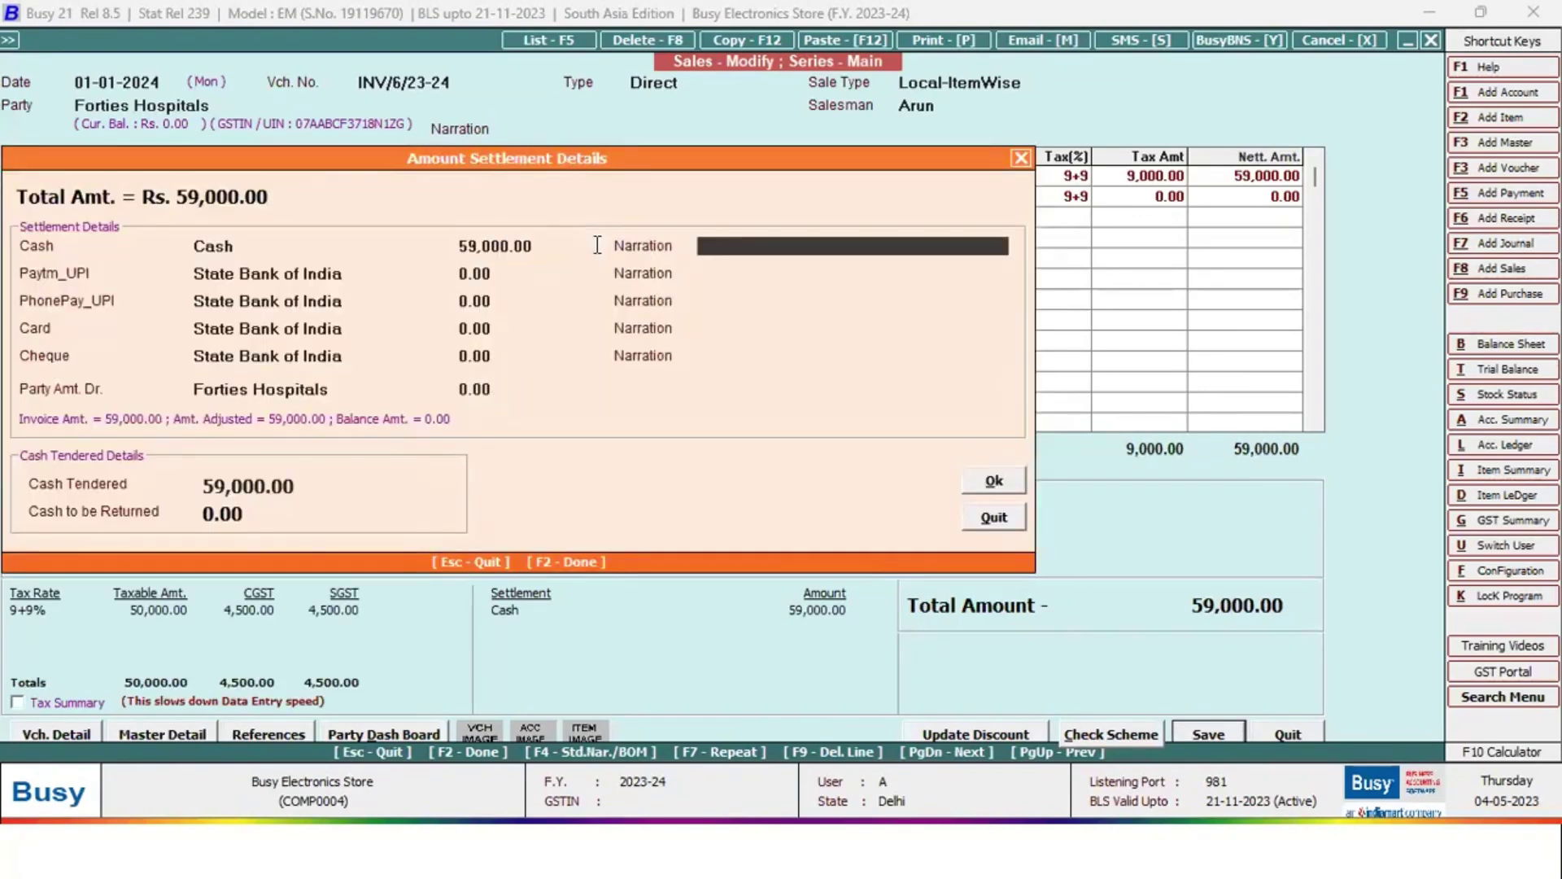
{"action": "key", "text": "Up"}
{"action": "key", "text": "Return"}
{"action": "key", "text": "Return"}
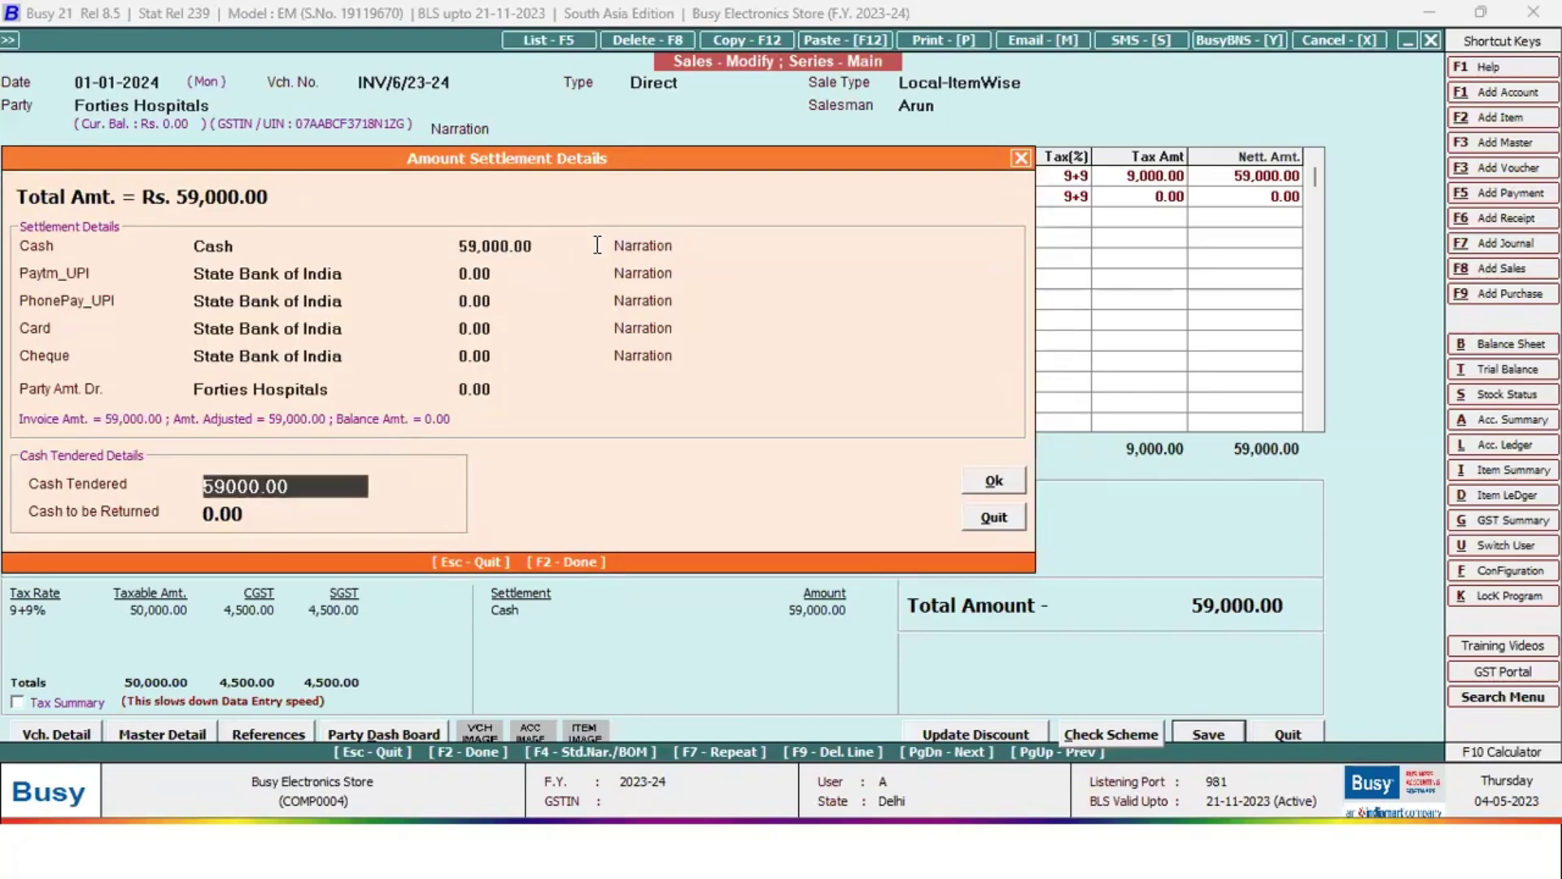
{"action": "key", "text": "Up"}
{"action": "key", "text": "Up"}
{"action": "key", "text": "Up"}
{"action": "key", "text": "Up"}
{"action": "key", "text": "Up"}
{"action": "key", "text": "Up"}
{"action": "key", "text": "Up"}
{"action": "key", "text": "Up"}
{"action": "key", "text": "Up"}
{"action": "key", "text": "Up"}
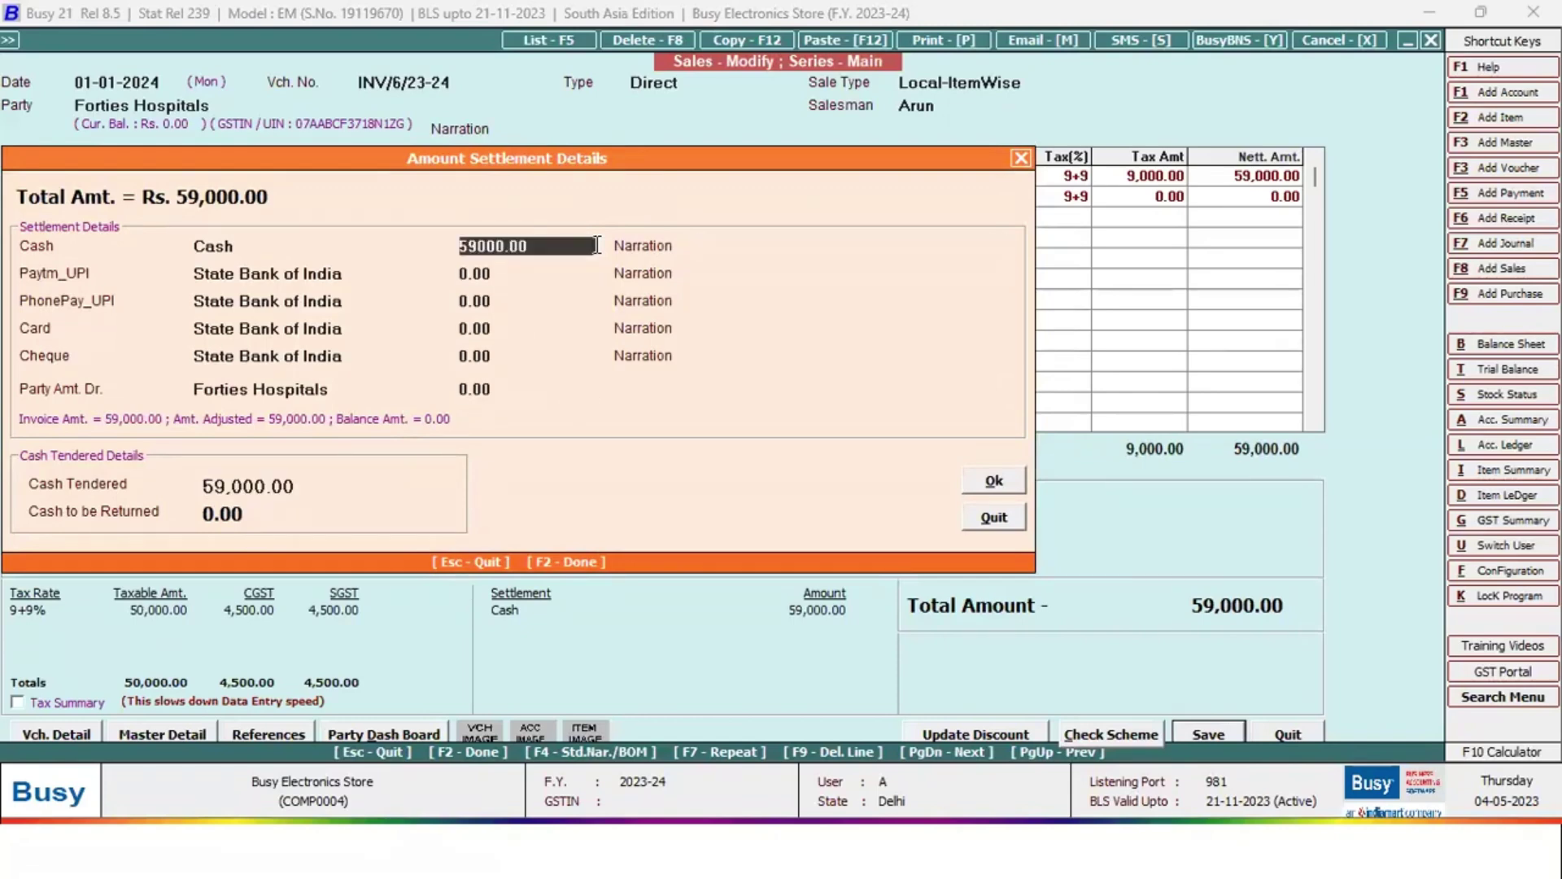
{"action": "type", "text": "0"}
{"action": "key", "text": "Return"}
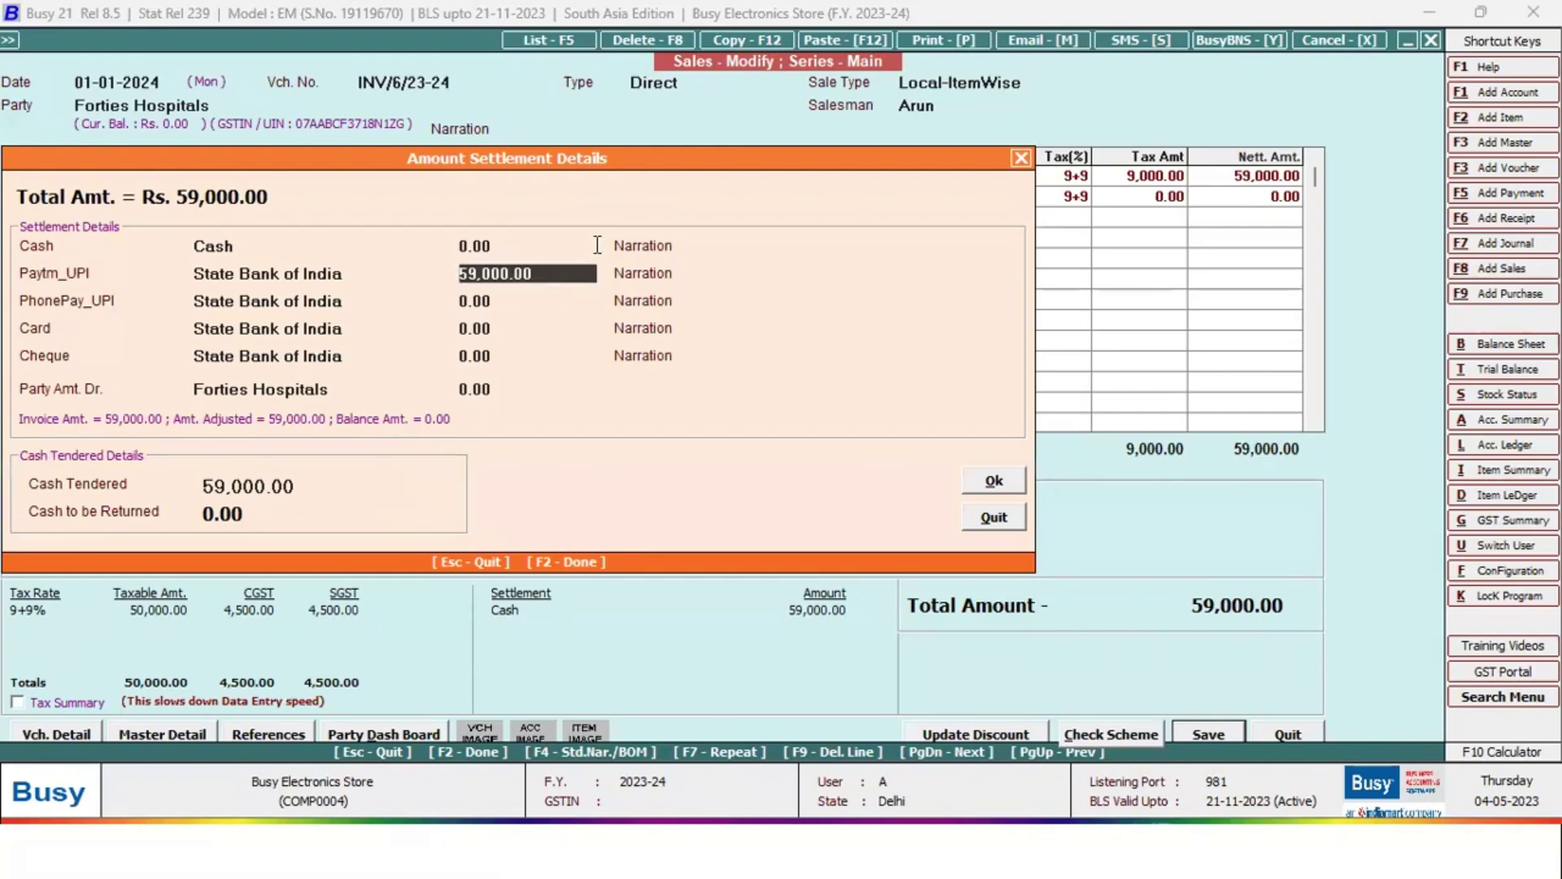
{"action": "key", "text": "Return"}
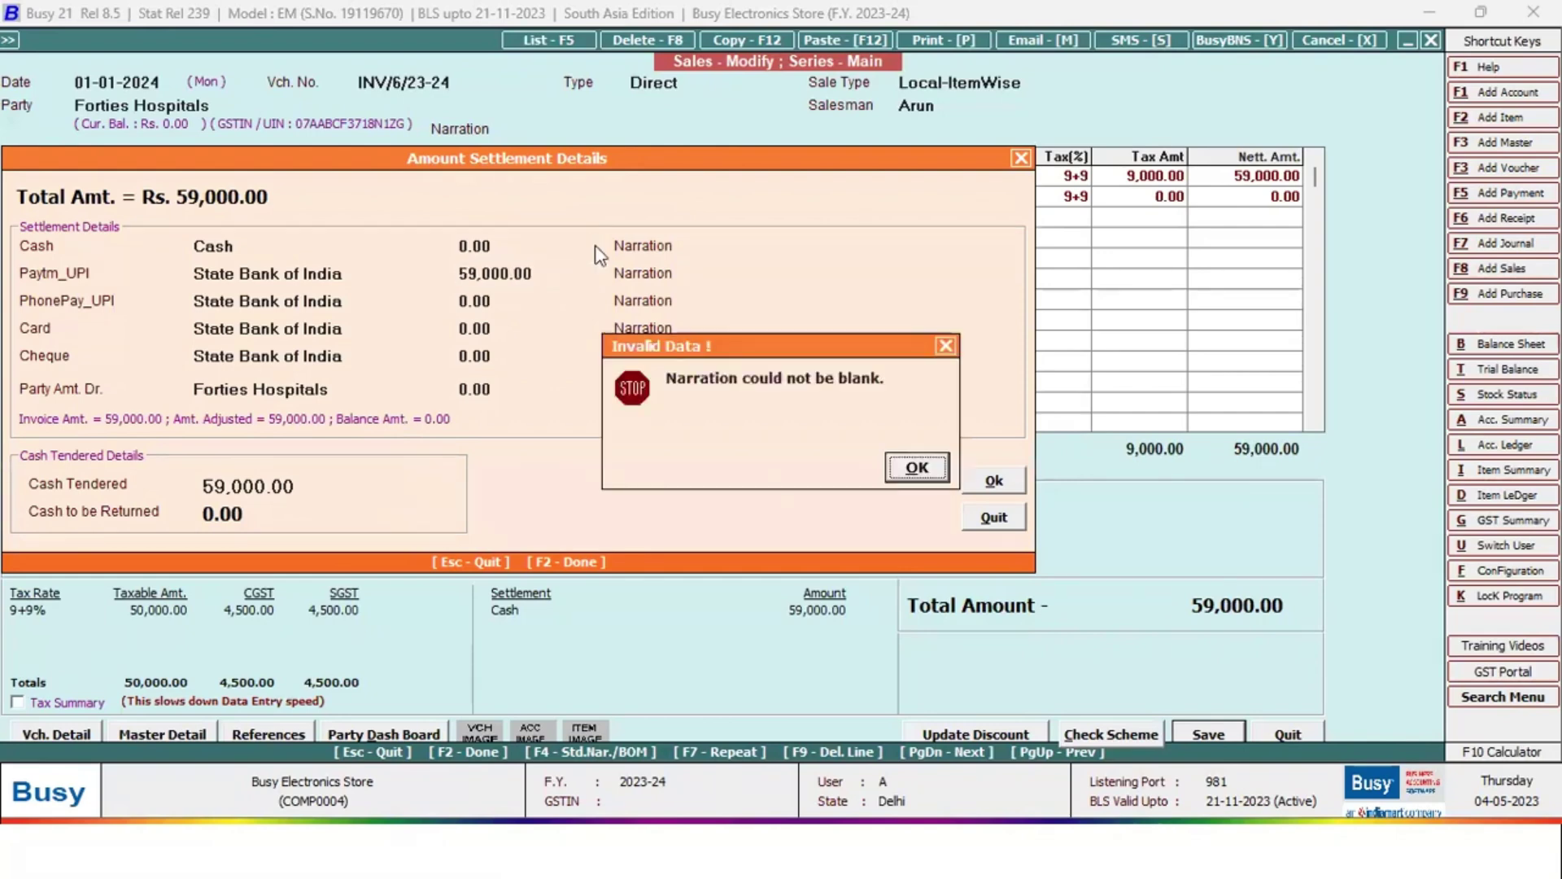
{"action": "key", "text": "Return"}
{"action": "key", "text": "Return"}
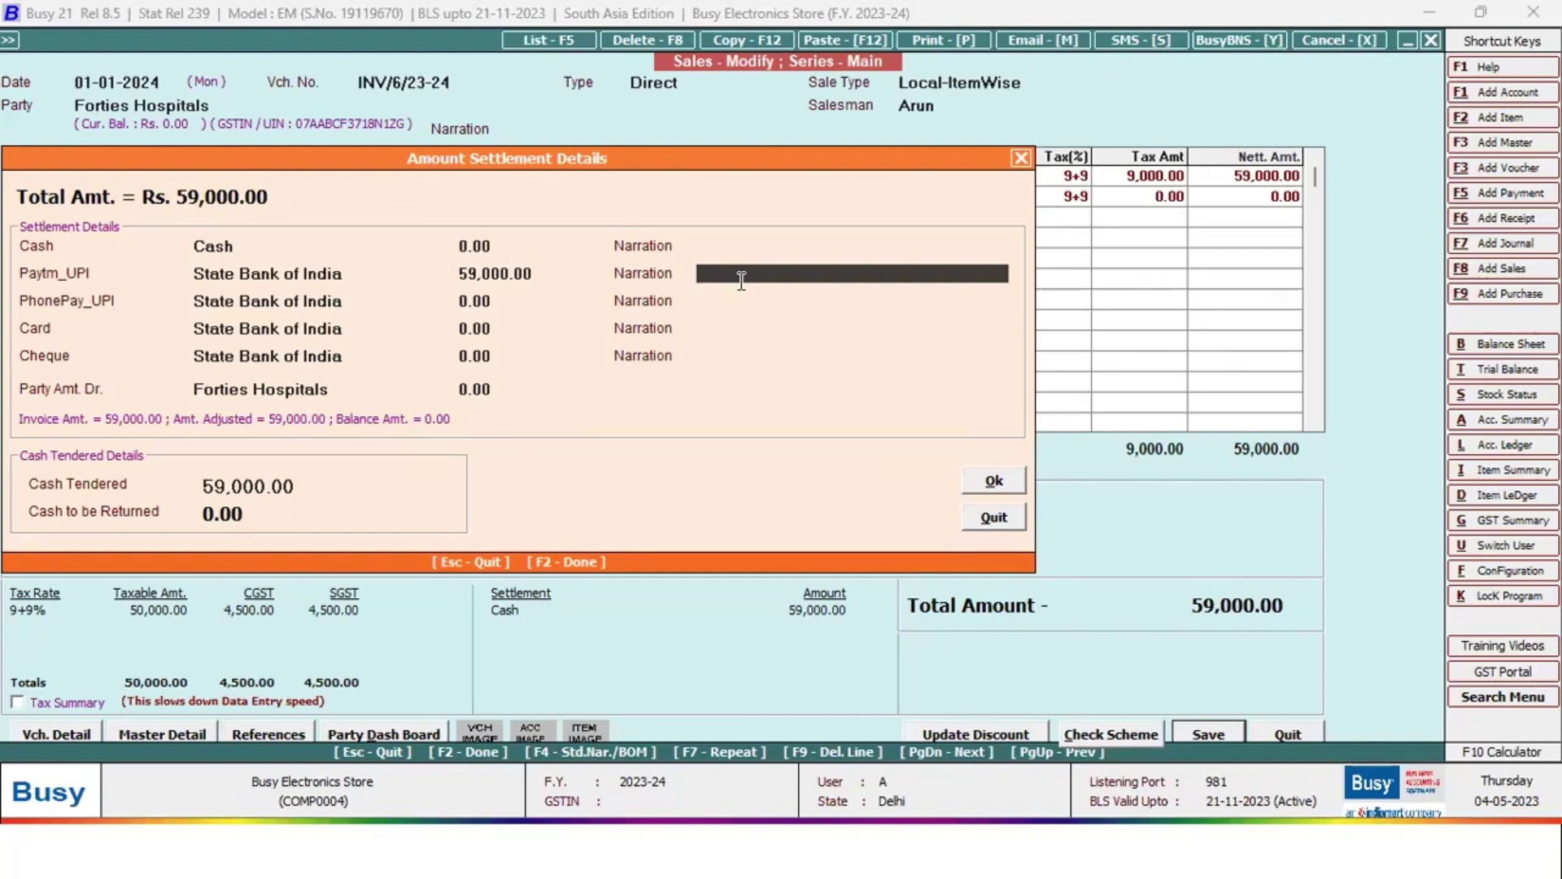
{"action": "type", "text": "Dsadsdsd"}
{"action": "key", "text": "Return"}
{"action": "key", "text": "Return"}
Save the invoice and print it in the STANDARD format
{"action": "left_click", "coordinate": [1009, 480]}
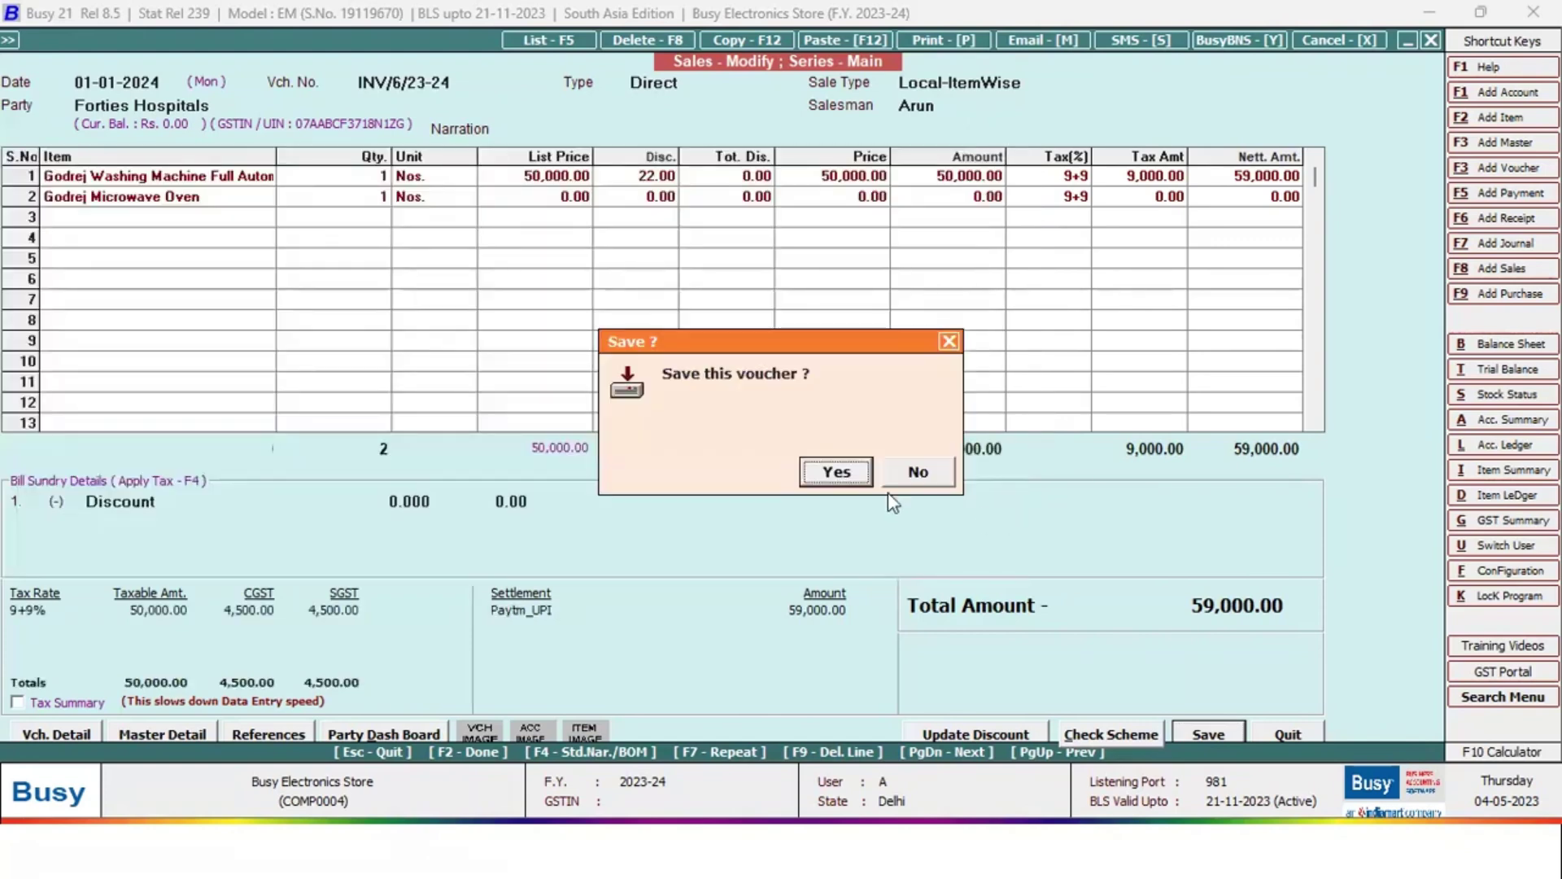
{"action": "left_click", "coordinate": [860, 476]}
{"action": "left_click", "coordinate": [843, 478]}
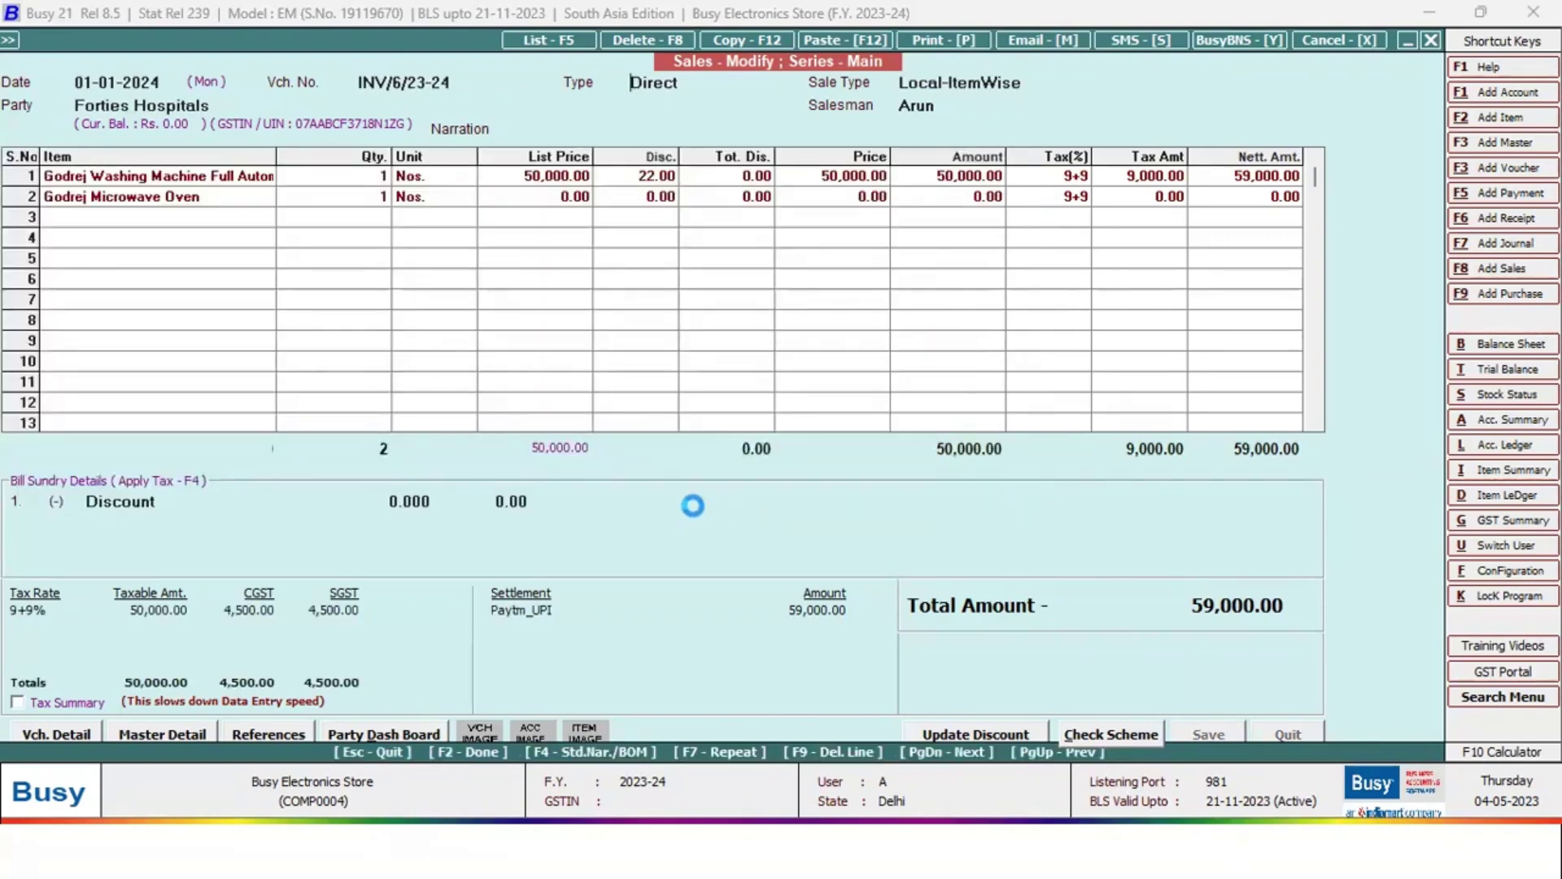
{"action": "key", "text": "Return"}
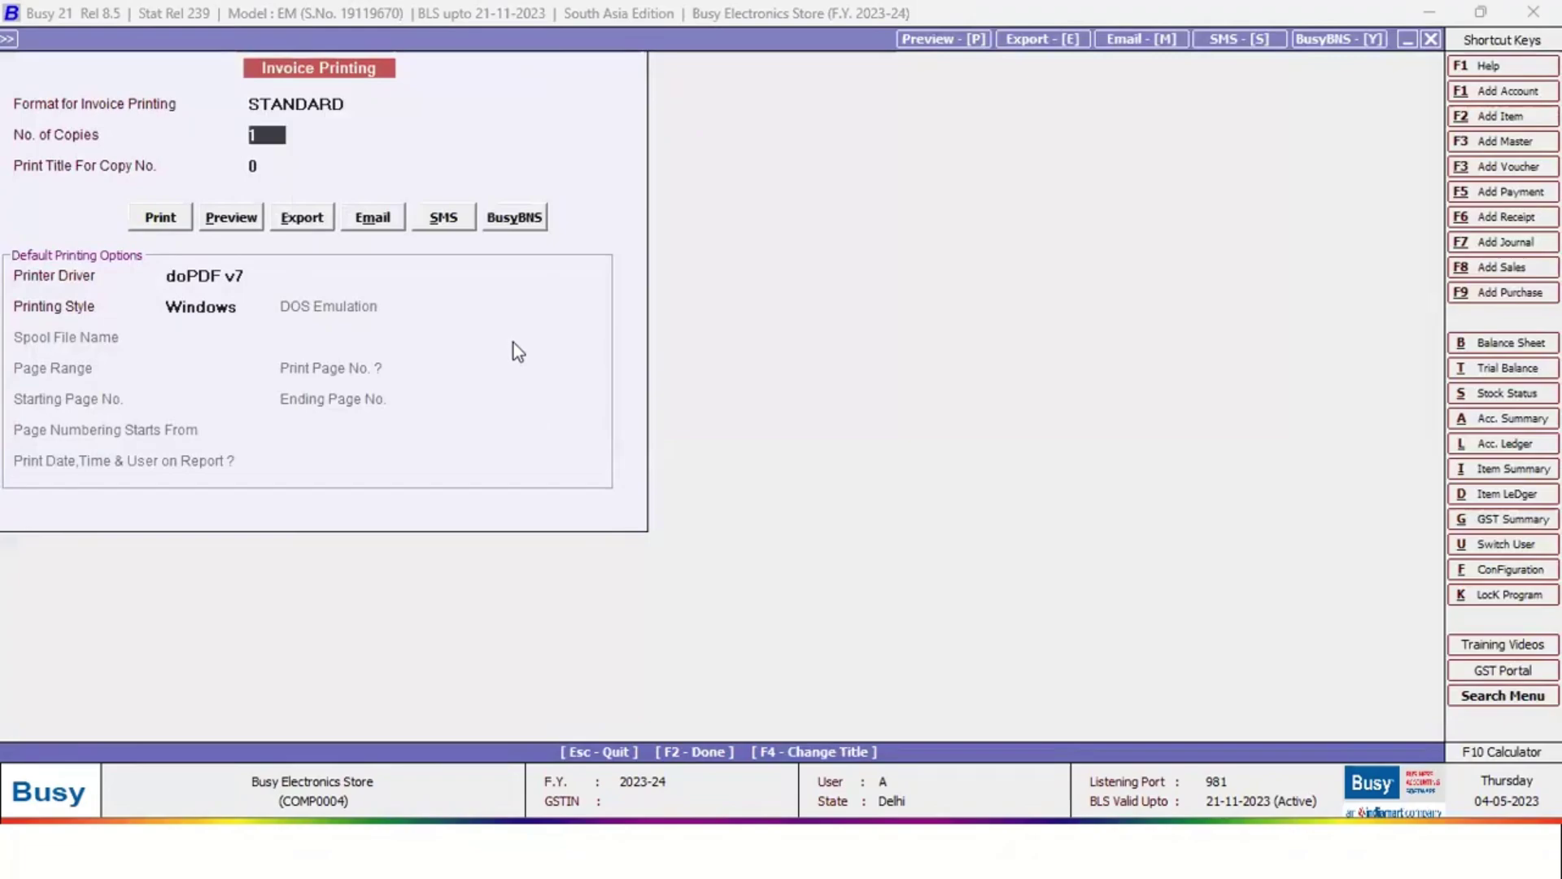
Preview the invoice with its Paytm_UPI 59,000.00 line, decline e-mailing, and list configuration types
{"action": "key", "text": "alt+p"}
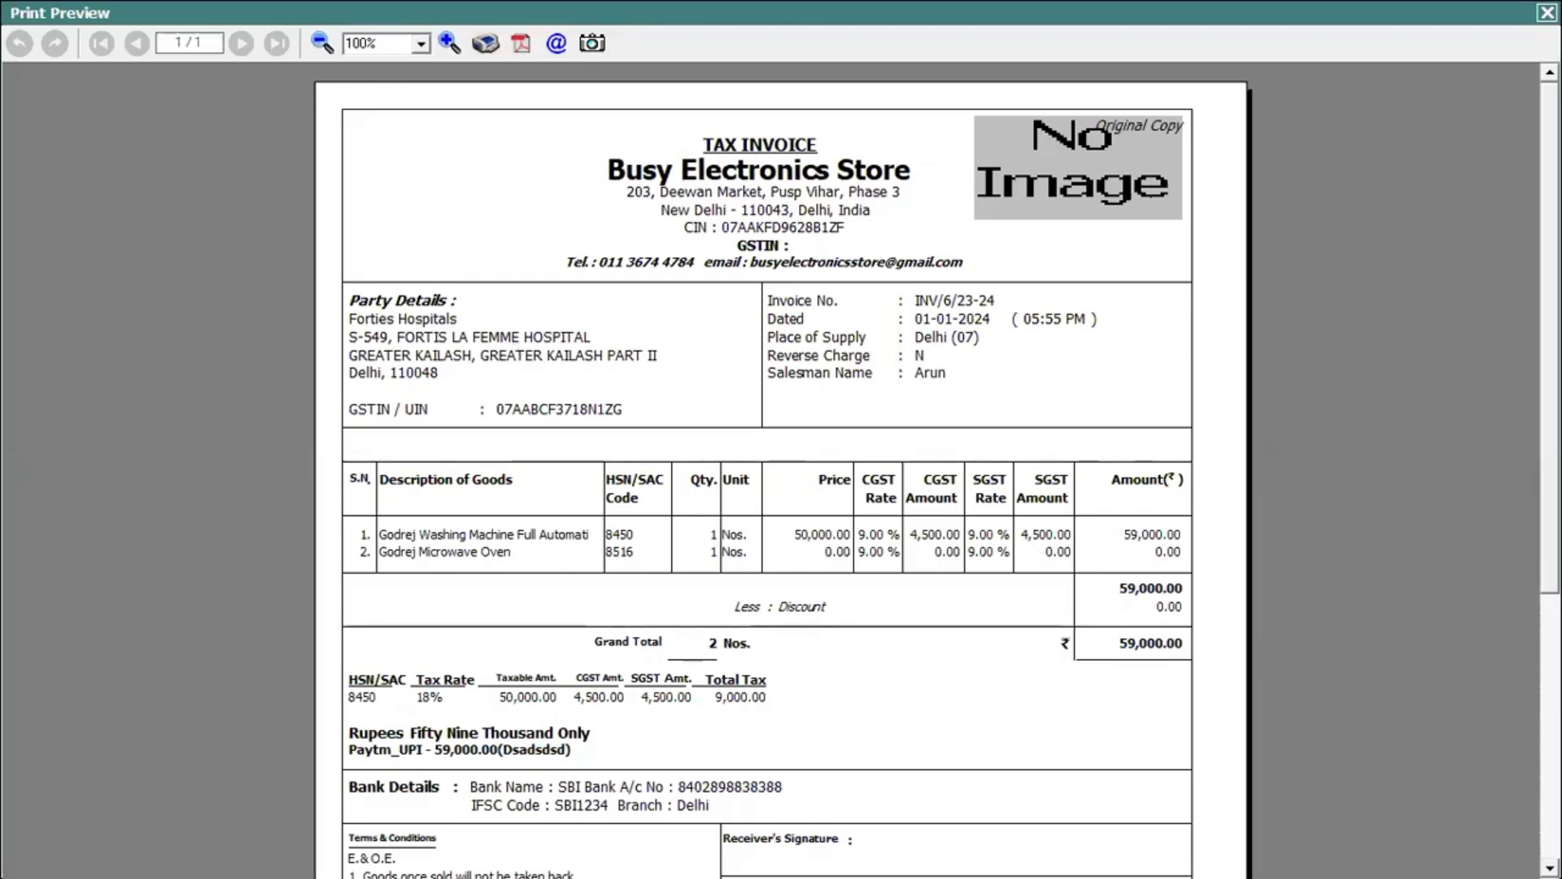
{"action": "scroll", "coordinate": [515, 348], "scroll_direction": "down", "scroll_amount": 5}
{"action": "scroll", "coordinate": [781, 439], "scroll_direction": "up", "scroll_amount": 6}
{"action": "key", "text": "Escape"}
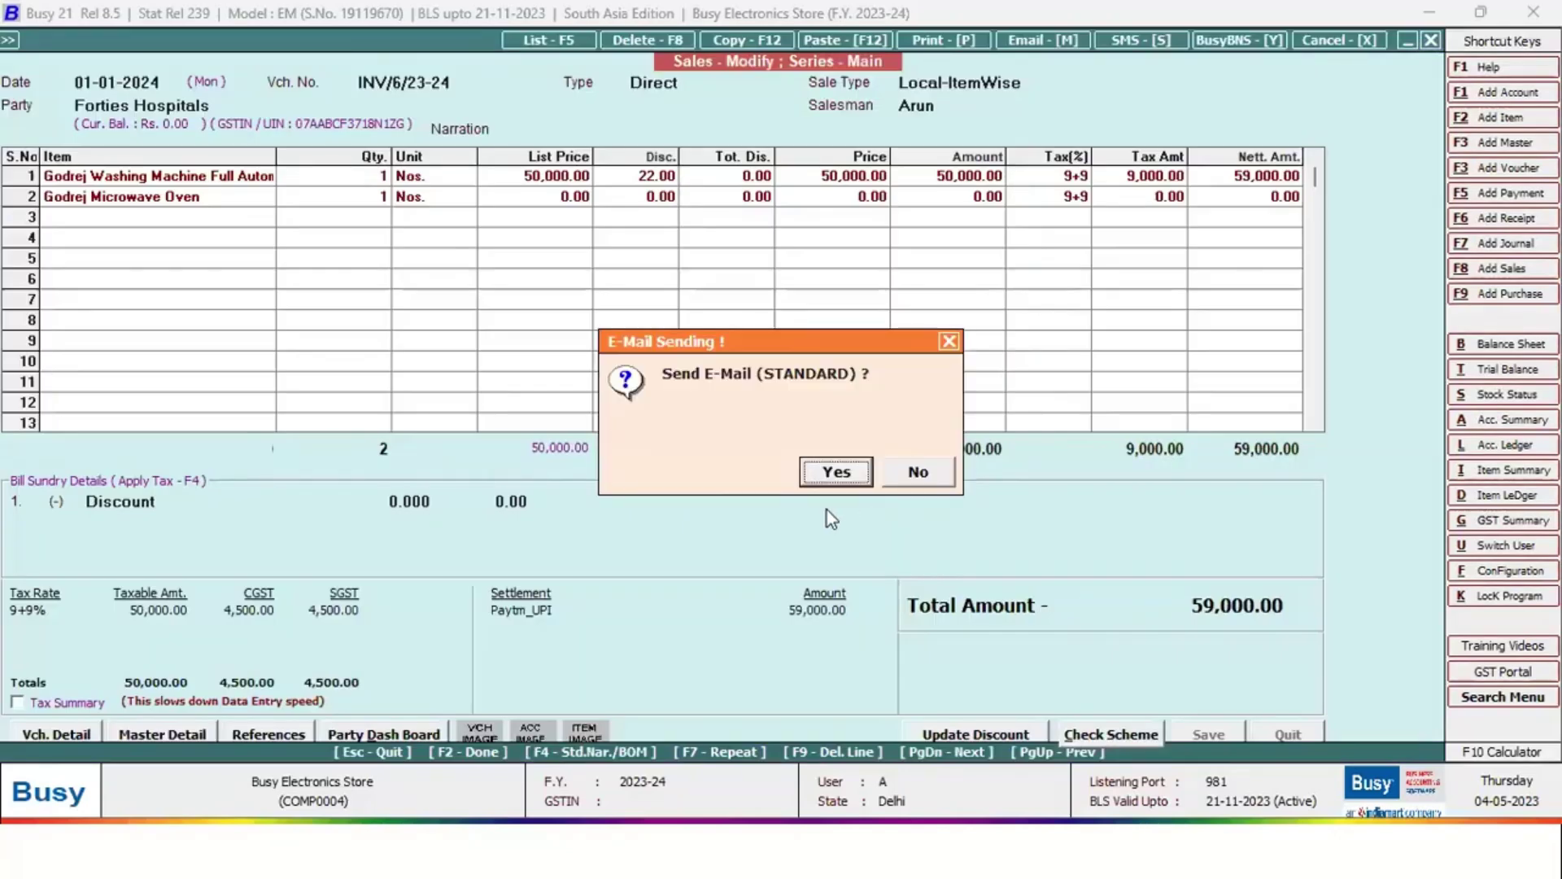
{"action": "key", "text": "Right"}
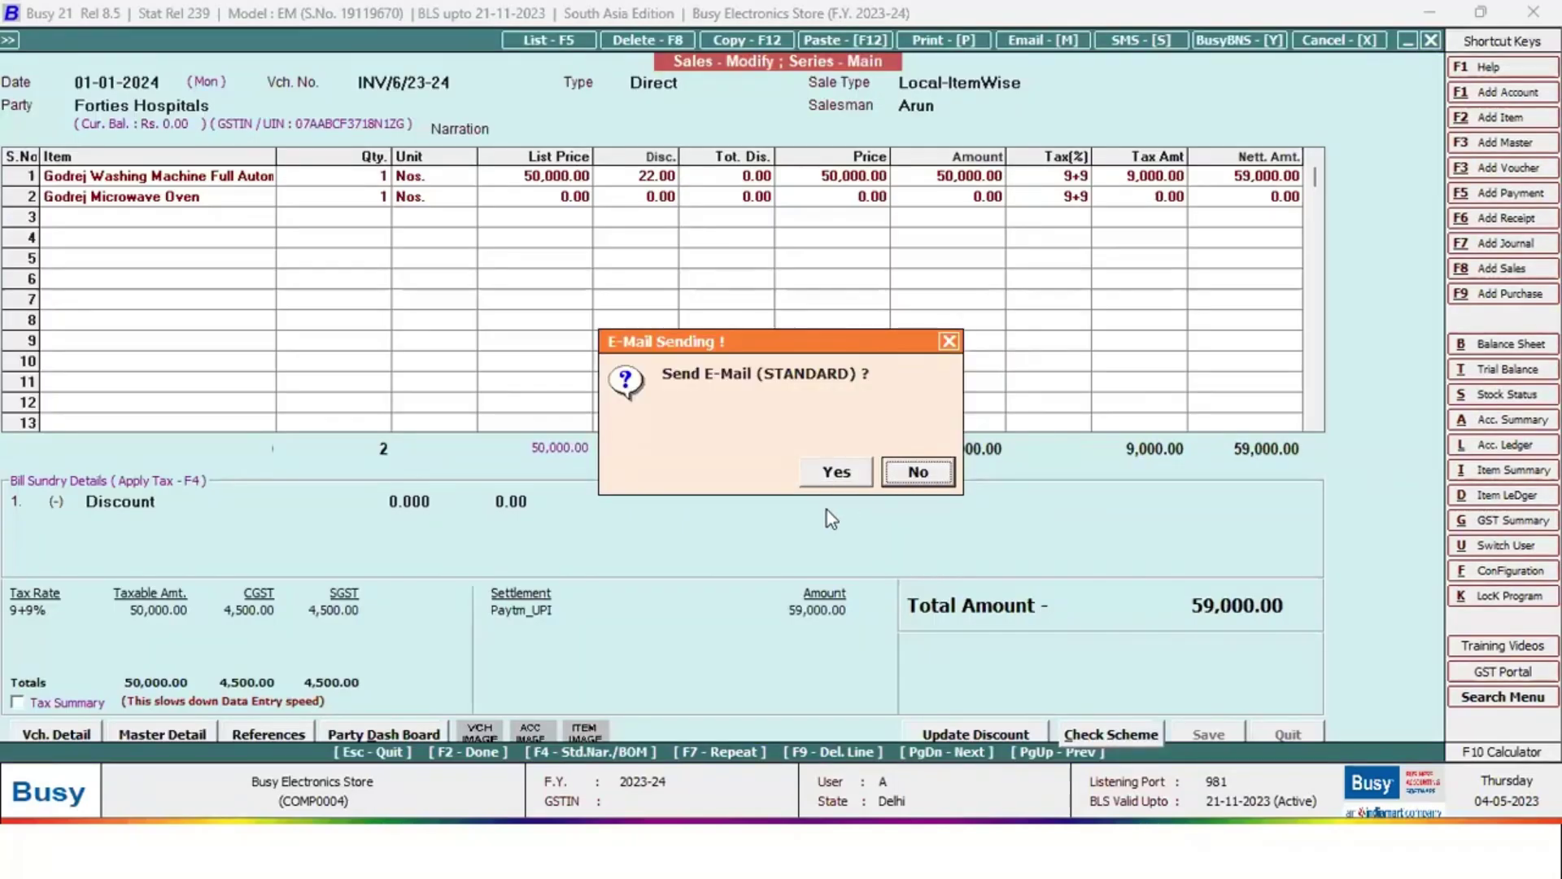
{"action": "key", "text": "Return"}
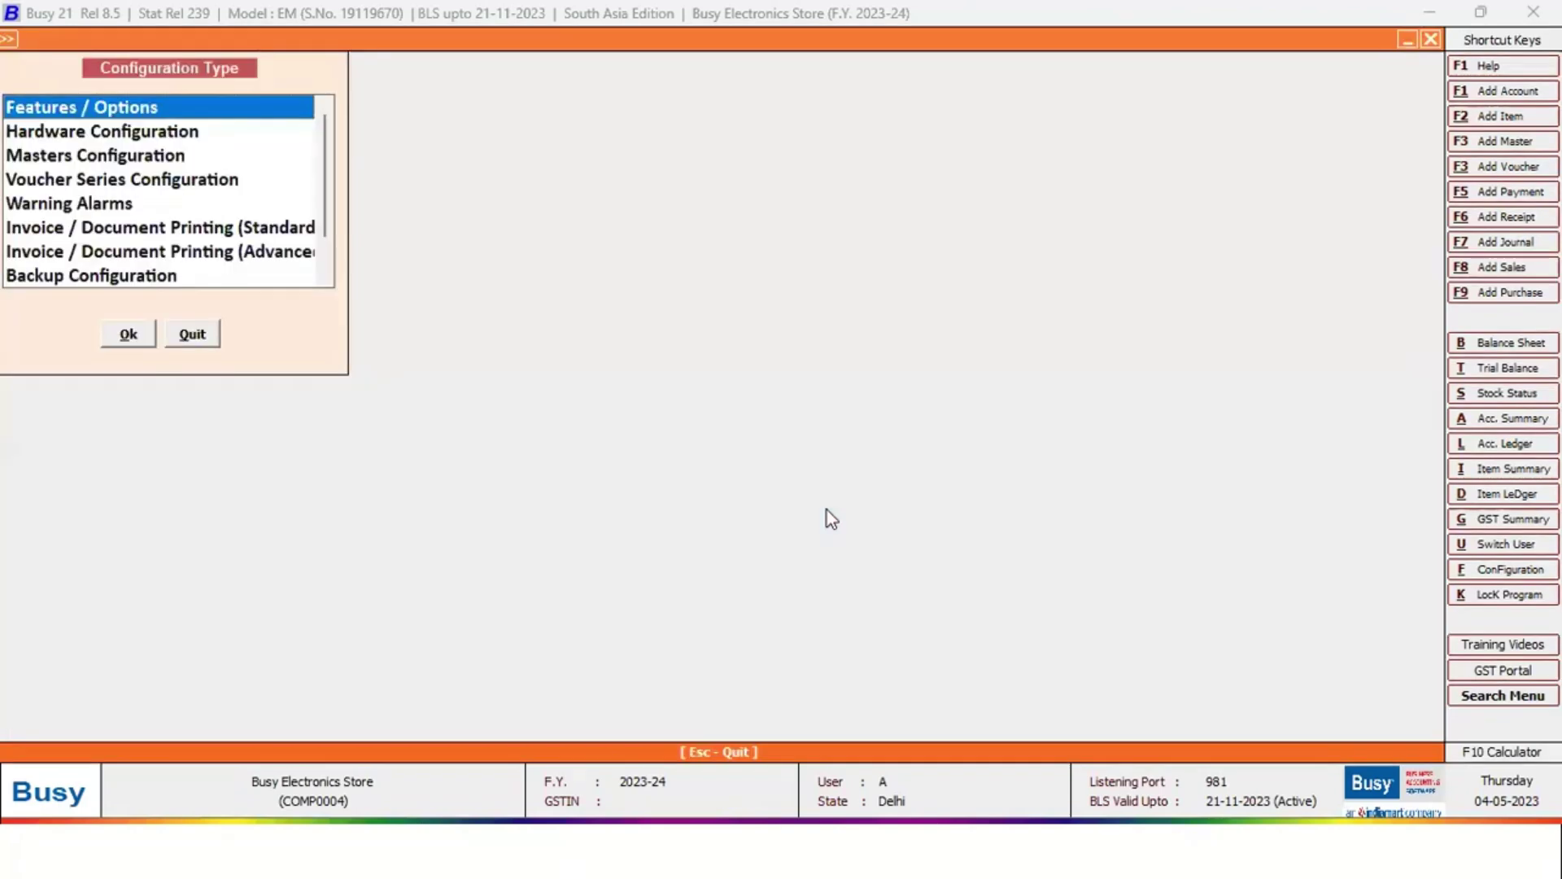
{"action": "key", "text": "Down"}
{"action": "key", "text": "Down"}
{"action": "key", "text": "Down"}
{"action": "key", "text": "Down"}
{"action": "key", "text": "Down"}
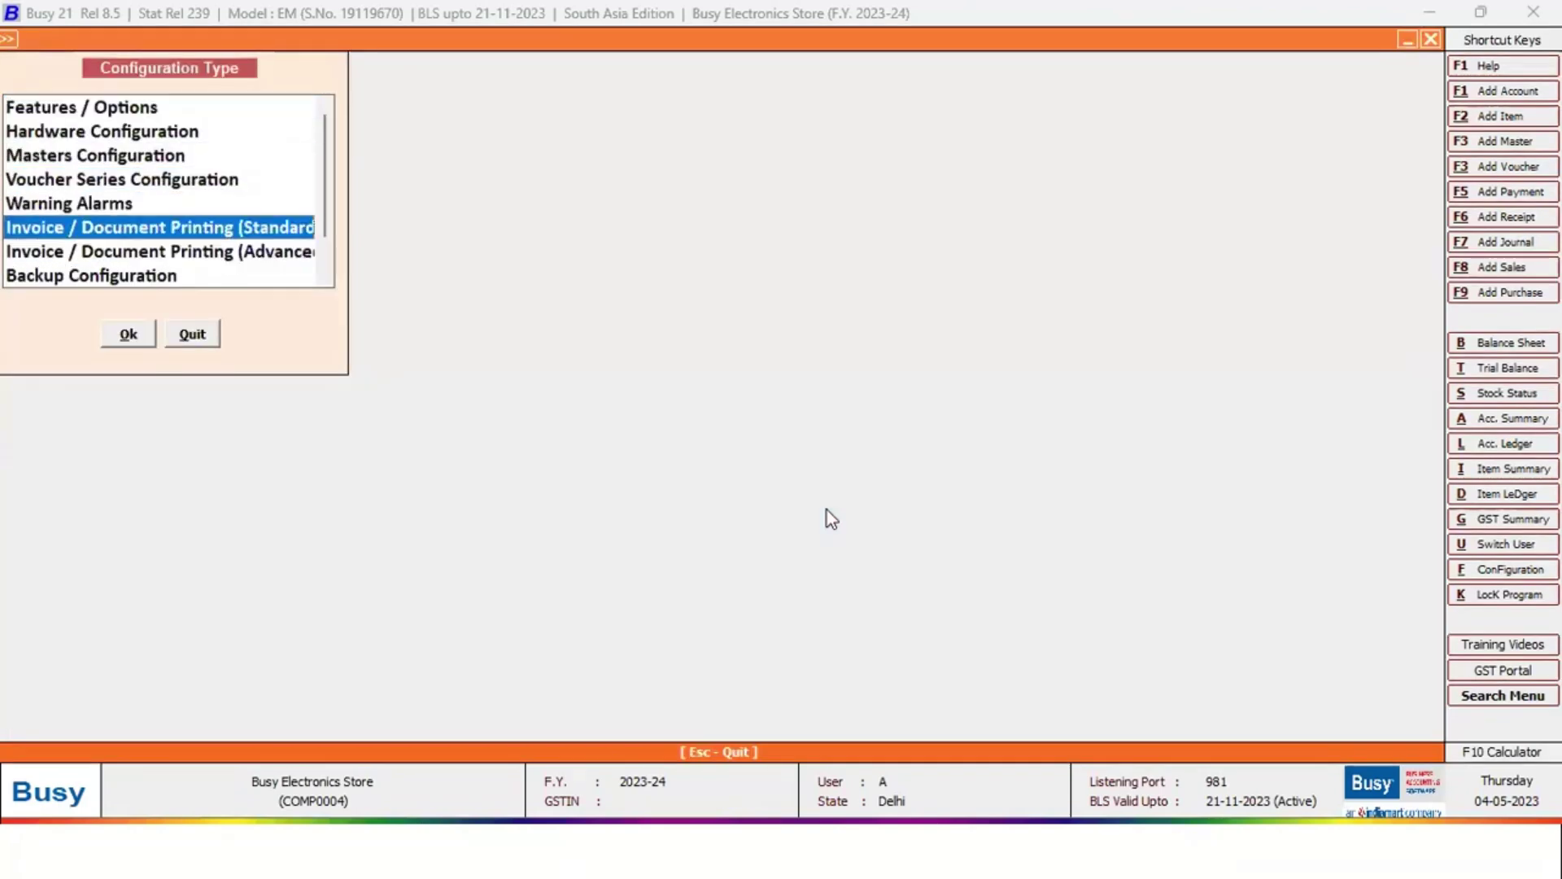
Inspect the WhatsApp SMS Configuration's API address and close it unchanged
{"action": "key", "text": "Down"}
{"action": "key", "text": "Down"}
{"action": "key", "text": "Down"}
{"action": "key", "text": "Down"}
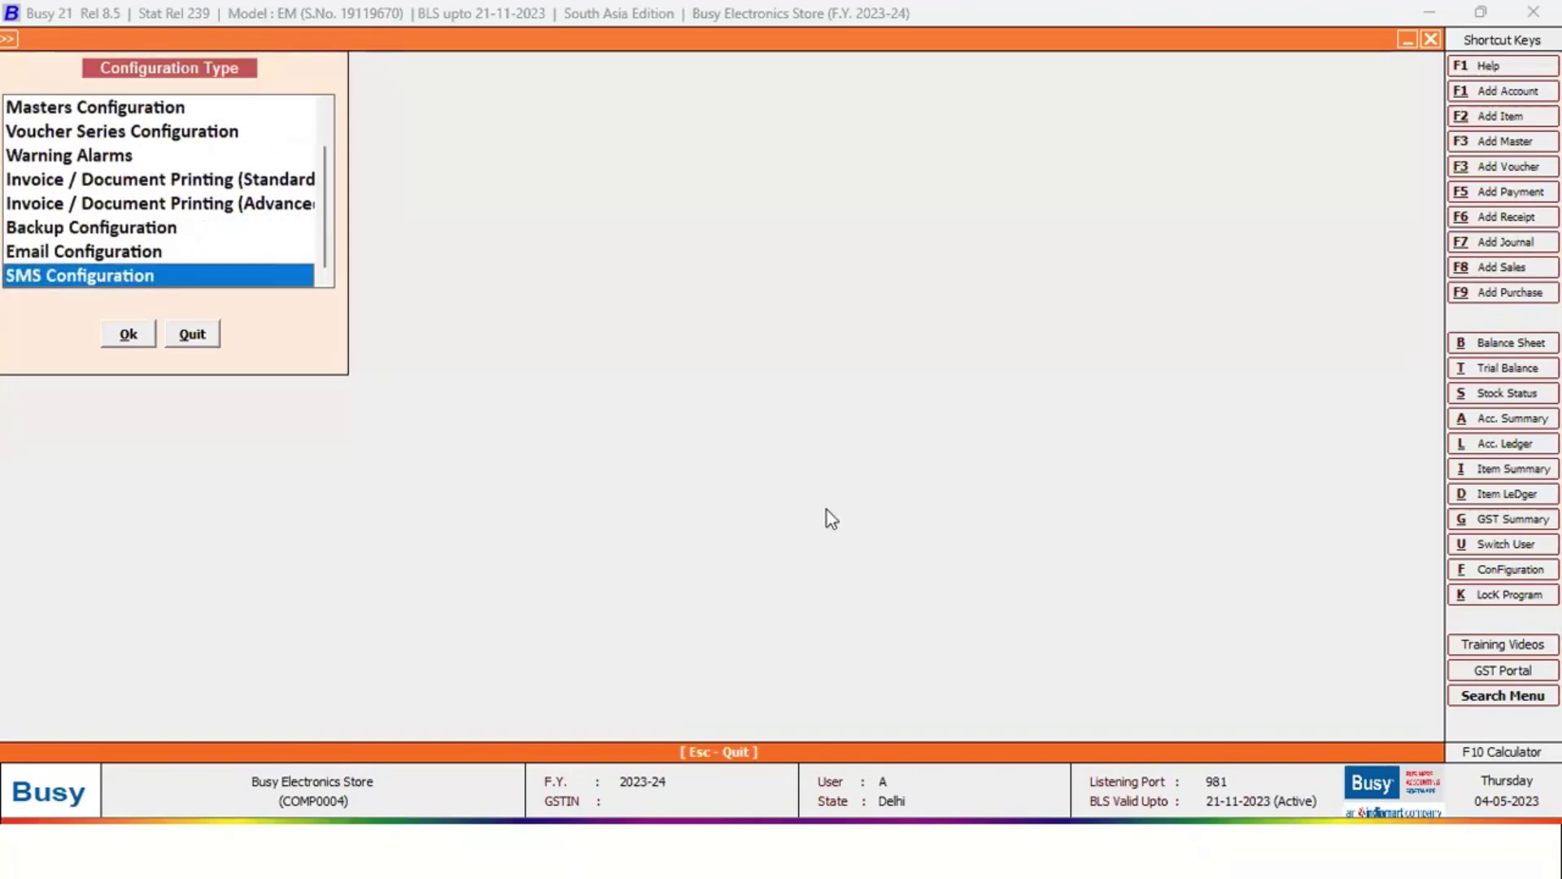
{"action": "key", "text": "Return"}
{"action": "key", "text": "Return"}
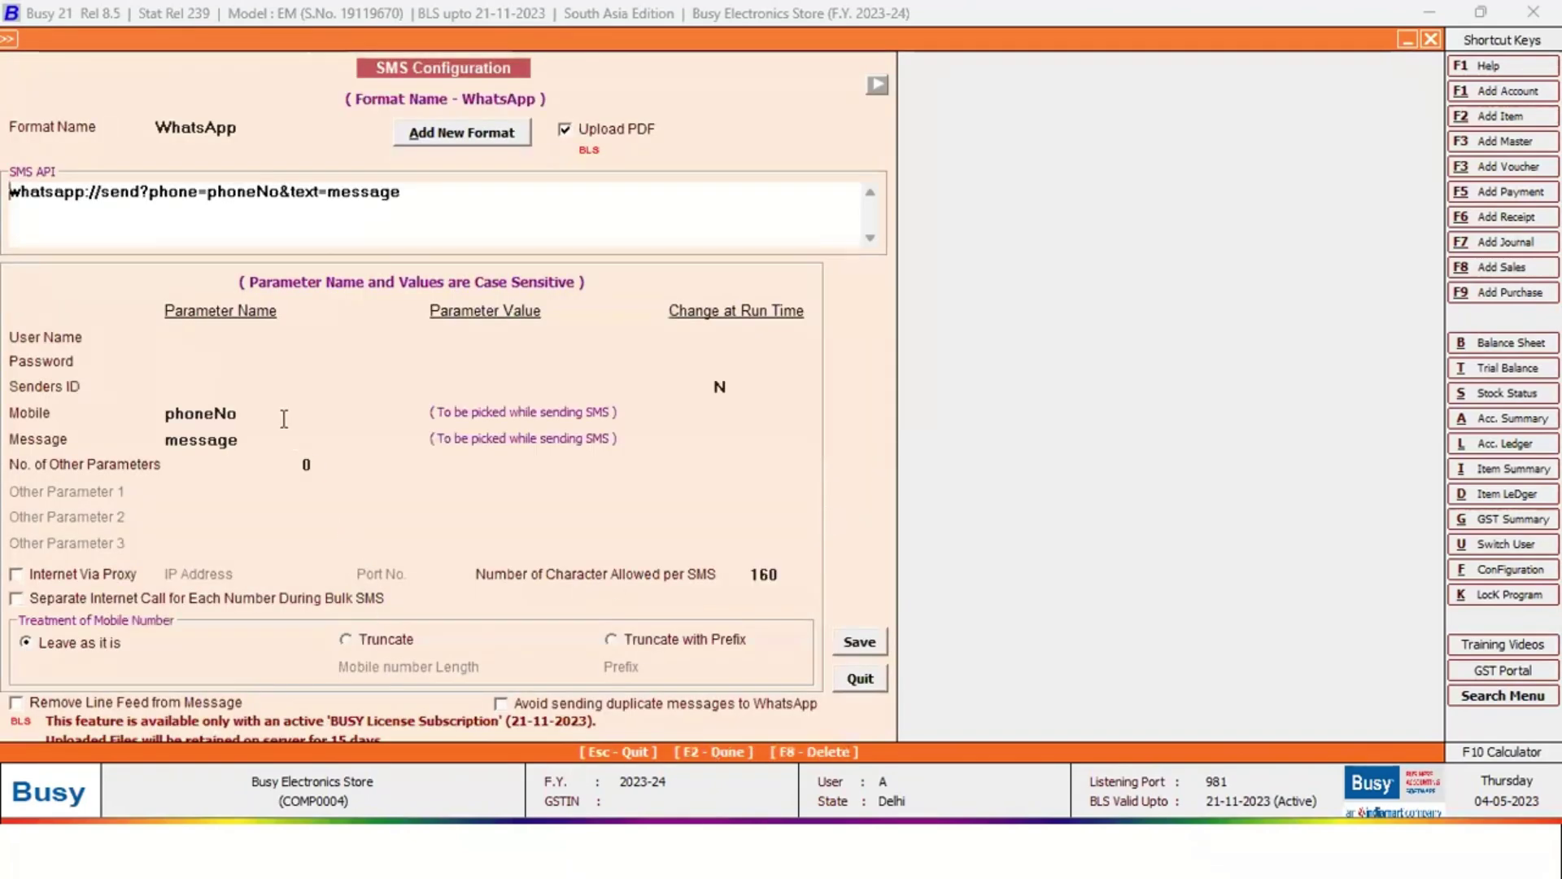
{"action": "left_click_drag", "start_coordinate": [422, 196], "coordinate": [10, 196]}
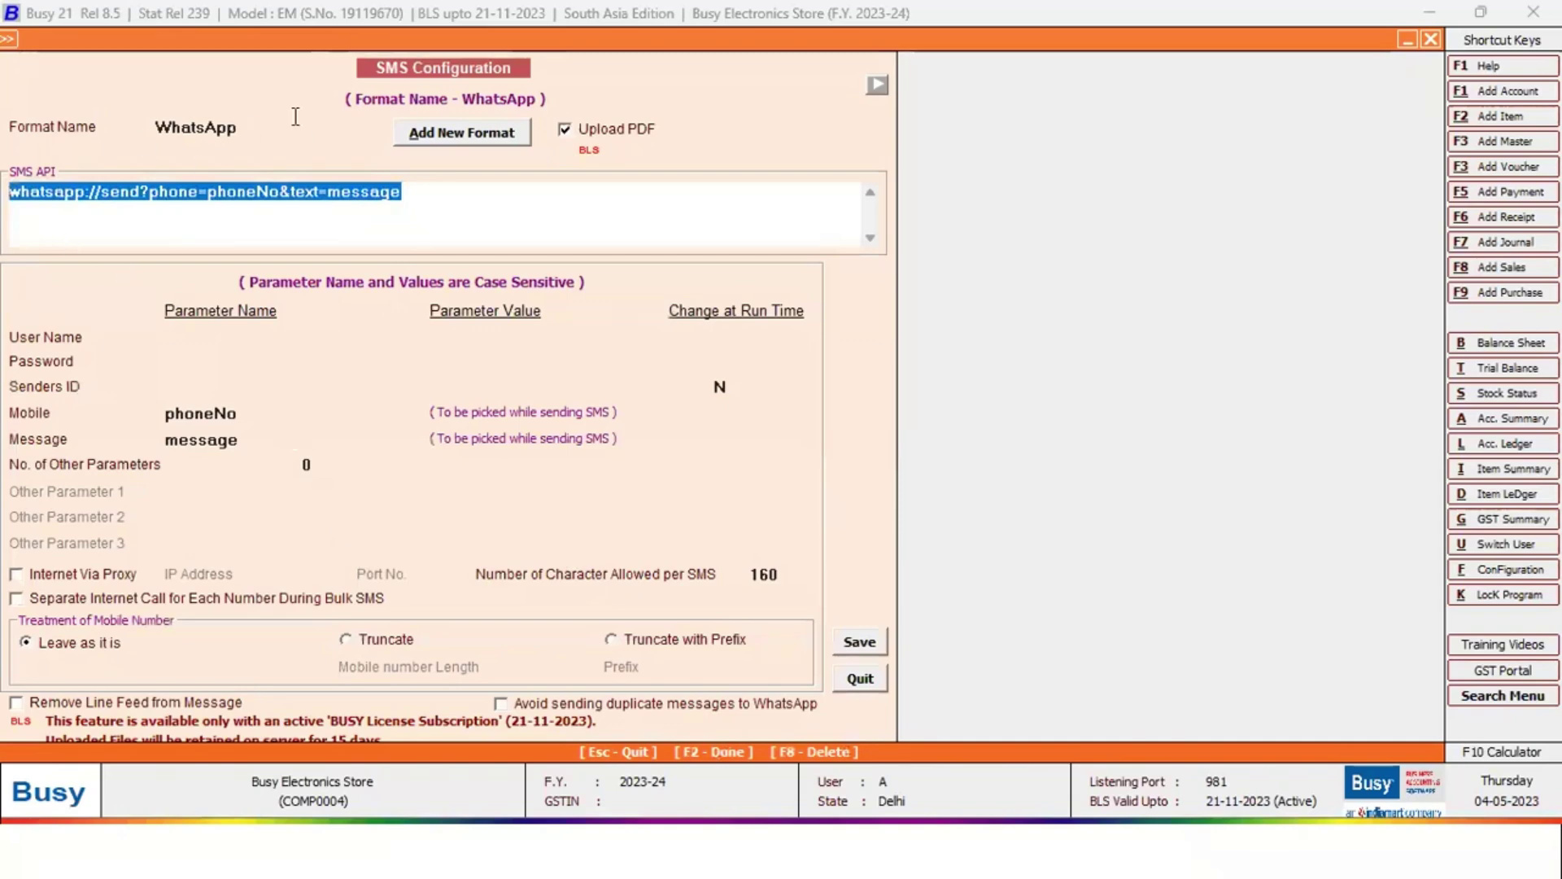
{"action": "left_click", "coordinate": [414, 192]}
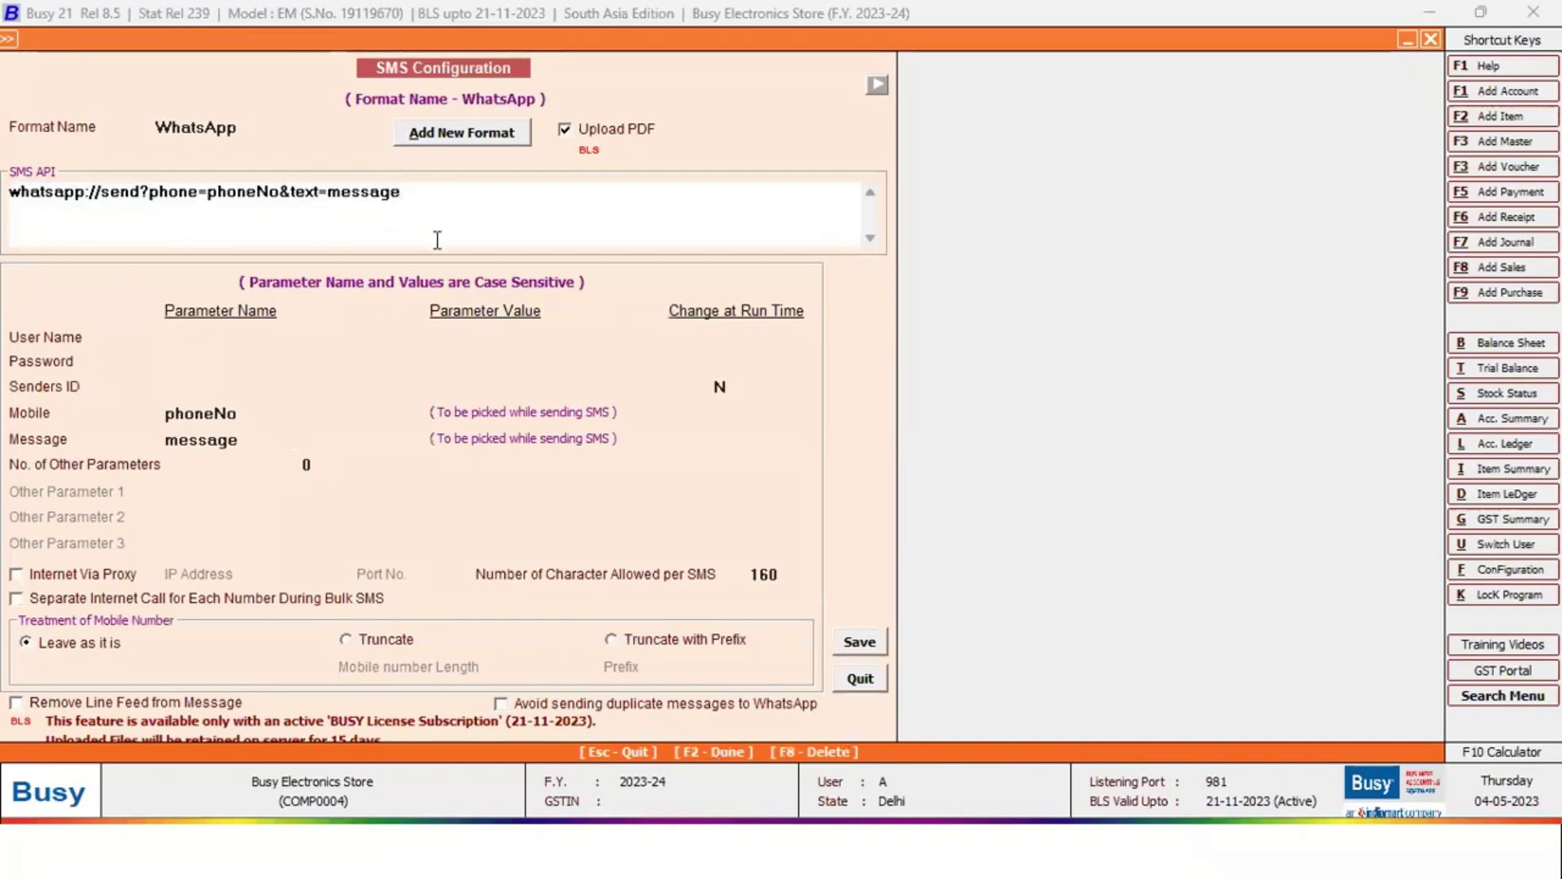
{"action": "key", "text": "F2"}
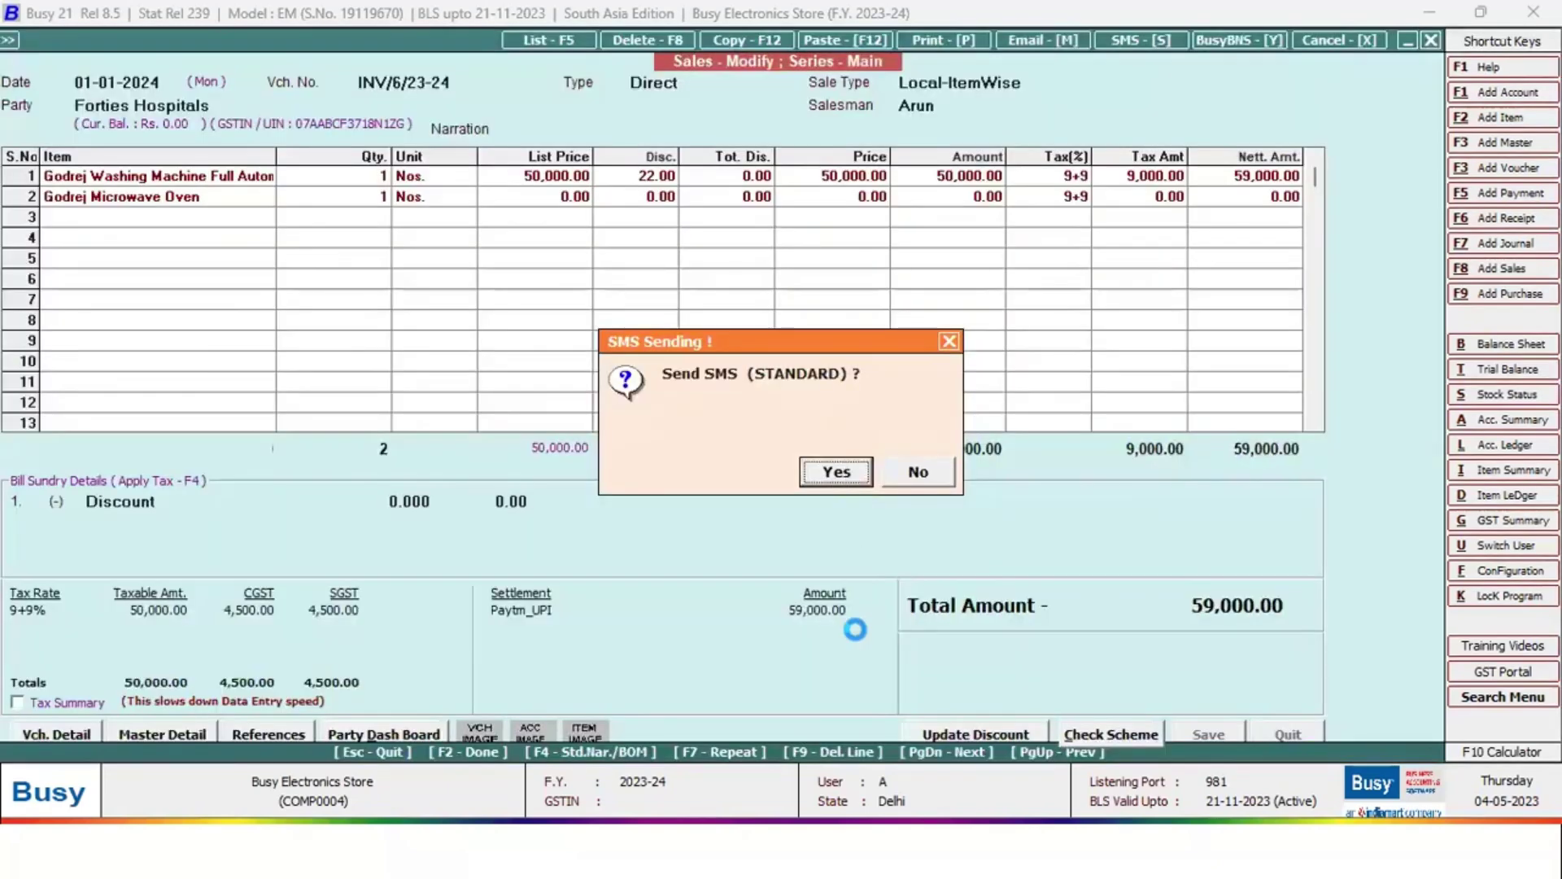
Send the invoice in STANDARD format over WhatsApp to a newly entered mobile number
{"action": "key", "text": "Return"}
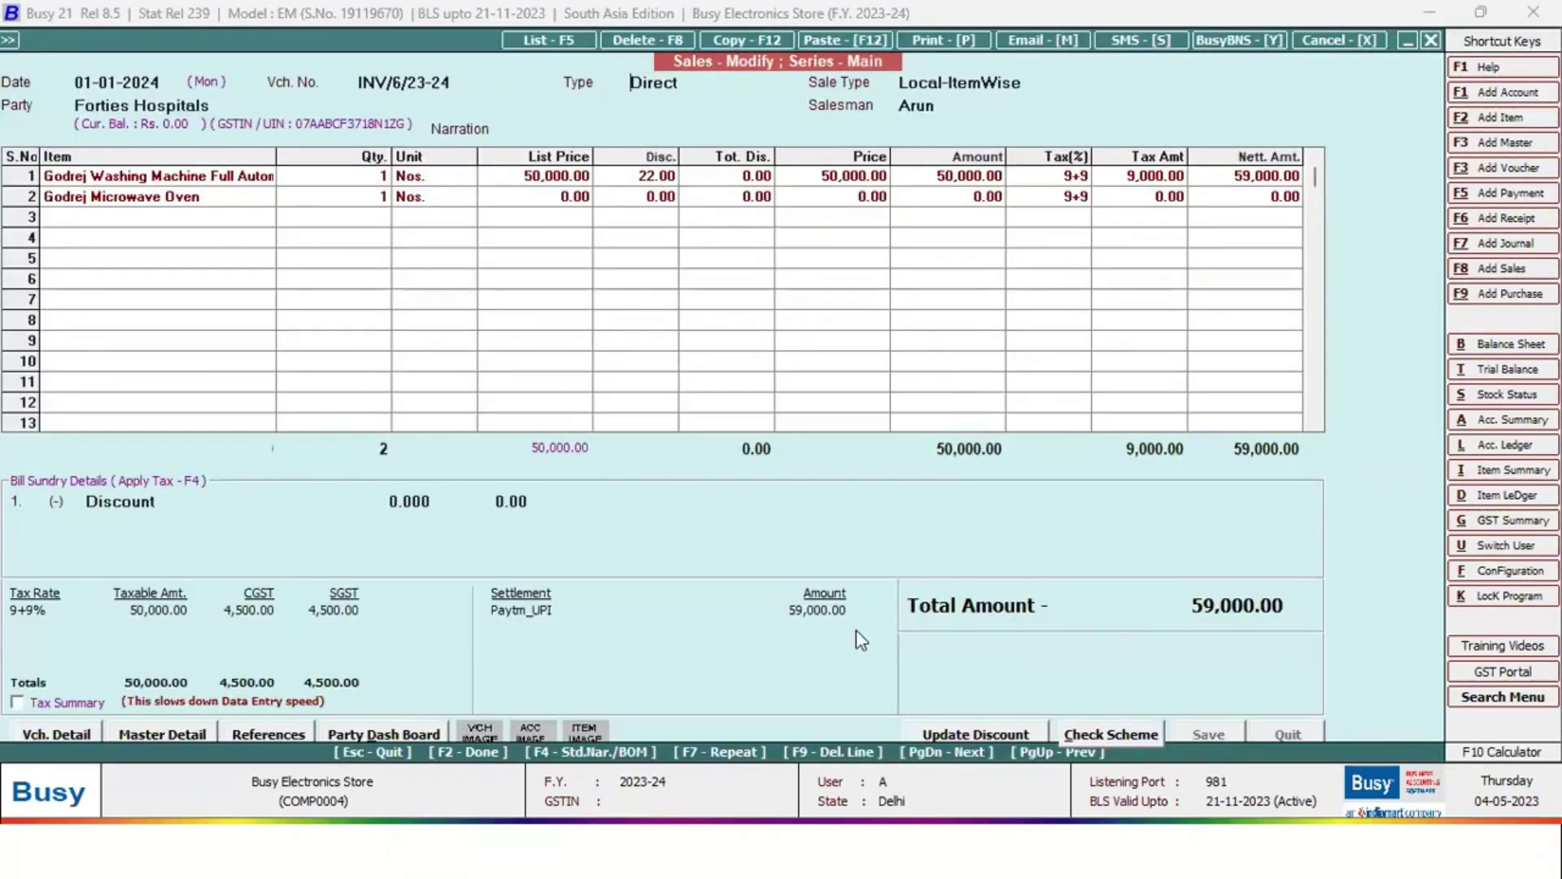
{"action": "key", "text": "Return"}
{"action": "key", "text": "Return"}
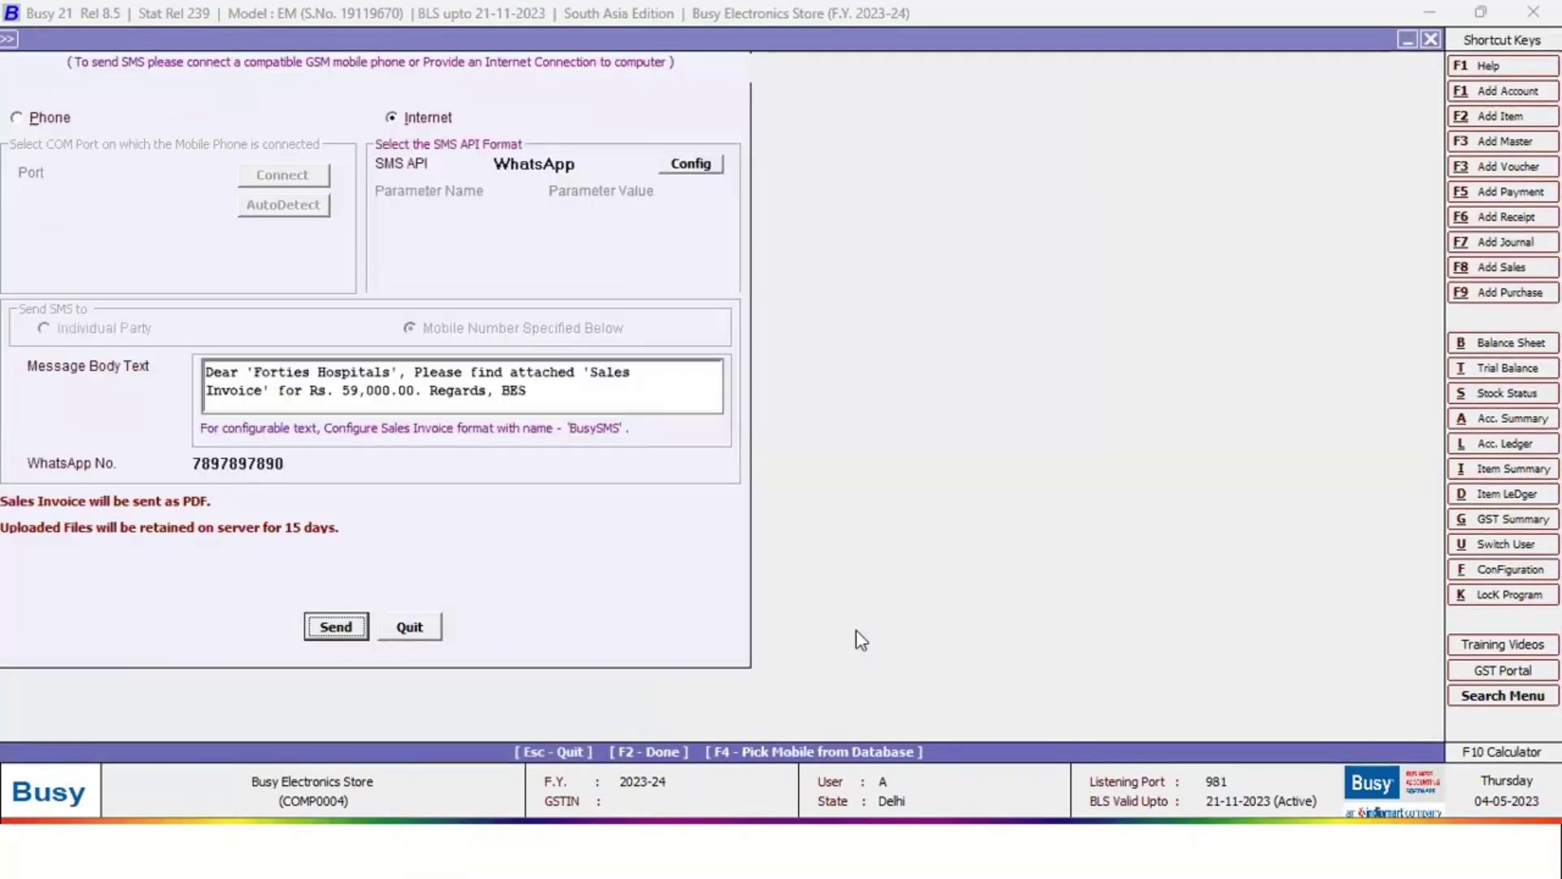
{"action": "left_click", "coordinate": [302, 464]}
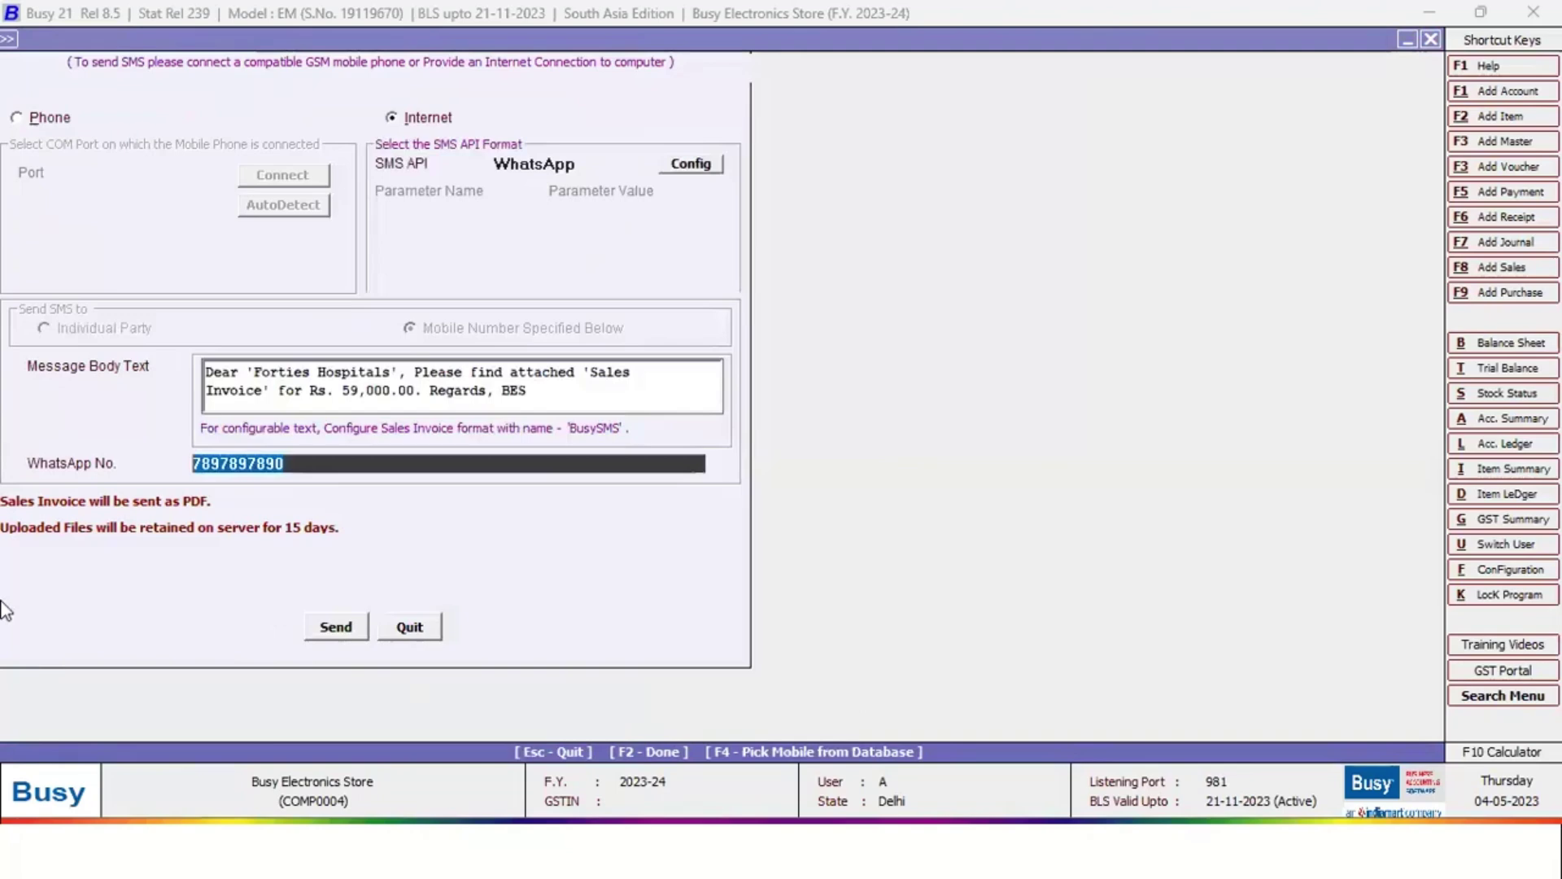
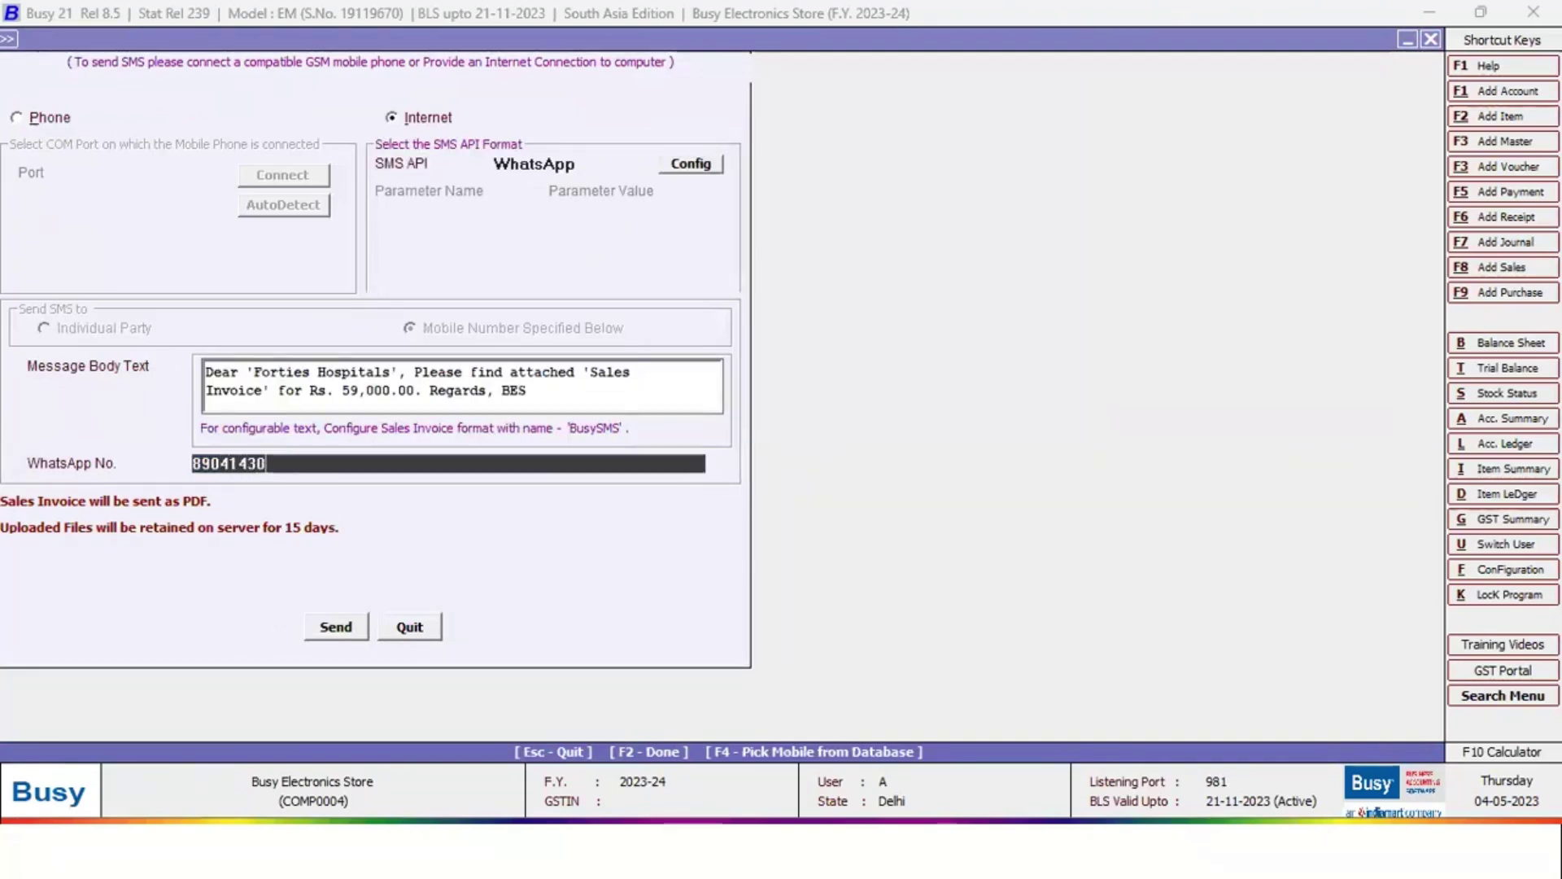
{"action": "key", "text": "Return"}
{"action": "key", "text": "Return"}
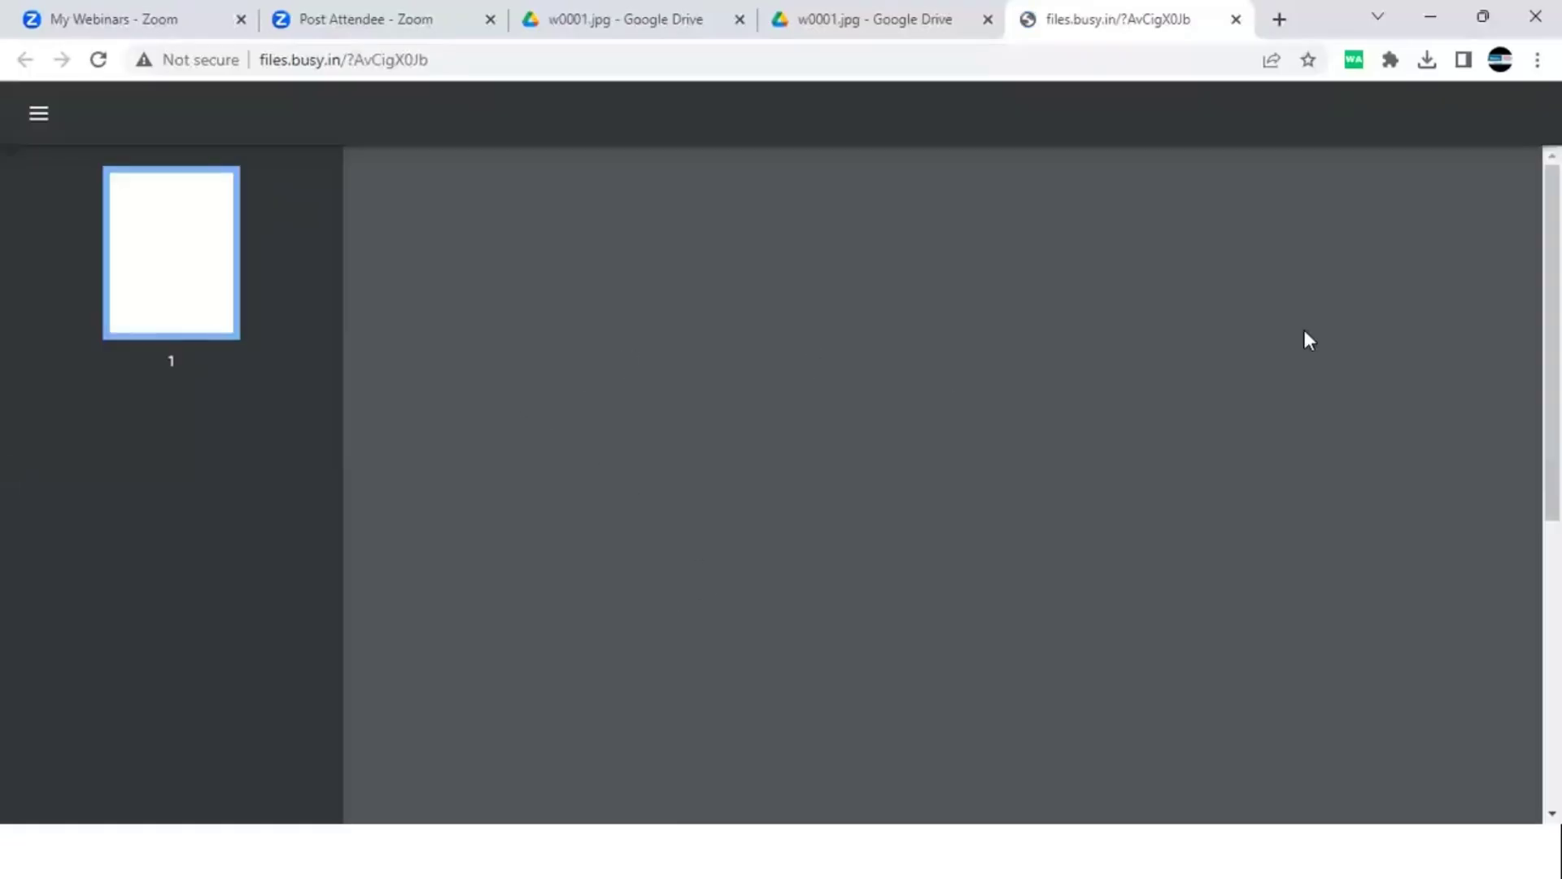
Check the invoice PDF in the browser and WhatsApp, then dismiss Busy's sent confirmation
{"action": "scroll", "coordinate": [1170, 470], "scroll_direction": "down", "scroll_amount": 4}
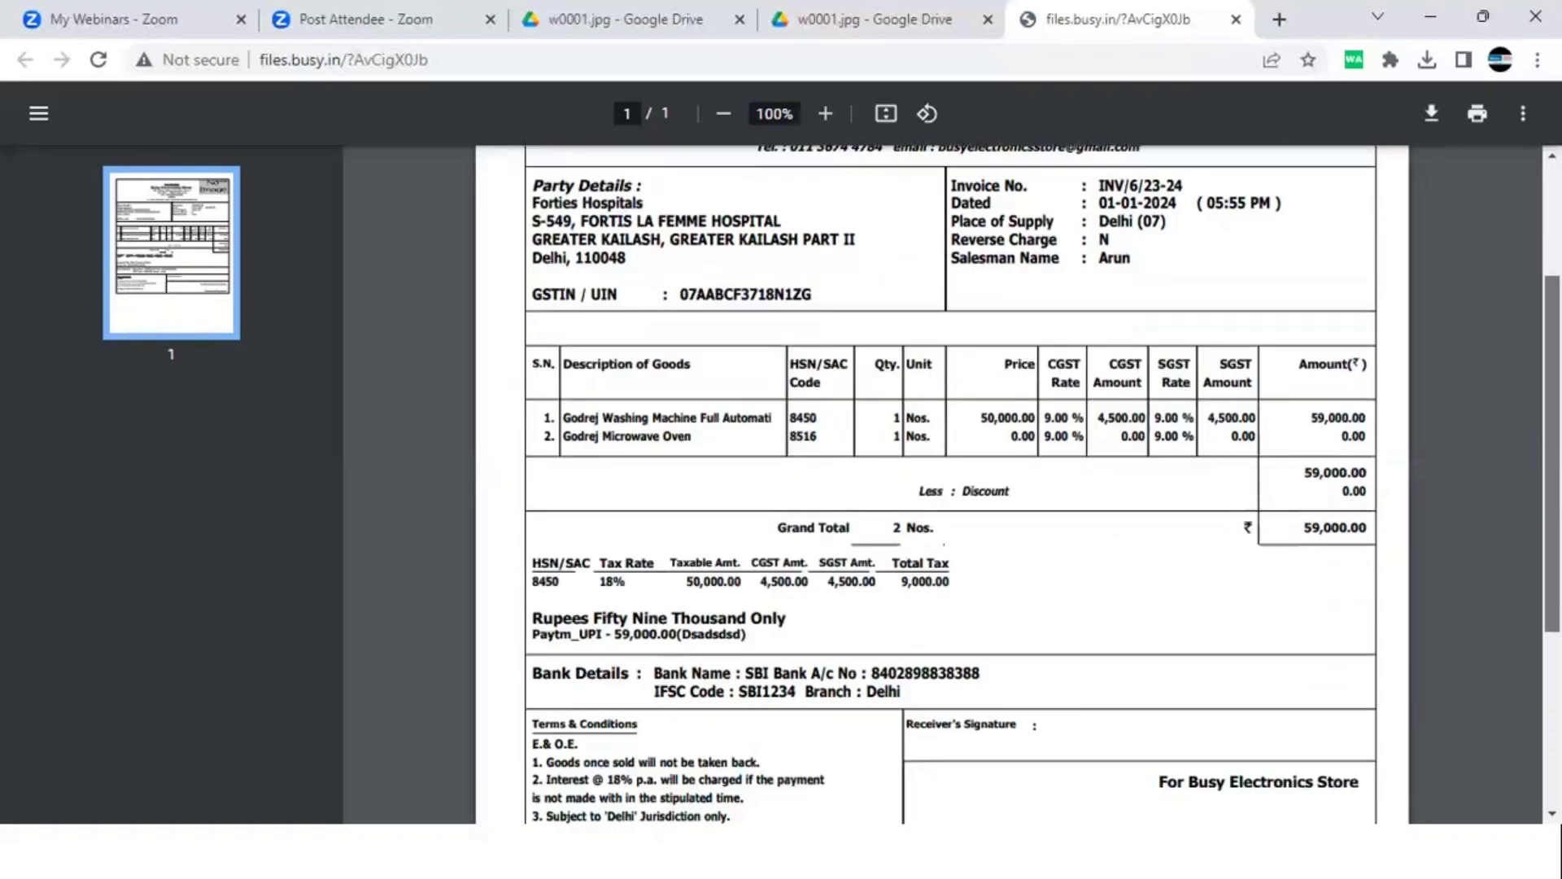
{"action": "scroll", "coordinate": [1481, 174], "scroll_direction": "up", "scroll_amount": 4}
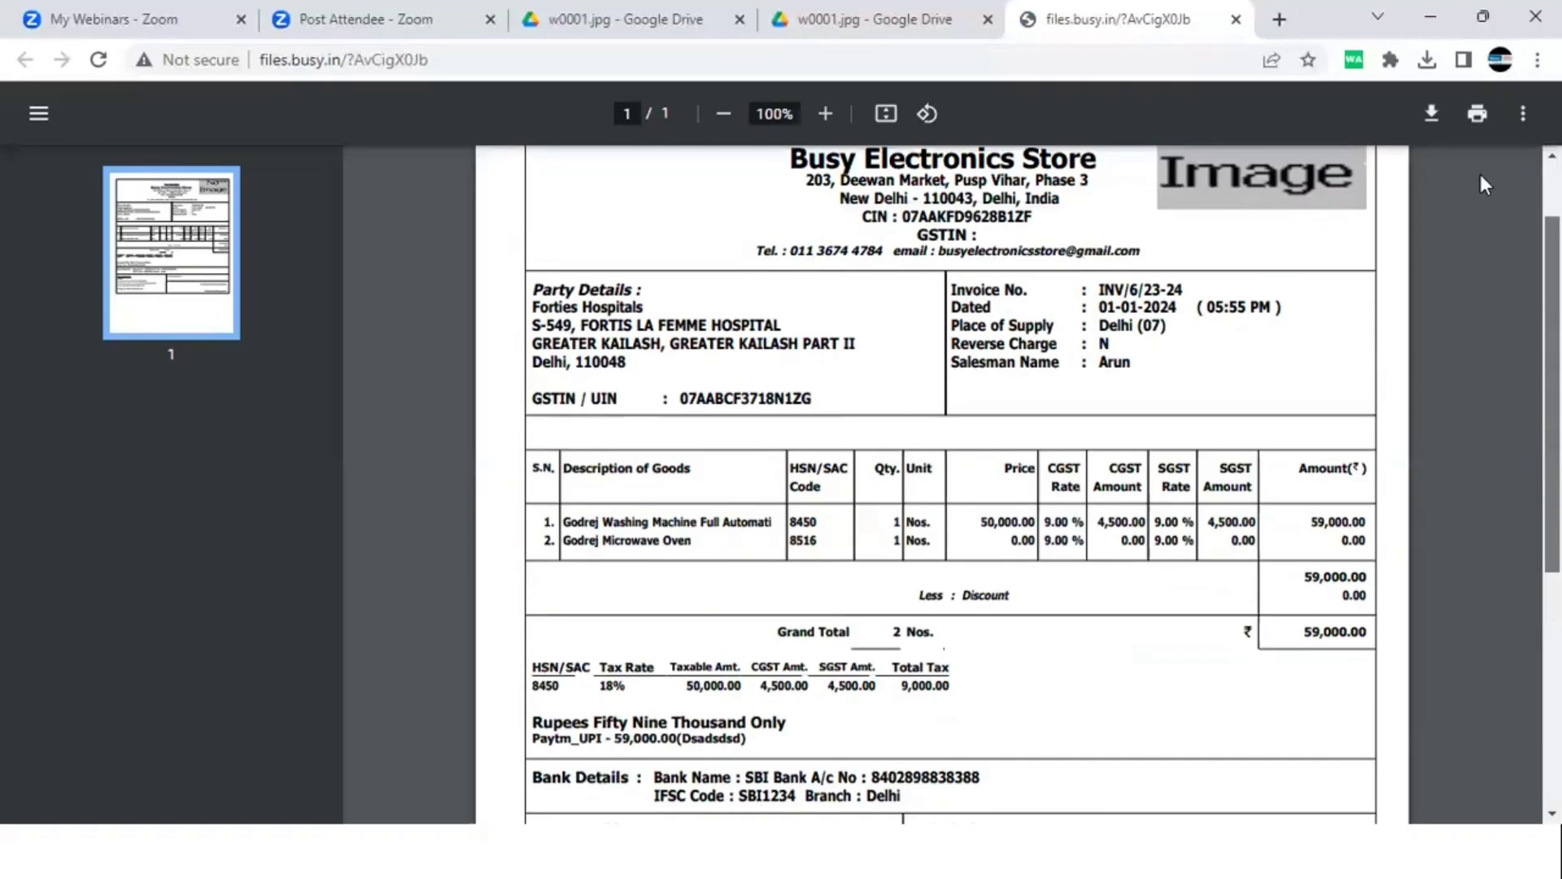
{"action": "left_click", "coordinate": [1431, 16]}
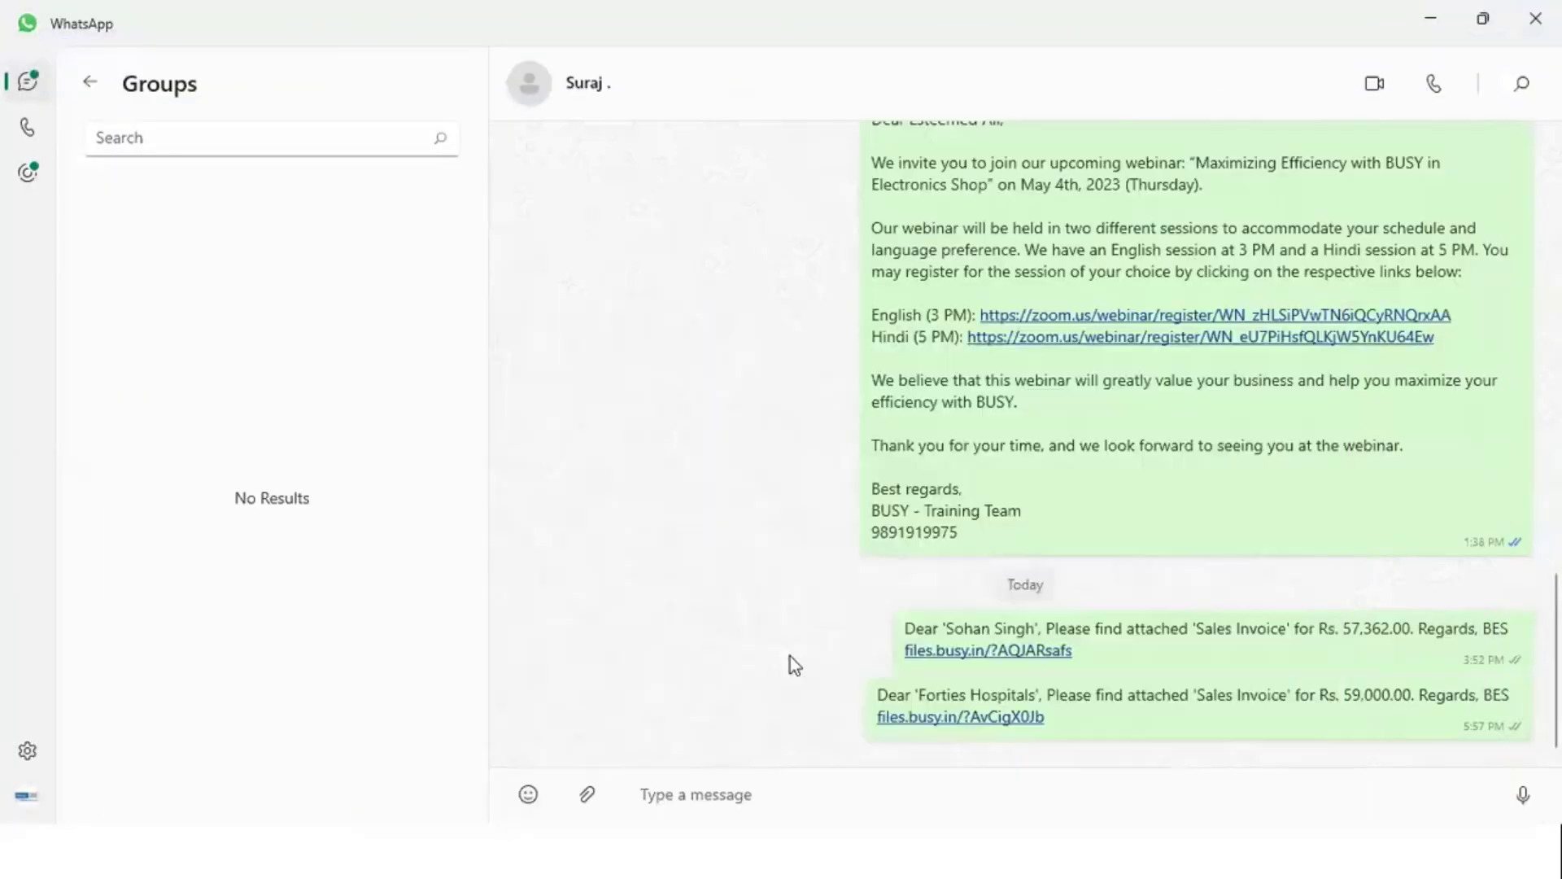
{"action": "left_click", "coordinate": [1431, 16]}
{"action": "left_click", "coordinate": [1098, 851]}
{"action": "key", "text": "Return"}
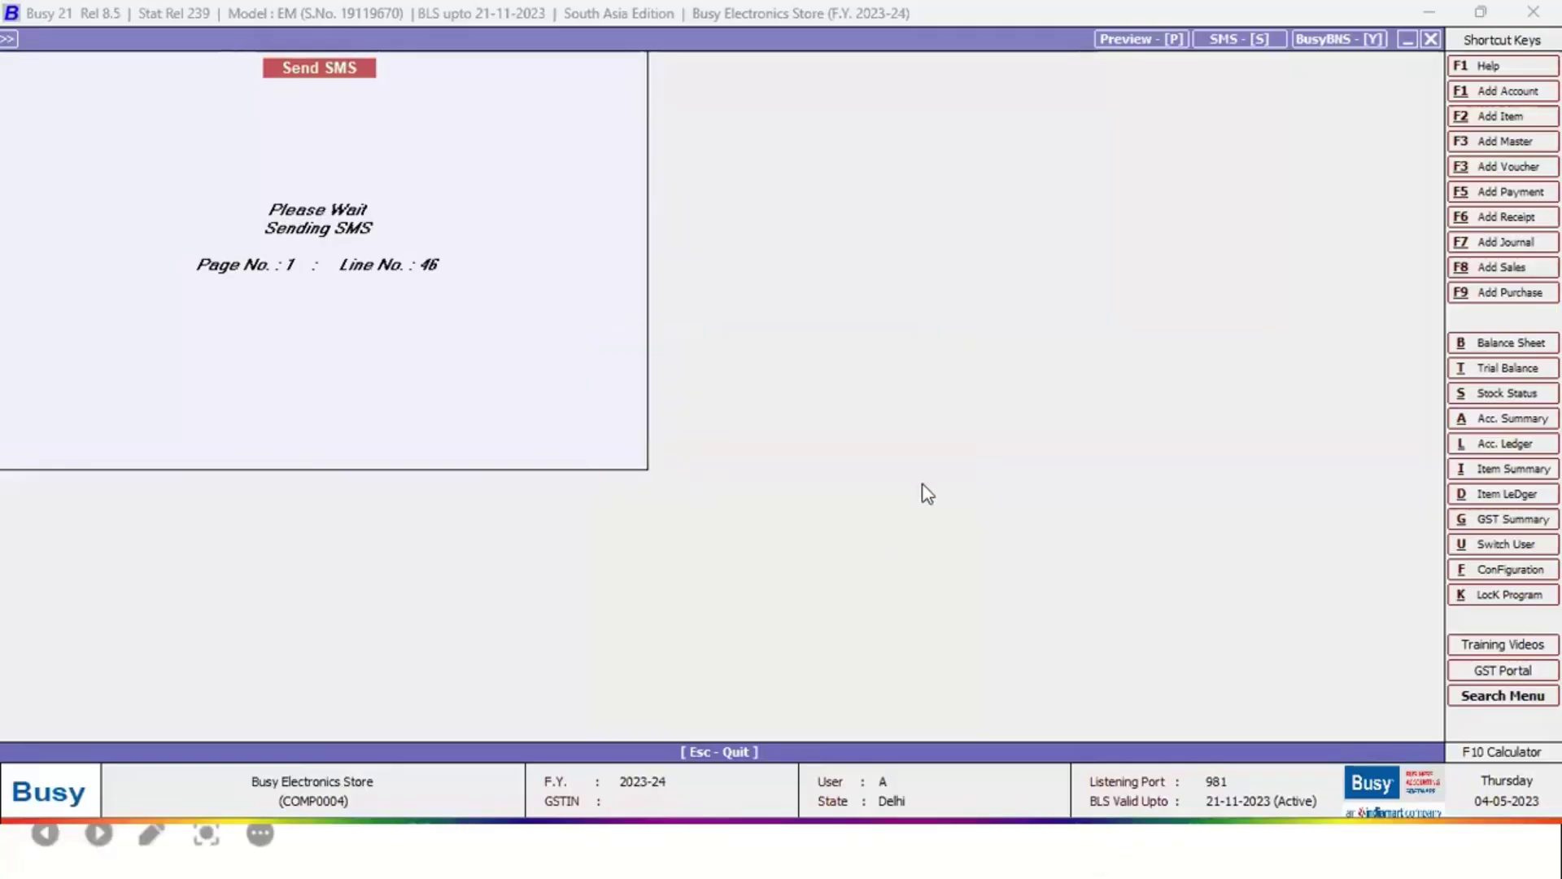
Open the Main-series Stock Transfer voucher for modification
{"action": "key", "text": "Escape"}
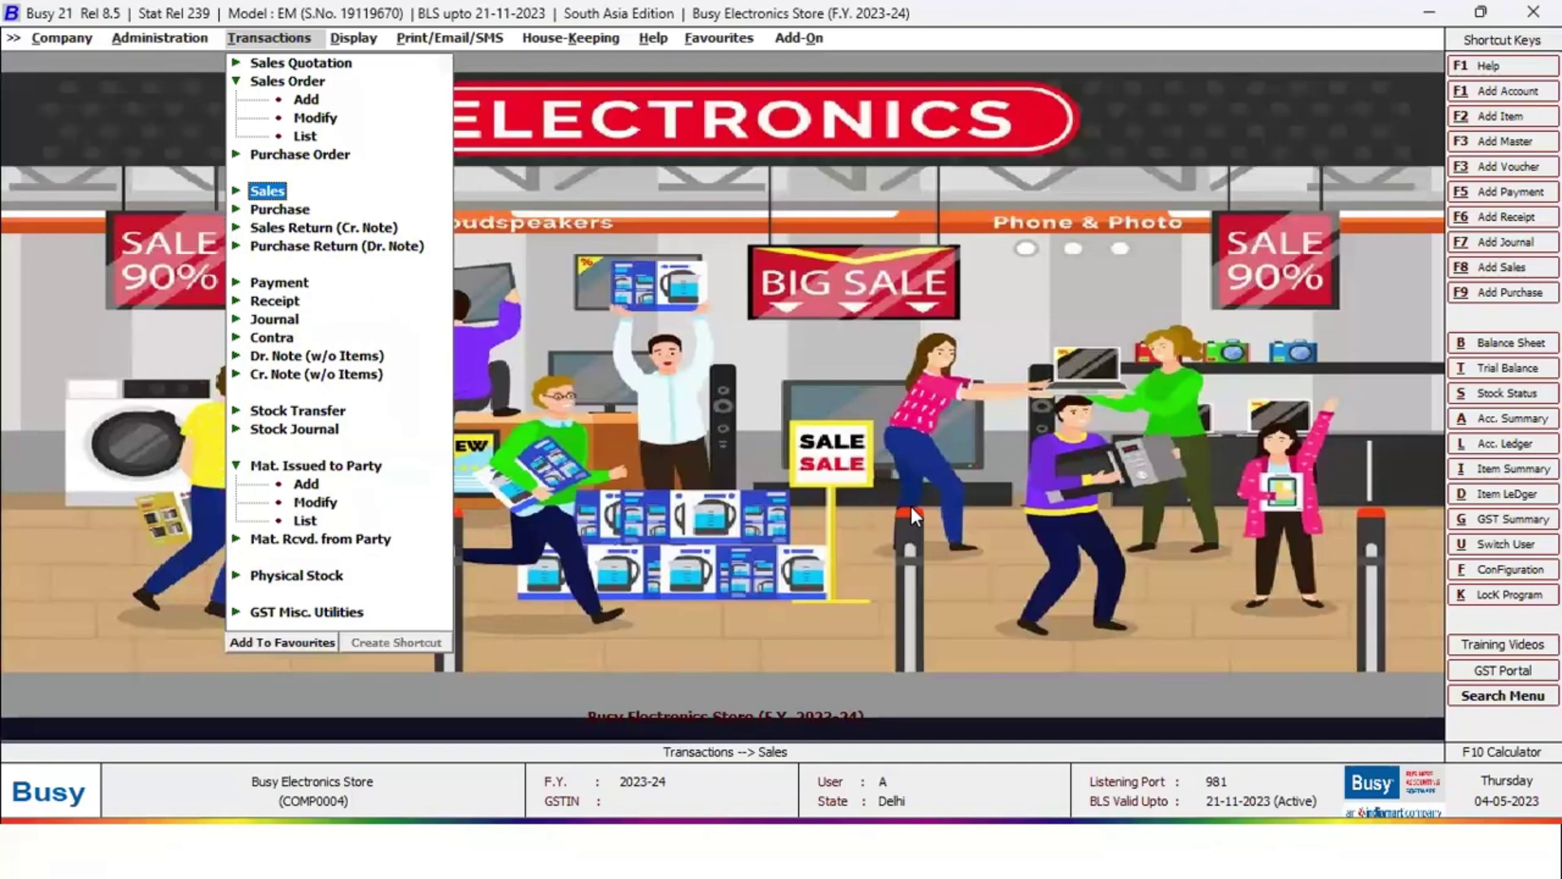
{"action": "key", "text": "Down"}
{"action": "key", "text": "Down"}
{"action": "key", "text": "Down"}
{"action": "key", "text": "Down"}
{"action": "key", "text": "Down"}
{"action": "key", "text": "Down"}
{"action": "key", "text": "Down"}
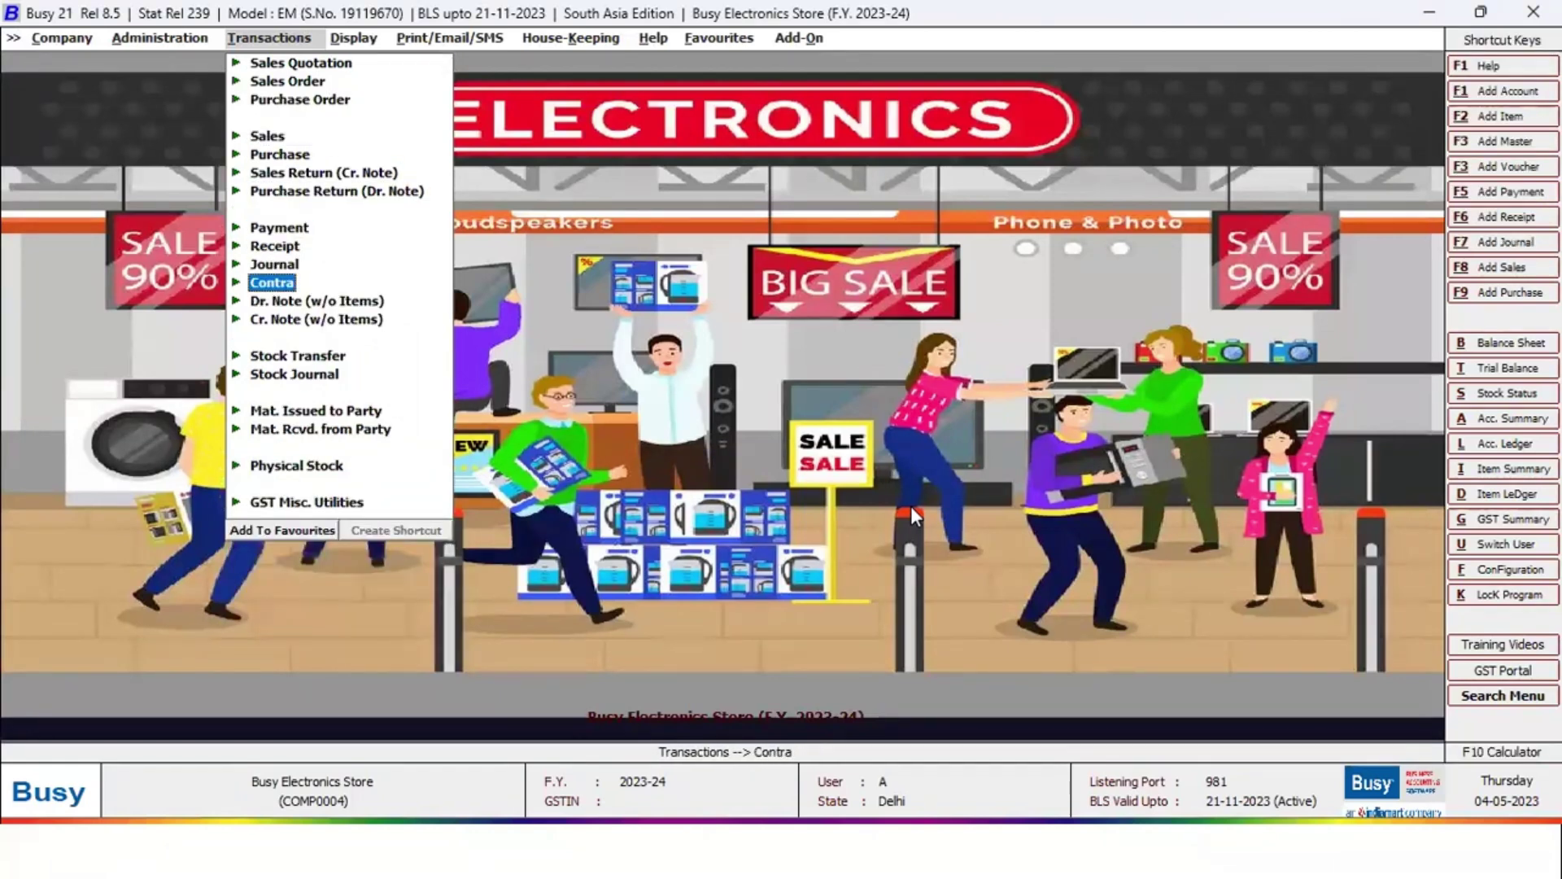
{"action": "key", "text": "Down"}
{"action": "key", "text": "Down"}
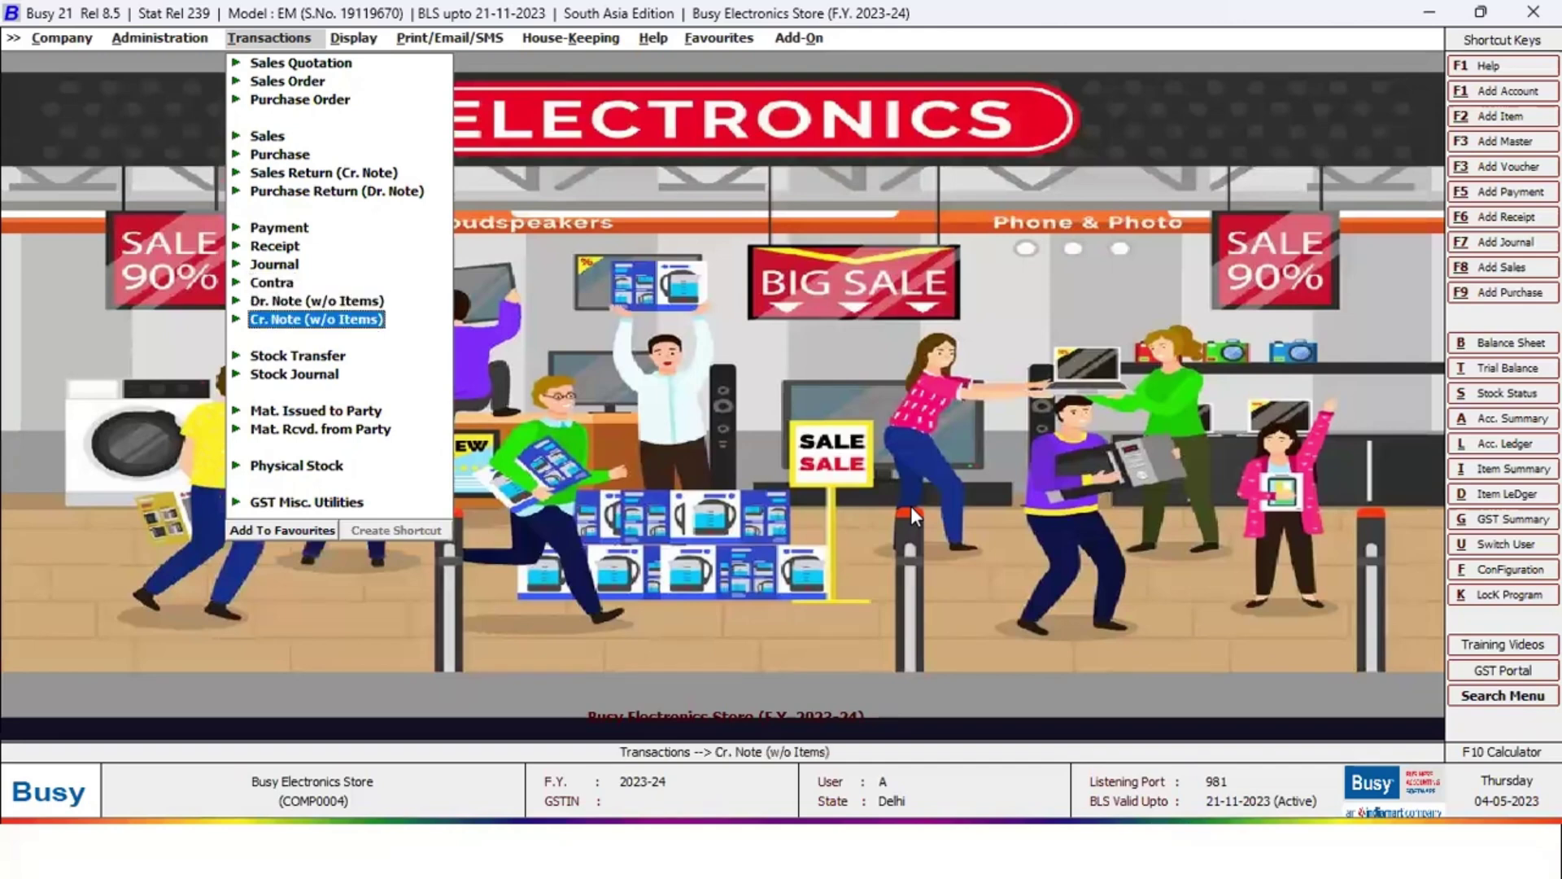
{"action": "key", "text": "Up"}
{"action": "key", "text": "Down"}
{"action": "key", "text": "Down"}
{"action": "key", "text": "Return"}
{"action": "key", "text": "Down"}
{"action": "key", "text": "Return"}
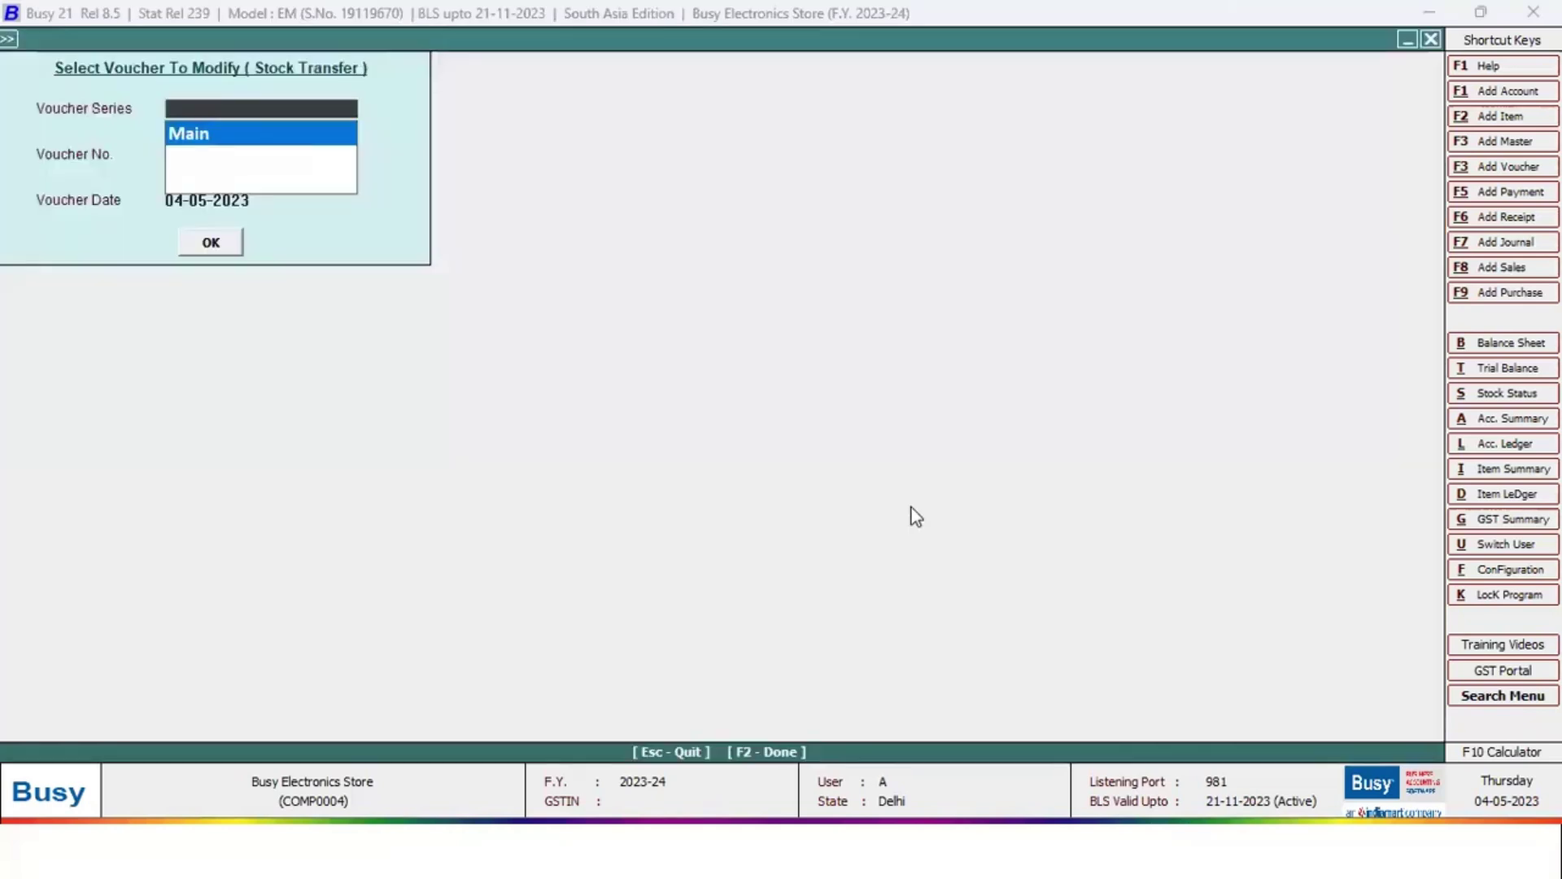
{"action": "key", "text": "Return"}
{"action": "key", "text": "Return"}
{"action": "key", "text": "Return"}
{"action": "key", "text": "Return"}
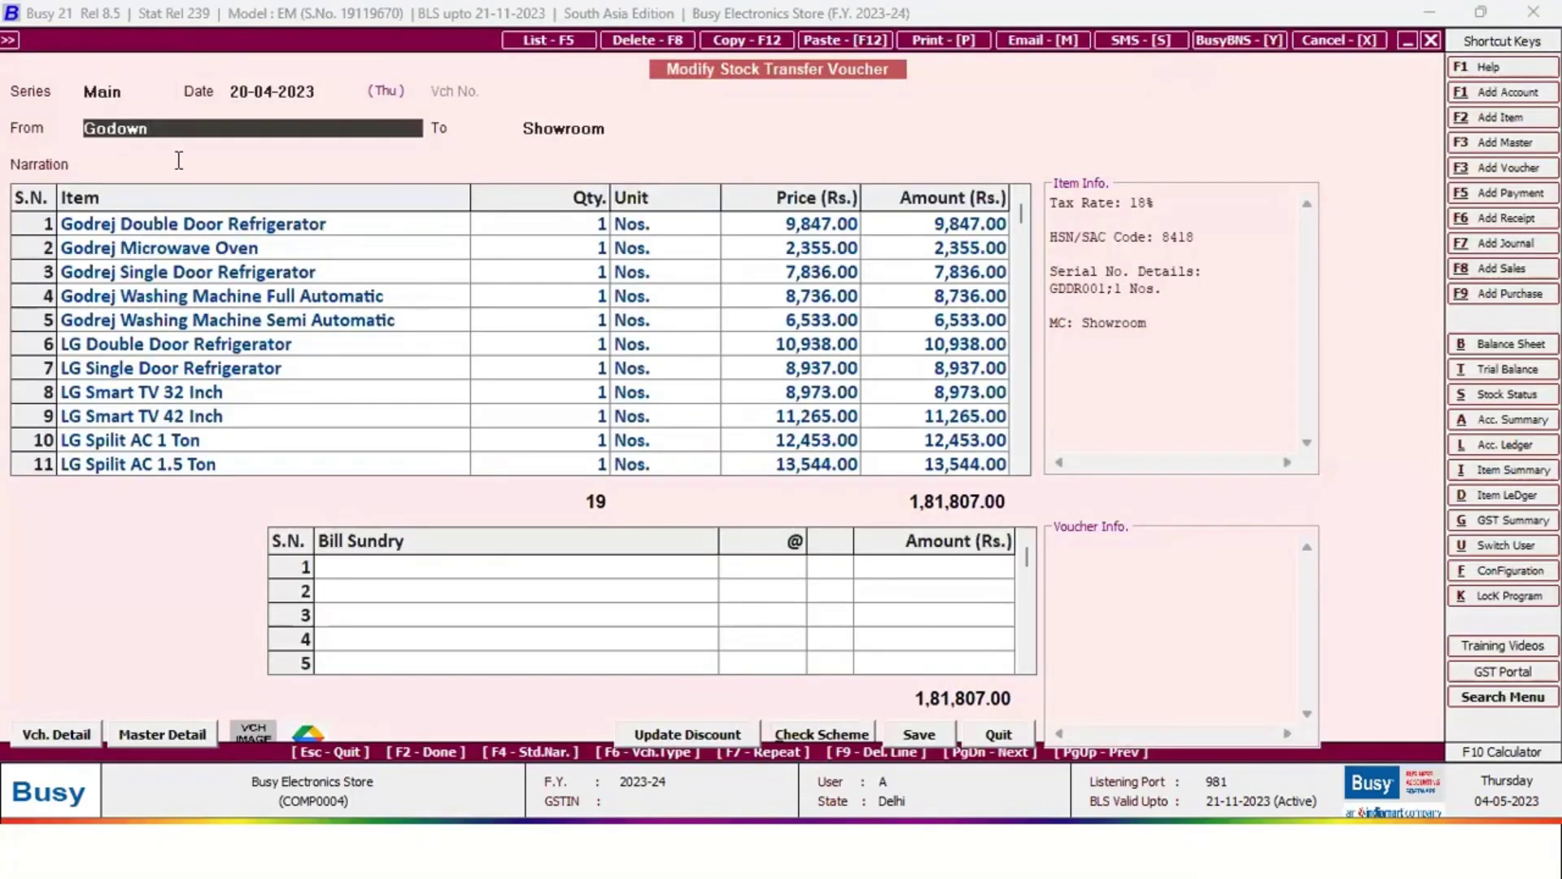
Step through the Godown-to-Showroom rows including Godrej Microwave Oven, then exit without saving
{"action": "key", "text": "Return"}
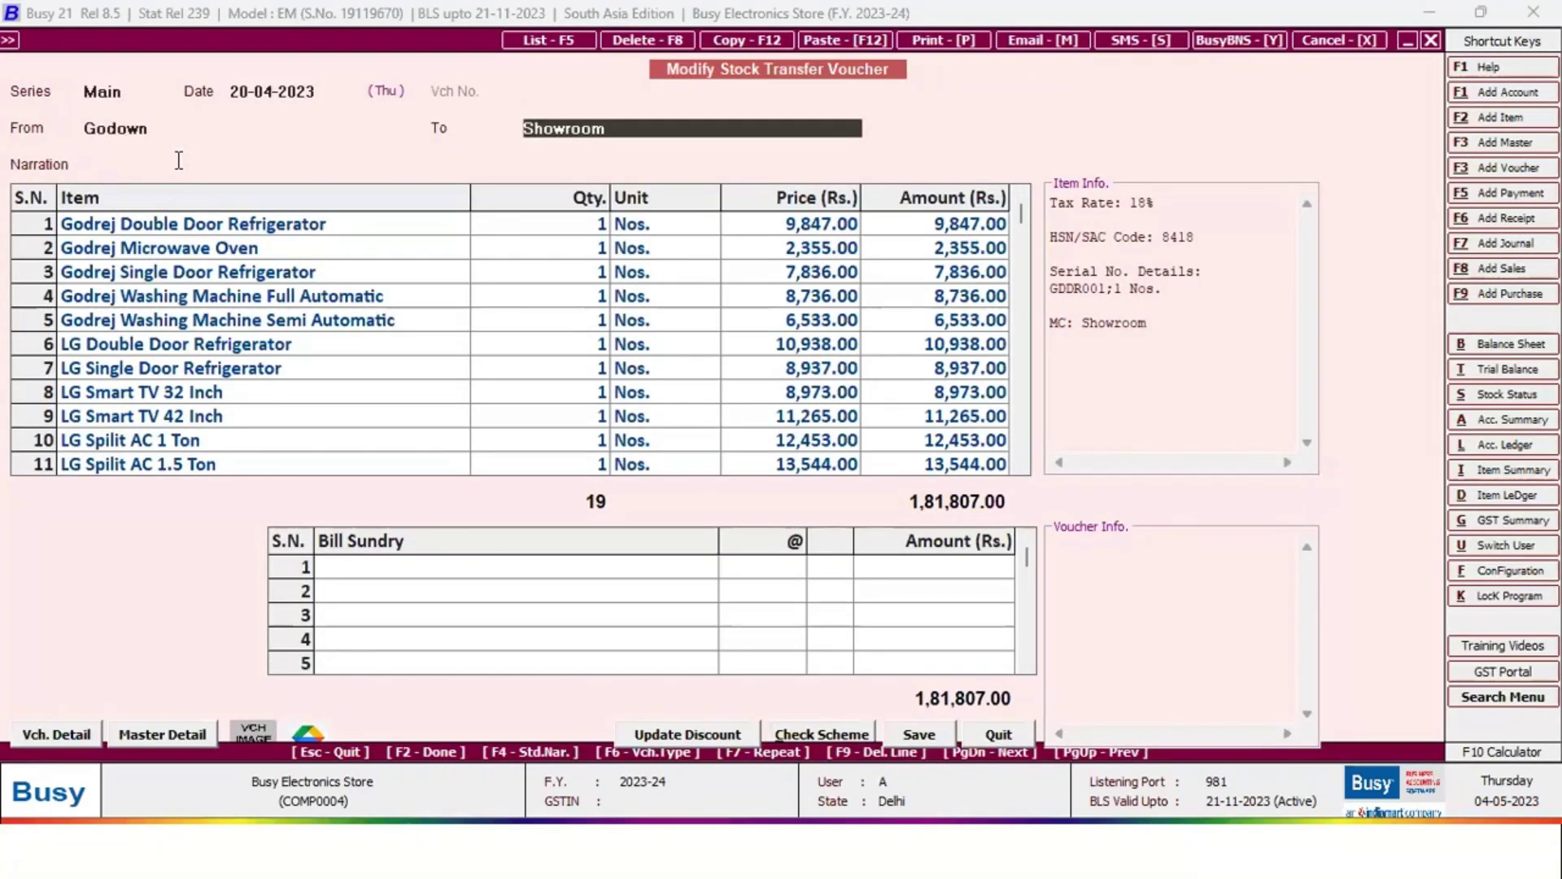
{"action": "key", "text": "Return"}
{"action": "key", "text": "Return"}
{"action": "key", "text": "Down"}
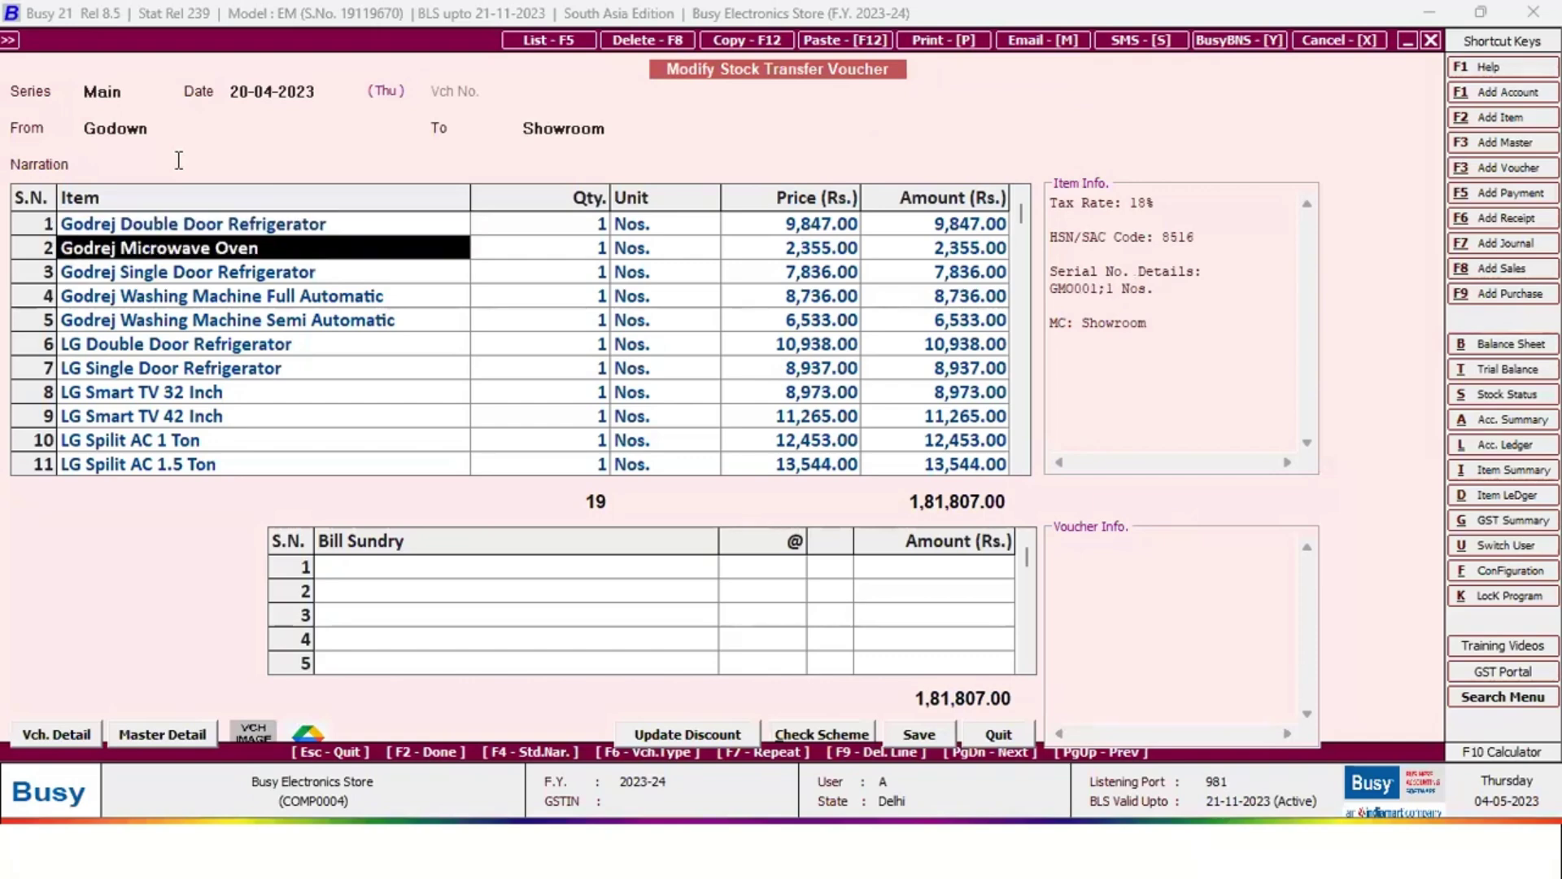
{"action": "key", "text": "Return"}
{"action": "key", "text": "Return"}
{"action": "key", "text": "Return"}
{"action": "key", "text": "Return"}
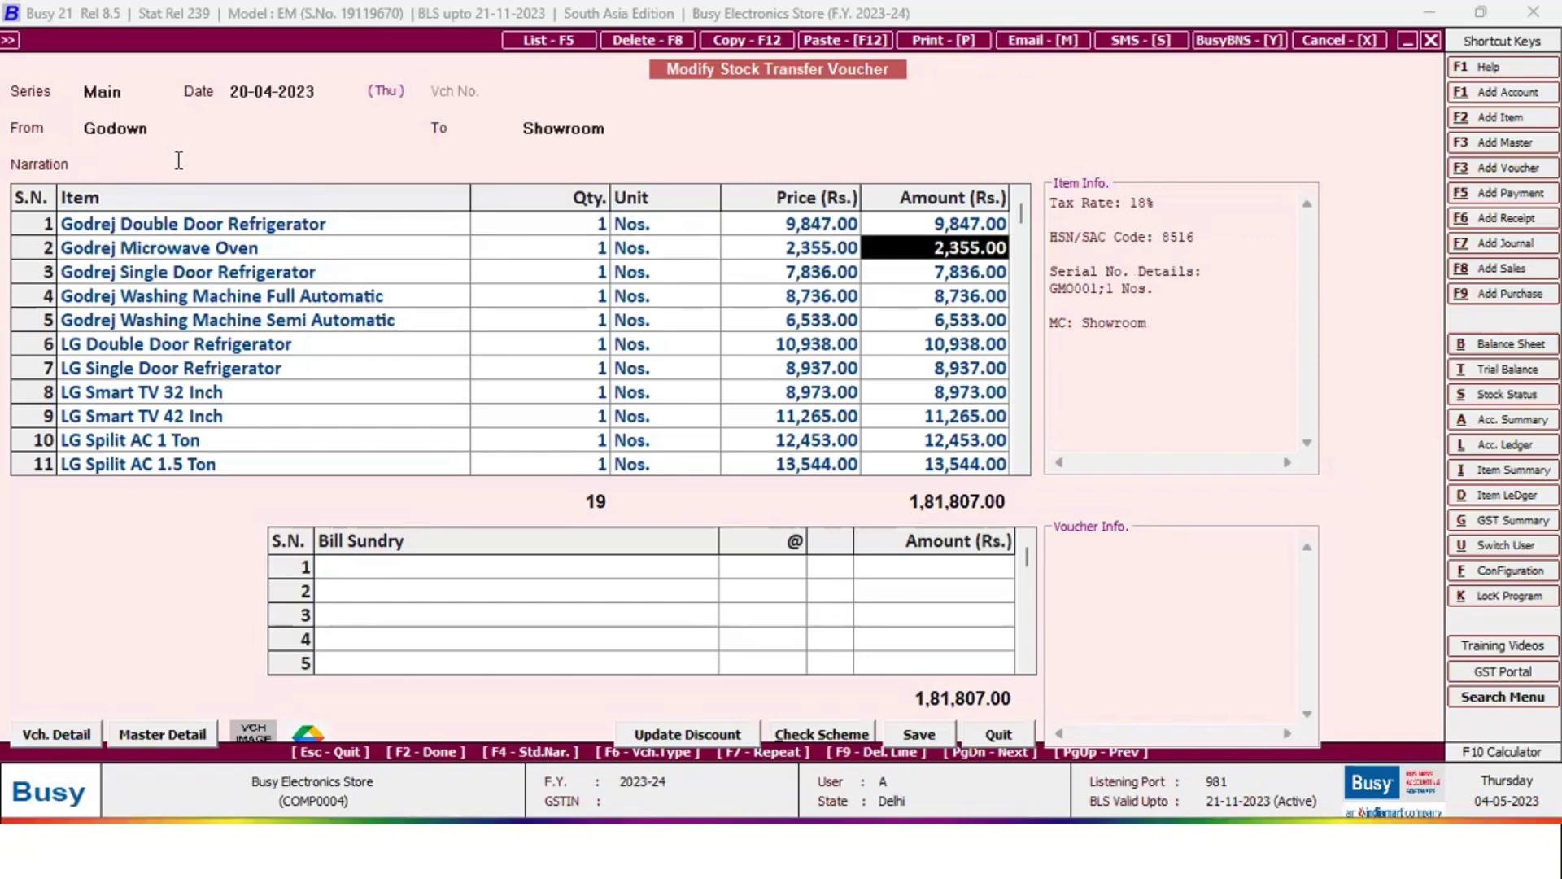
{"action": "key", "text": "F2"}
{"action": "key", "text": "Escape"}
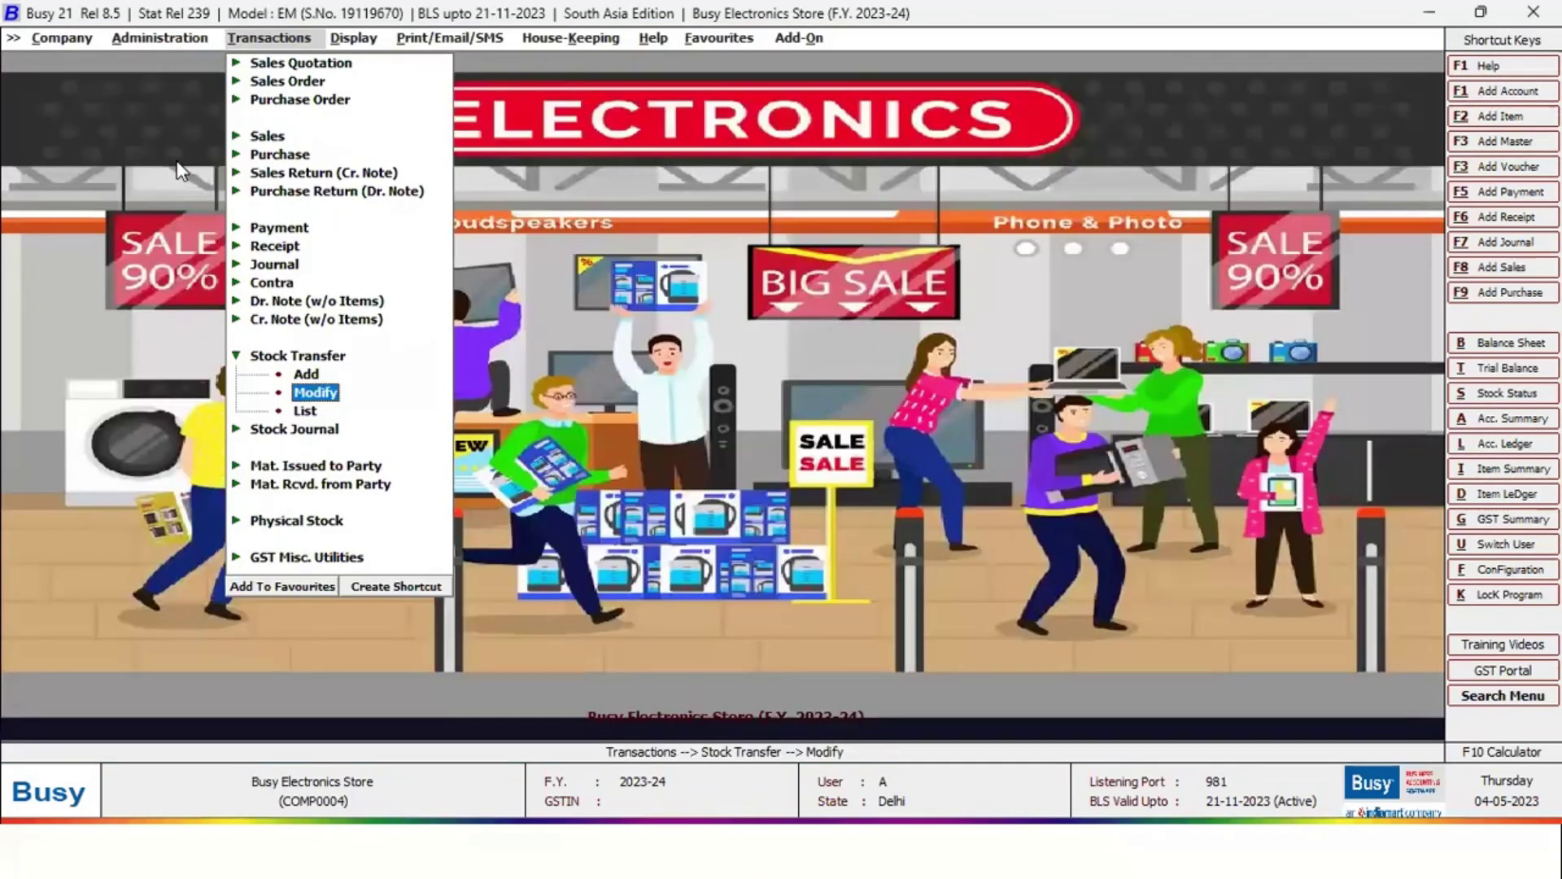
{"action": "key", "text": "Down"}
{"action": "key", "text": "Down"}
{"action": "key", "text": "Down"}
{"action": "key", "text": "Return"}
{"action": "key", "text": "Return"}
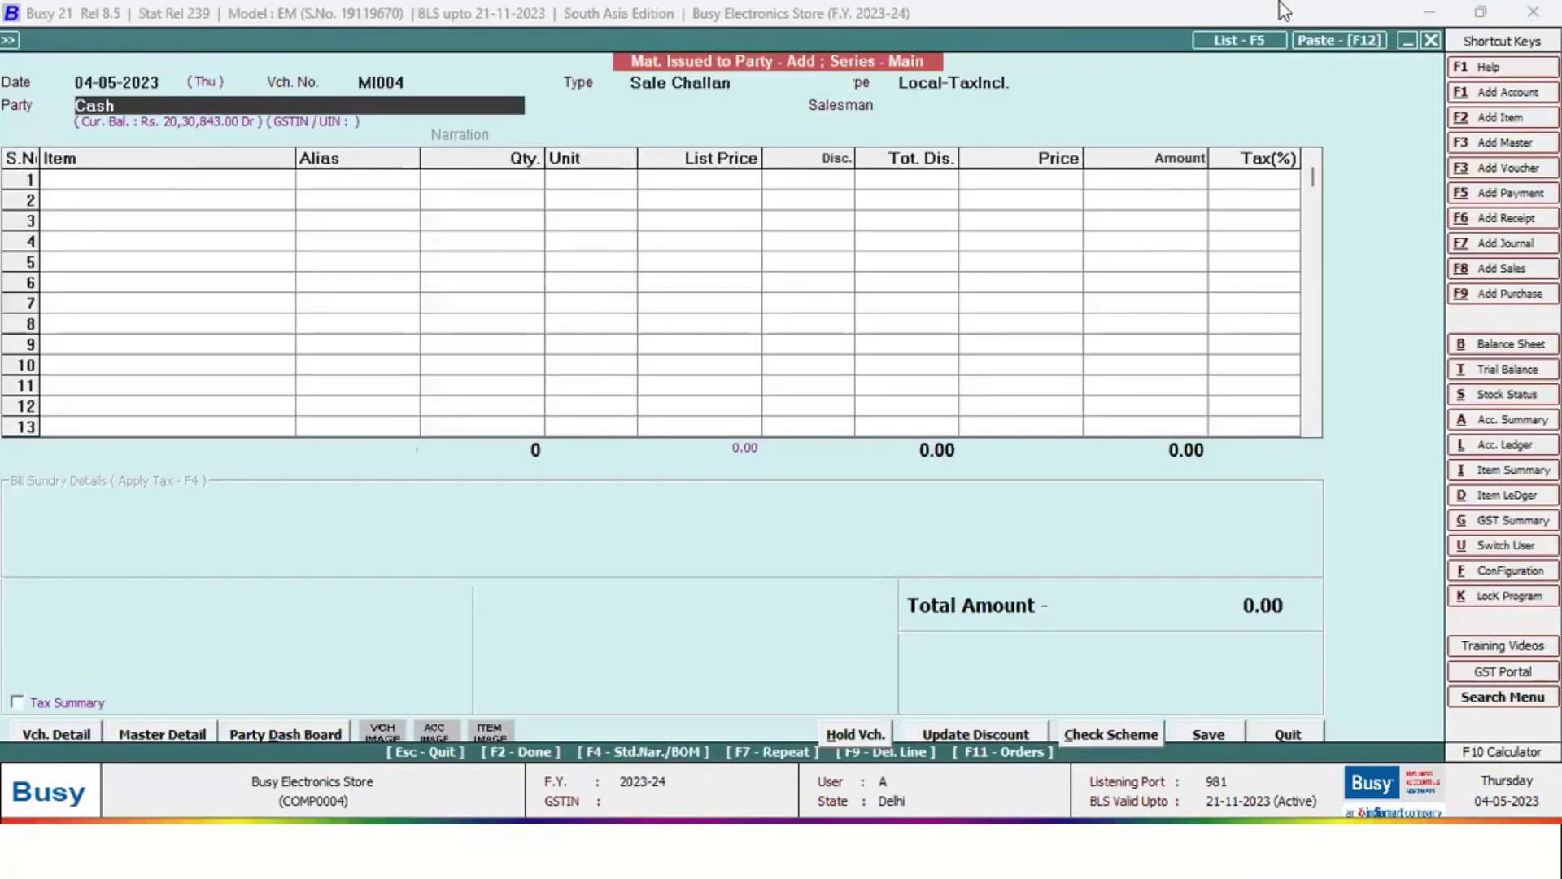
{"action": "key", "text": "Escape"}
{"action": "key", "text": "Down"}
{"action": "key", "text": "Return"}
{"action": "key", "text": "Return"}
{"action": "key", "text": "Return"}
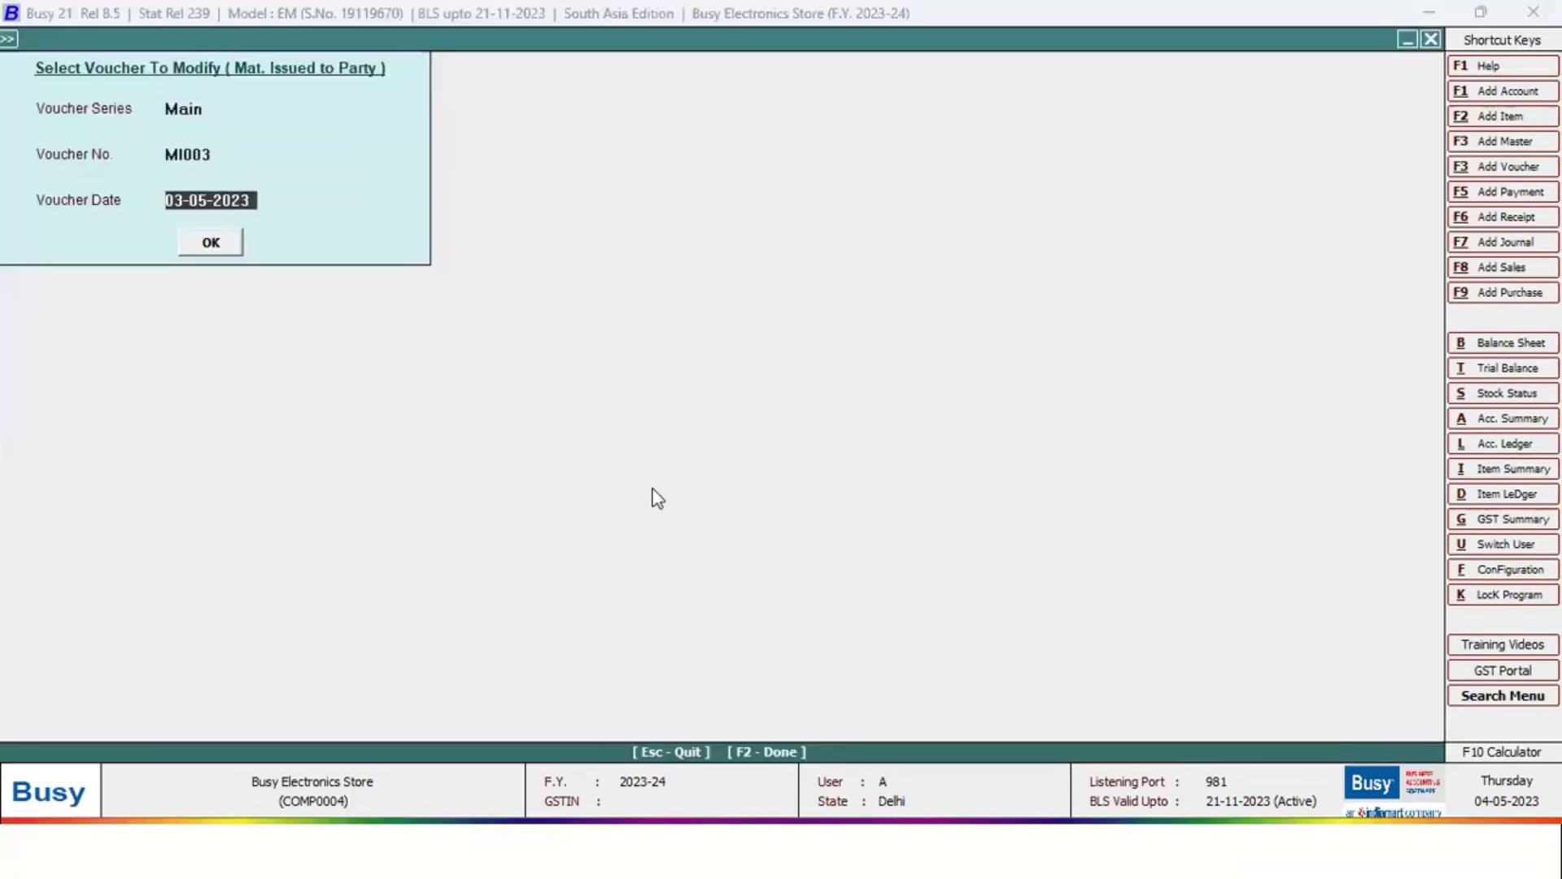
{"action": "key", "text": "Return"}
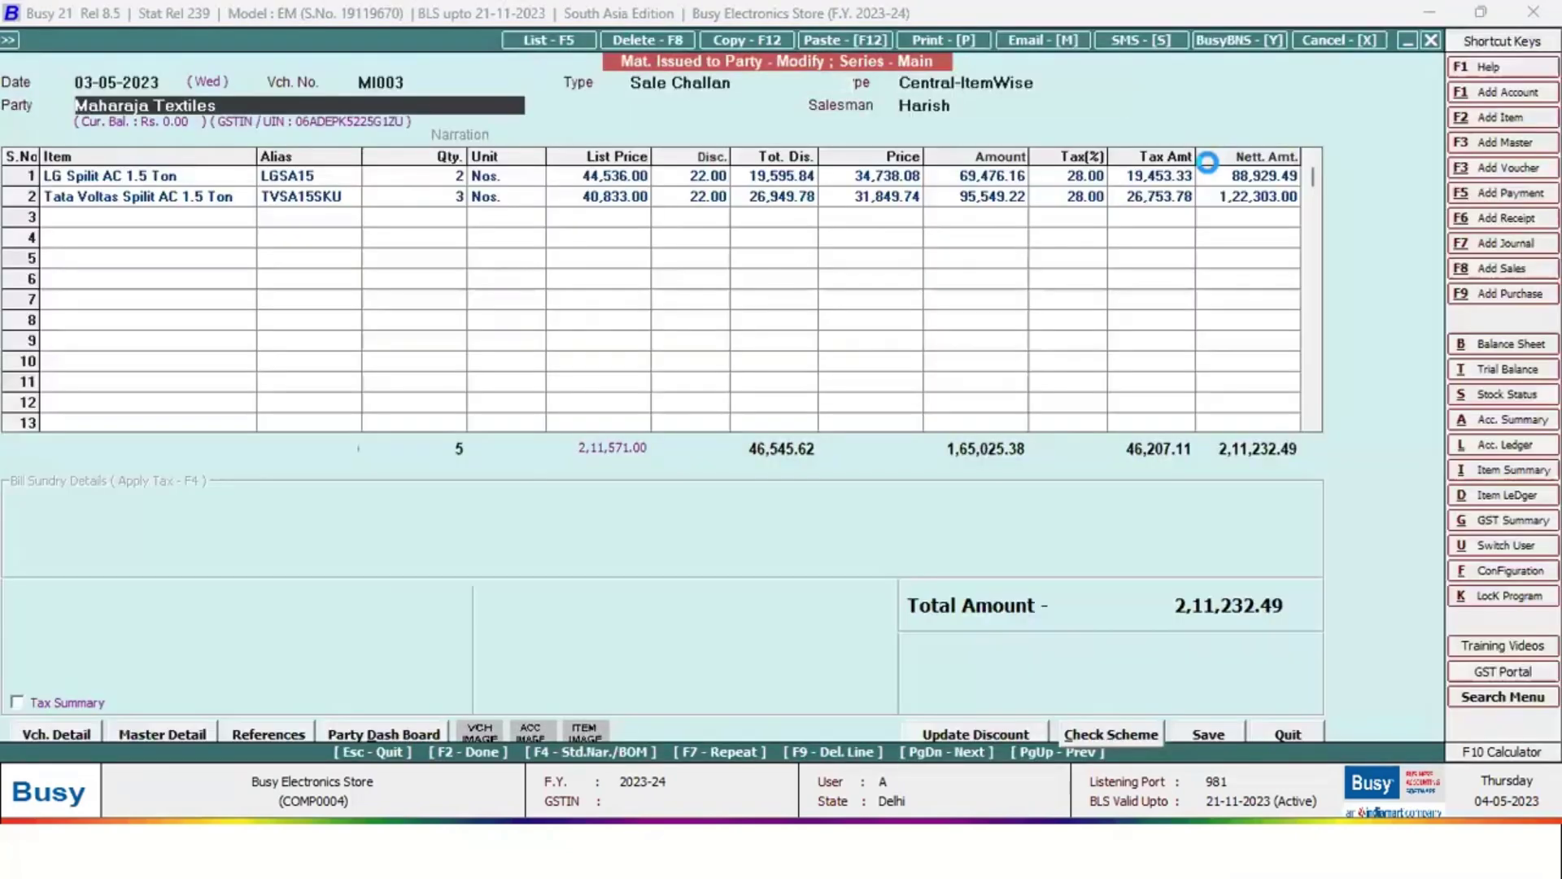
{"action": "key", "text": "Return"}
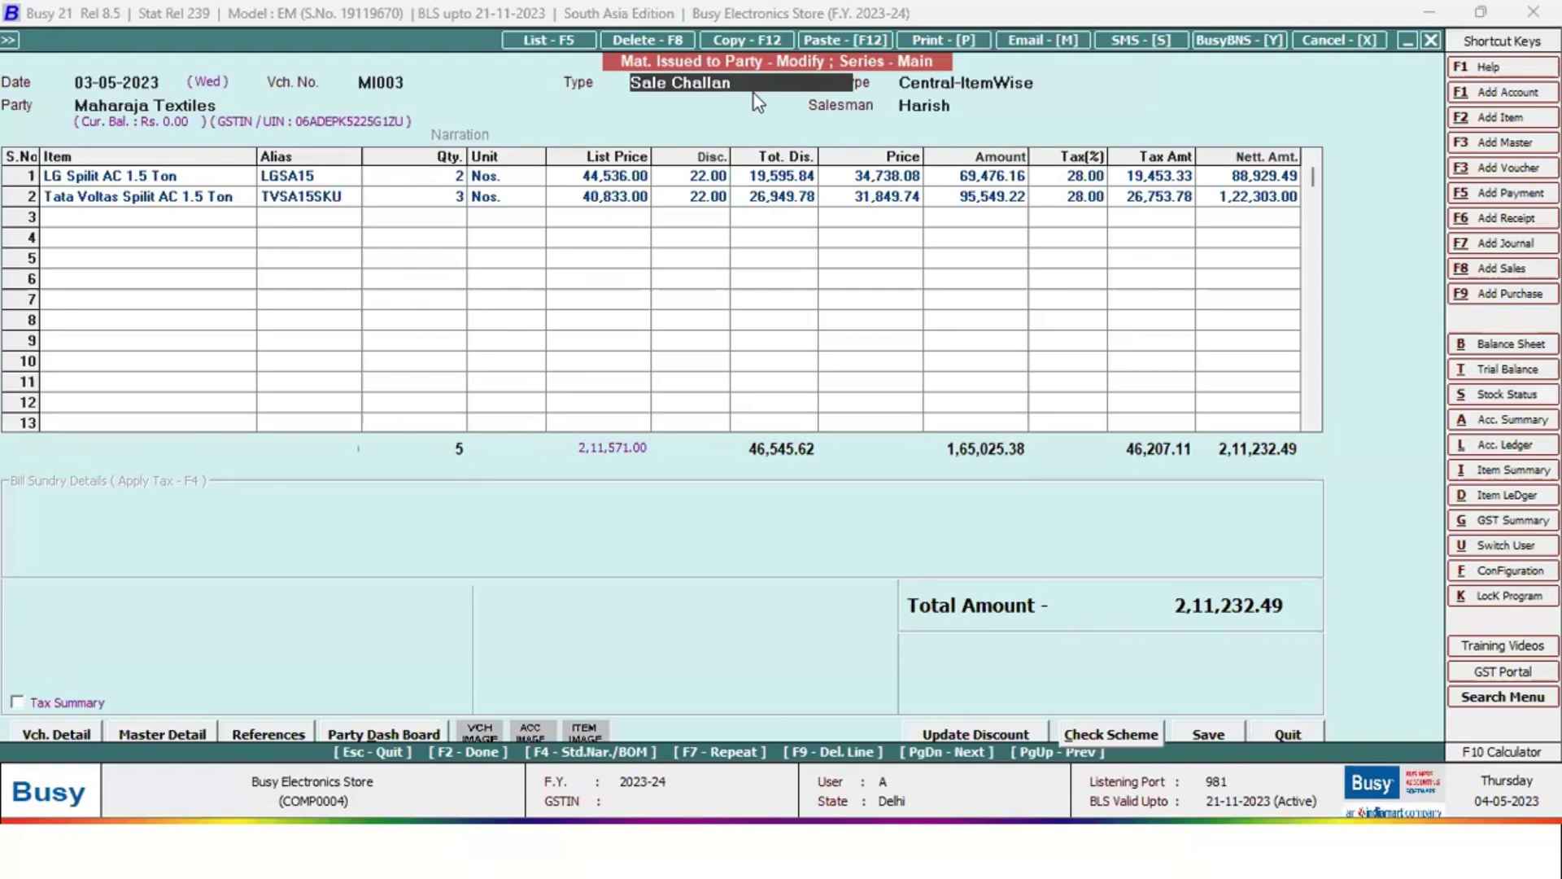
{"action": "key", "text": "Escape"}
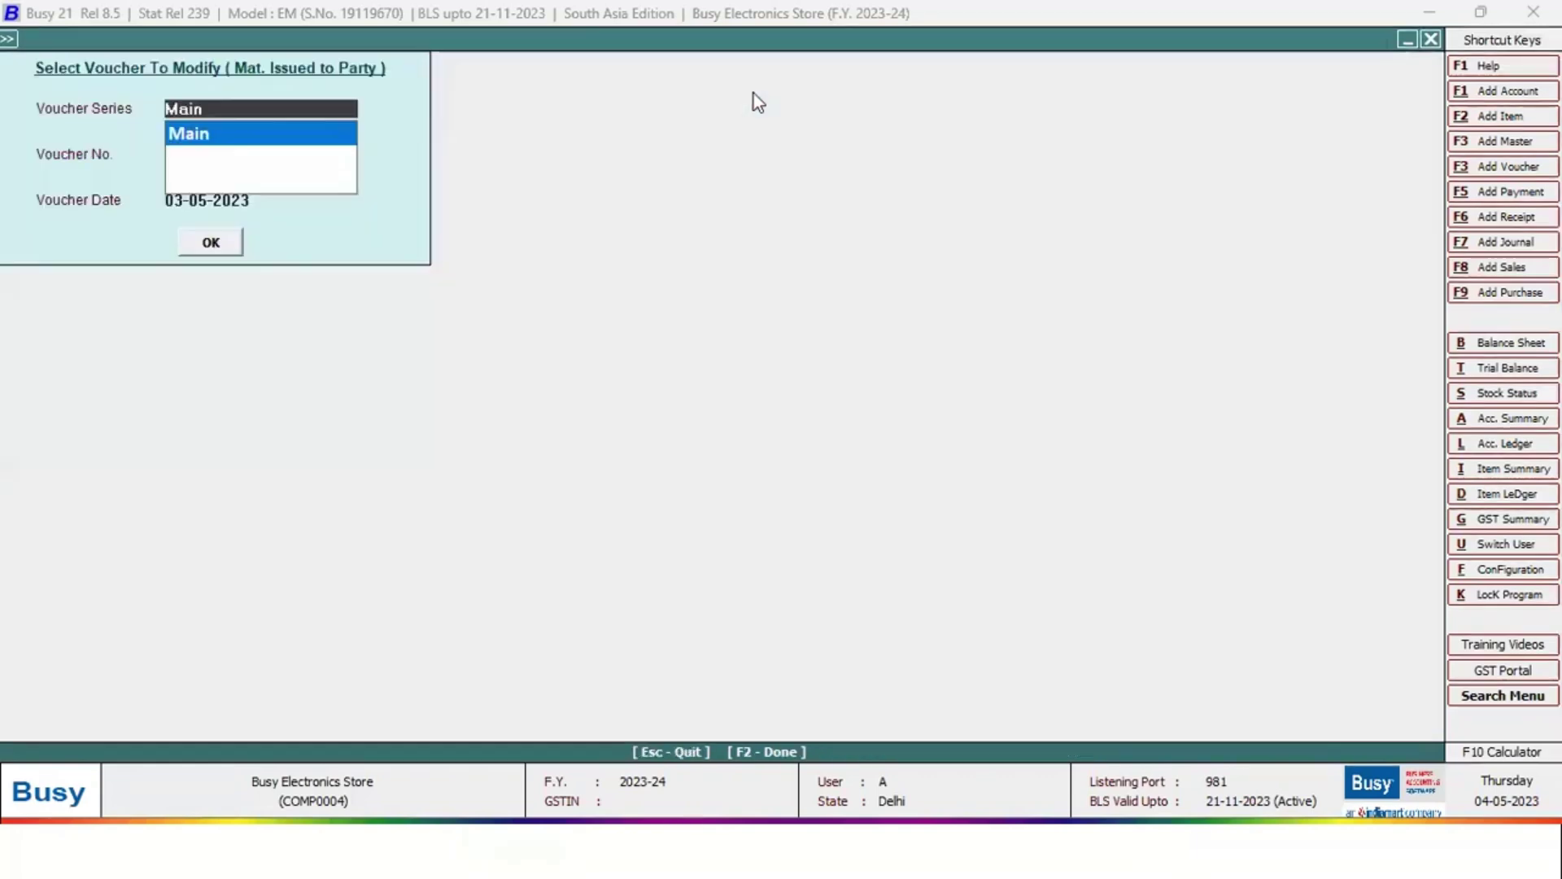
{"action": "key", "text": "Escape"}
{"action": "key", "text": "Escape"}
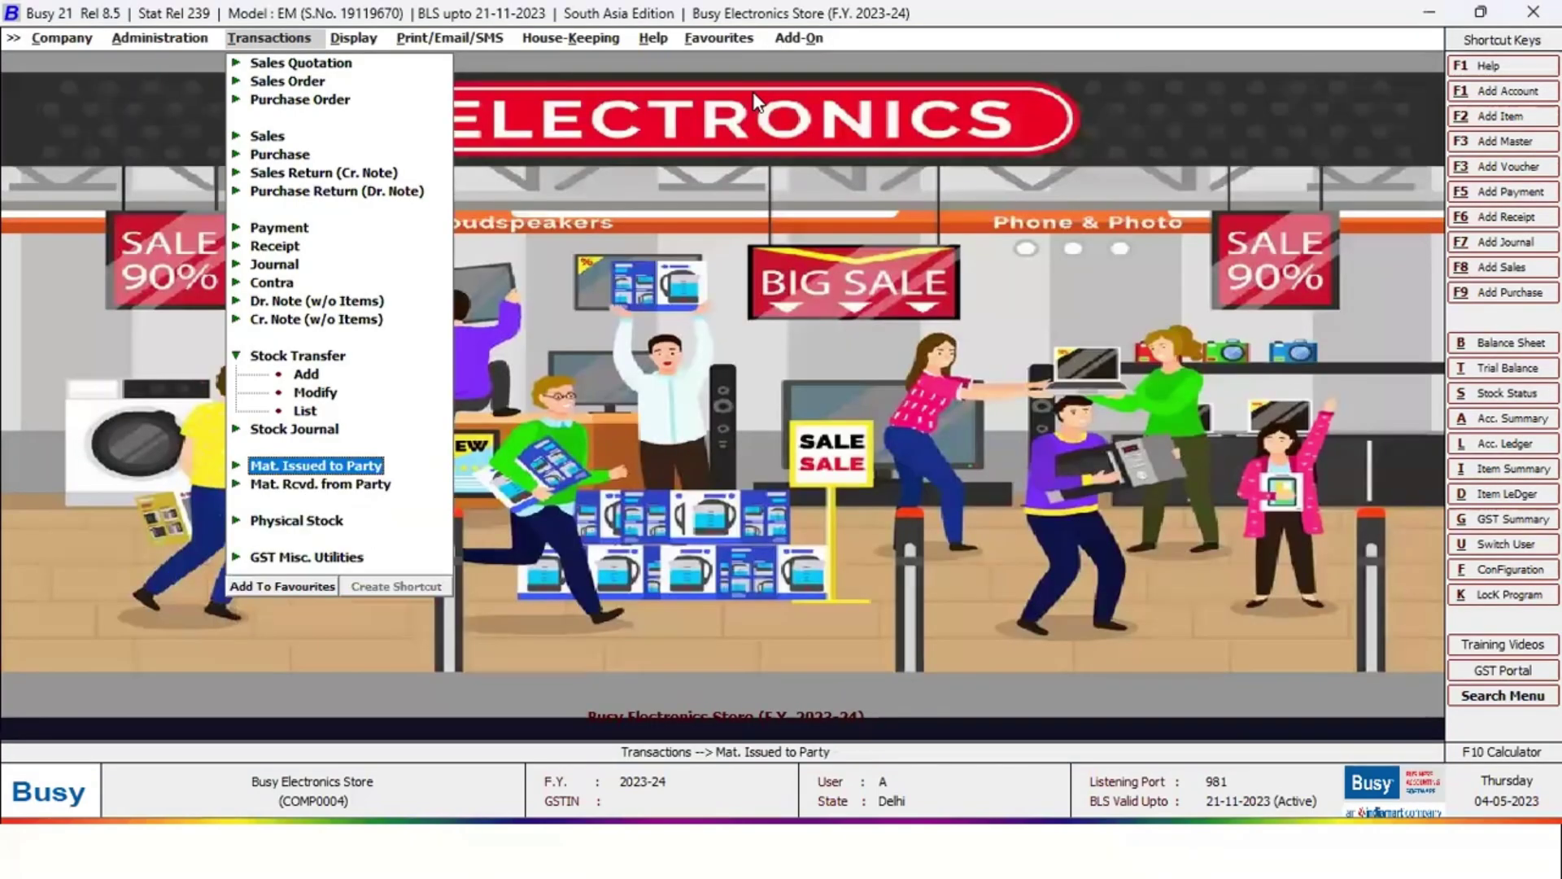
{"action": "key", "text": "Escape"}
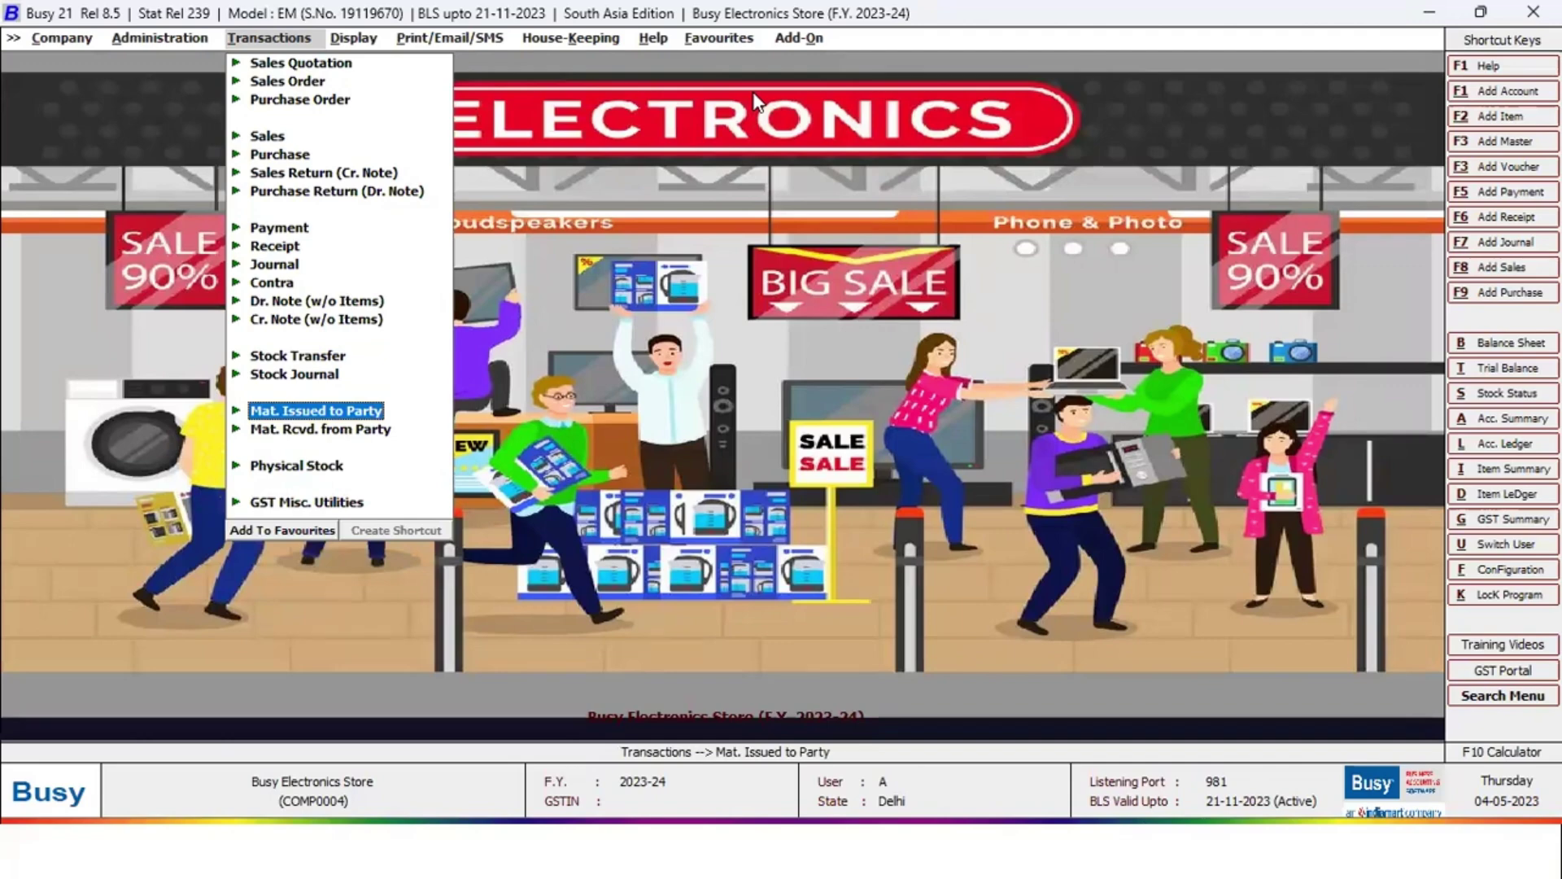
Open the Commission Calculation > Sale/Purchase report from the Display reports list
{"action": "key", "text": "Right"}
{"action": "key", "text": "Right"}
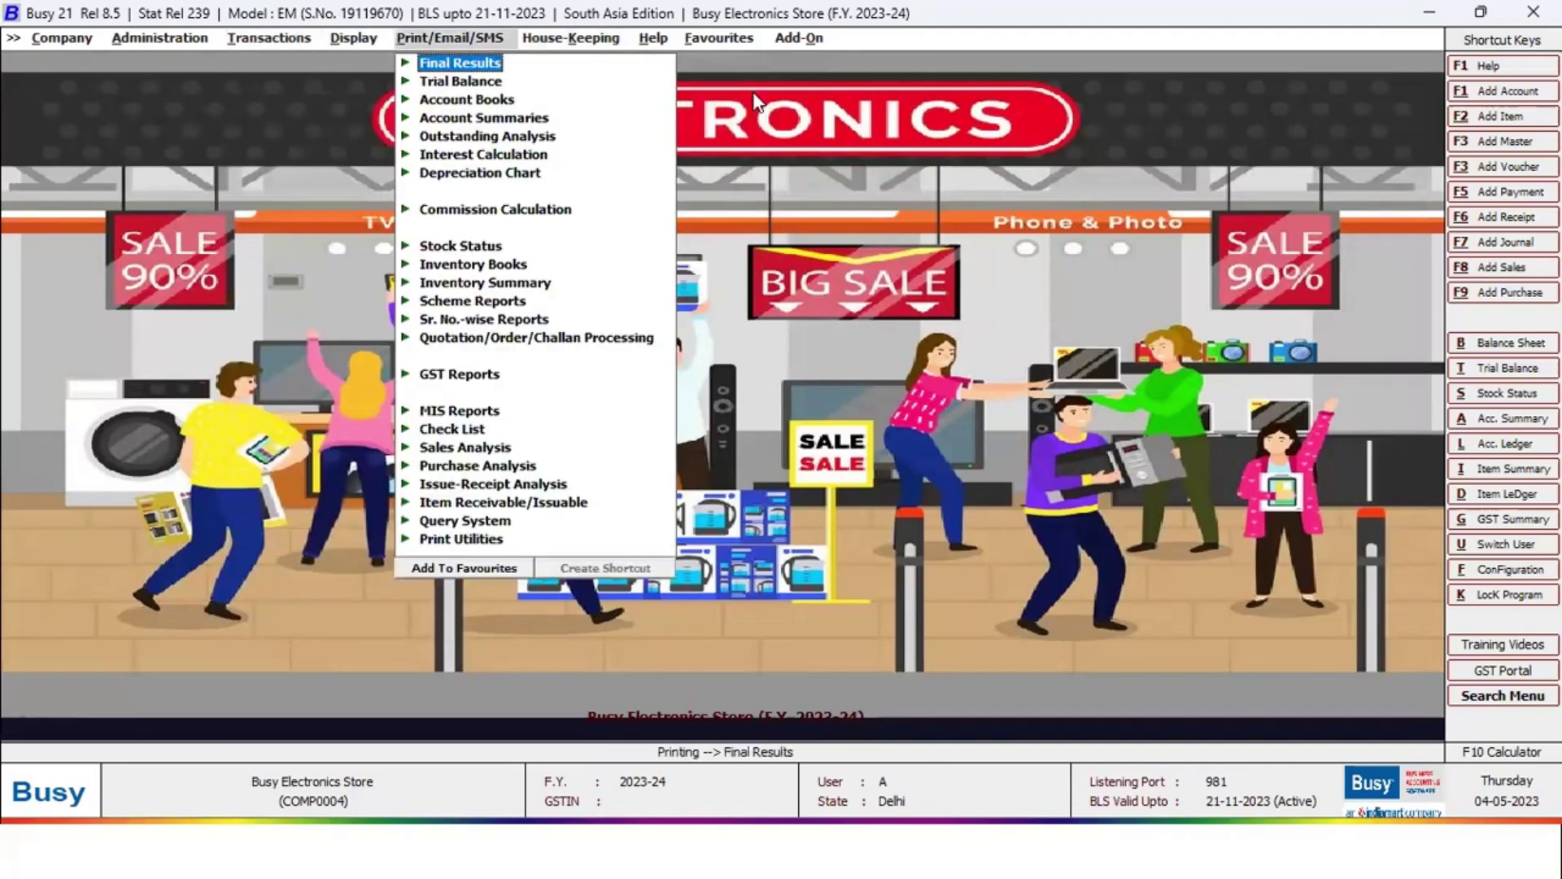
{"action": "key", "text": "Left"}
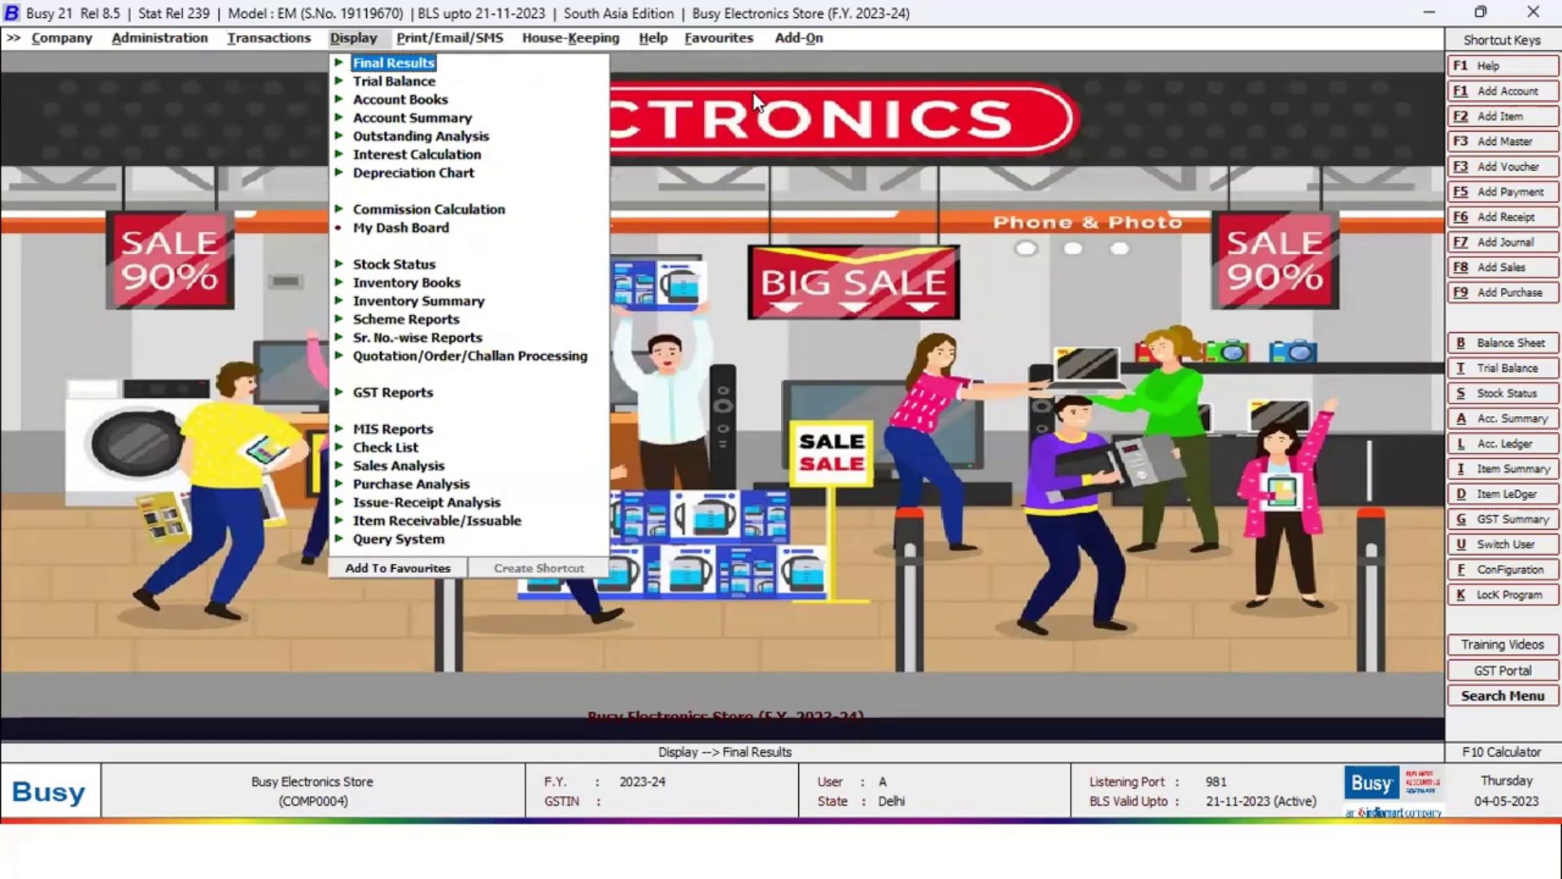
{"action": "key", "text": "Down"}
{"action": "key", "text": "Down"}
{"action": "key", "text": "Up"}
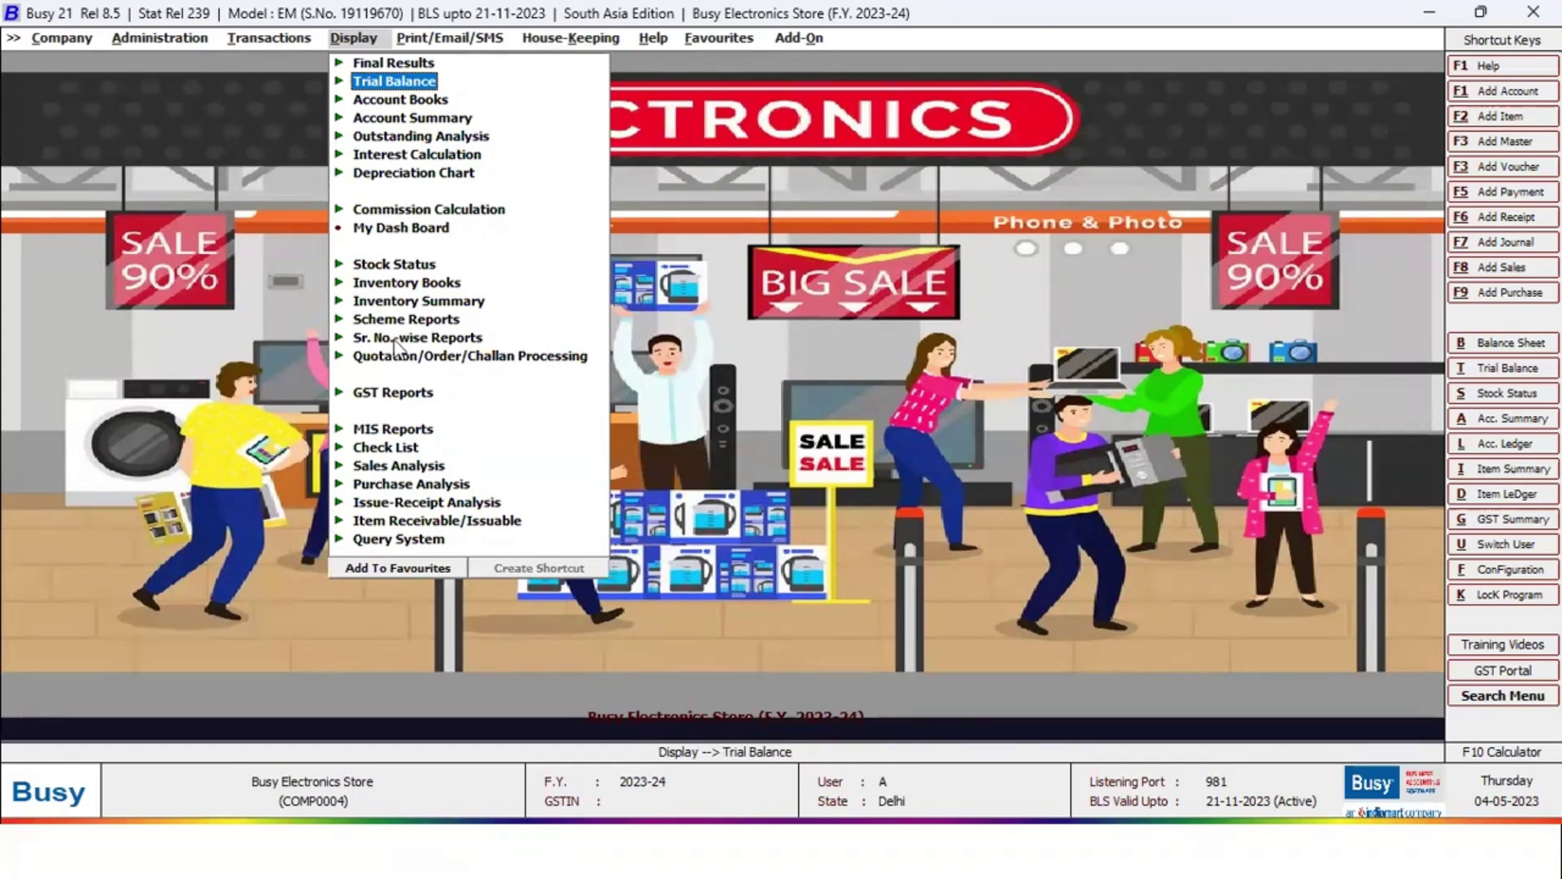
{"action": "left_click", "coordinate": [342, 212]}
{"action": "left_click", "coordinate": [443, 227]}
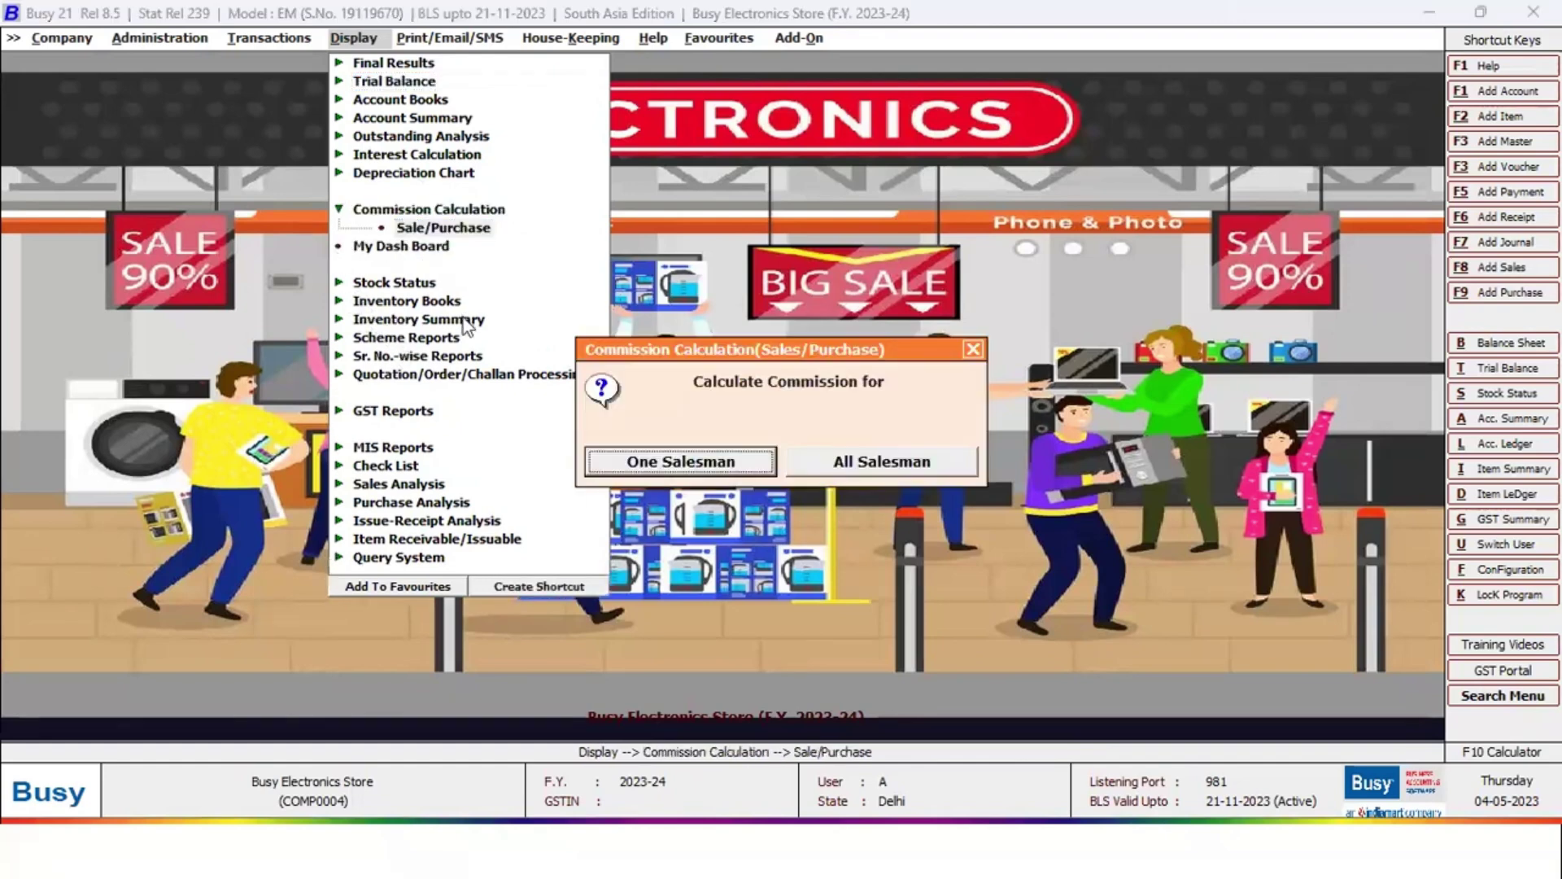
{"action": "key", "text": "Escape"}
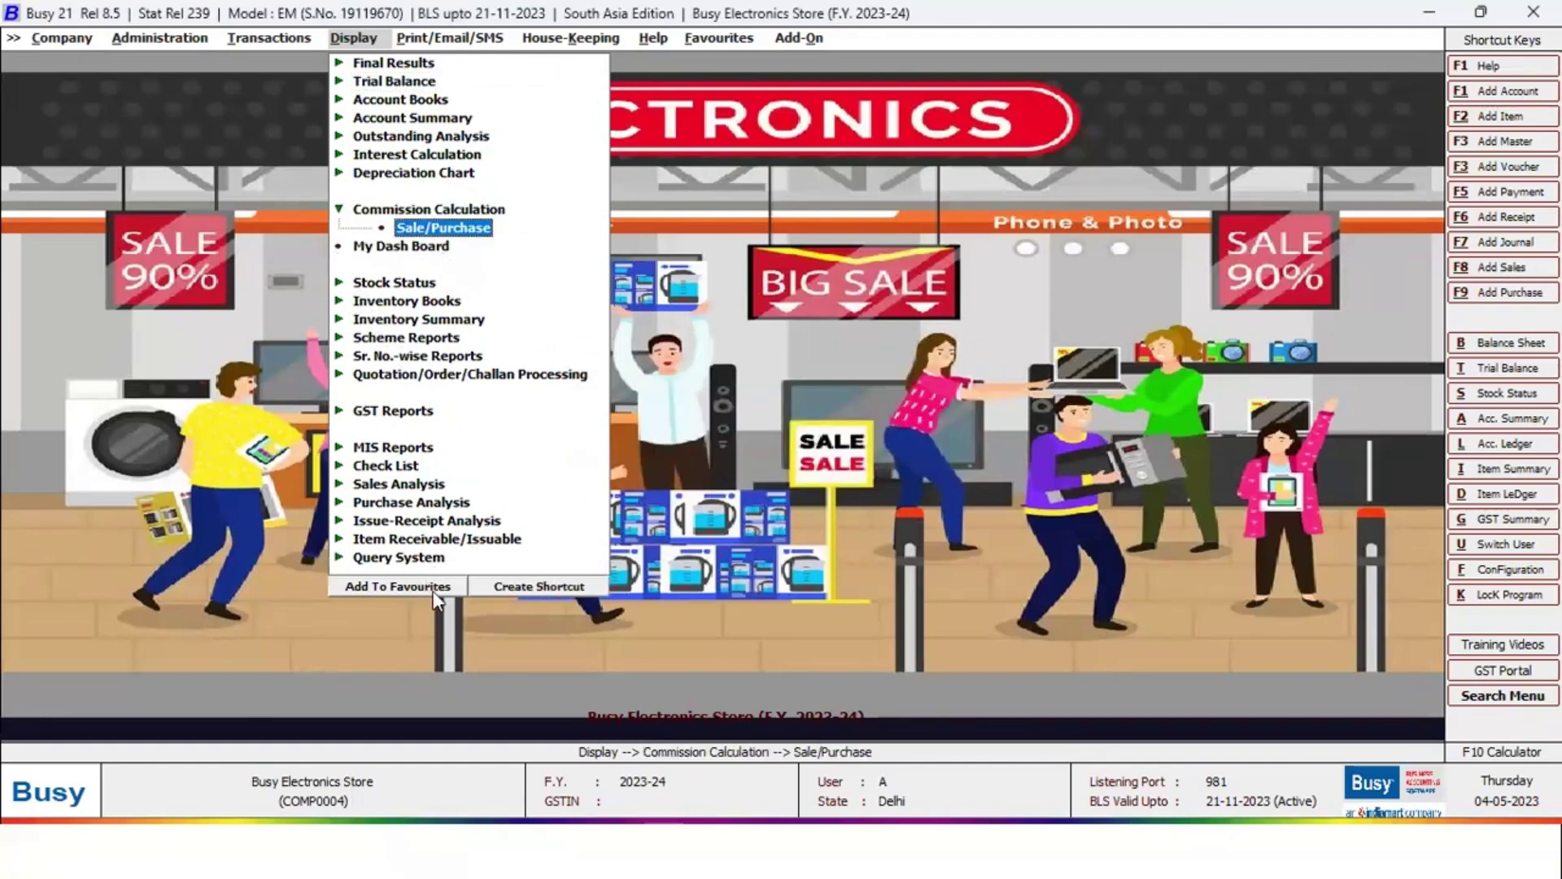
Add the report to favourites under the name 'Sale/Purchase' and dismiss the name-exists message
{"action": "left_click", "coordinate": [429, 588]}
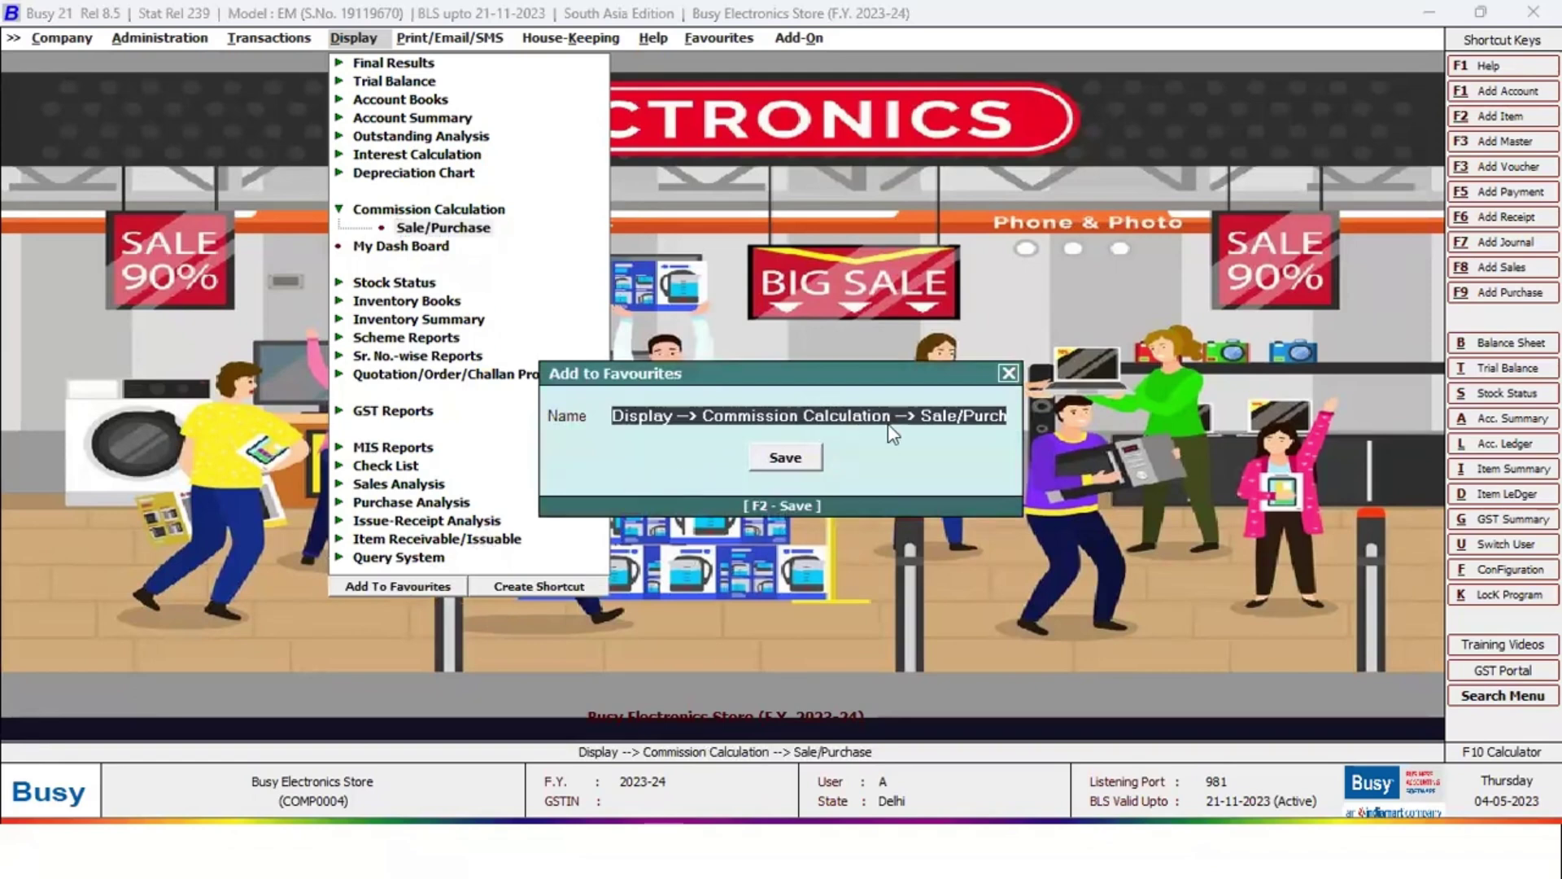
{"action": "key", "text": "Return"}
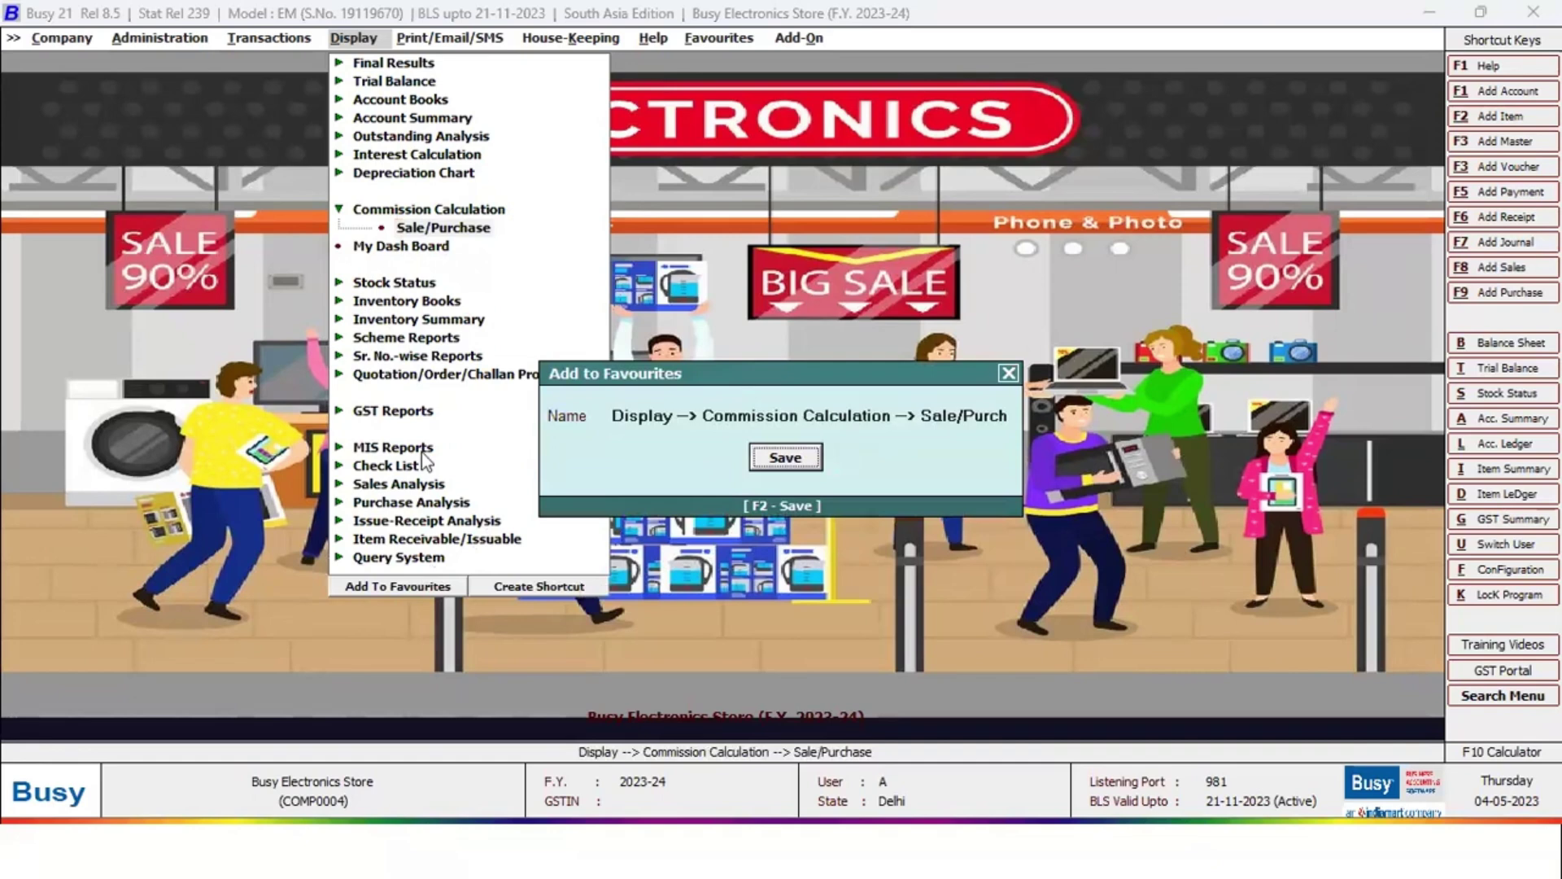
{"action": "left_click", "coordinate": [890, 421]}
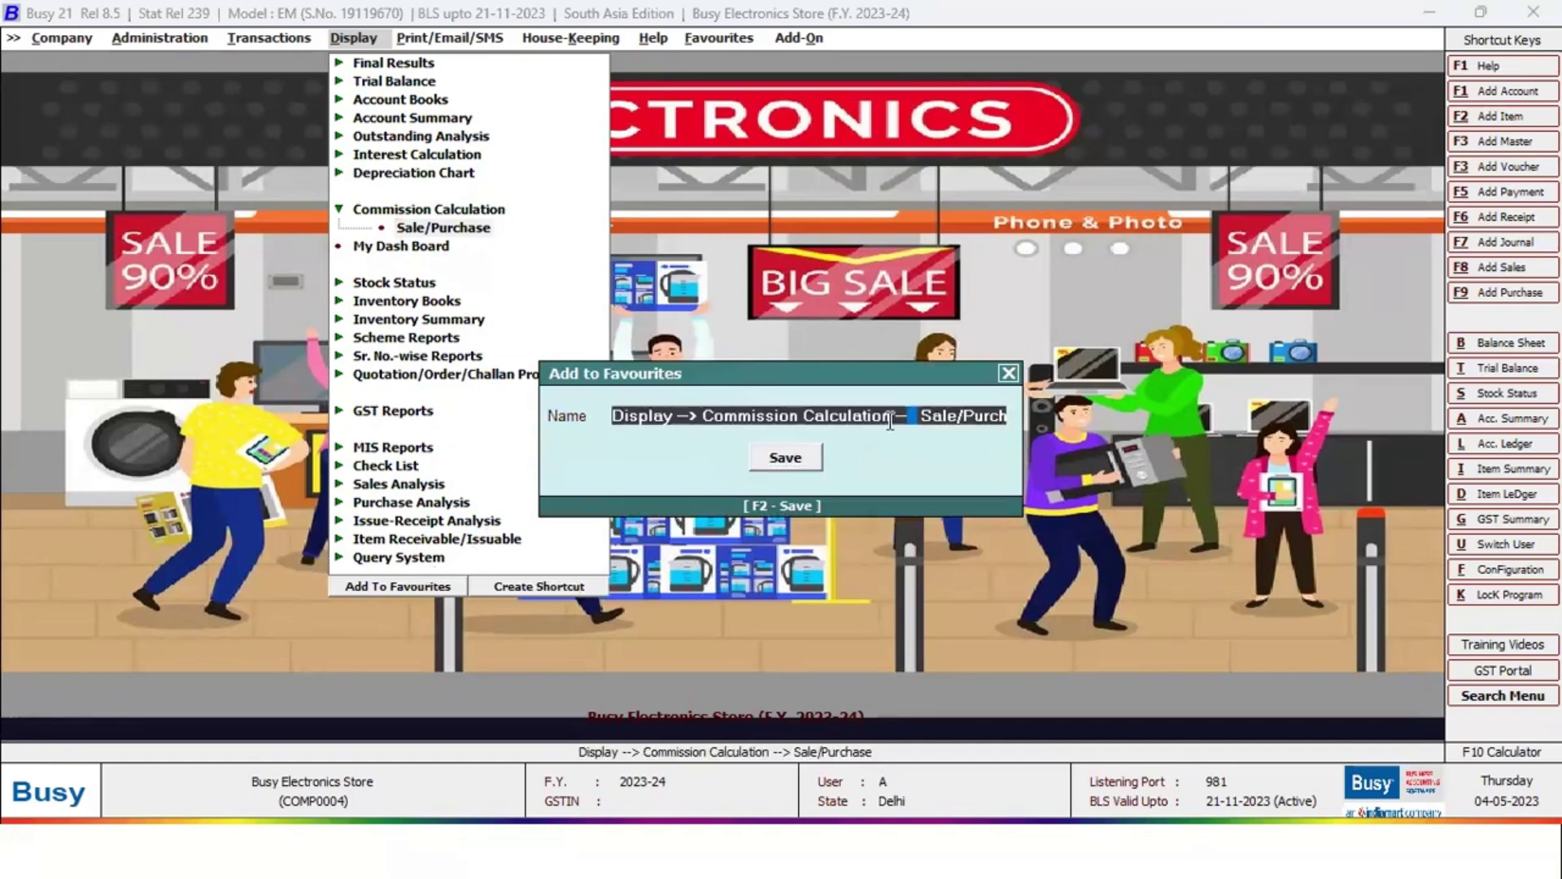
{"action": "type", "text": "Sale/Purchase"}
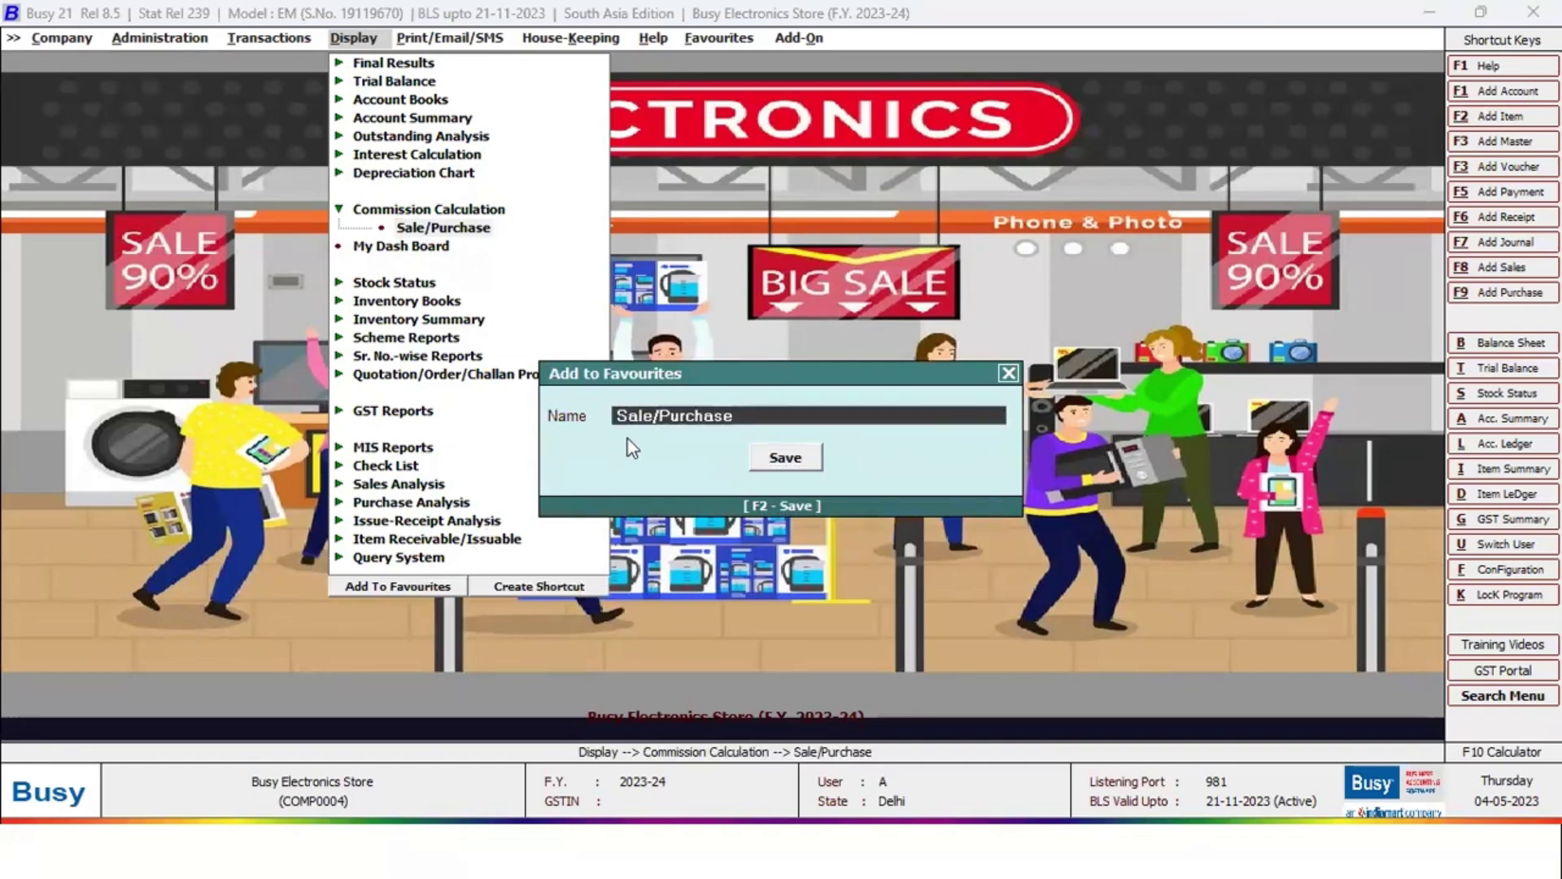
{"action": "key", "text": "Delete"}
{"action": "left_click", "coordinate": [794, 467]}
{"action": "left_click", "coordinate": [911, 466]}
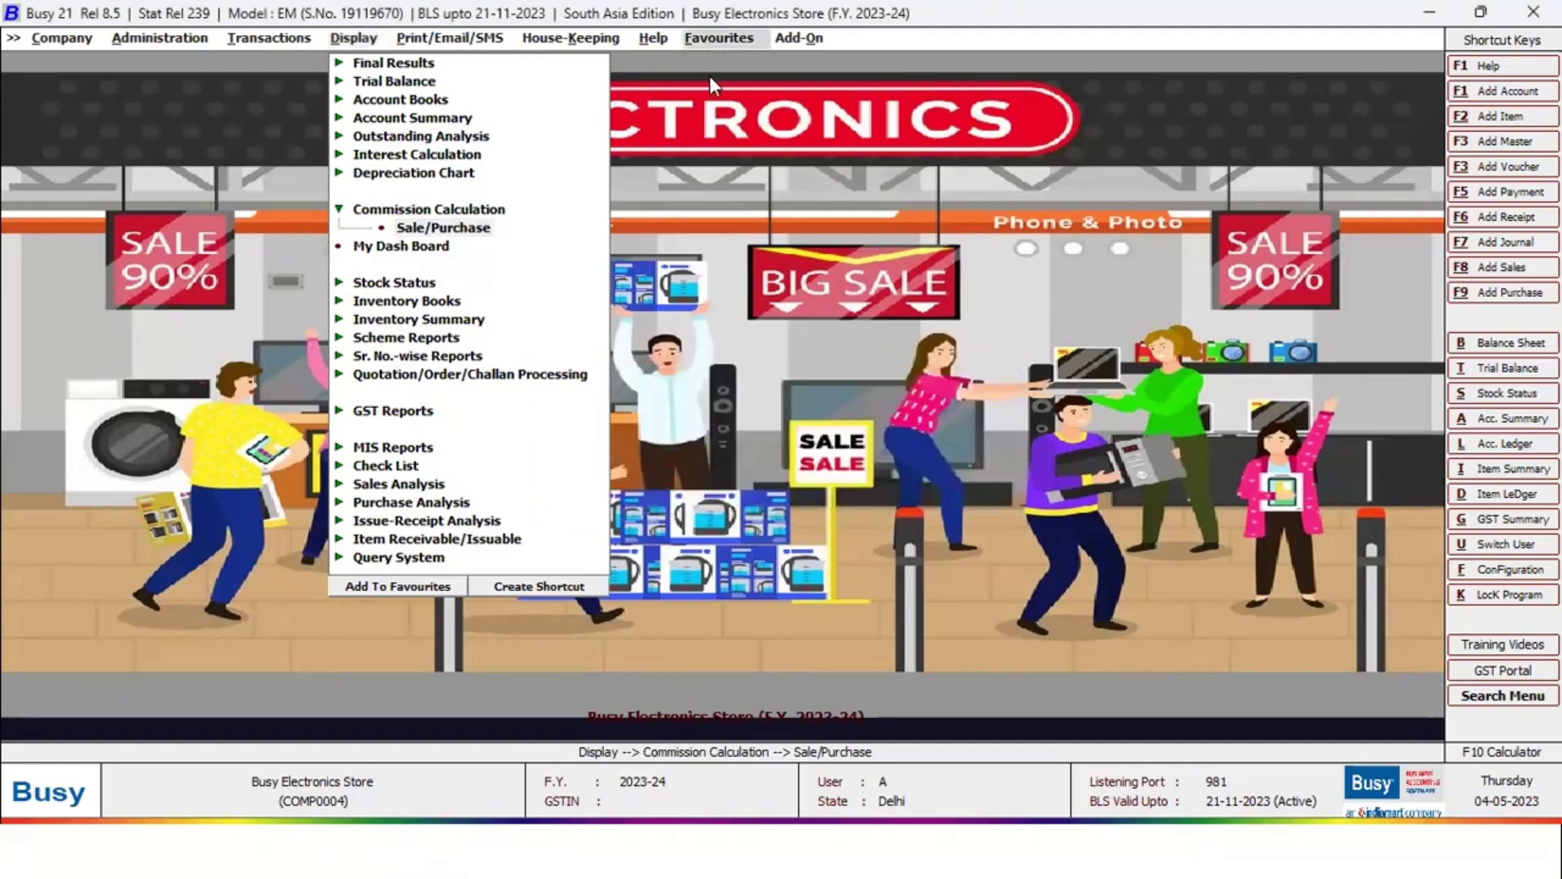
Run the favourite Closing Stock - Alphabetical (Balances Only) report for all material centres and items
{"action": "left_click", "coordinate": [717, 41]}
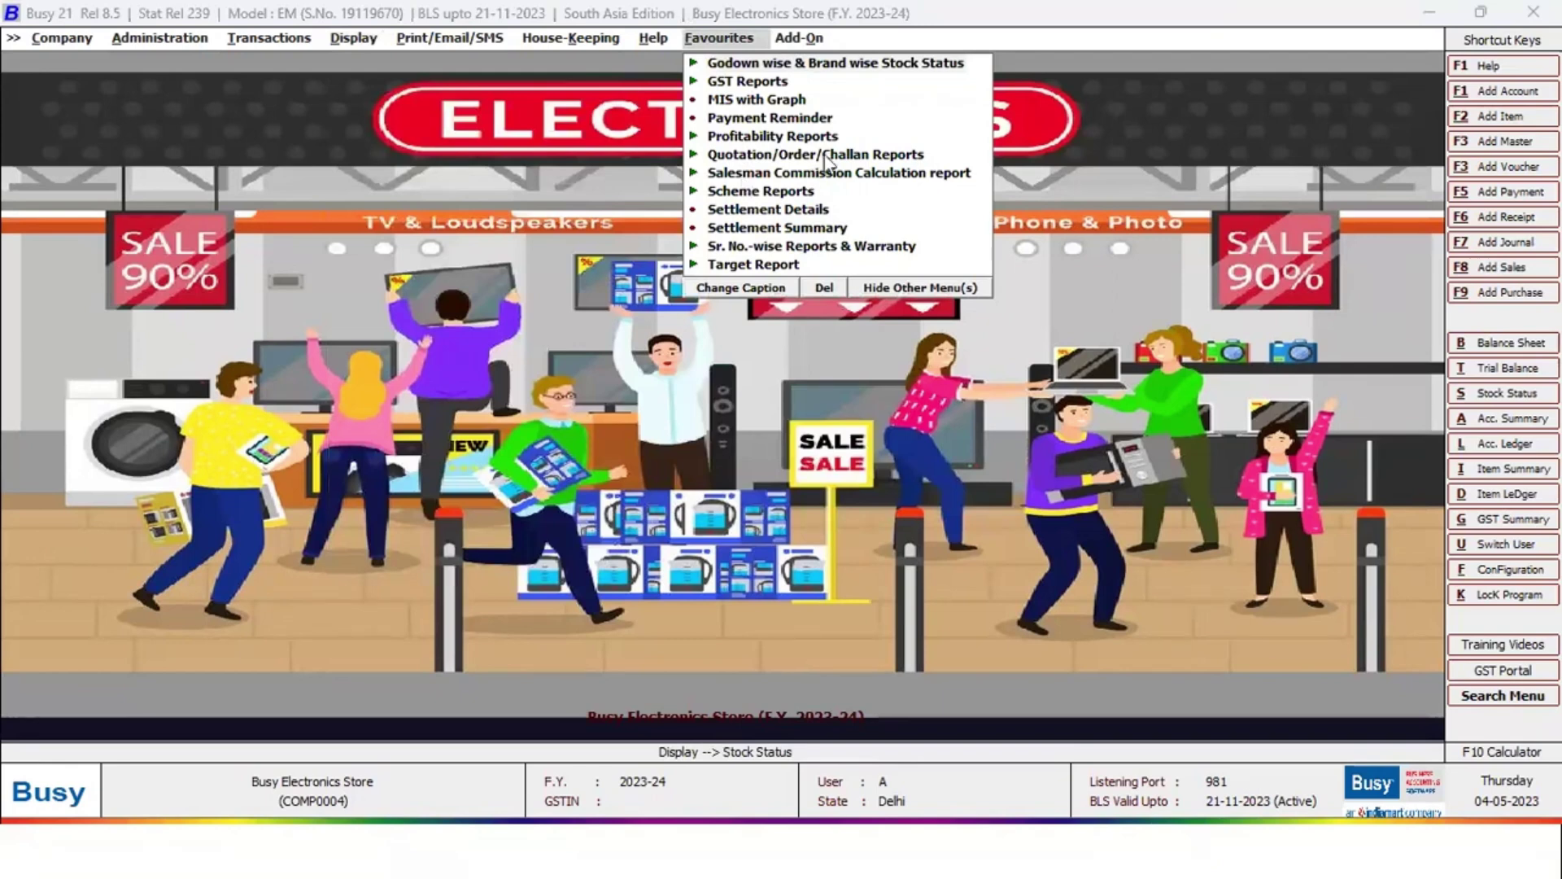
{"action": "left_click", "coordinate": [877, 63]}
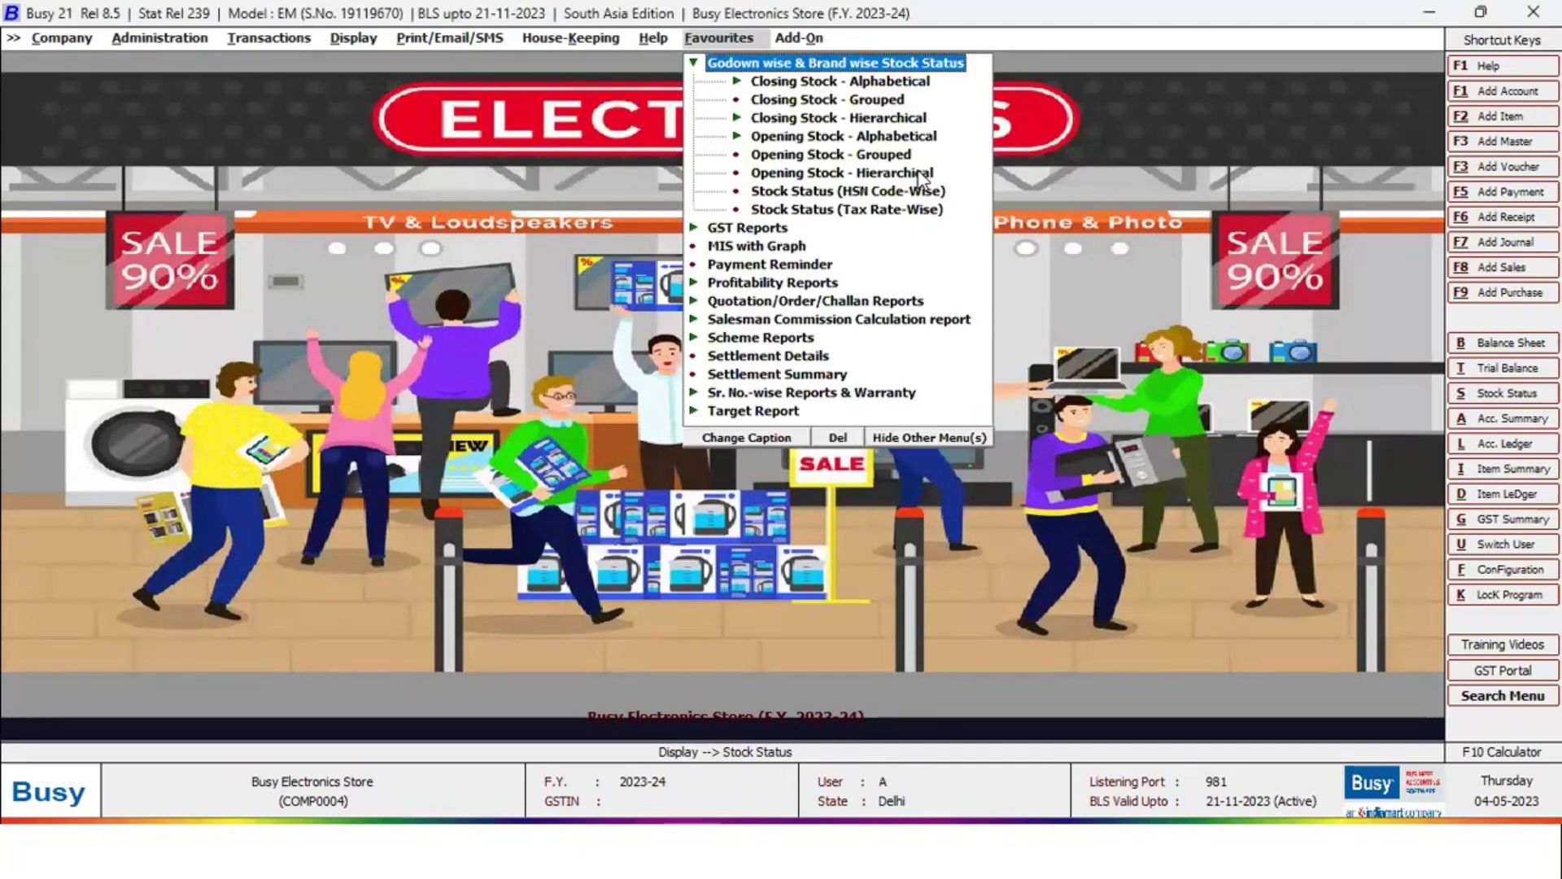
{"action": "key", "text": "Down"}
{"action": "key", "text": "Return"}
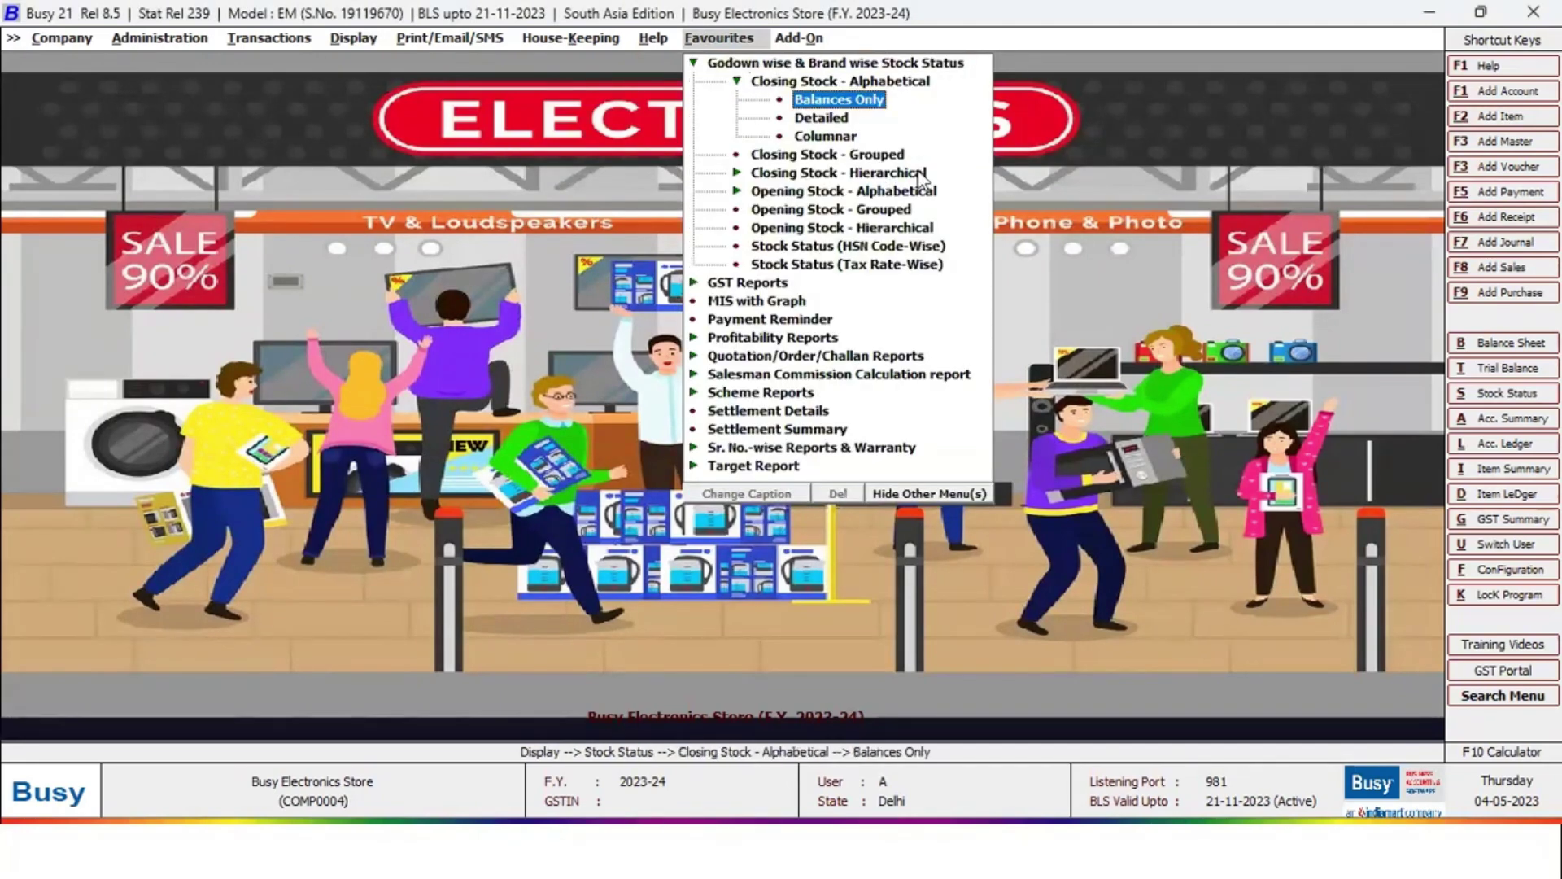
{"action": "key", "text": "Return"}
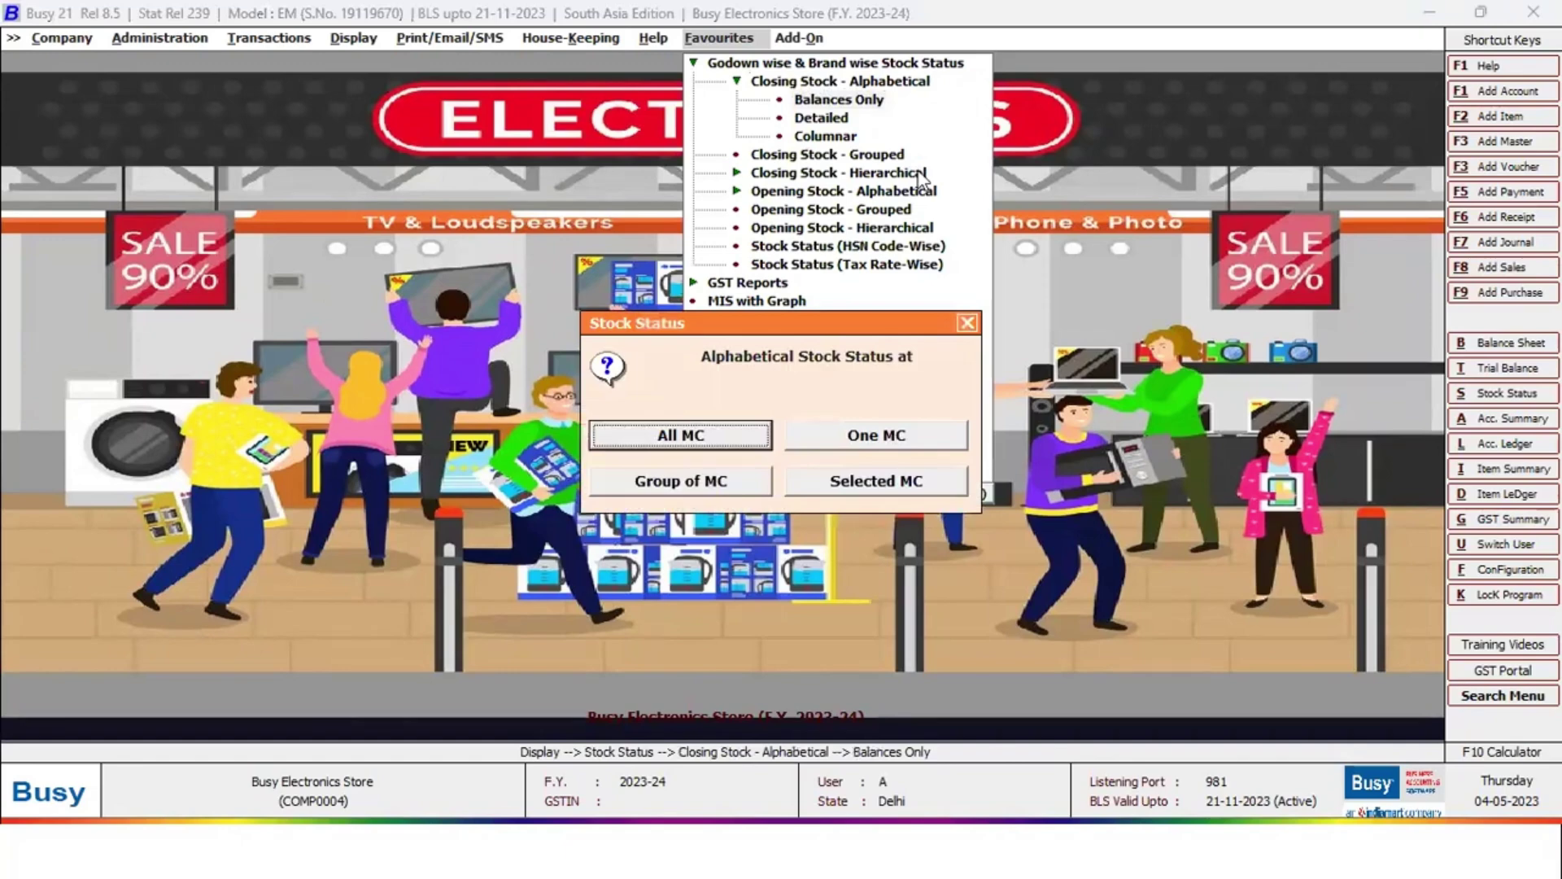
{"action": "key", "text": "Return"}
{"action": "key", "text": "Return"}
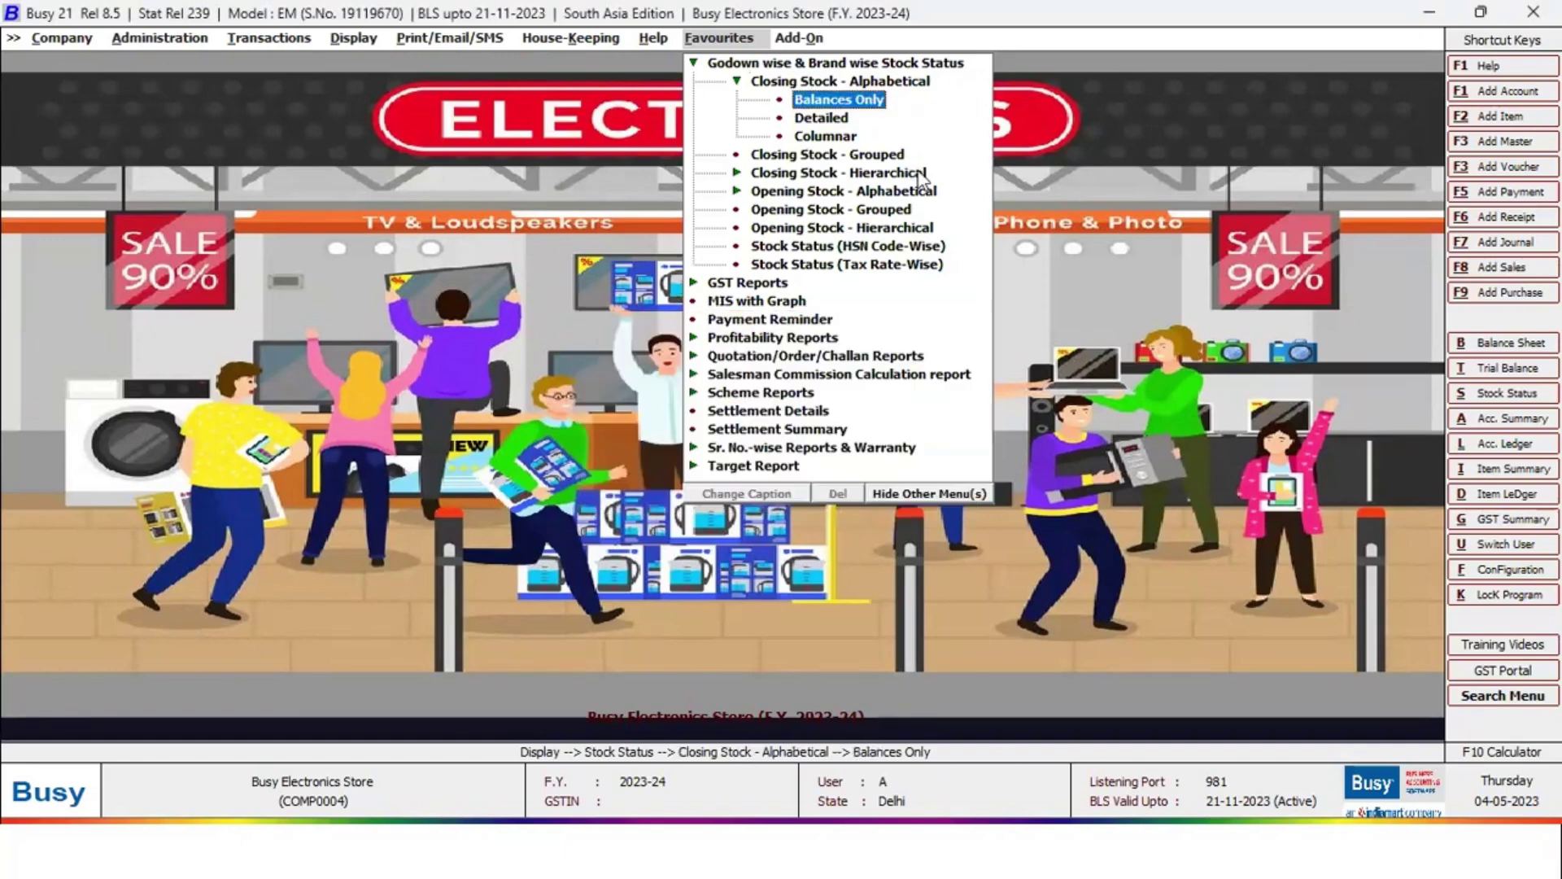
{"action": "key", "text": "F2"}
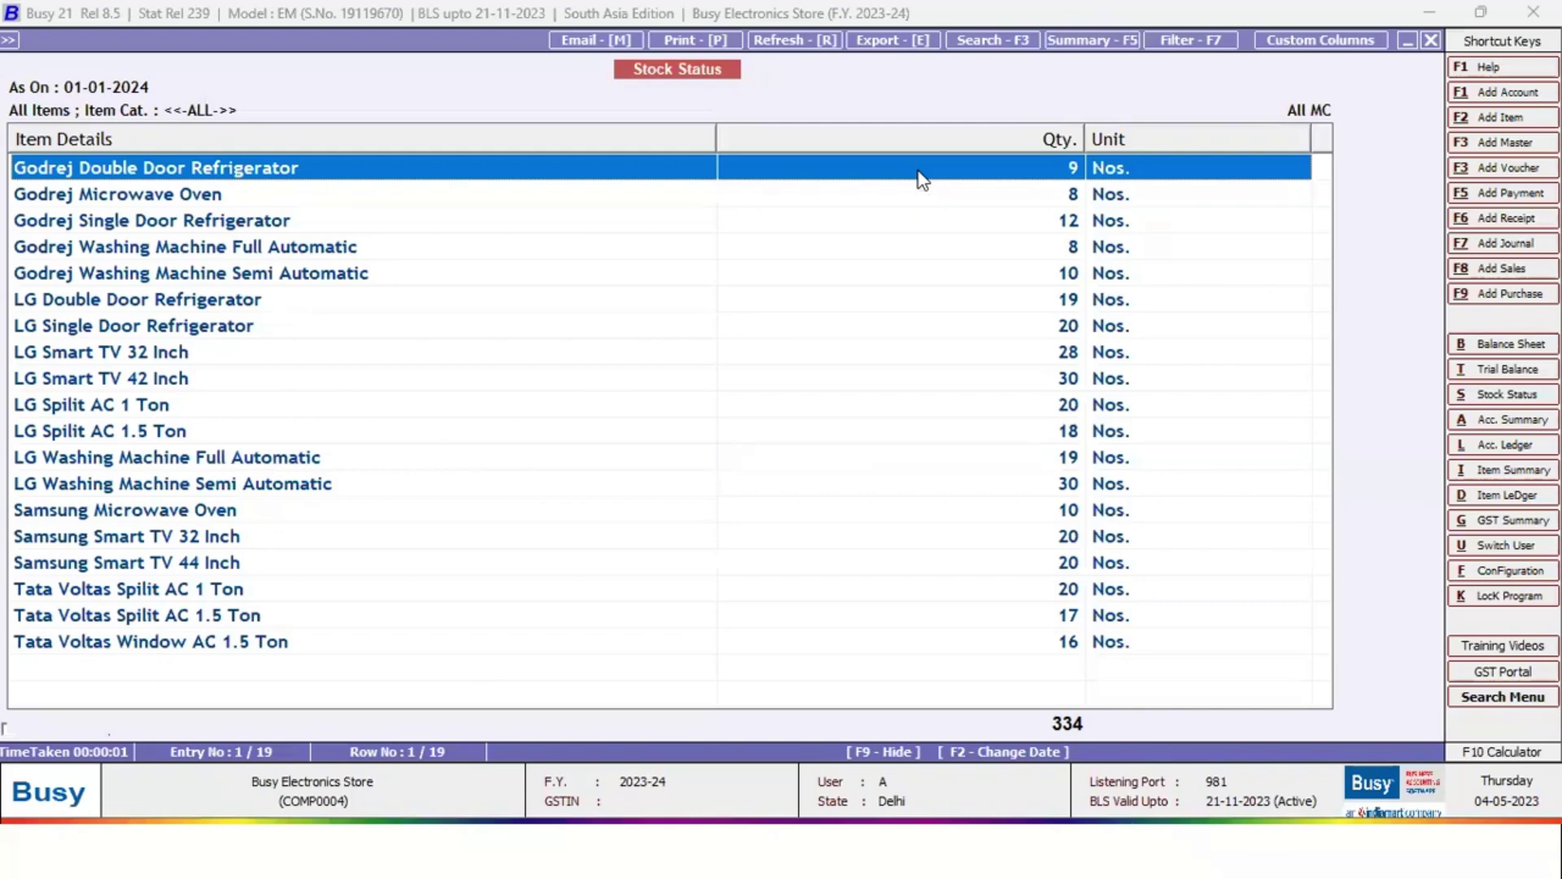
{"action": "key", "text": "Down"}
{"action": "key", "text": "Escape"}
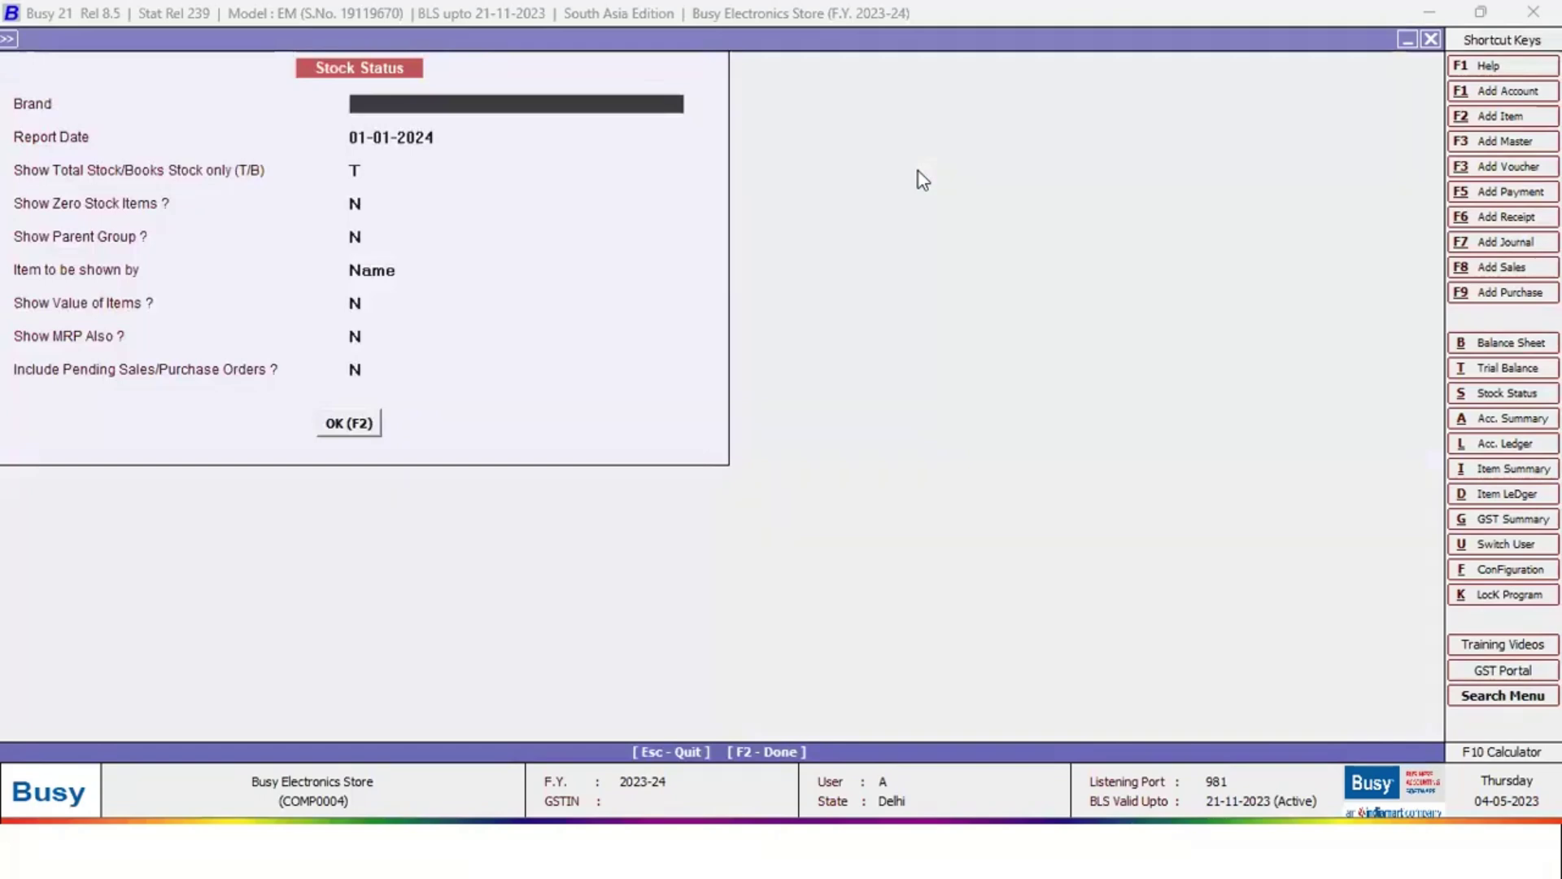
Rerun the stock status filtered by brand, trying Godrej then LG, and close it
{"action": "key", "text": "Down"}
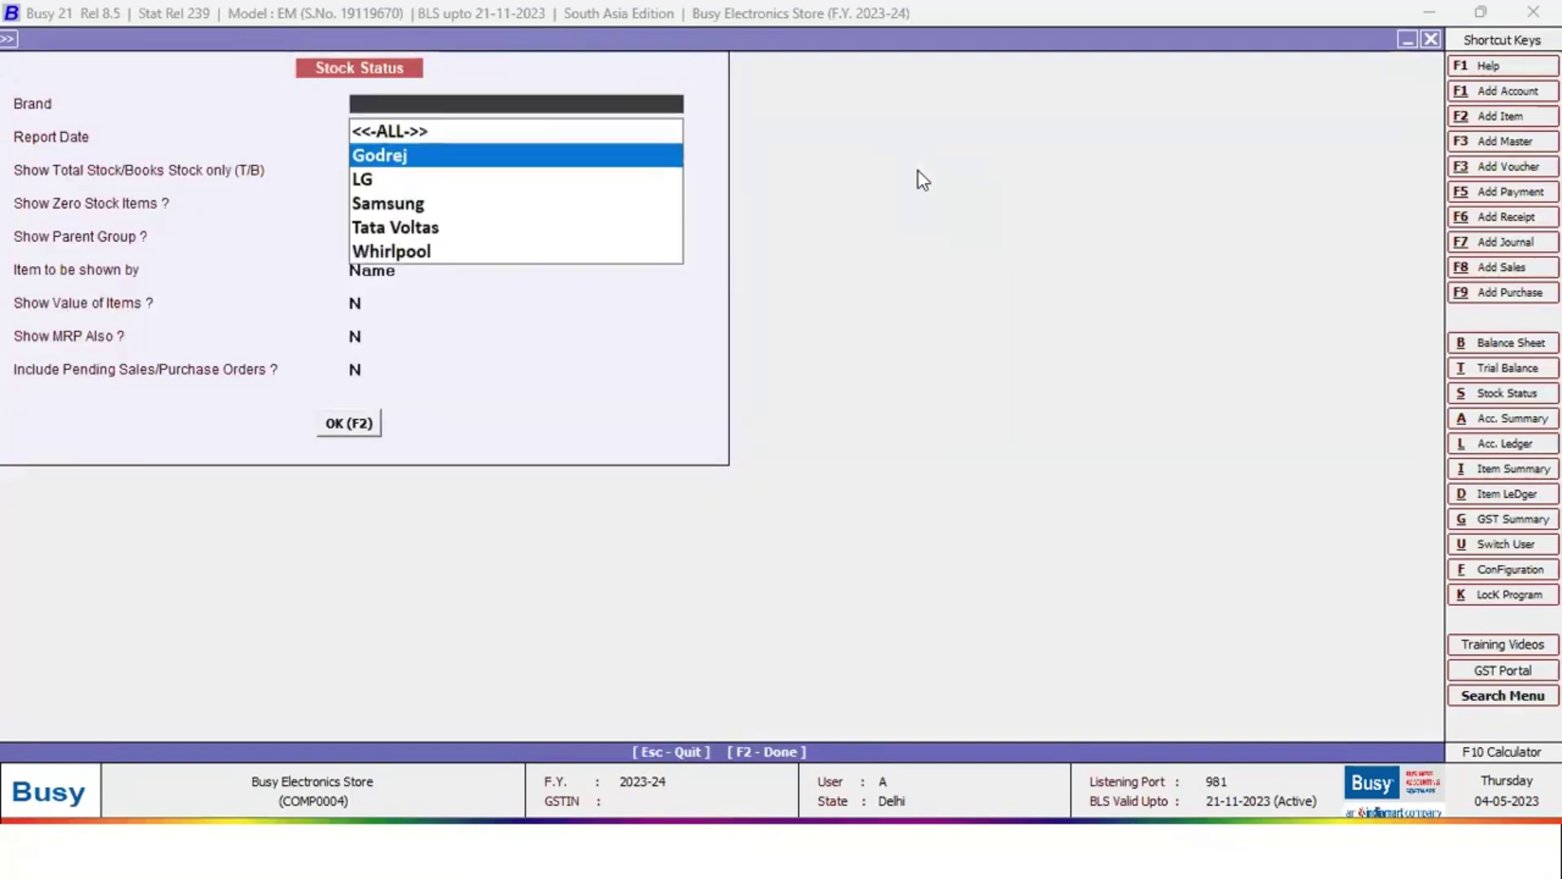
{"action": "key", "text": "Return"}
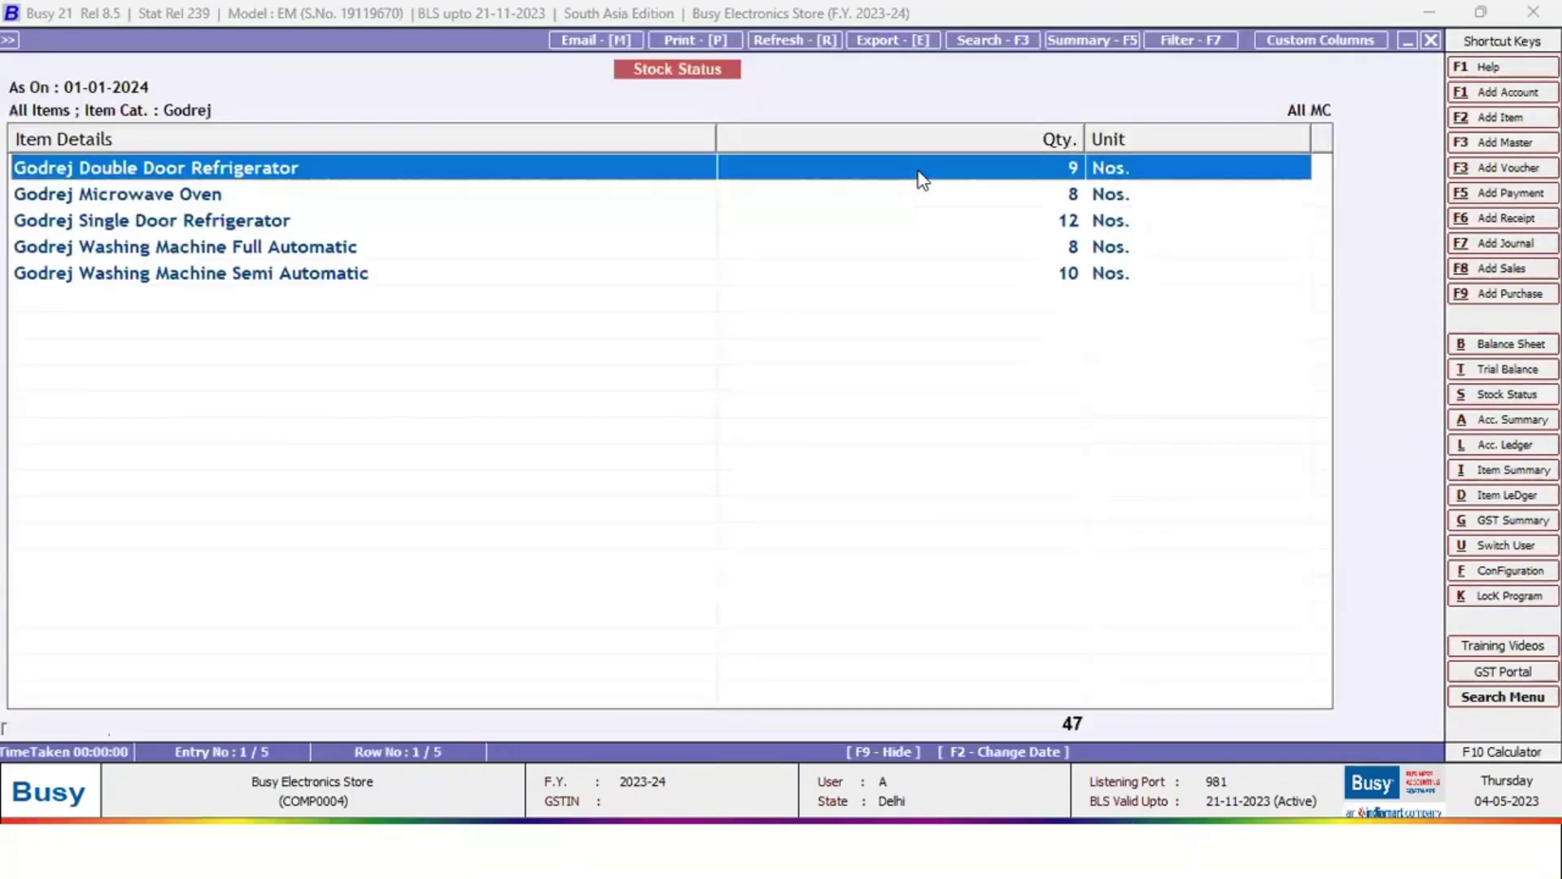
{"action": "key", "text": "Escape"}
{"action": "key", "text": "Down"}
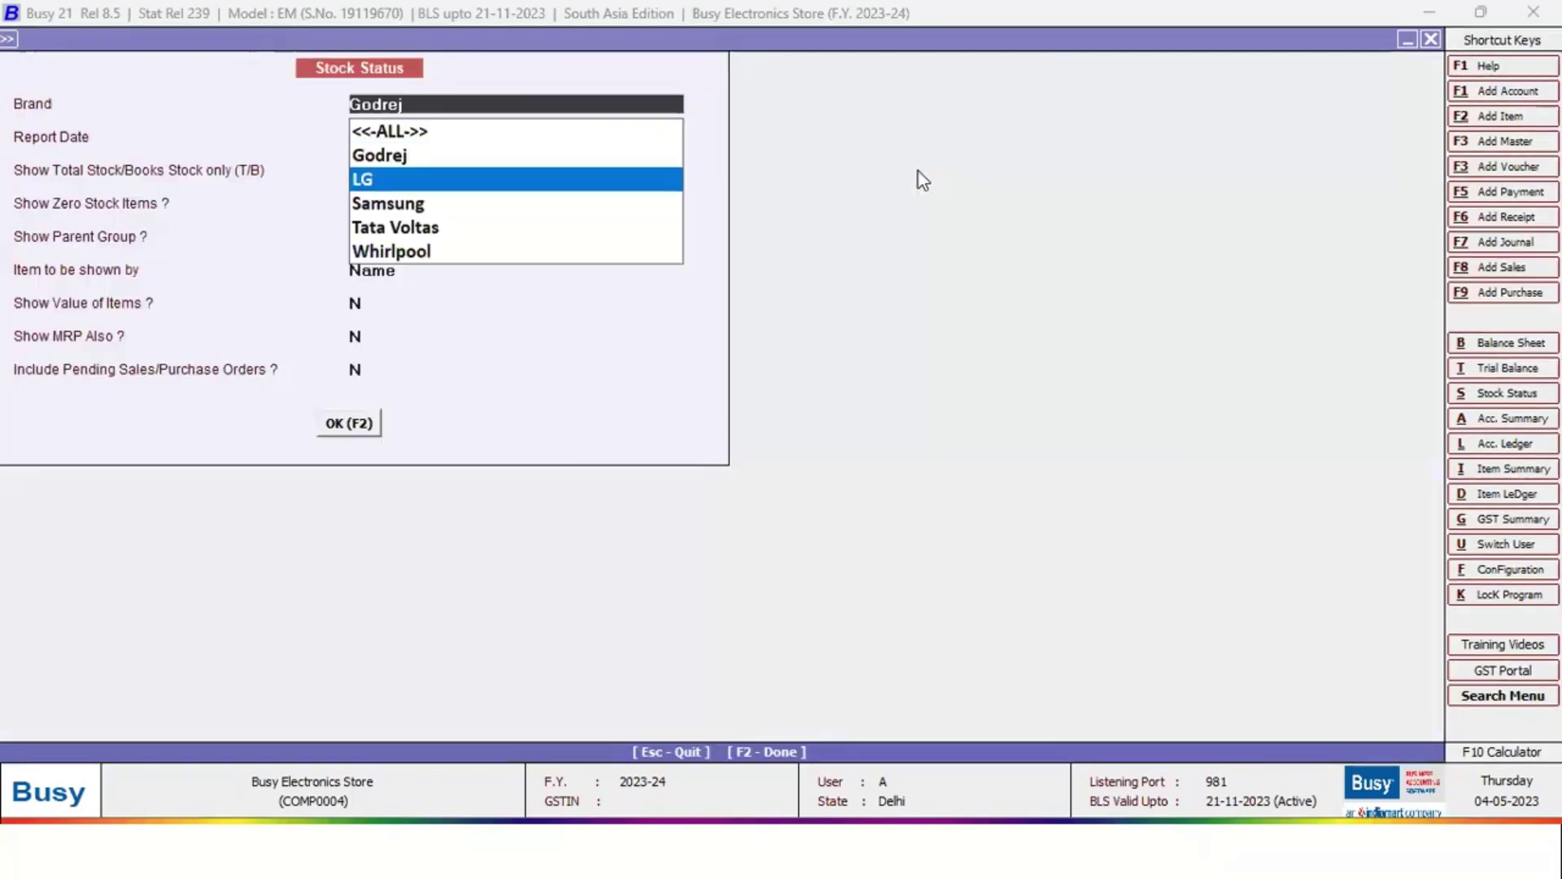
{"action": "key", "text": "Return"}
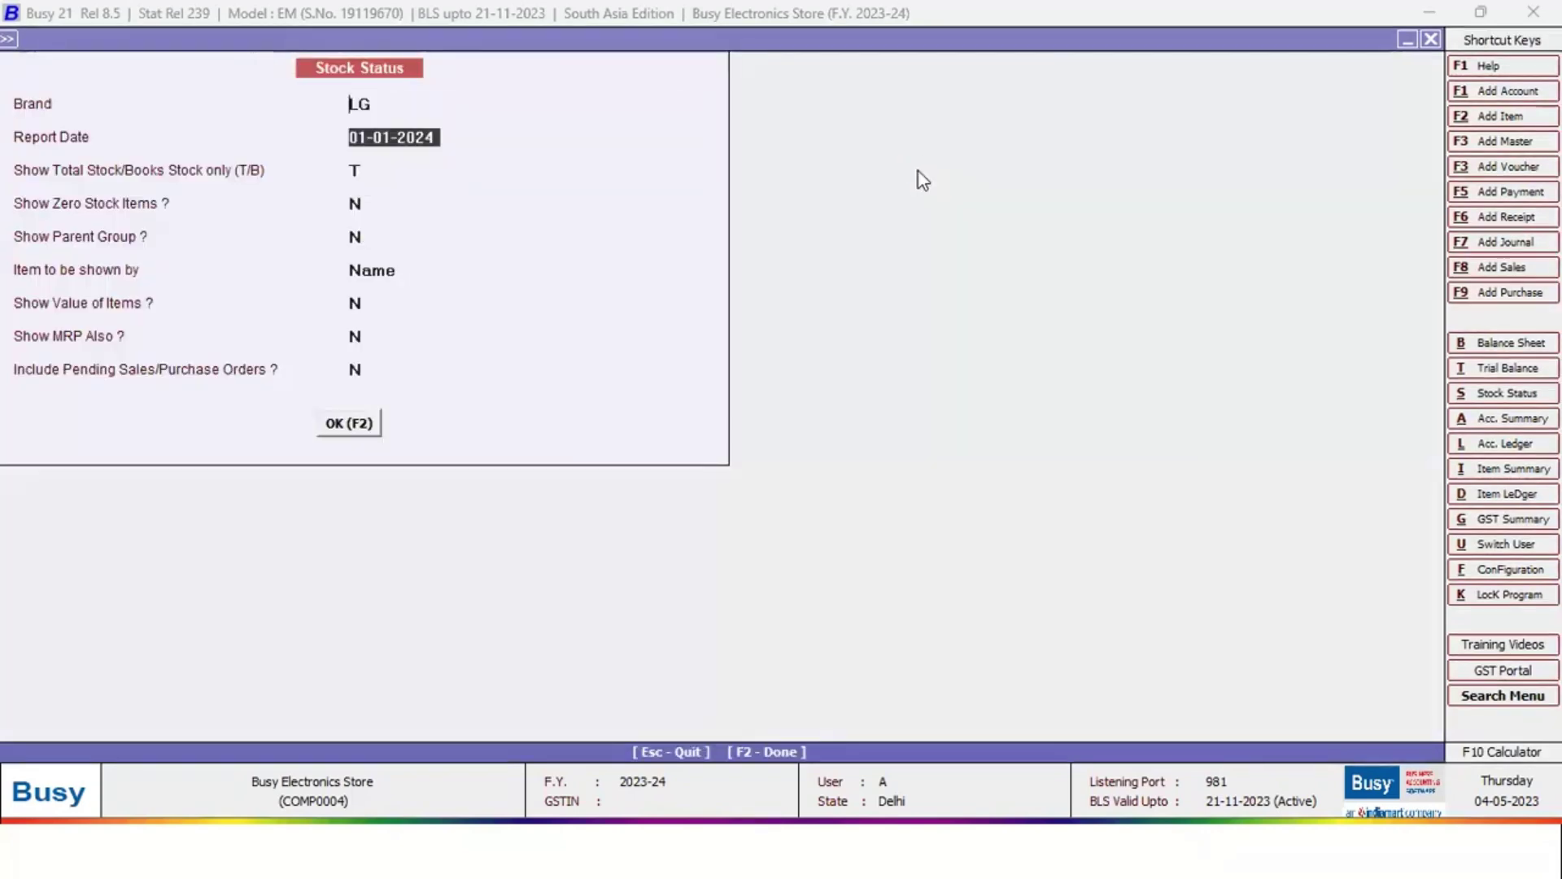
{"action": "key", "text": "F2"}
{"action": "key", "text": "Escape"}
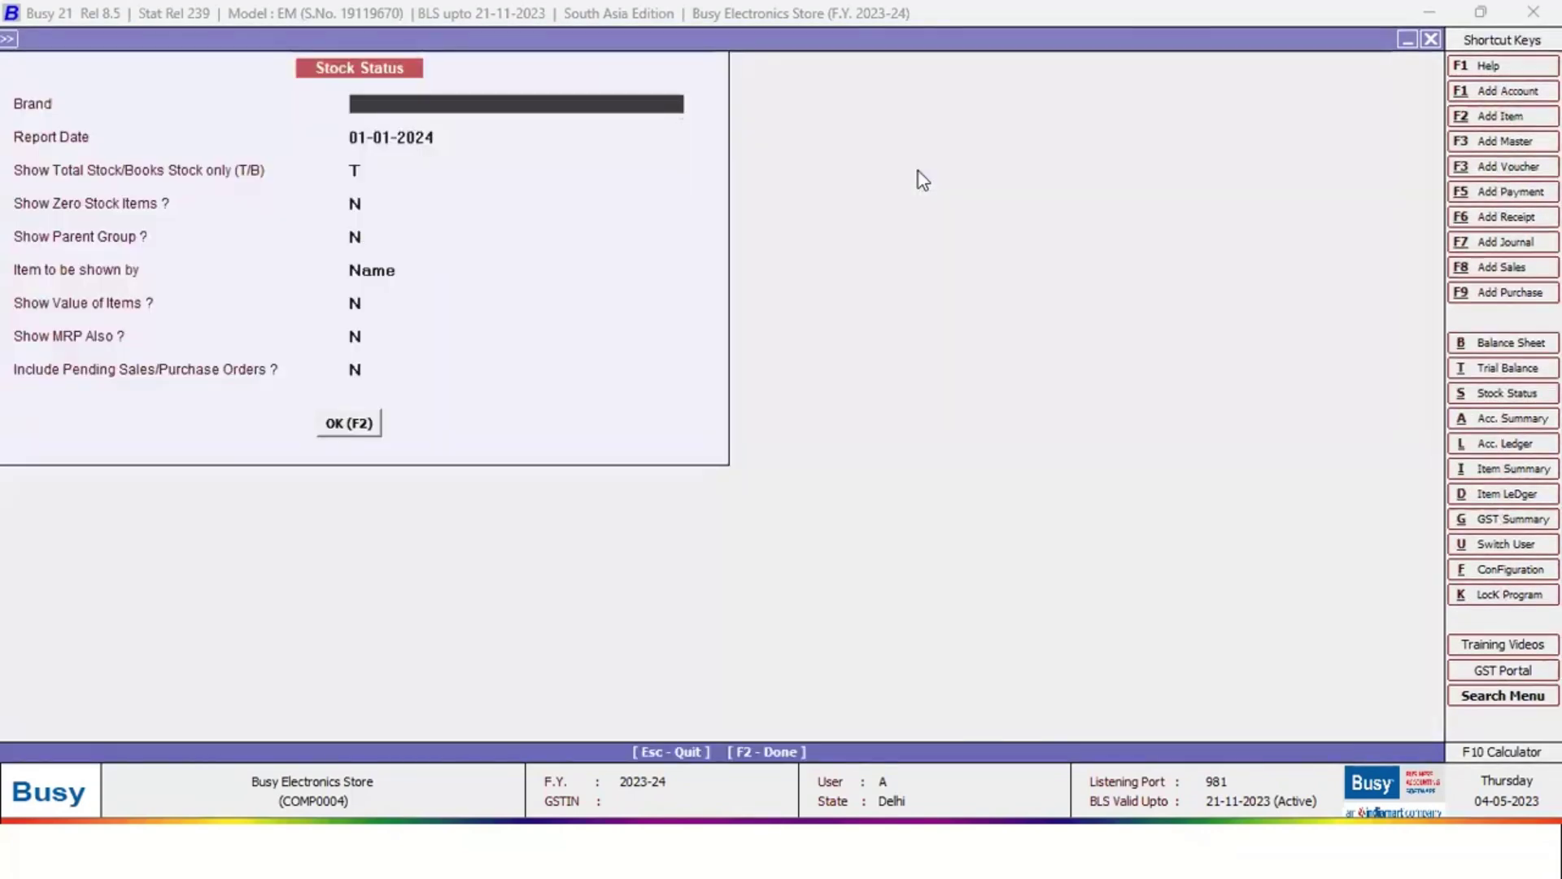
{"action": "key", "text": "Escape"}
{"action": "key", "text": "Escape"}
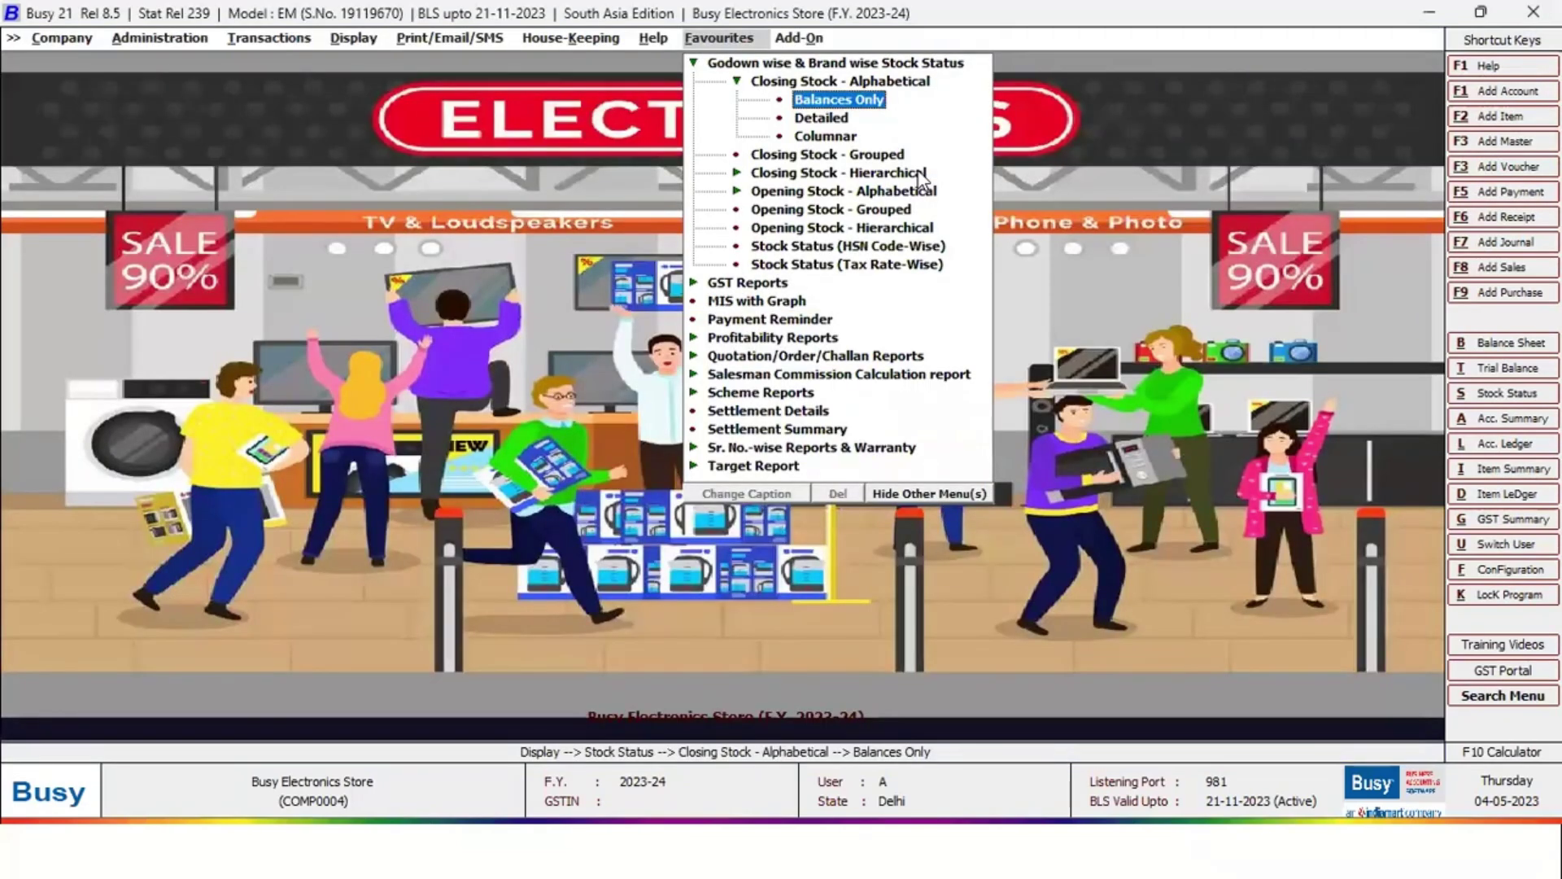
Run the Columnar closing stock report for all brands, review Showroom 19 and Godown 315, then close
{"action": "key", "text": "Down"}
{"action": "key", "text": "Down"}
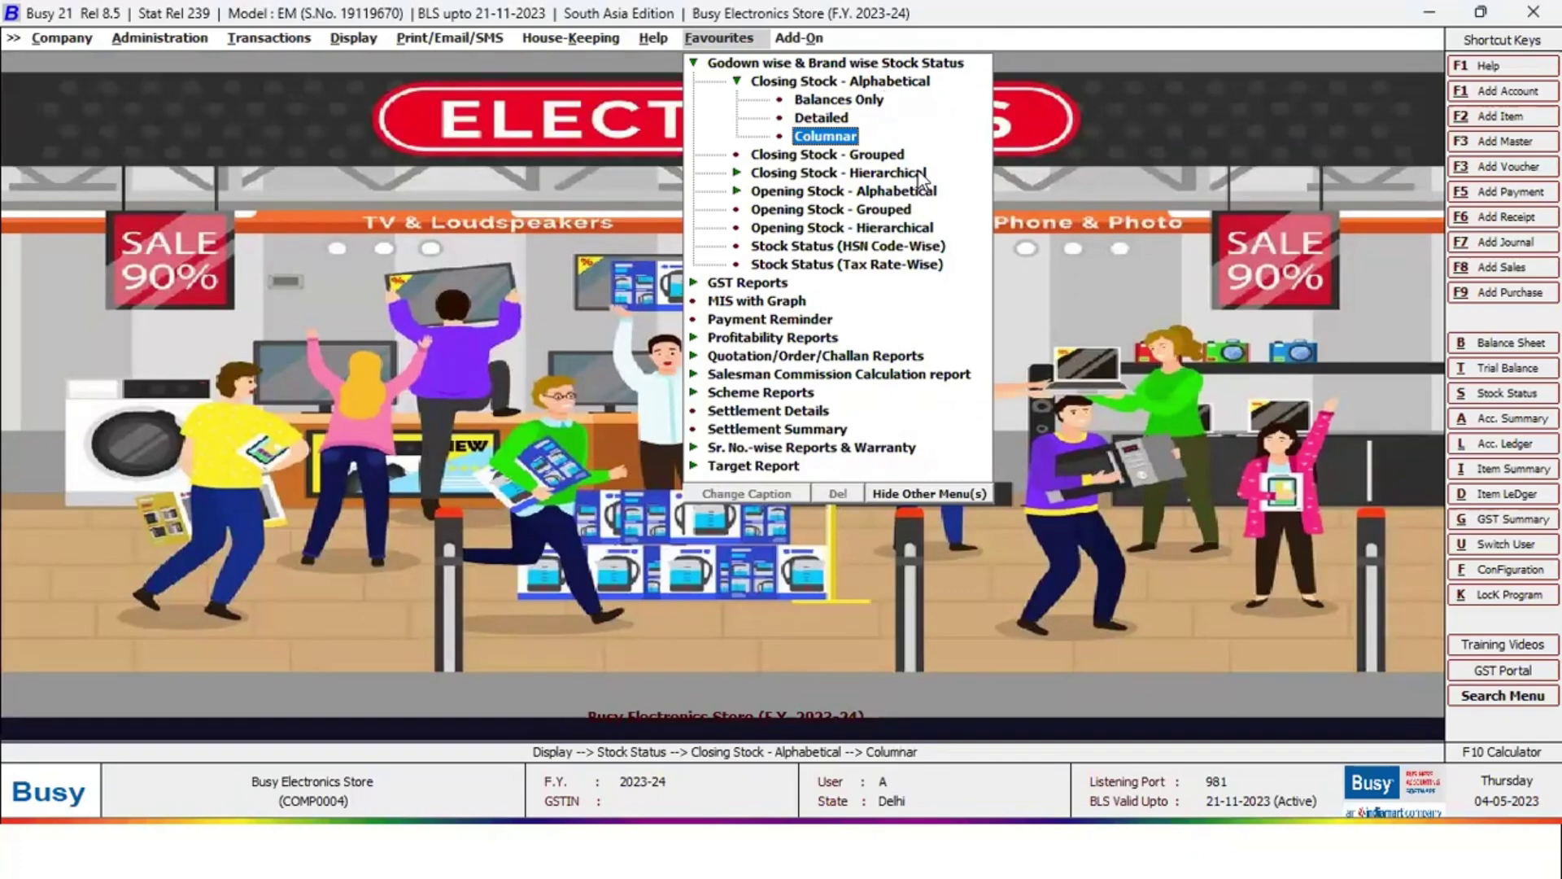
{"action": "key", "text": "Return"}
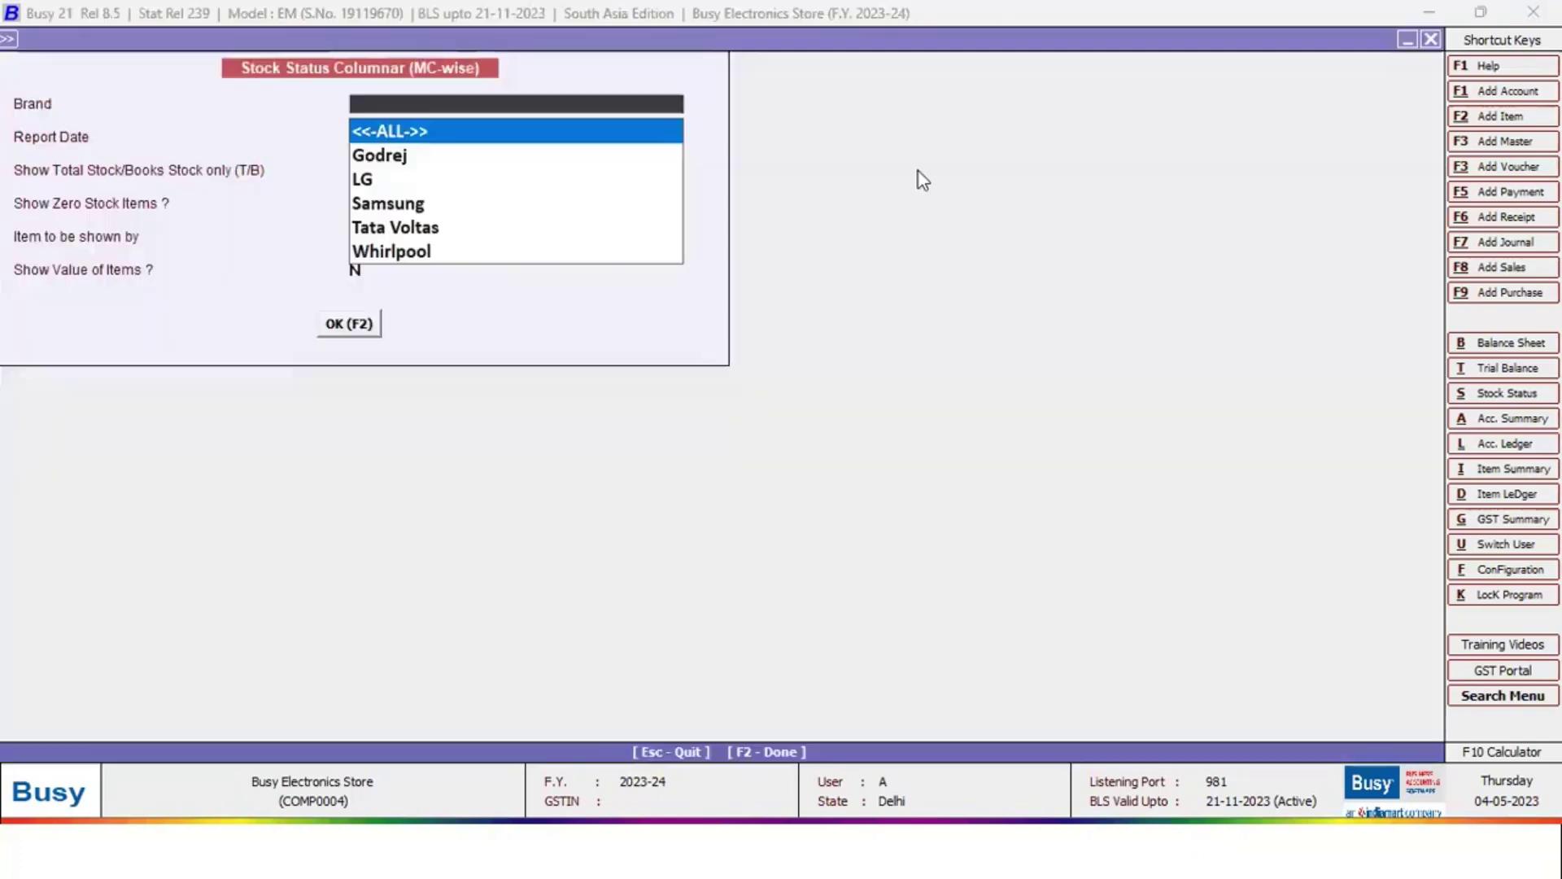
{"action": "key", "text": "Return"}
{"action": "key", "text": "F2"}
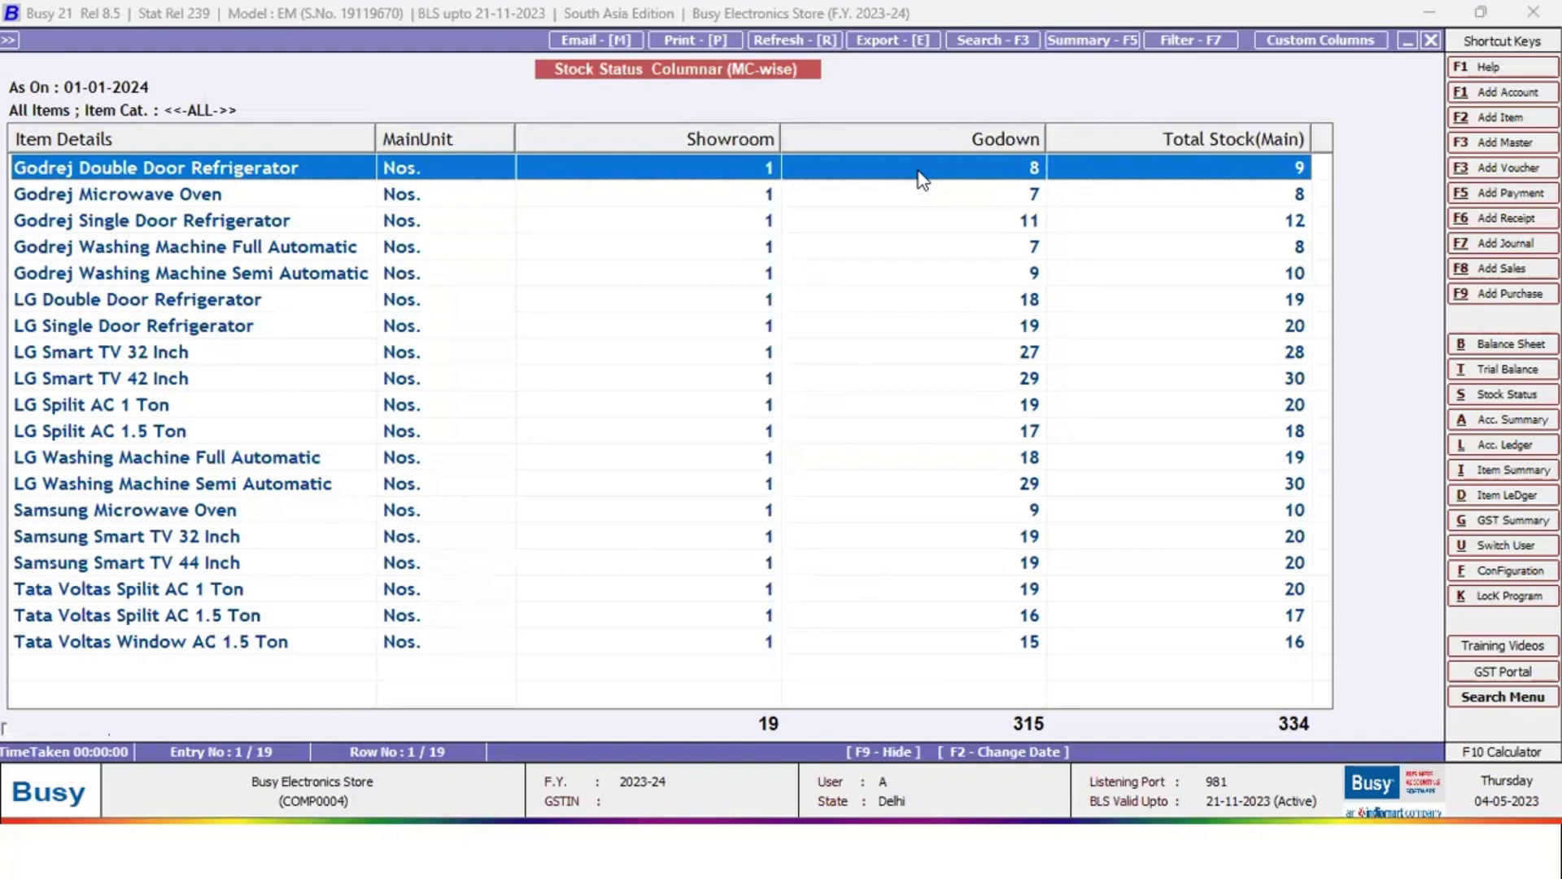
{"action": "key", "text": "Escape"}
{"action": "key", "text": "Escape"}
{"action": "key", "text": "Left"}
{"action": "key", "text": "Left"}
{"action": "key", "text": "Left"}
{"action": "key", "text": "Left"}
{"action": "key", "text": "Left"}
{"action": "key", "text": "Left"}
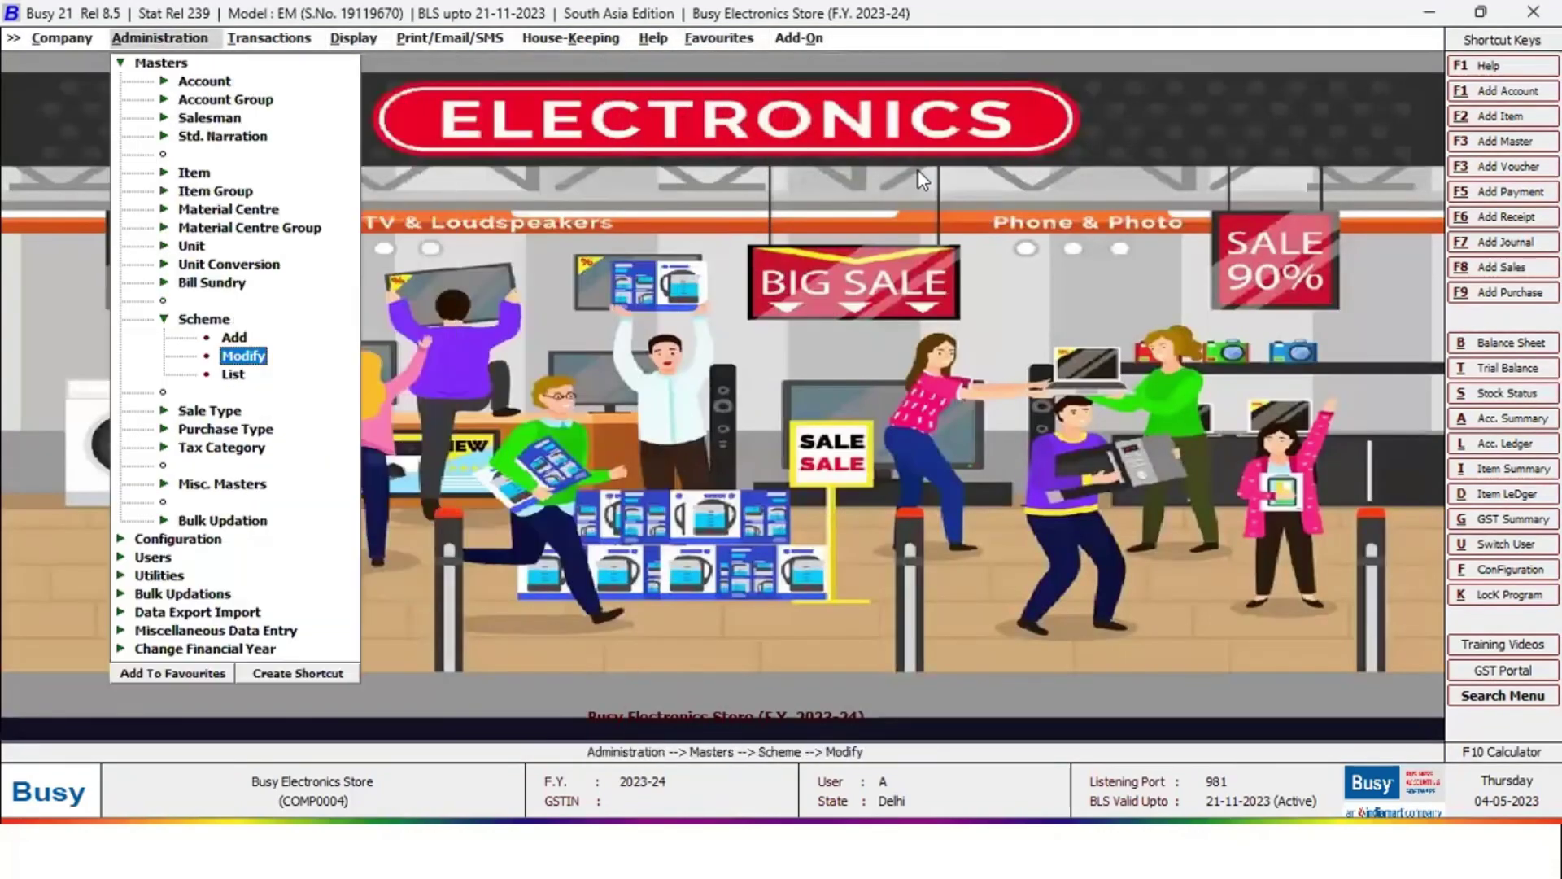
Check the Configuration > Columnar Reports > Stock Status setup showing Showroom and Godown columns at size 15
{"action": "key", "text": "Escape"}
{"action": "key", "text": "Escape"}
{"action": "key", "text": "Down"}
{"action": "key", "text": "Down"}
{"action": "key", "text": "Down"}
{"action": "key", "text": "Up"}
{"action": "key", "text": "Up"}
{"action": "key", "text": "Return"}
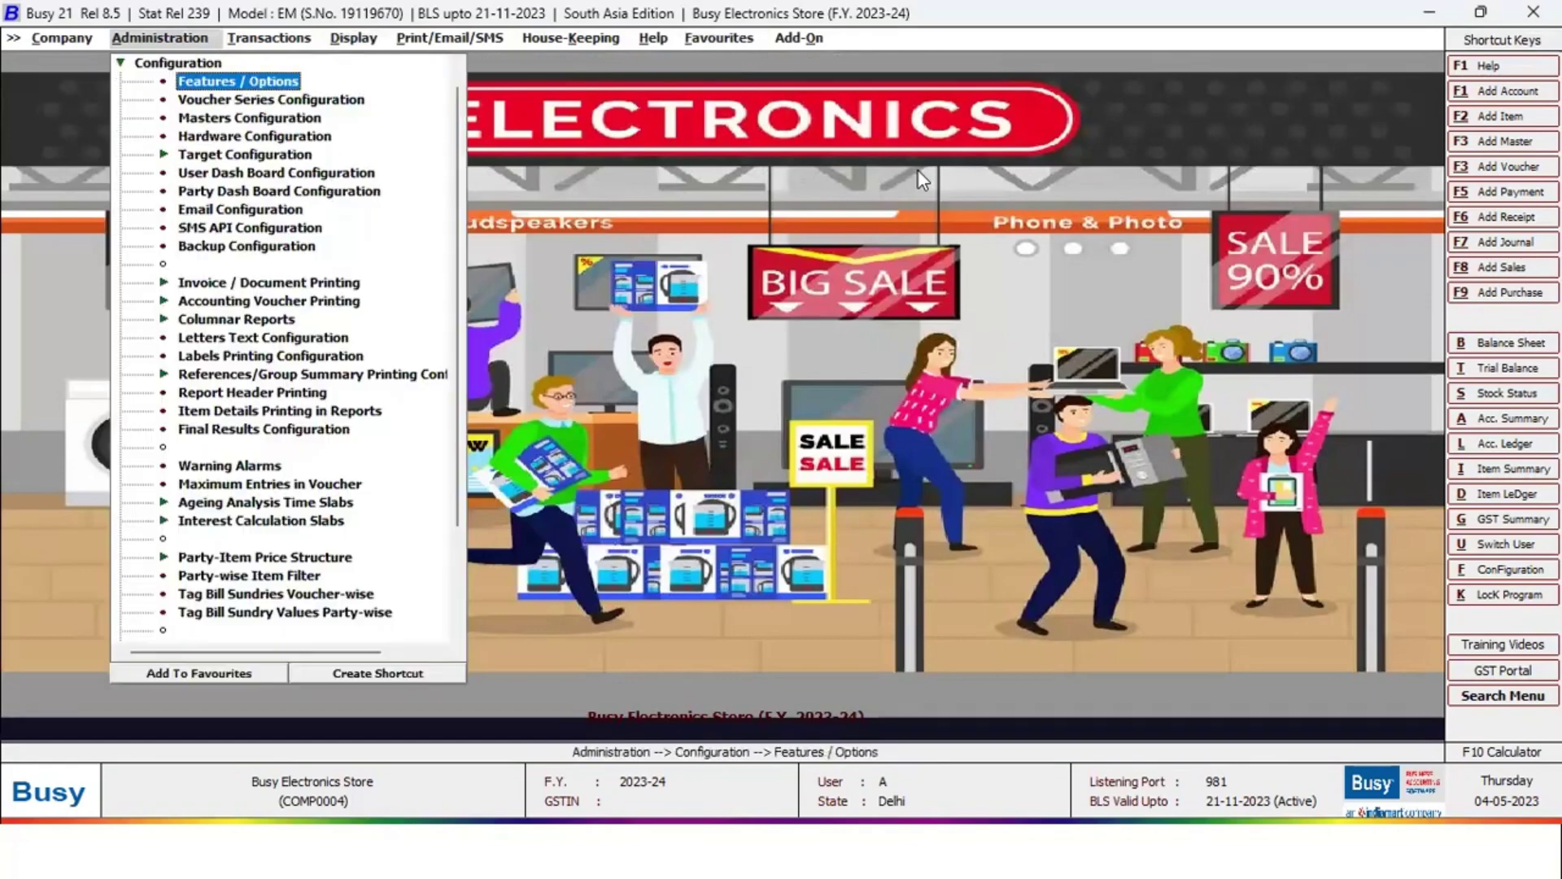
{"action": "key", "text": "Down"}
{"action": "key", "text": "Down"}
{"action": "key", "text": "Down"}
{"action": "key", "text": "Down"}
{"action": "key", "text": "Down"}
{"action": "key", "text": "Down"}
{"action": "key", "text": "Down"}
{"action": "key", "text": "Down"}
{"action": "key", "text": "Down"}
{"action": "key", "text": "Down"}
{"action": "key", "text": "Down"}
{"action": "key", "text": "Down"}
{"action": "key", "text": "Down"}
{"action": "key", "text": "Down"}
{"action": "key", "text": "Up"}
{"action": "key", "text": "Return"}
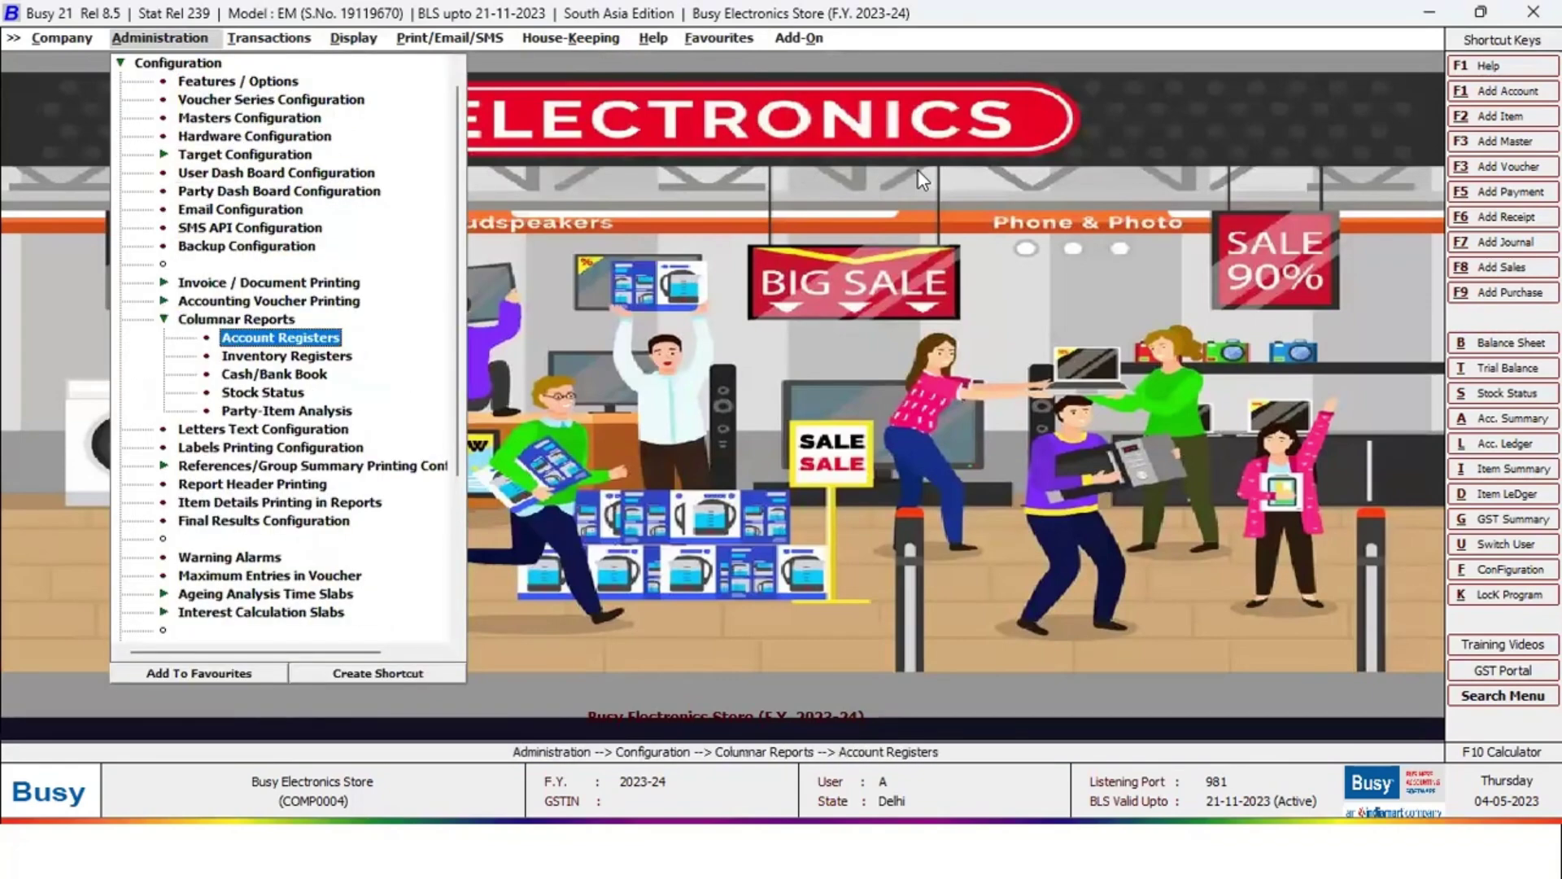
{"action": "key", "text": "Down"}
{"action": "key", "text": "Down"}
{"action": "key", "text": "Down"}
{"action": "key", "text": "Return"}
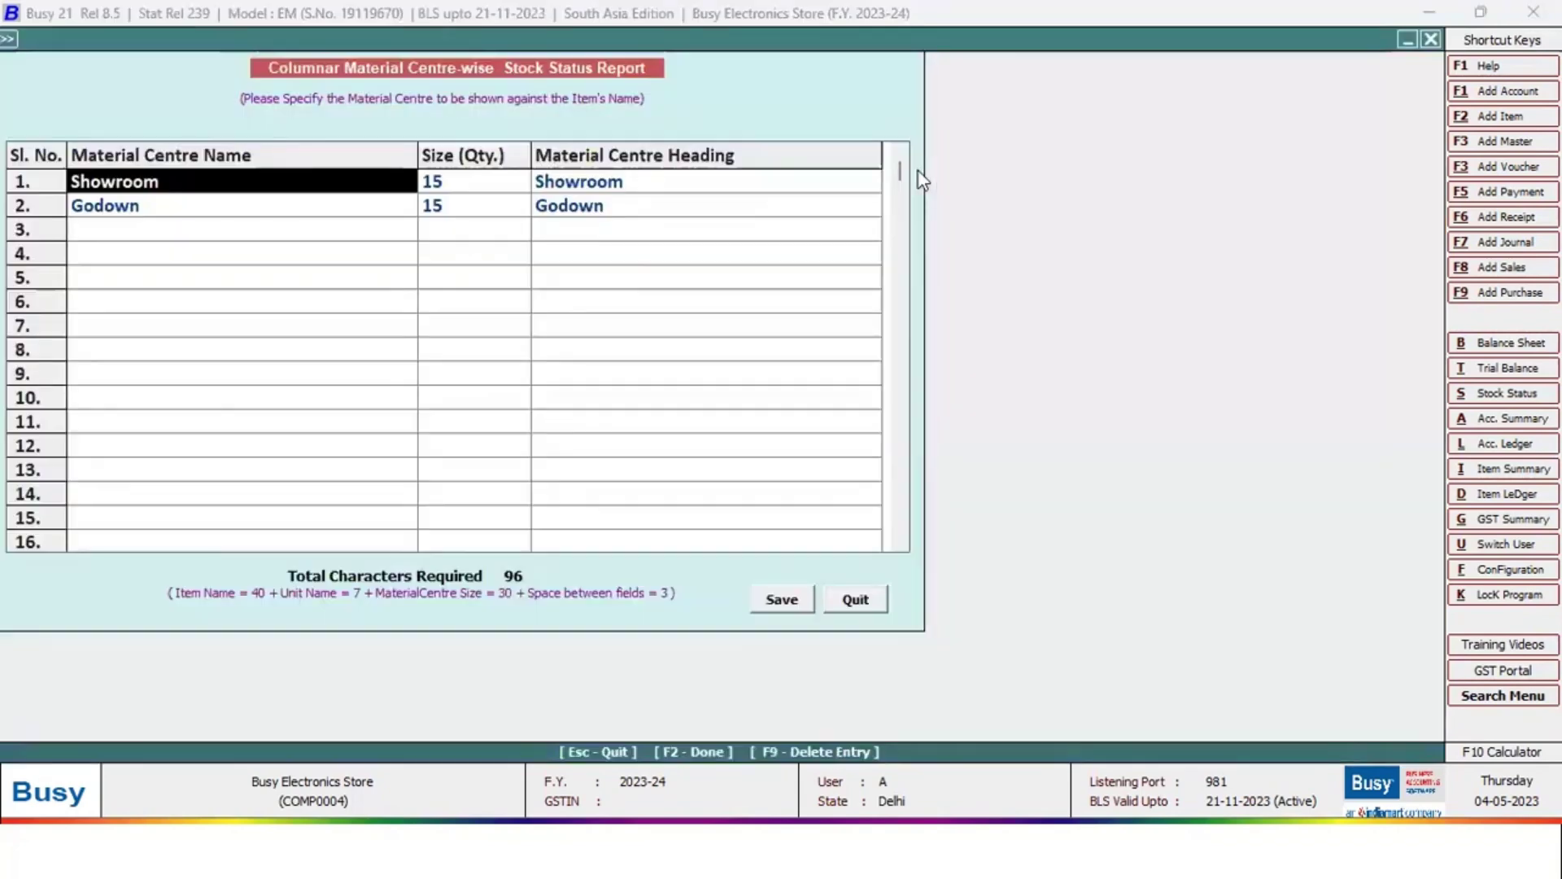
{"action": "key", "text": "Escape"}
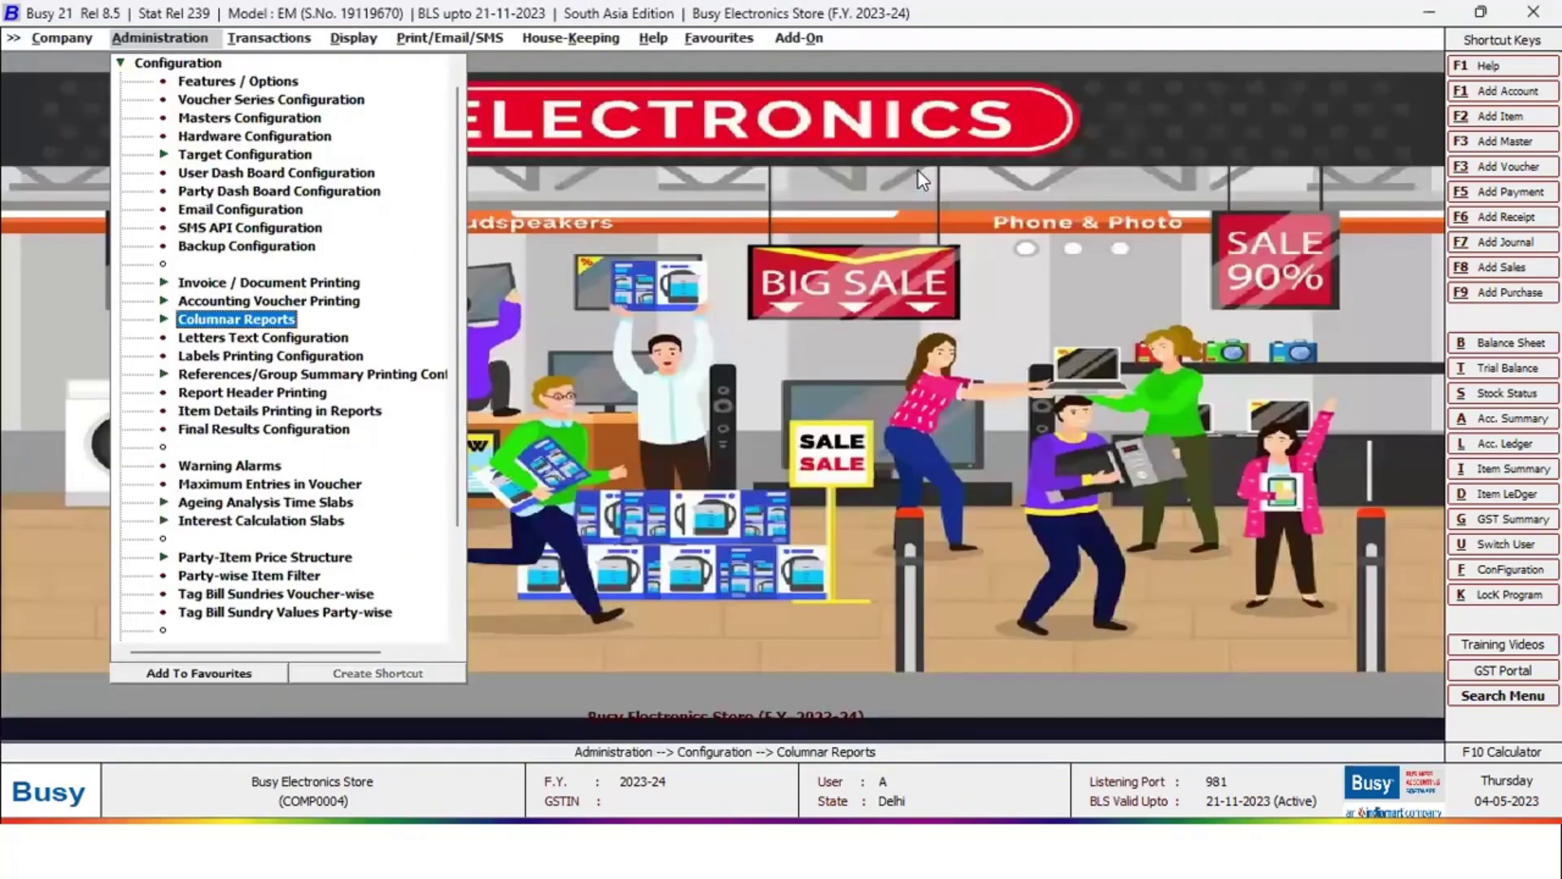
Return to Favourites and browse the Closing Stock report variants down to the hierarchical one
{"action": "key", "text": "Right"}
{"action": "key", "text": "Right"}
{"action": "key", "text": "Right"}
{"action": "key", "text": "Right"}
{"action": "key", "text": "Right"}
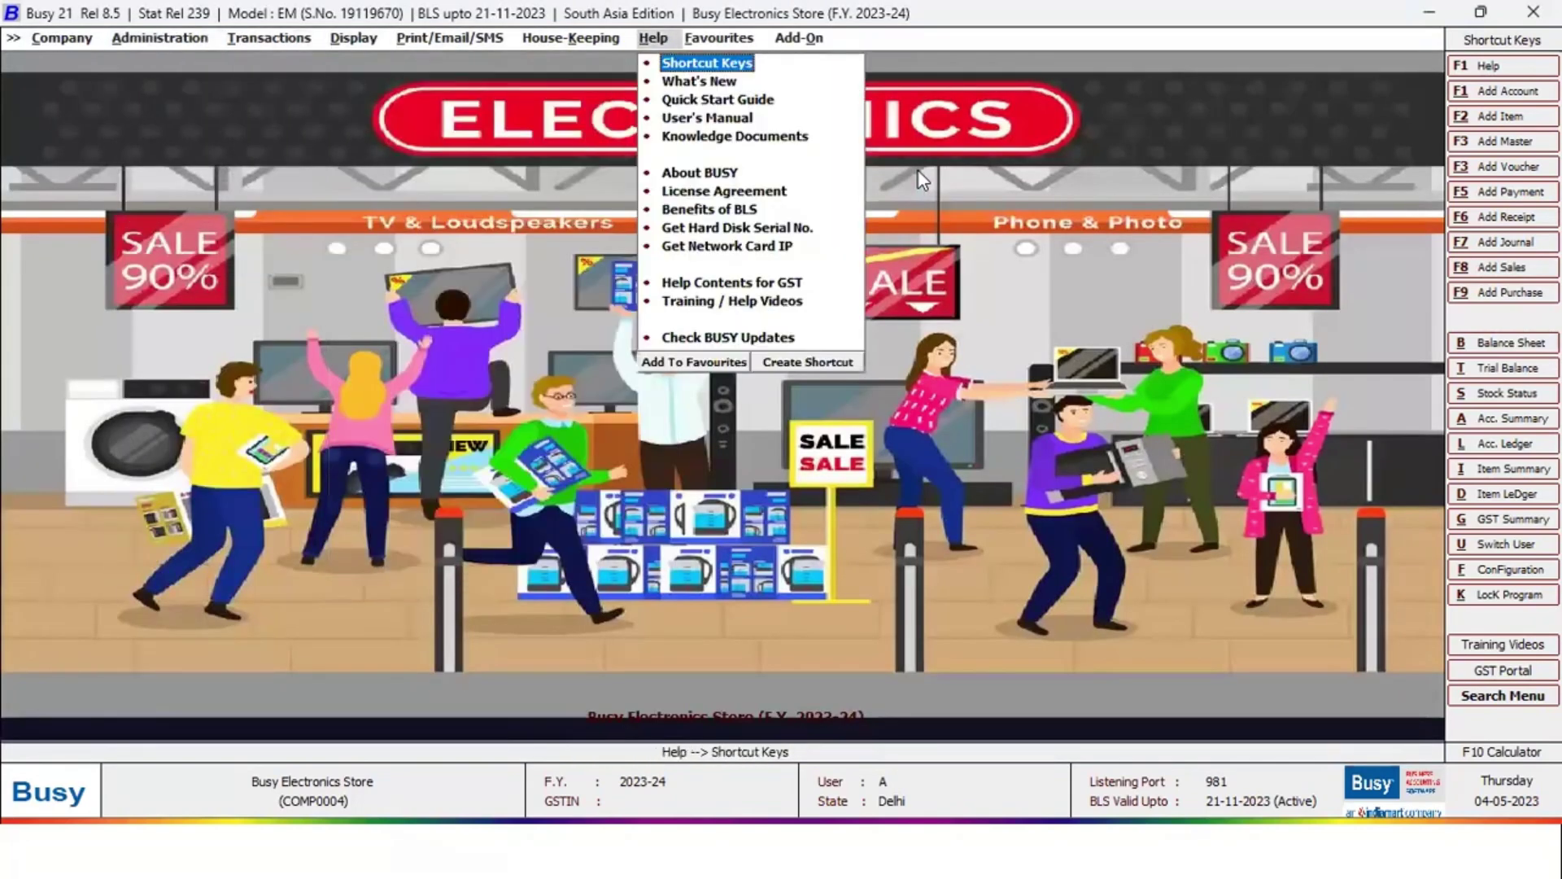
{"action": "key", "text": "Right"}
{"action": "key", "text": "Down"}
{"action": "key", "text": "Down"}
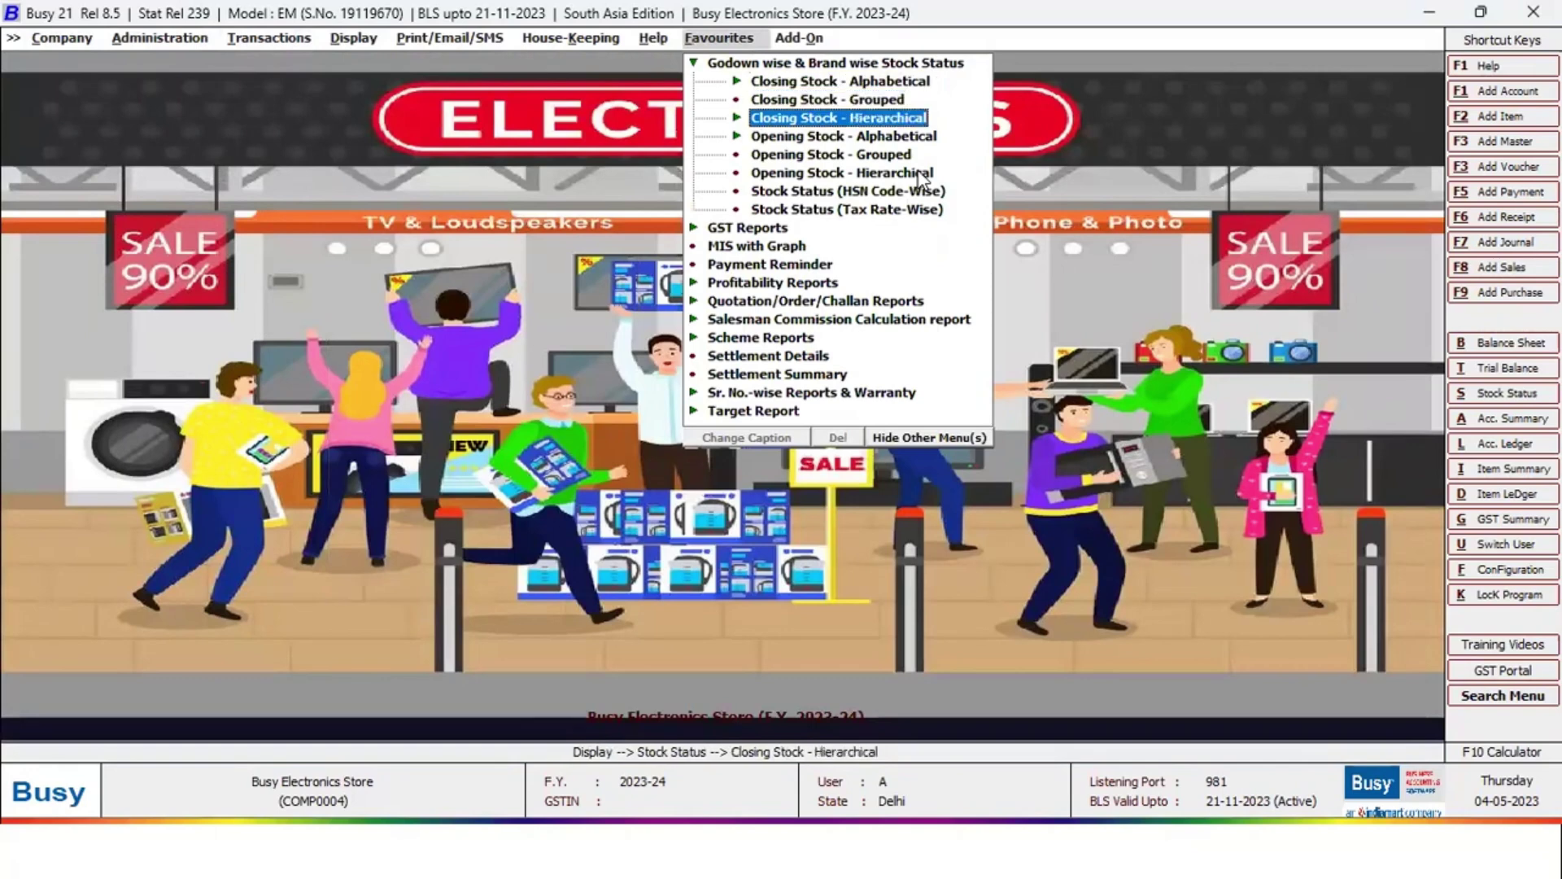
{"action": "key", "text": "Up"}
{"action": "key", "text": "Up"}
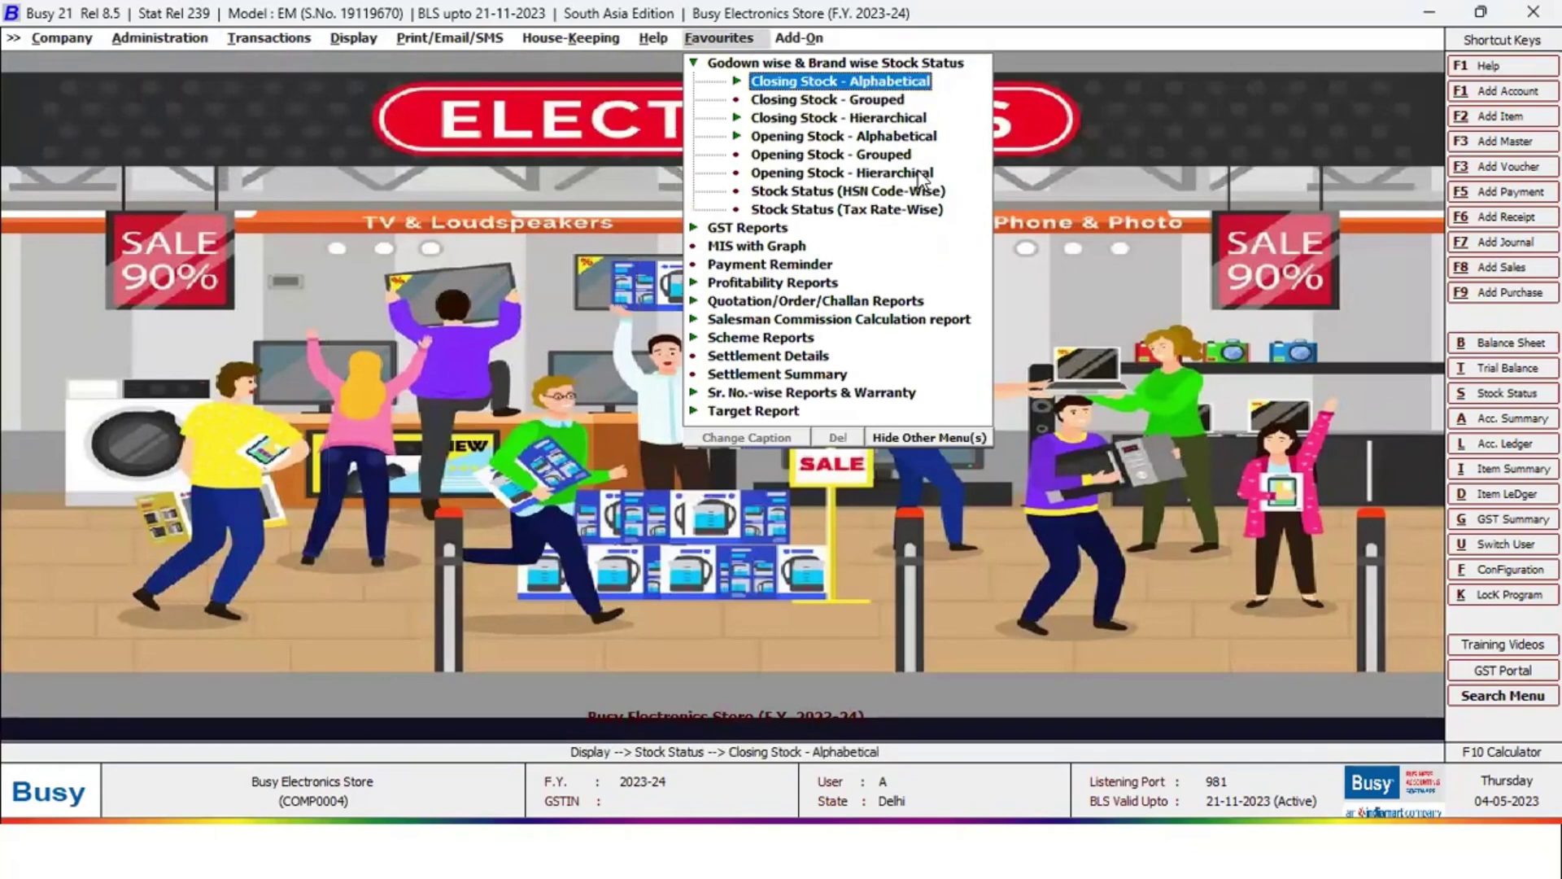
{"action": "key", "text": "Down"}
{"action": "key", "text": "Down"}
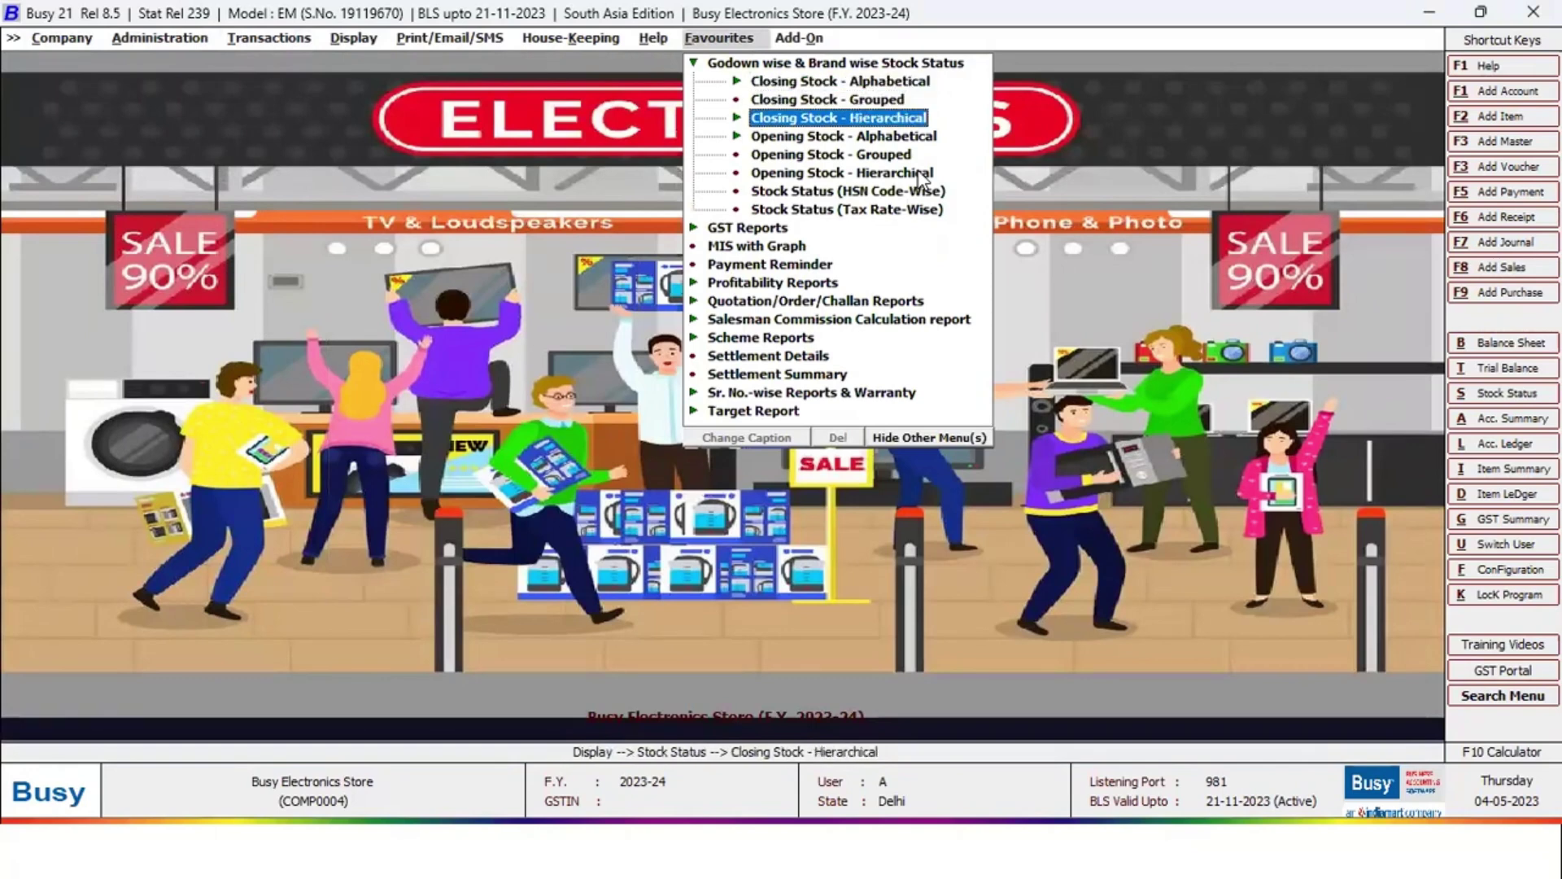
{"action": "key", "text": "Down"}
{"action": "key", "text": "Down"}
{"action": "key", "text": "Down"}
{"action": "key", "text": "Down"}
{"action": "key", "text": "Down"}
{"action": "key", "text": "Down"}
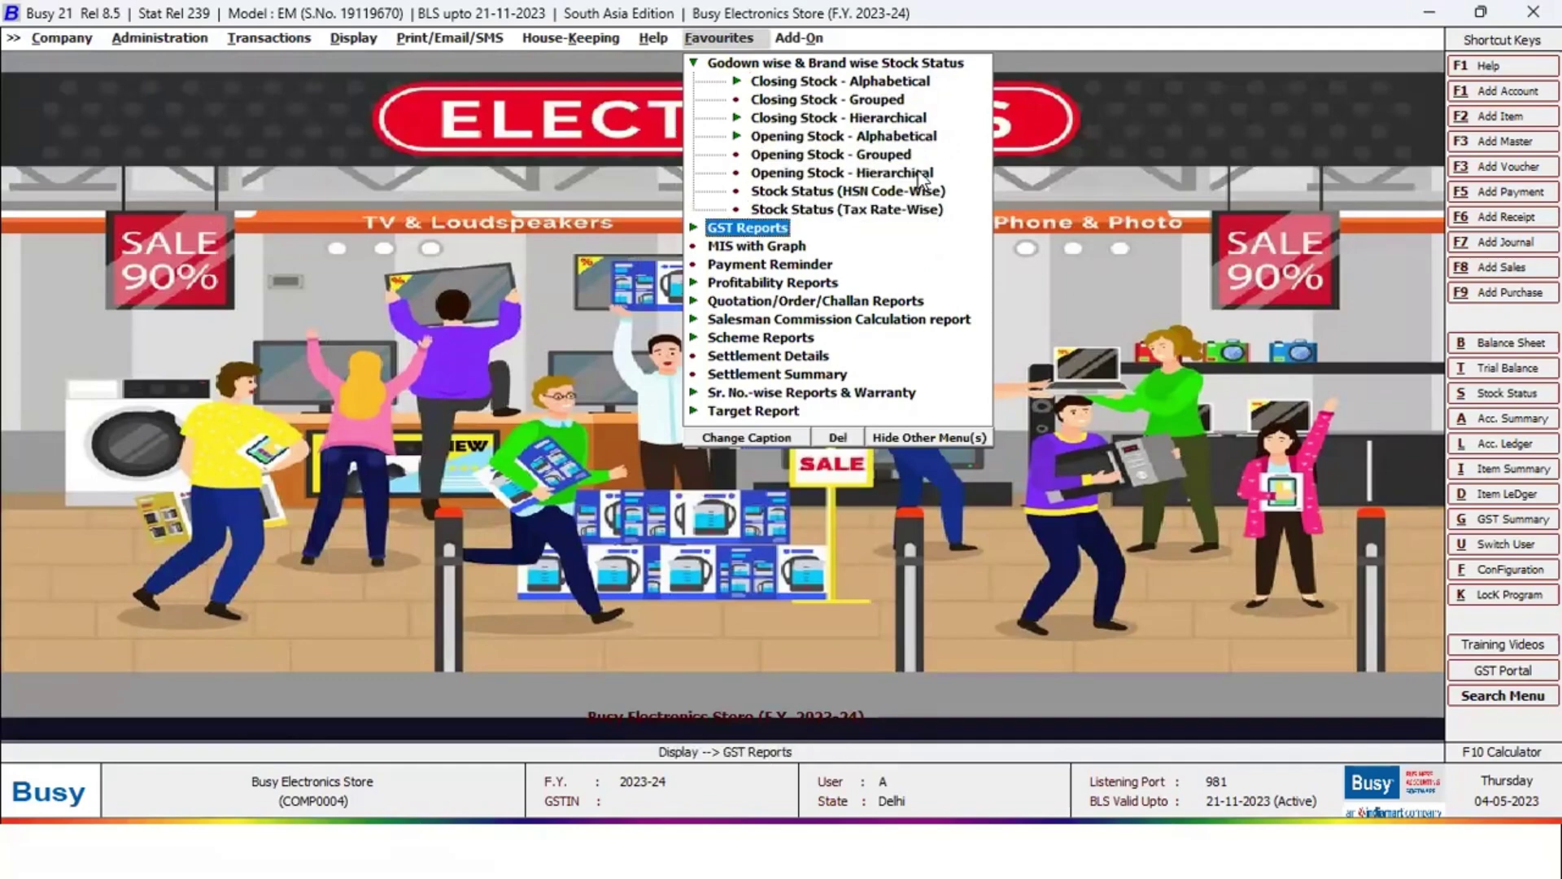
Review the GST Summary report's Output GST and tax payable rows, then close it
{"action": "key", "text": "Return"}
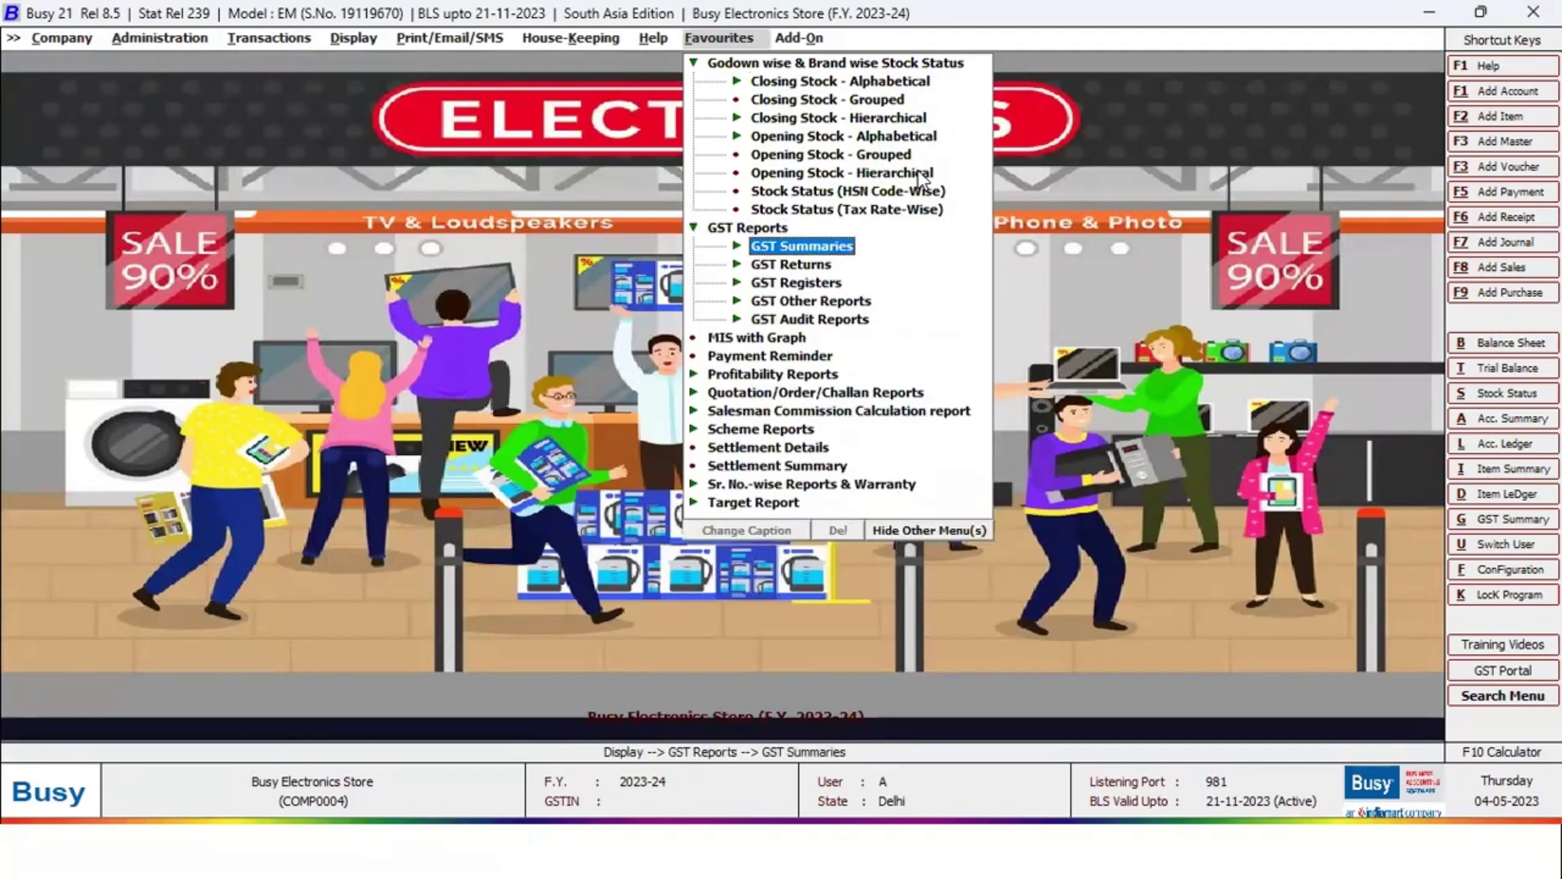
{"action": "key", "text": "Return"}
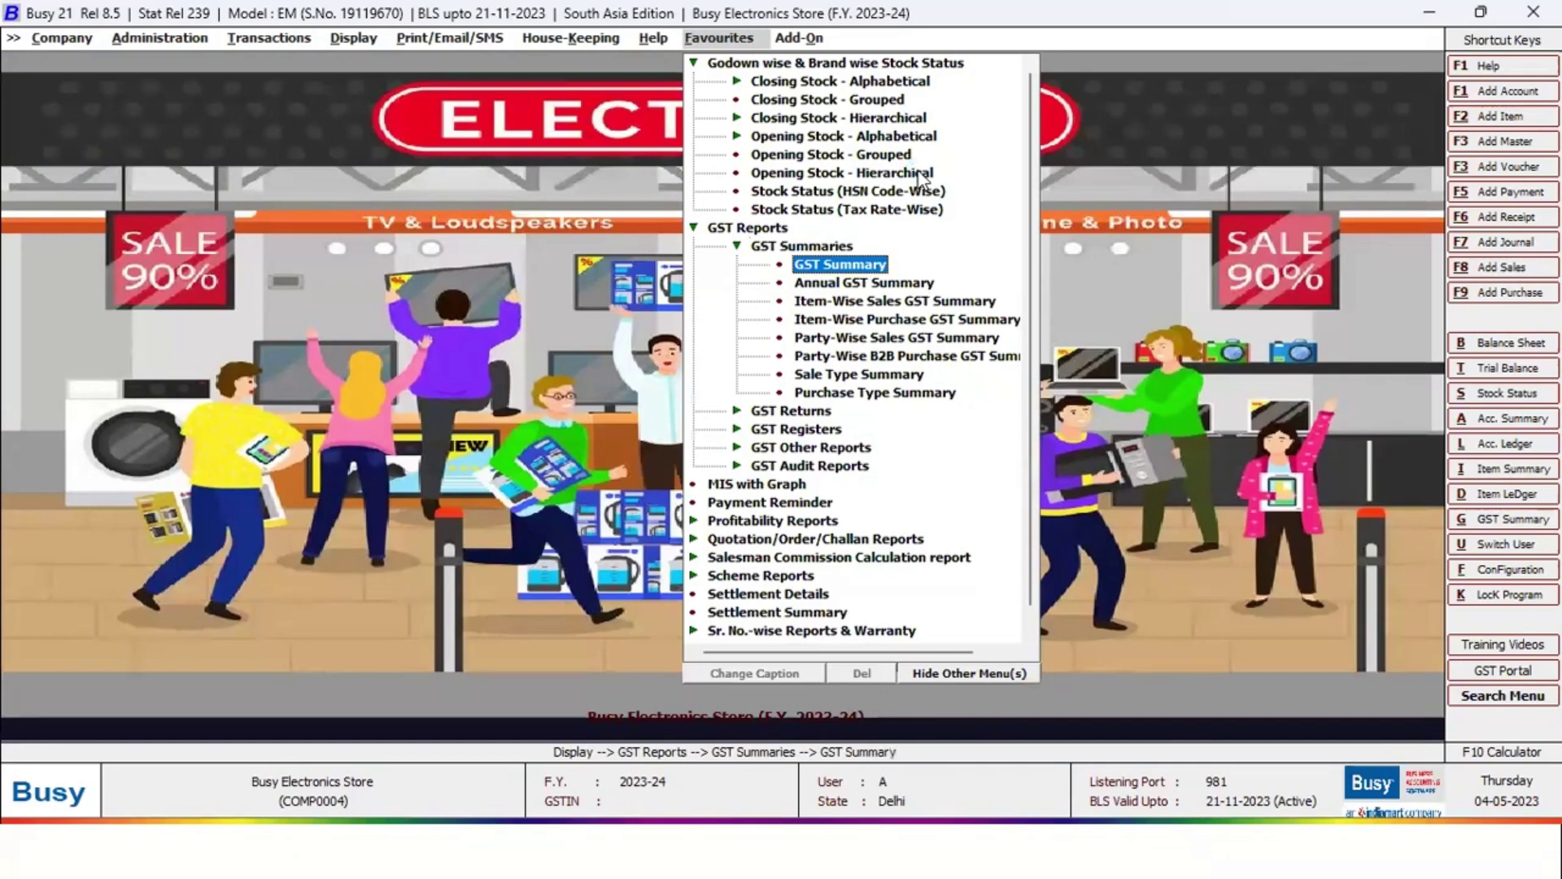
{"action": "key", "text": "Return"}
{"action": "key", "text": "Down"}
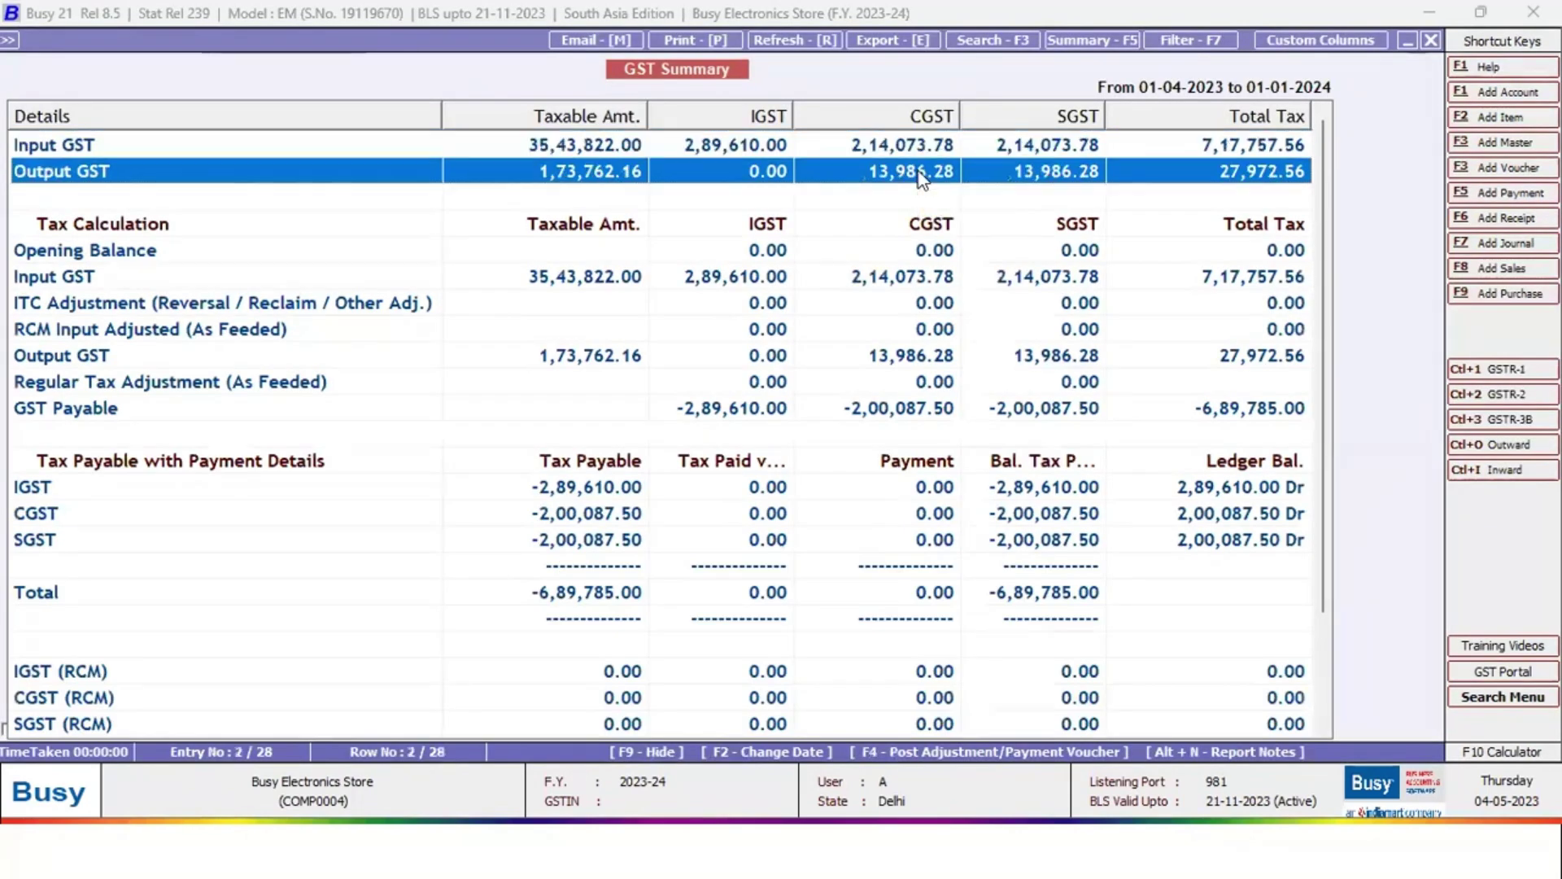
{"action": "key", "text": "Down"}
{"action": "key", "text": "Down"}
{"action": "key", "text": "Down"}
{"action": "key", "text": "Down"}
{"action": "key", "text": "Down"}
{"action": "key", "text": "Down"}
{"action": "key", "text": "Down"}
{"action": "key", "text": "Down"}
{"action": "key", "text": "Down"}
{"action": "key", "text": "Down"}
{"action": "key", "text": "Down"}
{"action": "key", "text": "Down"}
{"action": "key", "text": "Down"}
{"action": "key", "text": "Down"}
{"action": "key", "text": "Down"}
{"action": "key", "text": "Down"}
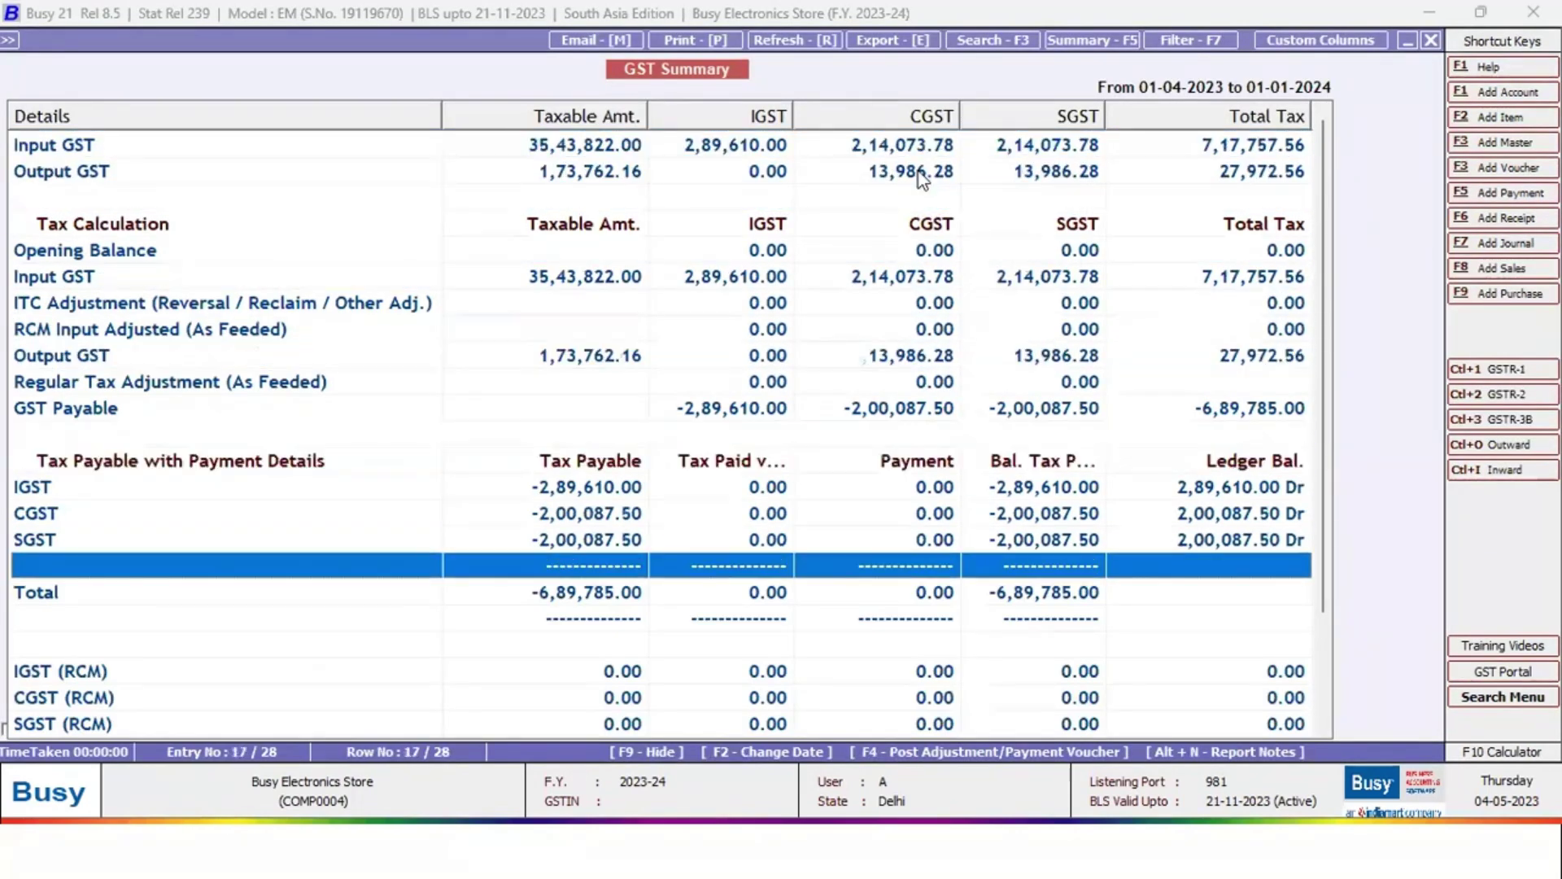
{"action": "key", "text": "Up"}
{"action": "key", "text": "Up"}
{"action": "key", "text": "Up"}
{"action": "key", "text": "Up"}
{"action": "key", "text": "Up"}
{"action": "key", "text": "Up"}
{"action": "key", "text": "Up"}
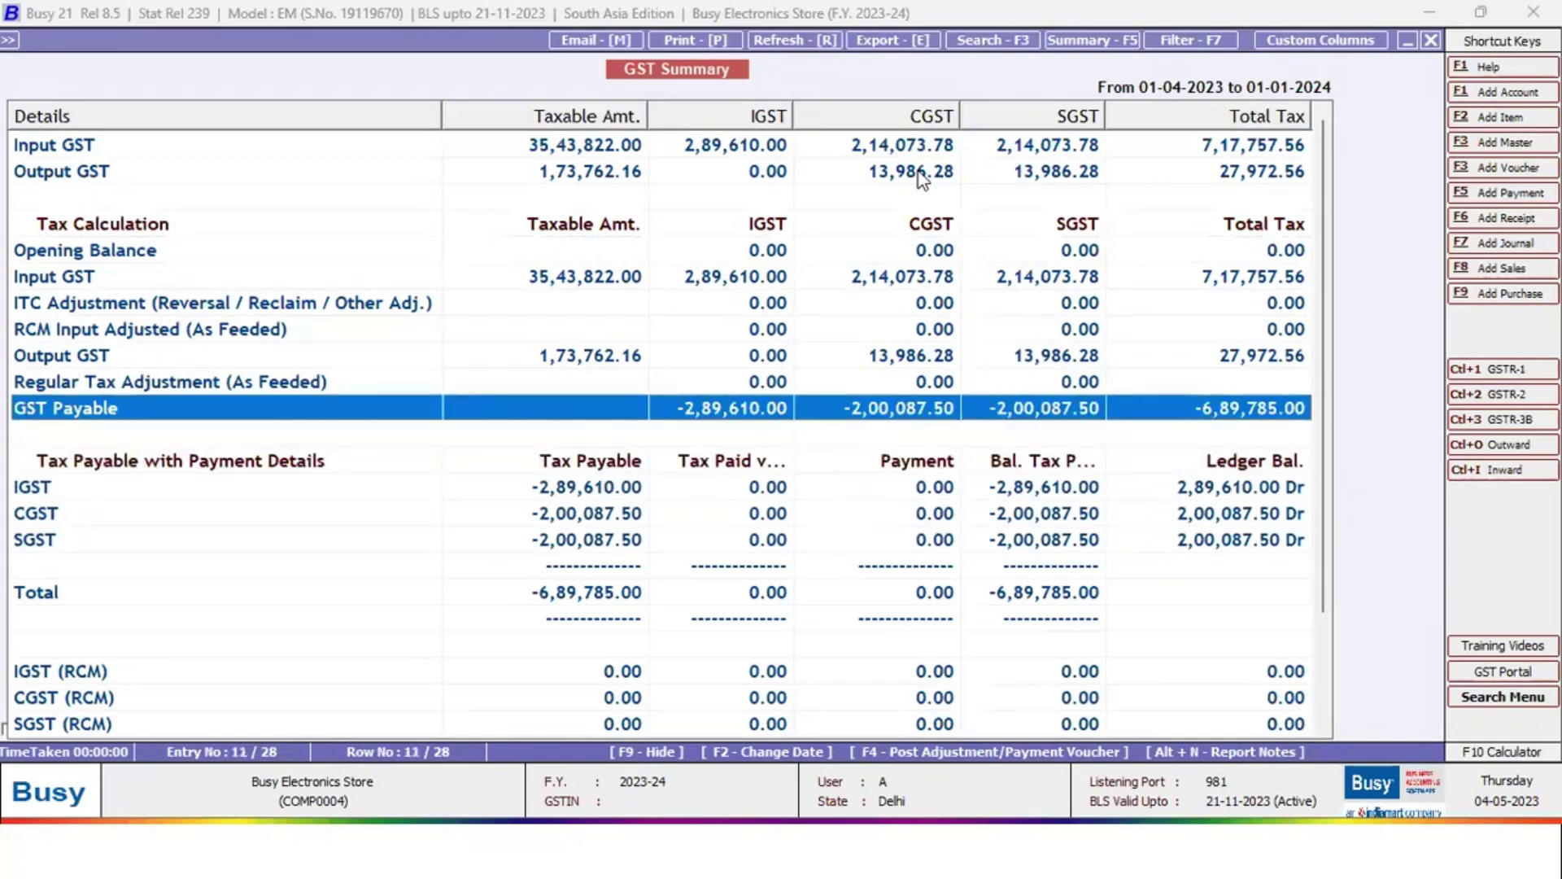
{"action": "key", "text": "Escape"}
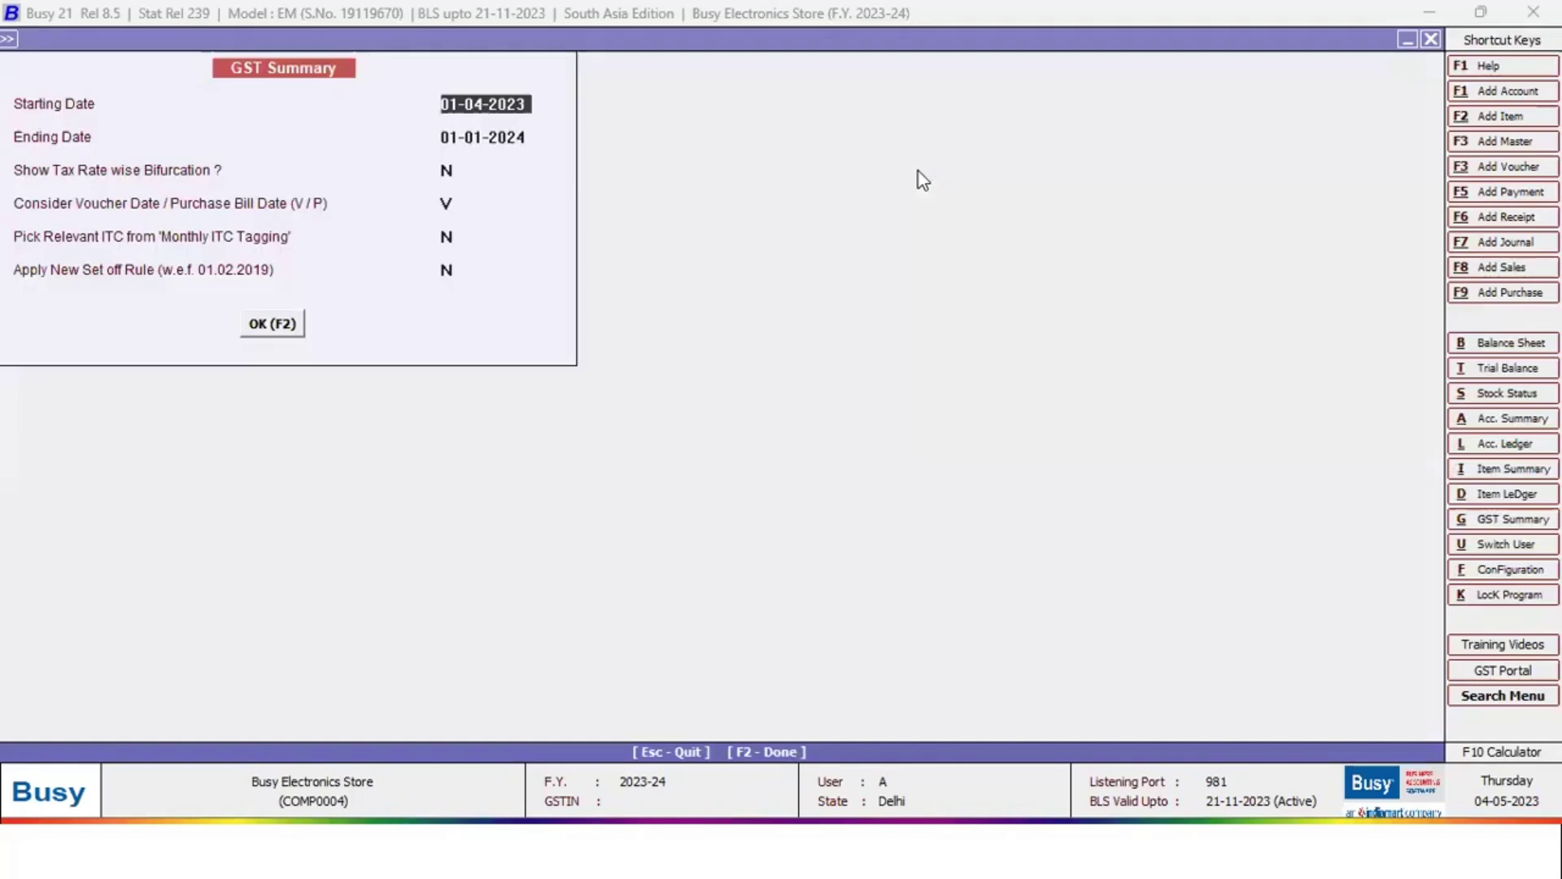
{"action": "key", "text": "Escape"}
Run the Sale Type Summary and check its Local-TaxIncl. 12% and 18% rows
{"action": "key", "text": "Down"}
{"action": "key", "text": "Down"}
{"action": "key", "text": "Down"}
{"action": "key", "text": "Down"}
{"action": "key", "text": "Down"}
{"action": "key", "text": "Down"}
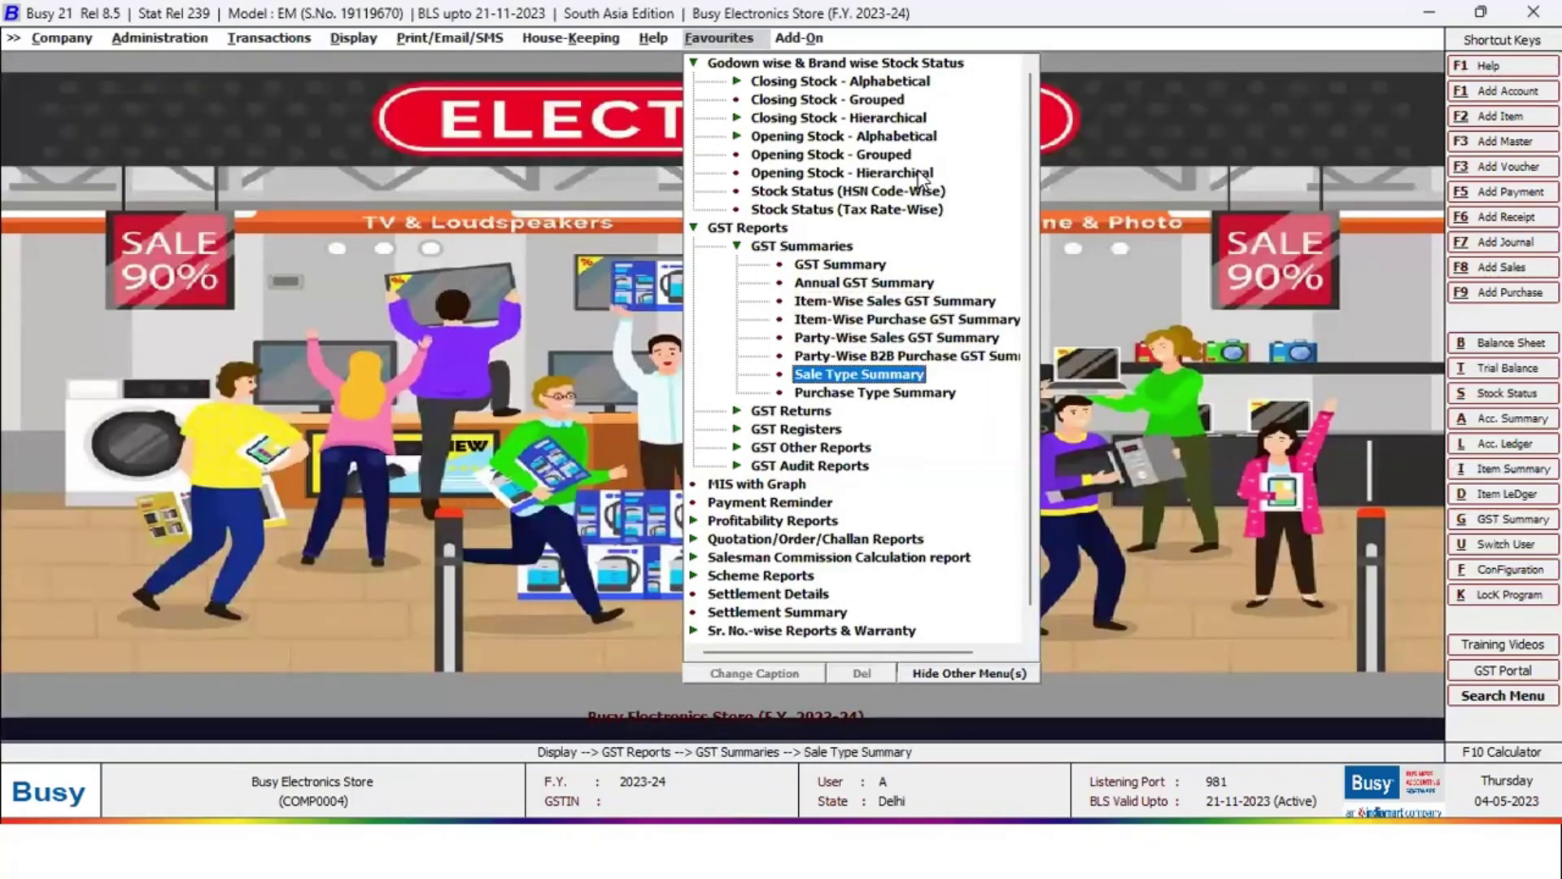
{"action": "key", "text": "Return"}
{"action": "key", "text": "F2"}
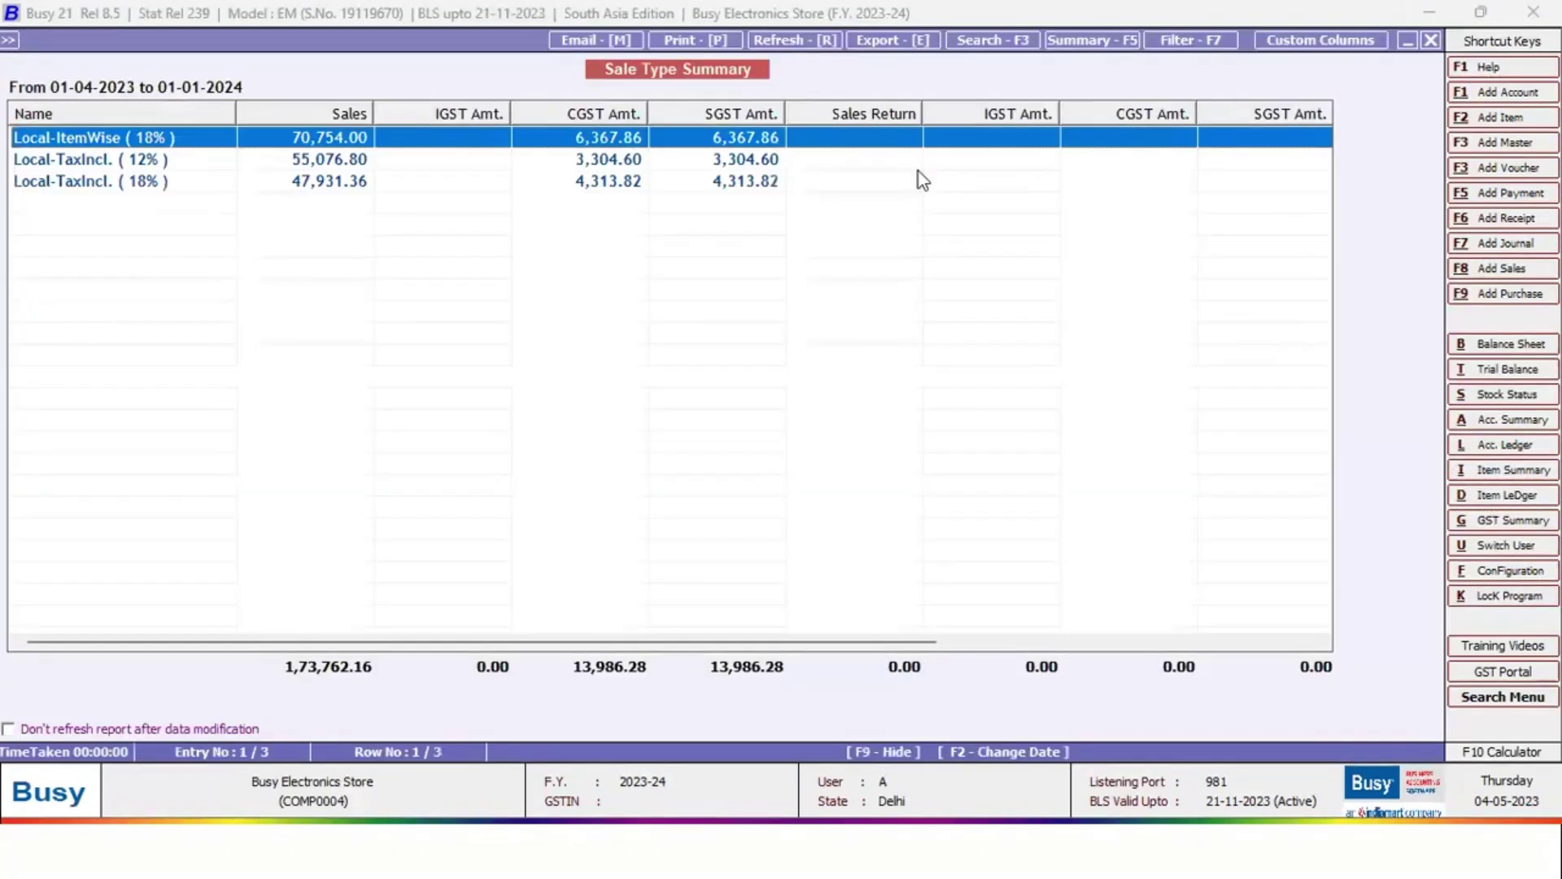
{"action": "key", "text": "Down"}
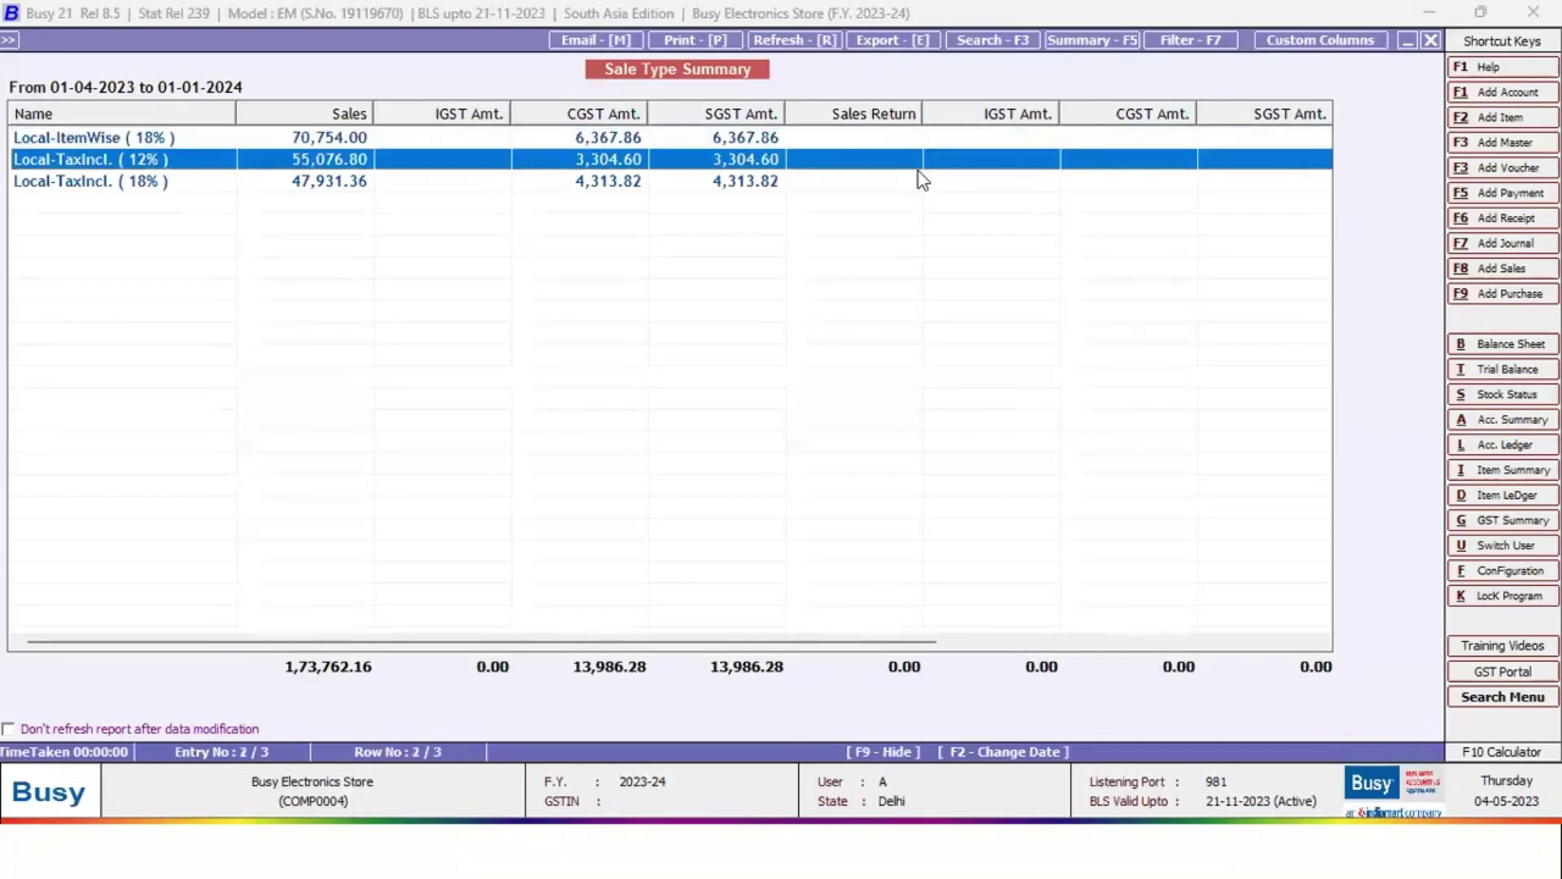
{"action": "key", "text": "Down"}
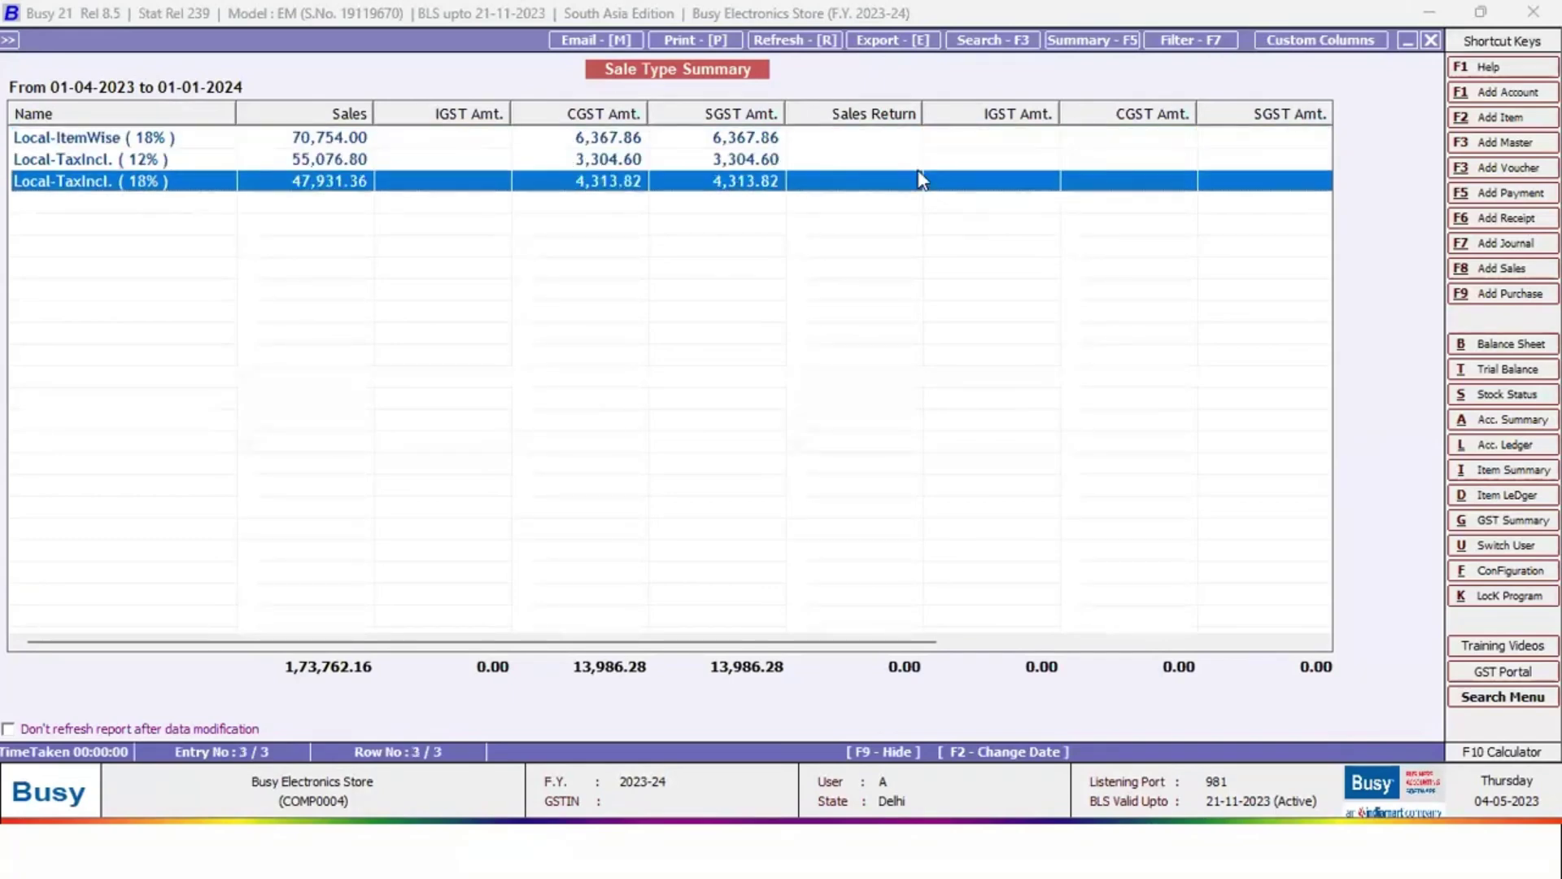
{"action": "key", "text": "Escape"}
View the Party-Wise Sales GST Summary for all parties with B2B and B2C, then close
{"action": "key", "text": "Up"}
{"action": "key", "text": "Up"}
{"action": "key", "text": "Up"}
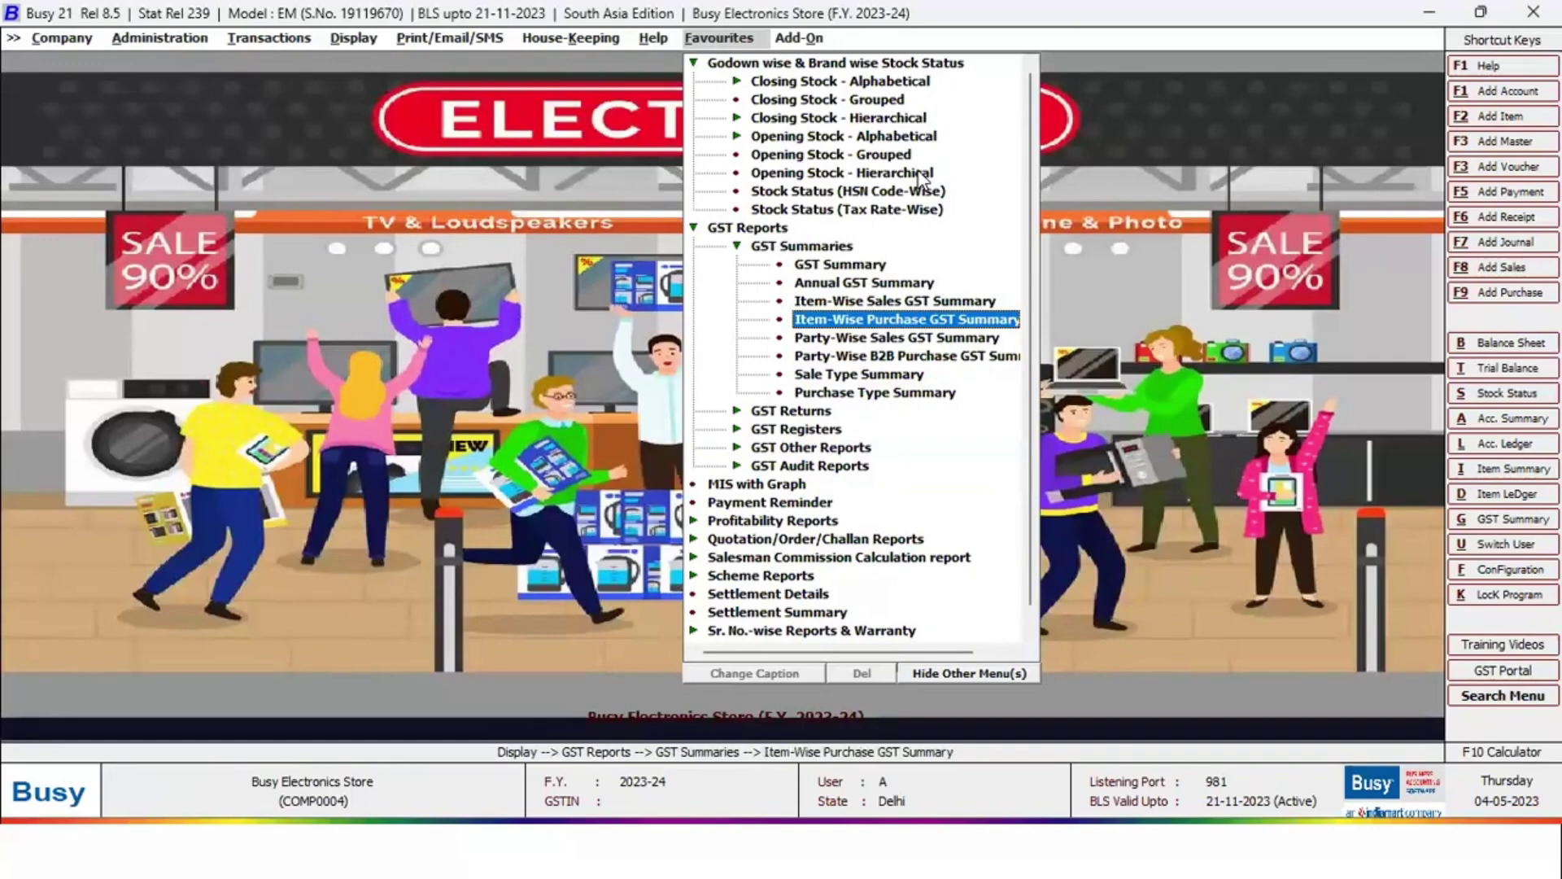
{"action": "key", "text": "Down"}
{"action": "key", "text": "Return"}
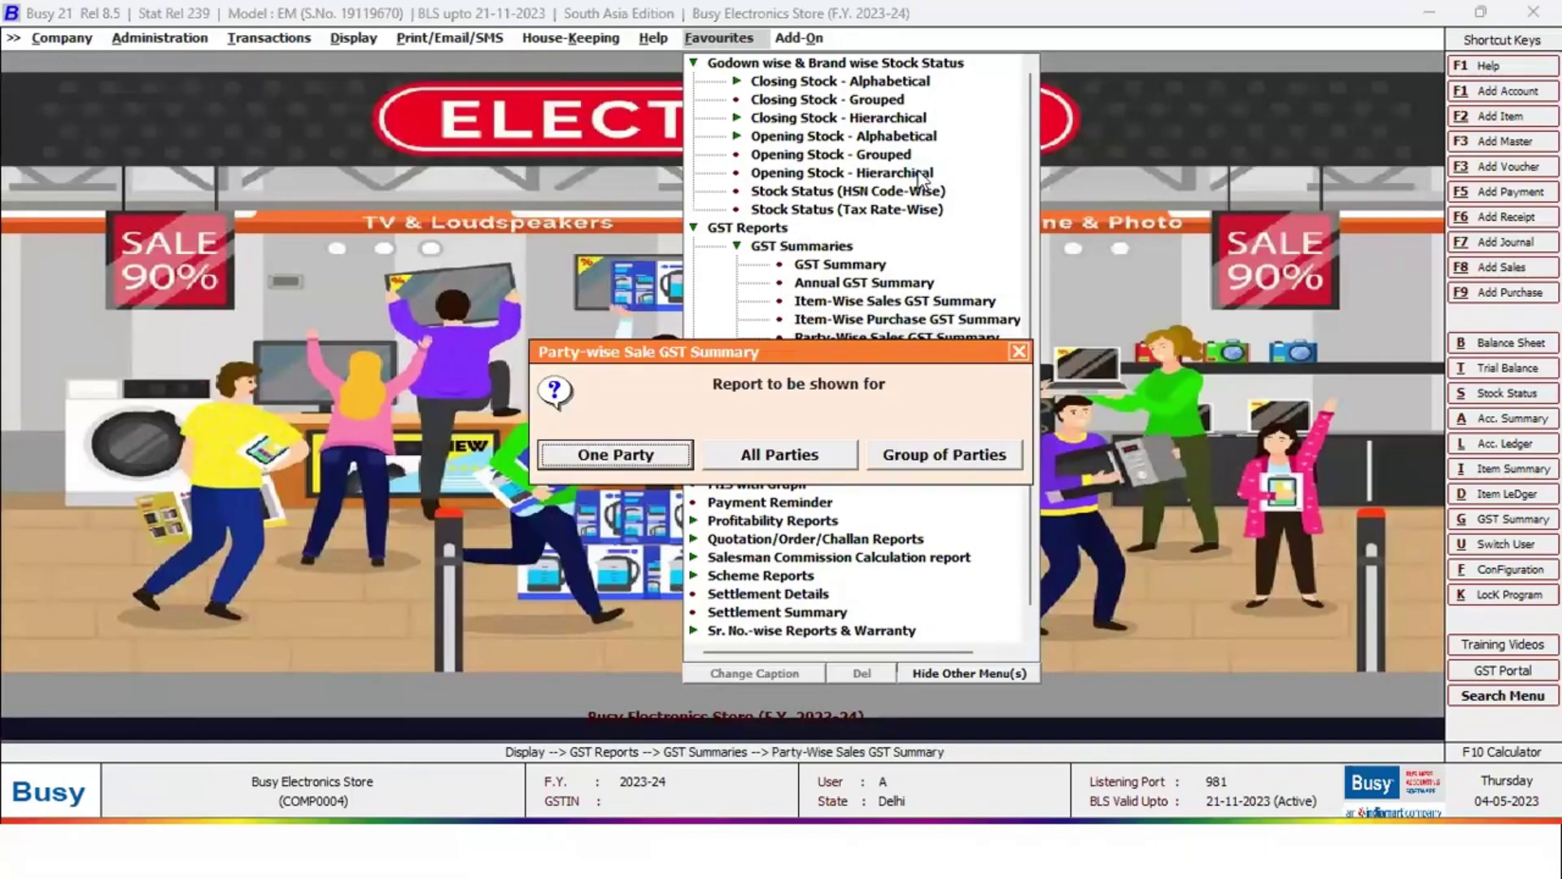
{"action": "key", "text": "Right"}
{"action": "key", "text": "Return"}
{"action": "key", "text": "Return"}
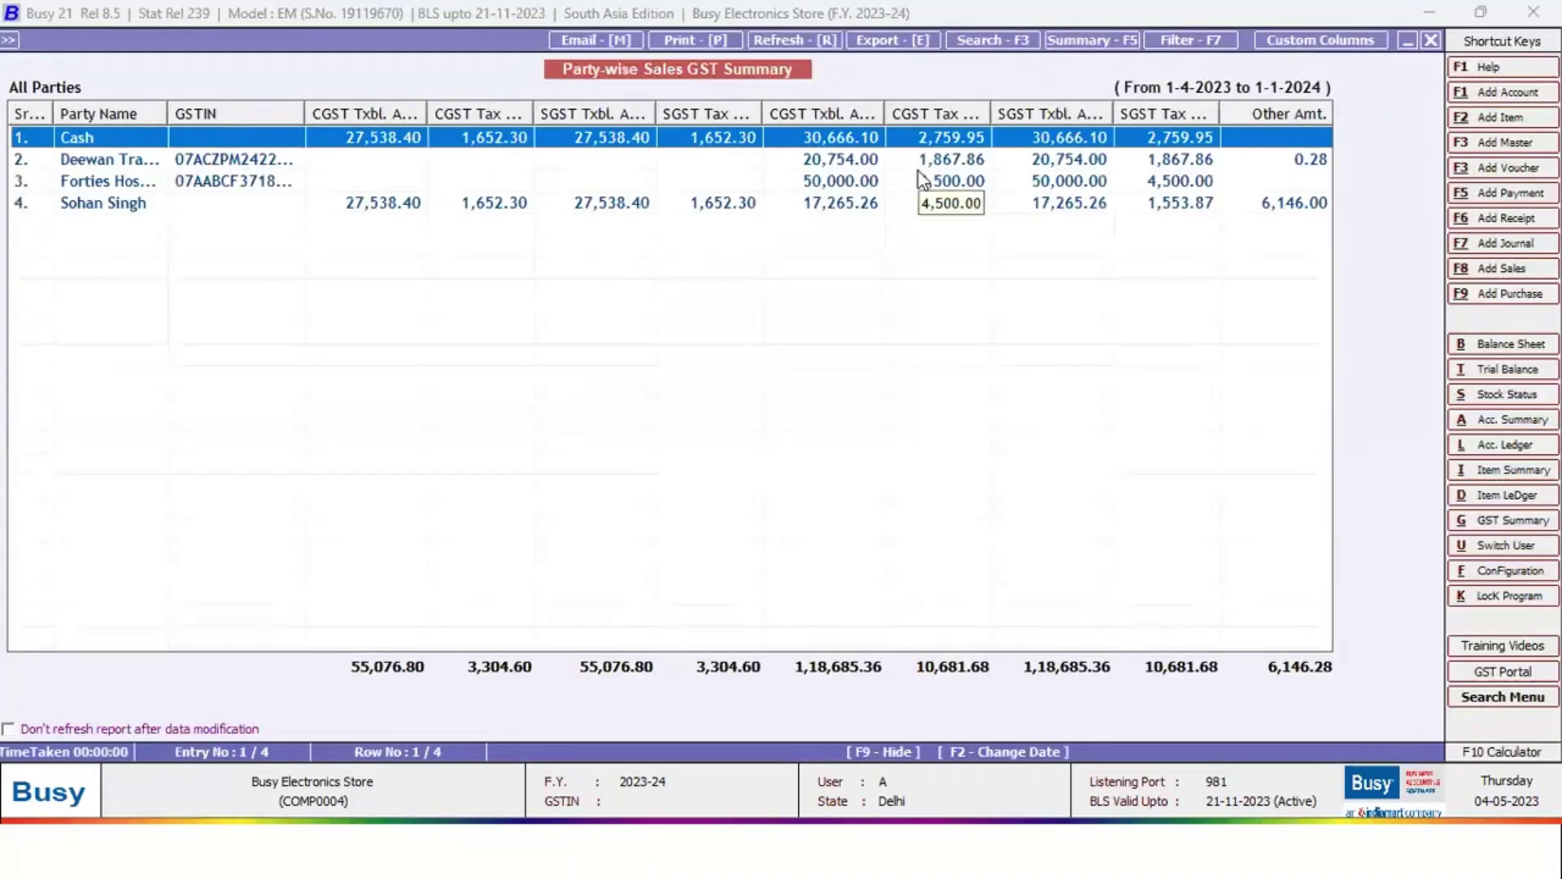
{"action": "key", "text": "Escape"}
{"action": "key", "text": "Escape"}
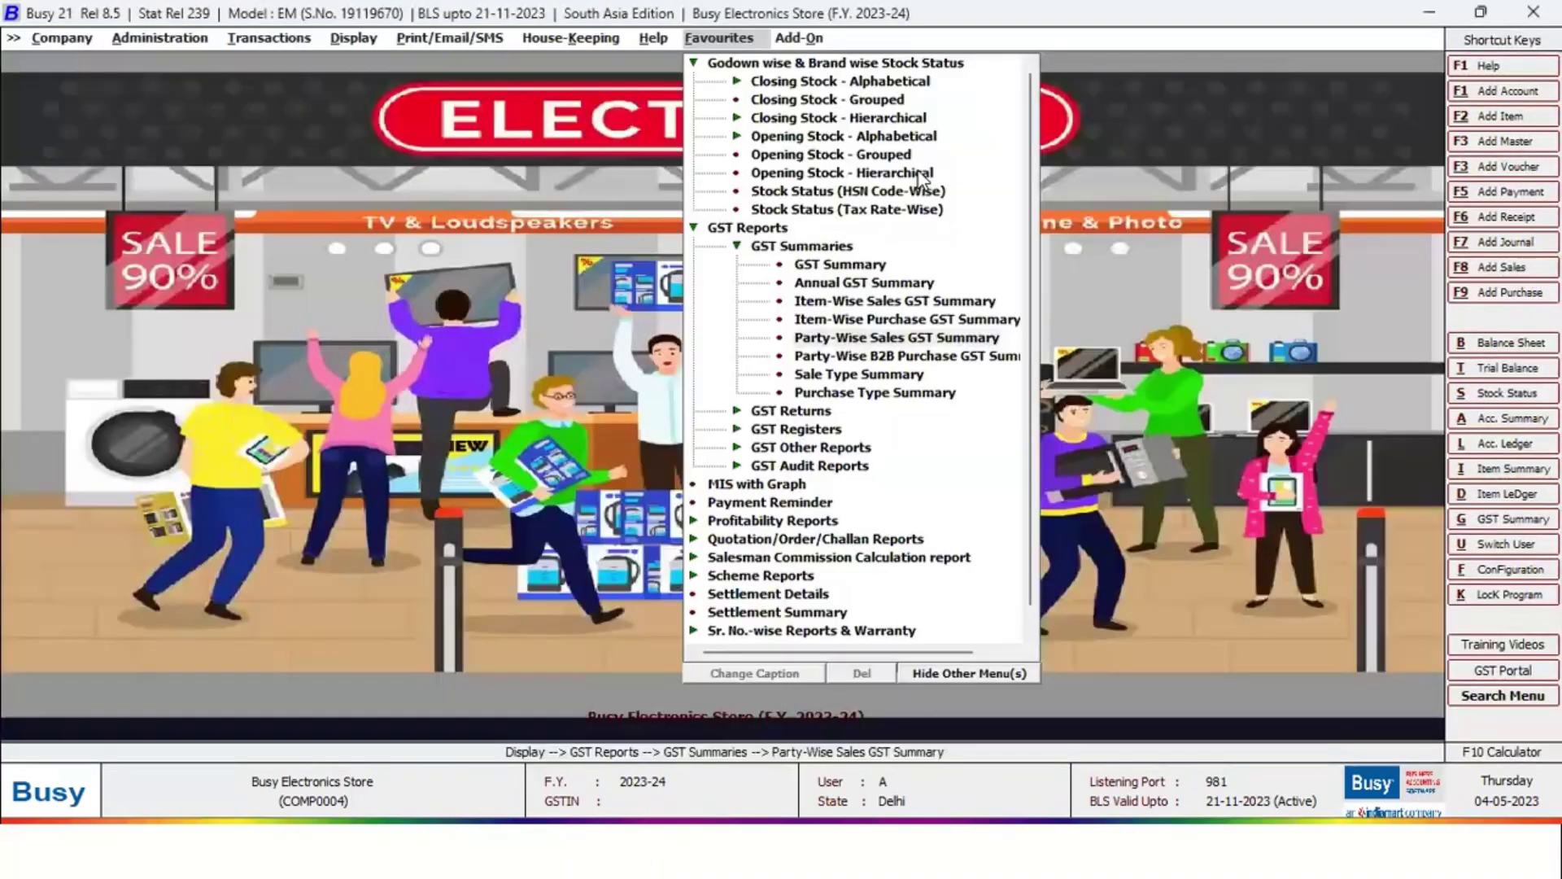
{"action": "key", "text": "Left"}
Browse the favourite GST Returns list, including GSTR-3B and GSTR-3B eReturn
{"action": "key", "text": "Down"}
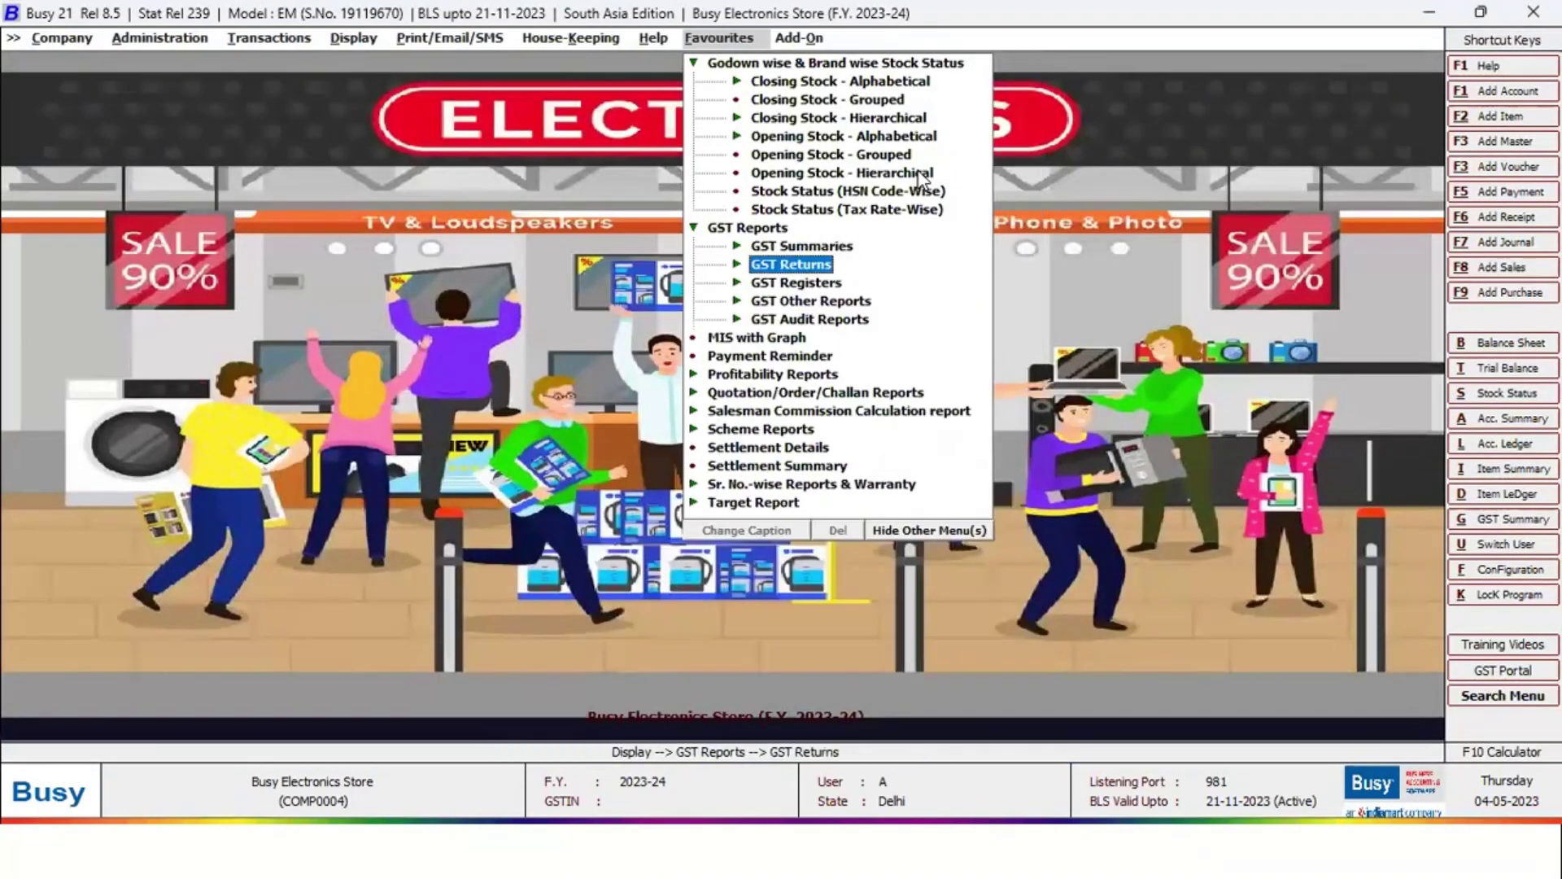
{"action": "key", "text": "Return"}
{"action": "key", "text": "Down"}
{"action": "key", "text": "Down"}
{"action": "key", "text": "Down"}
{"action": "key", "text": "Down"}
{"action": "key", "text": "Down"}
{"action": "key", "text": "Down"}
{"action": "key", "text": "Down"}
{"action": "key", "text": "Down"}
{"action": "key", "text": "Down"}
{"action": "key", "text": "Down"}
{"action": "key", "text": "Down"}
{"action": "key", "text": "Down"}
{"action": "key", "text": "Down"}
{"action": "key", "text": "Down"}
{"action": "key", "text": "Down"}
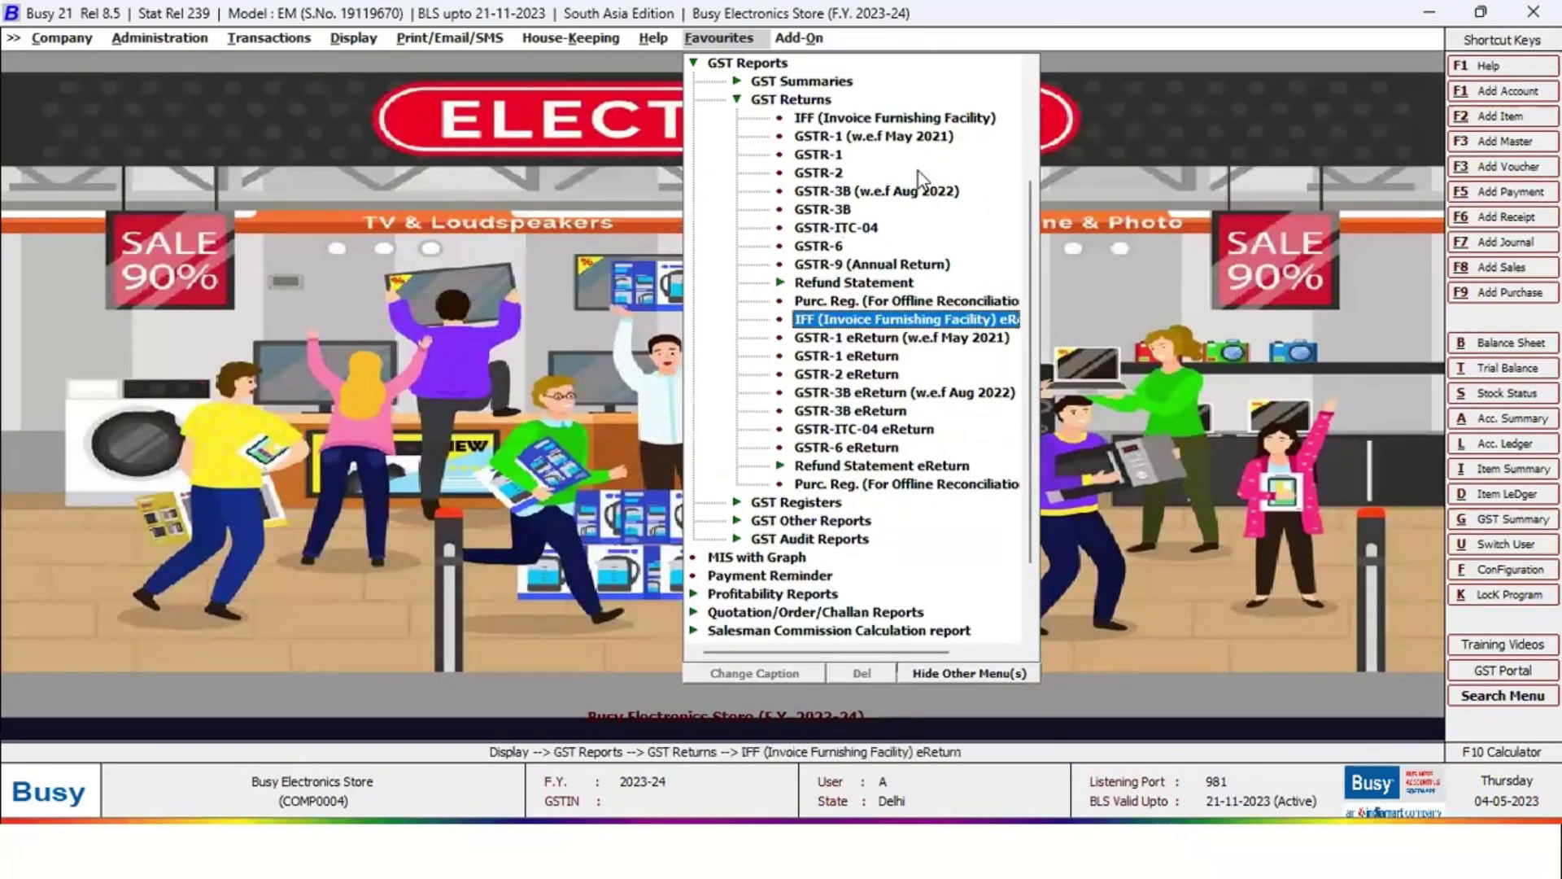
{"action": "key", "text": "Up"}
{"action": "key", "text": "Down"}
{"action": "key", "text": "Down"}
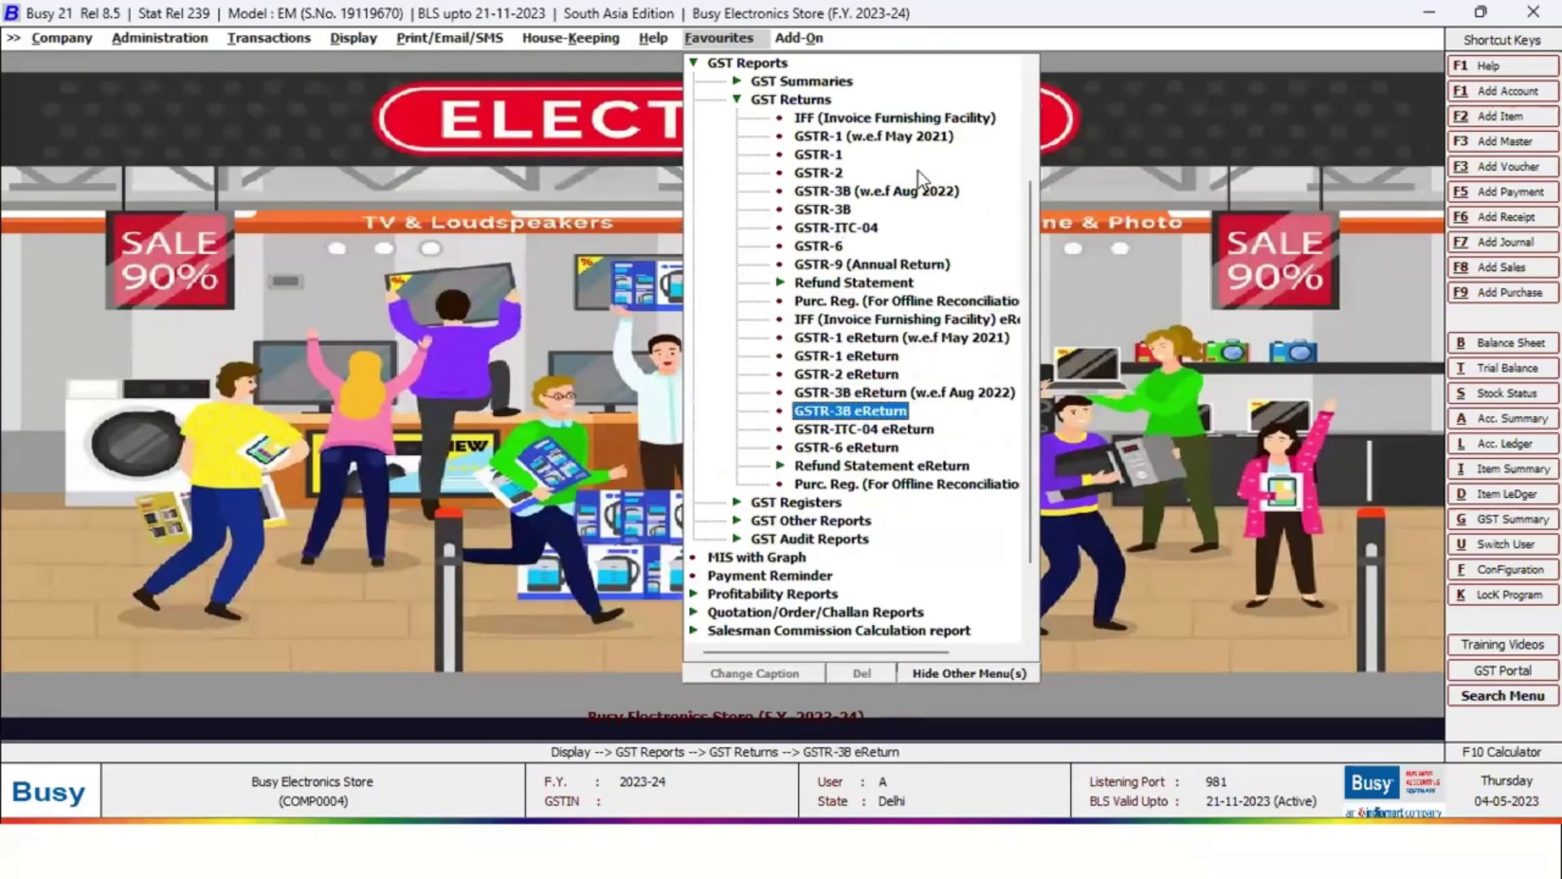
{"action": "key", "text": "Up"}
{"action": "key", "text": "Up"}
{"action": "key", "text": "Up"}
{"action": "key", "text": "Up"}
{"action": "key", "text": "Up"}
{"action": "key", "text": "Up"}
{"action": "key", "text": "Up"}
{"action": "key", "text": "Up"}
{"action": "key", "text": "Up"}
{"action": "key", "text": "Up"}
{"action": "key", "text": "Up"}
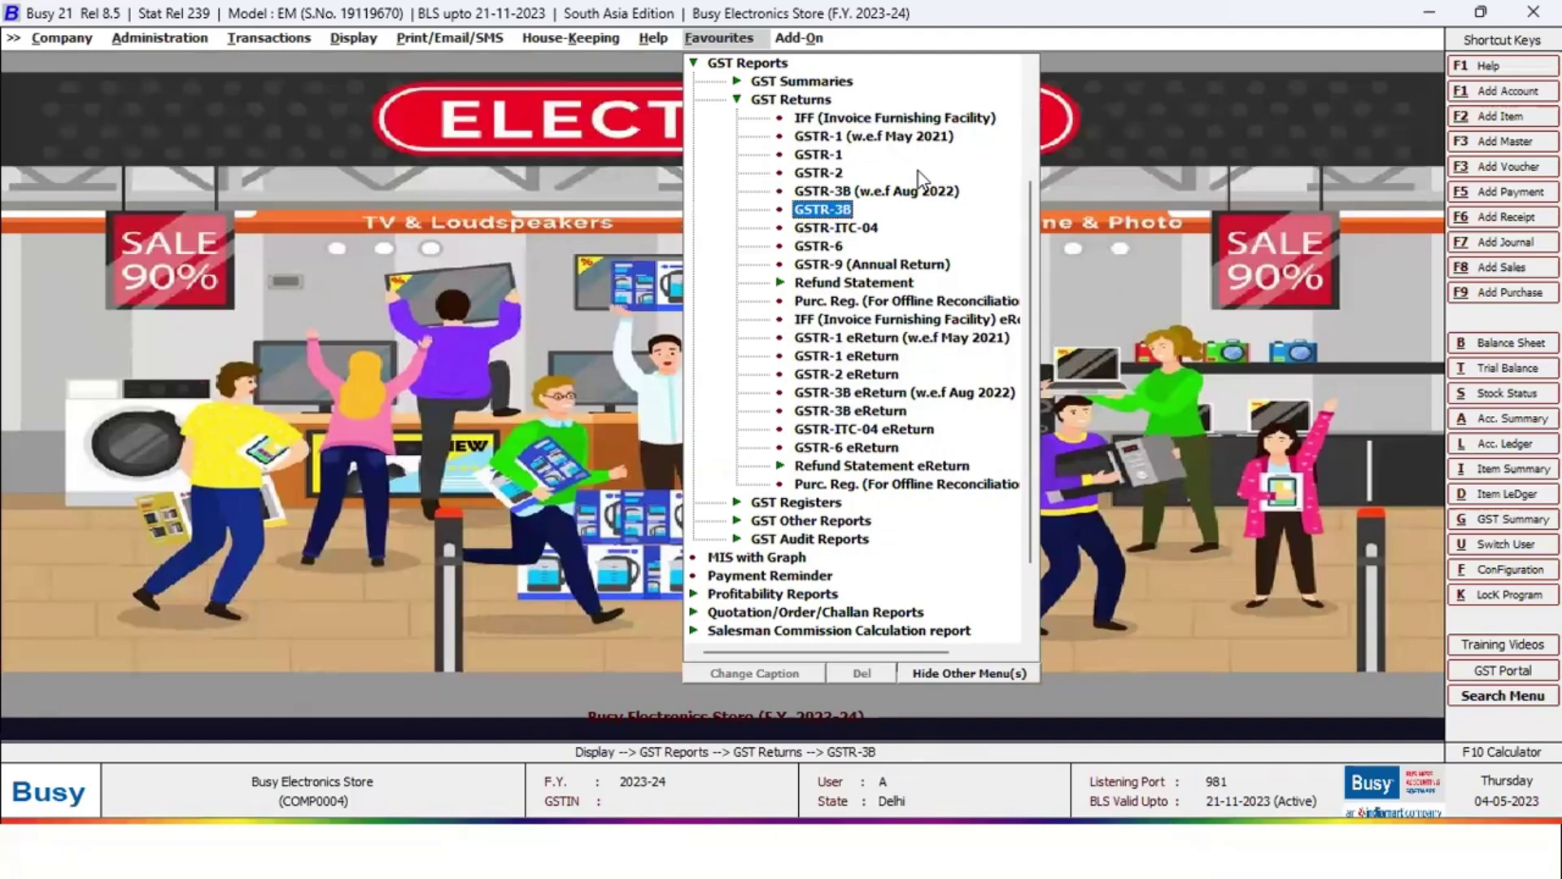
{"action": "key", "text": "Escape"}
Run the bill-wise Sales Register from GST Registers covering B2B and B2C, then close it
{"action": "key", "text": "Down"}
{"action": "key", "text": "Down"}
{"action": "key", "text": "Up"}
{"action": "key", "text": "Return"}
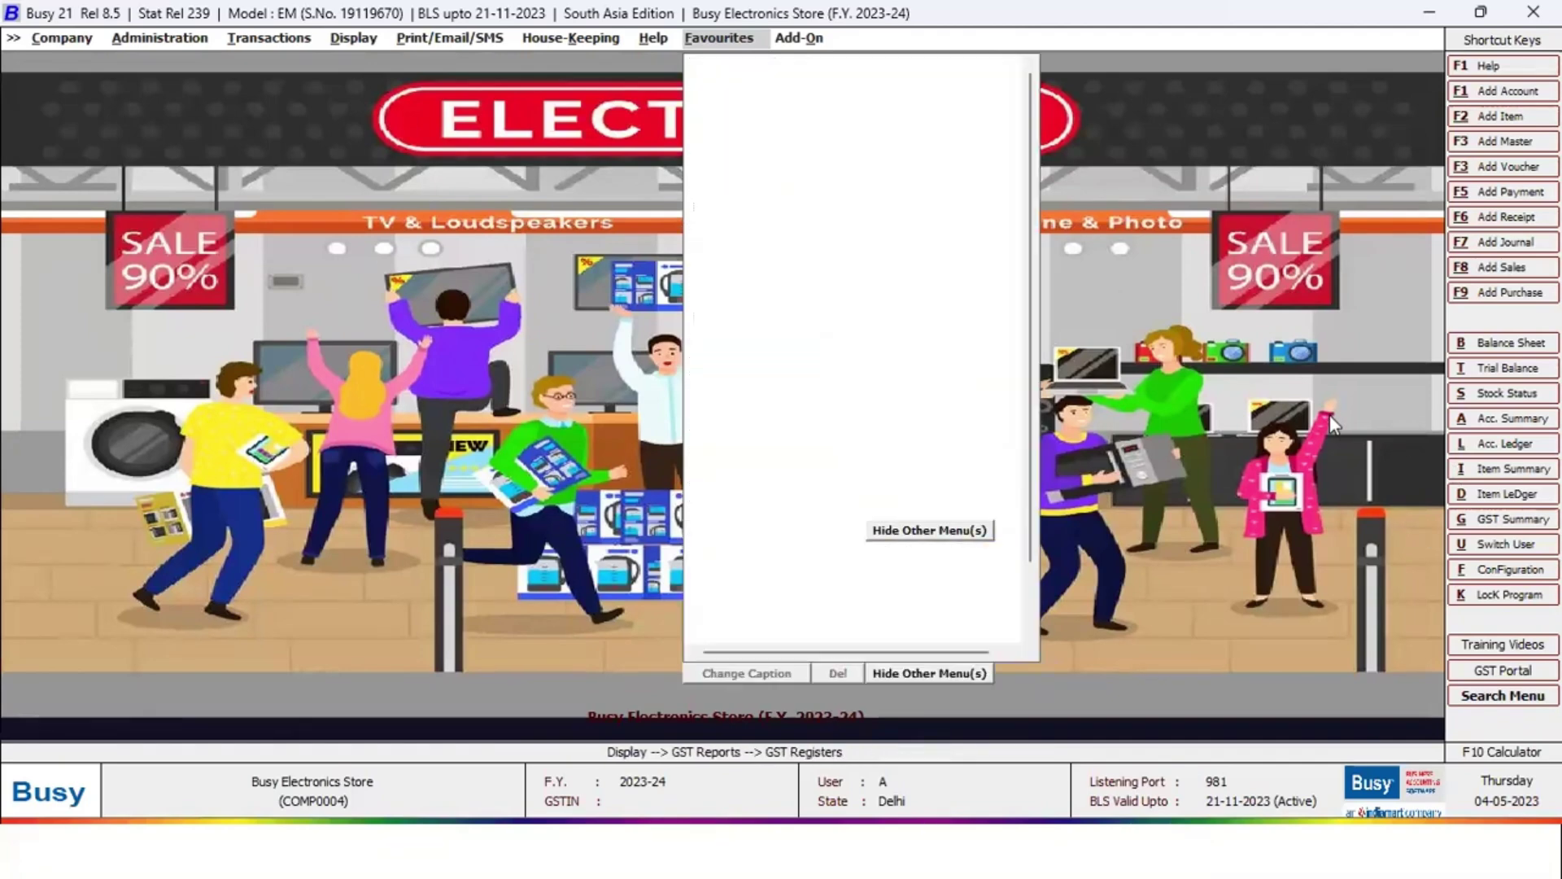
{"action": "key", "text": "Down"}
{"action": "key", "text": "Down"}
{"action": "key", "text": "Down"}
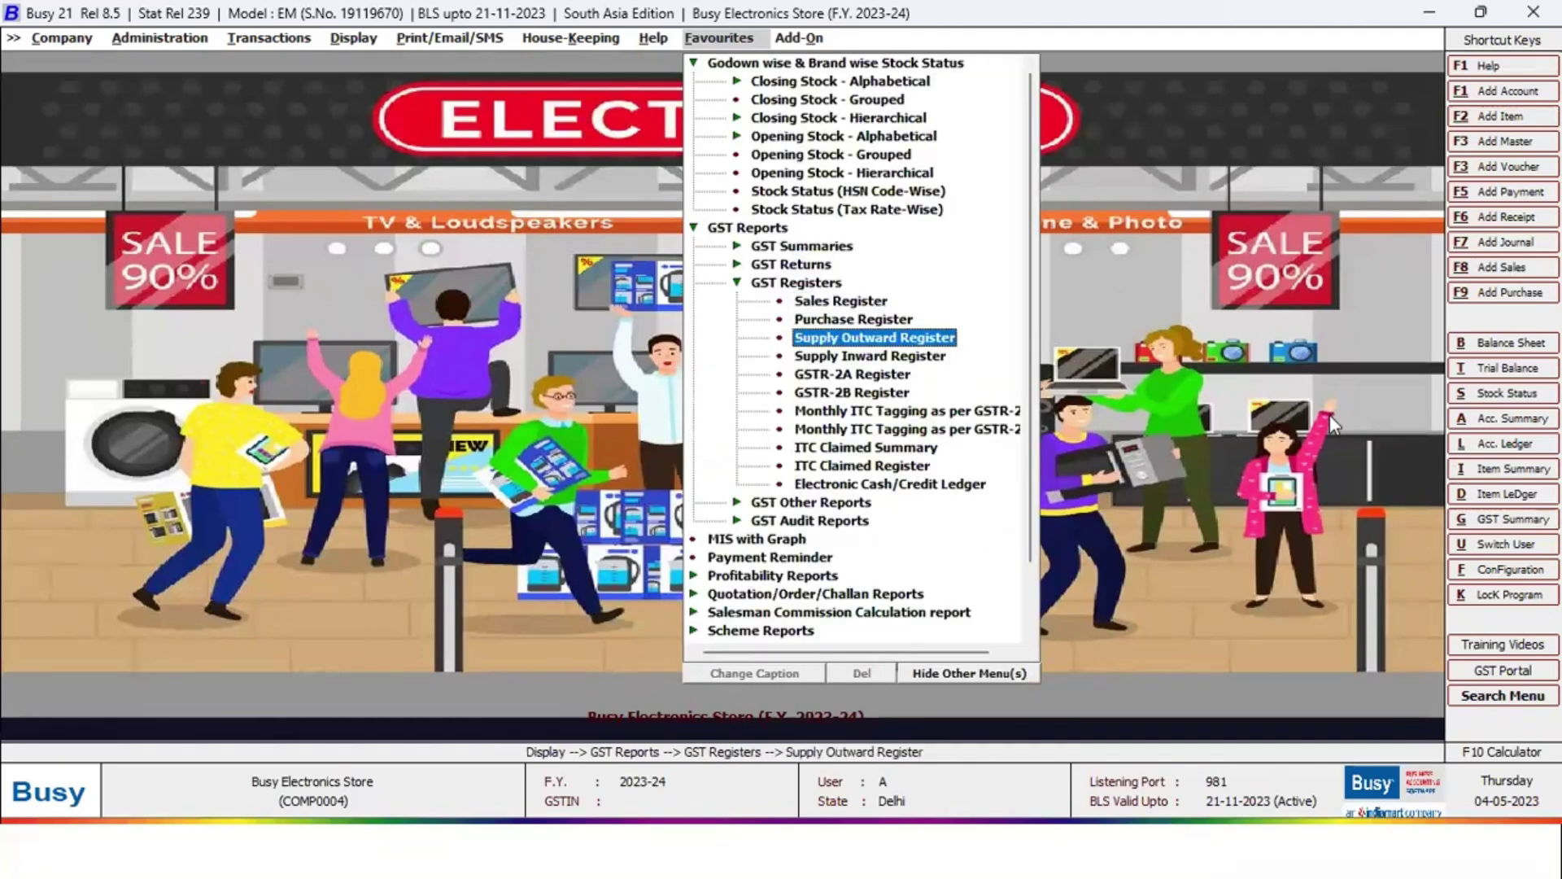
{"action": "key", "text": "Up"}
{"action": "key", "text": "Up"}
{"action": "key", "text": "Return"}
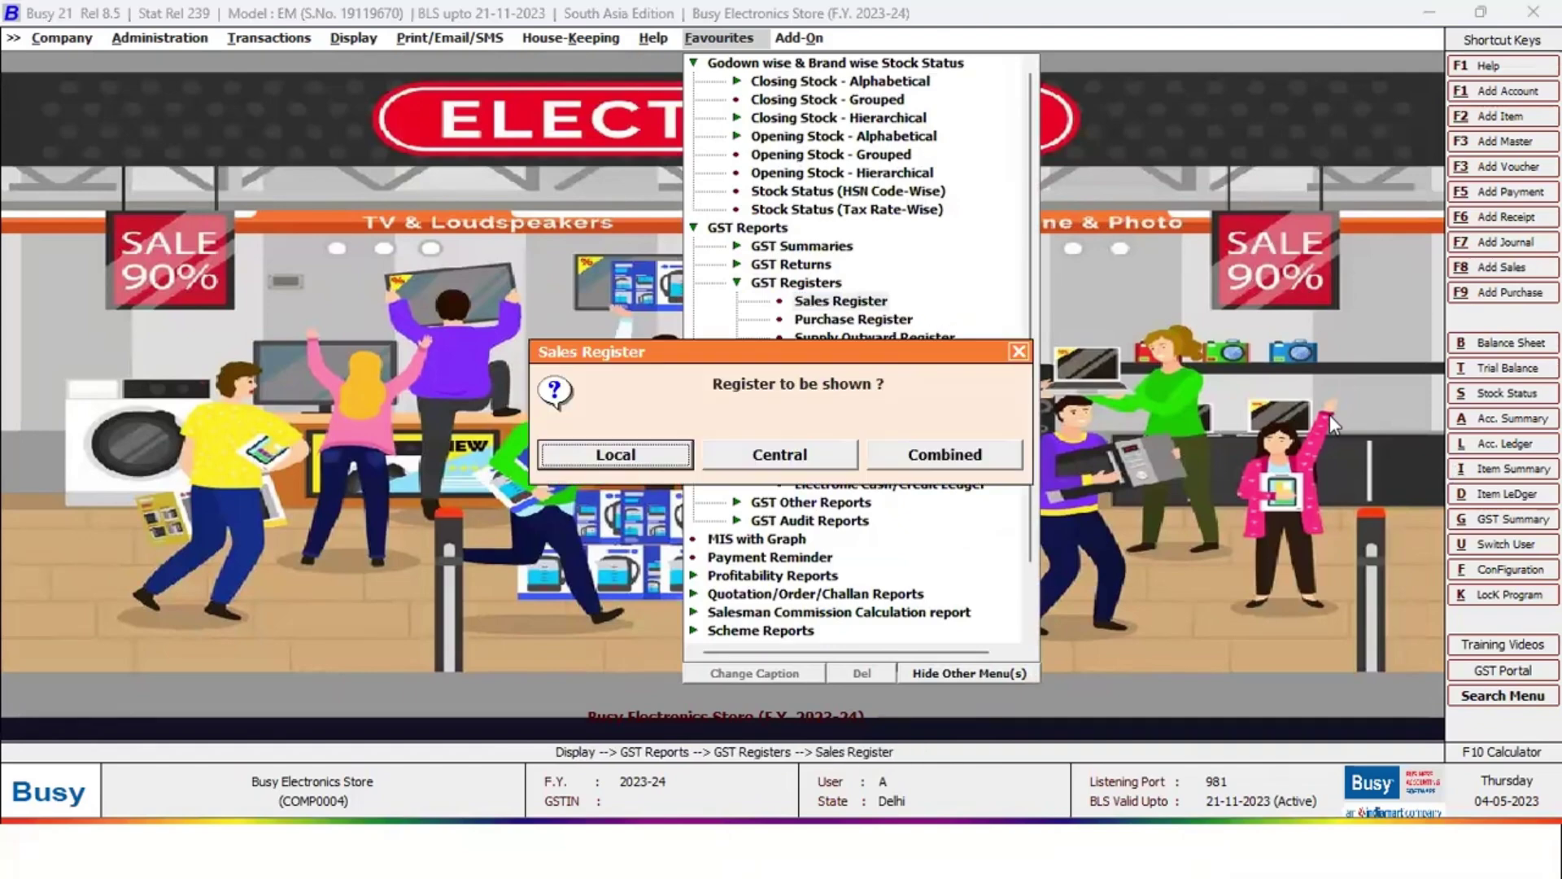
{"action": "key", "text": "Return"}
{"action": "key", "text": "Escape"}
{"action": "key", "text": "Right"}
{"action": "key", "text": "Right"}
{"action": "key", "text": "Return"}
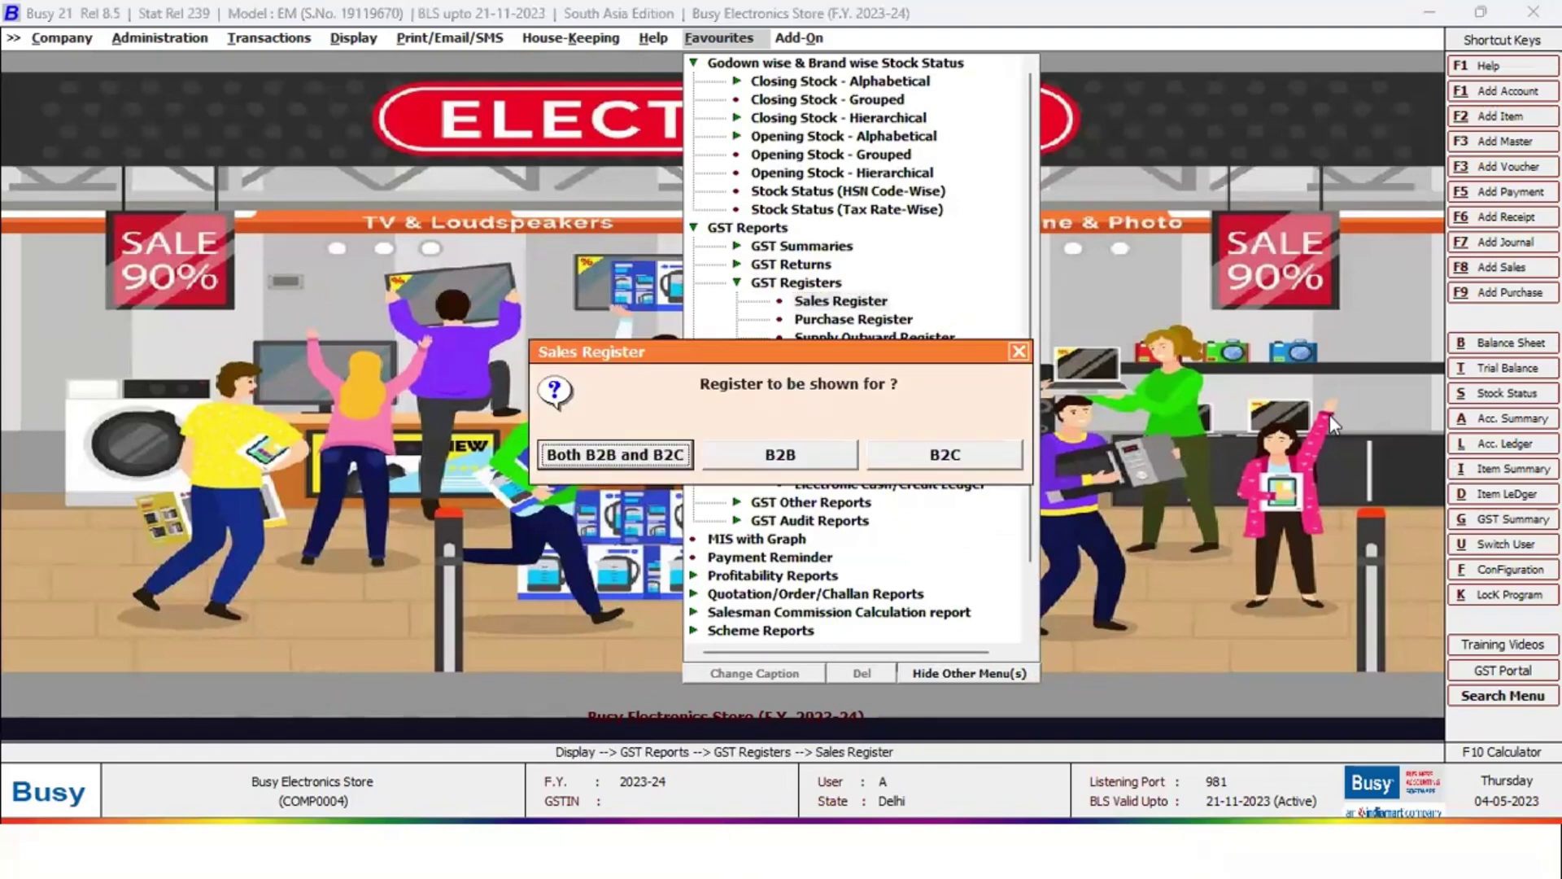
{"action": "key", "text": "Escape"}
{"action": "key", "text": "F2"}
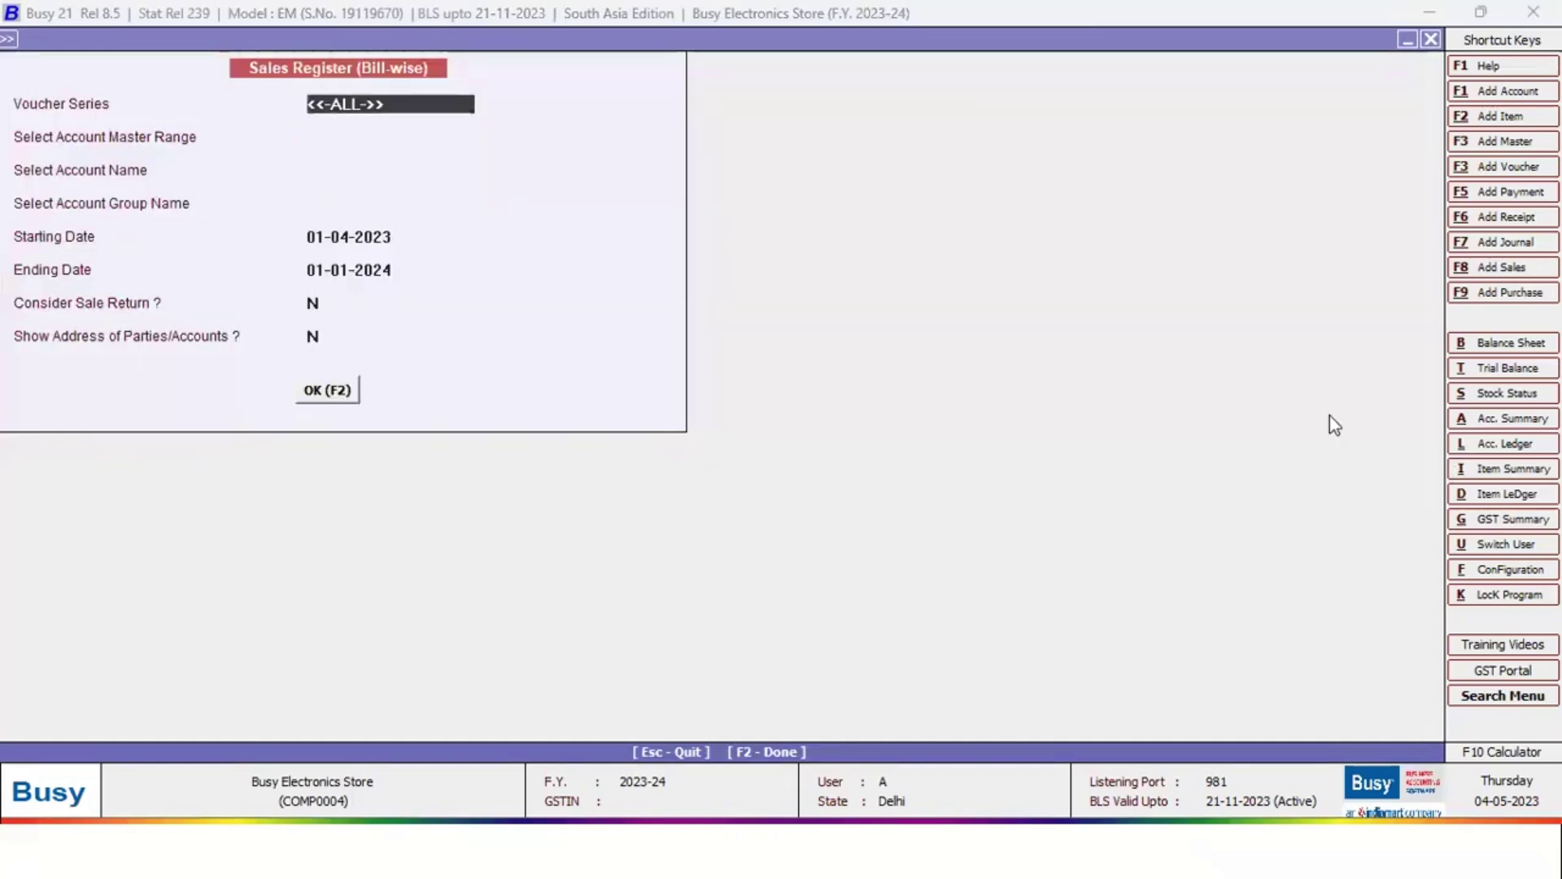
{"action": "key", "text": "Escape"}
{"action": "key", "text": "Escape"}
{"action": "key", "text": "Escape"}
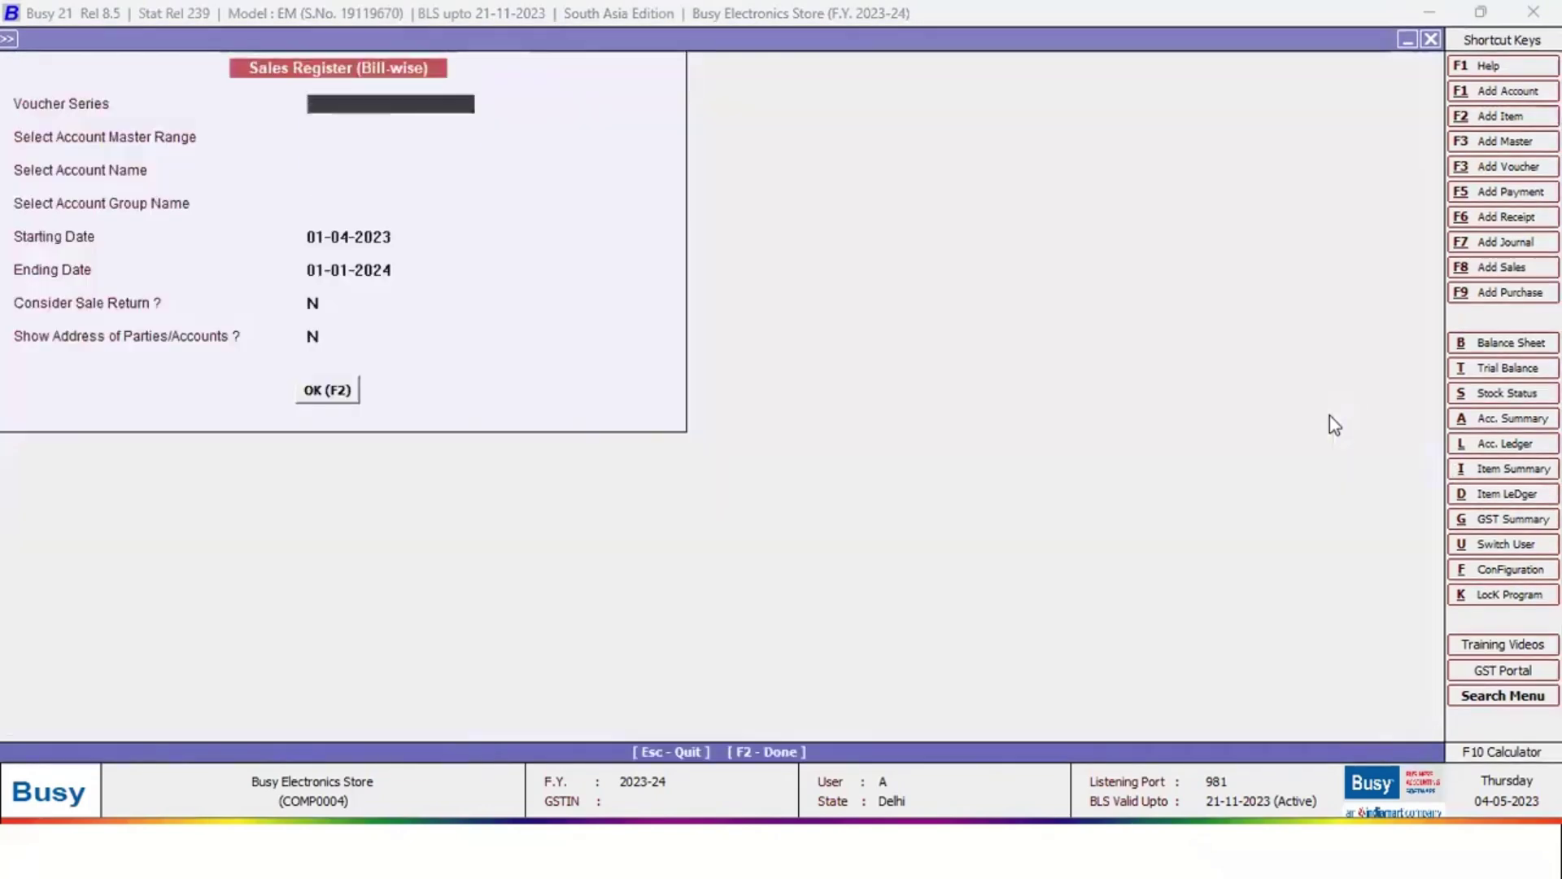
Open the MIS with Graph sales analysis from Favourites
{"action": "key", "text": "Return"}
{"action": "key", "text": "Escape"}
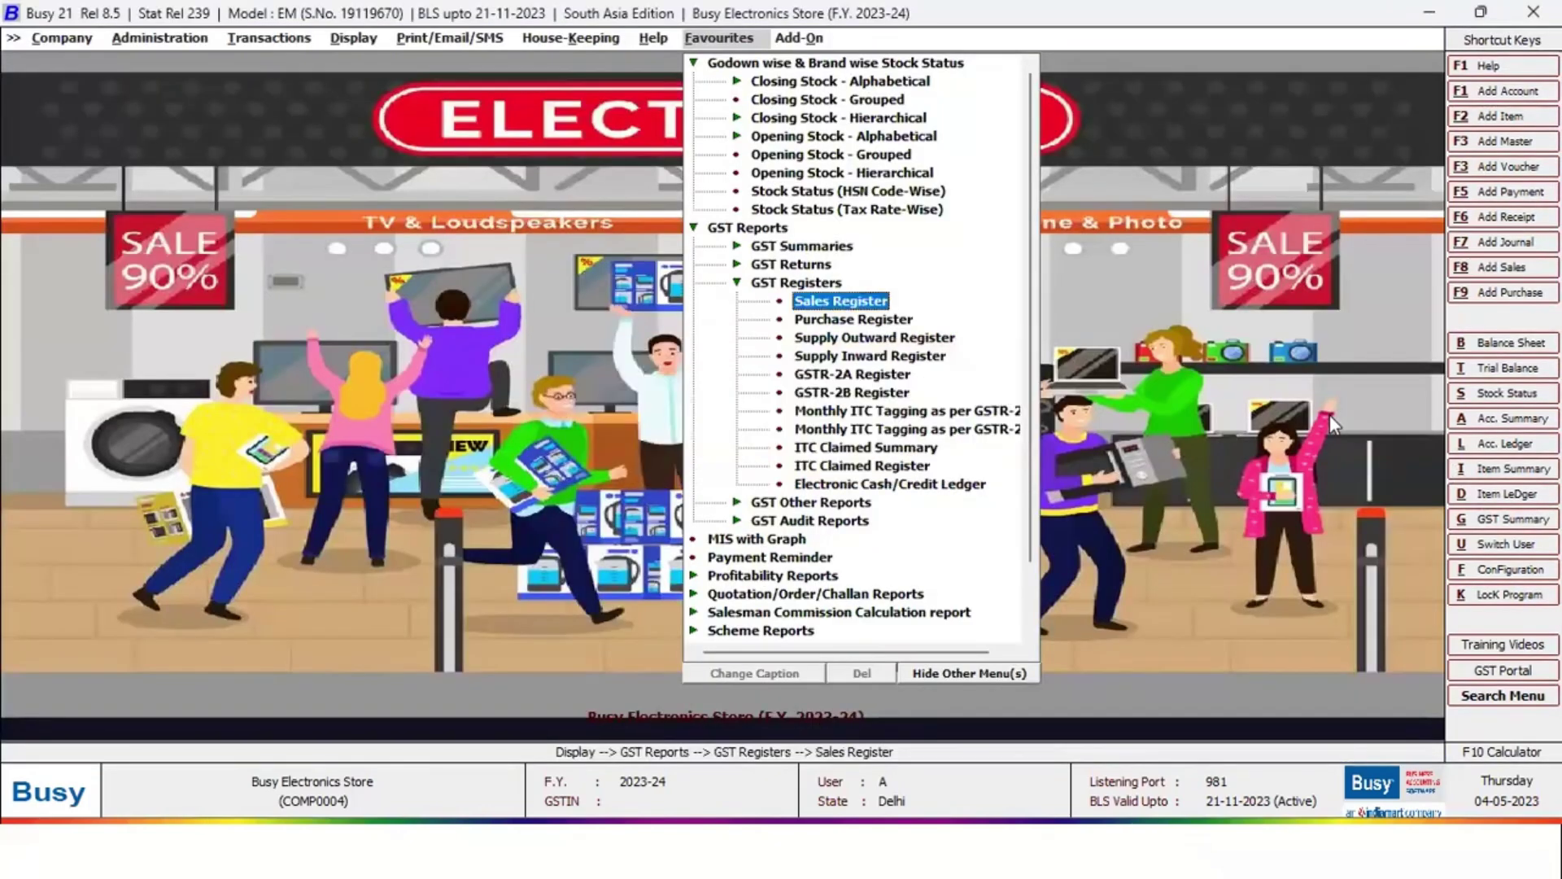
{"action": "key", "text": "Left"}
{"action": "key", "text": "Down"}
{"action": "key", "text": "Down"}
{"action": "key", "text": "Down"}
{"action": "key", "text": "Return"}
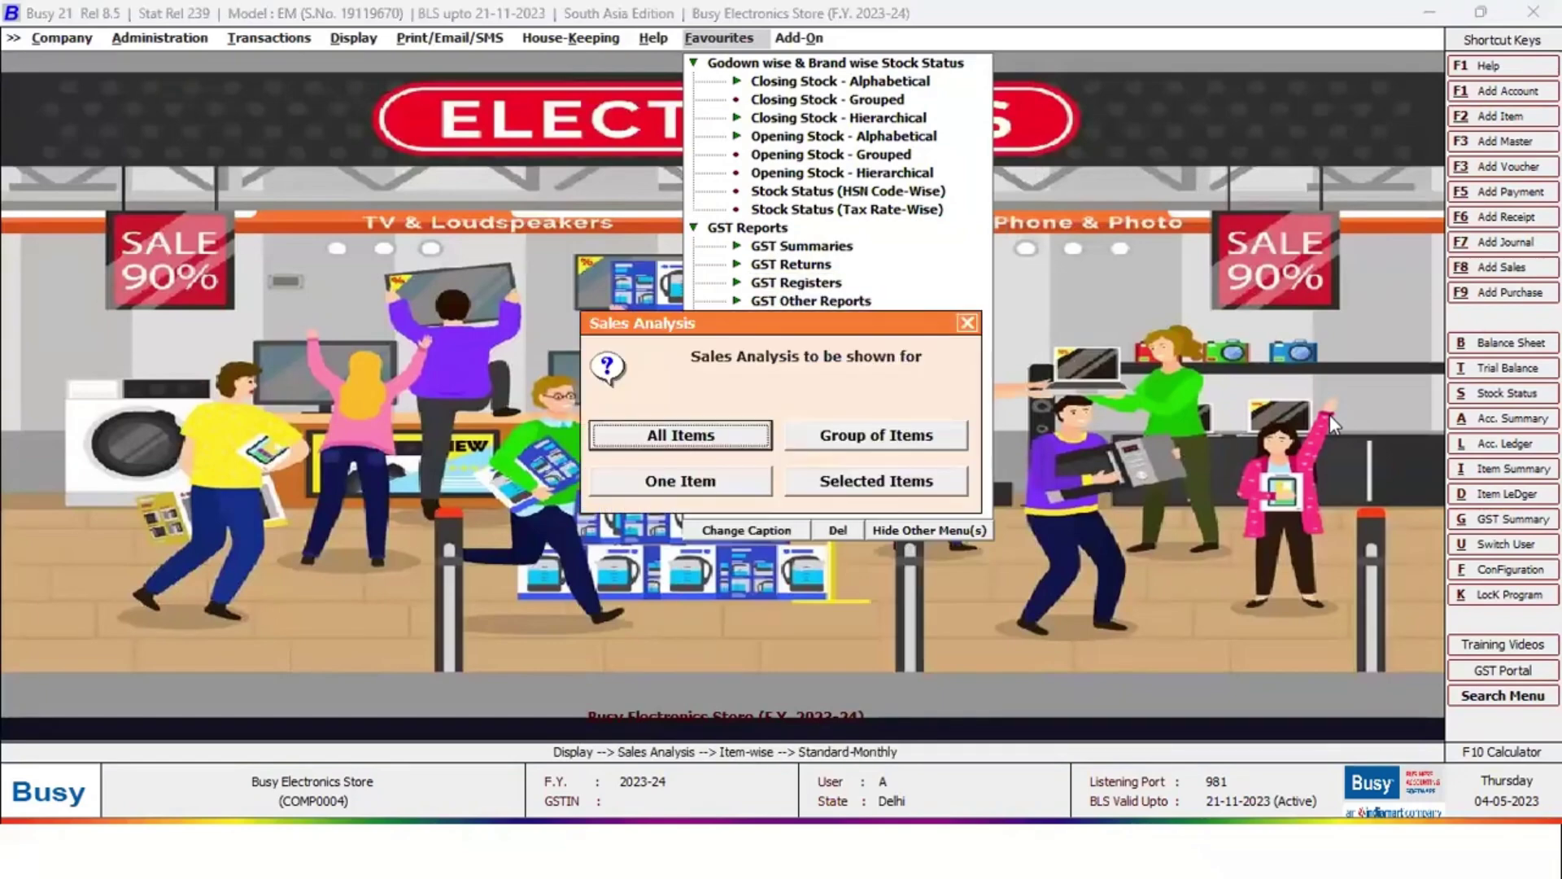
Generate the monthly Sales Analysis for all items and all brands
{"action": "key", "text": "Return"}
{"action": "key", "text": "F2"}
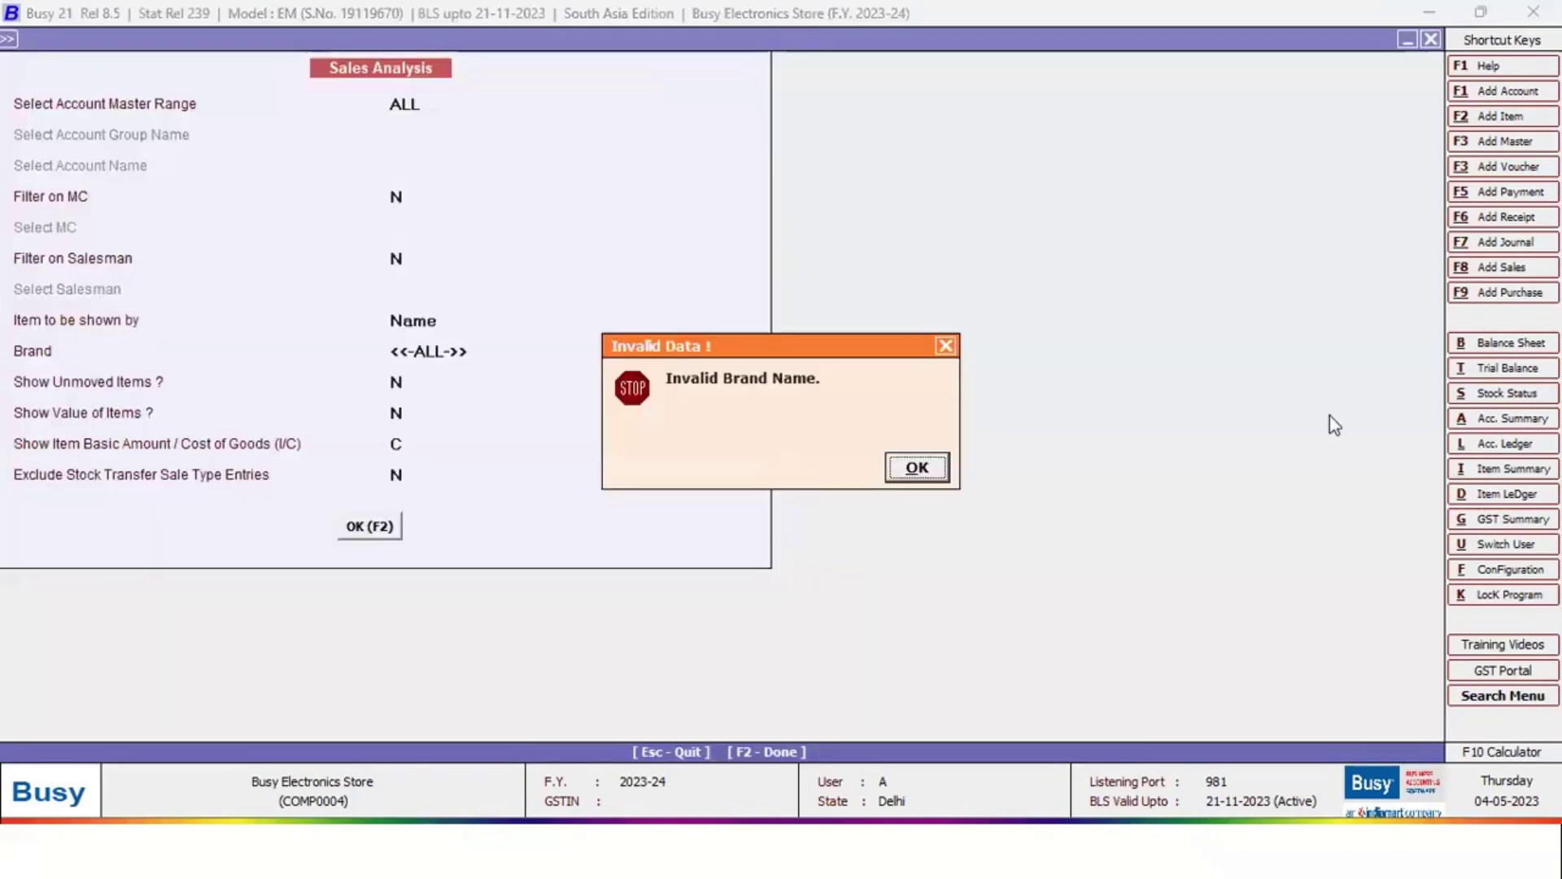
{"action": "key", "text": "Return"}
{"action": "key", "text": "Return"}
{"action": "key", "text": "F2"}
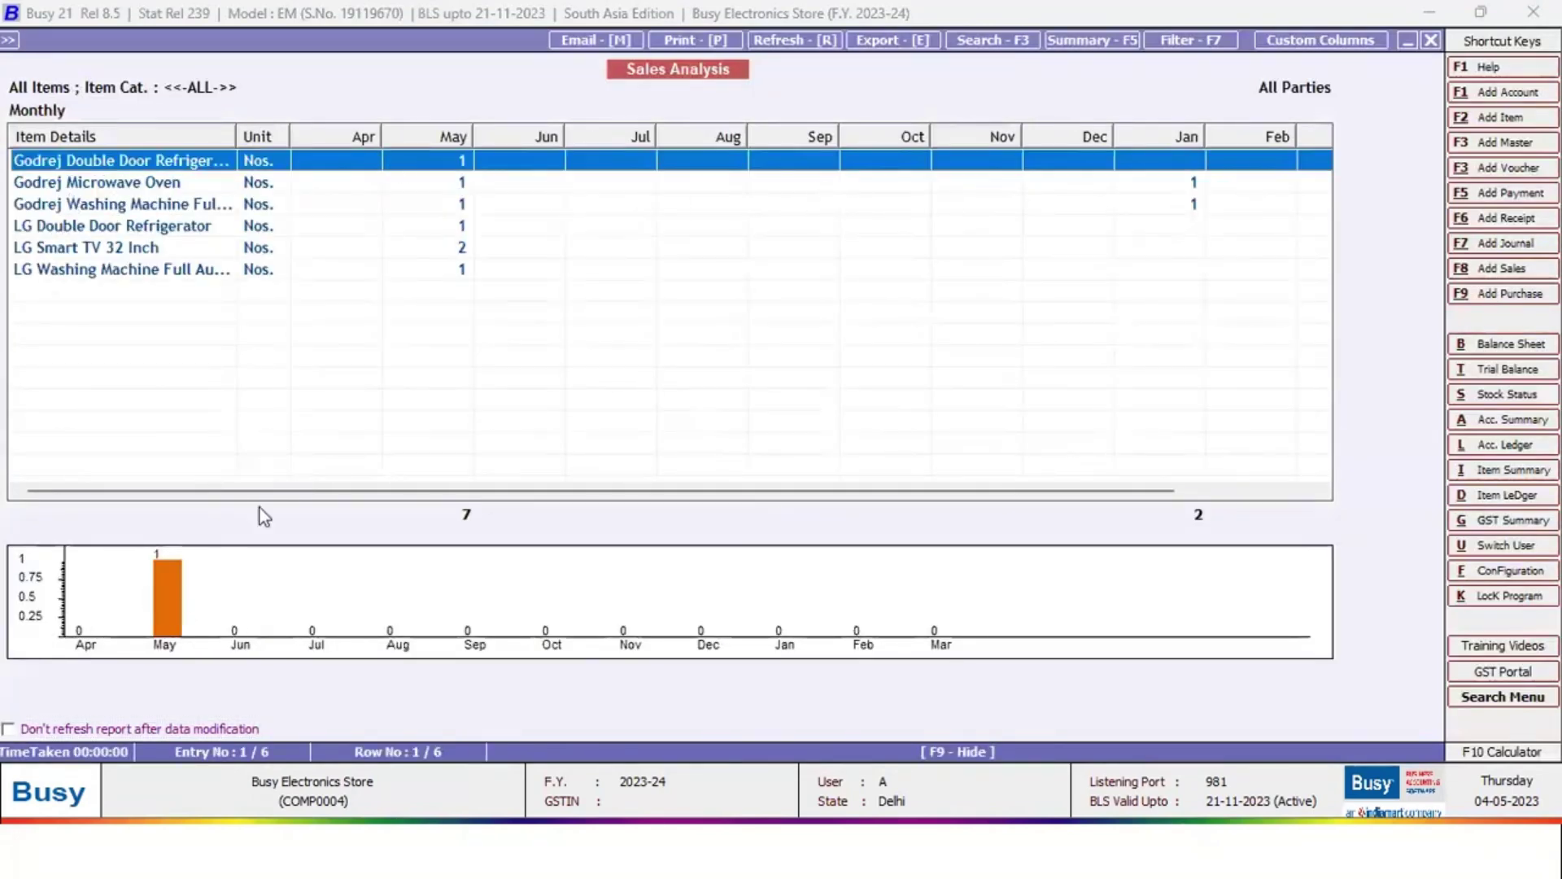
View full-size charts, flipping between Godrej Microwave Oven and Washing Machine, then close the analysis
{"action": "left_click", "coordinate": [164, 570]}
{"action": "double_click", "coordinate": [163, 568]}
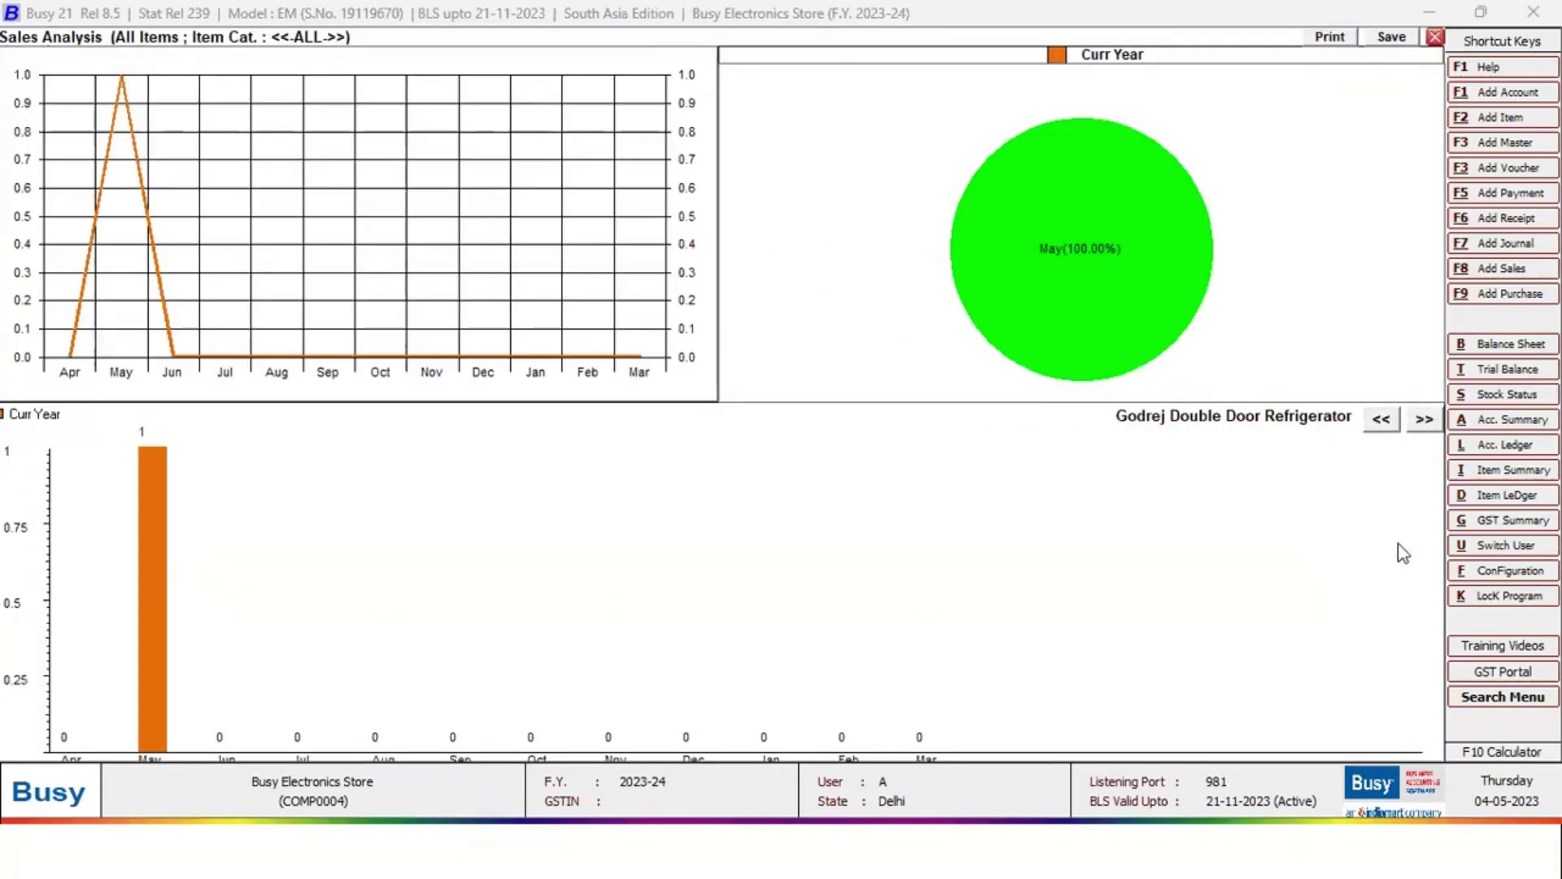
{"action": "left_click", "coordinate": [1424, 420]}
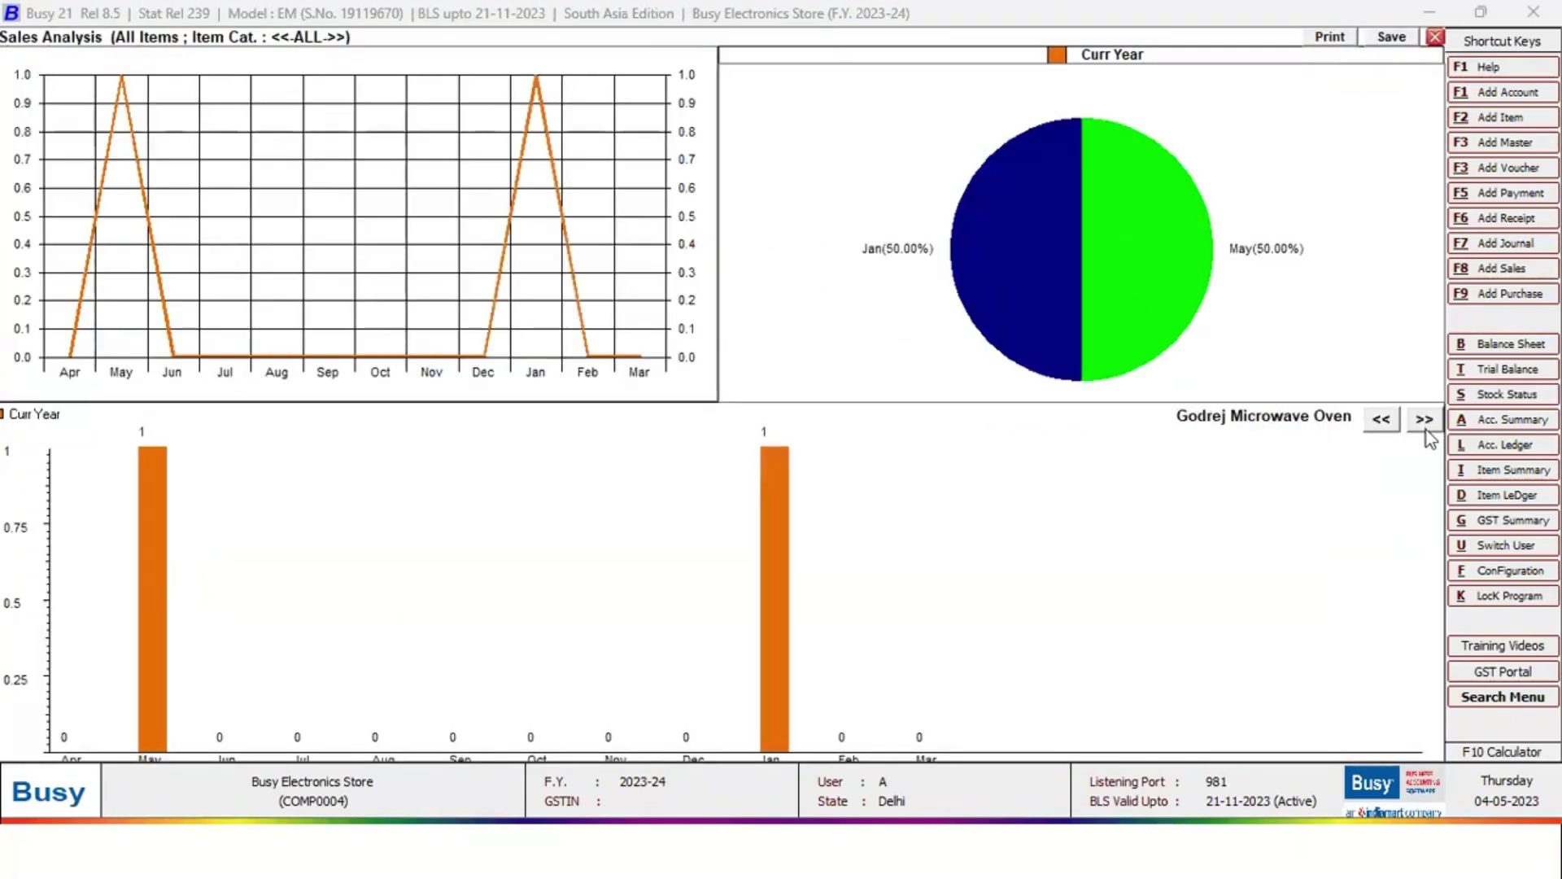
{"action": "left_click", "coordinate": [1424, 420]}
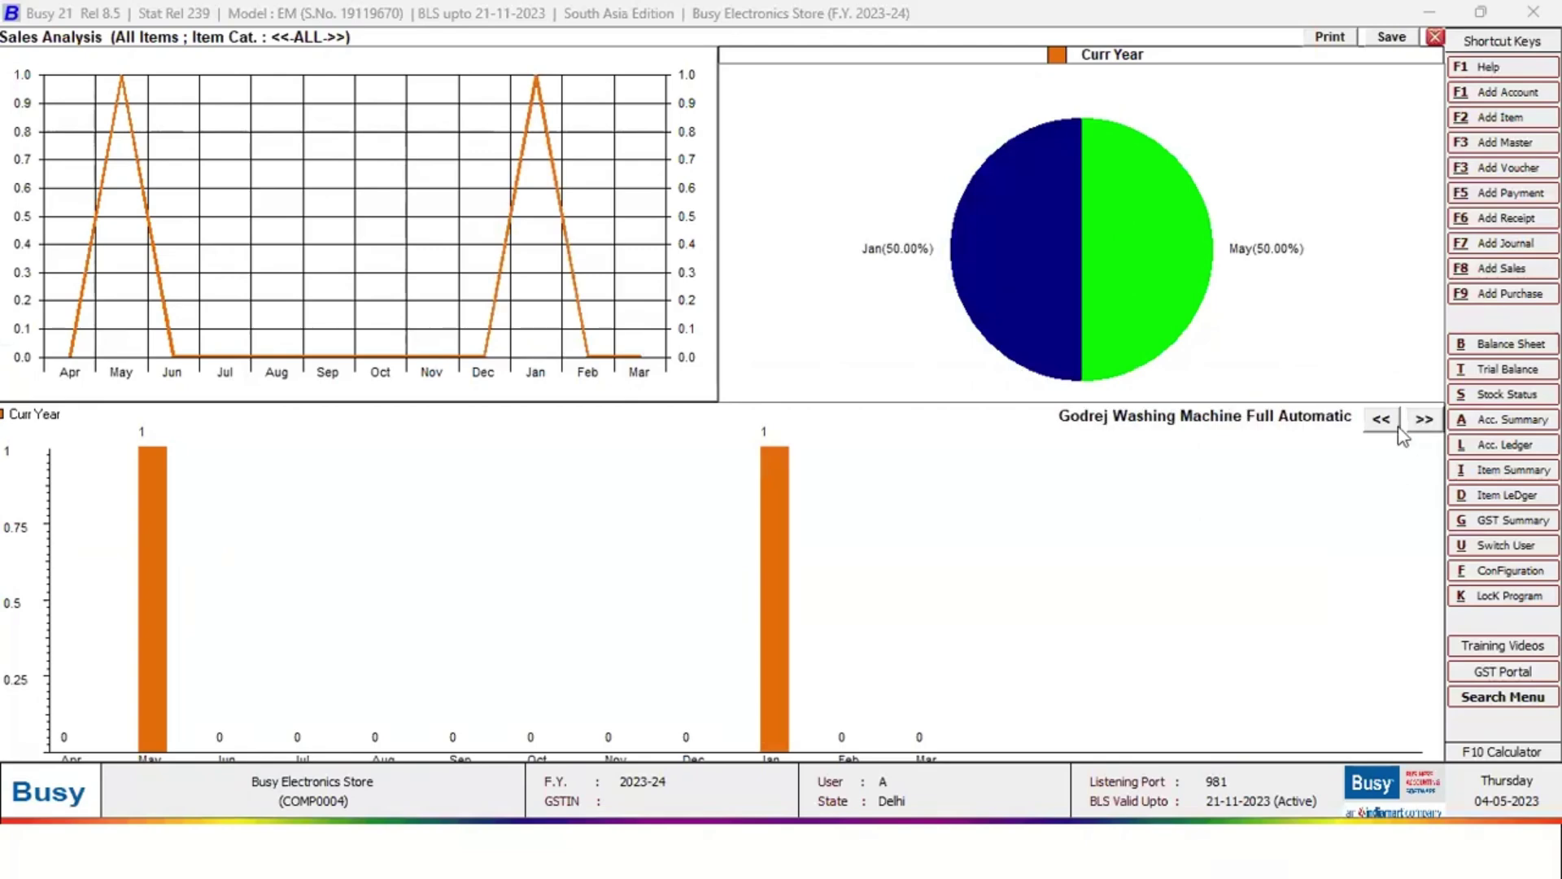
{"action": "left_click", "coordinate": [1397, 429]}
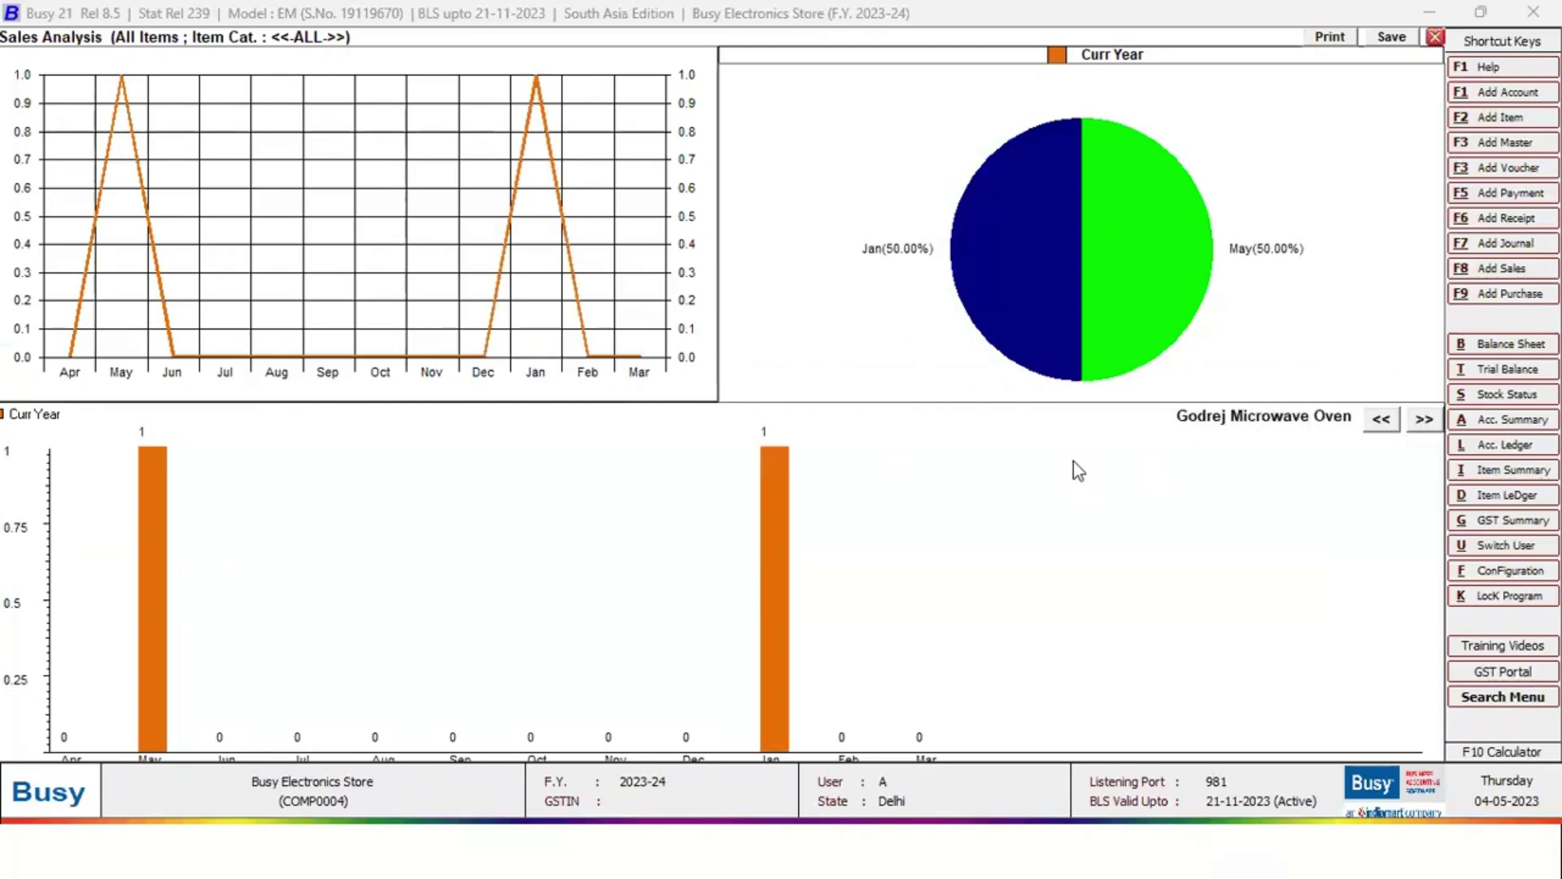
{"action": "key", "text": "Escape"}
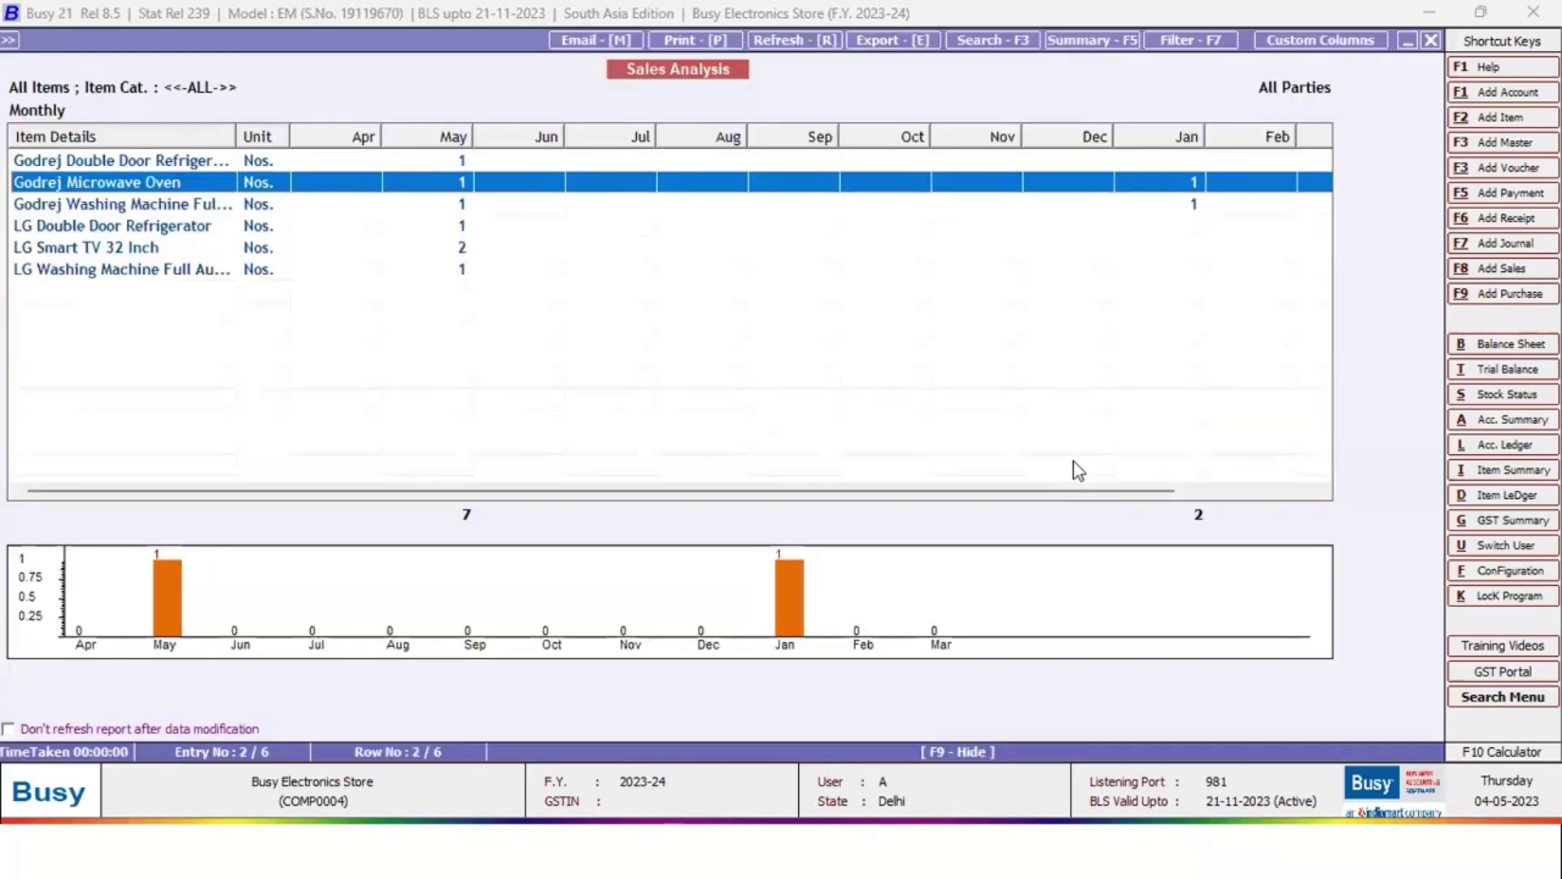
{"action": "key", "text": "Escape"}
{"action": "key", "text": "Escape"}
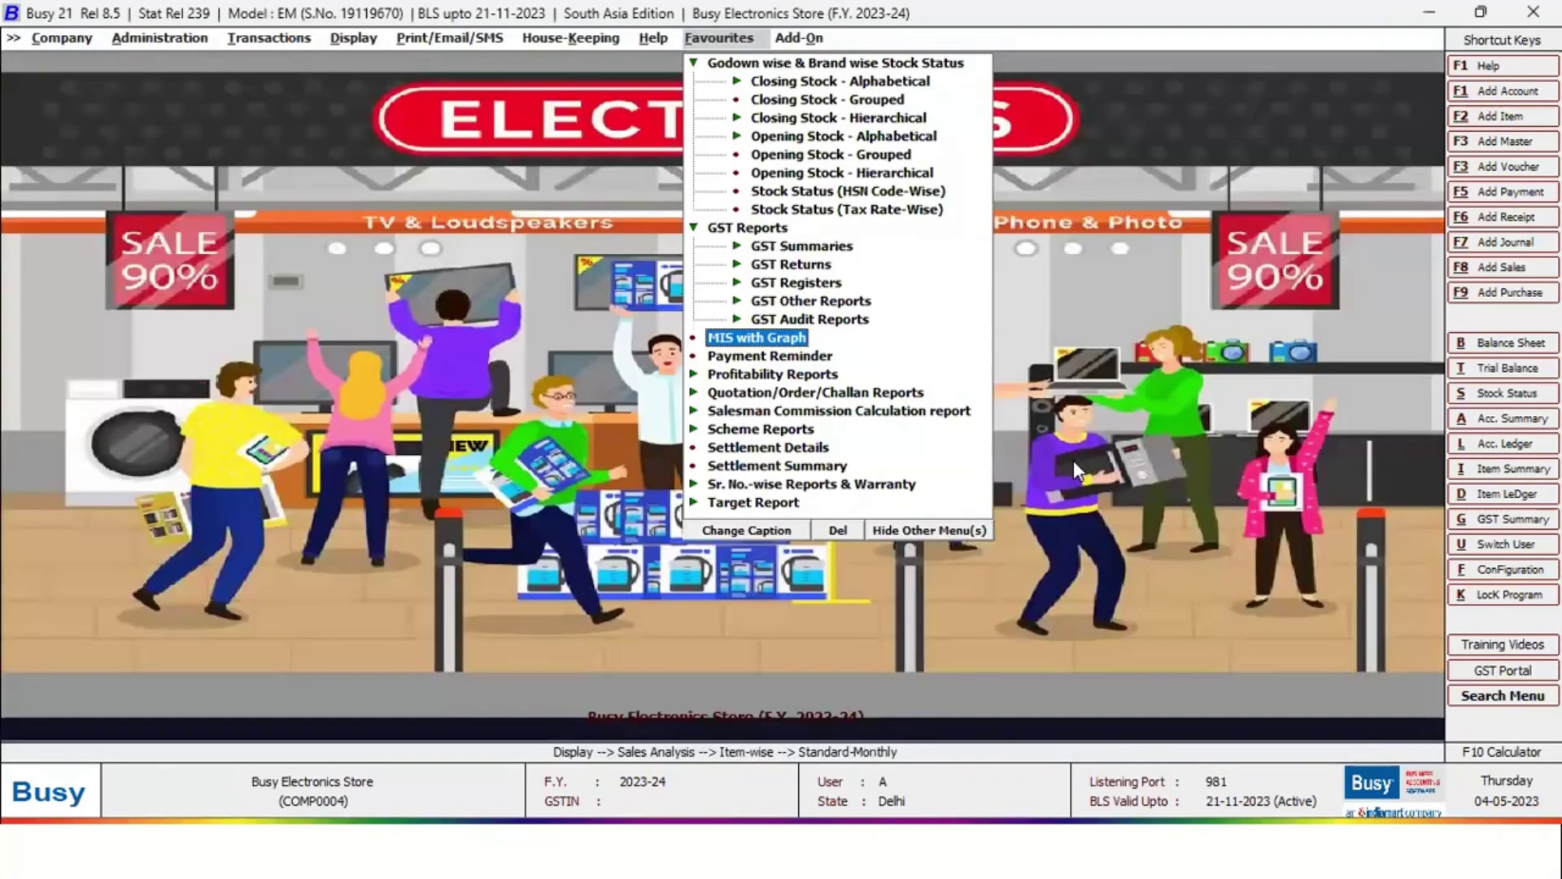
Set up the Payment Reminder for Due Bills and All Parties
{"action": "key", "text": "Down"}
{"action": "key", "text": "Return"}
{"action": "key", "text": "Right"}
{"action": "key", "text": "Right"}
{"action": "key", "text": "Return"}
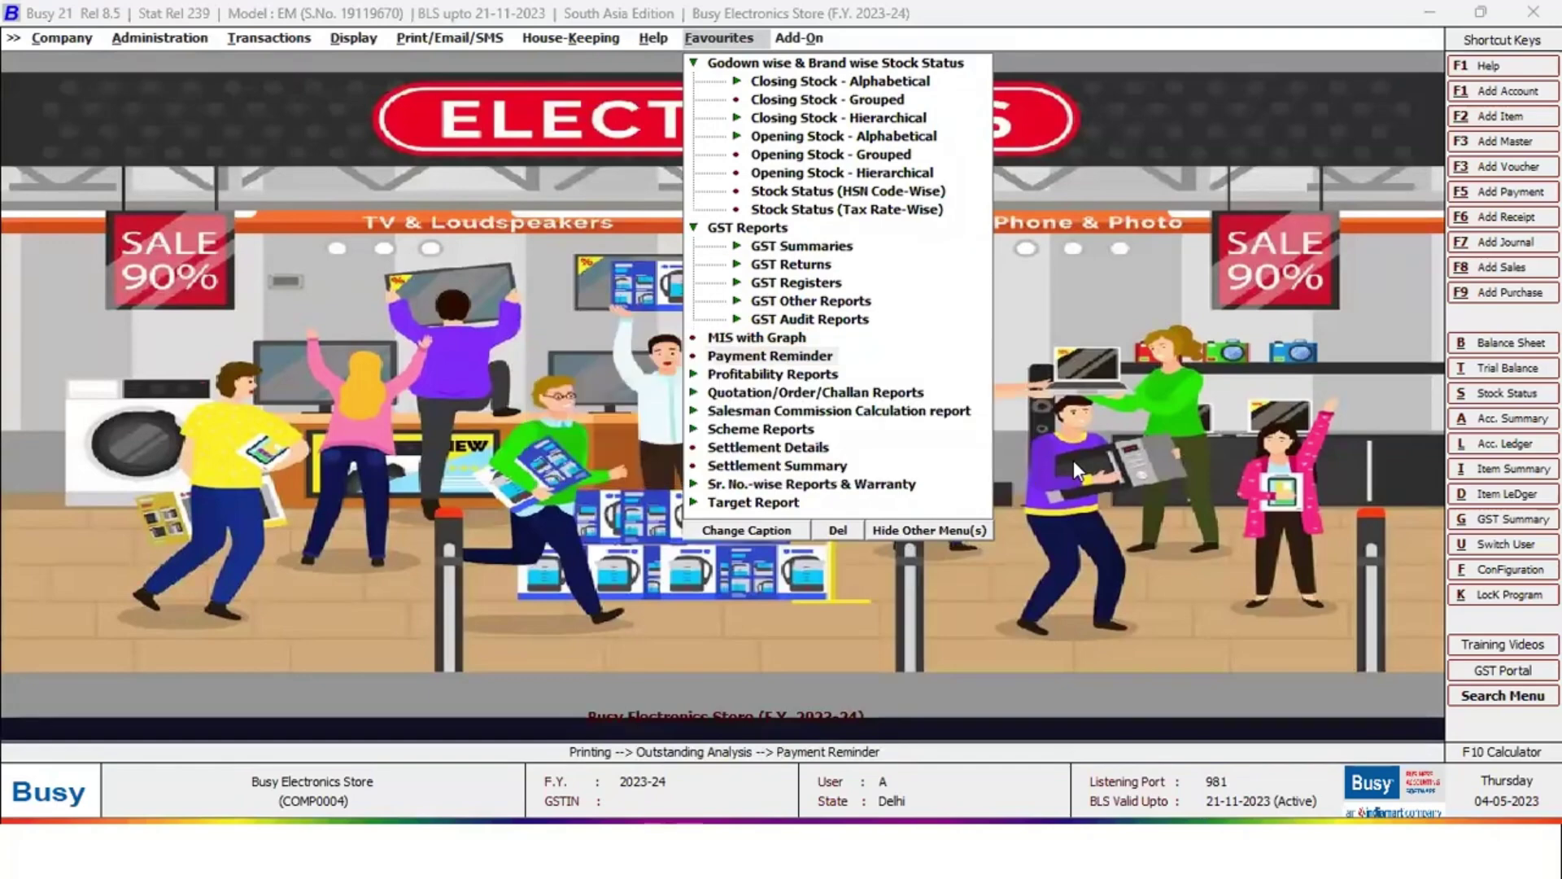
{"action": "key", "text": "Right"}
{"action": "key", "text": "Right"}
{"action": "key", "text": "Return"}
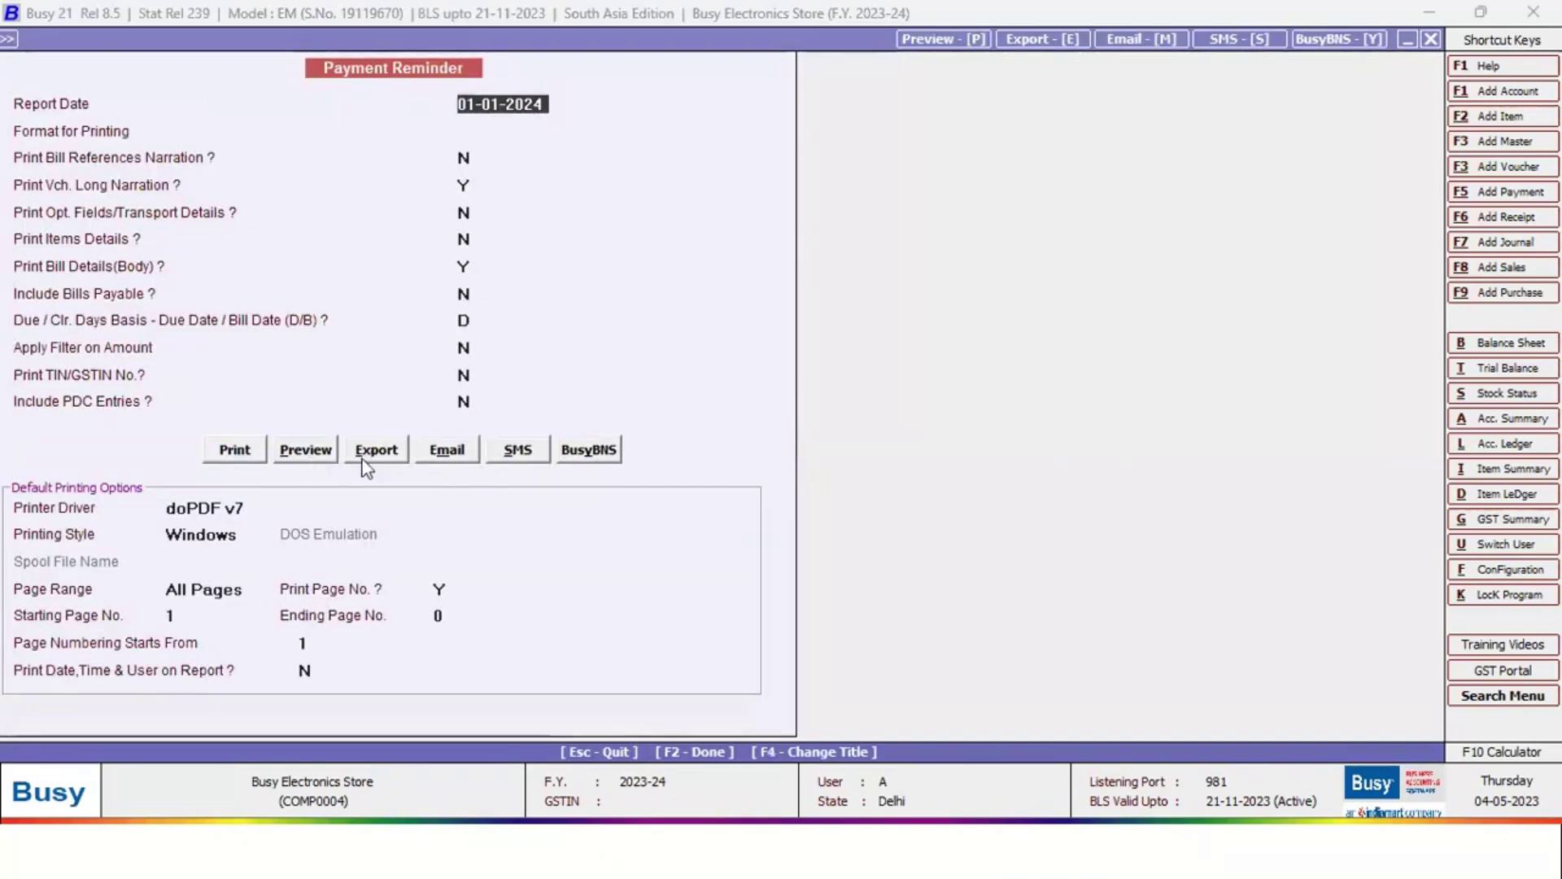
Preview the reminder letter with the STANDARD printing format
{"action": "left_click", "coordinate": [287, 452]}
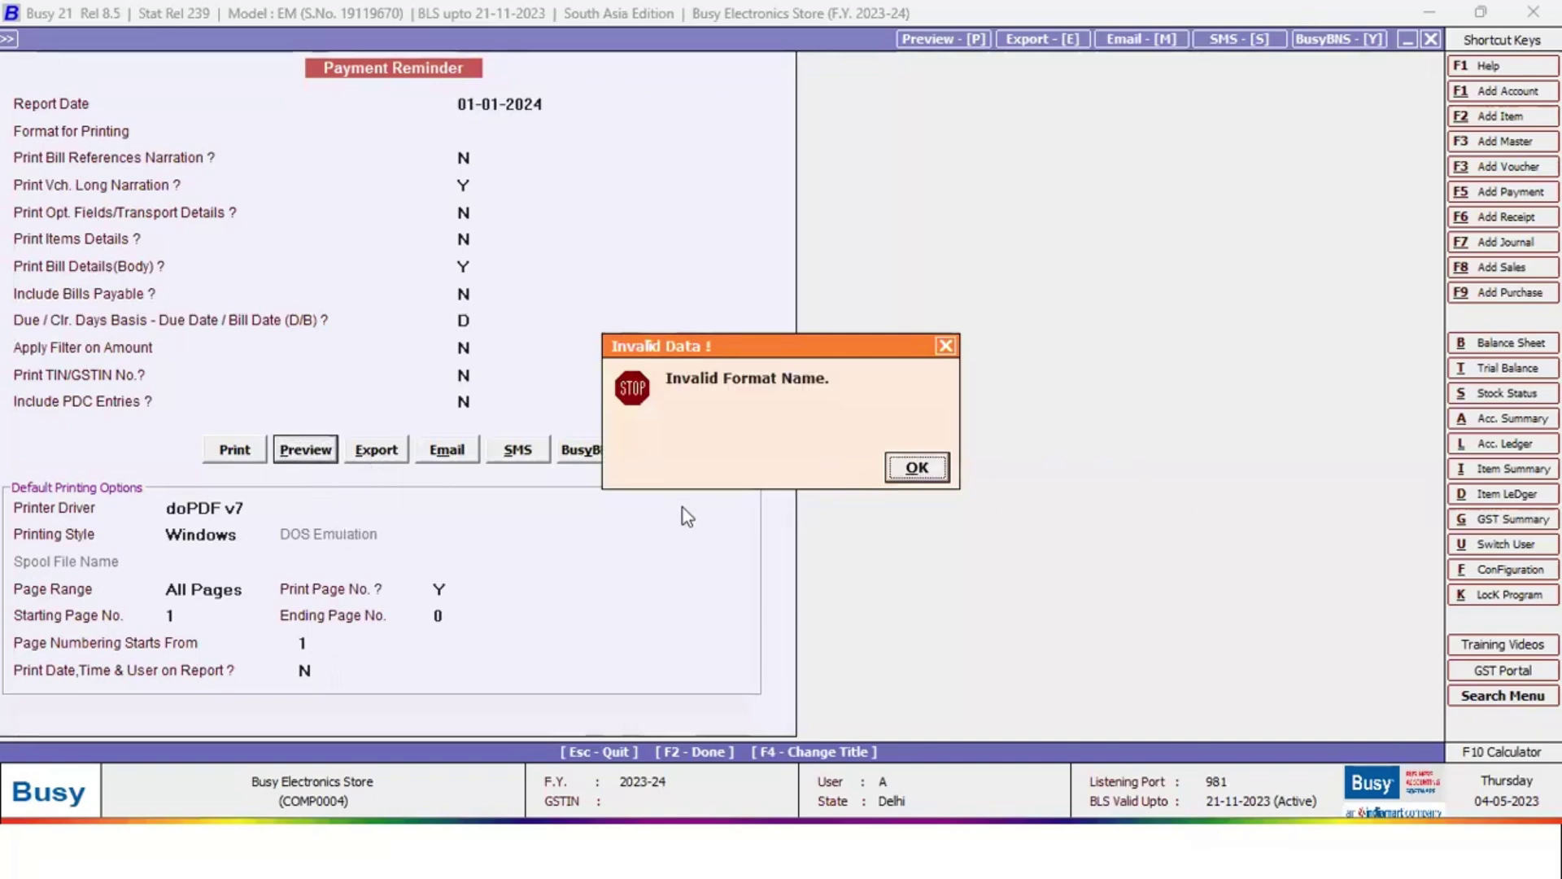
{"action": "left_click", "coordinate": [907, 468]}
{"action": "key", "text": "Return"}
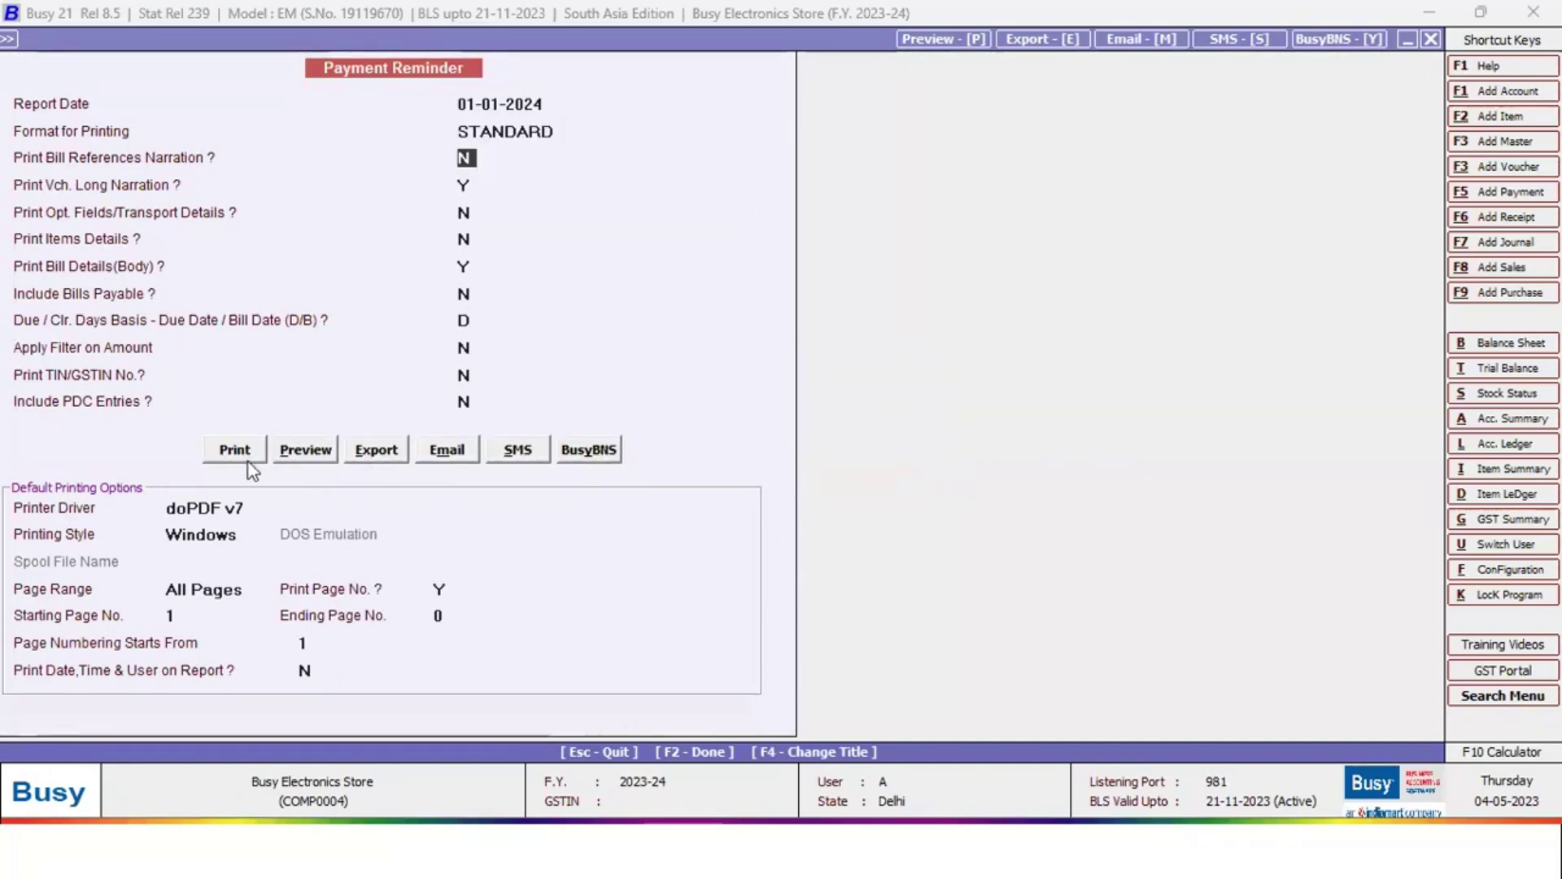
{"action": "left_click", "coordinate": [302, 451]}
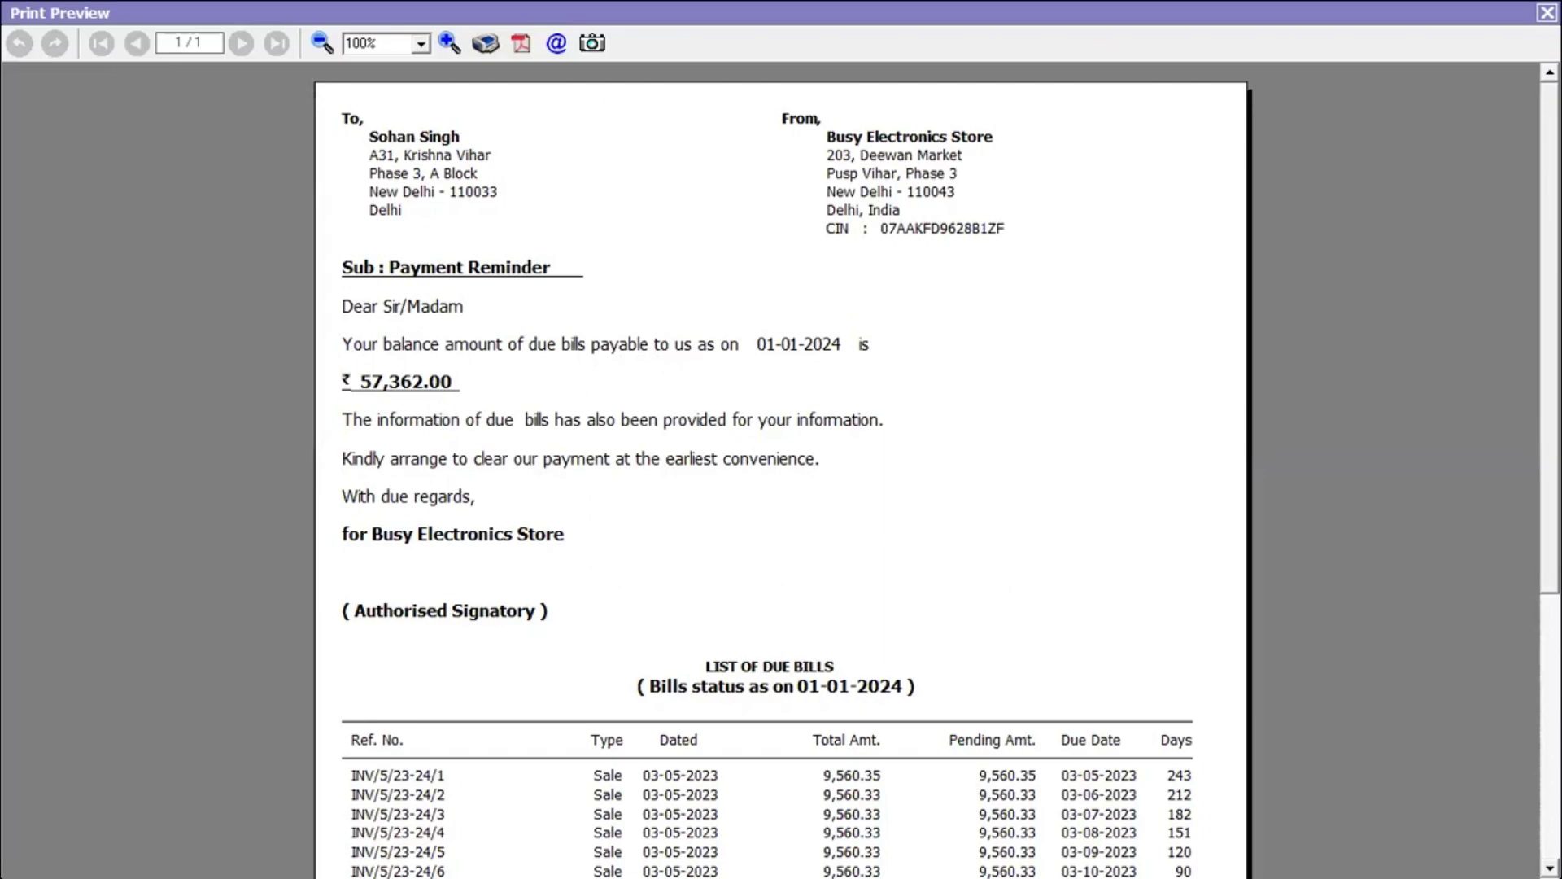
Close the payment reminder preview and its options screen
{"action": "scroll", "coordinate": [781, 472], "scroll_direction": "down", "scroll_amount": 5}
{"action": "key", "text": "Escape"}
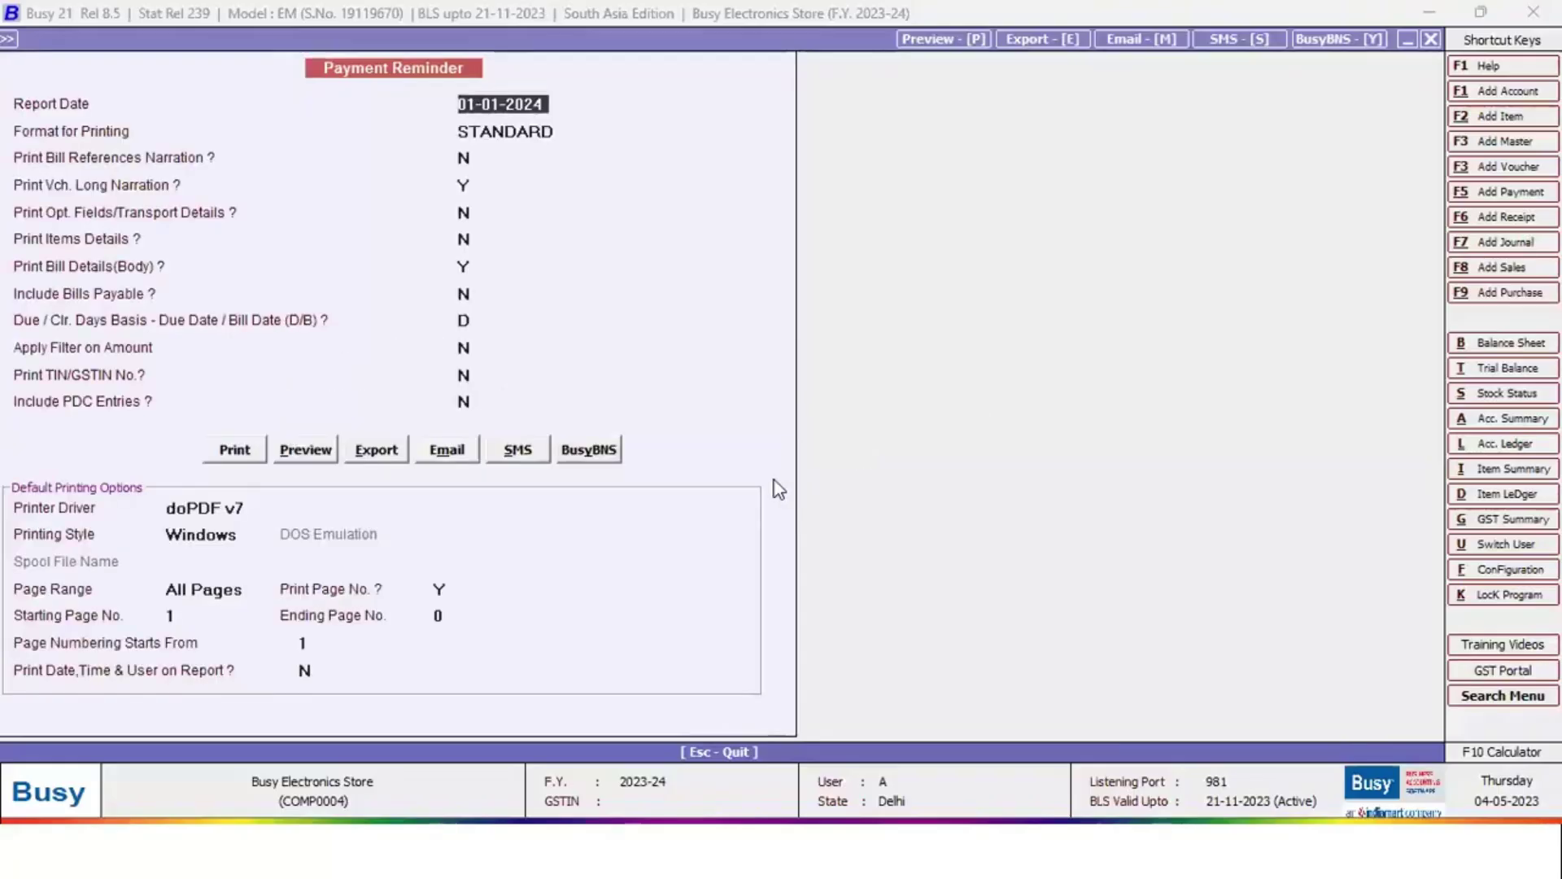
{"action": "key", "text": "Escape"}
{"action": "key", "text": "Escape"}
View the salesman-wise profitability report for all salesmen, then close it
{"action": "key", "text": "Down"}
{"action": "key", "text": "Return"}
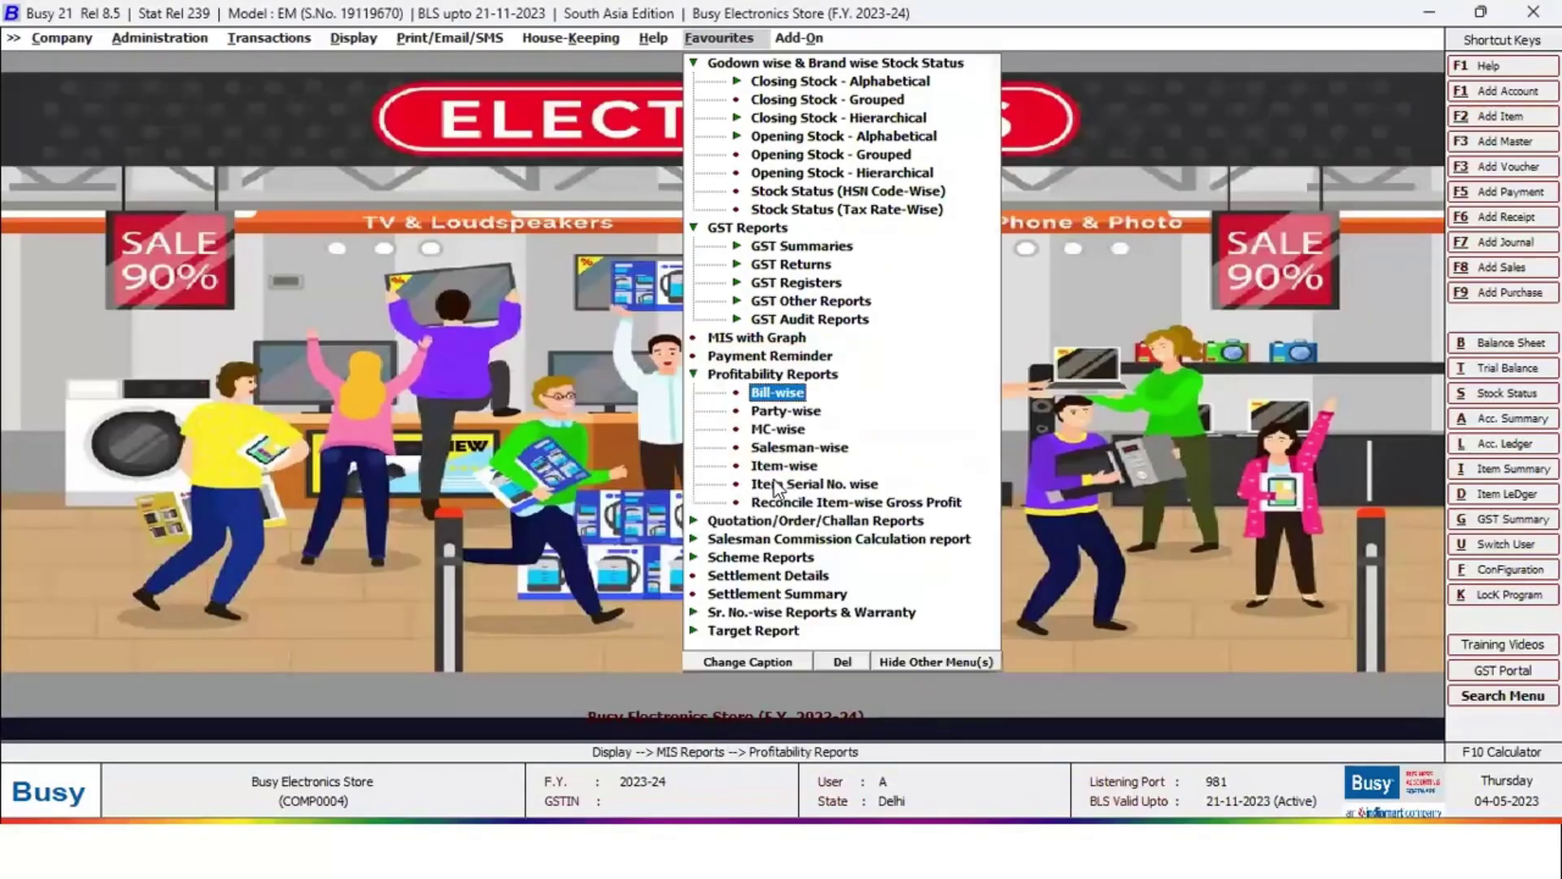
{"action": "key", "text": "Down"}
{"action": "key", "text": "Down"}
{"action": "key", "text": "Down"}
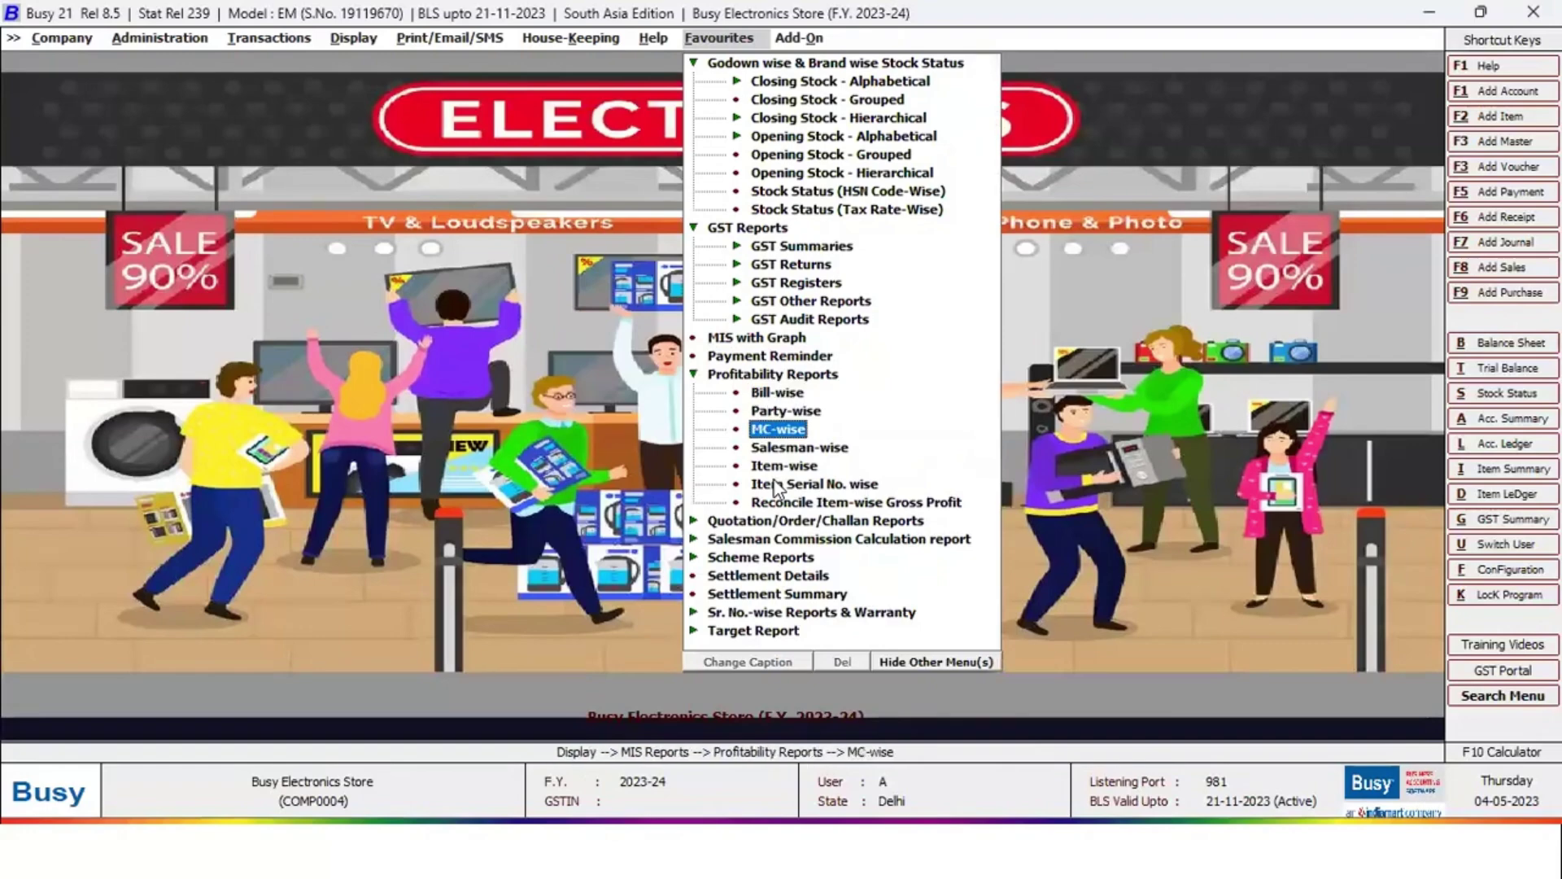
{"action": "key", "text": "Return"}
{"action": "key", "text": "Right"}
{"action": "key", "text": "Return"}
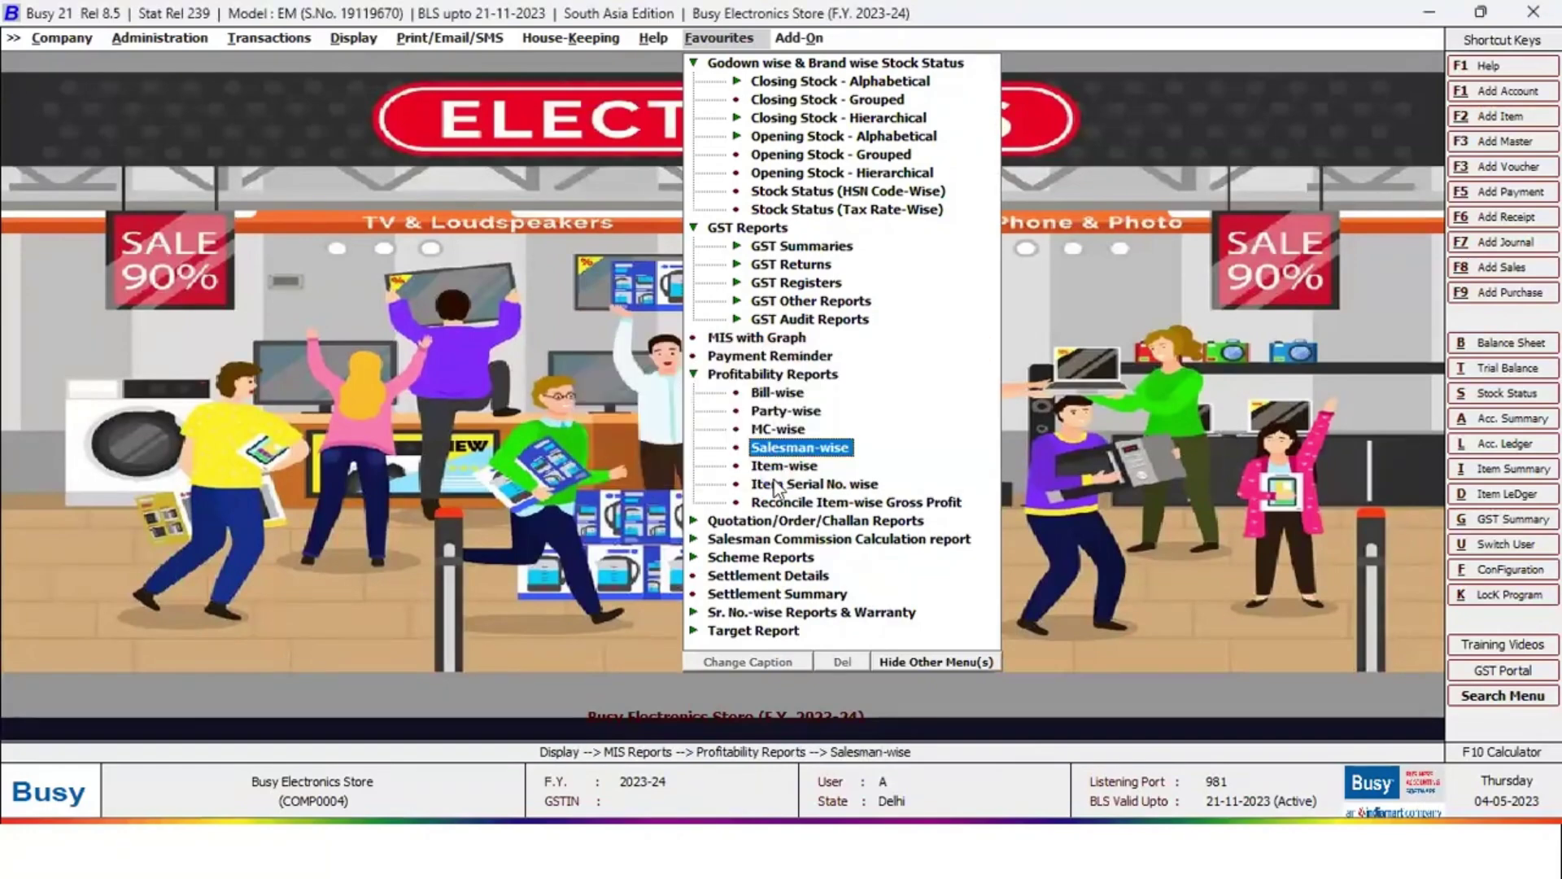
{"action": "key", "text": "F2"}
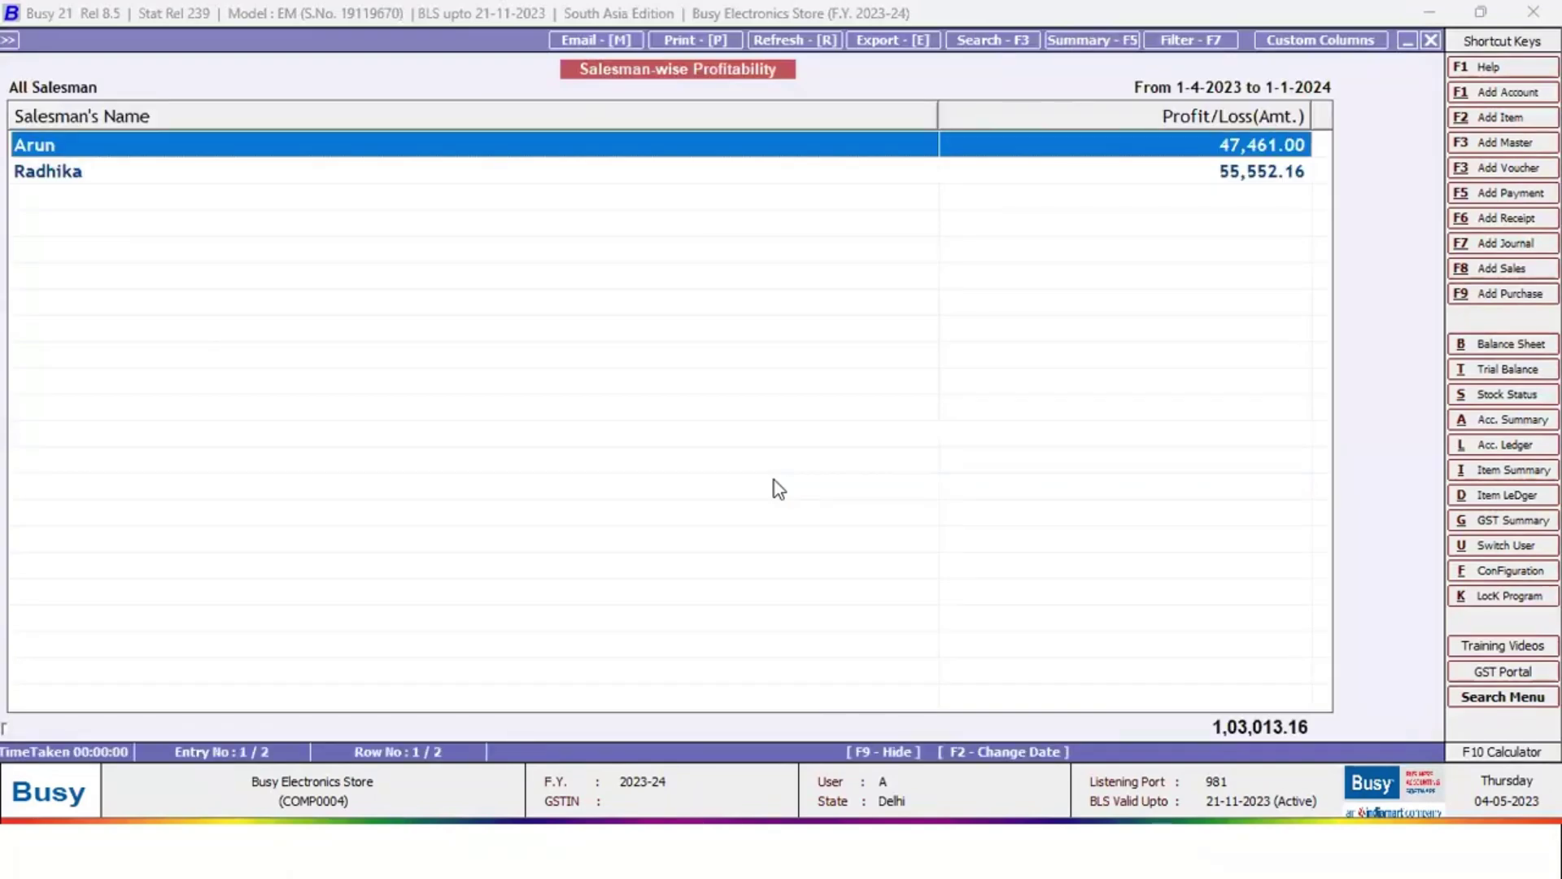
{"action": "key", "text": "Escape"}
{"action": "key", "text": "Escape"}
{"action": "key", "text": "Escape"}
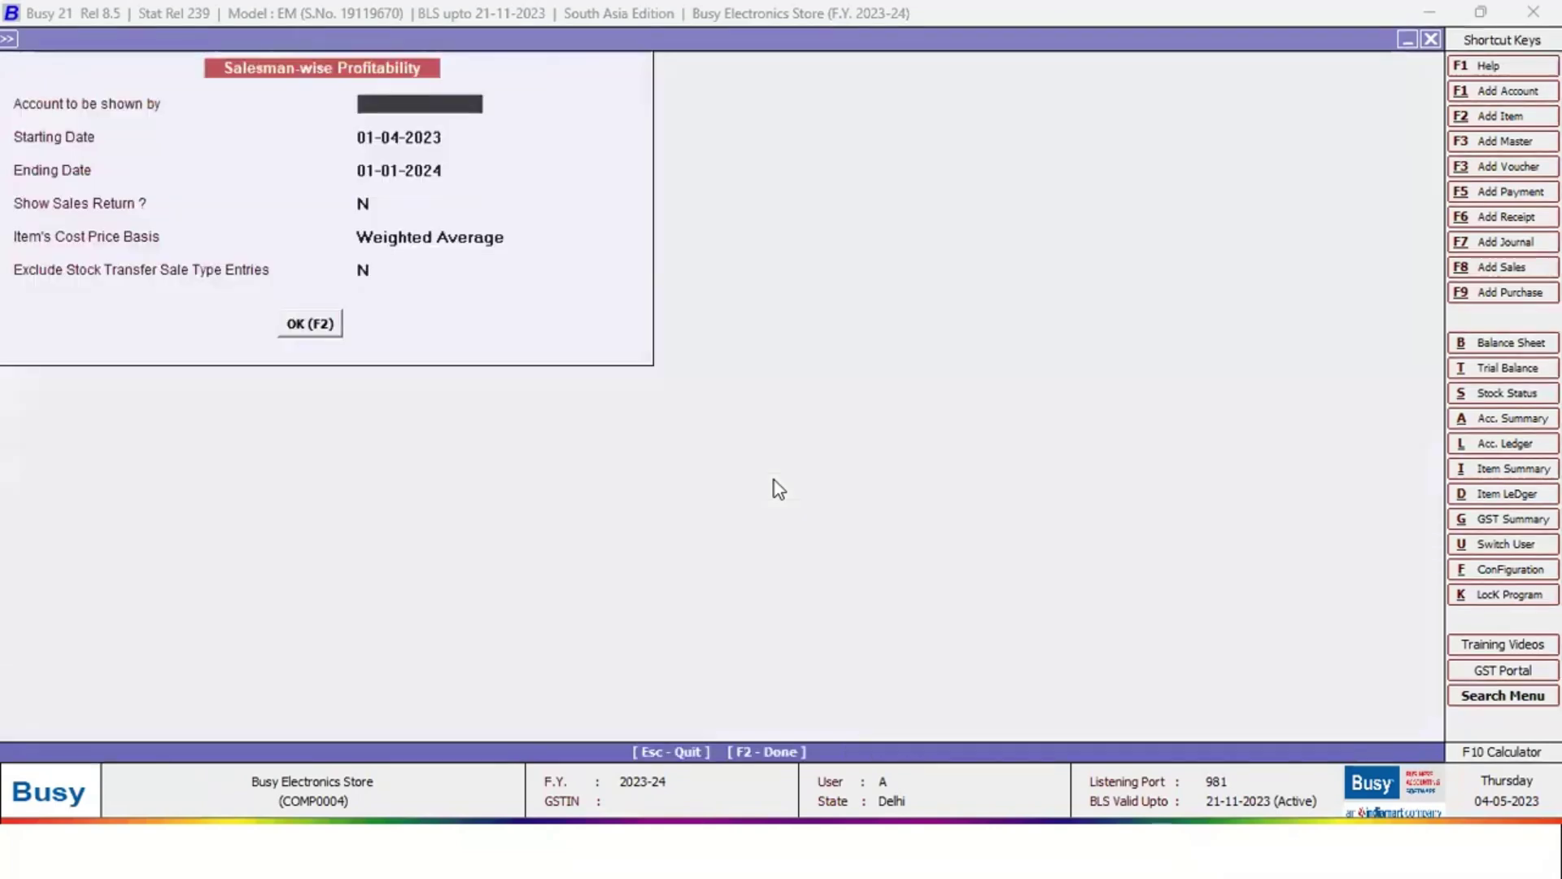
{"action": "key", "text": "Escape"}
{"action": "key", "text": "Escape"}
Run the item-wise pending sales quotations report for Godrej Double Door Refrigerator, then close it
{"action": "key", "text": "Down"}
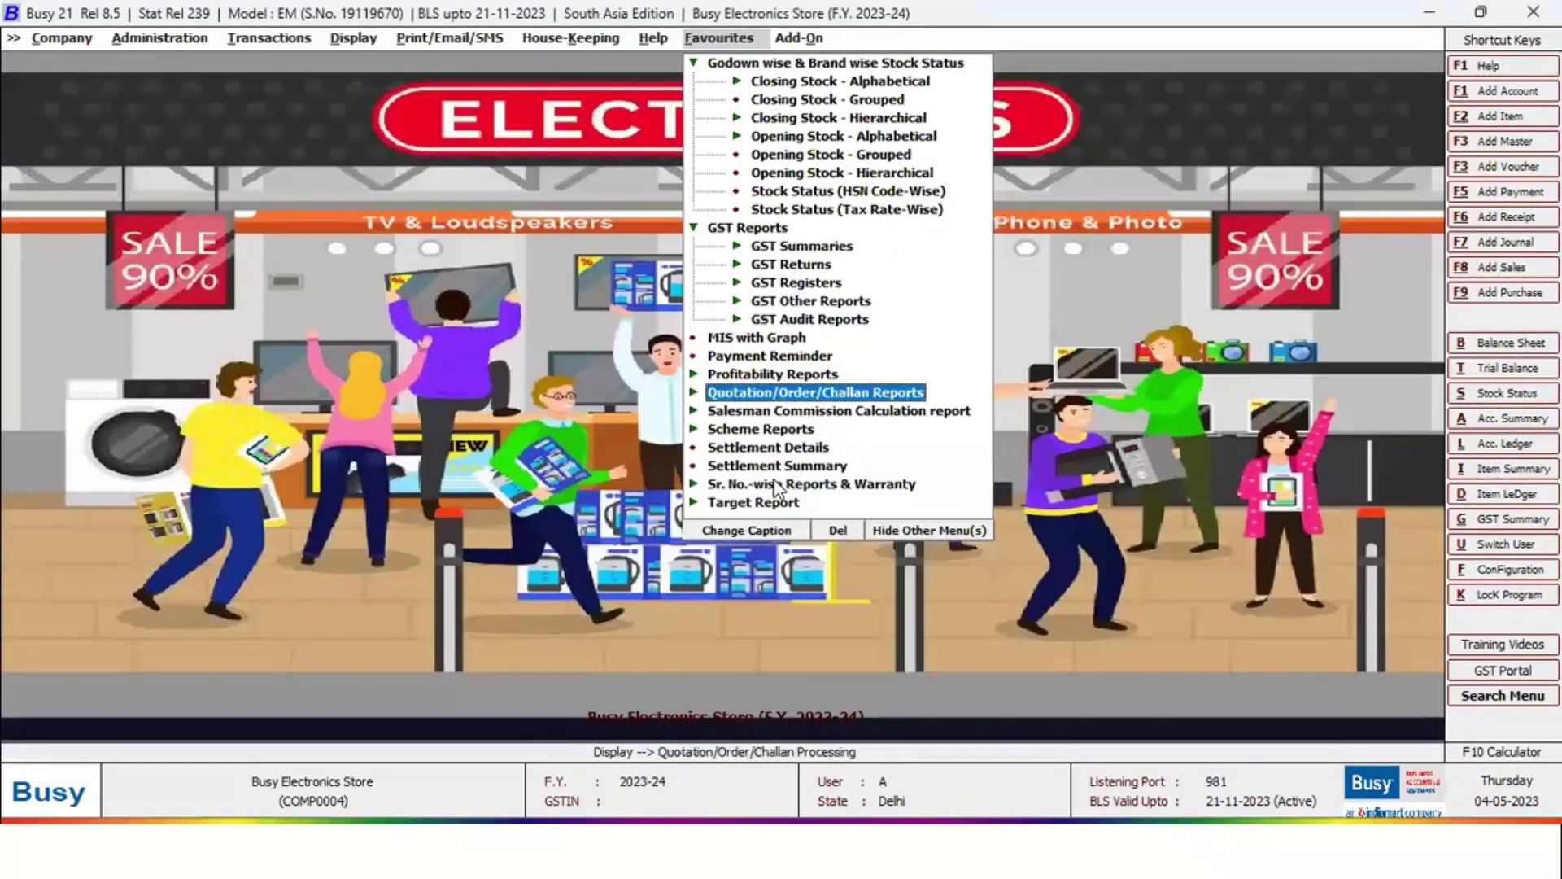
{"action": "key", "text": "Return"}
{"action": "key", "text": "Return"}
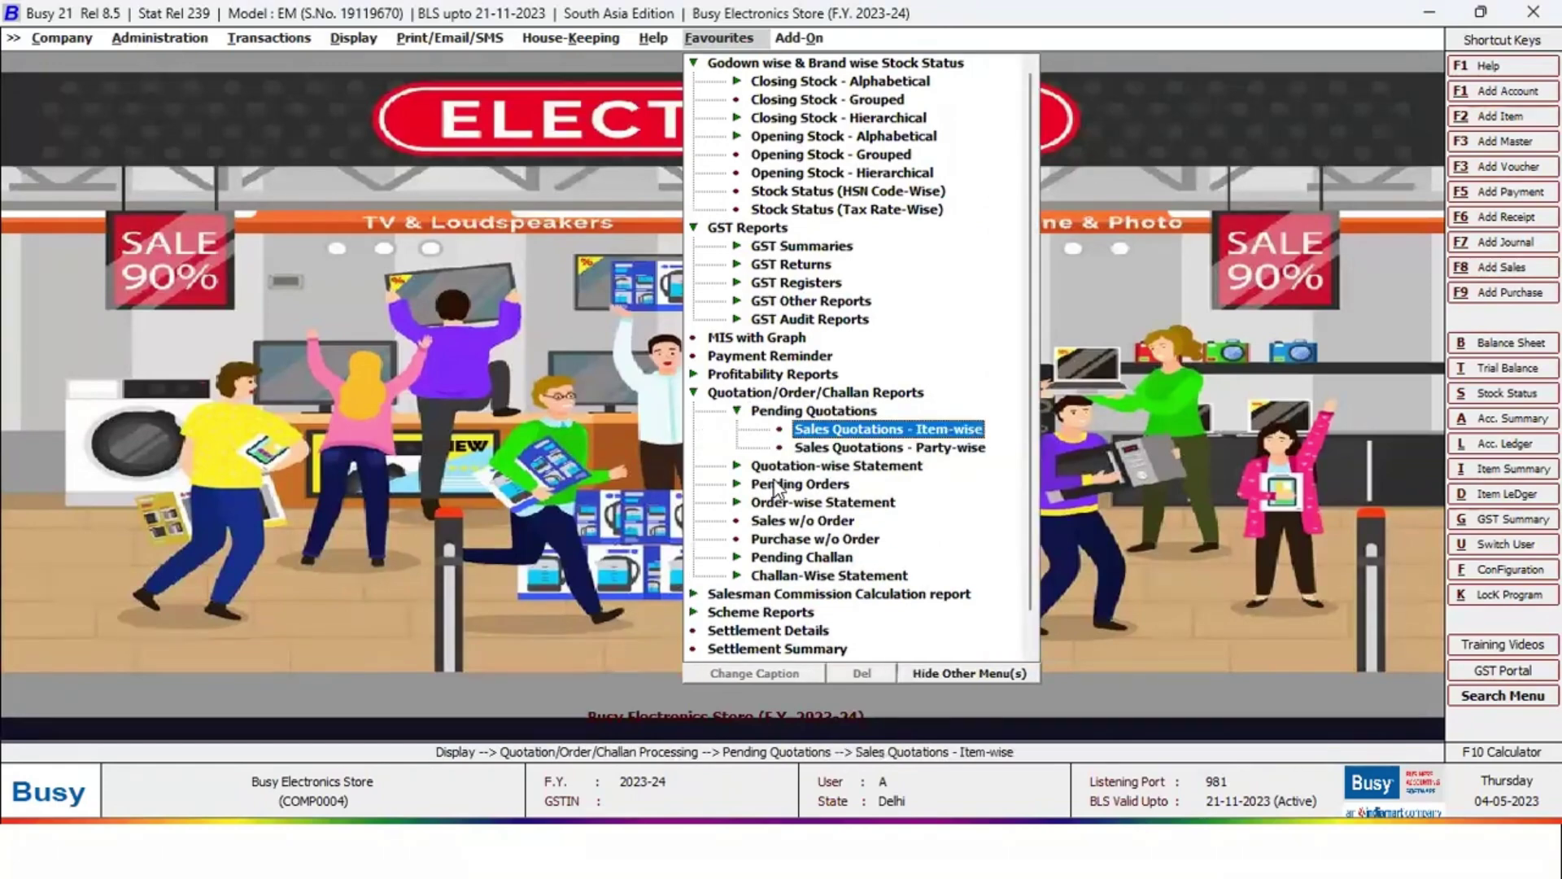
{"action": "key", "text": "Return"}
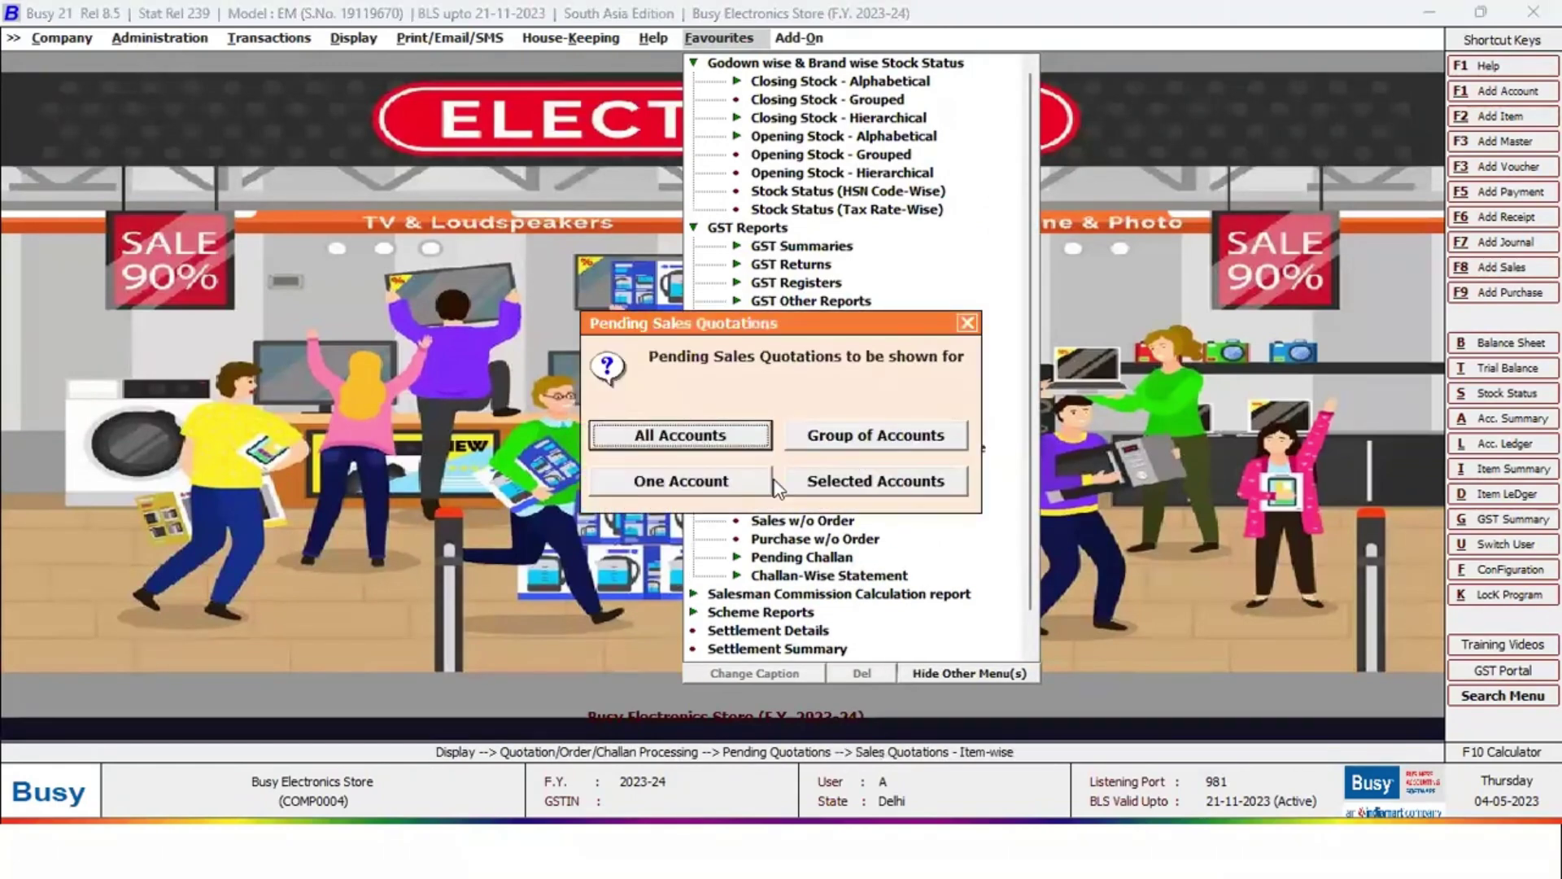
{"action": "key", "text": "Return"}
{"action": "key", "text": "Return"}
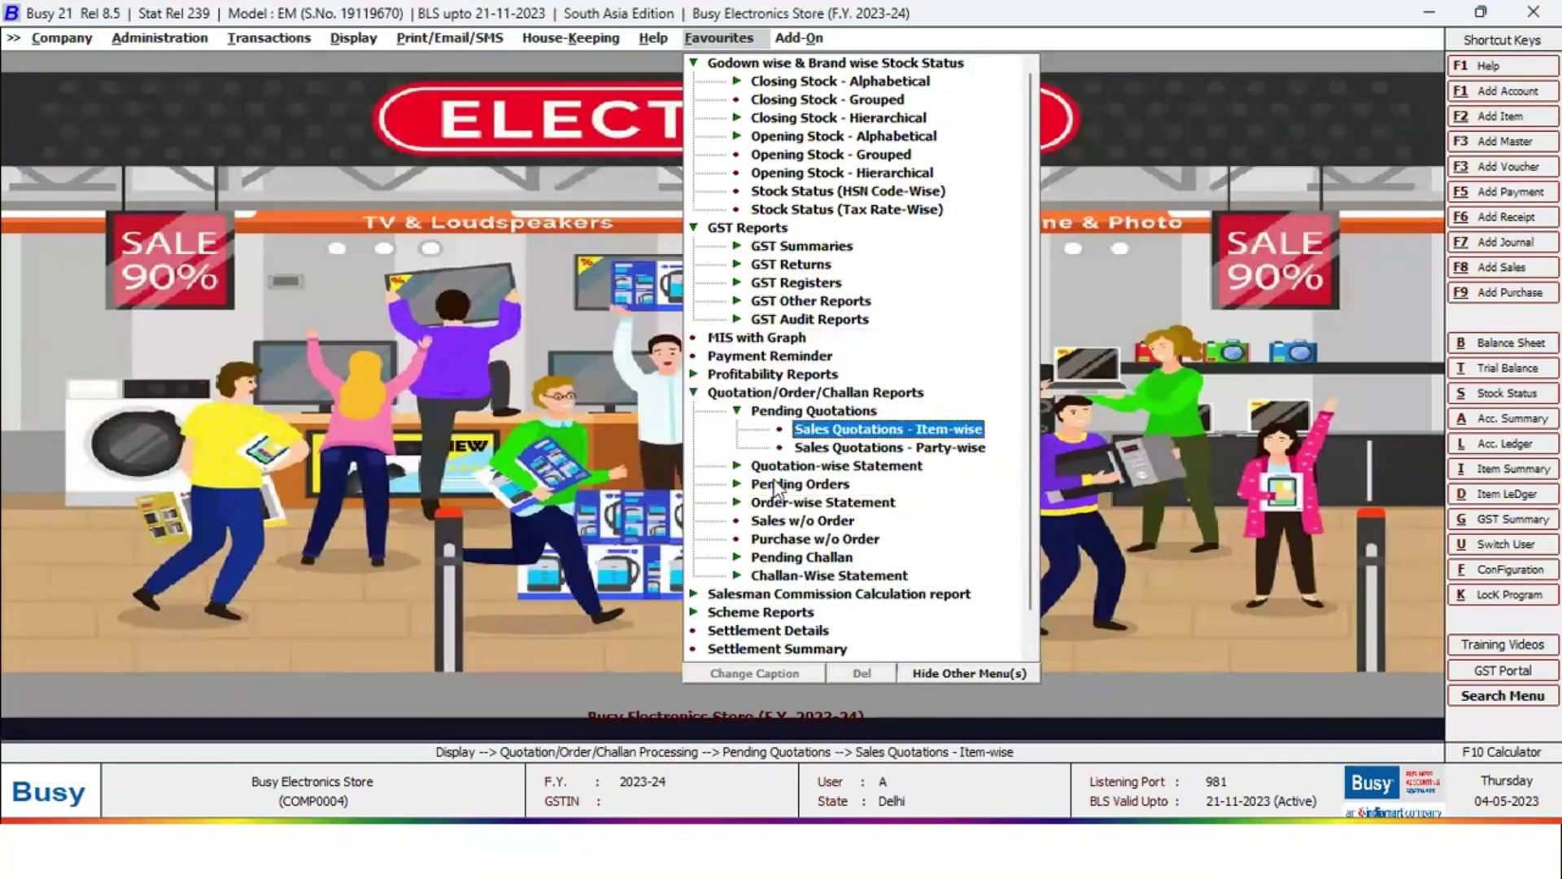
{"action": "key", "text": "Return"}
{"action": "key", "text": "space"}
{"action": "key", "text": "Return"}
{"action": "key", "text": "Return"}
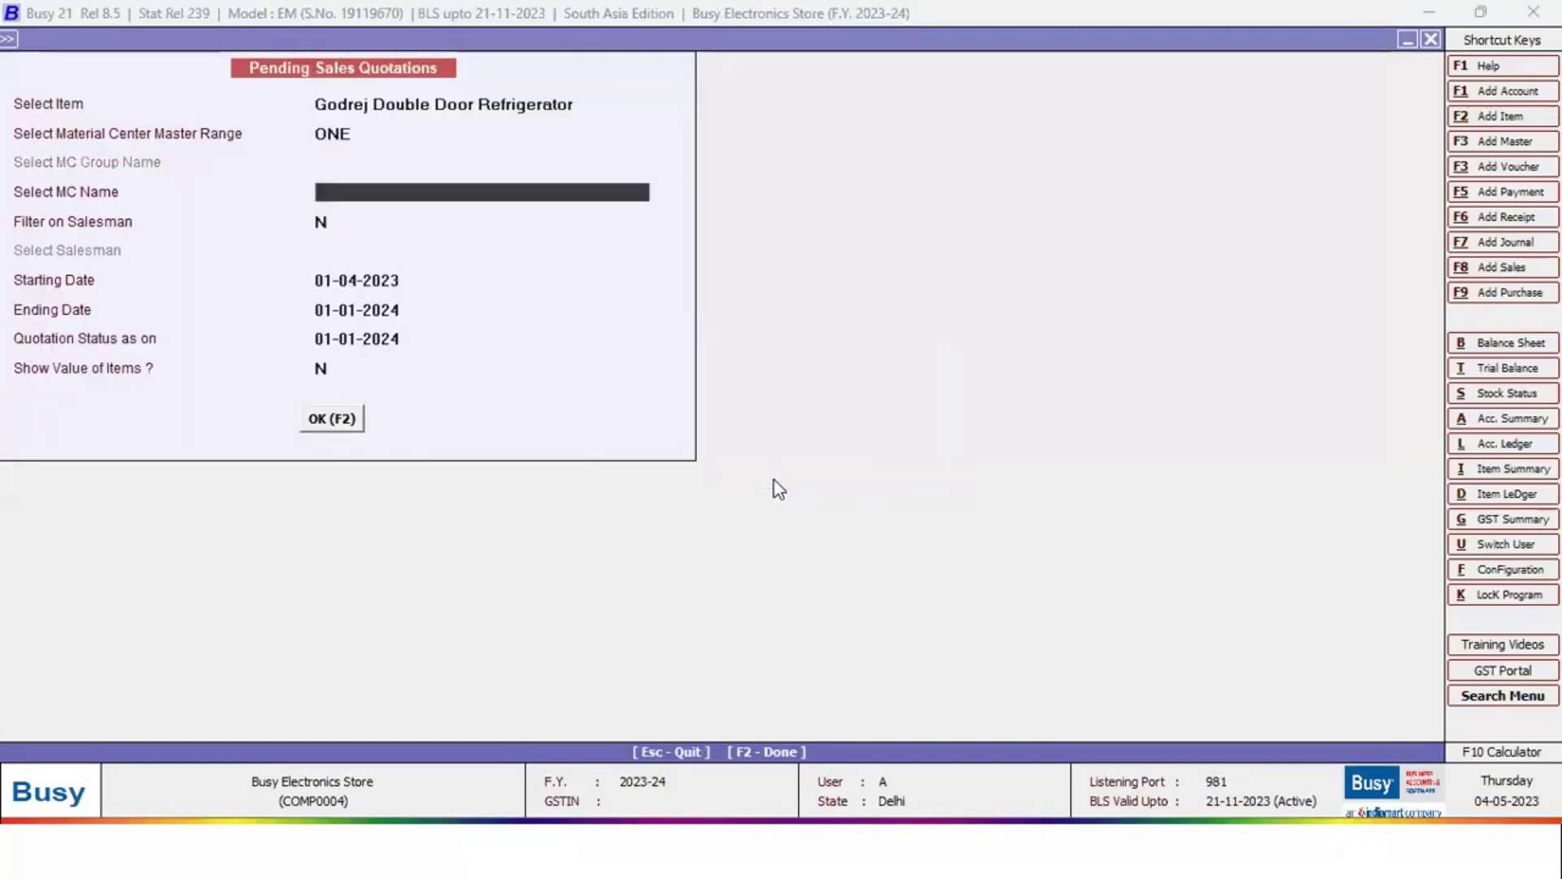
{"action": "key", "text": "Up"}
{"action": "key", "text": "Down"}
{"action": "key", "text": "Down"}
{"action": "key", "text": "Return"}
{"action": "key", "text": "Return"}
{"action": "key", "text": "F2"}
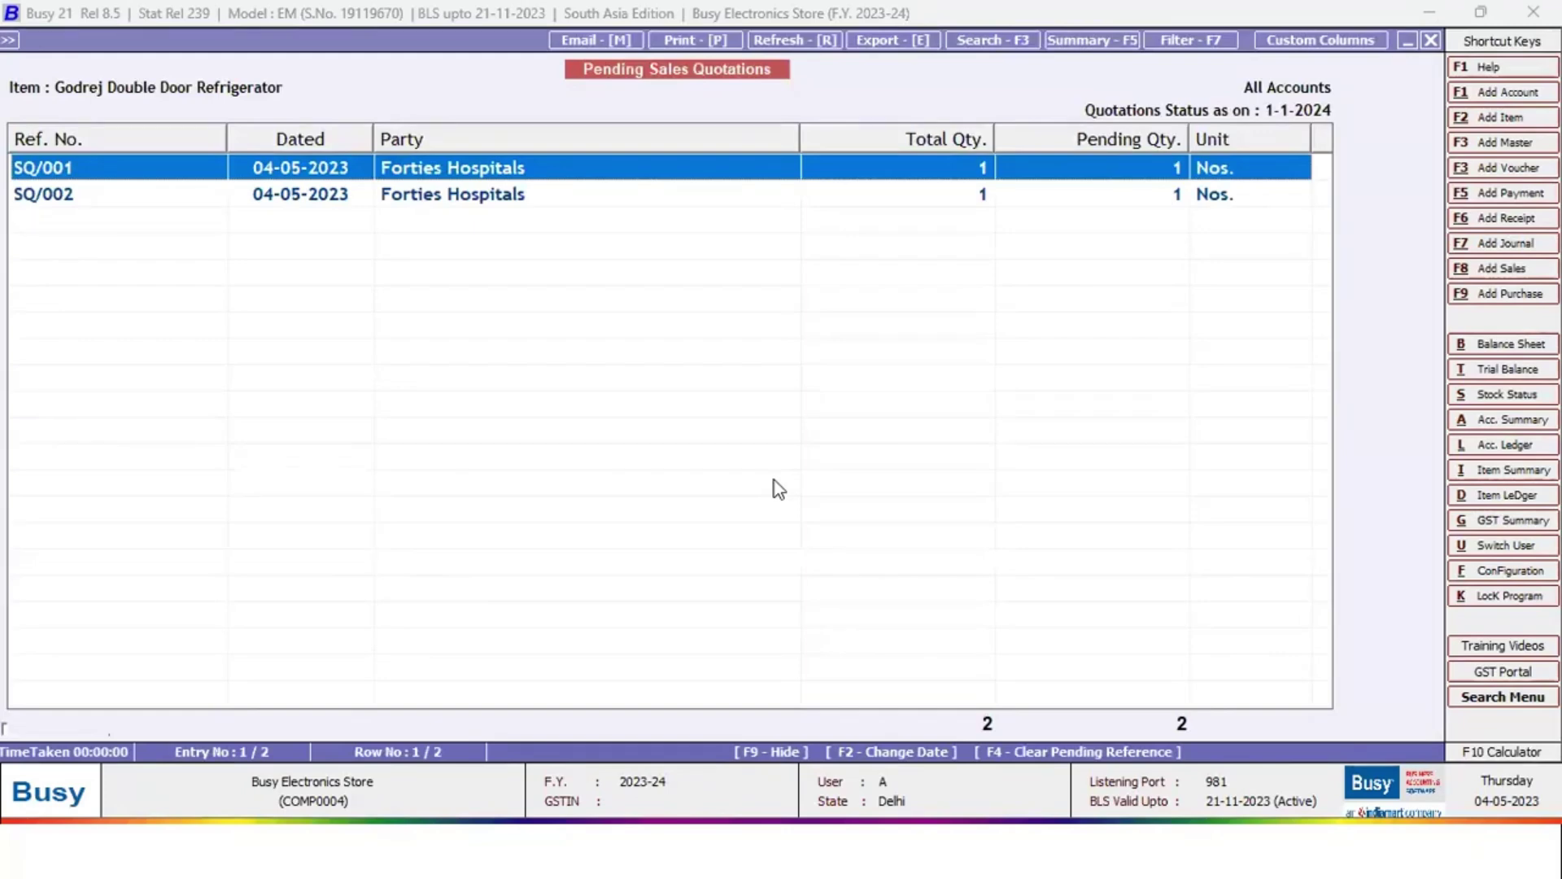
{"action": "key", "text": "Escape"}
{"action": "key", "text": "Escape"}
{"action": "key", "text": "Escape"}
{"action": "key", "text": "Escape"}
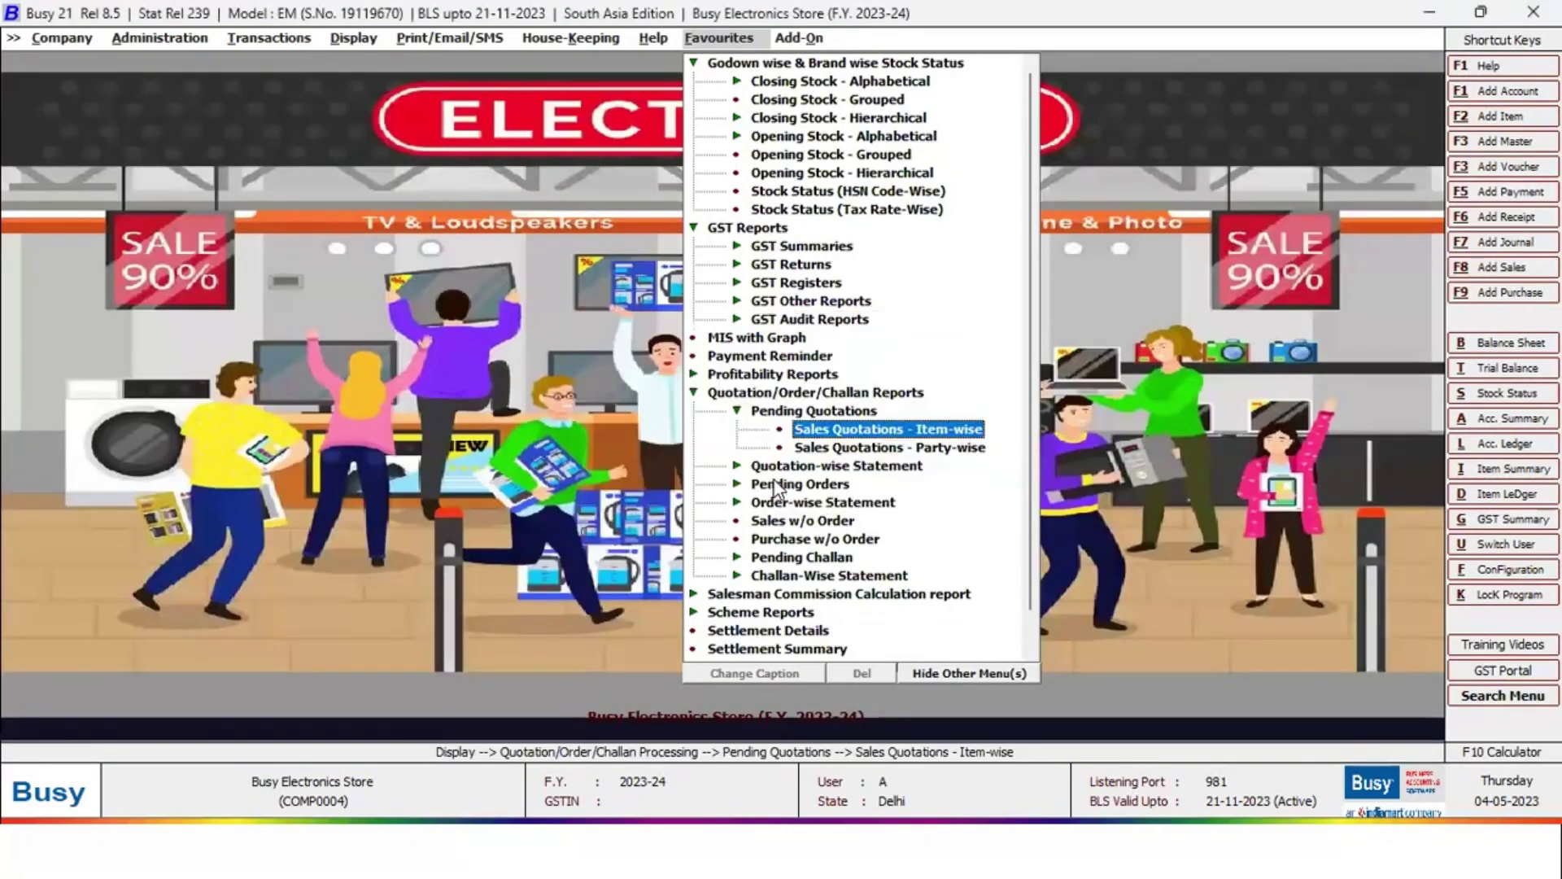
View the date-wise sales quotation statement for all accounts and items, then close it
{"action": "key", "text": "Down"}
{"action": "key", "text": "Down"}
{"action": "key", "text": "Return"}
{"action": "key", "text": "Down"}
{"action": "key", "text": "Return"}
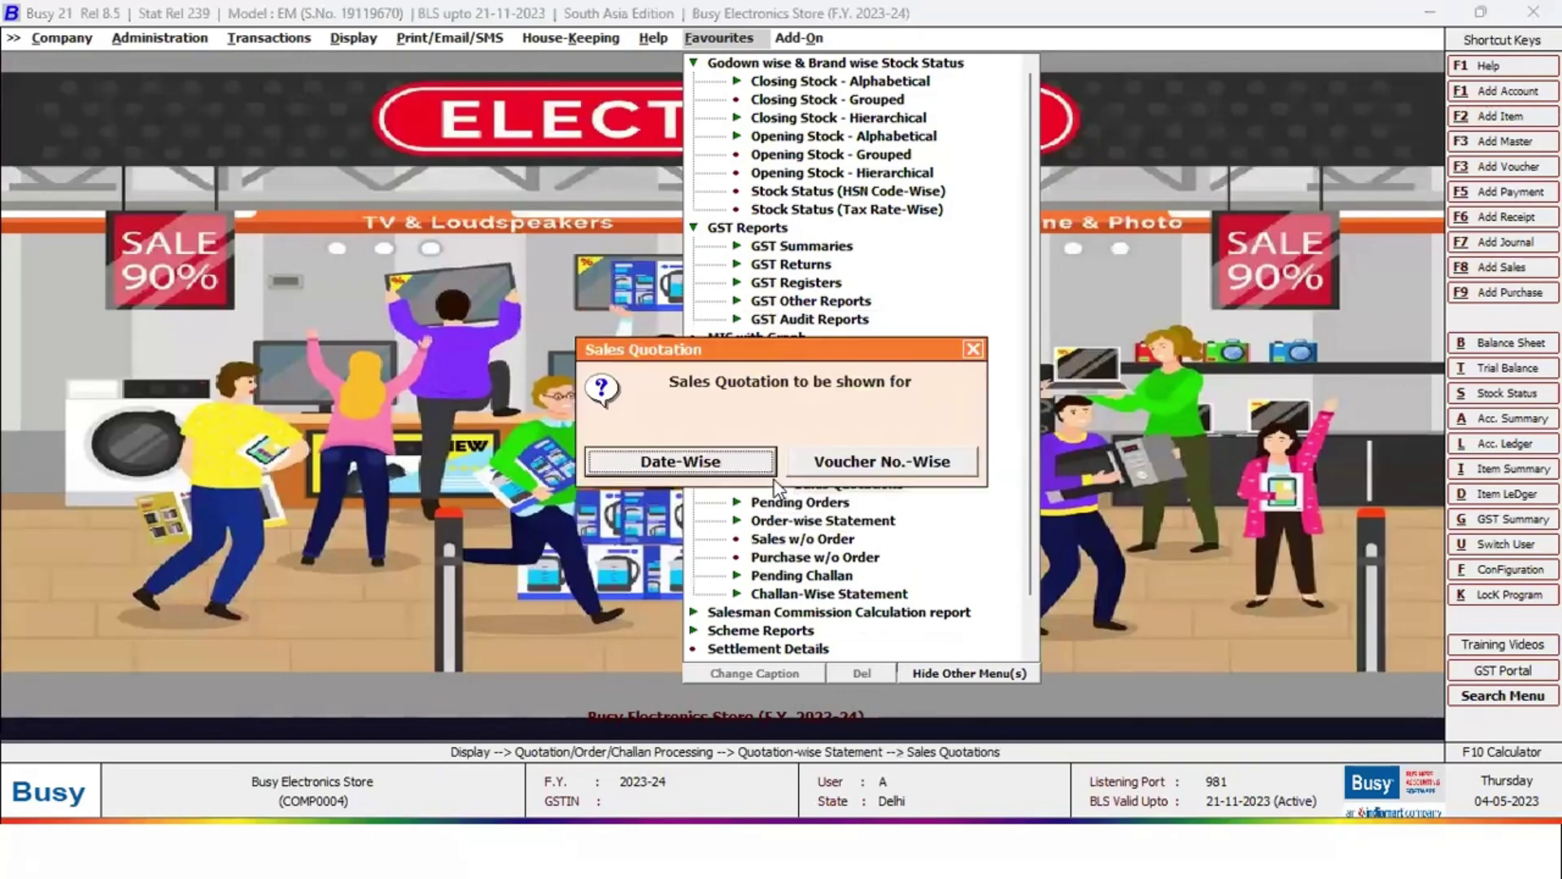
{"action": "key", "text": "Right"}
{"action": "key", "text": "Left"}
{"action": "key", "text": "Return"}
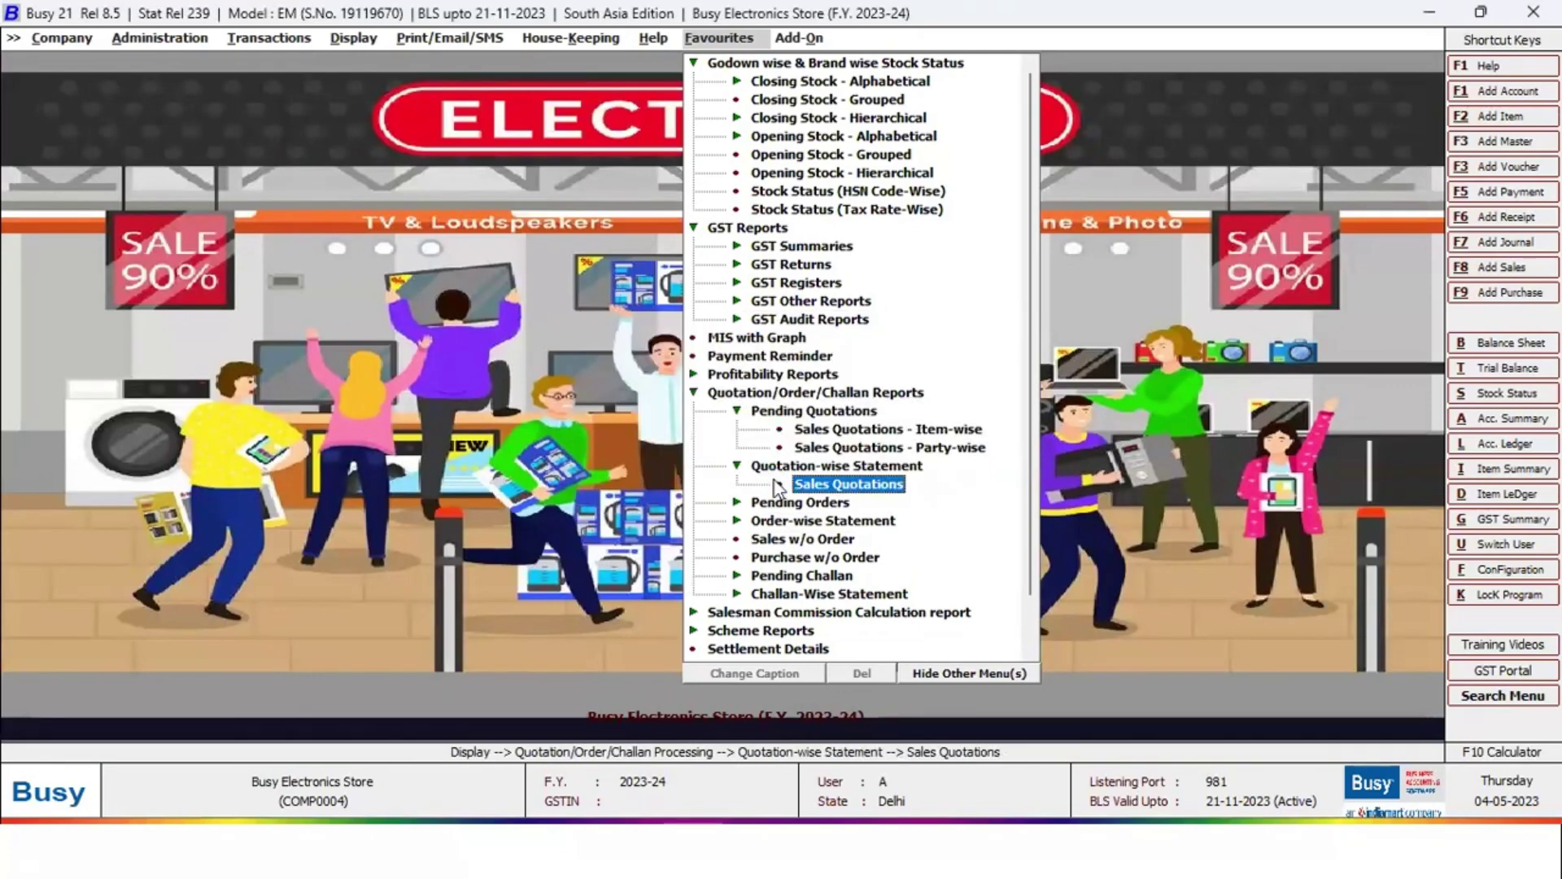
{"action": "key", "text": "Return"}
{"action": "key", "text": "Return"}
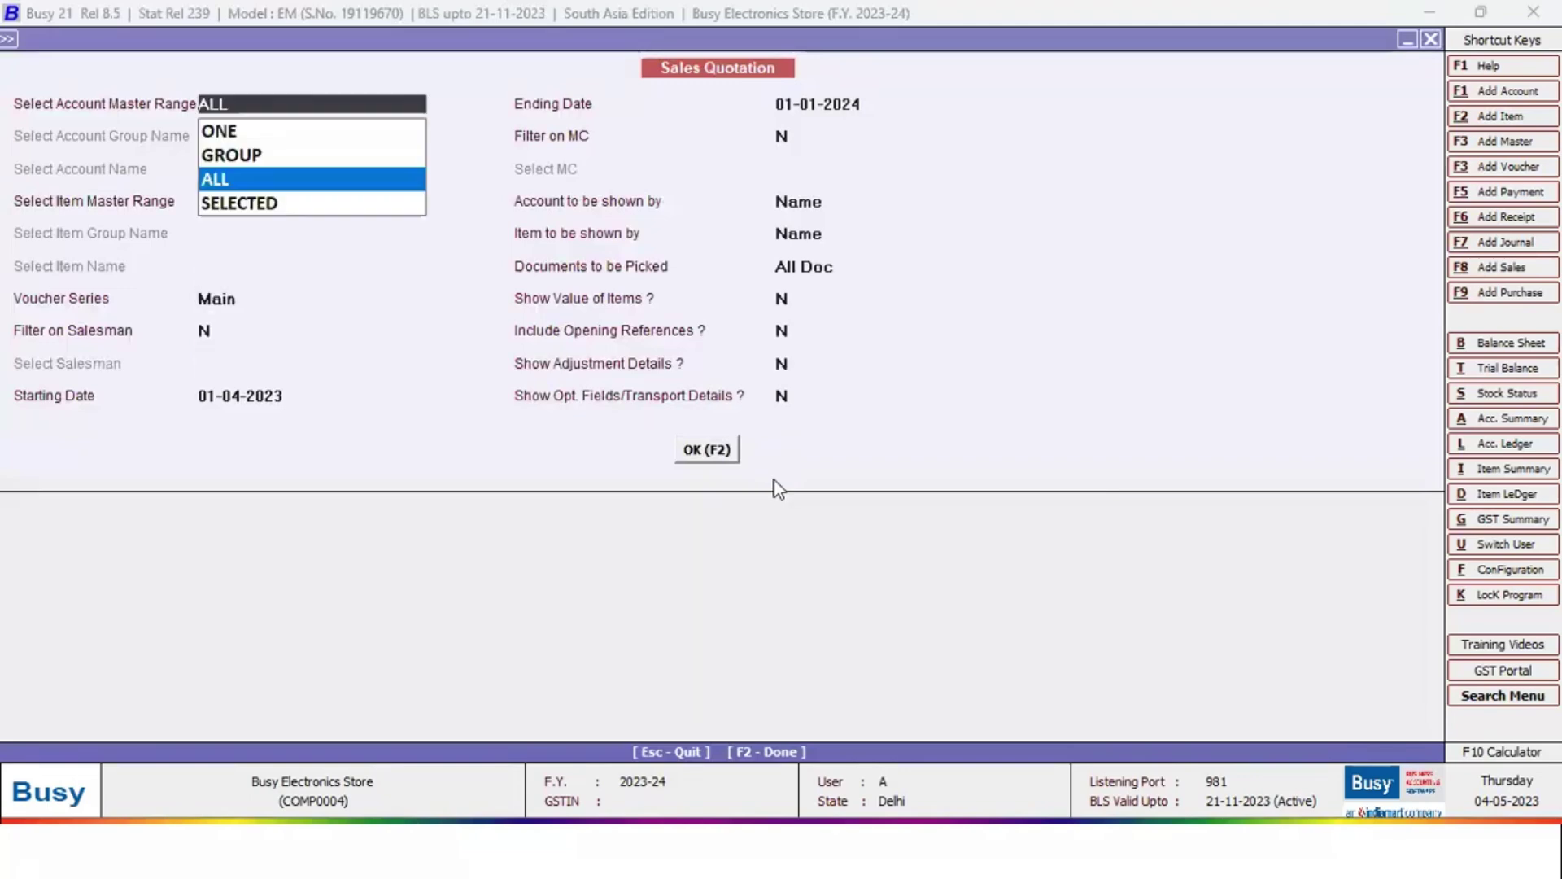
{"action": "key", "text": "F2"}
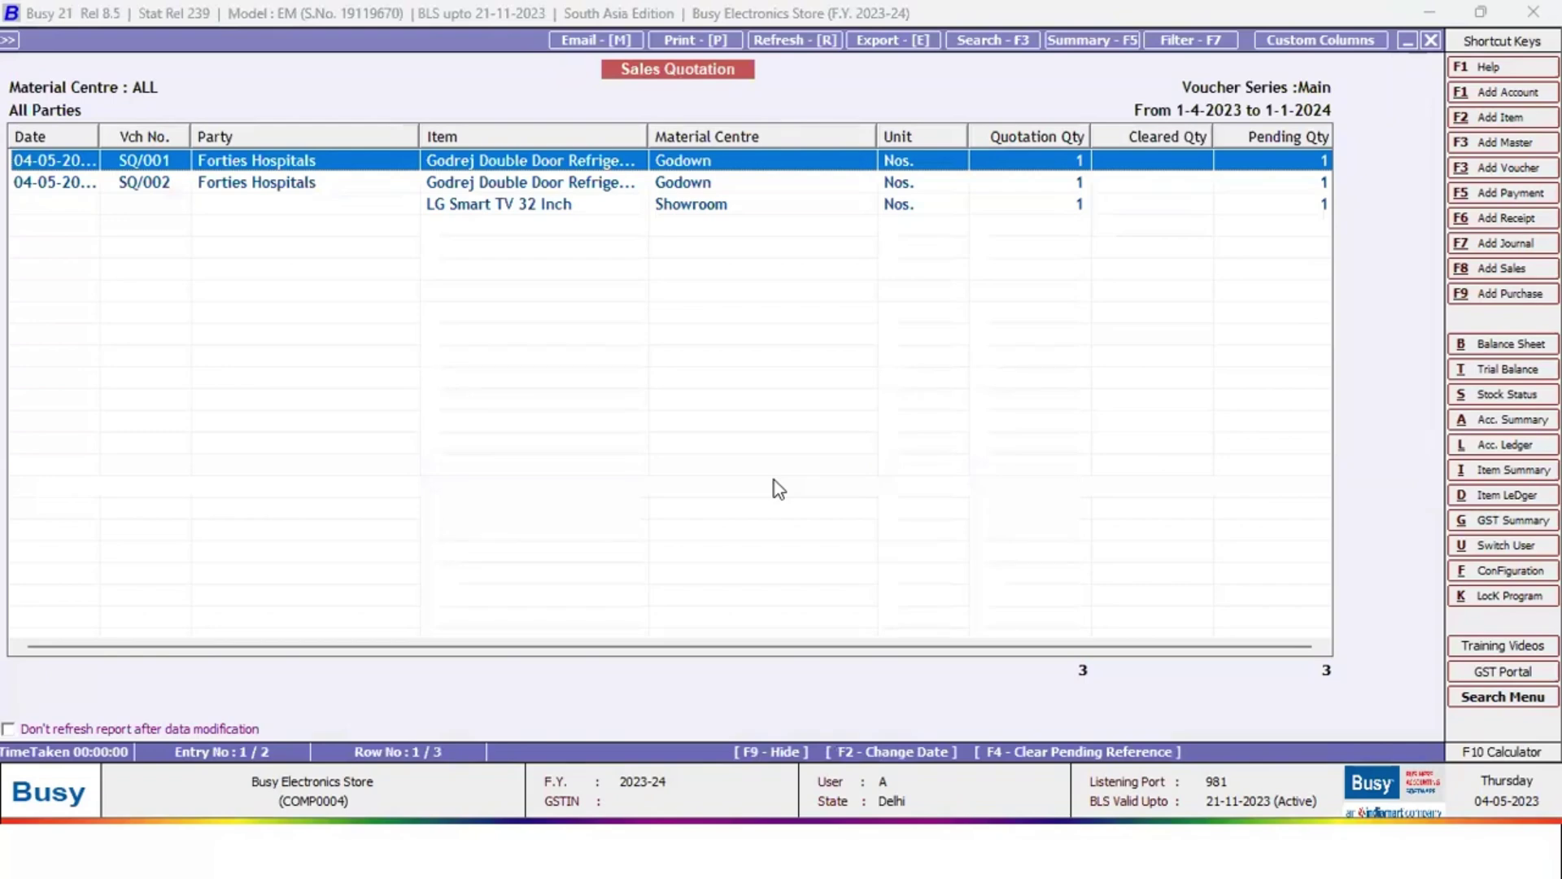
{"action": "key", "text": "Escape"}
{"action": "key", "text": "Escape"}
{"action": "key", "text": "Escape"}
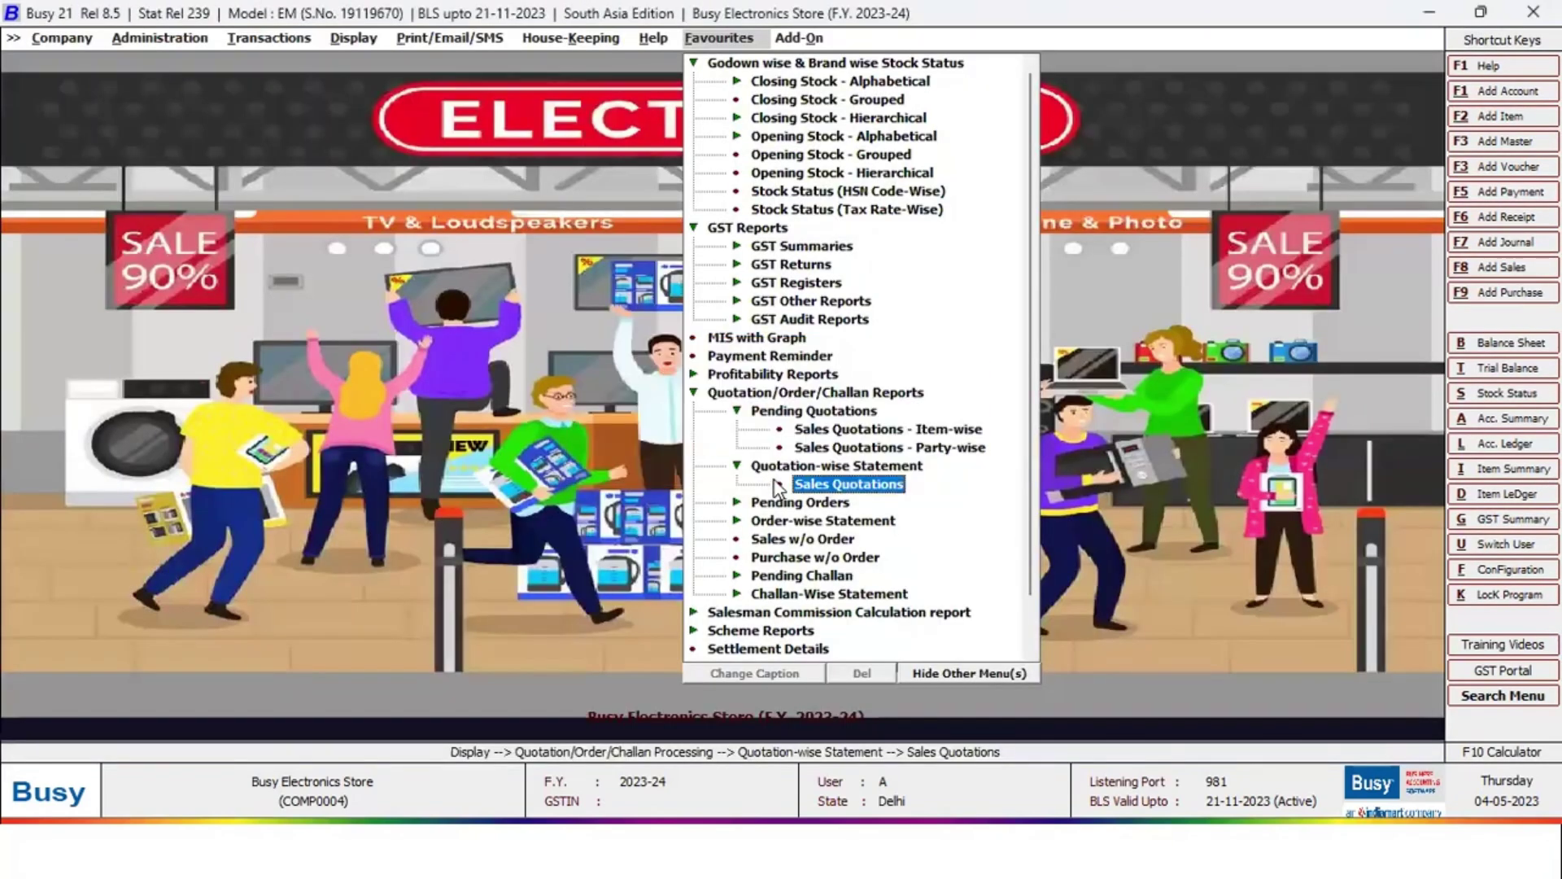
Review the sale/purchase commission calculation for all salesmen, then close it
{"action": "key", "text": "Left"}
{"action": "key", "text": "Left"}
{"action": "key", "text": "Left"}
{"action": "key", "text": "Left"}
{"action": "key", "text": "Down"}
{"action": "key", "text": "Right"}
{"action": "key", "text": "Right"}
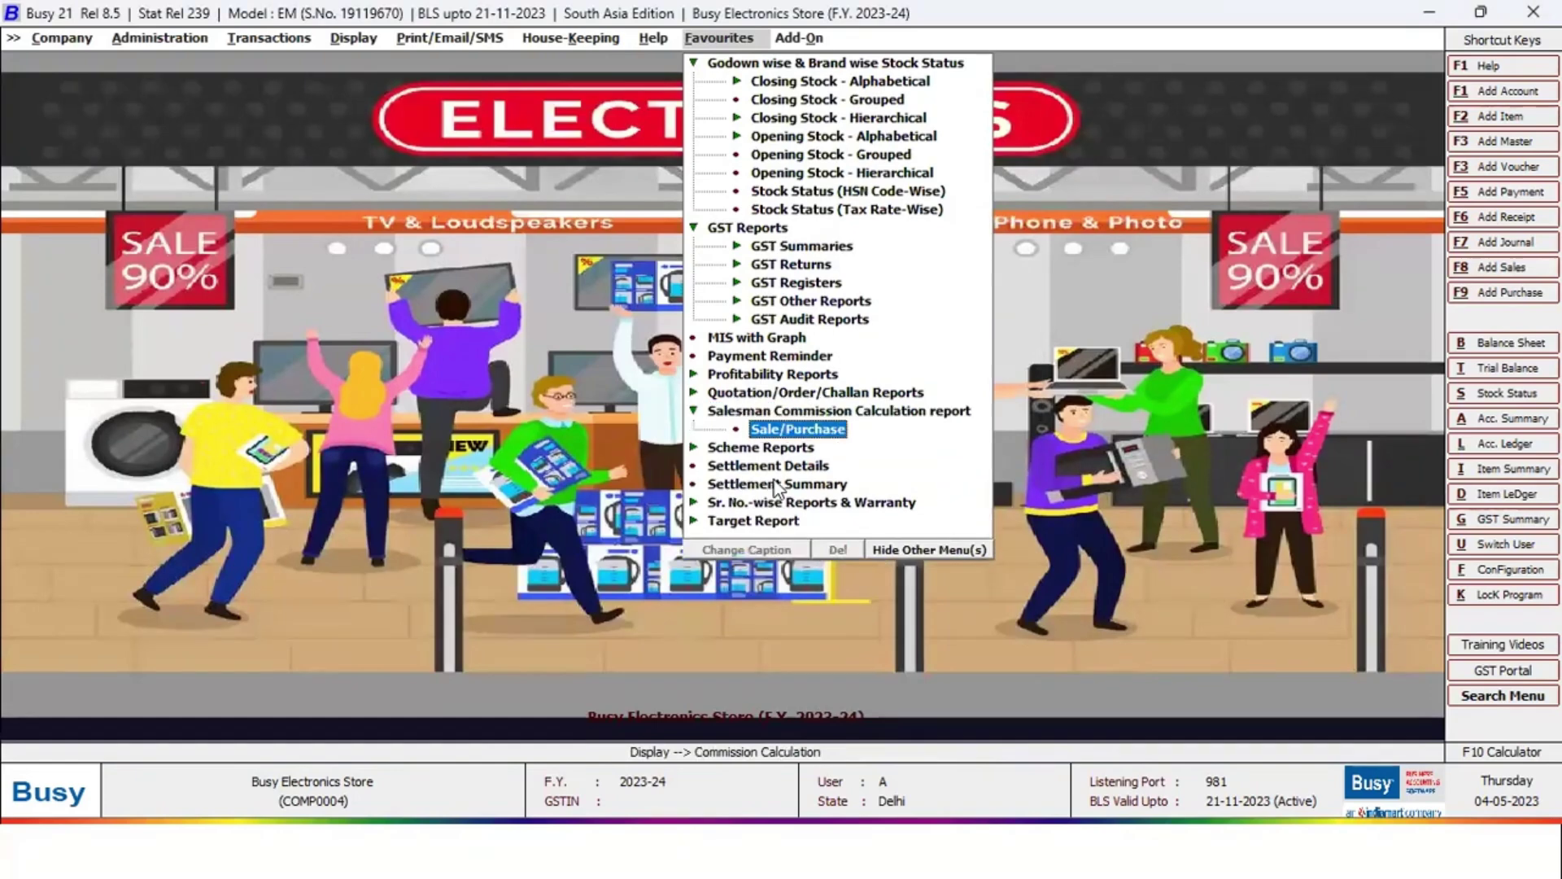
{"action": "key", "text": "Return"}
{"action": "key", "text": "Right"}
{"action": "key", "text": "Return"}
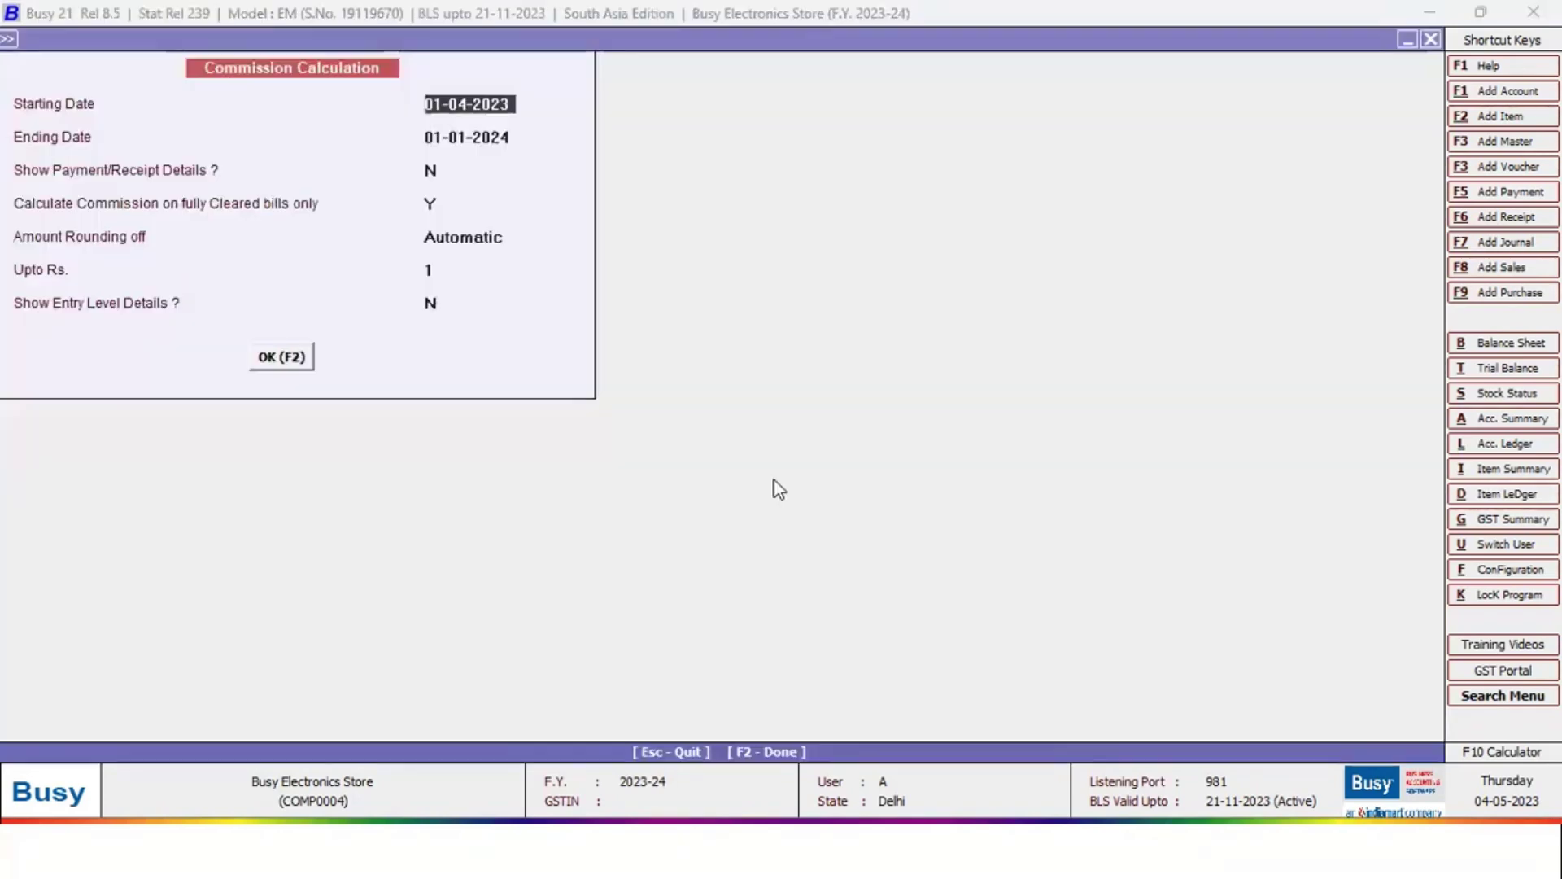
{"action": "key", "text": "F2"}
{"action": "key", "text": "Return"}
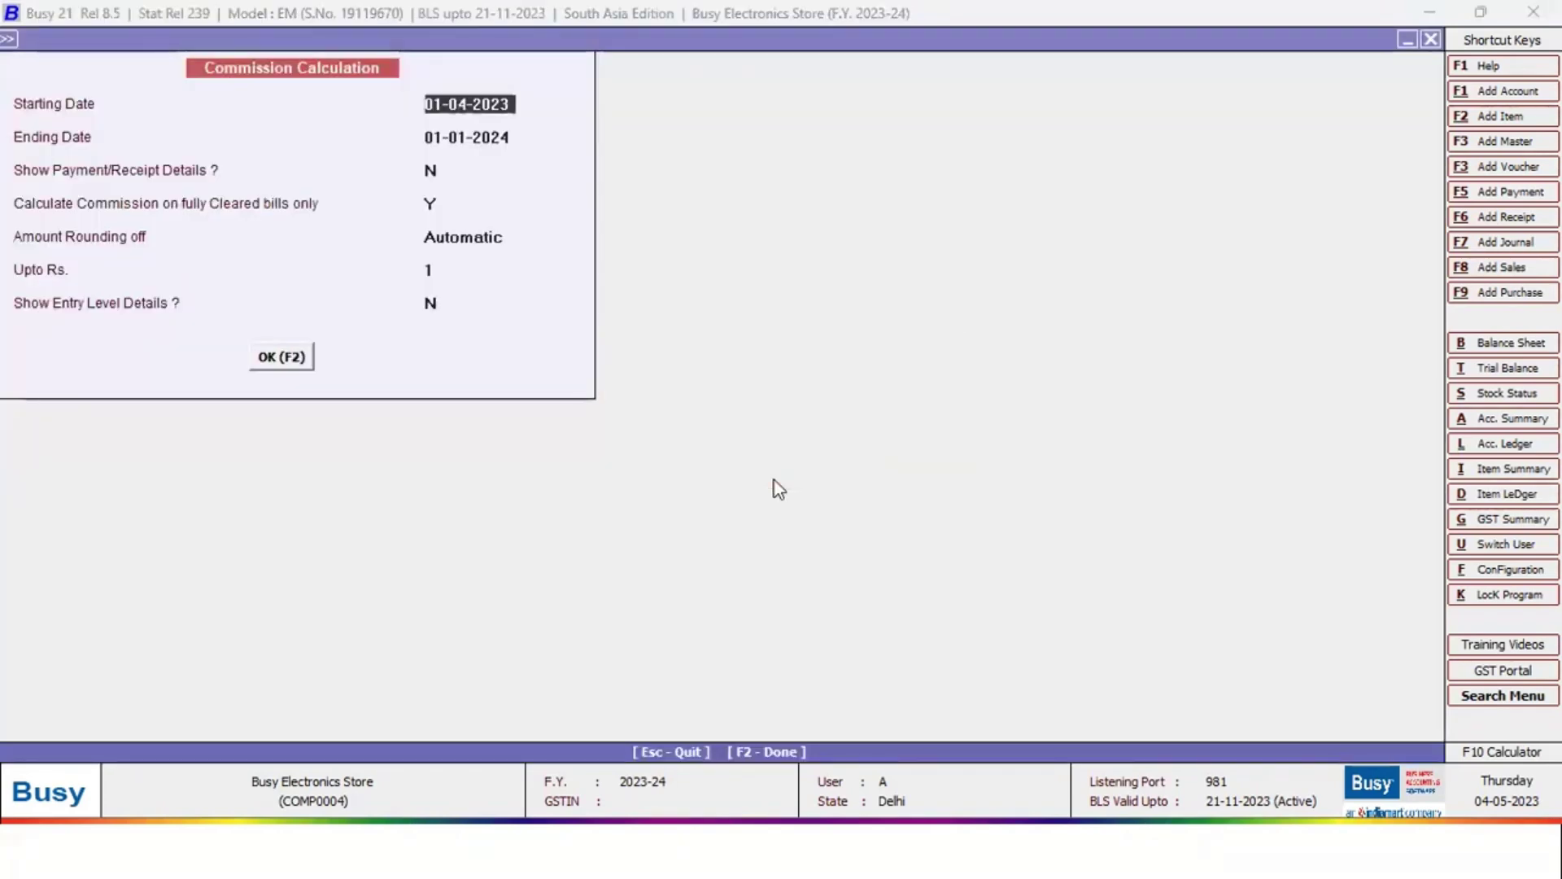
{"action": "key", "text": "F2"}
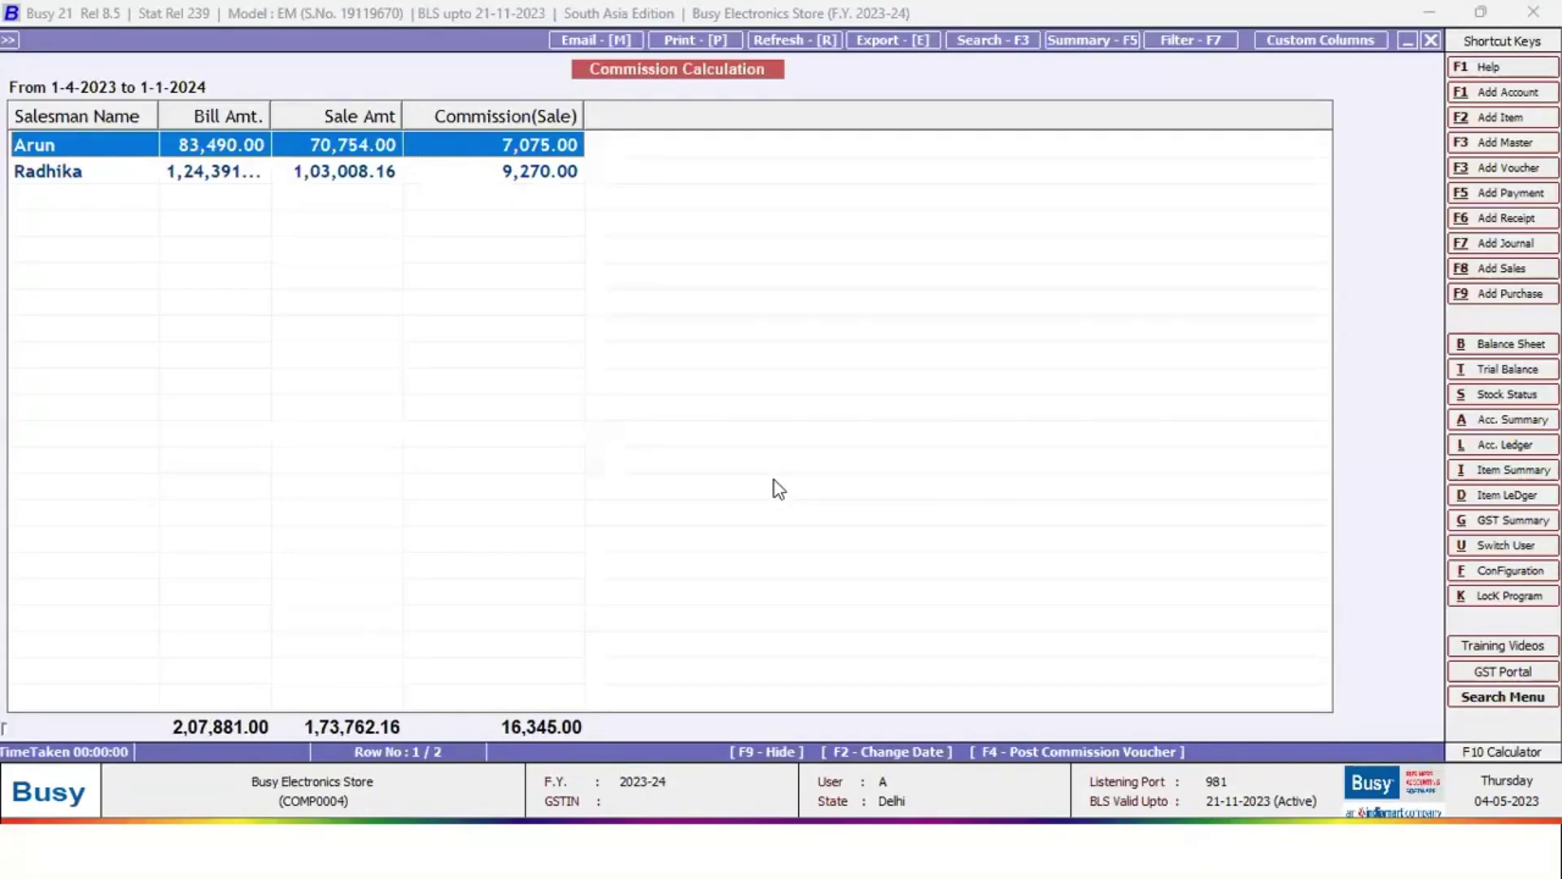
{"action": "key", "text": "Down"}
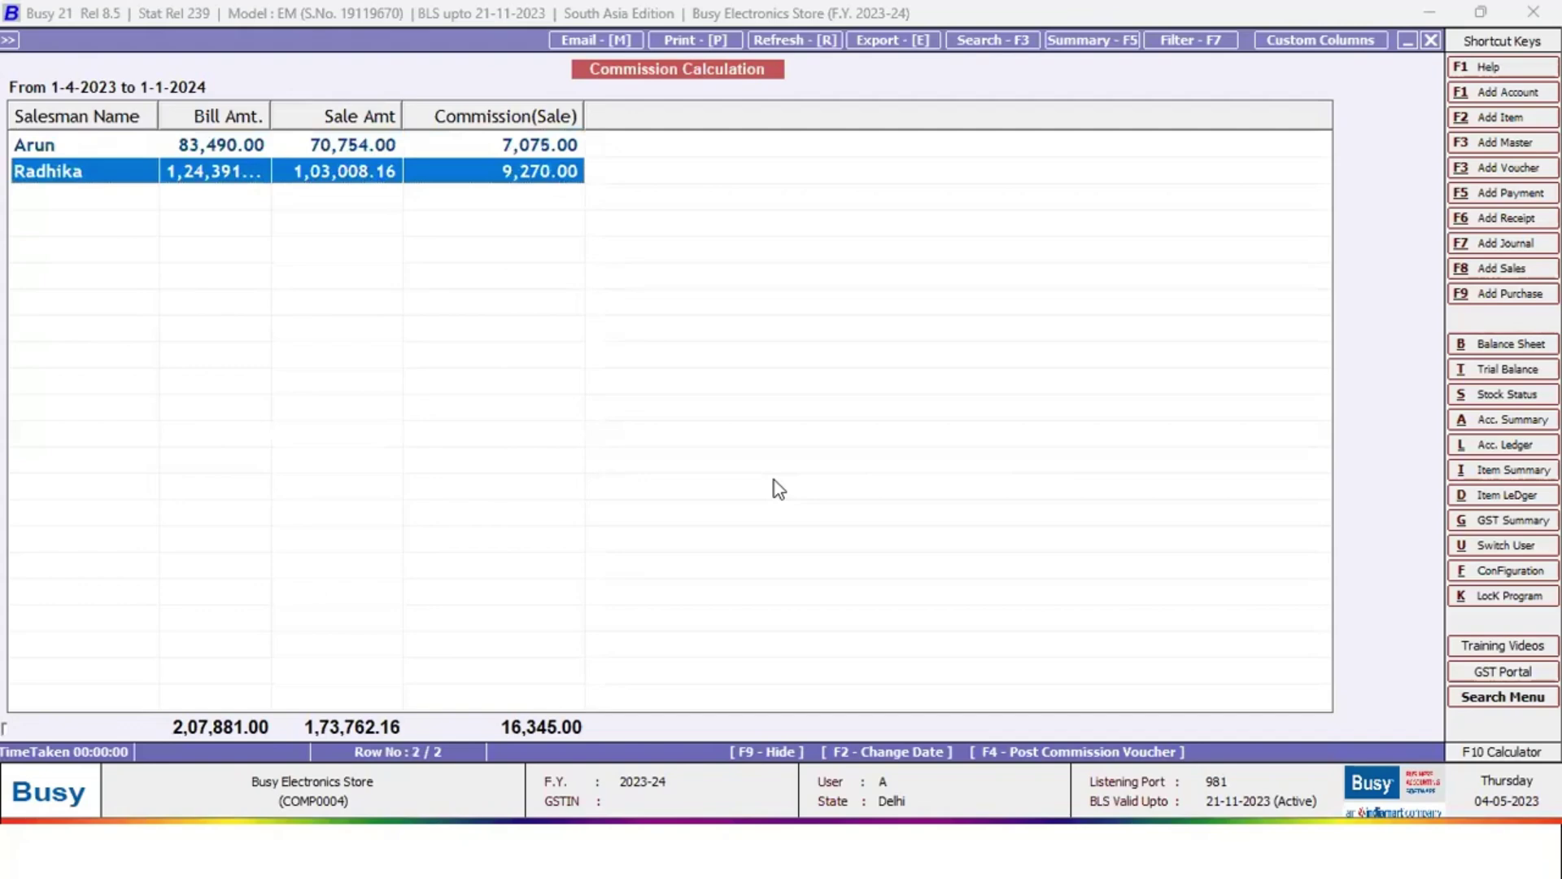
{"action": "key", "text": "Up"}
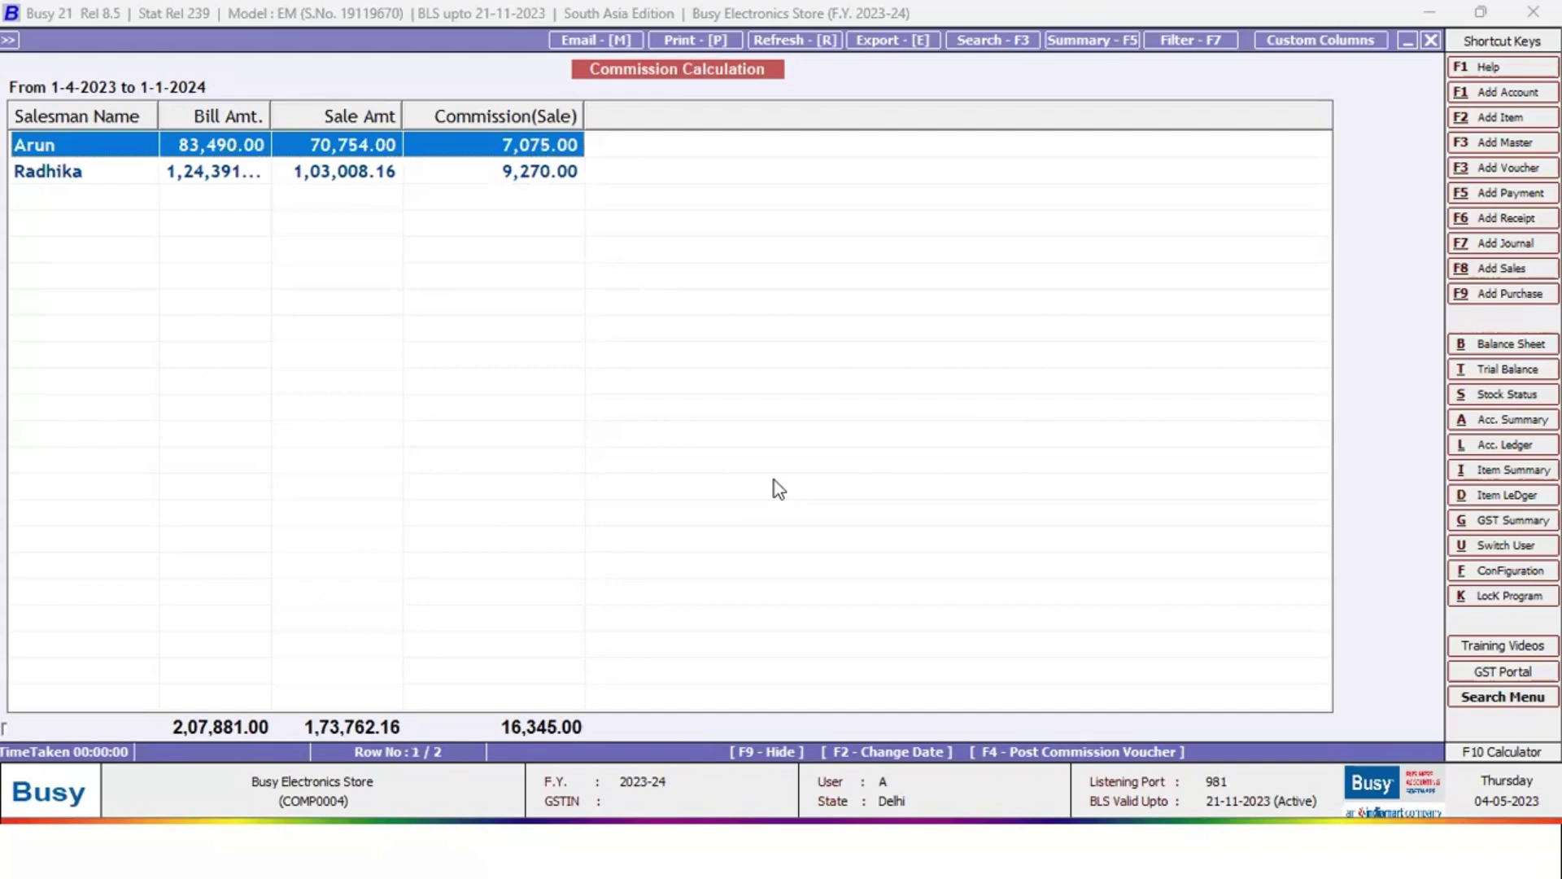
{"action": "key", "text": "Escape"}
{"action": "key", "text": "Escape"}
{"action": "key", "text": "Escape"}
Show the Scheme Used in Voucher report for New Year Offer with all accounts and items
{"action": "key", "text": "Down"}
{"action": "key", "text": "Down"}
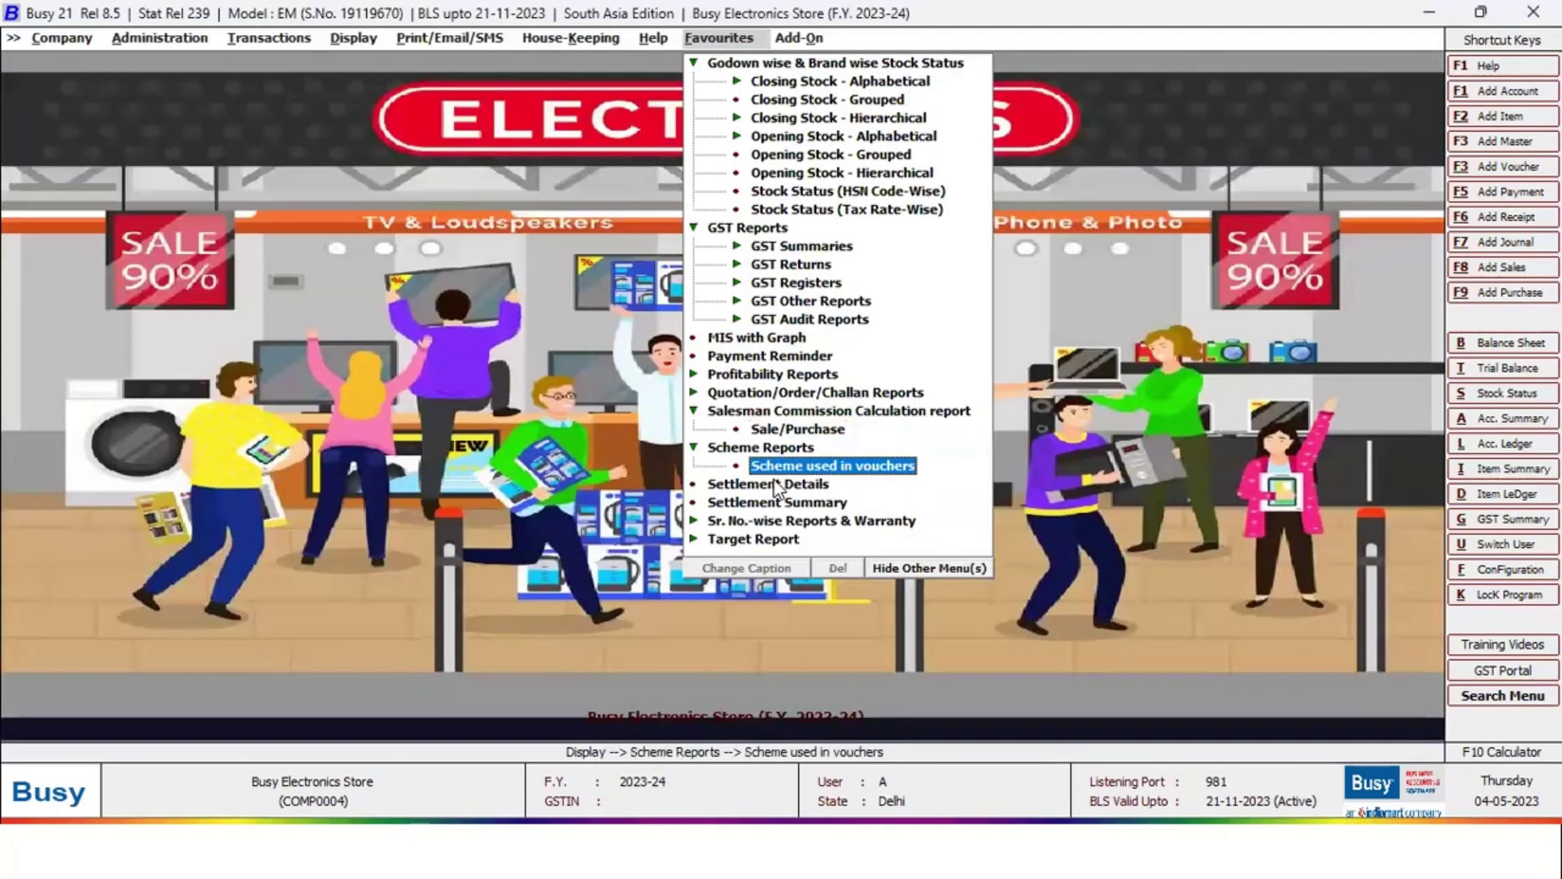
{"action": "double_click", "coordinate": [769, 473]}
{"action": "key", "text": "Return"}
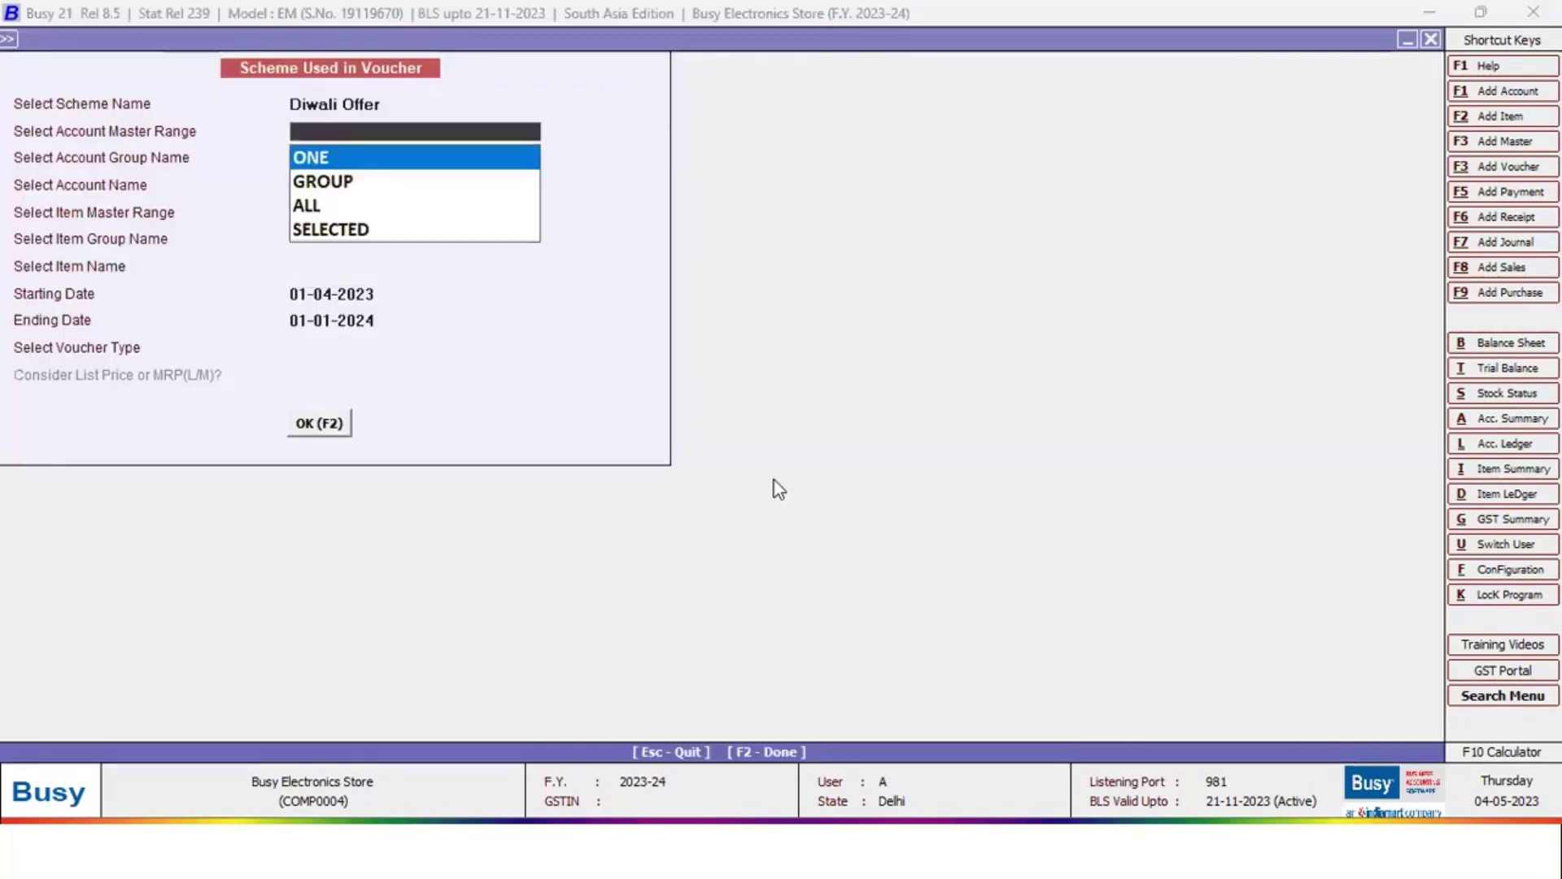
{"action": "key", "text": "Escape"}
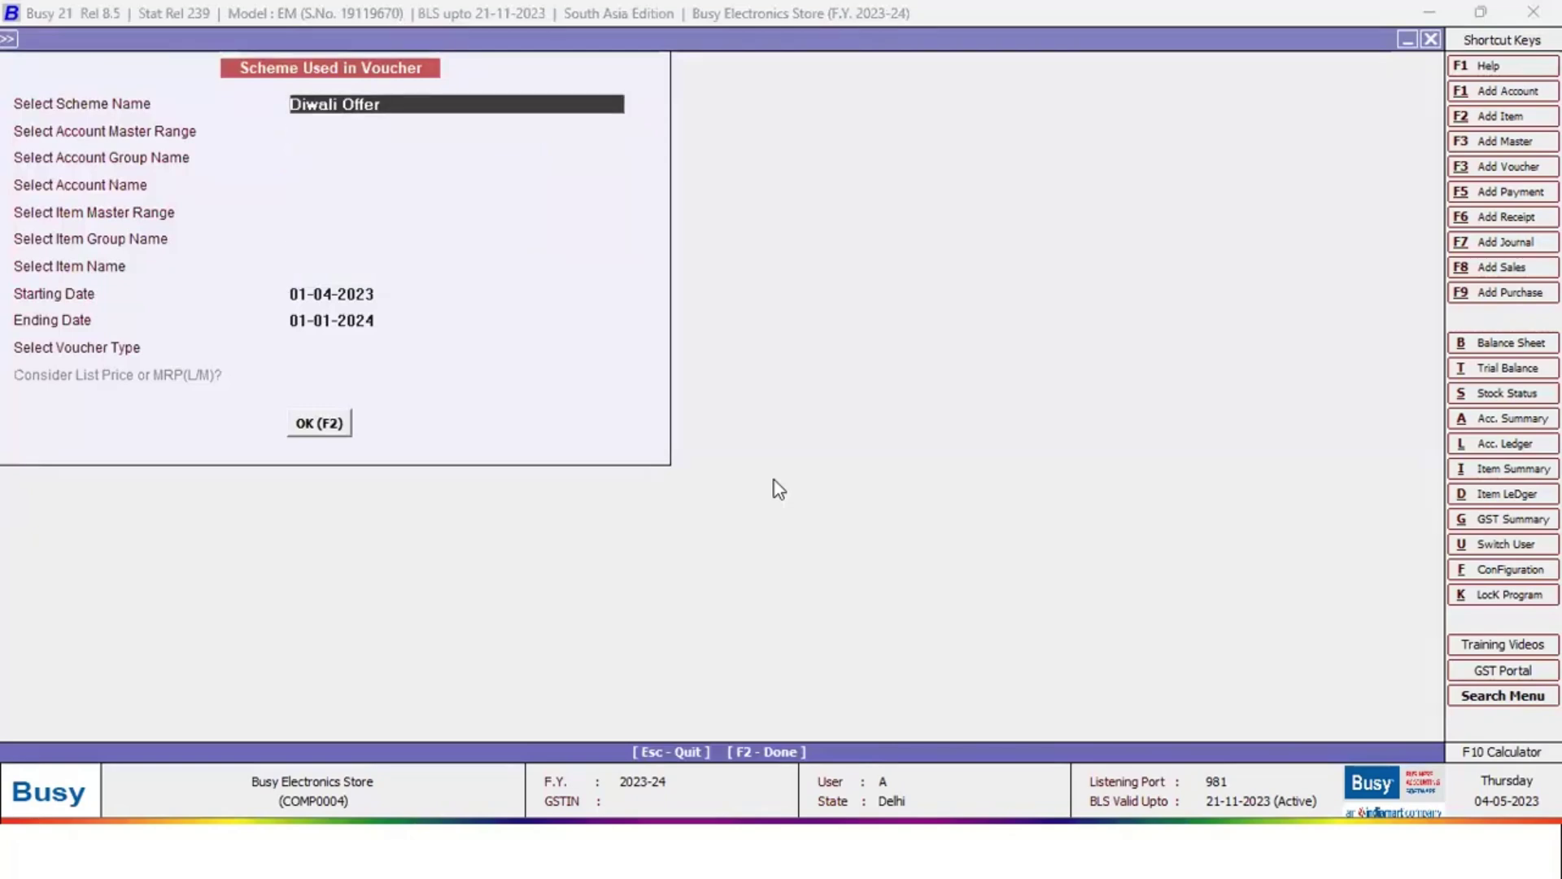
{"action": "key", "text": "Down"}
{"action": "key", "text": "Return"}
{"action": "key", "text": "Down"}
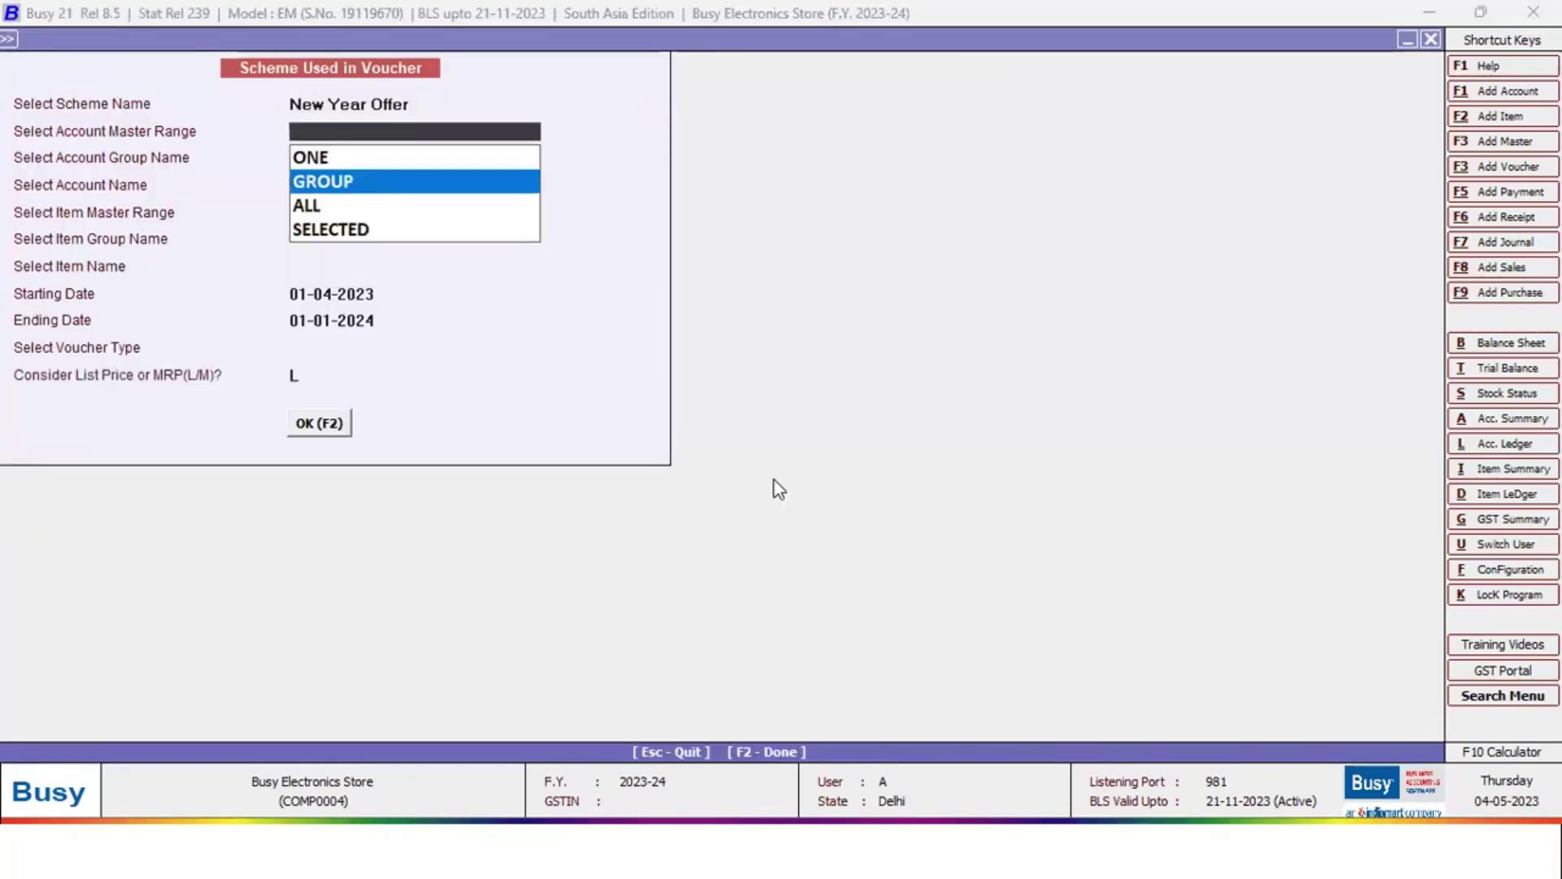
{"action": "key", "text": "Down"}
{"action": "key", "text": "Return"}
{"action": "key", "text": "Down"}
{"action": "key", "text": "Down"}
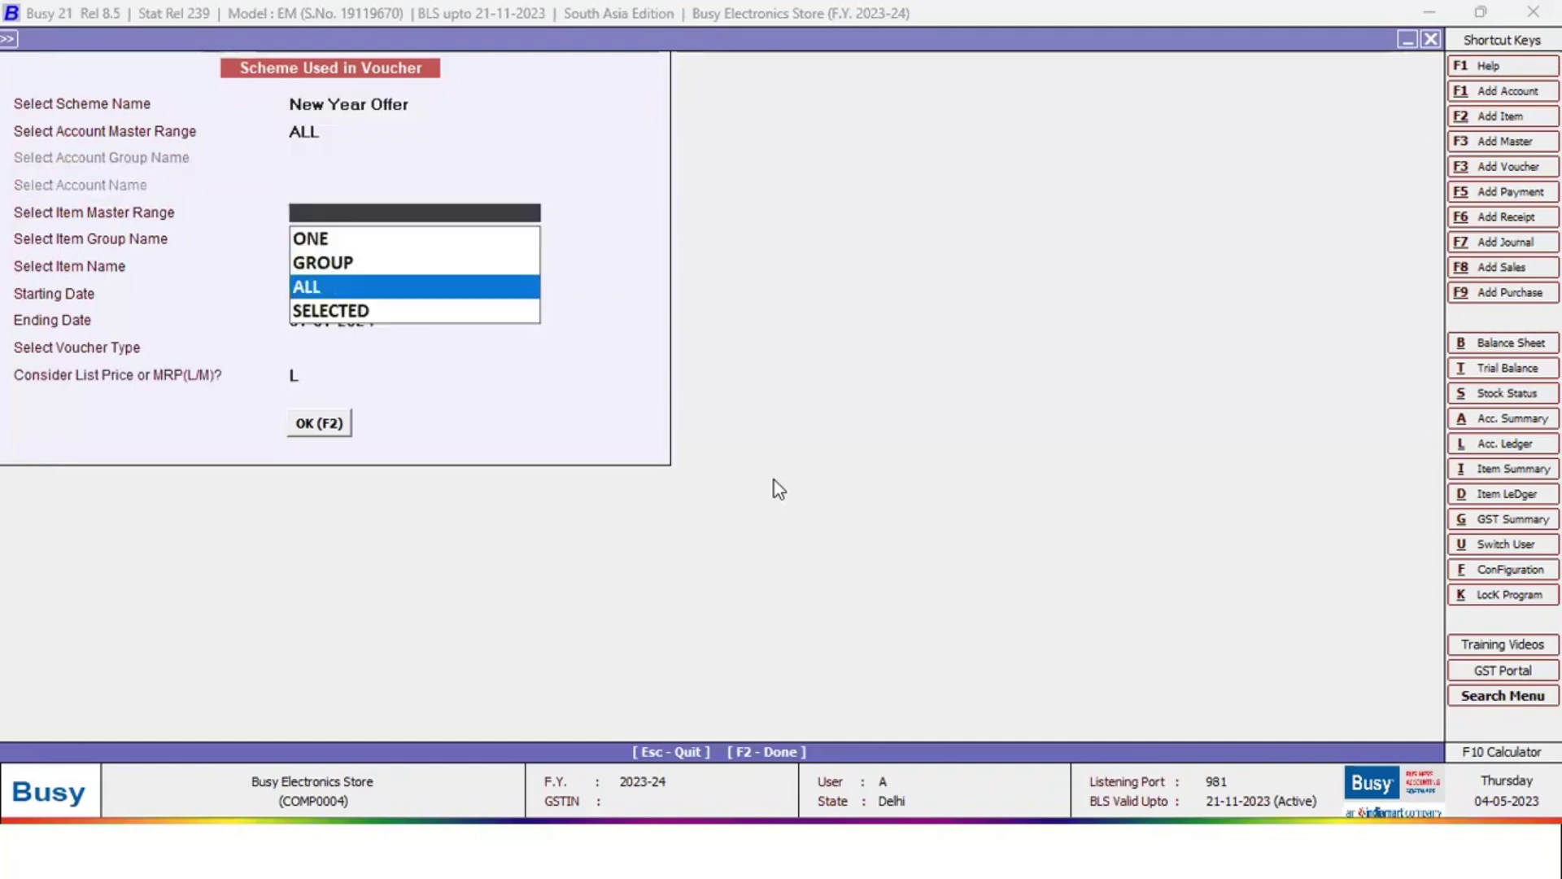
{"action": "key", "text": "Return"}
{"action": "key", "text": "Return"}
{"action": "key", "text": "Return"}
{"action": "key", "text": "Return"}
{"action": "key", "text": "Return"}
{"action": "key", "text": "Return"}
{"action": "key", "text": "Return"}
{"action": "key", "text": "Return"}
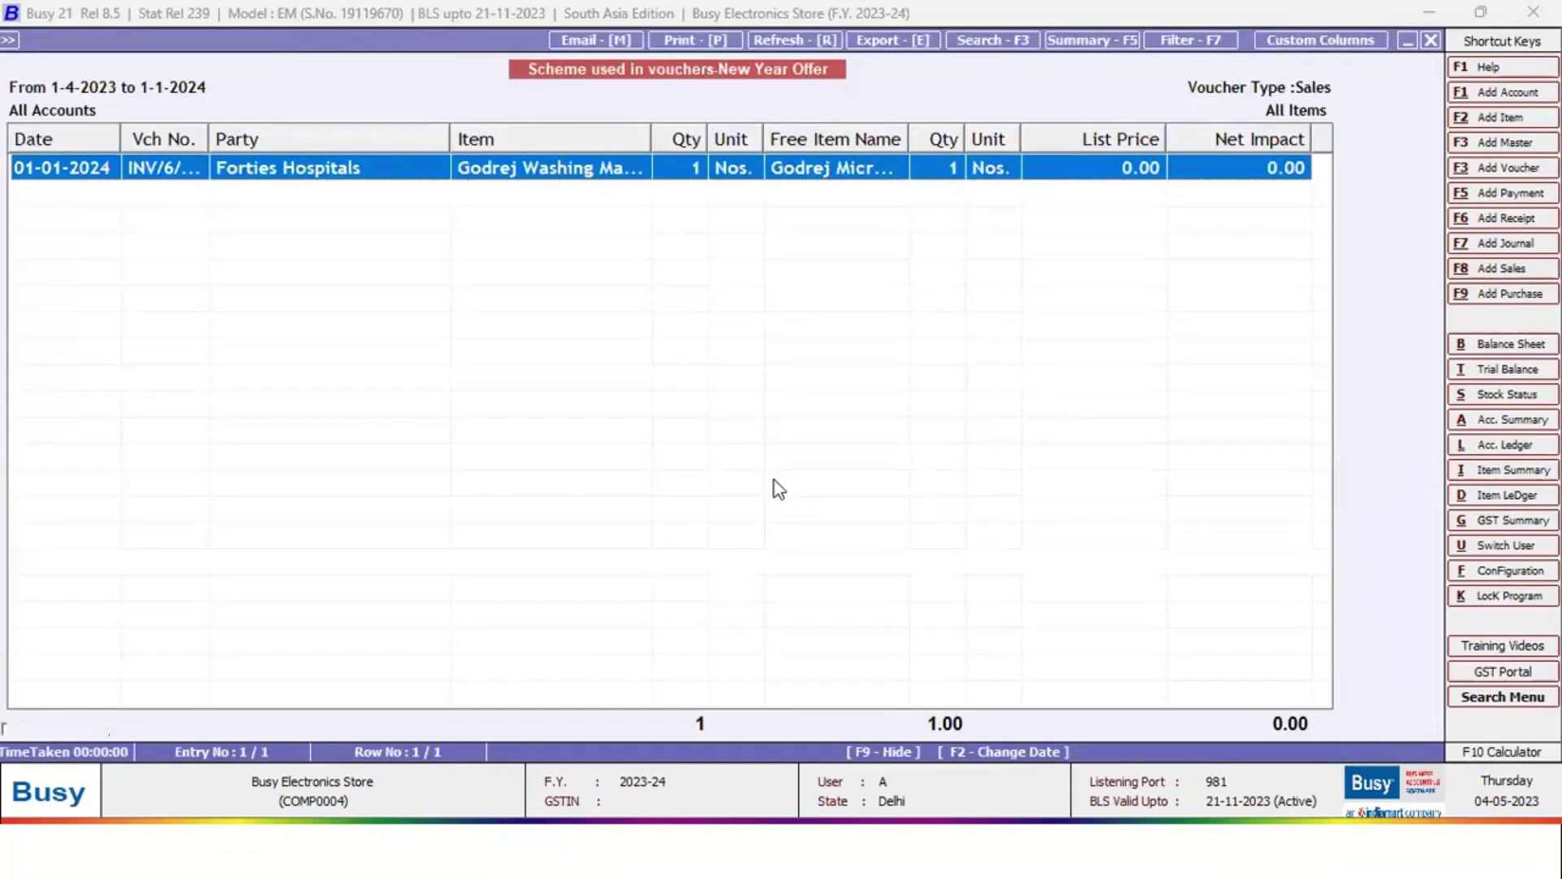
{"action": "key", "text": "Escape"}
{"action": "key", "text": "Escape"}
Run the series-wise Settlement Details report for all settlement modes, review the six invoices, and close it
{"action": "left_click", "coordinate": [774, 482]}
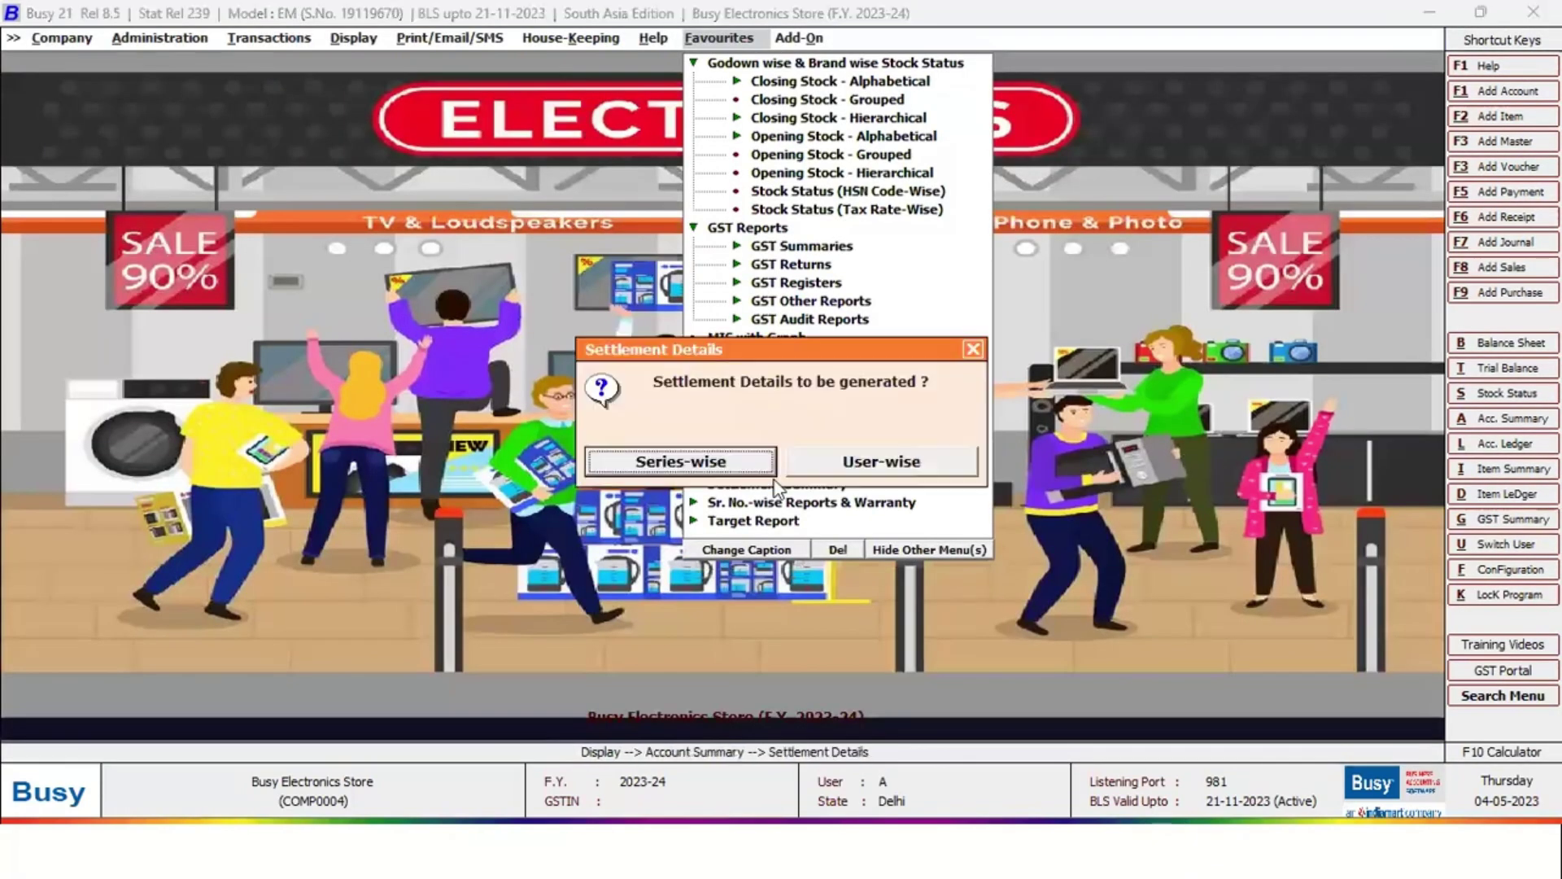
{"action": "key", "text": "Escape"}
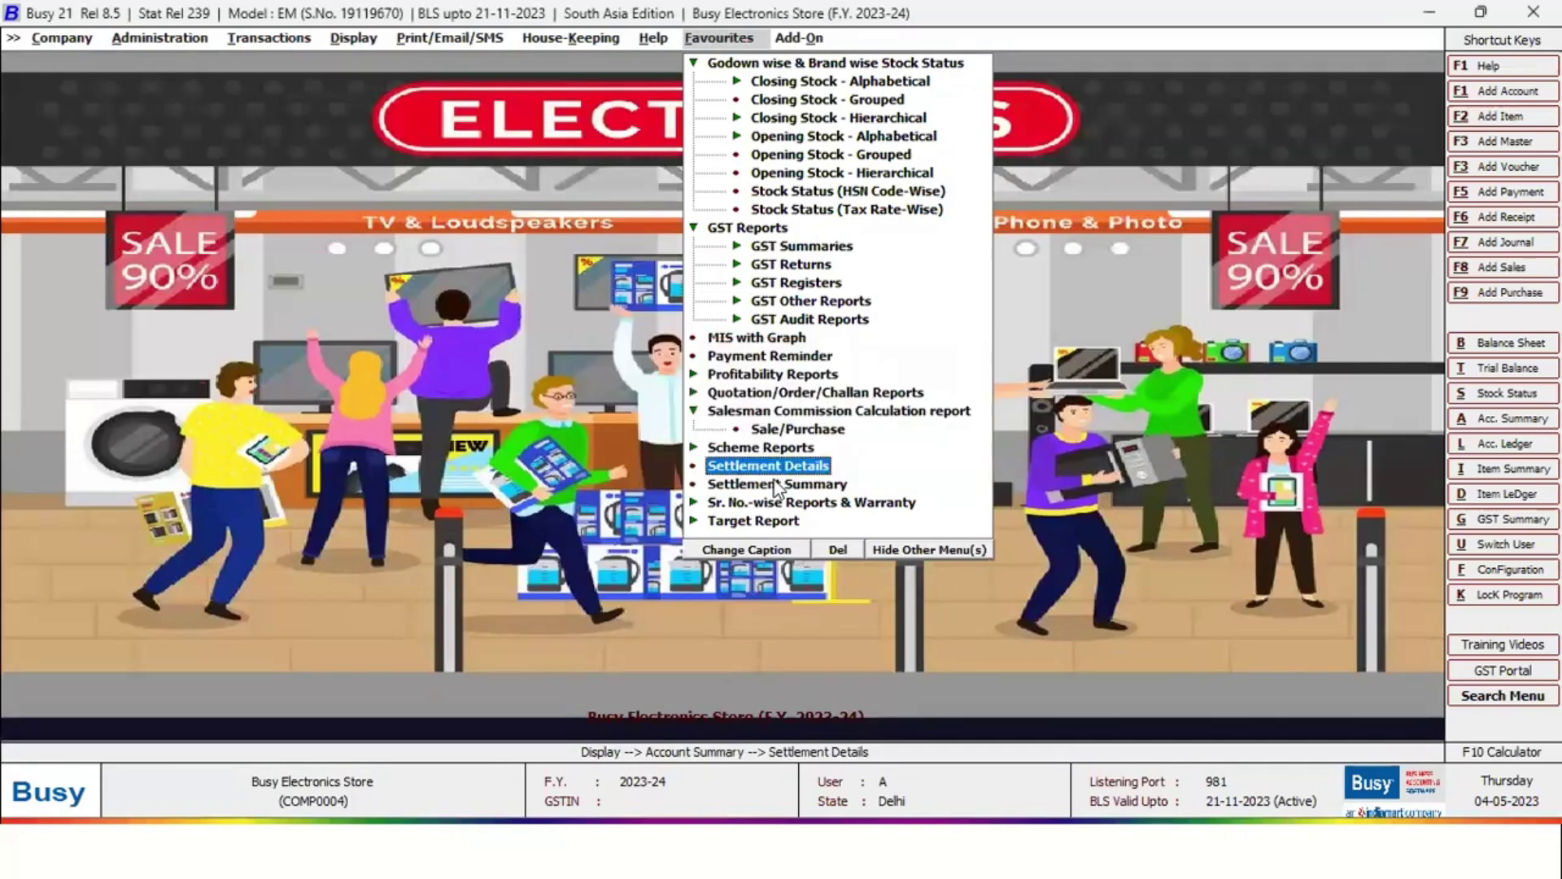
{"action": "key", "text": "Return"}
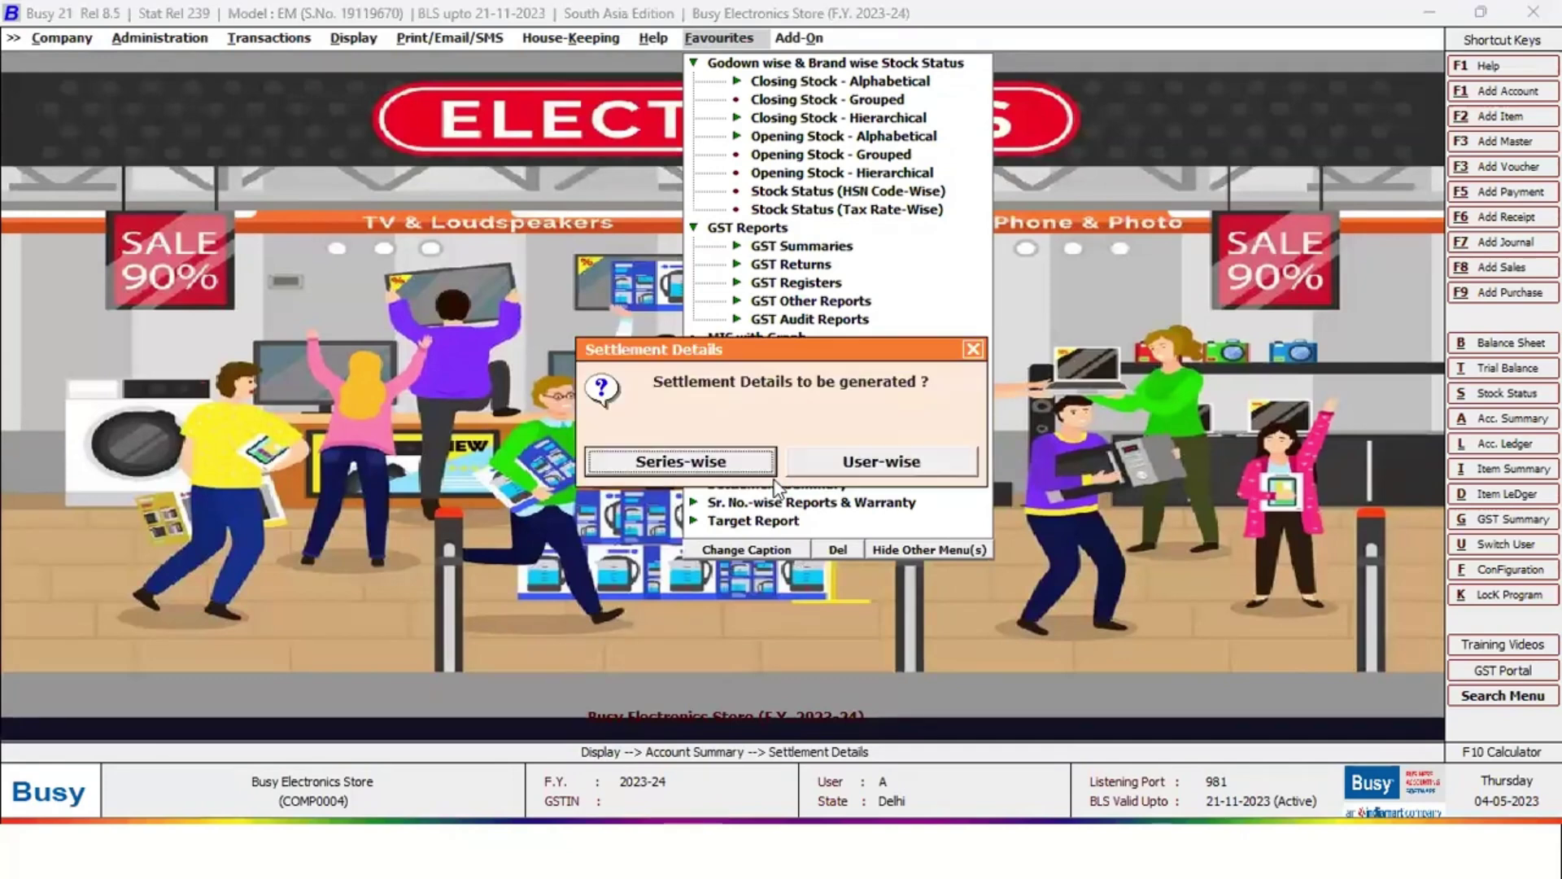
{"action": "key", "text": "Right"}
{"action": "key", "text": "Return"}
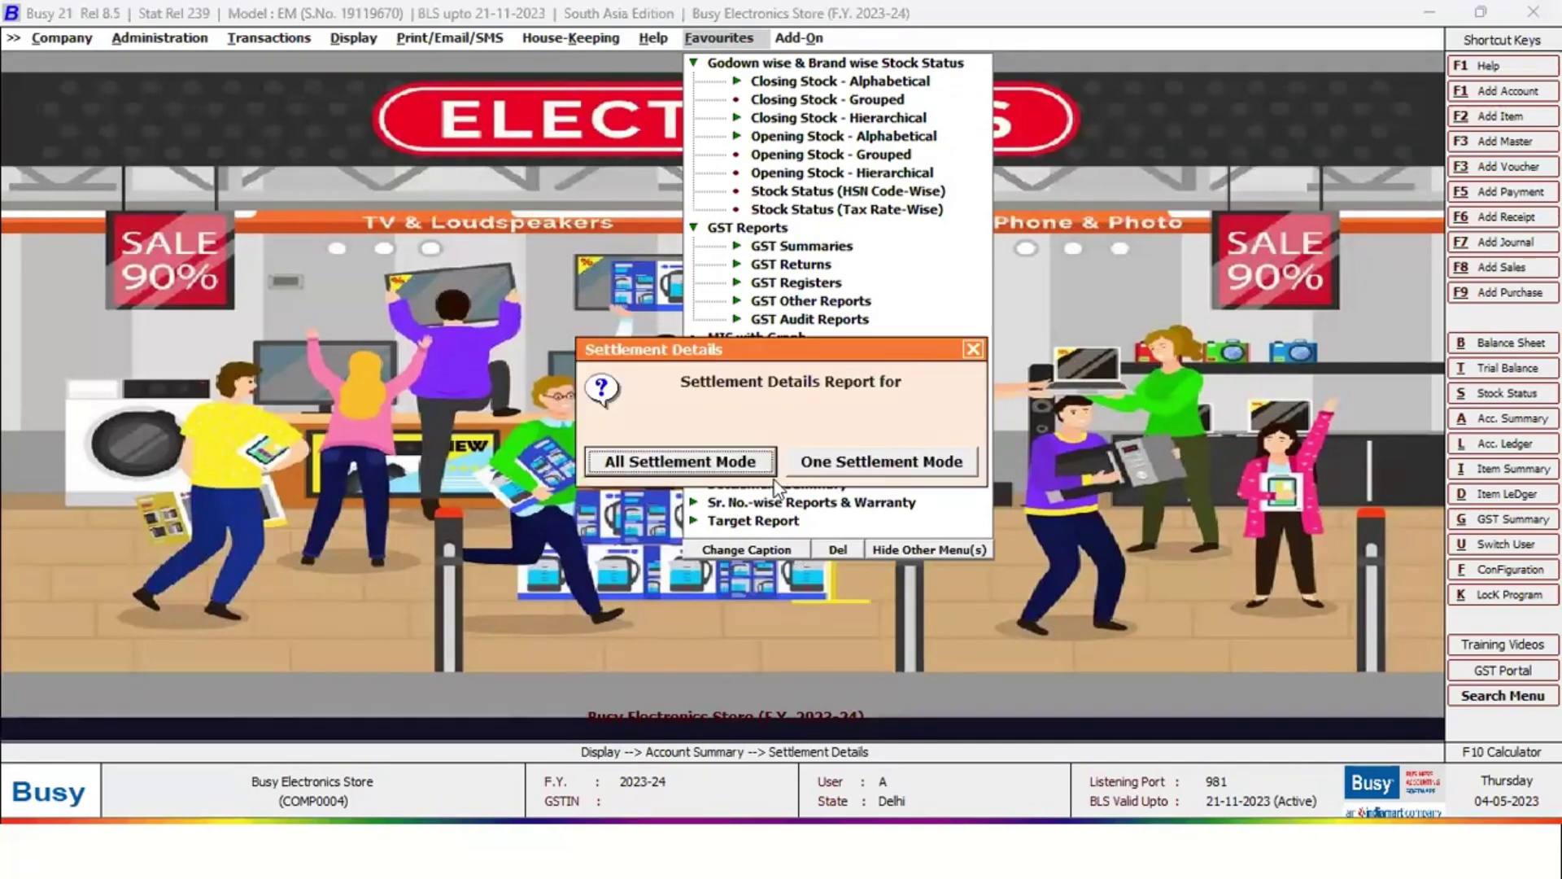
{"action": "key", "text": "Escape"}
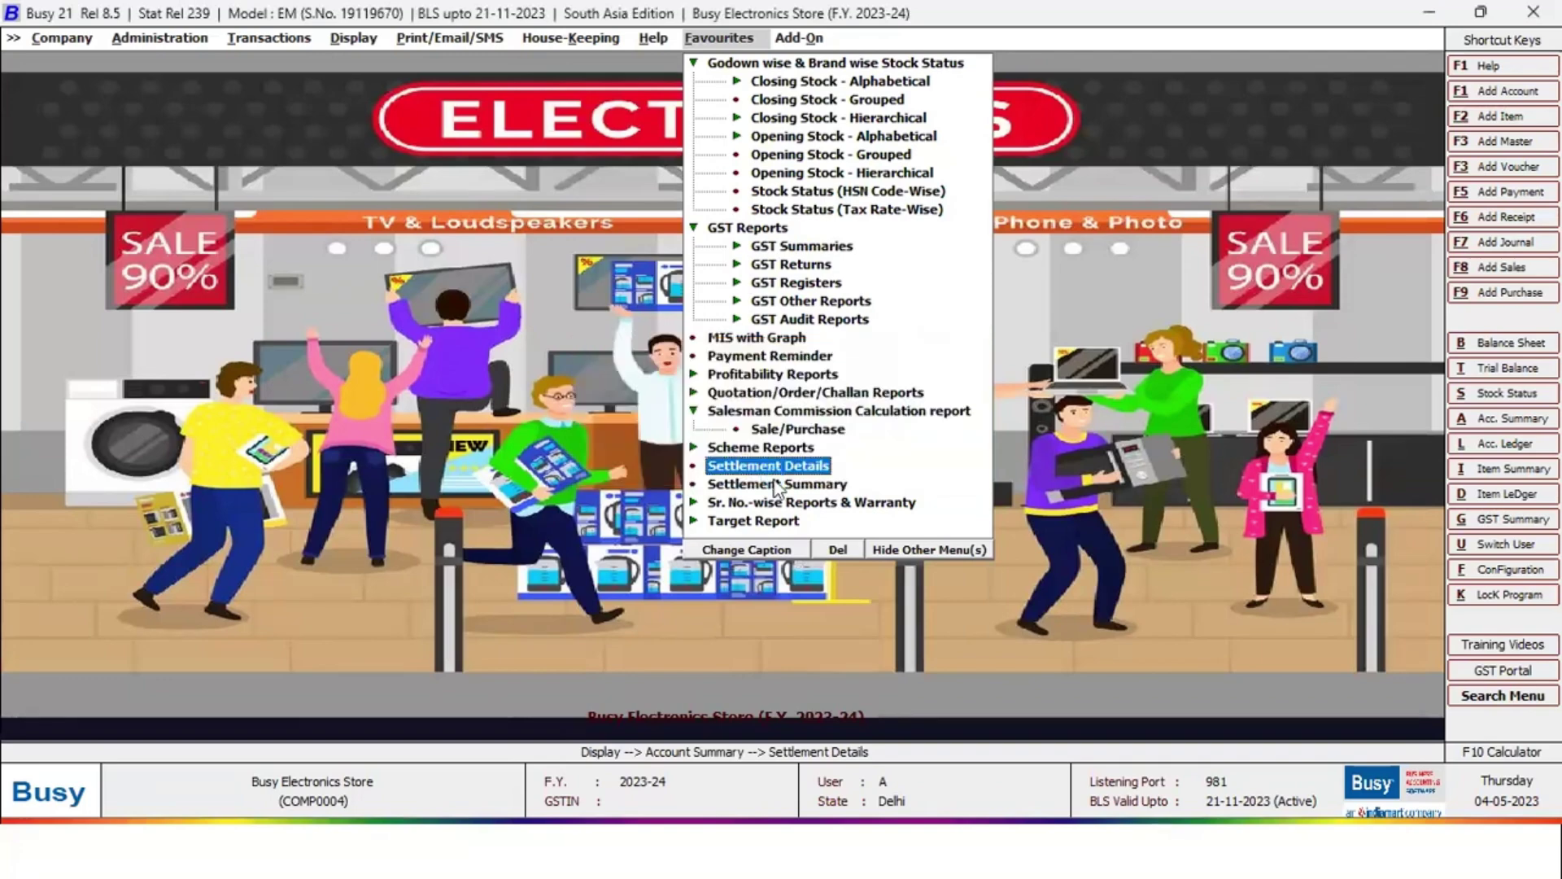
{"action": "key", "text": "Return"}
{"action": "key", "text": "Return"}
{"action": "key", "text": "Return"}
{"action": "key", "text": "Return"}
{"action": "key", "text": "Return"}
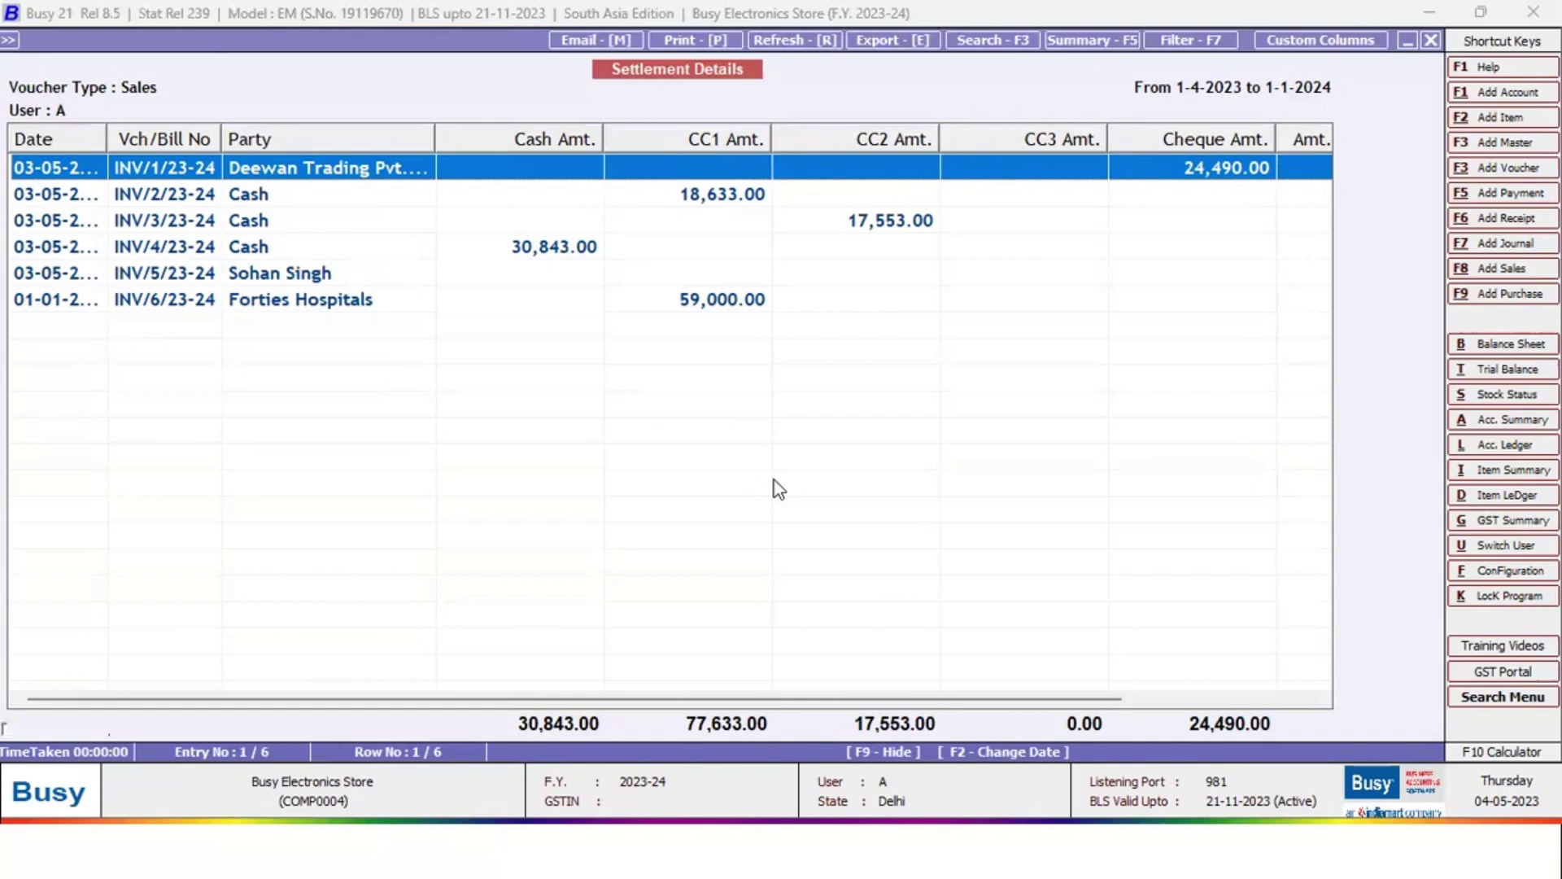
{"action": "key", "text": "Escape"}
{"action": "key", "text": "Escape"}
{"action": "key", "text": "Escape"}
{"action": "key", "text": "Escape"}
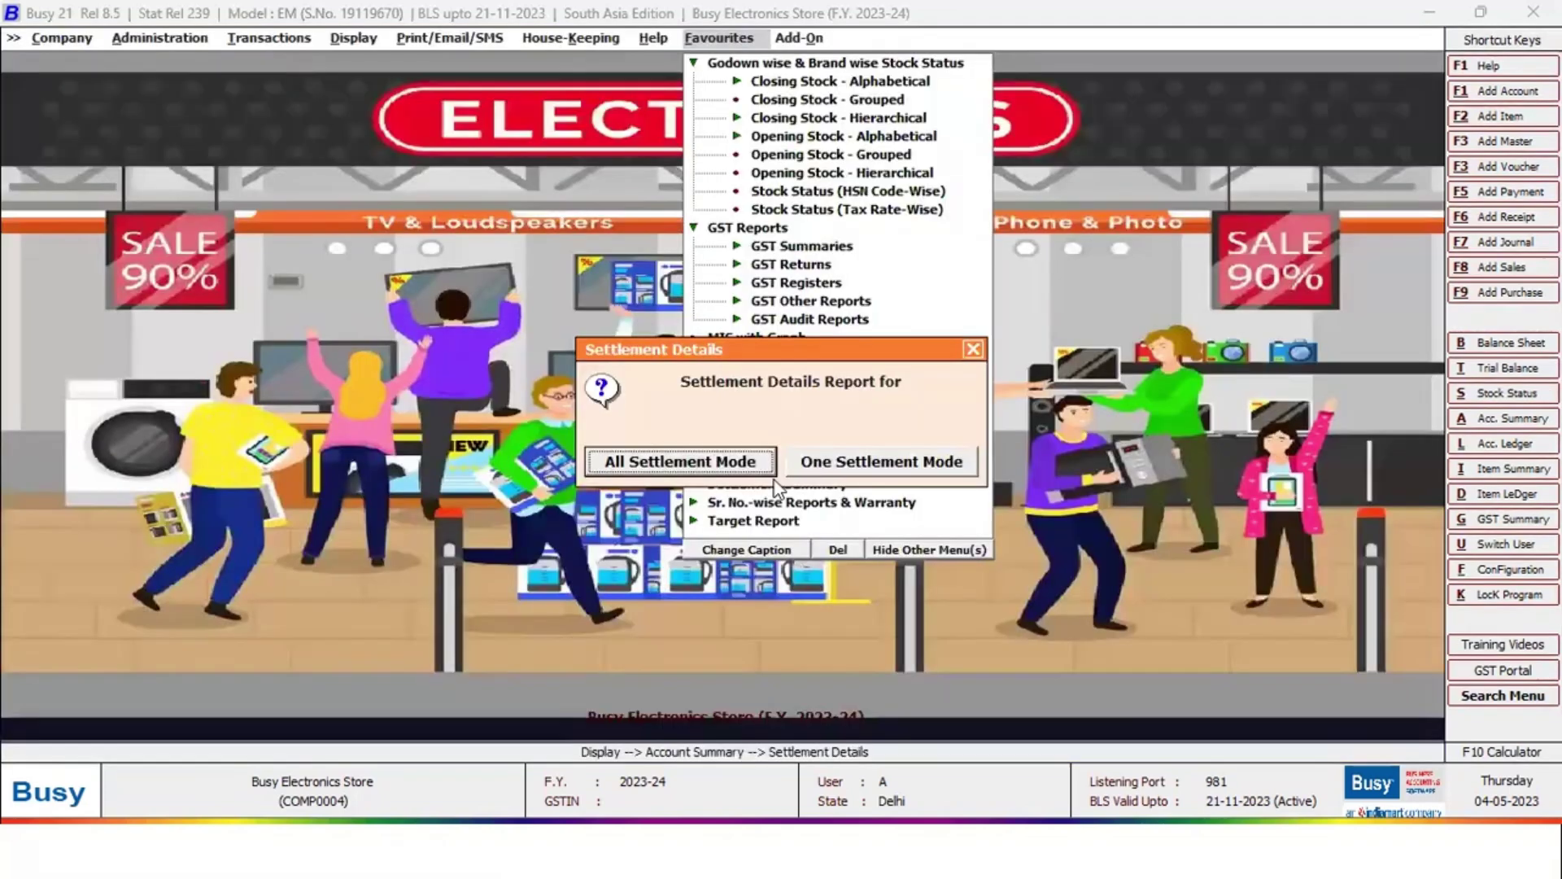
Back out of the Settlement Details and Settlement Summary prompts to the Favourites menu
{"action": "key", "text": "Escape"}
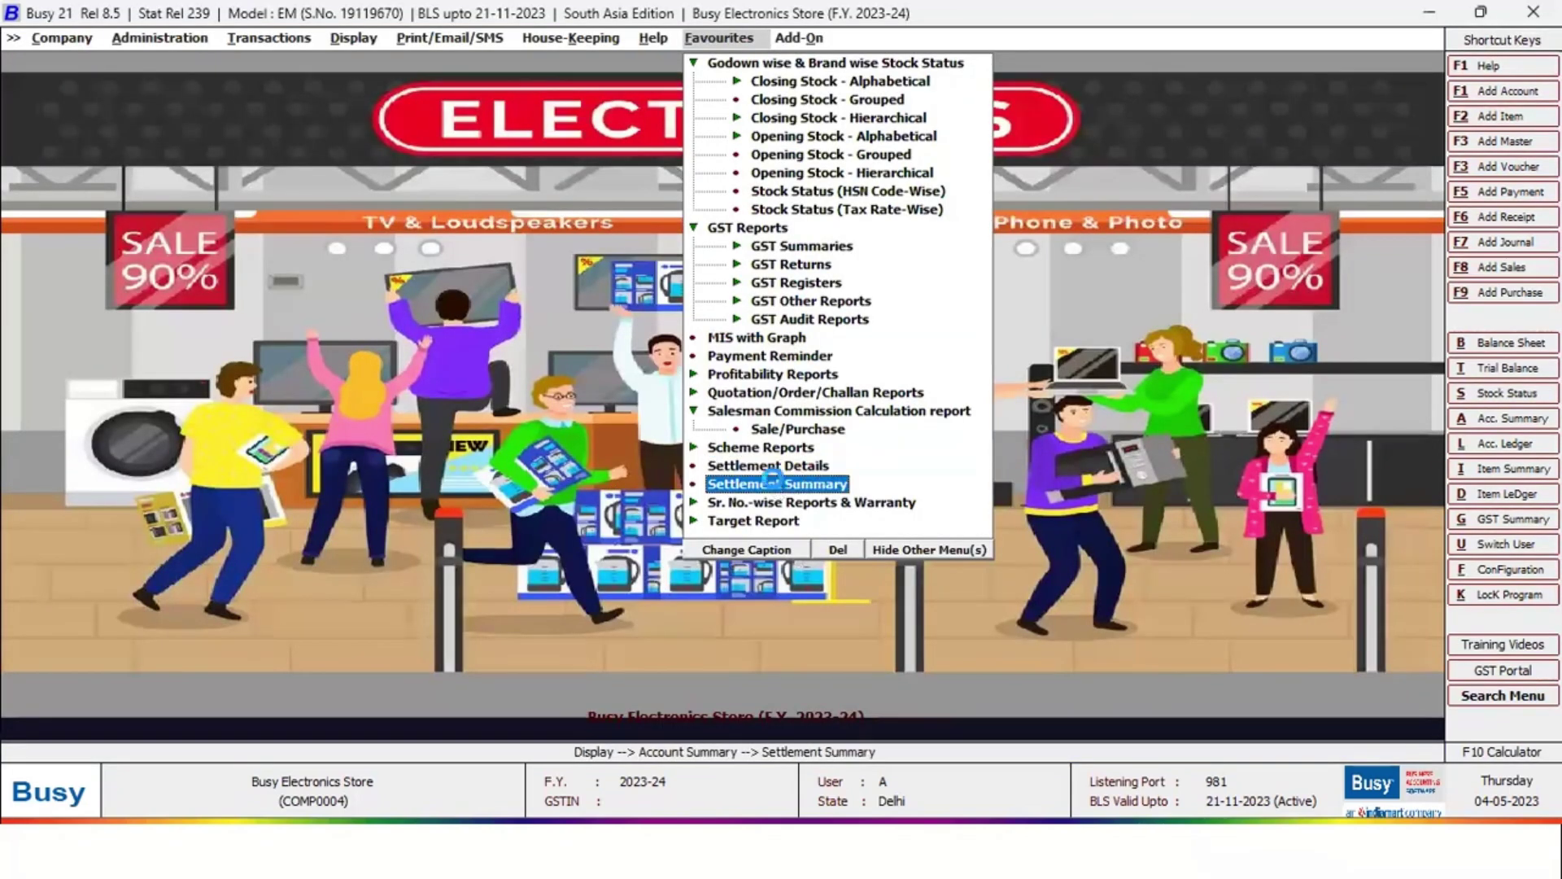
{"action": "left_click", "coordinate": [777, 484]}
{"action": "key", "text": "Escape"}
View the Item Serial No. Stock report for all items, then close it
{"action": "key", "text": "Down"}
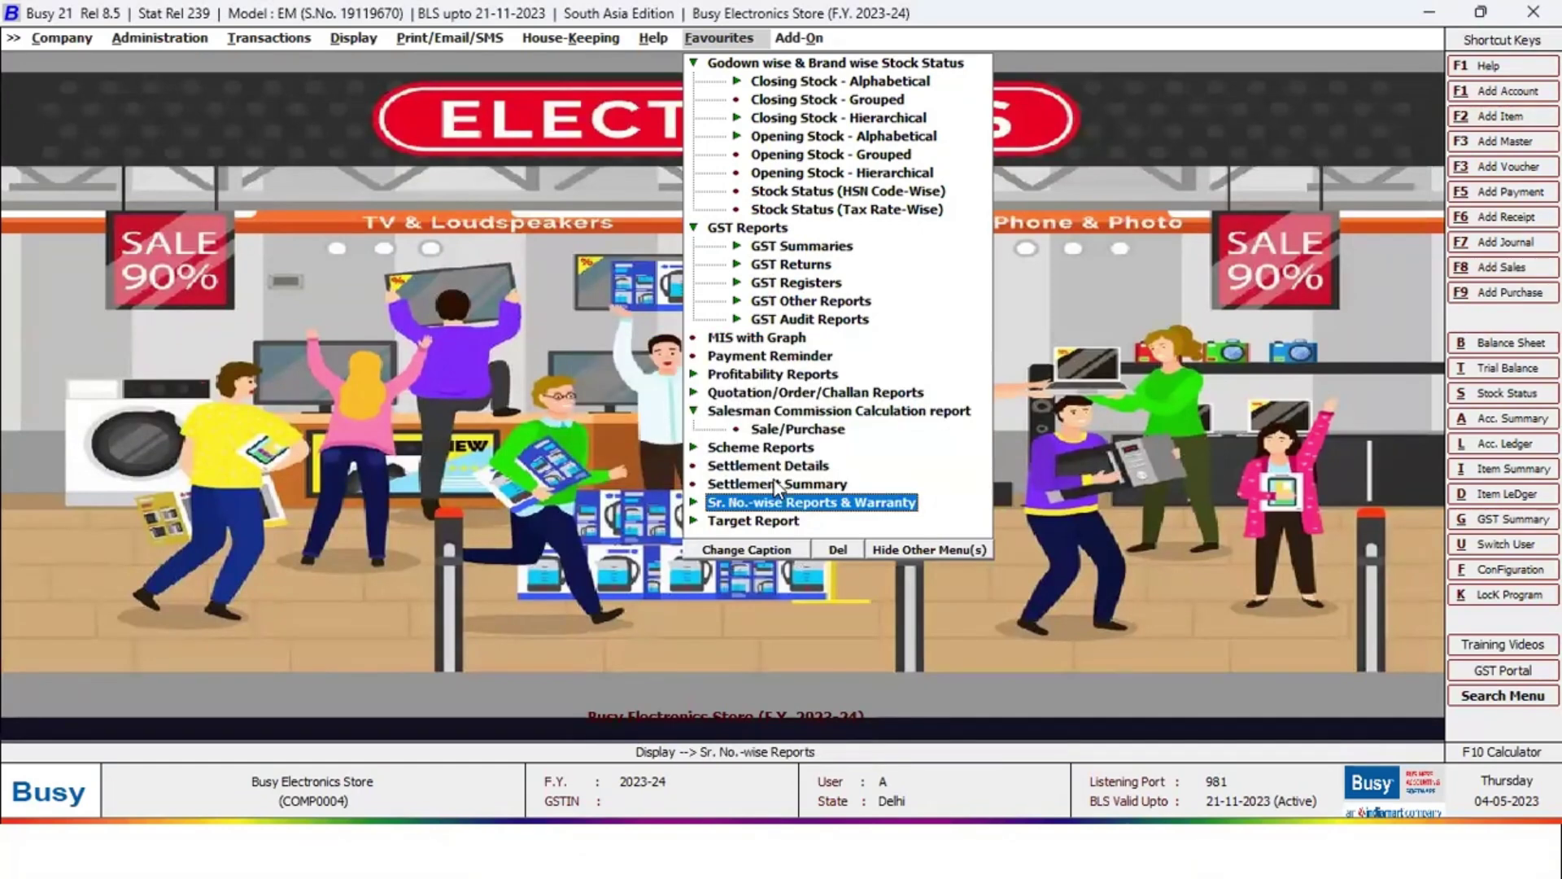
{"action": "key", "text": "Return"}
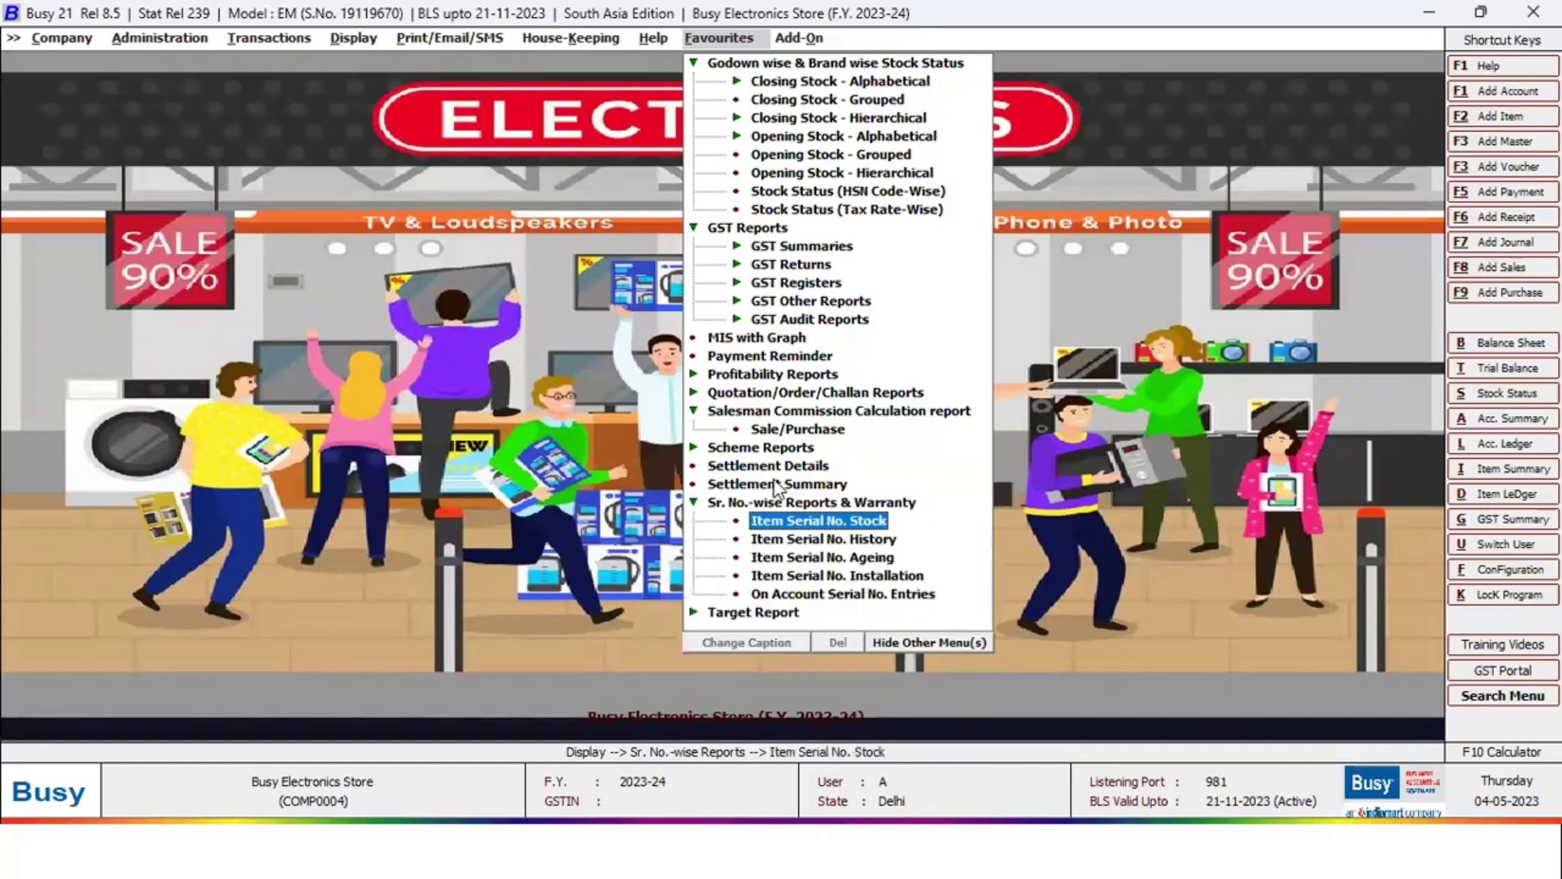
{"action": "key", "text": "Return"}
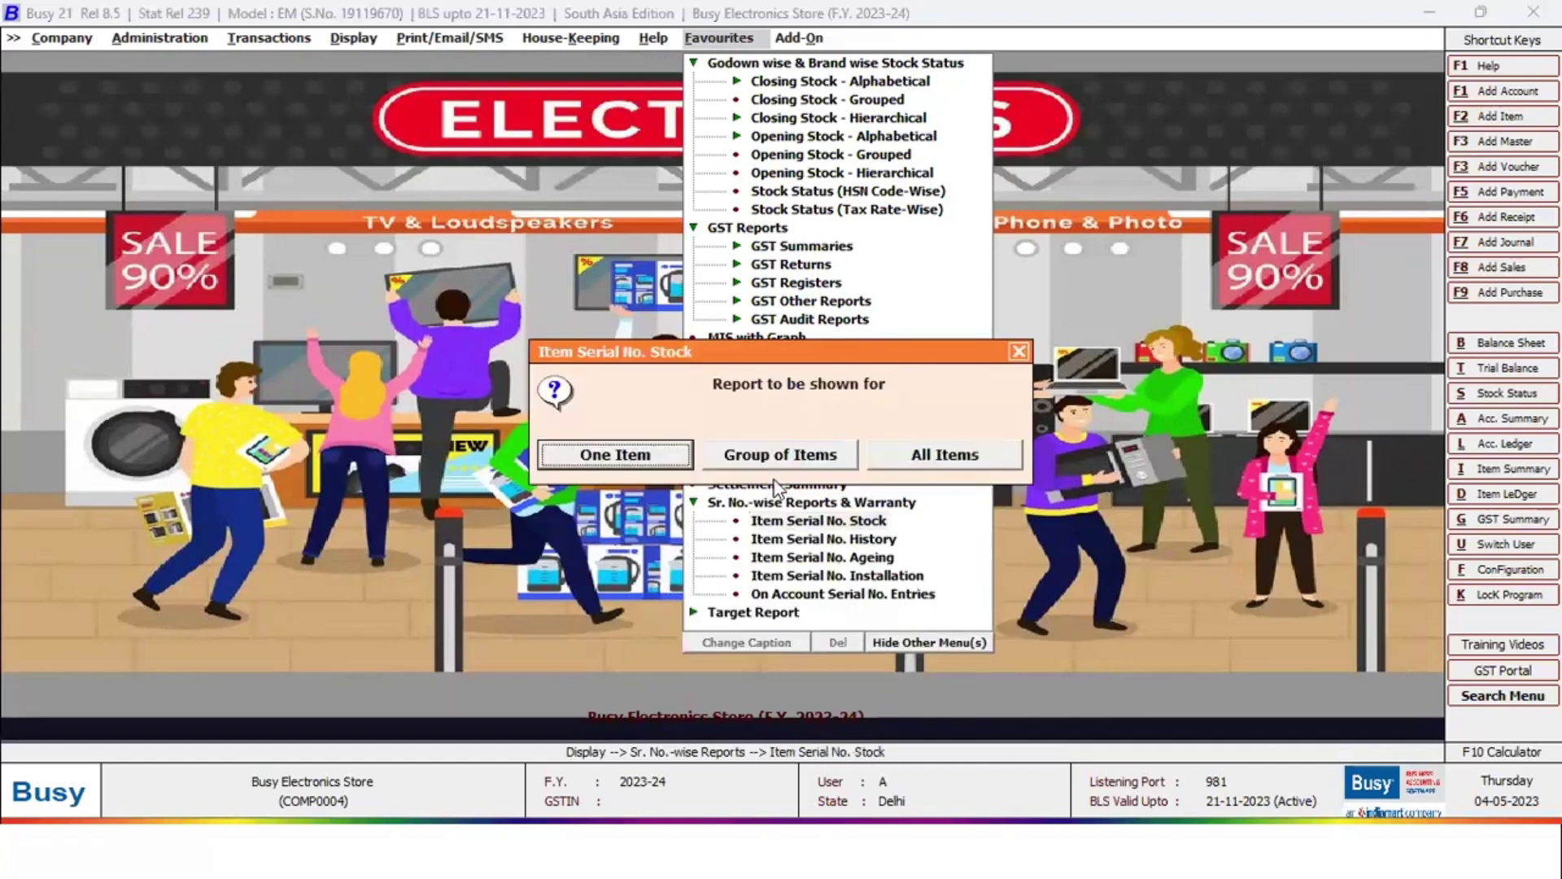
{"action": "key", "text": "Right"}
{"action": "key", "text": "Right"}
{"action": "key", "text": "Return"}
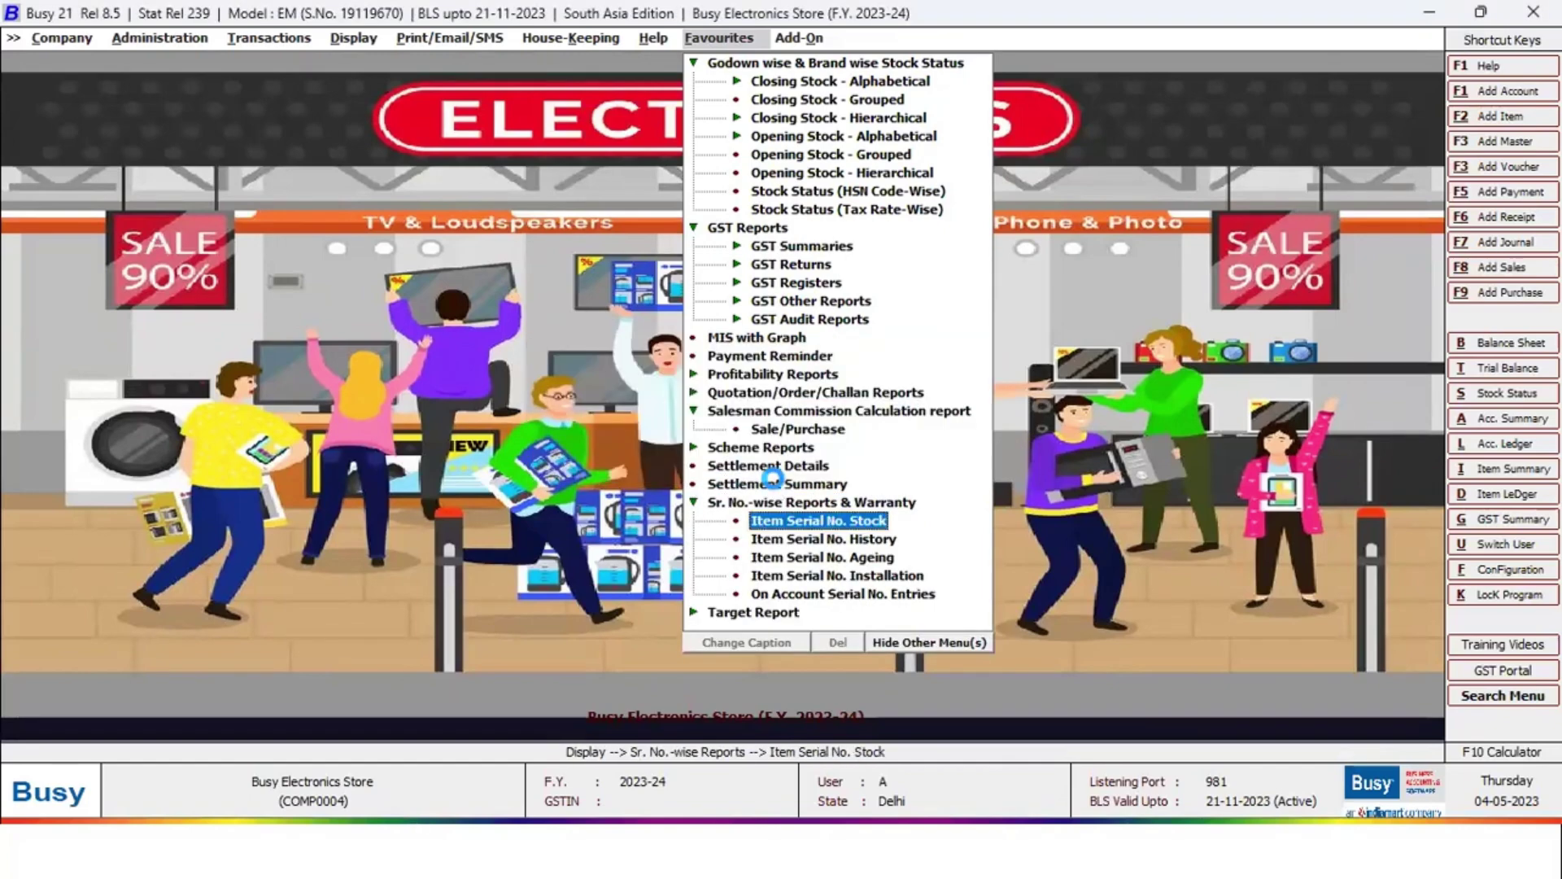
{"action": "key", "text": "F2"}
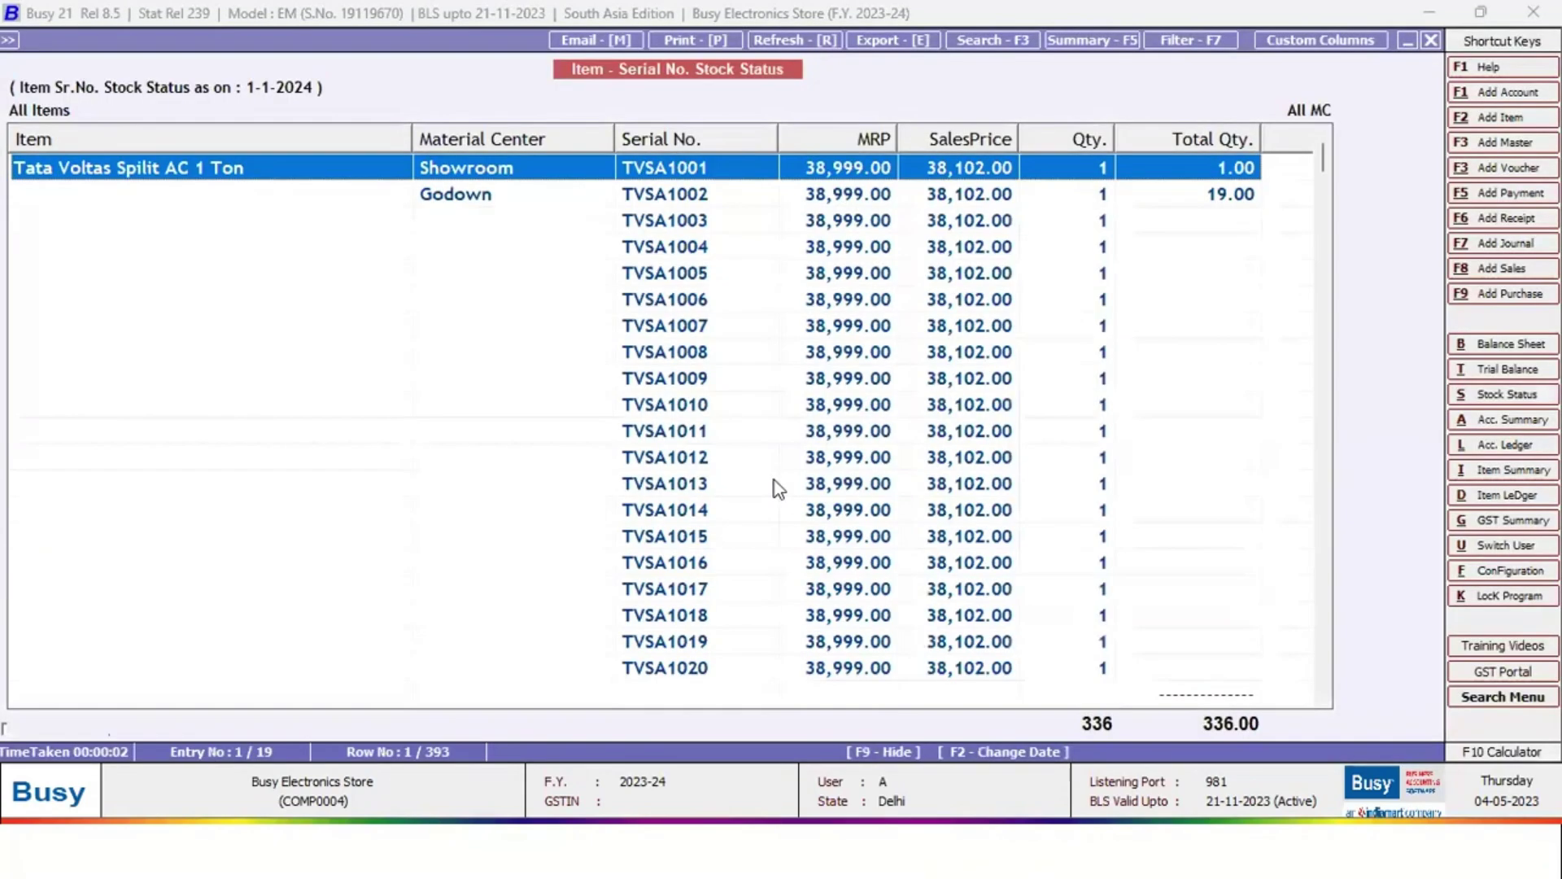
{"action": "key", "text": "Down"}
{"action": "key", "text": "Up"}
{"action": "key", "text": "Escape"}
{"action": "key", "text": "Escape"}
{"action": "key", "text": "Escape"}
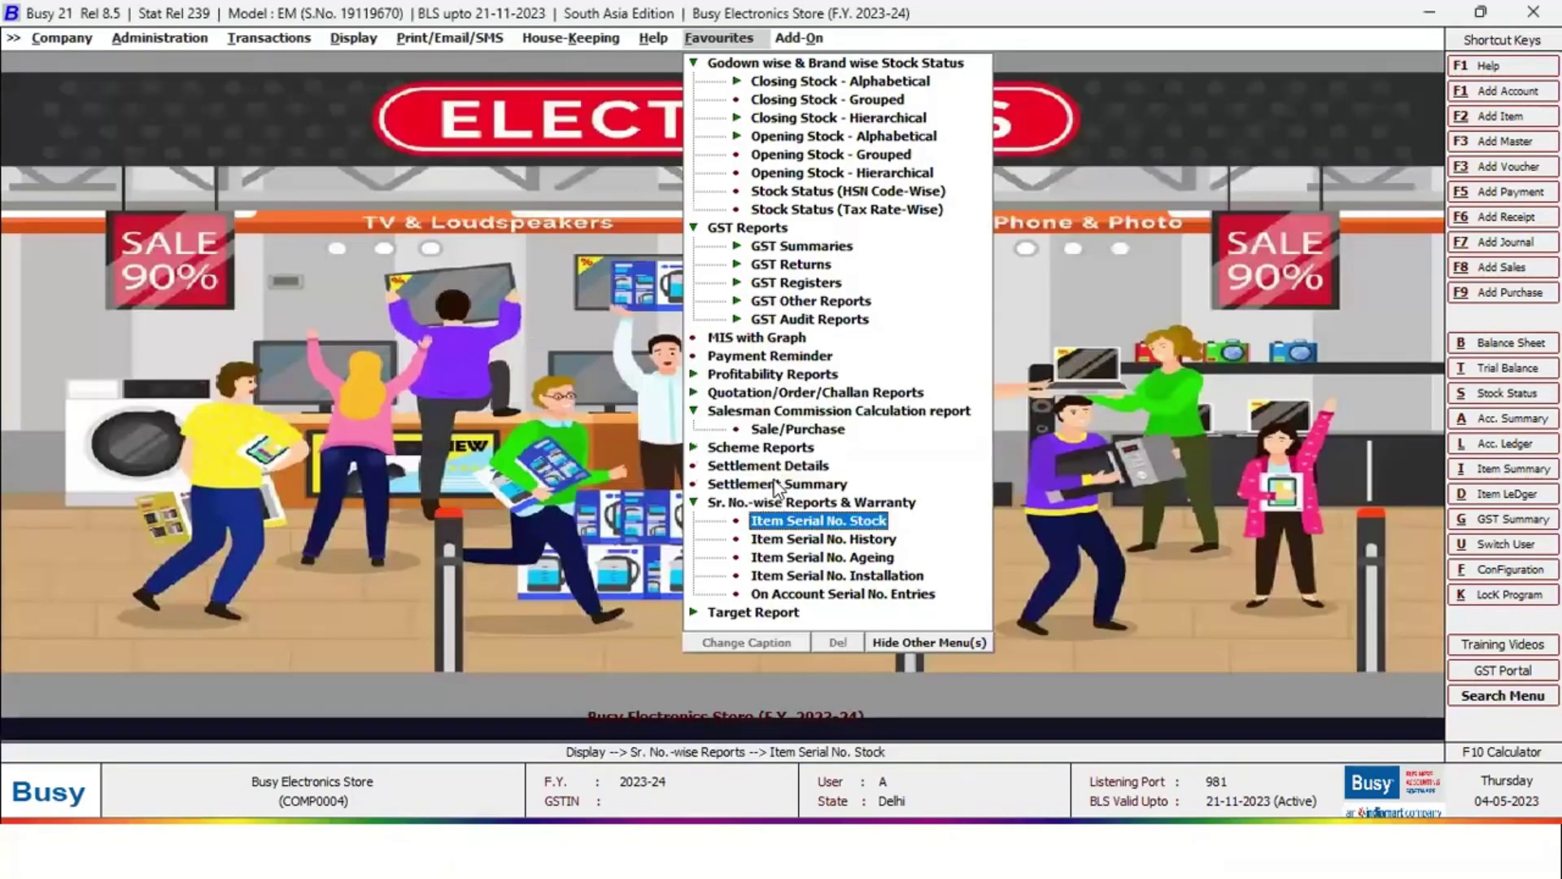
{"action": "key", "text": "Down"}
View the history of serial GWMFA002, under warranty until 02-05-2024, then close it
{"action": "key", "text": "Return"}
{"action": "key", "text": "Return"}
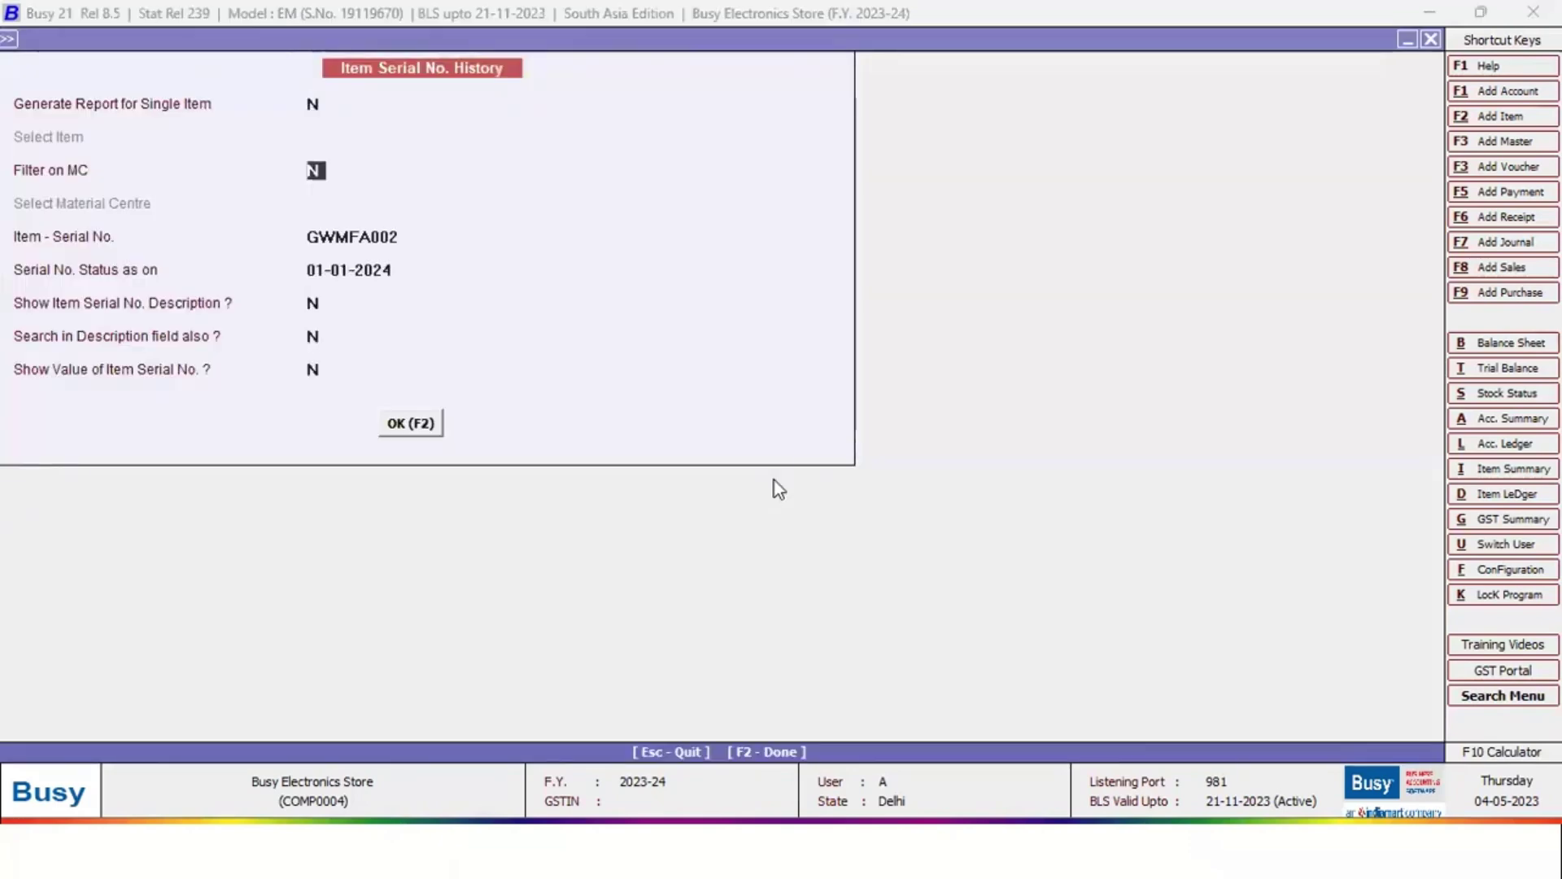
{"action": "key", "text": "Return"}
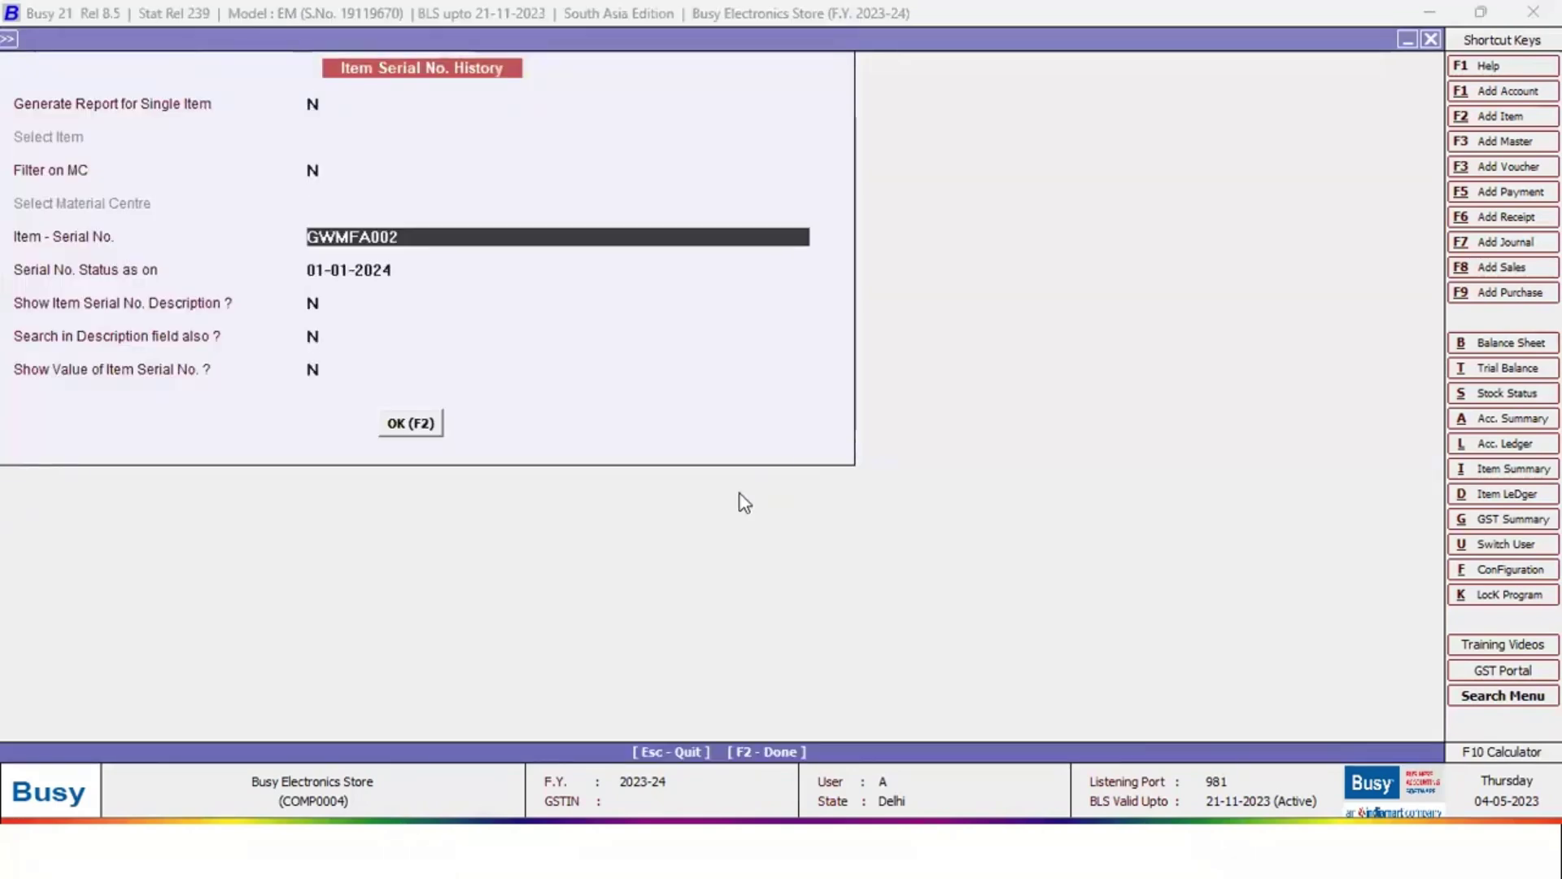
{"action": "left_click", "coordinate": [423, 427]}
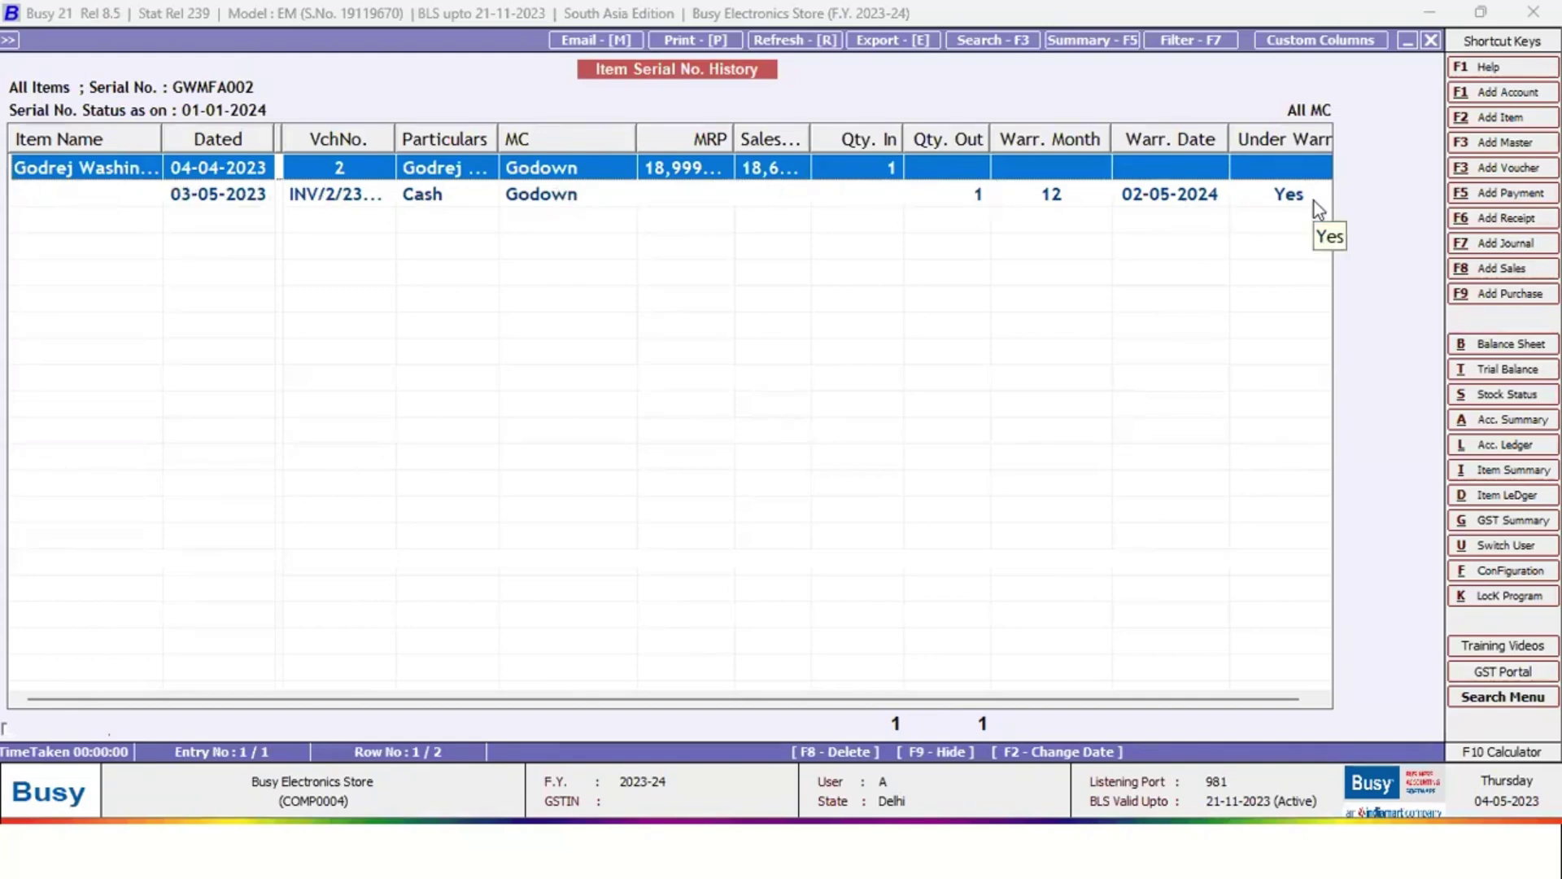
{"action": "key", "text": "Escape"}
{"action": "key", "text": "Escape"}
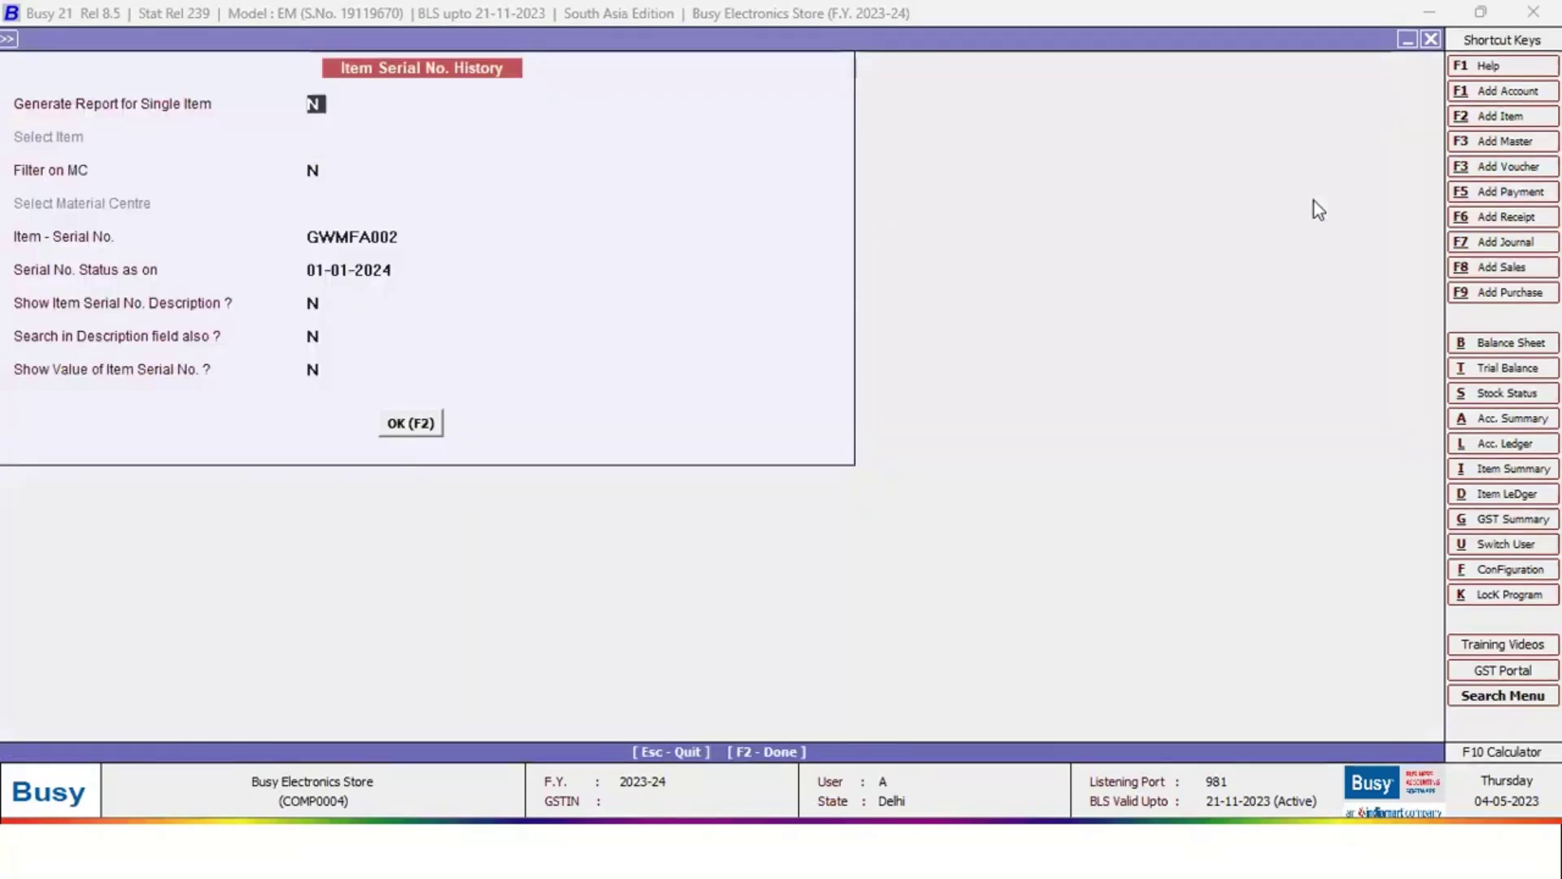
{"action": "key", "text": "alt+Tab"}
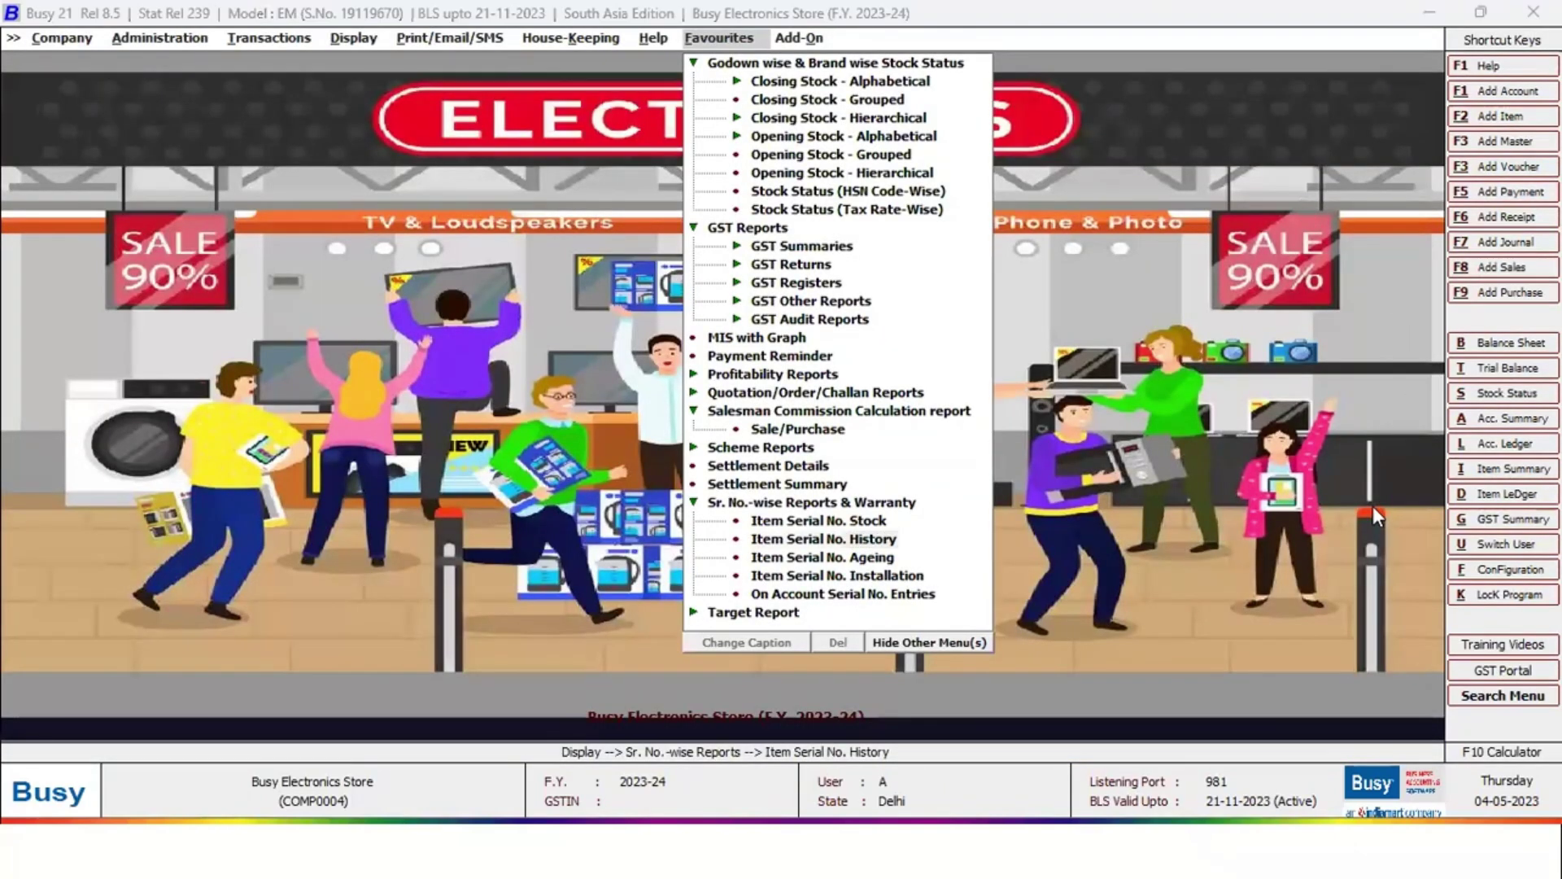
Open the January sales target variance report for all brokers
{"action": "left_click", "coordinate": [730, 502]}
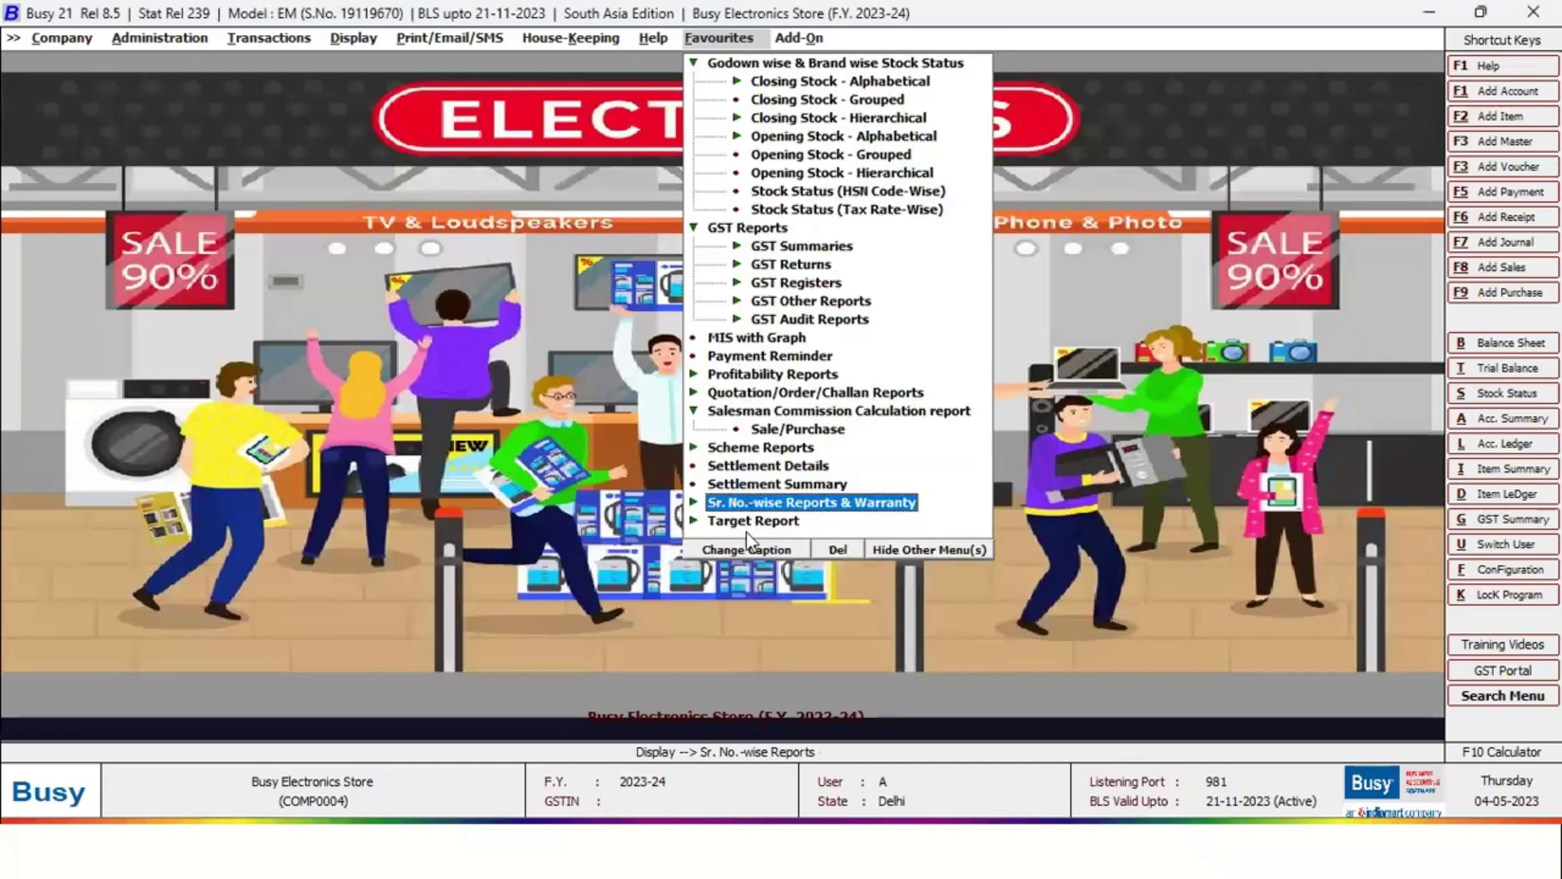
{"action": "key", "text": "Down"}
{"action": "key", "text": "Down"}
{"action": "key", "text": "Down"}
{"action": "key", "text": "Return"}
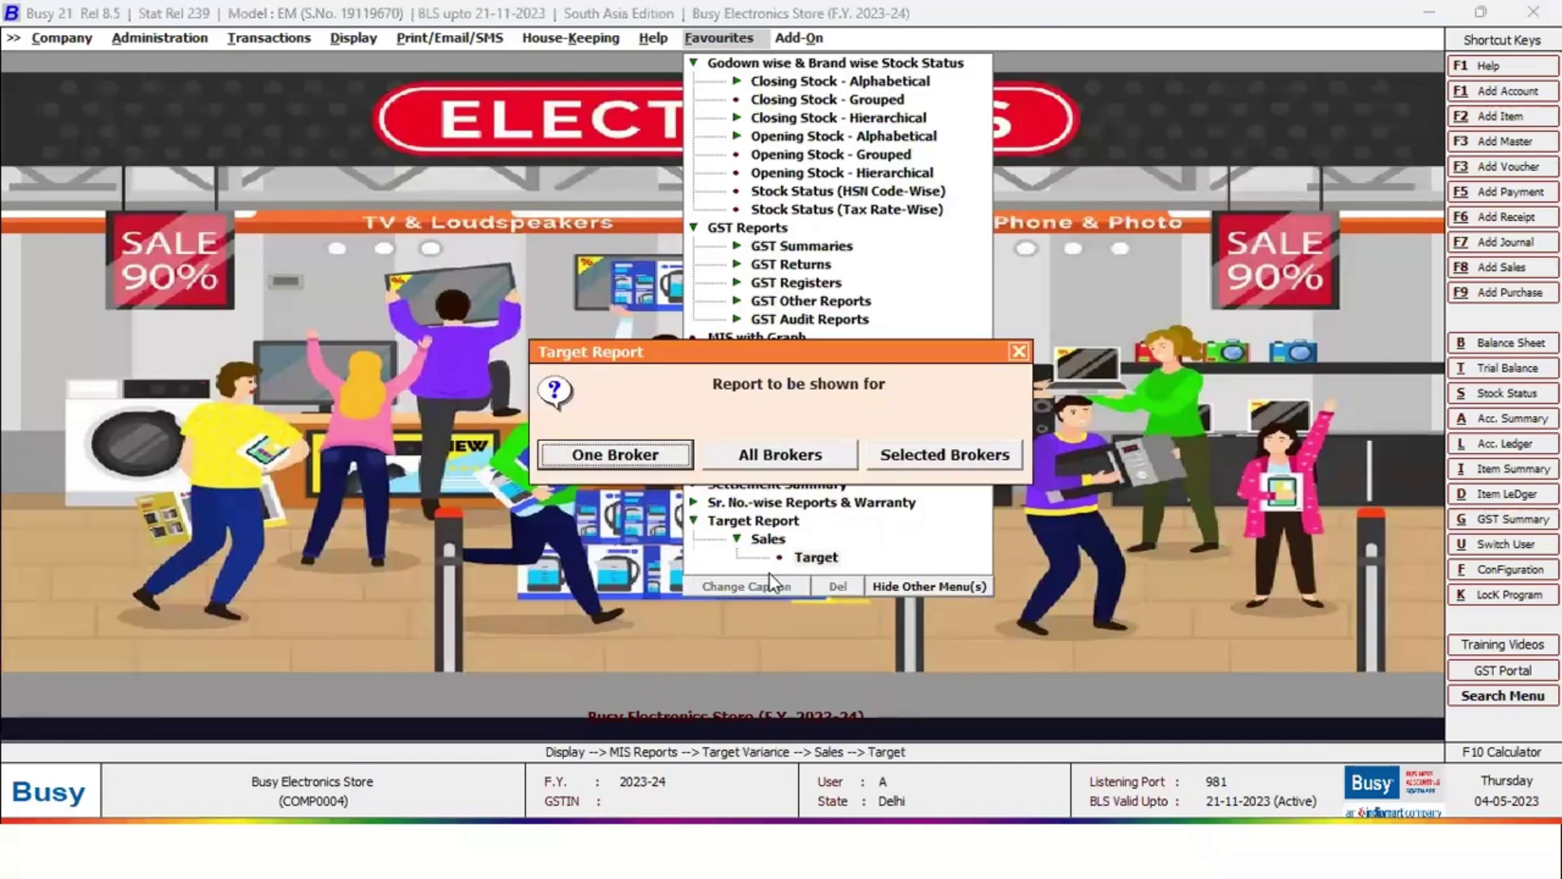
{"action": "key", "text": "Right"}
{"action": "key", "text": "Return"}
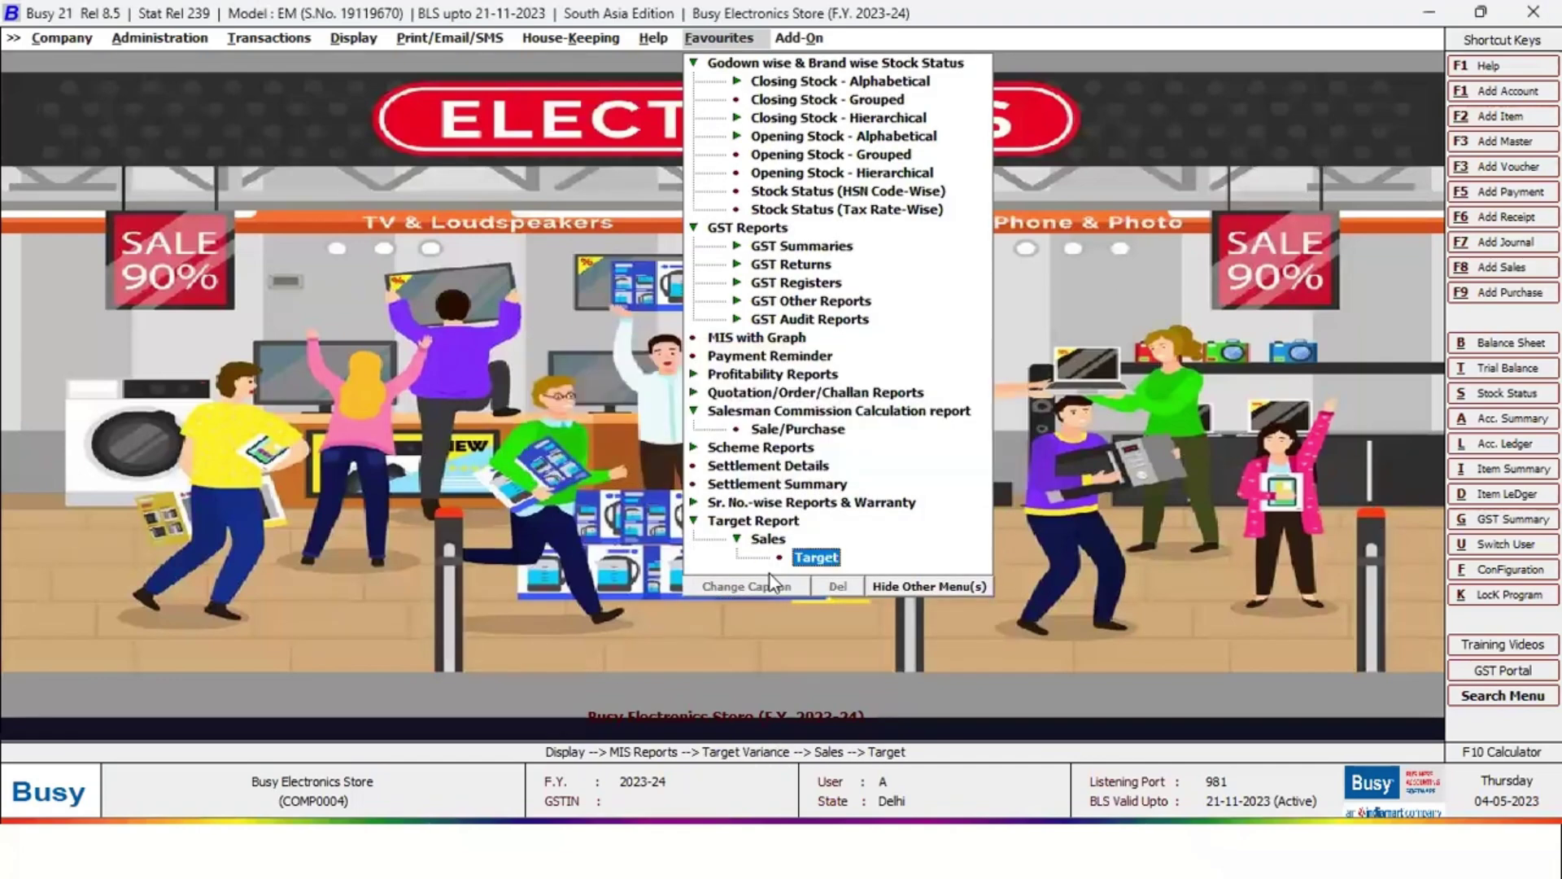
{"action": "key", "text": "Return"}
{"action": "key", "text": "Return"}
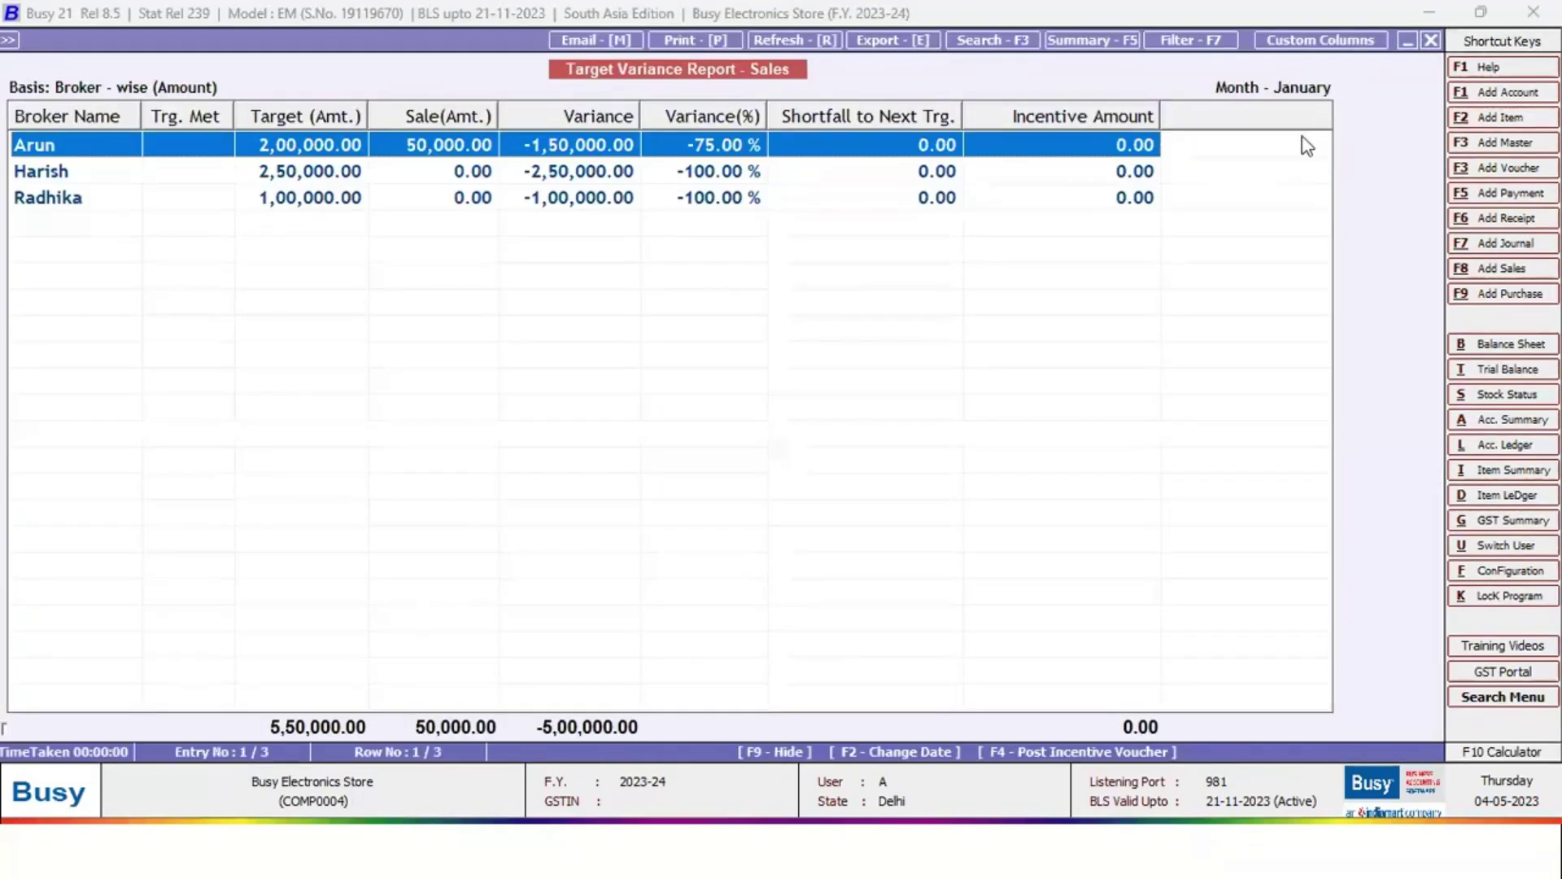
Review the Arun, Harish and Radhika rows, then close the report
{"action": "left_click", "coordinate": [438, 150]}
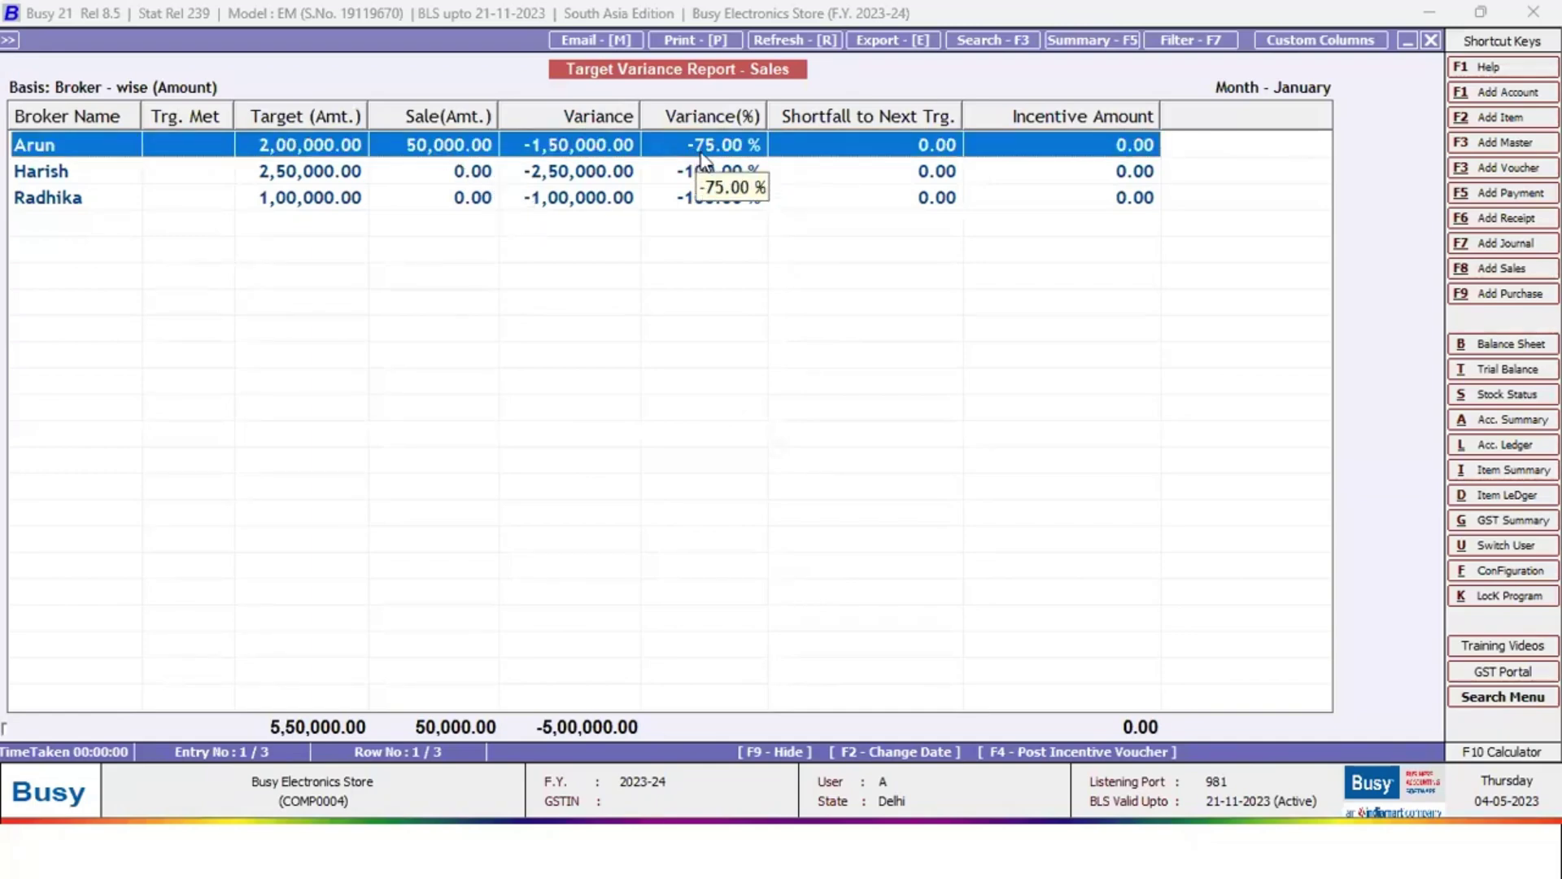
{"action": "left_click", "coordinate": [159, 176]}
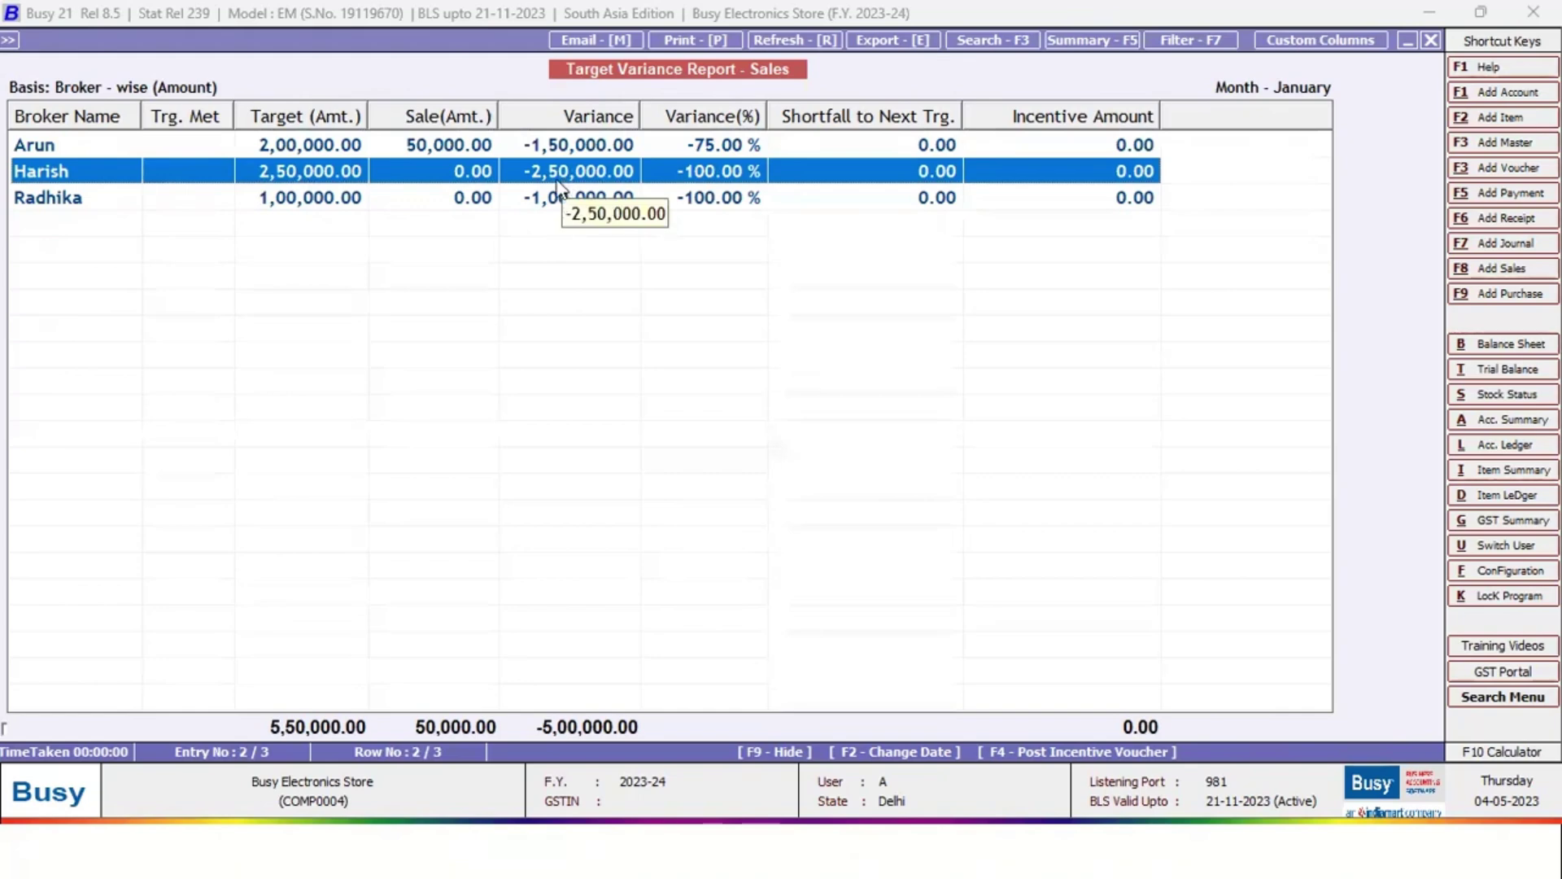
{"action": "left_click", "coordinate": [153, 202]}
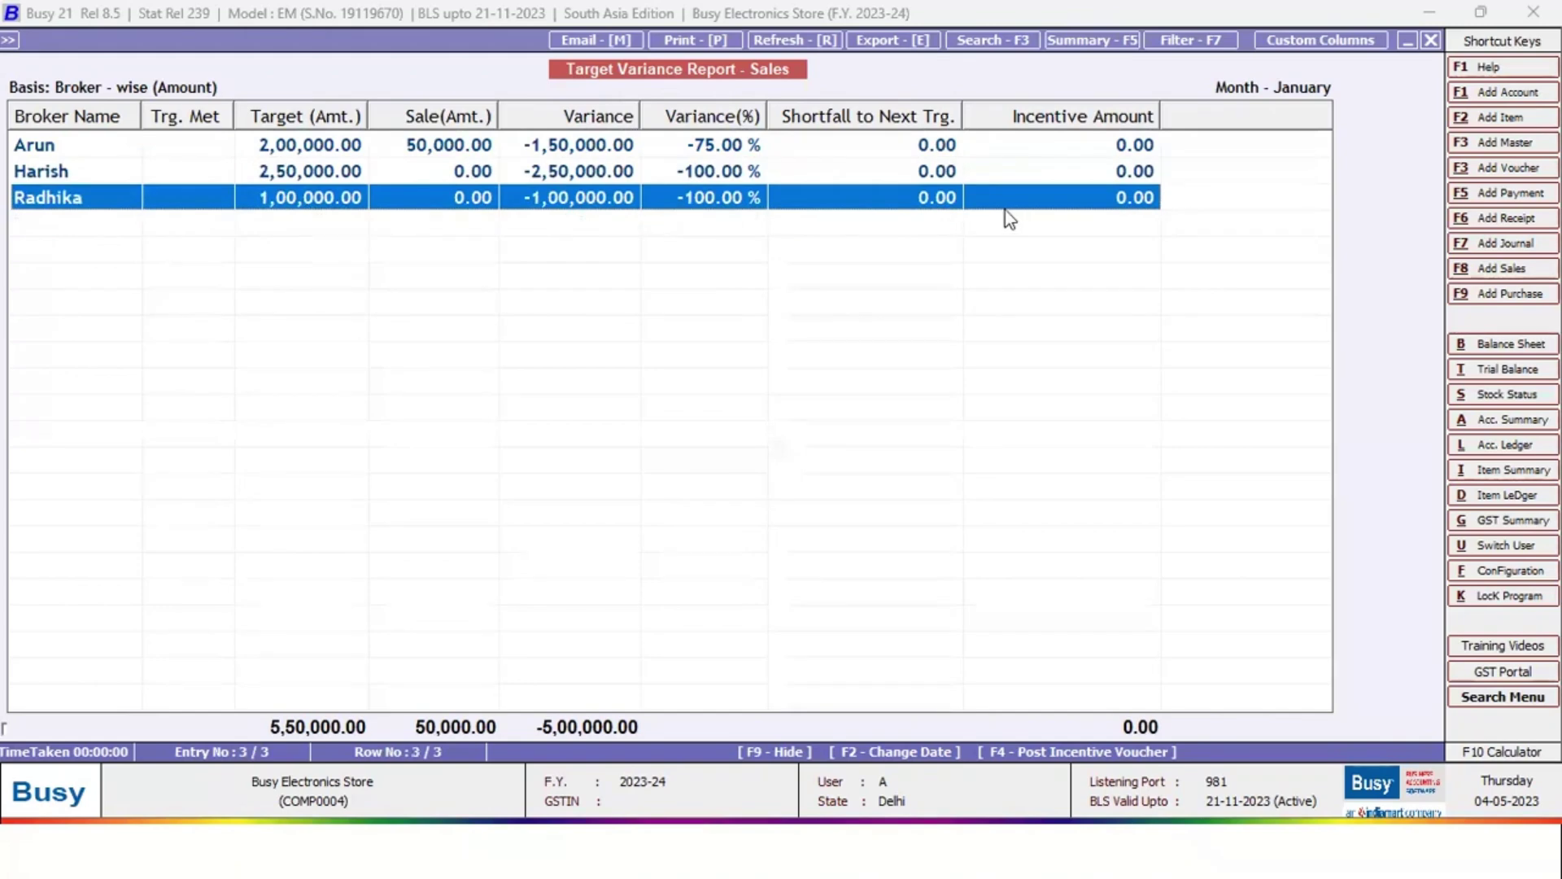
{"action": "key", "text": "Escape"}
{"action": "key", "text": "Escape"}
{"action": "key", "text": "Escape"}
{"action": "key", "text": "Escape"}
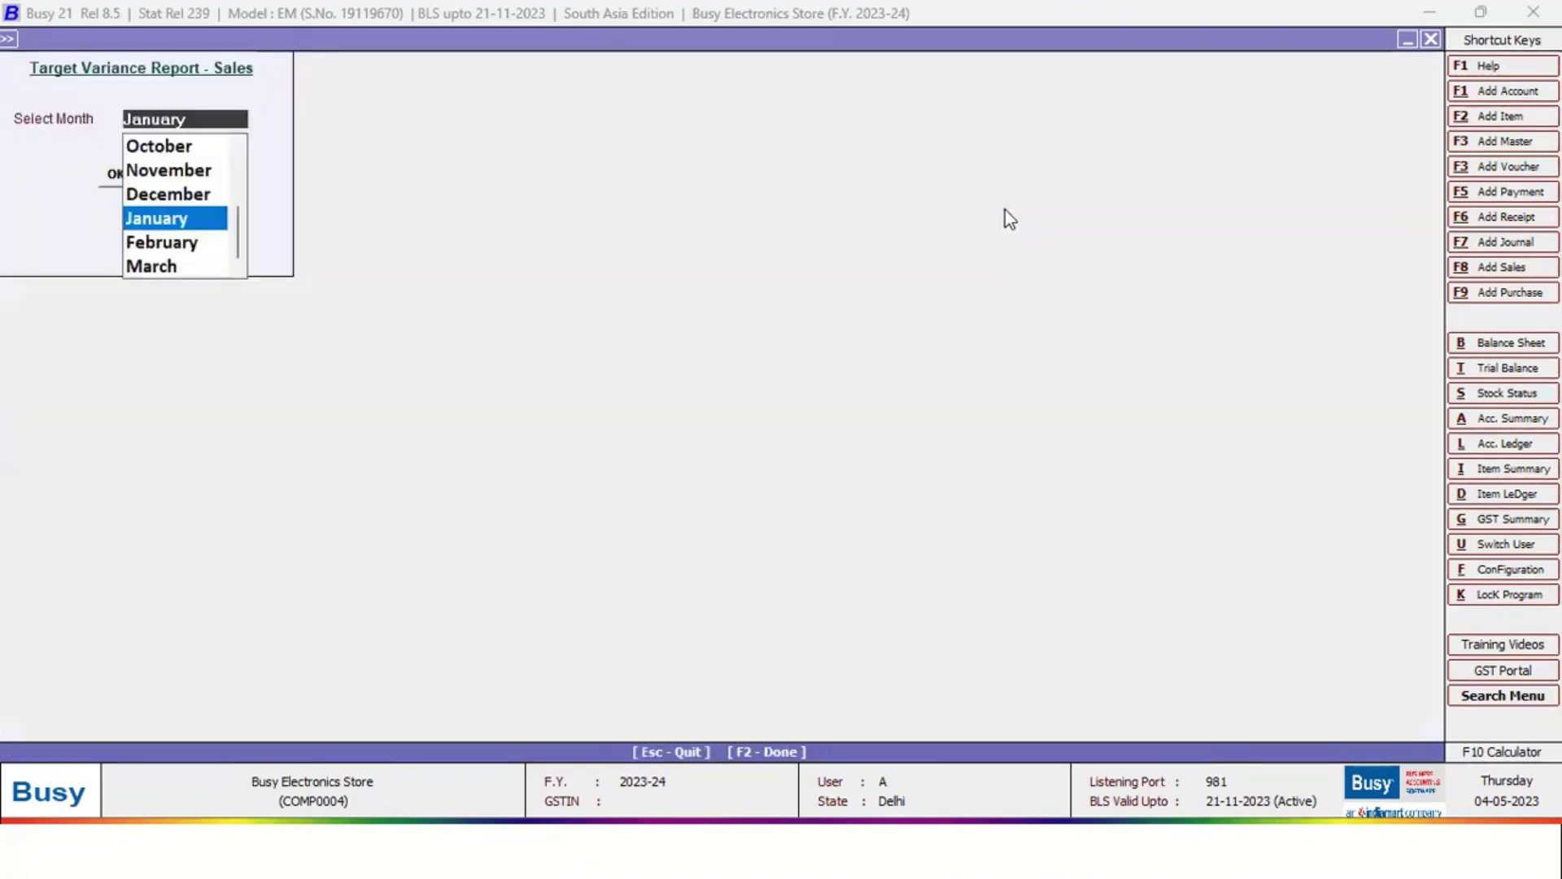
{"action": "key", "text": "Escape"}
{"action": "key", "text": "Escape"}
{"action": "key", "text": "Escape"}
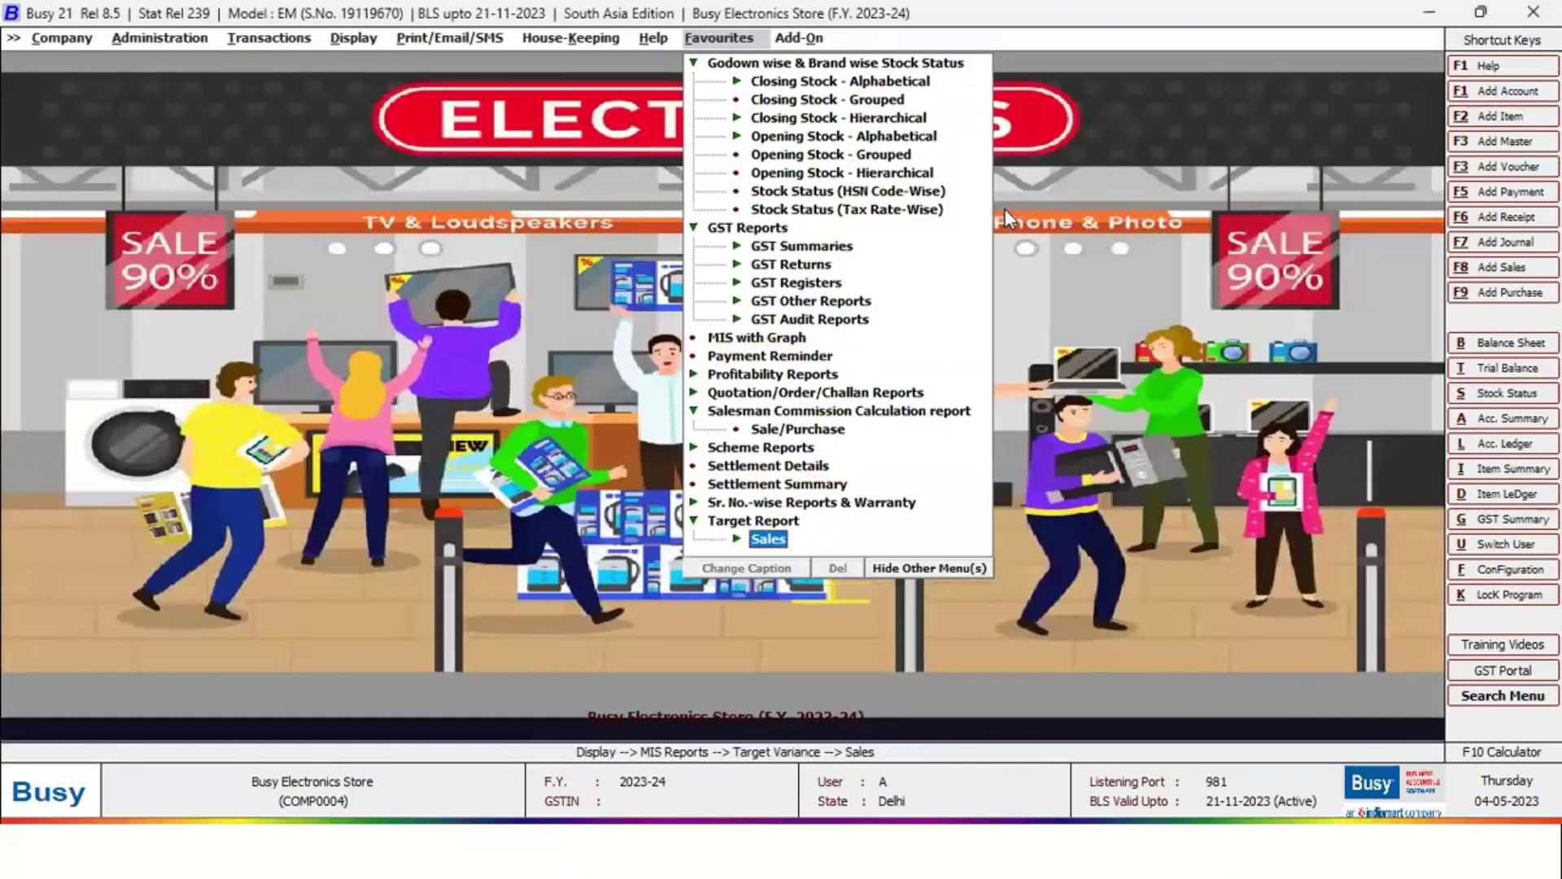
Start a new sales voucher for party Maharaja Textiles with salesman Arun
{"action": "key", "text": "Left"}
{"action": "key", "text": "Left"}
{"action": "key", "text": "Left"}
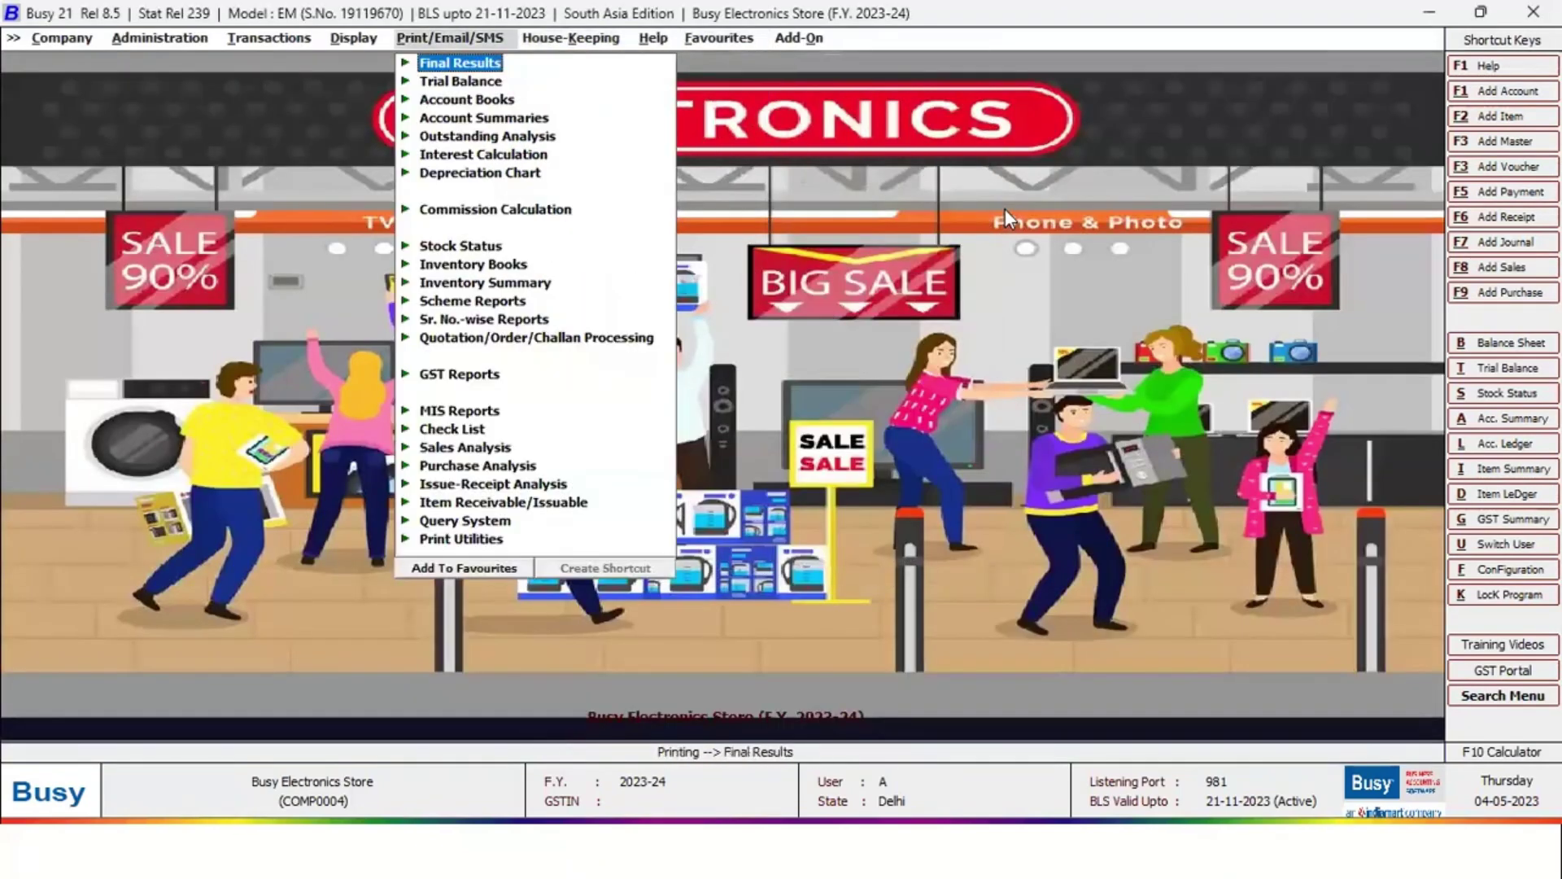
{"action": "key", "text": "Left"}
{"action": "key", "text": "Left"}
{"action": "key", "text": "Down"}
{"action": "key", "text": "Up"}
{"action": "key", "text": "Up"}
{"action": "key", "text": "Up"}
{"action": "key", "text": "Up"}
{"action": "key", "text": "Up"}
{"action": "key", "text": "Up"}
{"action": "key", "text": "Up"}
{"action": "key", "text": "Up"}
{"action": "key", "text": "Up"}
{"action": "key", "text": "Up"}
{"action": "key", "text": "Up"}
{"action": "key", "text": "Up"}
{"action": "key", "text": "Up"}
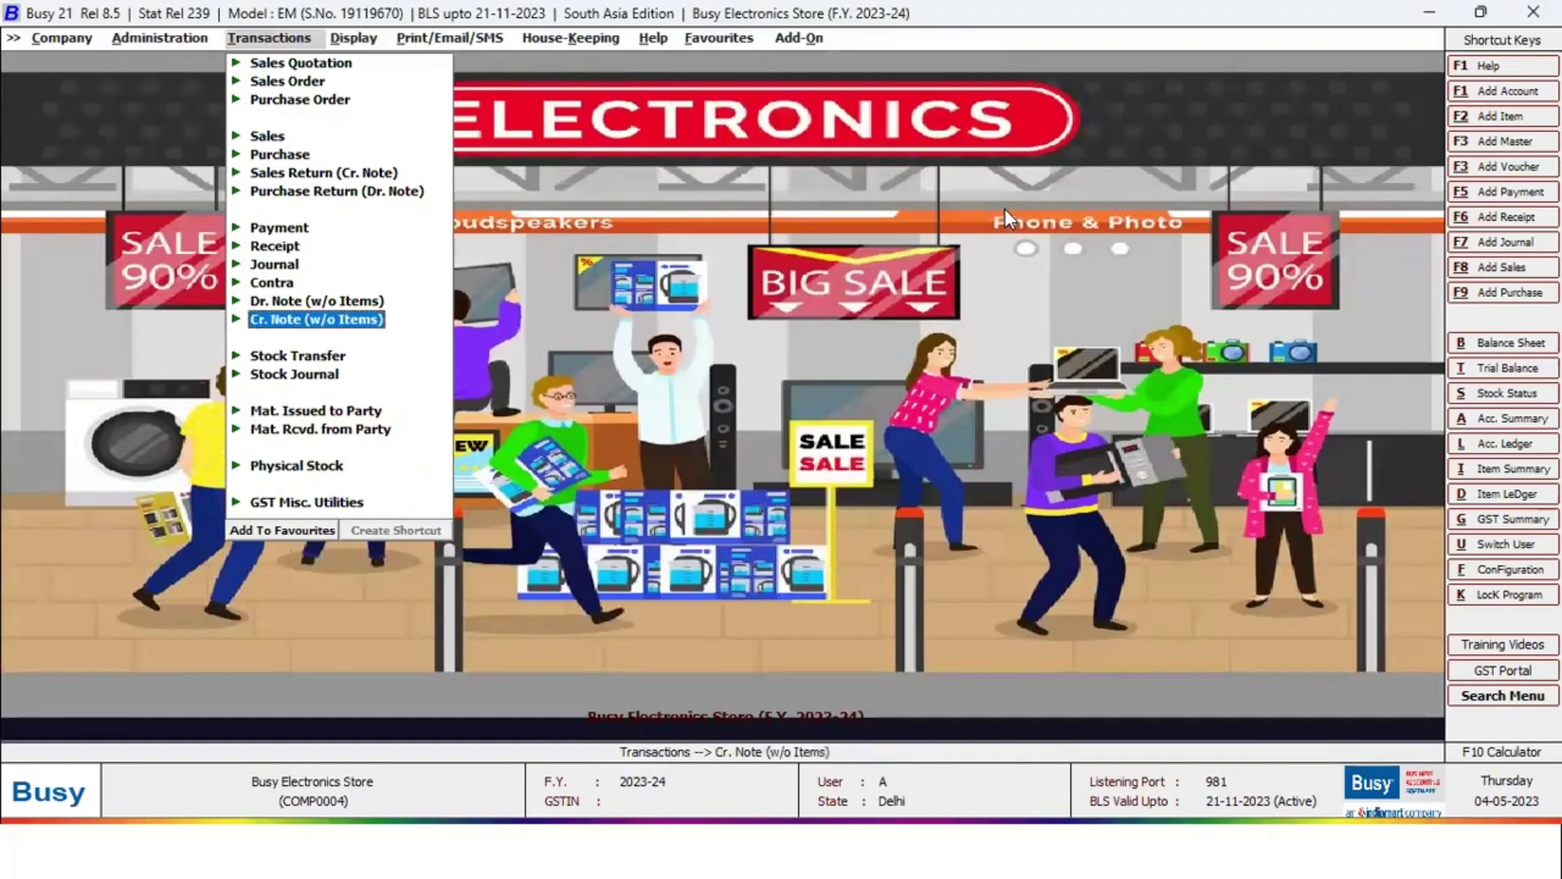
{"action": "key", "text": "Return"}
{"action": "key", "text": "Return"}
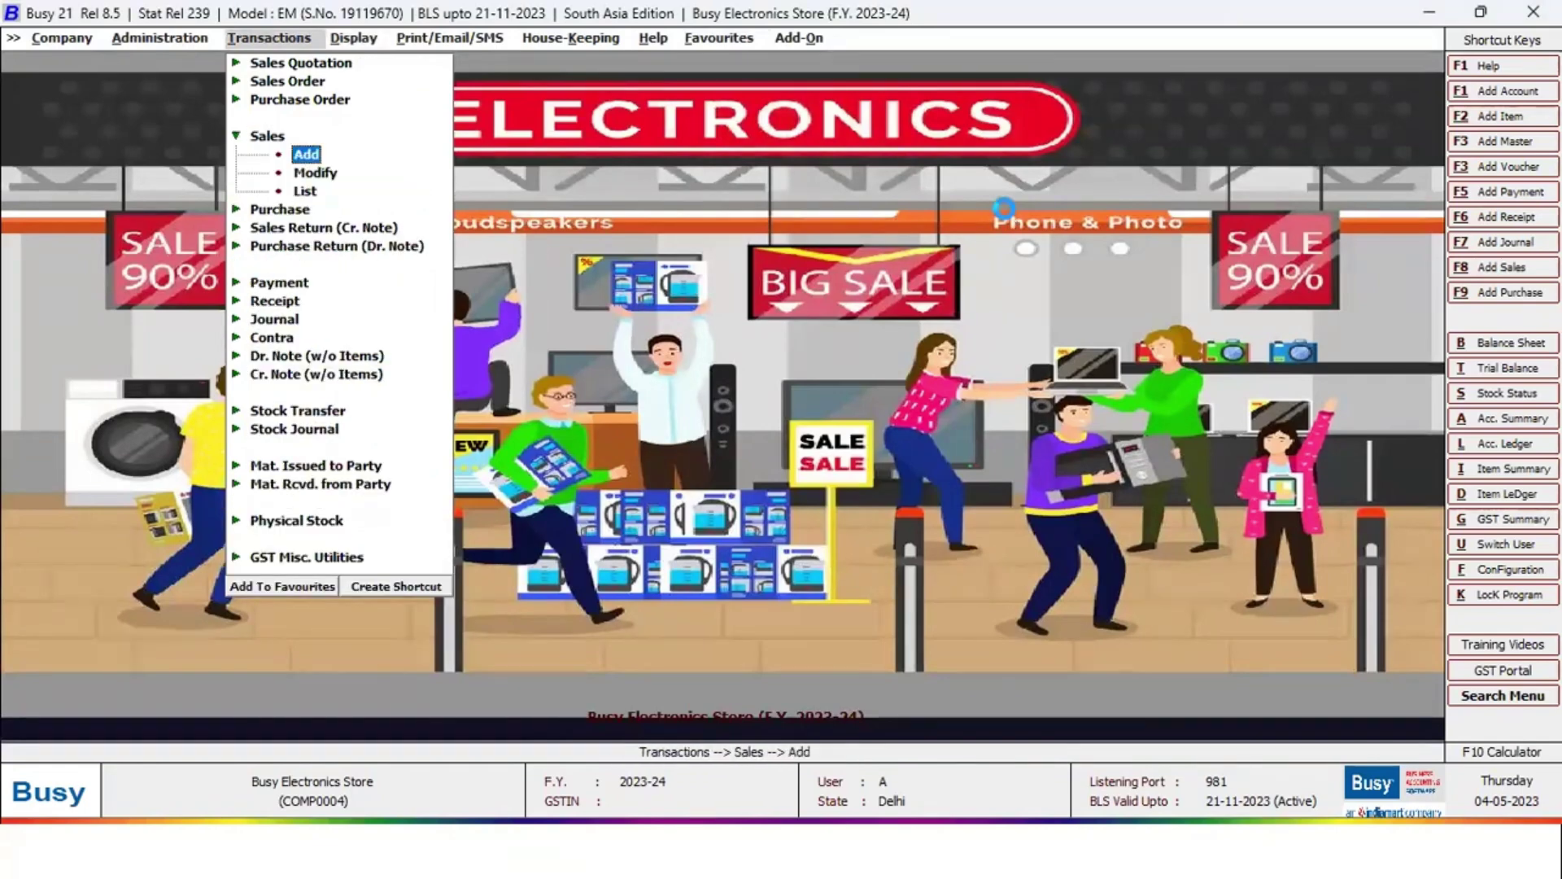
{"action": "key", "text": "Return"}
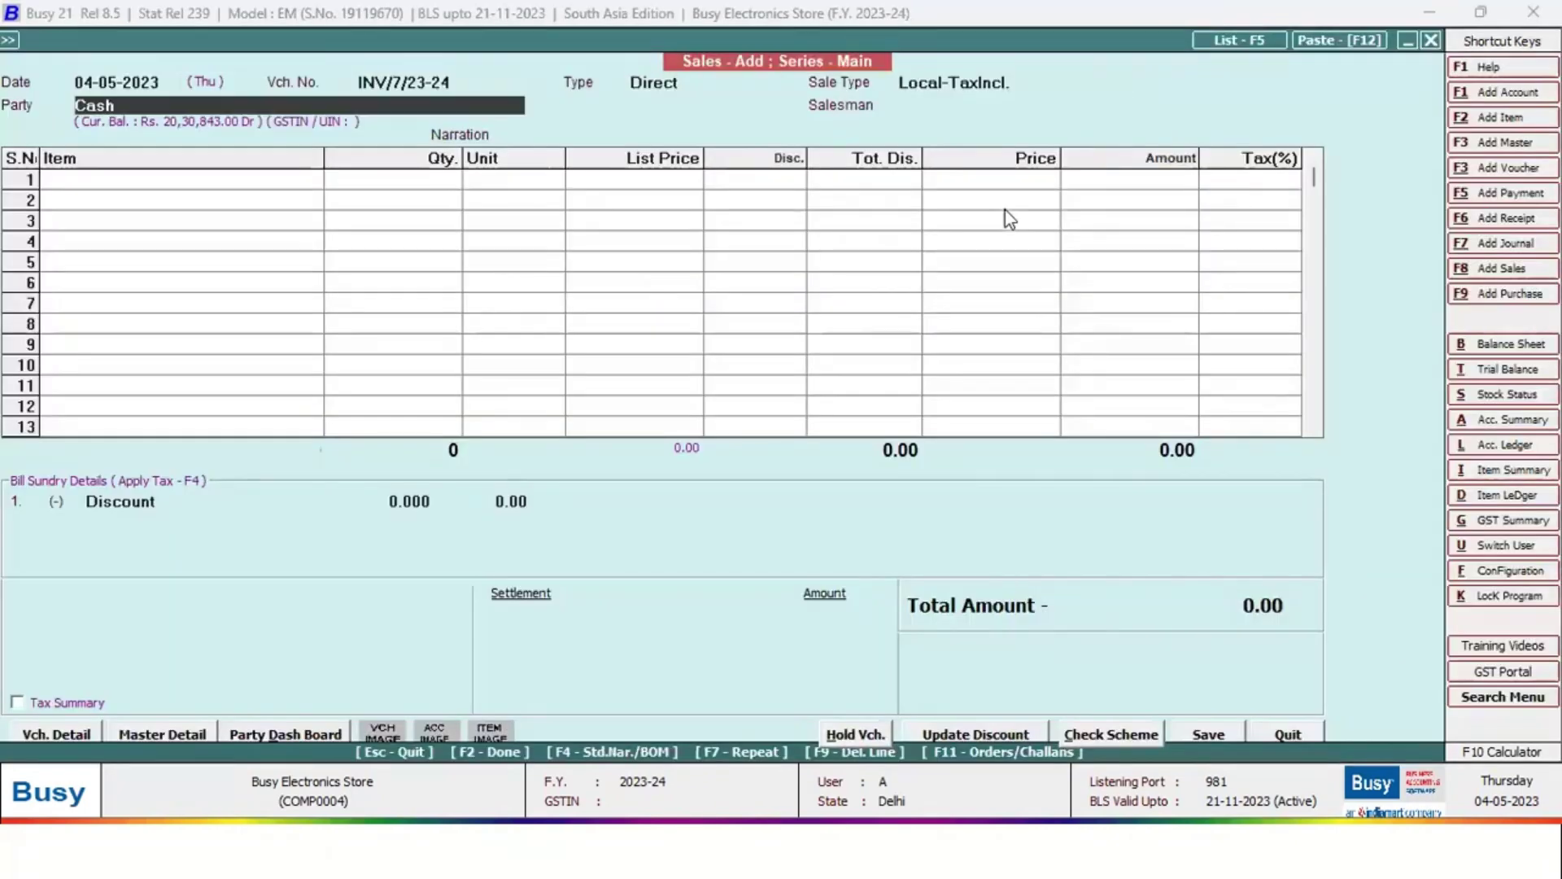
{"action": "key", "text": "space"}
{"action": "key", "text": "Down"}
{"action": "key", "text": "Down"}
{"action": "key", "text": "Down"}
{"action": "key", "text": "Down"}
{"action": "key", "text": "Down"}
{"action": "key", "text": "Down"}
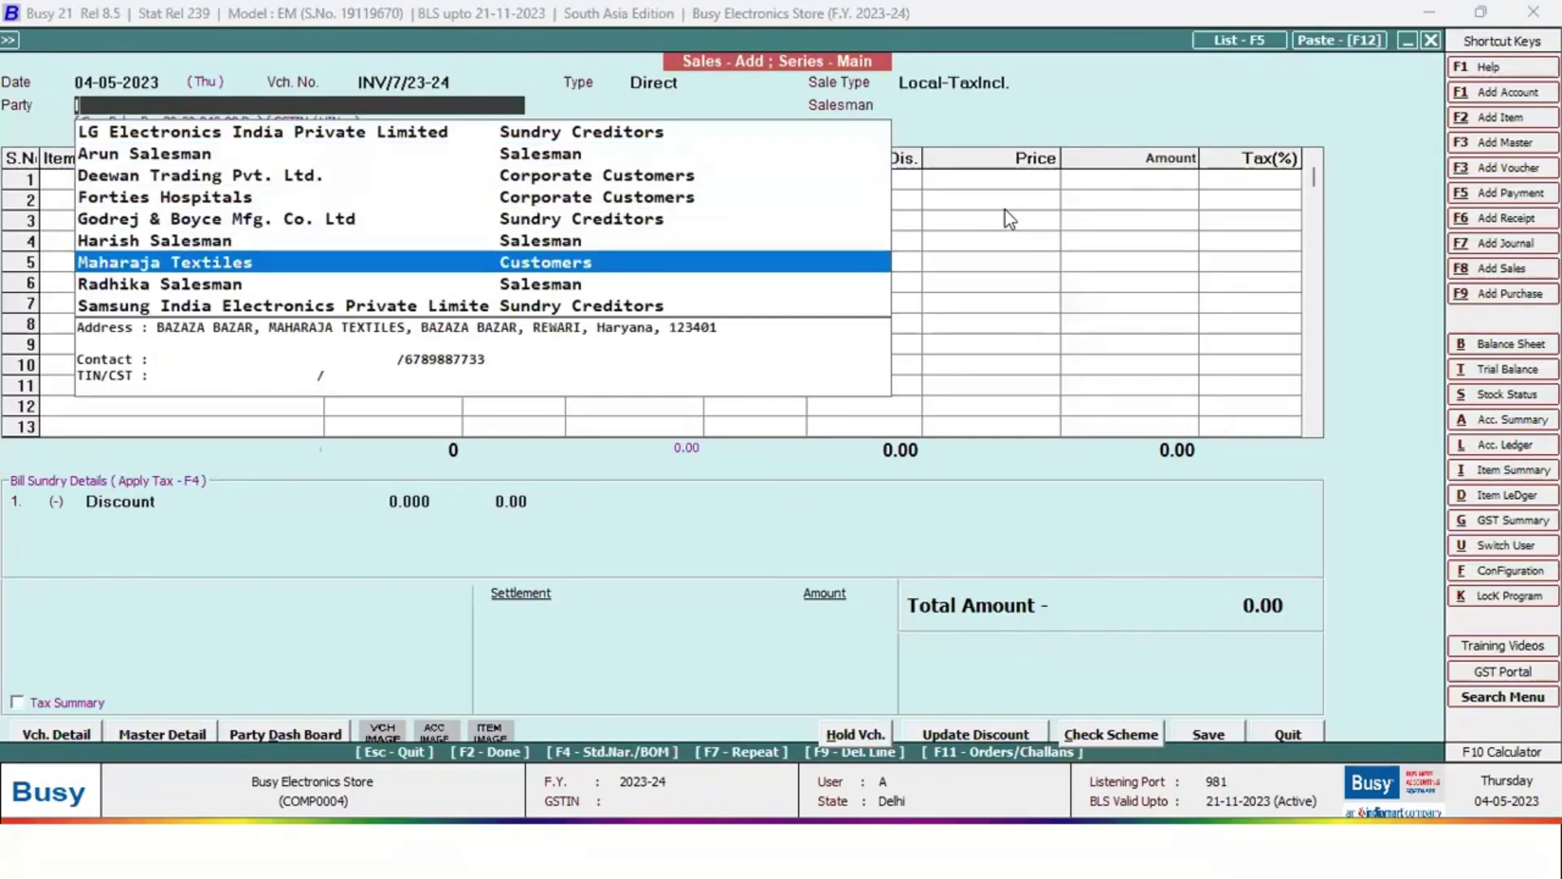
{"action": "key", "text": "Down"}
{"action": "key", "text": "Down"}
{"action": "key", "text": "Down"}
{"action": "key", "text": "Up"}
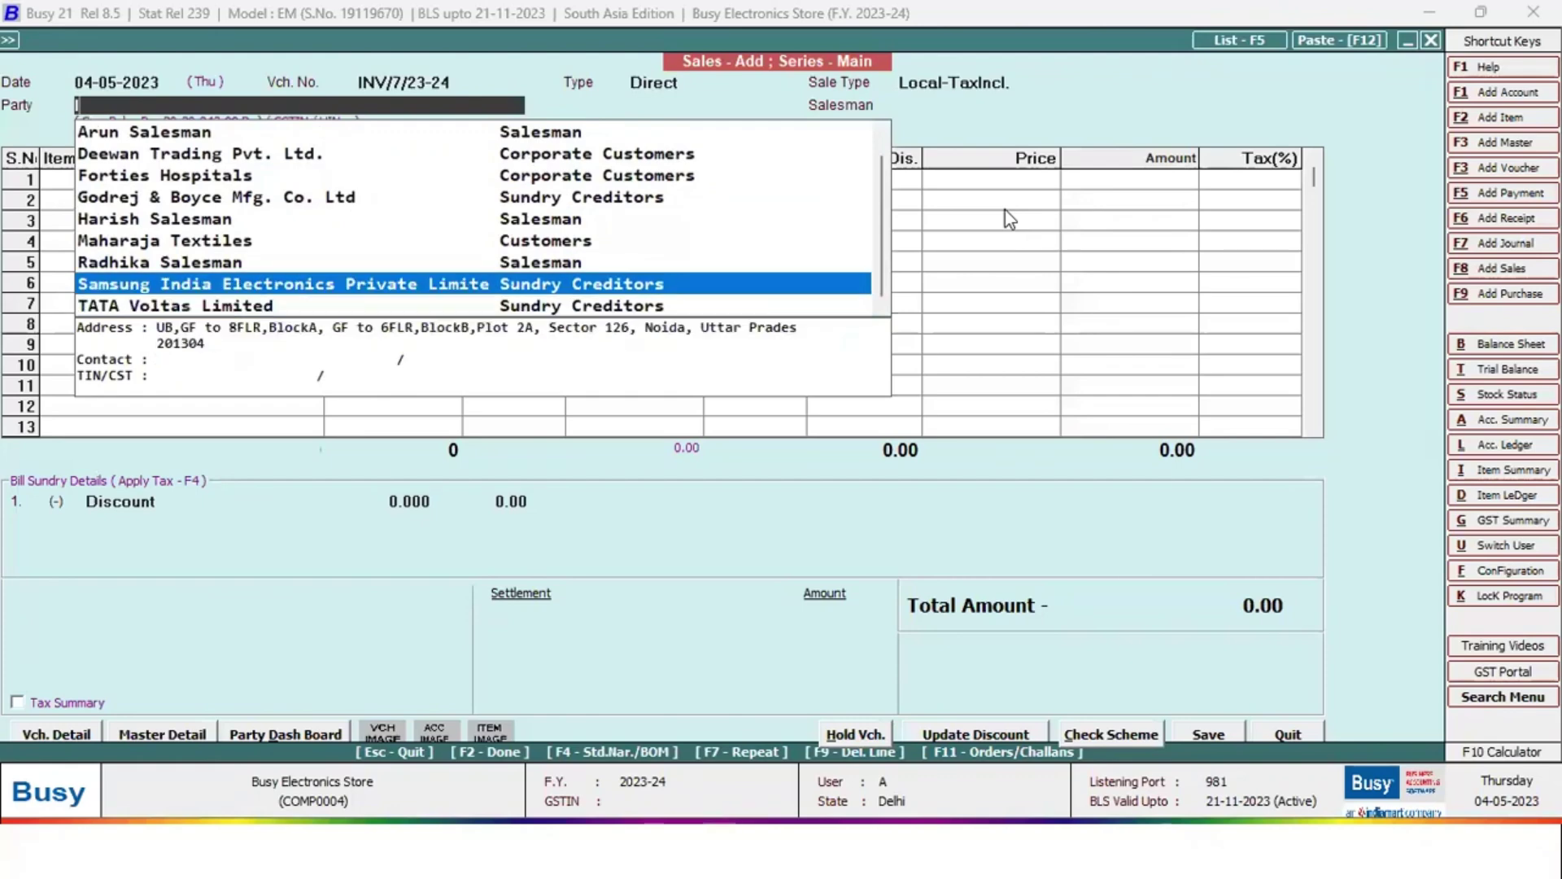
{"action": "key", "text": "Up"}
{"action": "key", "text": "Up"}
{"action": "key", "text": "Return"}
{"action": "key", "text": "Return"}
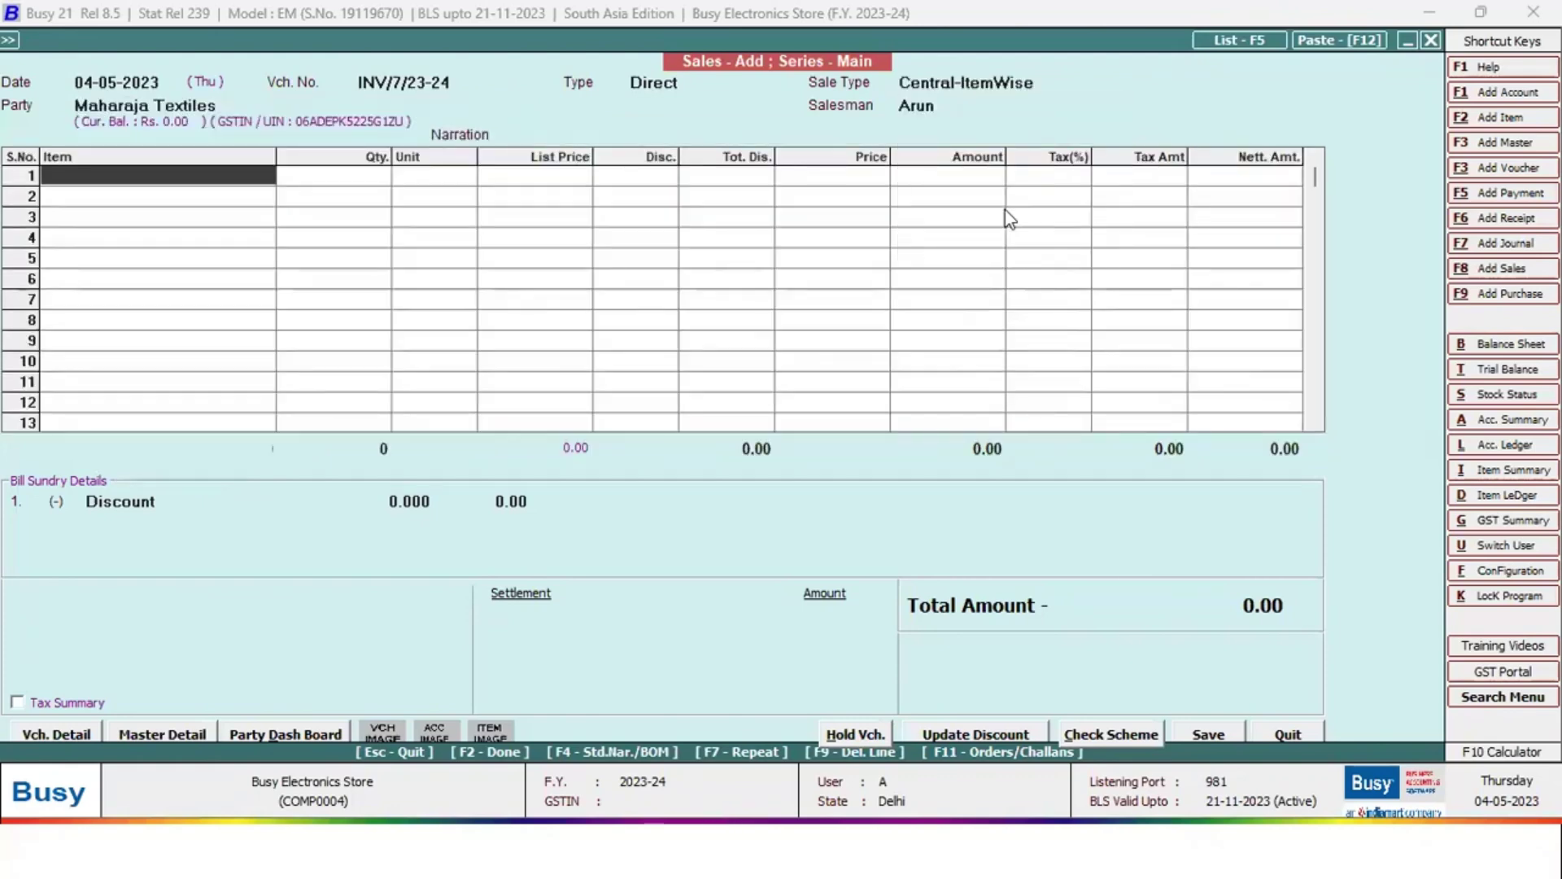
{"action": "key", "text": "Return"}
{"action": "key", "text": "Return"}
Add one Godrej Single Door Refrigerator from Godown at list price, accepting its serial numbers
{"action": "key", "text": "Down"}
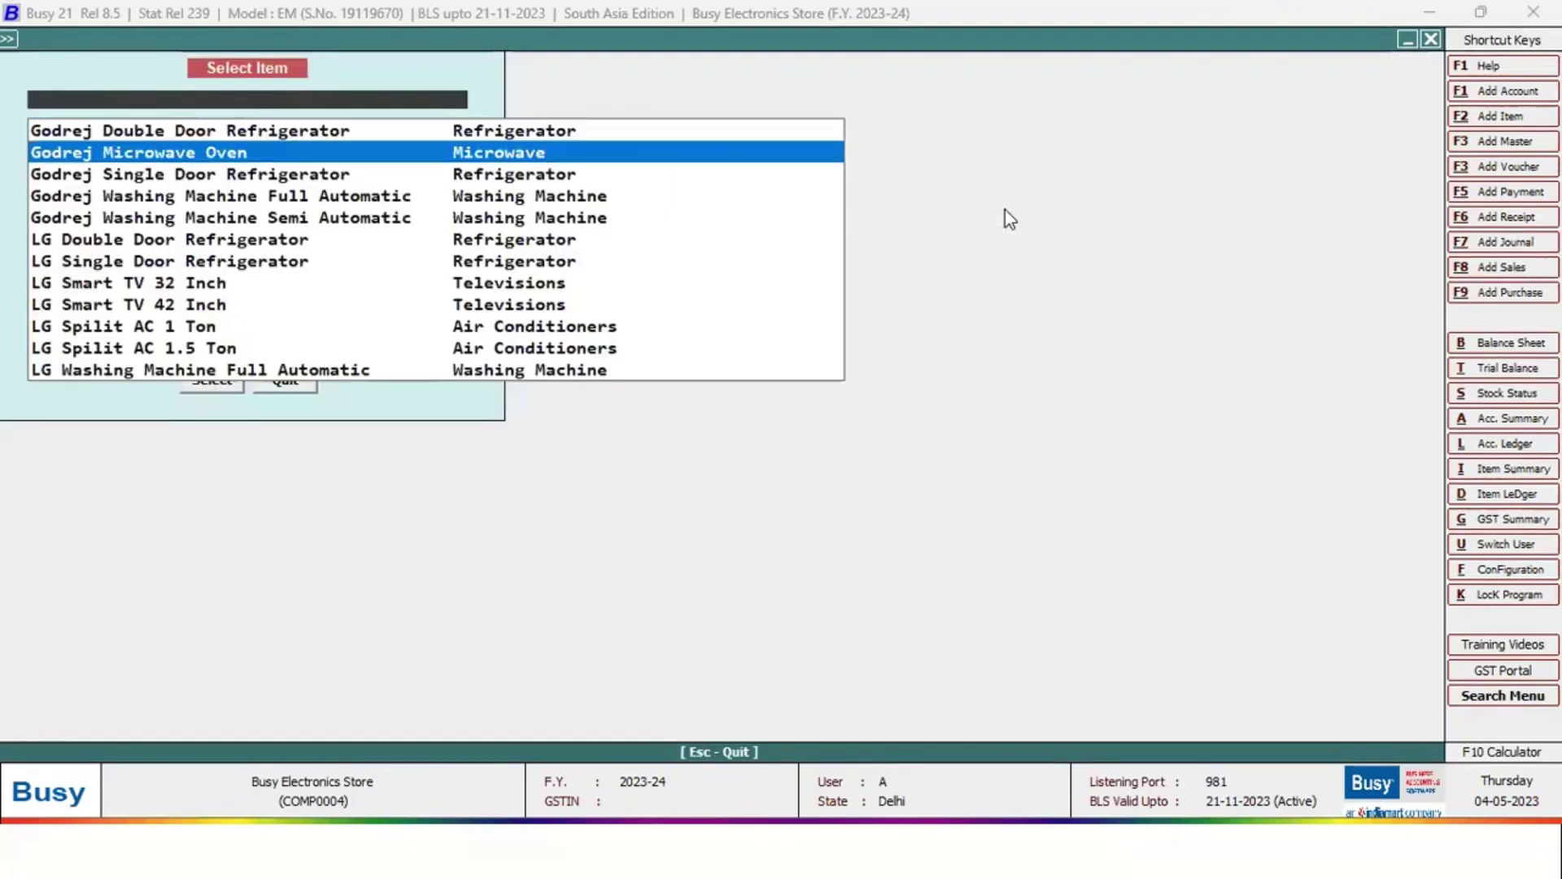
{"action": "key", "text": "Down"}
{"action": "key", "text": "Return"}
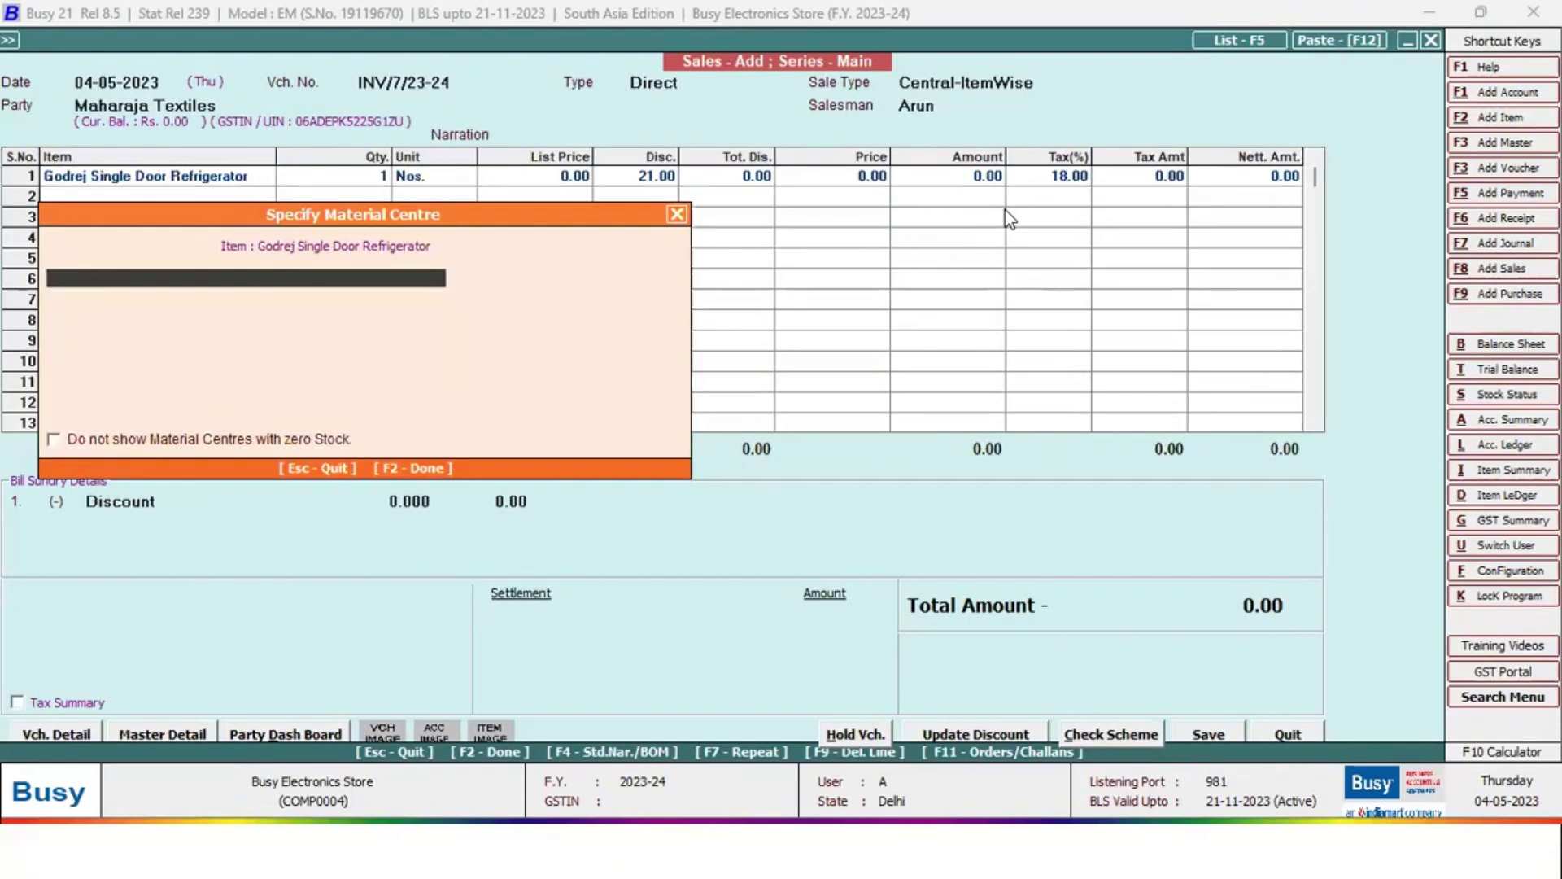
{"action": "key", "text": "Return"}
{"action": "key", "text": "Return"}
{"action": "key", "text": "Return"}
{"action": "key", "text": "Return"}
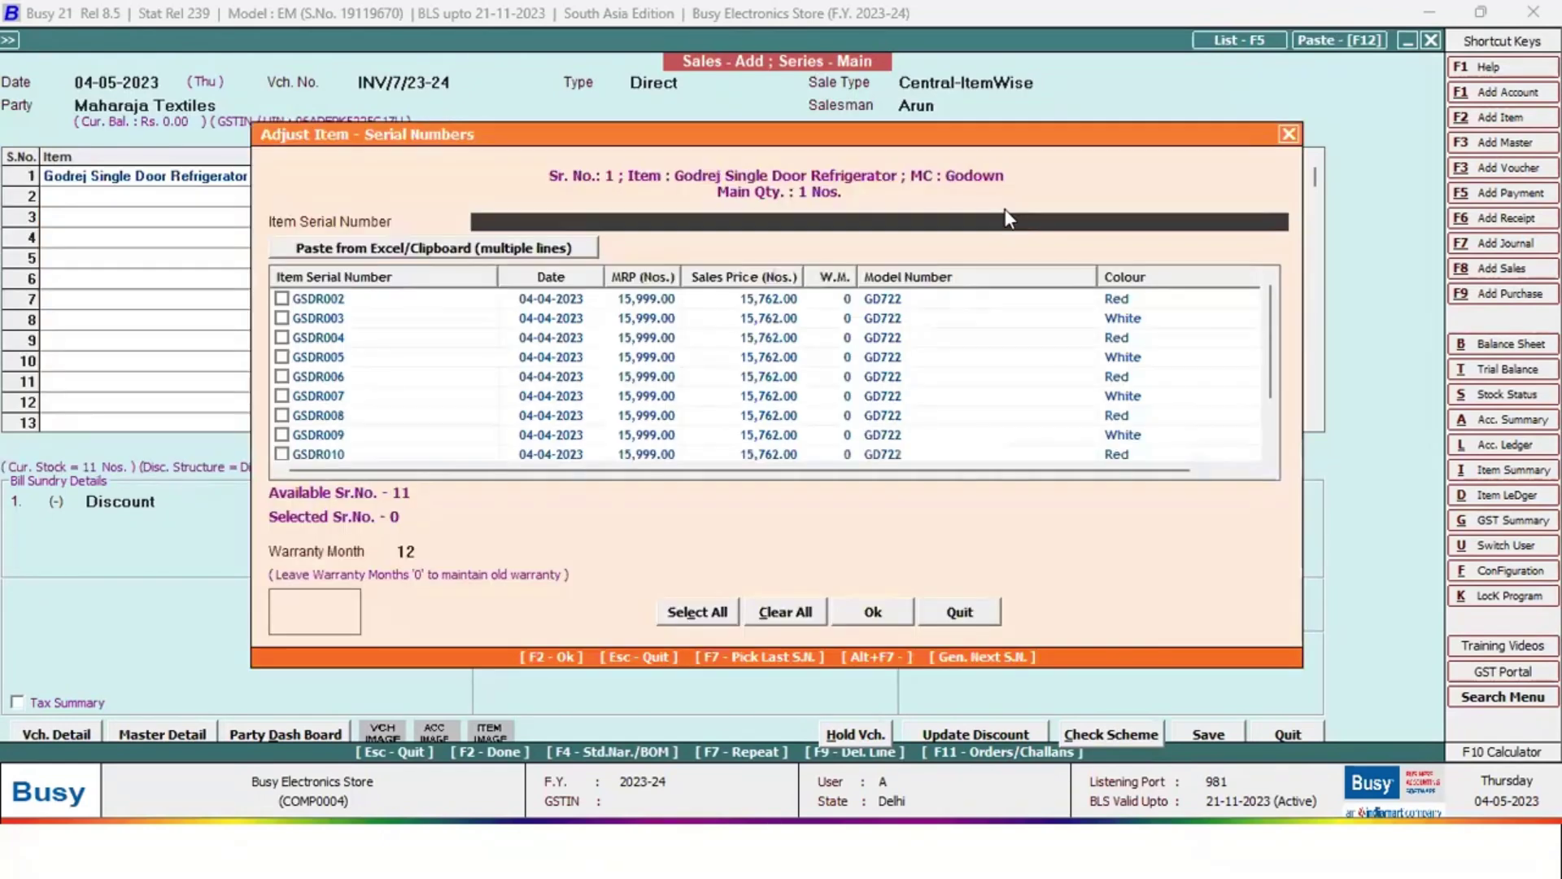
{"action": "key", "text": "Tab"}
{"action": "key", "text": "Tab"}
{"action": "key", "text": "Return"}
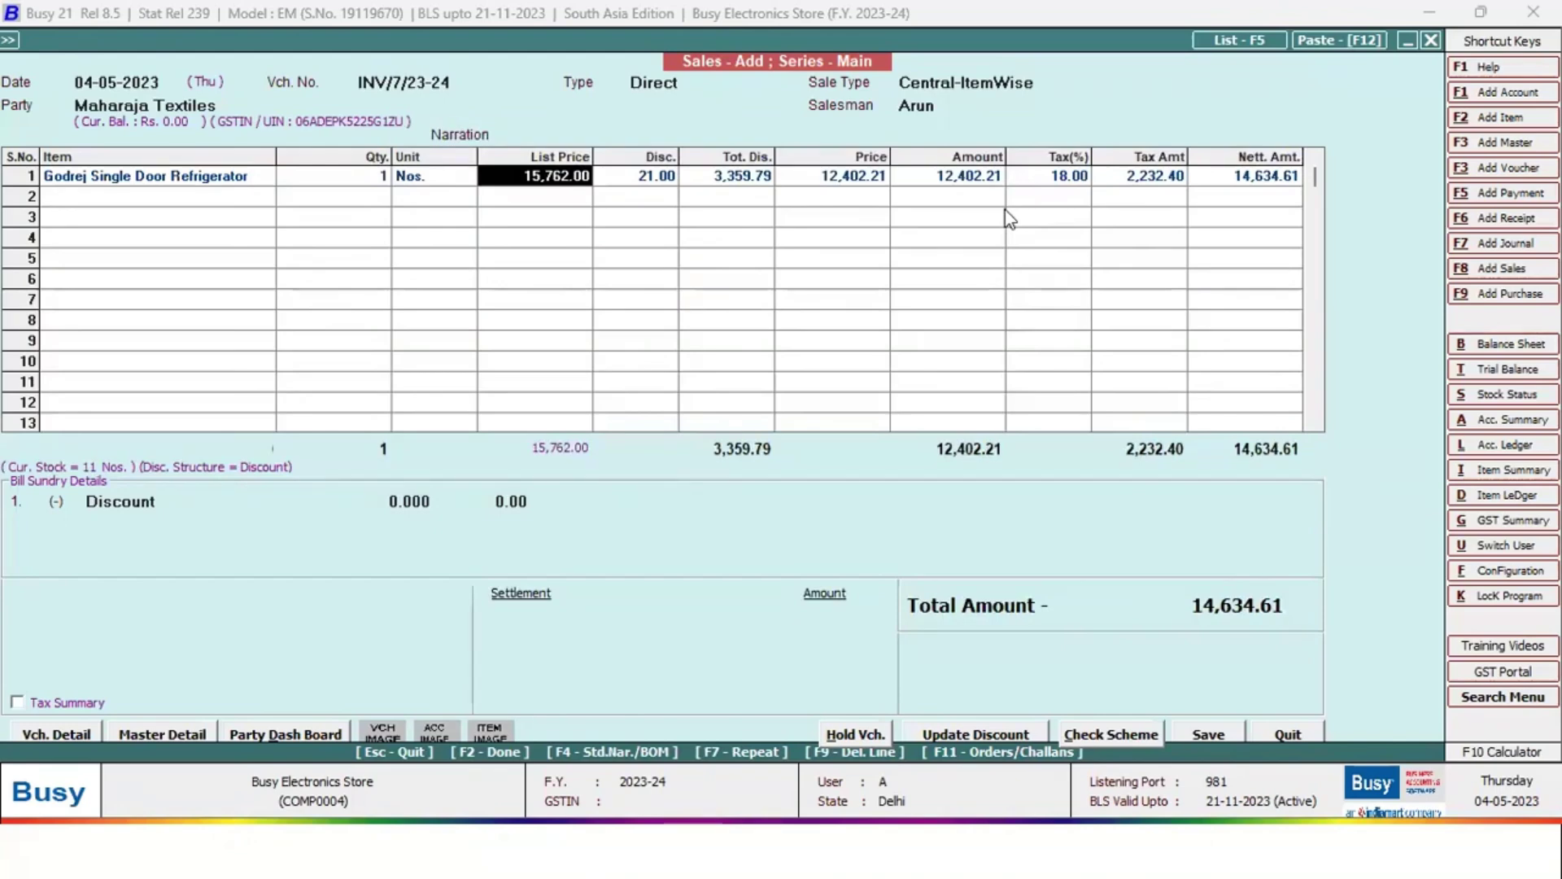
{"action": "key", "text": "Return"}
Leave bill sundries at 0 and settle the whole amount on the party's account
{"action": "key", "text": "Return"}
{"action": "key", "text": "Return"}
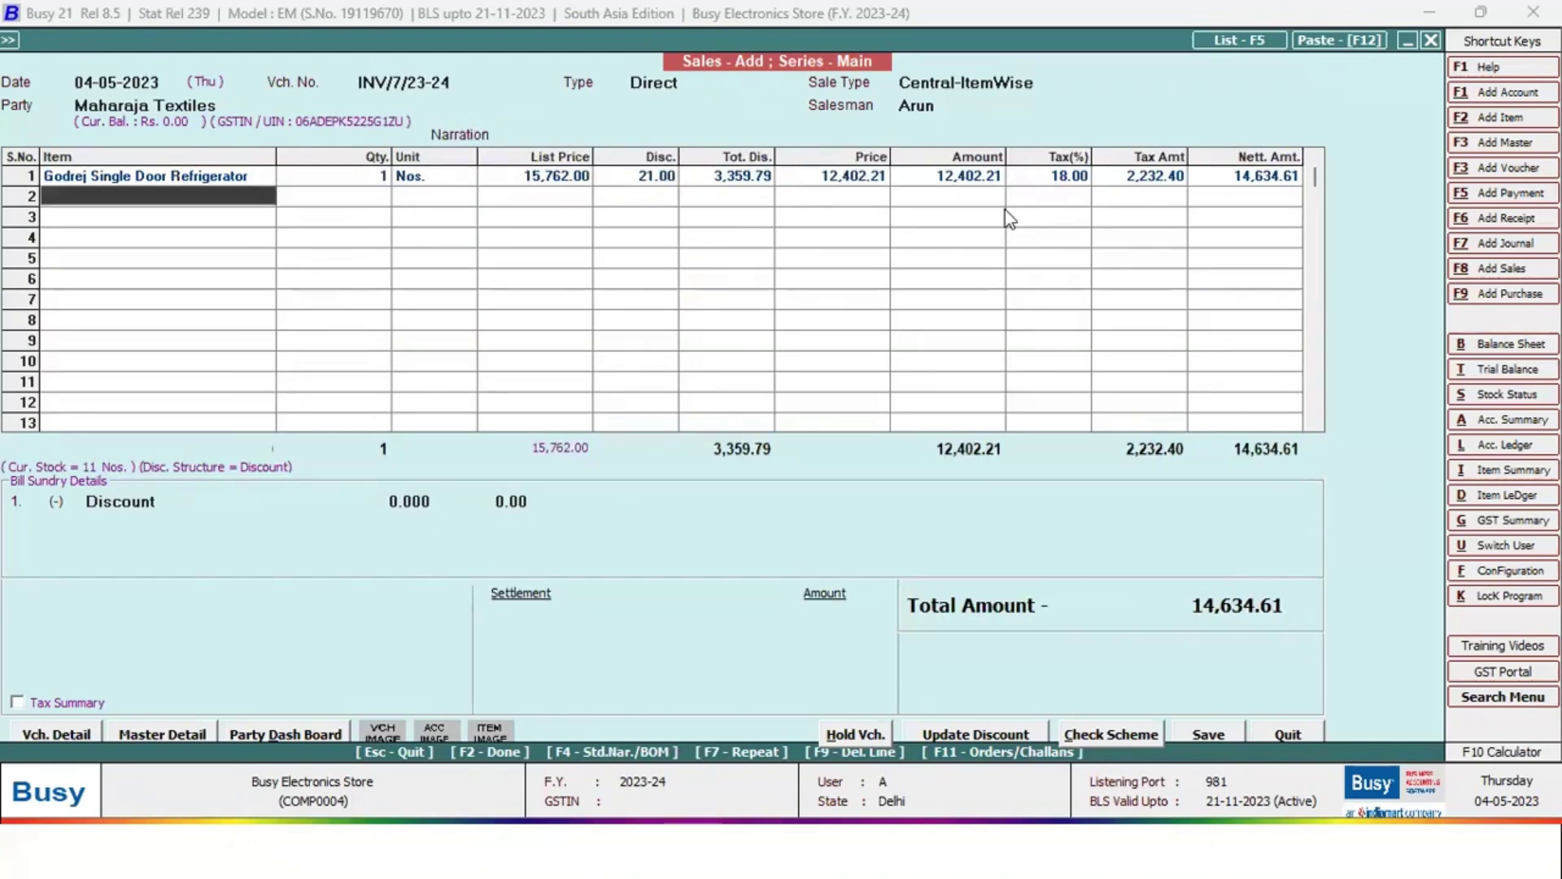
{"action": "key", "text": "Return"}
{"action": "key", "text": "Return"}
{"action": "key", "text": "Return"}
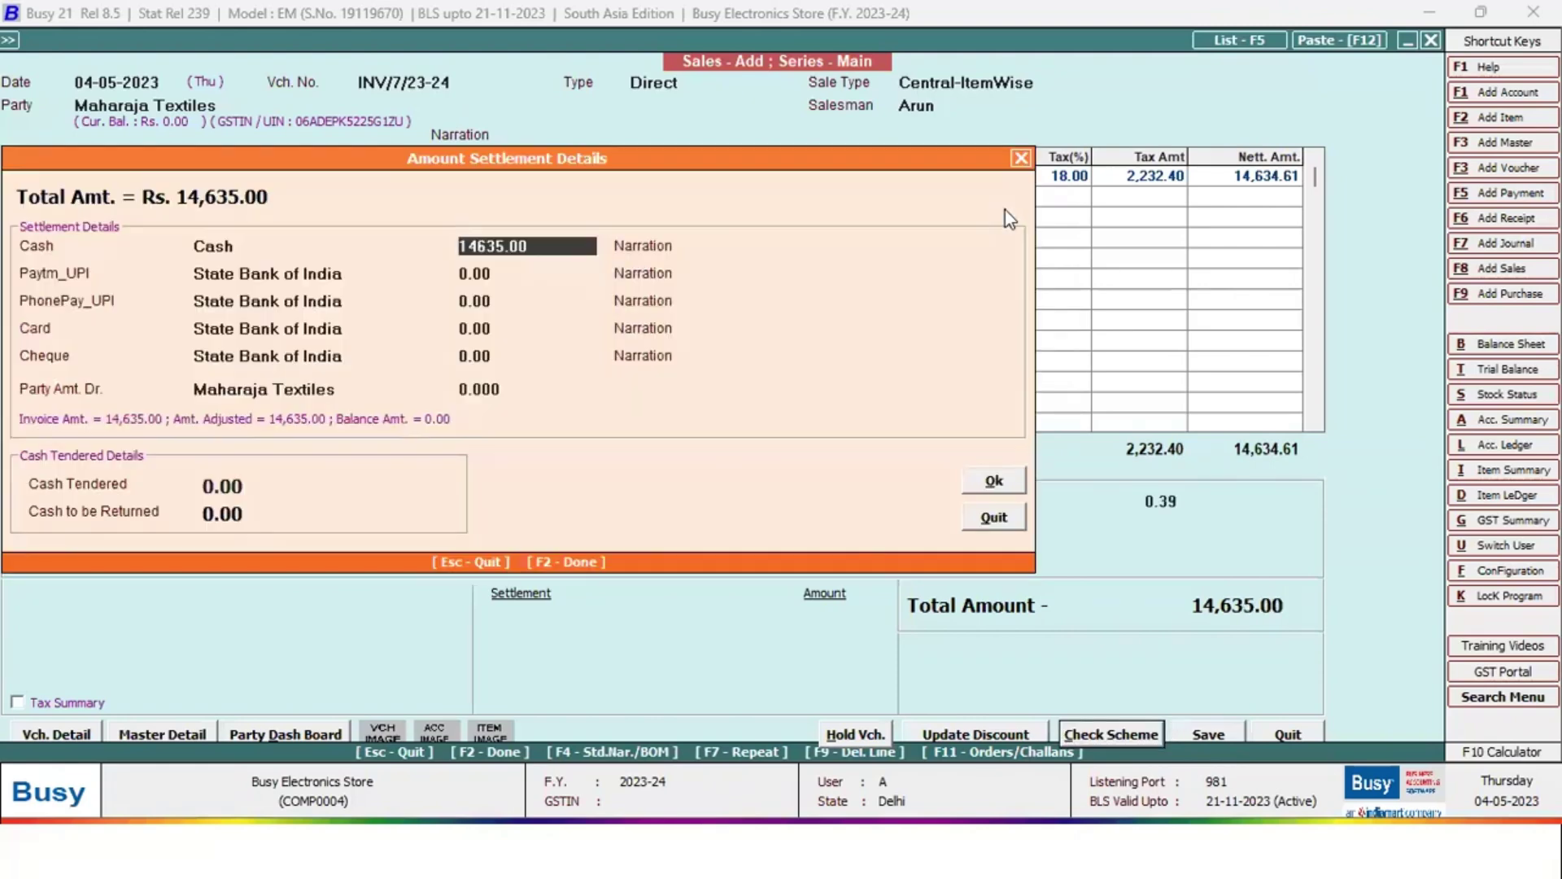
{"action": "type", "text": "0"}
{"action": "key", "text": "Return"}
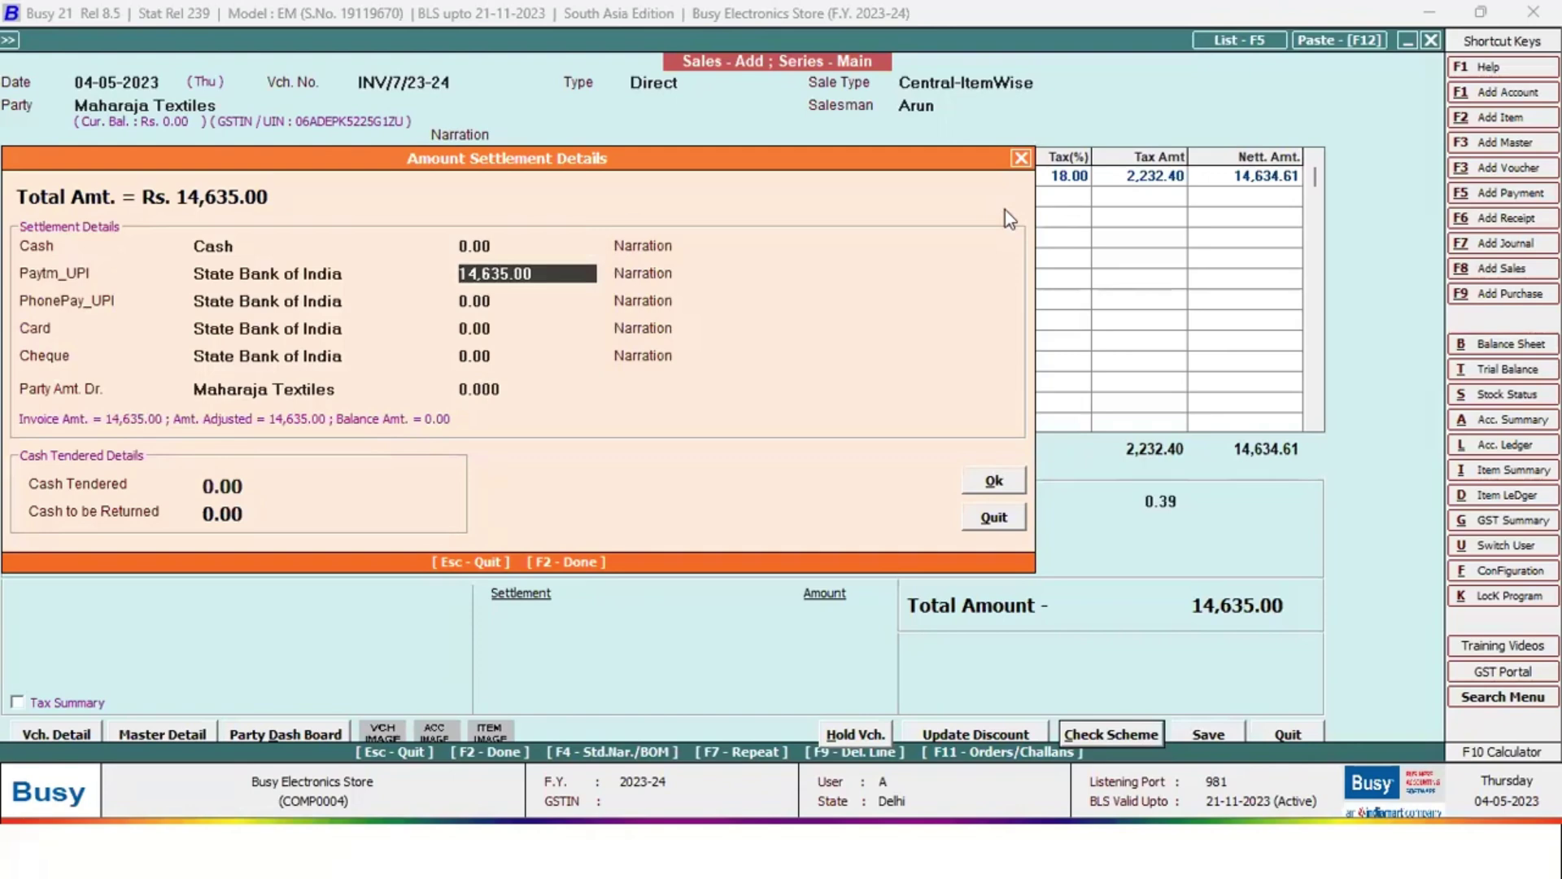
{"action": "type", "text": "0"}
{"action": "left_click", "coordinate": [511, 390]}
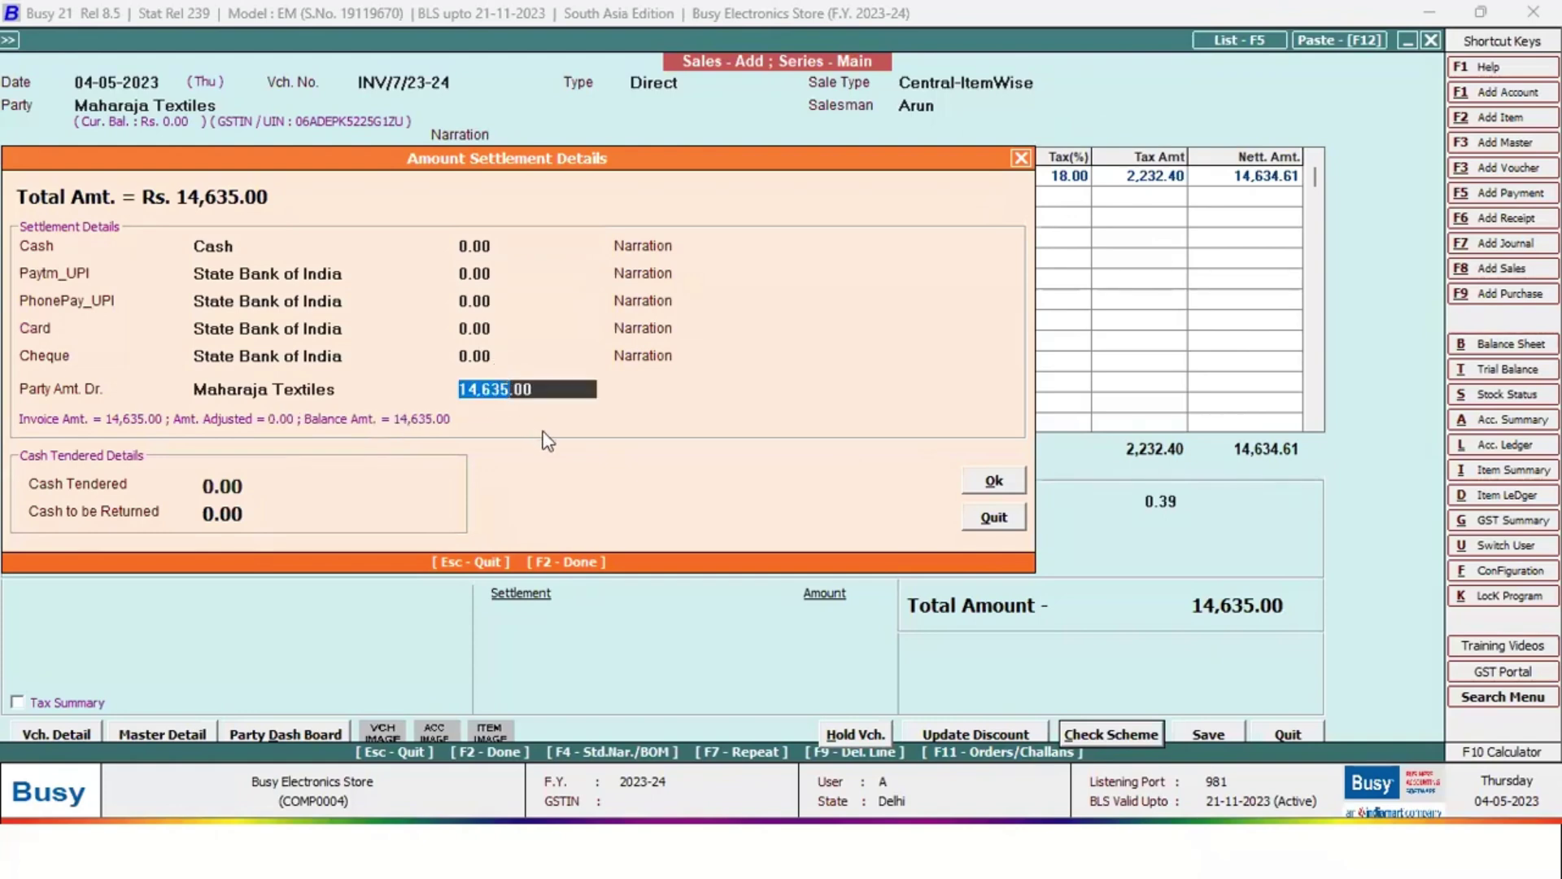
{"action": "key", "text": "F2"}
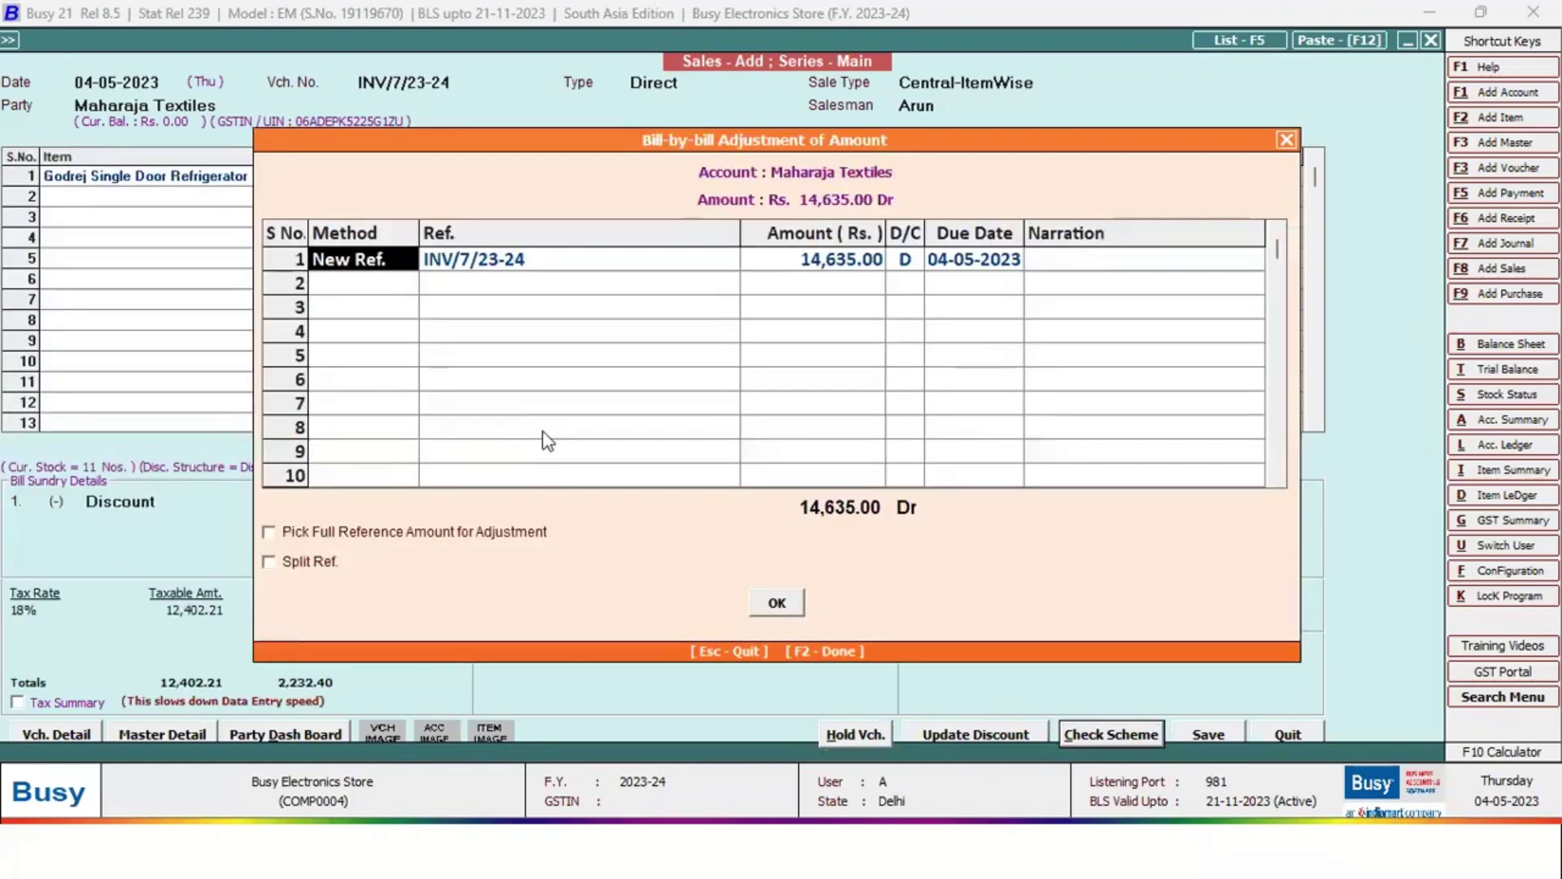
Split the bill into 3 monthly references
{"action": "left_click", "coordinate": [301, 565]}
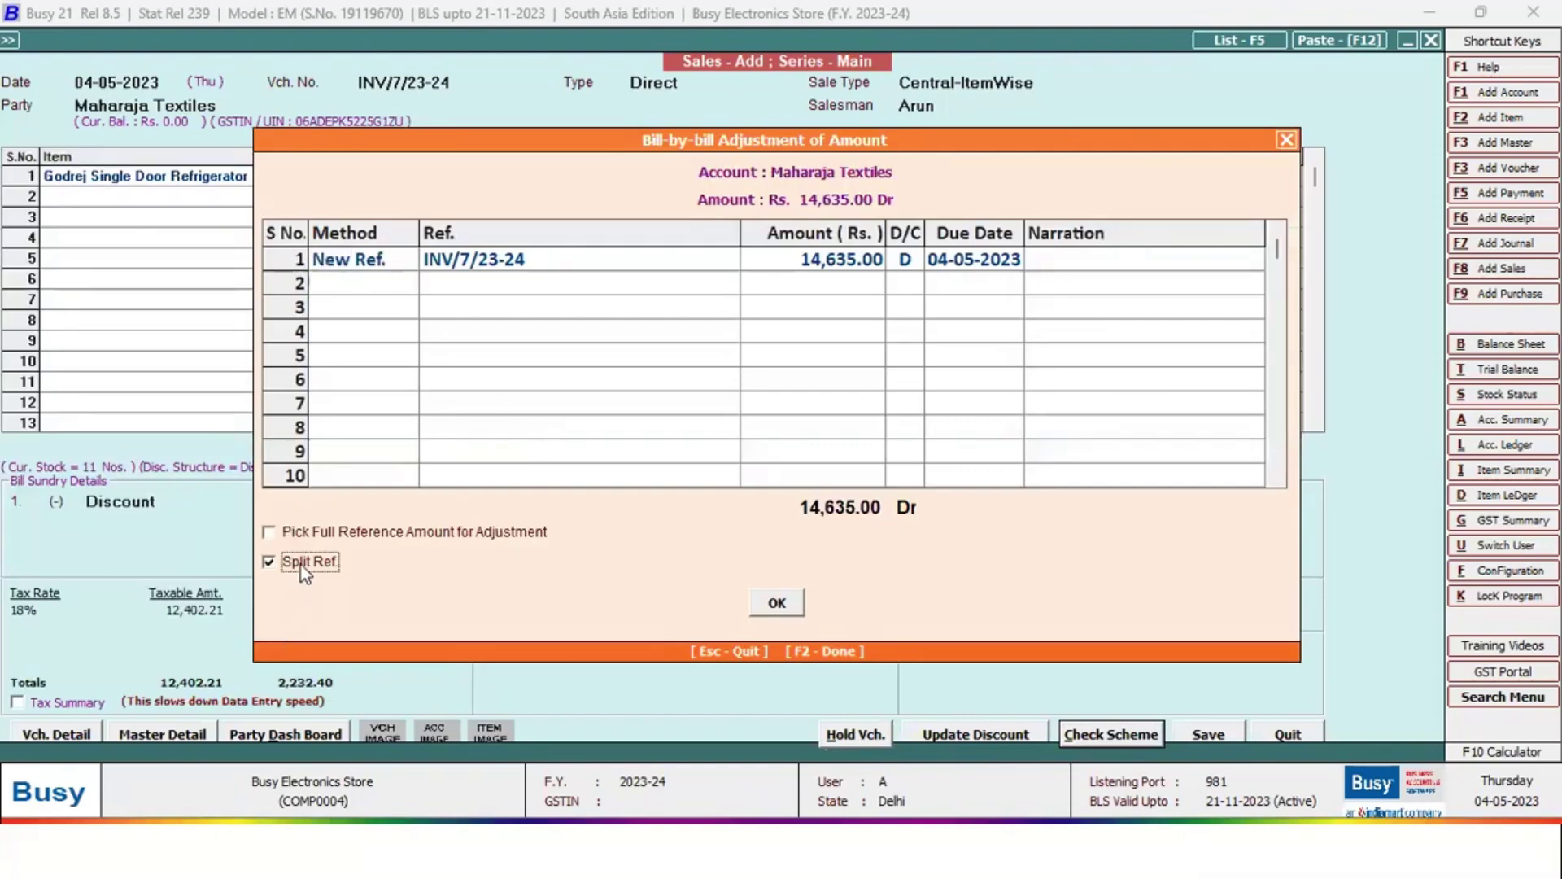
{"action": "key", "text": "Return"}
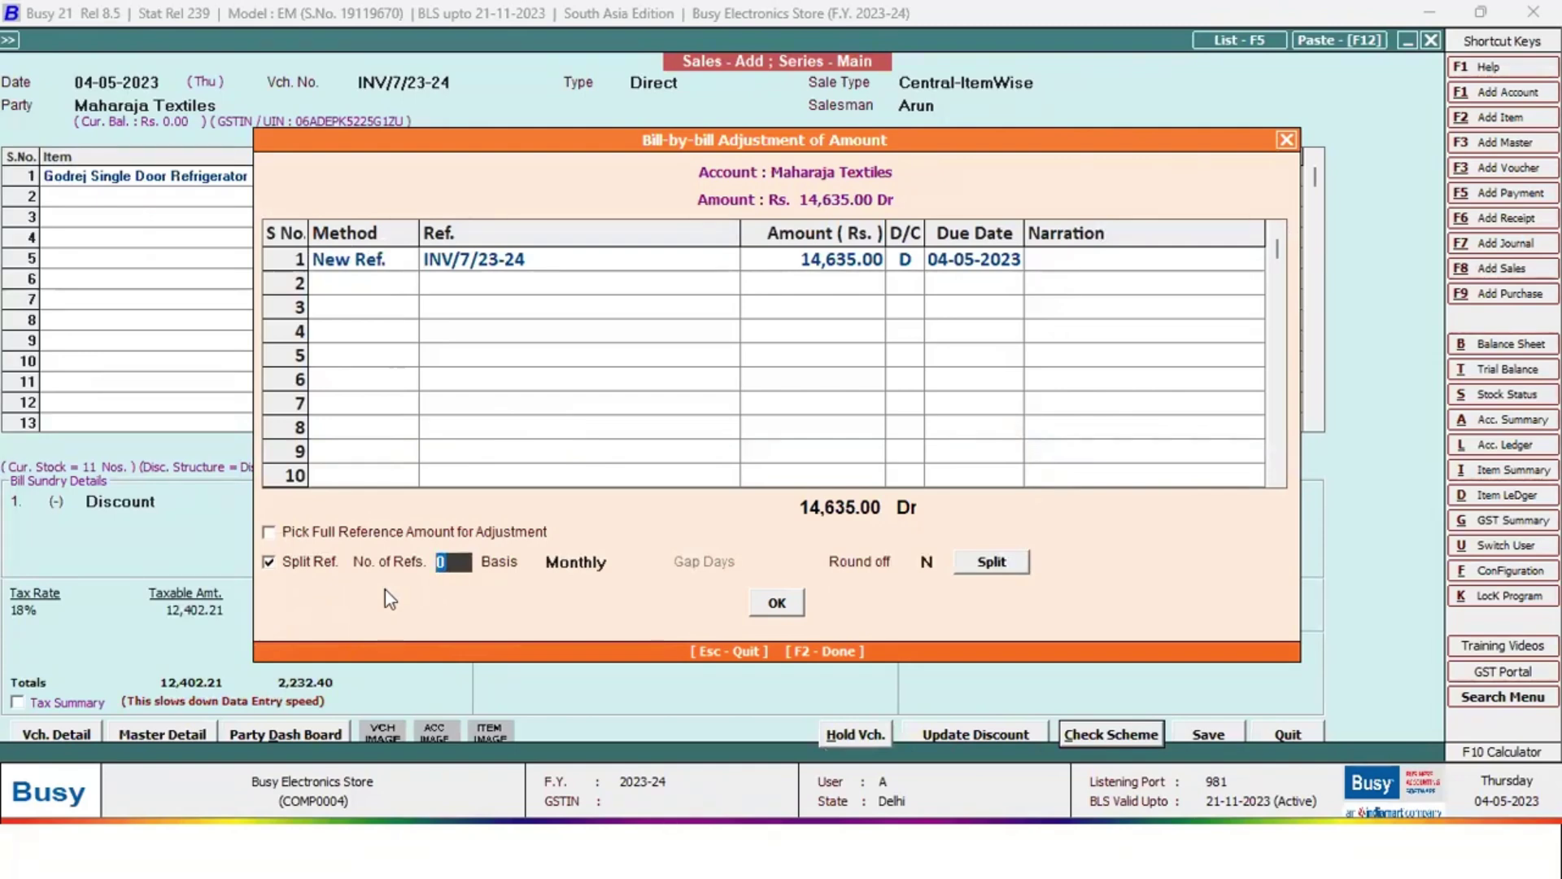
{"action": "type", "text": "3"}
{"action": "key", "text": "Return"}
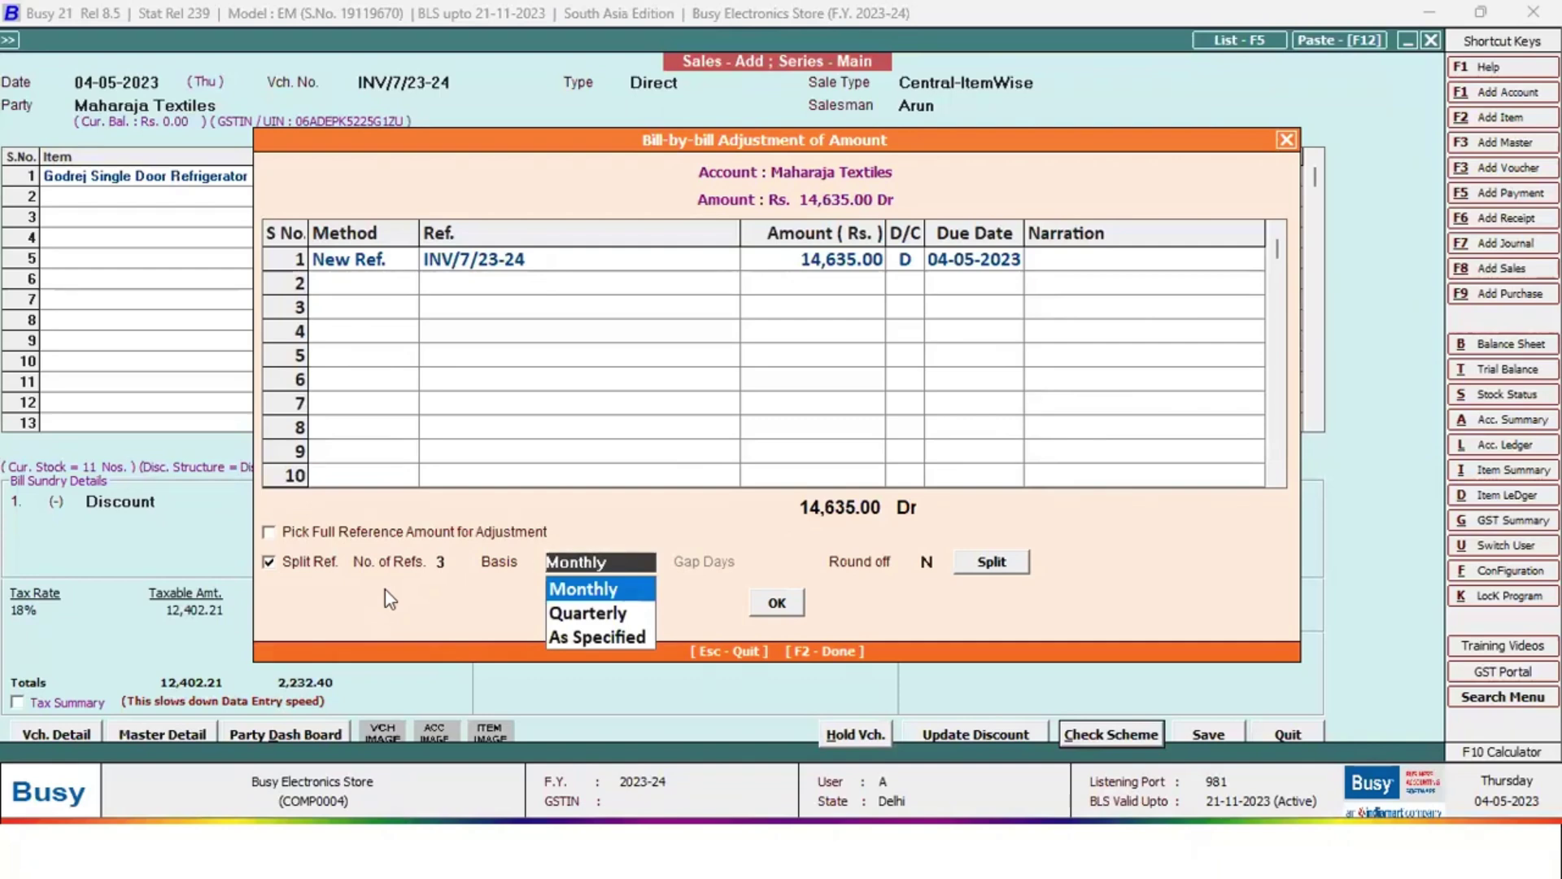
{"action": "key", "text": "Return"}
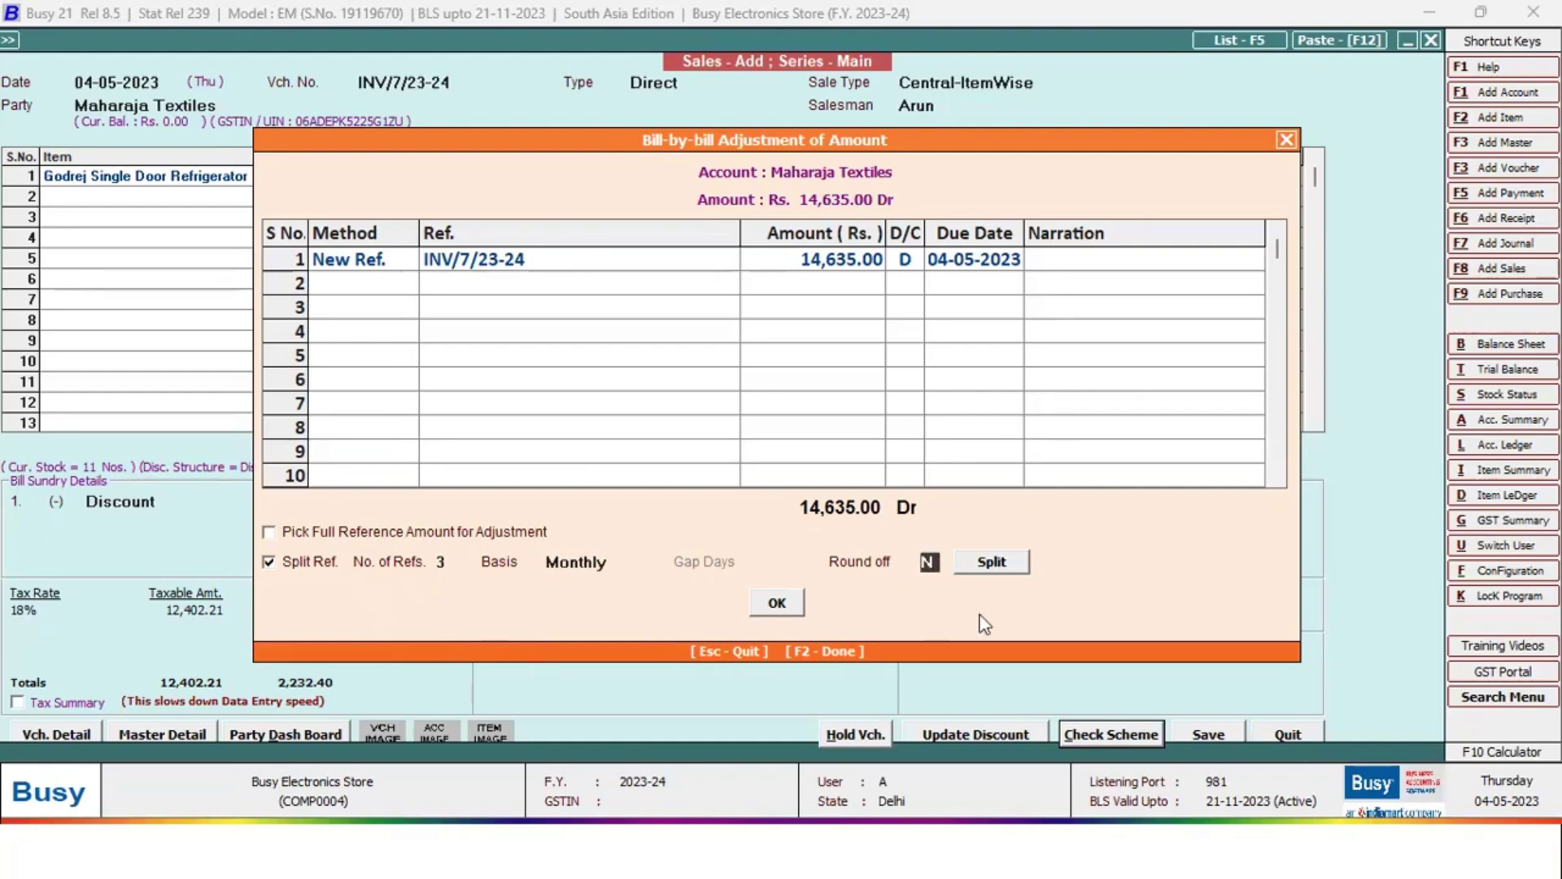
{"action": "left_click", "coordinate": [990, 573]}
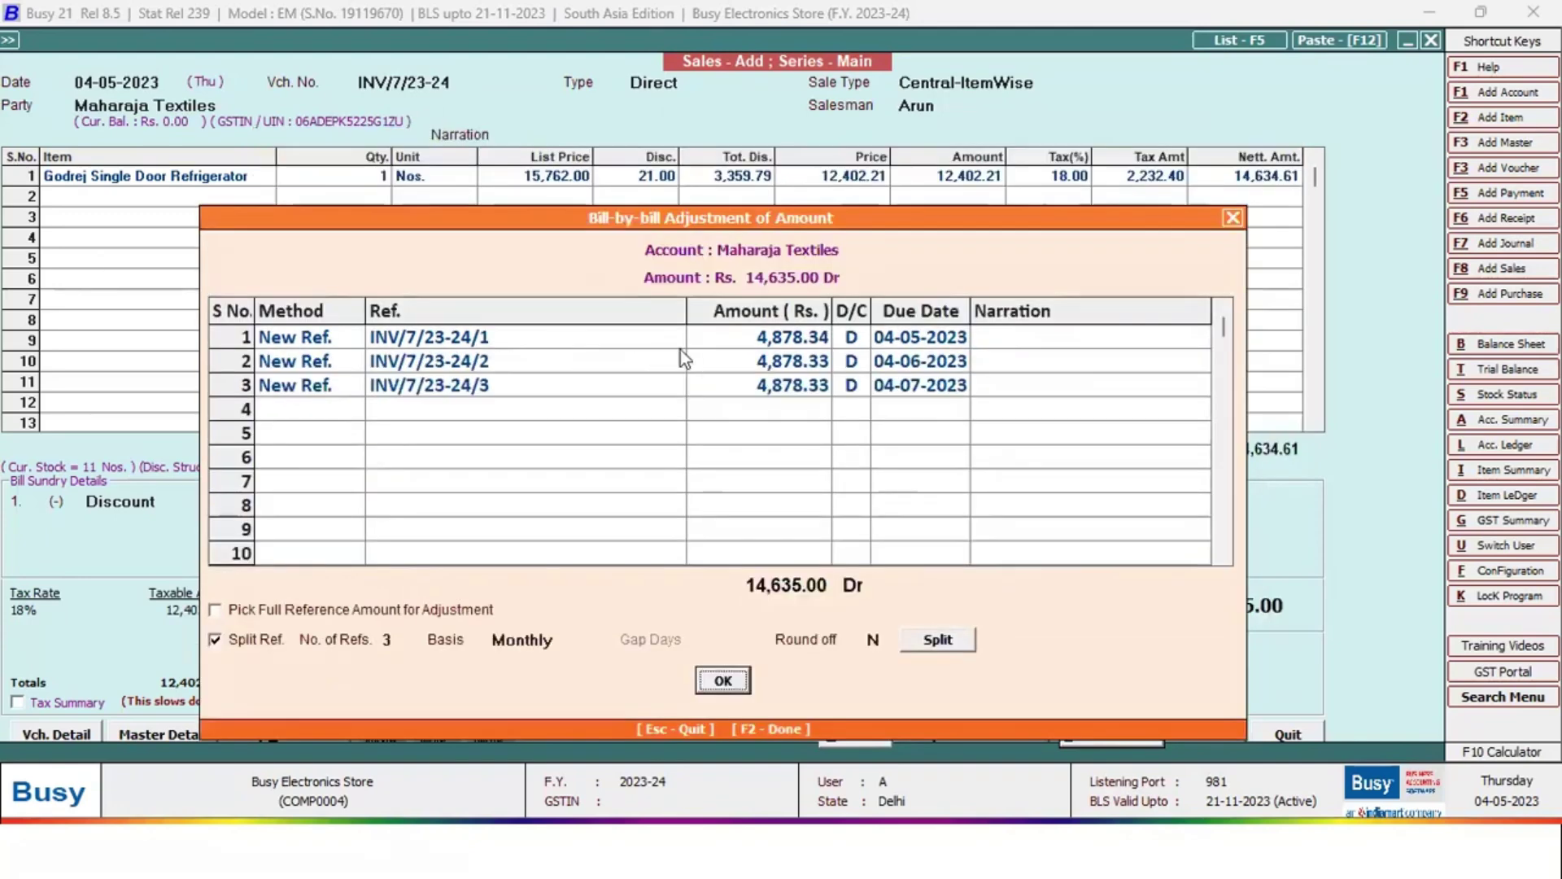
{"action": "left_click_drag", "start_coordinate": [777, 336], "coordinate": [788, 393]}
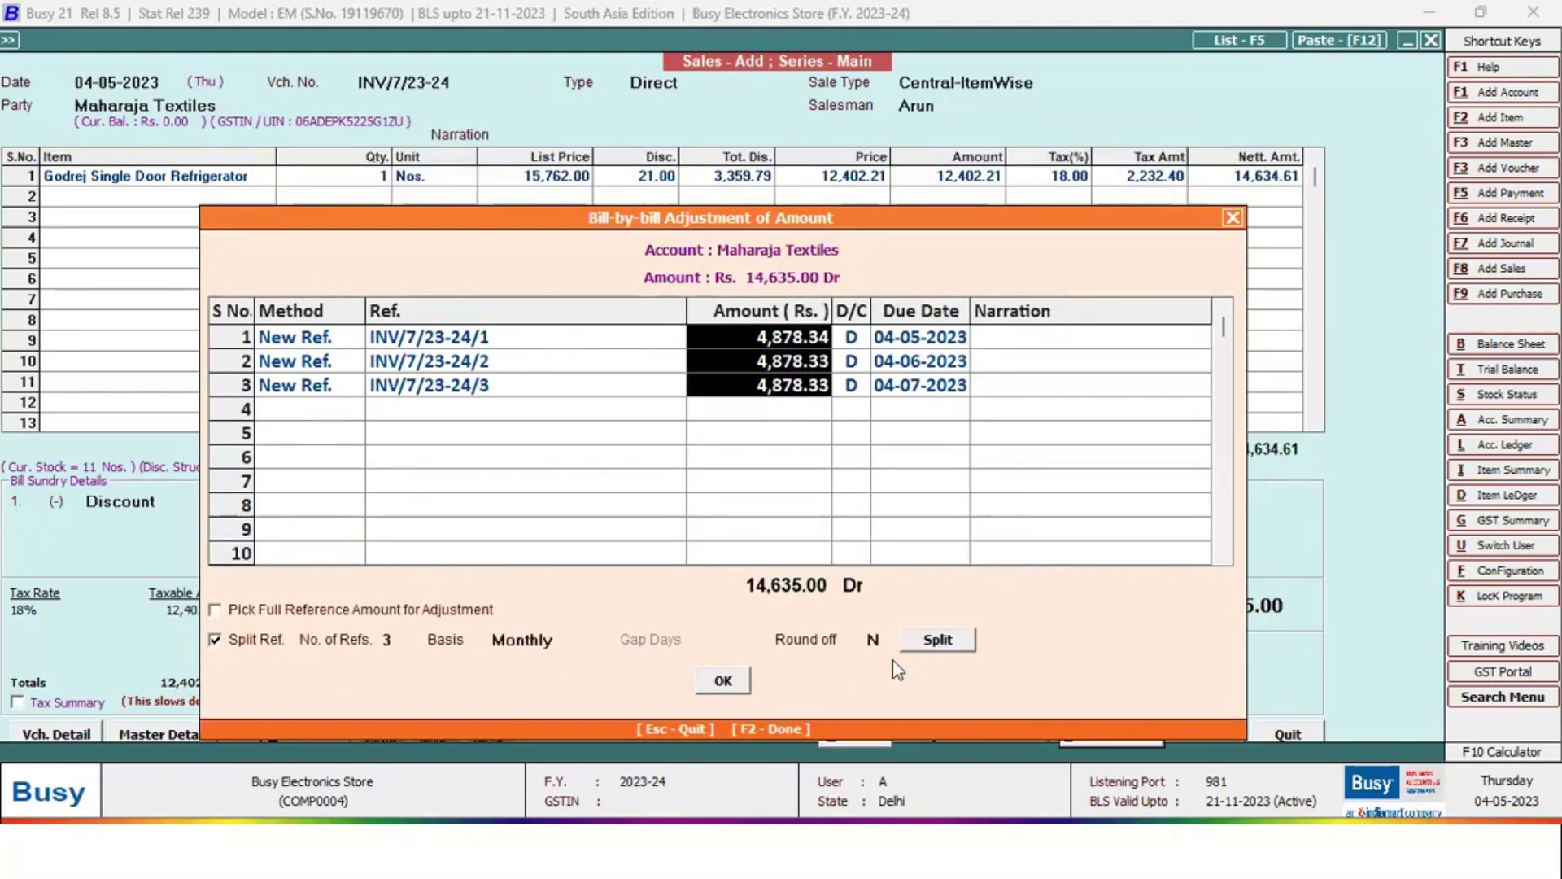
{"action": "key", "text": "F2"}
Save the voucher without printing, e-mailing or SMS, then exit voucher entry
{"action": "left_click", "coordinate": [854, 485]}
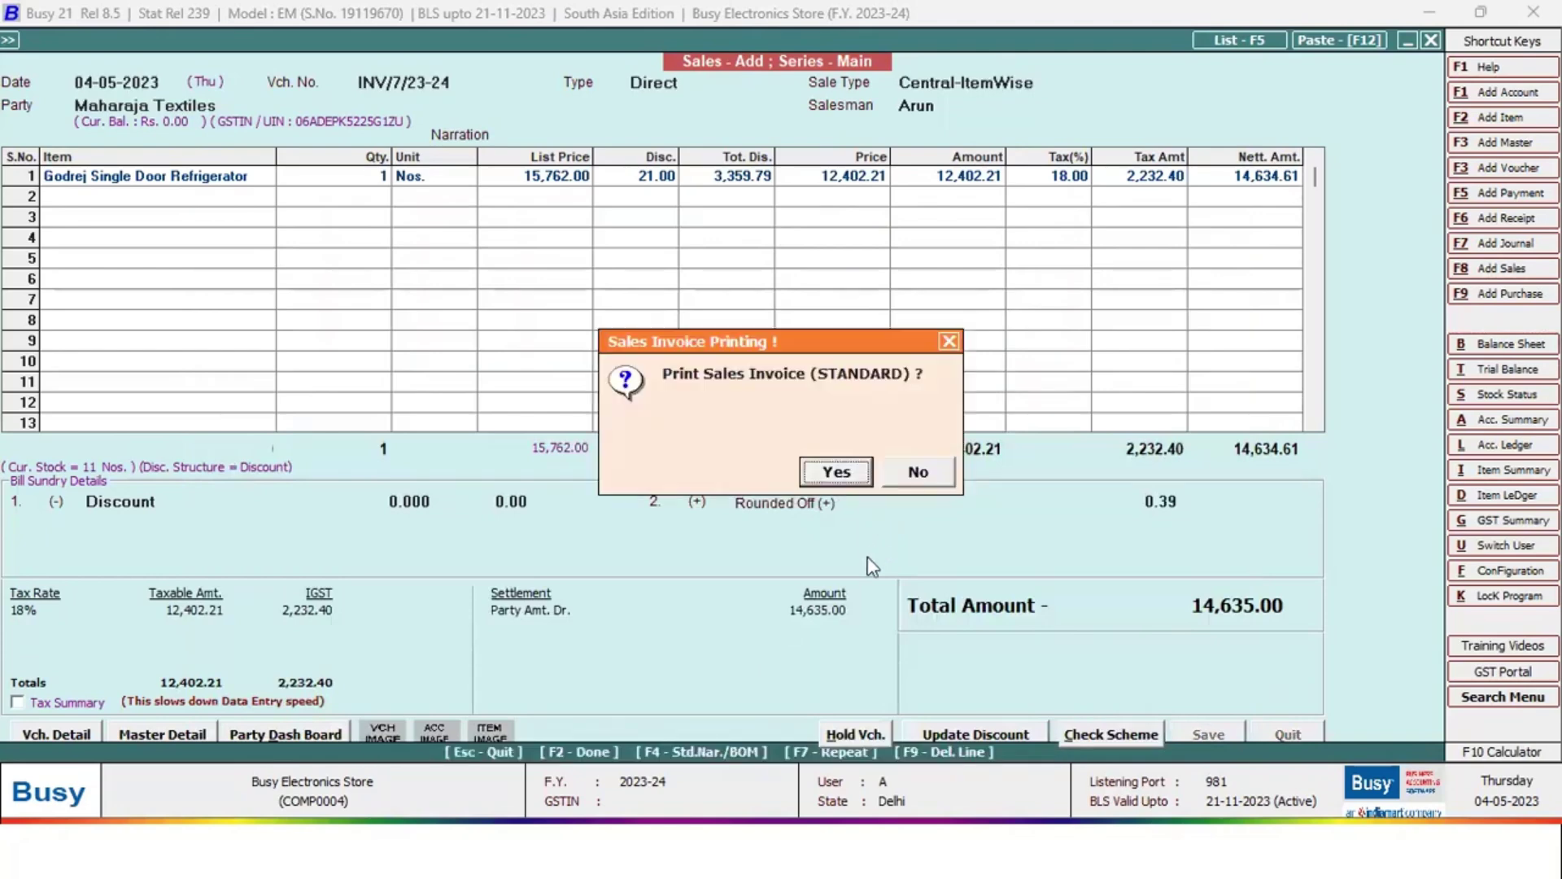
{"action": "left_click", "coordinate": [921, 473]}
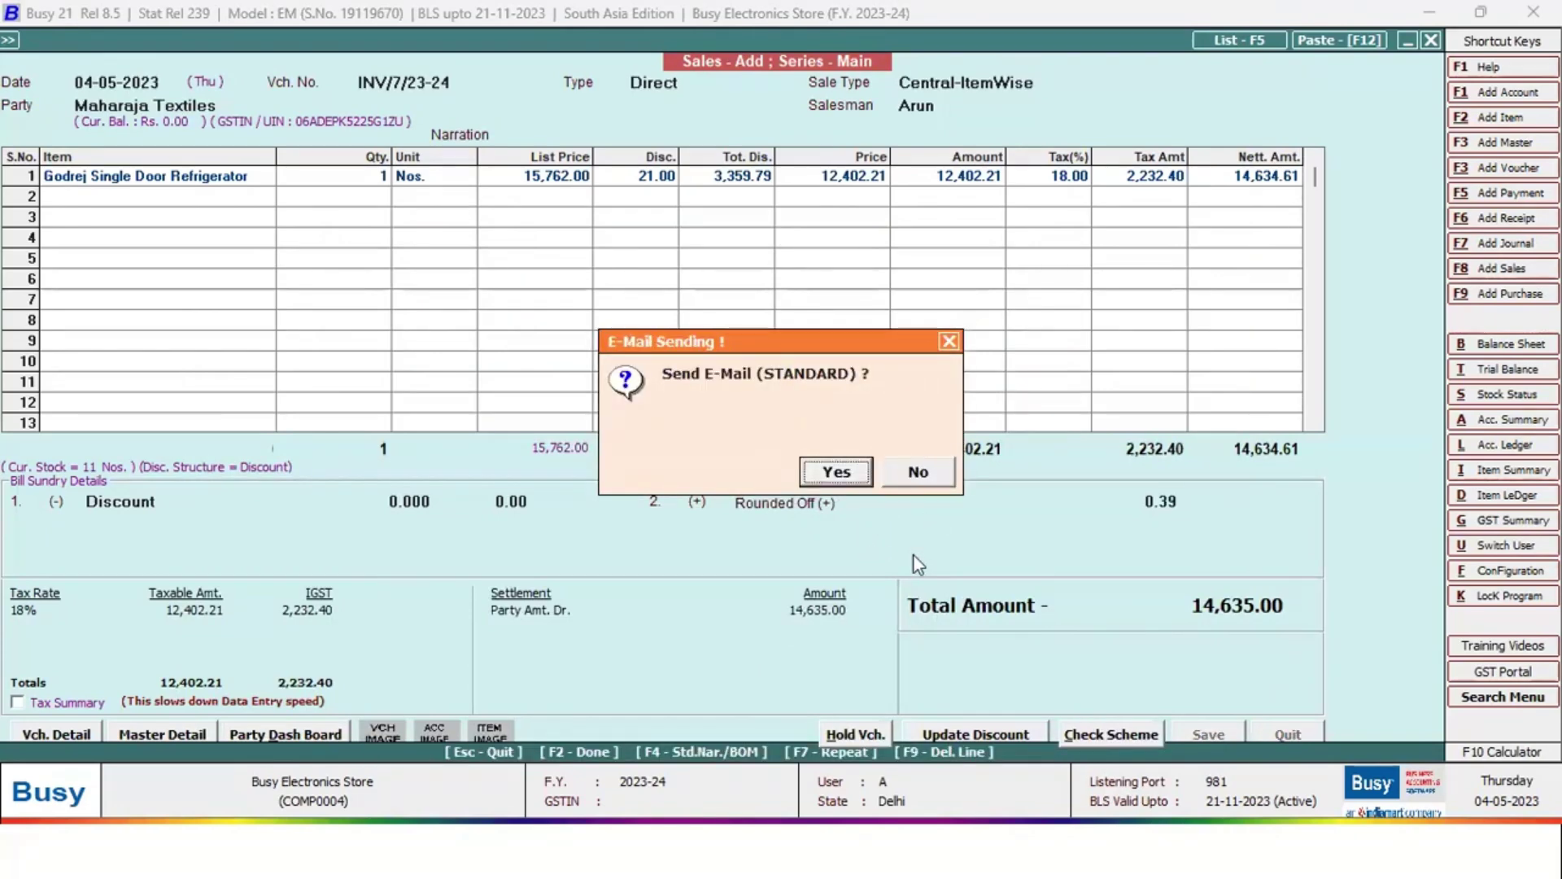
{"action": "left_click", "coordinate": [916, 472]}
{"action": "left_click", "coordinate": [918, 472]}
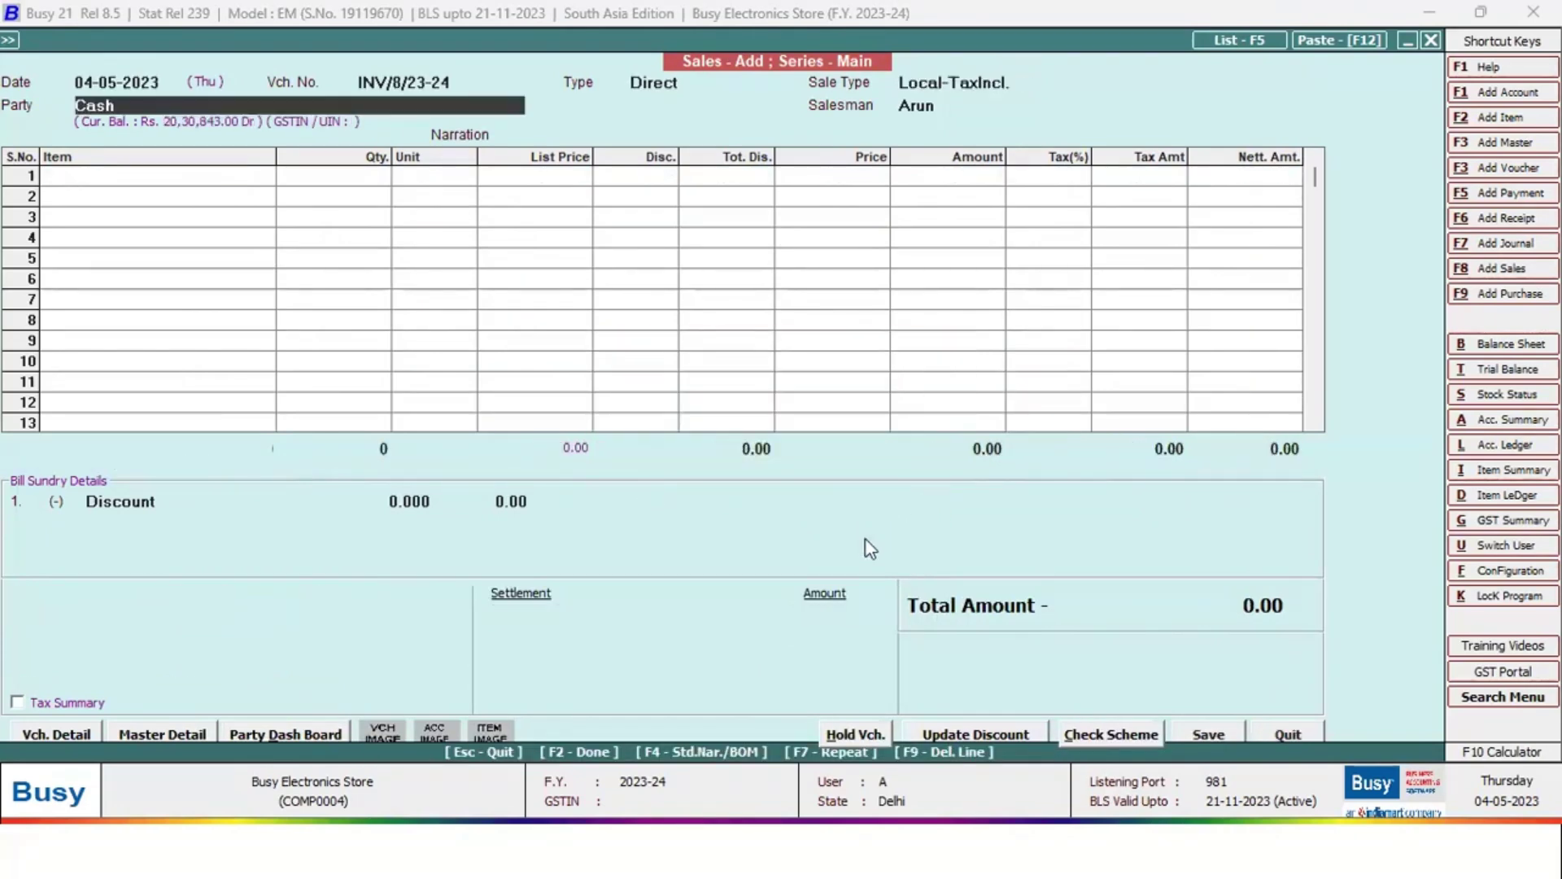
{"action": "key", "text": "Escape"}
Start a new receipt voucher and credit it to Maharaja Textiles
{"action": "key", "text": "Down"}
{"action": "key", "text": "Down"}
{"action": "key", "text": "Down"}
{"action": "key", "text": "Down"}
{"action": "key", "text": "Down"}
{"action": "key", "text": "Down"}
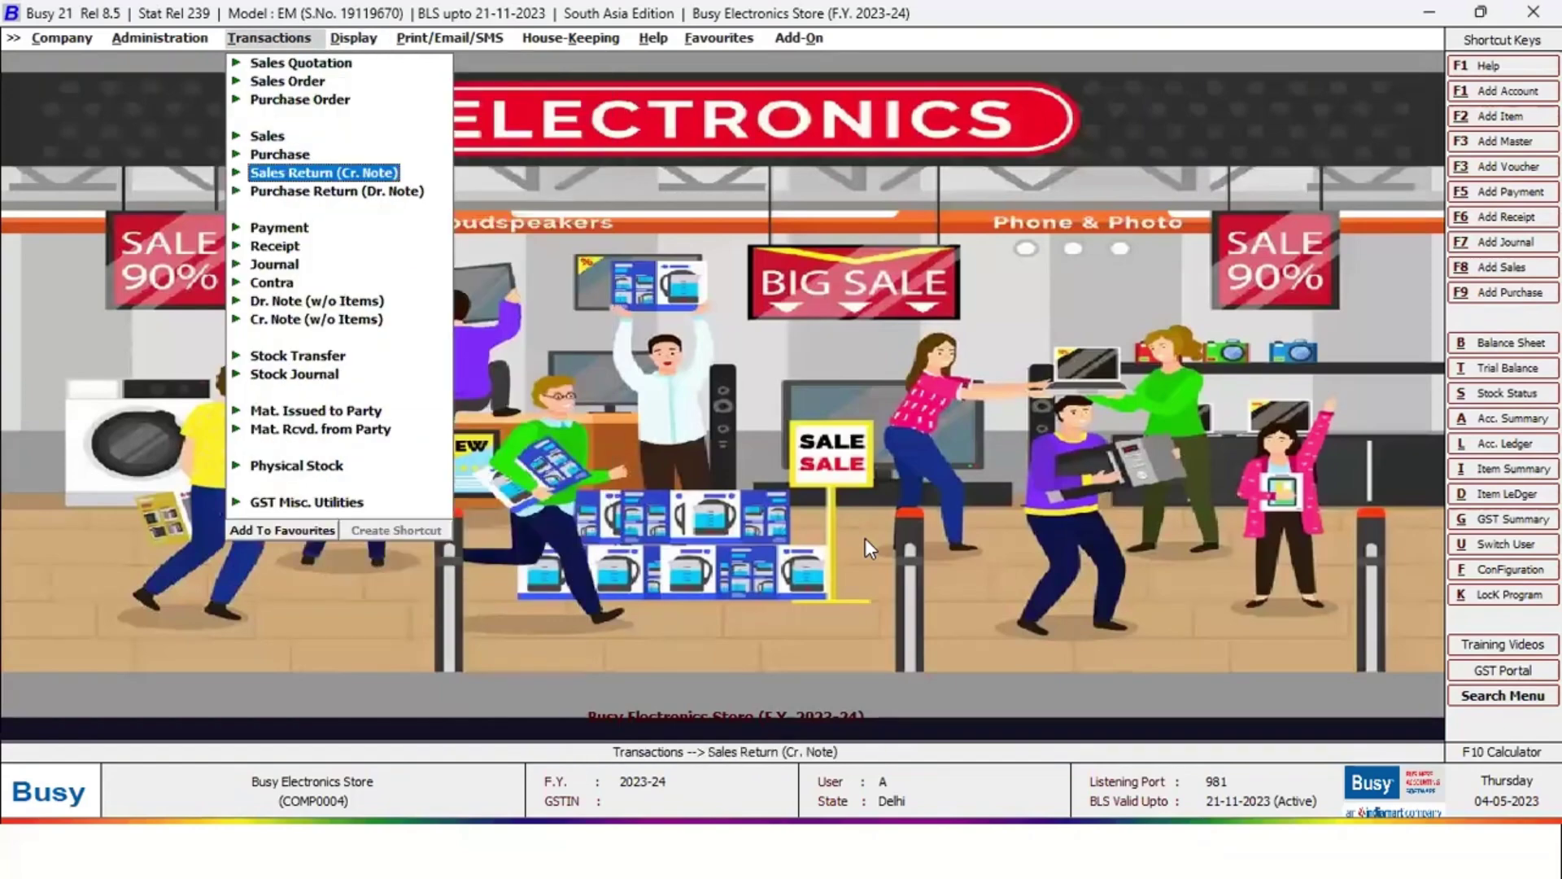
{"action": "key", "text": "Right"}
{"action": "key", "text": "Up"}
{"action": "key", "text": "Right"}
{"action": "key", "text": "Down"}
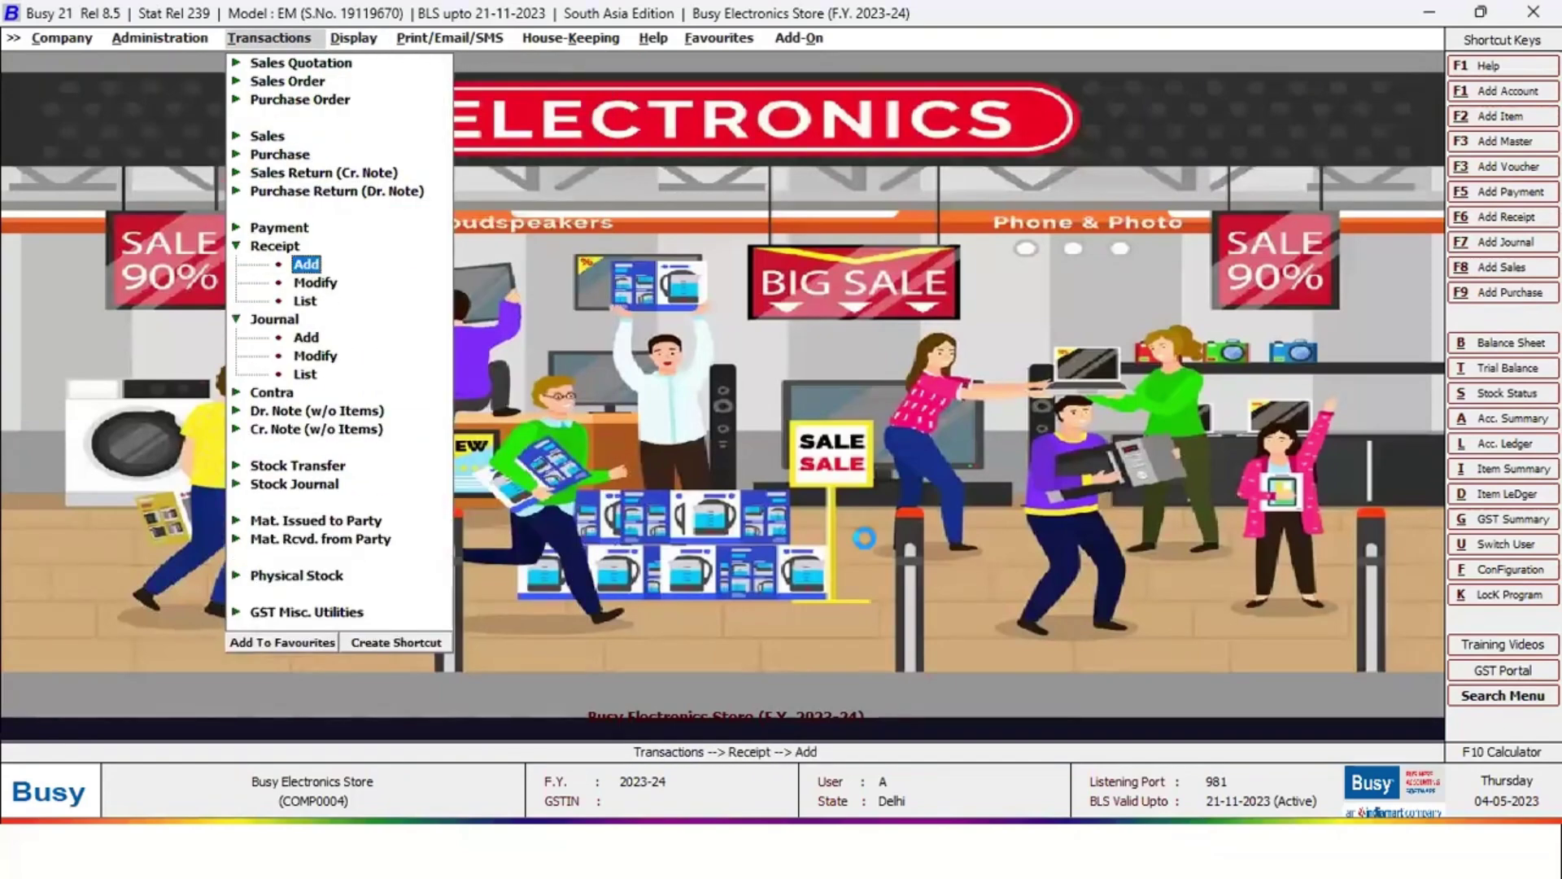
{"action": "key", "text": "Return"}
{"action": "key", "text": "Return"}
{"action": "key", "text": "Return"}
{"action": "key", "text": "Return"}
{"action": "key", "text": "Return"}
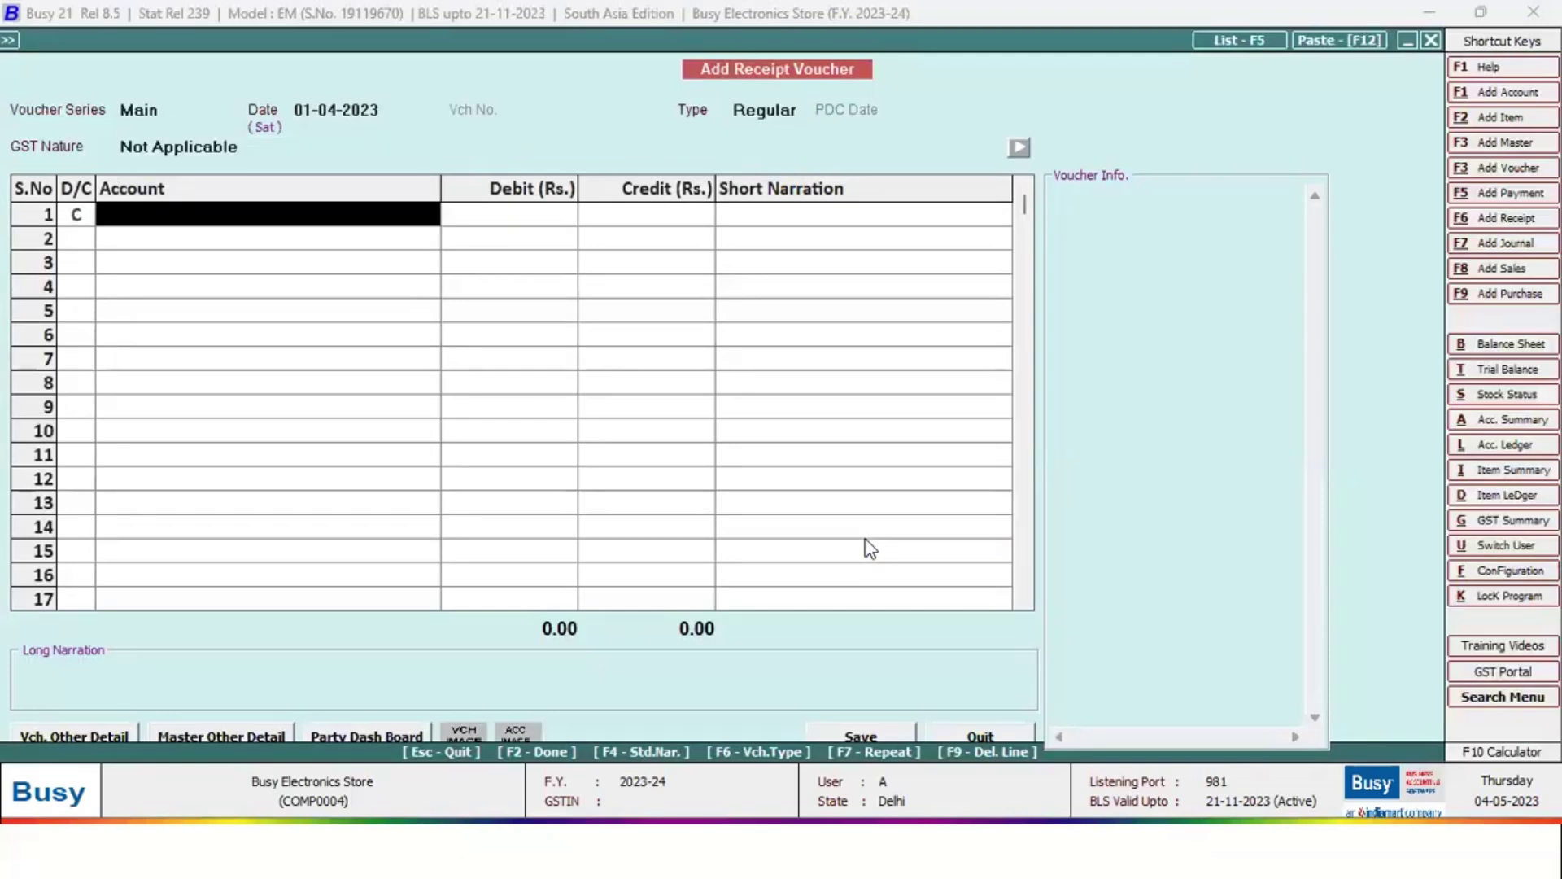
{"action": "type", "text": "maha"}
{"action": "key", "text": "Return"}
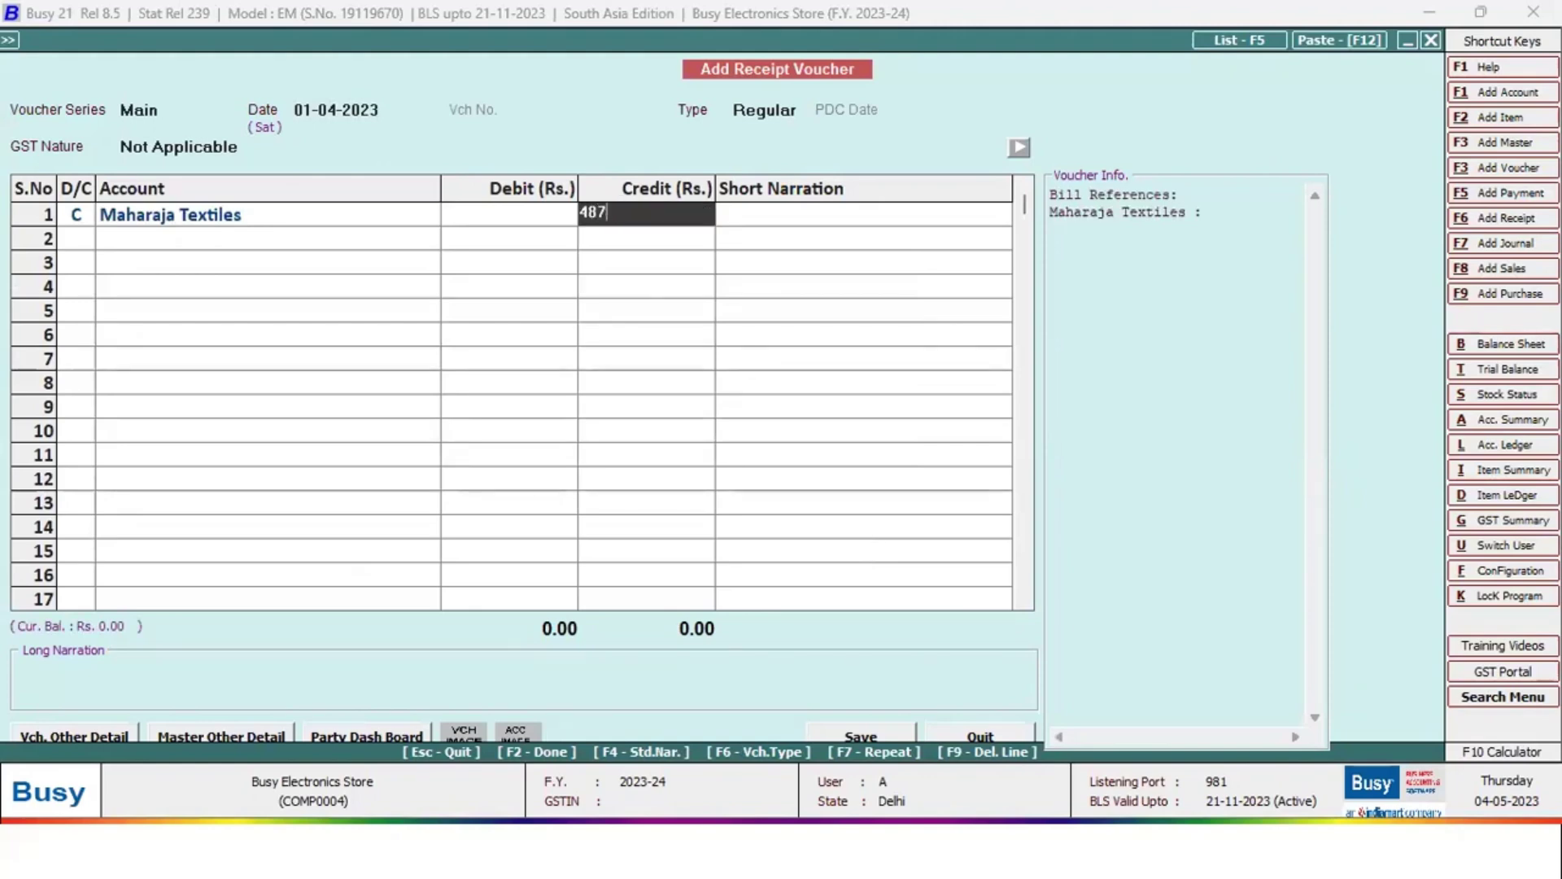
Enter 4,878 as the credit amount received
{"action": "type", "text": "4"}
{"action": "key", "text": "BackSpace"}
{"action": "type", "text": "50000"}
{"action": "key", "text": "BackSpace"}
{"action": "key", "text": "BackSpace"}
{"action": "key", "text": "BackSpace"}
{"action": "key", "text": "BackSpace"}
{"action": "key", "text": "BackSpace"}
{"action": "type", "text": "4878"}
{"action": "key", "text": "Return"}
{"action": "key", "text": "Return"}
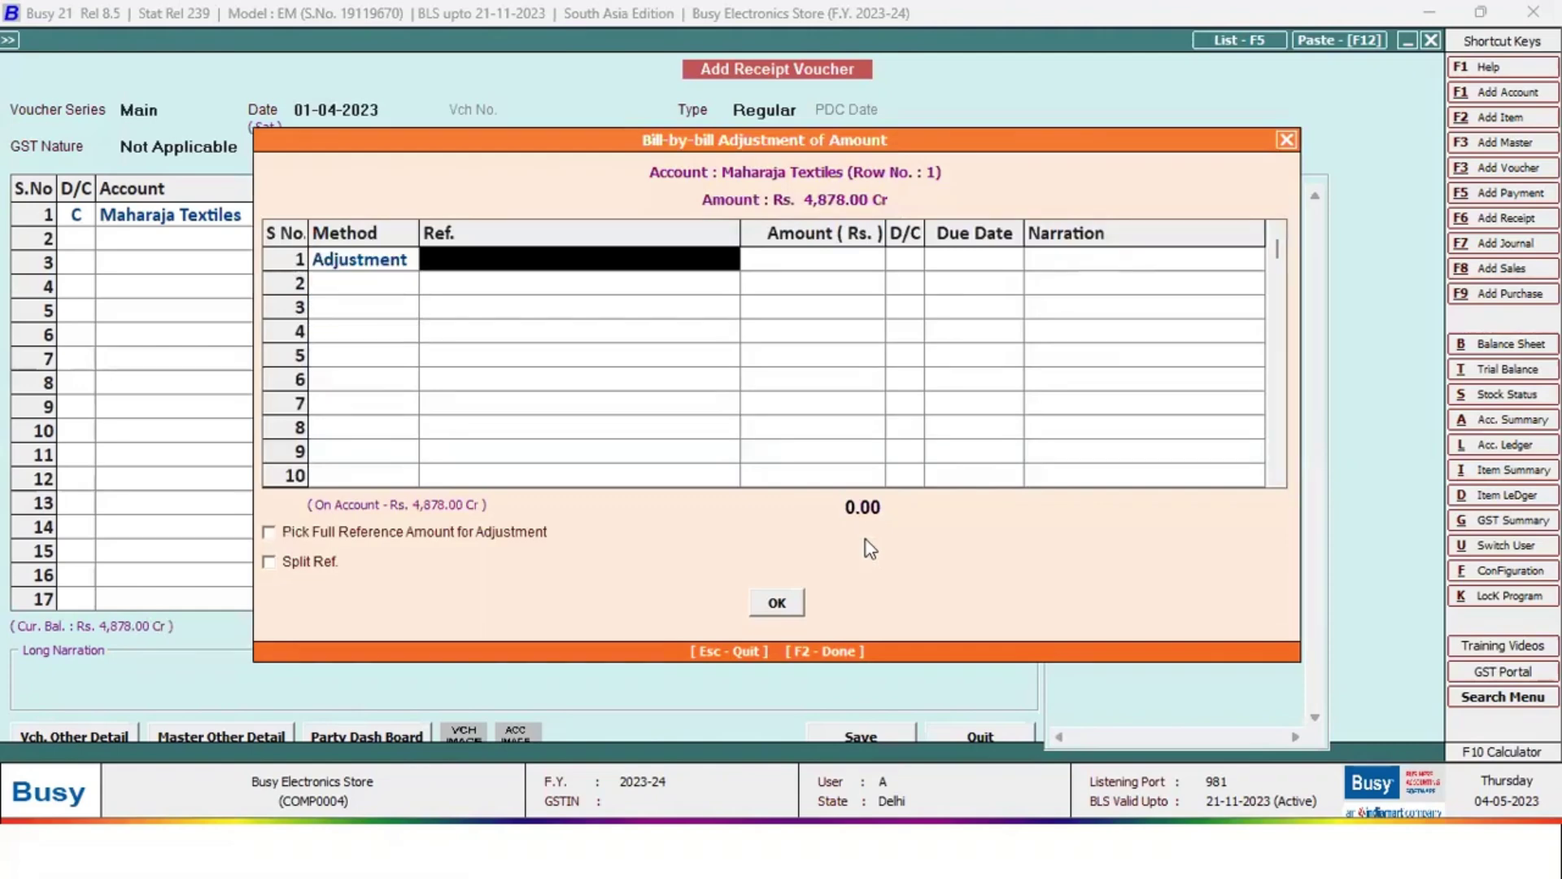
Adjust the full amount against bill INV/7/23-24/1 and debit the Cash account
{"action": "key", "text": "Down"}
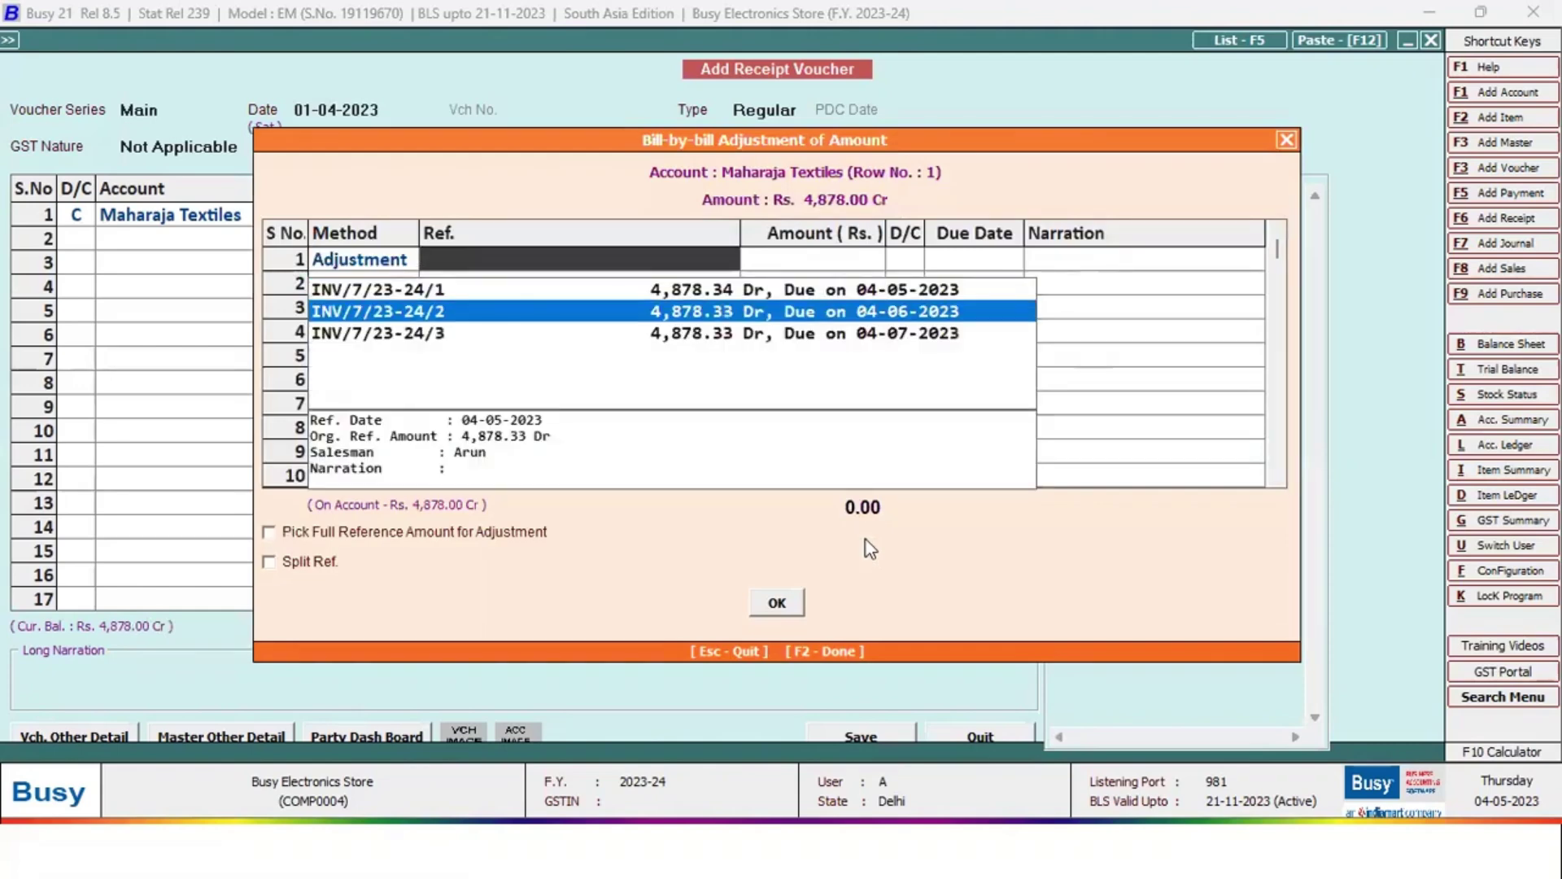
{"action": "key", "text": "Up"}
{"action": "key", "text": "Return"}
{"action": "key", "text": "Return"}
{"action": "key", "text": "Return"}
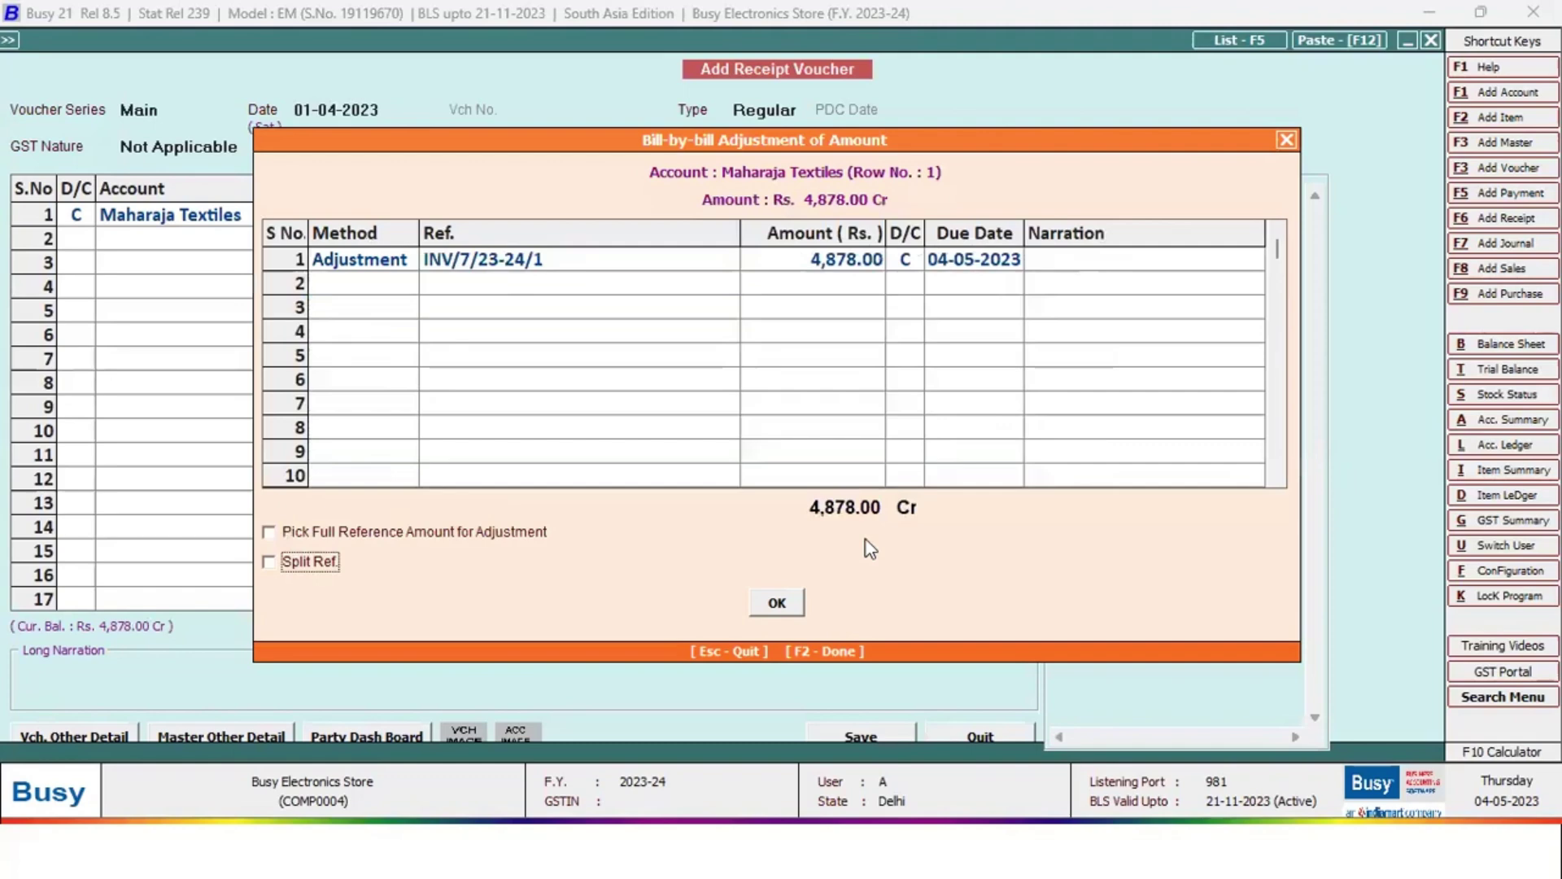
{"action": "key", "text": "Return"}
{"action": "key", "text": "Return"}
{"action": "key", "text": "Return"}
{"action": "key", "text": "Return"}
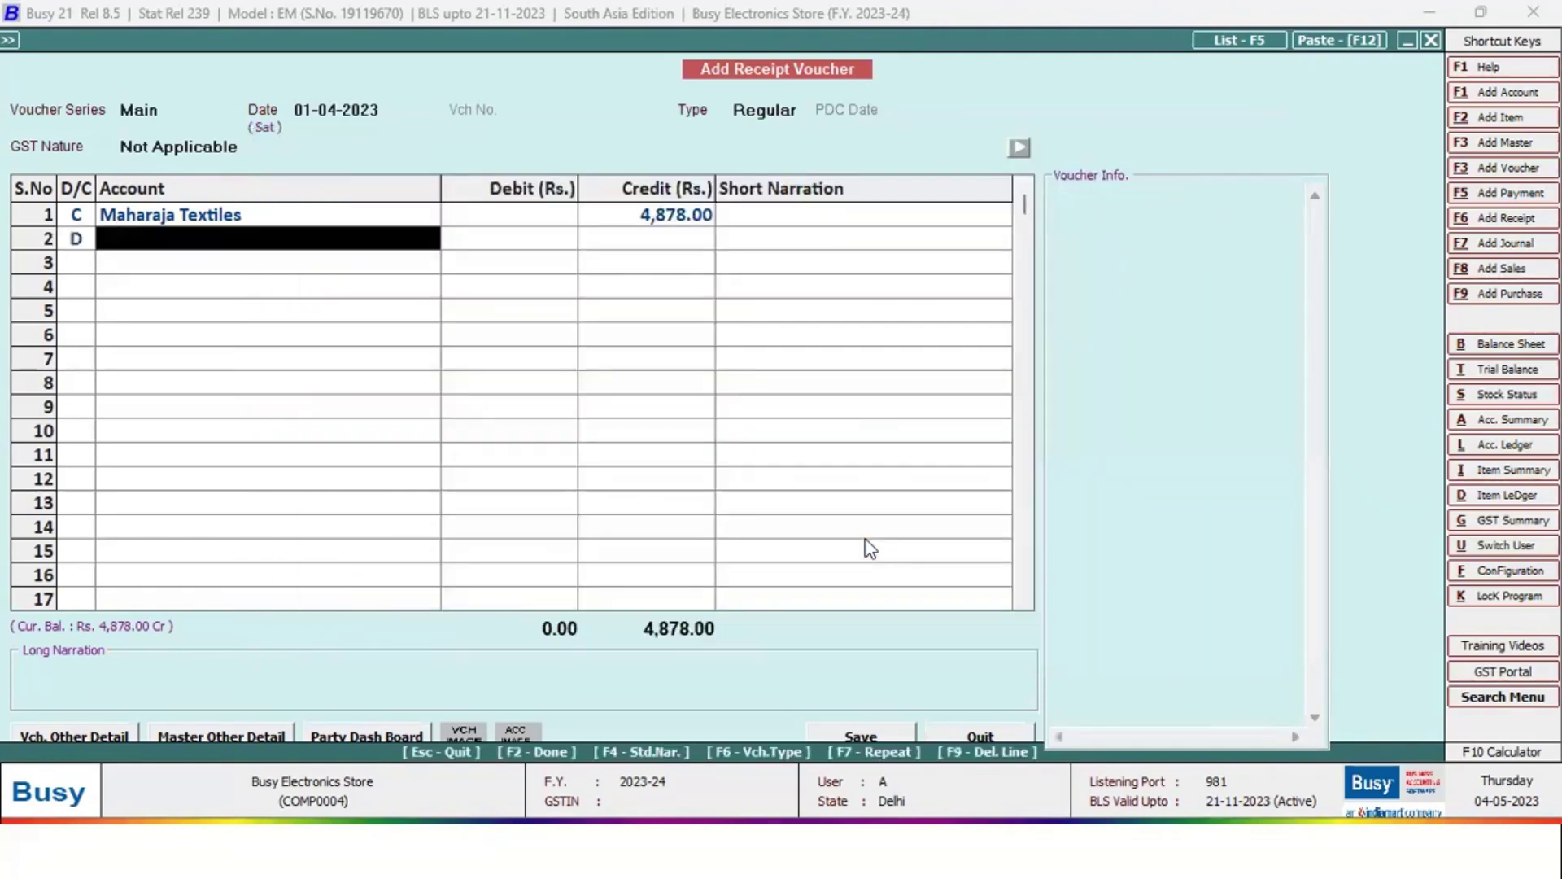
{"action": "type", "text": "cash"}
{"action": "key", "text": "Return"}
{"action": "key", "text": "Return"}
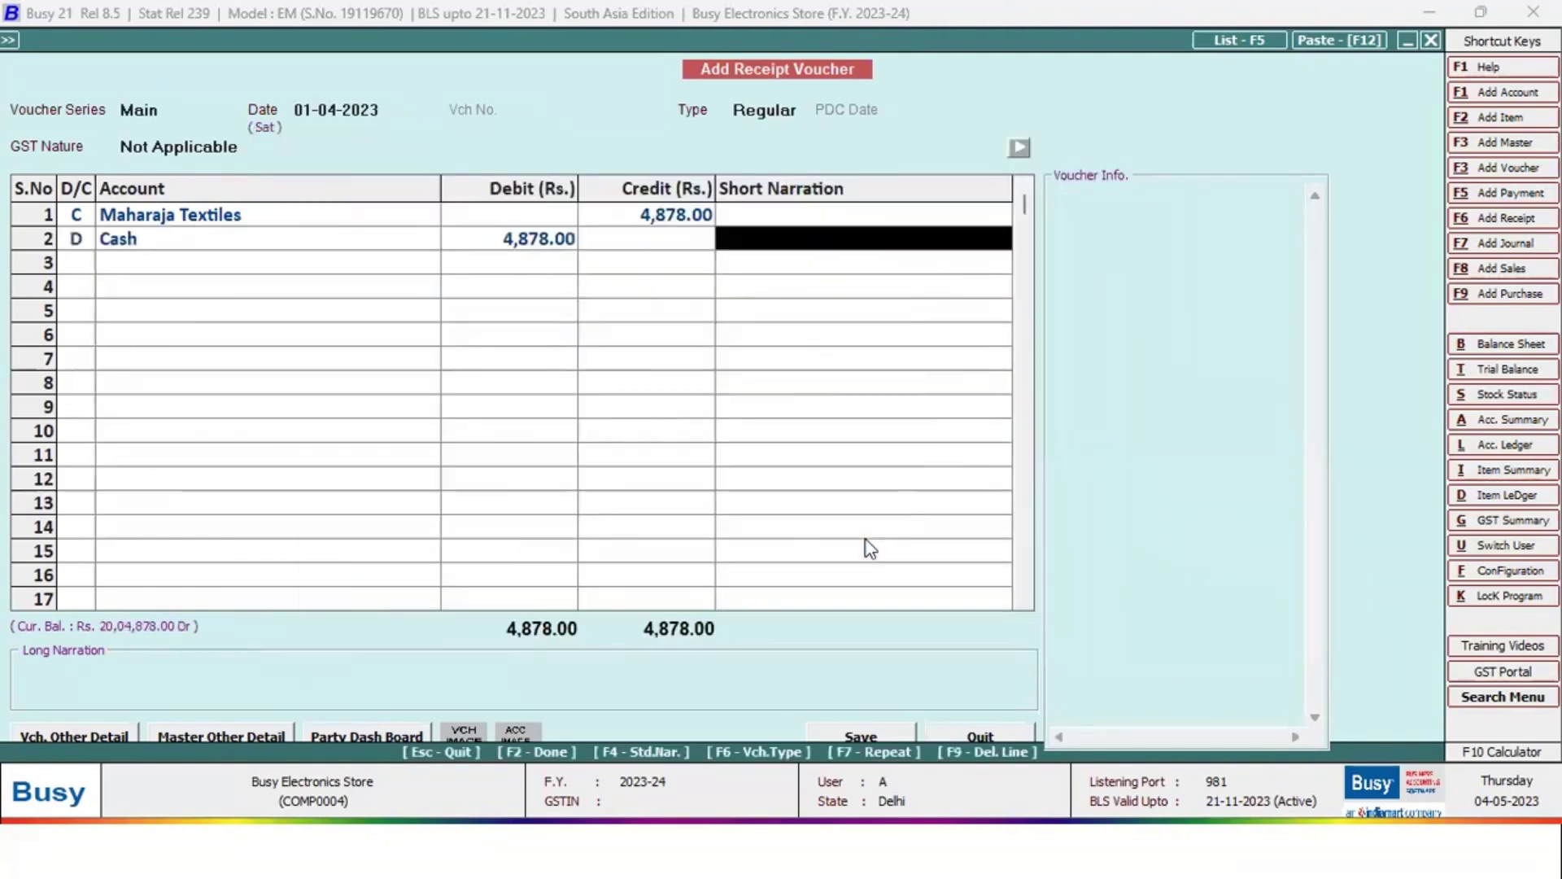
{"action": "key", "text": "Return"}
{"action": "key", "text": "Return"}
{"action": "key", "text": "Return"}
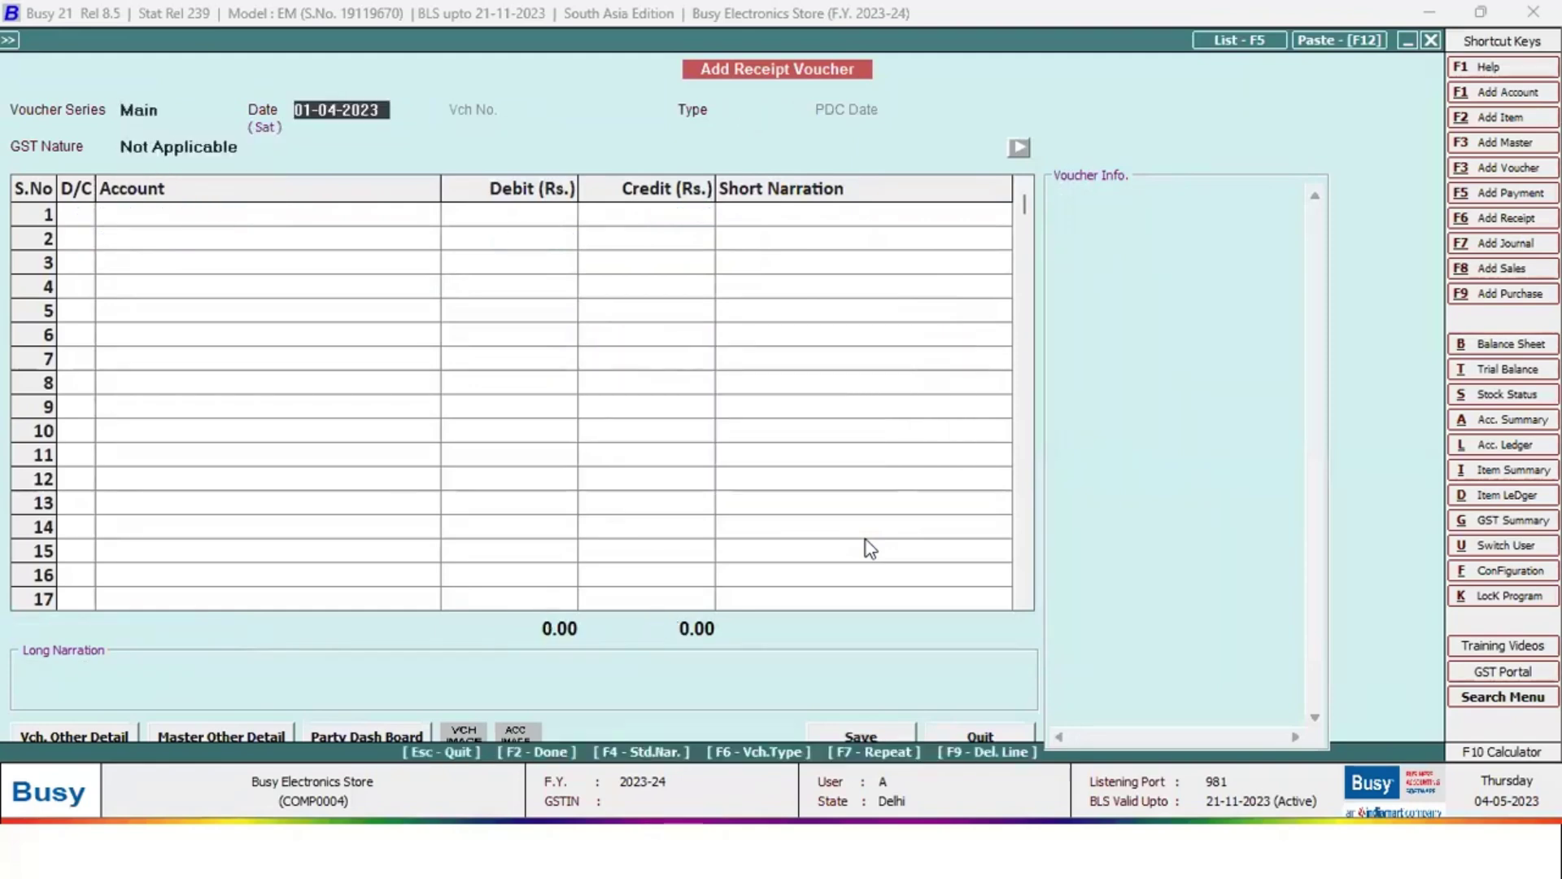
Close the receipt entry and move to the outstanding analysis reports
{"action": "key", "text": "Escape"}
{"action": "key", "text": "Right"}
{"action": "key", "text": "Up"}
{"action": "key", "text": "Up"}
{"action": "key", "text": "Up"}
{"action": "key", "text": "Up"}
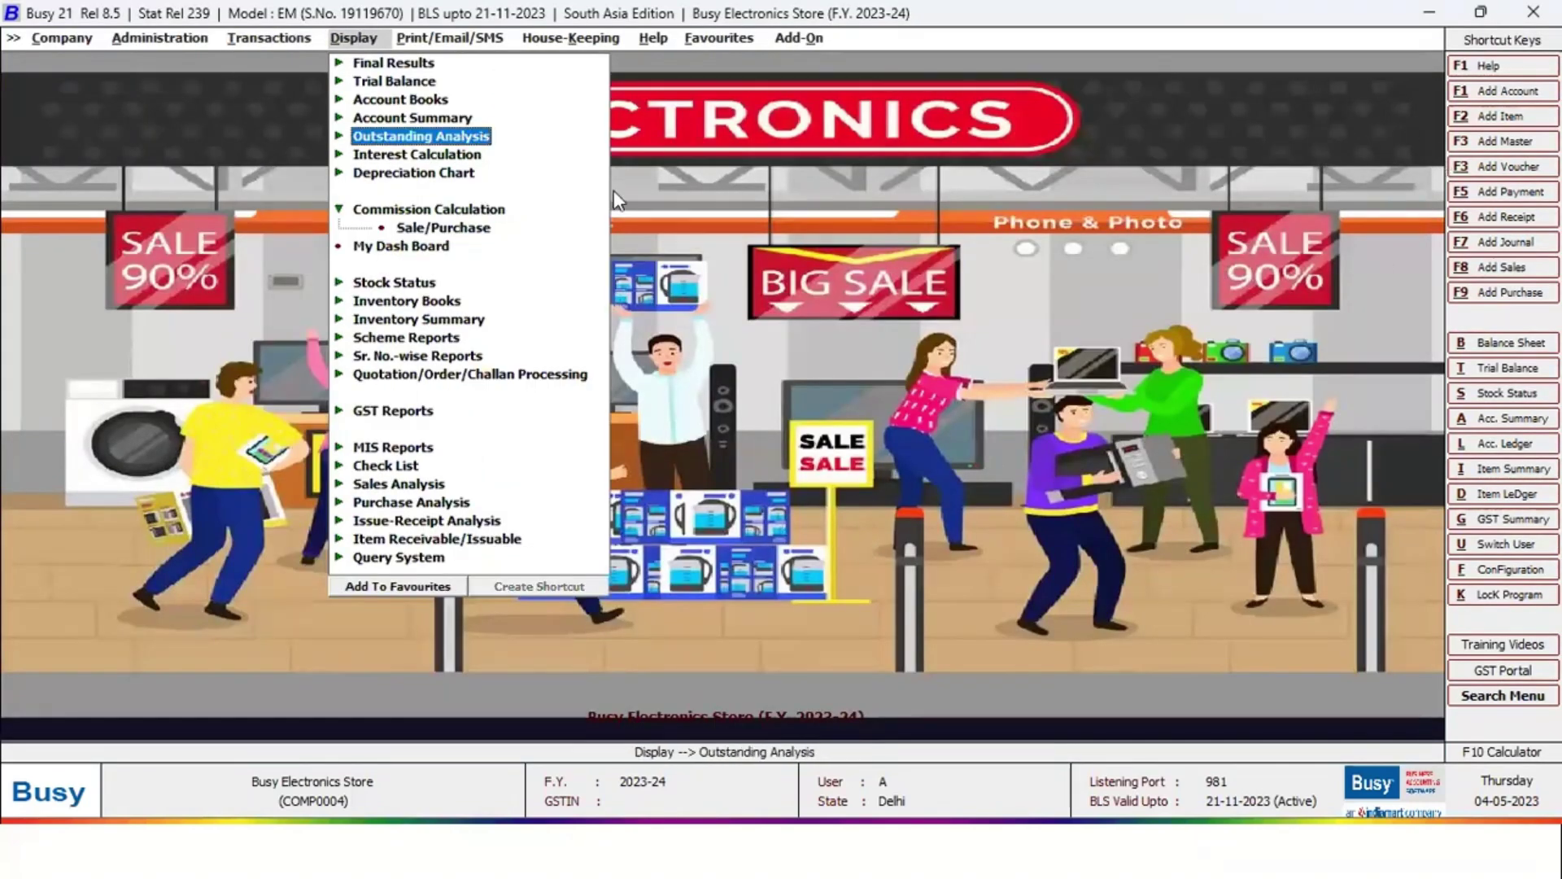
Open the Amount Receivable report under Outstanding Analysis
{"action": "key", "text": "Return"}
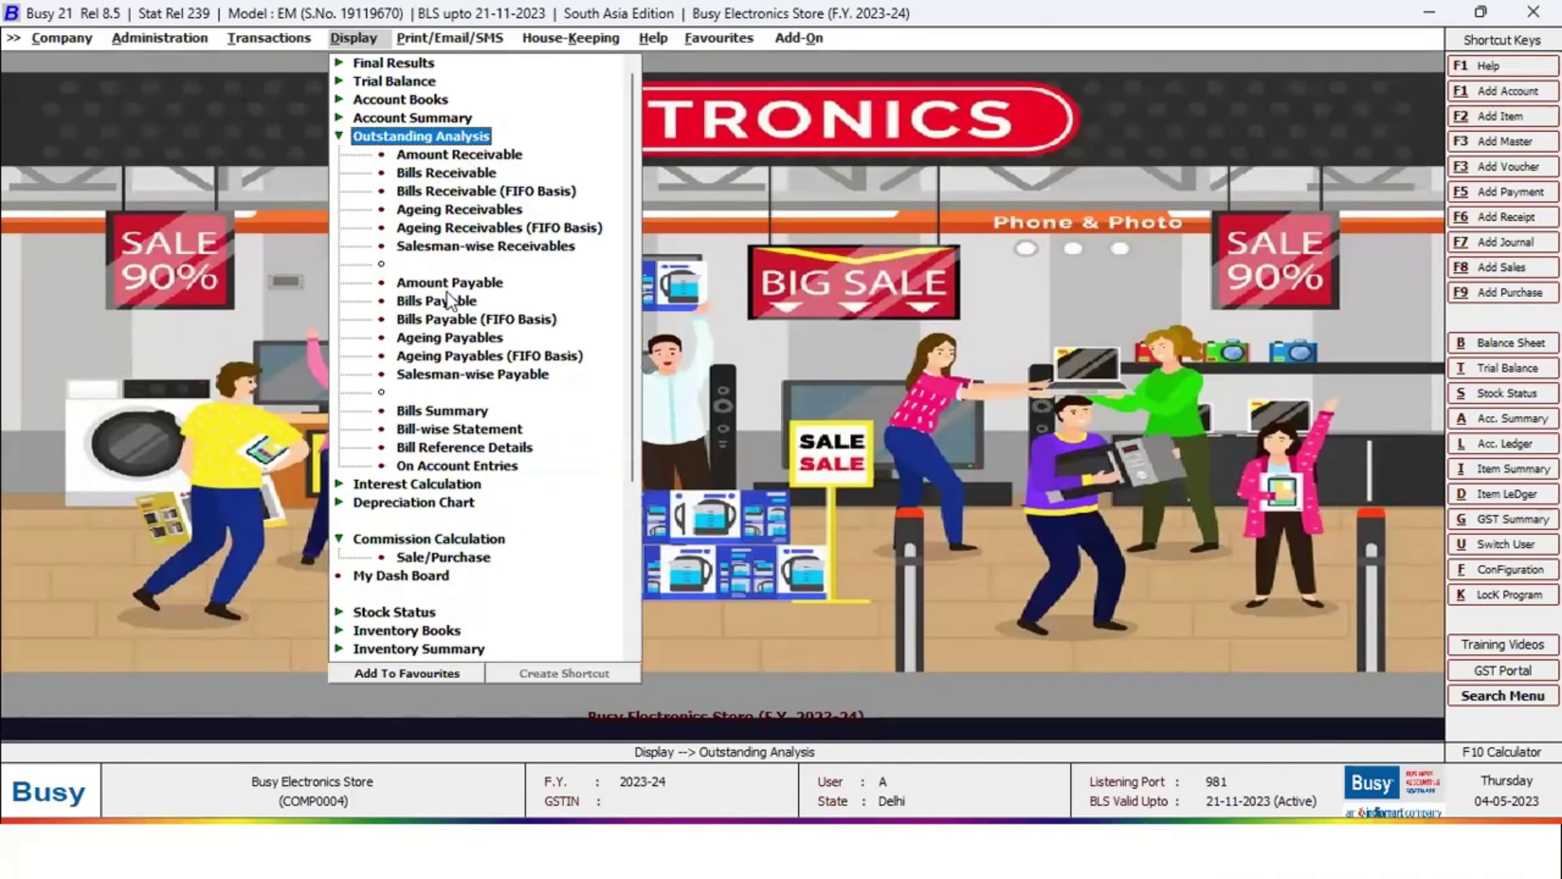
{"action": "left_click", "coordinate": [462, 285]}
{"action": "key", "text": "Escape"}
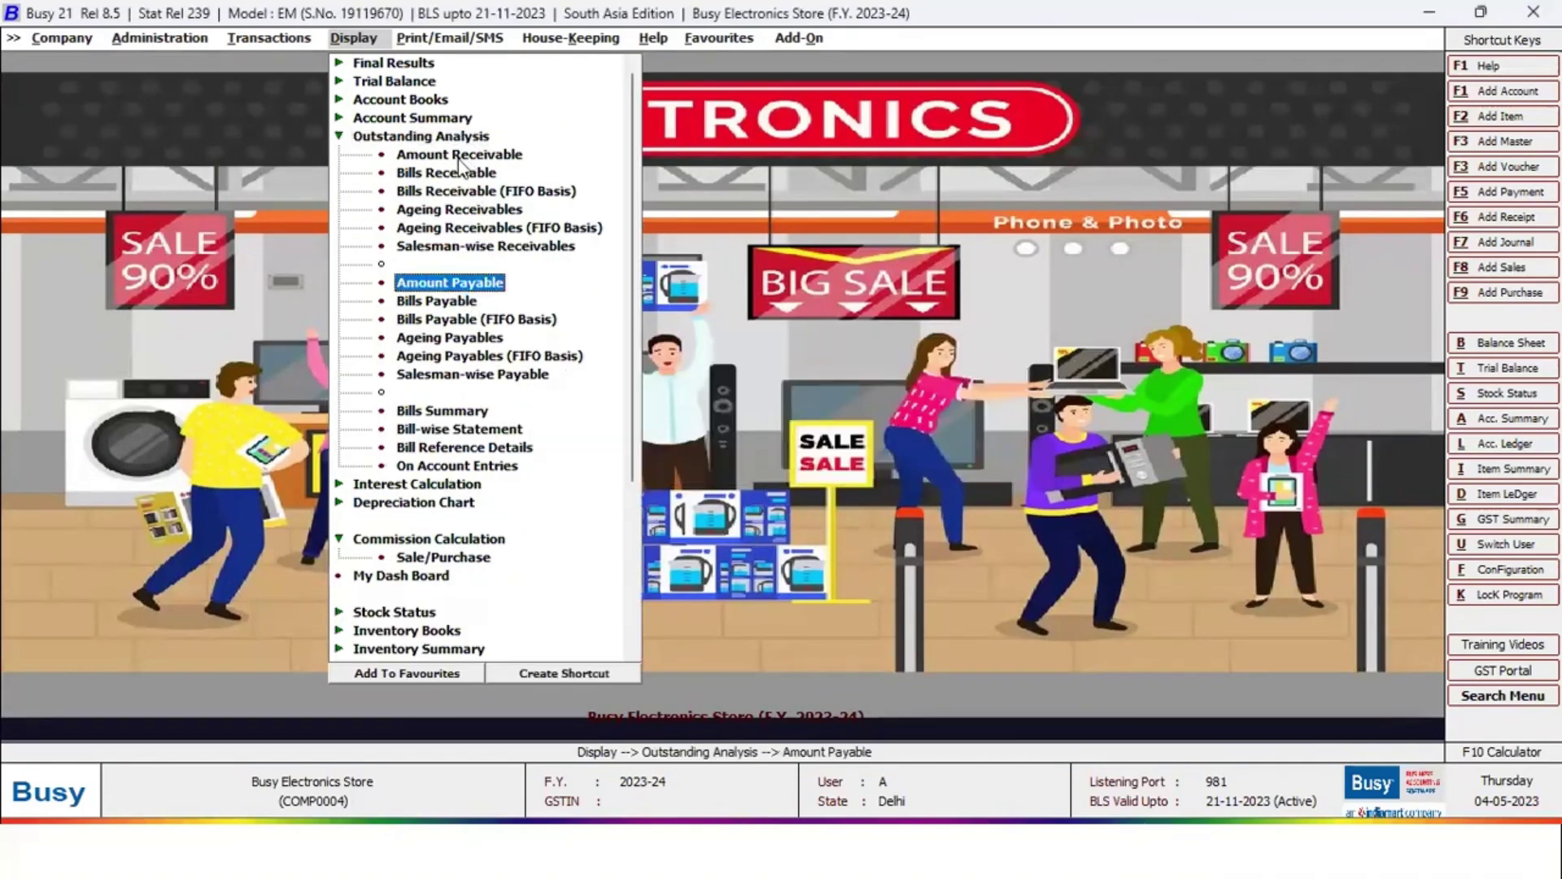
{"action": "left_click", "coordinate": [460, 156]}
Limit the receivables report to the selected account Maharaja Textiles and generate it
{"action": "left_click", "coordinate": [928, 460]}
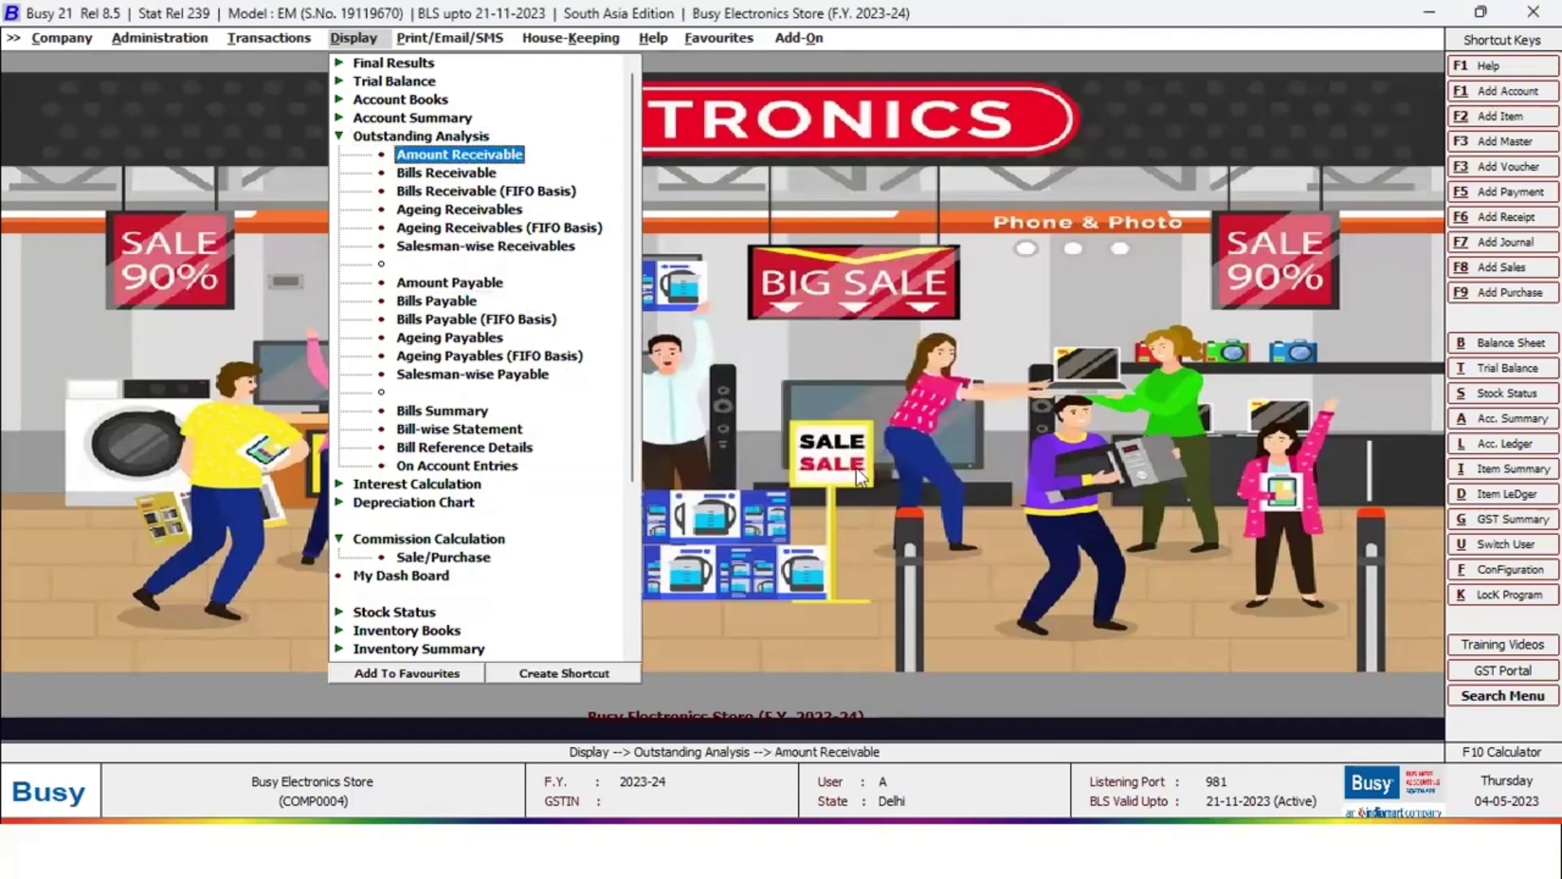
{"action": "left_click", "coordinate": [397, 118]}
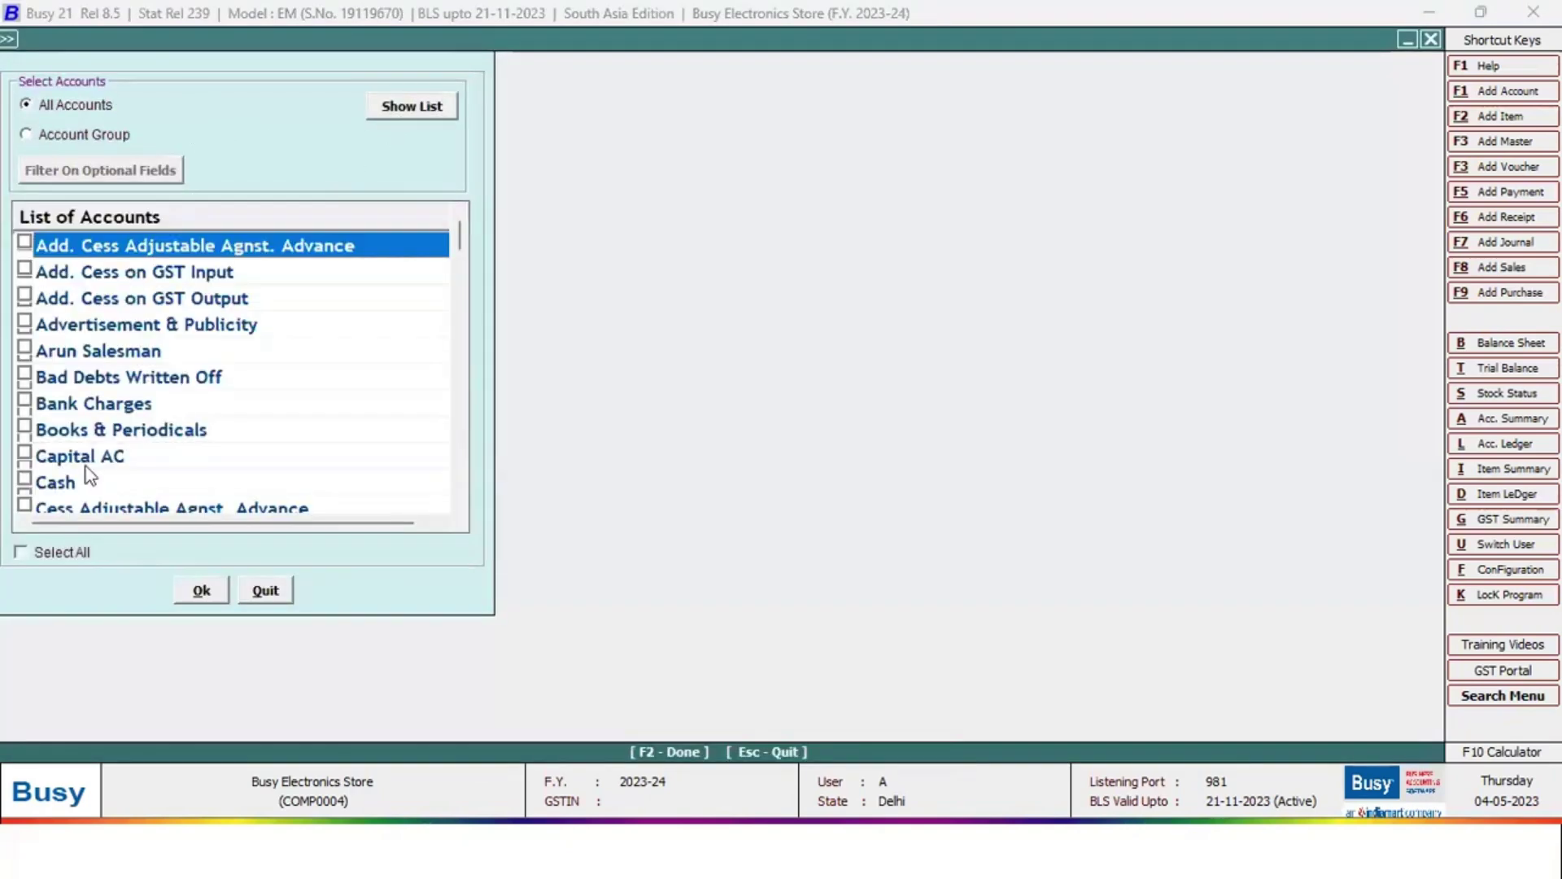
{"action": "key", "text": "m"}
{"action": "key", "text": "space"}
{"action": "key", "text": "F2"}
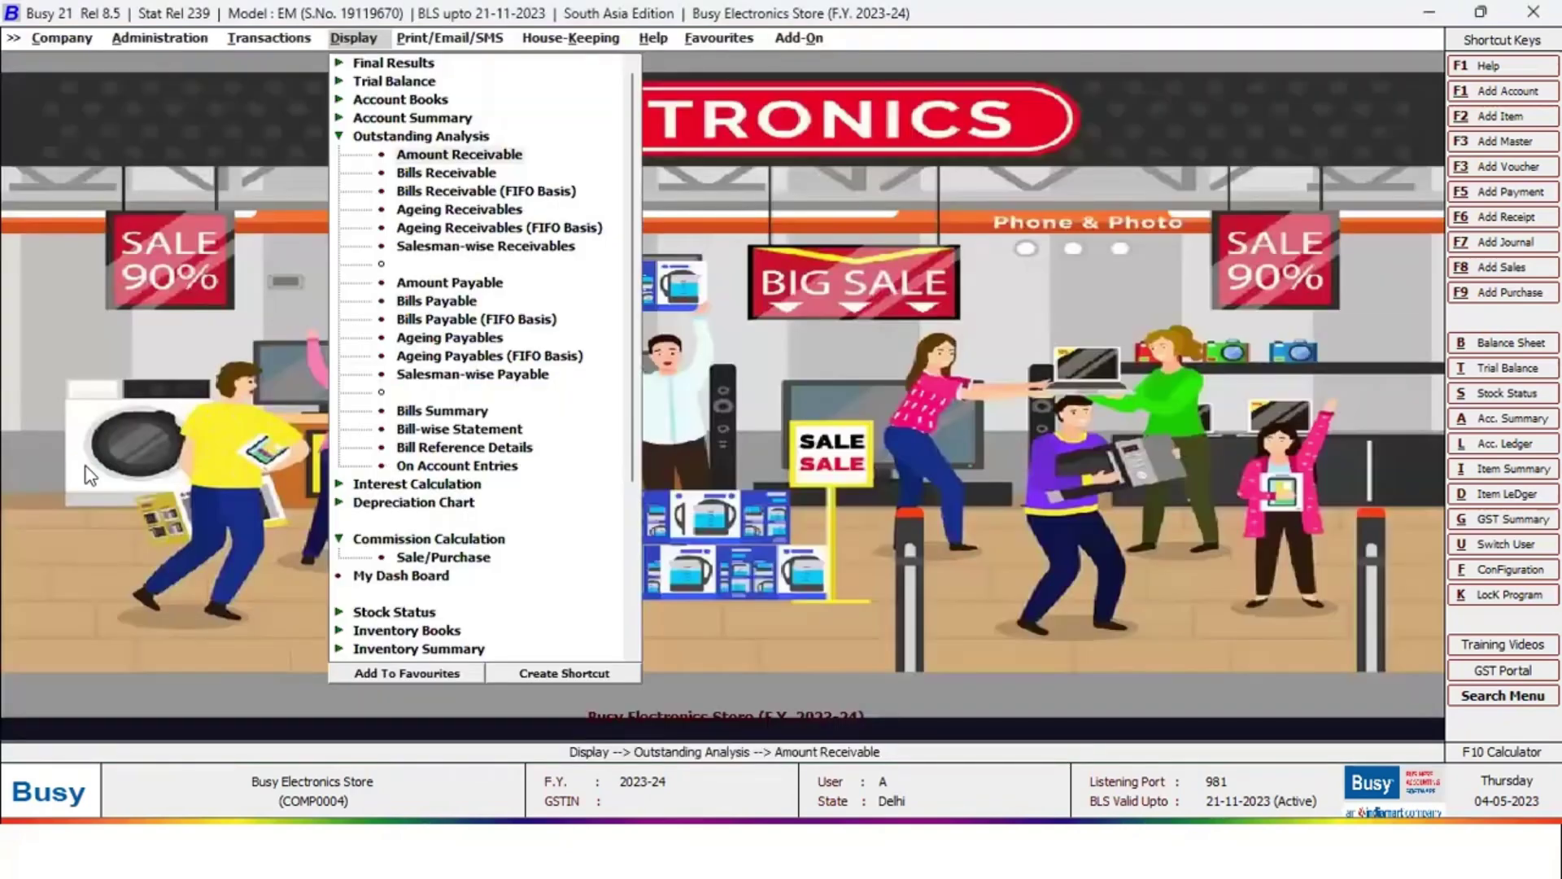
{"action": "key", "text": "F2"}
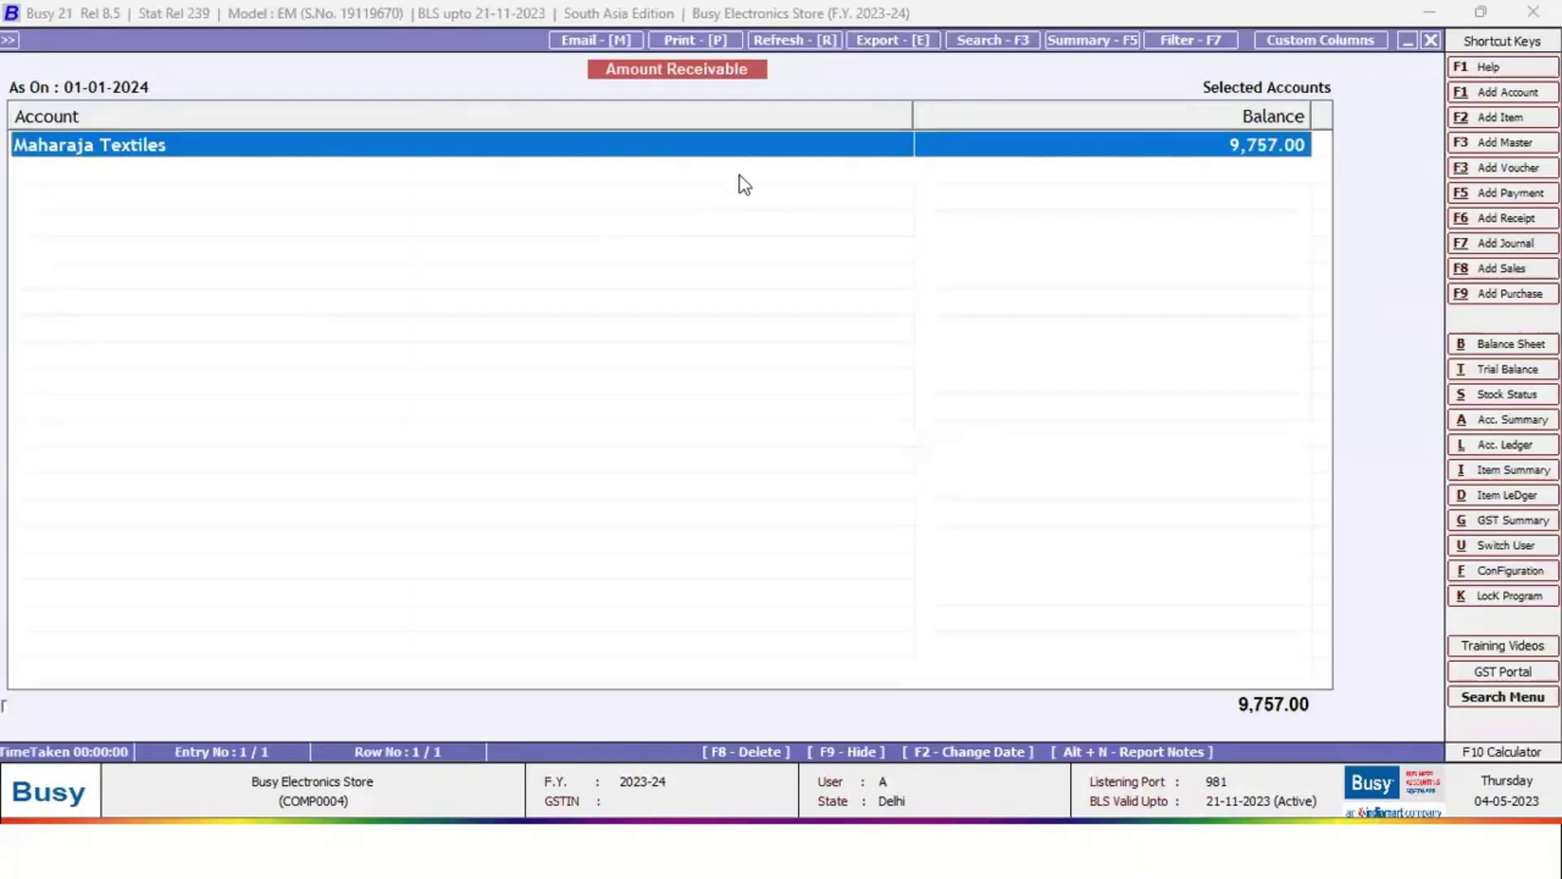
Review Maharaja Textiles' ledger sale and receipt entries, then close the report
{"action": "key", "text": "Return"}
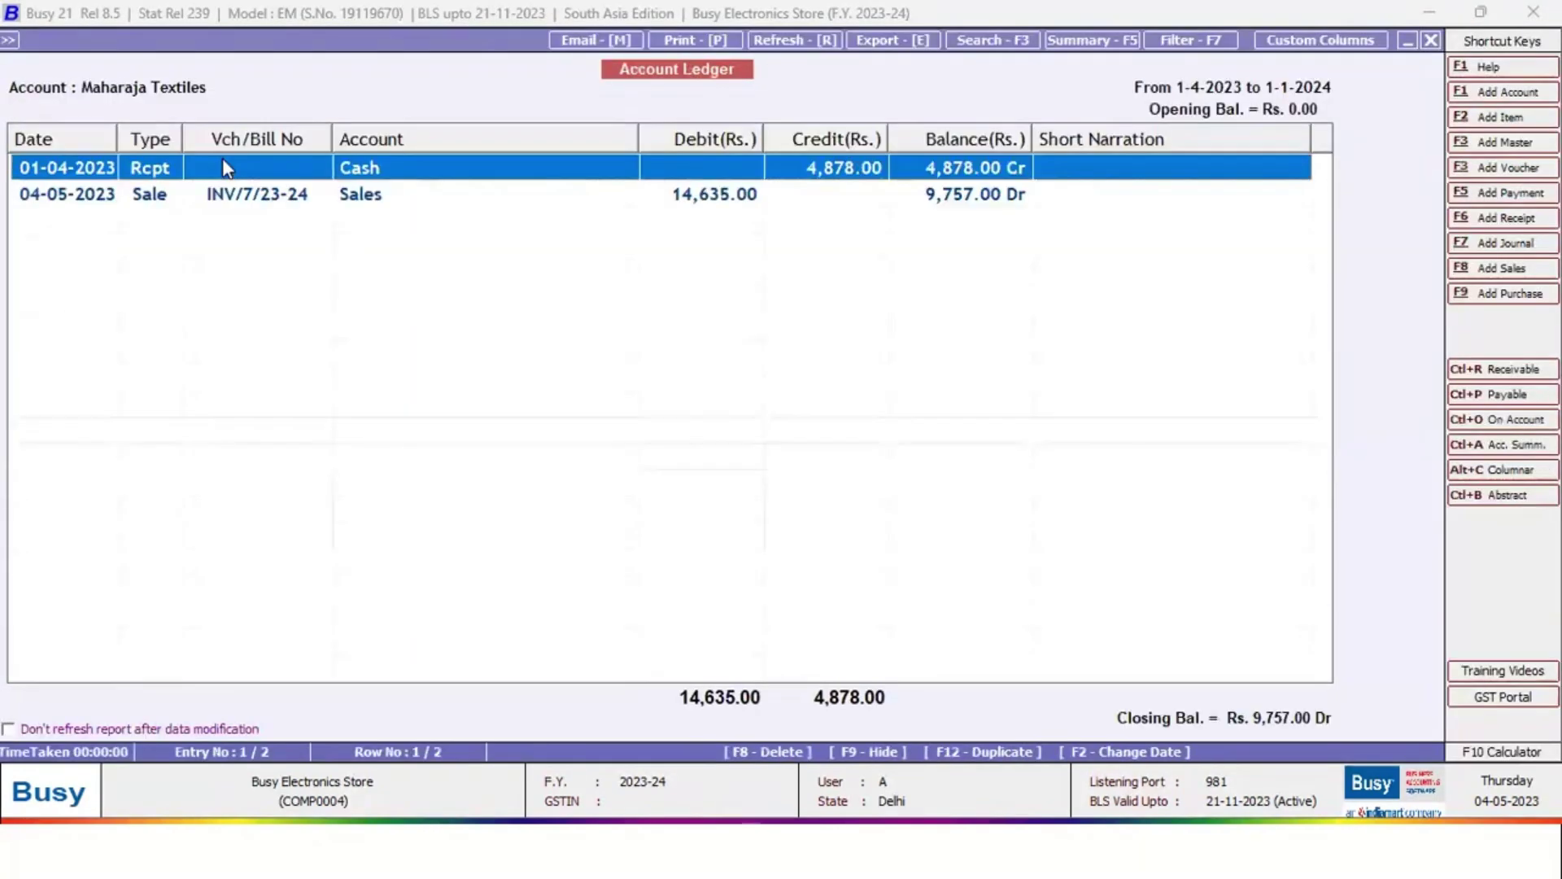
{"action": "key", "text": "Down"}
{"action": "key", "text": "Up"}
{"action": "key", "text": "Down"}
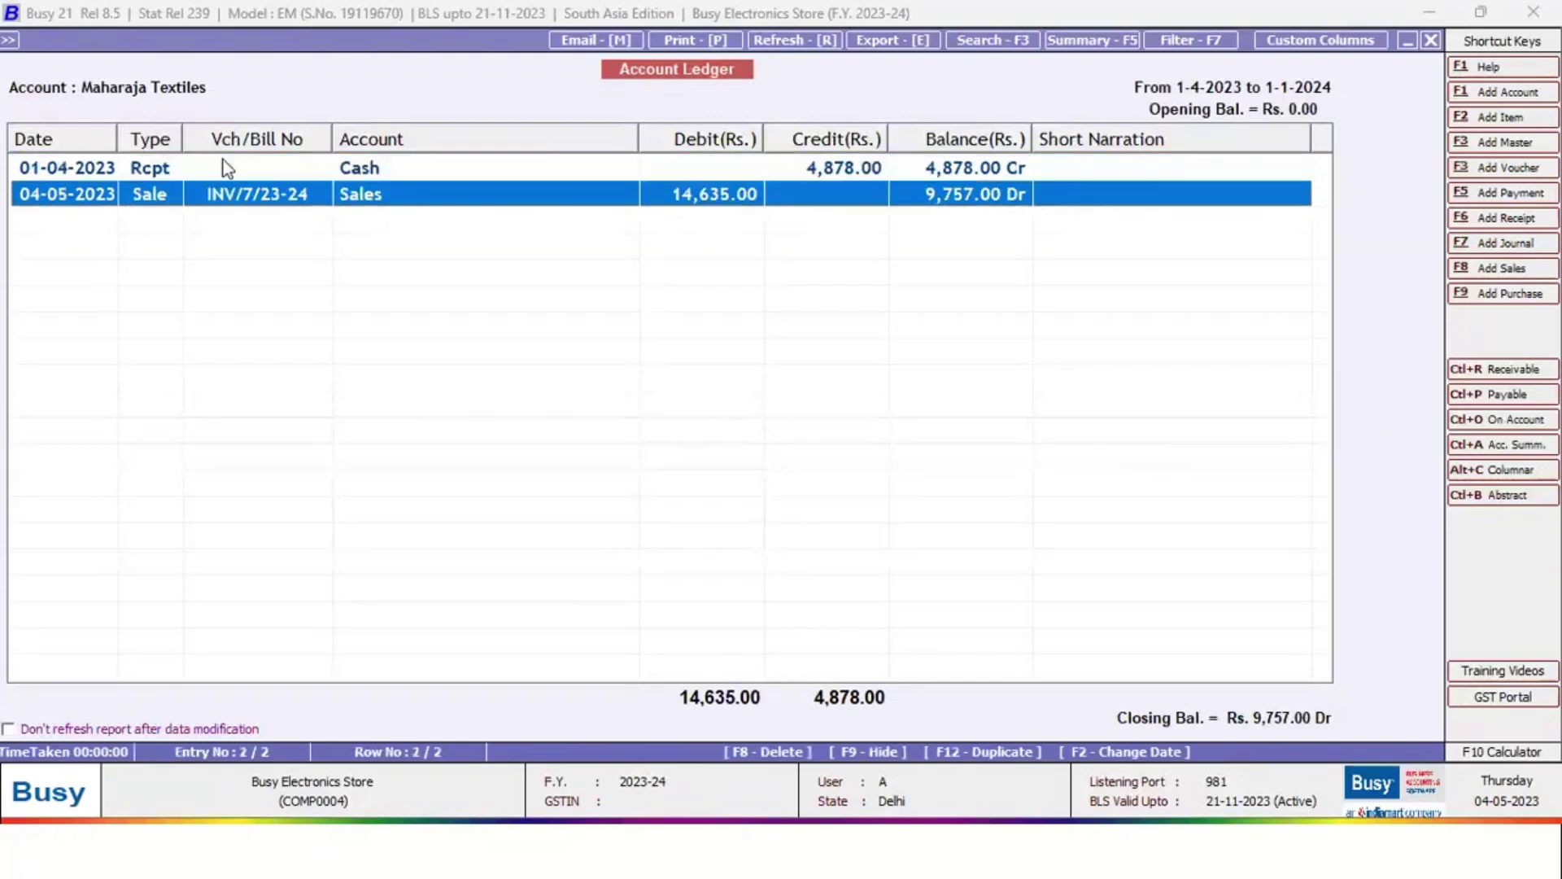
{"action": "key", "text": "Up"}
{"action": "key", "text": "Escape"}
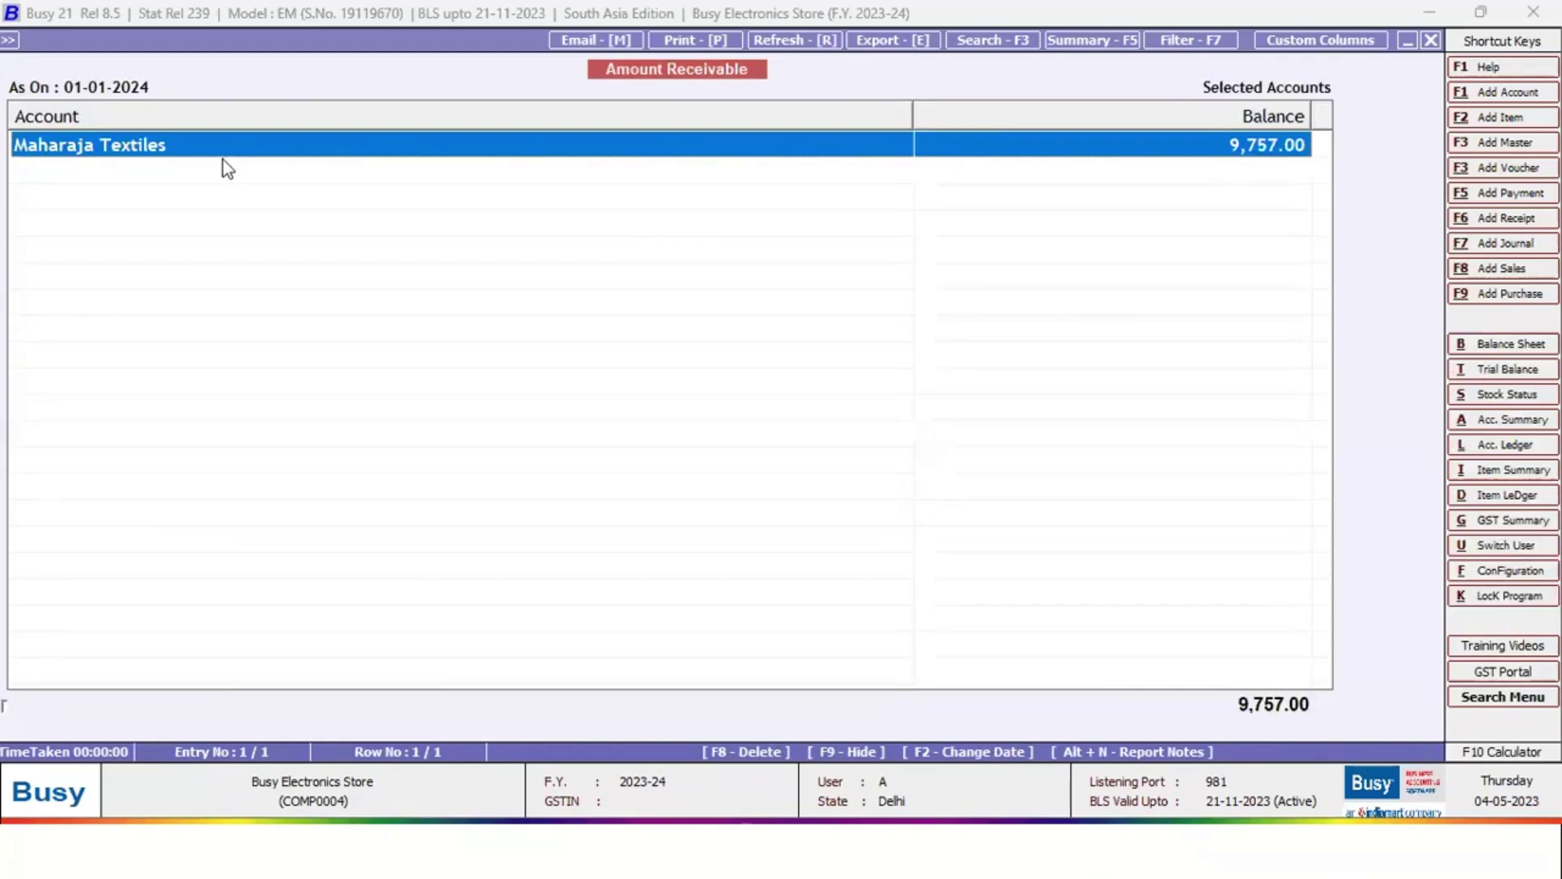
{"action": "key", "text": "Escape"}
{"action": "key", "text": "Escape"}
{"action": "key", "text": "Escape"}
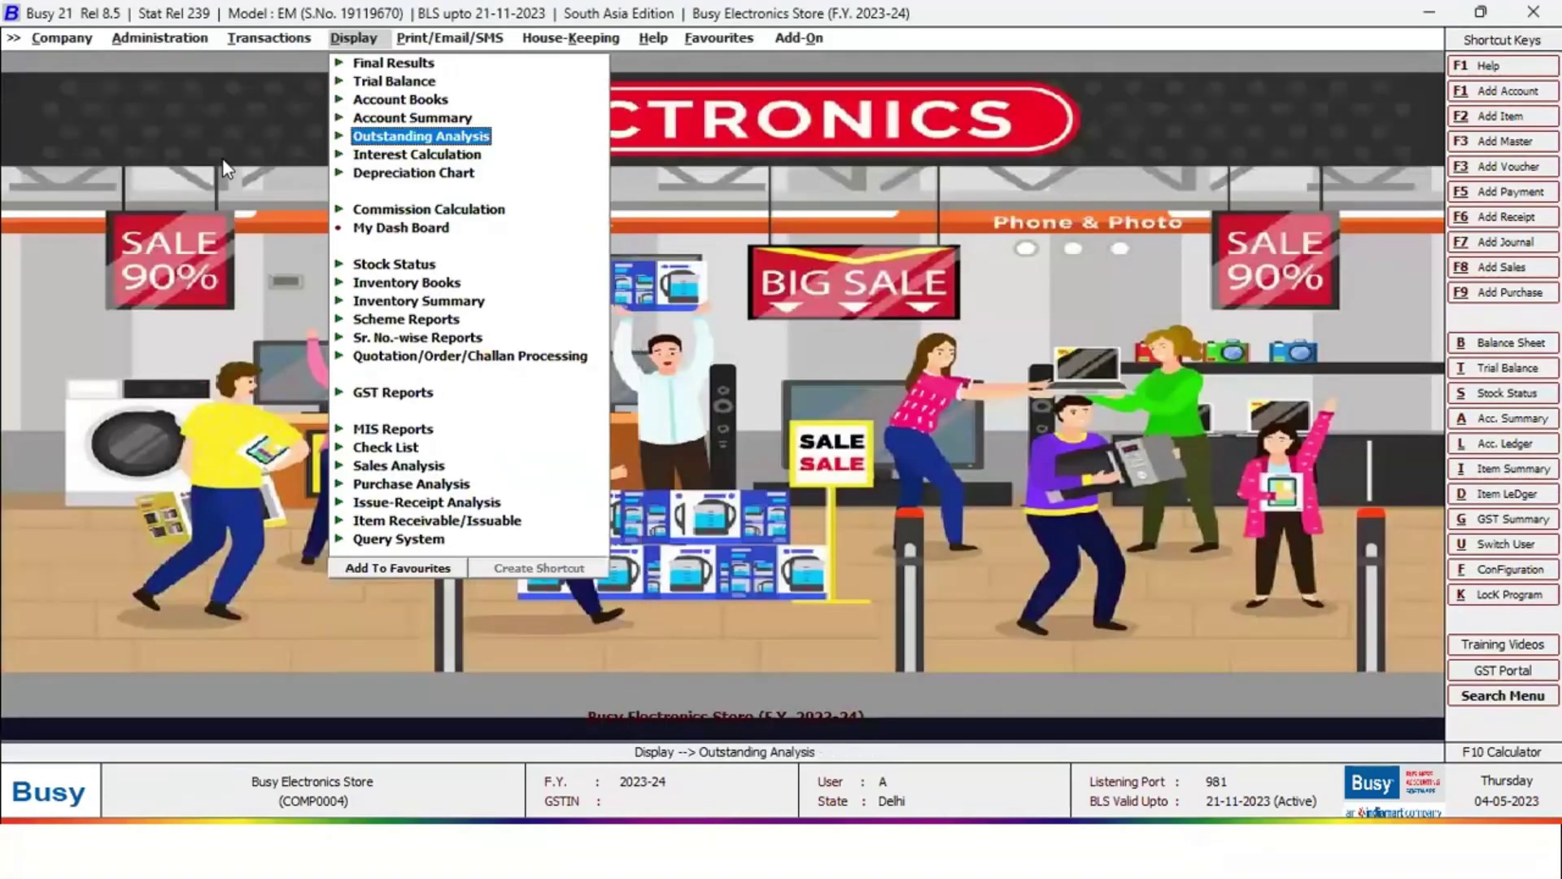